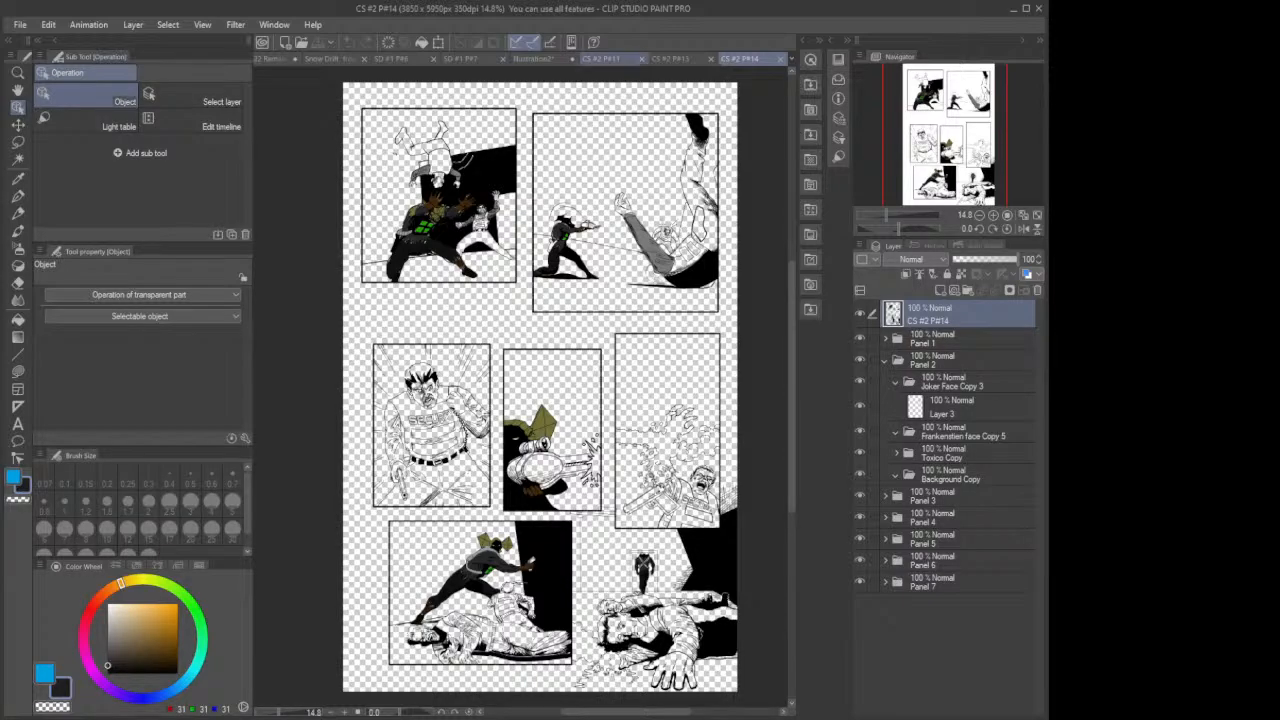
# Step: Examine the coloured pages CS #2 P#11 and CS #2 P#13 for reference, and return to page CS #2 P#14
pyautogui.click(600, 58)
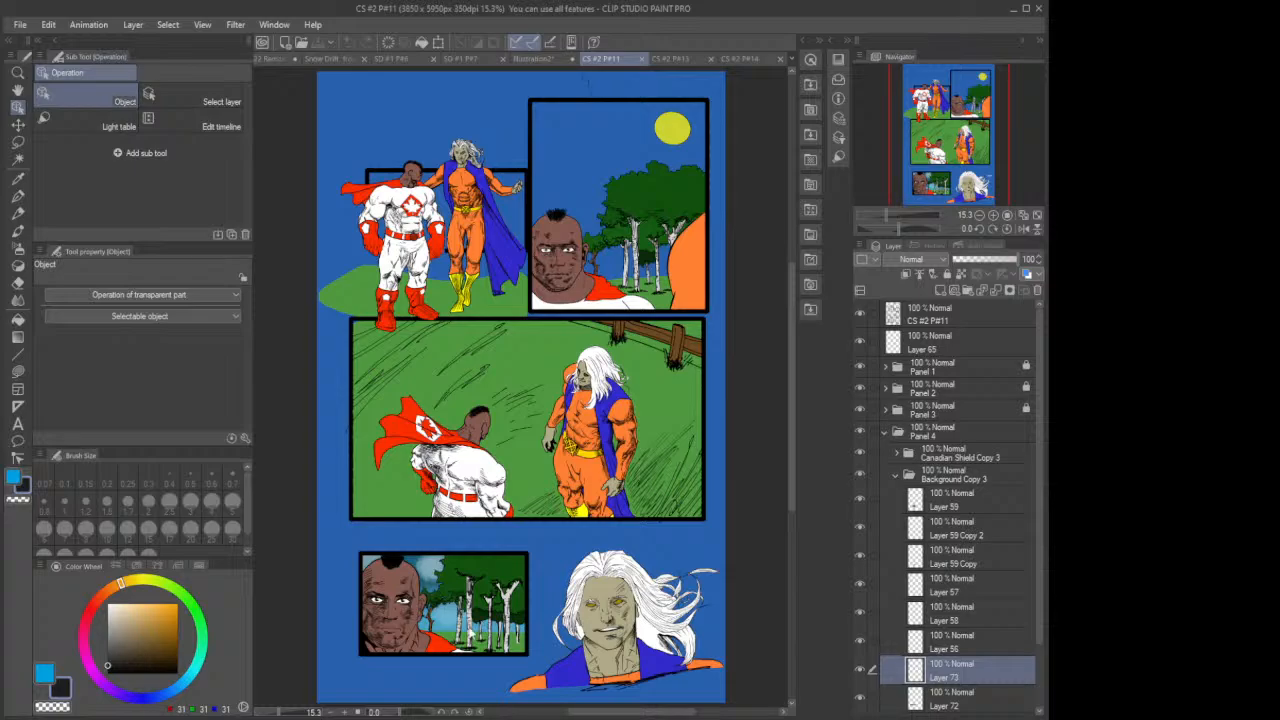
pyautogui.scroll(3, 416, 621)
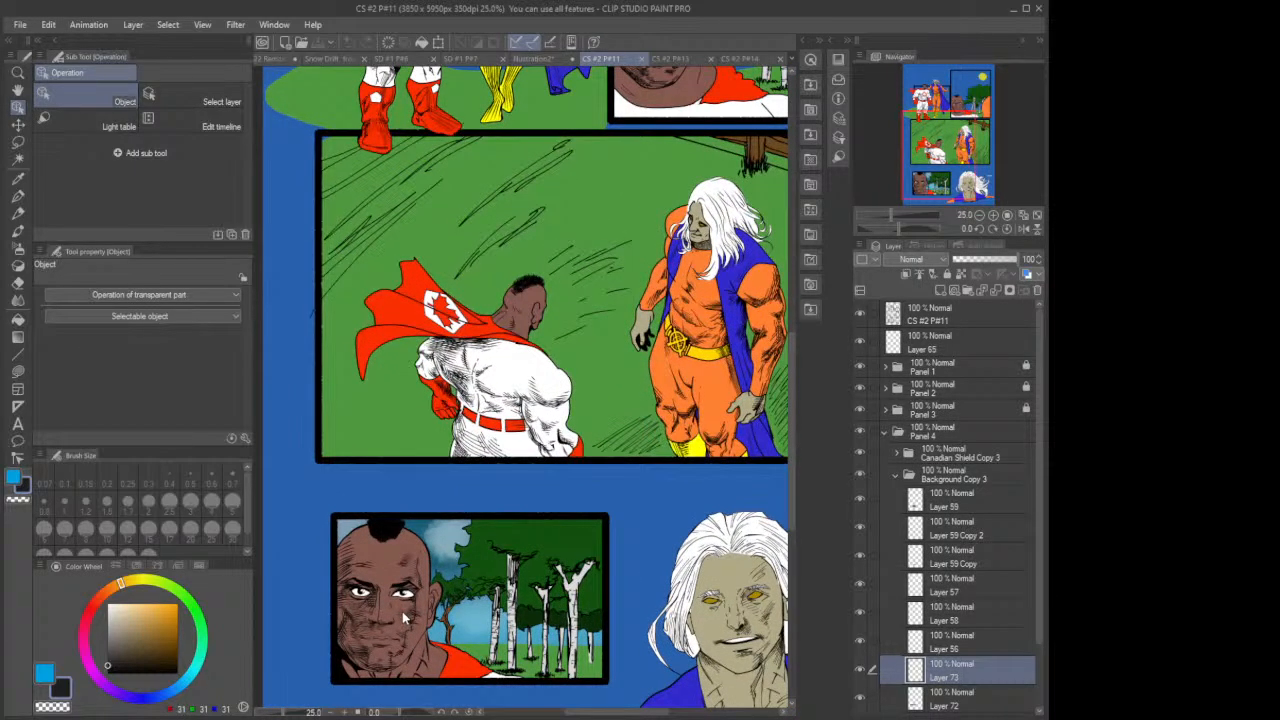
pyautogui.scroll(3, 495, 603)
pyautogui.scroll(-4, 499, 601)
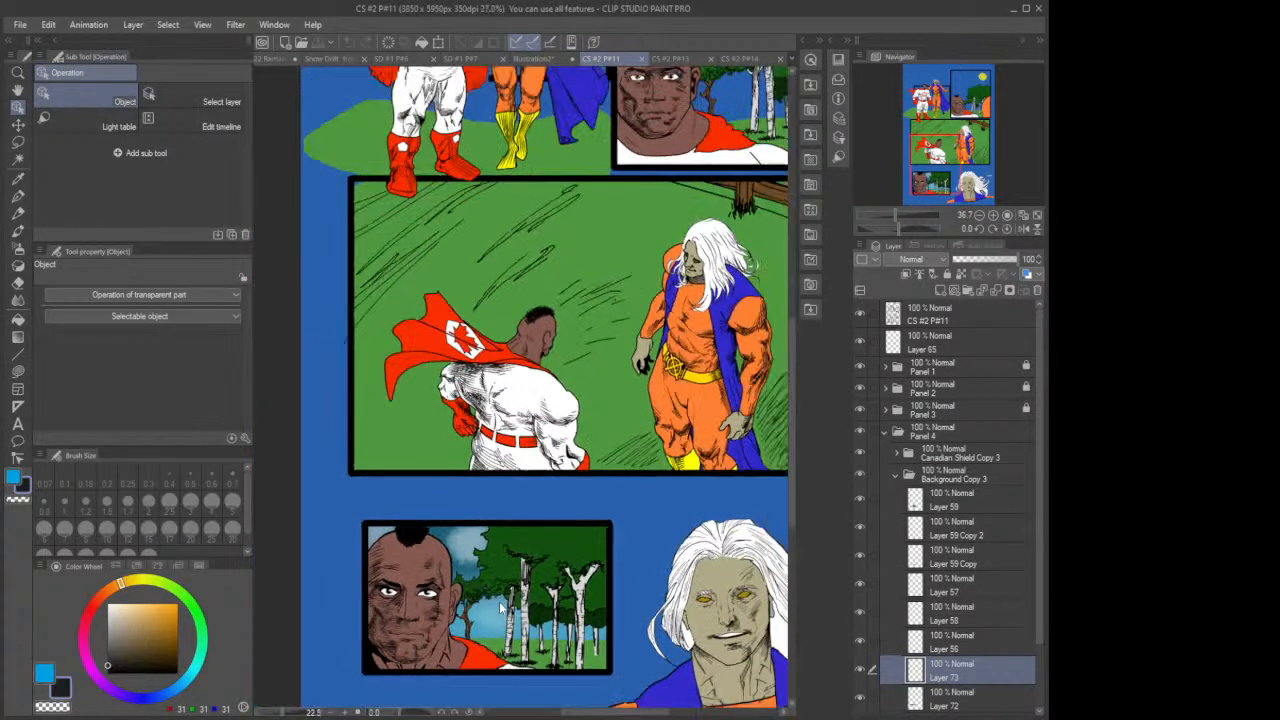
pyautogui.scroll(-3, 499, 601)
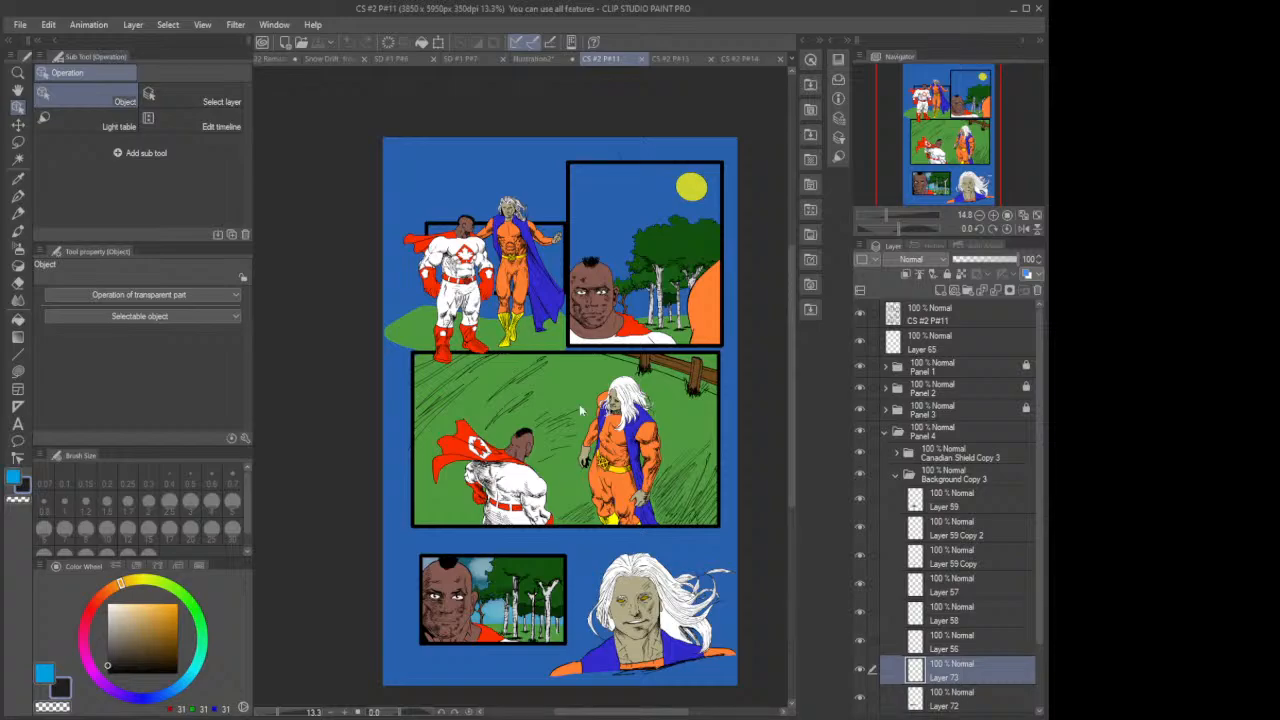
pyautogui.scroll(-1, 628, 172)
pyautogui.scroll(3, 600, 237)
pyautogui.scroll(1, 590, 241)
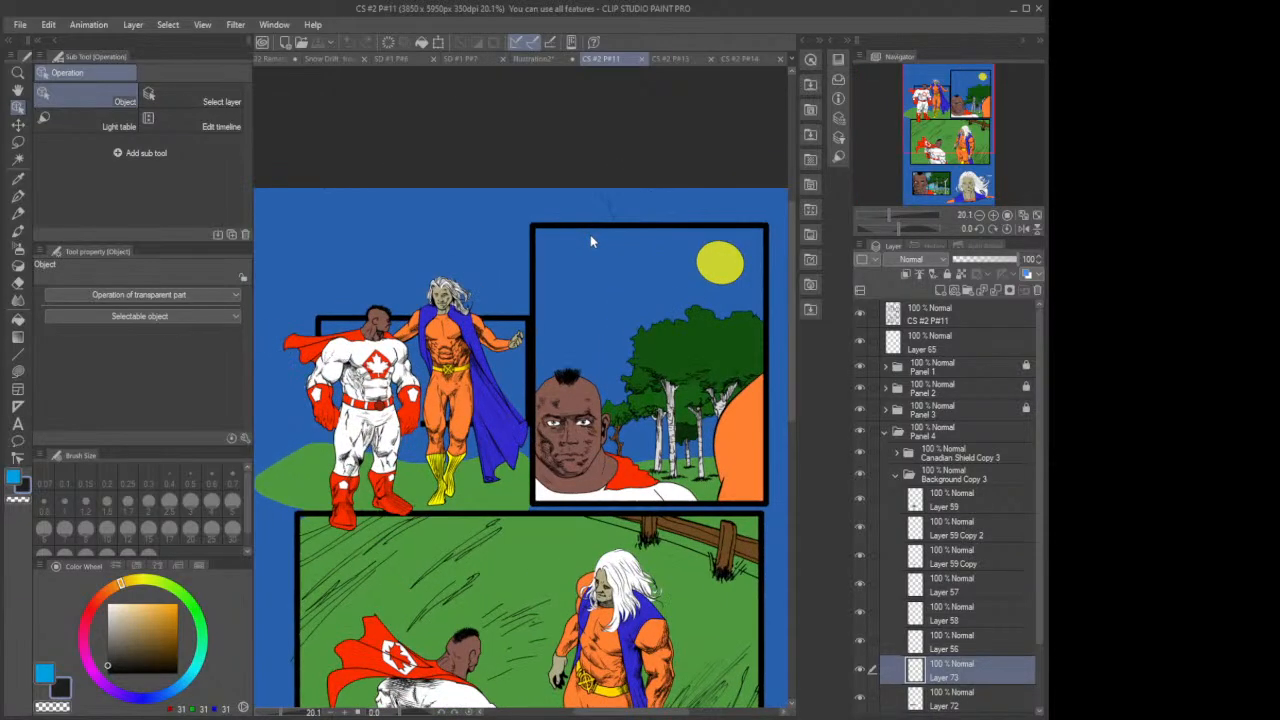
pyautogui.moveTo(792, 390); pyautogui.dragTo(818, 439)
pyautogui.scroll(-4, 662, 386)
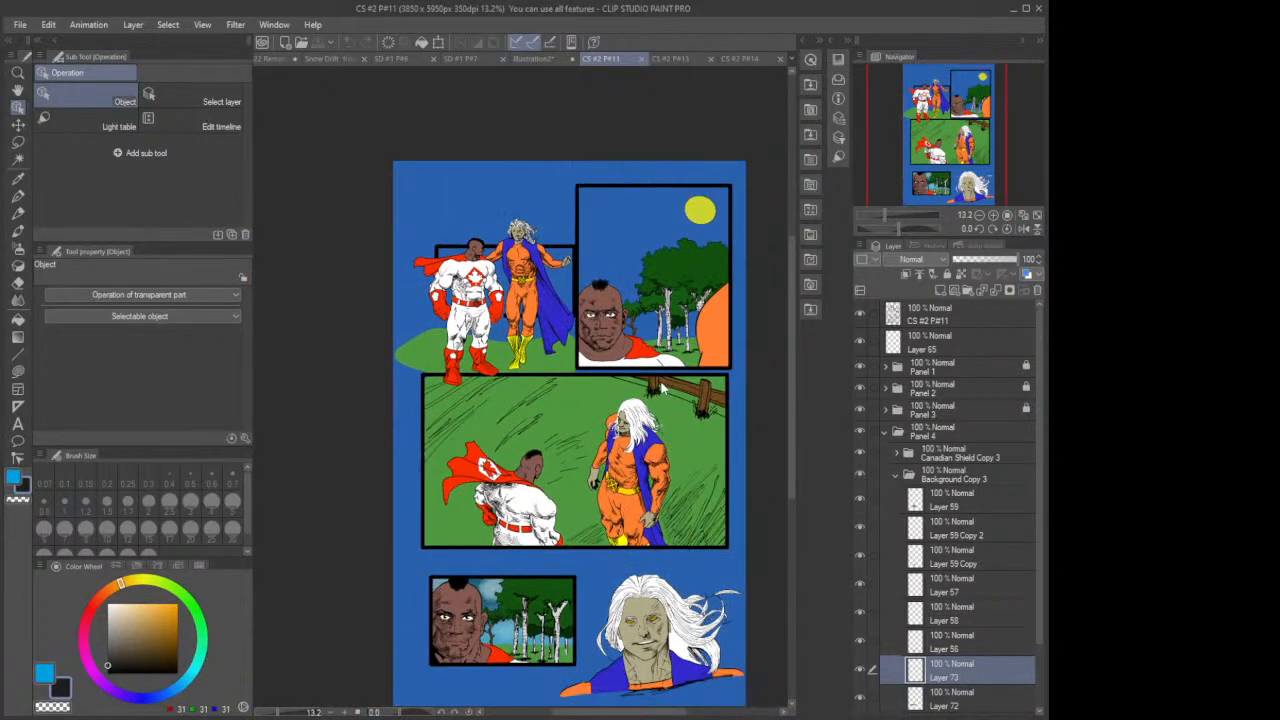
pyautogui.click(679, 60)
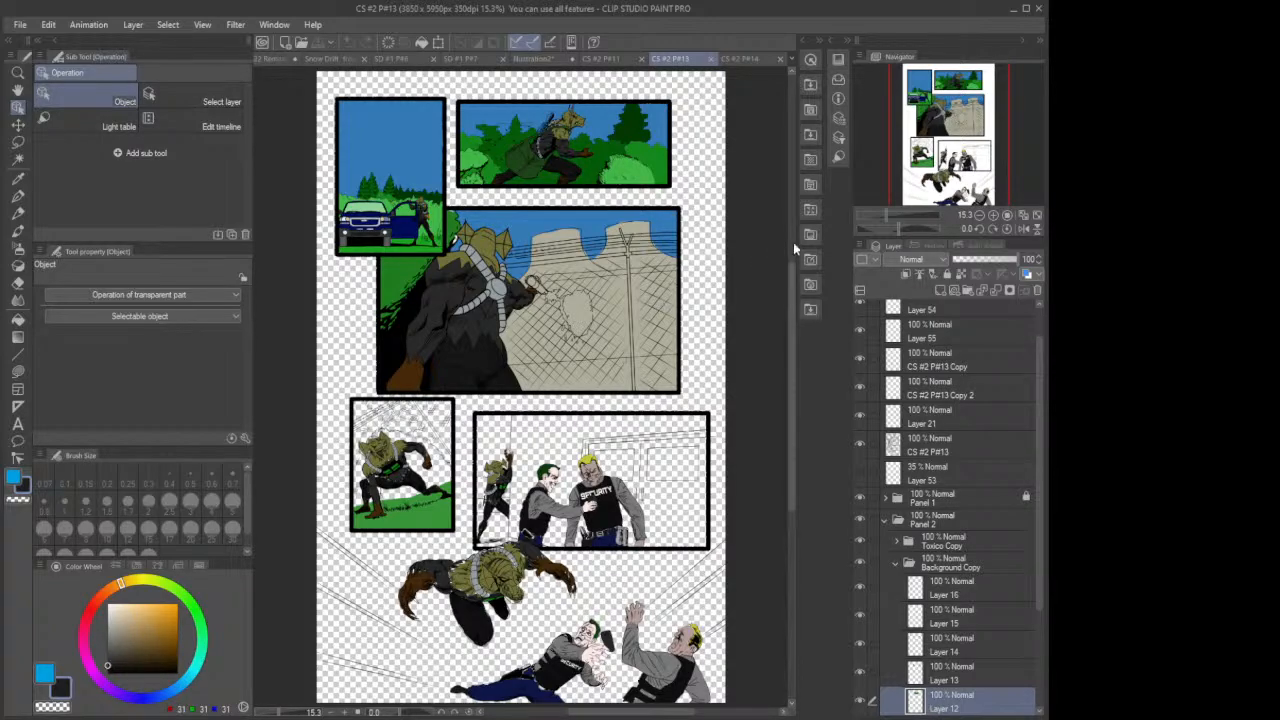
pyautogui.click(740, 59)
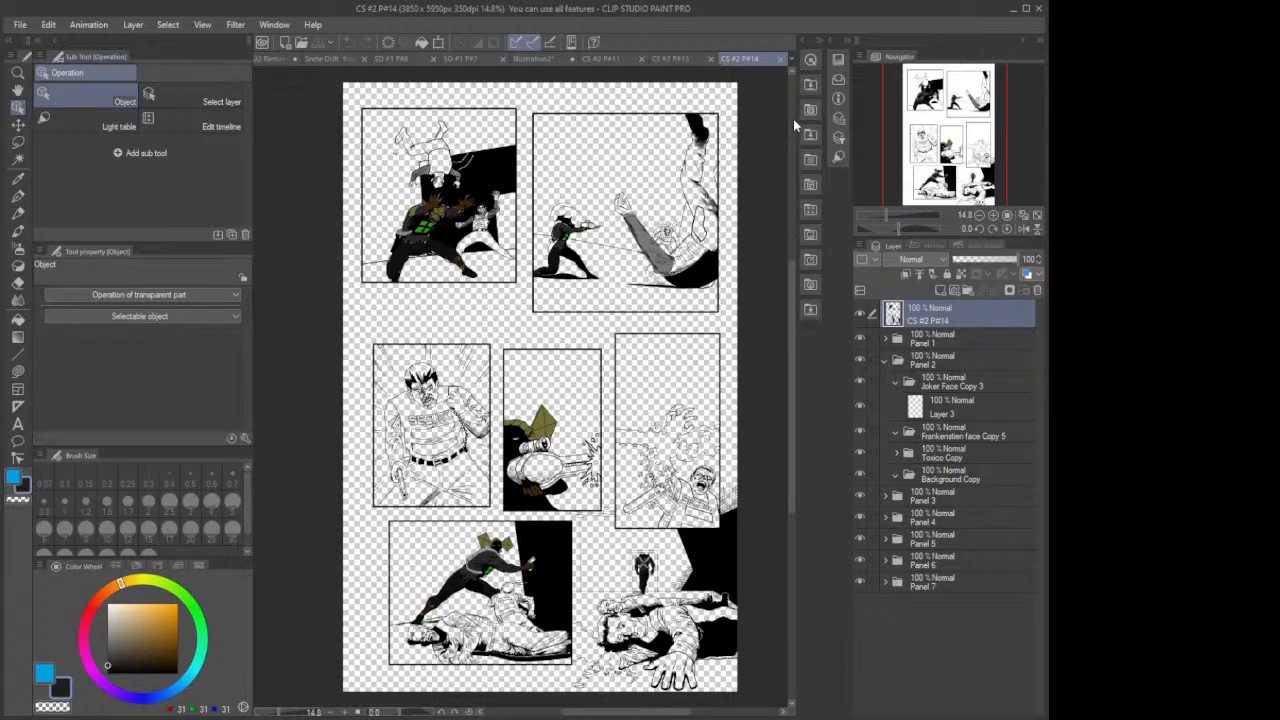
# Step: Make Layer 3 inside the Joker Face Copy 3 folder of Panel 2 the active layer
pyautogui.click(940, 413)
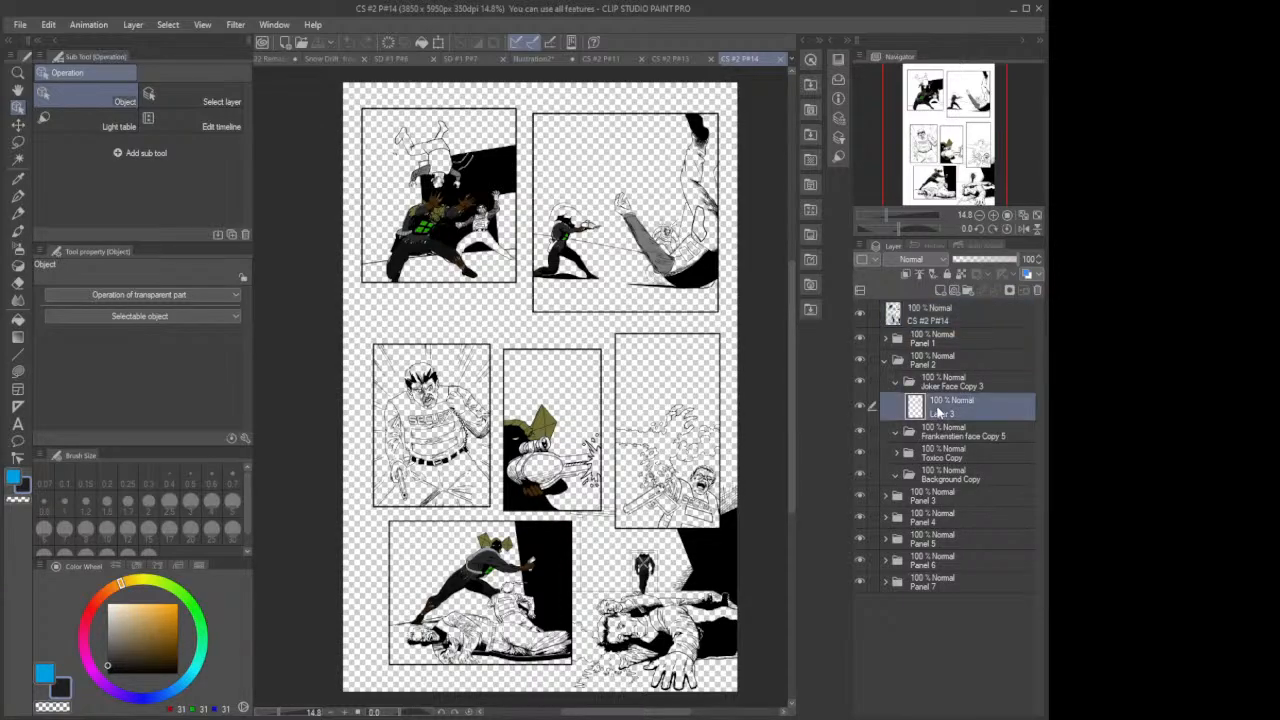
pyautogui.click(895, 388)
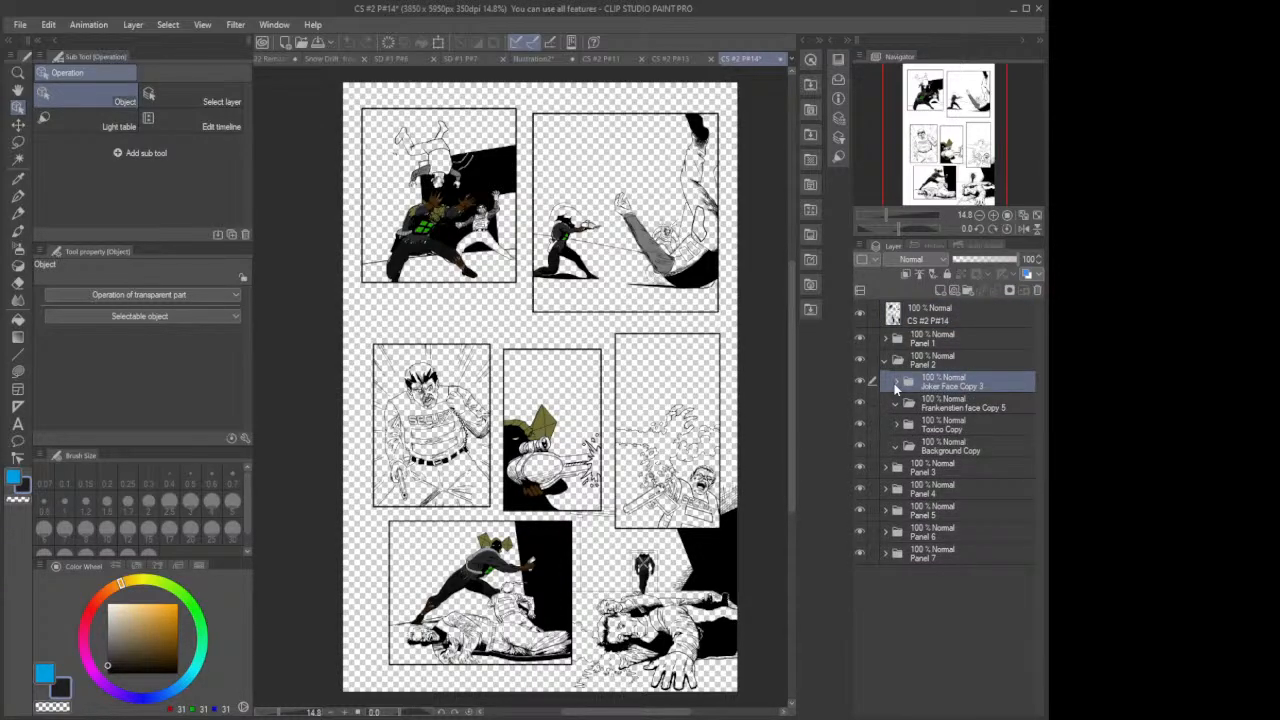
pyautogui.click(896, 384)
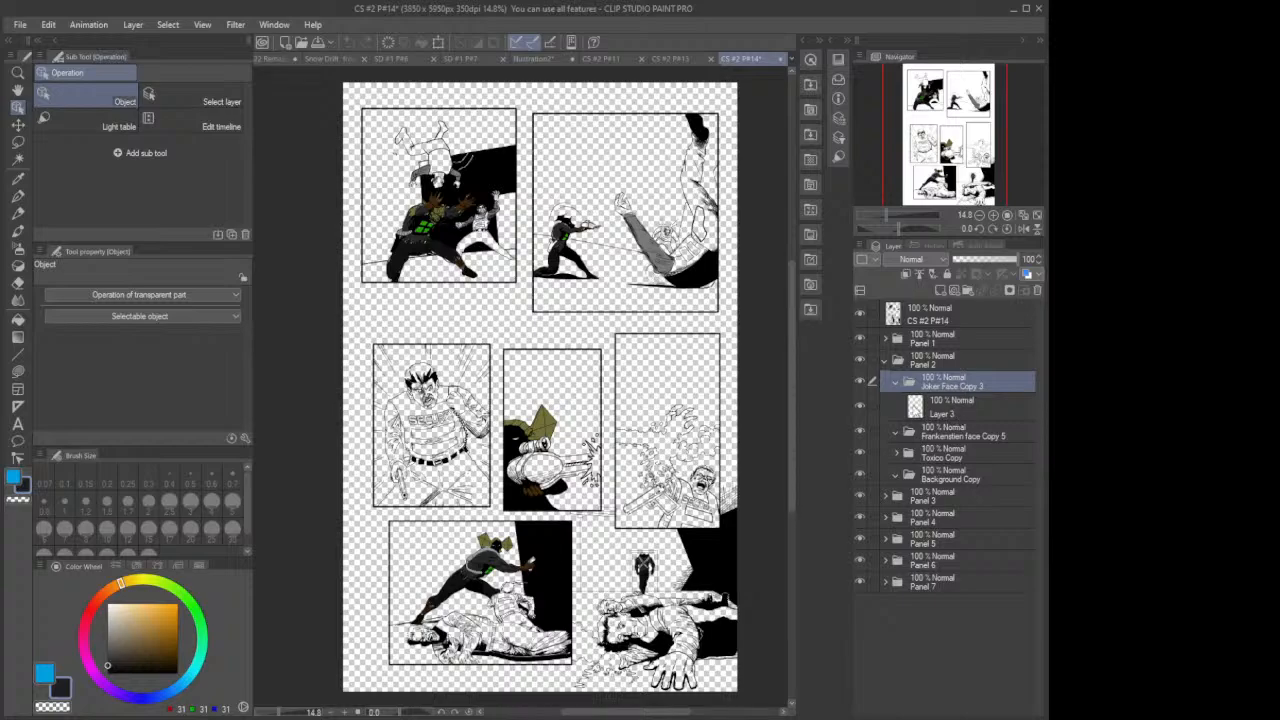
pyautogui.click(857, 382)
pyautogui.click(857, 382)
pyautogui.click(972, 410)
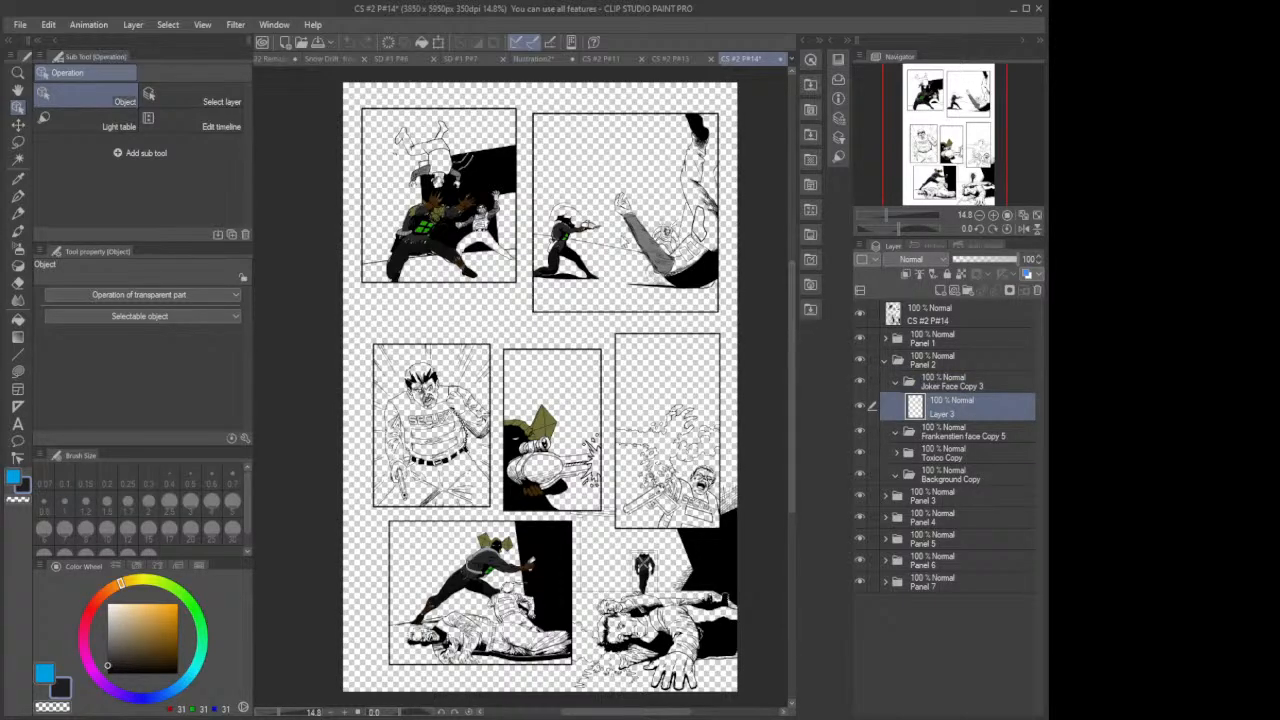
# Step: Sample the grey of the large raised sleeve in Panel 2 and lasso-fill the small gap beneath the foreground figure's black shading
pyautogui.scroll(3, 620, 235)
pyautogui.scroll(1, 720, 241)
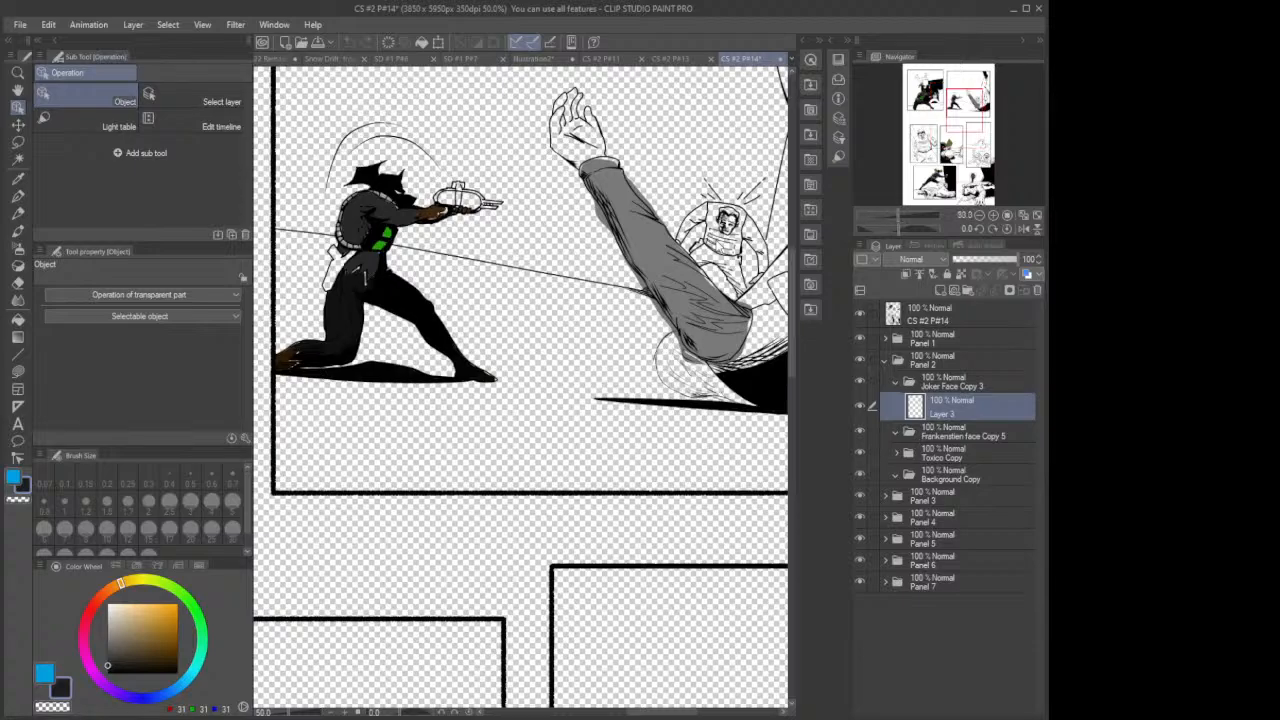
pyautogui.moveTo(698, 712); pyautogui.dragTo(754, 712)
pyautogui.moveTo(791, 338); pyautogui.dragTo(793, 316)
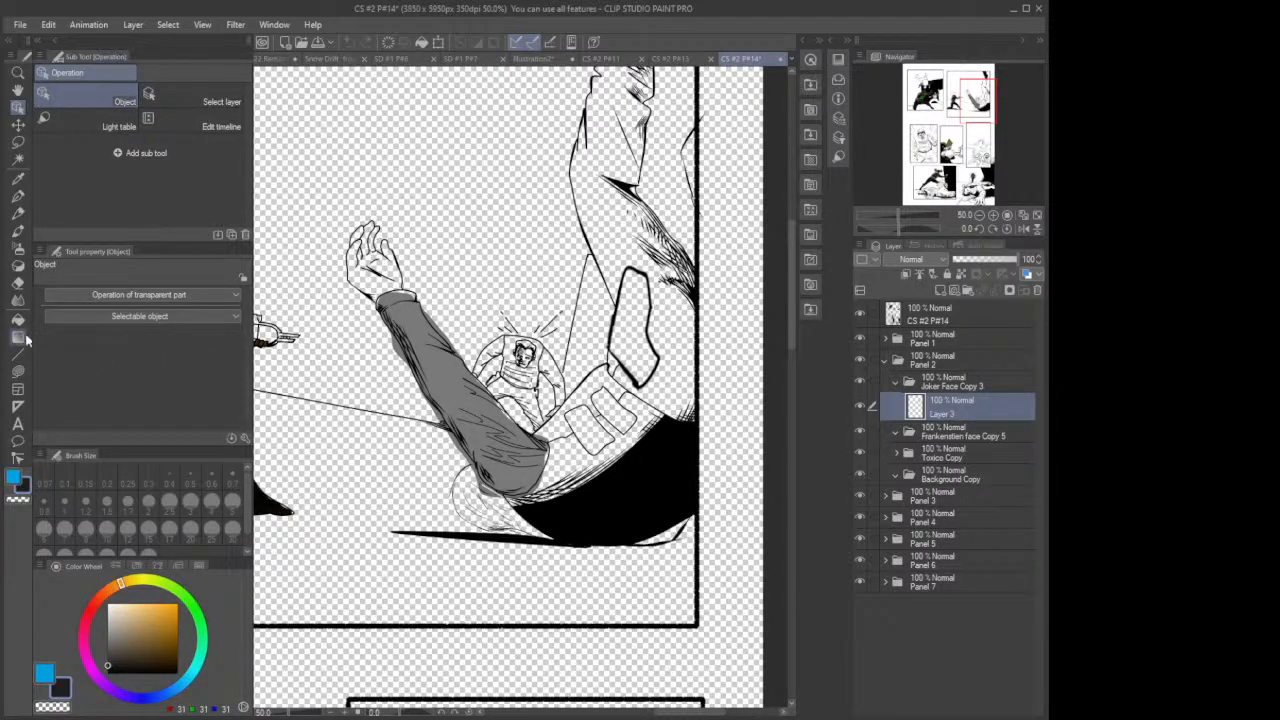
pyautogui.click(18, 178)
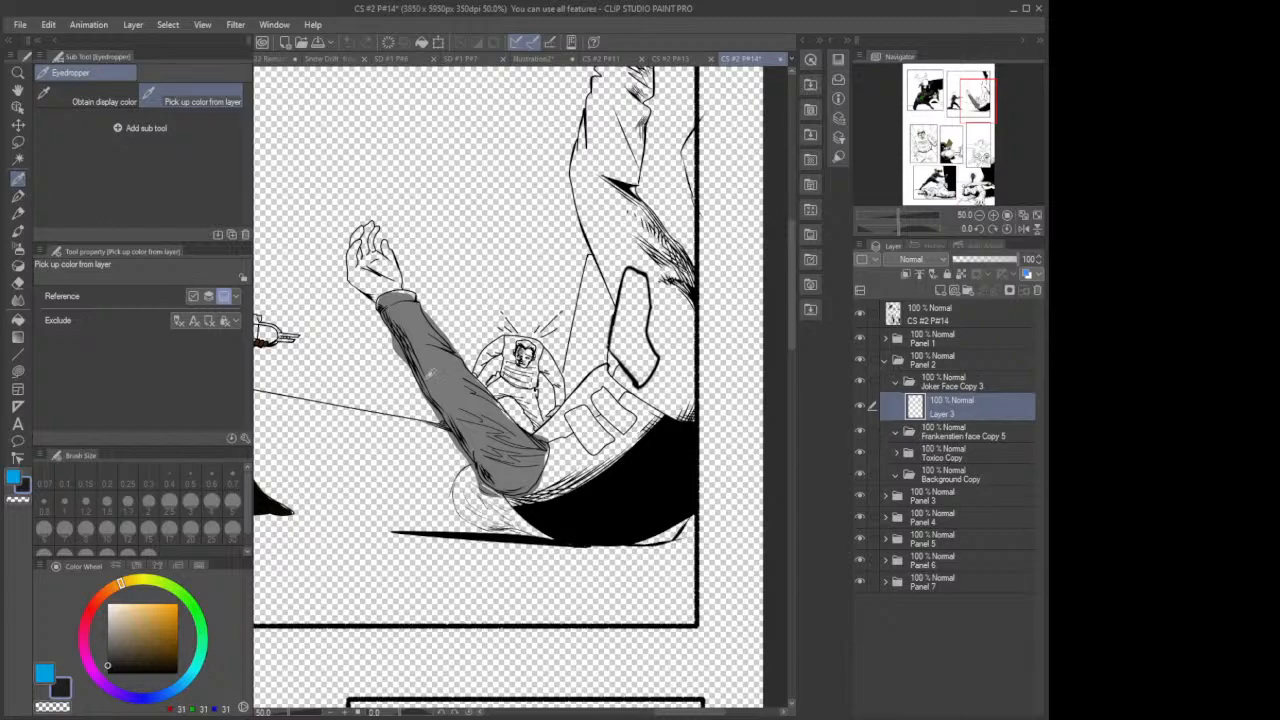
pyautogui.click(456, 383)
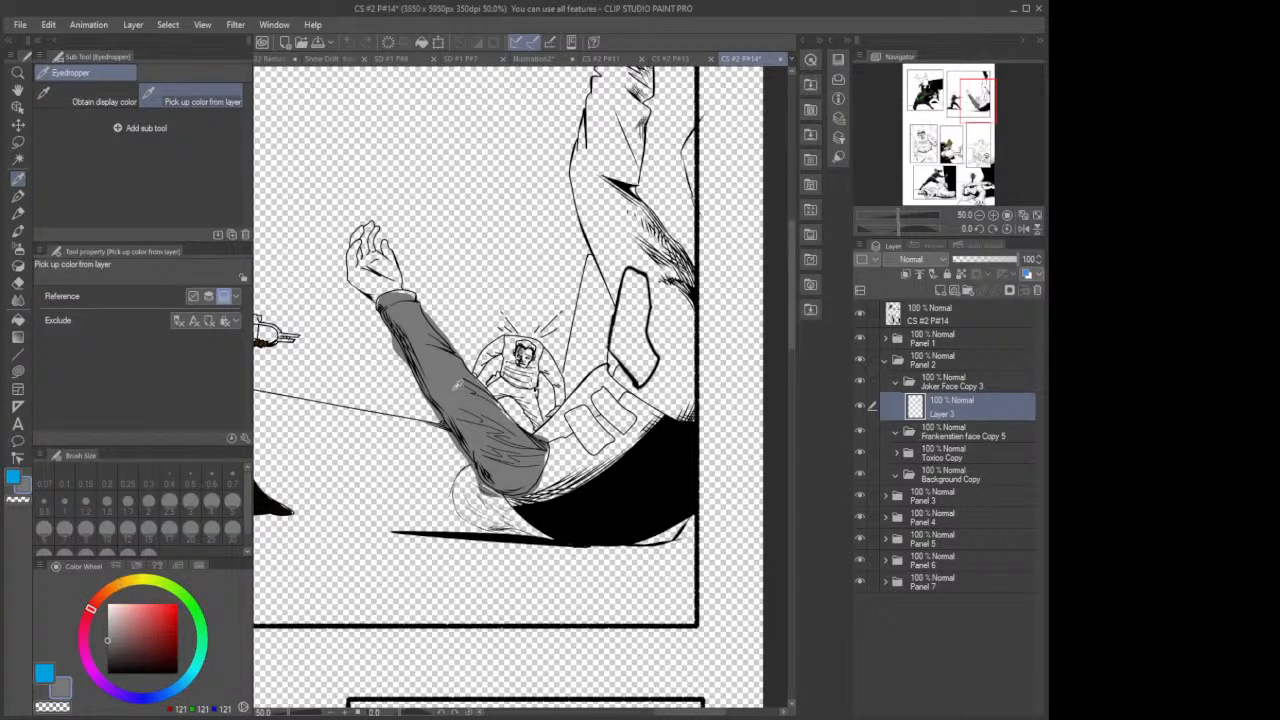
pyautogui.click(18, 370)
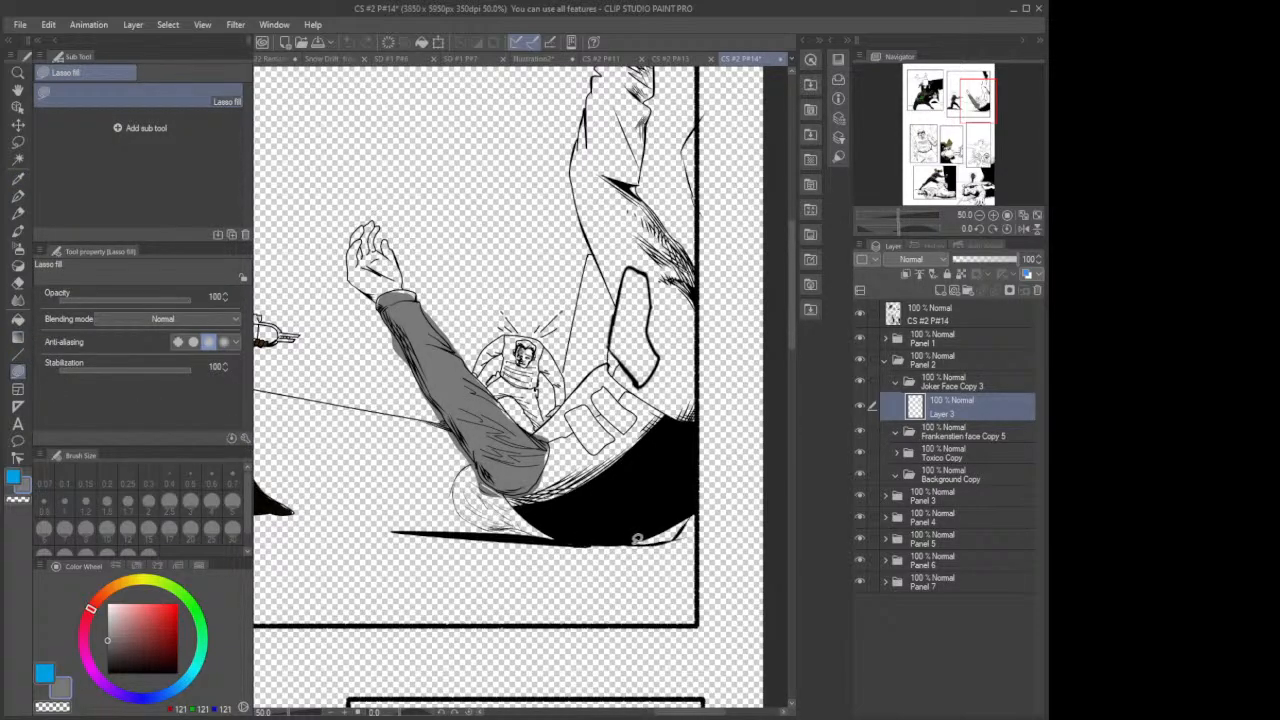
pyautogui.moveTo(637, 539)
pyautogui.mouseDown()
pyautogui.moveTo(692, 518)
pyautogui.moveTo(694, 504)
pyautogui.moveTo(636, 539)
pyautogui.mouseUp()
# Step: Add a layer in Panel 2's Frankenstien face Copy 5 folder, lasso-fill the small guard's sleeves grey, and collapse the Panel 2 folders
pyautogui.click(895, 381)
pyautogui.click(930, 404)
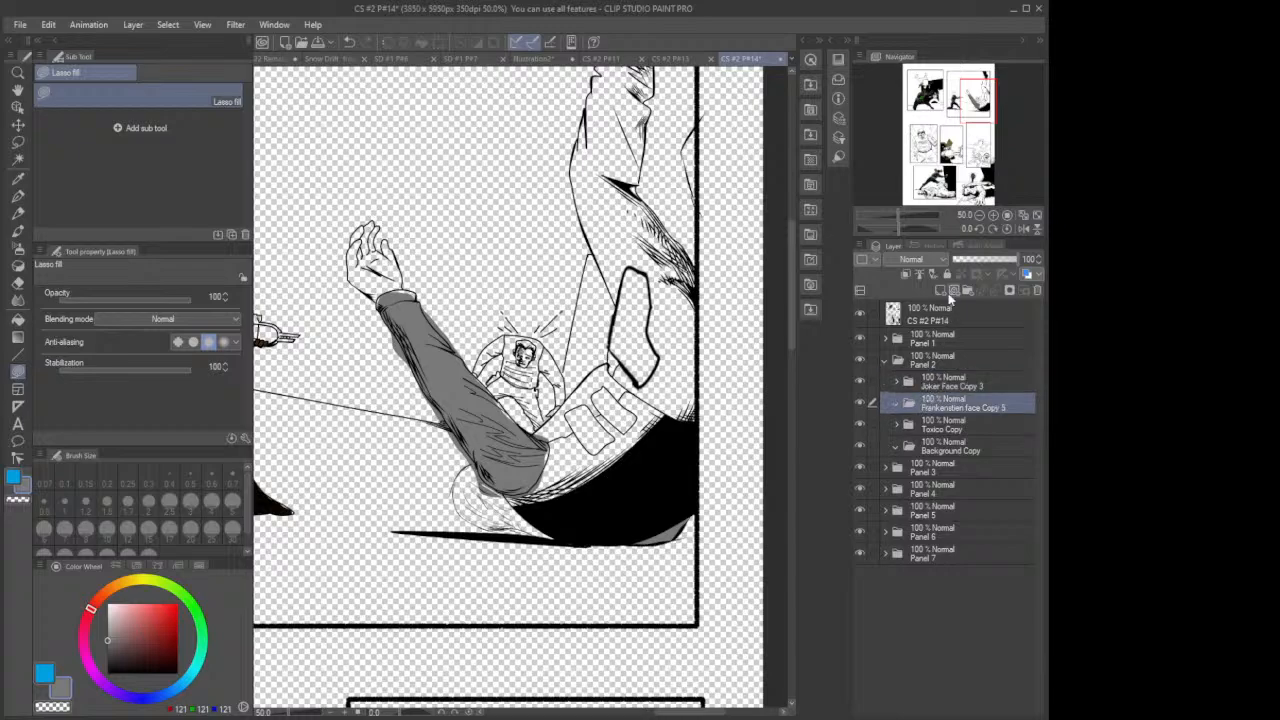
pyautogui.click(939, 291)
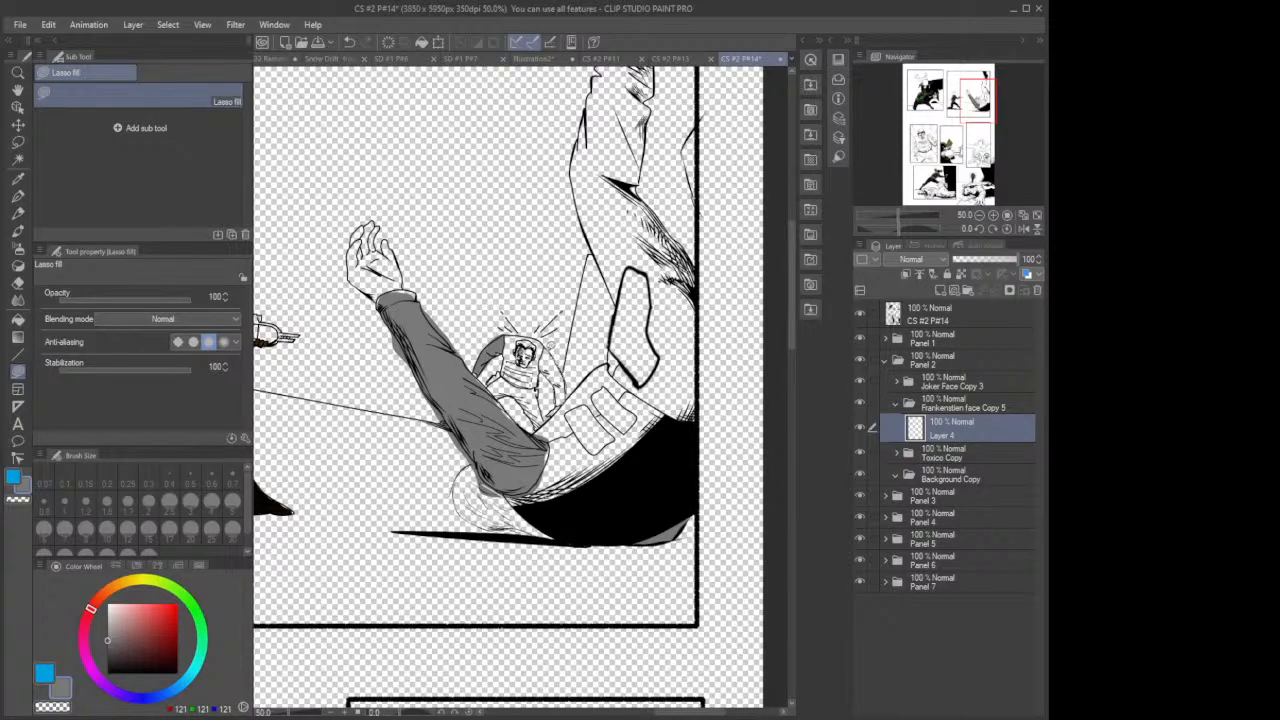
pyautogui.moveTo(543, 349); pyautogui.dragTo(545, 364)
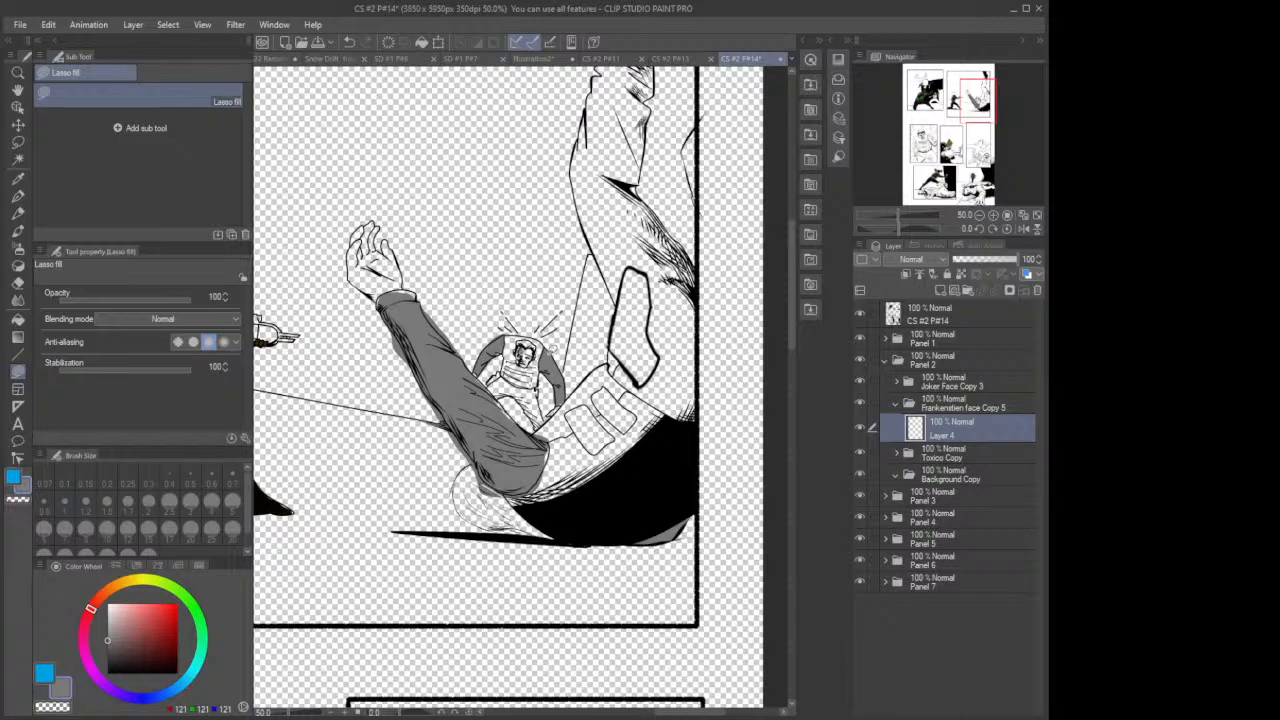
pyautogui.click(896, 405)
pyautogui.click(886, 362)
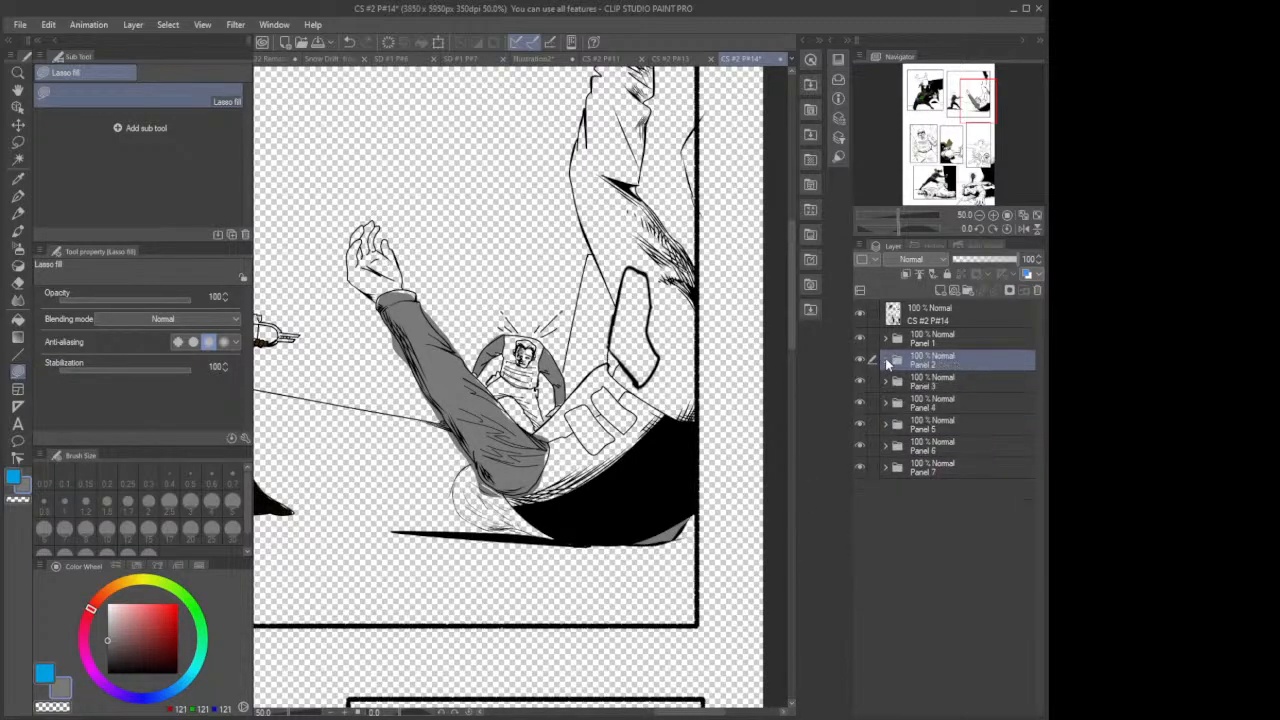
# Step: Add a new layer inside the Frankenstien face Copy 4 folder of Panel 3
pyautogui.scroll(-3, 600, 458)
pyautogui.scroll(-1, 583, 467)
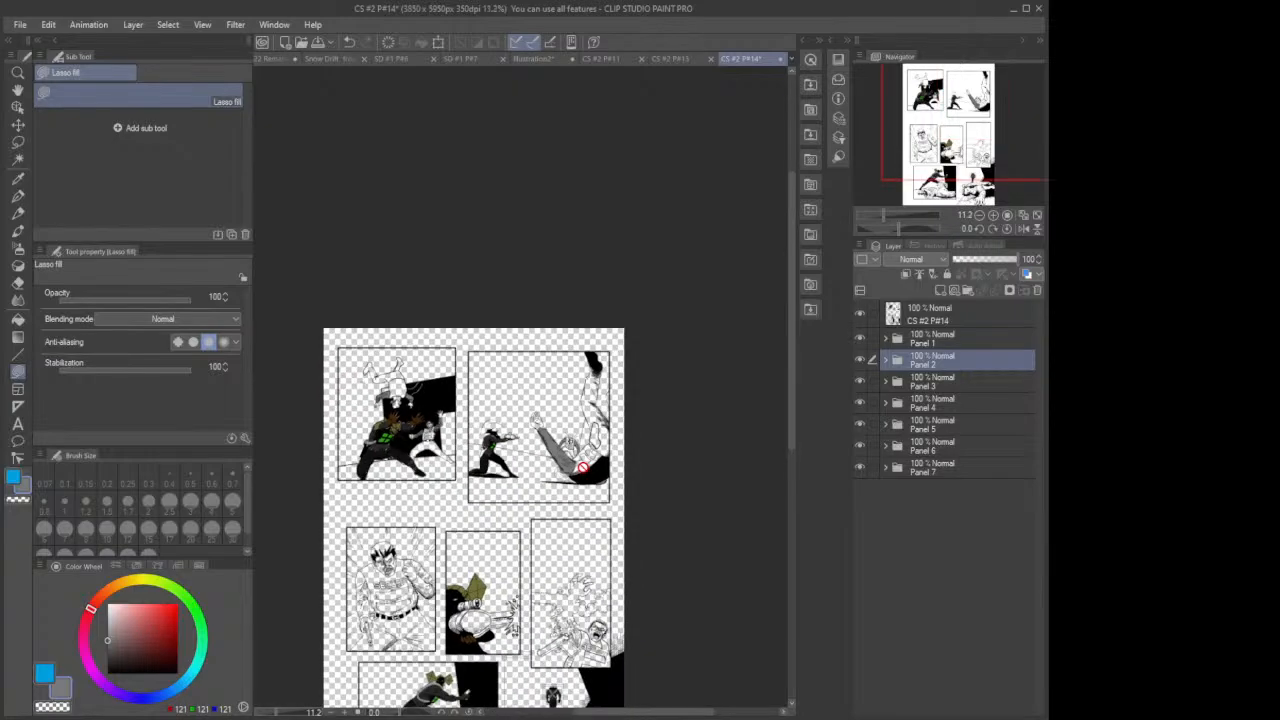
pyautogui.scroll(3, 583, 467)
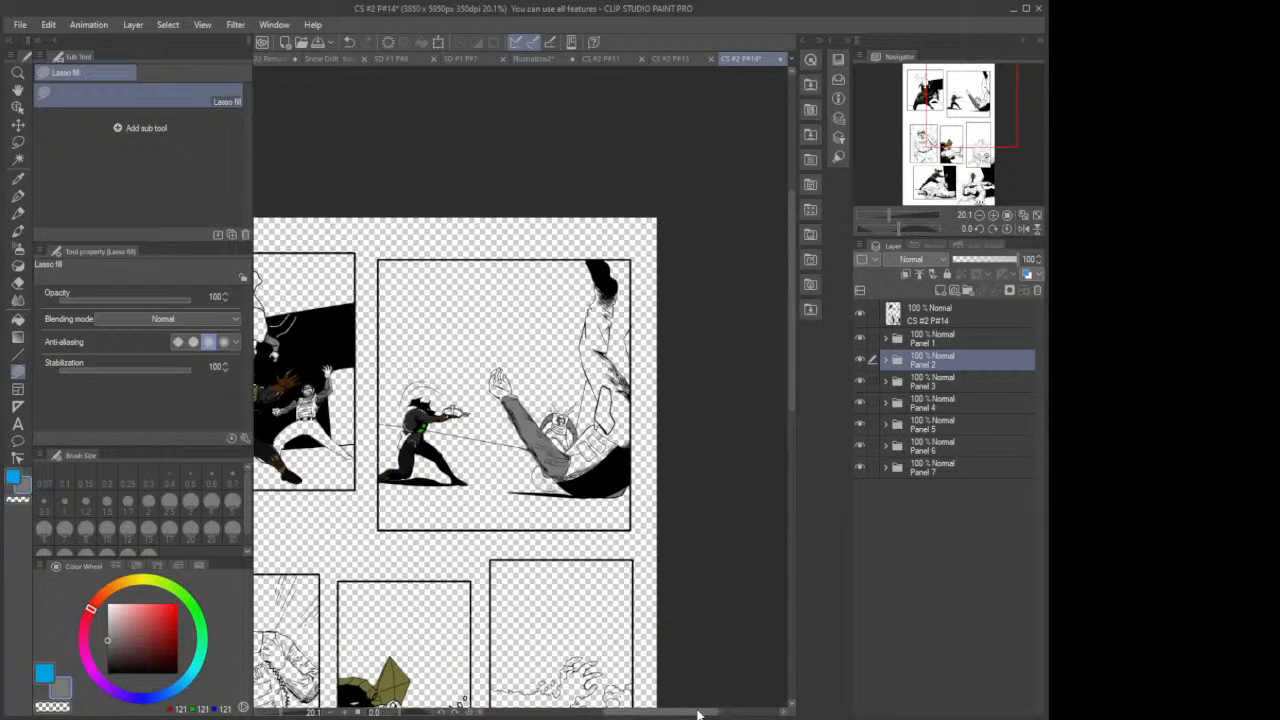
pyautogui.moveTo(696, 705); pyautogui.dragTo(634, 697)
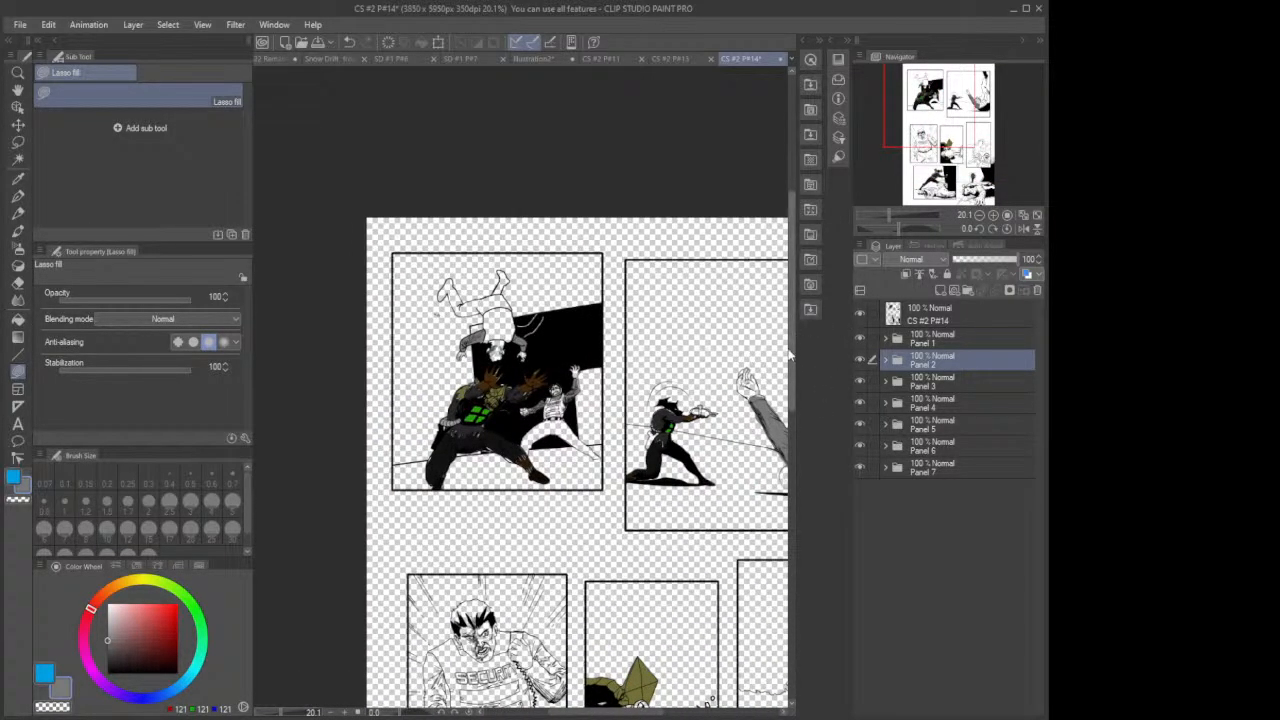
pyautogui.moveTo(793, 360); pyautogui.dragTo(793, 480)
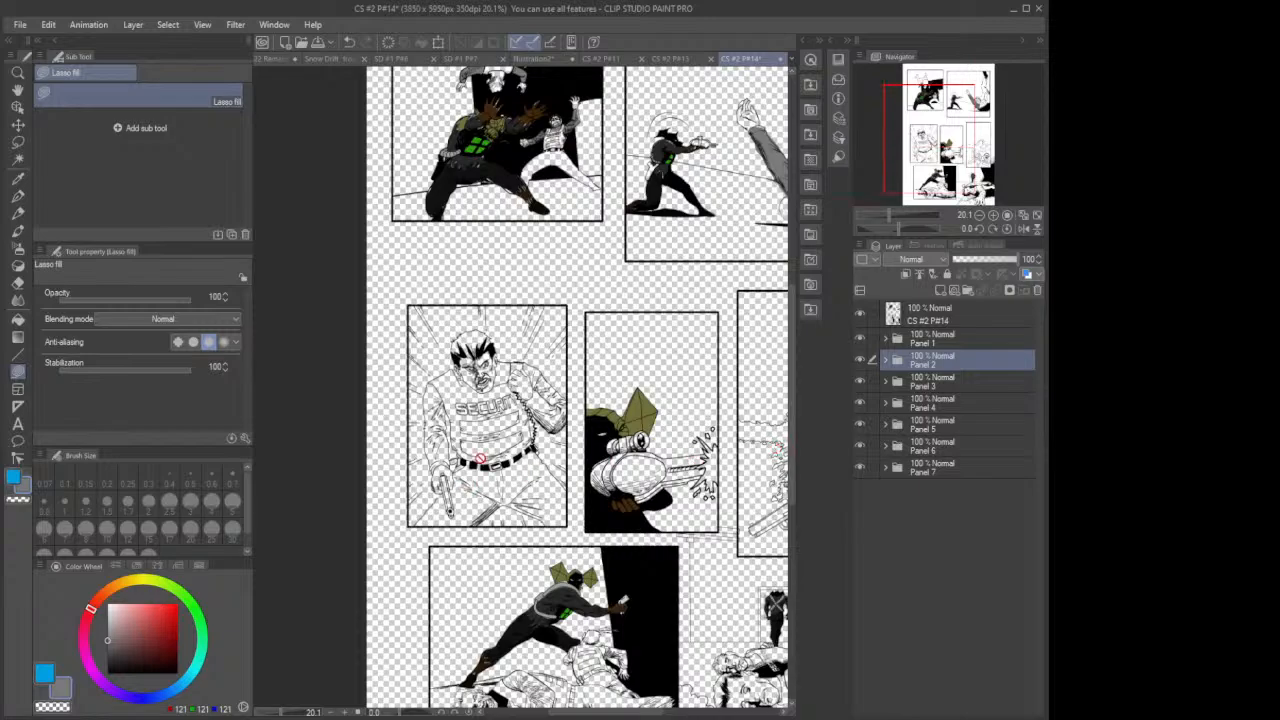
pyautogui.scroll(2, 492, 426)
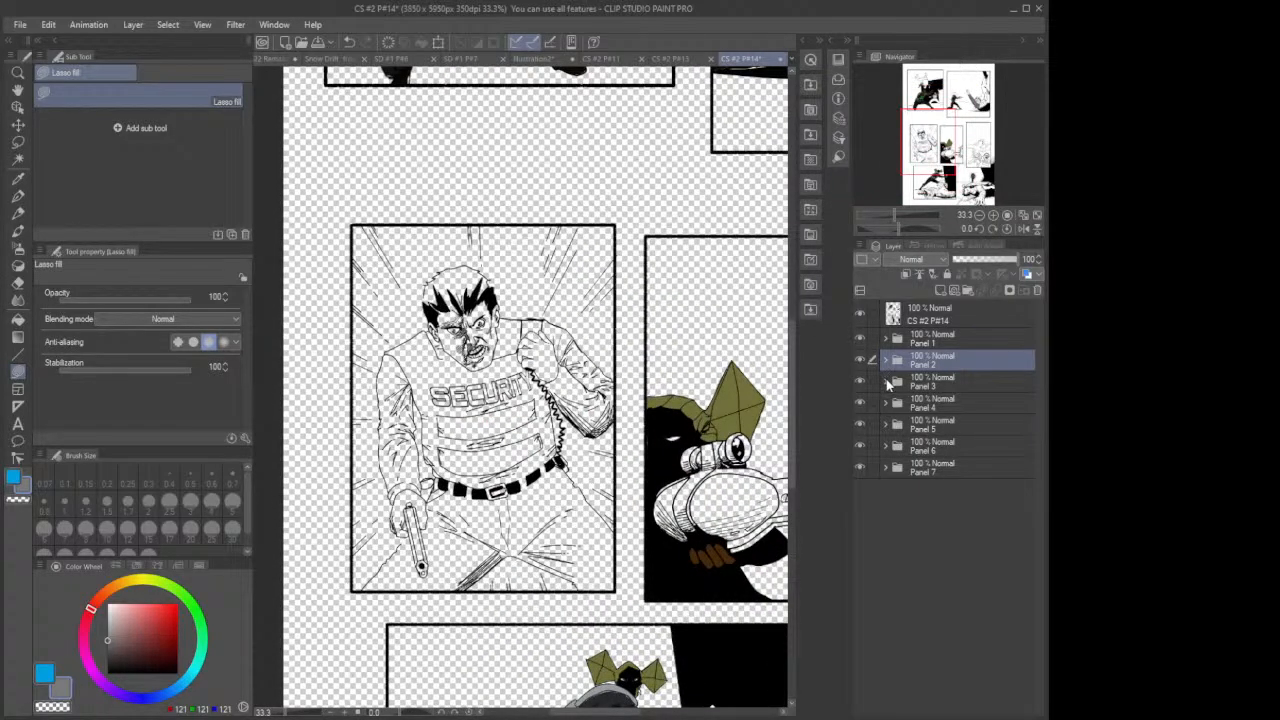
pyautogui.click(886, 382)
pyautogui.click(936, 410)
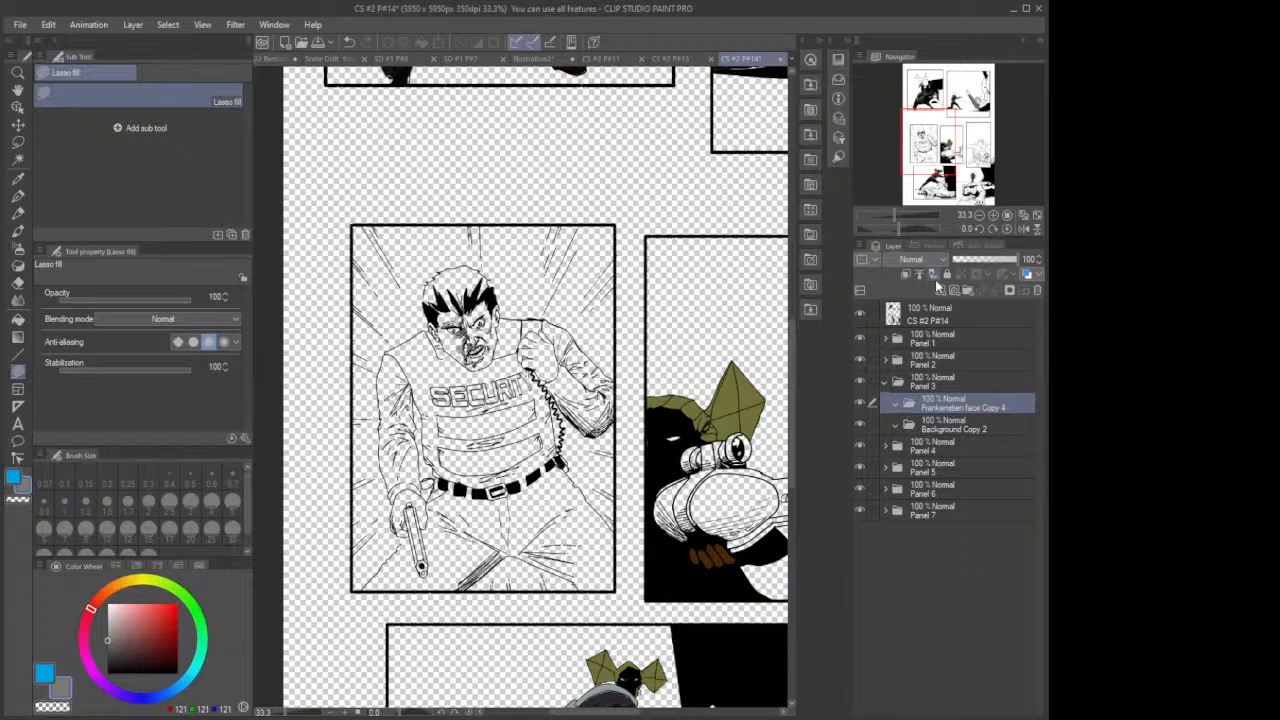
pyautogui.click(940, 291)
# Step: Lasso-fill the Panel 3 security guard's two sleeves and the shirt areas beside his neck with the same grey
pyautogui.hotkey('ctrl', '+')
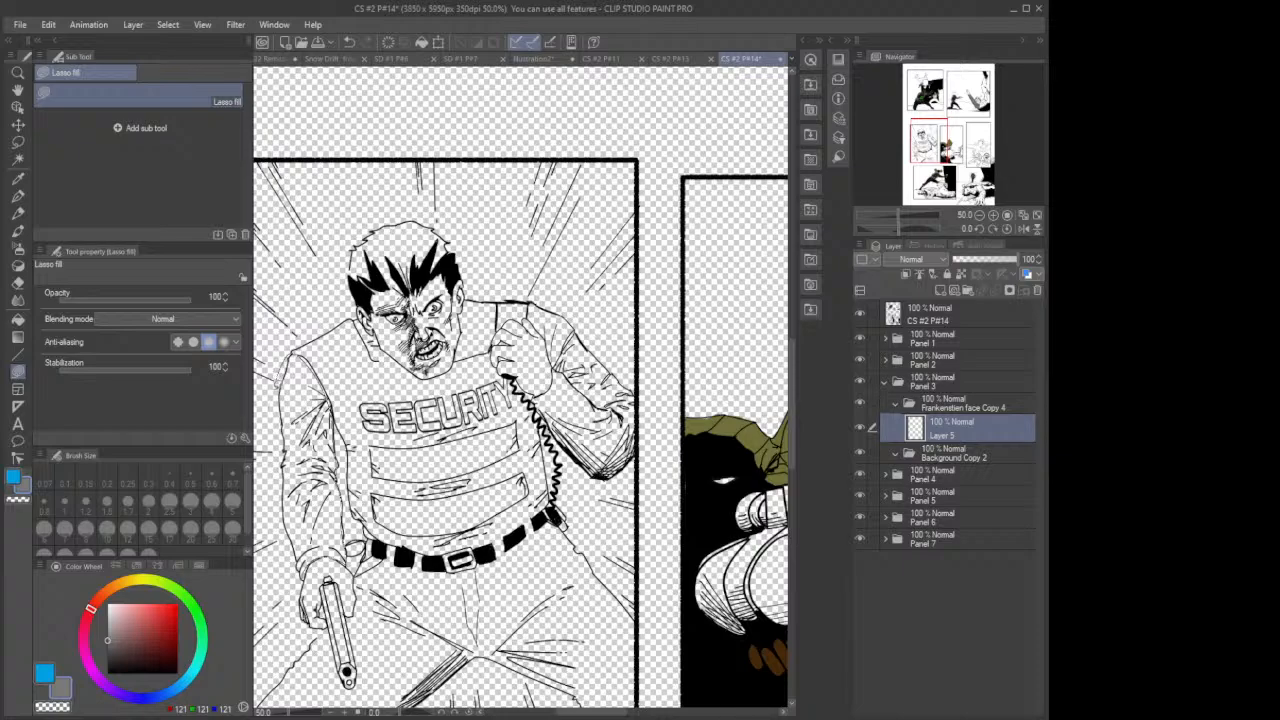
pyautogui.moveTo(278, 385)
pyautogui.mouseDown()
pyautogui.moveTo(297, 564)
pyautogui.moveTo(340, 592)
pyautogui.mouseUp()
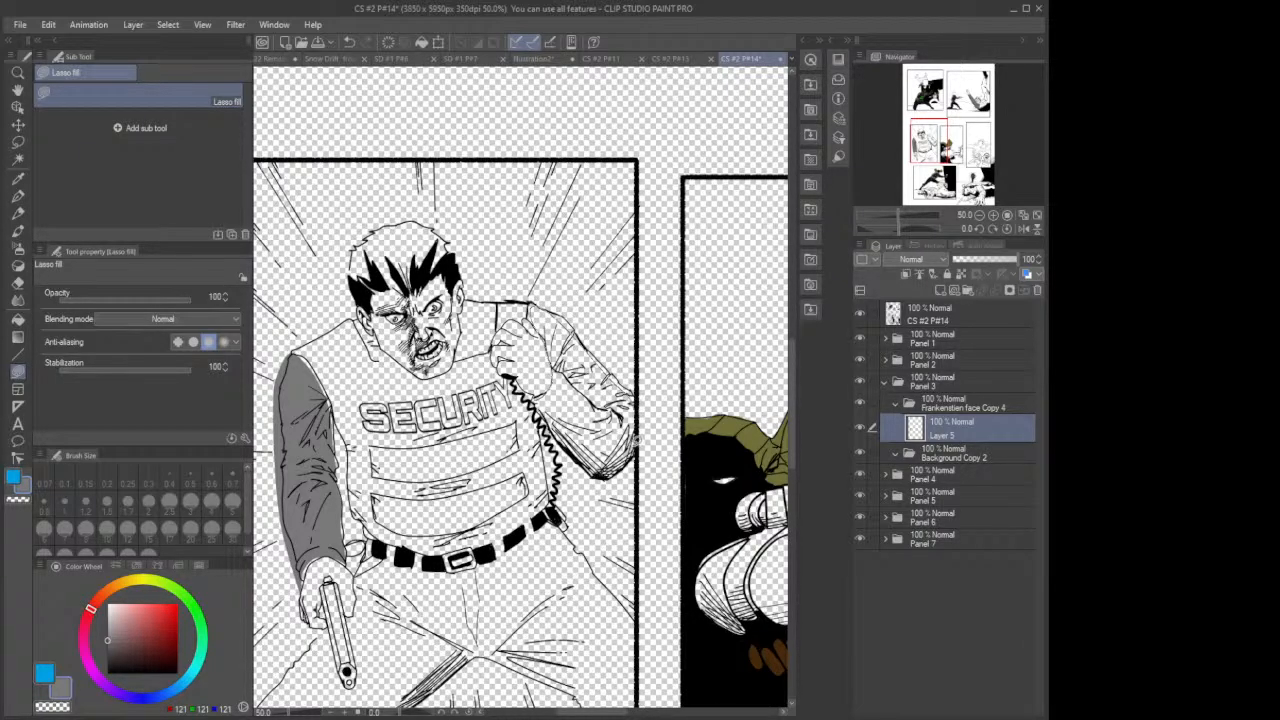
pyautogui.moveTo(605, 470)
pyautogui.mouseDown()
pyautogui.moveTo(574, 453)
pyautogui.moveTo(528, 390)
pyautogui.mouseUp()
pyautogui.moveTo(636, 430)
pyautogui.mouseDown()
pyautogui.moveTo(582, 462)
pyautogui.moveTo(620, 474)
pyautogui.moveTo(638, 421)
pyautogui.mouseUp()
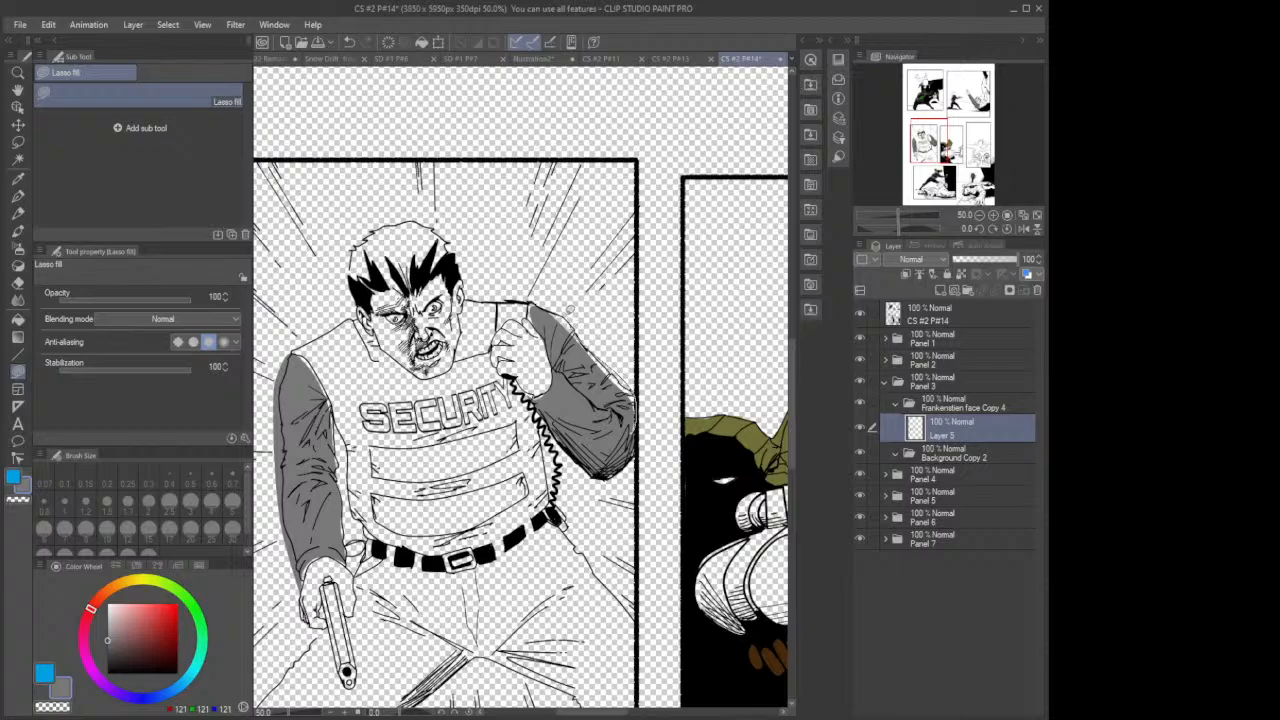
pyautogui.moveTo(564, 302); pyautogui.dragTo(548, 322)
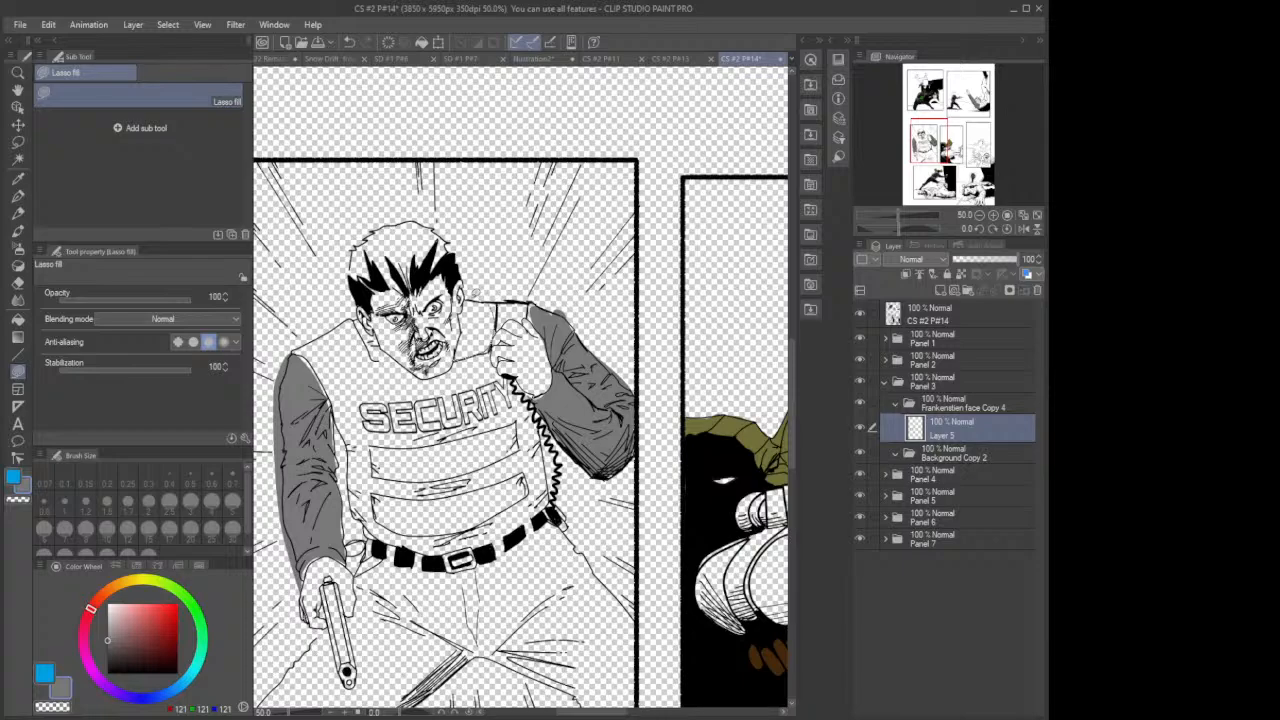
pyautogui.moveTo(465, 313); pyautogui.dragTo(458, 354)
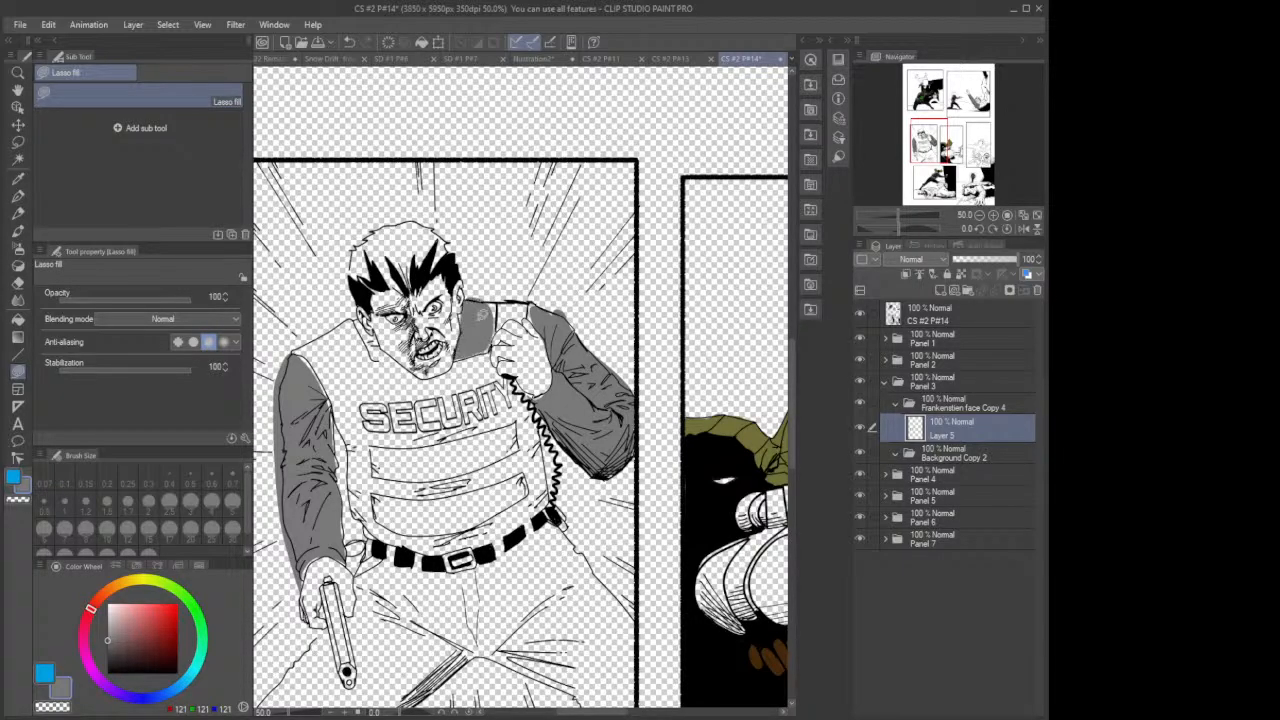
pyautogui.moveTo(499, 300)
pyautogui.mouseDown()
pyautogui.moveTo(494, 346)
pyautogui.moveTo(492, 312)
pyautogui.mouseUp()
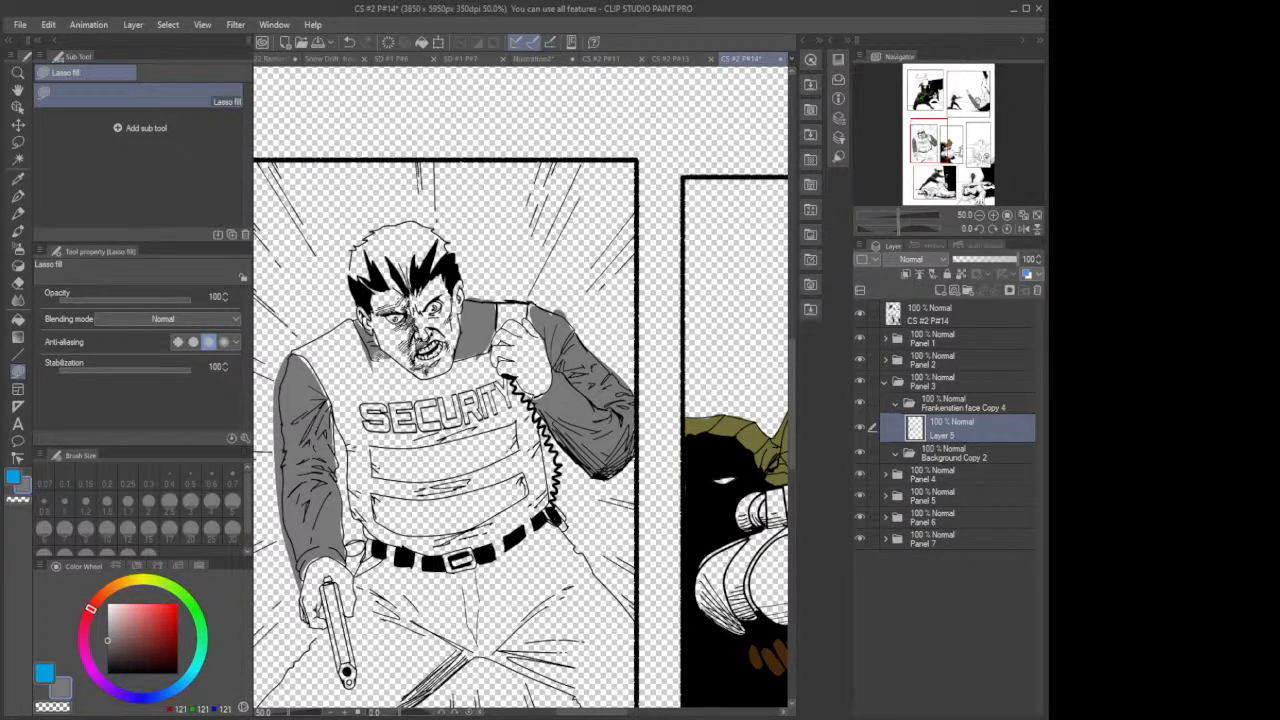
pyautogui.scroll(-4, 378, 355)
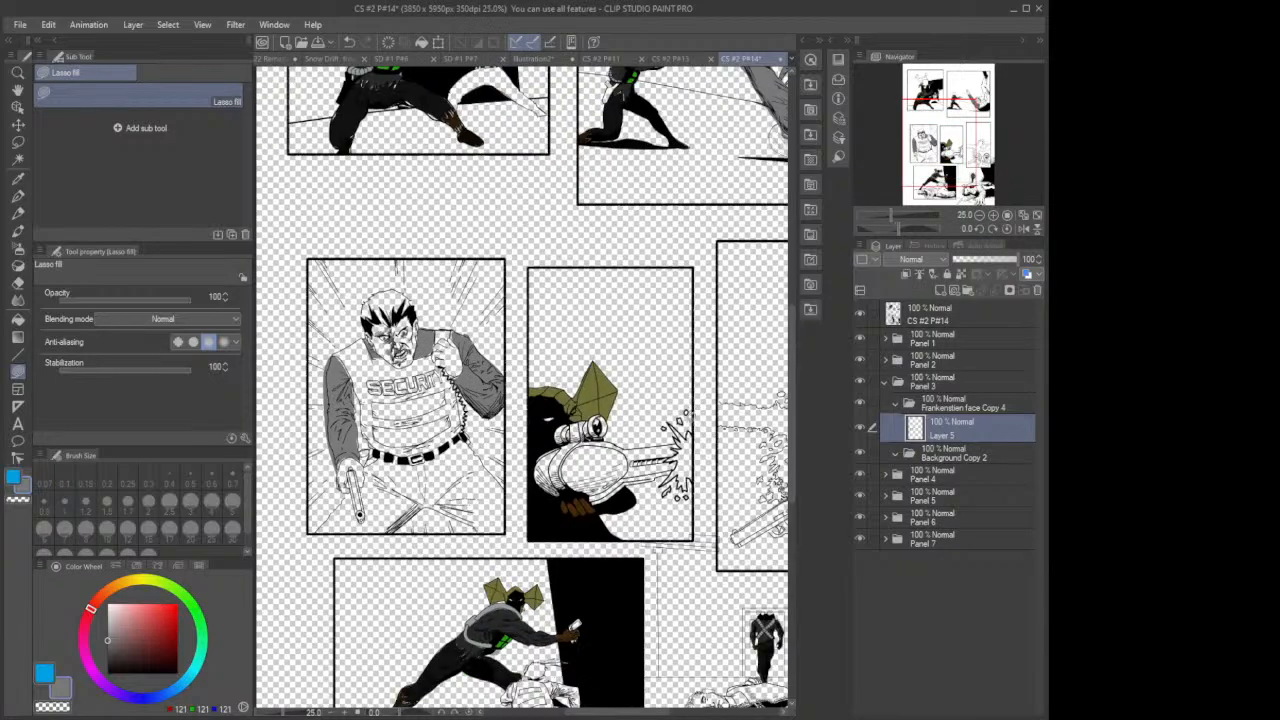
pyautogui.moveTo(790, 376); pyautogui.dragTo(790, 282)
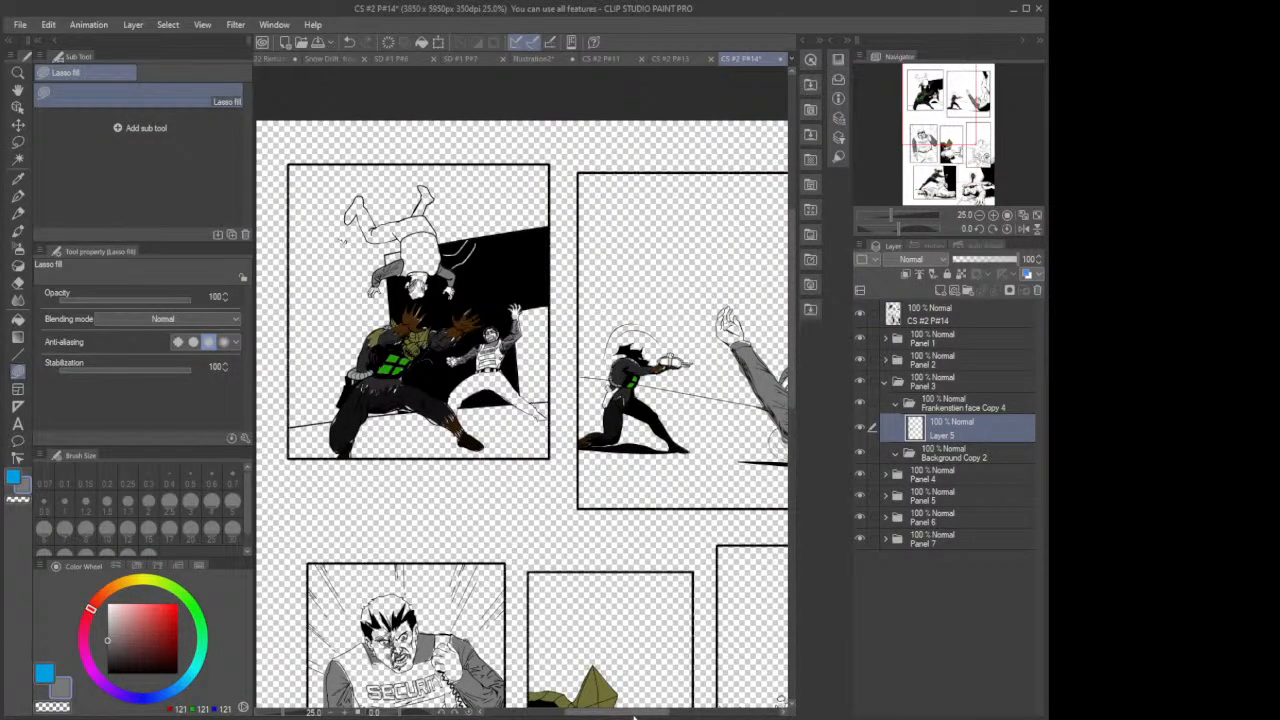
# Step: Check the grey fills on the Panel 3 guards and collapse the Frankenstien face Copy 4 and Panel 3 folders
pyautogui.moveTo(643, 716); pyautogui.dragTo(740, 716)
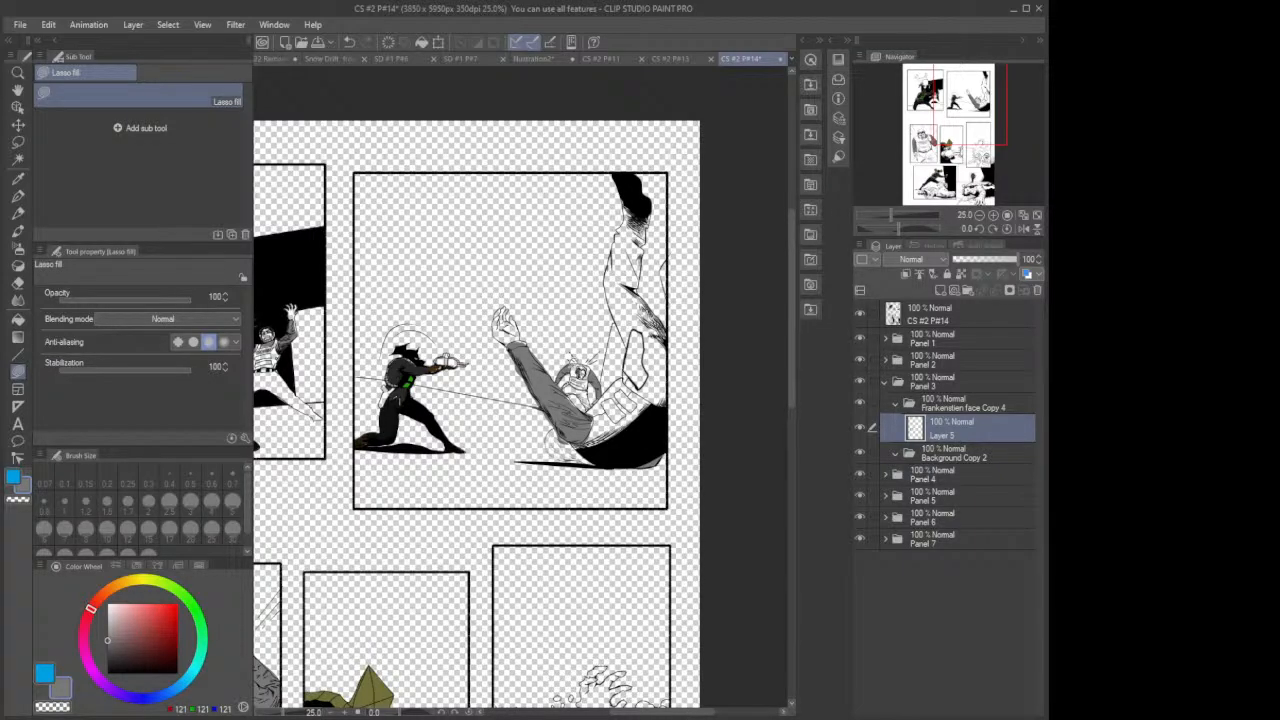
pyautogui.scroll(5, 580, 380)
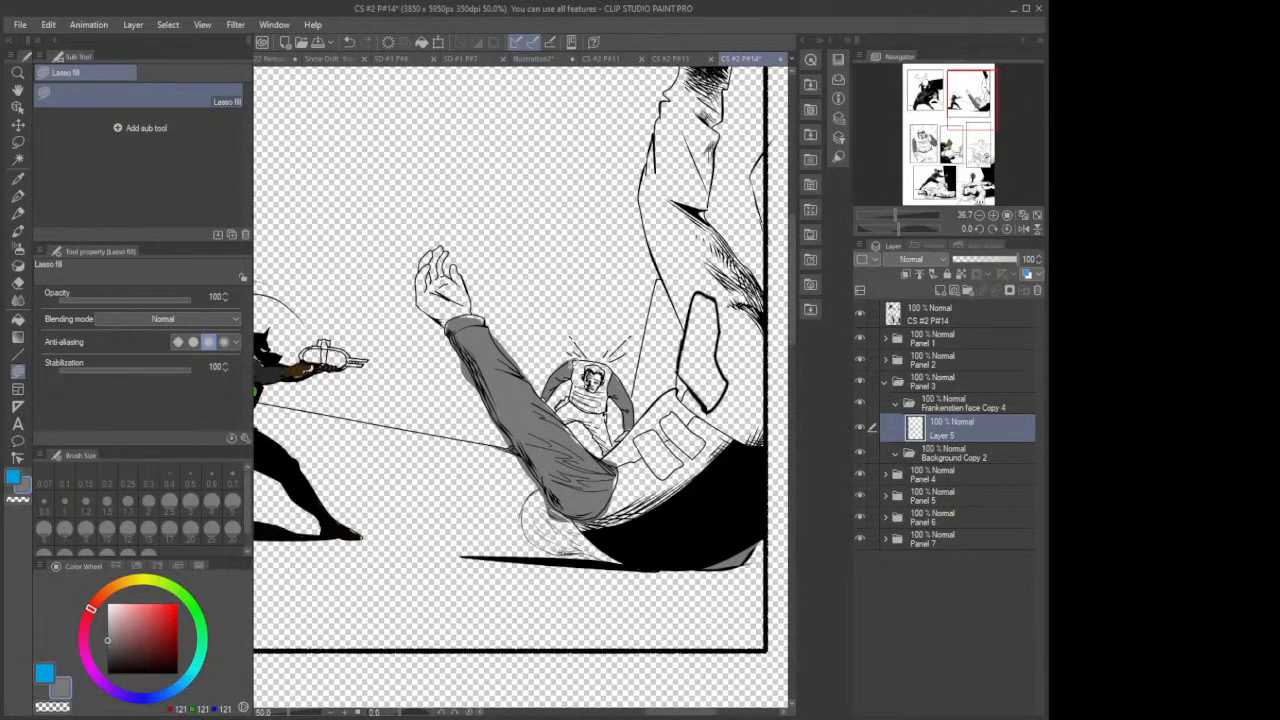
pyautogui.scroll(1, 598, 385)
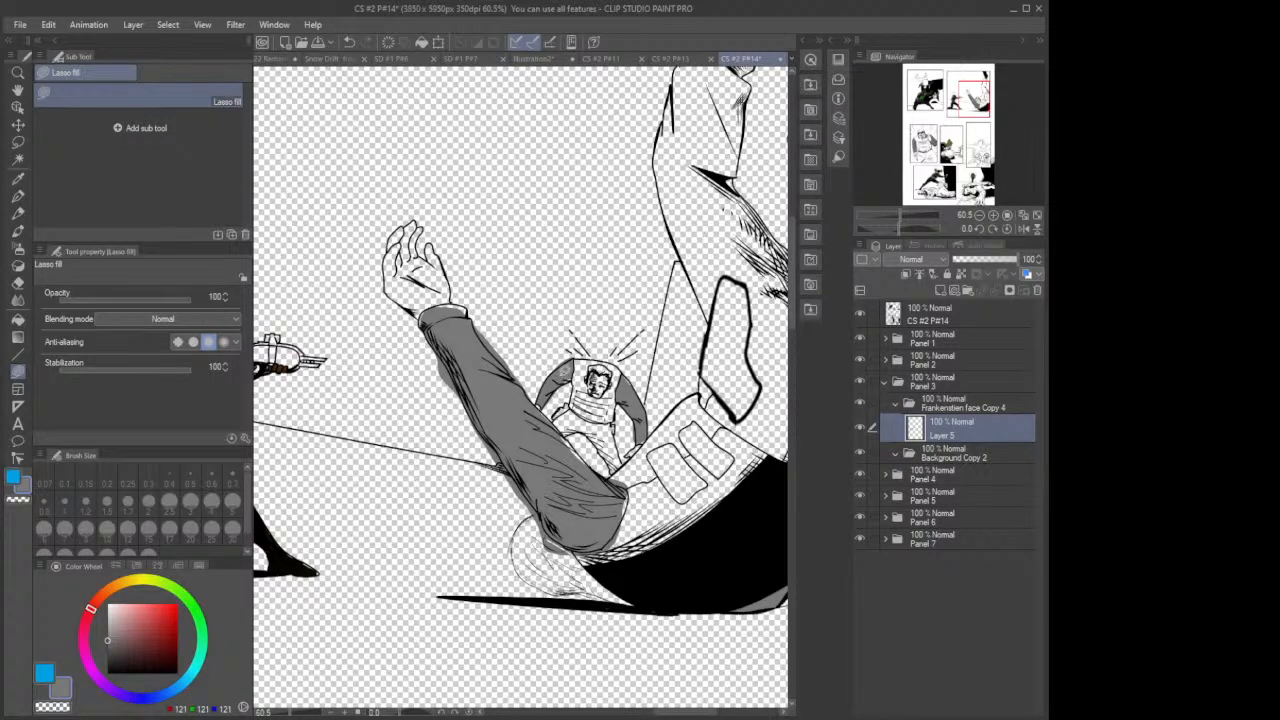
pyautogui.scroll(-1, 583, 451)
pyautogui.scroll(-12, 583, 451)
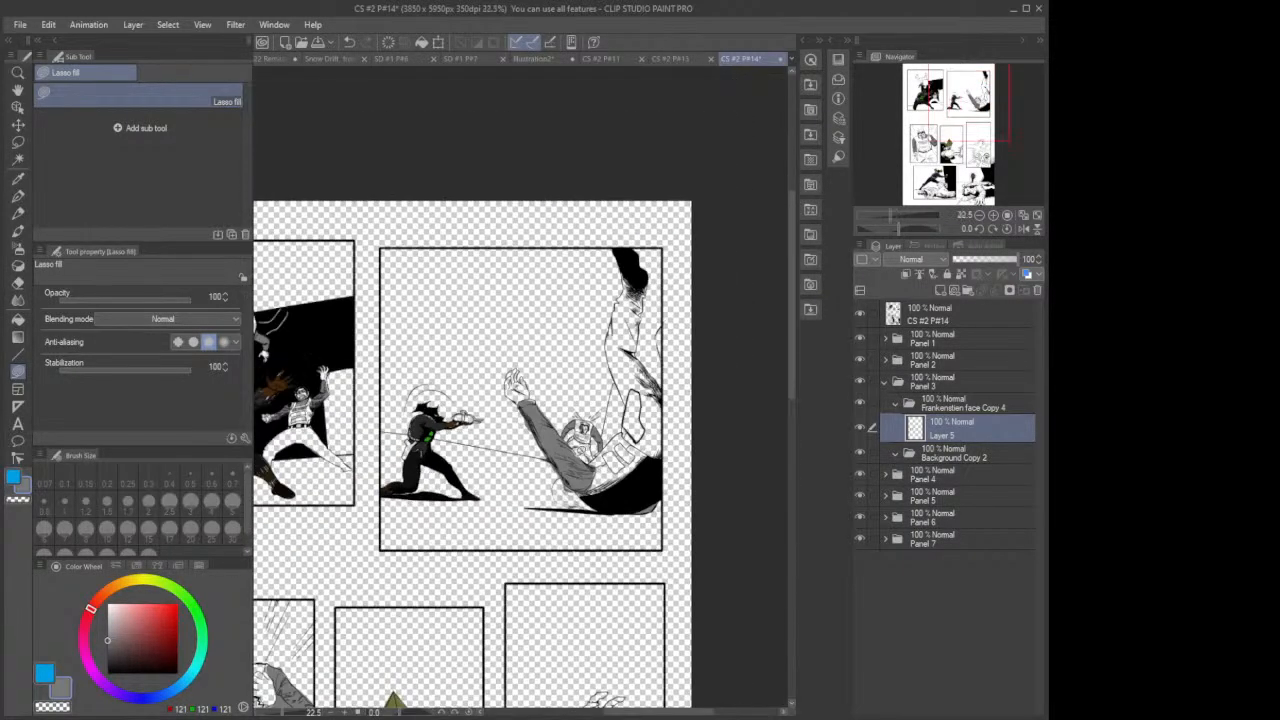
pyautogui.click(896, 404)
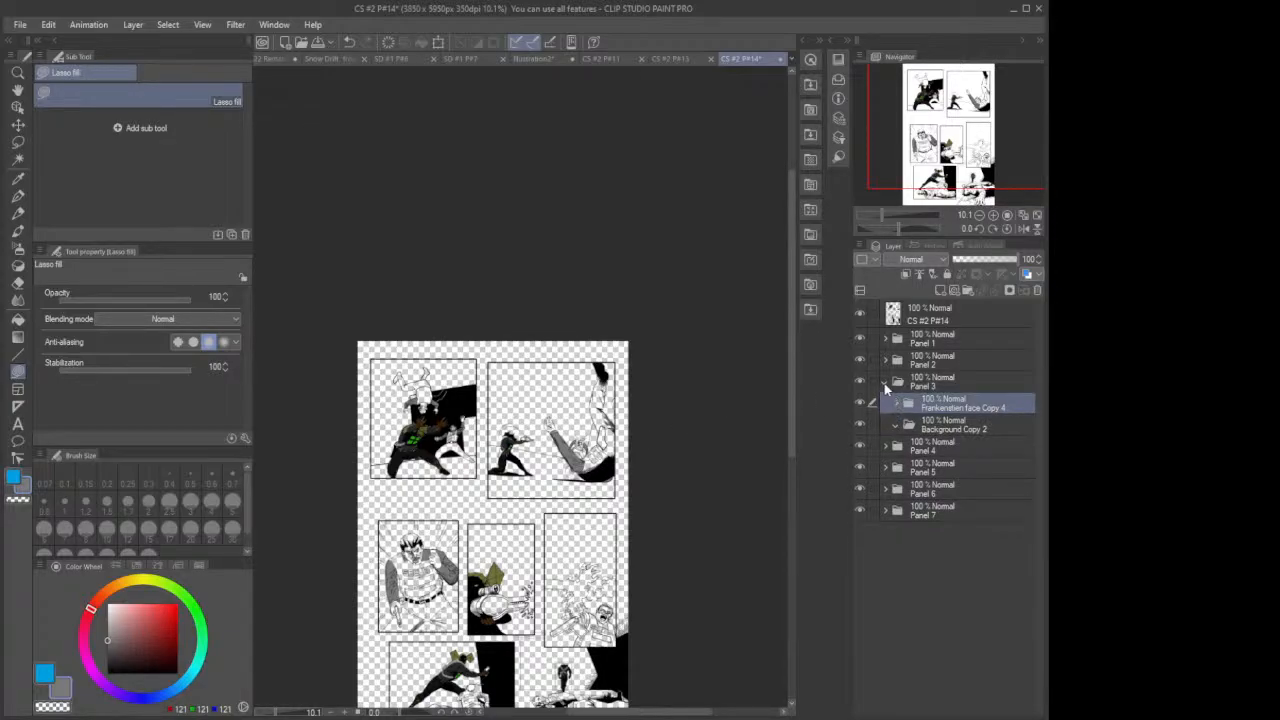
pyautogui.click(884, 383)
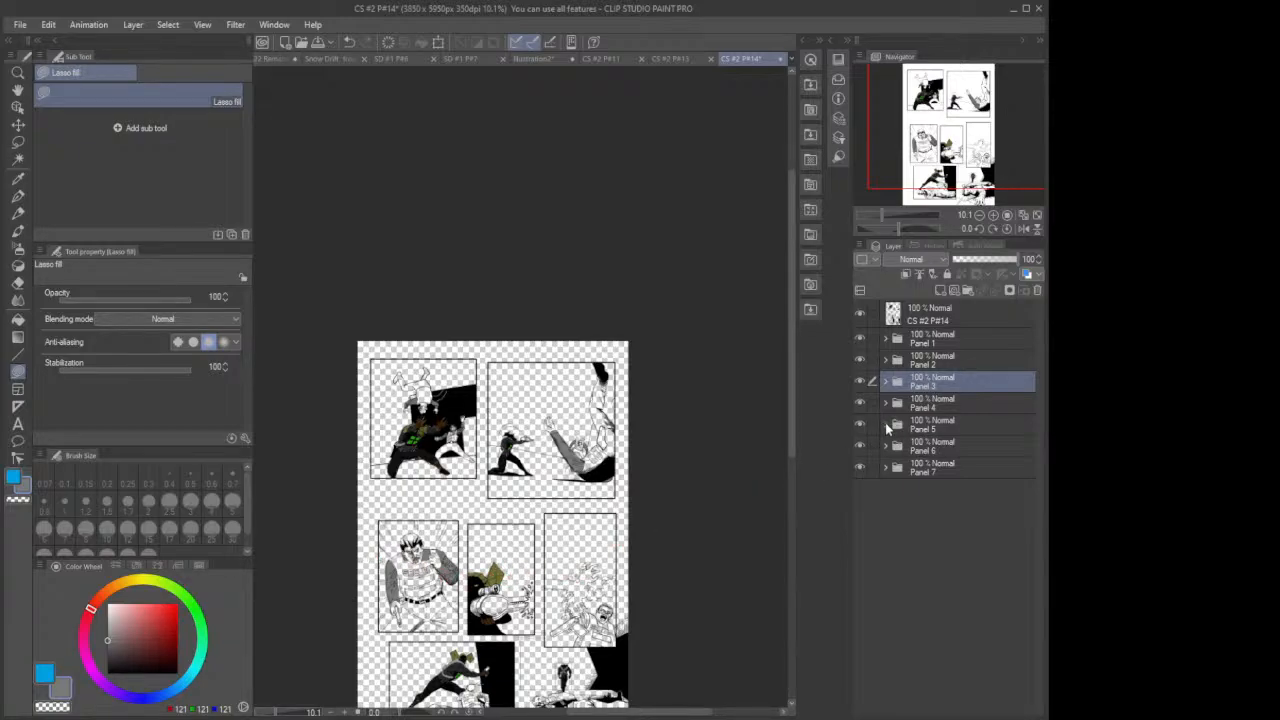
# Step: Add a new layer inside the Frankenstien face Copy 3 folder of Panel 5
pyautogui.click(885, 424)
pyautogui.click(940, 447)
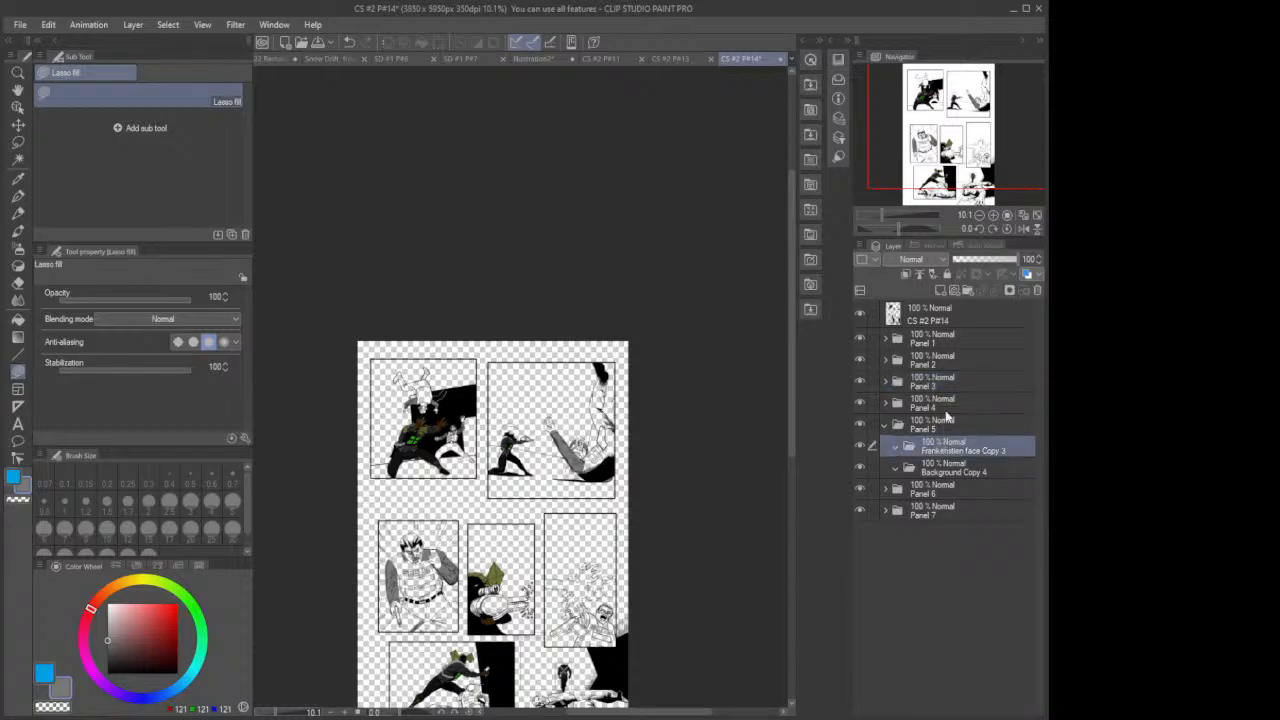
pyautogui.click(940, 291)
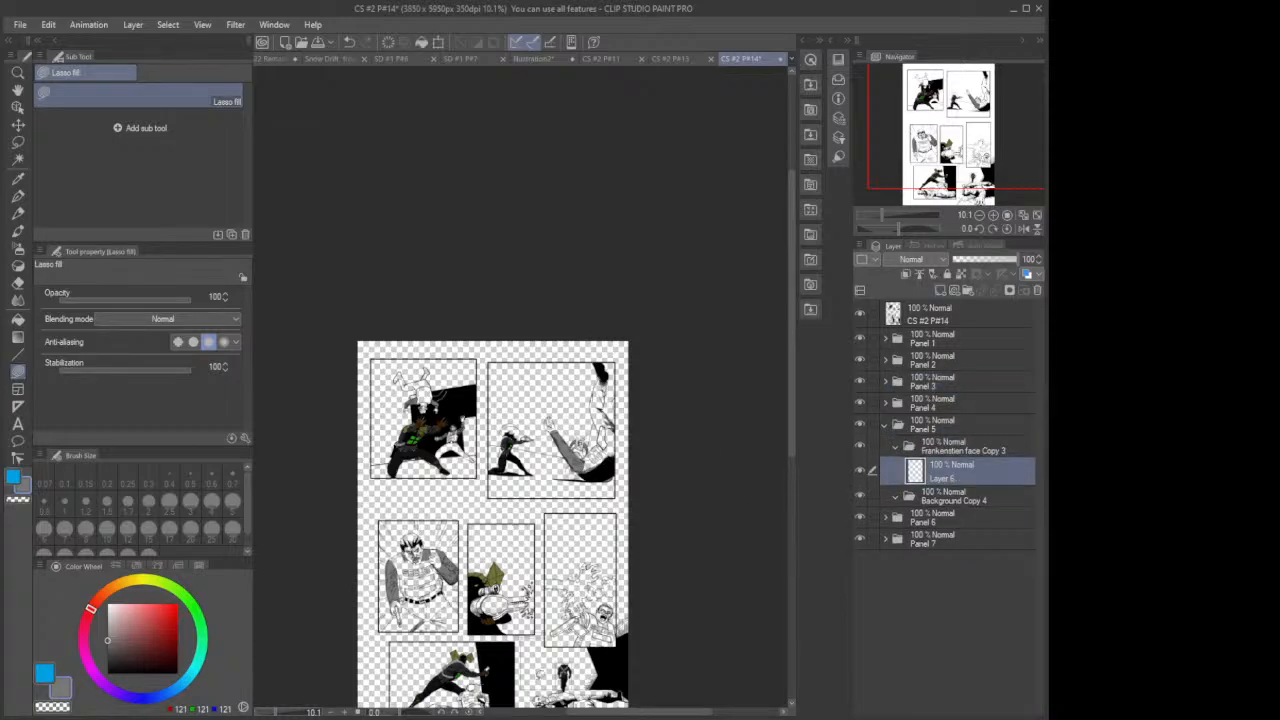
# Step: Lasso-fill the Panel 5 guard's collar area, far shoulder, torn sleeve and the shirt area below the pistol with the same grey
pyautogui.scroll(6, 573, 636)
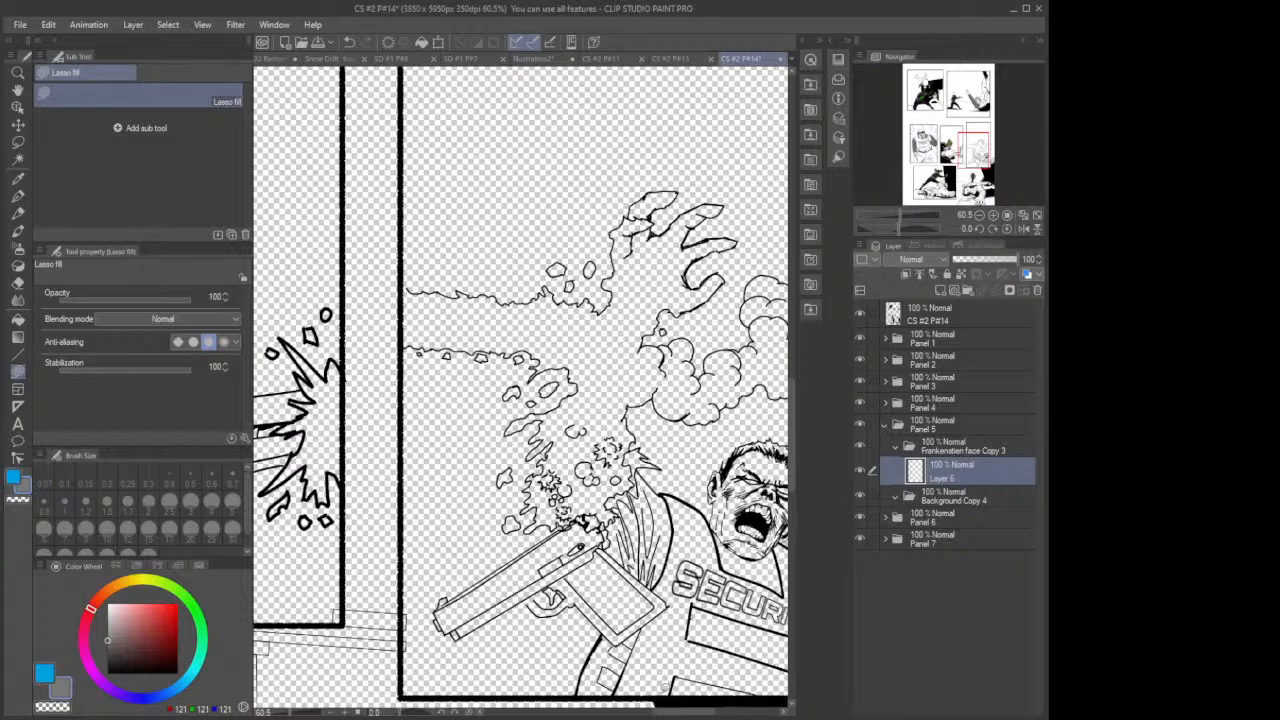
pyautogui.moveTo(670, 712); pyautogui.dragTo(697, 714)
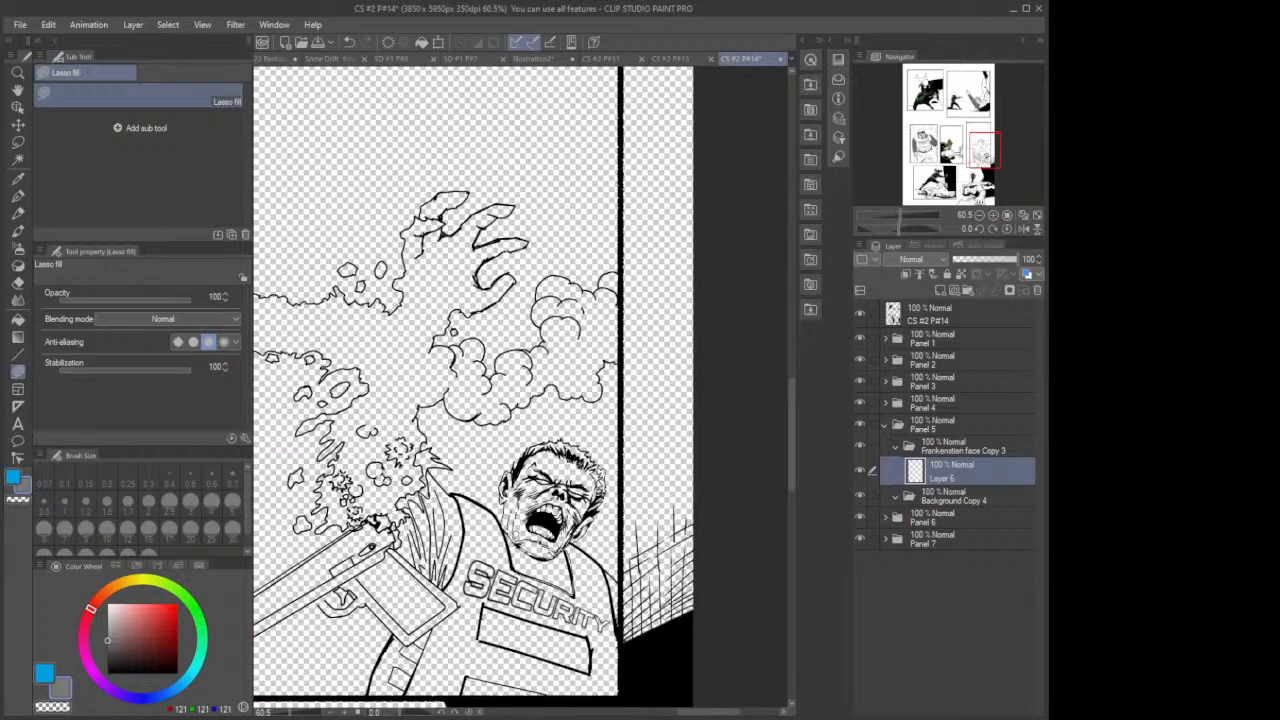
pyautogui.moveTo(505, 538)
pyautogui.mouseDown()
pyautogui.moveTo(517, 574)
pyautogui.moveTo(570, 560)
pyautogui.mouseUp()
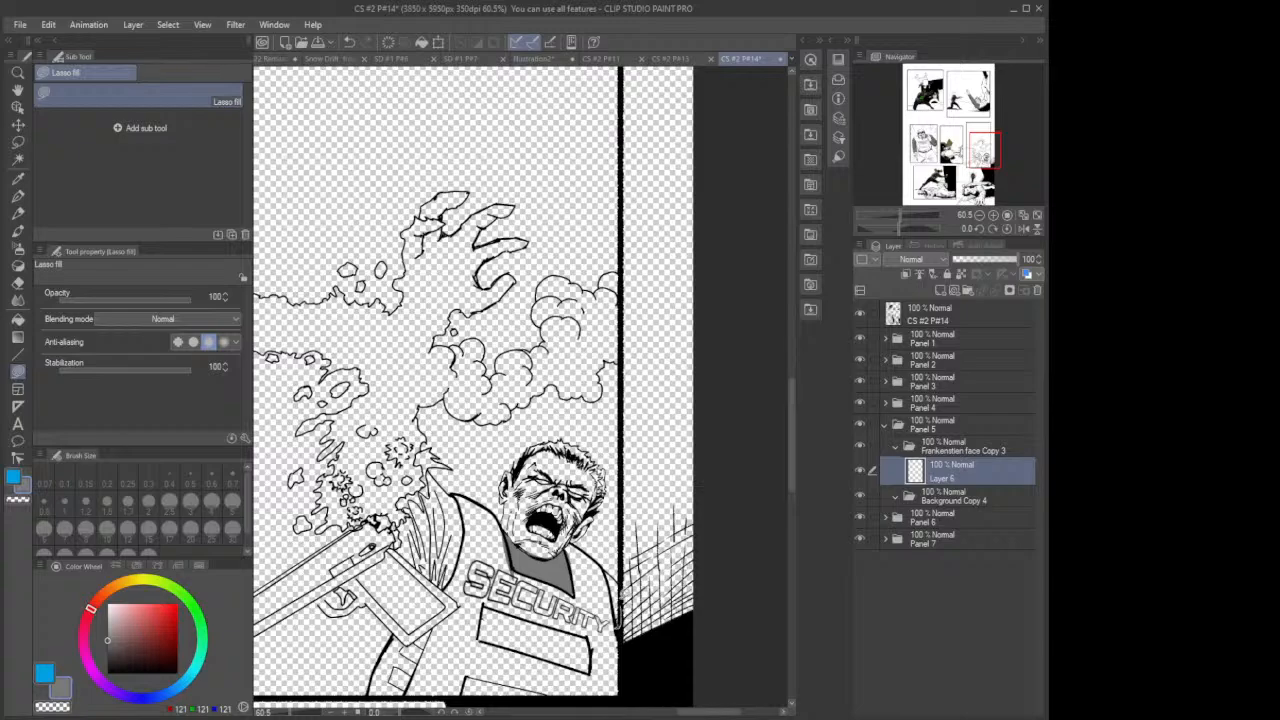
pyautogui.moveTo(606, 566)
pyautogui.mouseDown()
pyautogui.moveTo(620, 636)
pyautogui.moveTo(592, 606)
pyautogui.mouseUp()
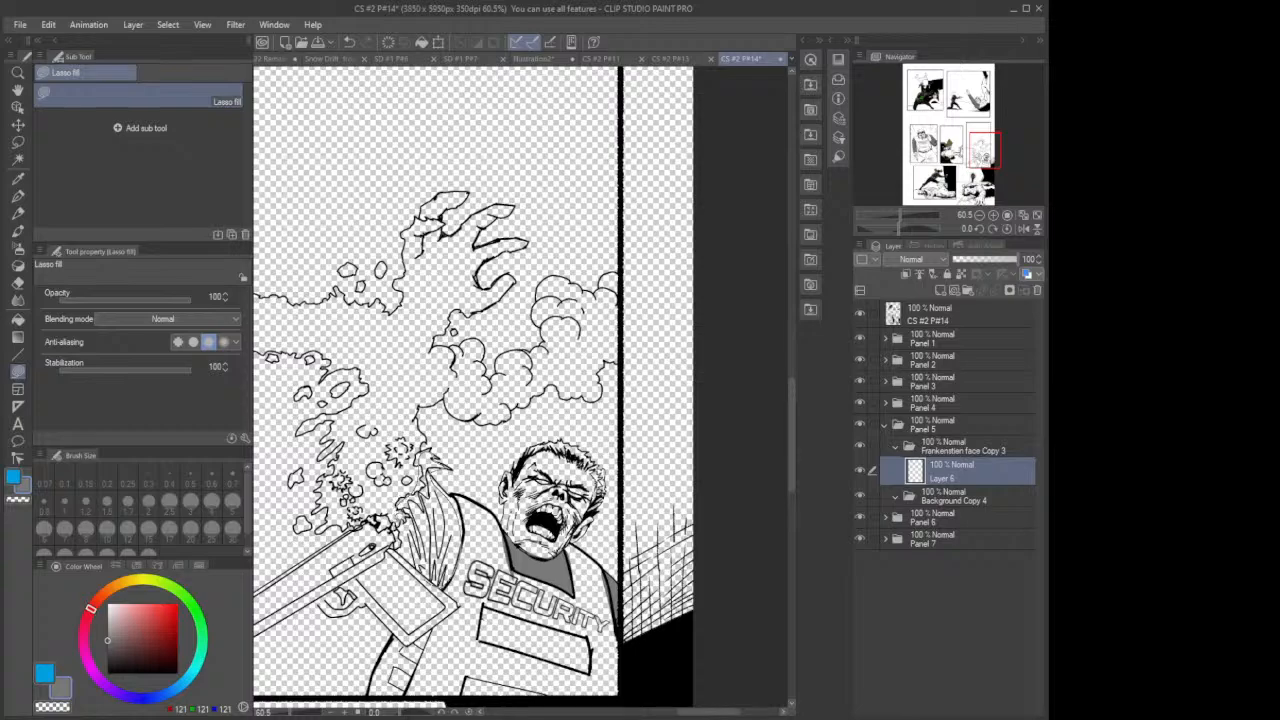
pyautogui.moveTo(396, 542); pyautogui.dragTo(440, 590)
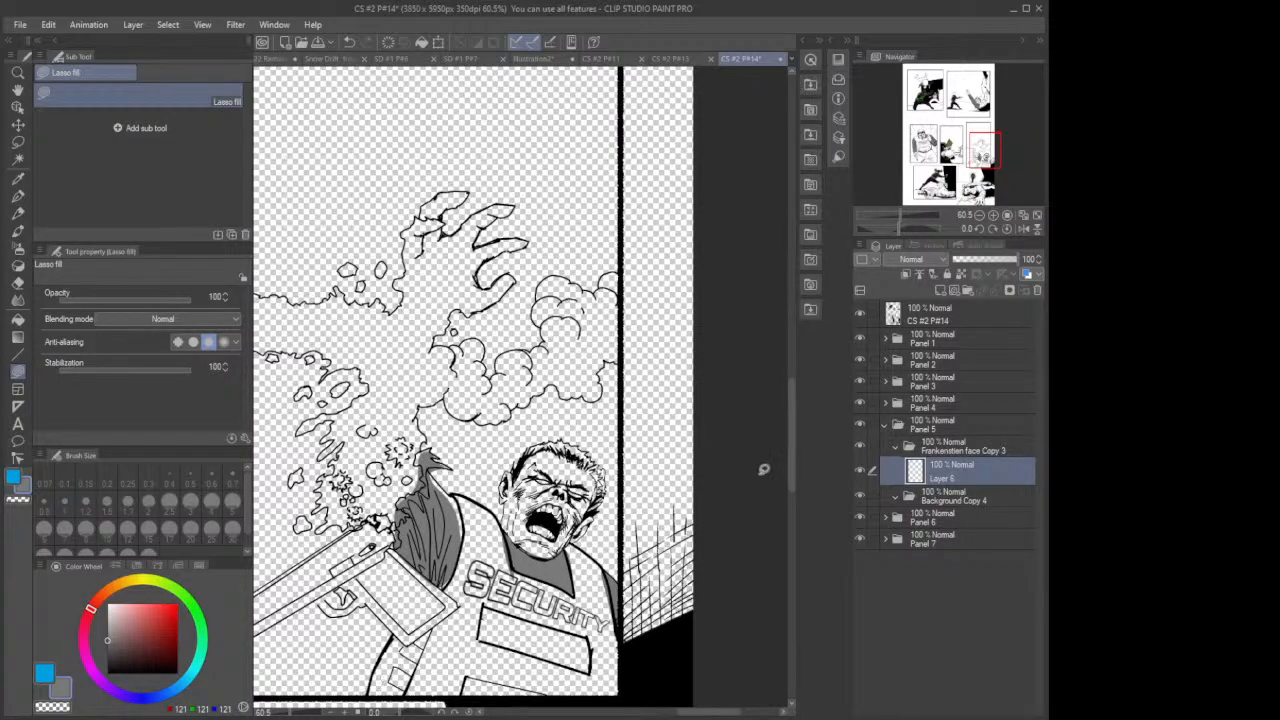
pyautogui.moveTo(791, 468); pyautogui.dragTo(793, 491)
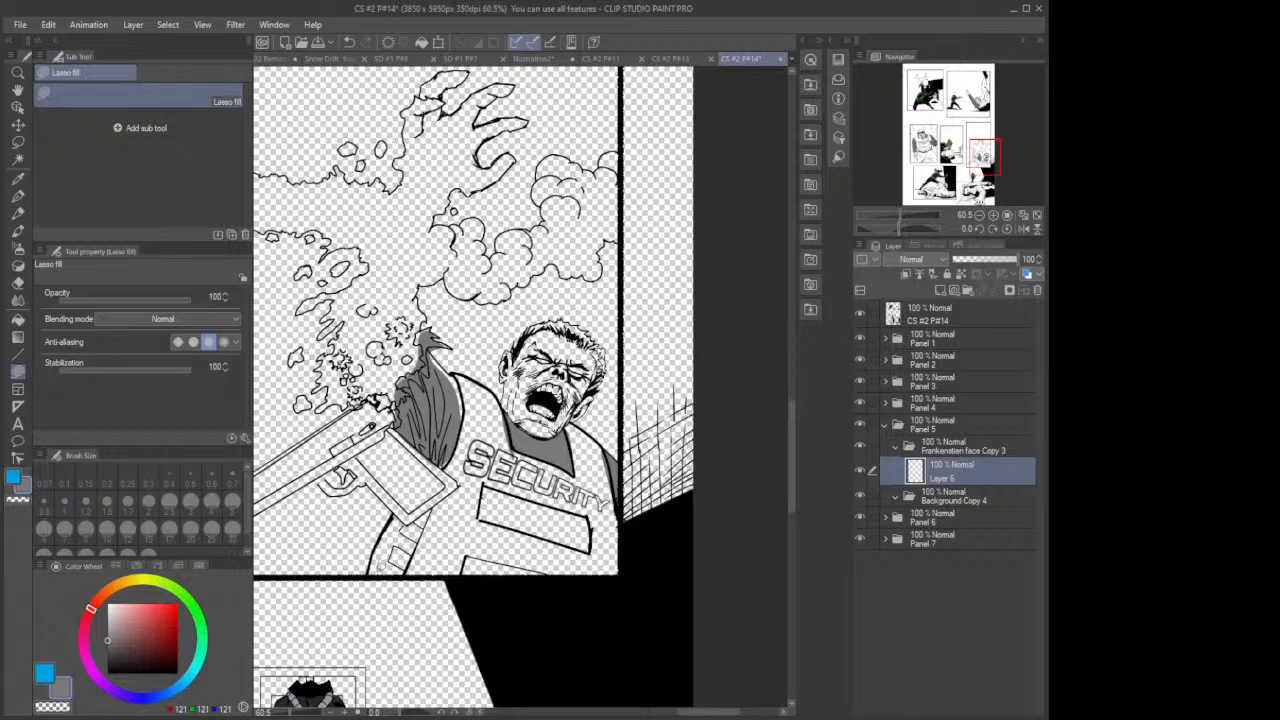
pyautogui.moveTo(382, 562)
pyautogui.mouseDown()
pyautogui.moveTo(386, 532)
pyautogui.moveTo(374, 574)
pyautogui.moveTo(408, 576)
pyautogui.moveTo(441, 497)
pyautogui.moveTo(392, 524)
pyautogui.moveTo(380, 556)
pyautogui.mouseUp()
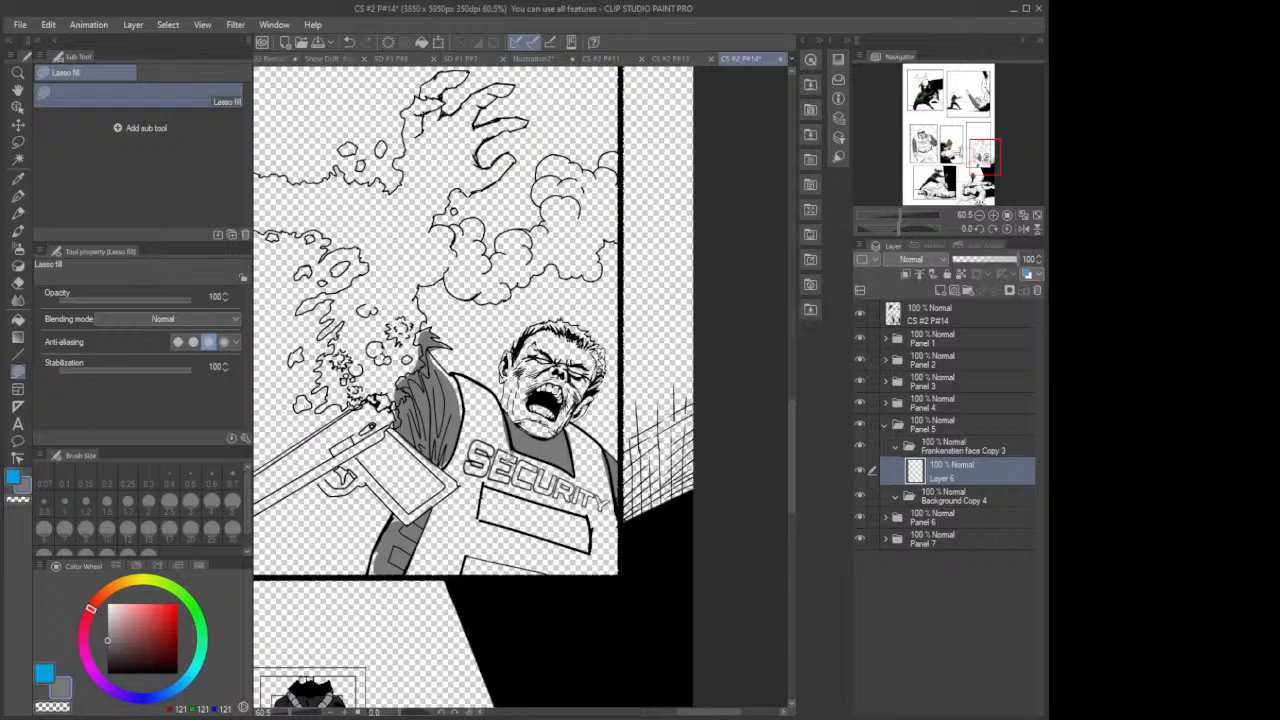
# Step: Collapse the Frankenstien face Copy 3 and Panel 5 folders
pyautogui.scroll(-4, 510, 457)
pyautogui.scroll(-2, 258, 556)
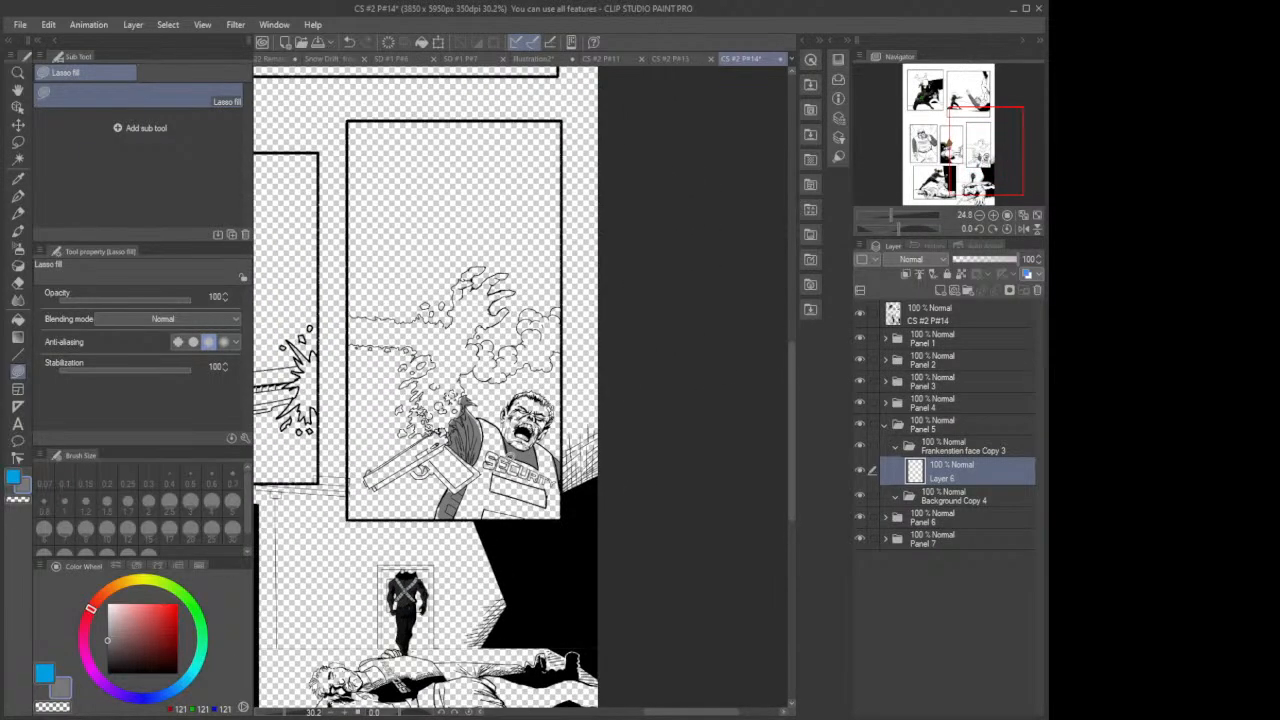
pyautogui.scroll(-2, 258, 556)
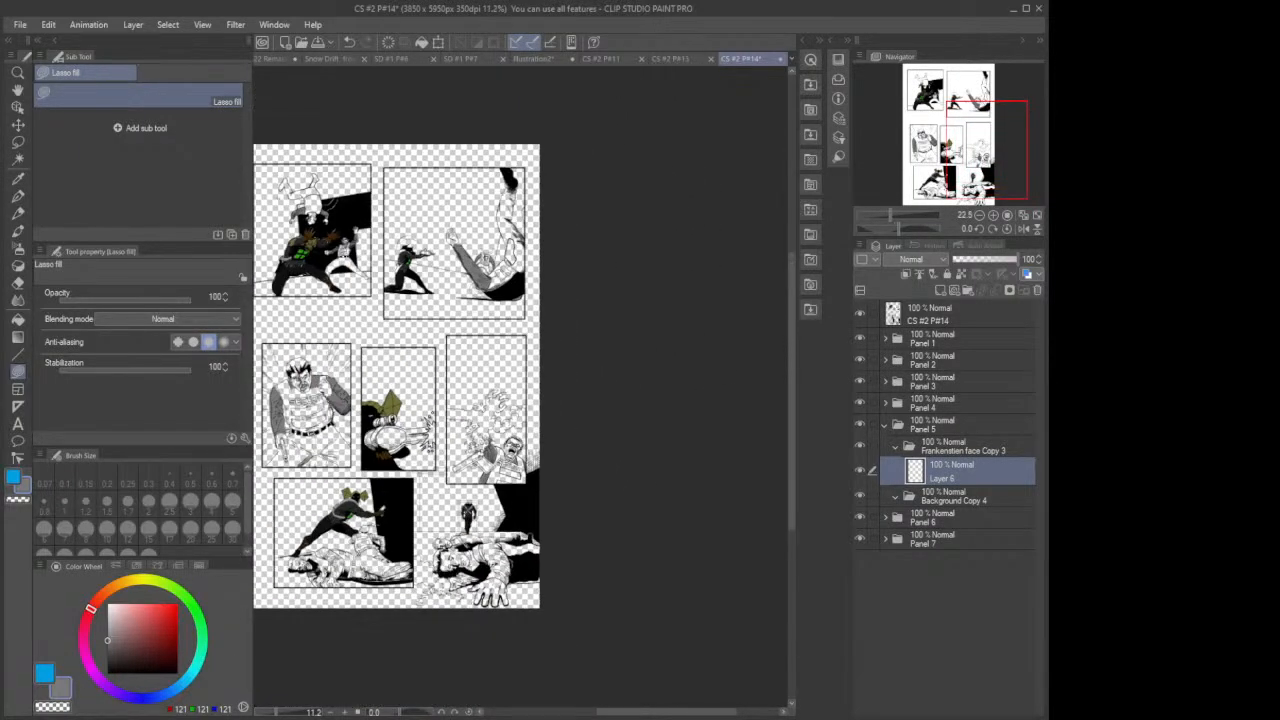
pyautogui.click(897, 447)
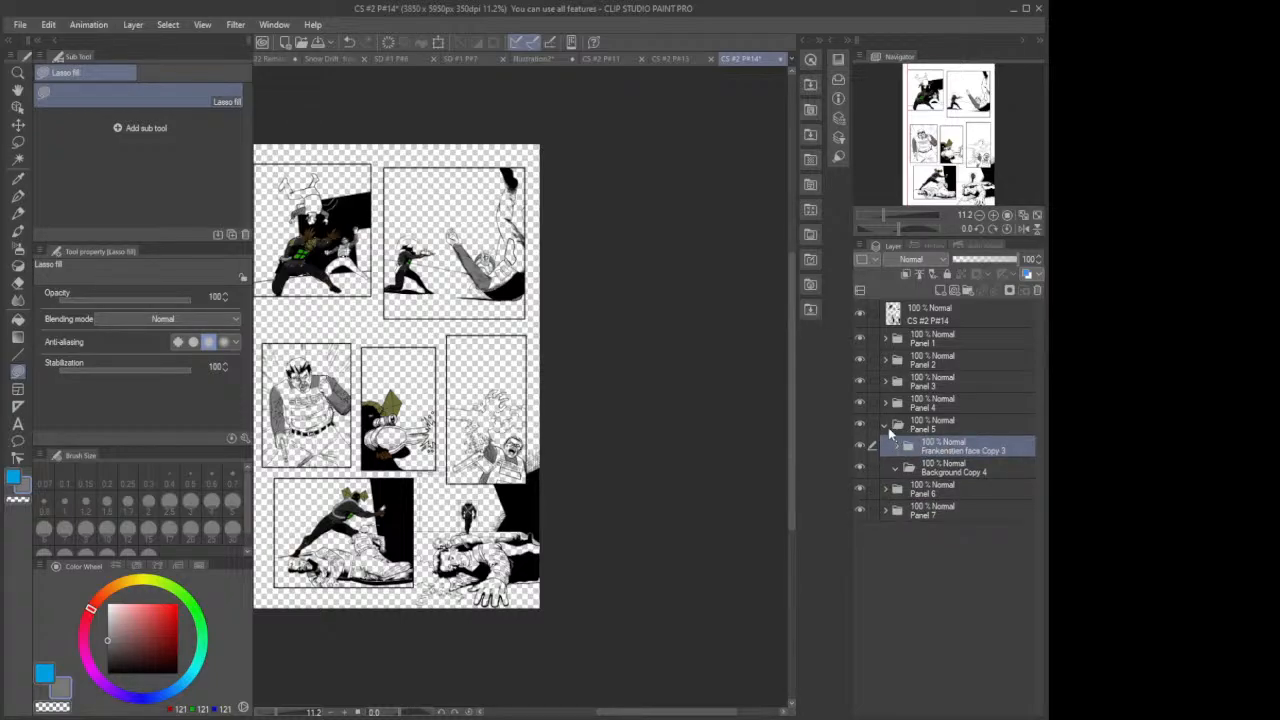
pyautogui.click(886, 428)
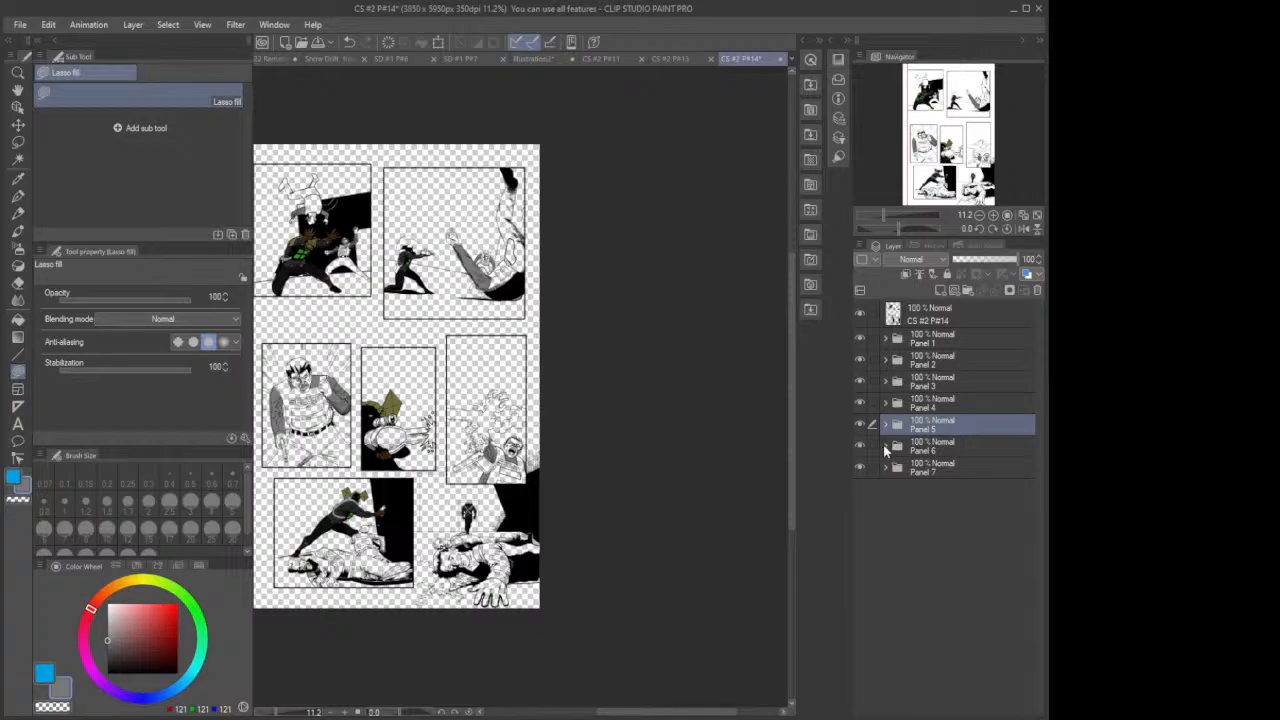
# Step: Add a new layer inside the Joker Face Copy folder of Panel 6
pyautogui.click(886, 448)
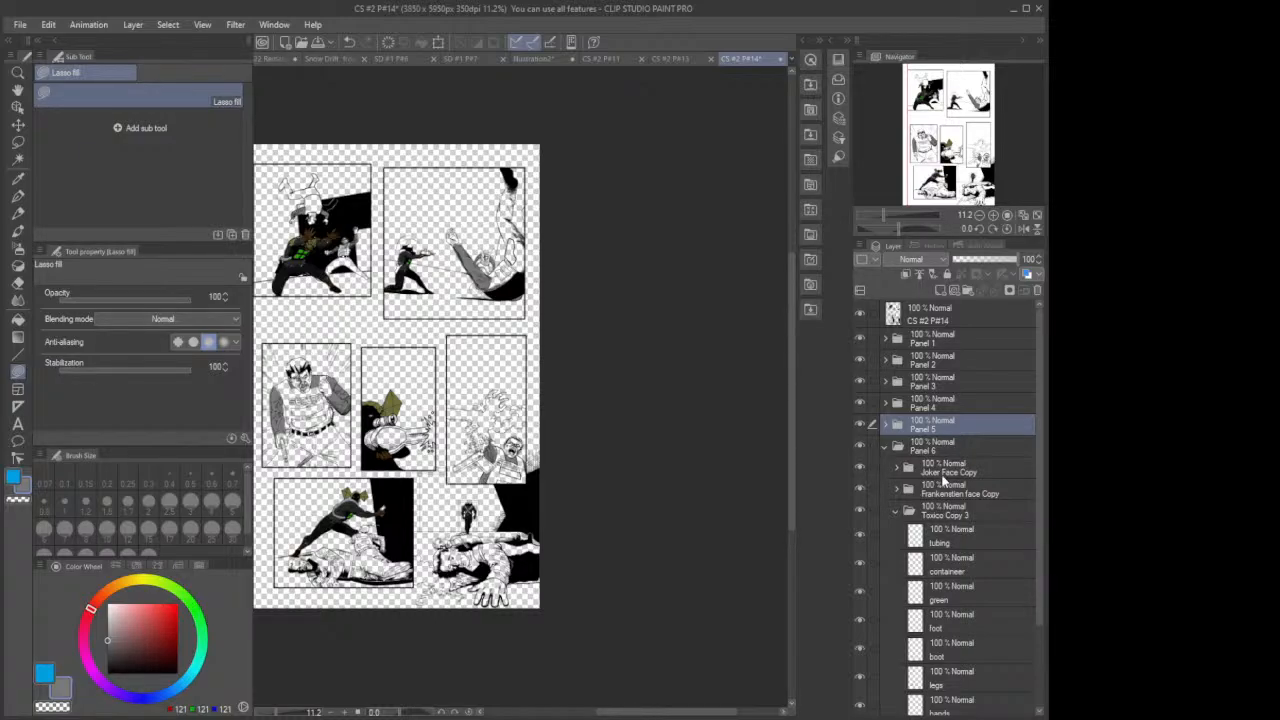
pyautogui.click(931, 476)
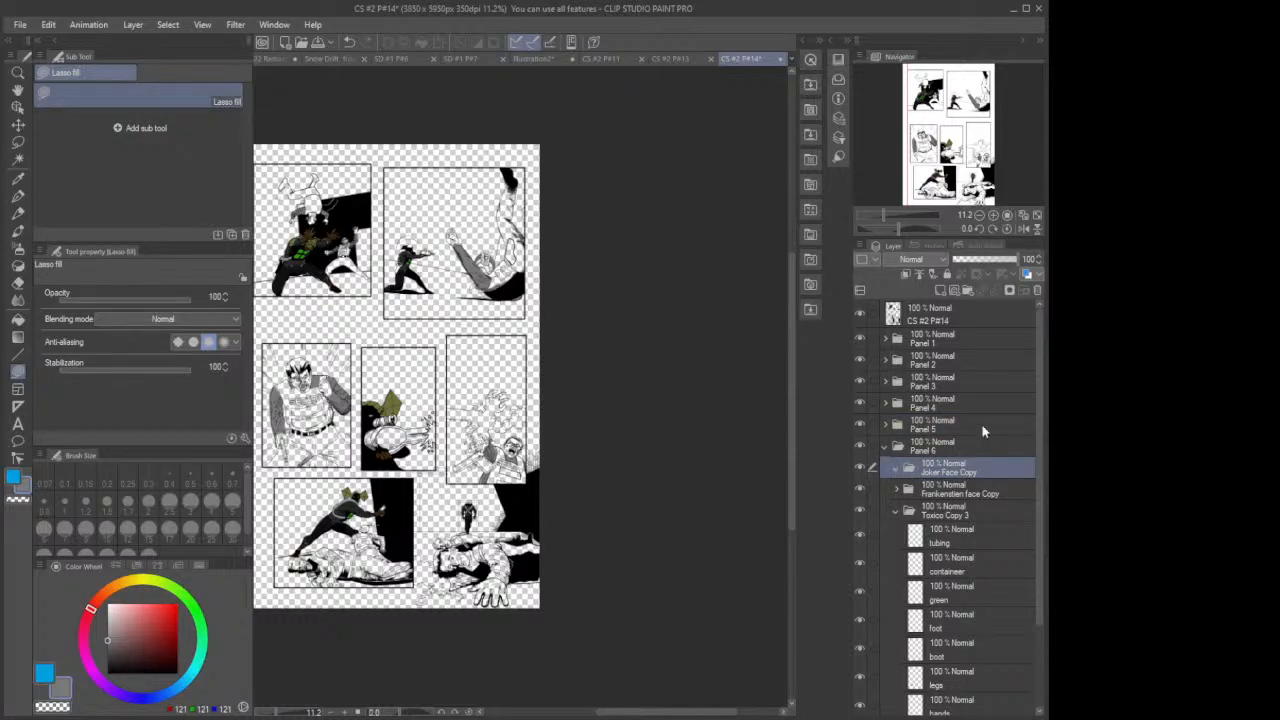
pyautogui.click(940, 291)
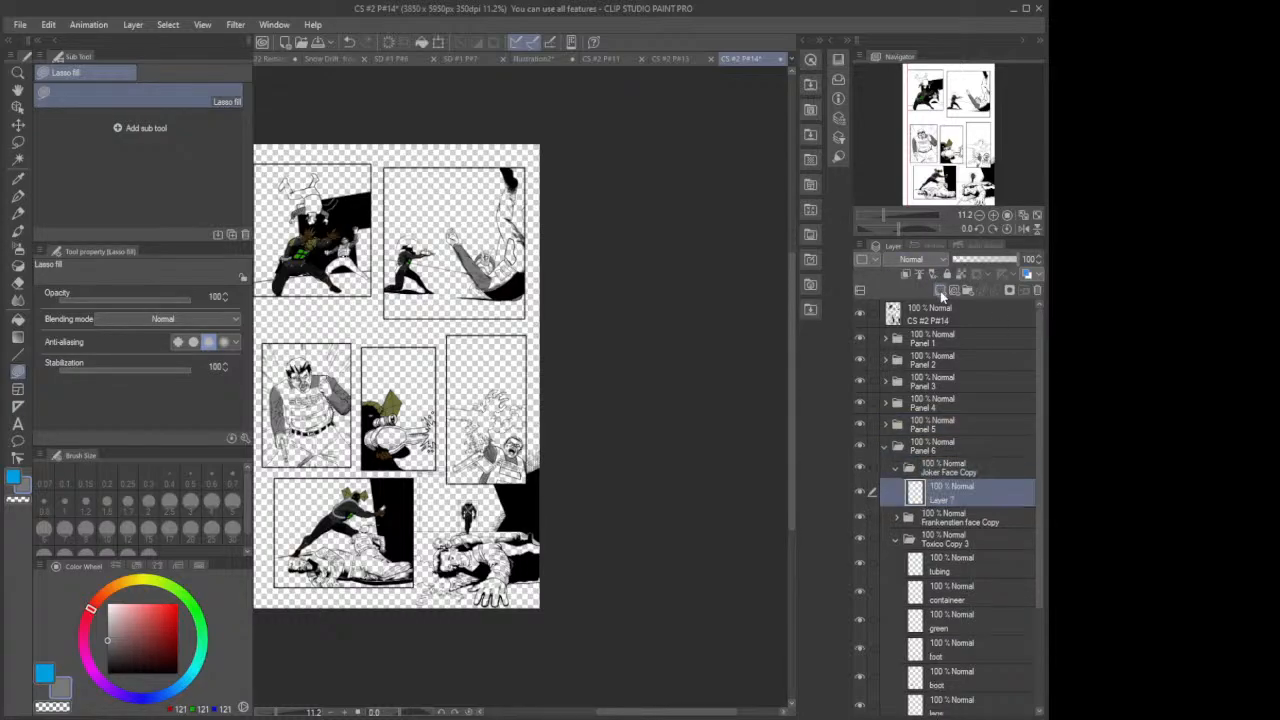
# Step: Lasso-fill both sleeves of the smaller fallen guard in Panel 6 with the same grey
pyautogui.scroll(5, 347, 606)
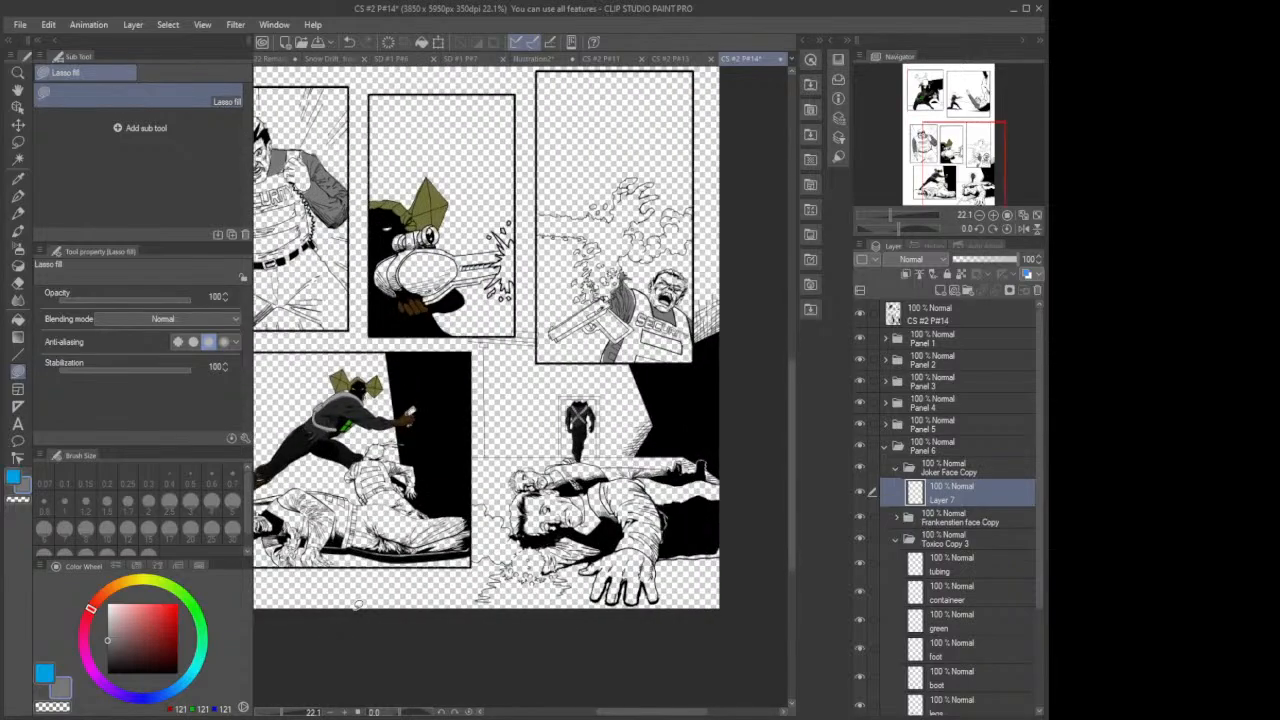
pyautogui.scroll(1, 357, 602)
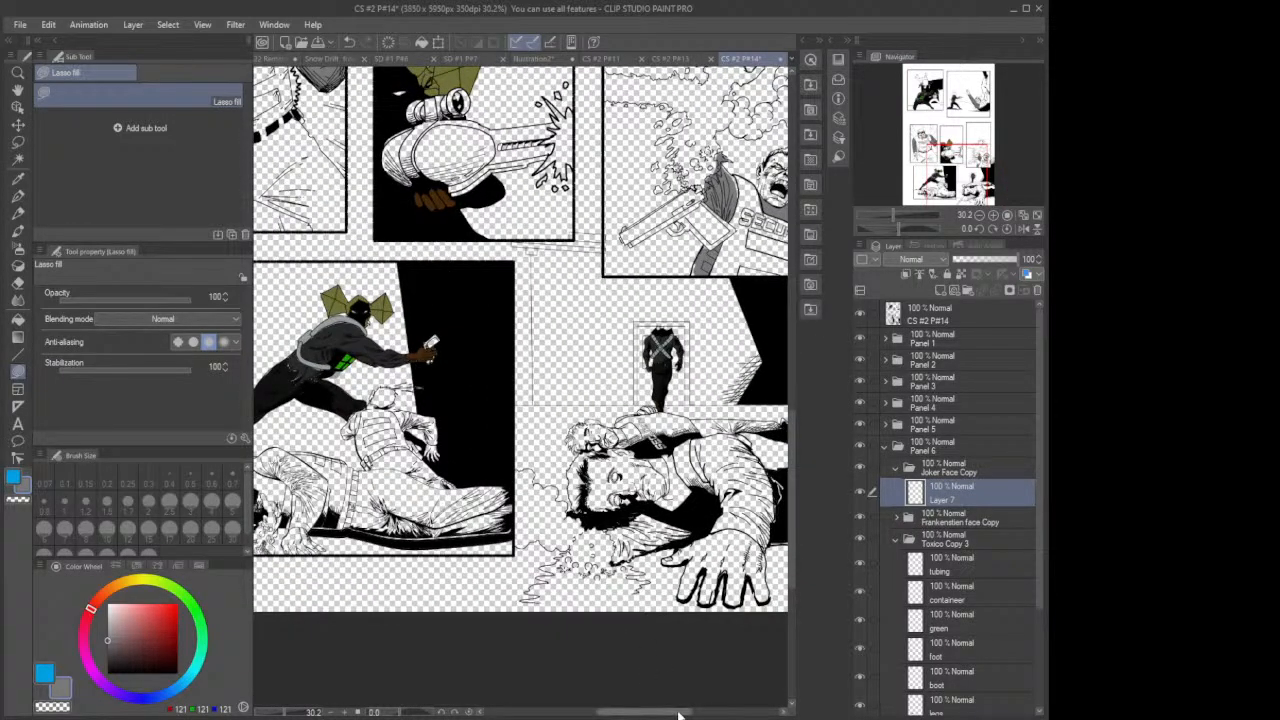
pyautogui.moveTo(675, 715); pyautogui.dragTo(640, 714)
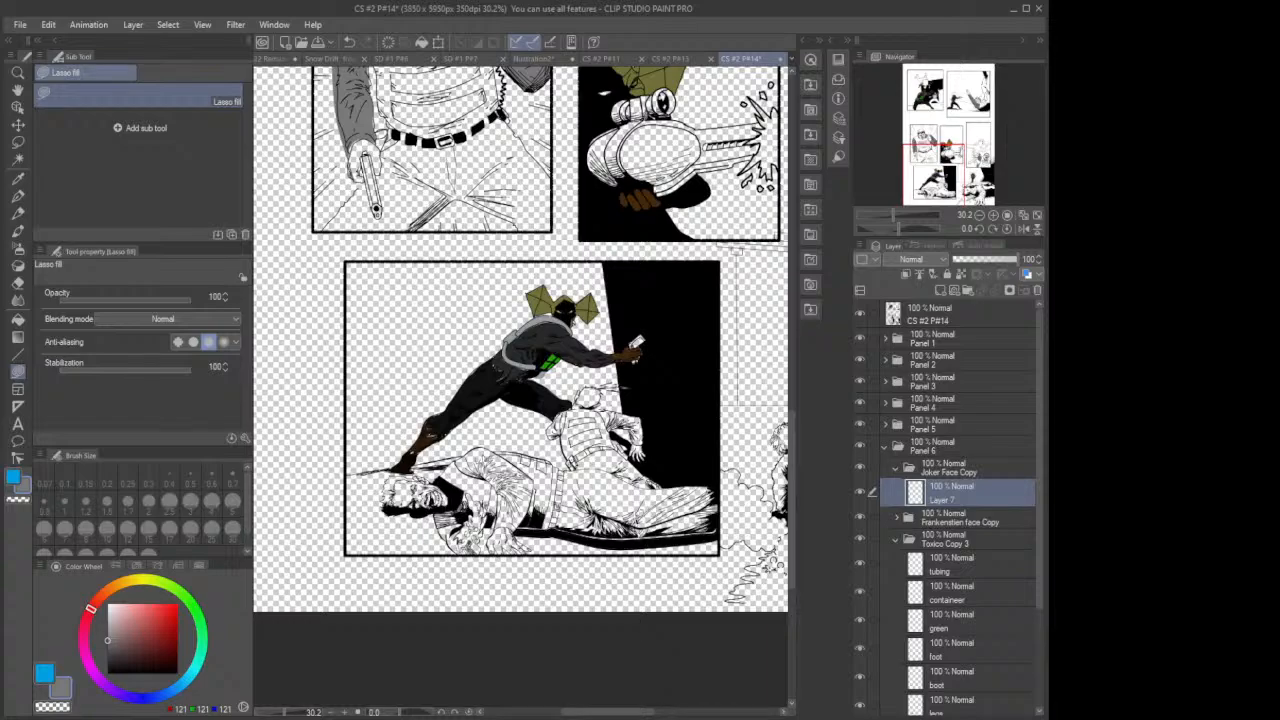
pyautogui.scroll(3, 638, 526)
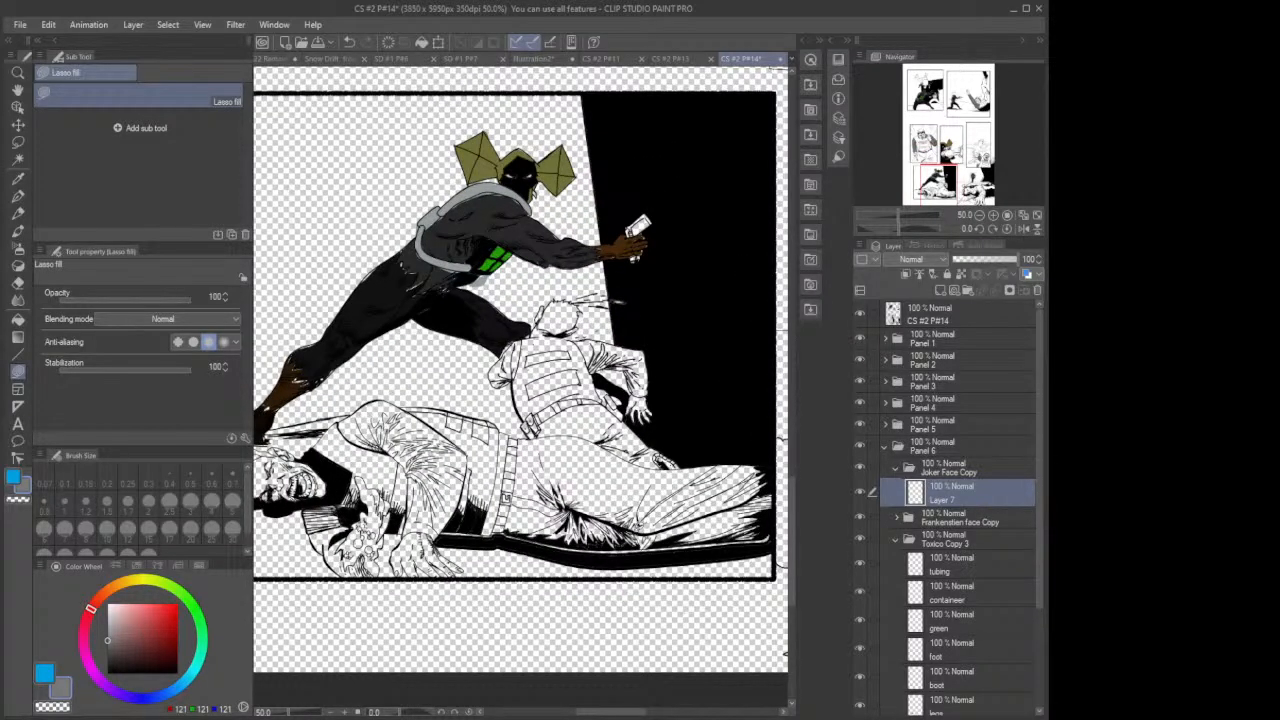
pyautogui.scroll(1, 590, 320)
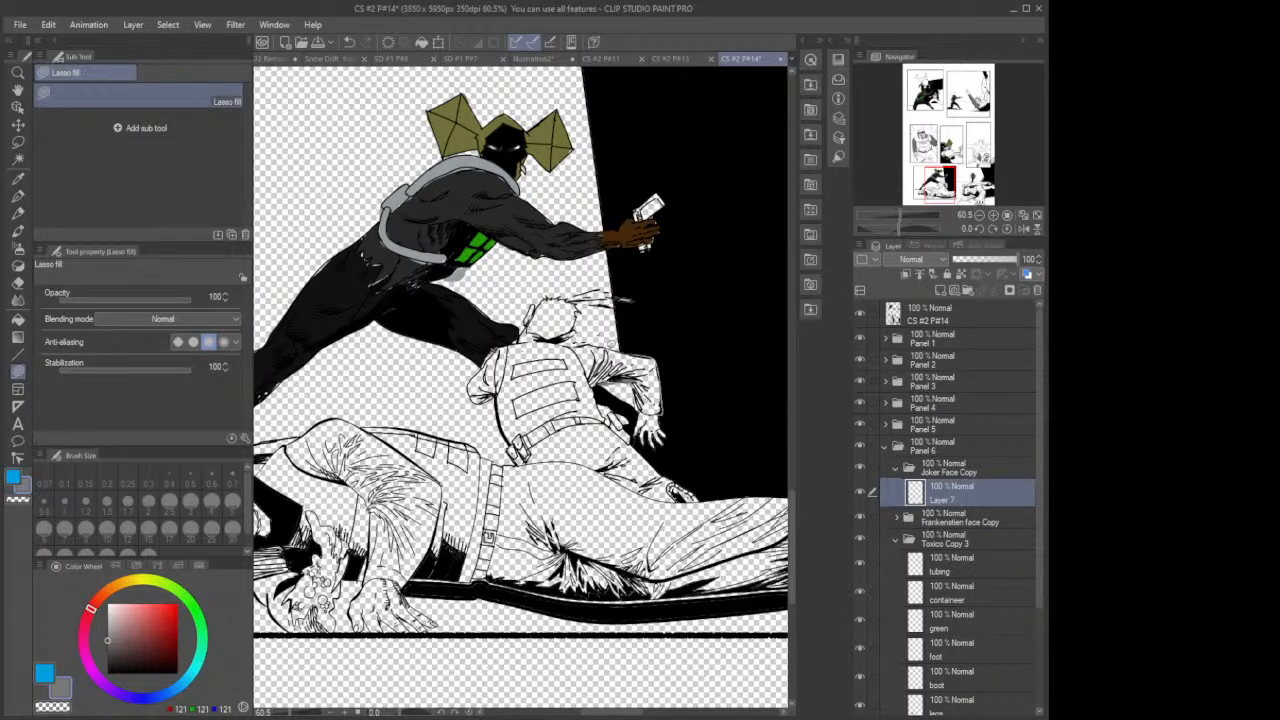
pyautogui.moveTo(590, 343); pyautogui.dragTo(600, 392)
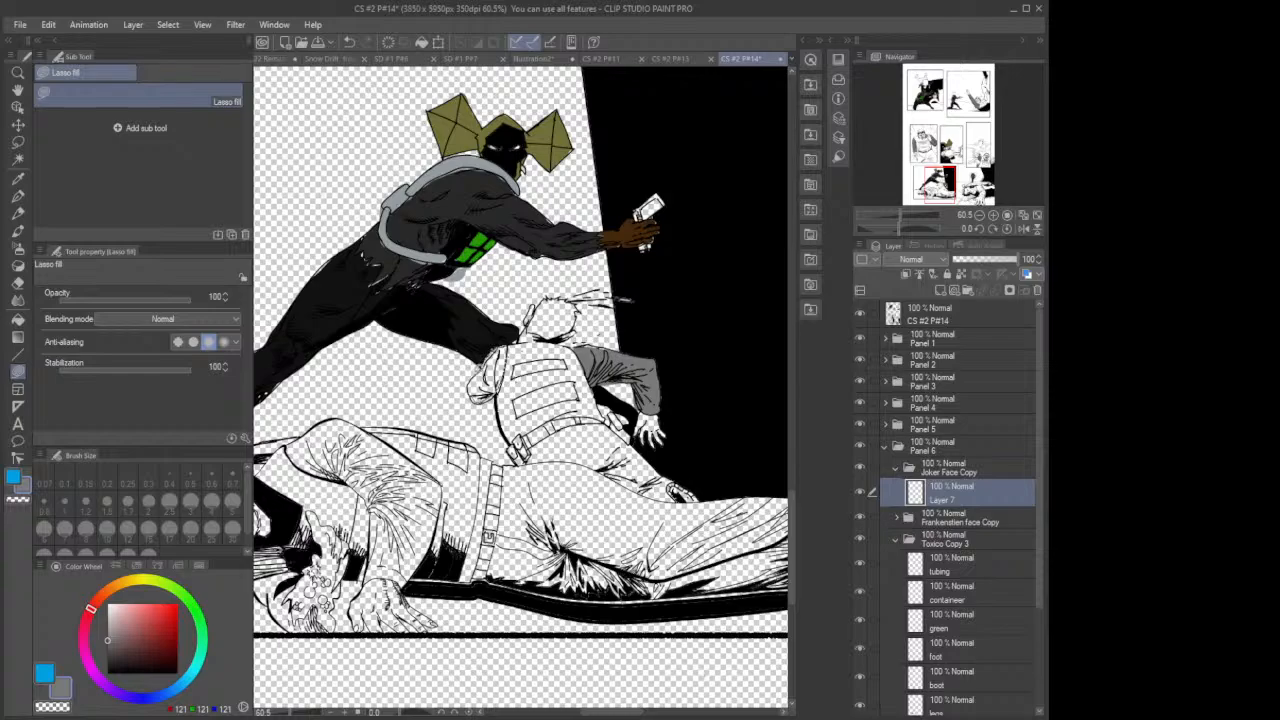
pyautogui.moveTo(470, 384); pyautogui.dragTo(488, 402)
# Step: Collapse Panel 6's other subfolders and add a new layer inside its Frankenstien face Copy folder
pyautogui.click(897, 470)
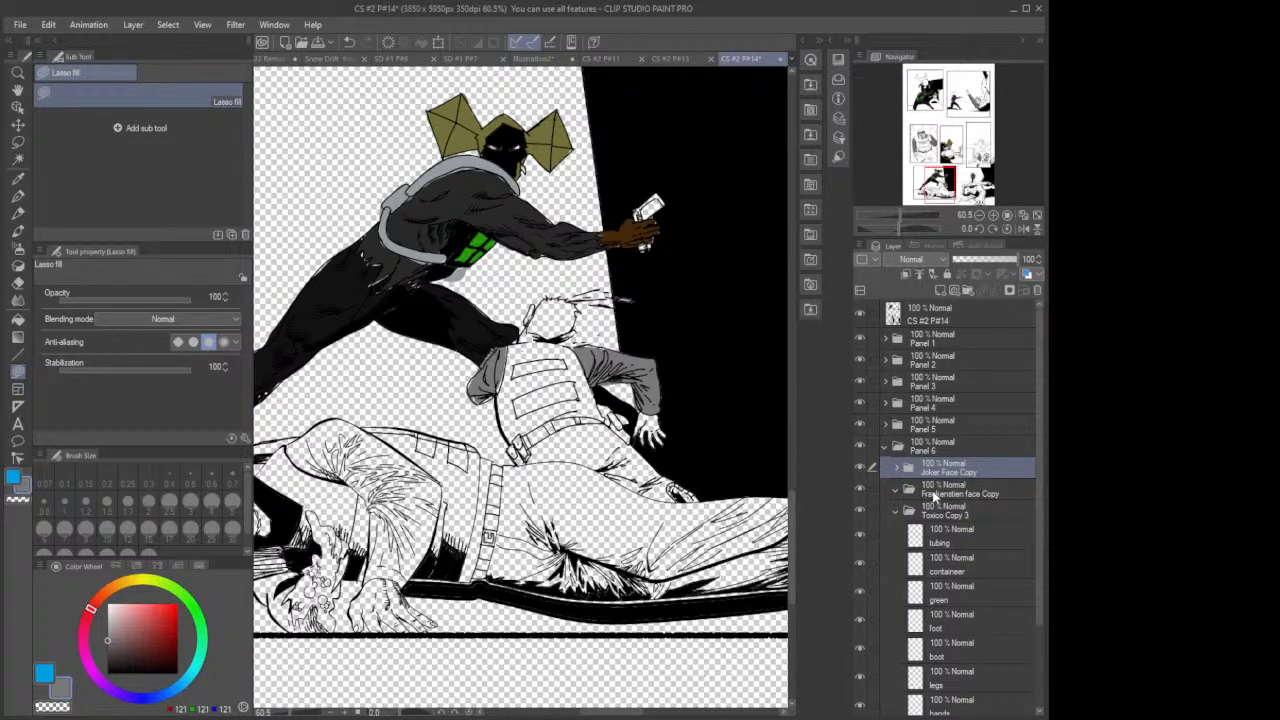
pyautogui.click(900, 493)
pyautogui.click(897, 511)
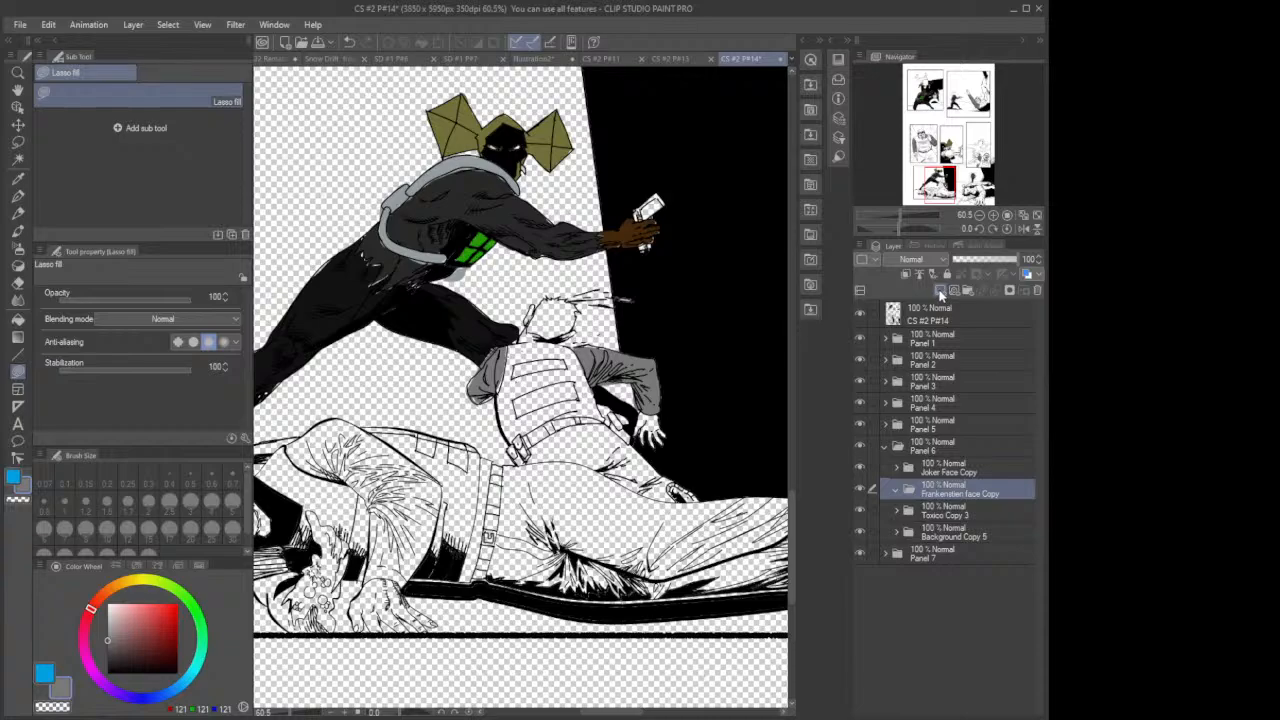
pyautogui.click(940, 292)
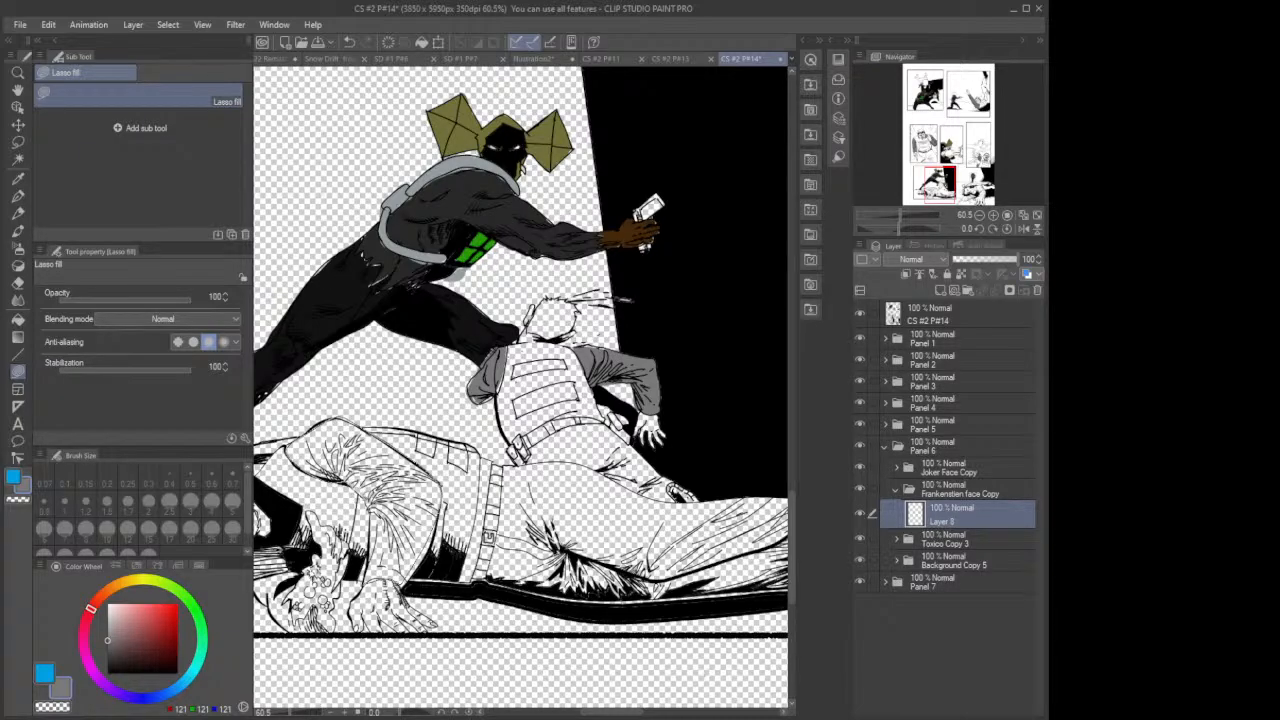
# Step: Lasso-fill the large foreground guard's bent sleeve and the other sleeve beneath his chest in Panel 6 with the same grey
pyautogui.moveTo(370, 505); pyautogui.dragTo(366, 592)
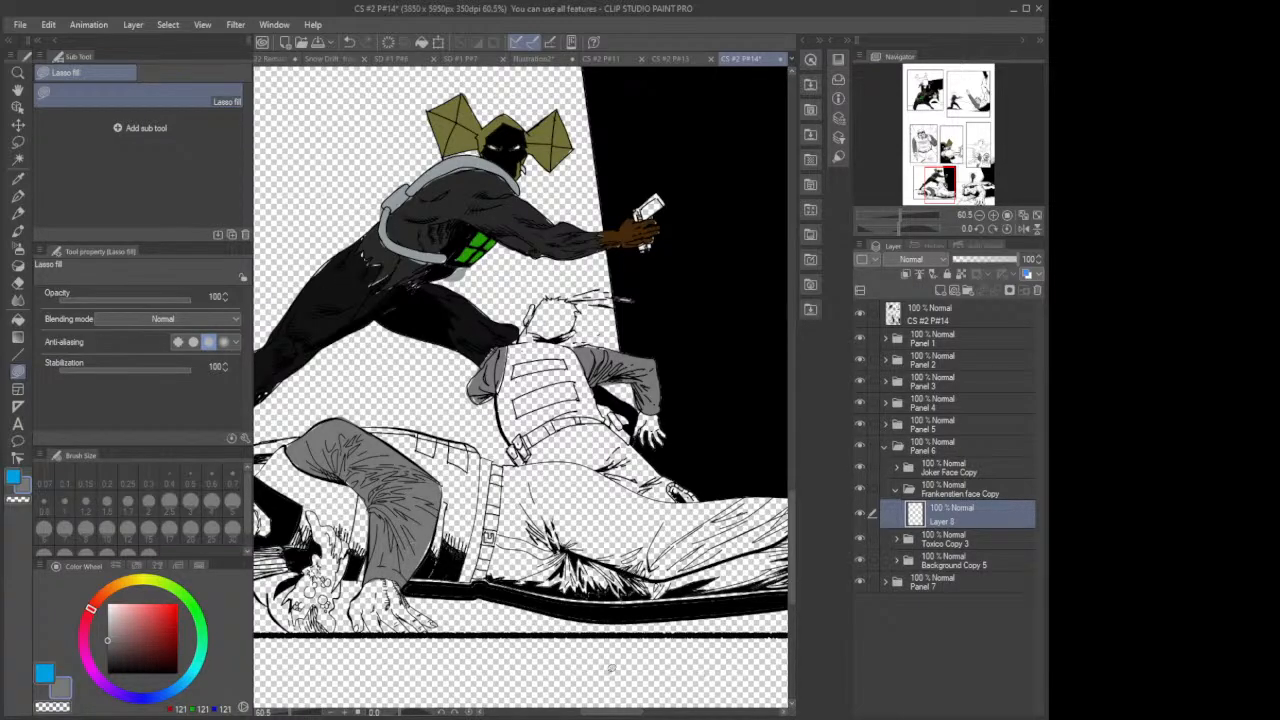
pyautogui.moveTo(635, 715); pyautogui.dragTo(588, 715)
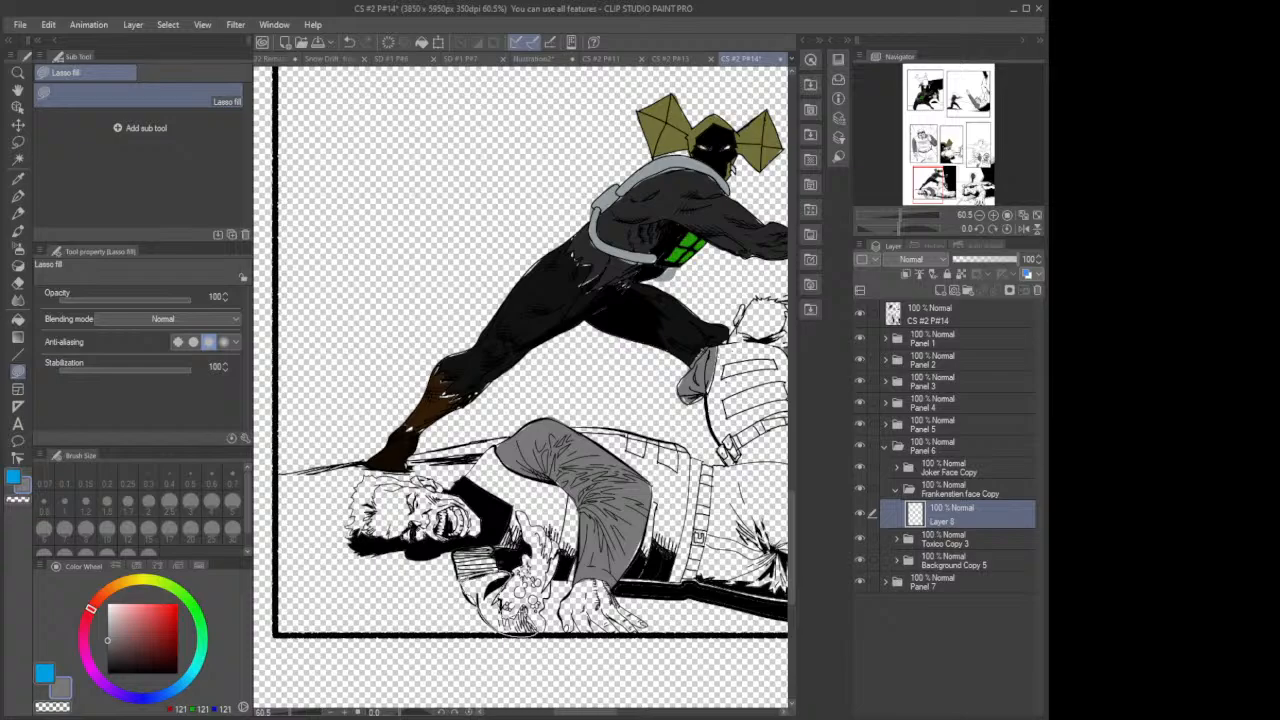
pyautogui.moveTo(466, 578); pyautogui.dragTo(508, 568)
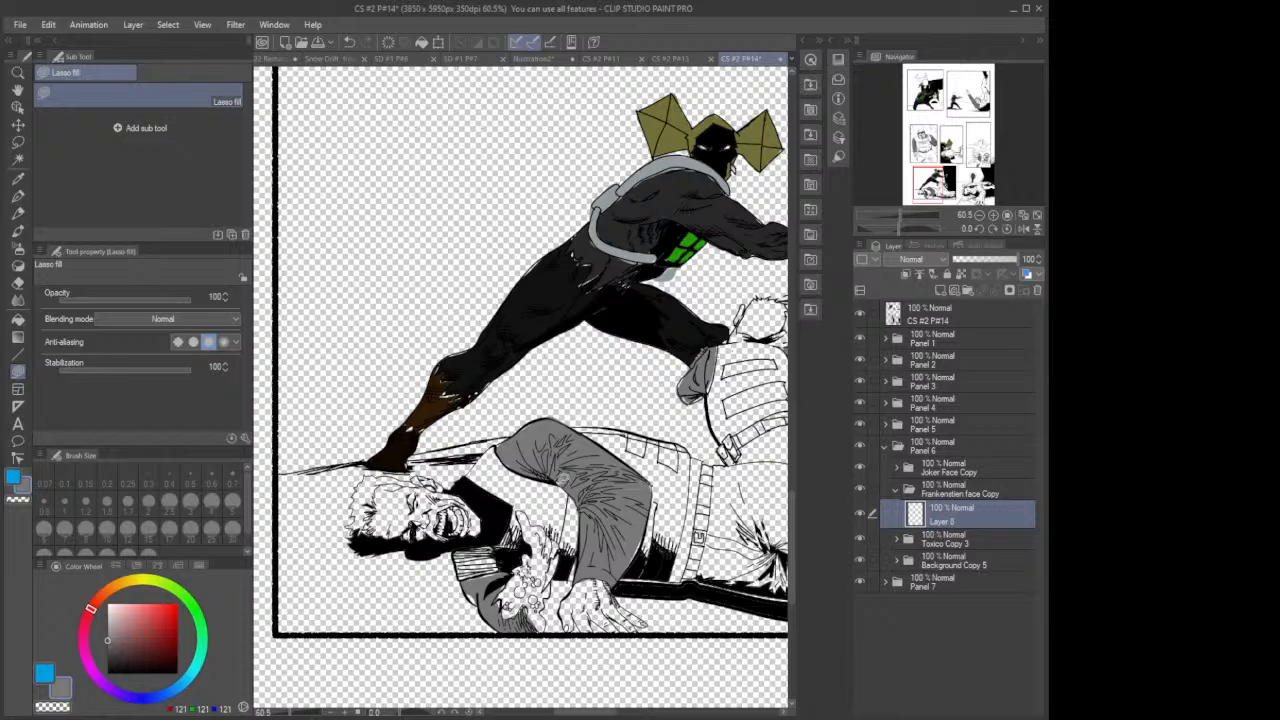
pyautogui.scroll(-1, 560, 479)
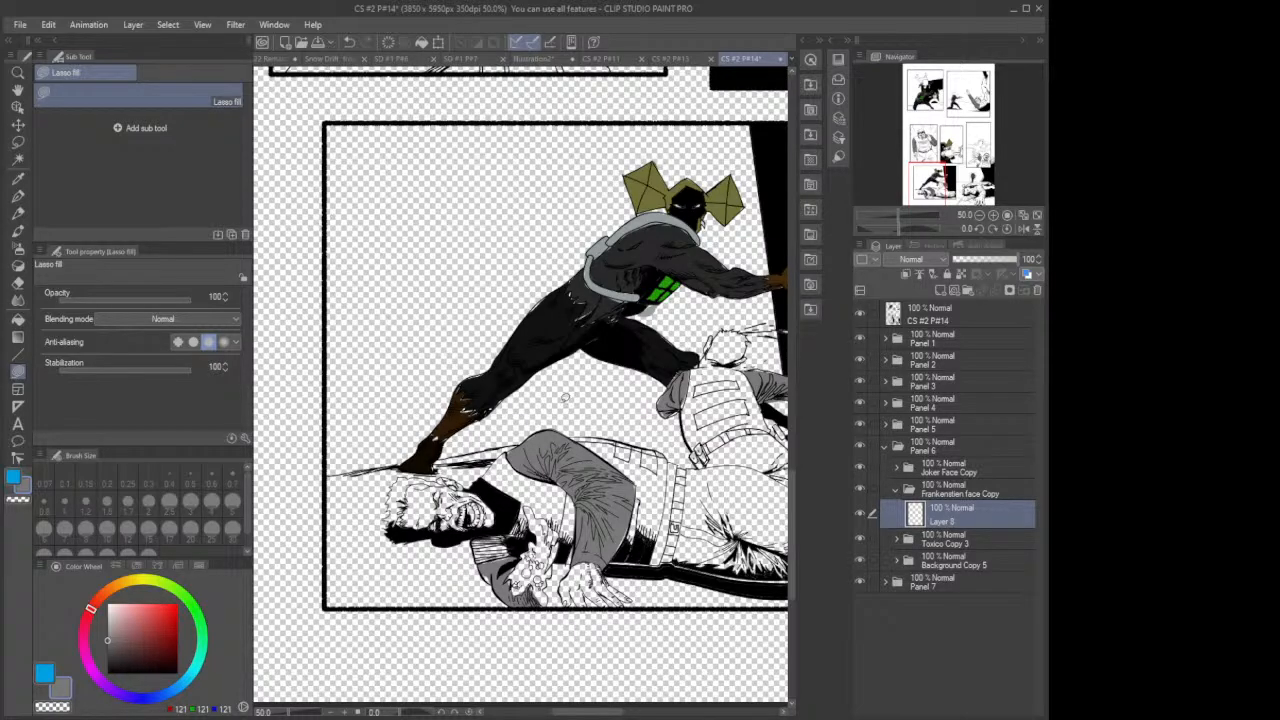
# Step: Switch to page CS #2 P#13 and sample the dark blue (RGB 14, 23, 71) from the green-haired guard's trousers
pyautogui.scroll(-4, 564, 403)
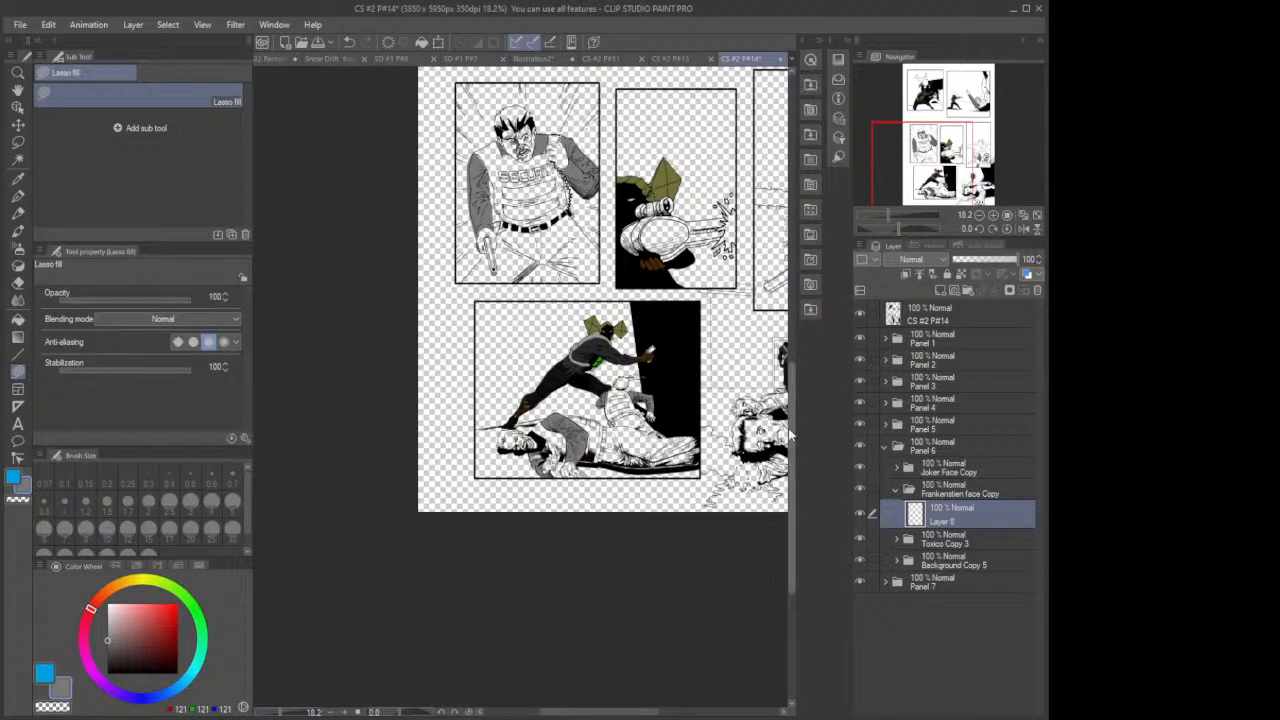
pyautogui.moveTo(793, 426); pyautogui.dragTo(801, 367)
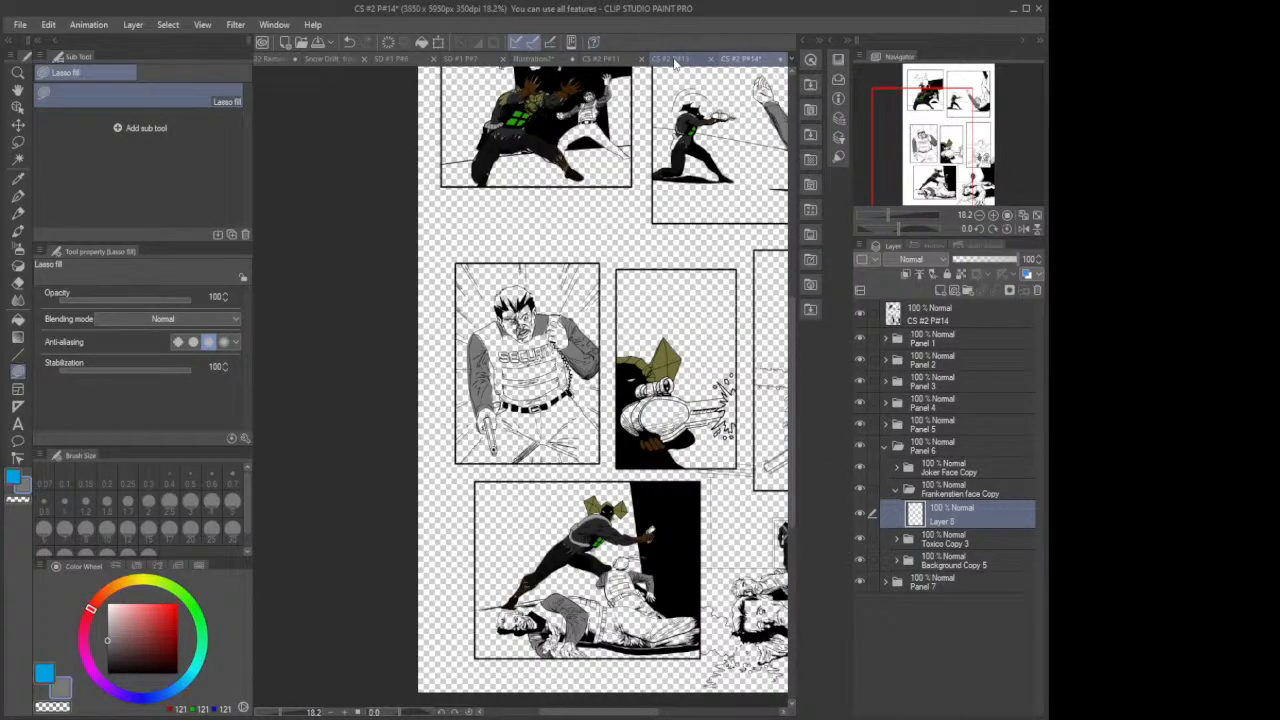
pyautogui.click(672, 59)
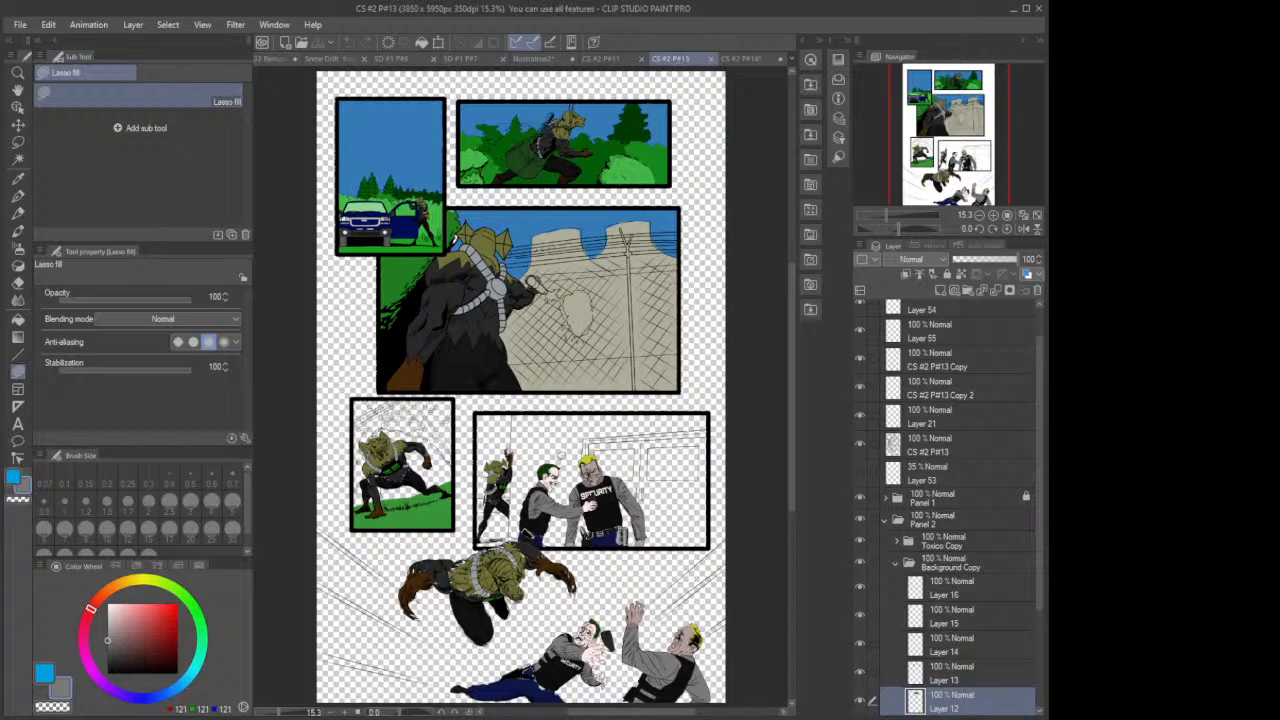
pyautogui.scroll(3, 520, 534)
pyautogui.scroll(2, 522, 536)
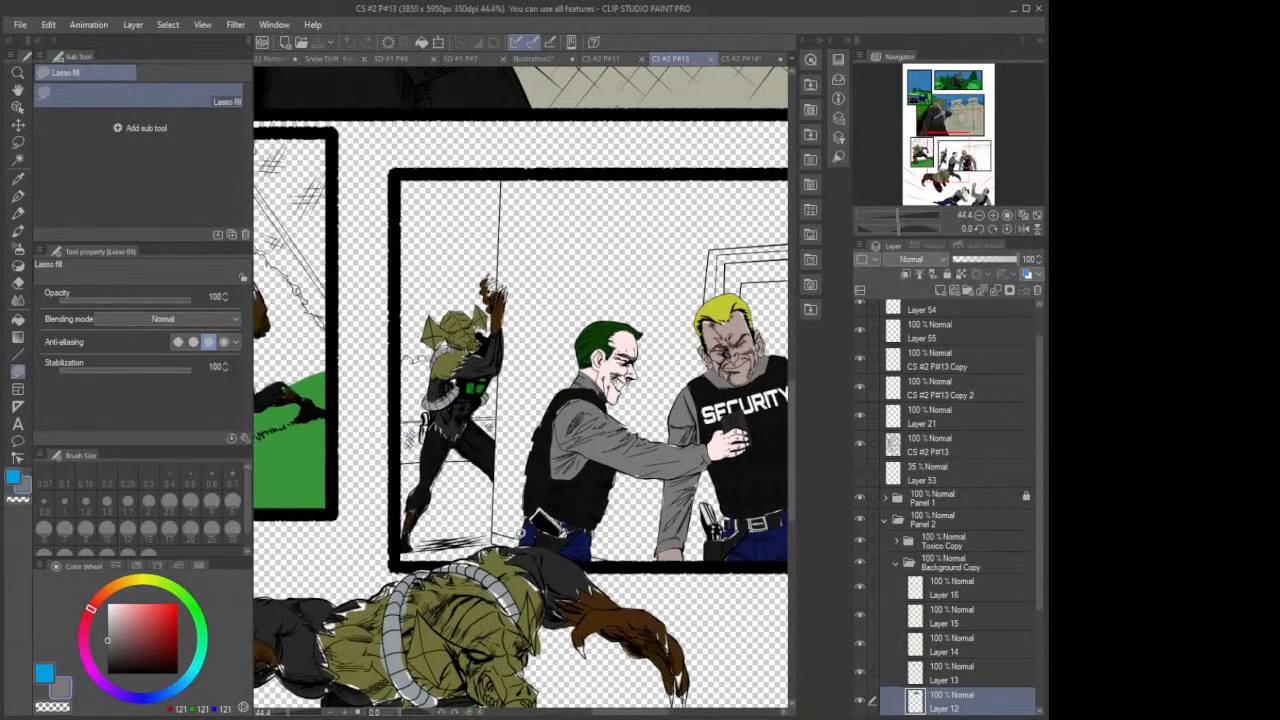
pyautogui.scroll(1, 521, 540)
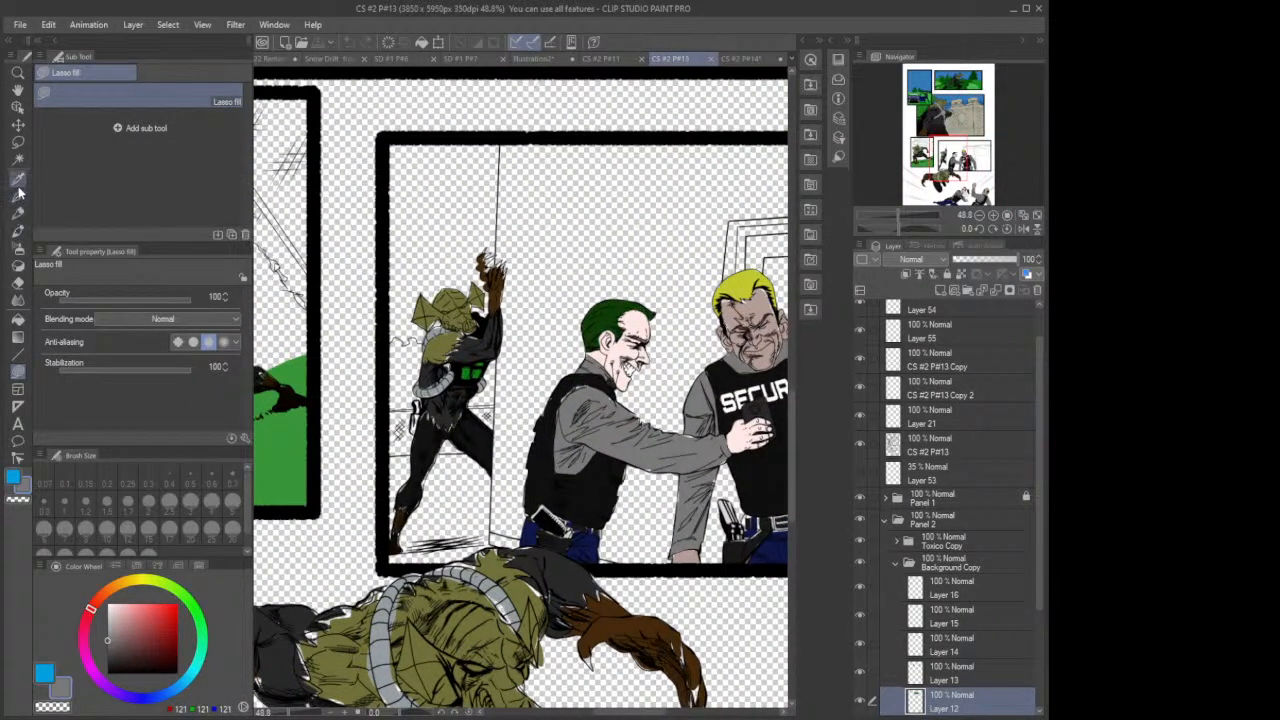
pyautogui.click(18, 182)
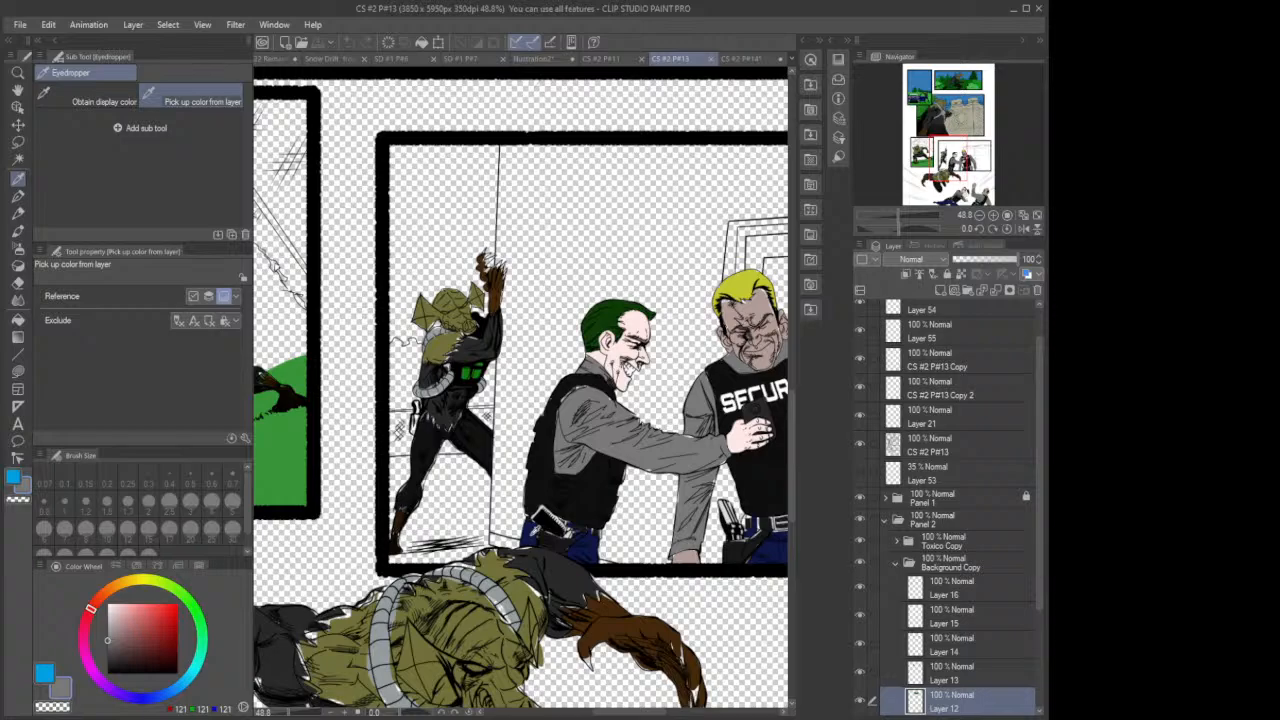
pyautogui.click(538, 528)
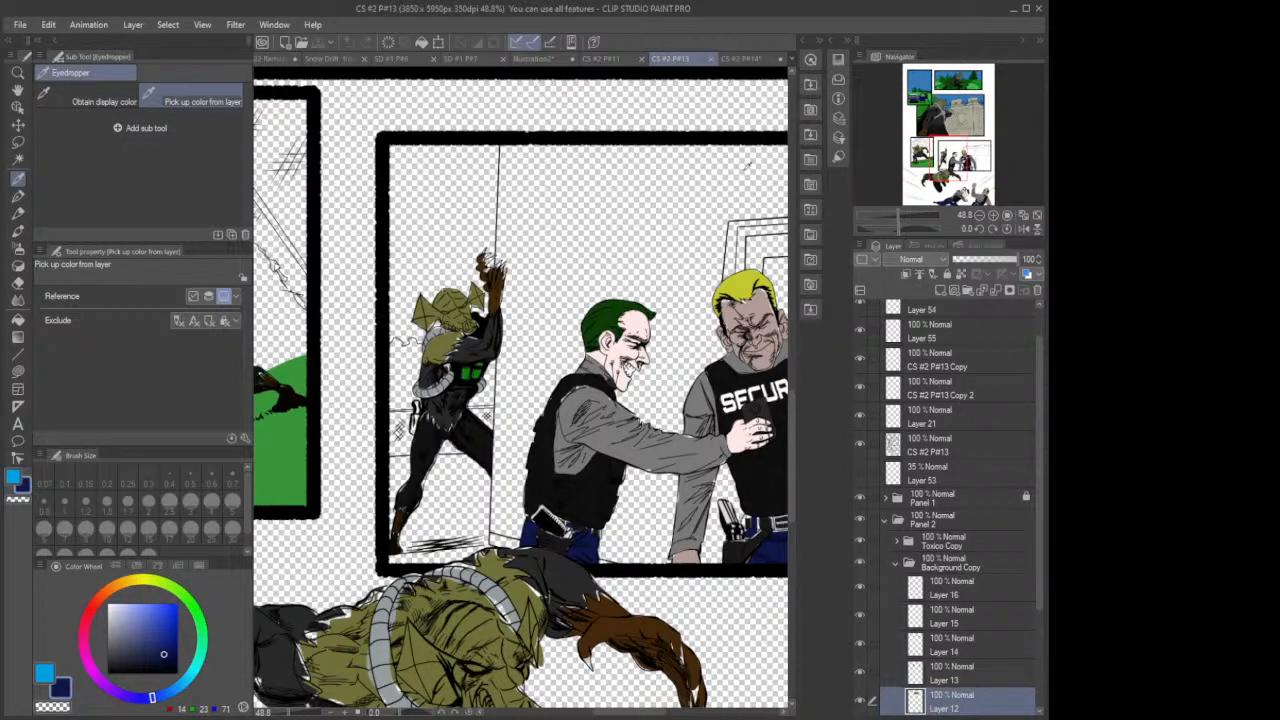
# Step: Back on CS #2 P#14, lasso-fill the large foreground guard's trousers in Panel 6 with dark blue on a new Frankenstien face Copy layer
pyautogui.click(753, 60)
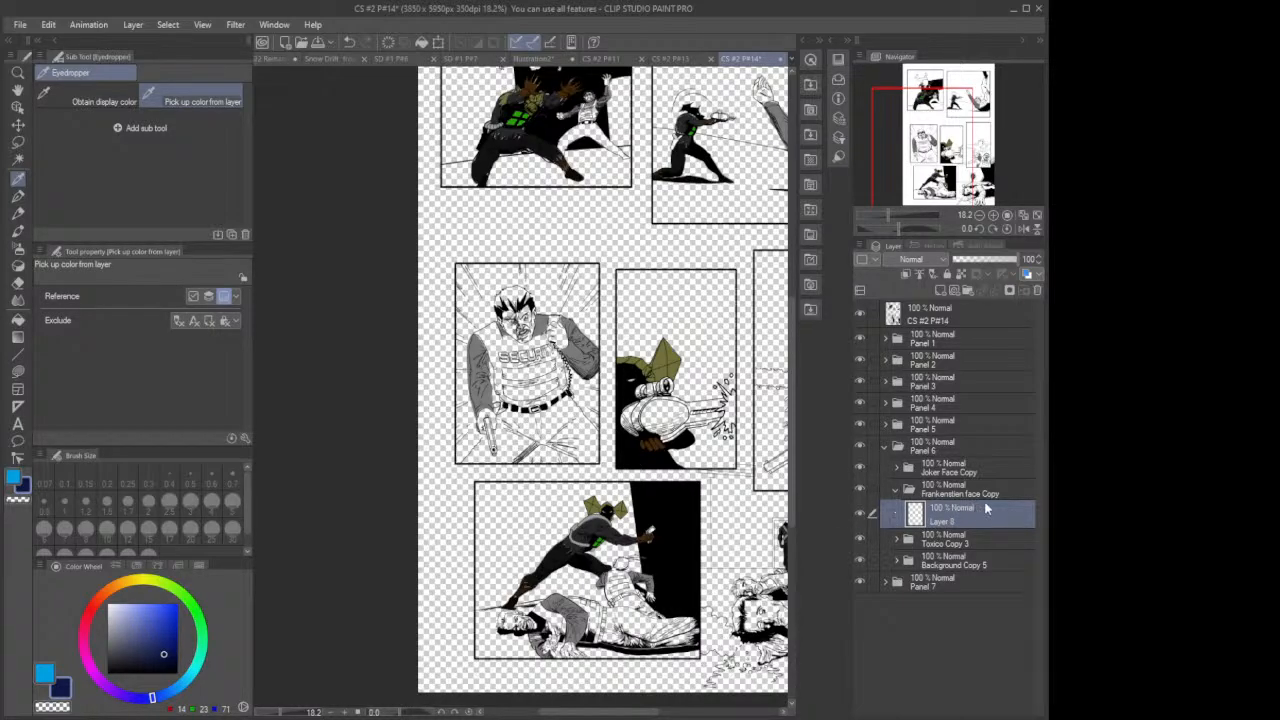
pyautogui.click(940, 290)
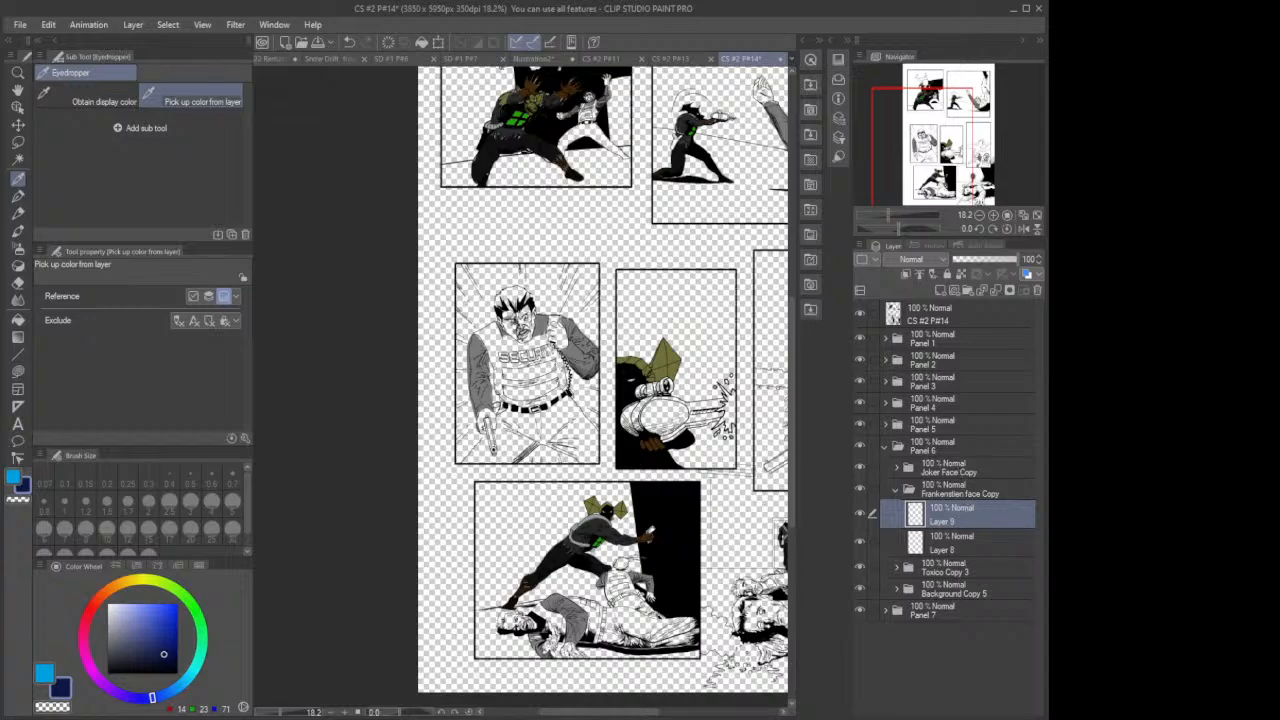
pyautogui.scroll(5, 660, 612)
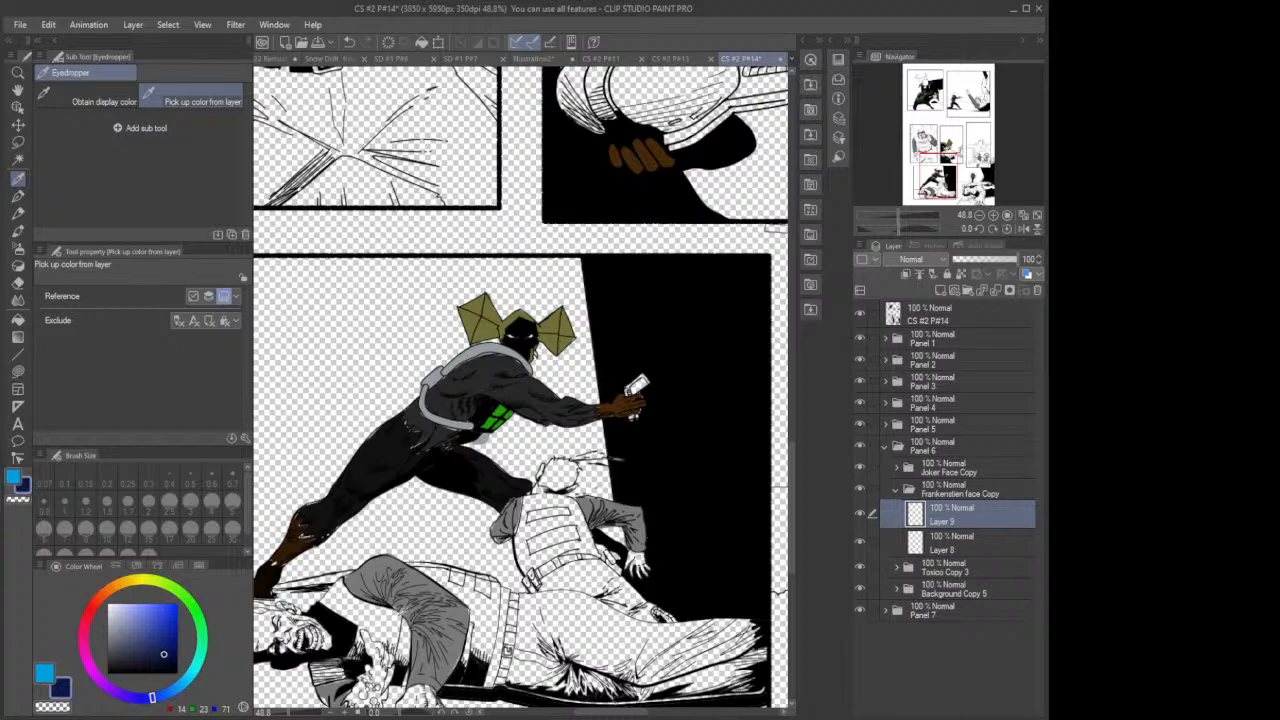
pyautogui.click(18, 371)
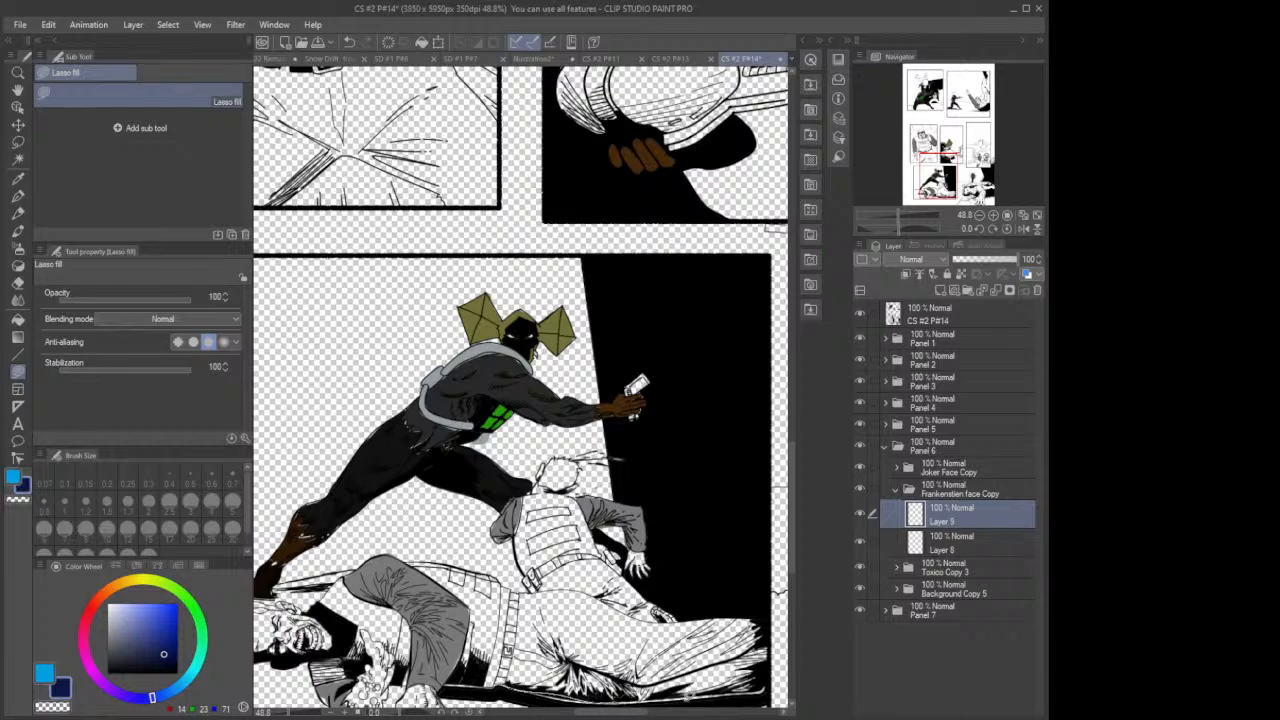
pyautogui.moveTo(756, 689)
pyautogui.mouseDown()
pyautogui.moveTo(774, 666)
pyautogui.moveTo(773, 617)
pyautogui.moveTo(636, 619)
pyautogui.moveTo(590, 590)
pyautogui.moveTo(548, 585)
pyautogui.moveTo(526, 586)
pyautogui.moveTo(510, 608)
pyautogui.moveTo(497, 693)
pyautogui.mouseUp()
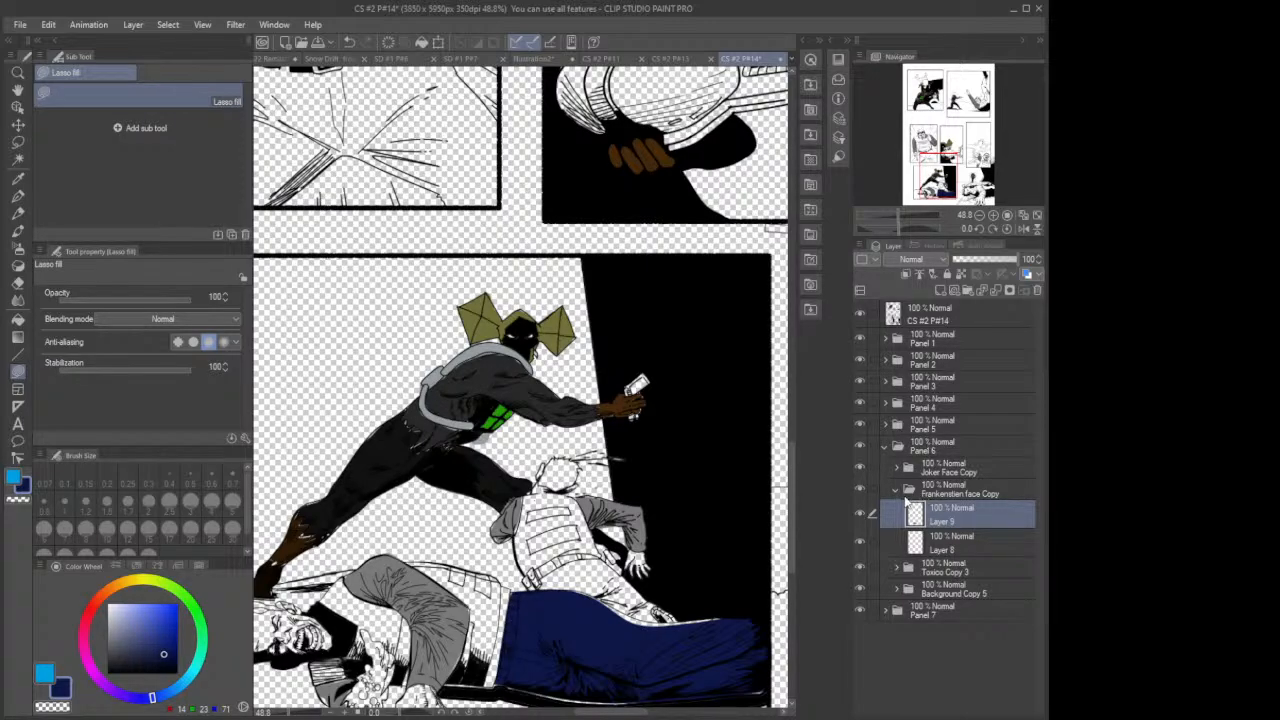
# Step: Add a new layer at the top of Panel 6's Joker Face Copy folder and lasso-fill the smaller guard's trousers with the same dark blue
pyautogui.click(895, 489)
pyautogui.click(925, 473)
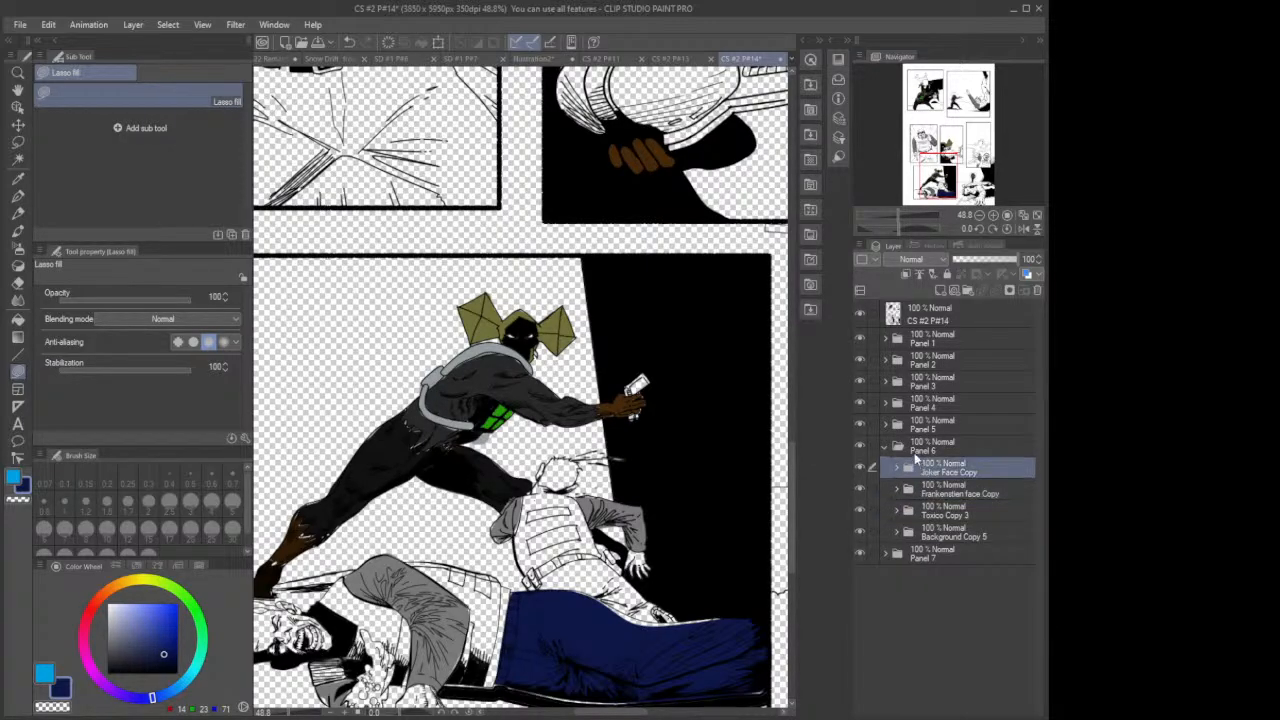
pyautogui.click(940, 291)
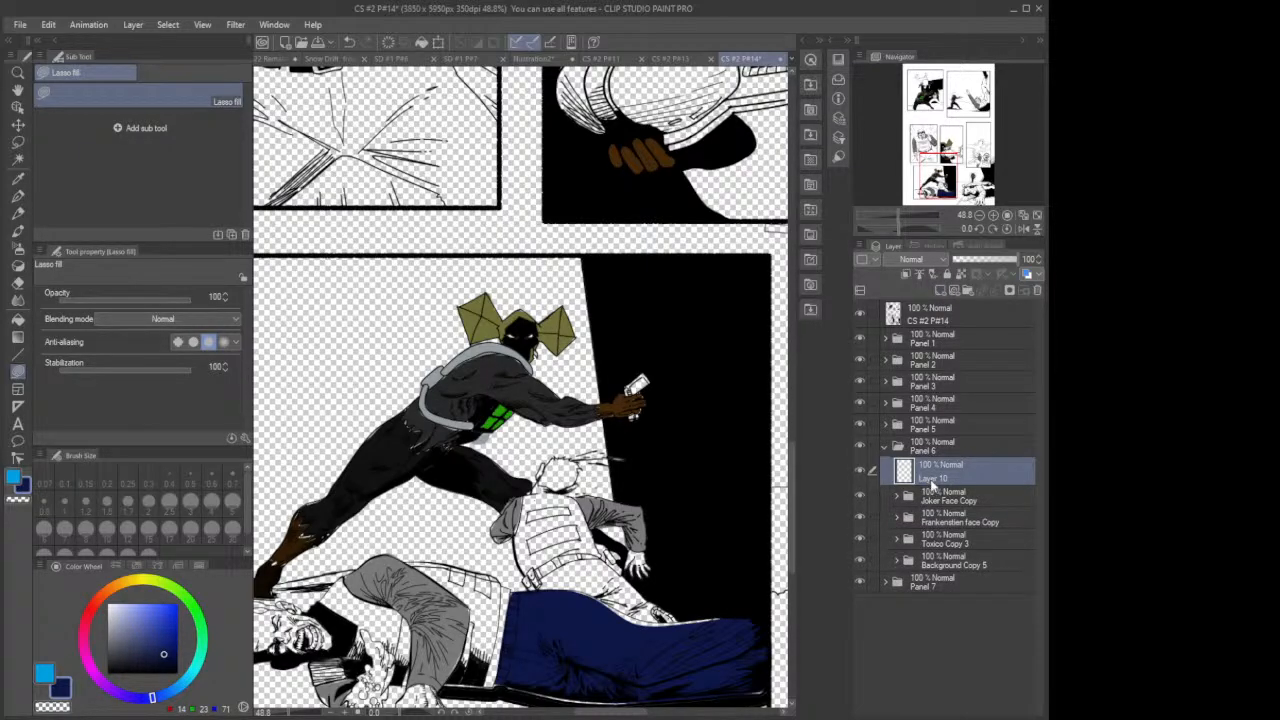
pyautogui.moveTo(932, 483); pyautogui.dragTo(934, 497)
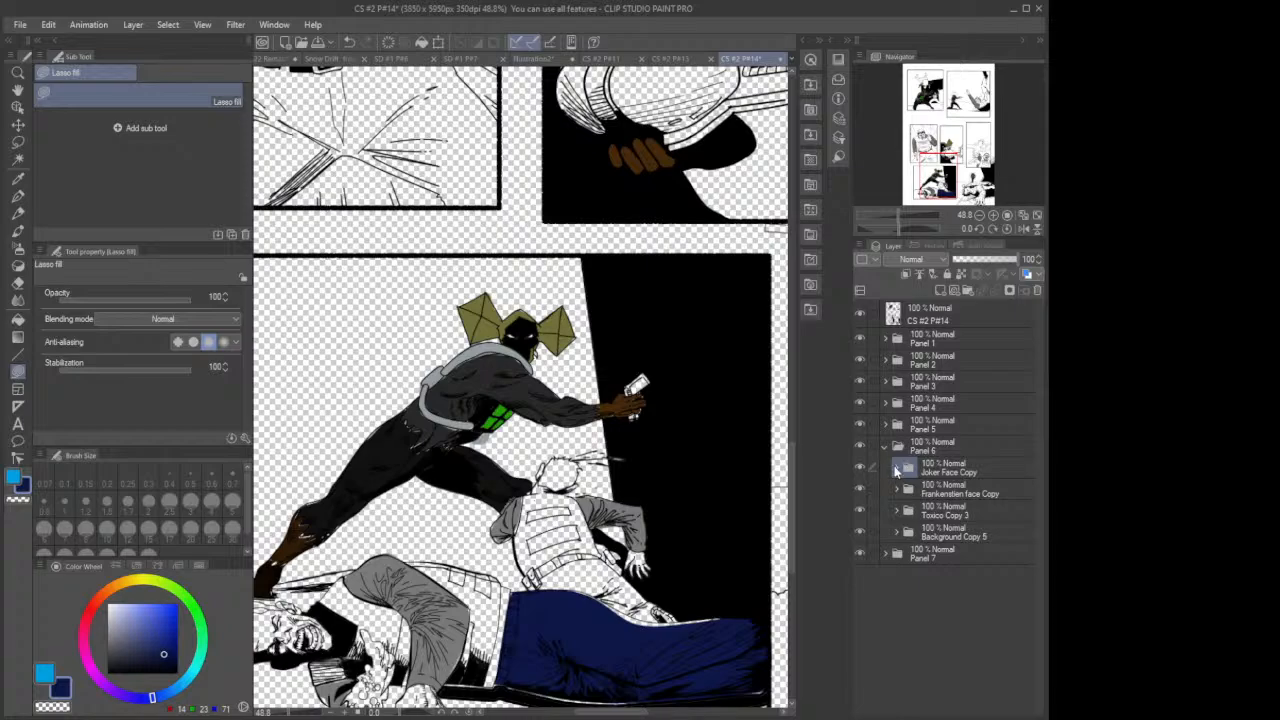
pyautogui.click(896, 469)
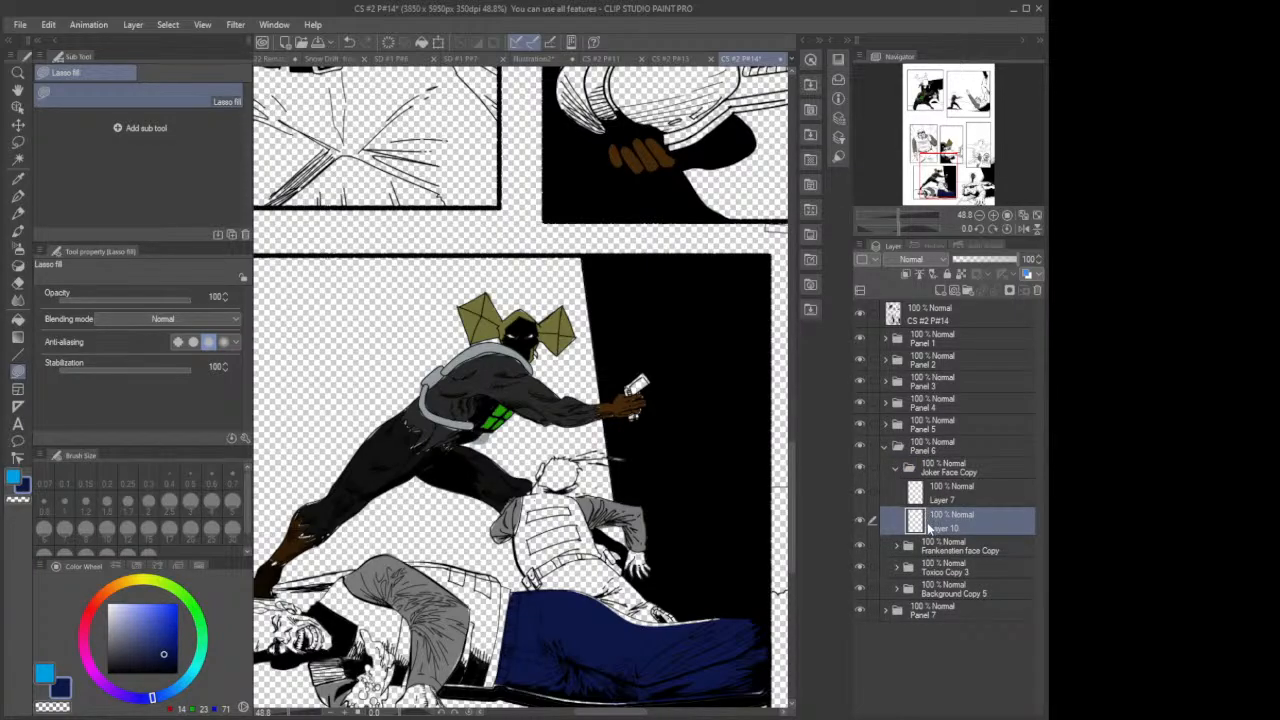
pyautogui.moveTo(932, 528); pyautogui.dragTo(936, 492)
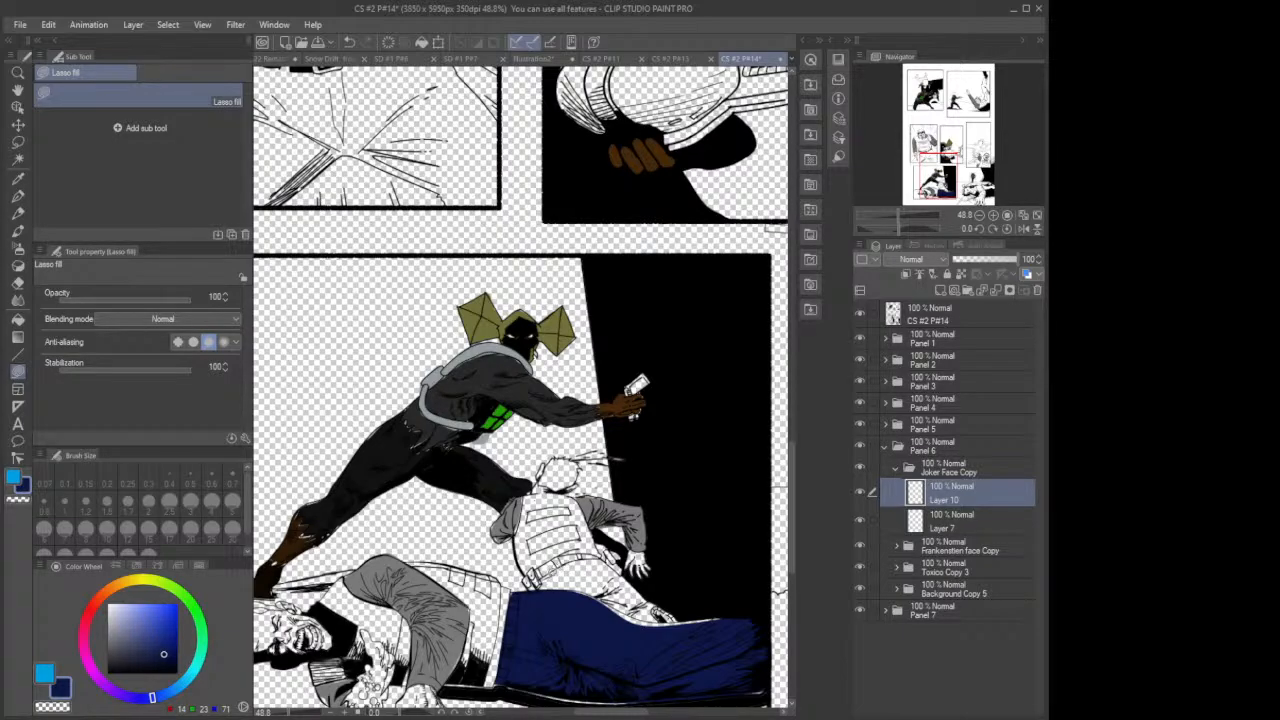
pyautogui.moveTo(545, 580)
pyautogui.mouseDown()
pyautogui.moveTo(630, 620)
pyautogui.moveTo(662, 620)
pyautogui.moveTo(596, 550)
pyautogui.moveTo(526, 582)
pyautogui.mouseUp()
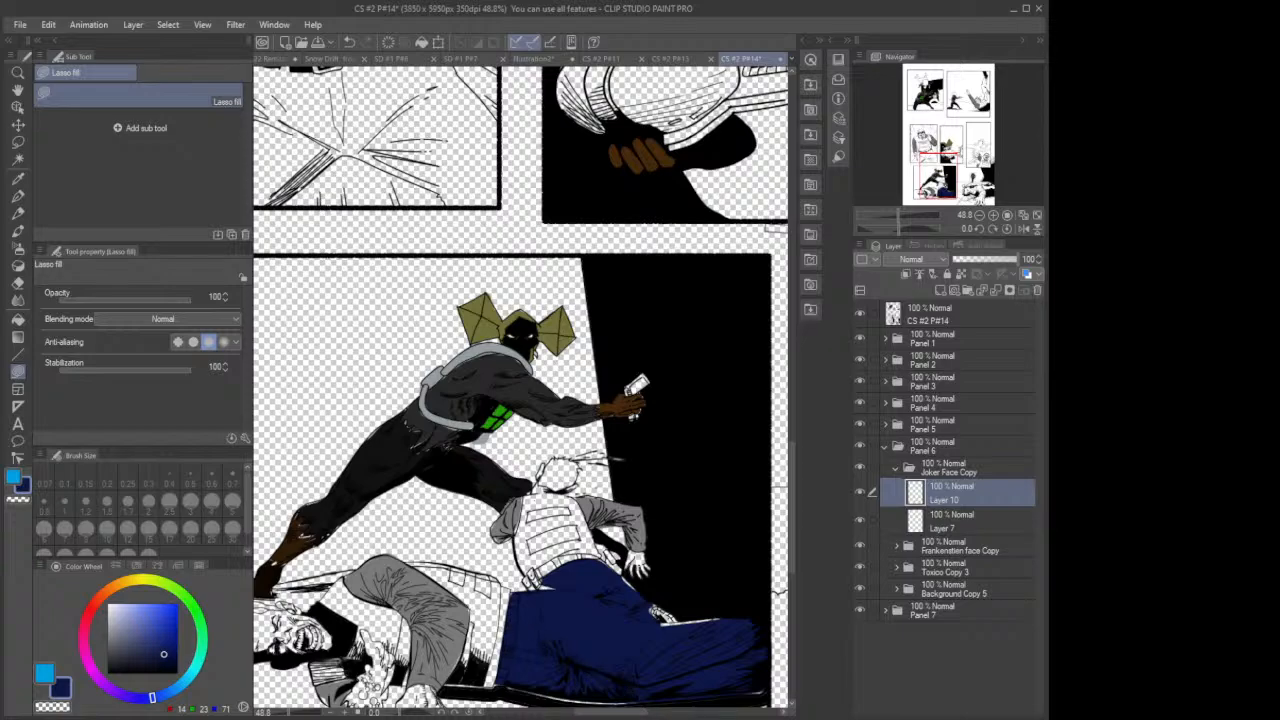
# Step: Collapse the Panel 6 folder, expand Panel 7 and add two new layers inside its Frankenstien face Copy 2 folder
pyautogui.moveTo(630, 714); pyautogui.dragTo(672, 714)
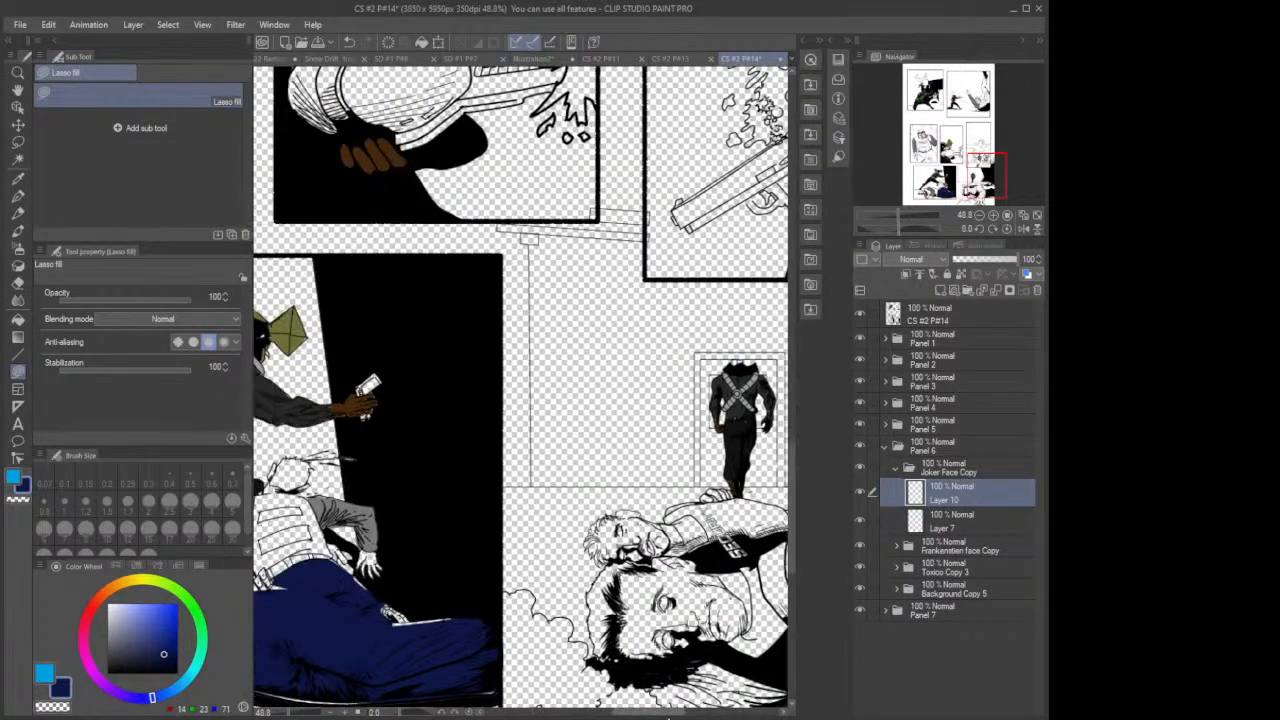
pyautogui.scroll(-3, 663, 527)
pyautogui.scroll(-2, 663, 527)
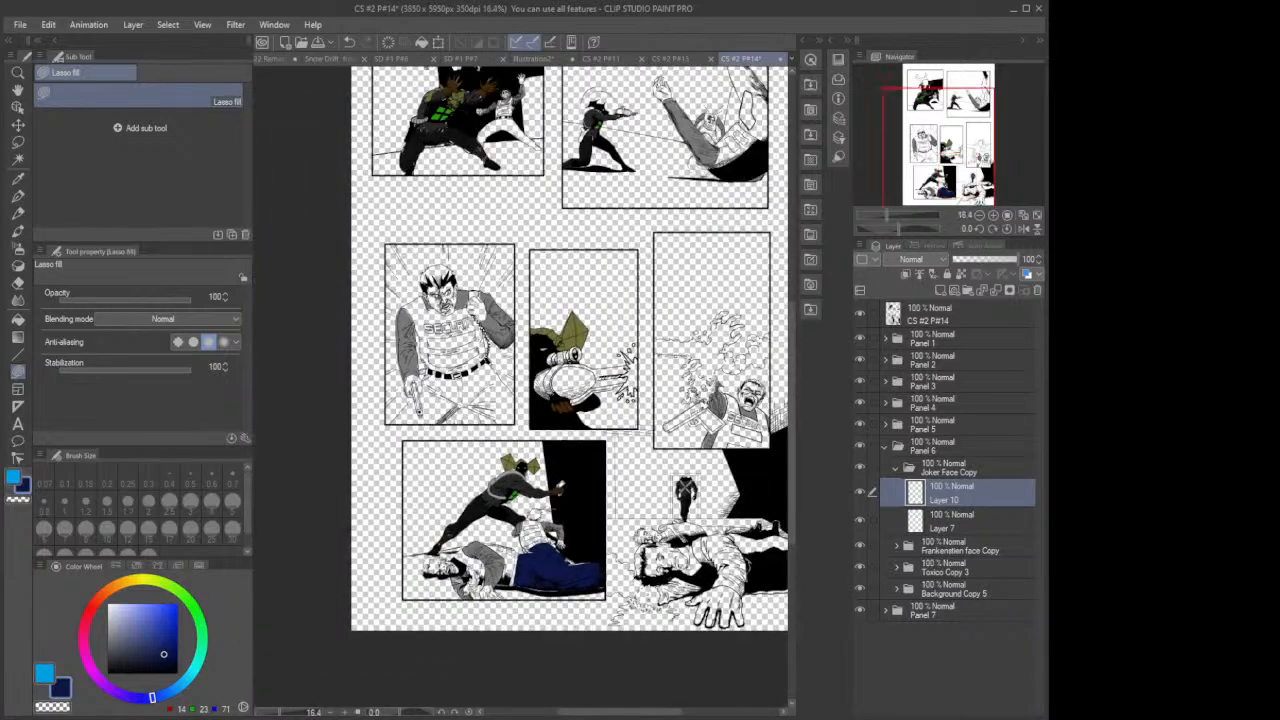
pyautogui.scroll(3, 665, 528)
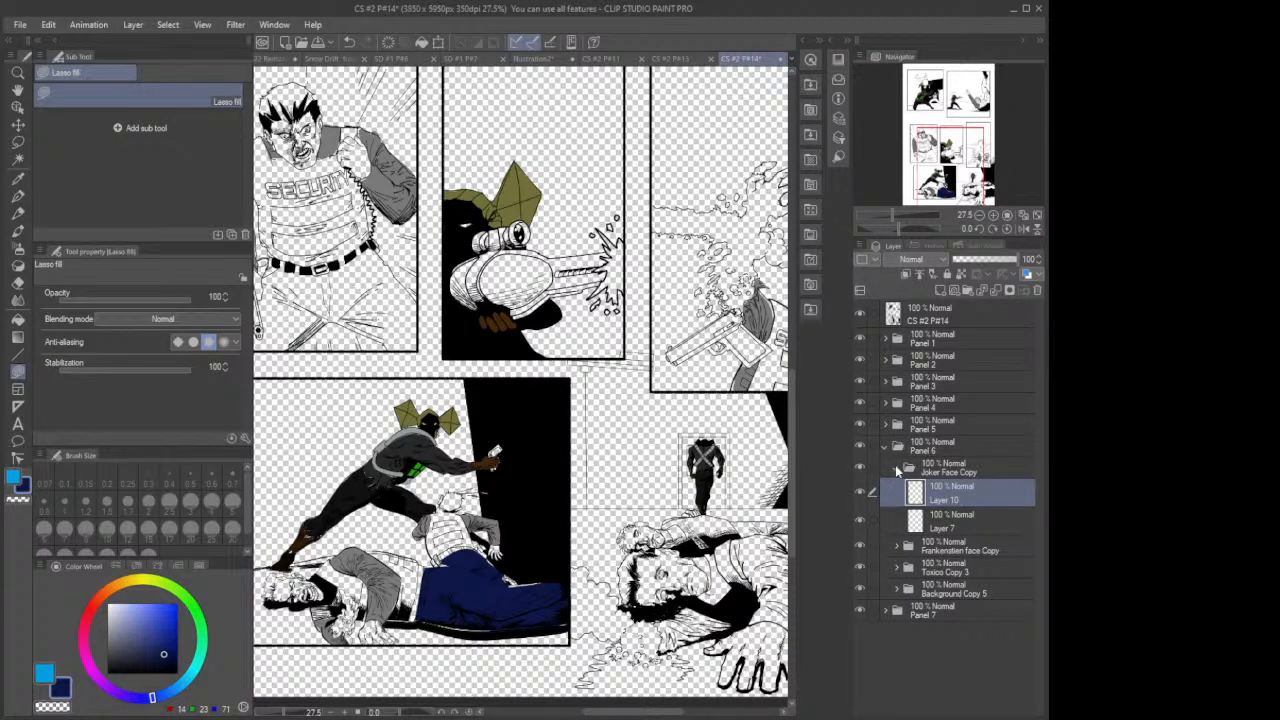
pyautogui.click(897, 468)
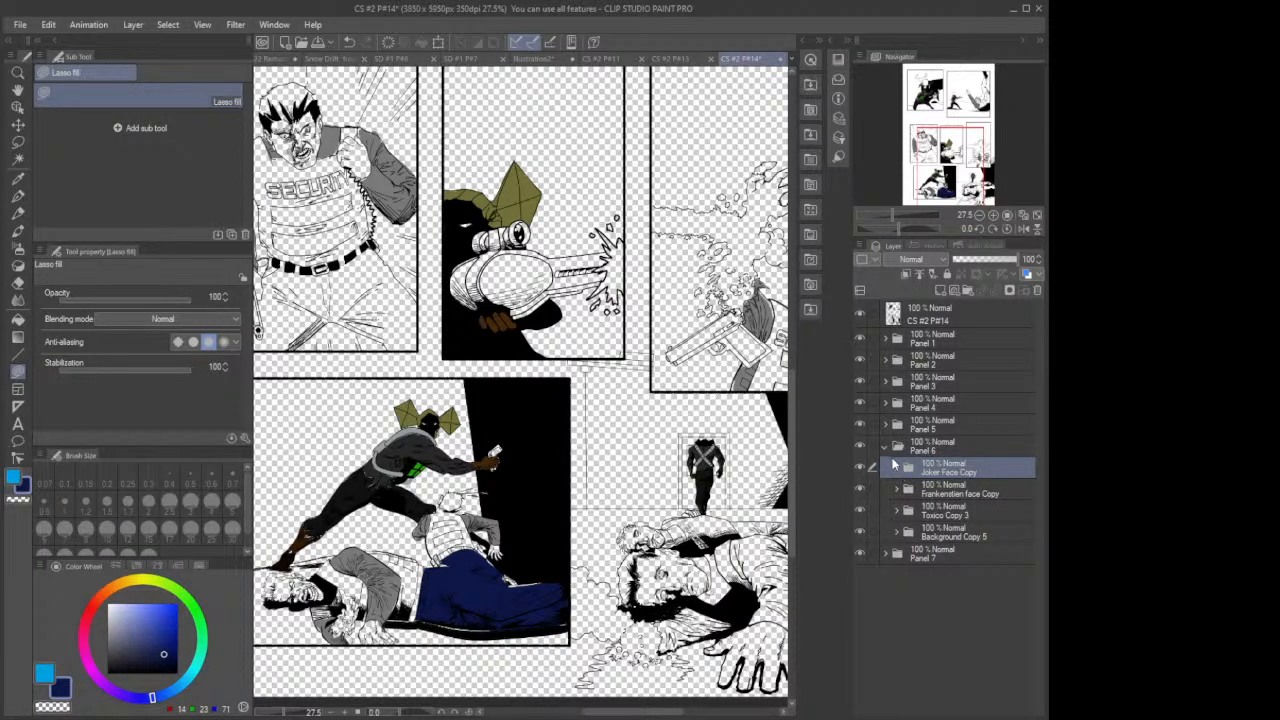
pyautogui.click(885, 447)
pyautogui.click(885, 468)
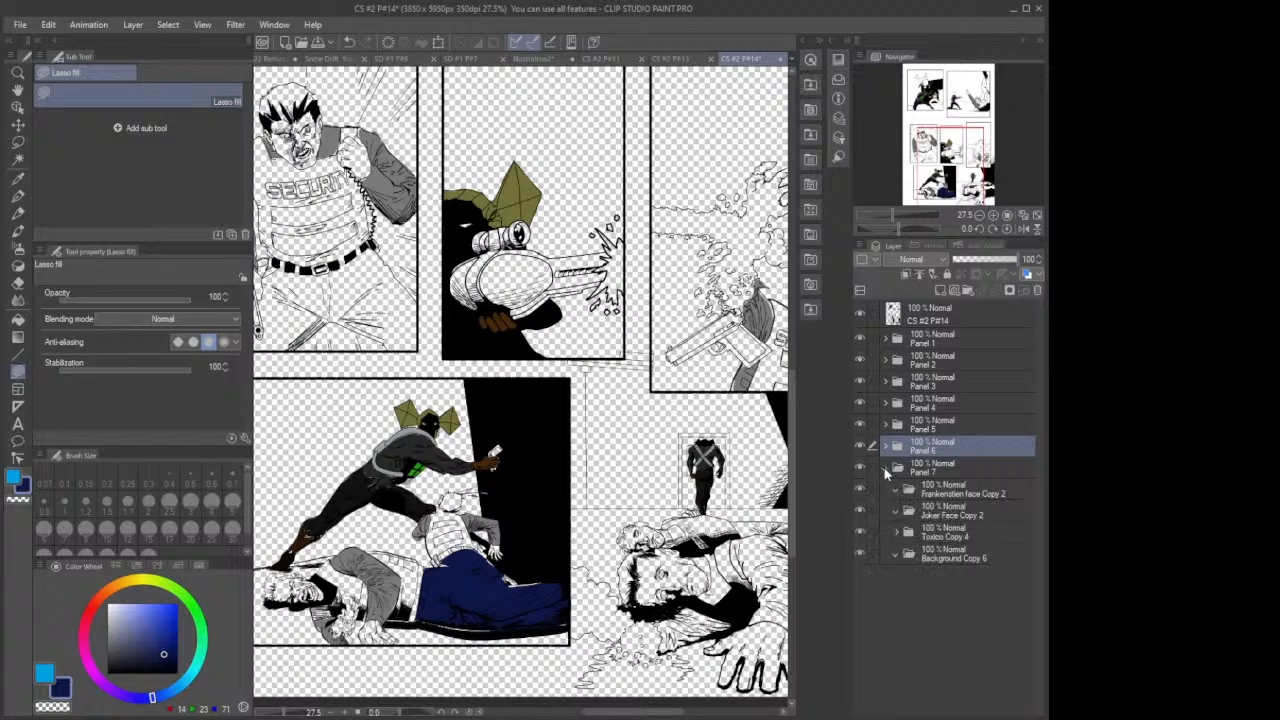
pyautogui.click(946, 490)
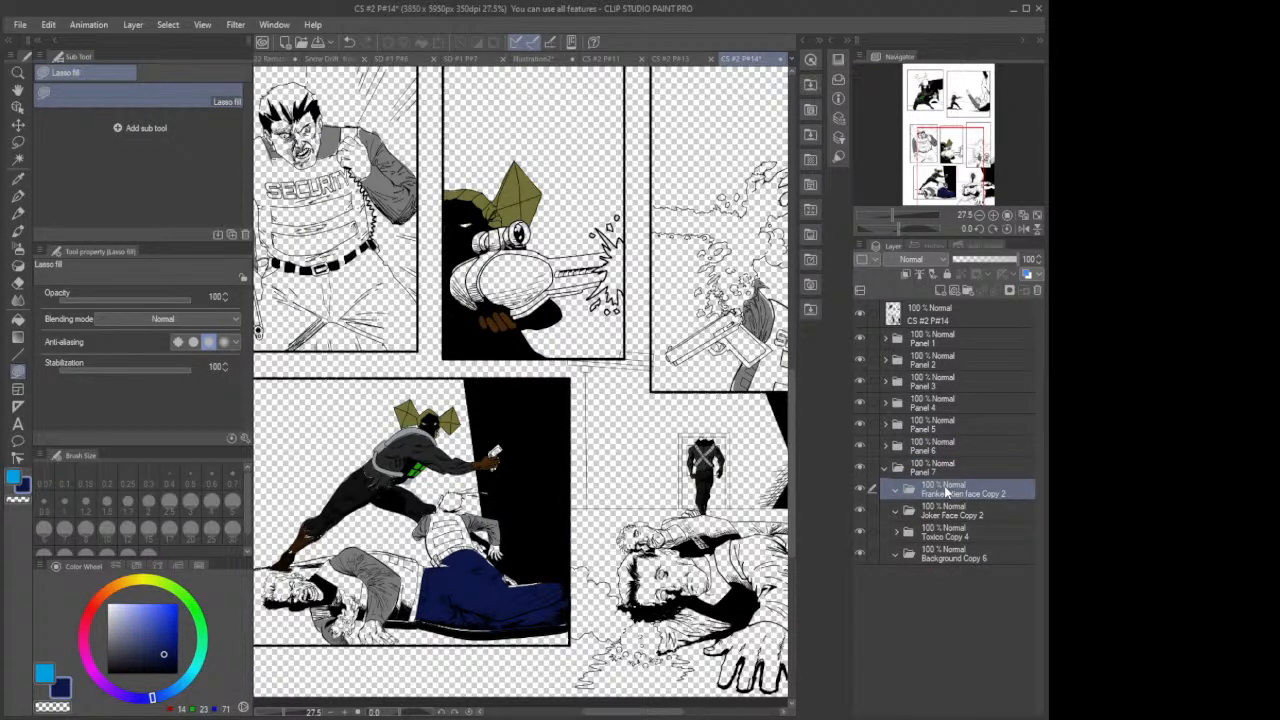
pyautogui.click(940, 291)
pyautogui.click(940, 291)
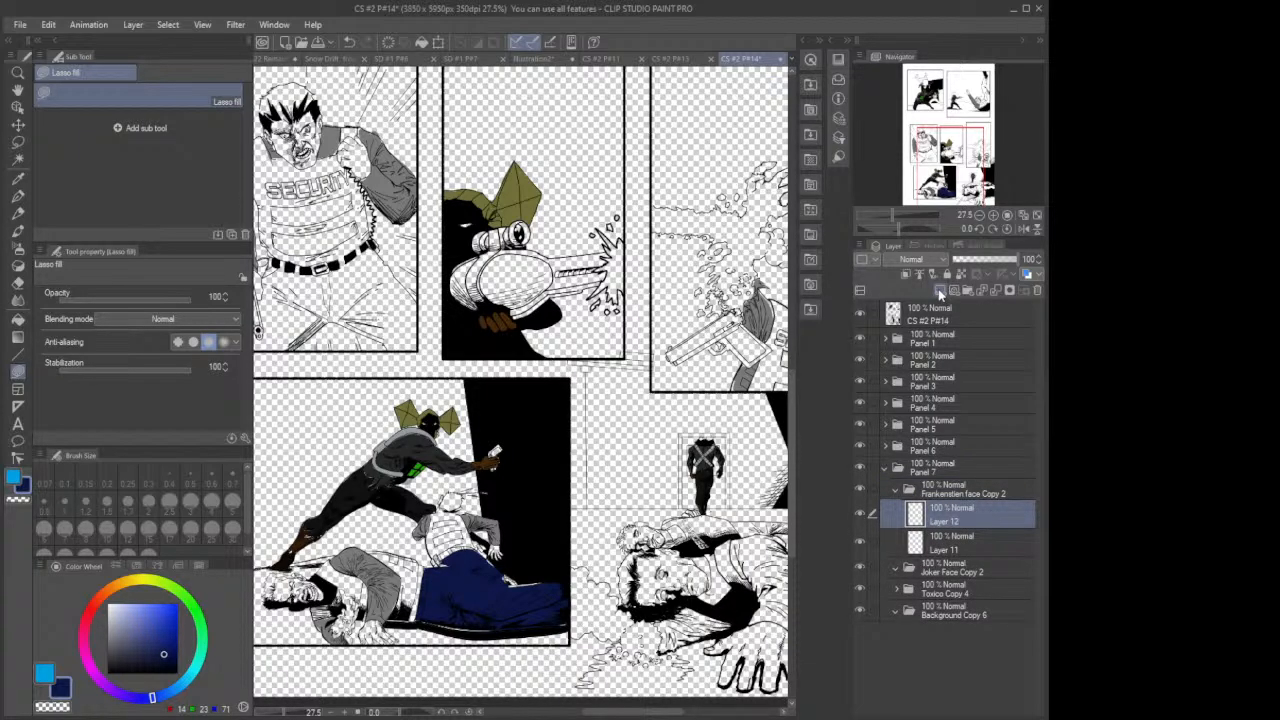
# Step: Add two new layers inside Panel 7's Joker Face Copy 2 folder and lasso-fill the rear guard's trousers dark blue on the upper one
pyautogui.moveTo(641, 714); pyautogui.dragTo(699, 714)
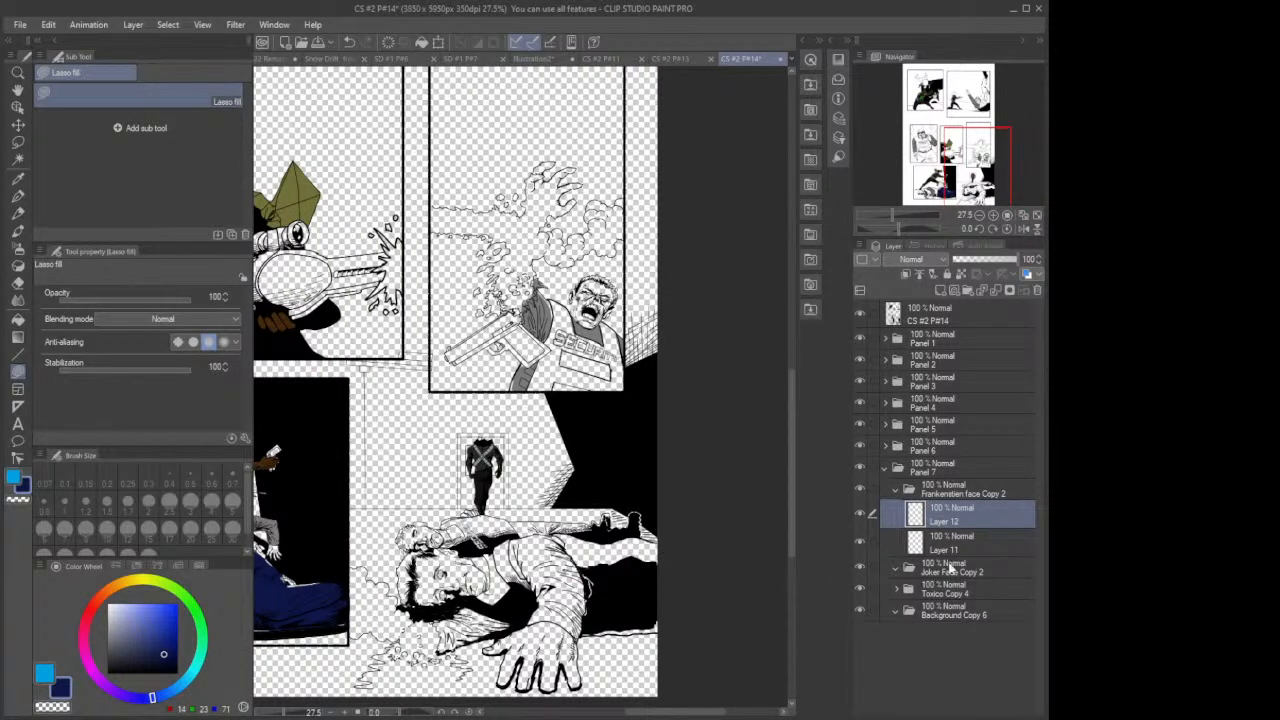
pyautogui.click(895, 490)
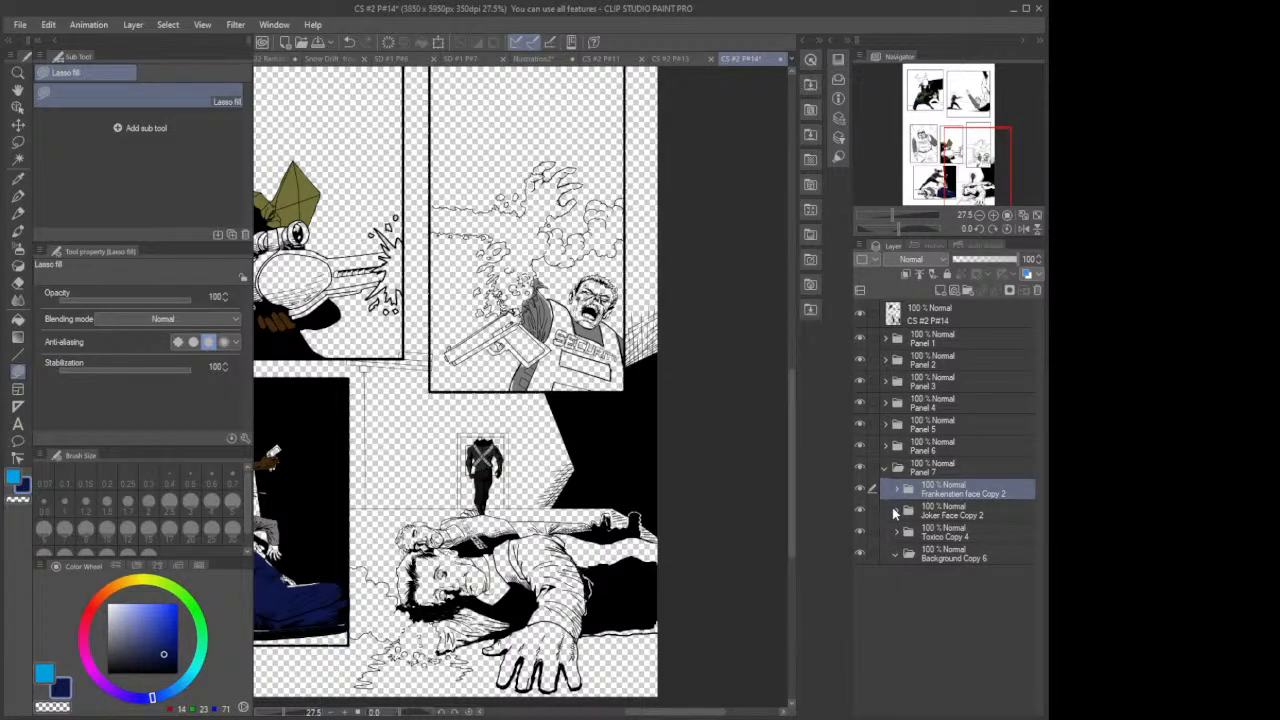
pyautogui.click(900, 512)
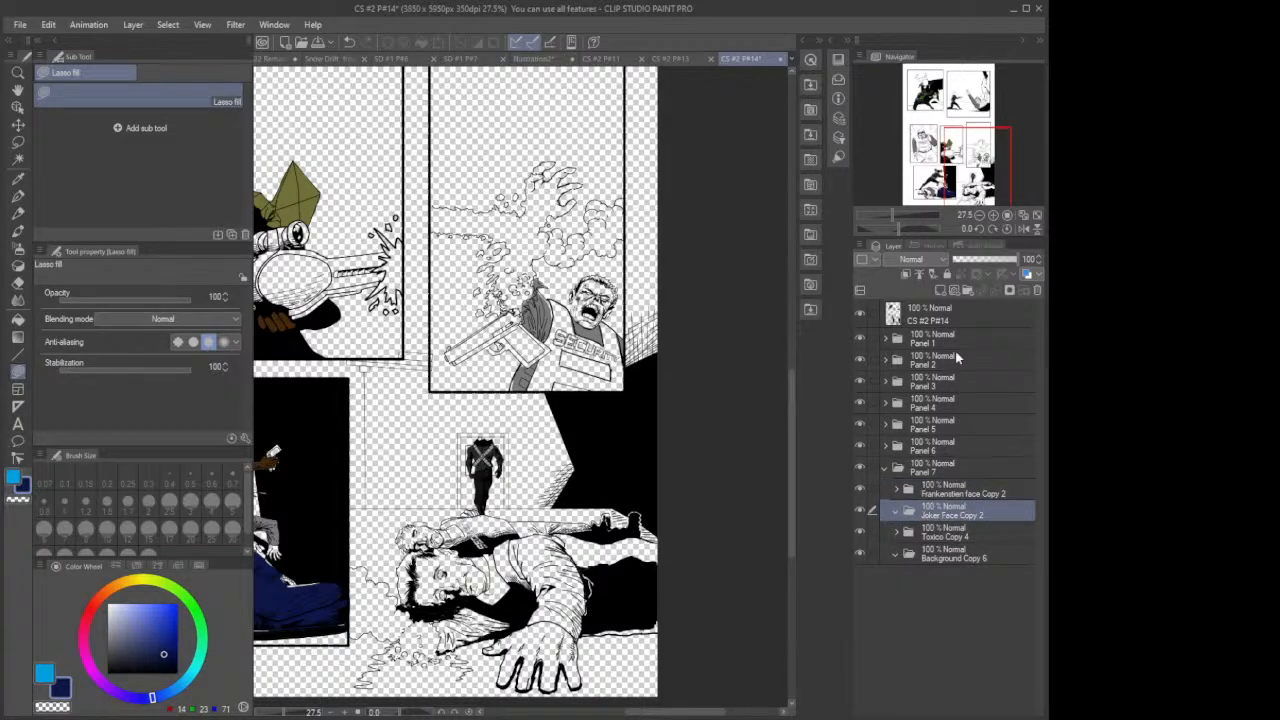
pyautogui.click(943, 292)
pyautogui.click(943, 292)
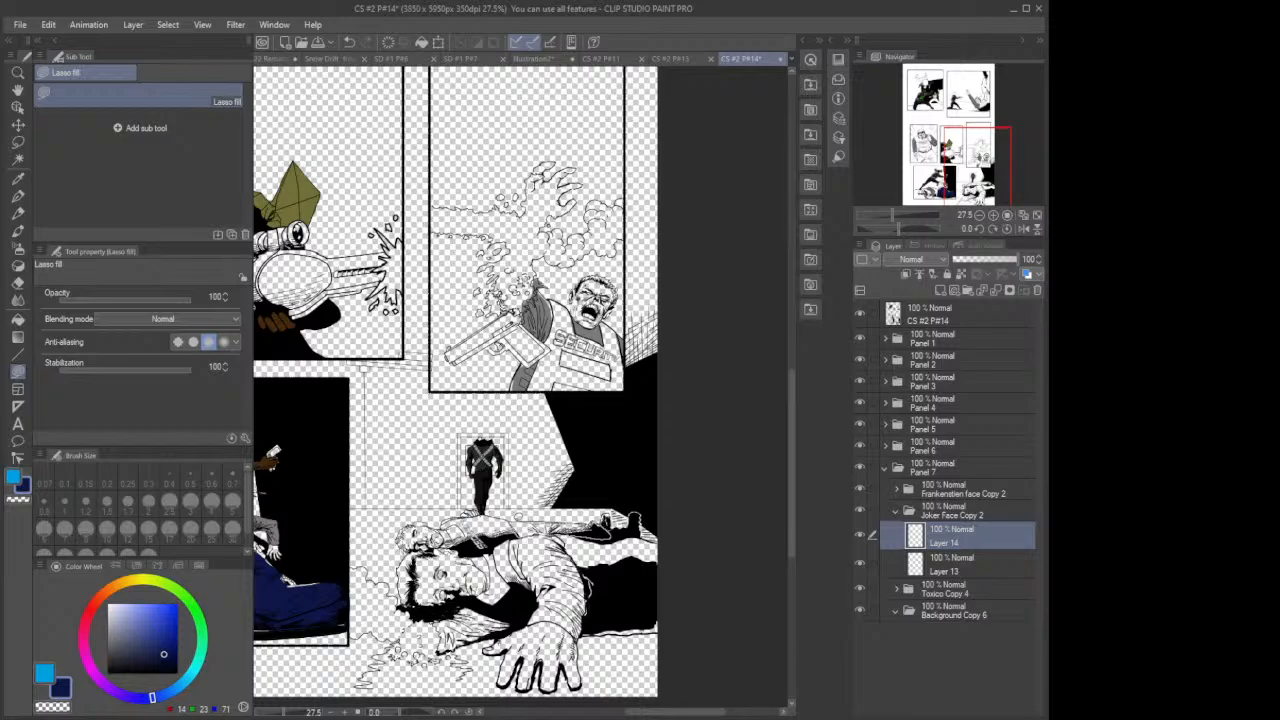
pyautogui.moveTo(510, 520); pyautogui.dragTo(527, 511)
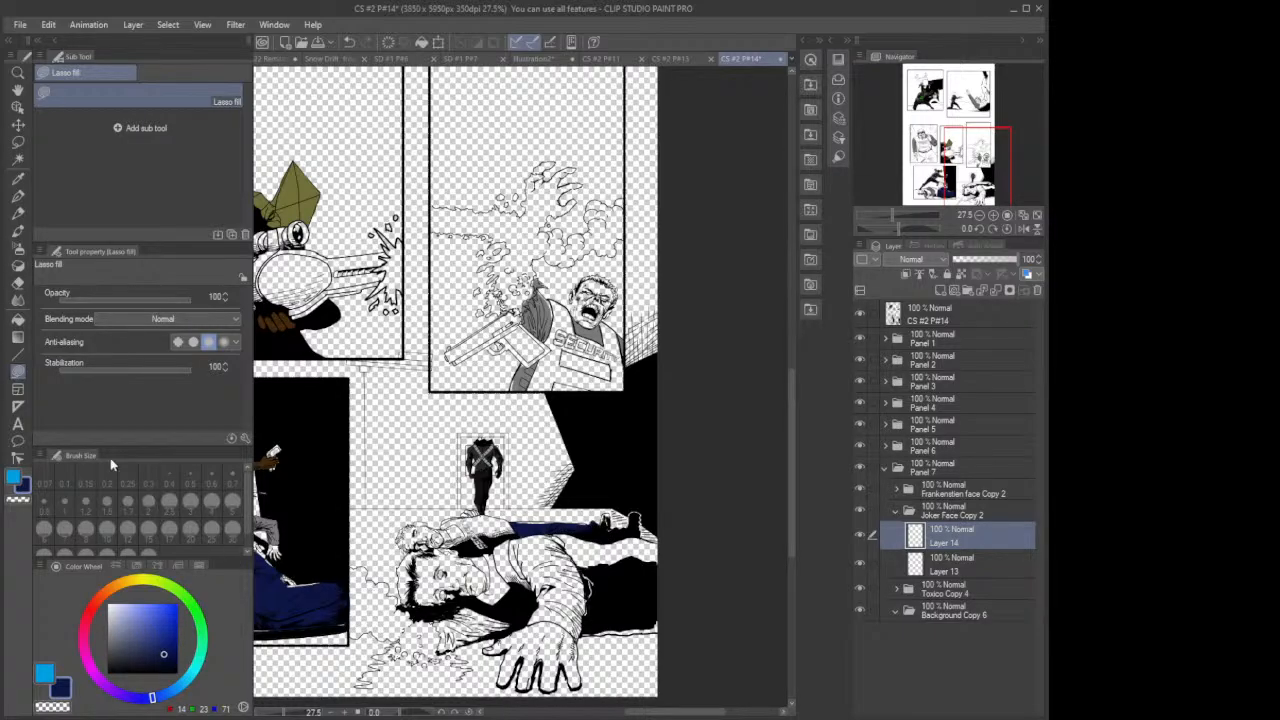
# Step: Pick up the grey from the Panel 6 guard and lasso-fill the rear guard's shirt on Layer 13 in Panel 7's Joker Face Copy 2 folder
pyautogui.click(18, 178)
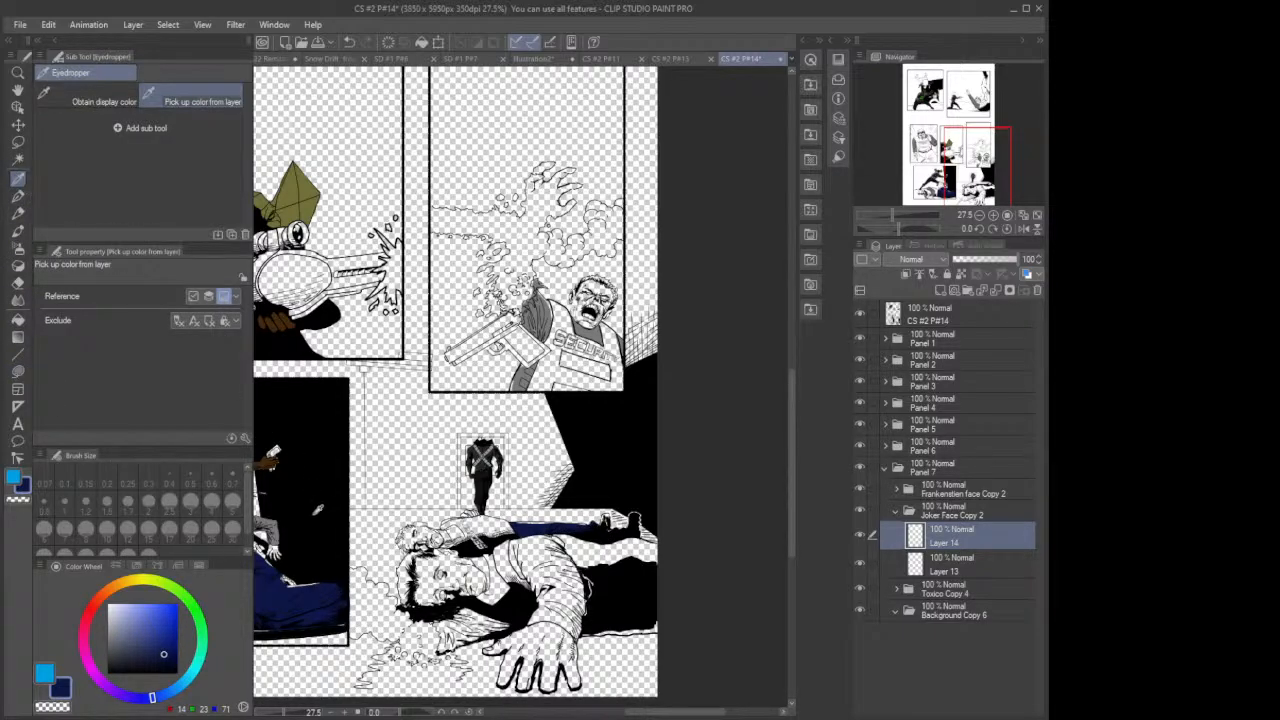
pyautogui.click(267, 460)
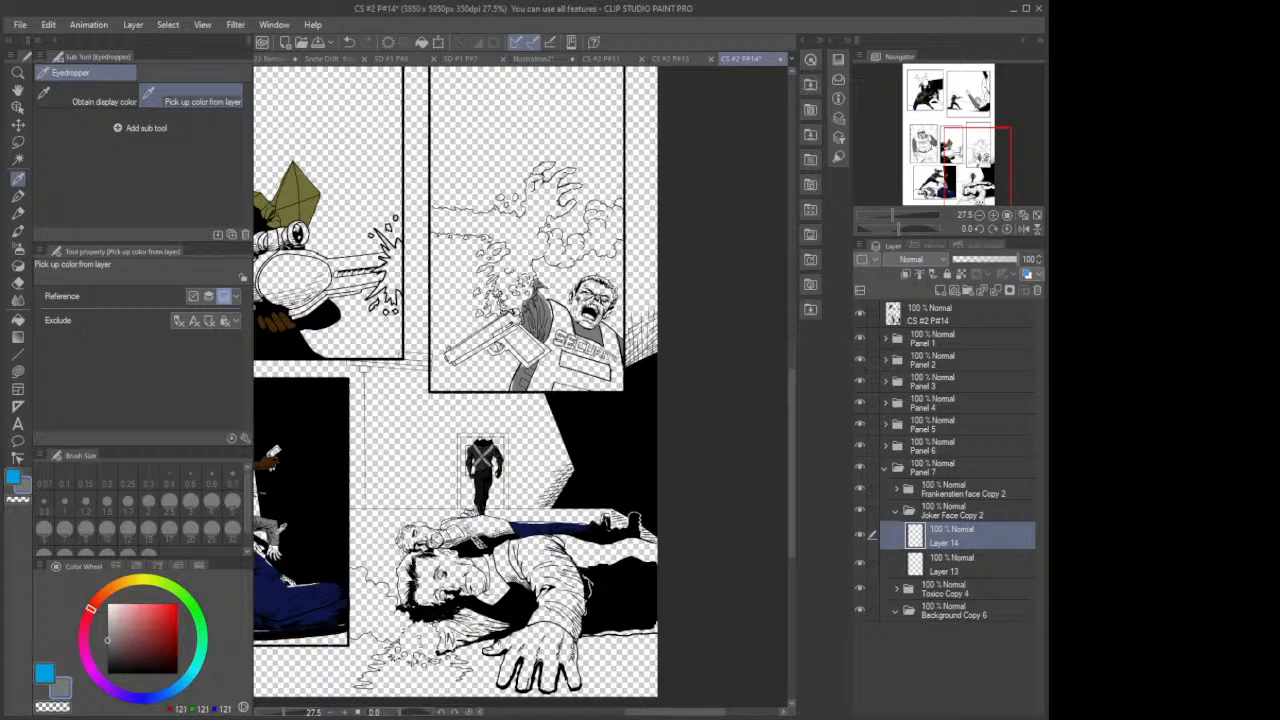
pyautogui.click(982, 566)
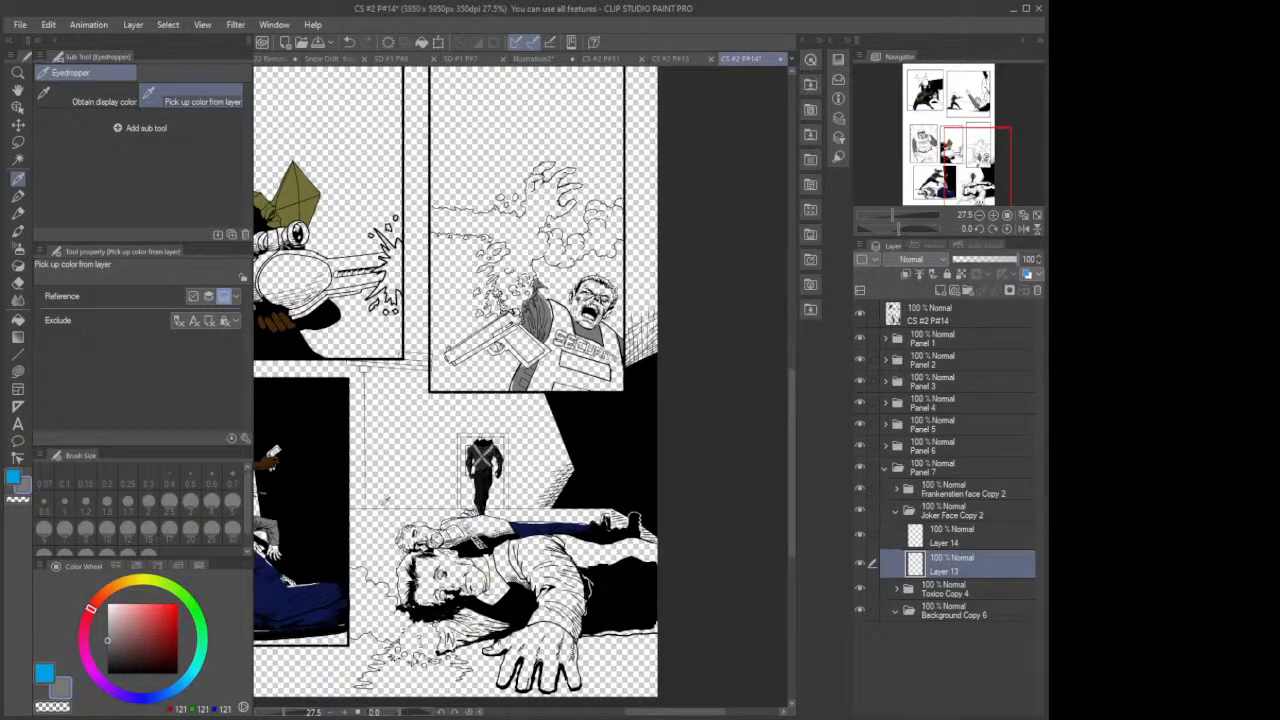
pyautogui.scroll(3, 492, 608)
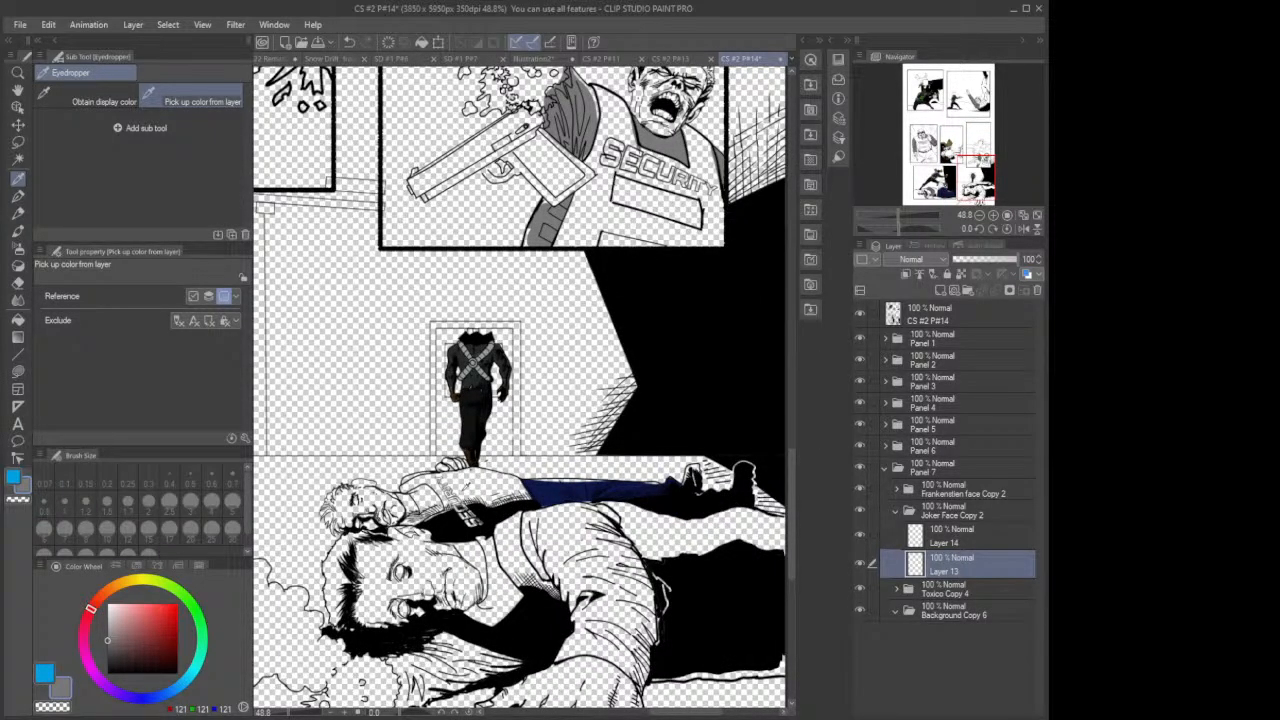
pyautogui.click(18, 368)
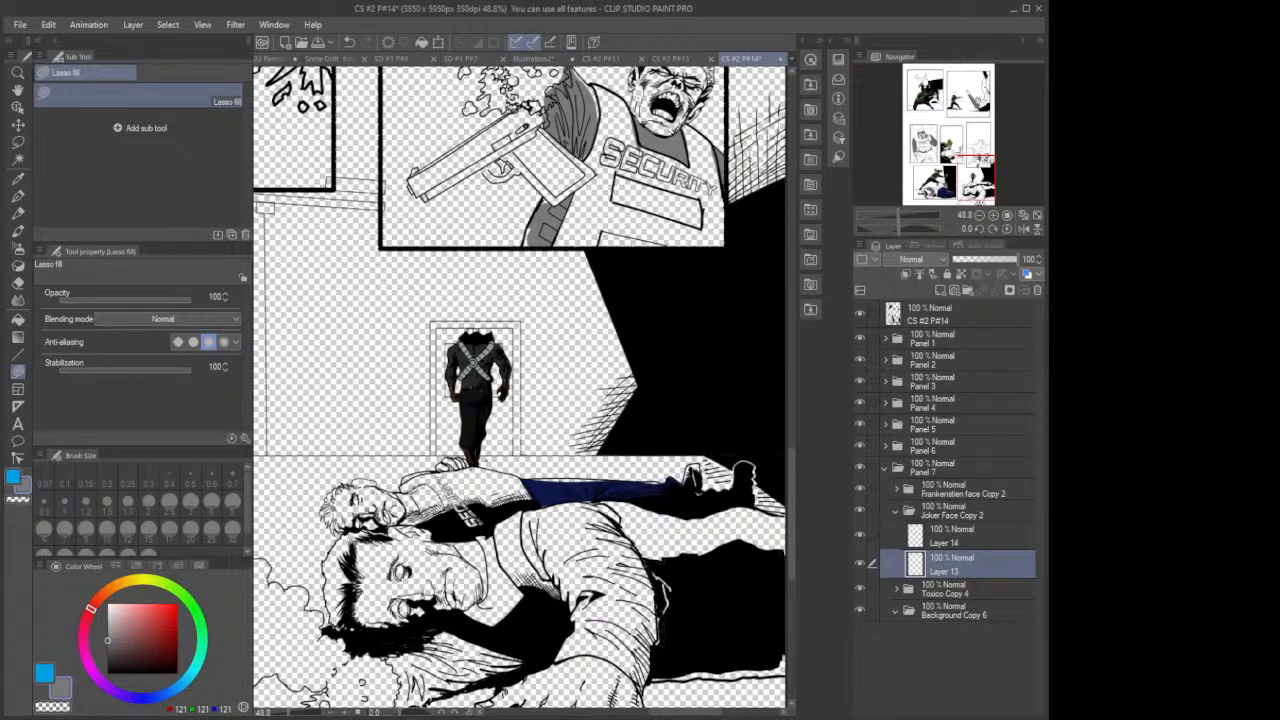
pyautogui.moveTo(420, 505)
pyautogui.mouseDown()
pyautogui.moveTo(422, 520)
pyautogui.moveTo(428, 488)
pyautogui.mouseUp()
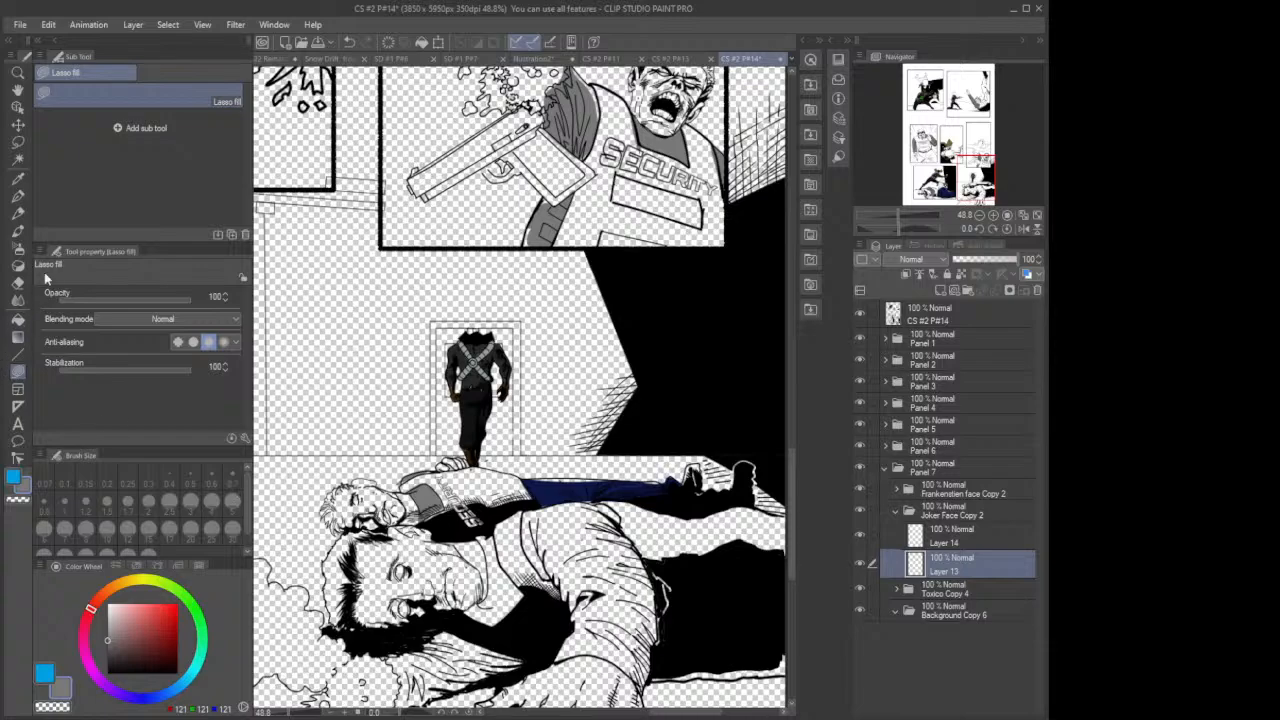
# Step: Pick up the dark blue trouser colour, collapse Panel 7 and add a new layer above Layer 5 in Panel 3's Frankenstien face Copy 4 folder
pyautogui.click(18, 178)
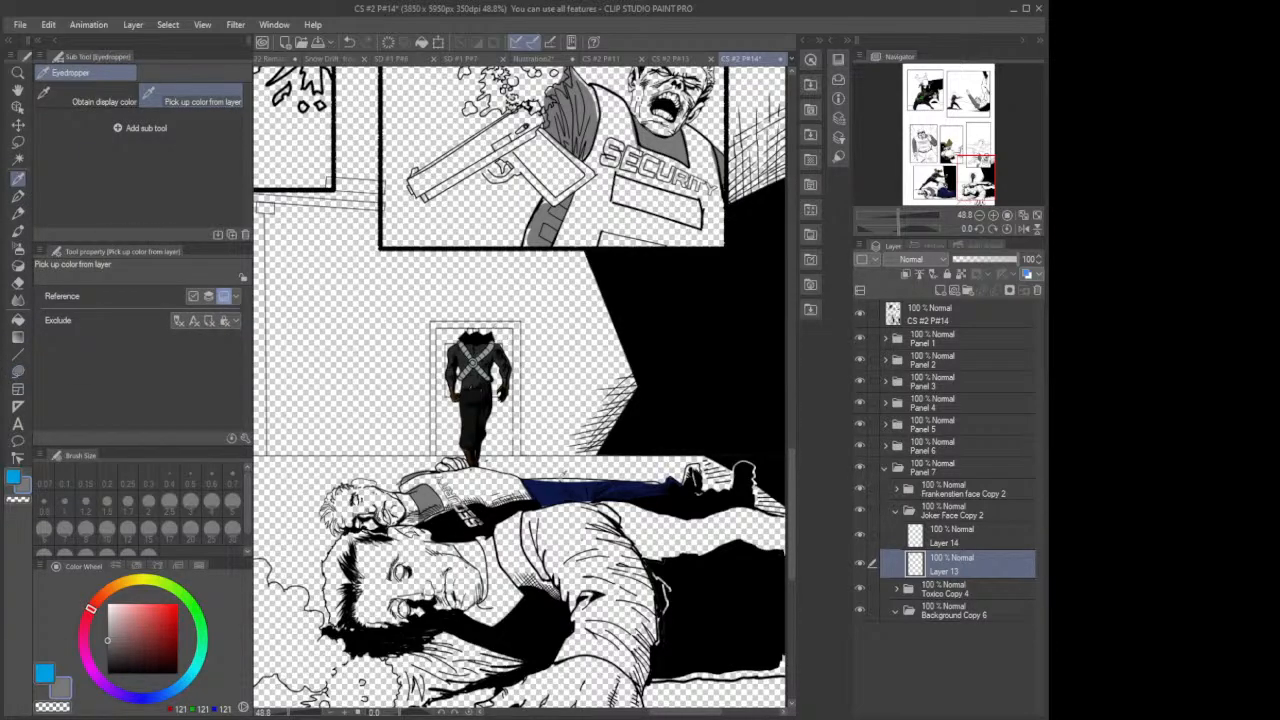
pyautogui.click(538, 485)
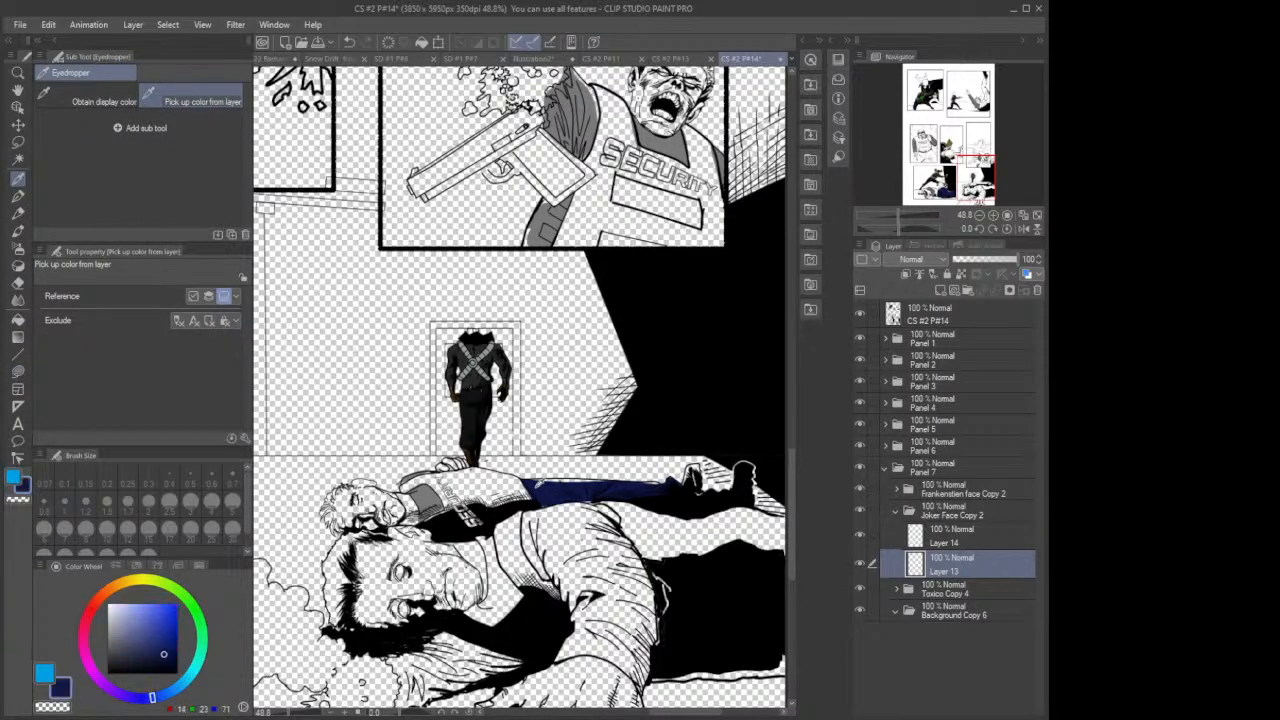
pyautogui.scroll(-5, 538, 485)
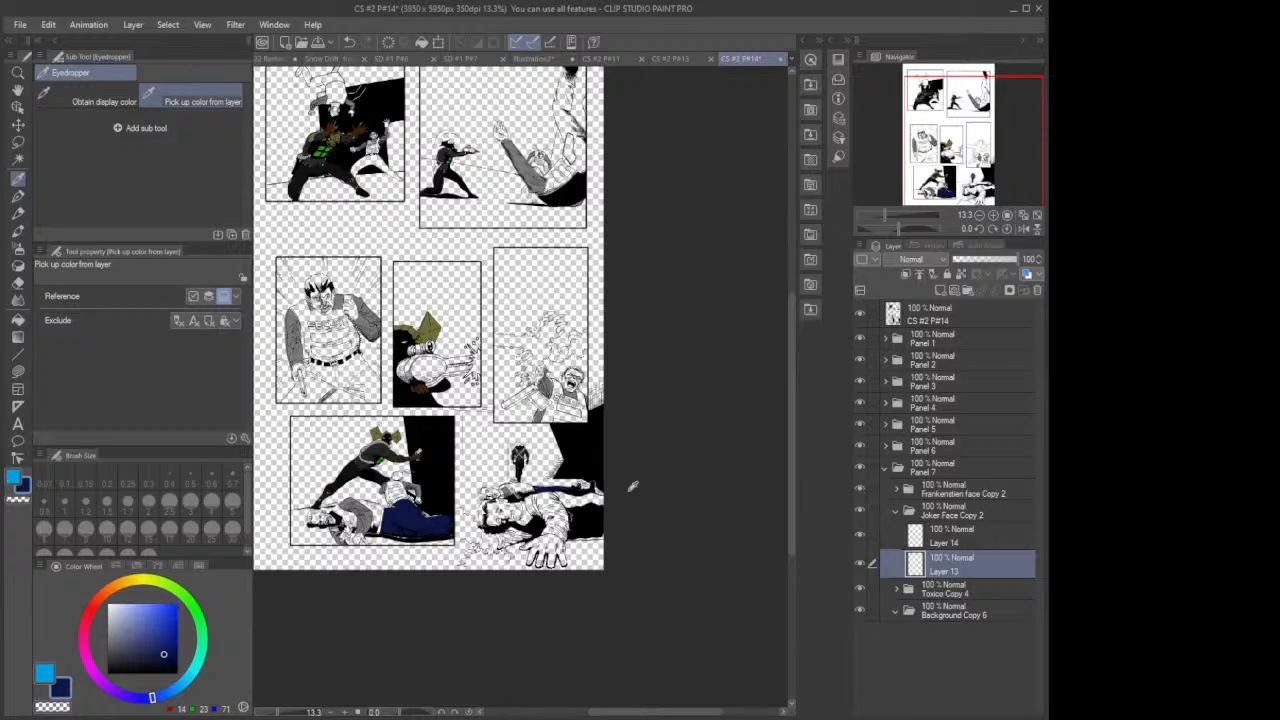
pyautogui.click(885, 466)
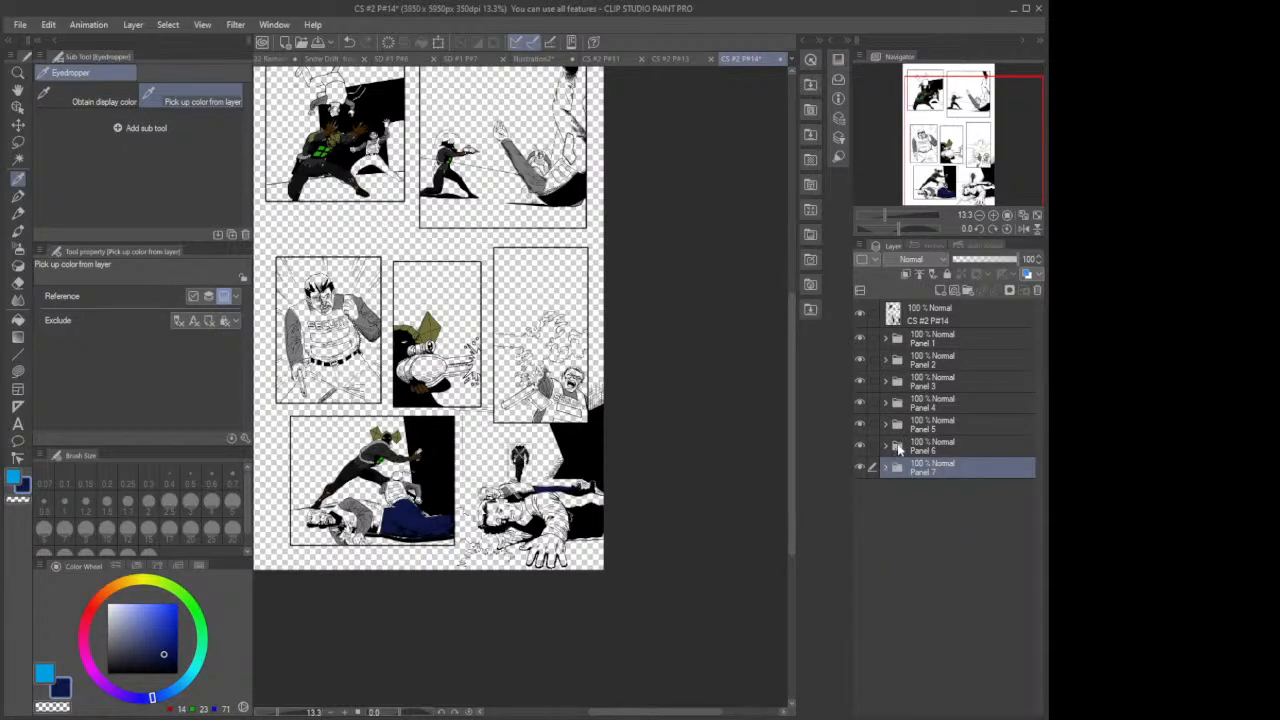
pyautogui.click(885, 382)
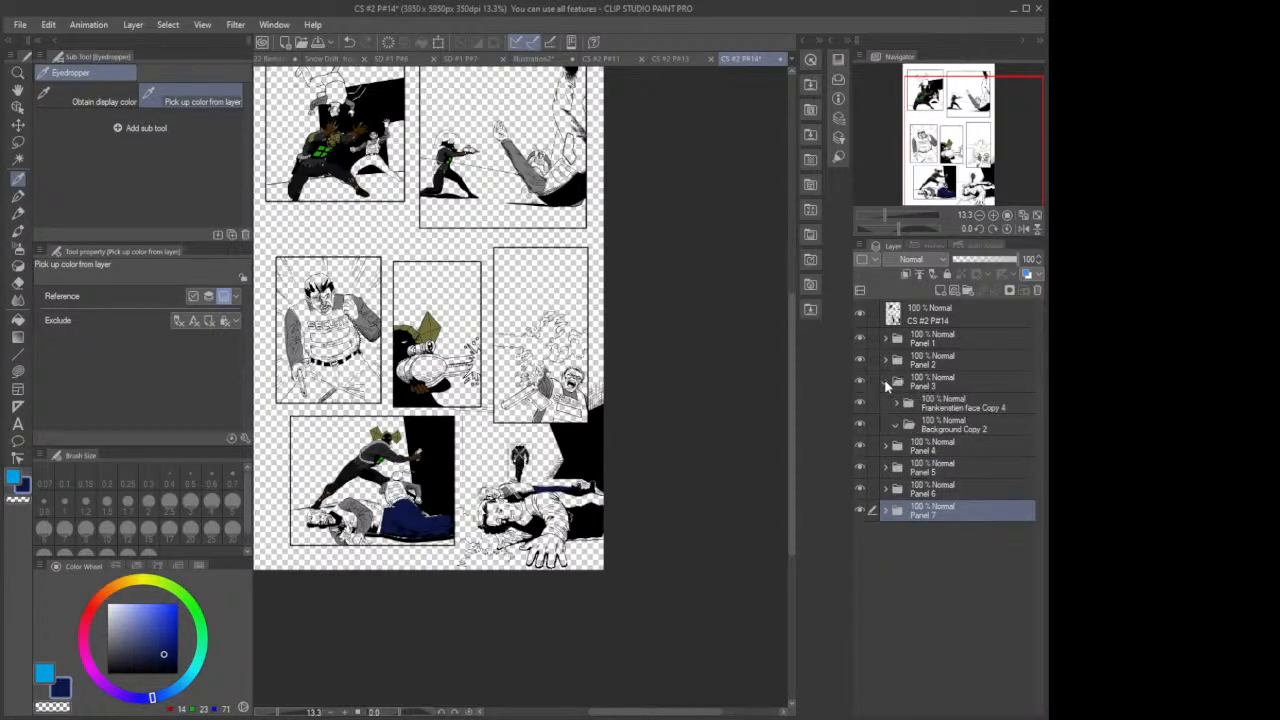
pyautogui.click(908, 404)
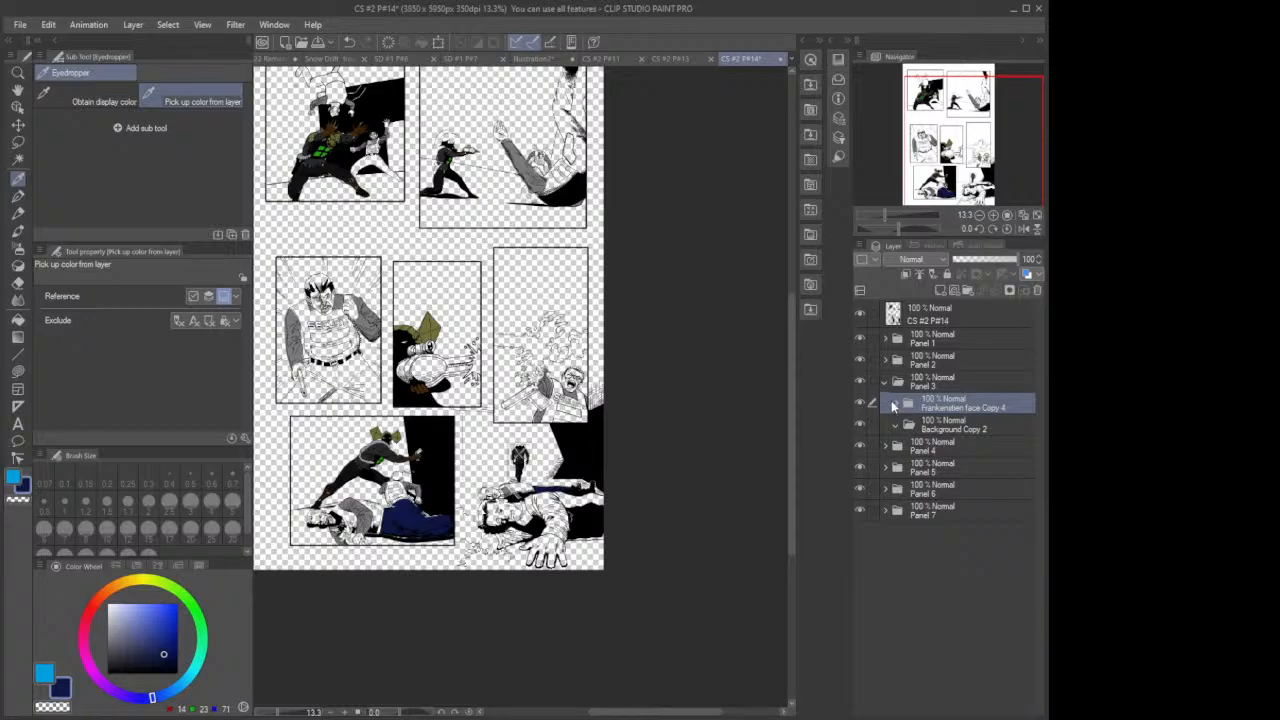
pyautogui.click(895, 405)
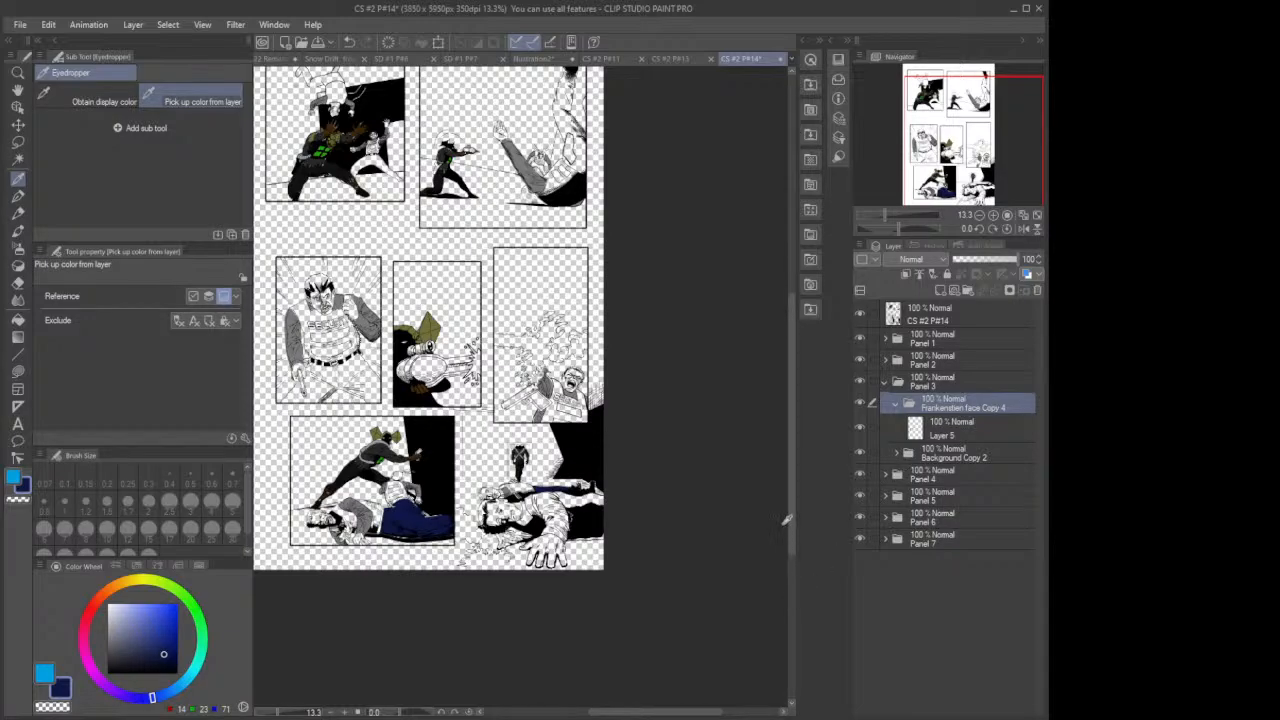
pyautogui.moveTo(790, 513); pyautogui.dragTo(795, 461)
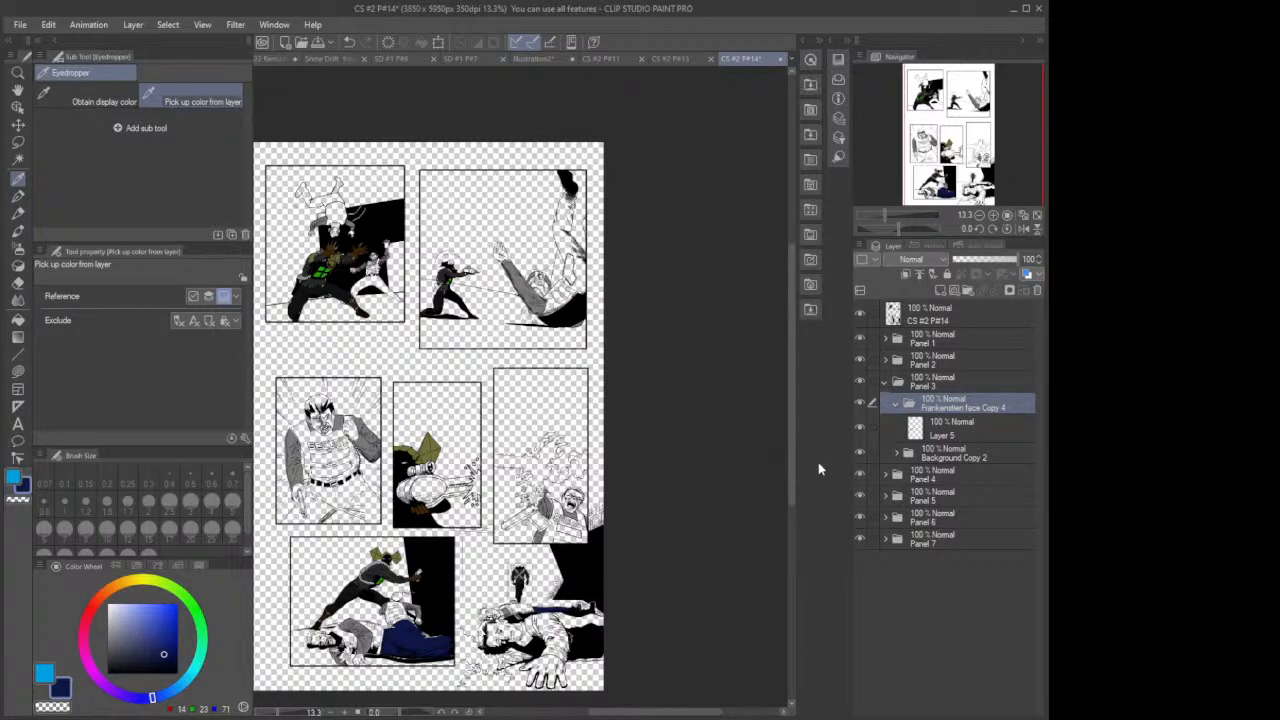
pyautogui.click(965, 423)
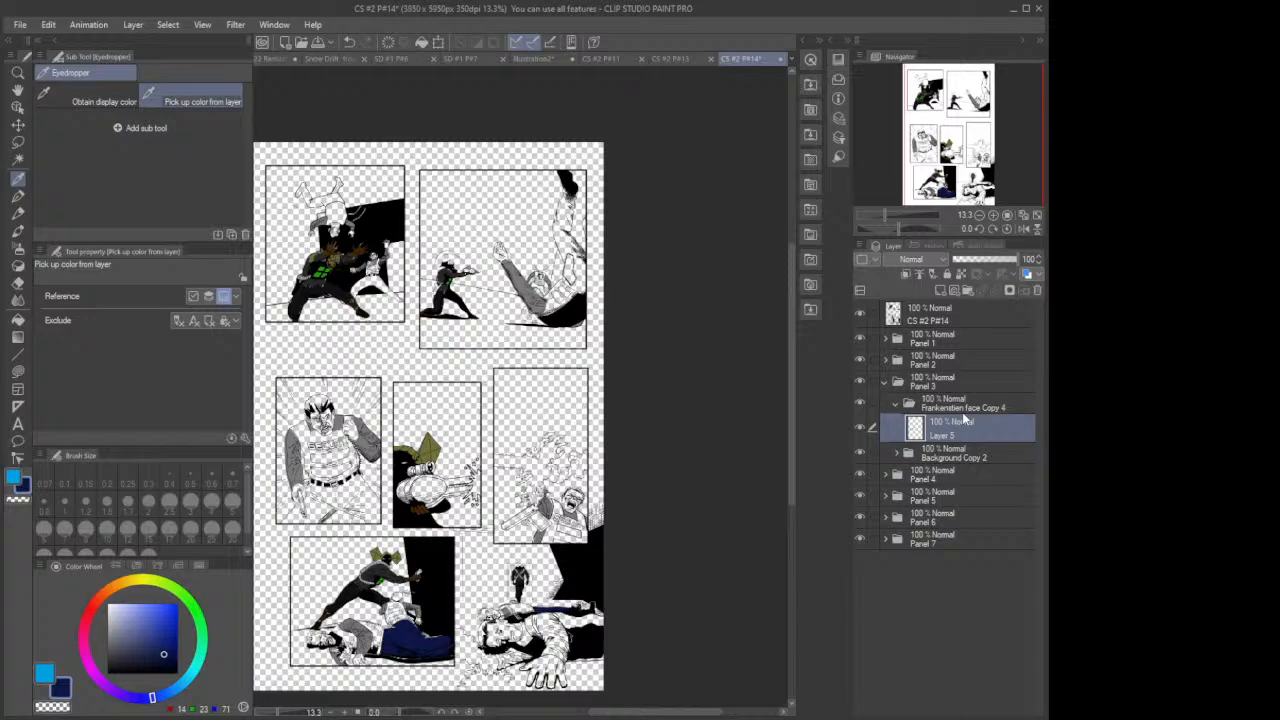
pyautogui.click(940, 291)
# Step: Lasso-fill both legs of the Panel 3 guard's trousers with dark blue, extending the fill to the panel's right border
pyautogui.scroll(5, 315, 481)
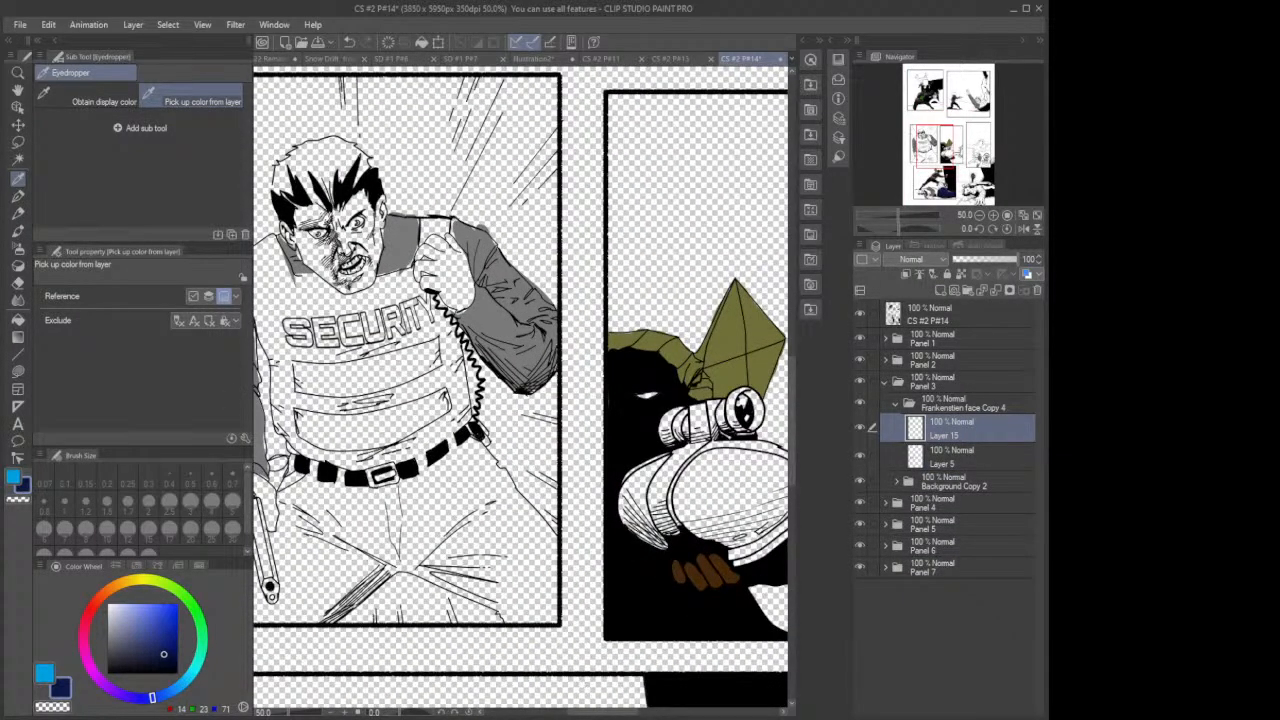
pyautogui.moveTo(621, 713); pyautogui.dragTo(590, 713)
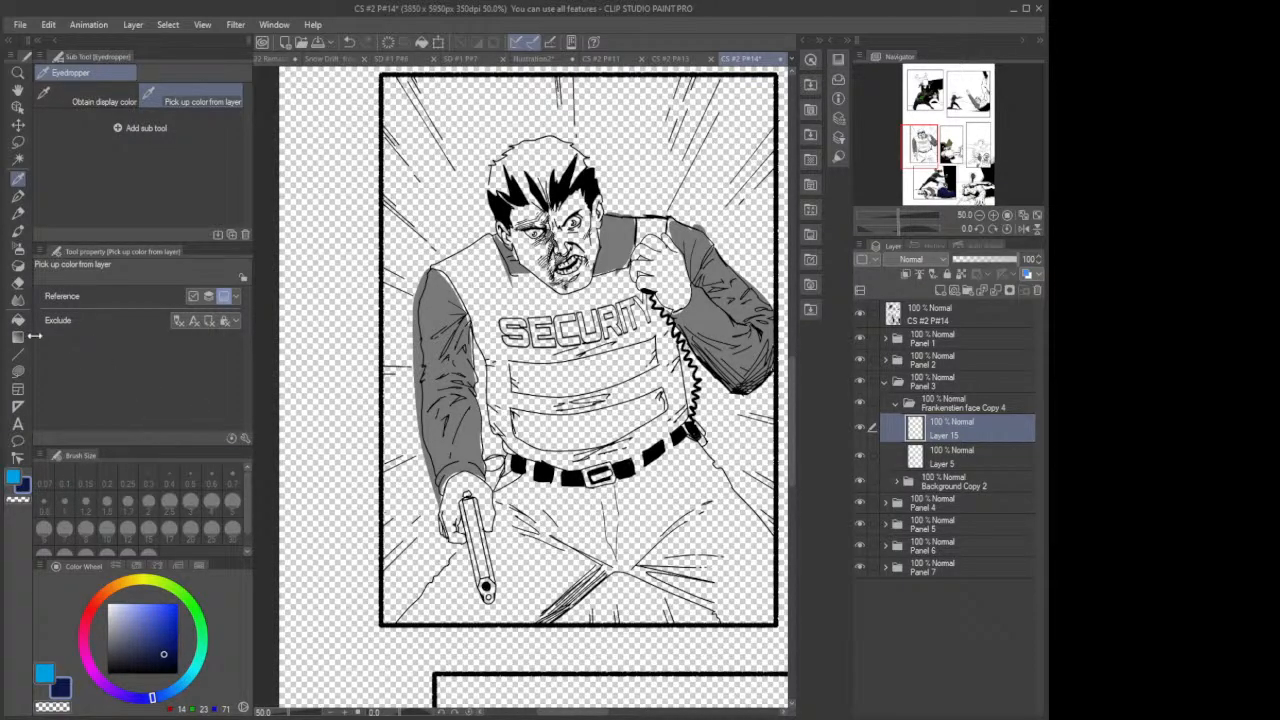
pyautogui.click(18, 372)
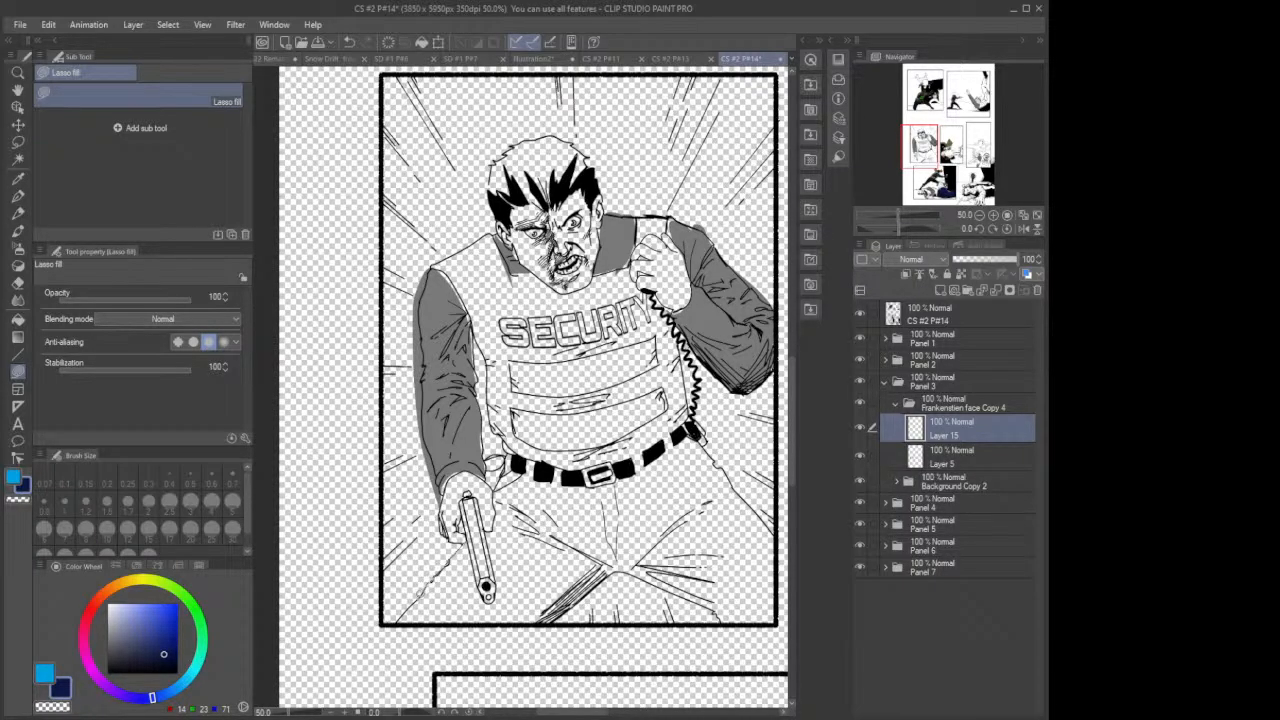
pyautogui.moveTo(438, 618)
pyautogui.mouseDown()
pyautogui.moveTo(557, 630)
pyautogui.moveTo(613, 568)
pyautogui.moveTo(608, 498)
pyautogui.moveTo(536, 454)
pyautogui.moveTo(506, 456)
pyautogui.moveTo(496, 508)
pyautogui.moveTo(470, 538)
pyautogui.mouseUp()
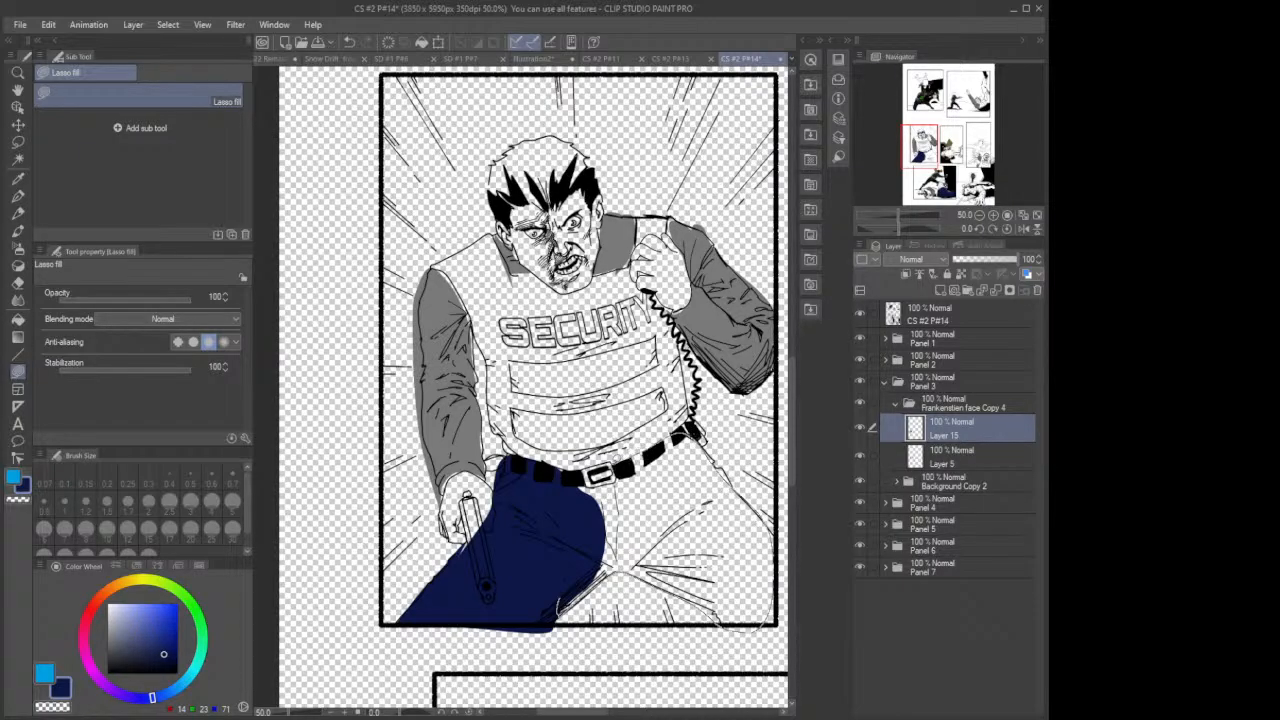
pyautogui.moveTo(573, 481)
pyautogui.mouseDown()
pyautogui.moveTo(540, 589)
pyautogui.moveTo(546, 560)
pyautogui.mouseUp()
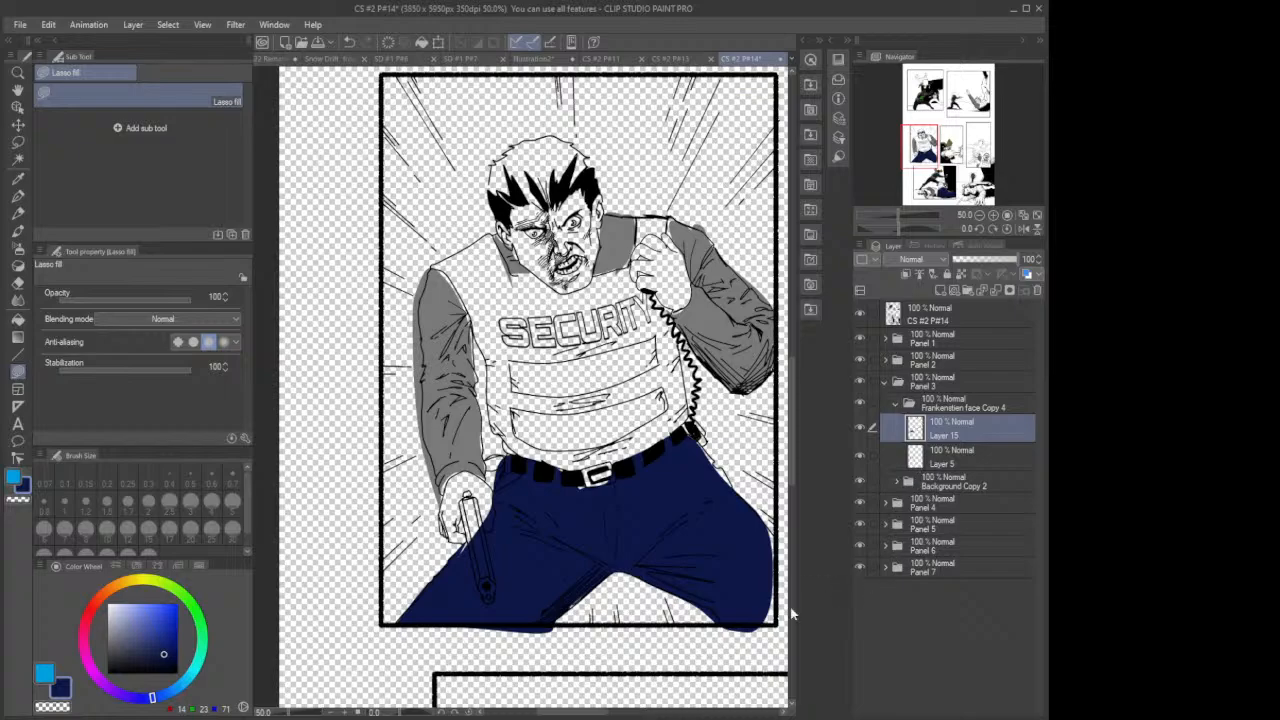
pyautogui.moveTo(790, 612)
pyautogui.mouseDown()
pyautogui.moveTo(758, 620)
pyautogui.moveTo(777, 624)
pyautogui.moveTo(762, 566)
pyautogui.mouseUp()
# Step: Examine the colouring on the other comic pages CS #2 P#11, P#13, P#3 and P#8
pyautogui.click(605, 59)
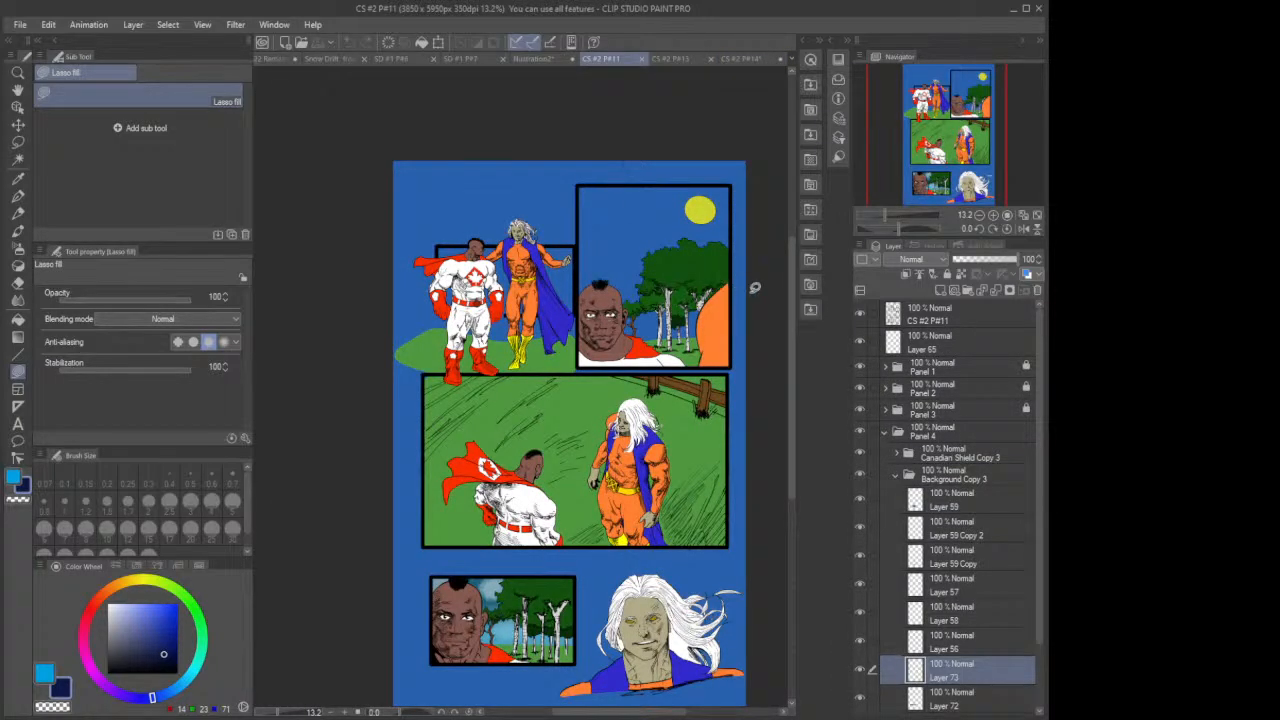
pyautogui.moveTo(789, 308); pyautogui.dragTo(793, 331)
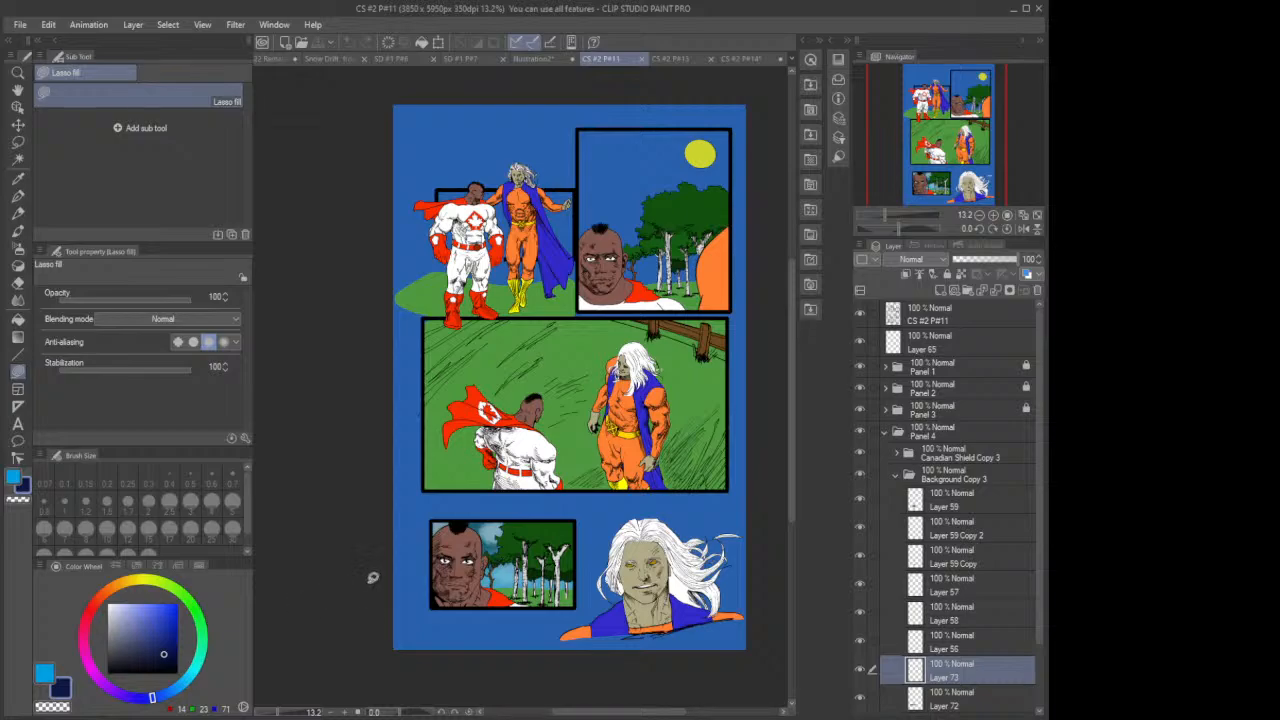
pyautogui.scroll(5, 494, 588)
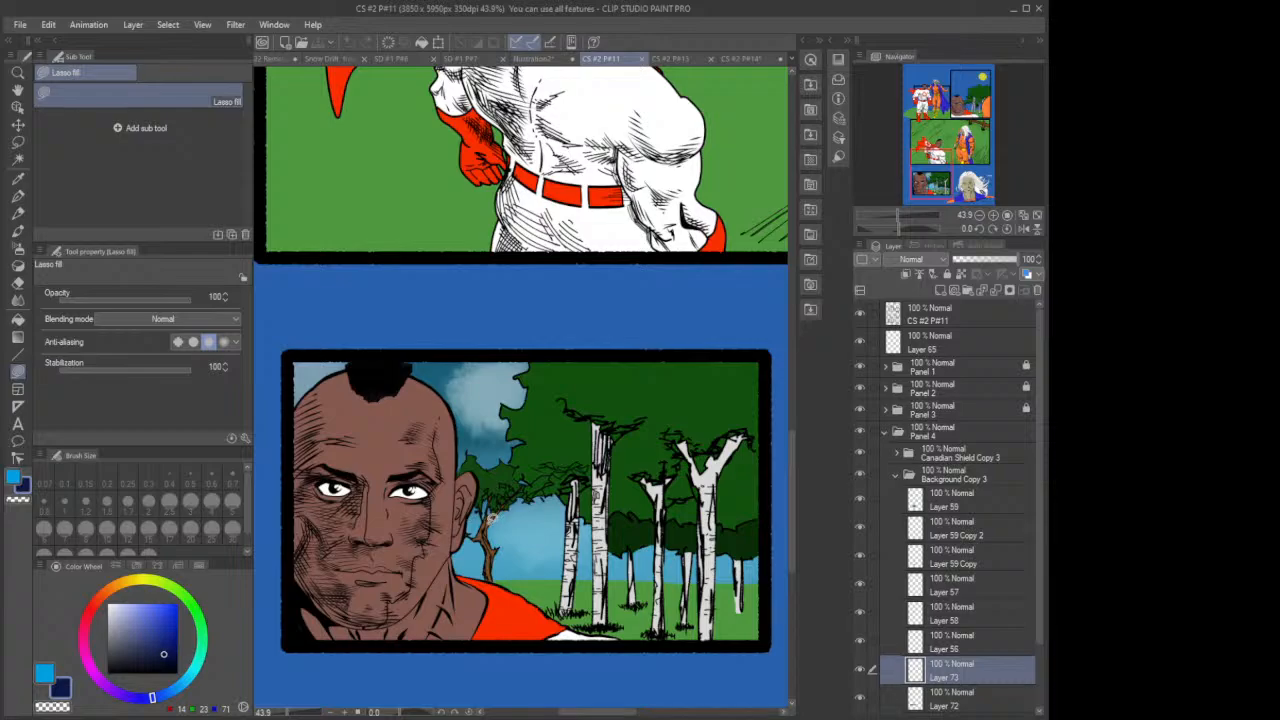
pyautogui.scroll(-4, 527, 557)
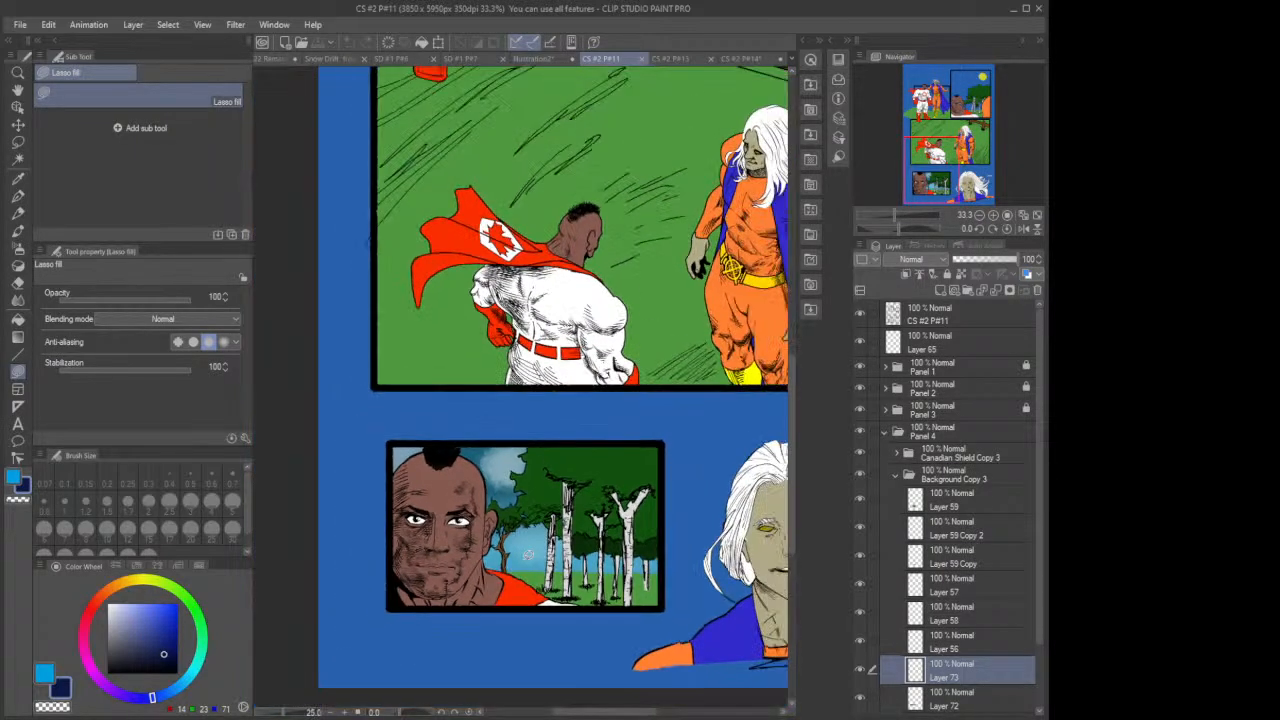
pyautogui.scroll(-2, 527, 555)
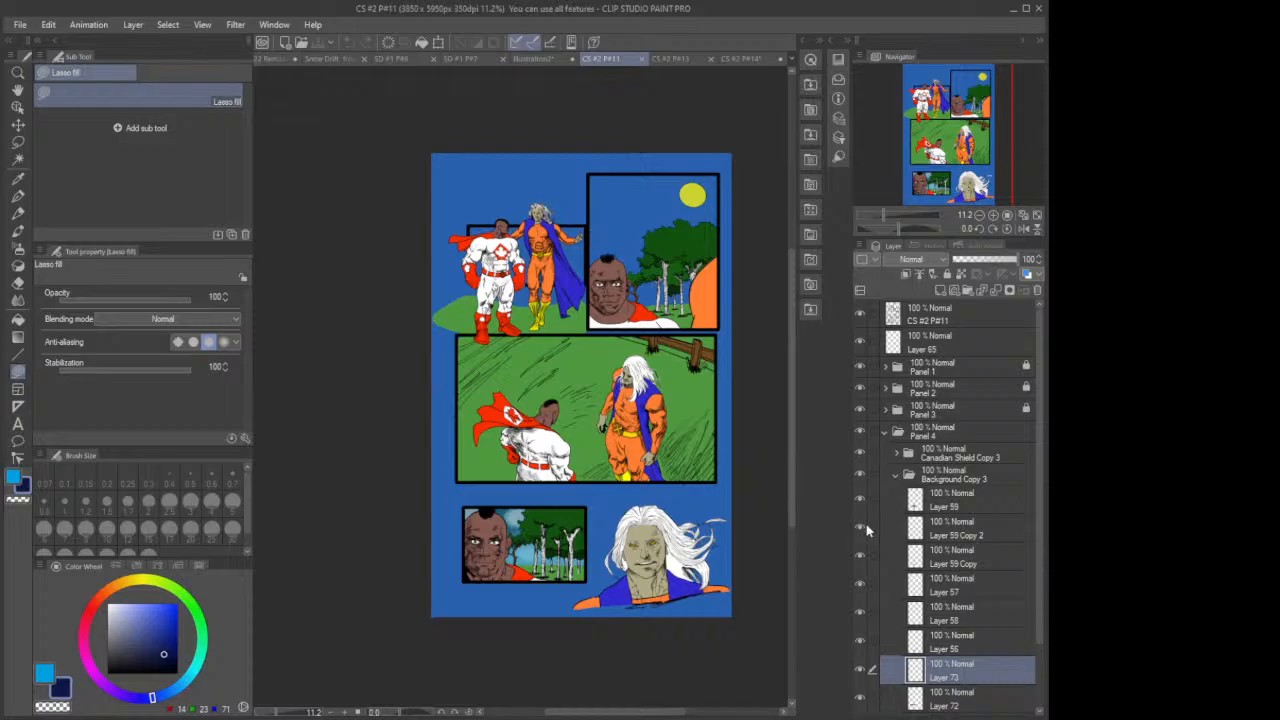
pyautogui.click(680, 59)
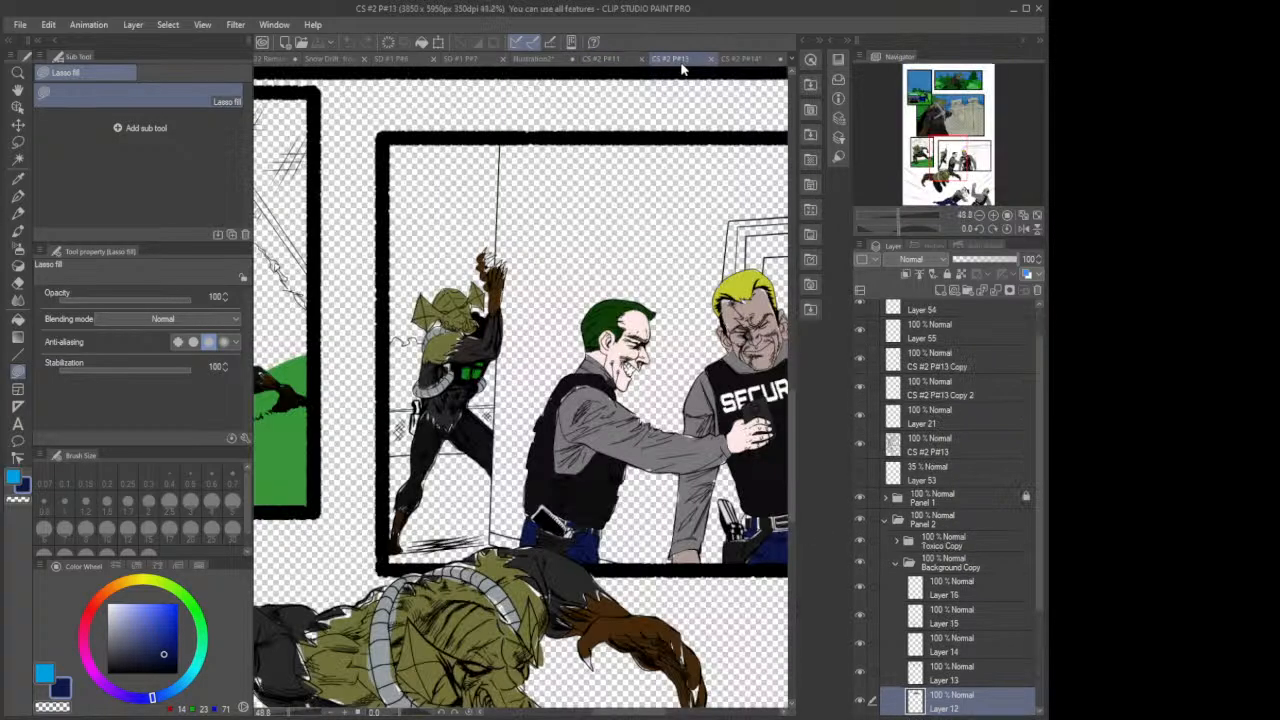
pyautogui.scroll(-4, 783, 377)
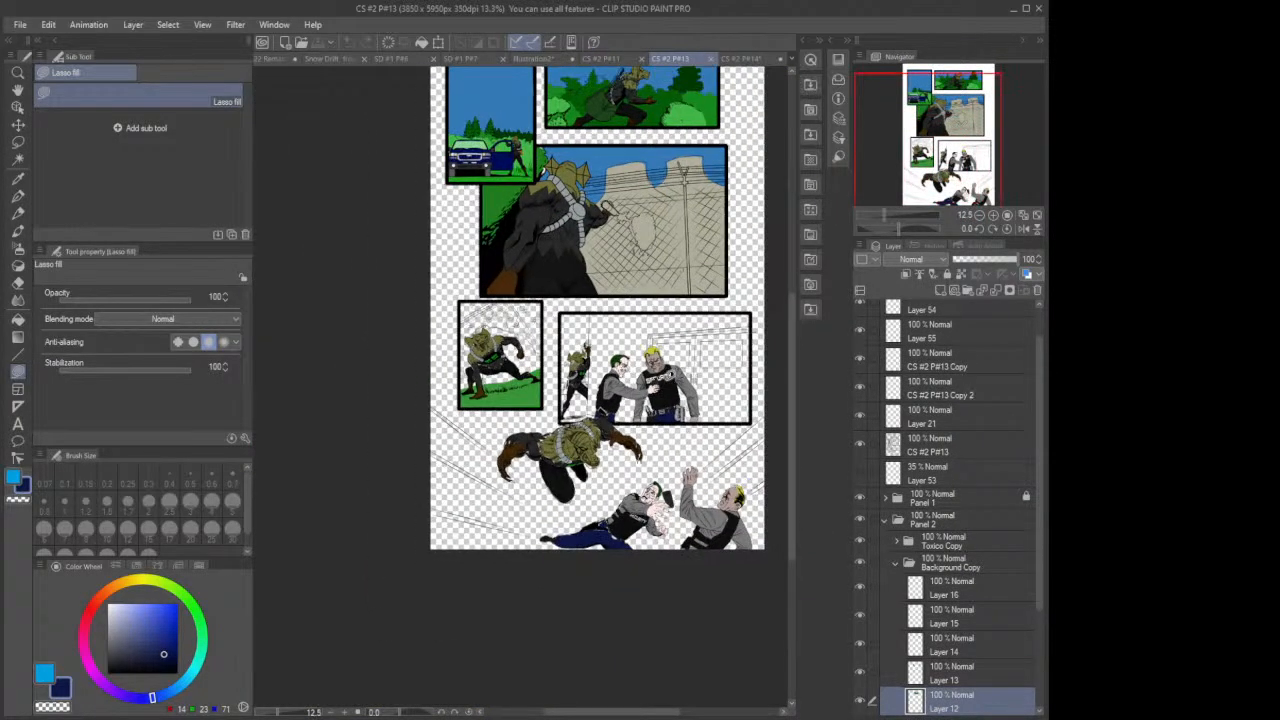
pyautogui.moveTo(791, 388); pyautogui.dragTo(808, 365)
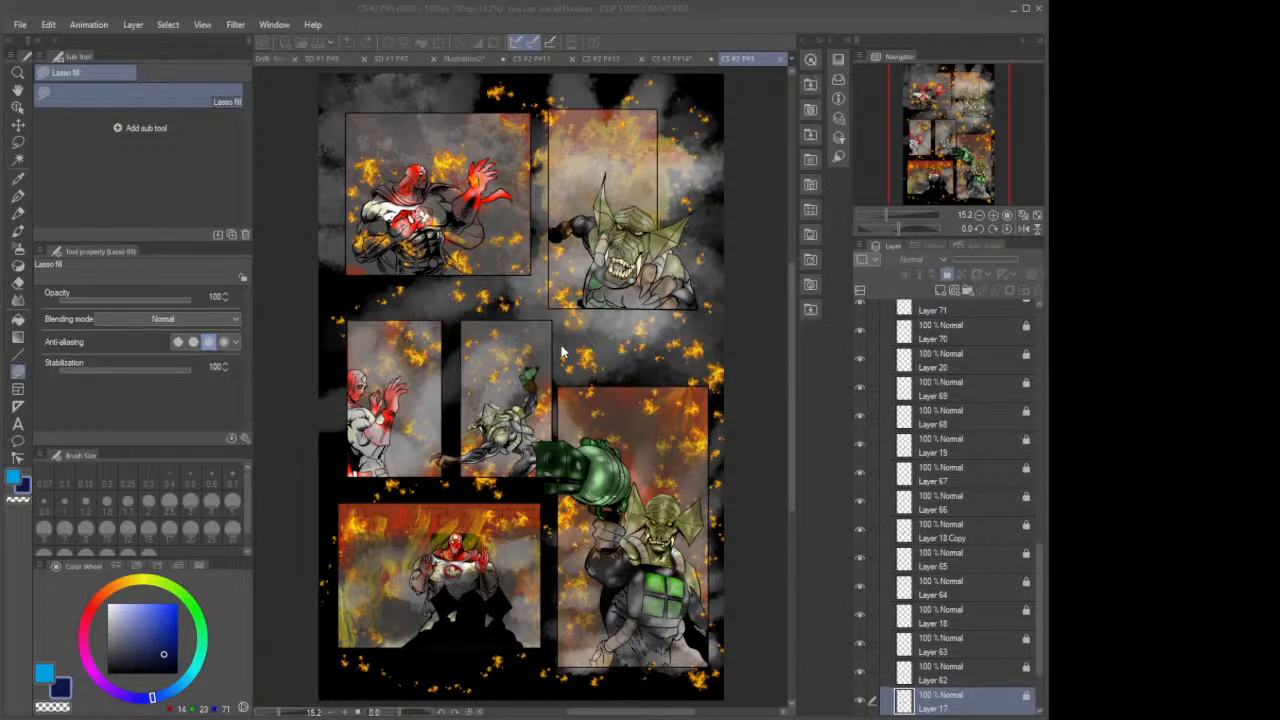
pyautogui.hotkey('ctrl', 'Tab')
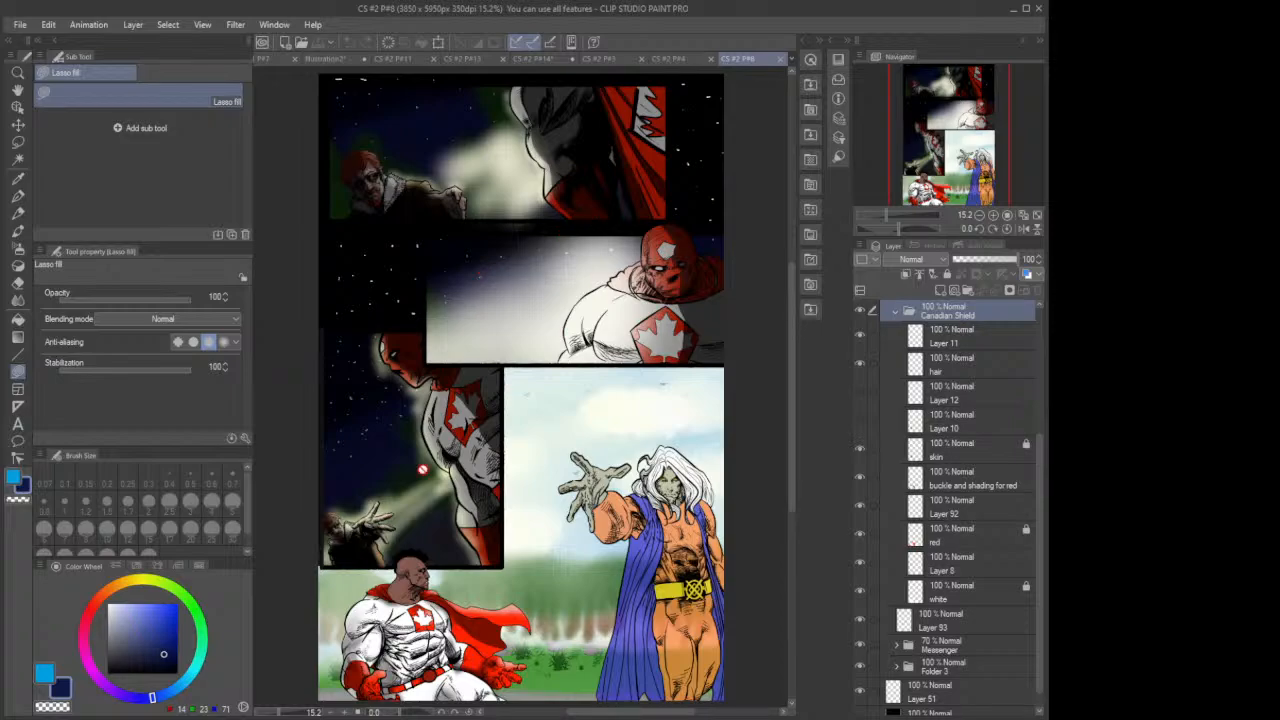
pyautogui.scroll(-1, 623, 467)
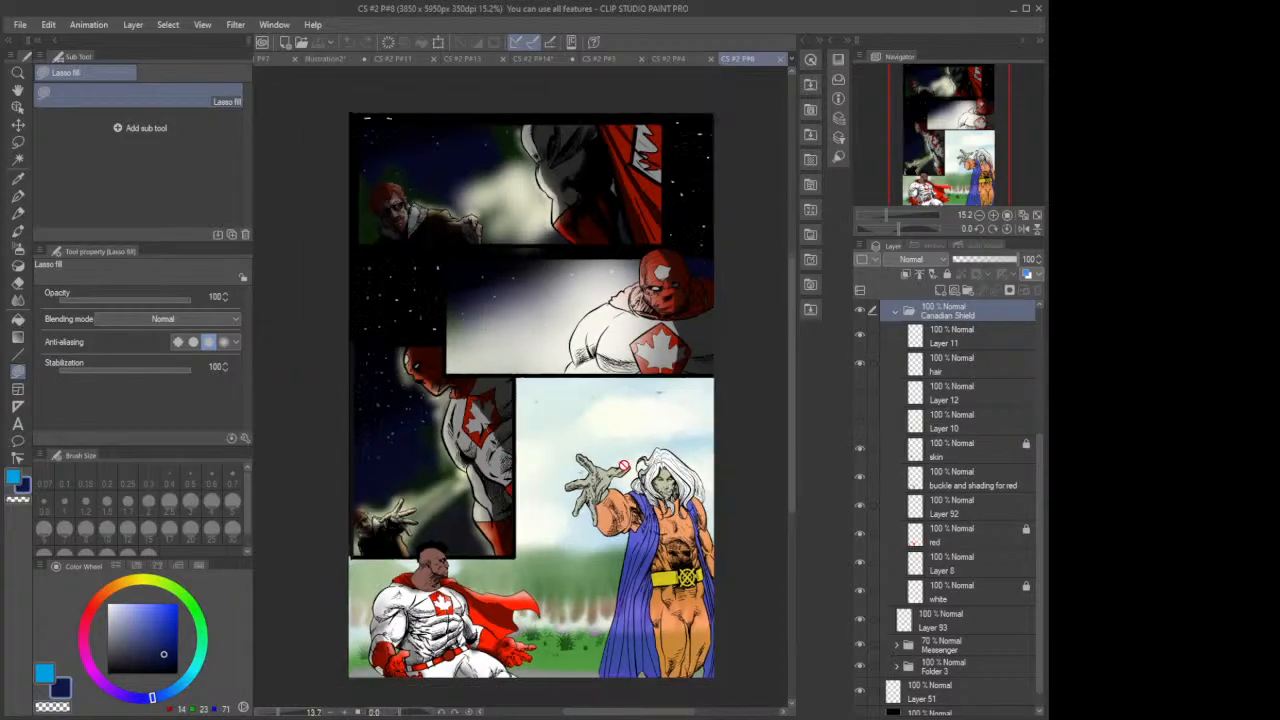
pyautogui.scroll(-3, 623, 467)
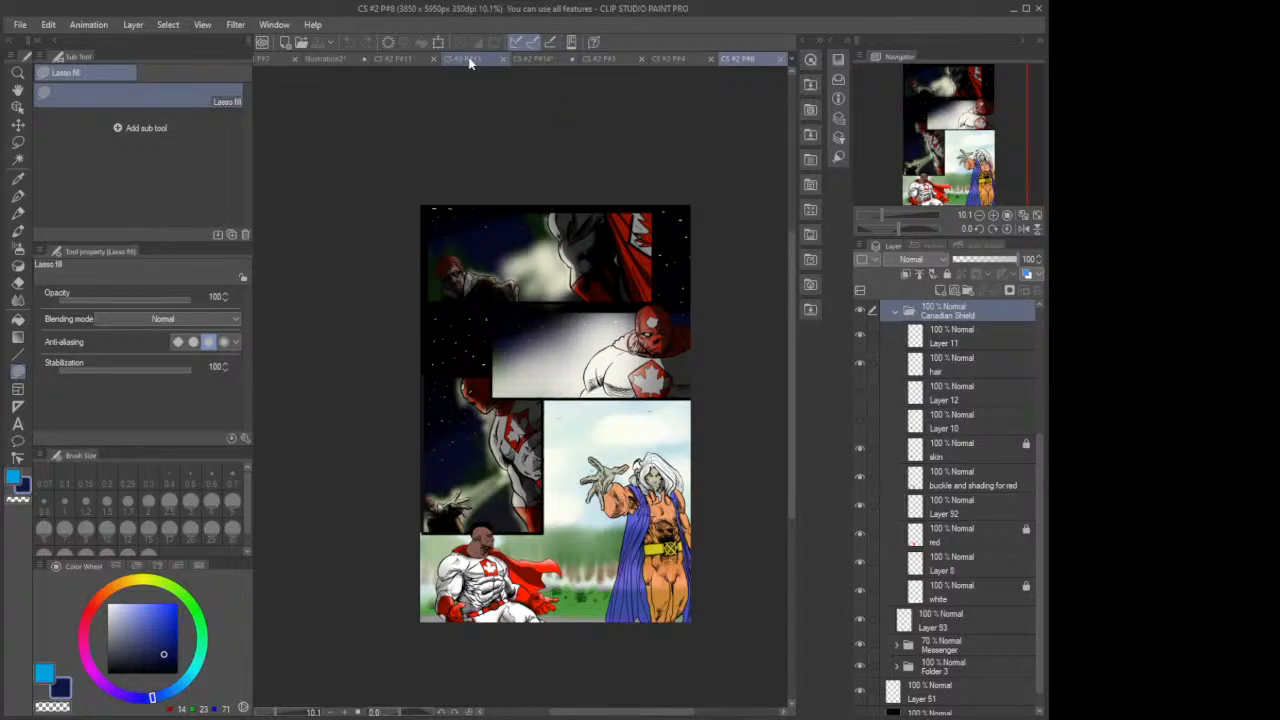
# Step: Return to page CS #2 P#14 and collapse the Panel 3 folder
pyautogui.click(540, 62)
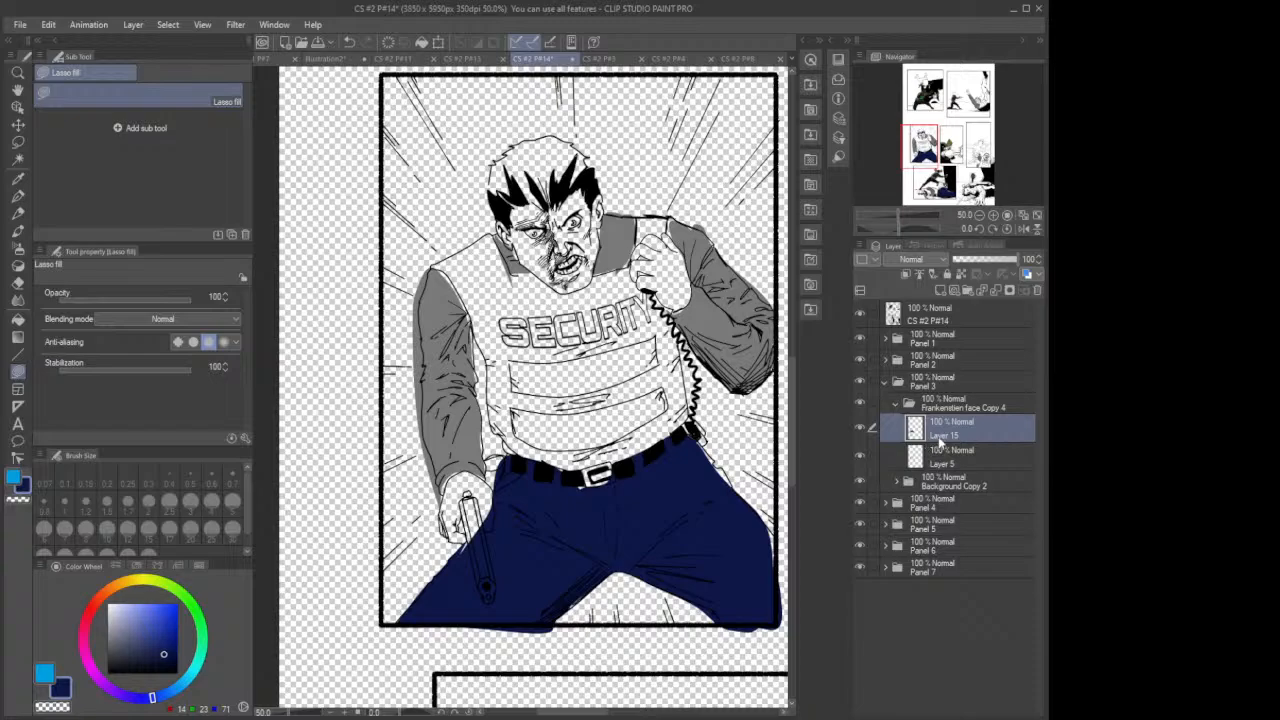
pyautogui.scroll(-1, 733, 408)
pyautogui.scroll(-5, 733, 408)
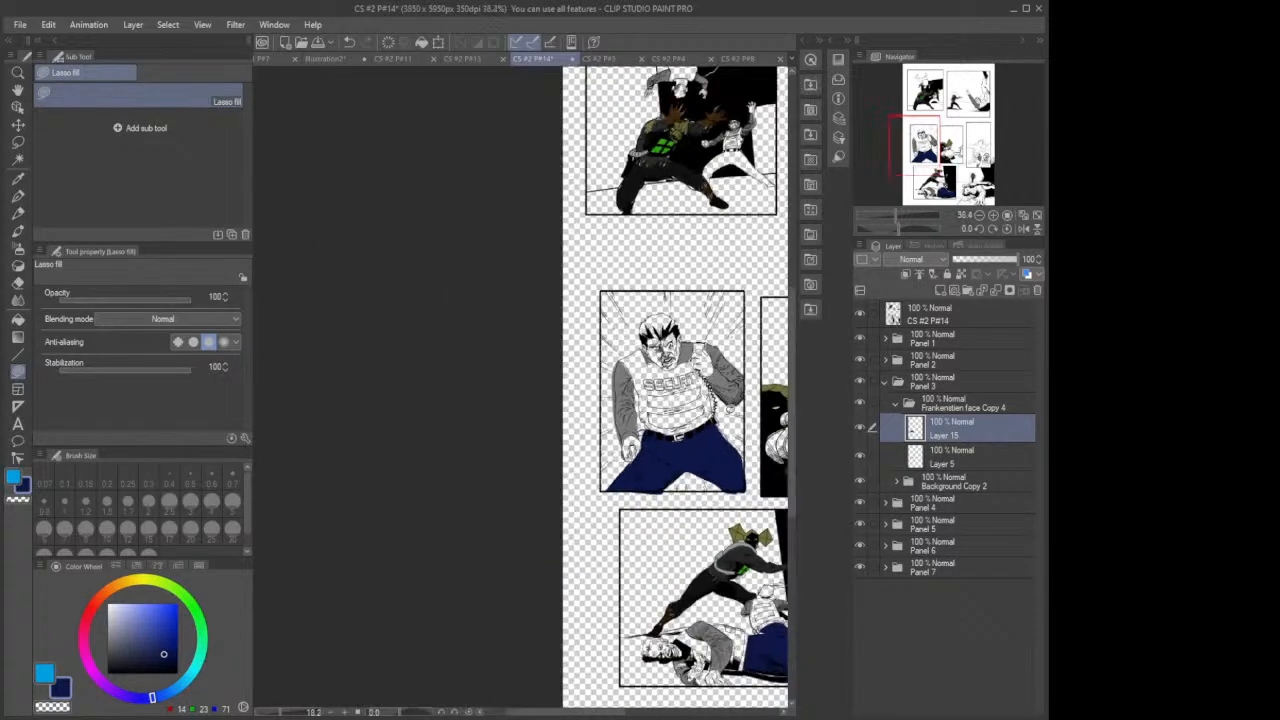
pyautogui.moveTo(619, 711); pyautogui.dragTo(677, 711)
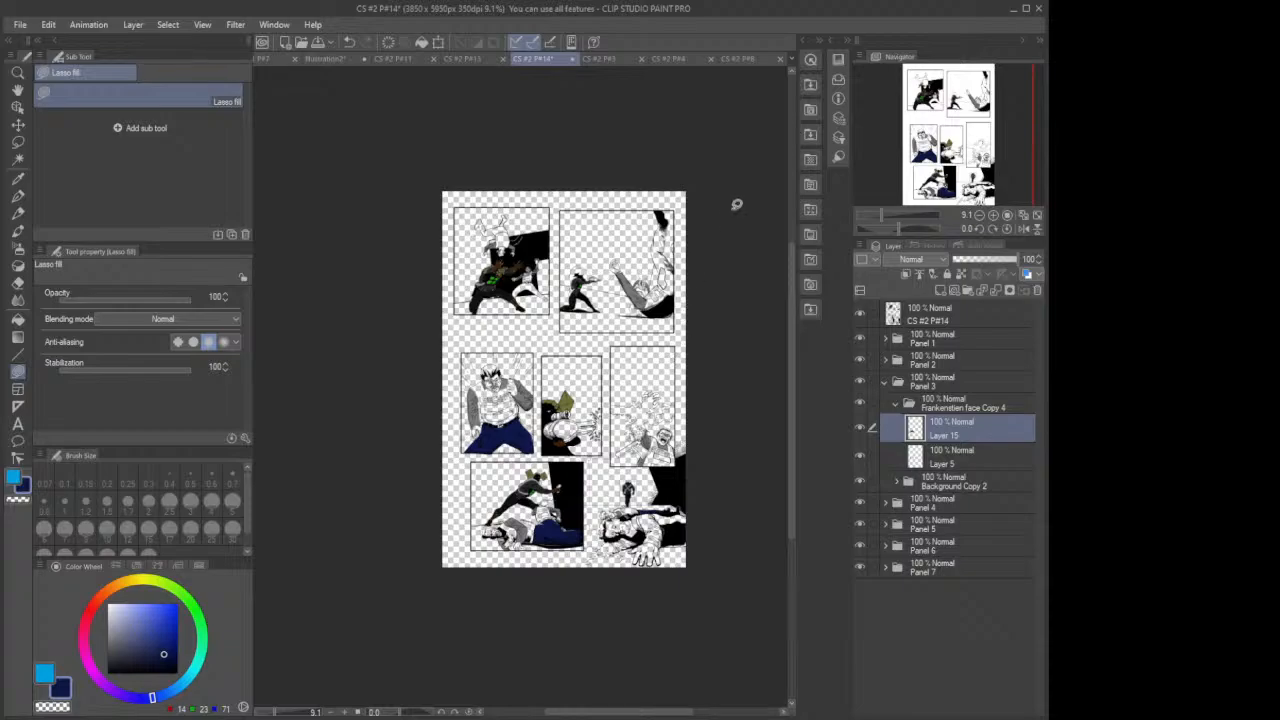
pyautogui.click(884, 381)
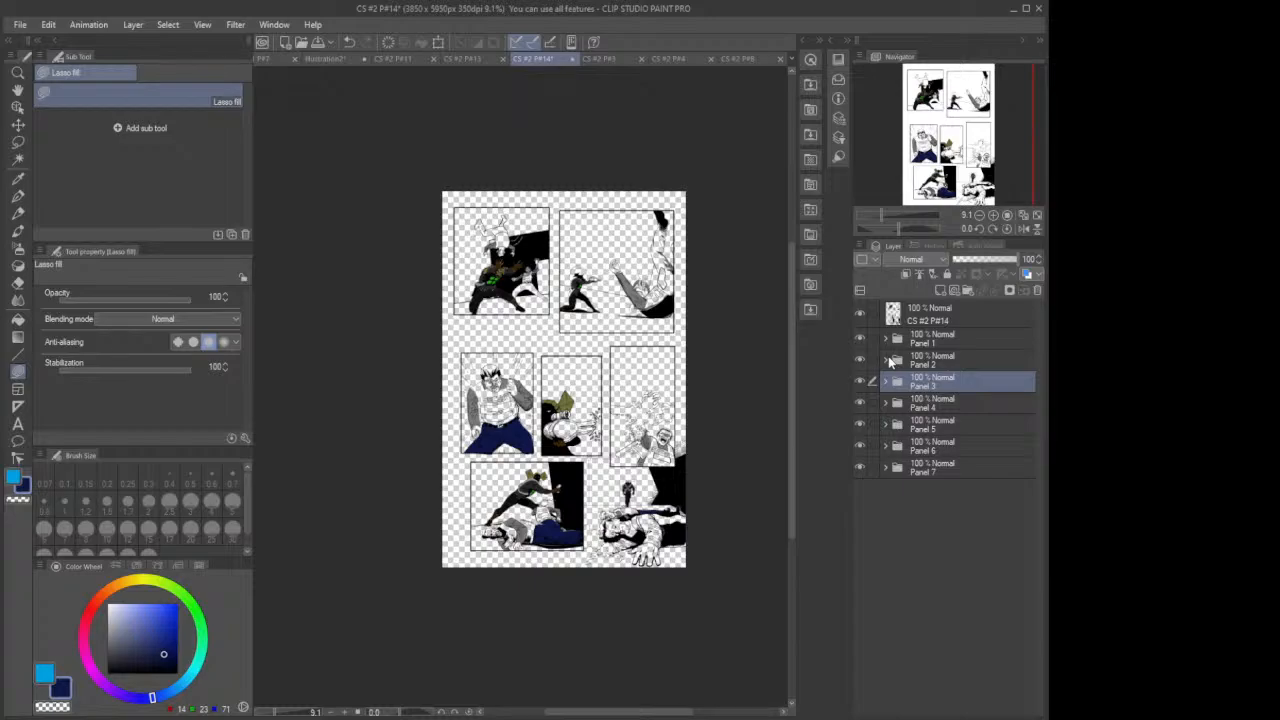
# Step: Add a layer above Layer 4 in Panel 2's Frankenstien face Copy 5 folder and lasso-fill the small background guard's trousers with dark blue
pyautogui.click(886, 360)
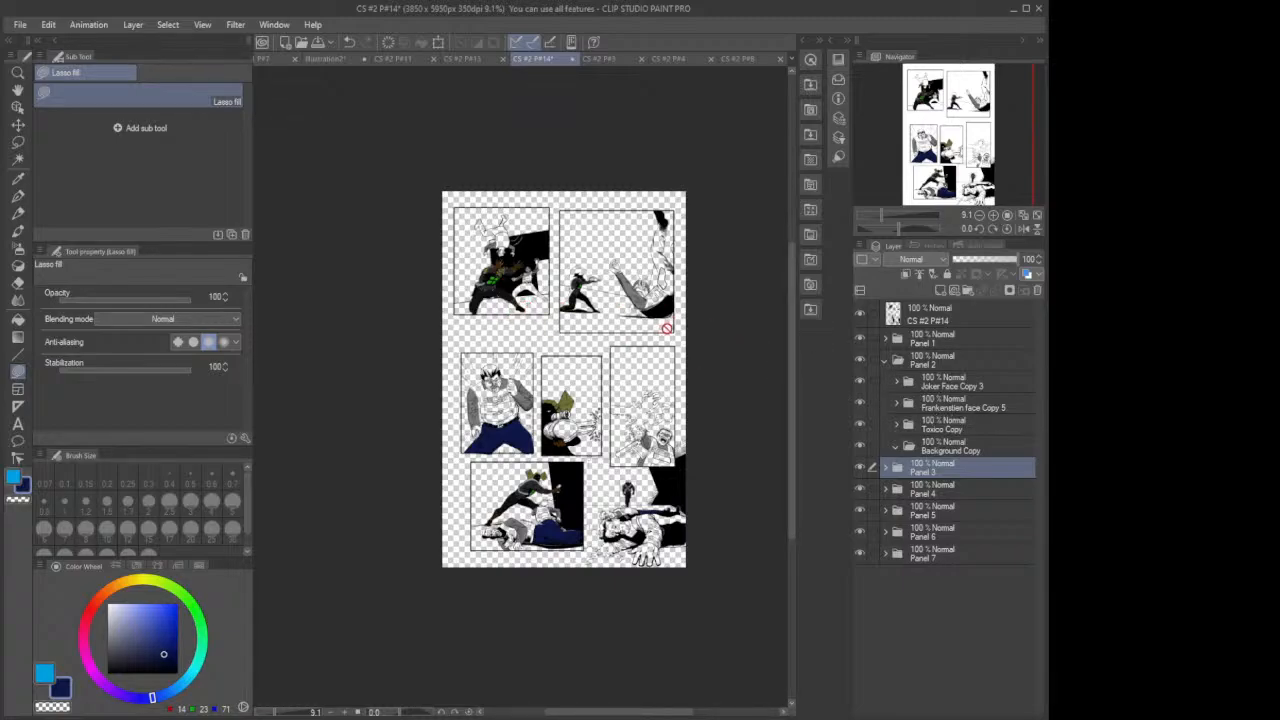
pyautogui.scroll(5, 618, 275)
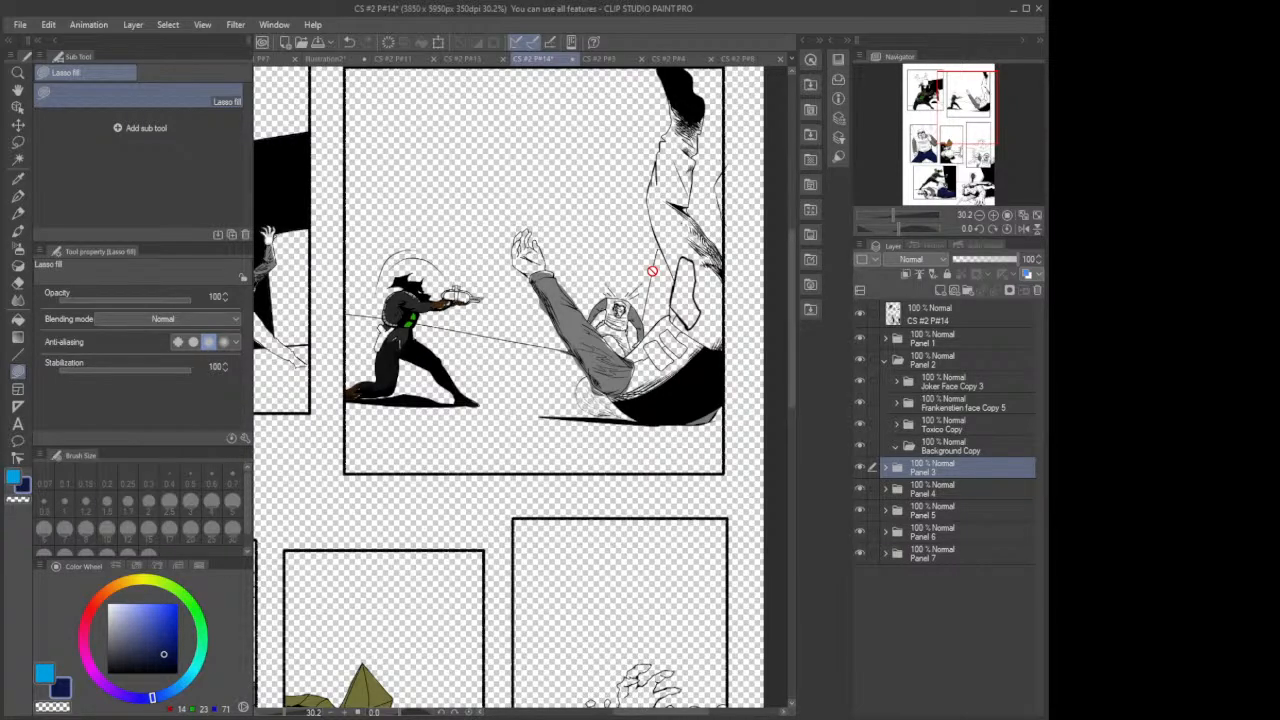
pyautogui.scroll(-4, 651, 271)
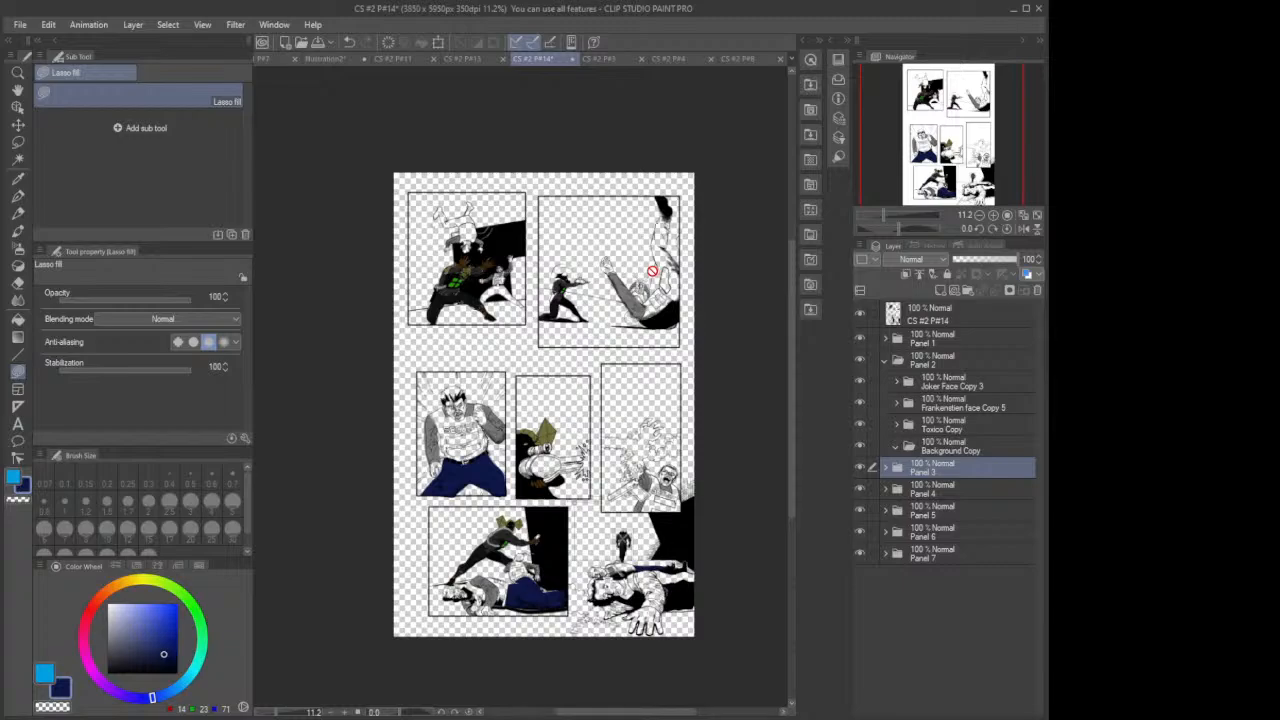
pyautogui.scroll(3, 651, 271)
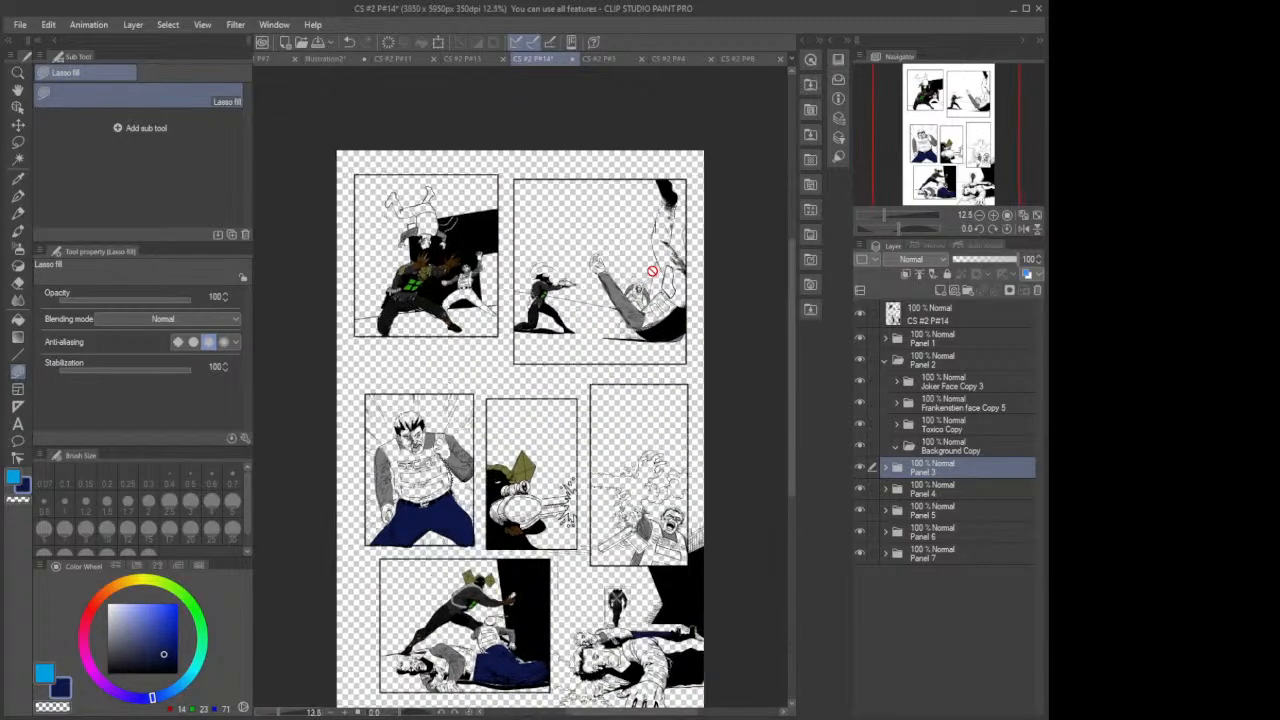
pyautogui.scroll(6, 636, 305)
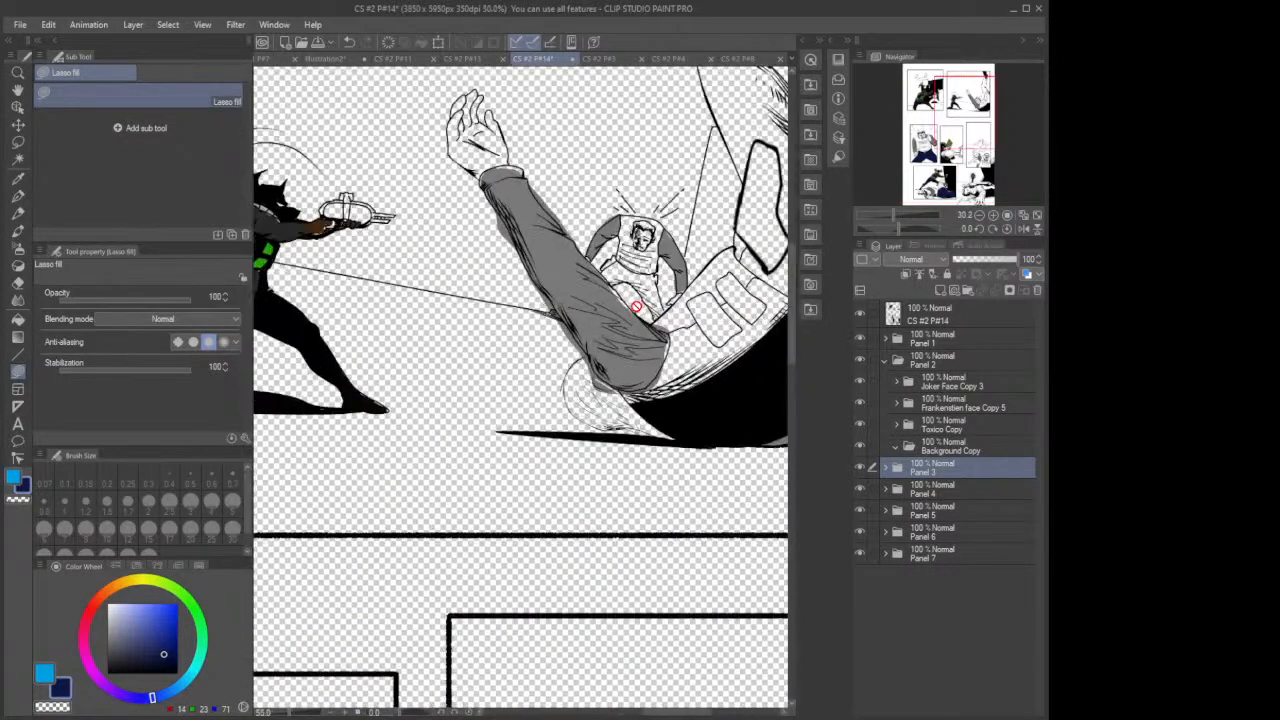
pyautogui.scroll(3, 637, 257)
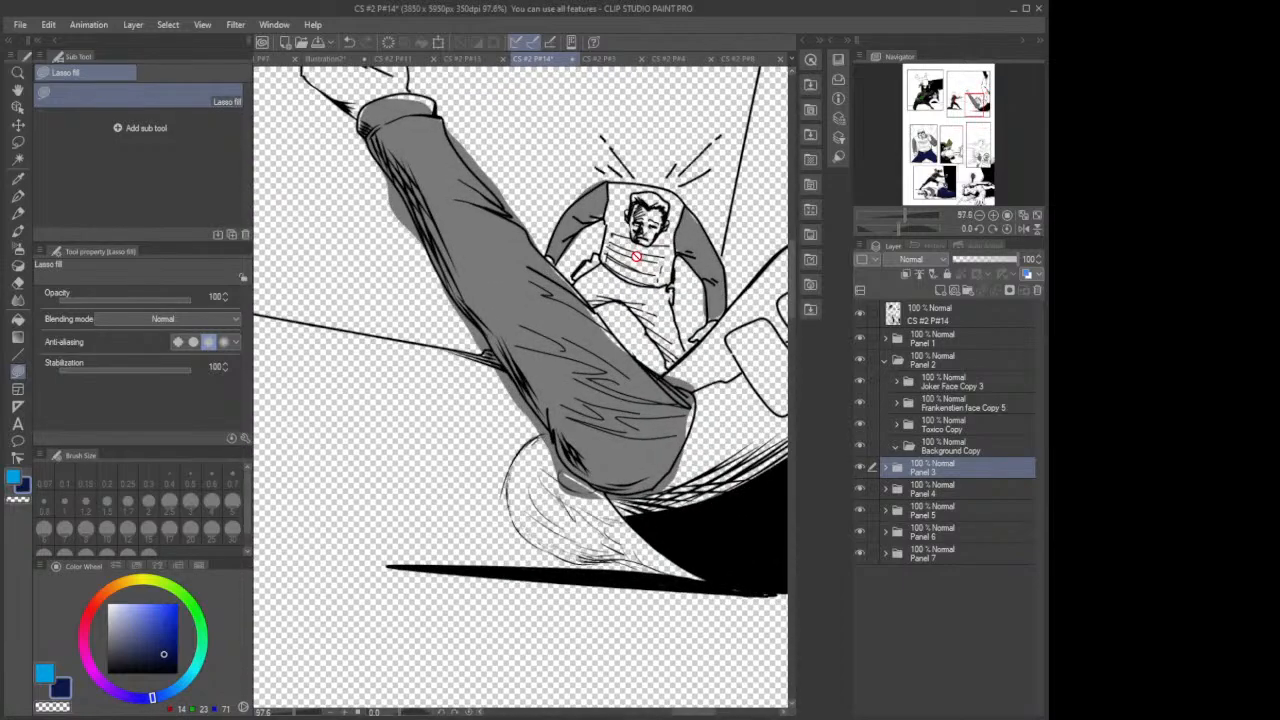
pyautogui.click(938, 401)
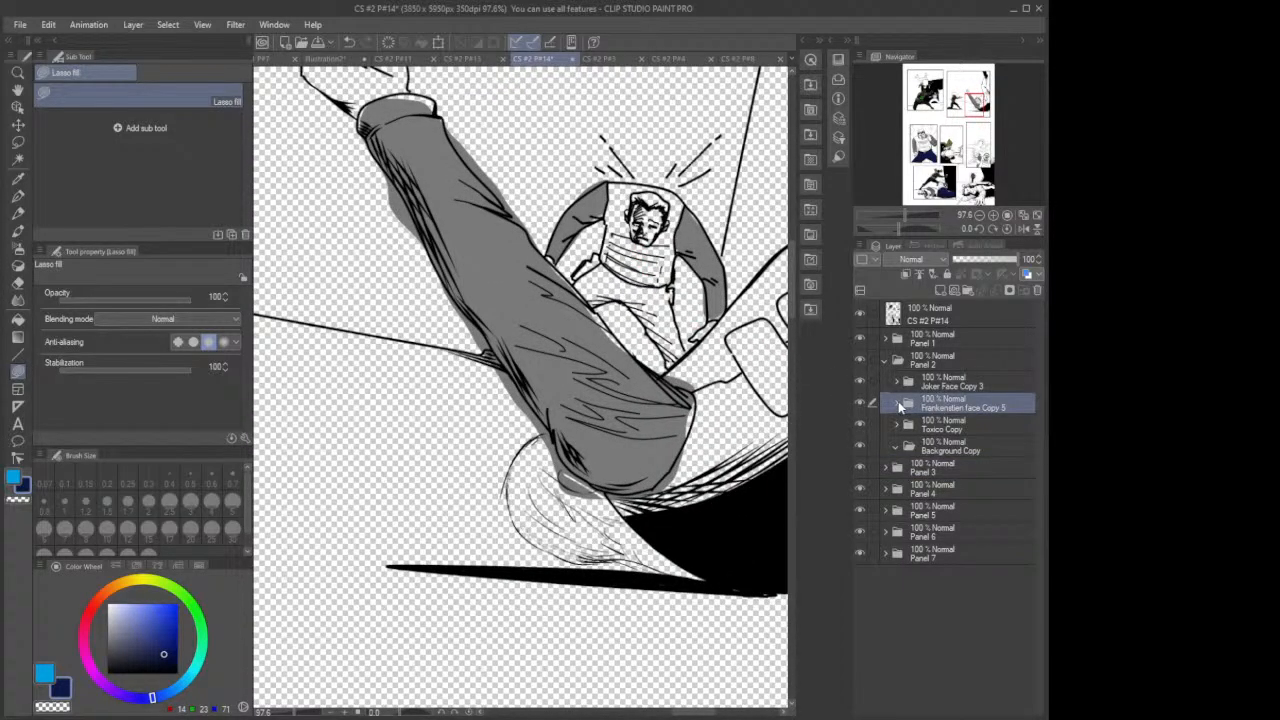
pyautogui.click(898, 403)
pyautogui.click(950, 430)
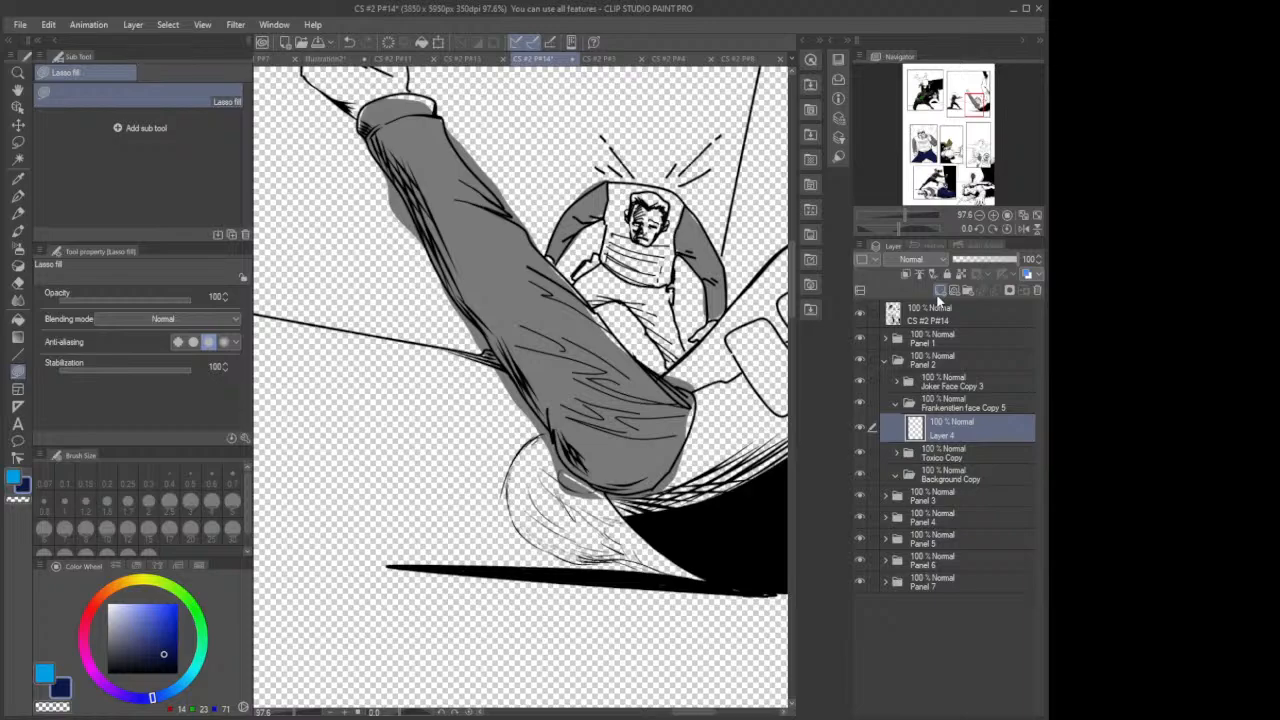
pyautogui.click(938, 291)
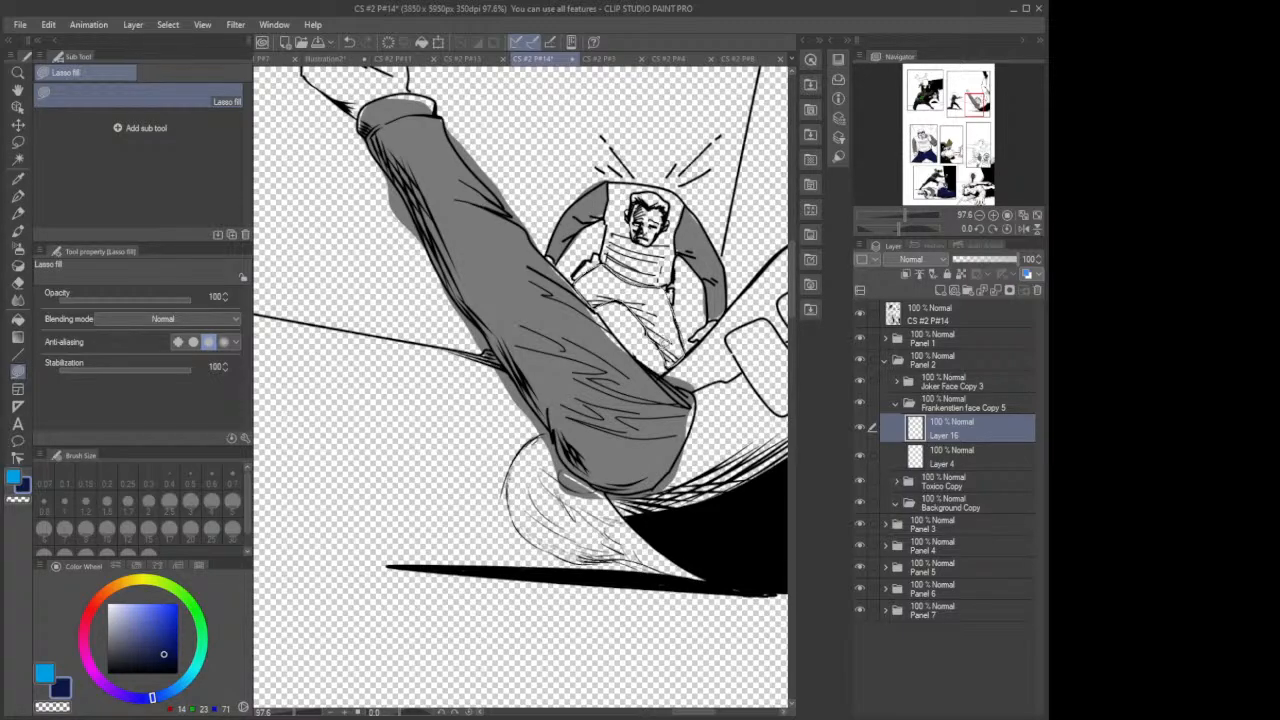
pyautogui.moveTo(666, 350); pyautogui.dragTo(668, 352)
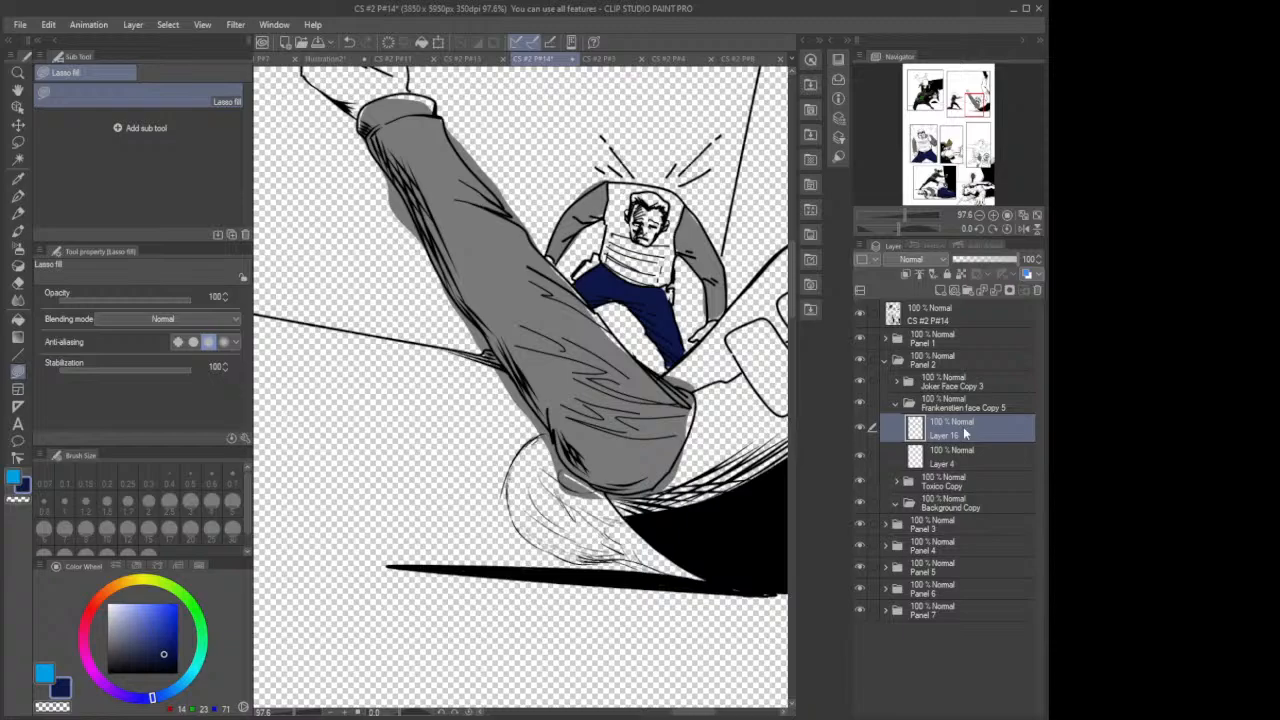
# Step: Collapse the Frankenstien face Copy 5 folder and add a new layer above Layer 3 in Panel 2's Joker Face Copy 3 folder
pyautogui.click(896, 402)
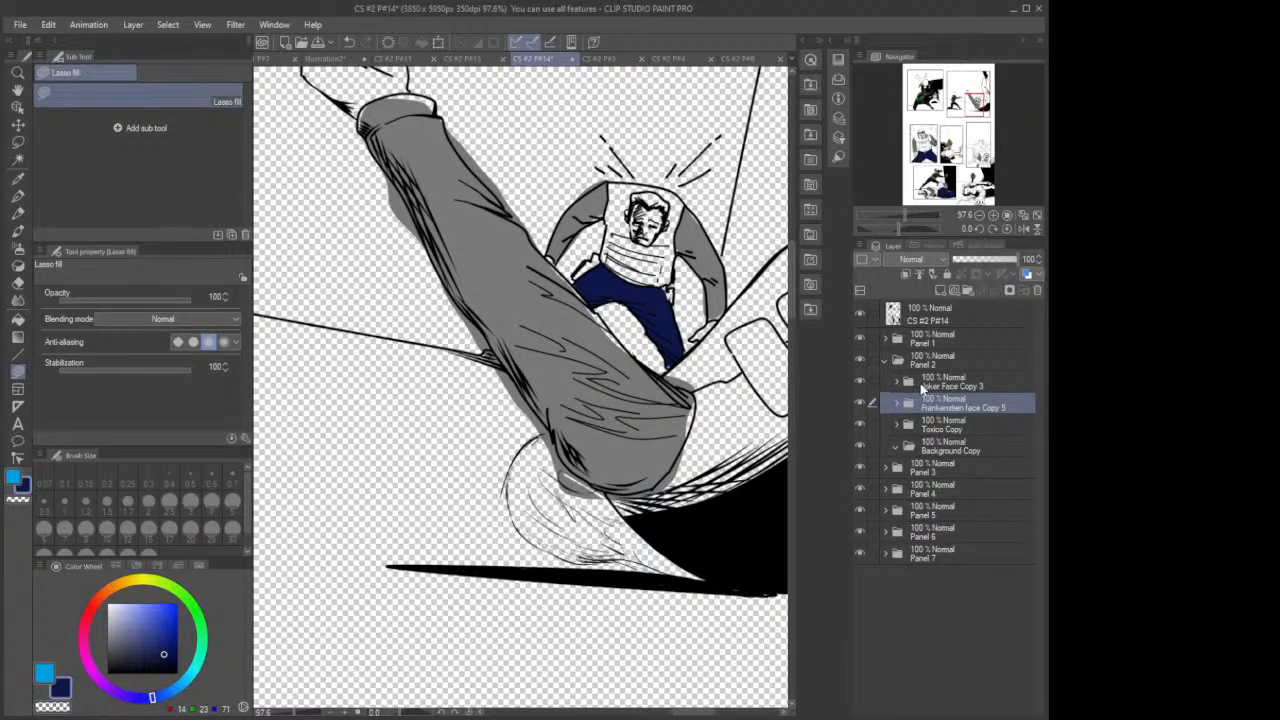
pyautogui.click(920, 383)
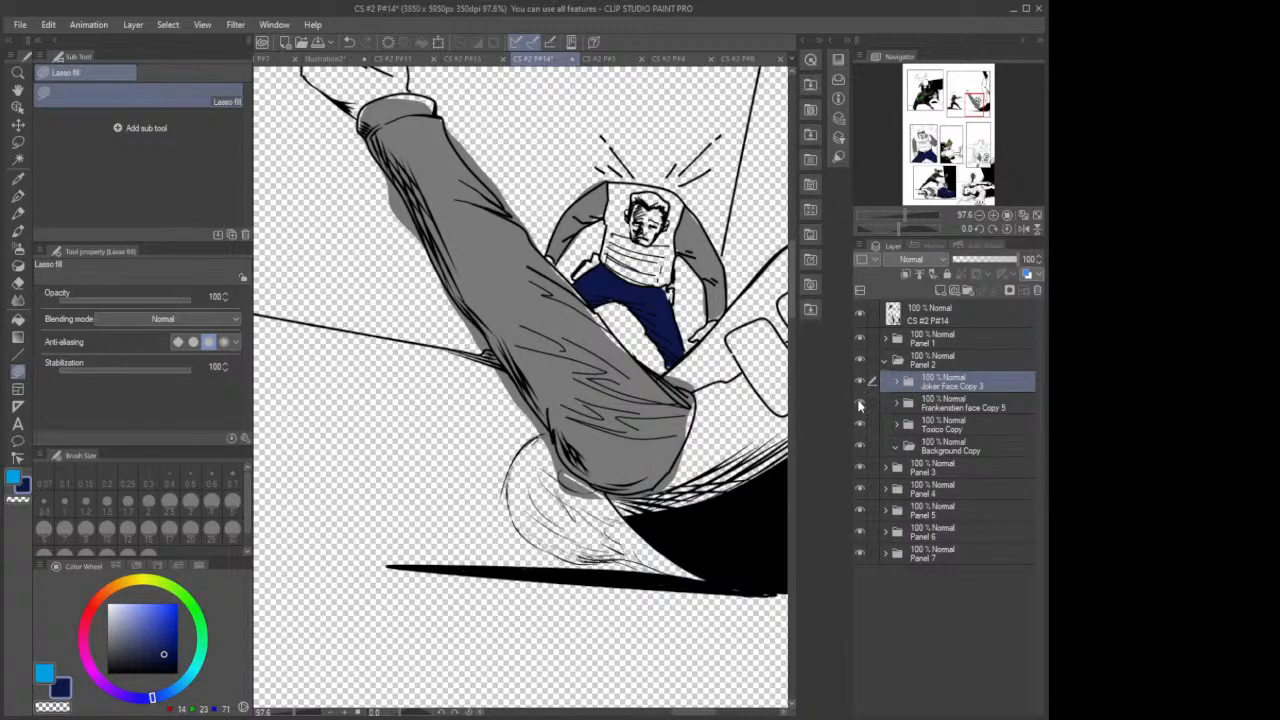
pyautogui.click(898, 382)
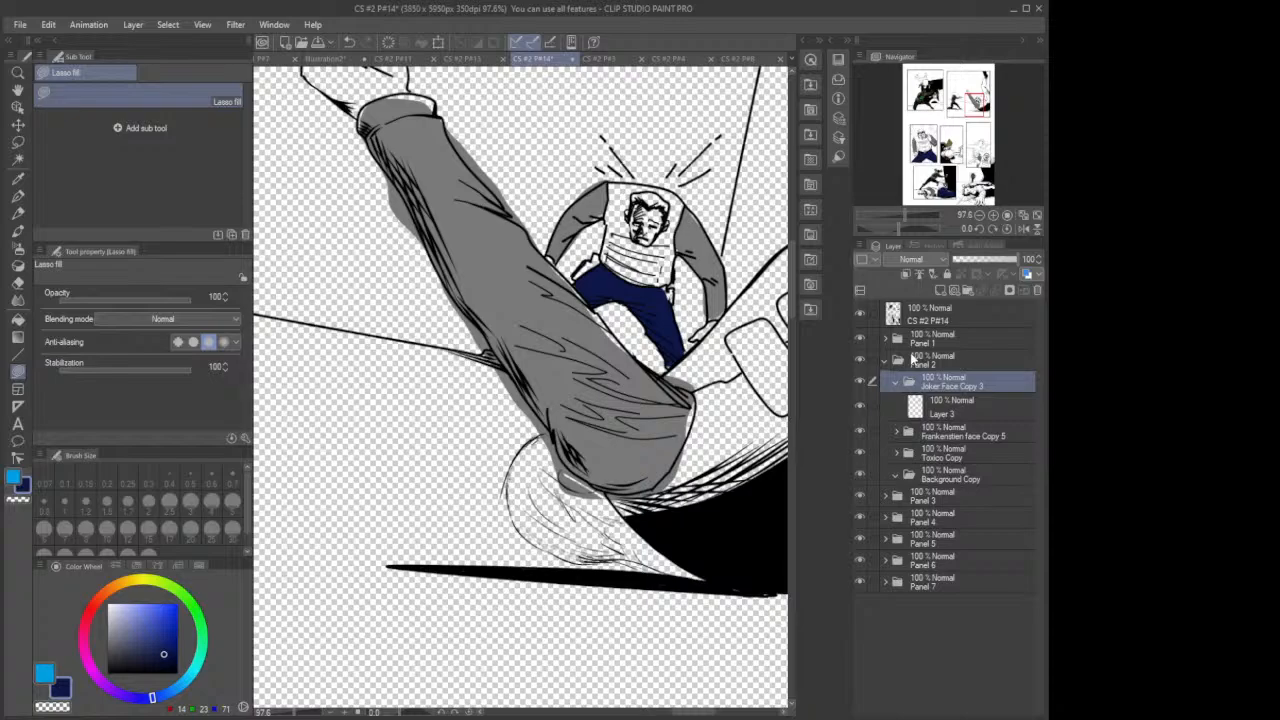
pyautogui.click(941, 290)
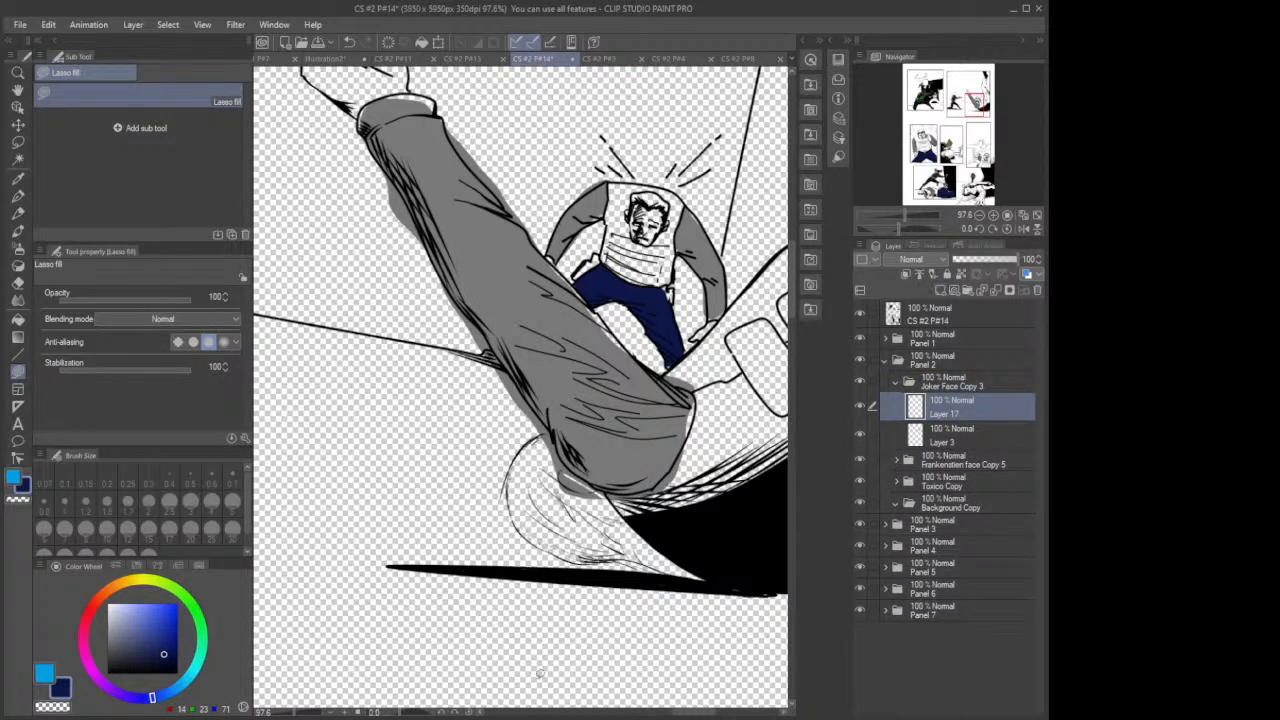
# Step: Lasso-fill the falling guard's waist, hips and thigh around the holster with dark blue, plus the visible part of the other leg at the panel border
pyautogui.moveTo(706, 714); pyautogui.dragTo(736, 714)
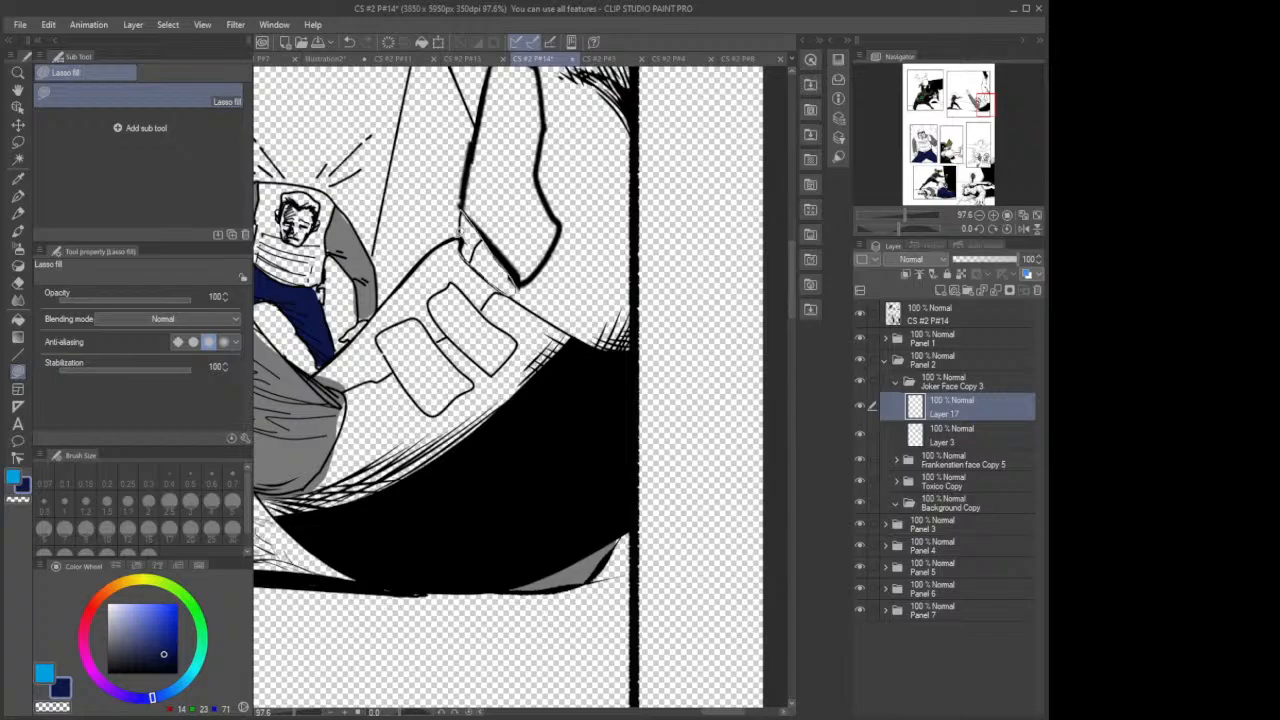
pyautogui.moveTo(462, 207); pyautogui.dragTo(470, 214)
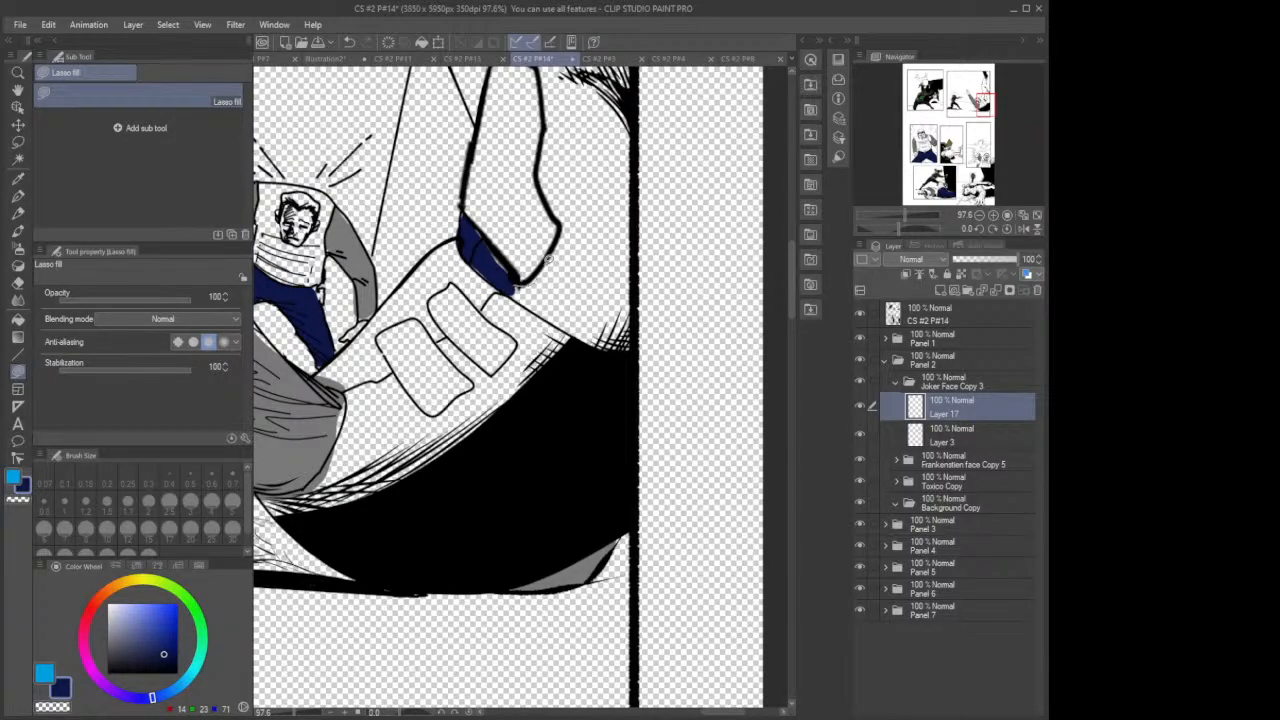
pyautogui.moveTo(558, 234)
pyautogui.mouseDown()
pyautogui.moveTo(541, 187)
pyautogui.moveTo(564, 150)
pyautogui.moveTo(623, 143)
pyautogui.moveTo(658, 238)
pyautogui.moveTo(644, 340)
pyautogui.moveTo(589, 342)
pyautogui.moveTo(500, 272)
pyautogui.mouseUp()
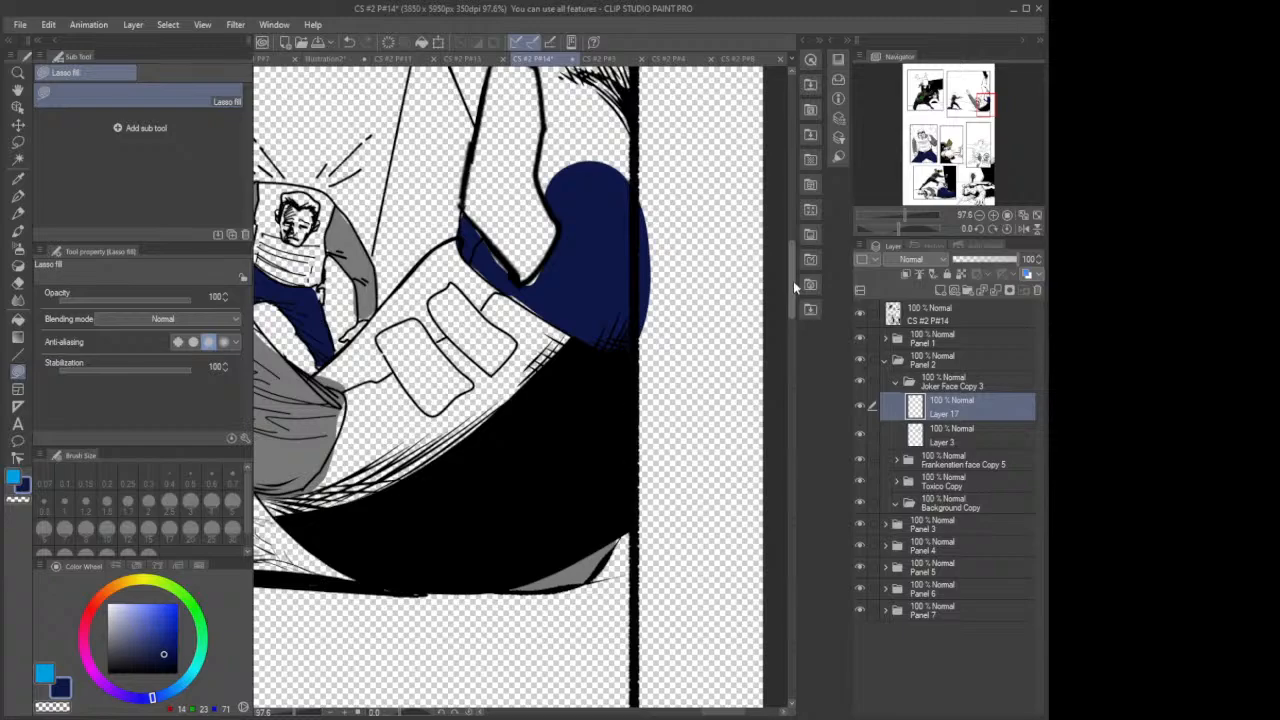
pyautogui.moveTo(793, 281); pyautogui.dragTo(787, 247)
pyautogui.moveTo(555, 490)
pyautogui.mouseDown()
pyautogui.moveTo(536, 341)
pyautogui.moveTo(596, 297)
pyautogui.moveTo(633, 336)
pyautogui.moveTo(640, 478)
pyautogui.moveTo(592, 511)
pyautogui.mouseUp()
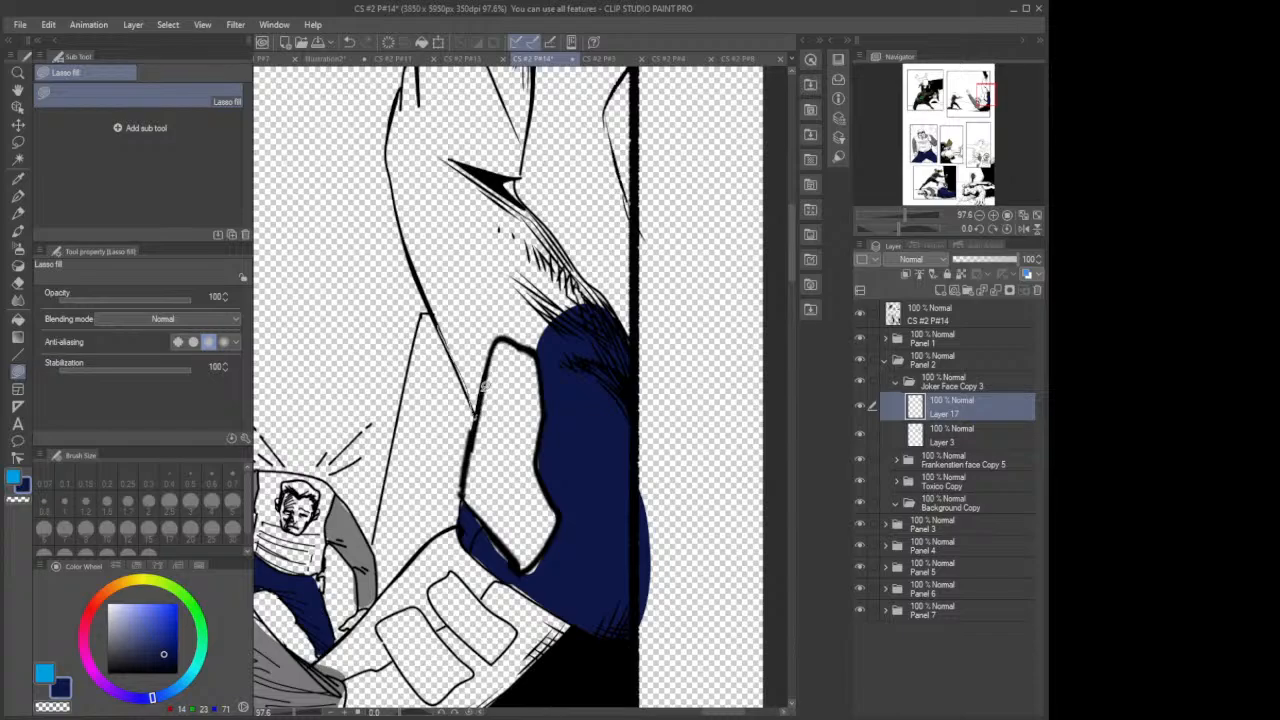
pyautogui.moveTo(503, 335)
pyautogui.mouseDown()
pyautogui.moveTo(560, 354)
pyautogui.moveTo(636, 340)
pyautogui.moveTo(634, 204)
pyautogui.moveTo(592, 168)
pyautogui.moveTo(537, 158)
pyautogui.moveTo(465, 185)
pyautogui.moveTo(437, 224)
pyautogui.moveTo(438, 320)
pyautogui.mouseUp()
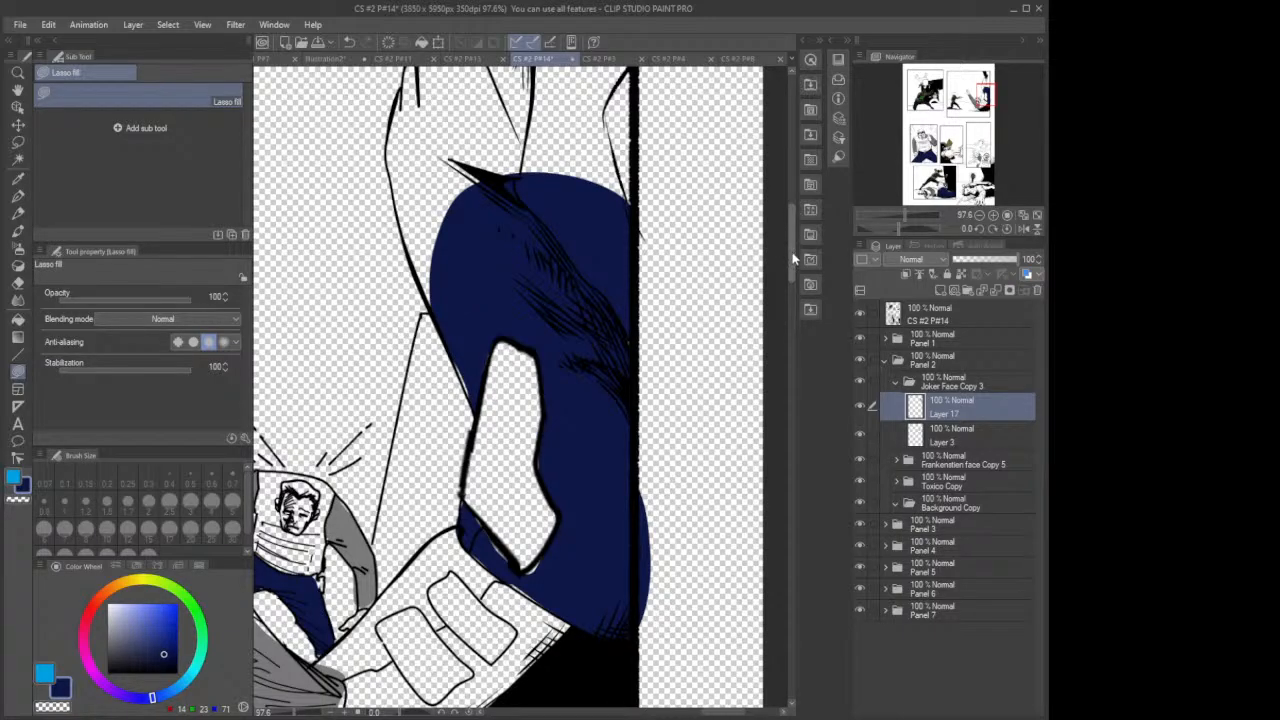
pyautogui.moveTo(793, 258); pyautogui.dragTo(793, 232)
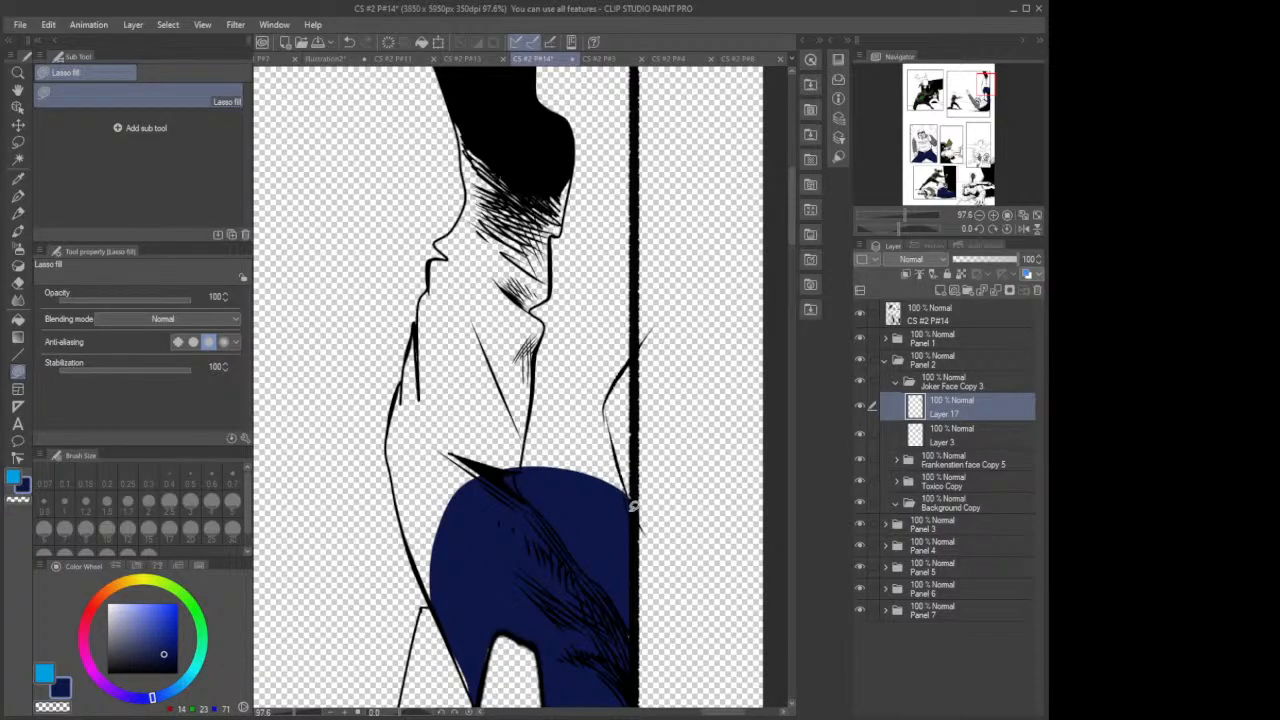
pyautogui.moveTo(633, 506)
pyautogui.mouseDown()
pyautogui.moveTo(608, 397)
pyautogui.moveTo(636, 351)
pyautogui.moveTo(636, 525)
pyautogui.mouseUp()
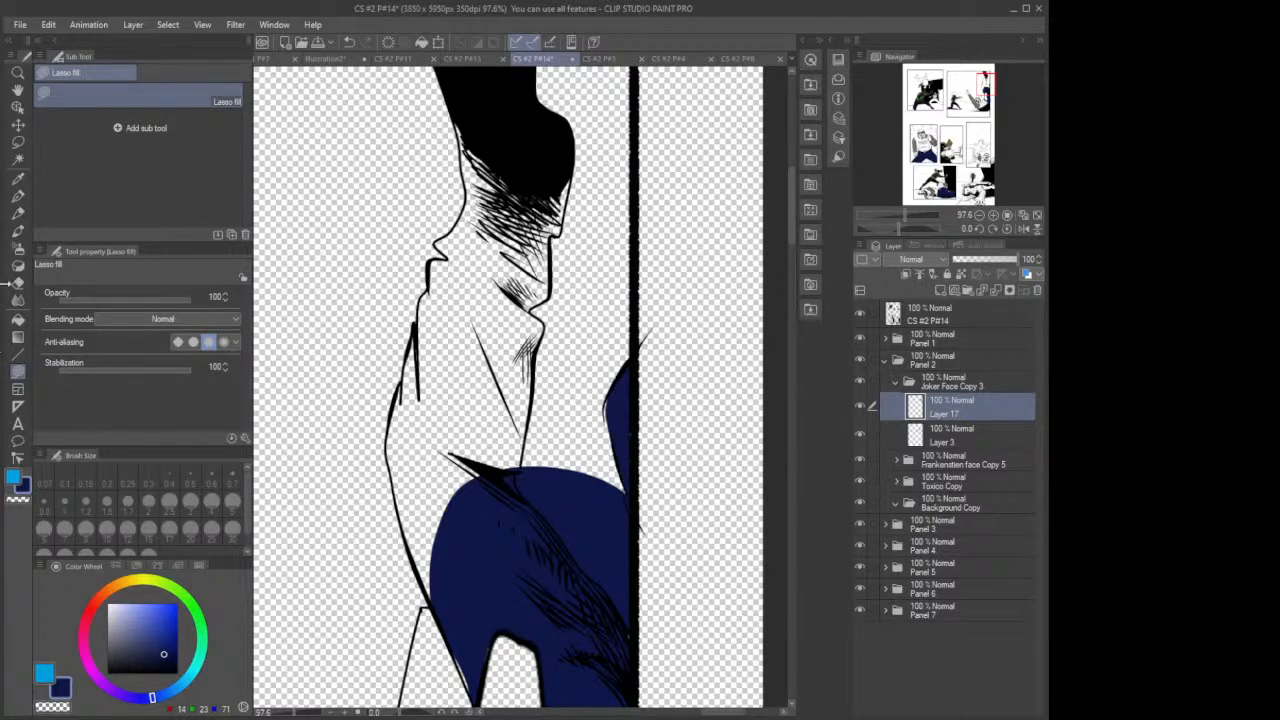
# Step: Erase the blue spilling past the thigh's outline with the Kneaded eraser at brush size 2.72
pyautogui.click(18, 283)
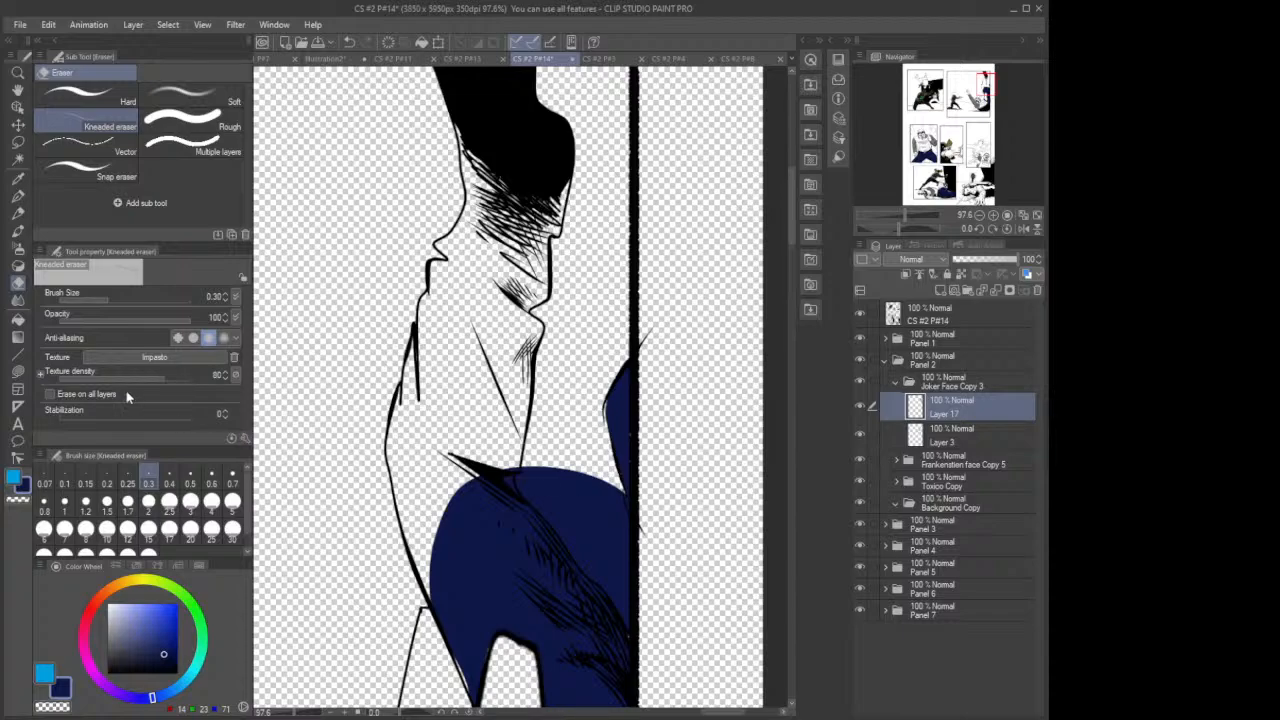
pyautogui.moveTo(108, 297); pyautogui.dragTo(139, 301)
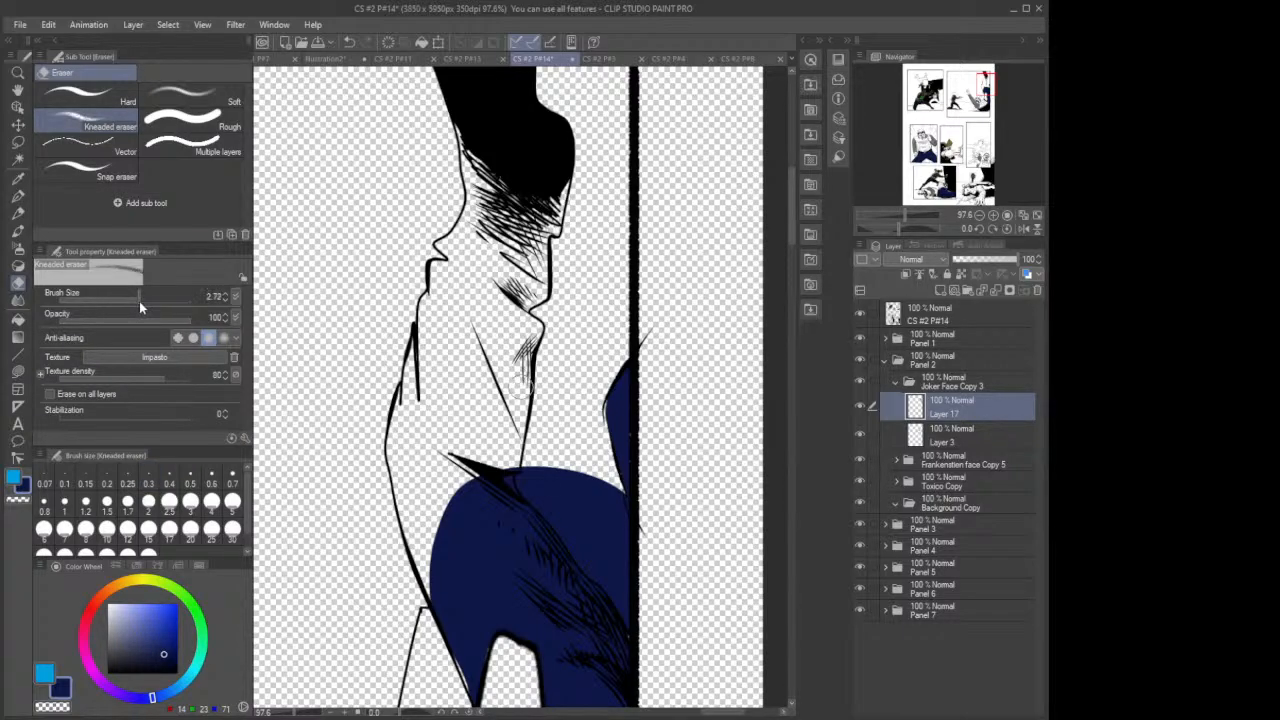
pyautogui.moveTo(560, 523)
pyautogui.mouseDown()
pyautogui.moveTo(529, 482)
pyautogui.moveTo(546, 456)
pyautogui.moveTo(554, 495)
pyautogui.moveTo(584, 526)
pyautogui.moveTo(559, 446)
pyautogui.moveTo(609, 505)
pyautogui.moveTo(607, 485)
pyautogui.moveTo(627, 555)
pyautogui.moveTo(591, 542)
pyautogui.moveTo(604, 573)
pyautogui.moveTo(592, 533)
pyautogui.moveTo(612, 557)
pyautogui.moveTo(640, 625)
pyautogui.moveTo(559, 510)
pyautogui.moveTo(608, 560)
pyautogui.mouseUp()
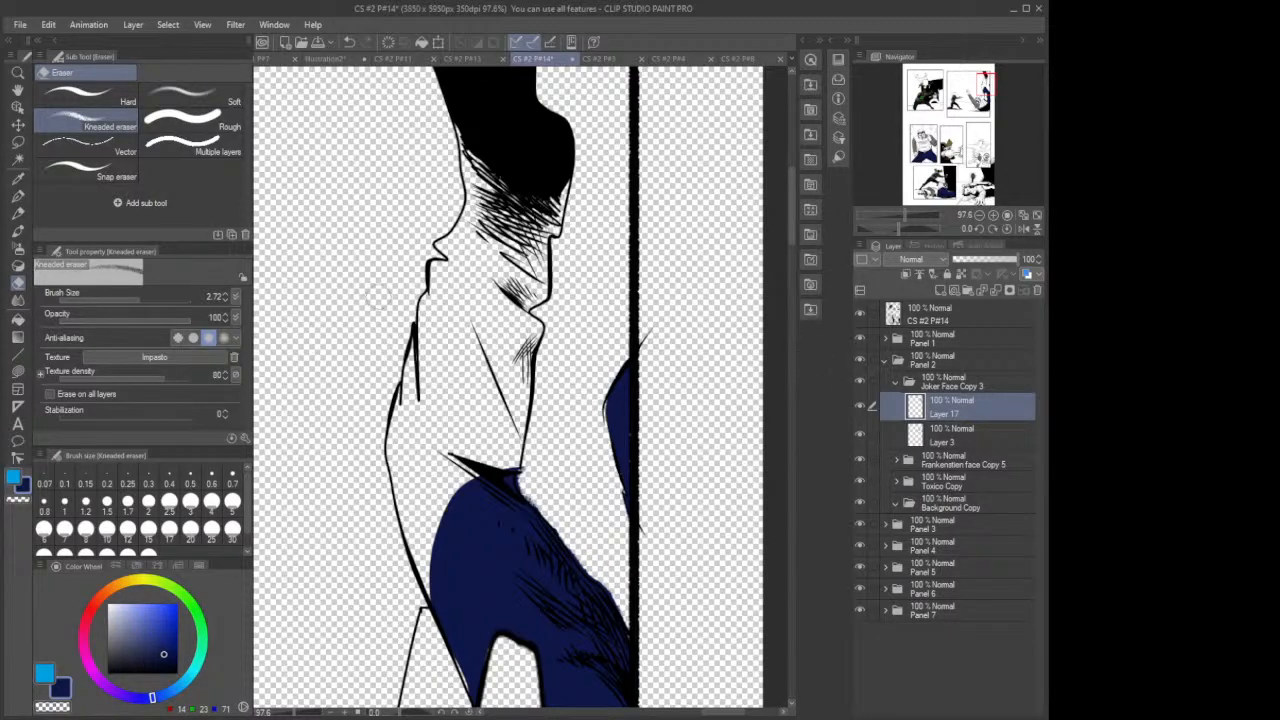
# Step: Lasso-fill the rest of the falling guard's raised trouser leg with dark blue from the knee to the hatching below the boot
pyautogui.click(18, 371)
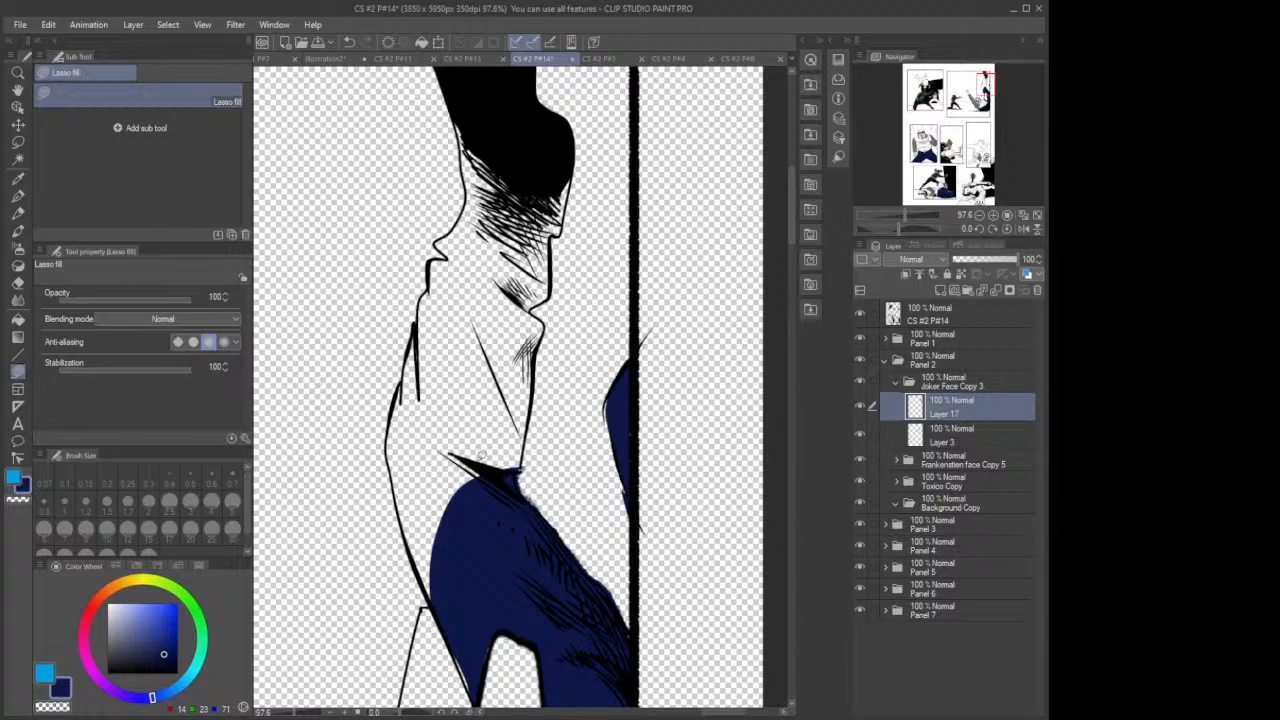
pyautogui.moveTo(481, 455)
pyautogui.mouseDown()
pyautogui.moveTo(505, 475)
pyautogui.moveTo(521, 464)
pyautogui.moveTo(550, 320)
pyautogui.moveTo(506, 298)
pyautogui.moveTo(414, 328)
pyautogui.moveTo(385, 440)
pyautogui.moveTo(382, 480)
pyautogui.moveTo(447, 609)
pyautogui.moveTo(491, 569)
pyautogui.moveTo(511, 470)
pyautogui.mouseUp()
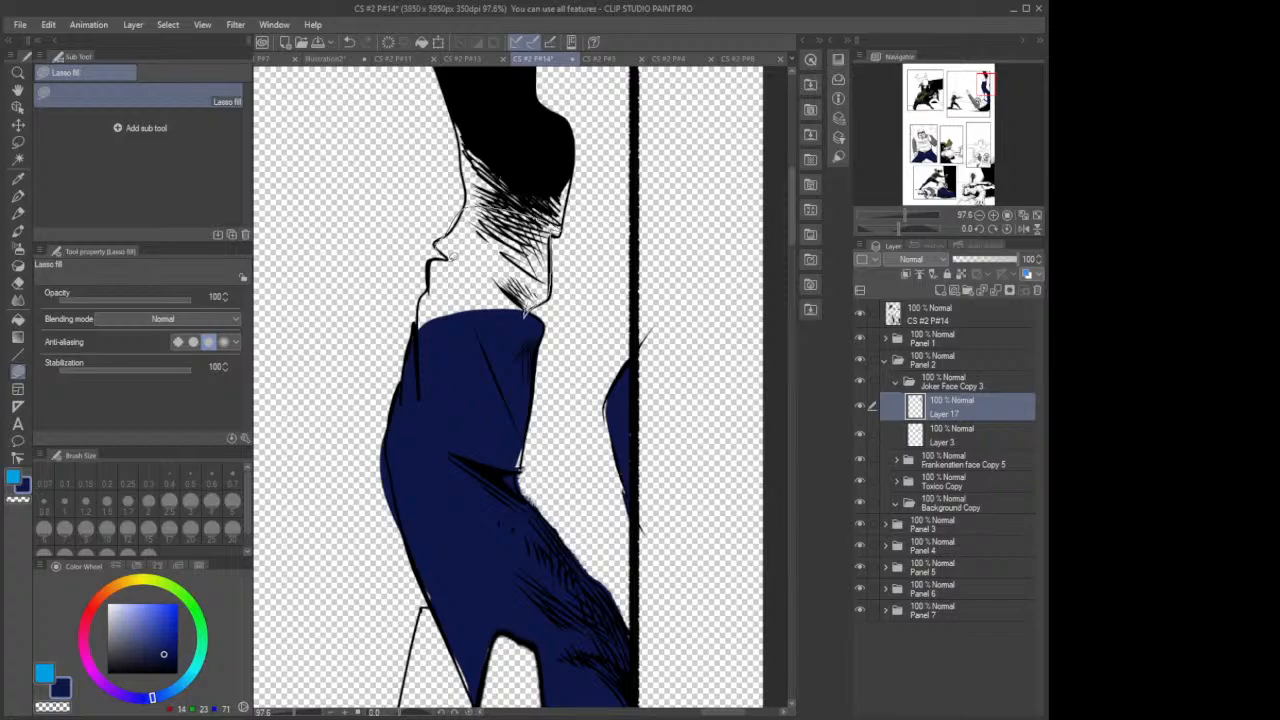
pyautogui.moveTo(422, 296)
pyautogui.mouseDown()
pyautogui.moveTo(418, 326)
pyautogui.moveTo(440, 350)
pyautogui.moveTo(524, 322)
pyautogui.mouseUp()
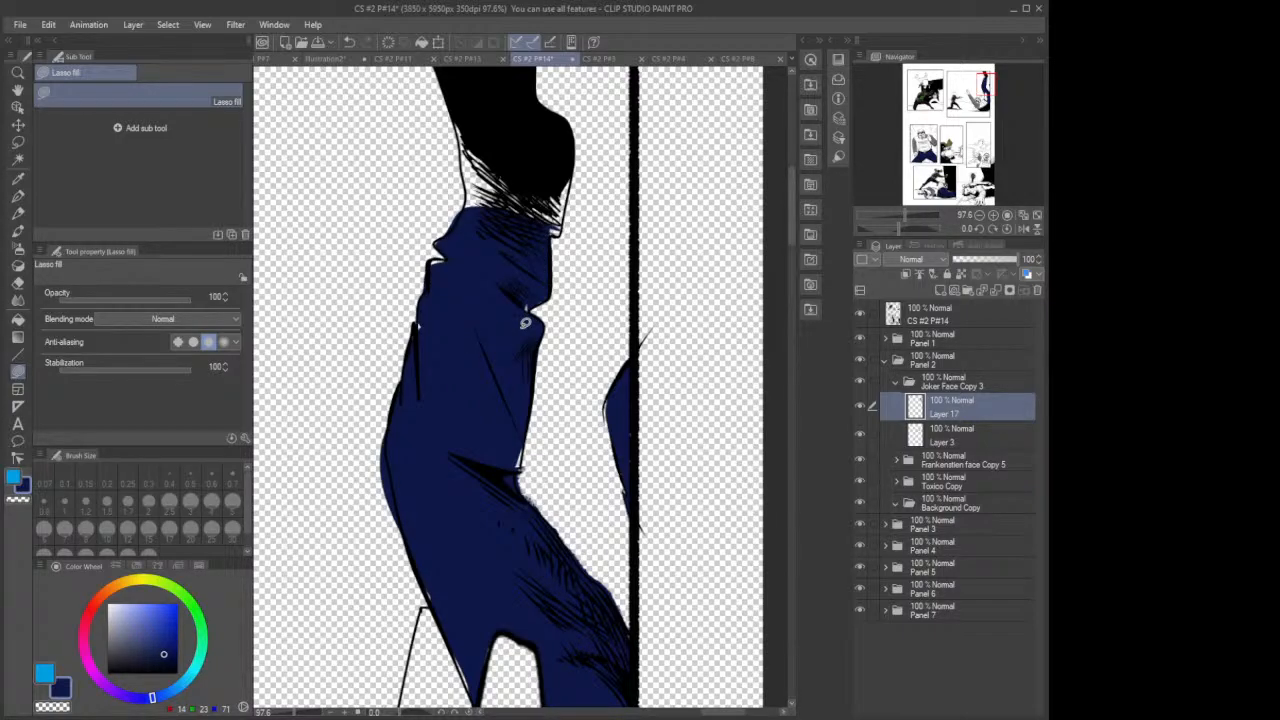
# Step: Collapse the Panel 2 folder and add a new layer above Layer 2 in Panel 1's Frankenstien face folder
pyautogui.scroll(-5, 409, 425)
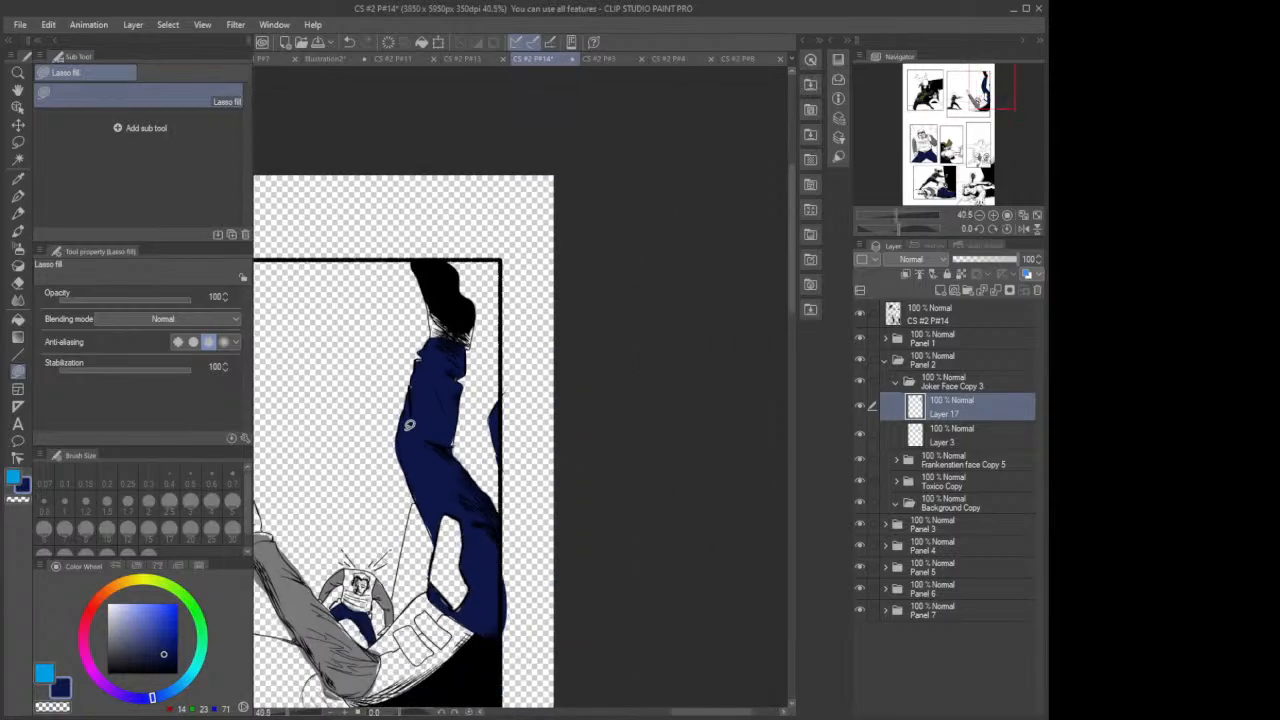
pyautogui.scroll(-2, 409, 425)
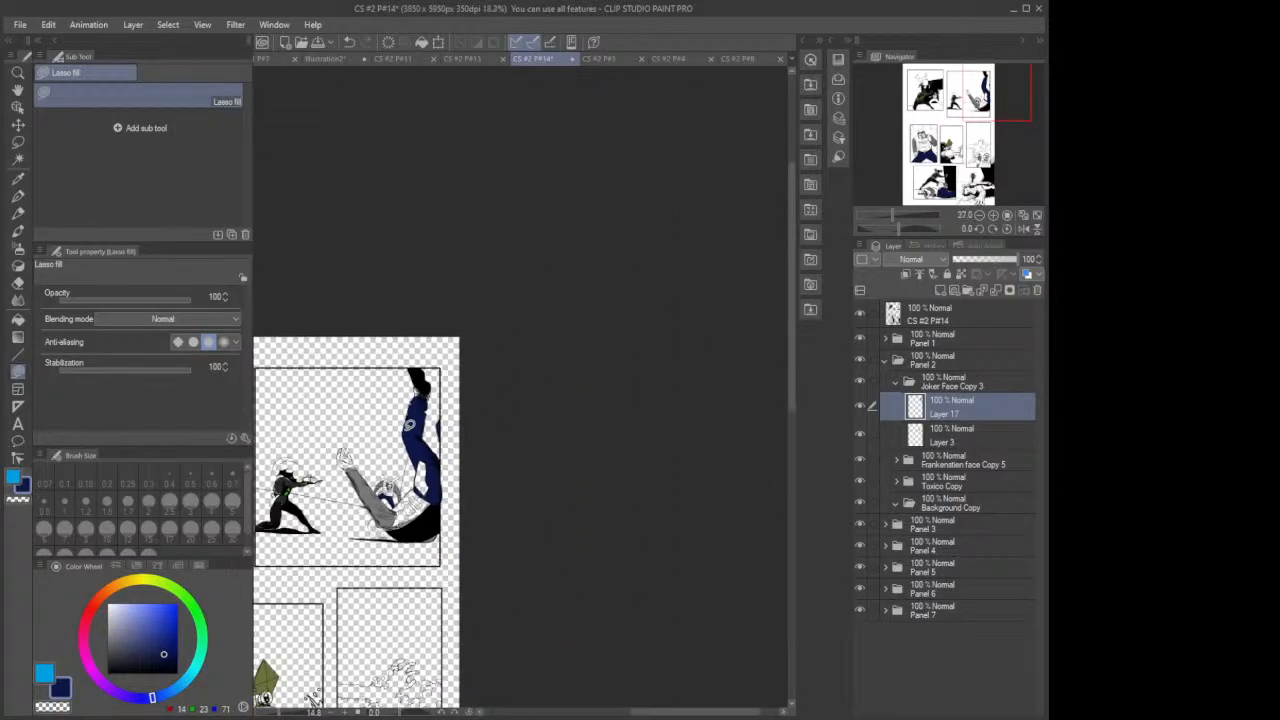
pyautogui.moveTo(740, 712); pyautogui.dragTo(655, 712)
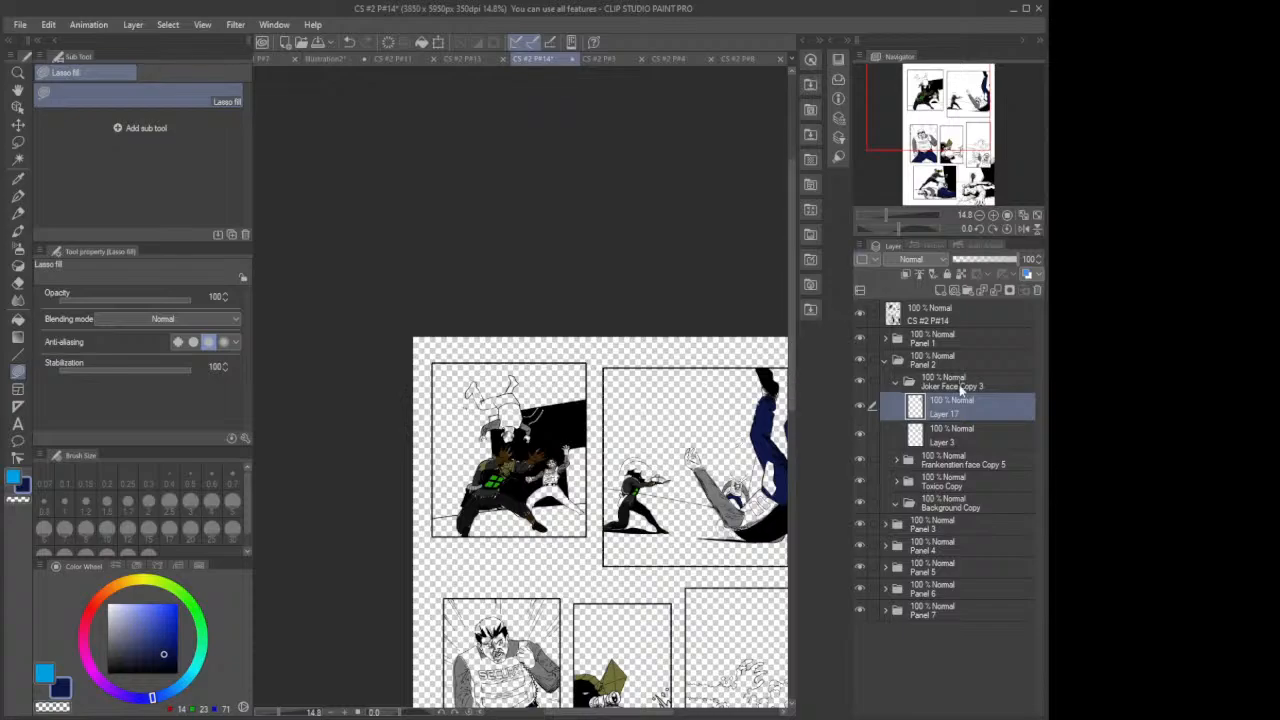
pyautogui.click(885, 363)
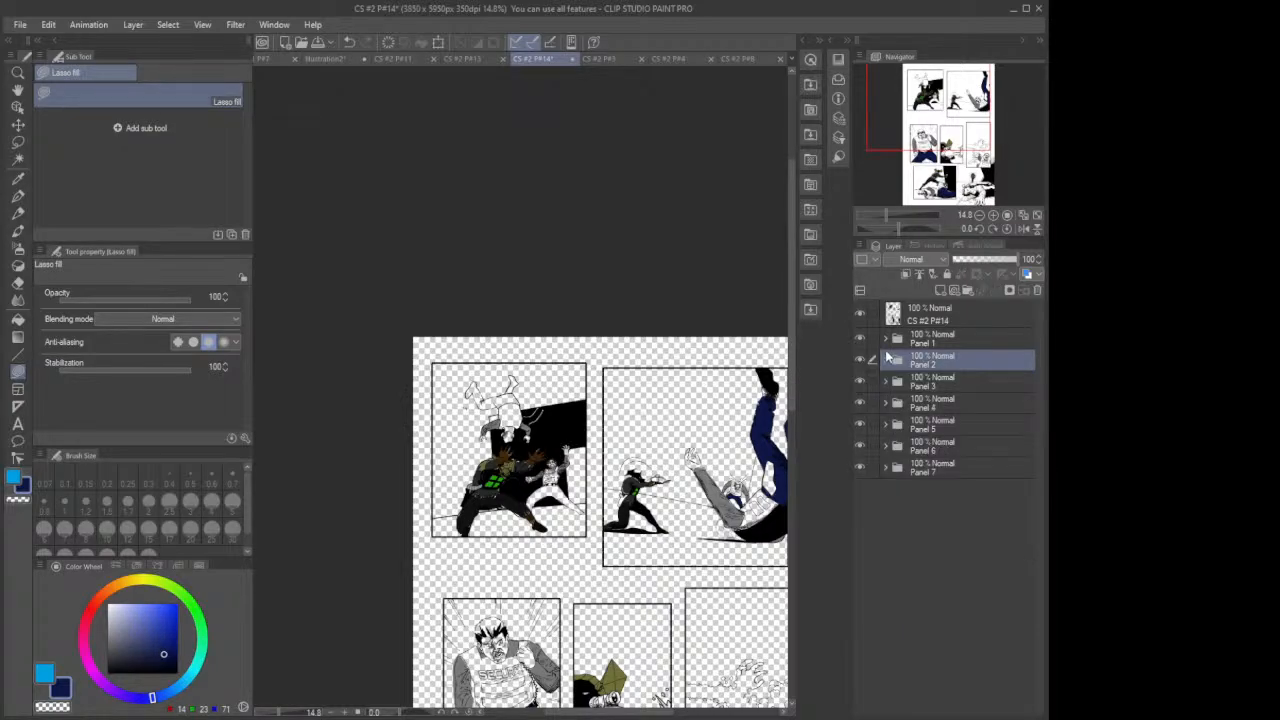
pyautogui.click(885, 341)
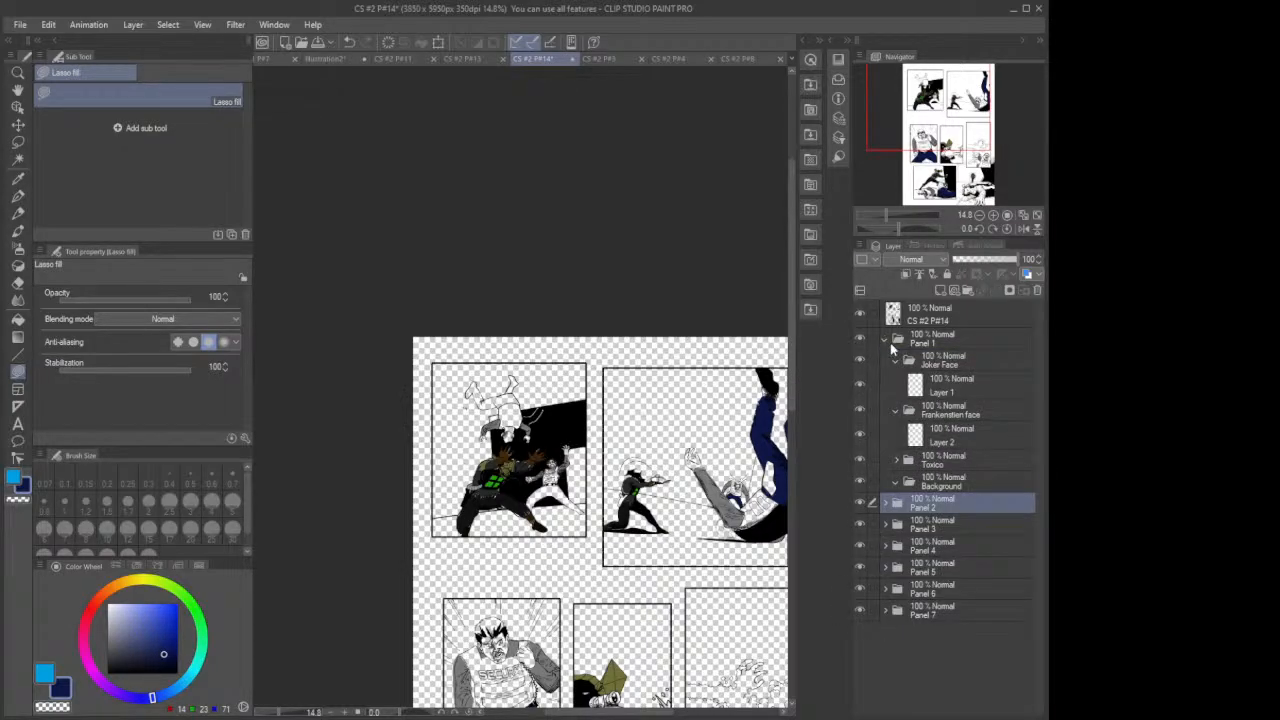
pyautogui.click(933, 441)
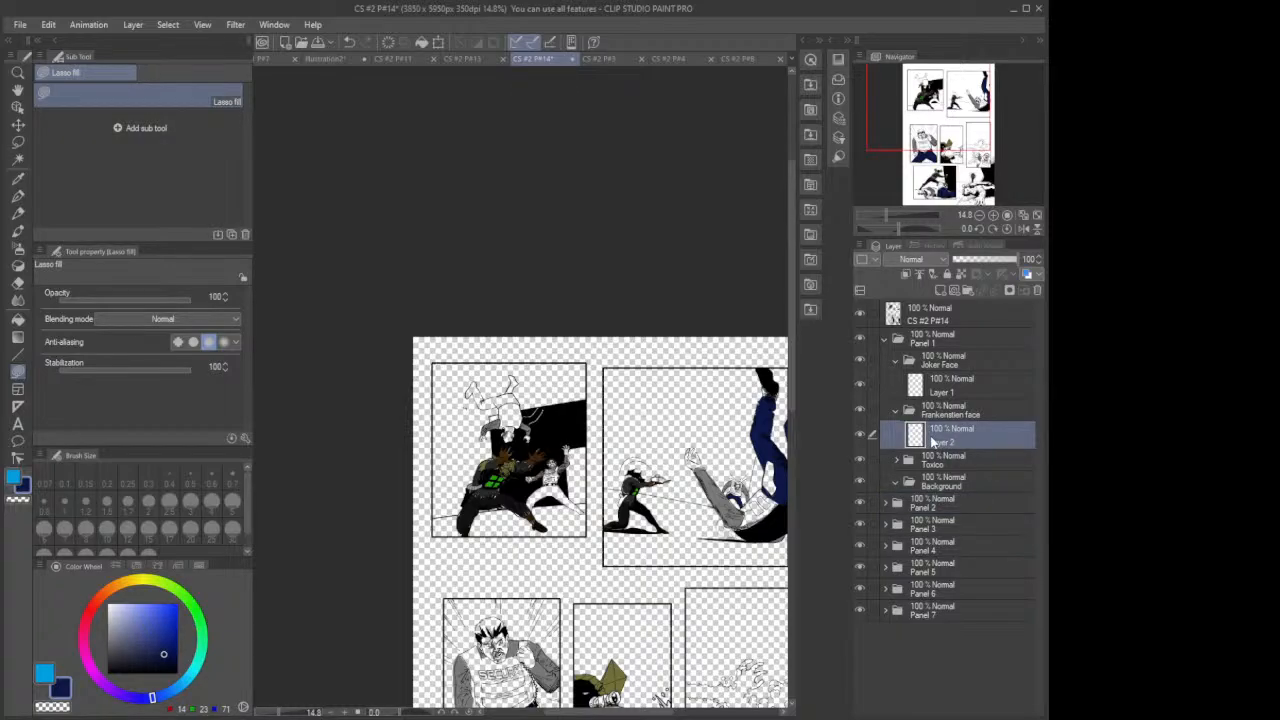
pyautogui.click(938, 287)
# Step: Lasso-fill both trouser legs of the standing guard with the raised arm in Panel 1 with dark blue
pyautogui.scroll(3, 550, 520)
pyautogui.scroll(3, 549, 517)
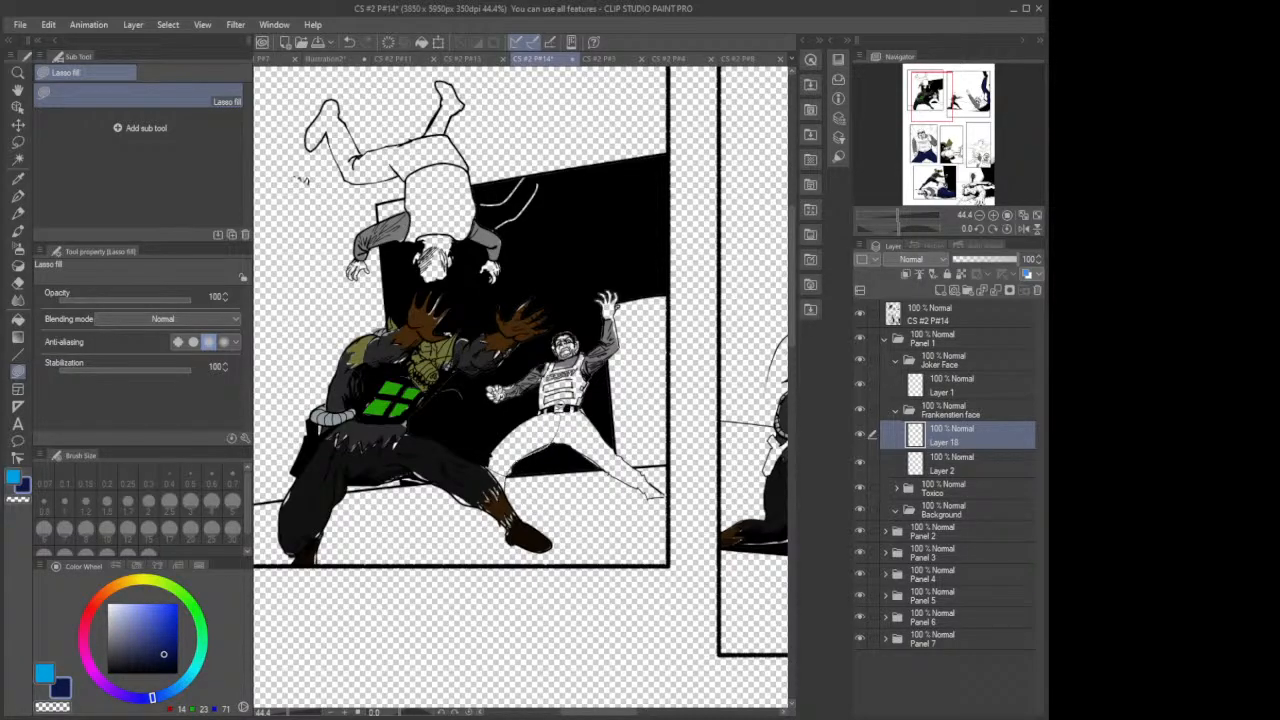
pyautogui.moveTo(516, 428); pyautogui.dragTo(492, 456)
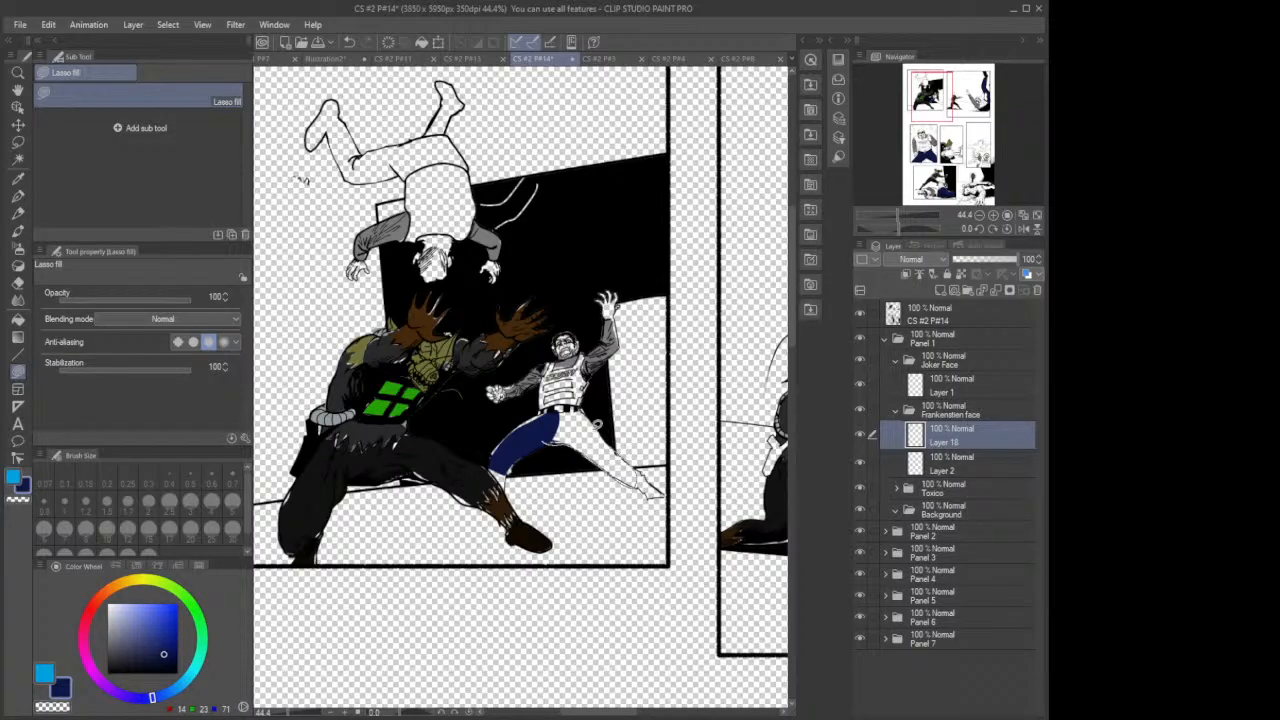
pyautogui.moveTo(547, 441)
pyautogui.mouseDown()
pyautogui.moveTo(614, 430)
pyautogui.moveTo(578, 406)
pyautogui.mouseUp()
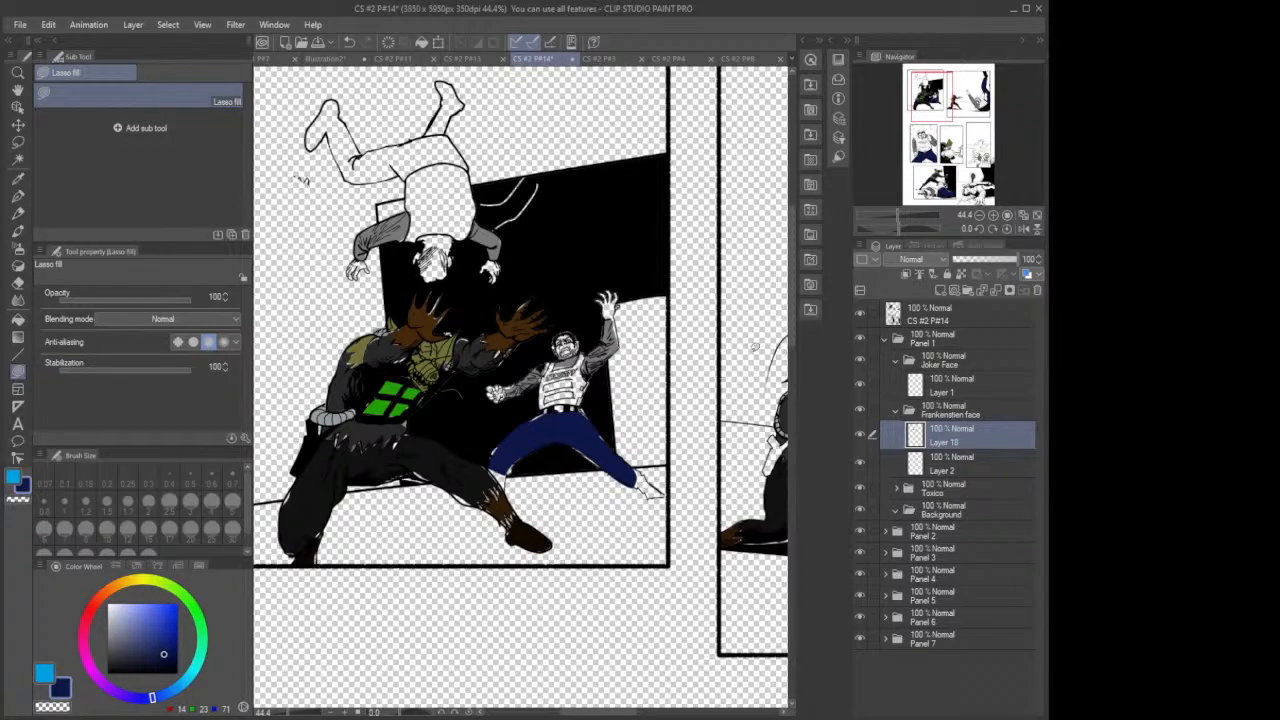
# Step: On a new layer above Layer 1 in Panel 1's Joker Face folder, lasso-fill the upside-down guard's trousers with dark blue
pyautogui.click(898, 410)
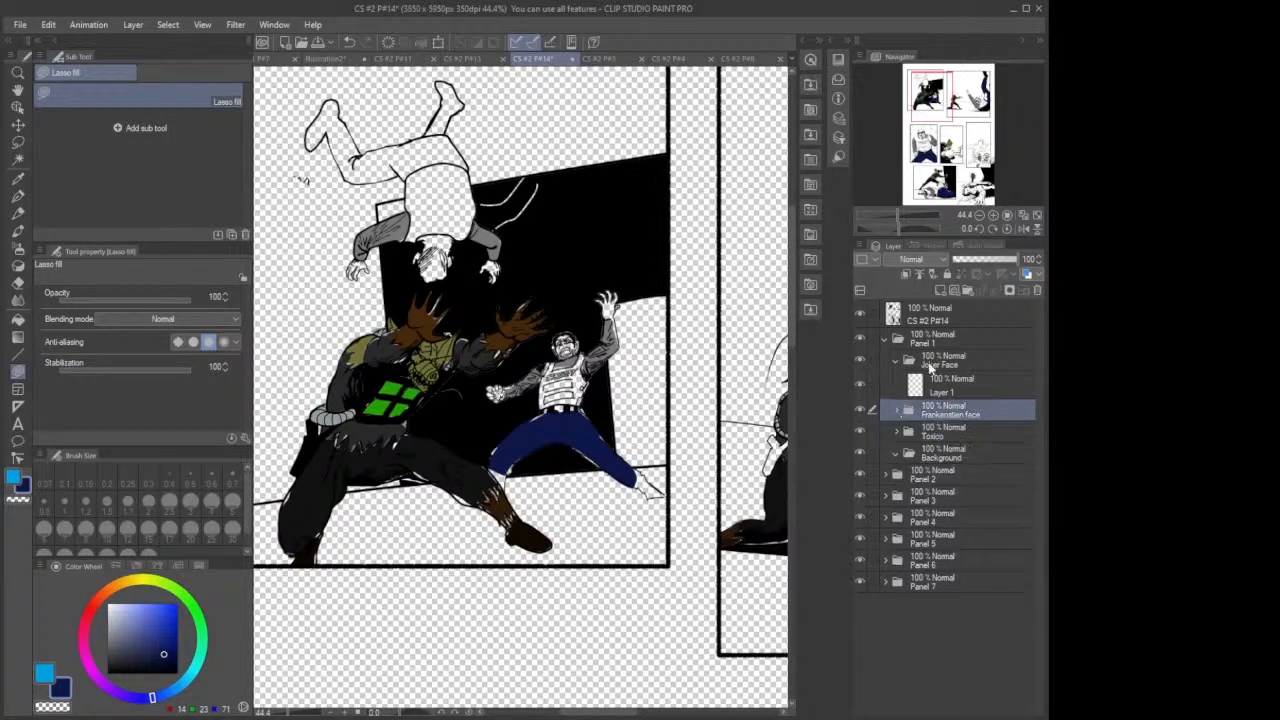
pyautogui.click(935, 363)
pyautogui.click(939, 381)
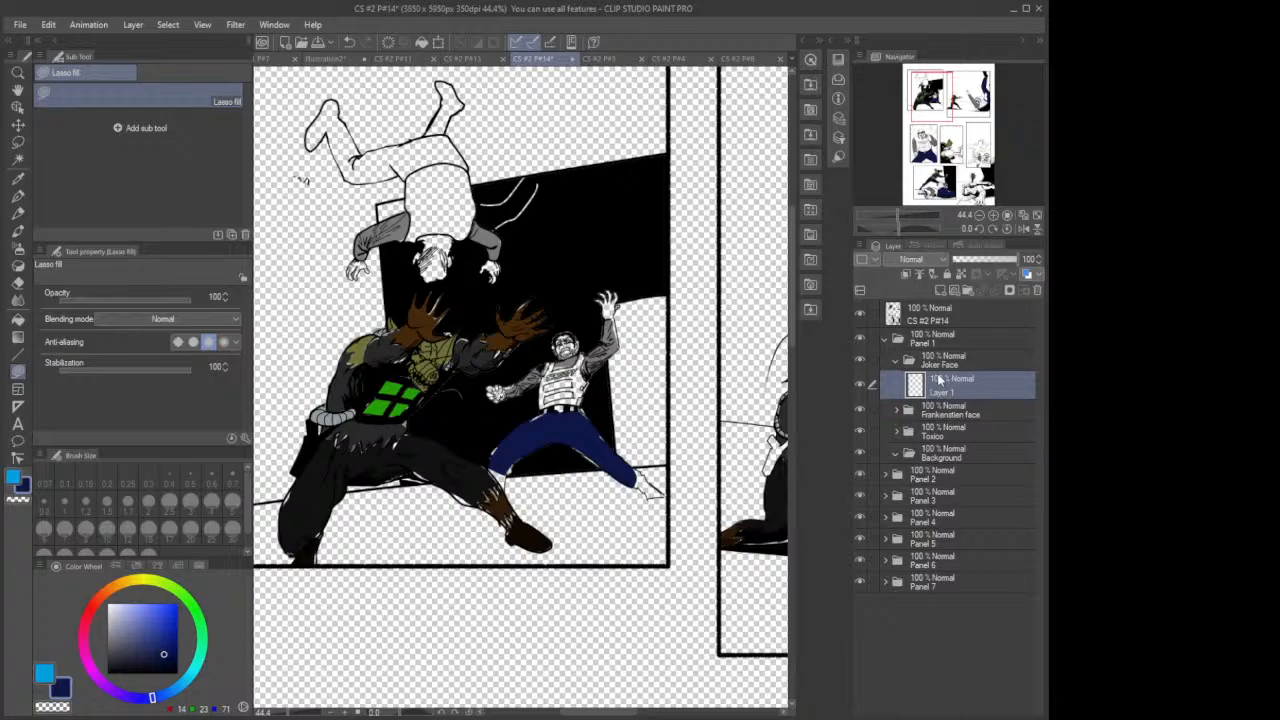
pyautogui.click(939, 291)
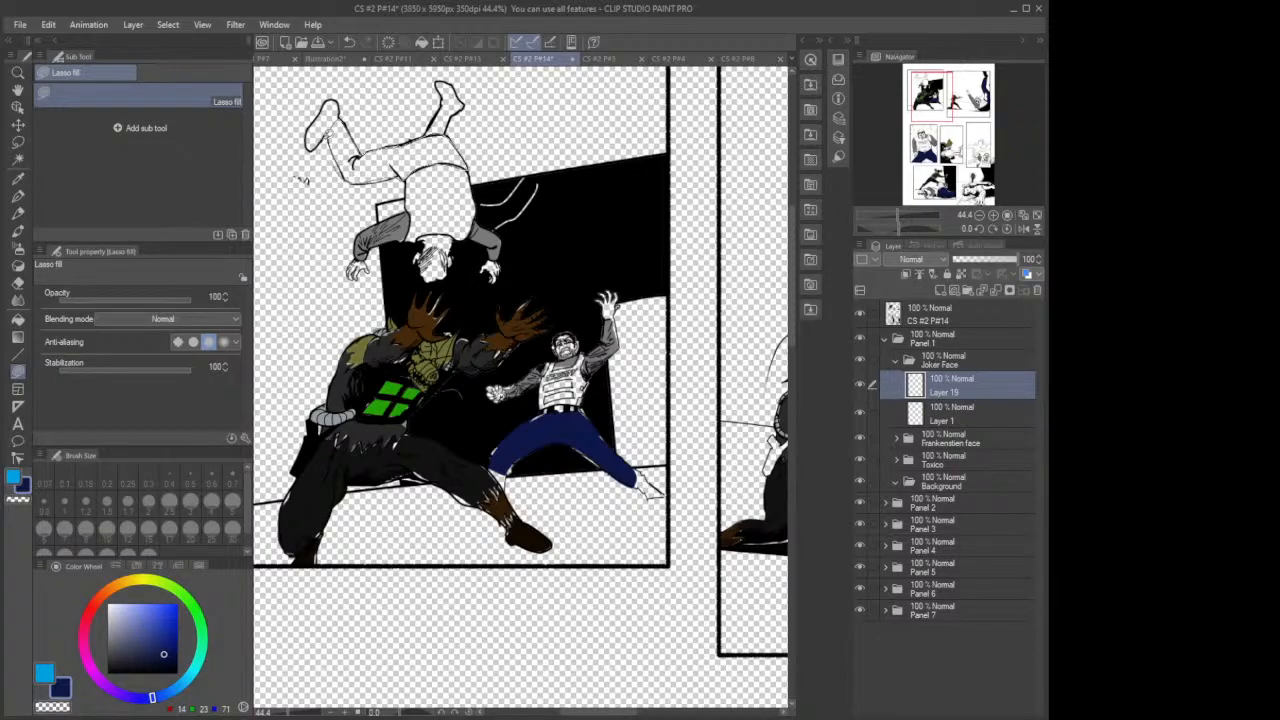
pyautogui.moveTo(328, 134); pyautogui.dragTo(337, 121)
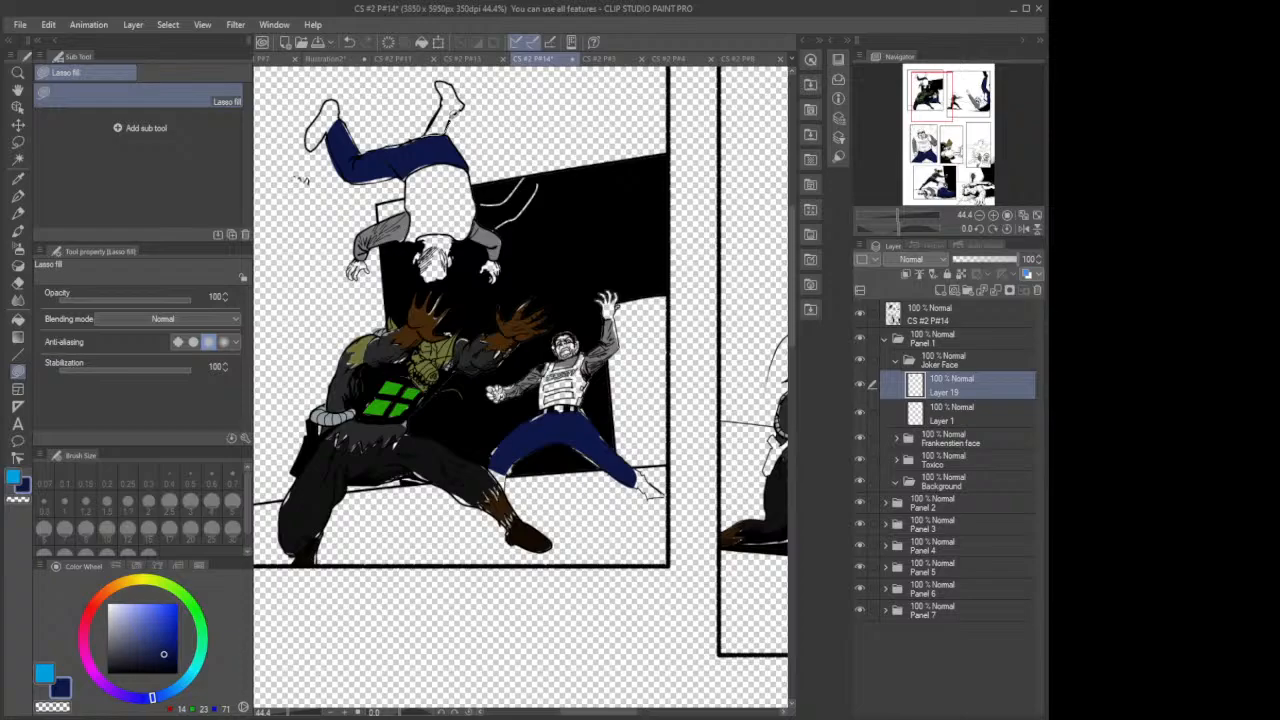
pyautogui.moveTo(437, 106); pyautogui.dragTo(424, 136)
# Step: Close the three open comic page documents that follow CS #2 P#14
pyautogui.scroll(-5, 300, 179)
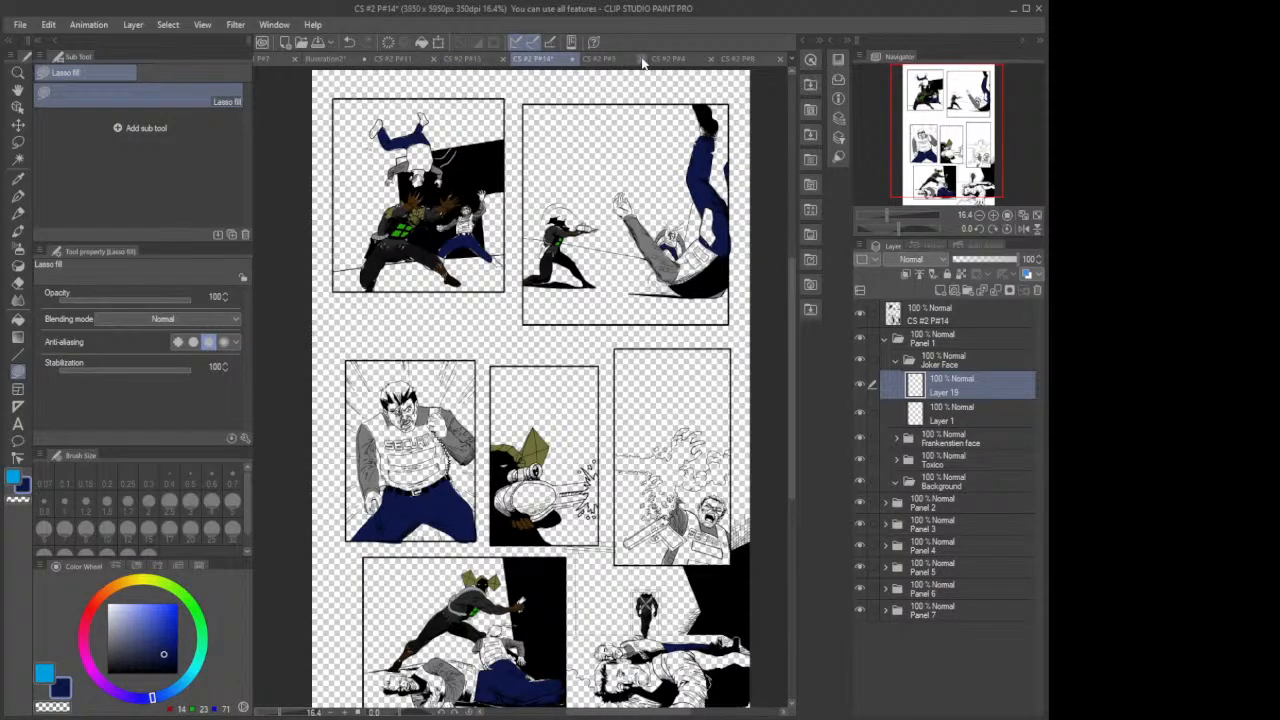
pyautogui.click(642, 60)
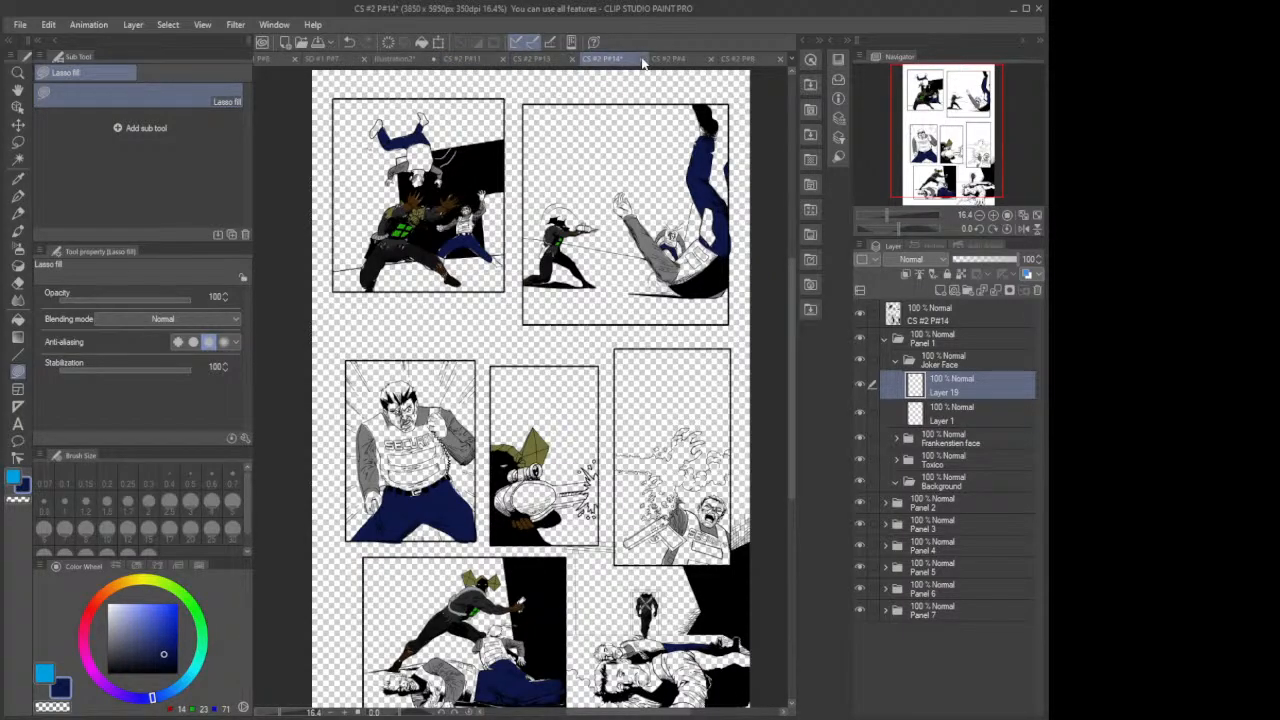
pyautogui.click(709, 61)
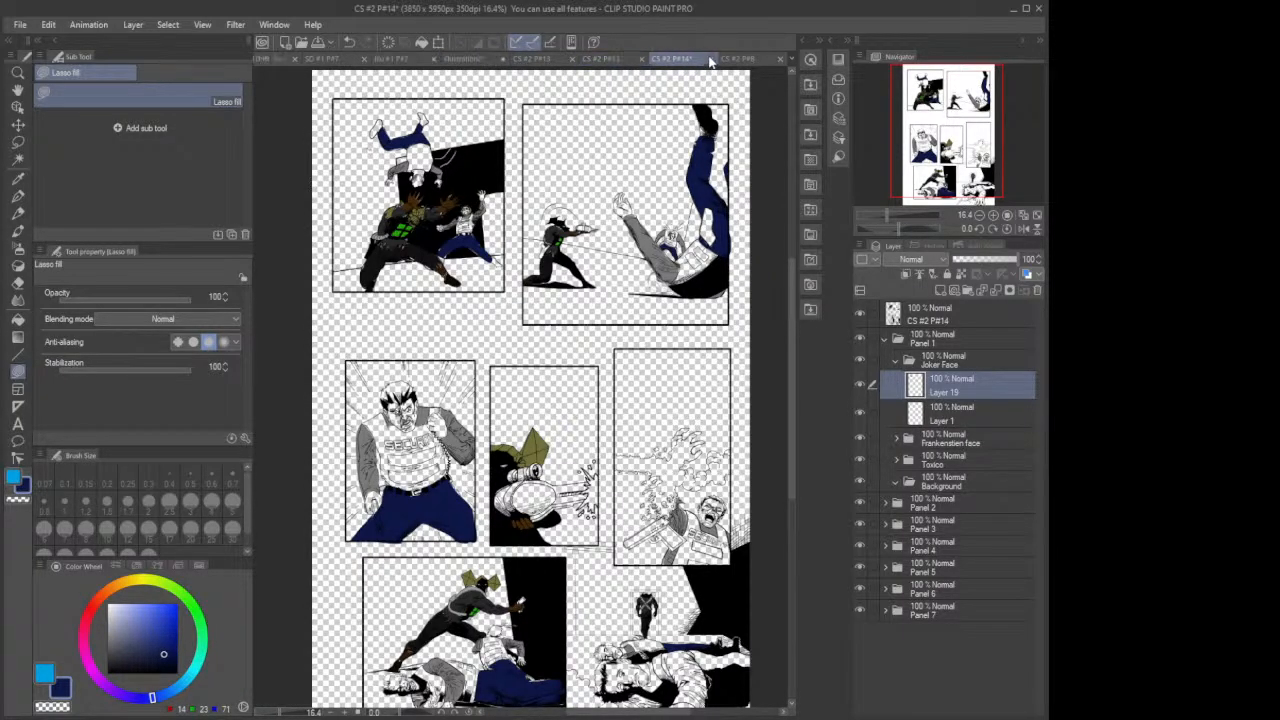
pyautogui.click(781, 61)
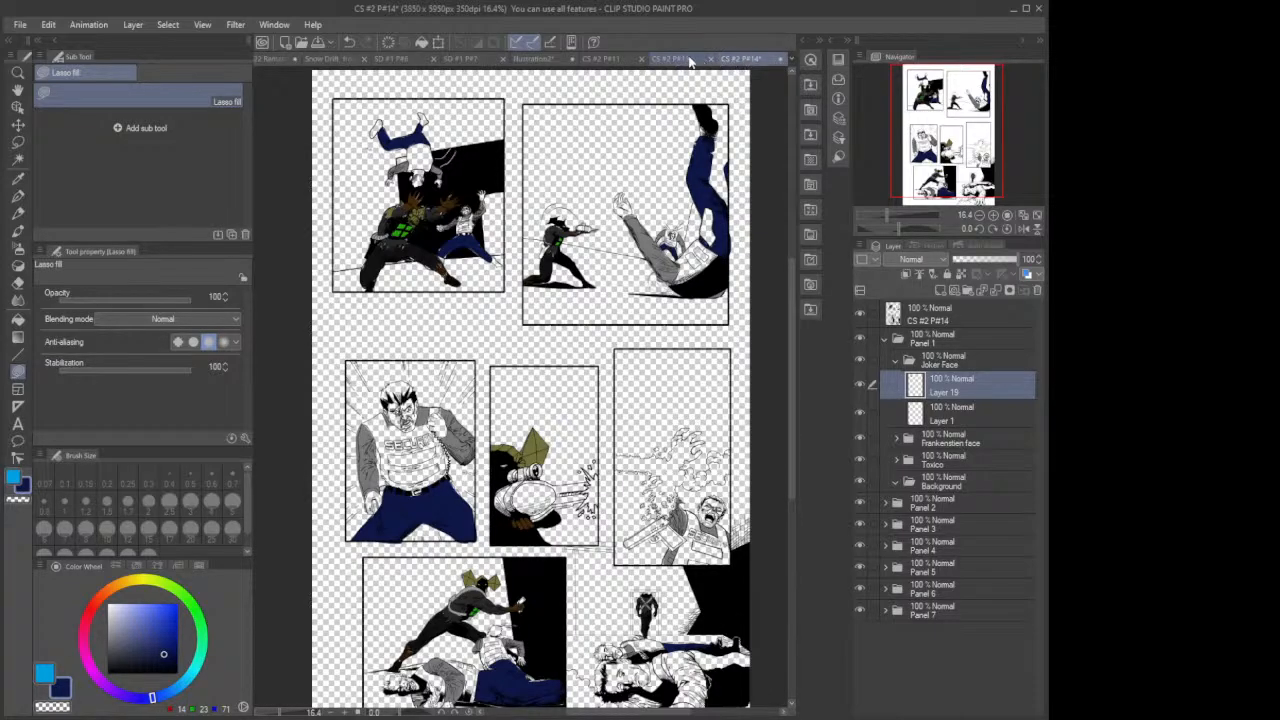
# Step: Switch to page CS #2 P#13 and sample the near-black of the fallen guard's SECURITY vest with the Eyedropper
pyautogui.click(672, 59)
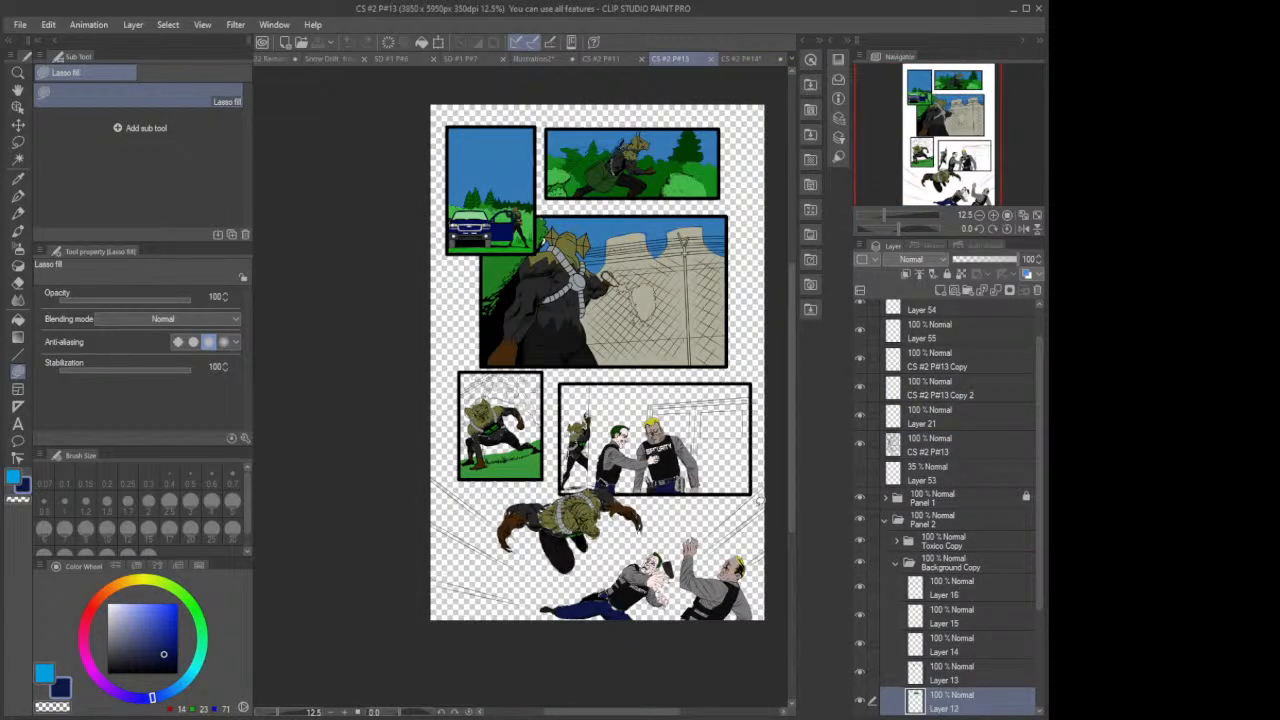
pyautogui.scroll(4, 760, 502)
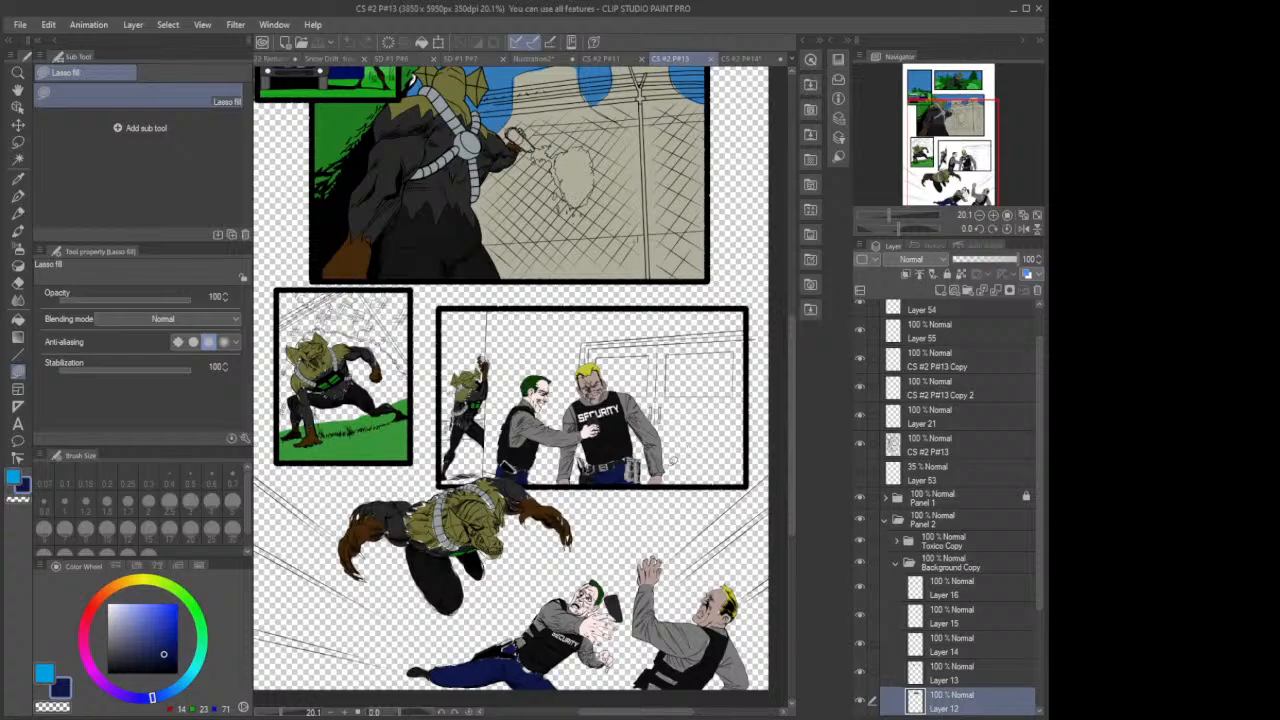
pyautogui.scroll(-4, 524, 518)
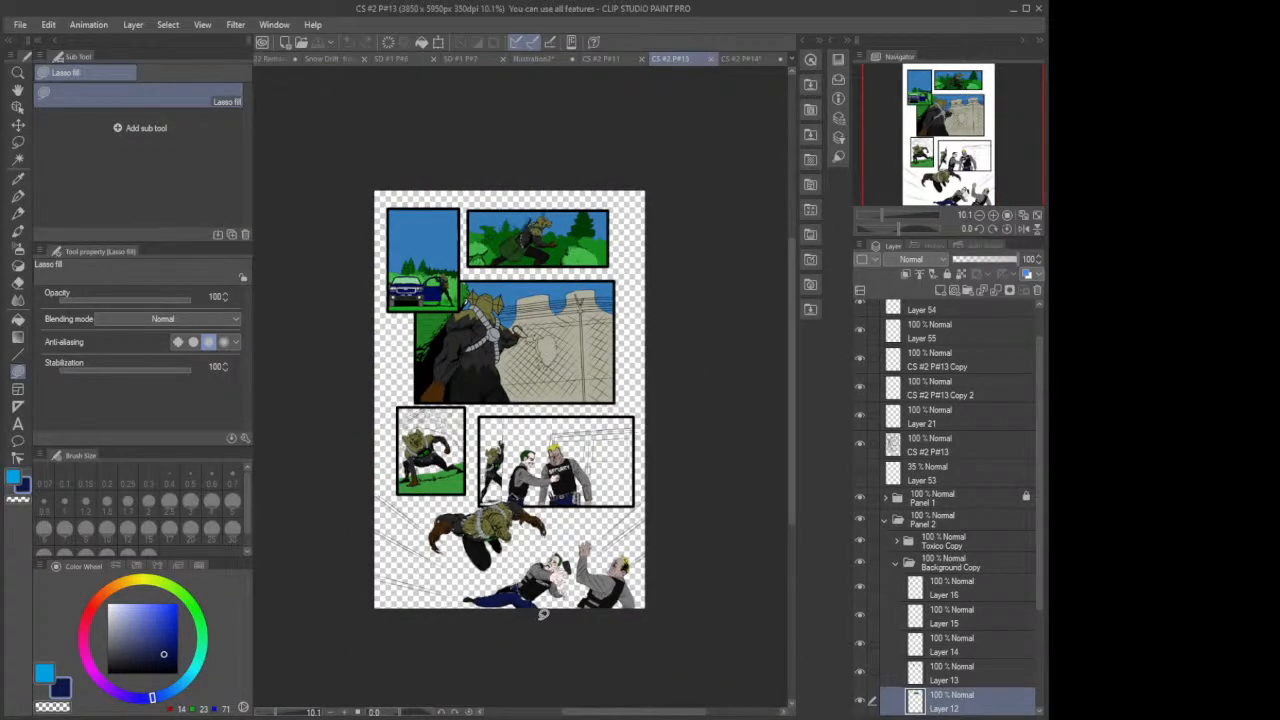
pyautogui.scroll(1, 545, 612)
pyautogui.scroll(6, 540, 608)
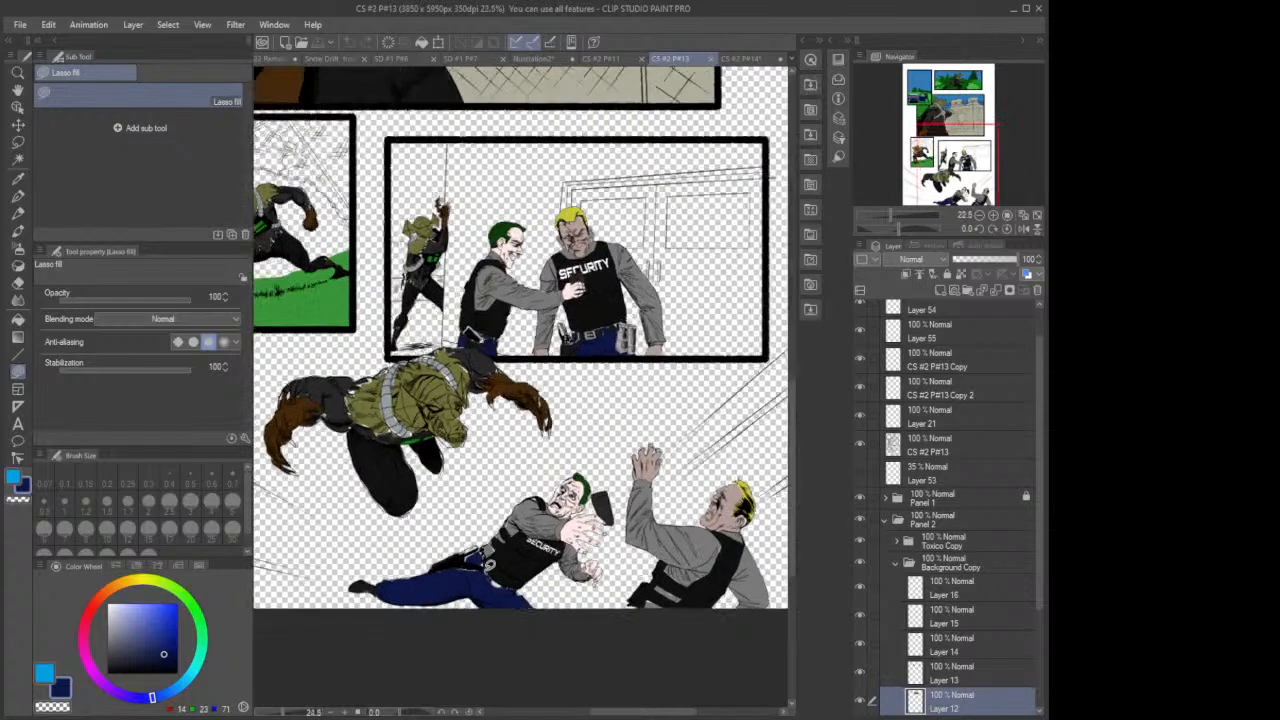
pyautogui.scroll(3, 484, 560)
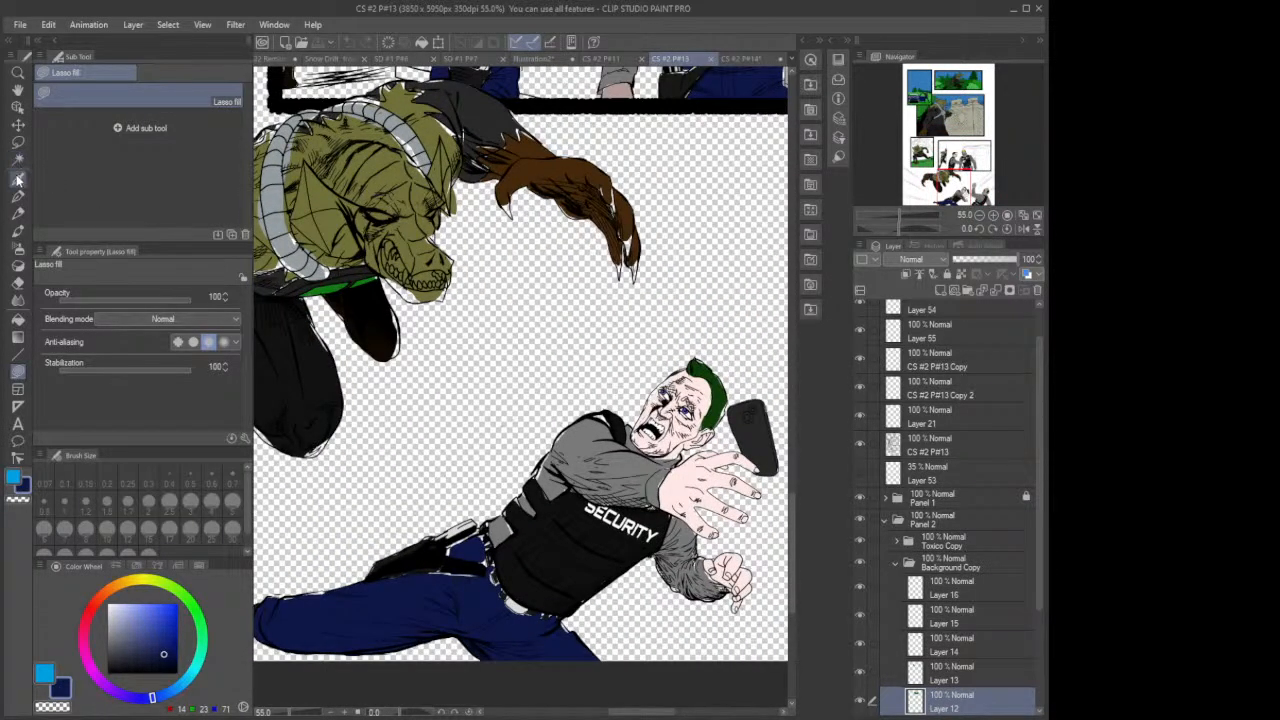
pyautogui.click(18, 178)
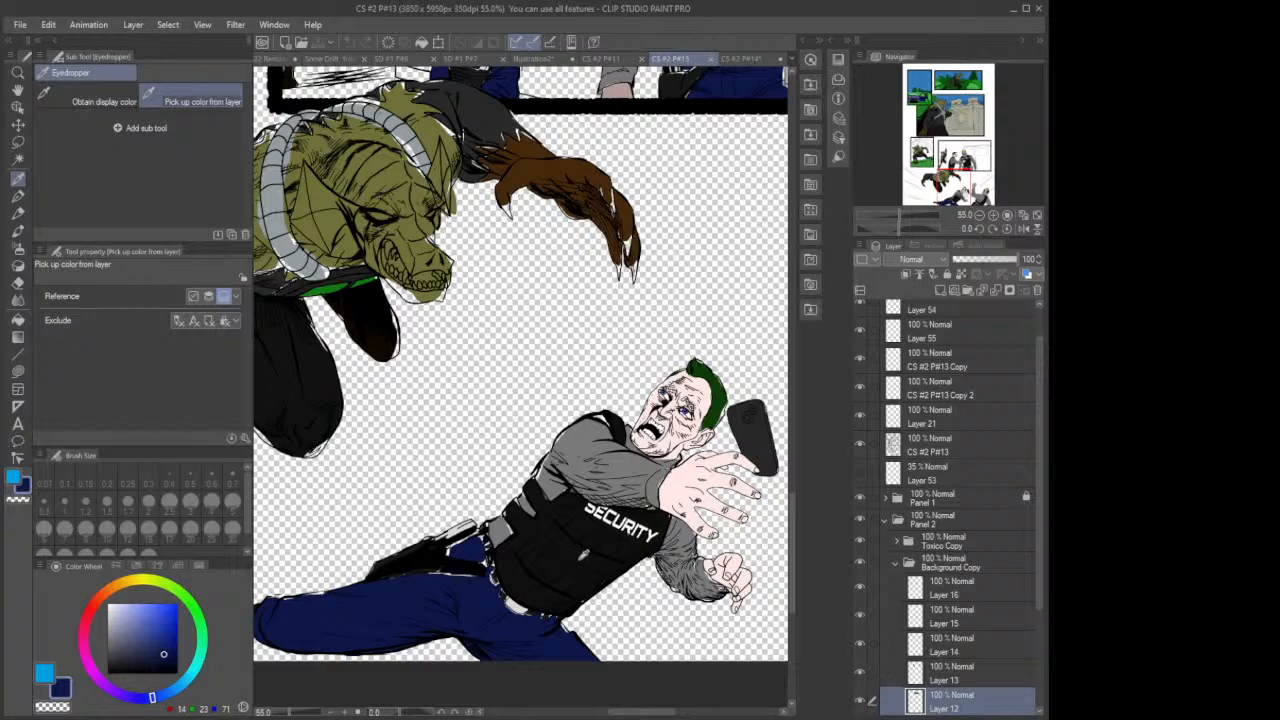
pyautogui.click(583, 553)
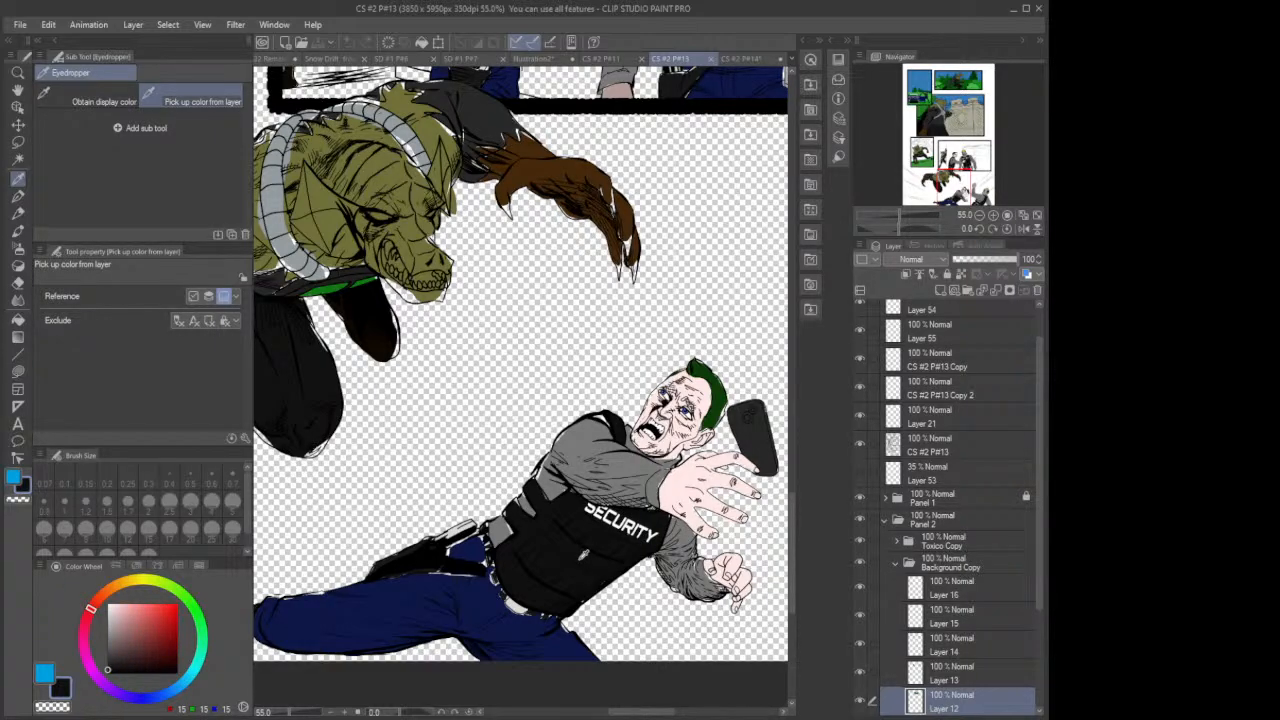
# Step: Return to CS #2 P#14 and lasso-fill the upside-down guard's vest with near-black on a new layer above Layer 19
pyautogui.click(748, 58)
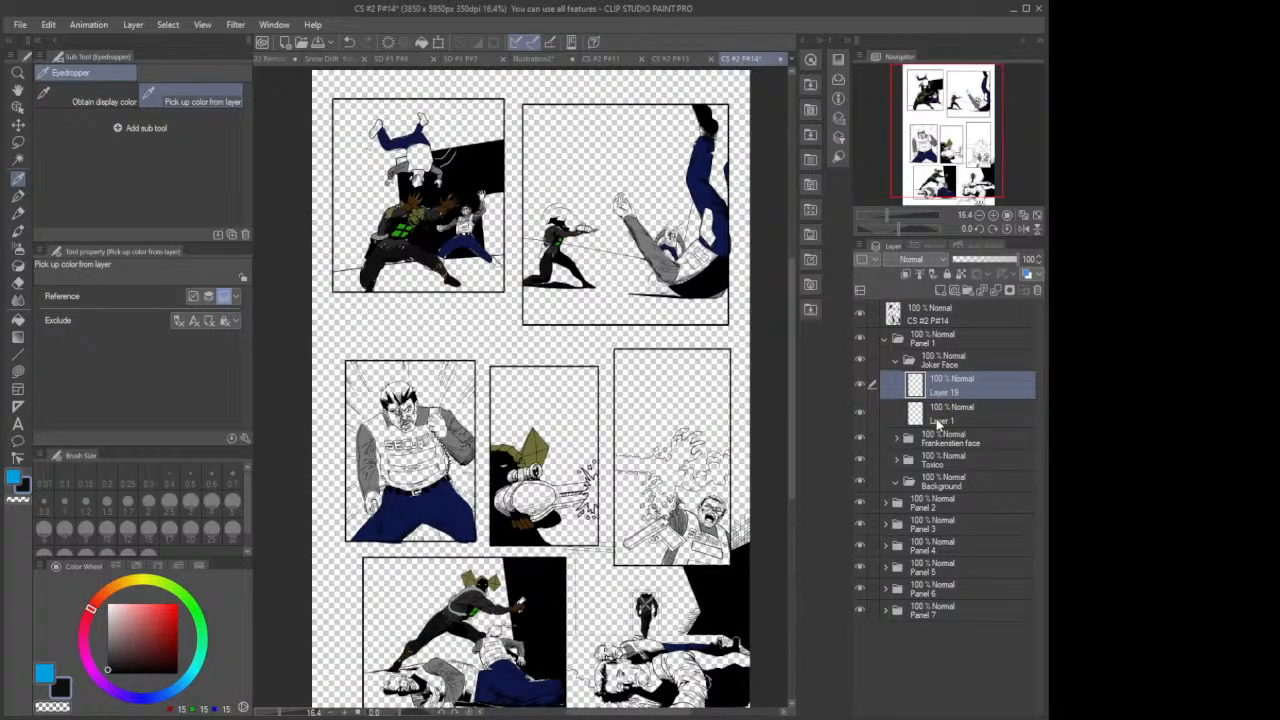
pyautogui.click(940, 290)
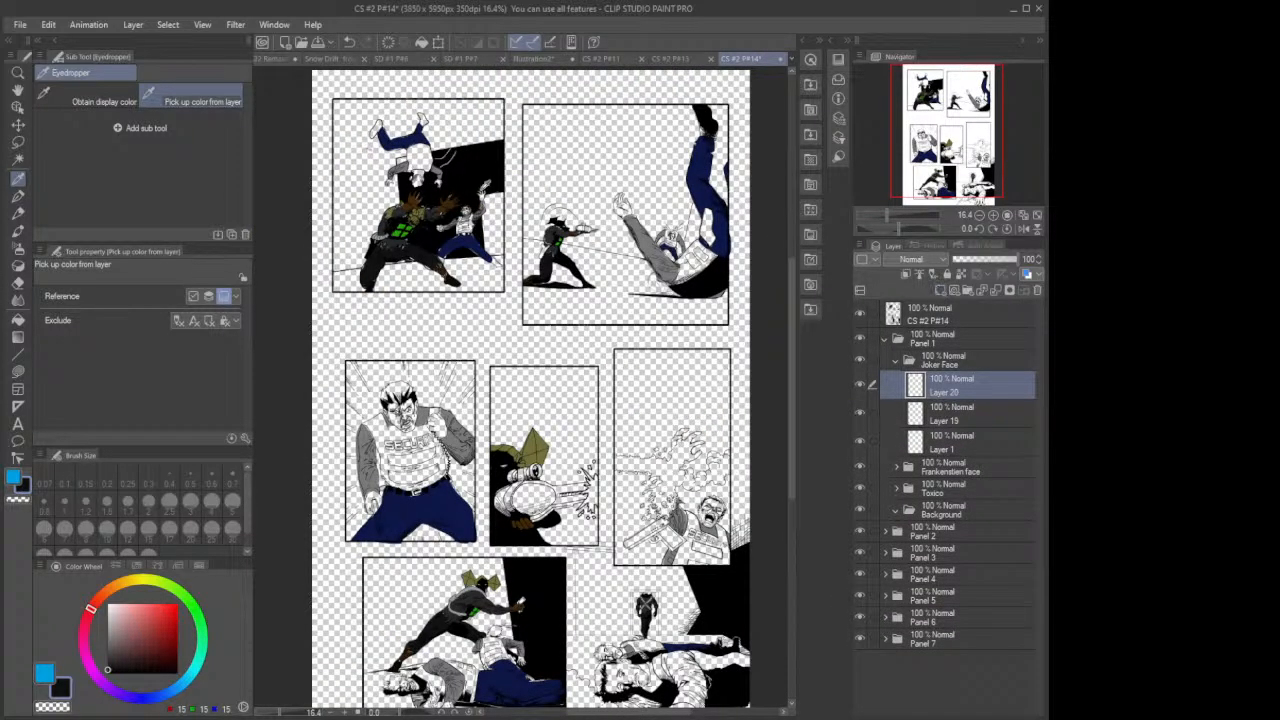
pyautogui.scroll(1, 422, 155)
pyautogui.scroll(5, 422, 155)
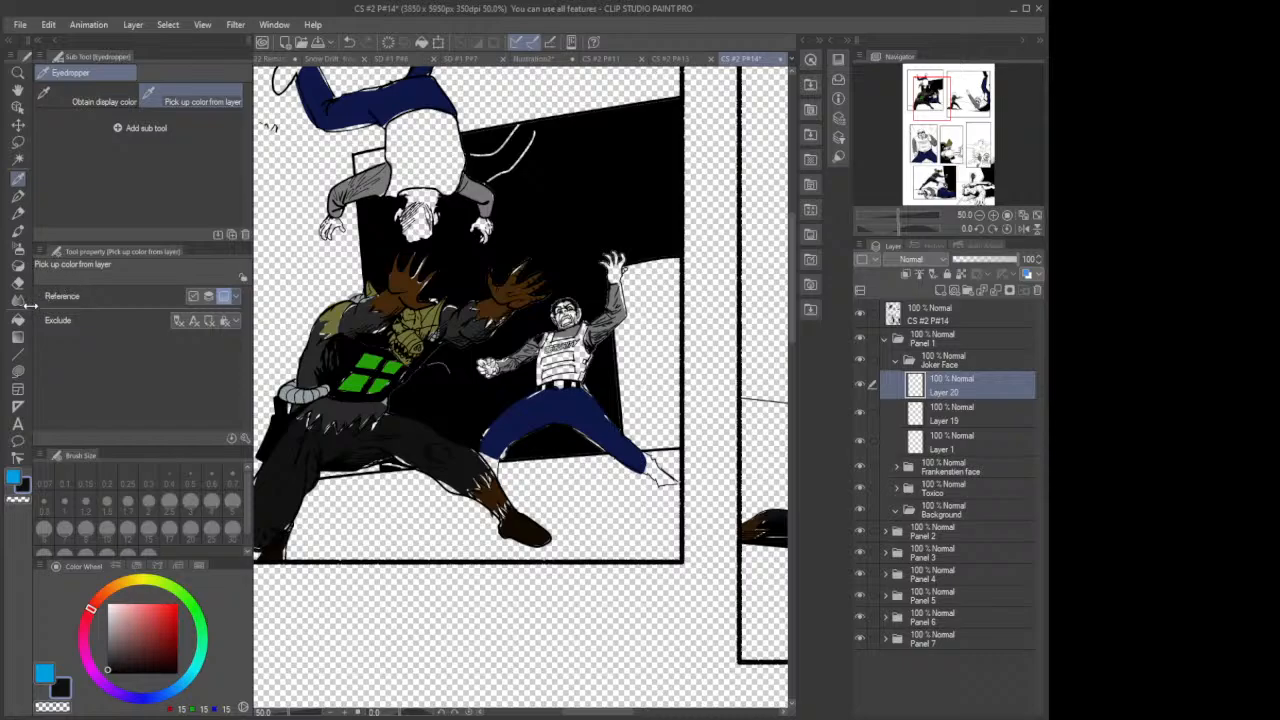
pyautogui.click(18, 370)
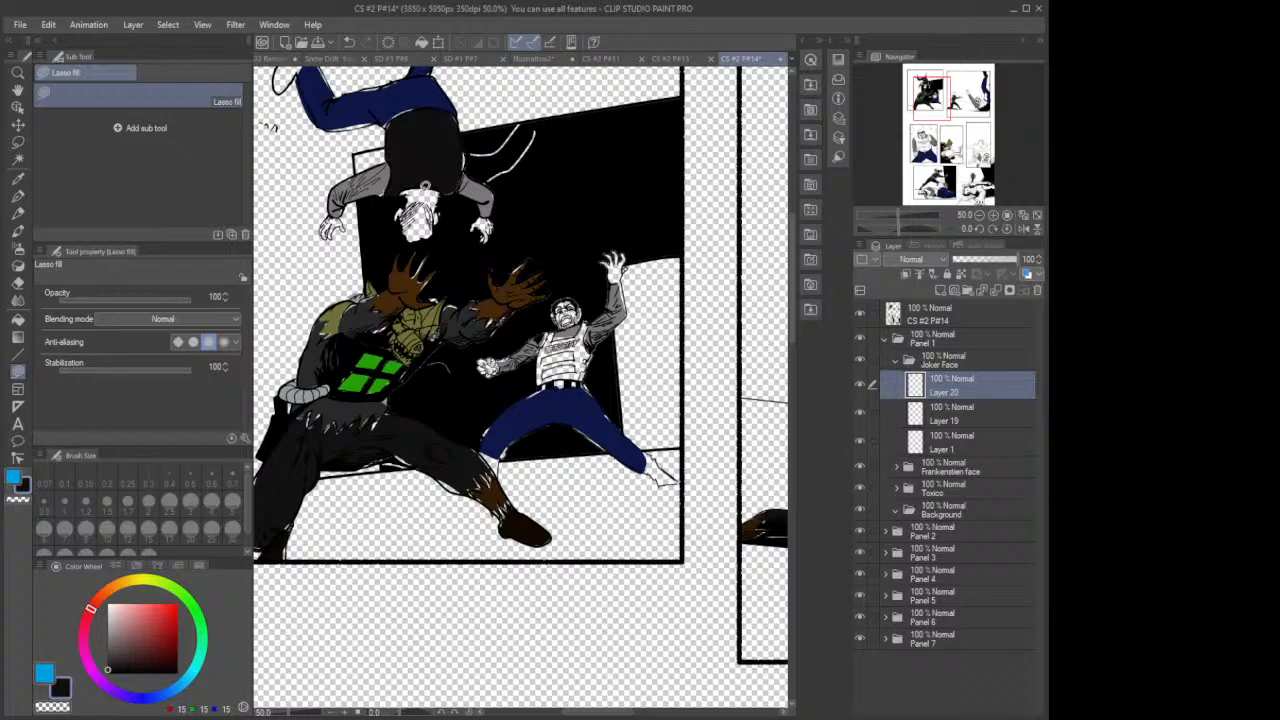
pyautogui.click(856, 365)
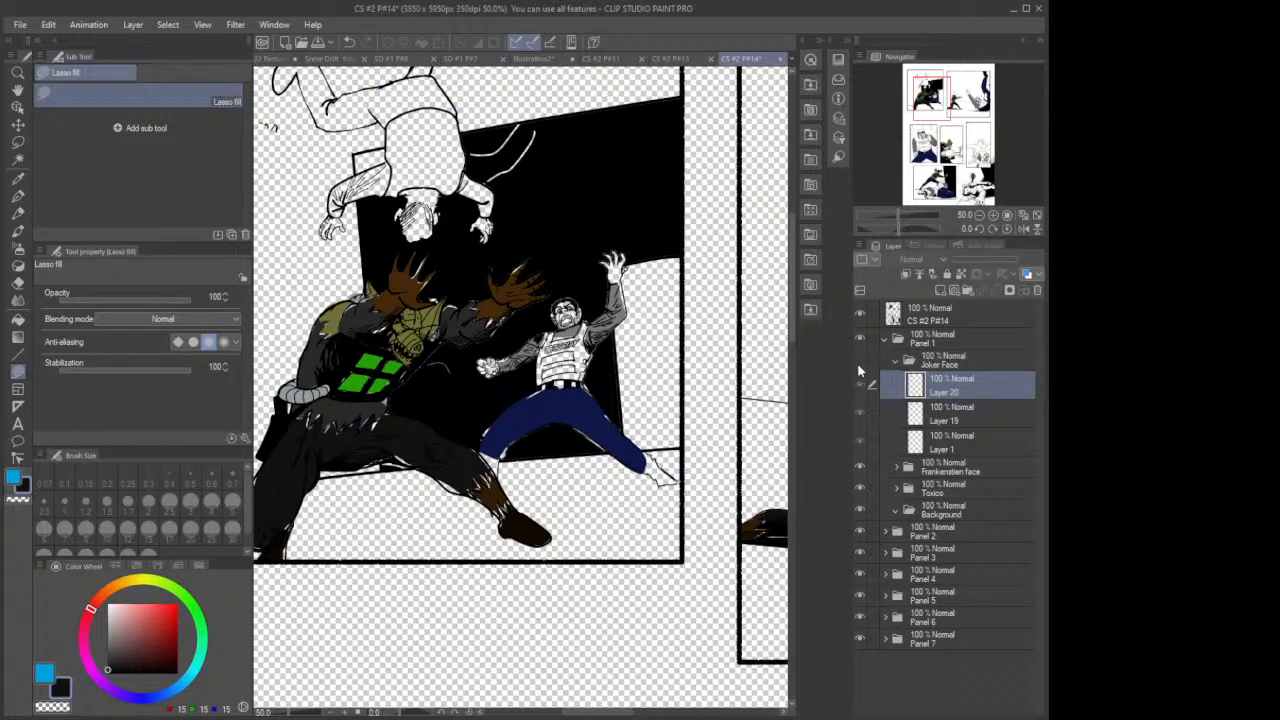
pyautogui.click(857, 361)
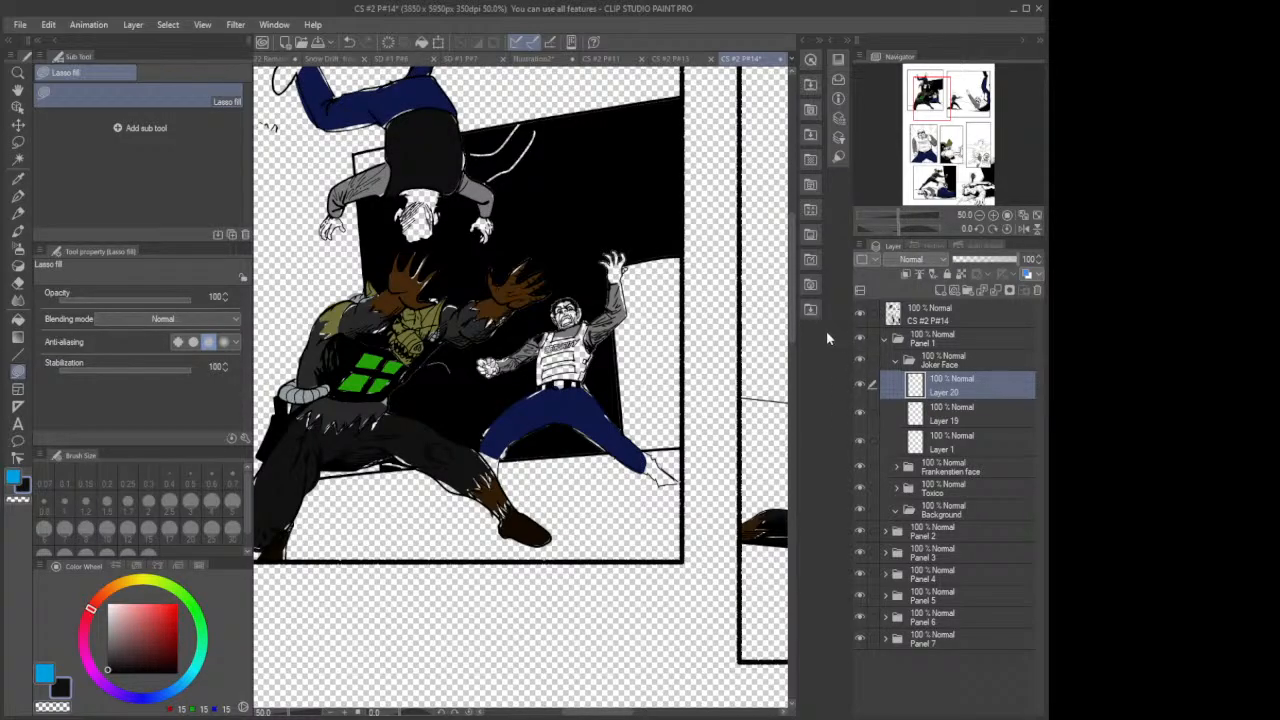
# Step: Lasso-fill both shoes of the upside-down guard in Panel 1 with the same near-black
pyautogui.scroll(3, 793, 333)
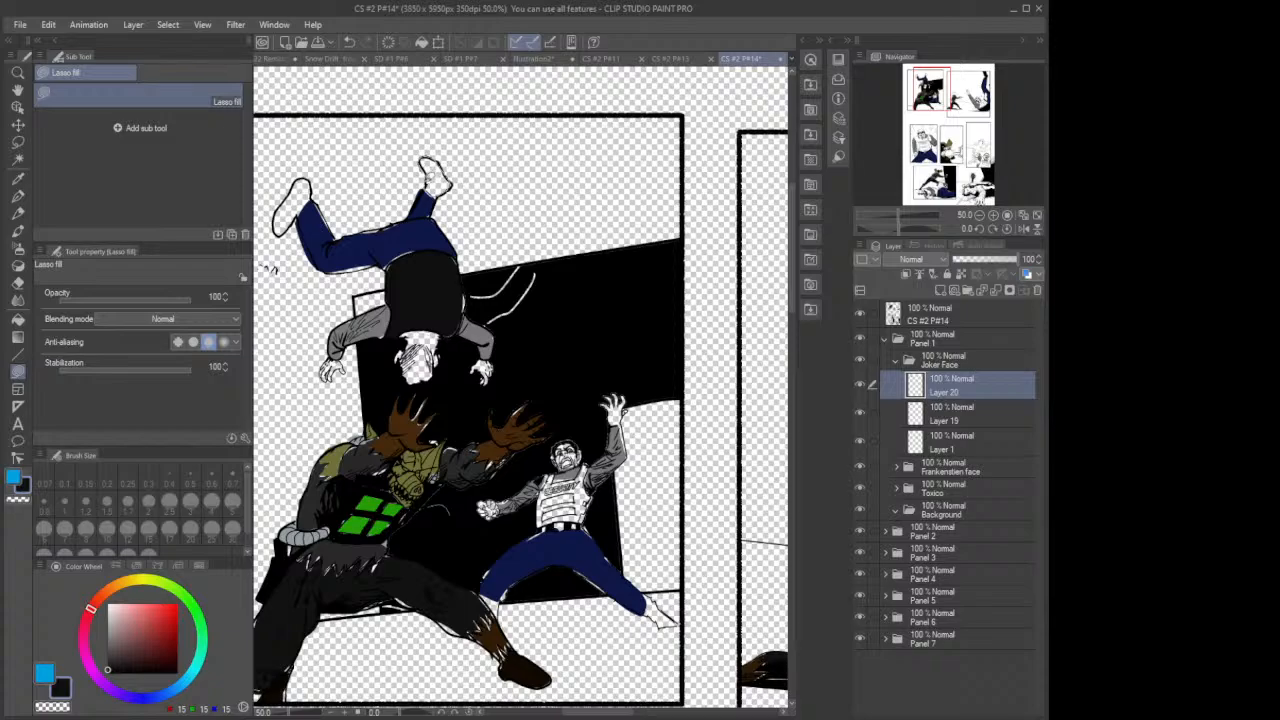
pyautogui.moveTo(440, 188); pyautogui.dragTo(400, 186)
pyautogui.moveTo(296, 217)
pyautogui.mouseDown()
pyautogui.moveTo(314, 188)
pyautogui.moveTo(306, 173)
pyautogui.moveTo(277, 234)
pyautogui.mouseUp()
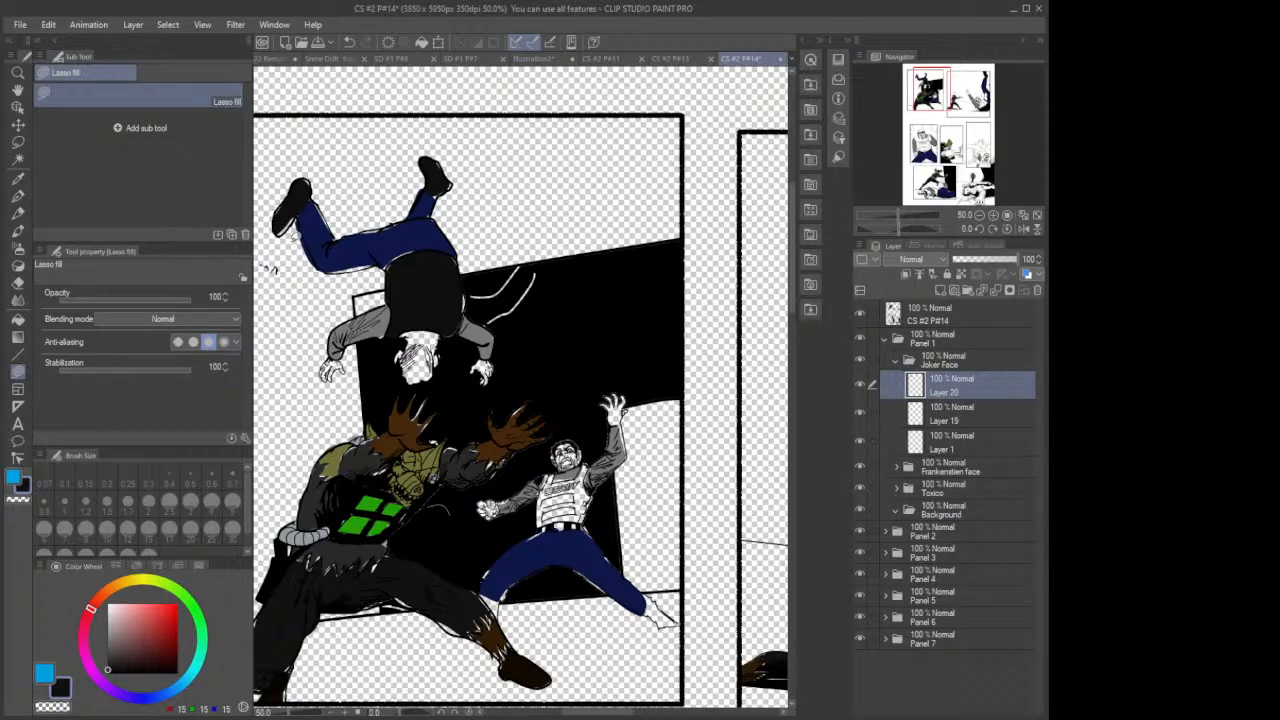
# Step: On a new layer above Layer 18 in the Frankenstien face folder, lasso-fill the standing guard's vest and outstretched shoe with near-black
pyautogui.click(895, 362)
pyautogui.click(897, 386)
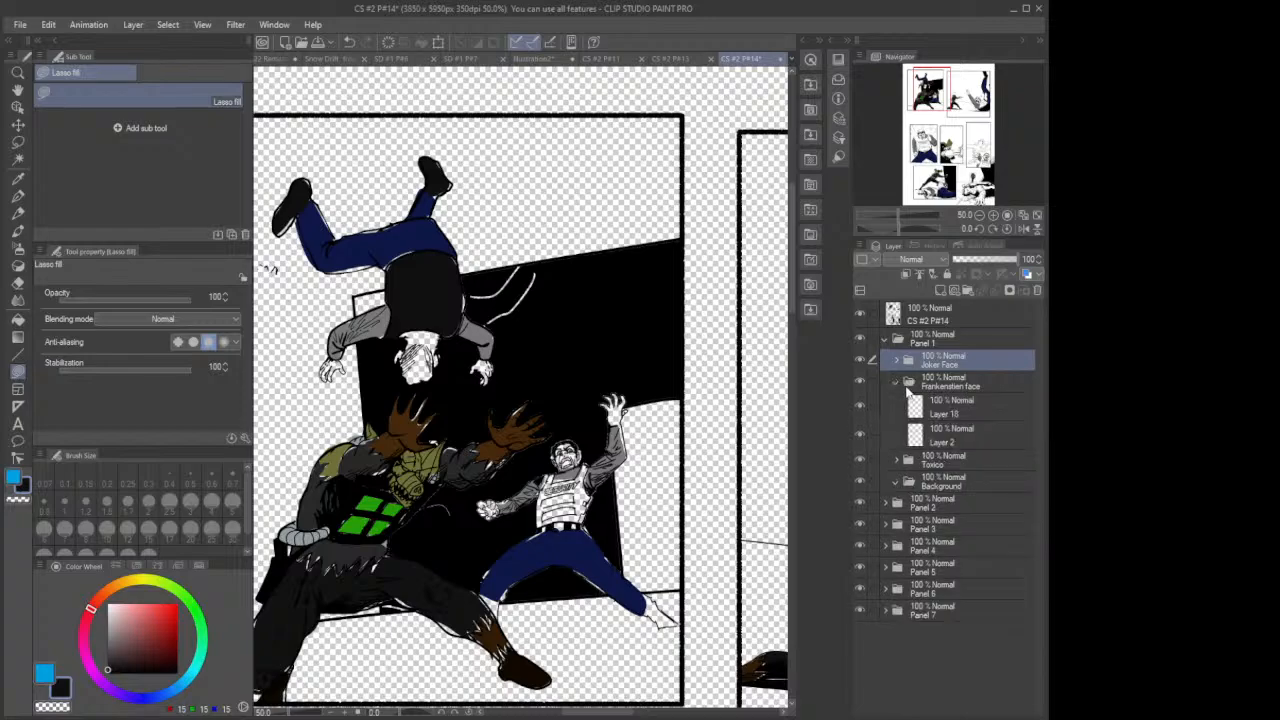
pyautogui.click(940, 405)
pyautogui.click(940, 290)
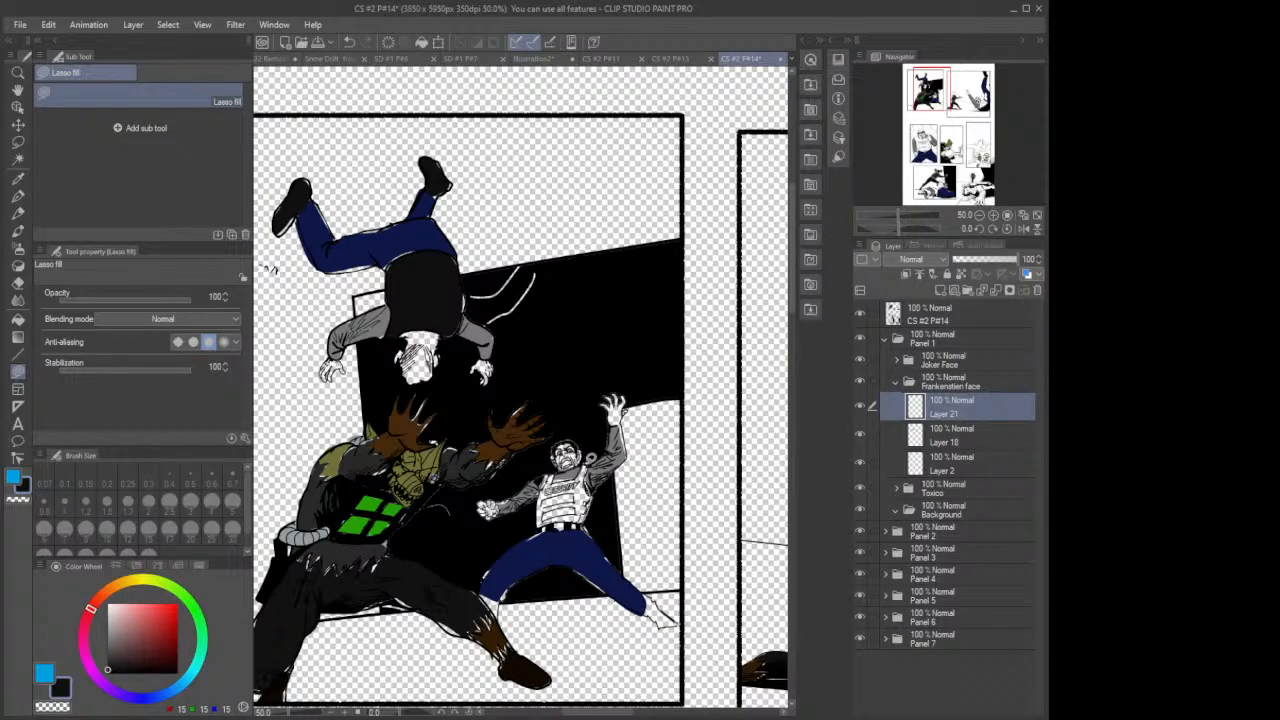
pyautogui.moveTo(558, 478); pyautogui.dragTo(542, 518)
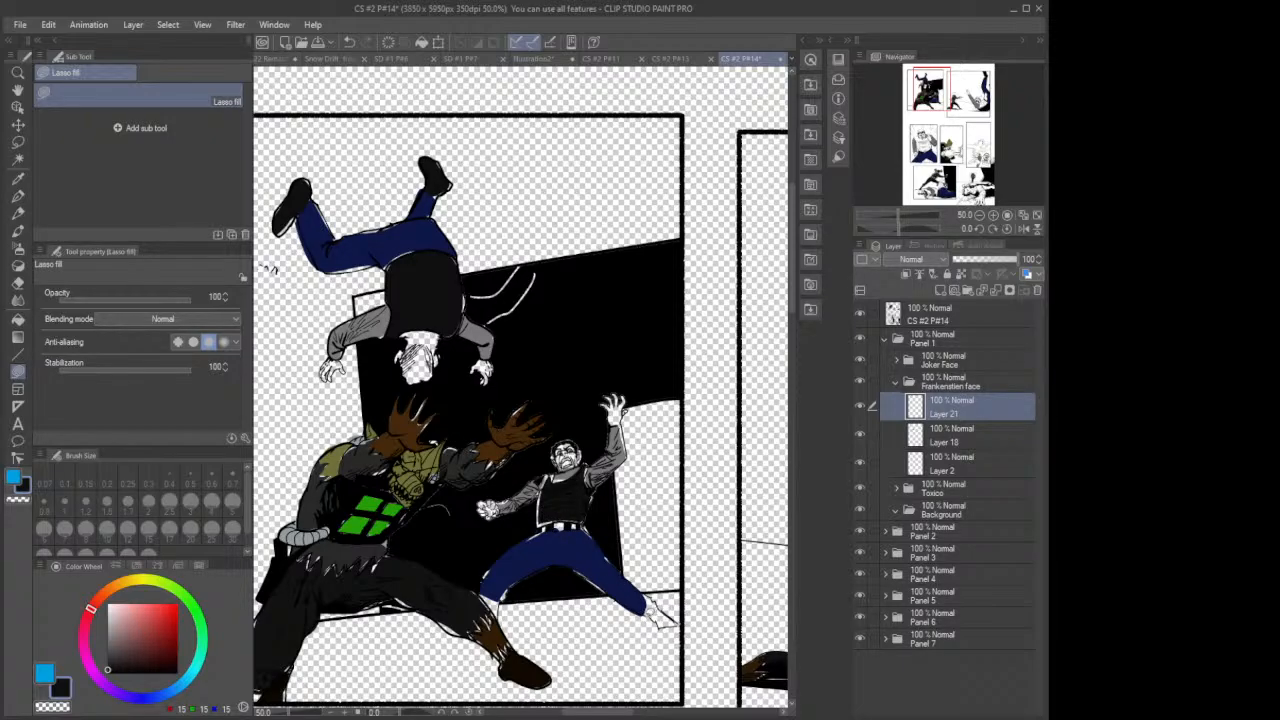
pyautogui.moveTo(678, 622)
pyautogui.mouseDown()
pyautogui.moveTo(653, 596)
pyautogui.moveTo(640, 612)
pyautogui.mouseUp()
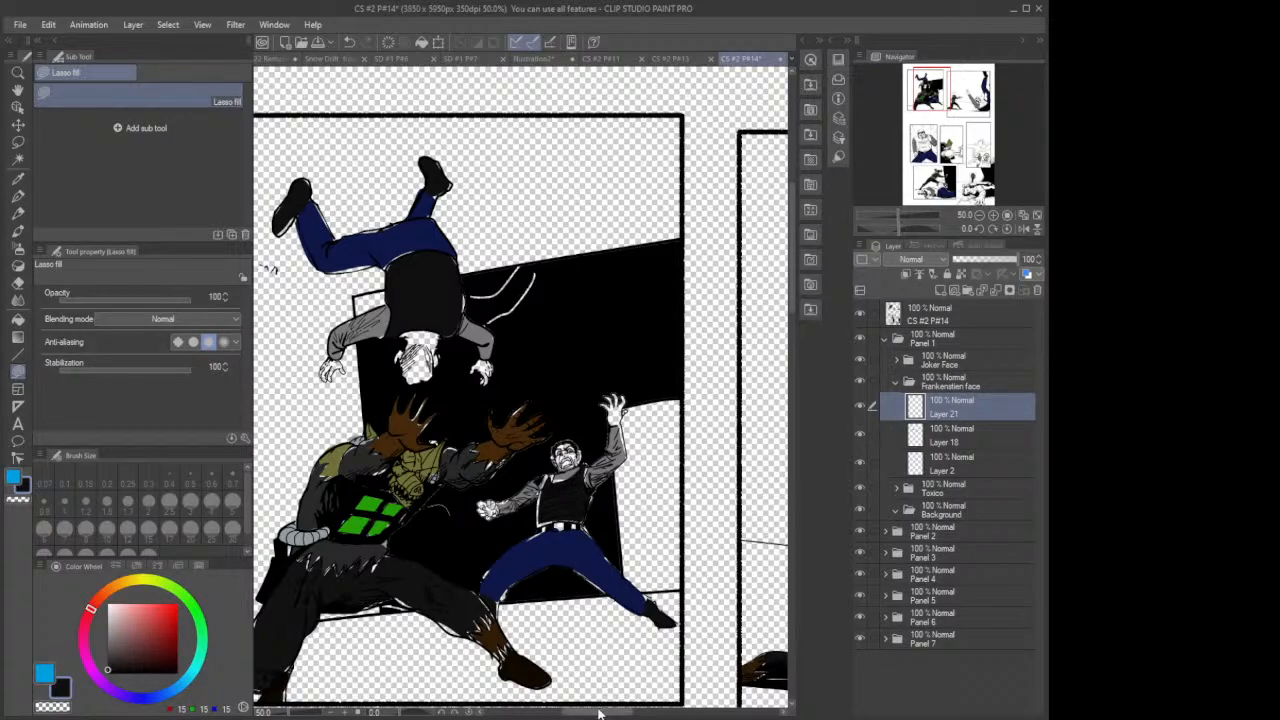
# Step: Collapse the Panel 1 folder and add a new layer above Layer 17 in Panel 2's Joker Face Copy 3 folder
pyautogui.moveTo(612, 713); pyautogui.dragTo(680, 714)
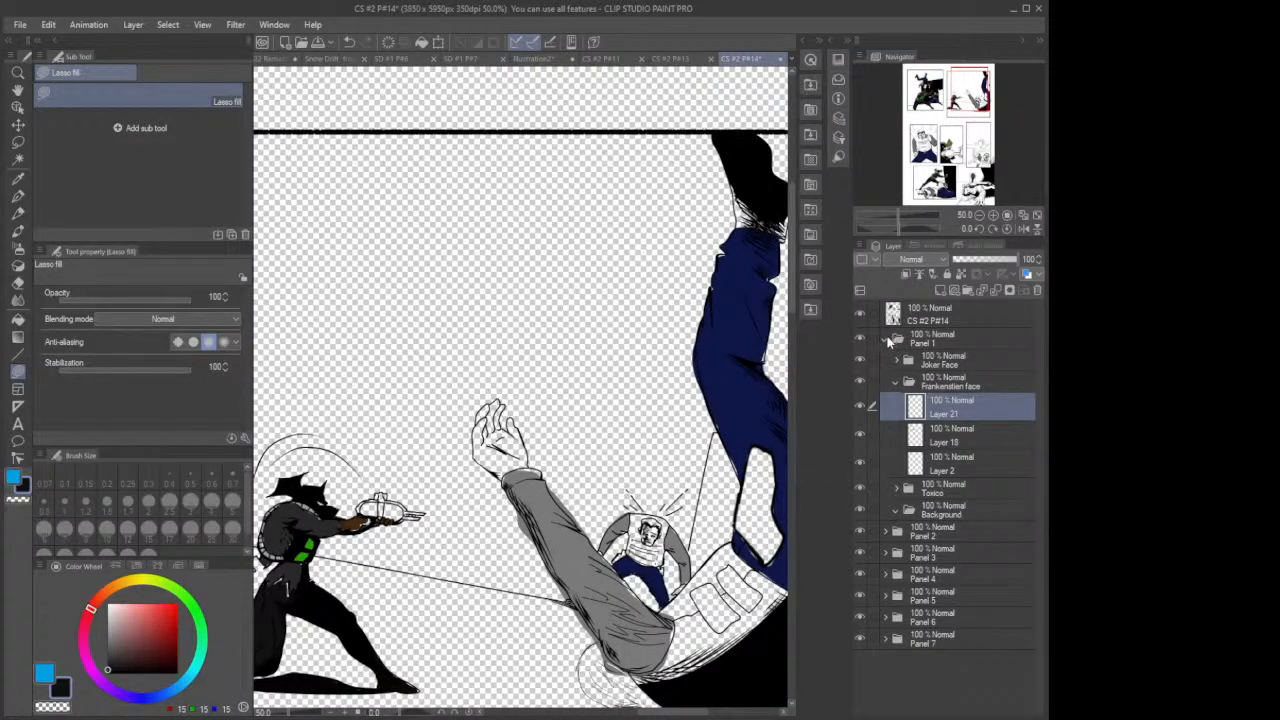
pyautogui.click(889, 341)
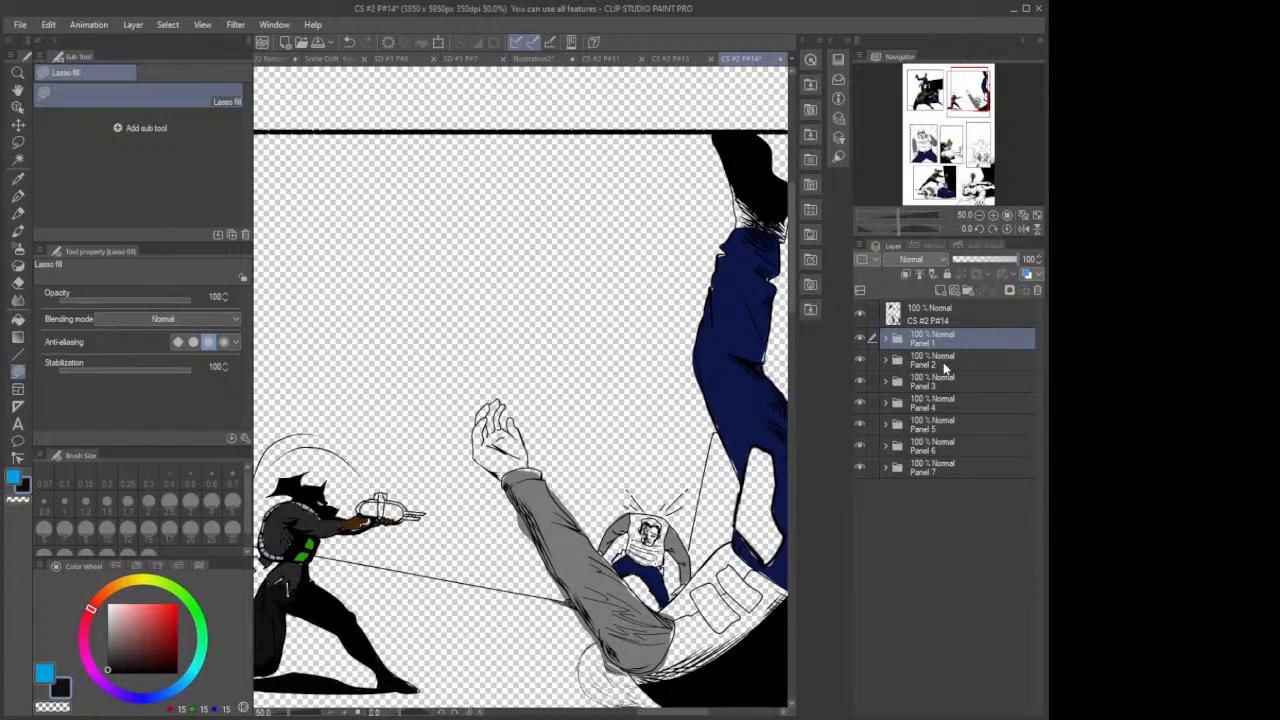
pyautogui.click(907, 362)
pyautogui.click(885, 362)
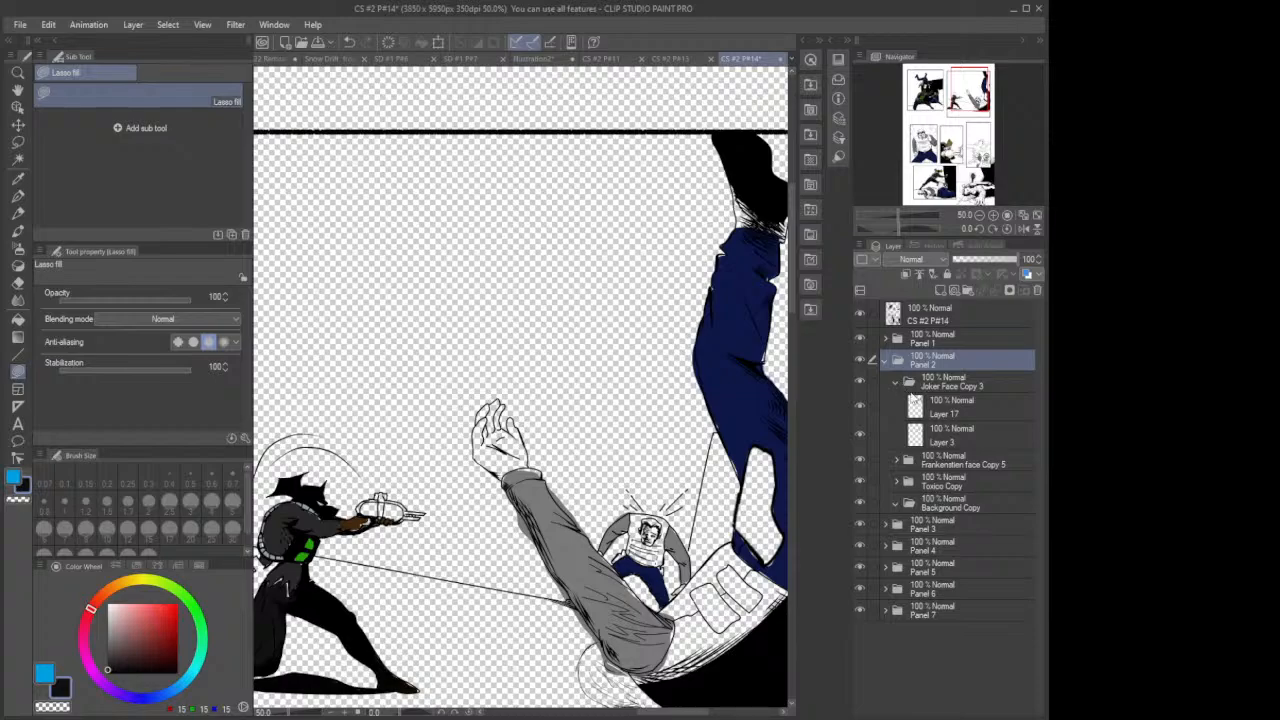
pyautogui.click(935, 410)
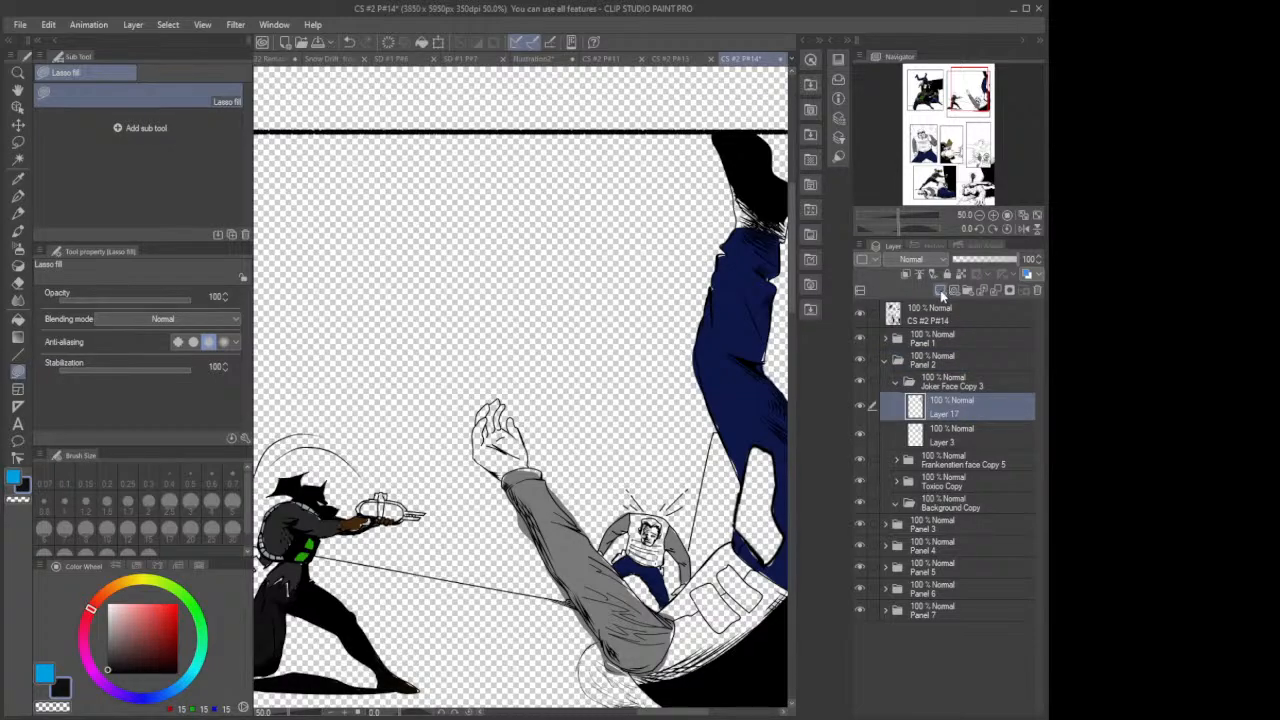
pyautogui.click(940, 290)
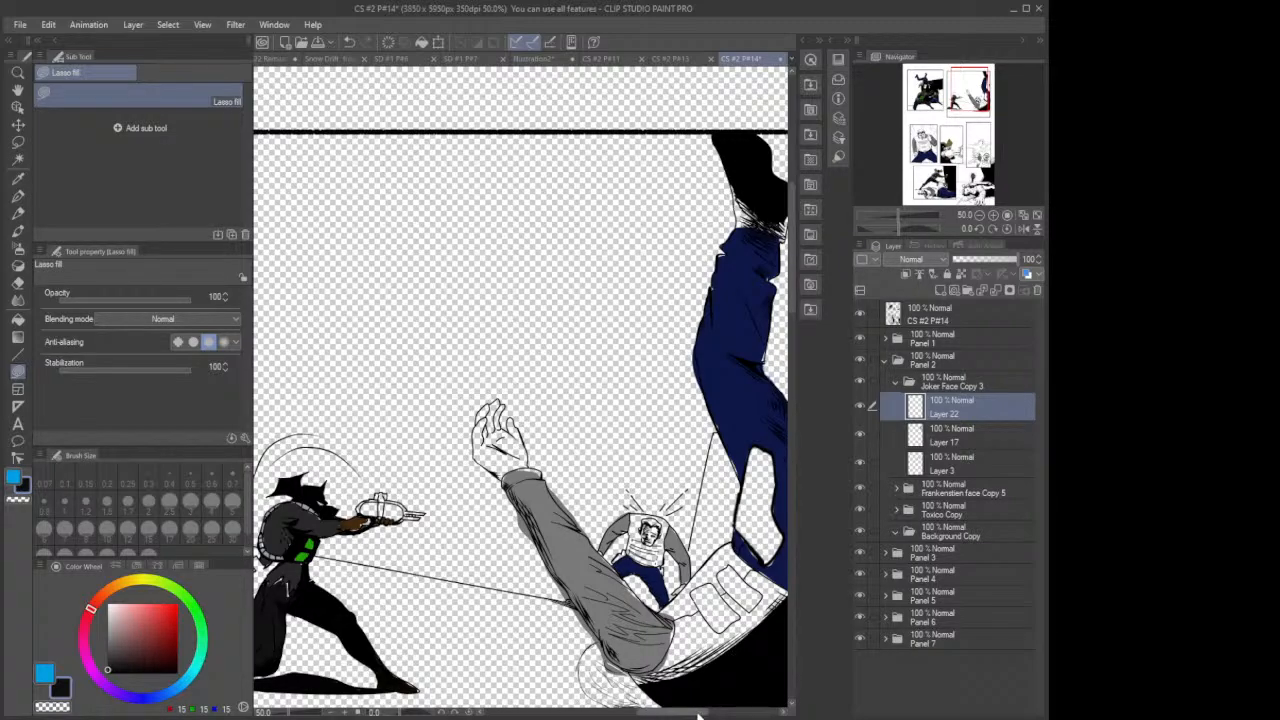
# Step: Lasso-fill the large falling guard's vest, including its pouches and shoulder strap, with near-black on Layer 22 in Panel 2
pyautogui.moveTo(699, 716); pyautogui.dragTo(735, 716)
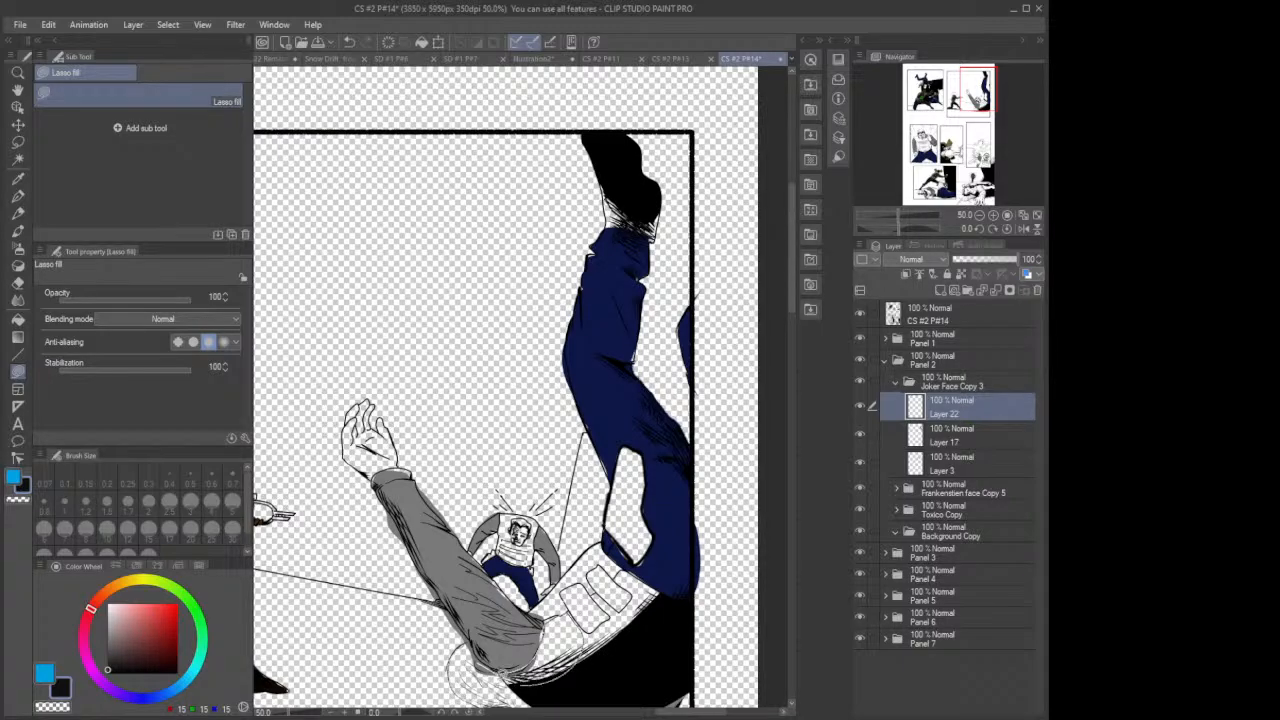
pyautogui.moveTo(582, 614); pyautogui.dragTo(586, 619)
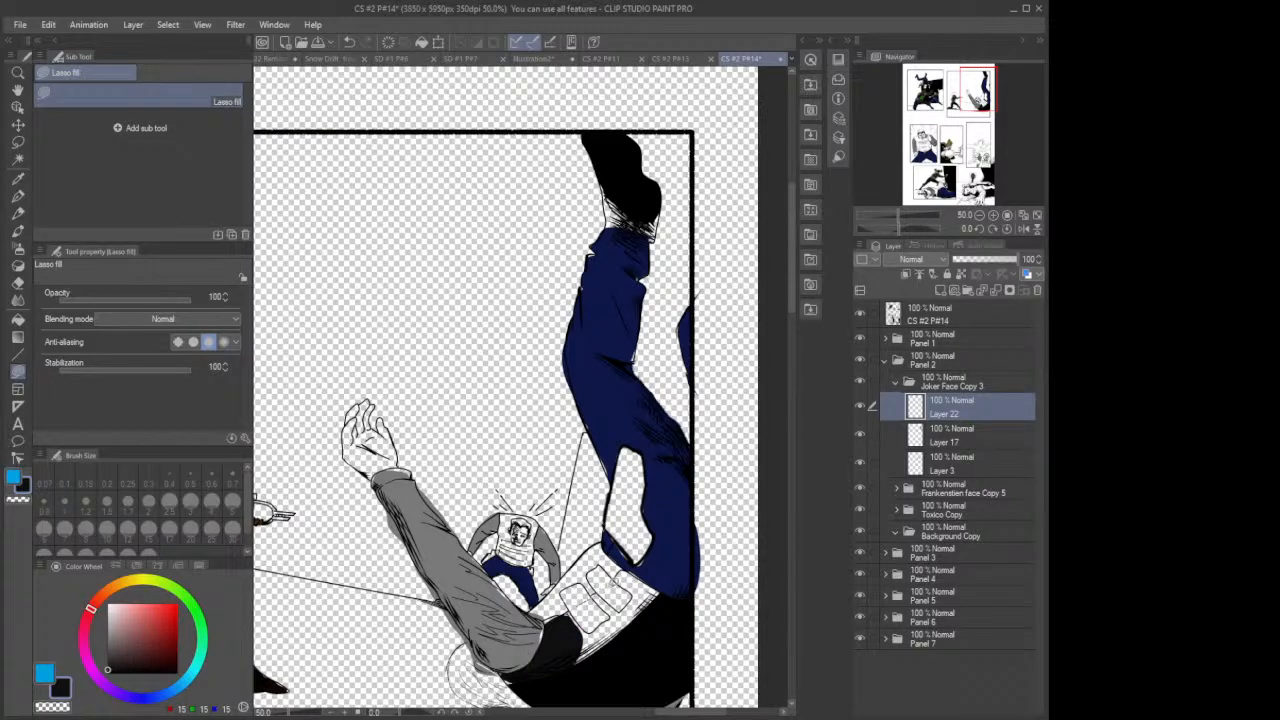
pyautogui.moveTo(660, 588)
pyautogui.mouseDown()
pyautogui.moveTo(630, 645)
pyautogui.moveTo(576, 655)
pyautogui.moveTo(592, 572)
pyautogui.moveTo(584, 635)
pyautogui.moveTo(610, 631)
pyautogui.moveTo(624, 564)
pyautogui.moveTo(666, 598)
pyautogui.mouseUp()
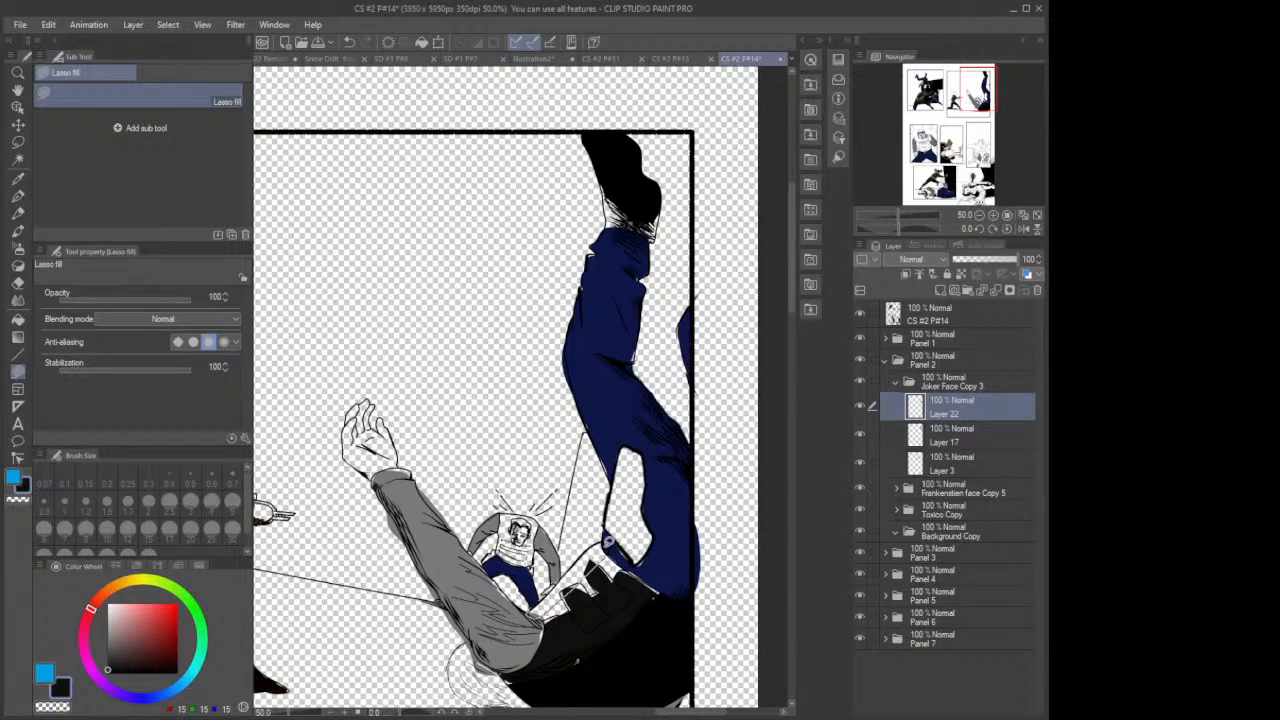
pyautogui.moveTo(580, 556); pyautogui.dragTo(527, 614)
# Step: On a new layer above Layer 16 in Panel 2's Frankenstien face Copy 5 folder, lasso-fill the small background guard's vest with near-black
pyautogui.click(896, 384)
pyautogui.click(940, 406)
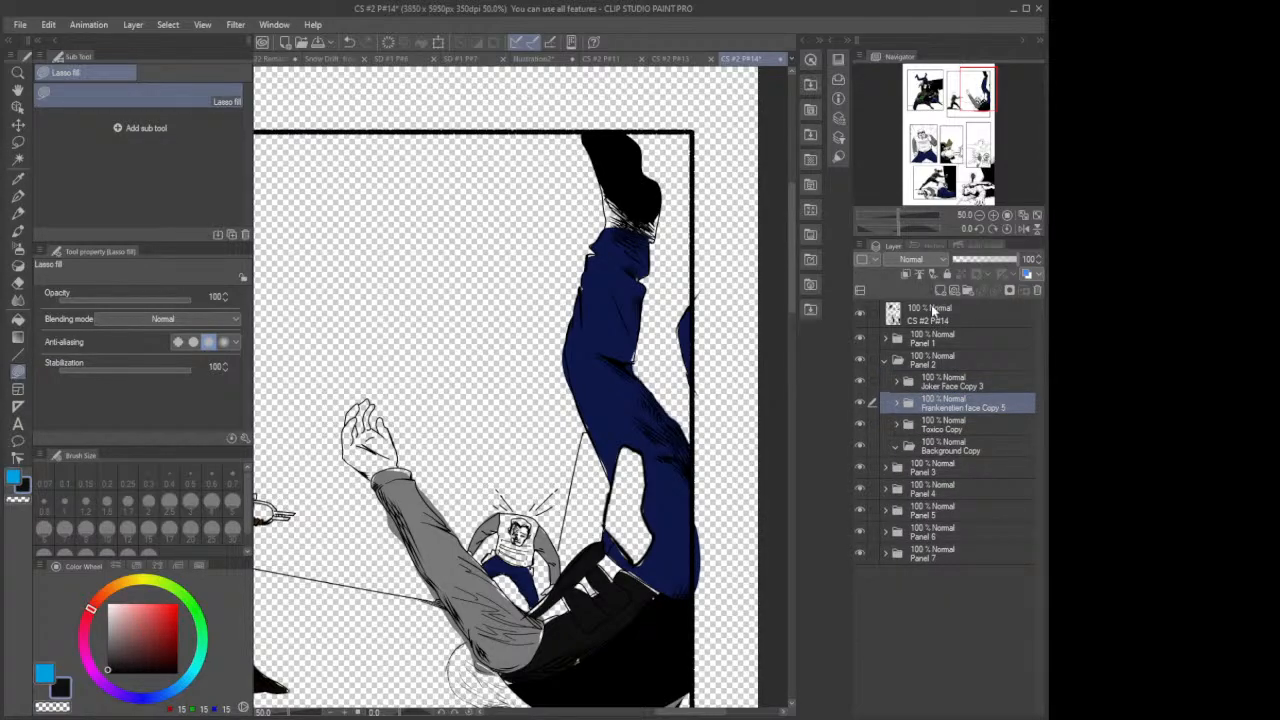
pyautogui.click(896, 404)
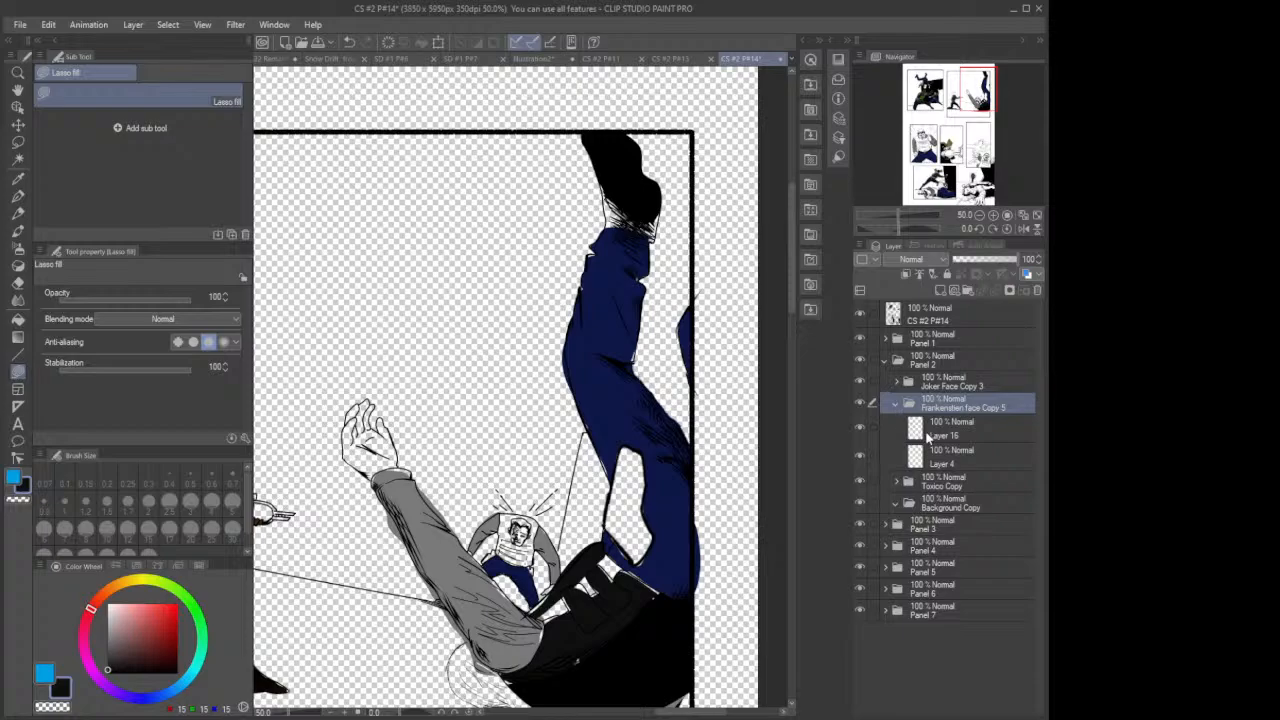
pyautogui.click(928, 432)
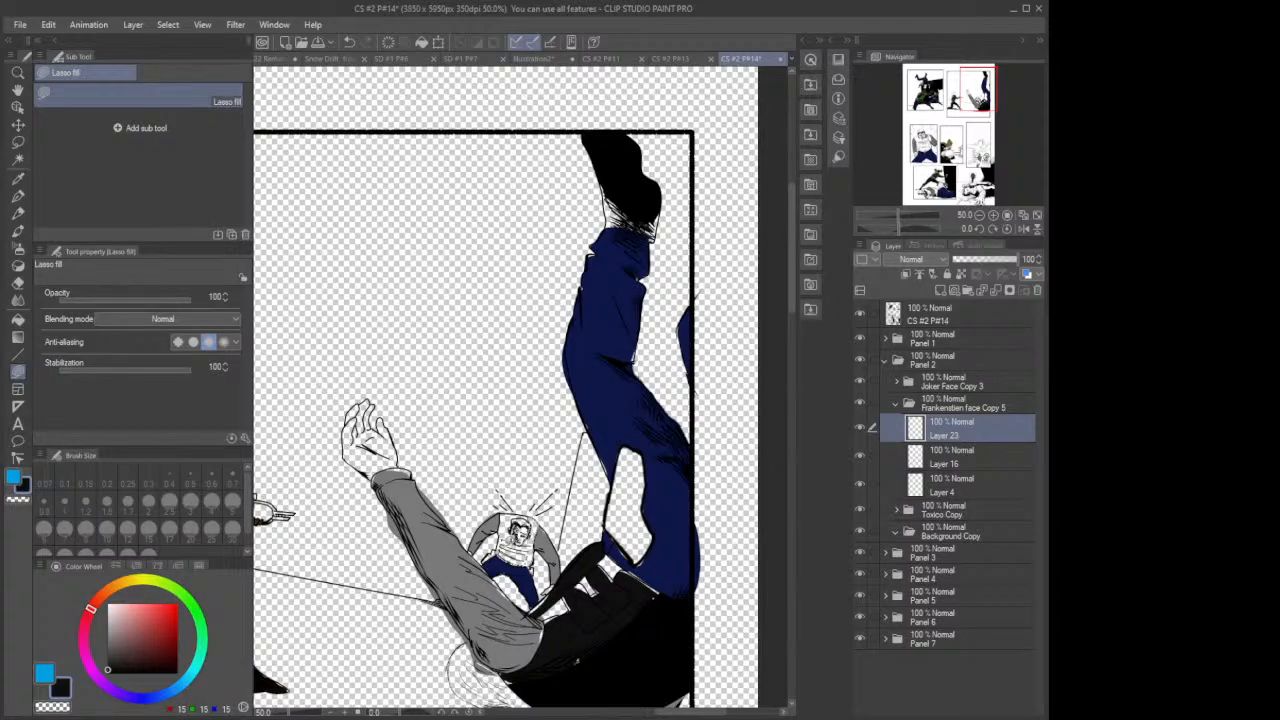
pyautogui.moveTo(509, 540); pyautogui.dragTo(495, 548)
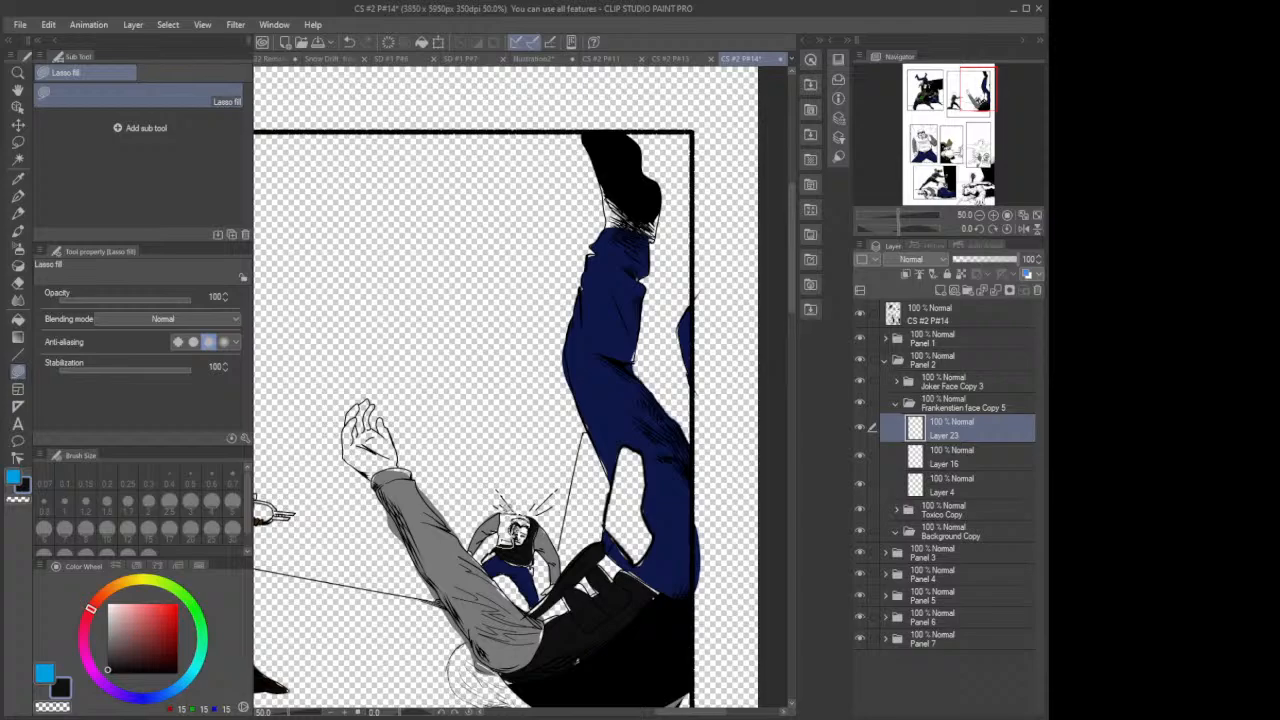
pyautogui.moveTo(500, 532)
pyautogui.mouseDown()
pyautogui.moveTo(526, 518)
pyautogui.moveTo(502, 540)
pyautogui.mouseUp()
pyautogui.click(896, 403)
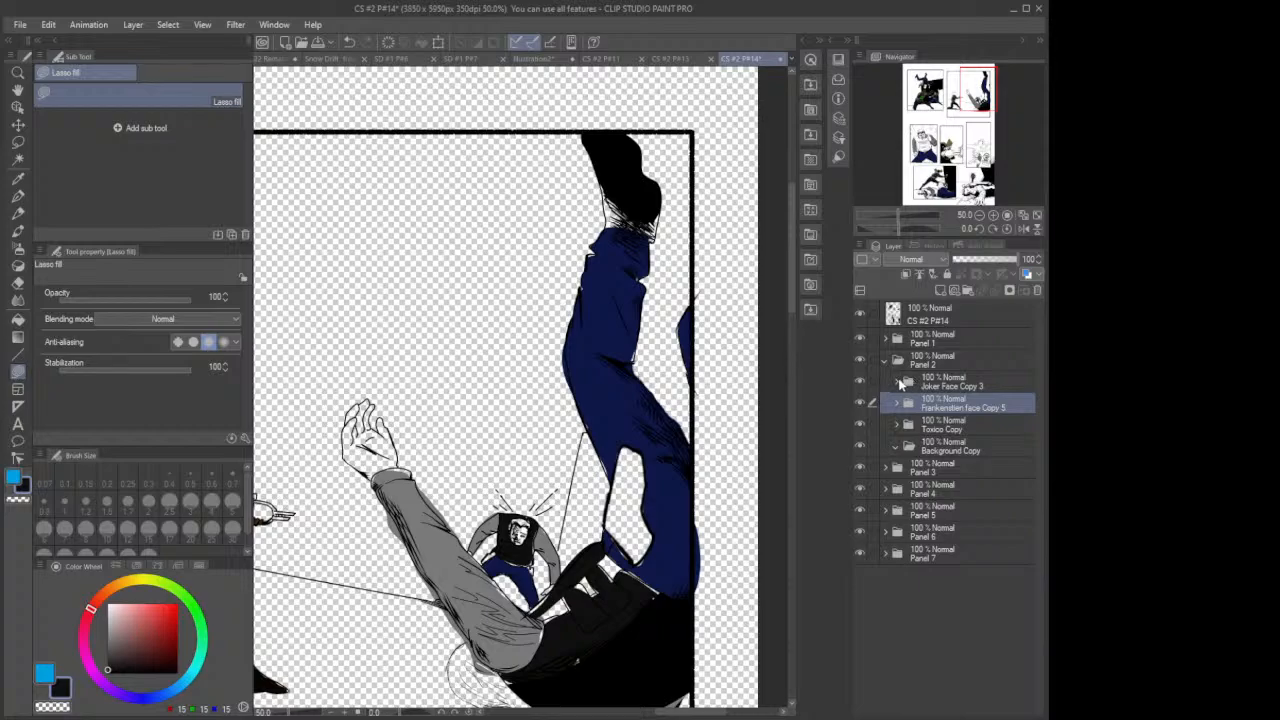
# Step: On Layer 22 in Joker Face Copy 3, lasso-fill the falling guard's raised shoe with near-black and collapse the Panel 2 folder
pyautogui.click(896, 381)
pyautogui.click(936, 413)
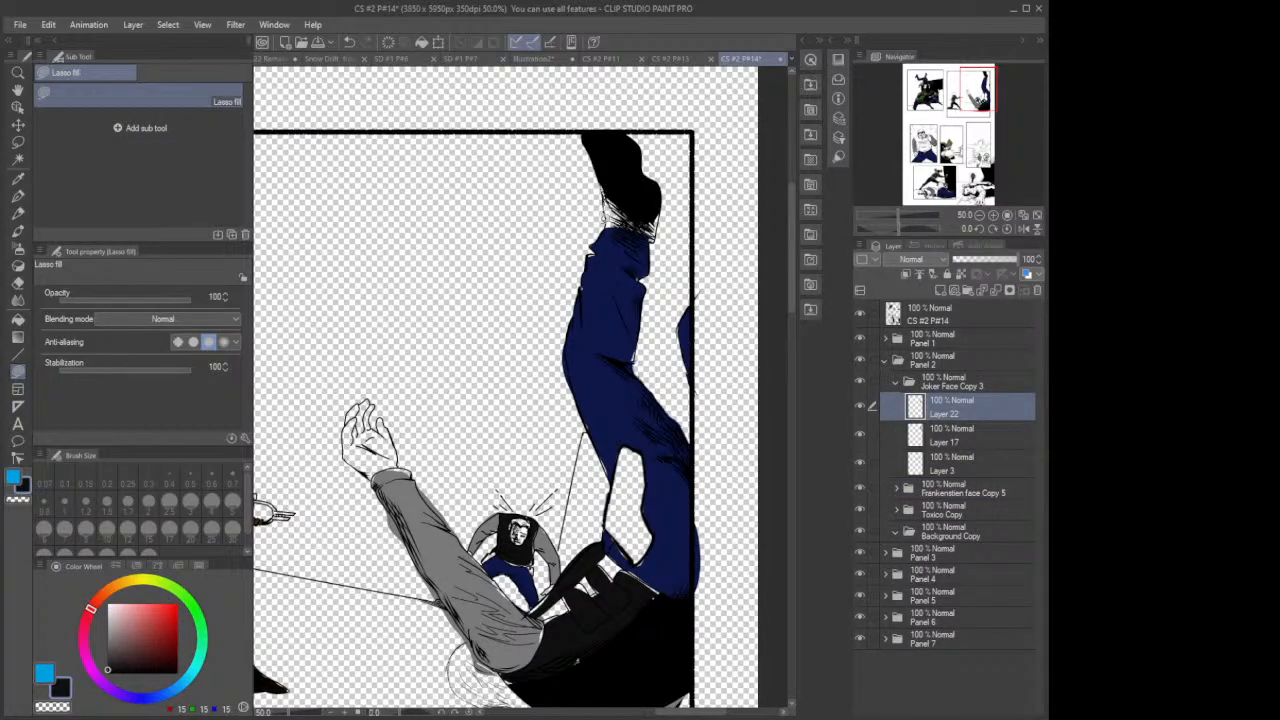
pyautogui.moveTo(616, 228)
pyautogui.mouseDown()
pyautogui.moveTo(661, 236)
pyautogui.moveTo(644, 237)
pyautogui.moveTo(659, 218)
pyautogui.moveTo(642, 232)
pyautogui.moveTo(664, 207)
pyautogui.moveTo(637, 203)
pyautogui.moveTo(662, 192)
pyautogui.moveTo(605, 158)
pyautogui.mouseUp()
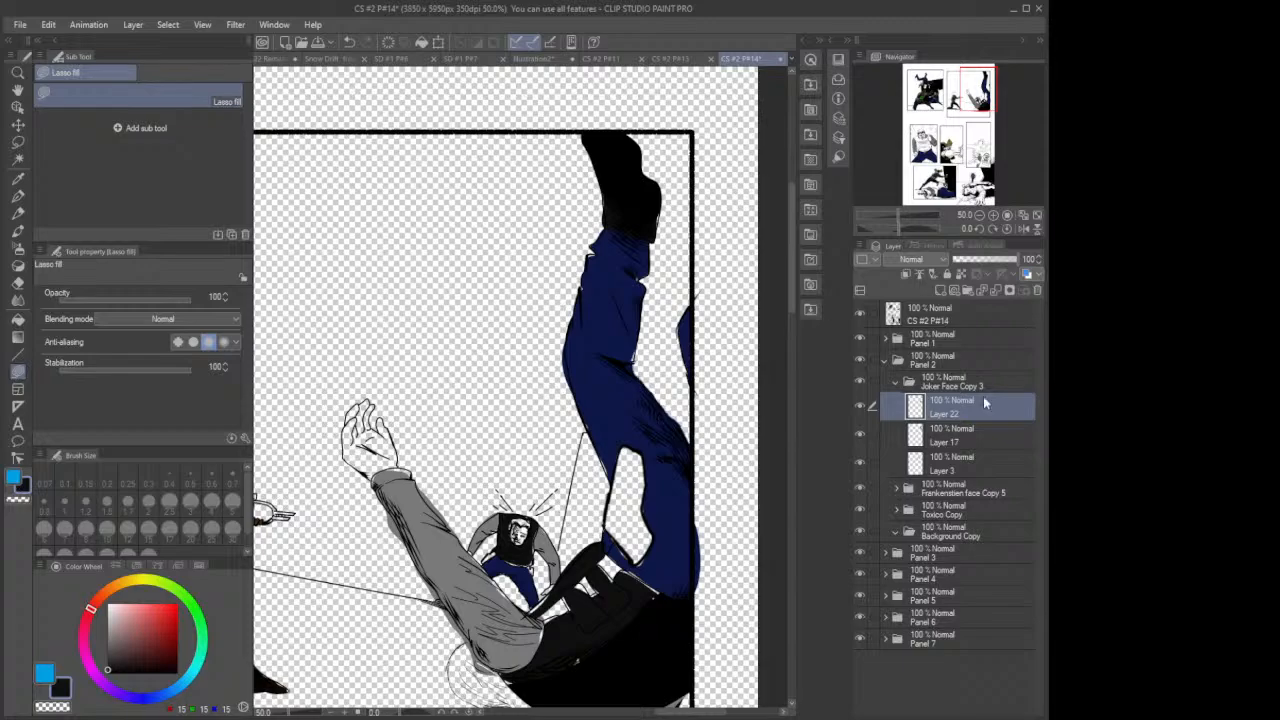
pyautogui.click(894, 382)
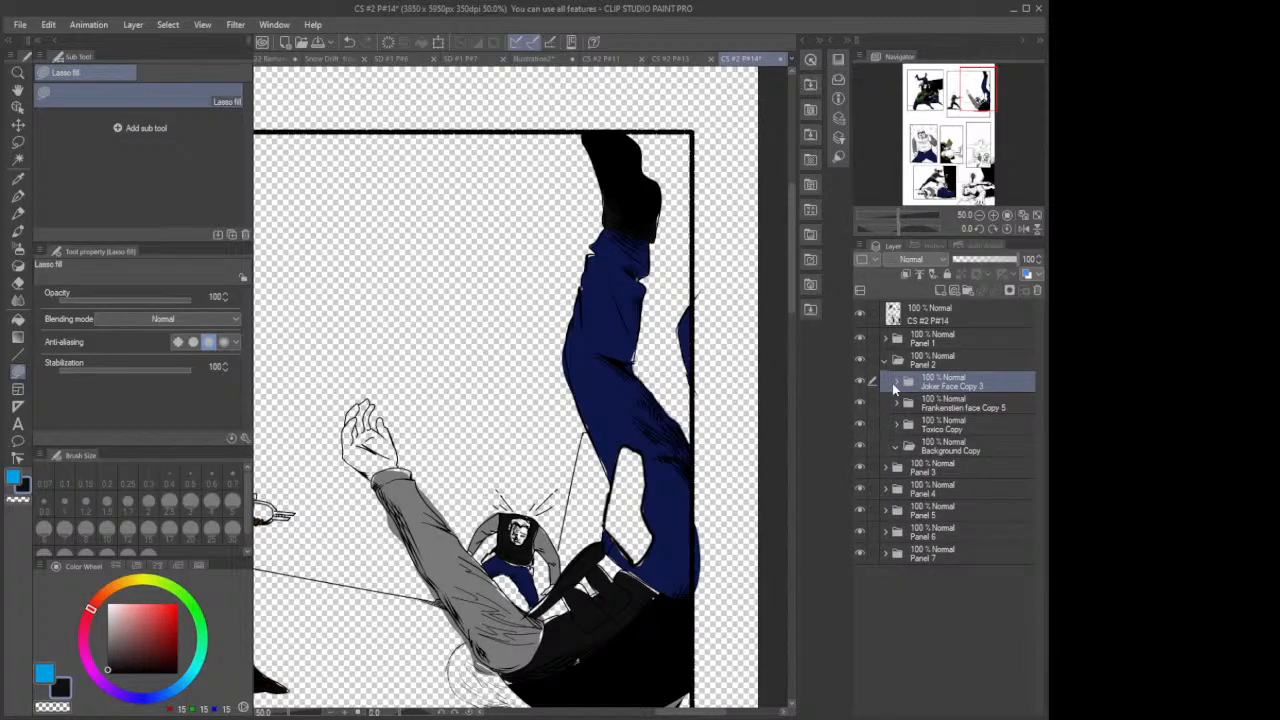
pyautogui.click(885, 361)
# Step: Add a new layer above Layer 15 in Panel 3's Frankenstien face Copy 4 folder
pyautogui.scroll(-4, 677, 403)
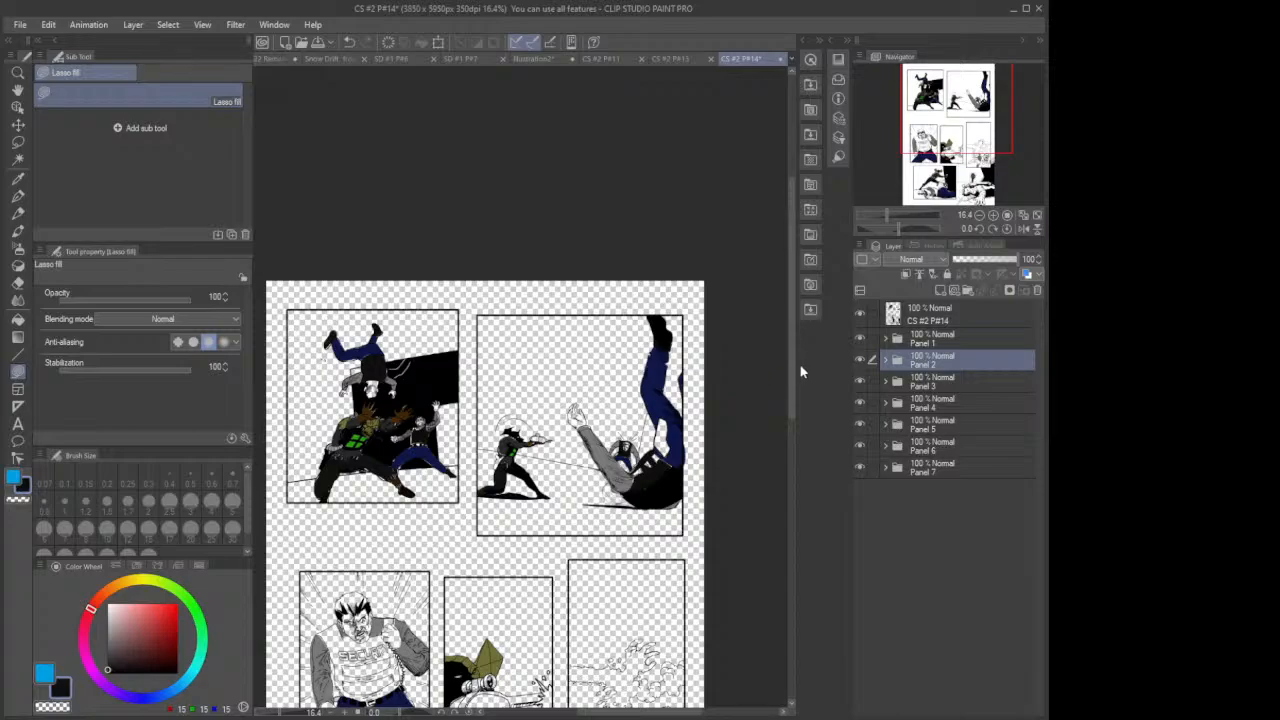
pyautogui.moveTo(791, 370); pyautogui.dragTo(789, 436)
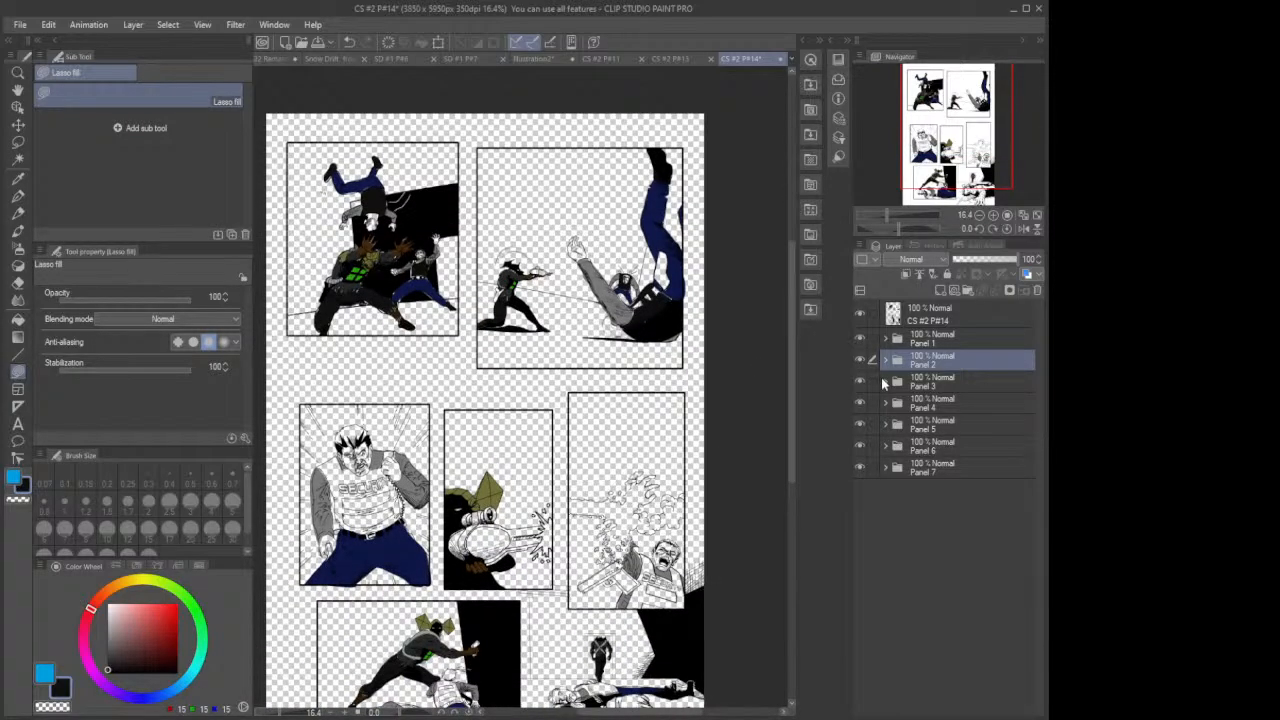
pyautogui.click(883, 383)
pyautogui.click(936, 430)
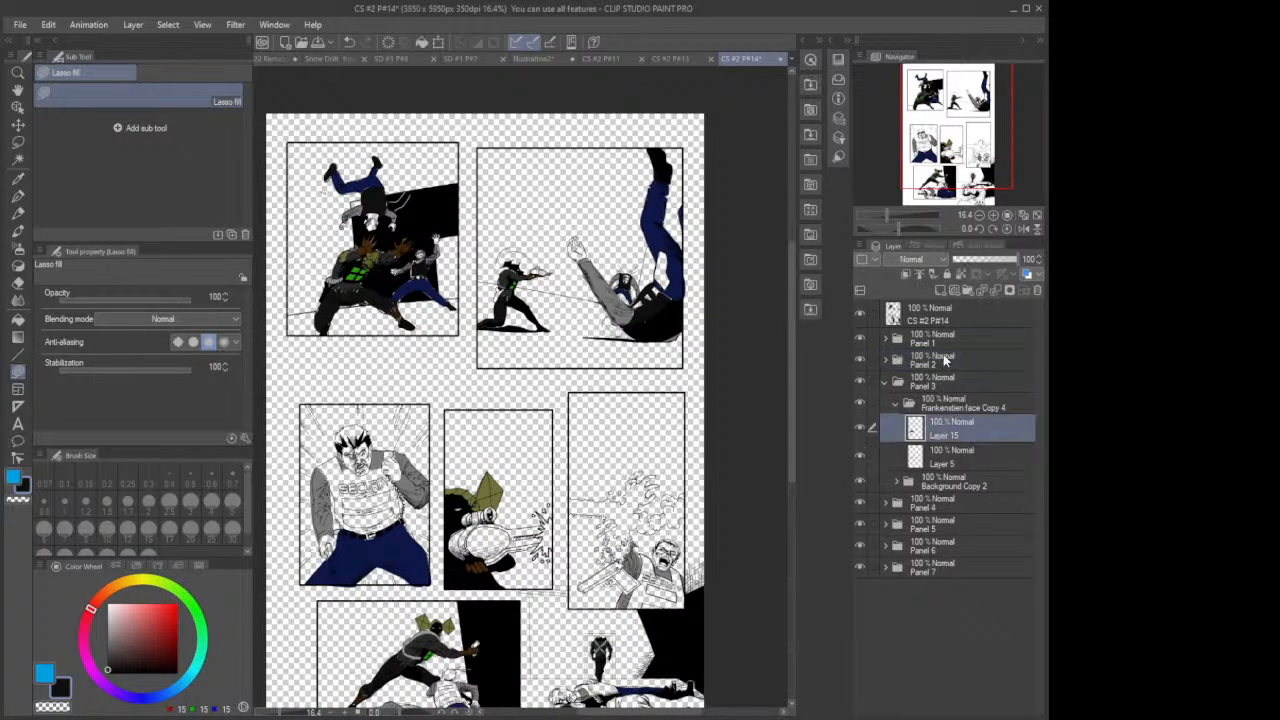
pyautogui.click(942, 291)
# Step: Lasso-fill the body and both shoulder straps of the Panel 3 guard's SECURITY vest with near-black
pyautogui.scroll(2, 333, 495)
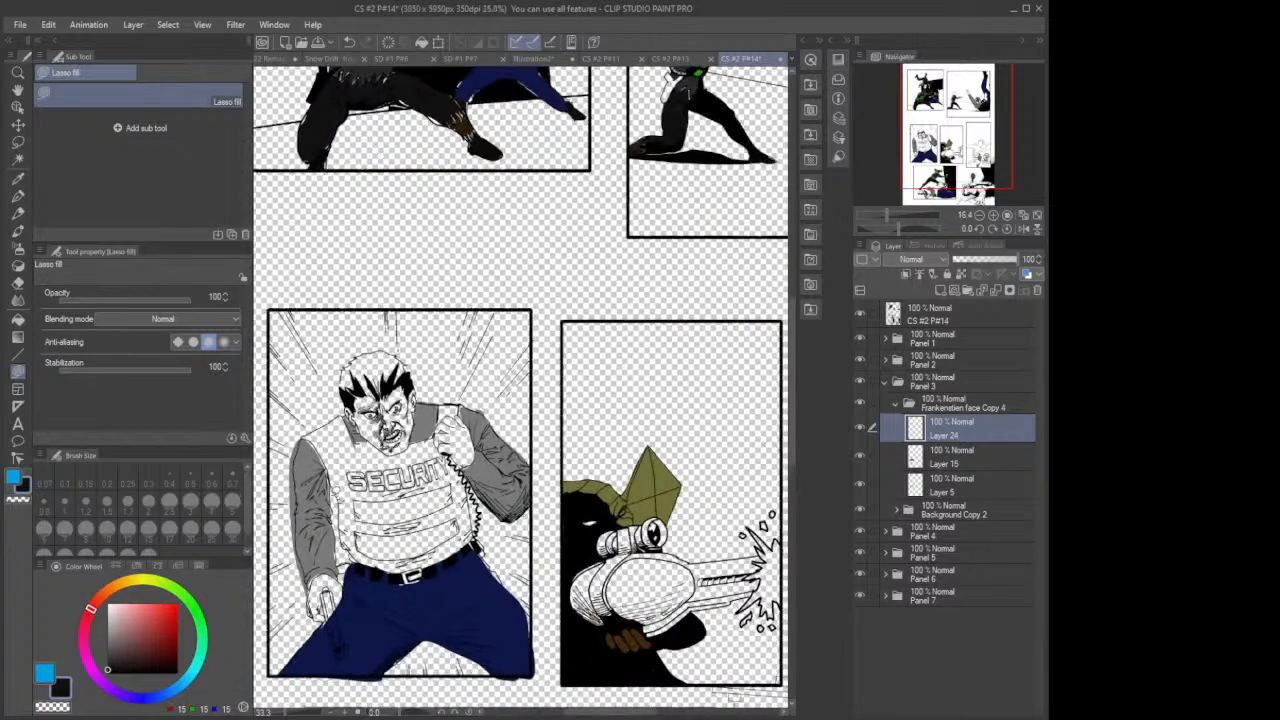
pyautogui.scroll(2, 340, 488)
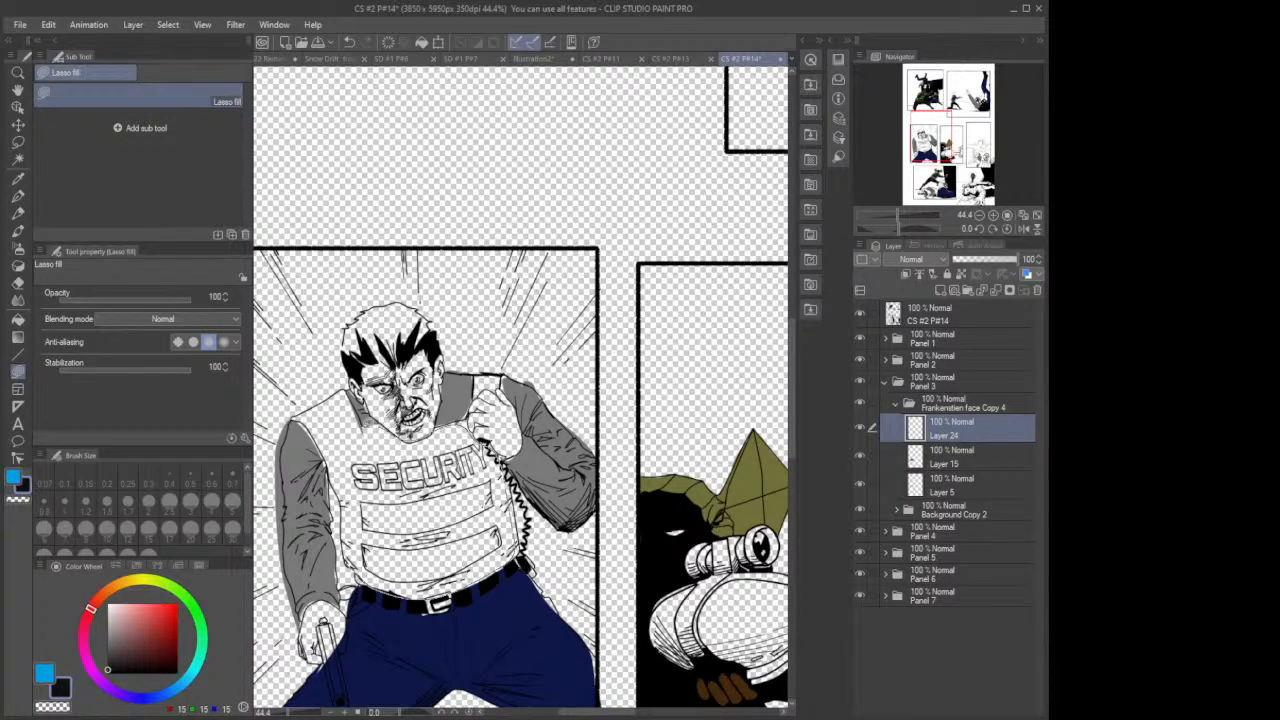
pyautogui.moveTo(344, 488)
pyautogui.mouseDown()
pyautogui.moveTo(344, 548)
pyautogui.moveTo(355, 566)
pyautogui.moveTo(365, 557)
pyautogui.mouseUp()
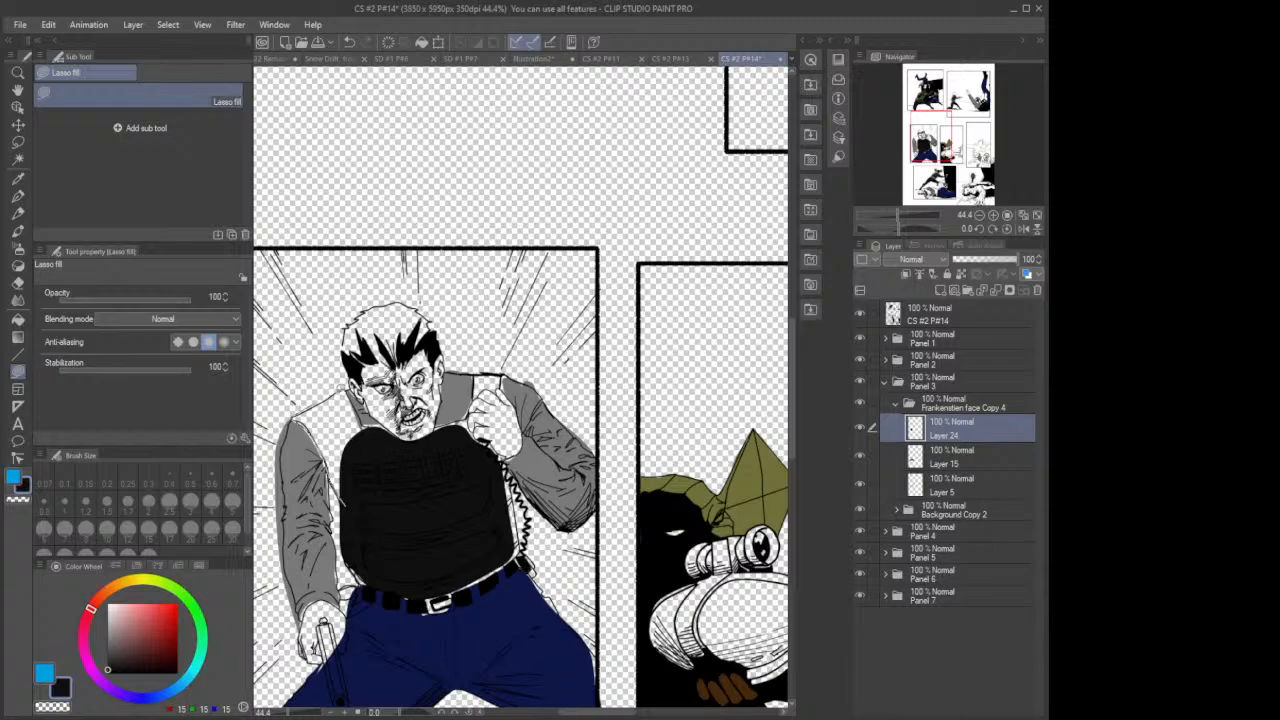
pyautogui.moveTo(350, 400); pyautogui.dragTo(412, 466)
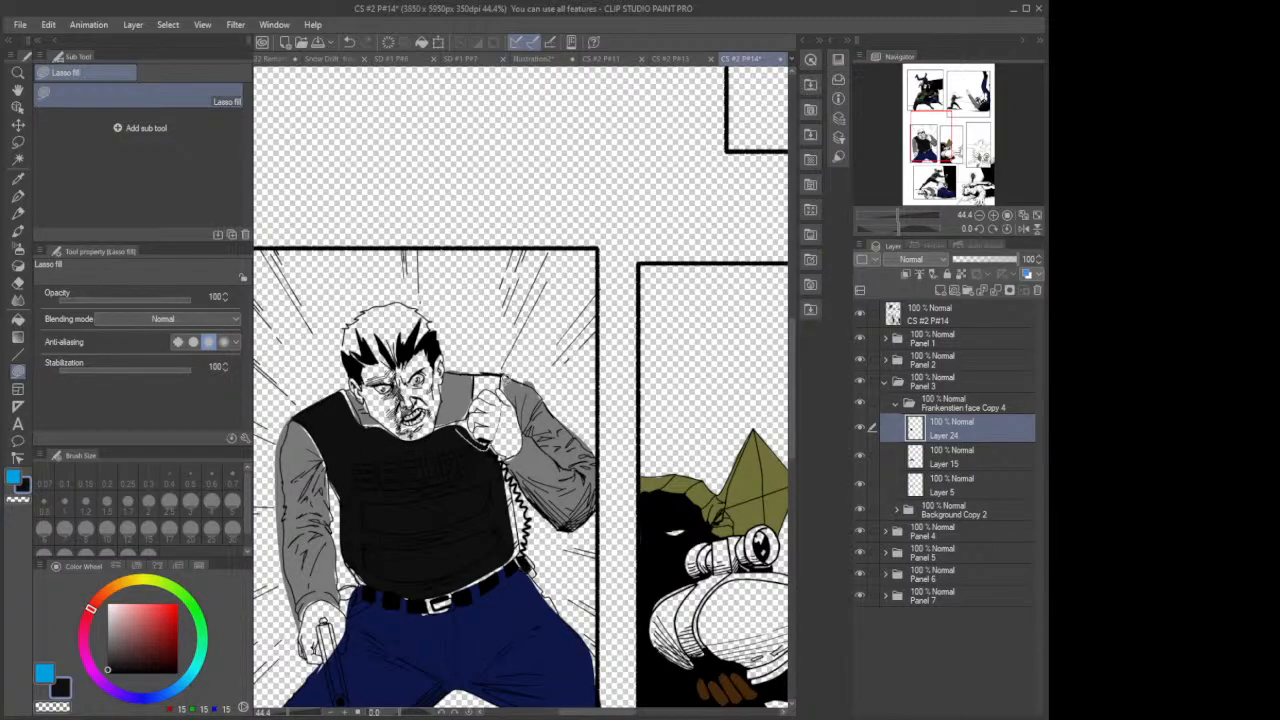
pyautogui.moveTo(478, 368)
pyautogui.mouseDown()
pyautogui.moveTo(468, 415)
pyautogui.moveTo(440, 424)
pyautogui.mouseUp()
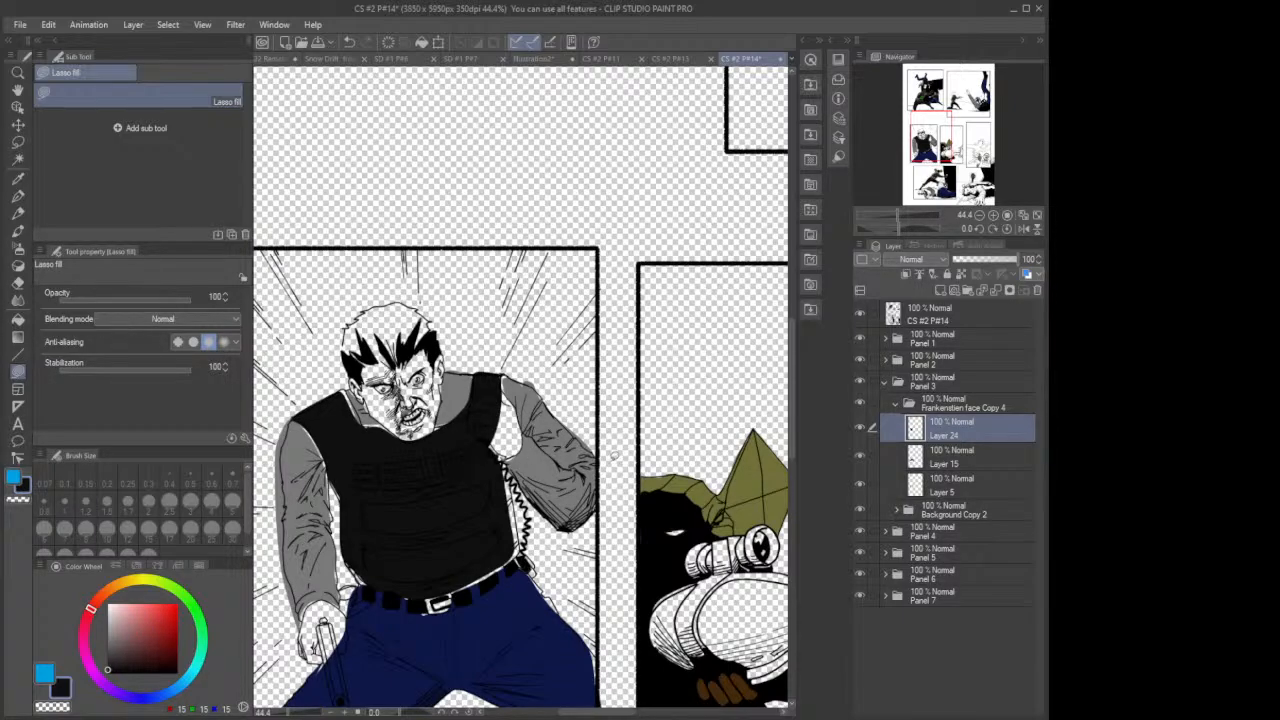
# Step: Collapse the Panel 3 folder and add a new layer above Layer 6 in Panel 5's Frankenstien face Copy 3 folder
pyautogui.scroll(-2, 614, 456)
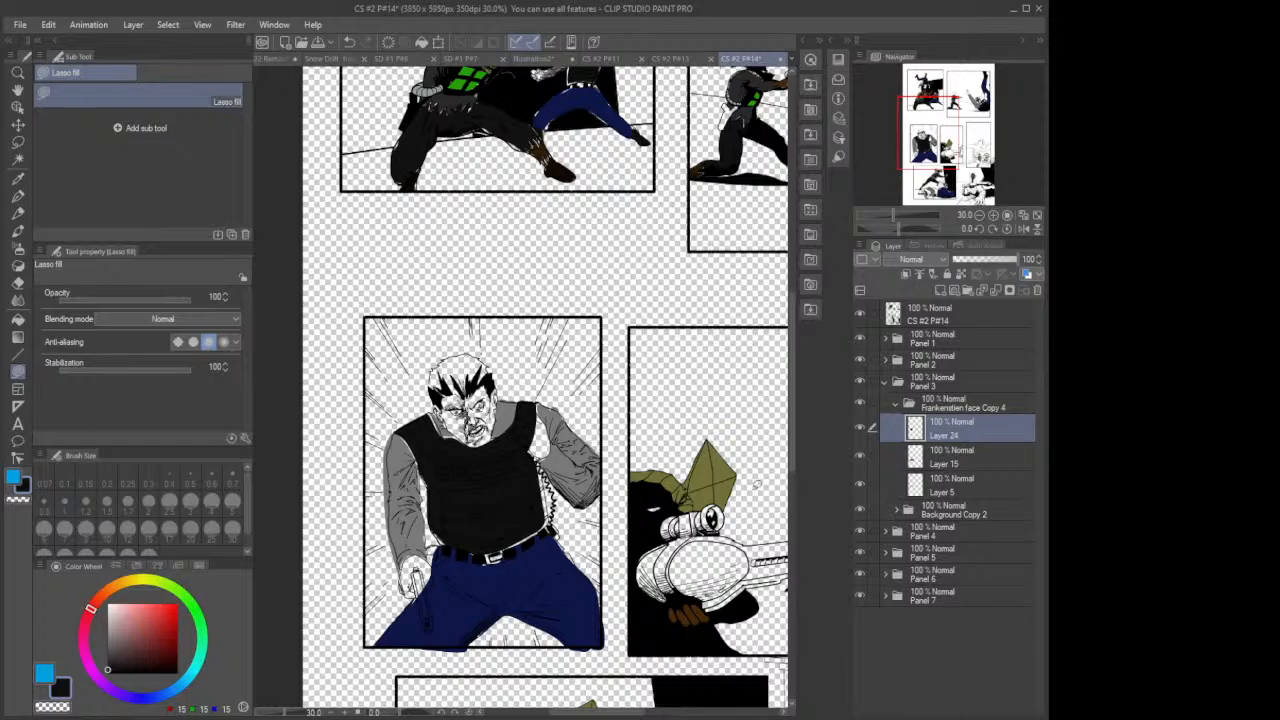
pyautogui.scroll(-3, 678, 538)
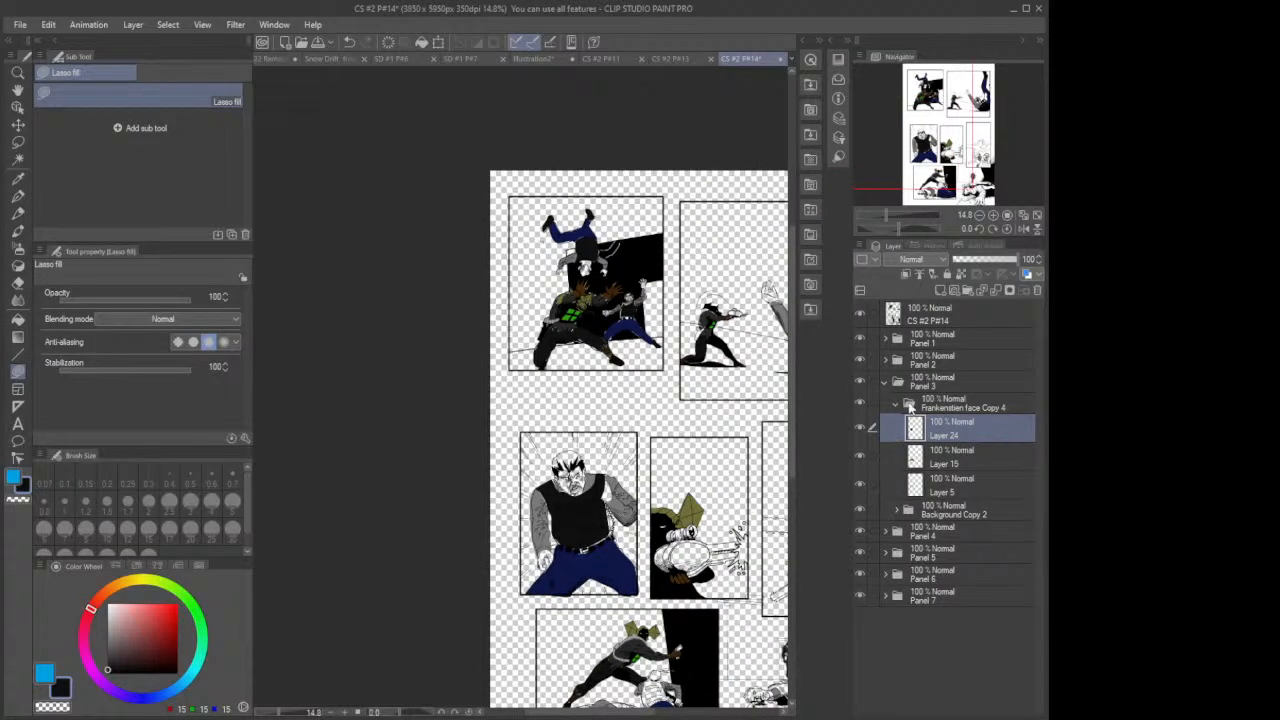
pyautogui.click(896, 405)
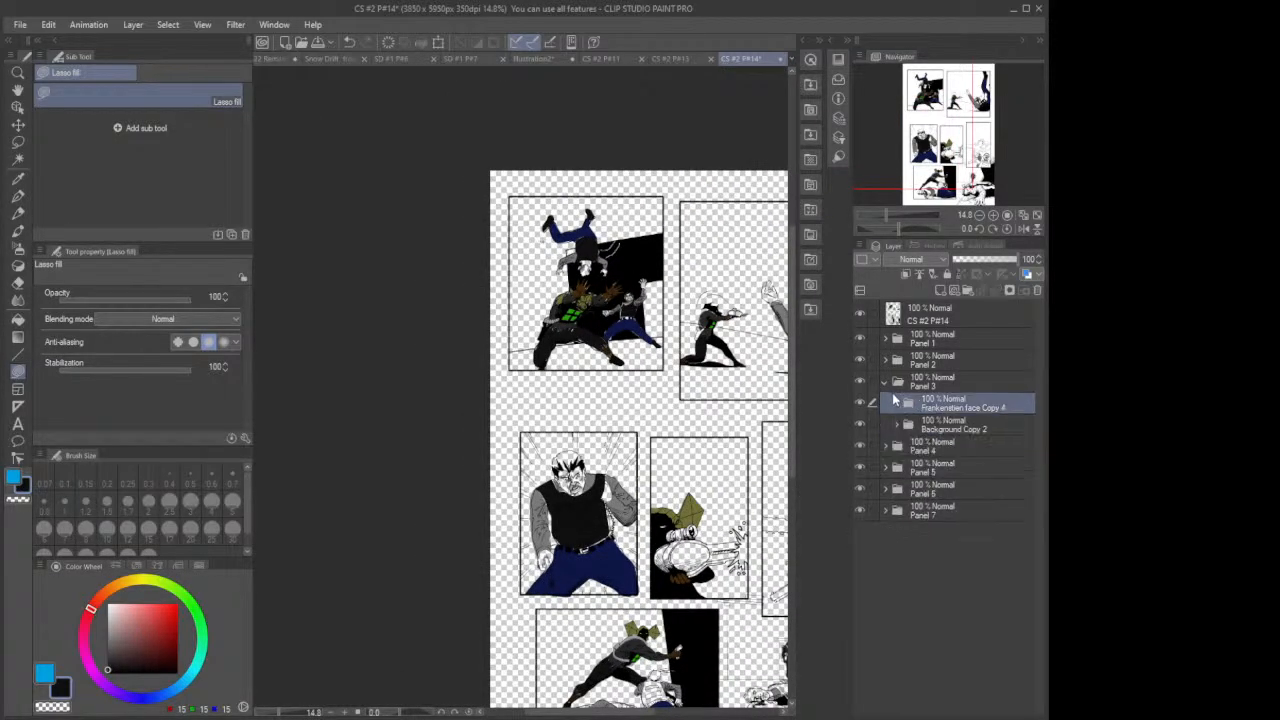
pyautogui.click(884, 385)
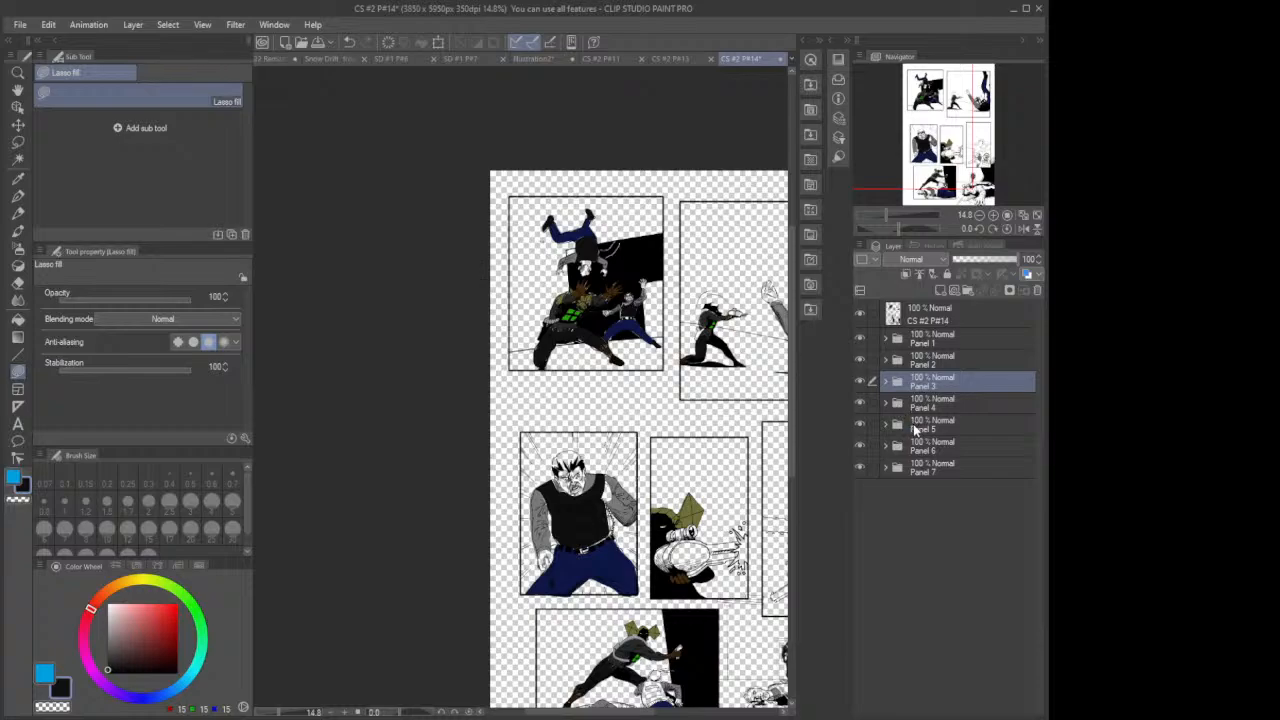
pyautogui.click(913, 424)
pyautogui.click(885, 425)
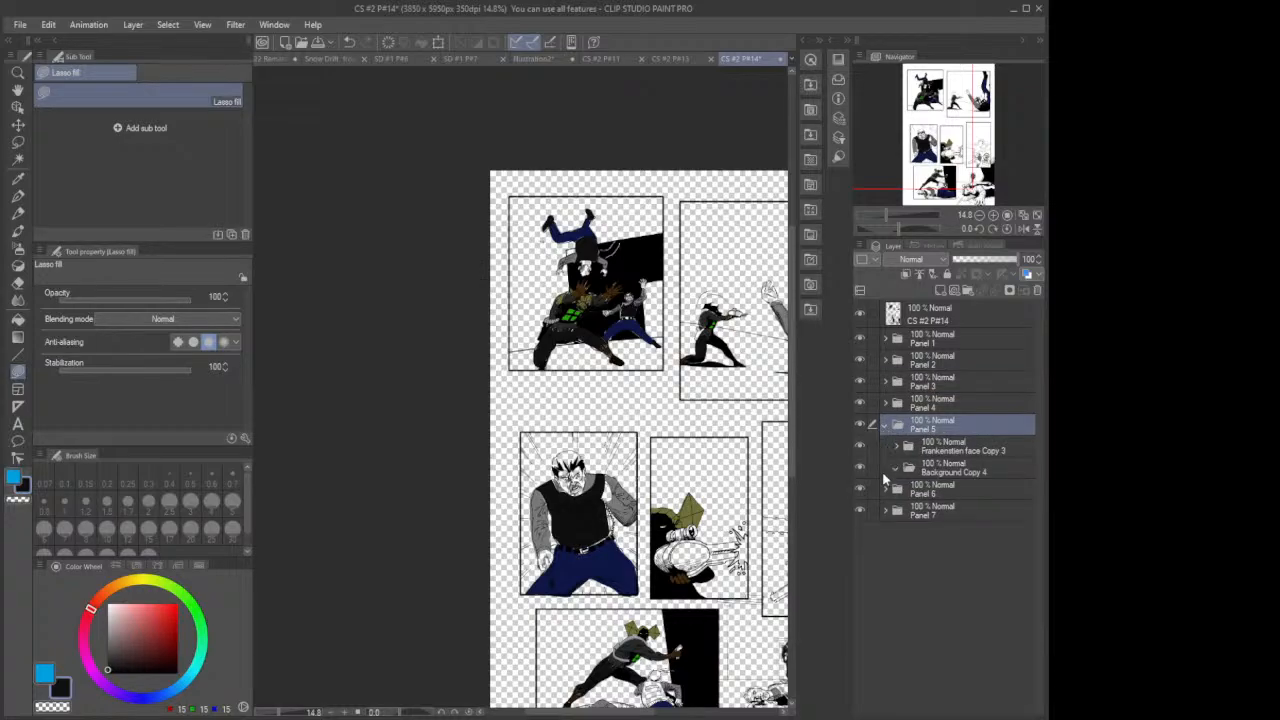
pyautogui.moveTo(632, 714); pyautogui.dragTo(680, 714)
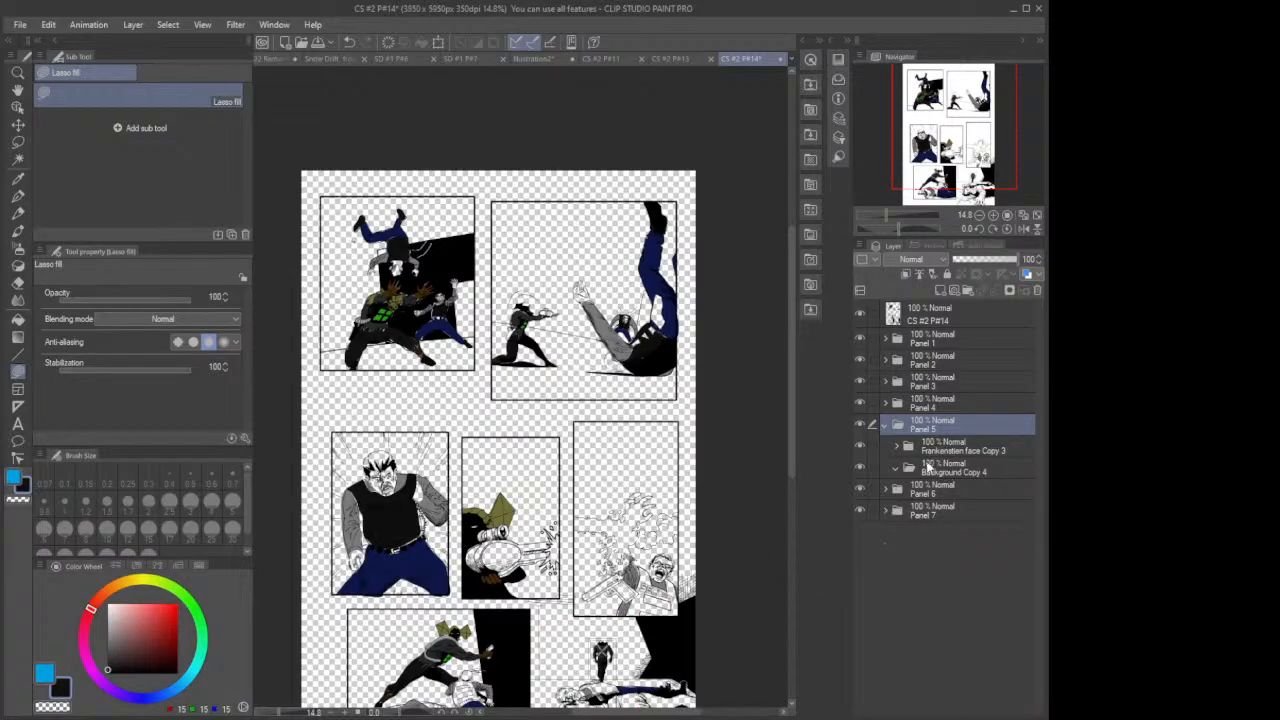
pyautogui.click(896, 450)
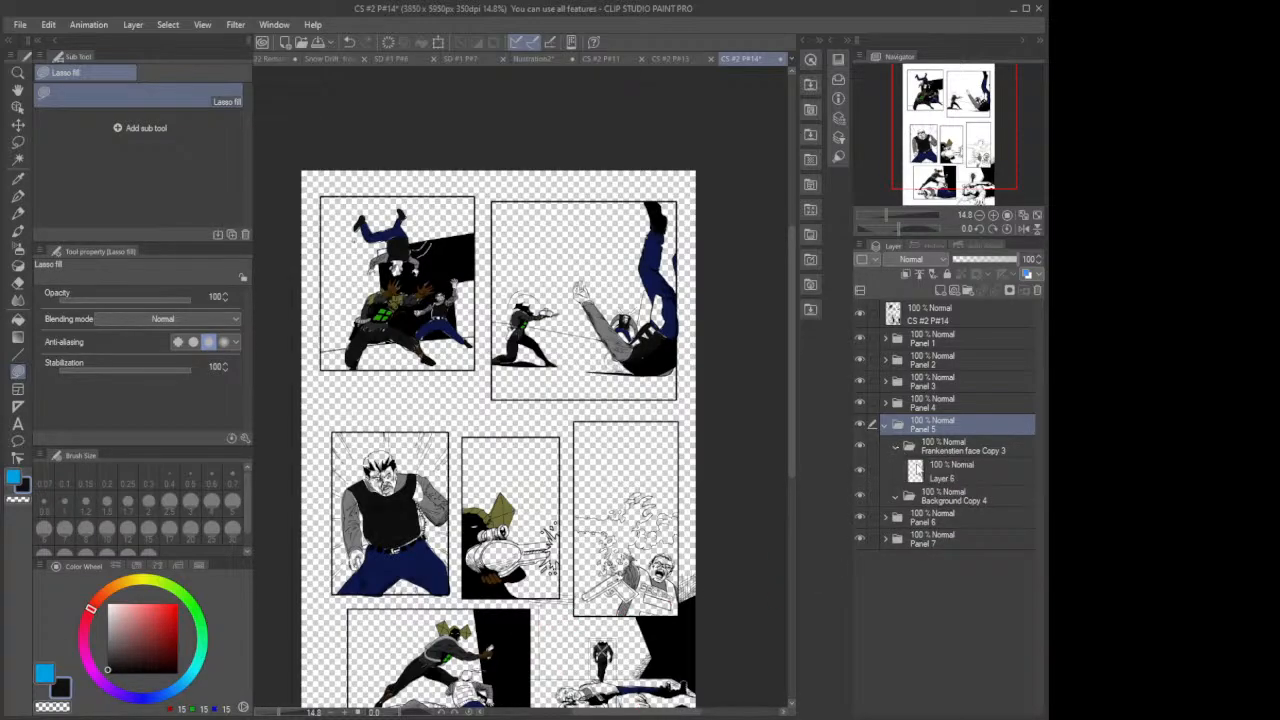
pyautogui.click(938, 476)
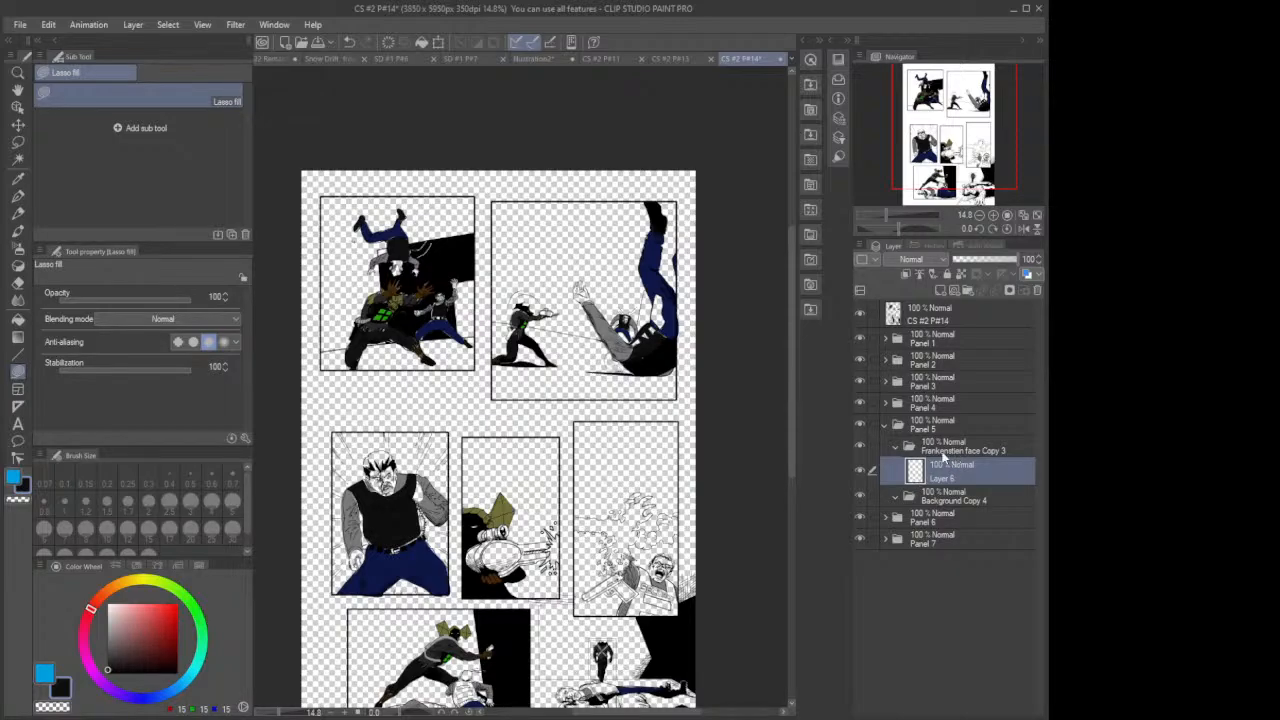
pyautogui.click(938, 288)
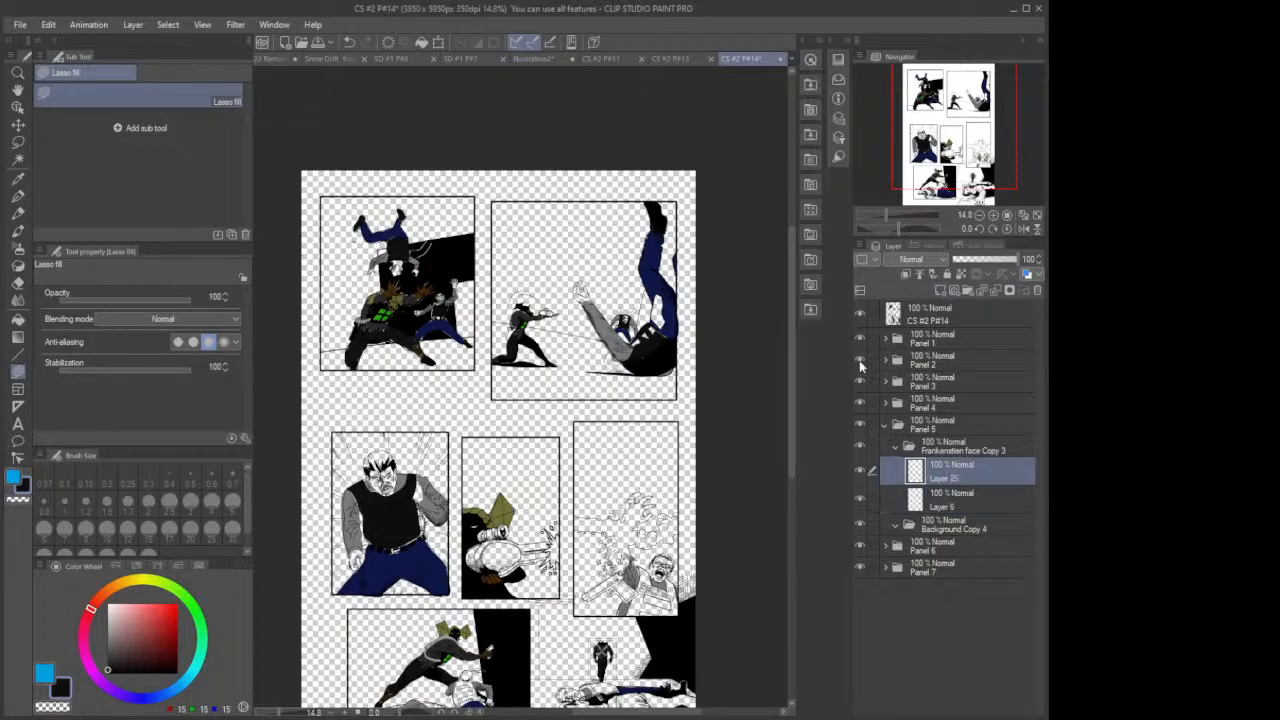
# Step: Lasso-fill the screaming guard's vest, shoulder strap and the dark details beside it with near-black in Panel 5, and collapse the Frankenstien face Copy 3 folder
pyautogui.scroll(6, 635, 590)
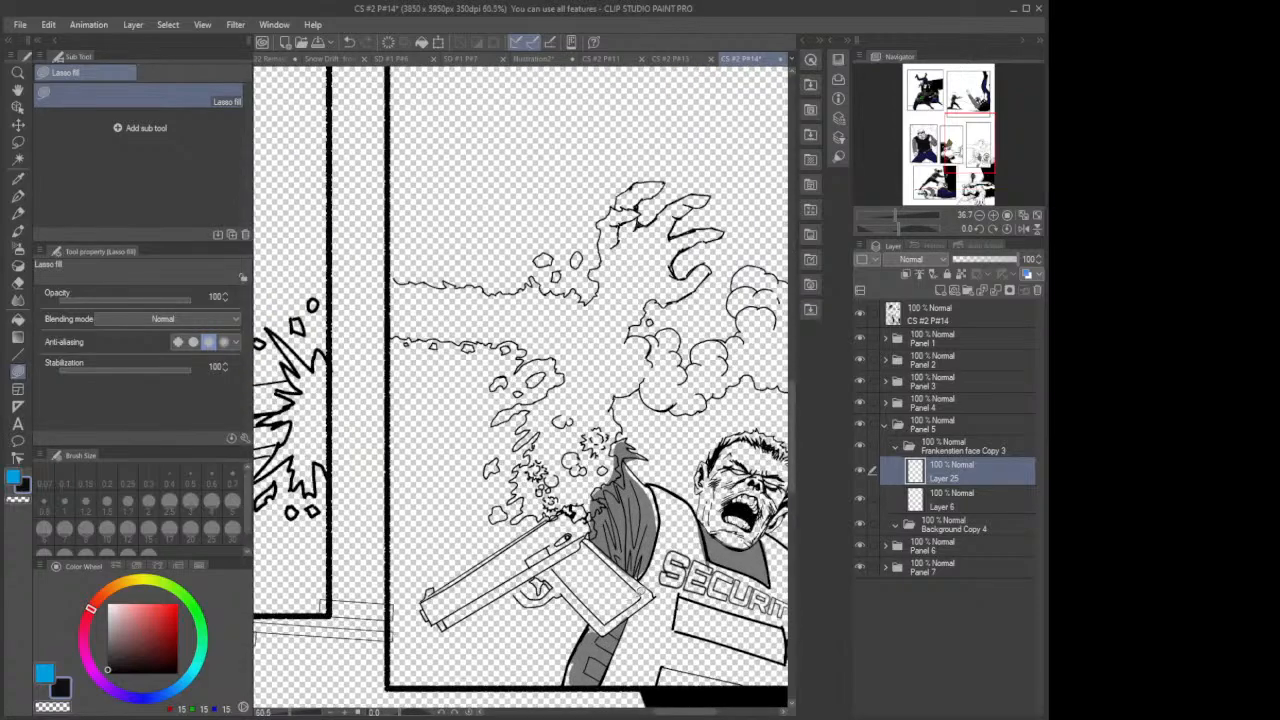
pyautogui.moveTo(668, 712); pyautogui.dragTo(691, 713)
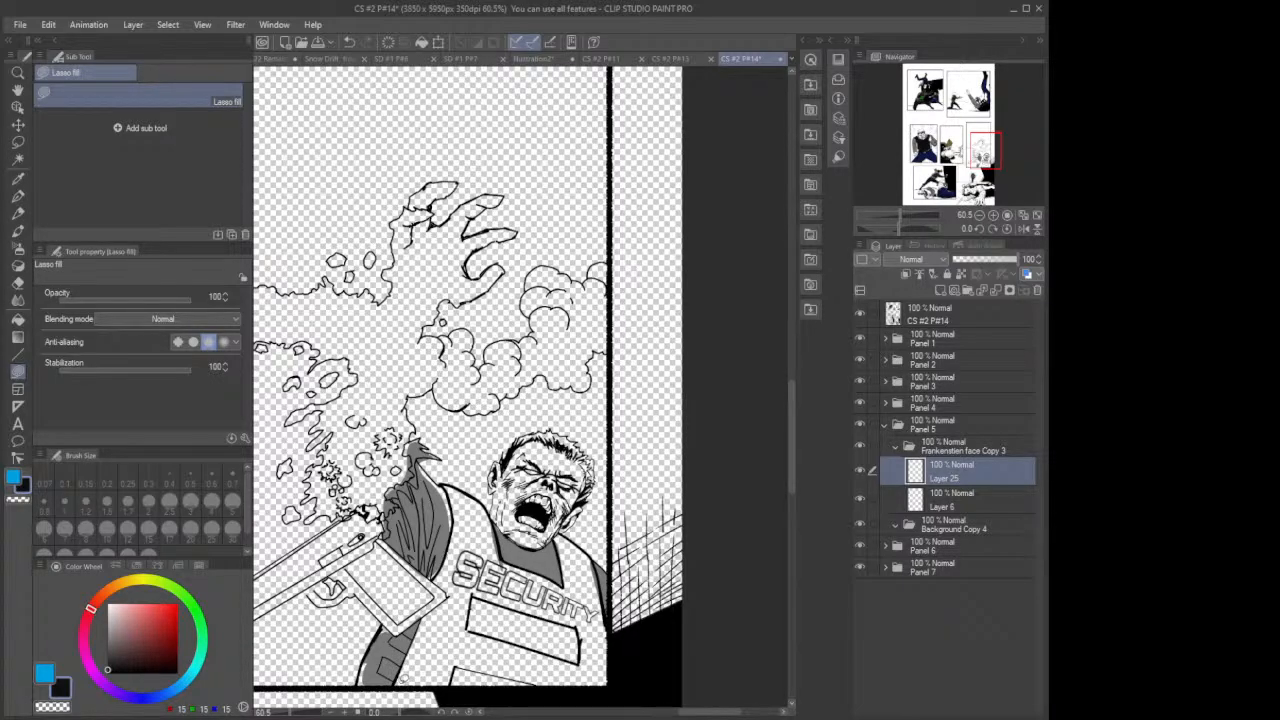
pyautogui.moveTo(400, 680)
pyautogui.mouseDown()
pyautogui.moveTo(590, 703)
pyautogui.moveTo(613, 668)
pyautogui.moveTo(598, 552)
pyautogui.moveTo(552, 528)
pyautogui.moveTo(563, 582)
pyautogui.moveTo(494, 558)
pyautogui.moveTo(446, 570)
pyautogui.moveTo(400, 690)
pyautogui.mouseUp()
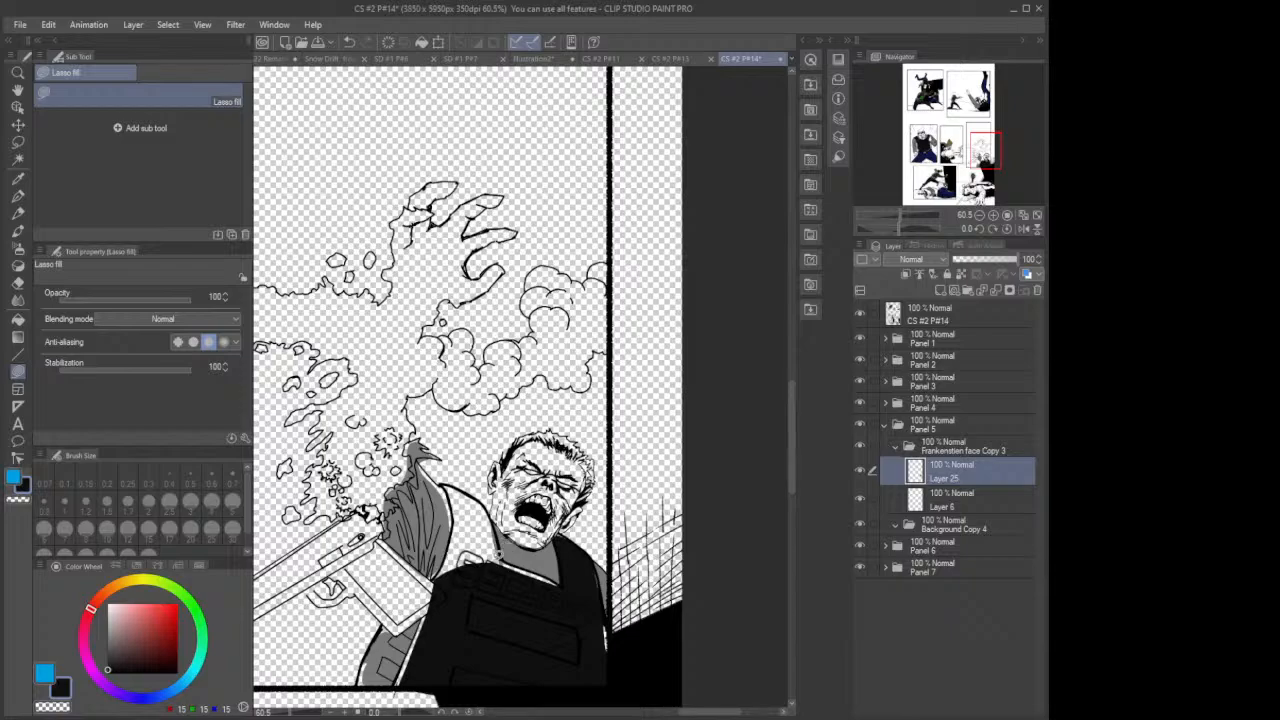
pyautogui.moveTo(492, 562)
pyautogui.mouseDown()
pyautogui.moveTo(560, 579)
pyautogui.moveTo(484, 553)
pyautogui.moveTo(502, 550)
pyautogui.moveTo(496, 519)
pyautogui.moveTo(446, 481)
pyautogui.moveTo(451, 597)
pyautogui.moveTo(498, 597)
pyautogui.mouseUp()
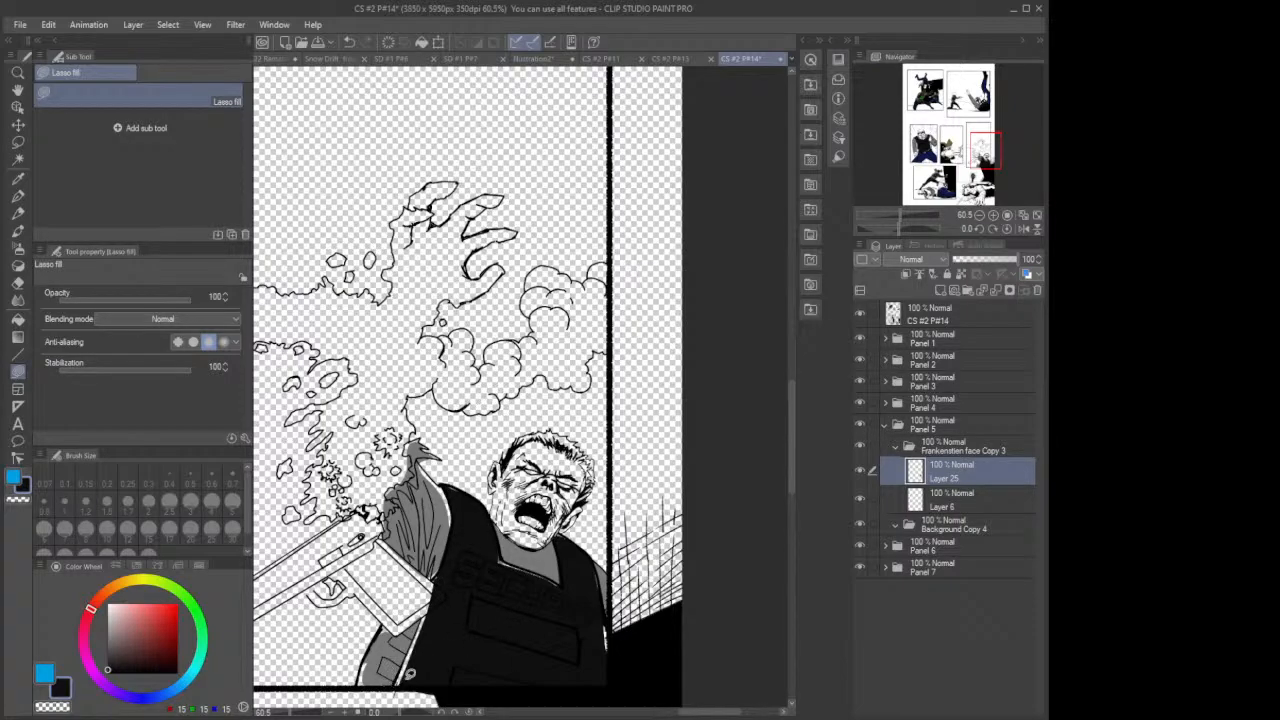
pyautogui.moveTo(404, 685)
pyautogui.mouseDown()
pyautogui.moveTo(391, 649)
pyautogui.moveTo(416, 674)
pyautogui.moveTo(387, 648)
pyautogui.moveTo(412, 654)
pyautogui.moveTo(393, 636)
pyautogui.moveTo(432, 648)
pyautogui.moveTo(365, 678)
pyautogui.moveTo(364, 665)
pyautogui.moveTo(375, 666)
pyautogui.moveTo(367, 680)
pyautogui.moveTo(380, 623)
pyautogui.moveTo(362, 681)
pyautogui.mouseUp()
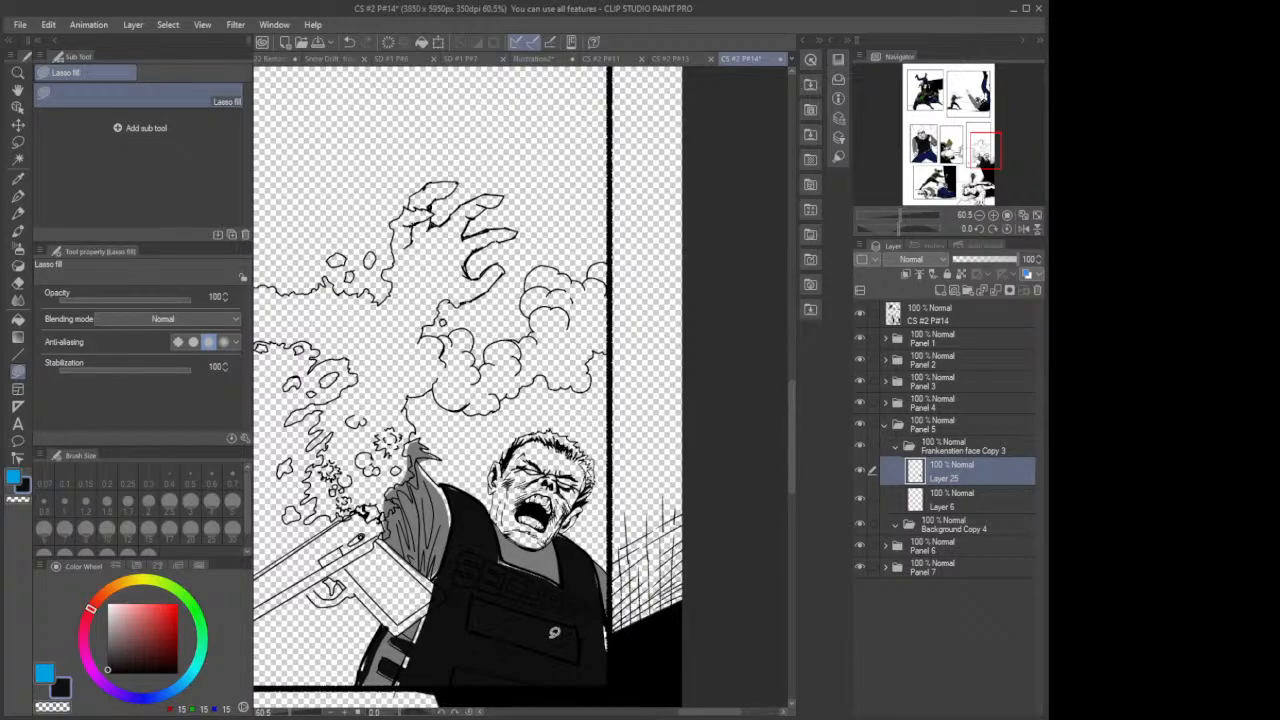
pyautogui.scroll(-3, 580, 620)
pyautogui.scroll(-1, 585, 625)
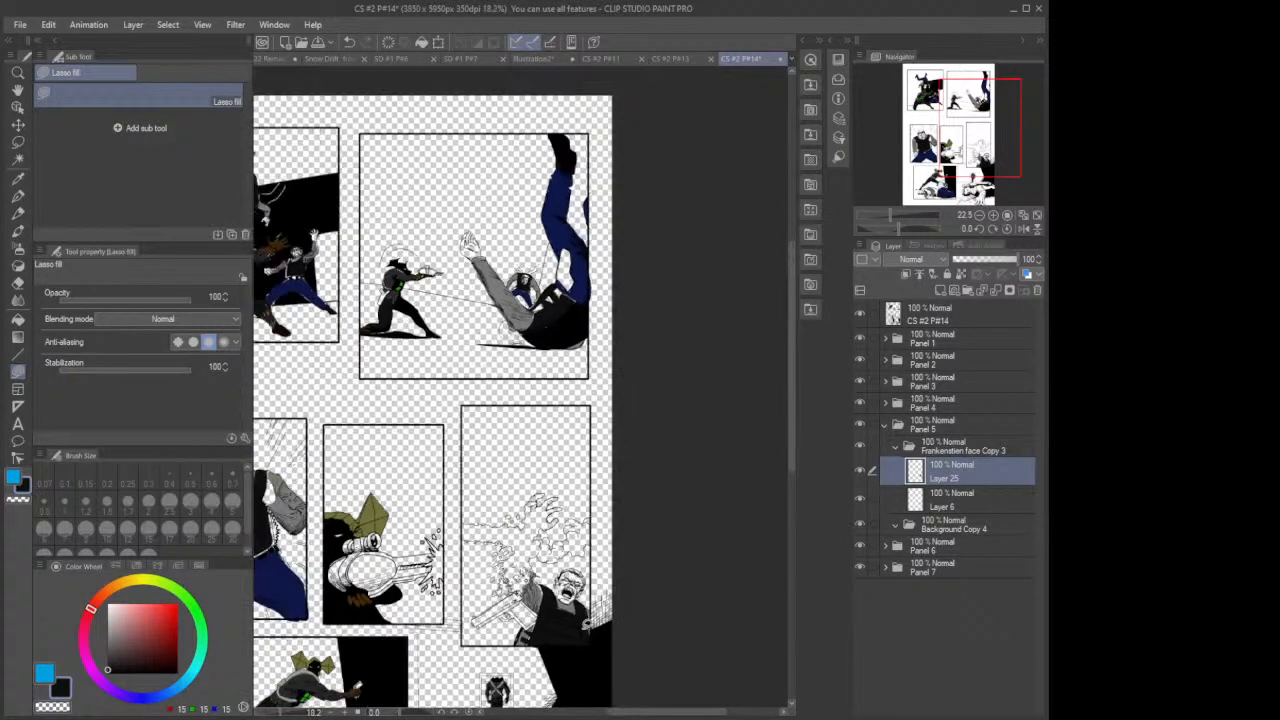
pyautogui.click(894, 446)
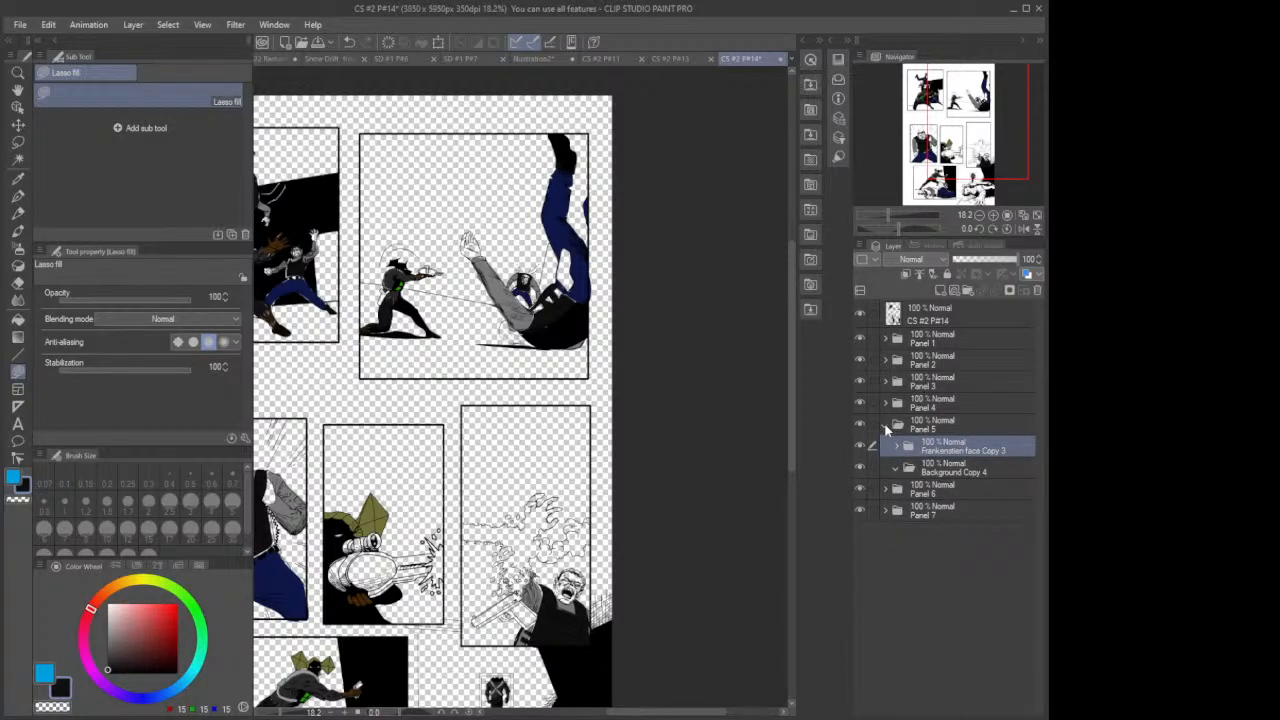
# Step: Collapse the Panel 5 folder and add a new layer above Layer 10 in Panel 6's Joker Face Copy folder
pyautogui.click(885, 428)
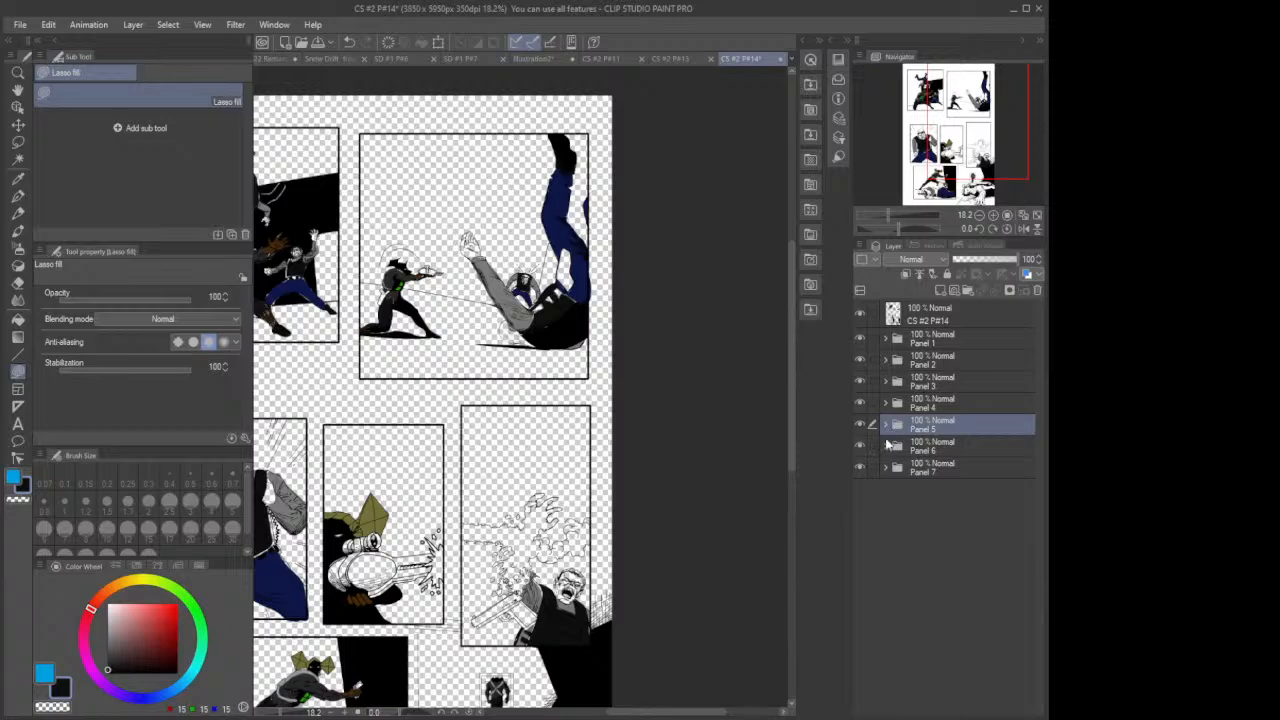
pyautogui.moveTo(791, 449); pyautogui.dragTo(790, 563)
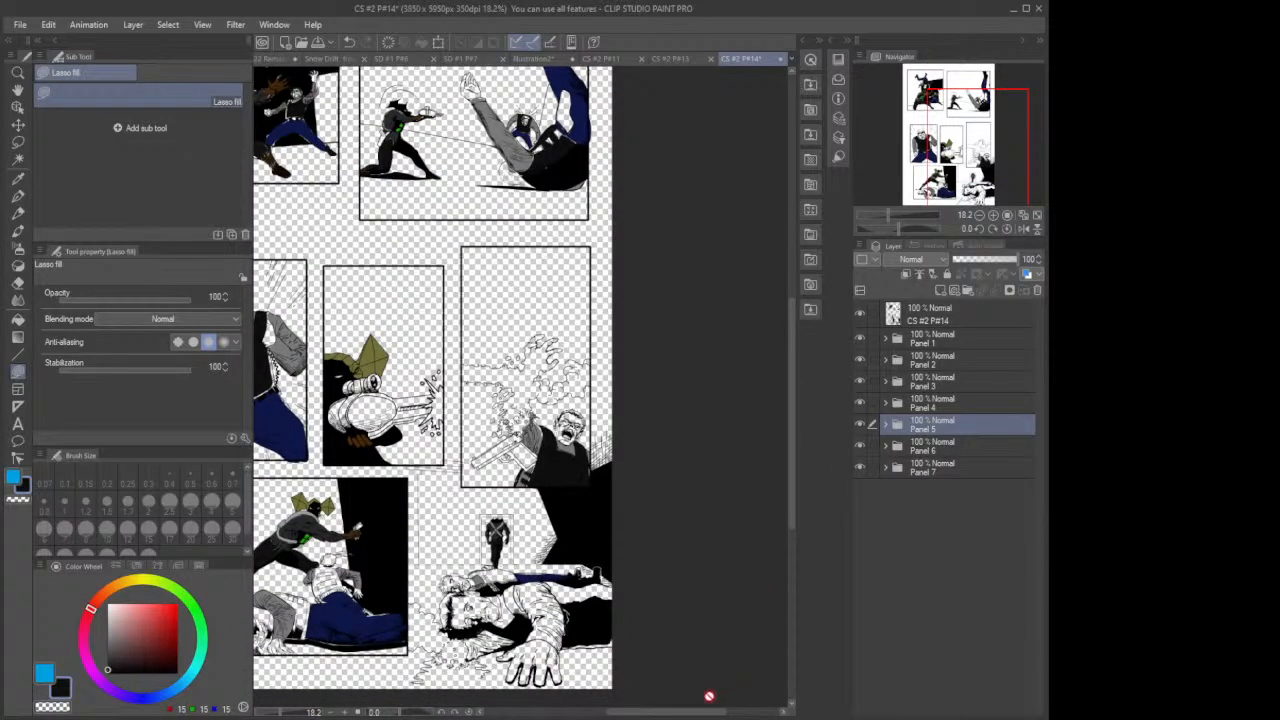
pyautogui.moveTo(707, 714); pyautogui.dragTo(640, 705)
pyautogui.scroll(3, 650, 578)
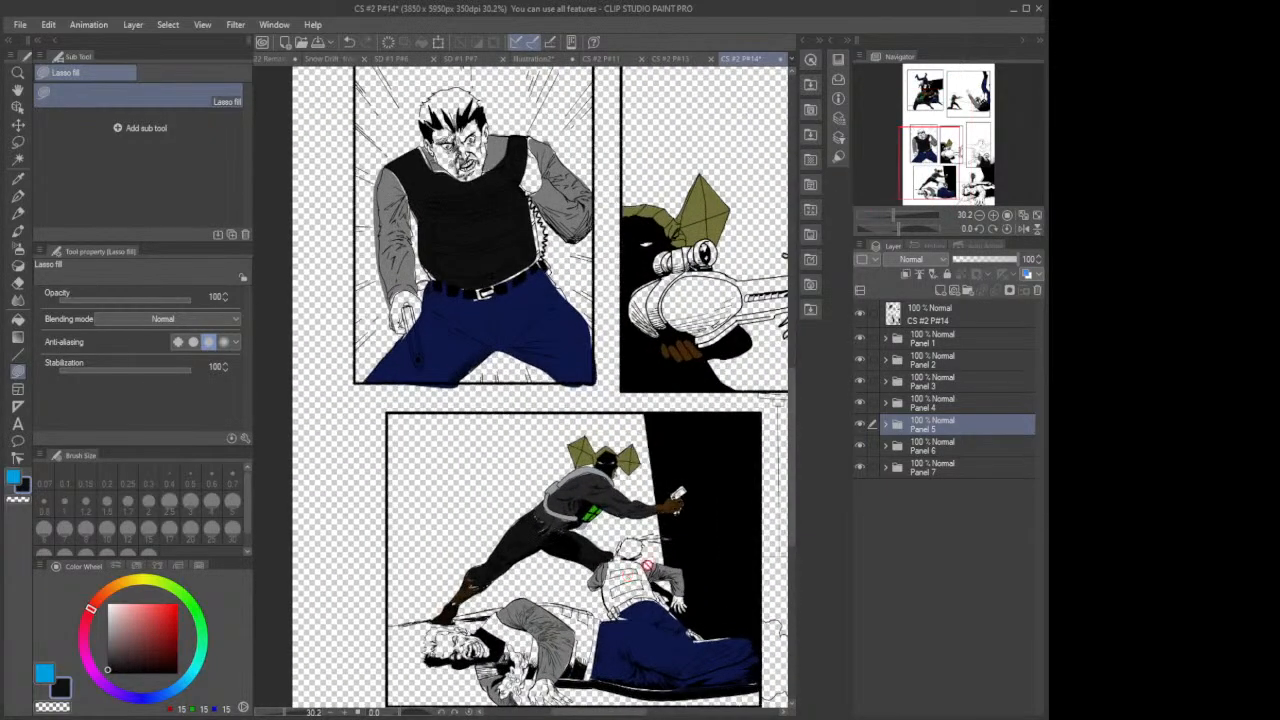
pyautogui.click(885, 446)
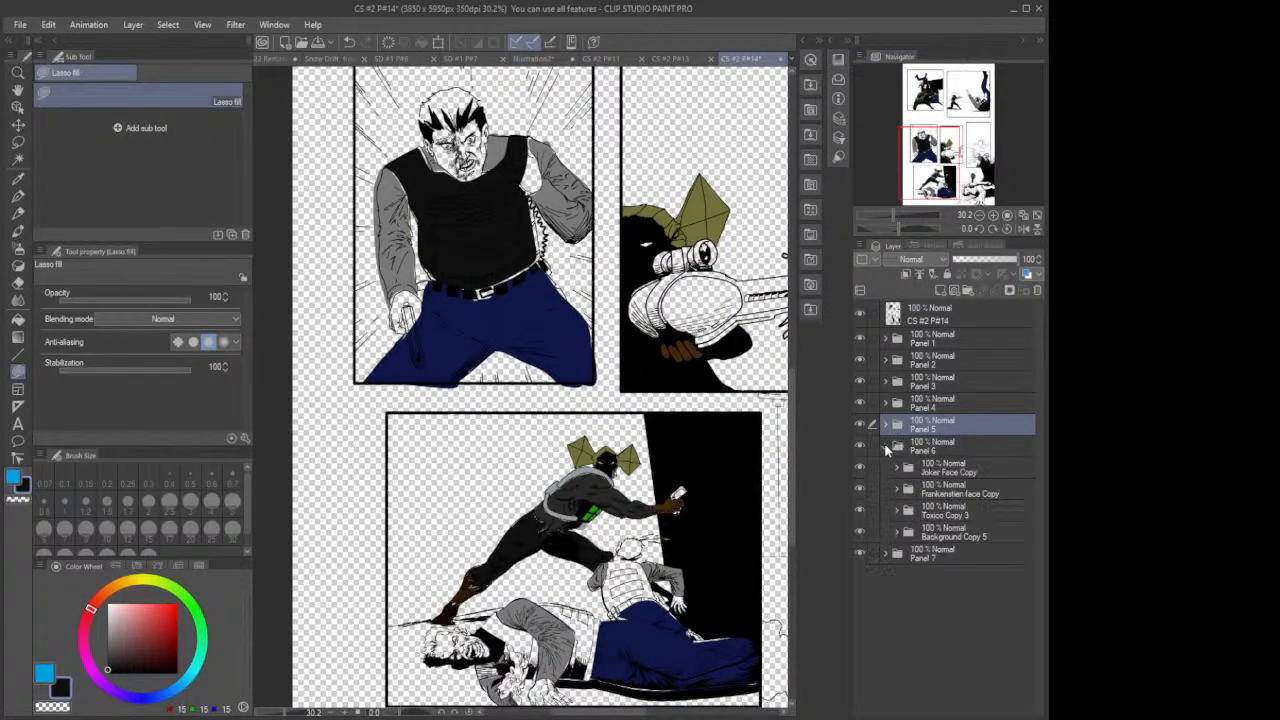
pyautogui.click(897, 469)
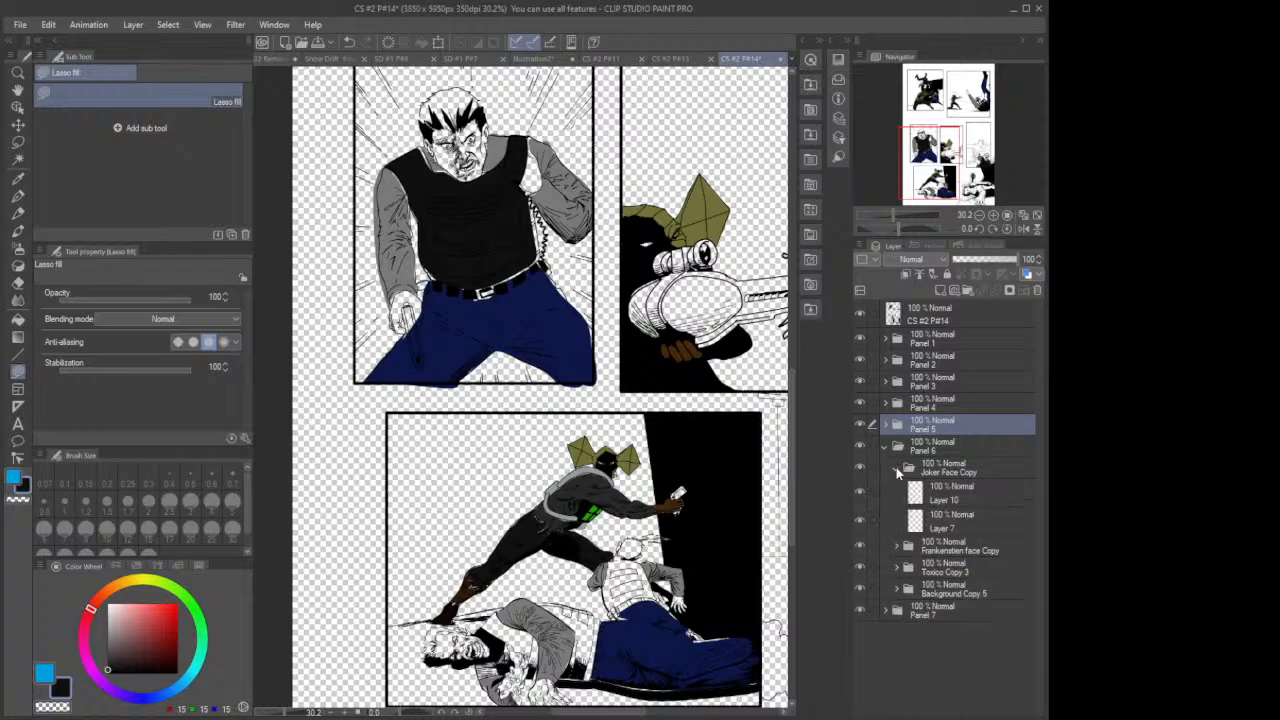
pyautogui.click(935, 493)
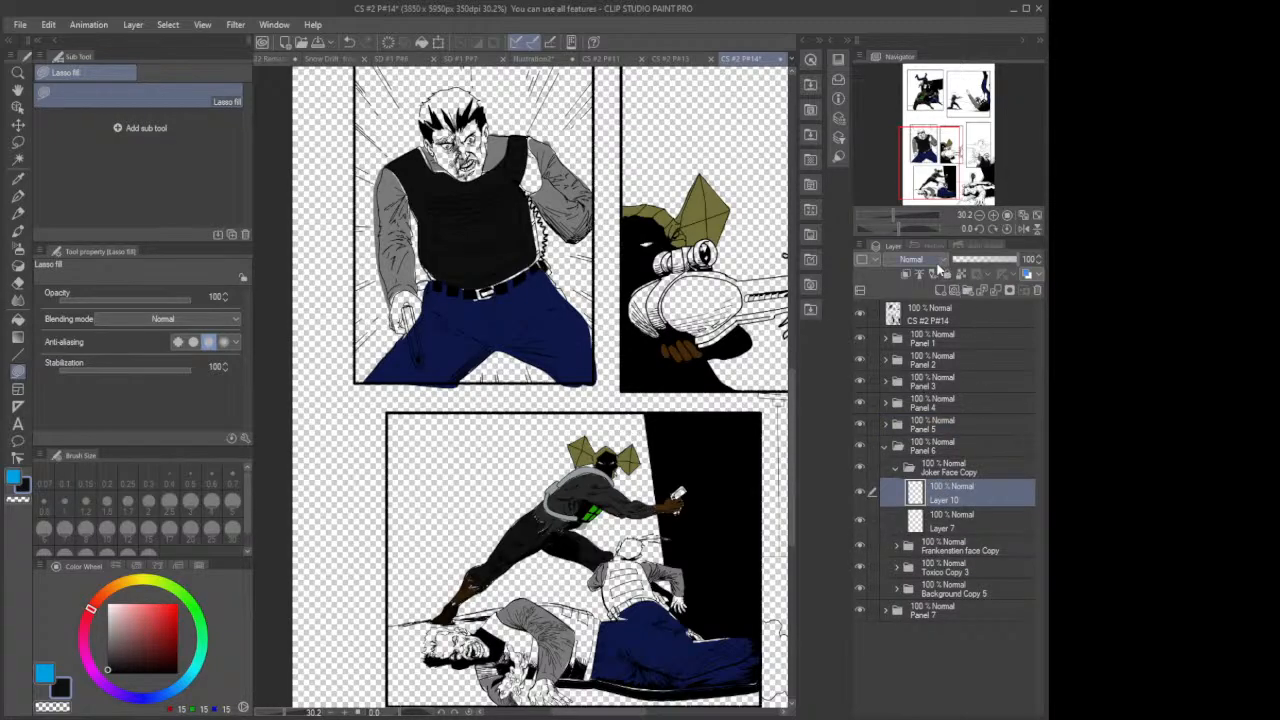
pyautogui.click(861, 467)
pyautogui.click(861, 467)
pyautogui.click(940, 290)
# Step: Lasso-fill the vest and shoe of the guard seen from behind in Panel 6 with near-black, and collapse the Joker Face Copy folder
pyautogui.scroll(4, 675, 600)
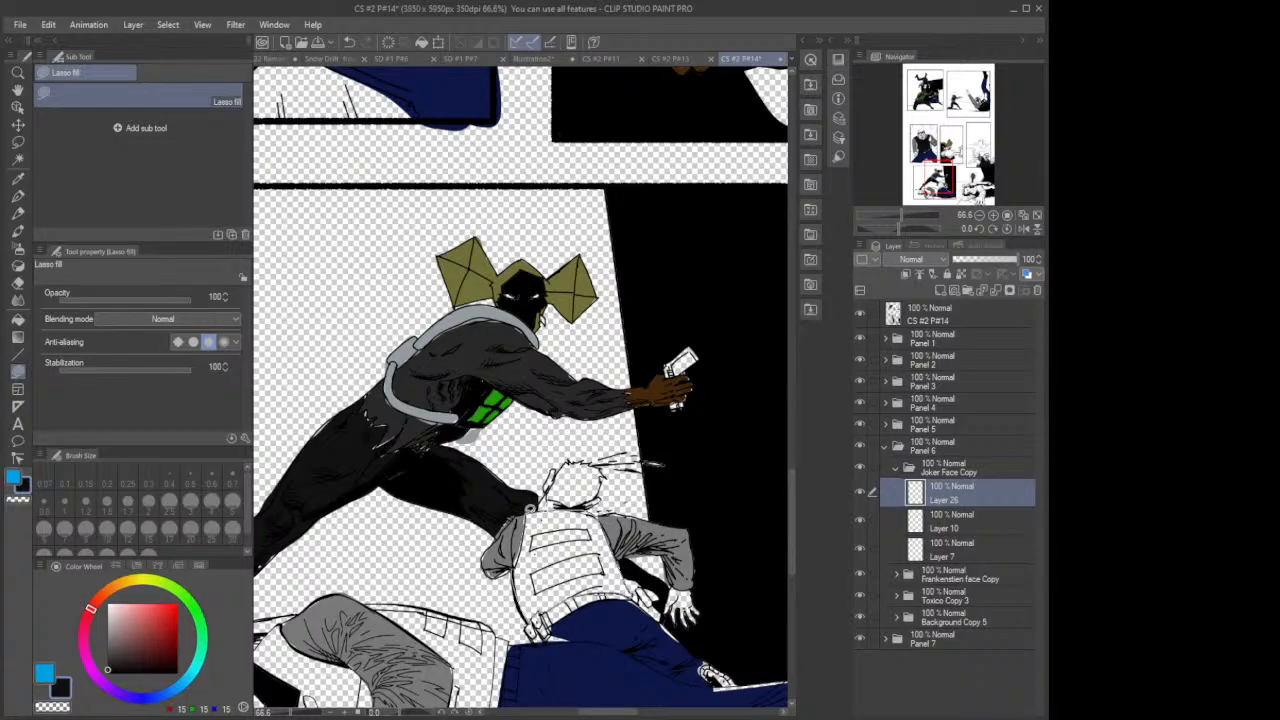
pyautogui.moveTo(531, 510); pyautogui.dragTo(513, 575)
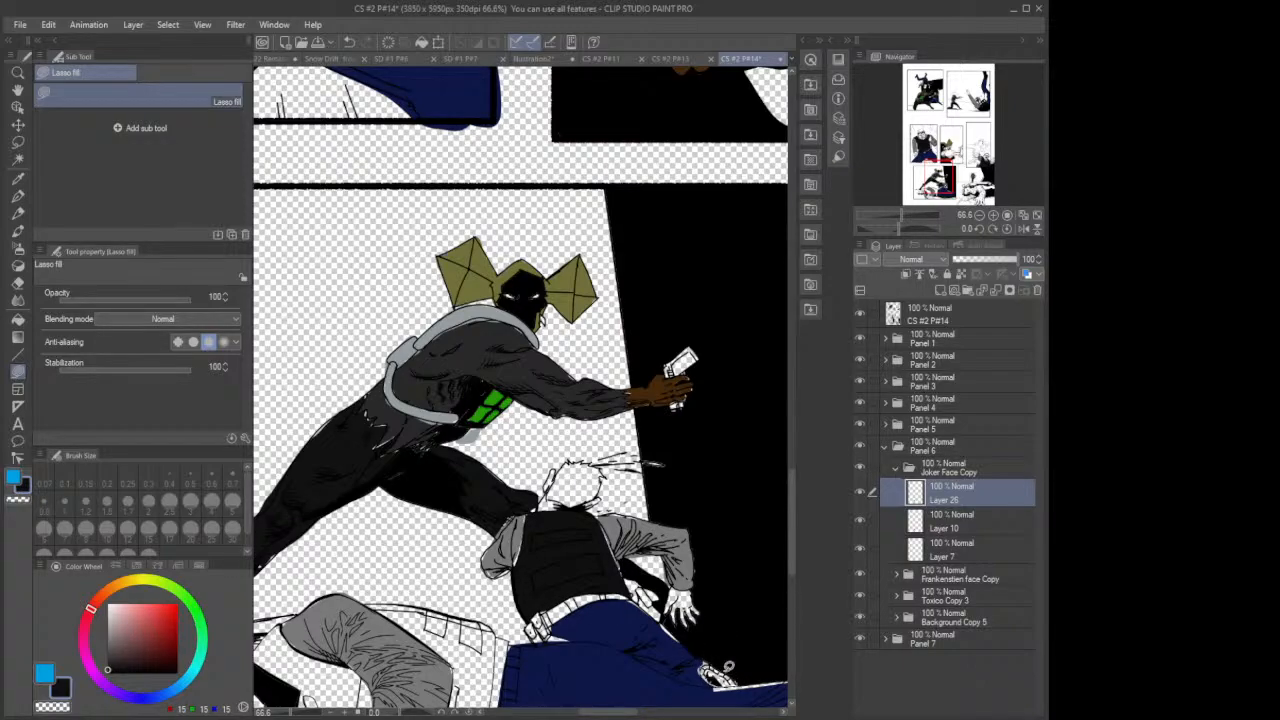
pyautogui.moveTo(729, 666)
pyautogui.mouseDown()
pyautogui.moveTo(722, 681)
pyautogui.moveTo(702, 657)
pyautogui.moveTo(697, 670)
pyautogui.moveTo(716, 681)
pyautogui.moveTo(714, 663)
pyautogui.moveTo(701, 666)
pyautogui.moveTo(731, 667)
pyautogui.mouseUp()
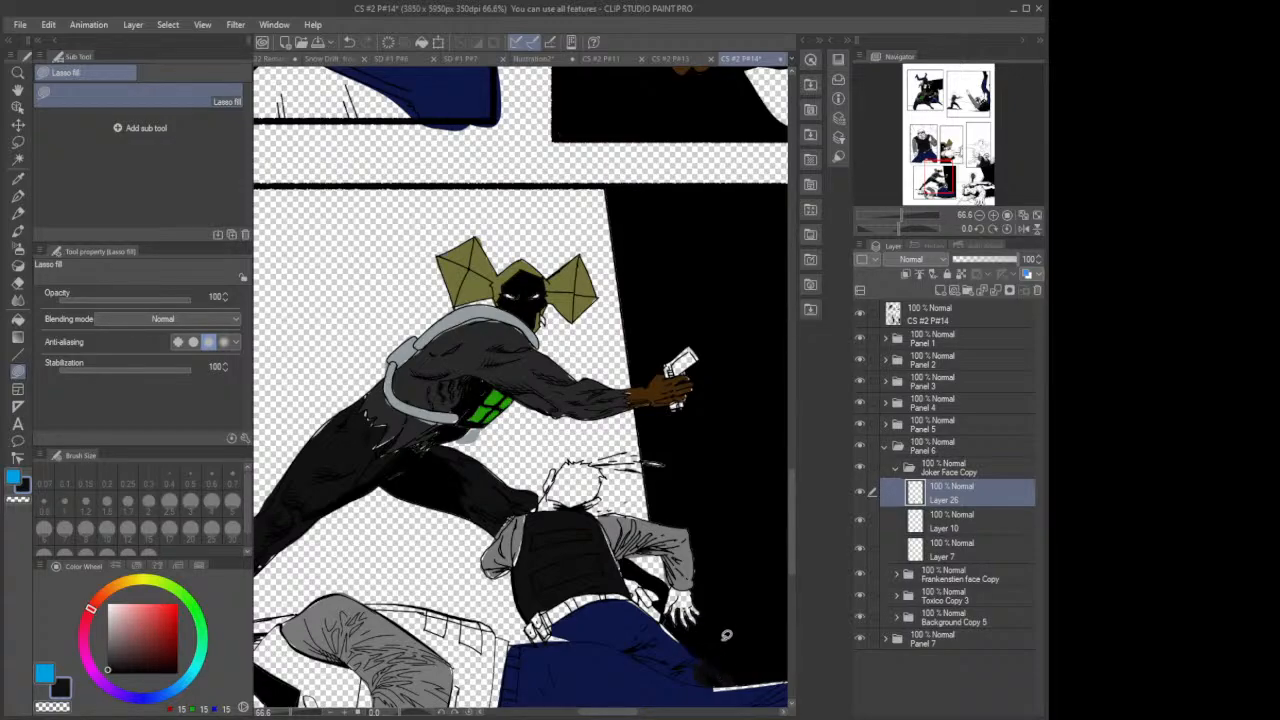
pyautogui.scroll(-2, 743, 608)
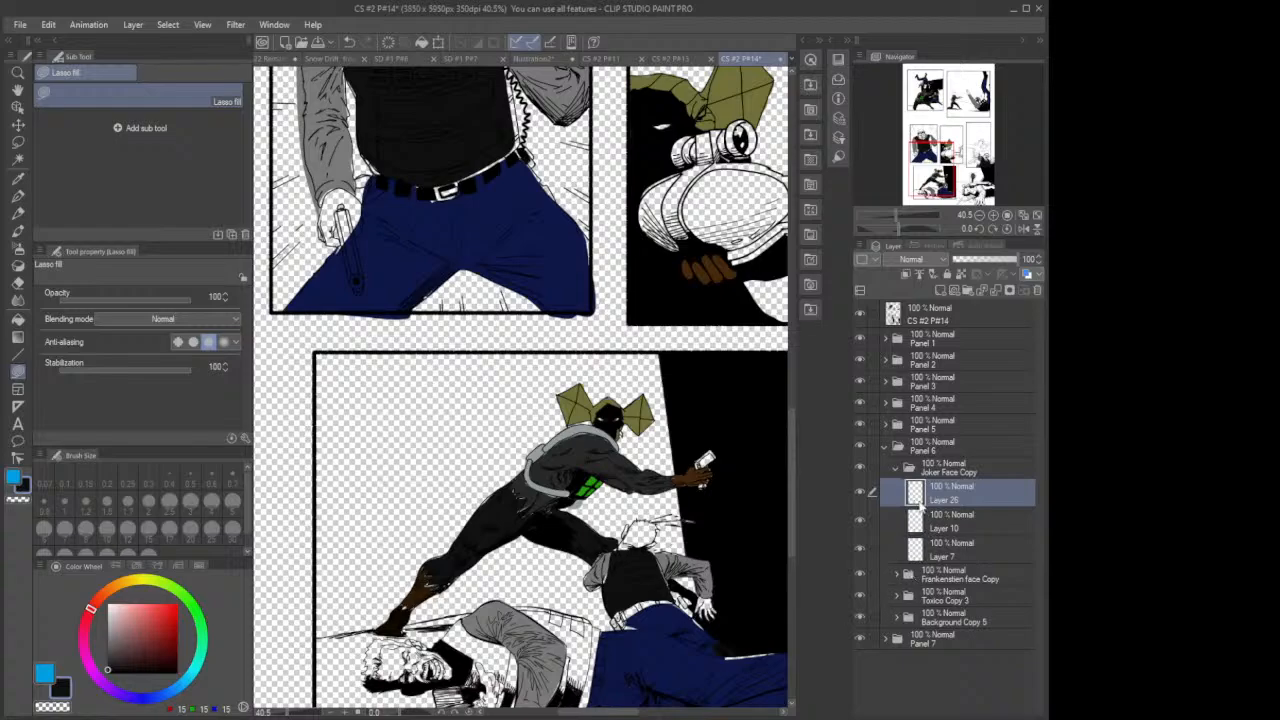
pyautogui.click(898, 470)
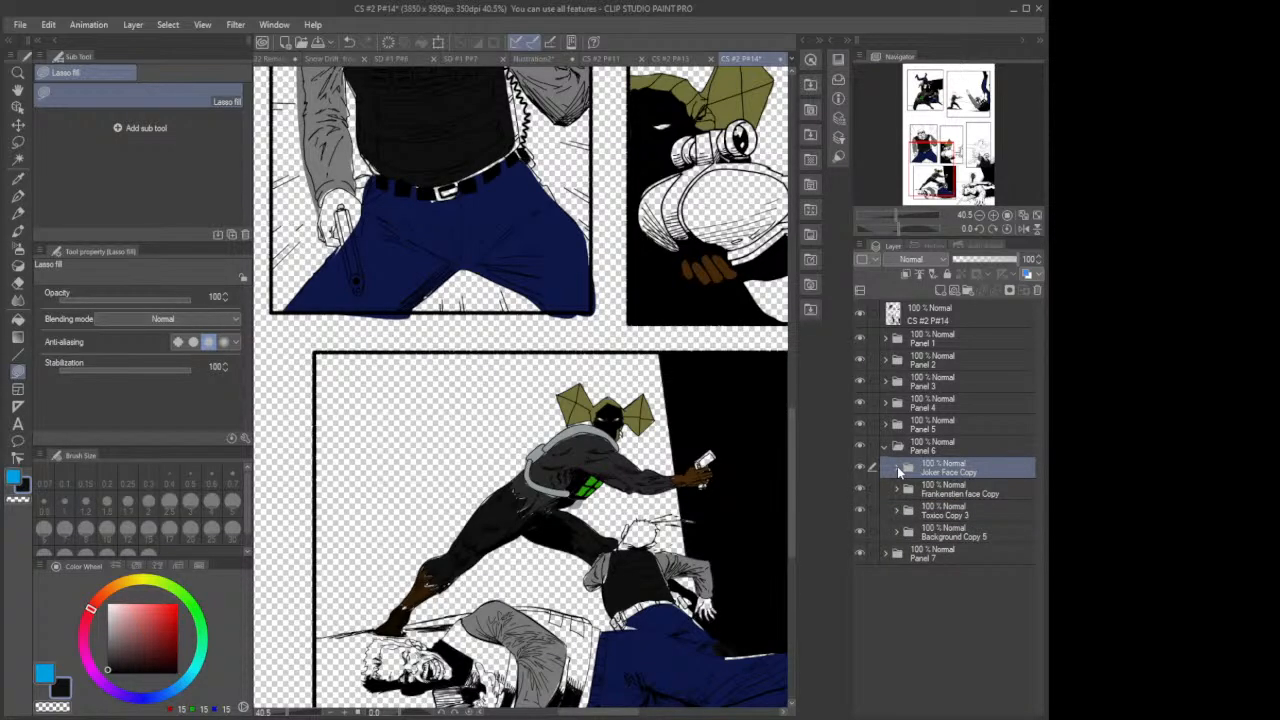
# Step: Add a new layer above Layer 9 in Panel 6's Frankenstien face Copy folder
pyautogui.click(906, 496)
pyautogui.click(897, 490)
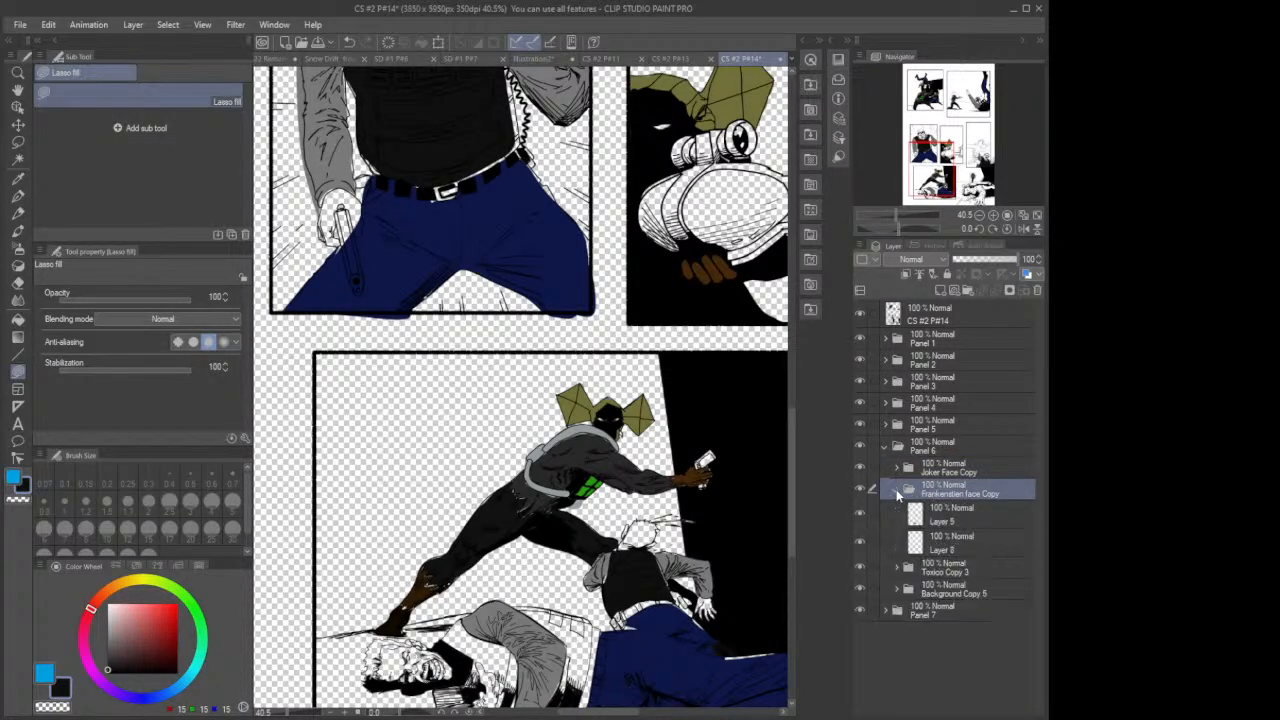
pyautogui.click(938, 514)
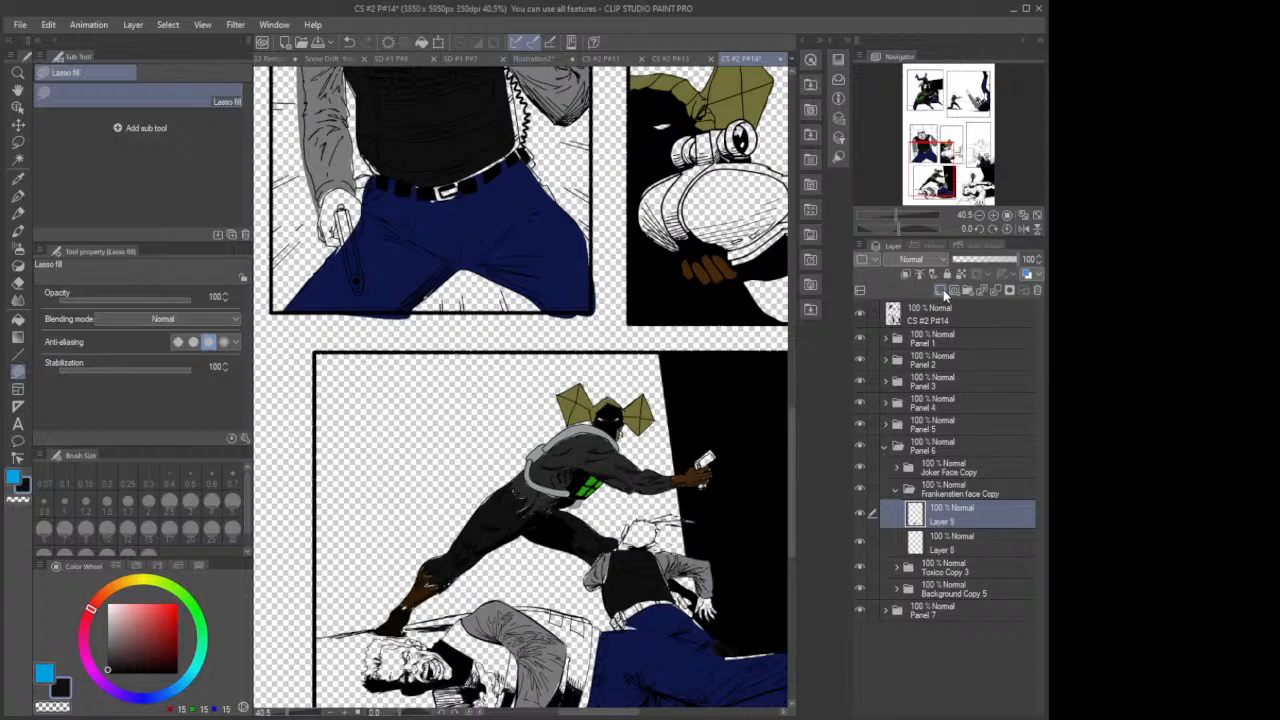
pyautogui.click(941, 291)
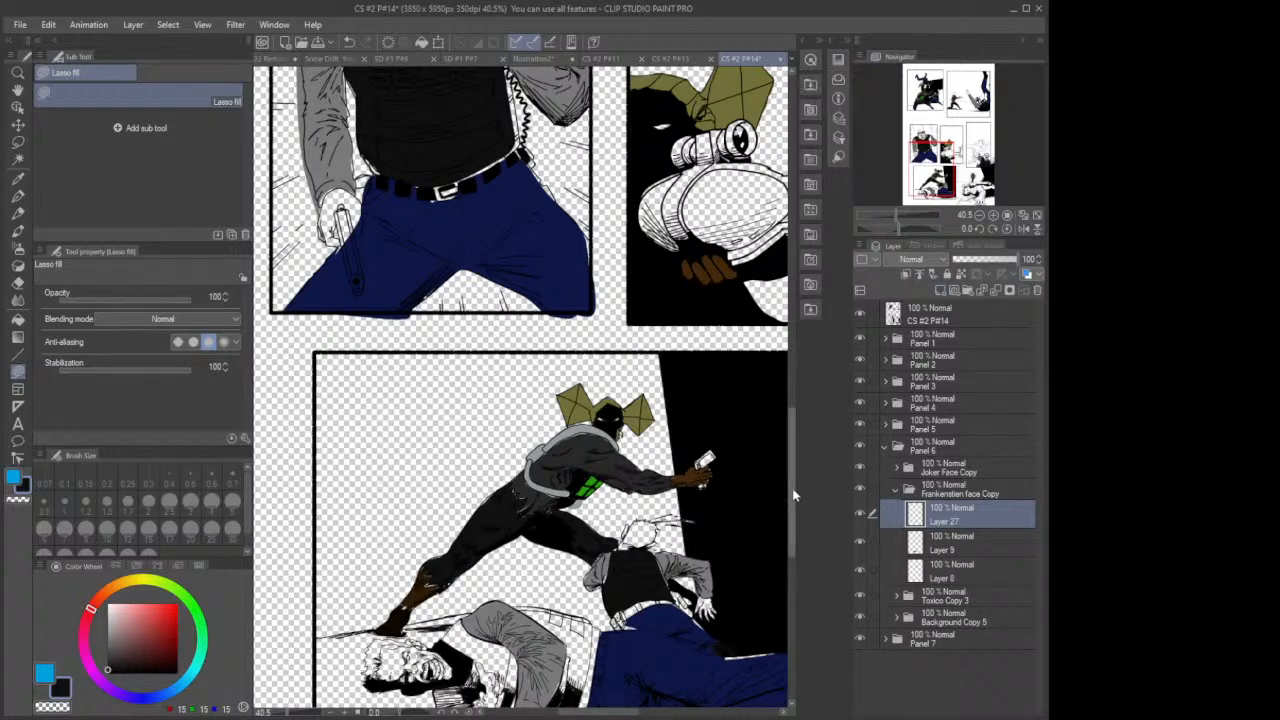
# Step: Lasso-fill the lying guard's vest with near-black at the collar, shoulder strap, chest and waist in Panel 6, and collapse the Panel 6 folder
pyautogui.scroll(-2, 794, 492)
pyautogui.scroll(3, 486, 533)
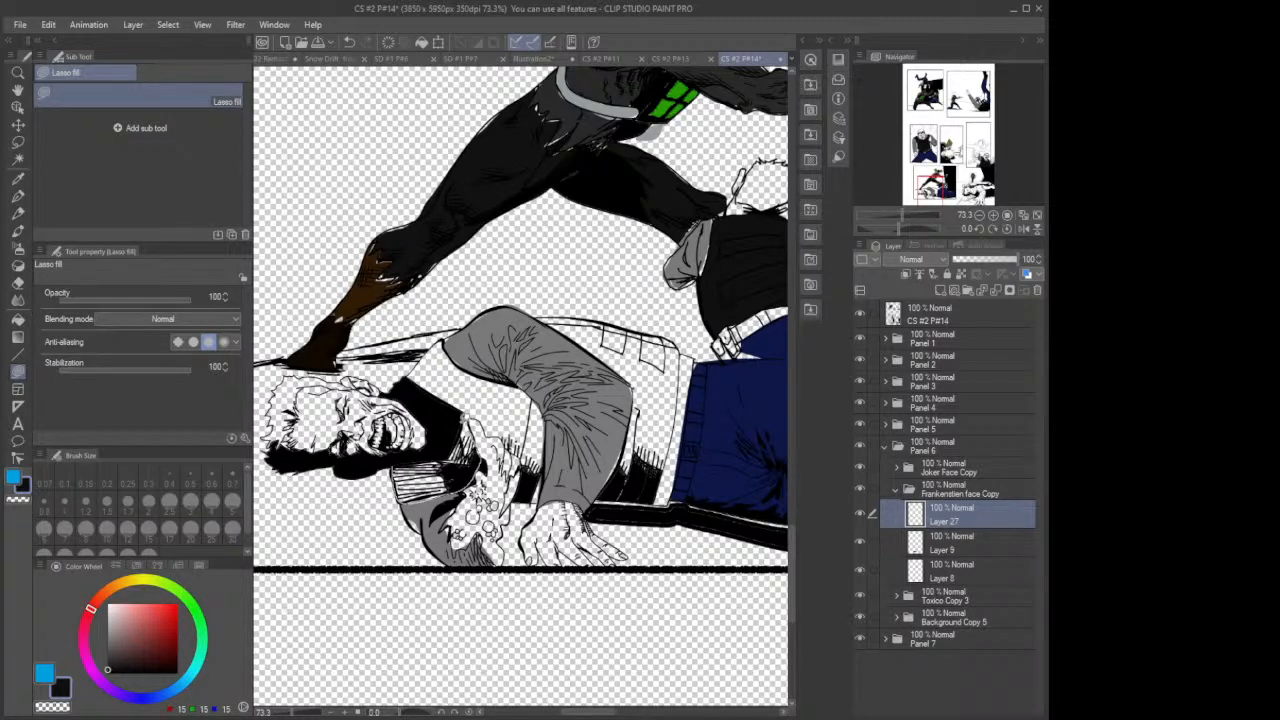
pyautogui.moveTo(459, 442); pyautogui.dragTo(392, 461)
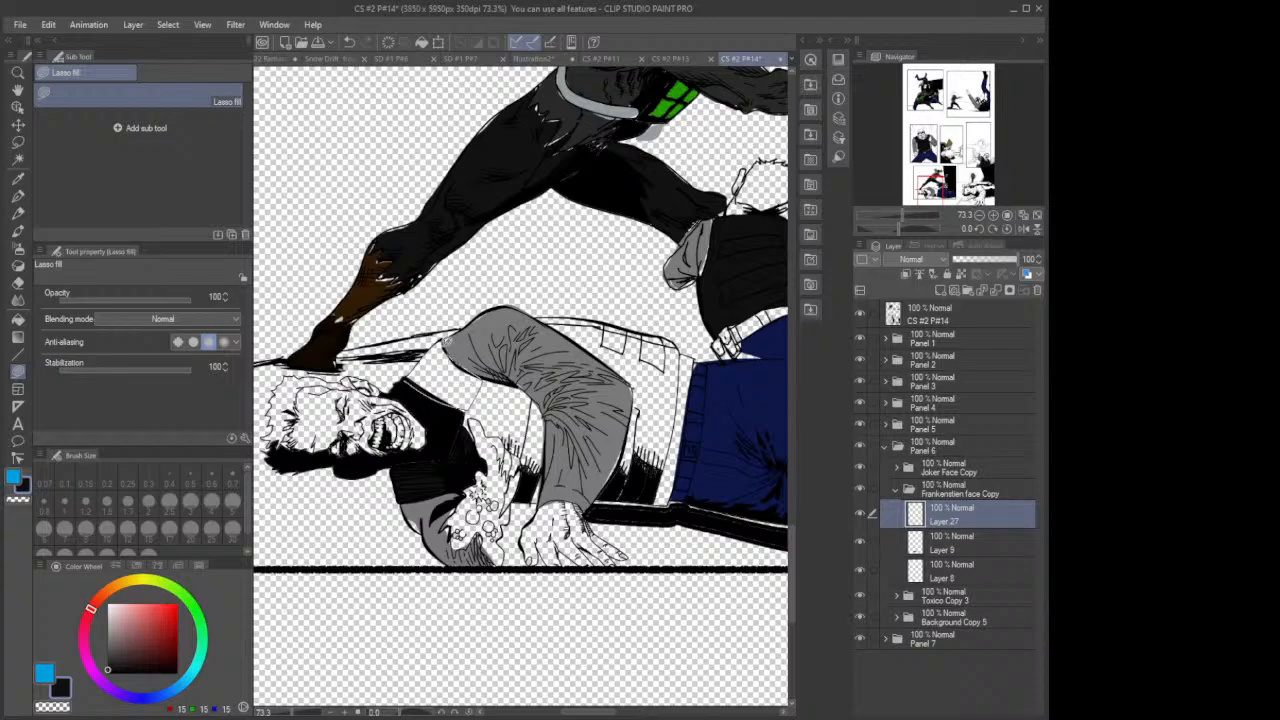
pyautogui.moveTo(445, 335)
pyautogui.mouseDown()
pyautogui.moveTo(412, 365)
pyautogui.moveTo(420, 388)
pyautogui.mouseUp()
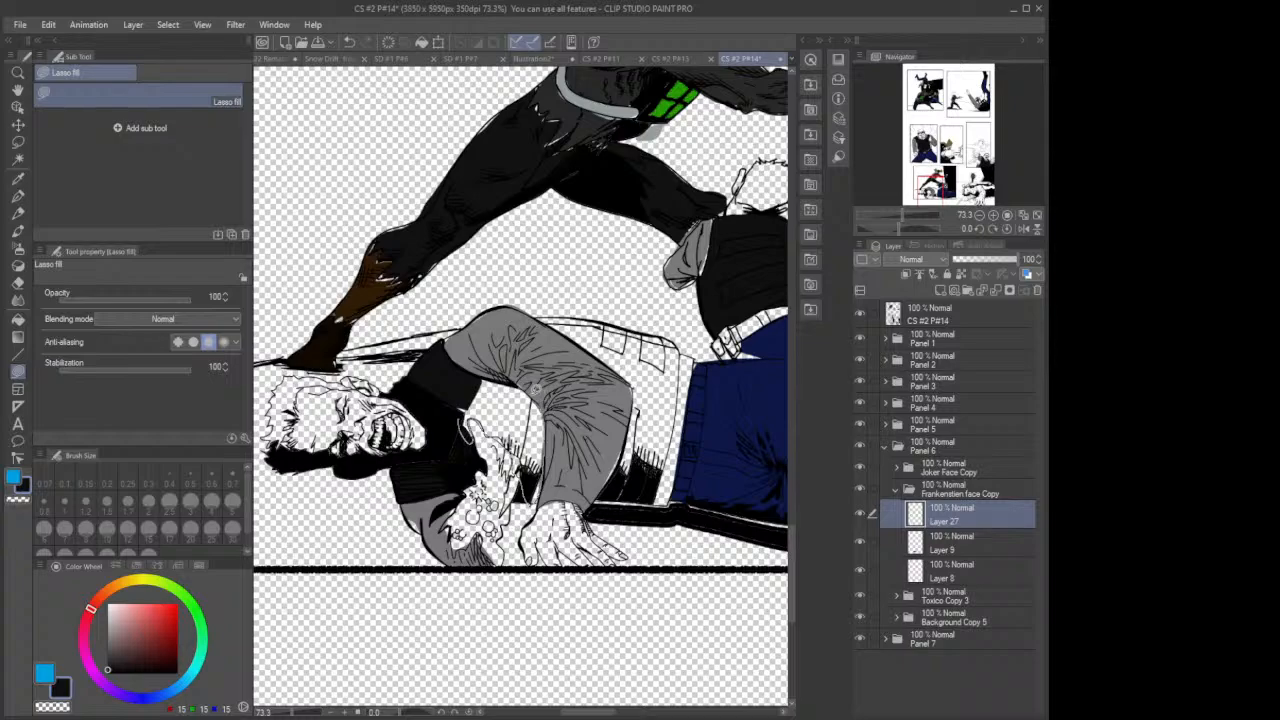
pyautogui.moveTo(525, 382)
pyautogui.mouseDown()
pyautogui.moveTo(478, 377)
pyautogui.moveTo(455, 427)
pyautogui.mouseUp()
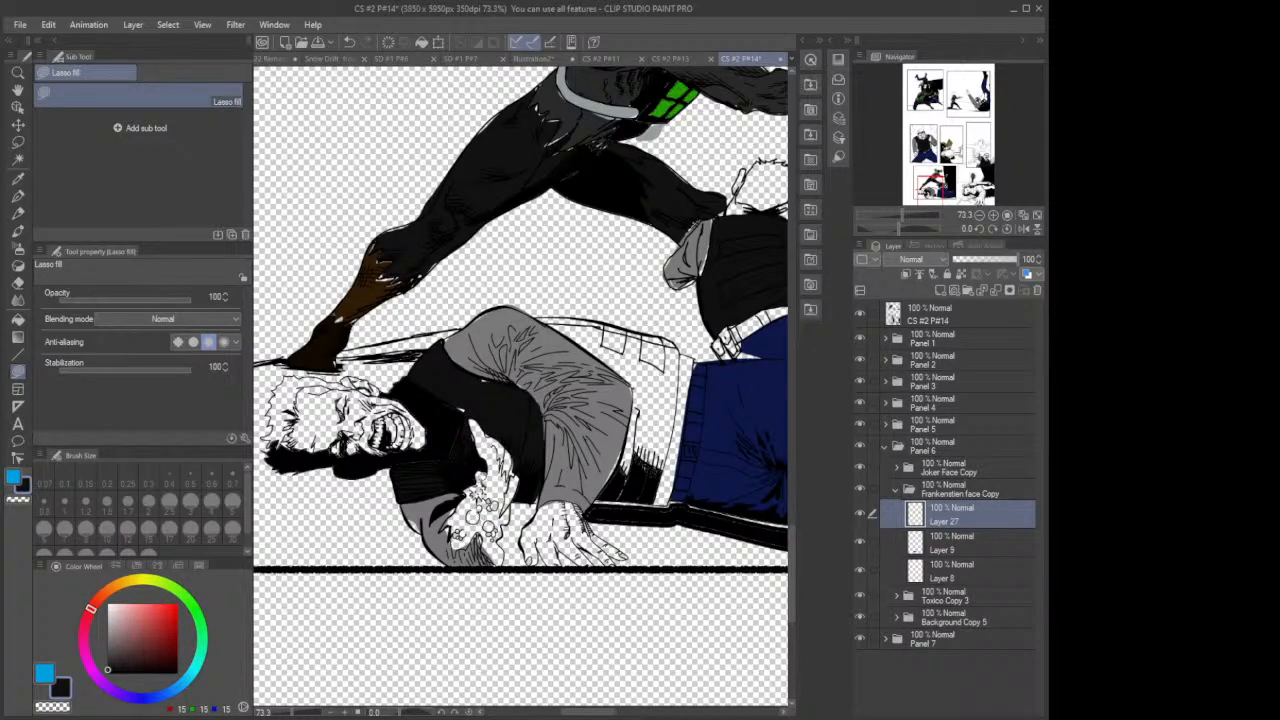
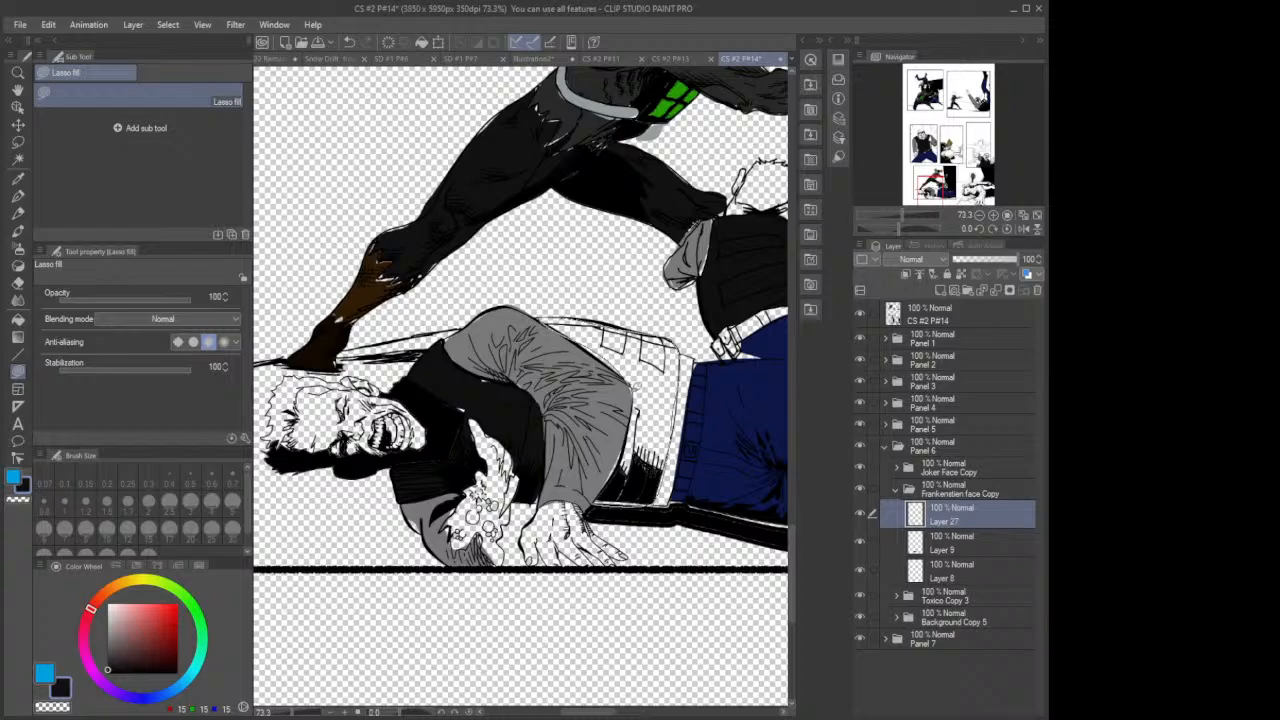
pyautogui.moveTo(628, 432); pyautogui.dragTo(593, 500)
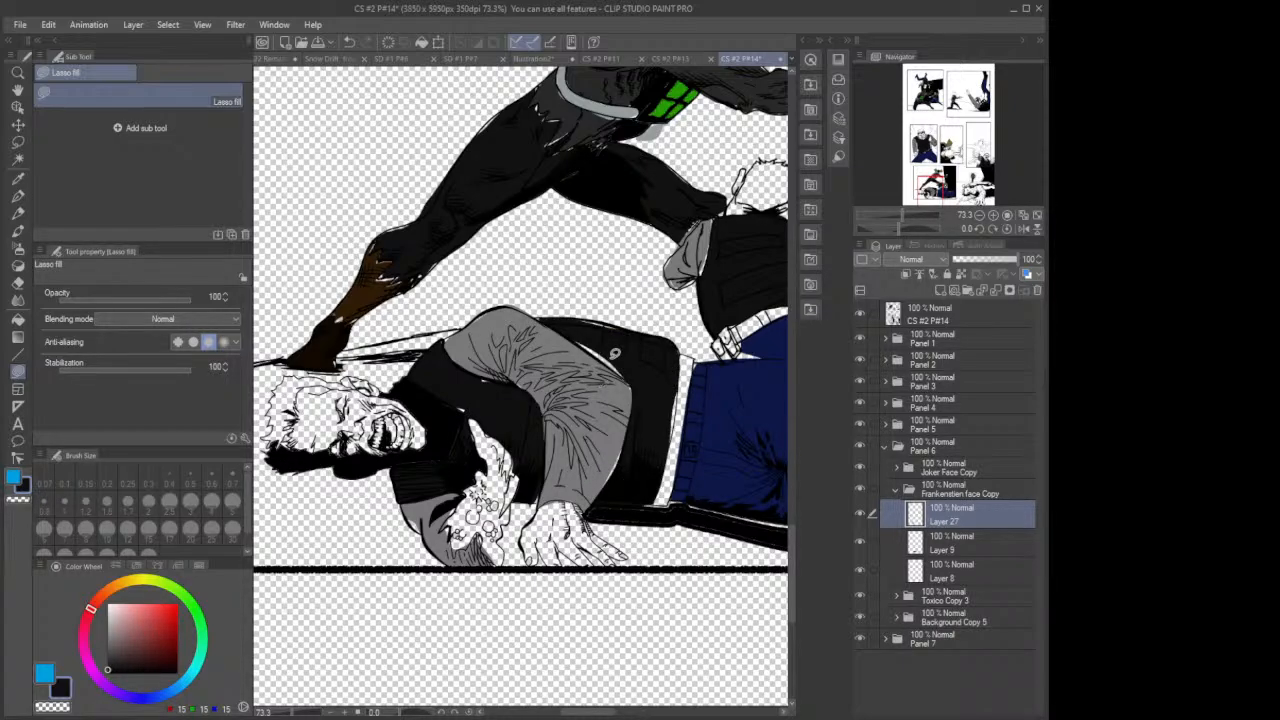
pyautogui.moveTo(628, 373)
pyautogui.mouseDown()
pyautogui.moveTo(574, 332)
pyautogui.moveTo(618, 345)
pyautogui.mouseUp()
pyautogui.click(888, 451)
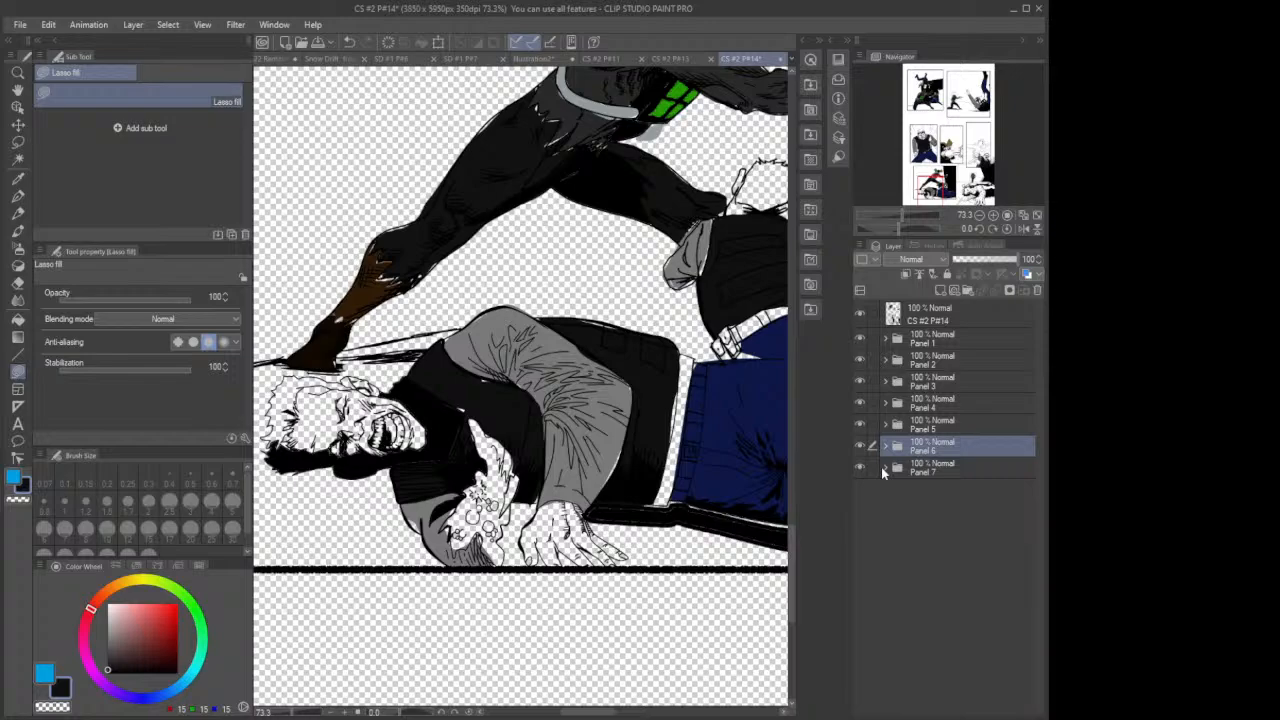
# Step: Add a new layer above Layer 14 in Panel 7's Joker Face Copy 2 folder
pyautogui.click(883, 467)
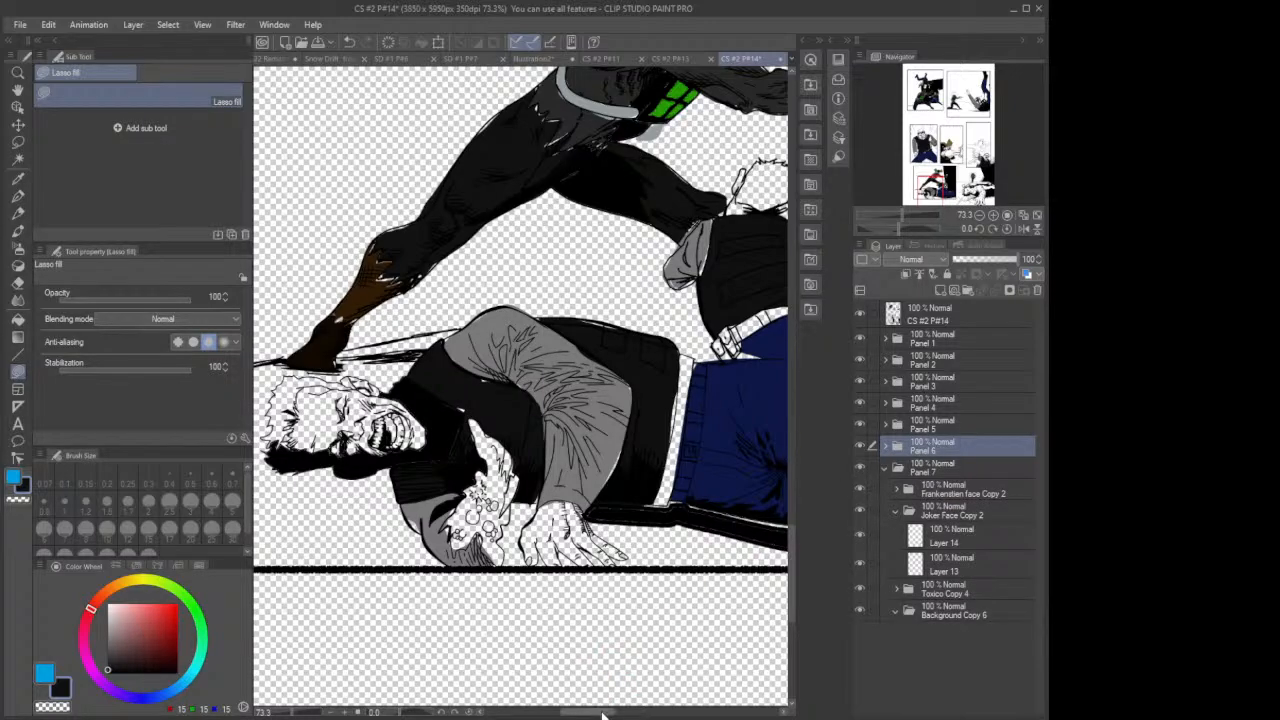
pyautogui.moveTo(604, 712); pyautogui.dragTo(712, 713)
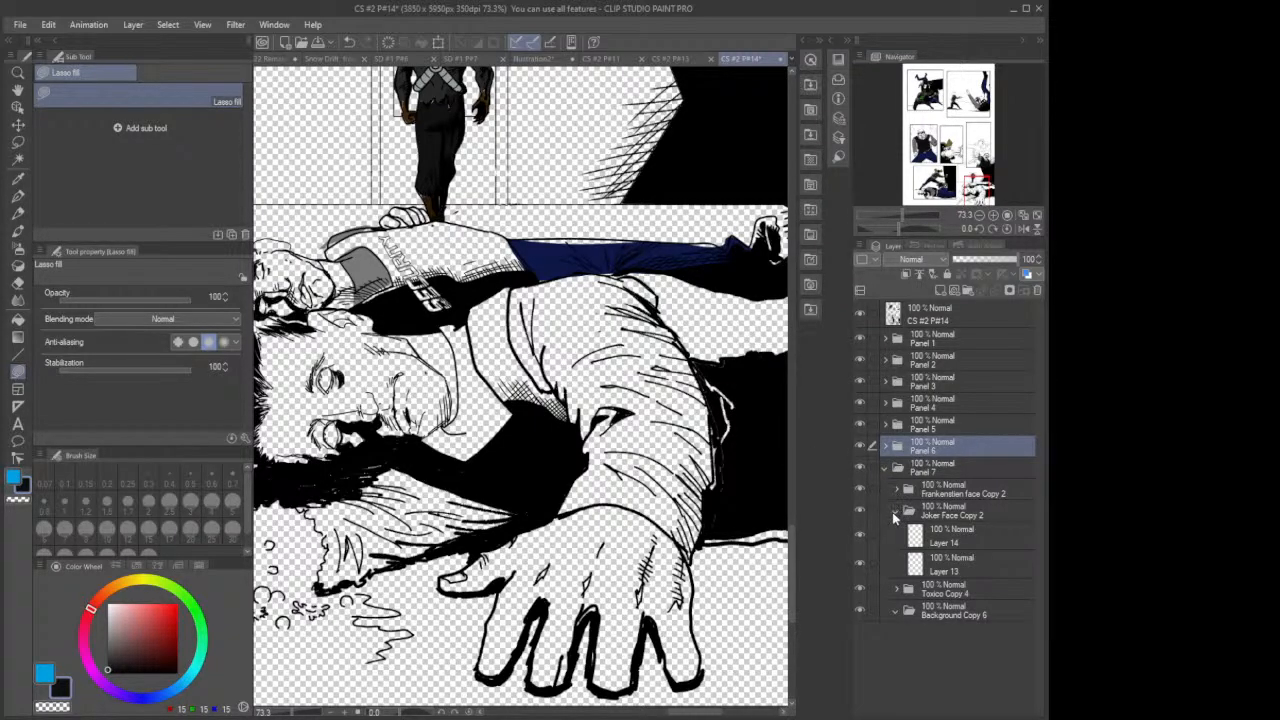
pyautogui.click(860, 512)
pyautogui.click(860, 512)
pyautogui.click(967, 540)
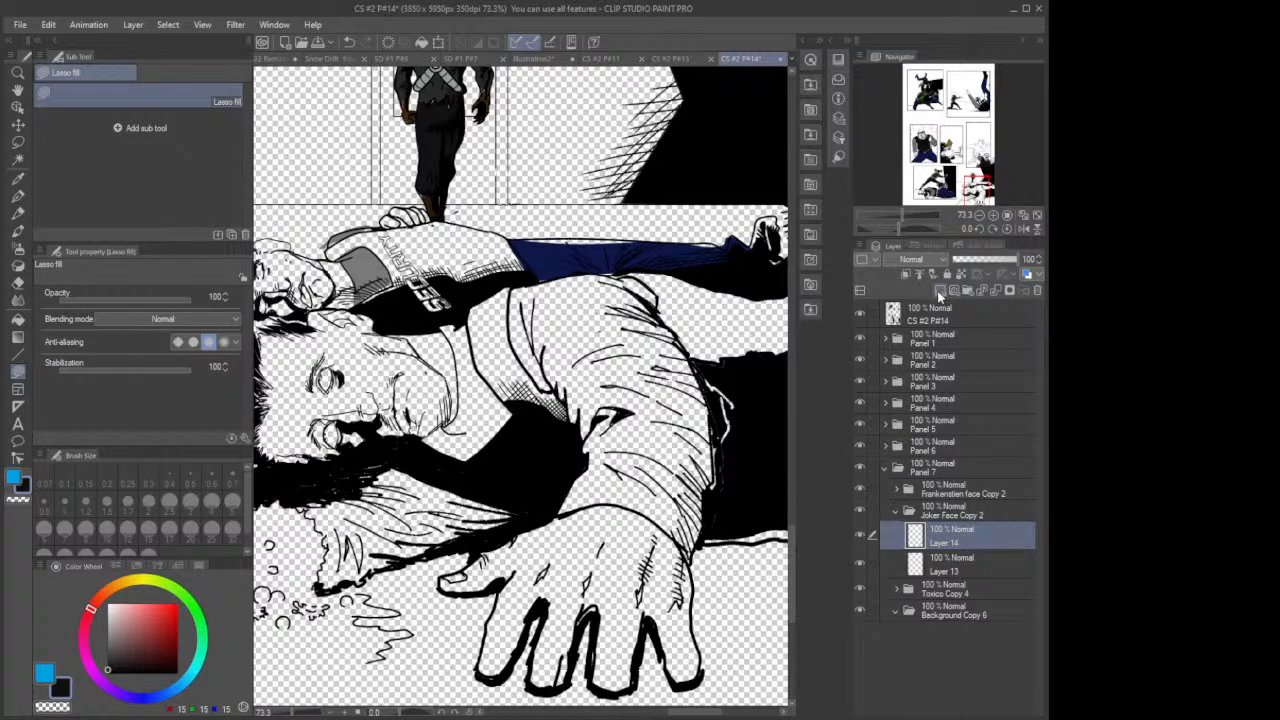
pyautogui.click(939, 290)
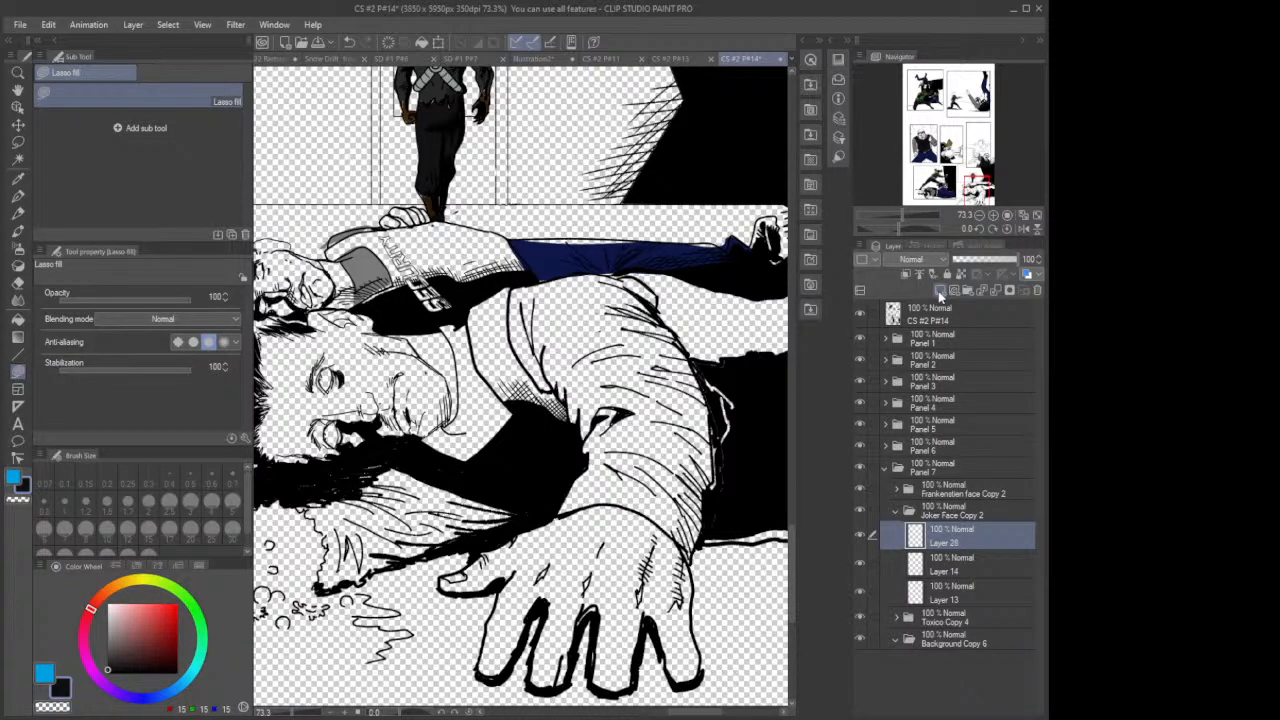
# Step: Lasso-fill the vest and shoe of the rear lying guard in Panel 7 with near-black, and collapse the Joker Face Copy 2 folder
pyautogui.scroll(-3, 615, 465)
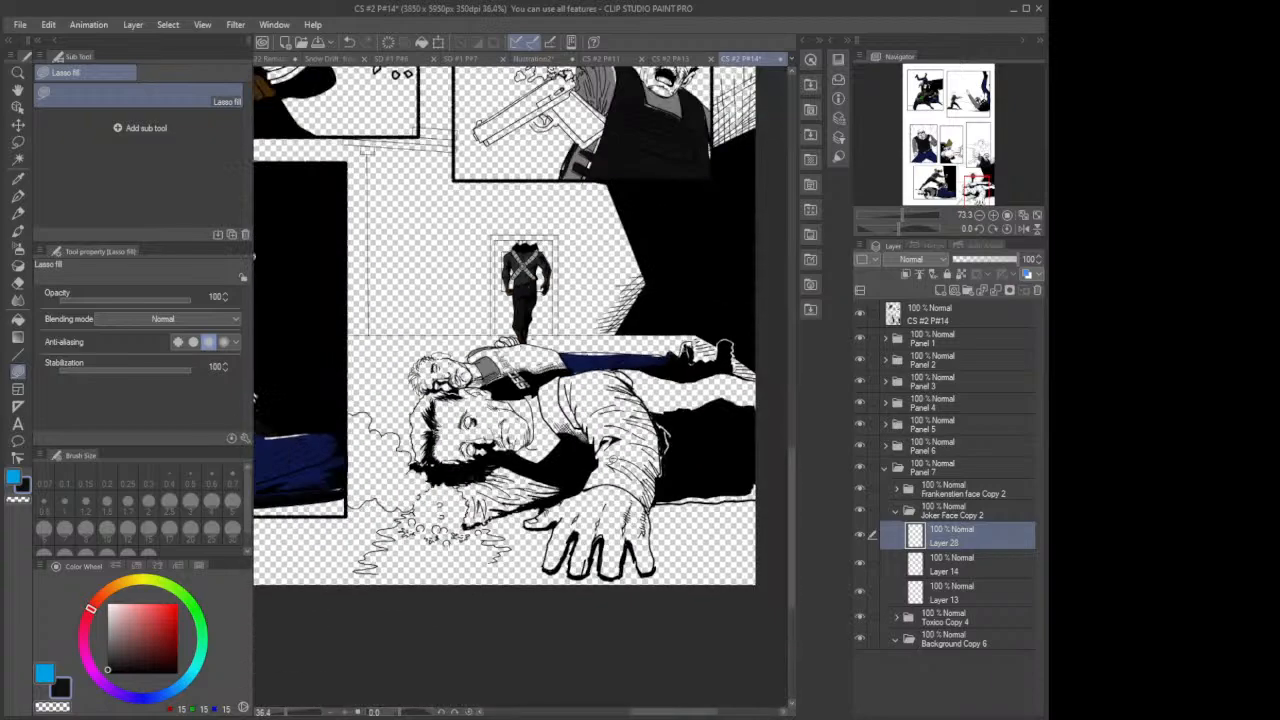
pyautogui.scroll(1, 610, 452)
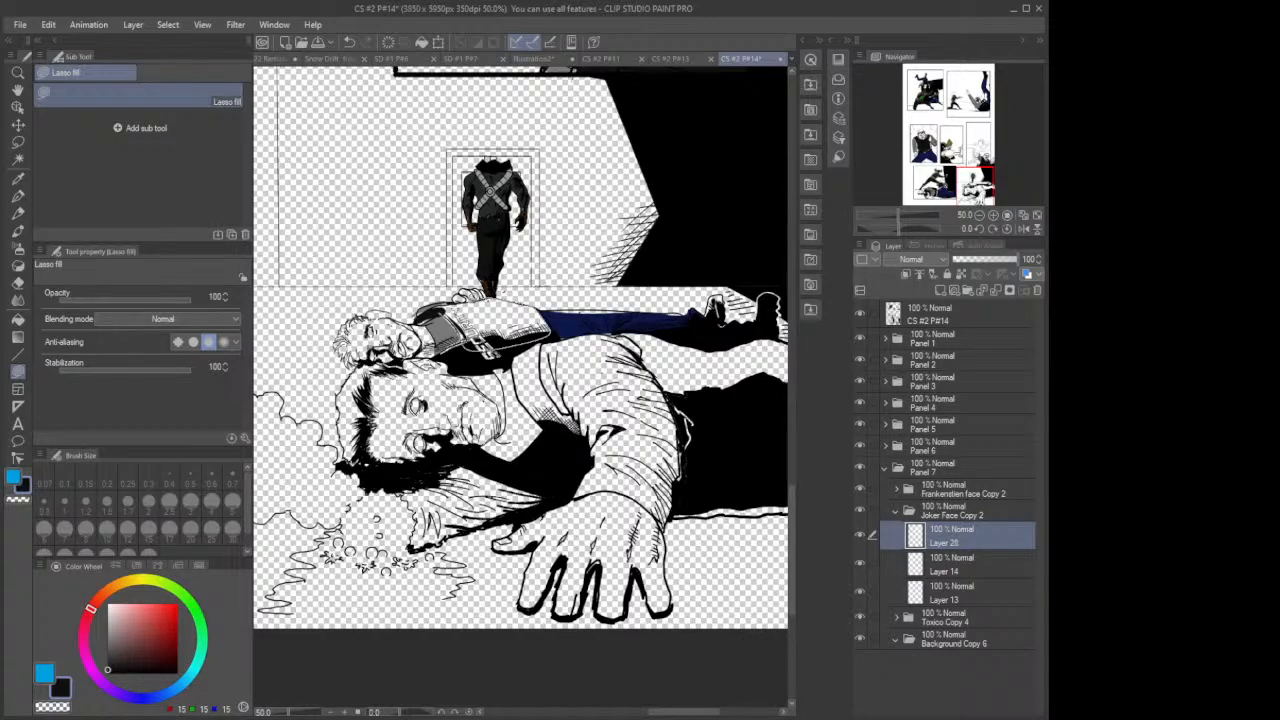
pyautogui.moveTo(443, 303); pyautogui.dragTo(439, 301)
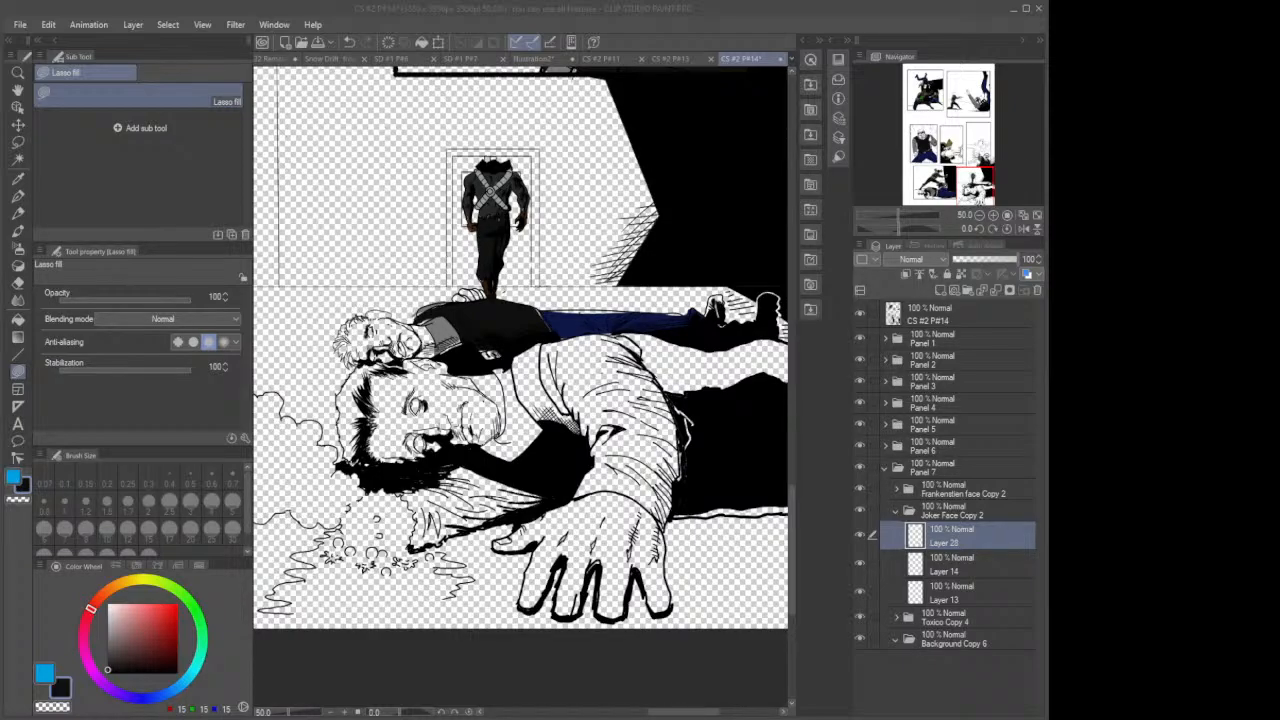
pyautogui.hotkey('ctrl', 'z')
pyautogui.moveTo(712, 306)
pyautogui.mouseDown()
pyautogui.moveTo(721, 320)
pyautogui.moveTo(727, 297)
pyautogui.moveTo(709, 325)
pyautogui.mouseUp()
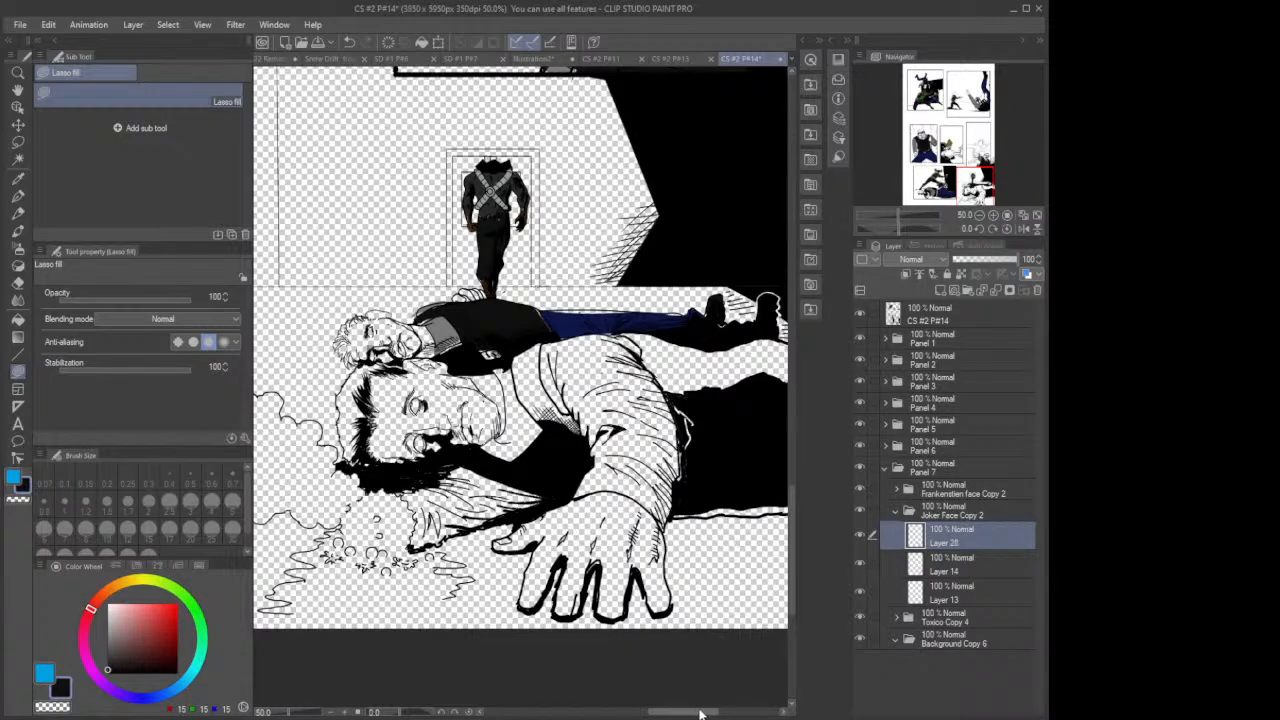
pyautogui.moveTo(700, 712)
pyautogui.mouseDown()
pyautogui.moveTo(723, 713)
pyautogui.moveTo(704, 713)
pyautogui.mouseUp()
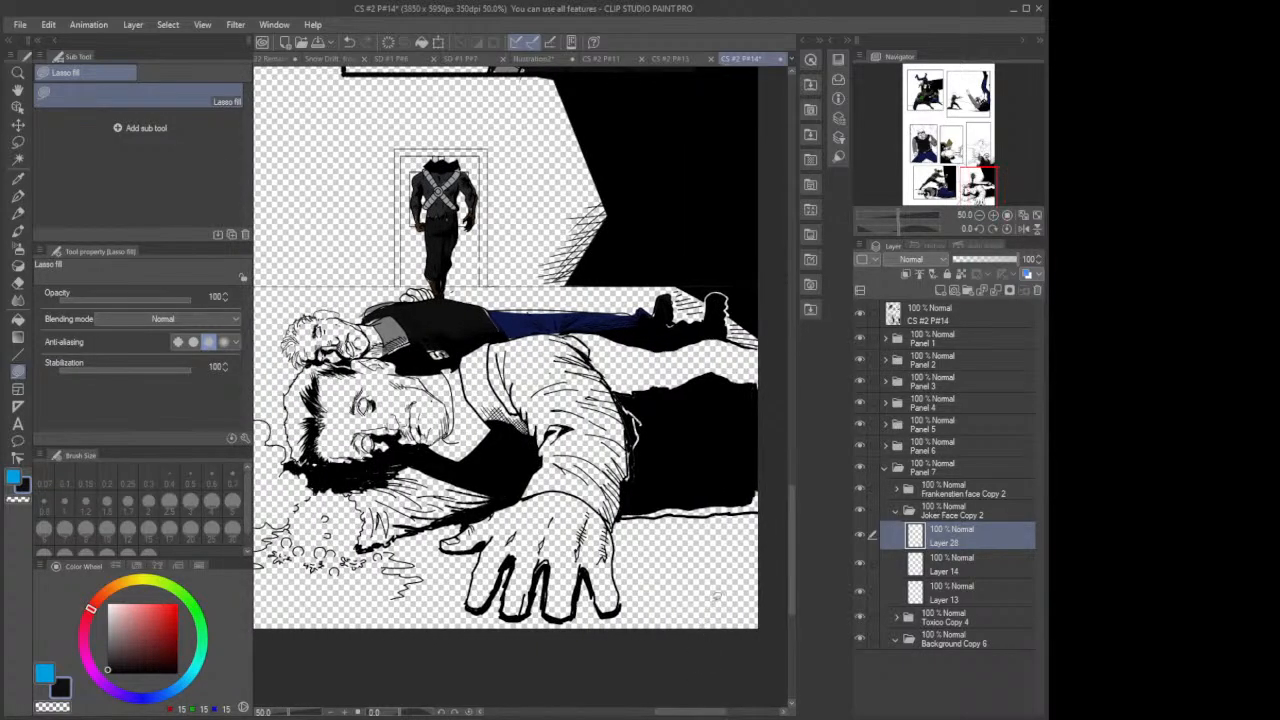
pyautogui.click(897, 511)
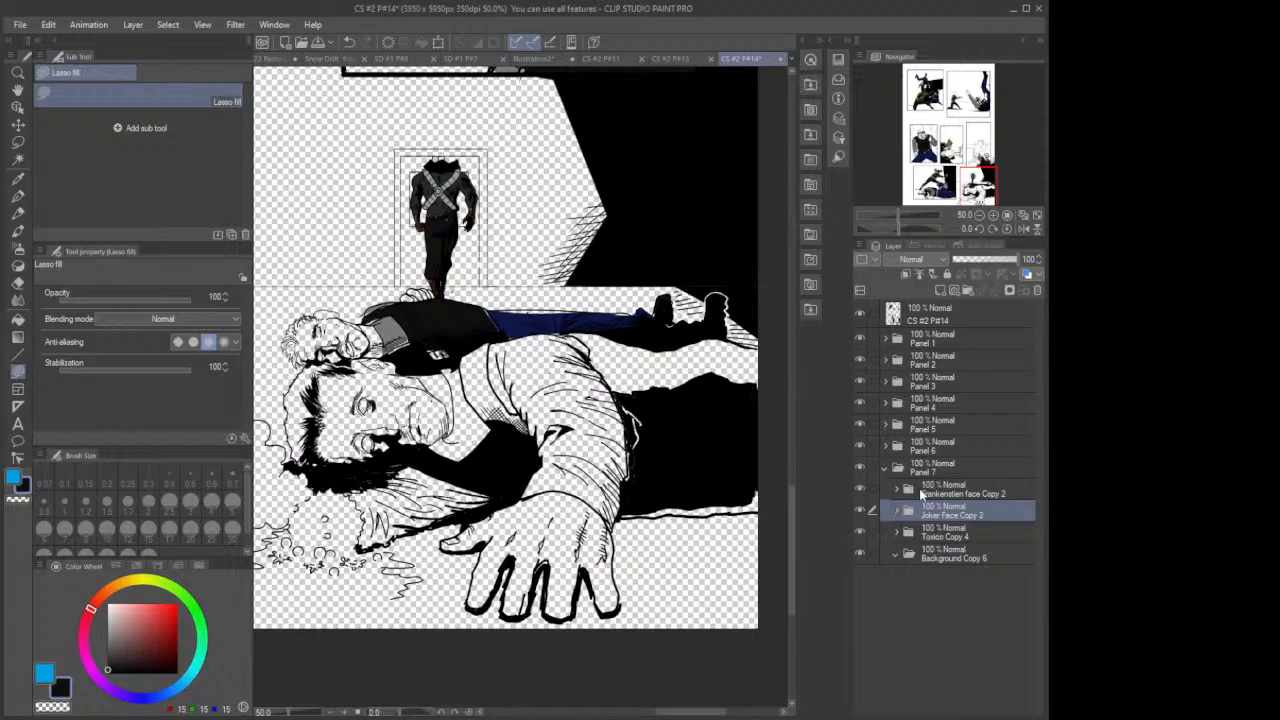
# Step: Add a new layer above Layer 12 in Panel 7's Frankenstien face Copy 2 folder
pyautogui.click(926, 492)
pyautogui.click(897, 490)
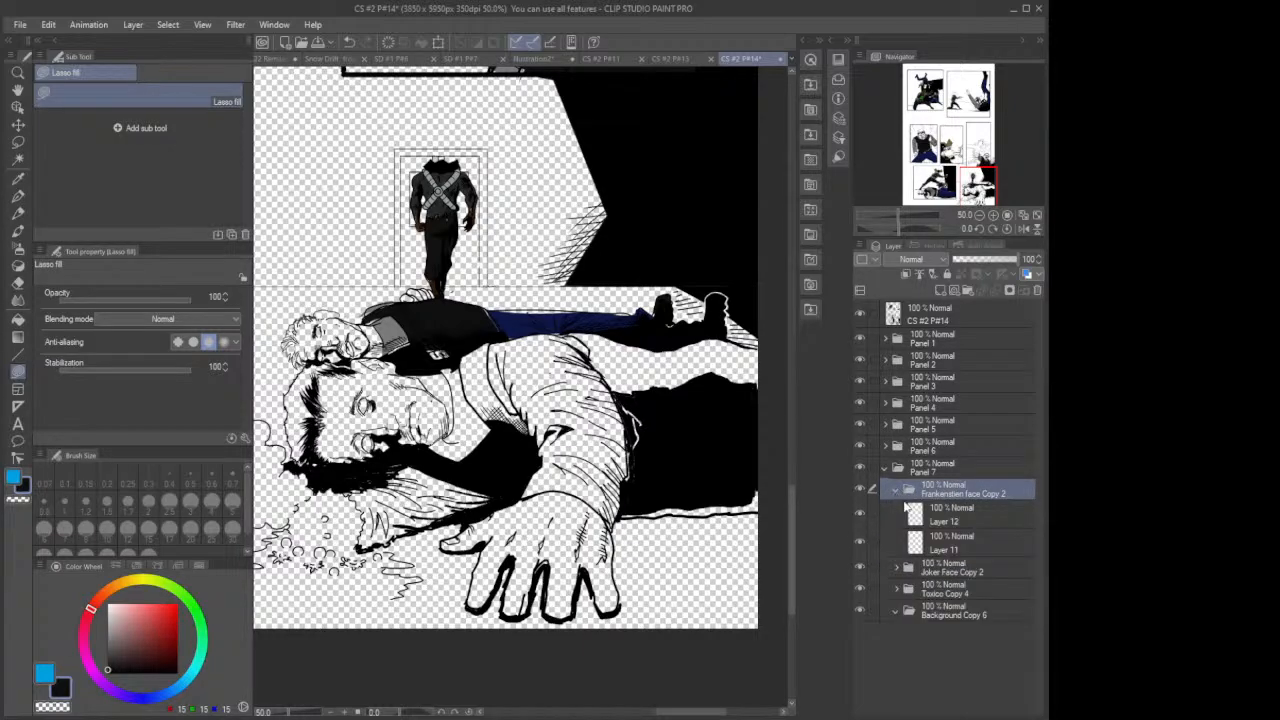
pyautogui.click(928, 515)
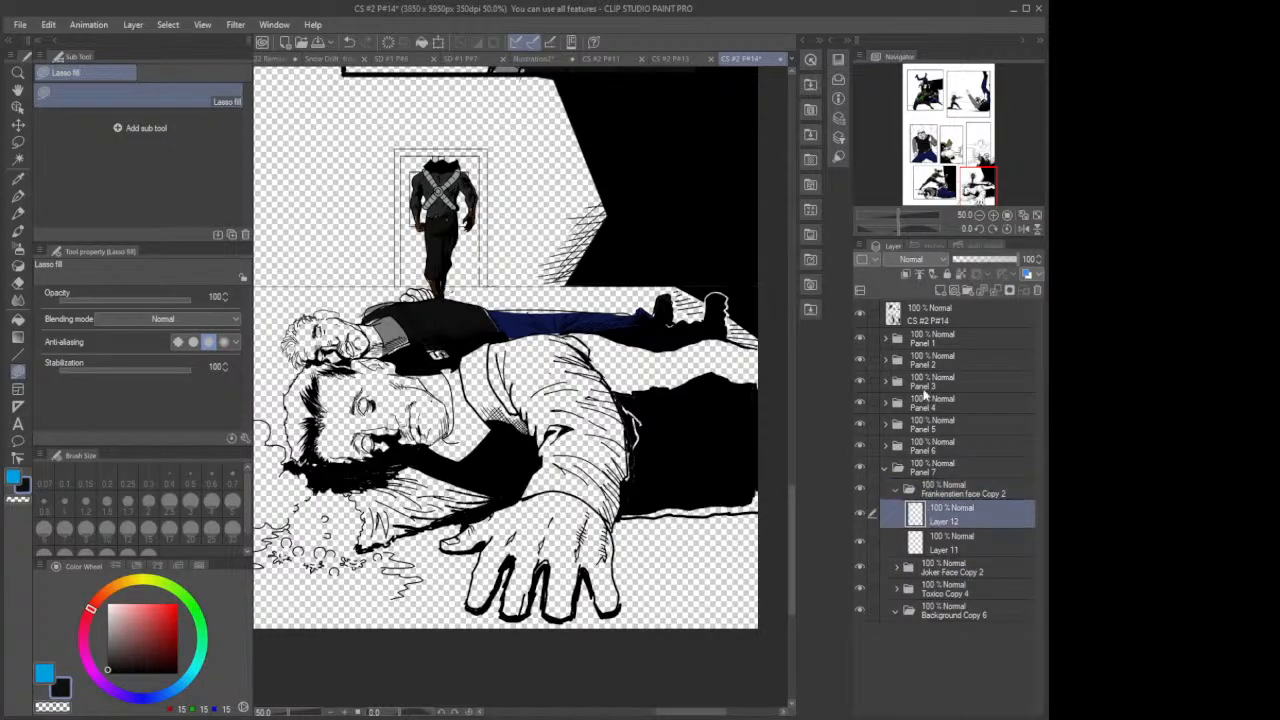
pyautogui.click(940, 290)
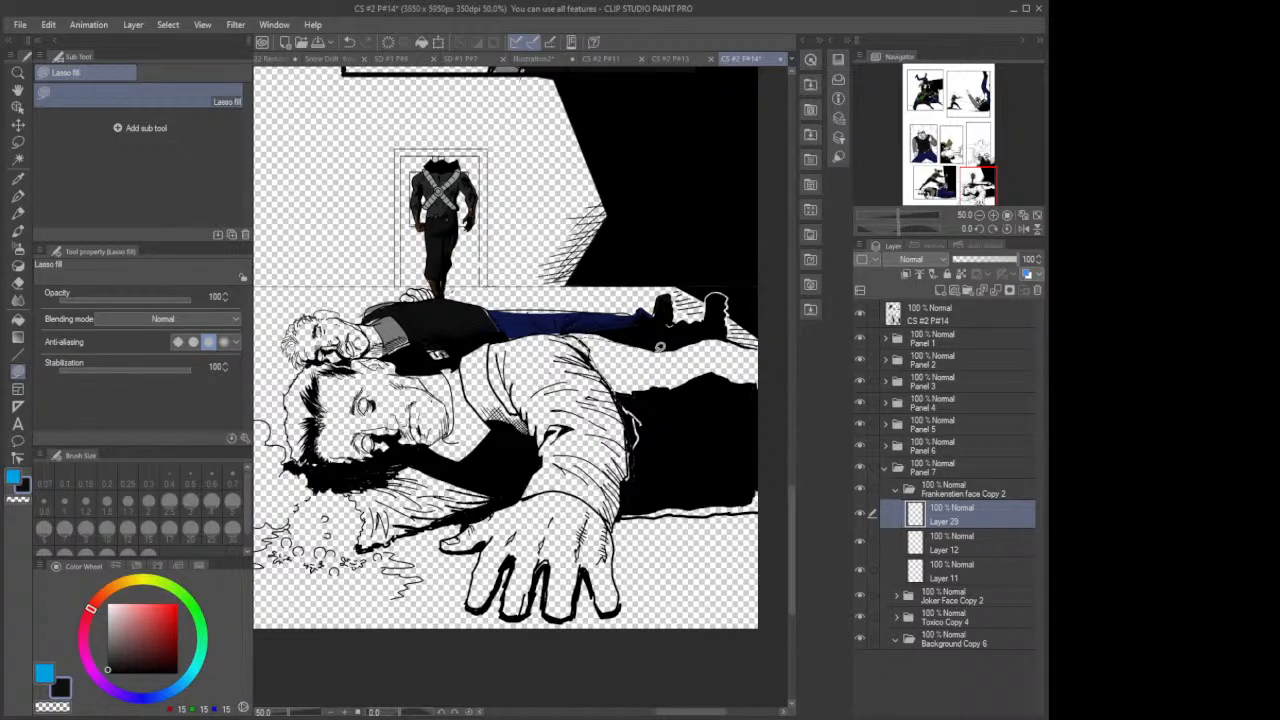
# Step: Lasso-fill the torso and shoulder strap of the foreground lying guard's vest in Panel 7 with near-black
pyautogui.moveTo(716, 296)
pyautogui.mouseDown()
pyautogui.moveTo(762, 346)
pyautogui.moveTo(763, 450)
pyautogui.moveTo(642, 438)
pyautogui.mouseUp()
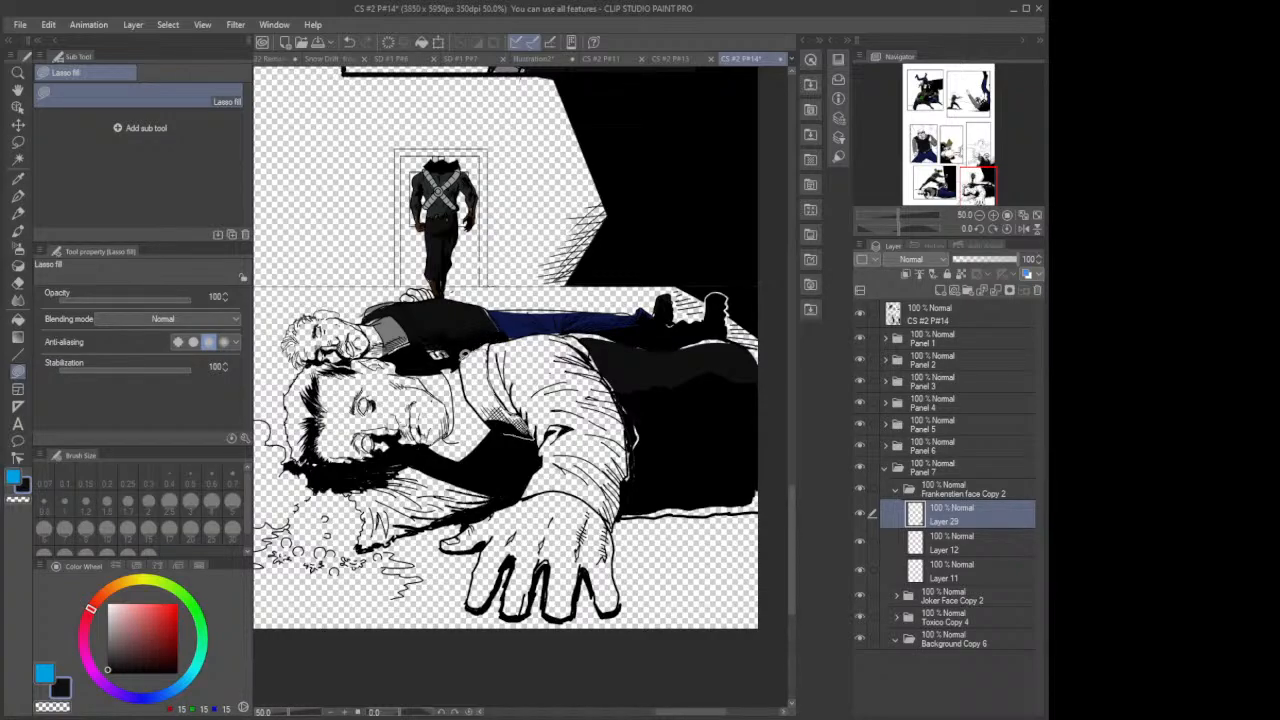
pyautogui.moveTo(481, 412); pyautogui.dragTo(499, 429)
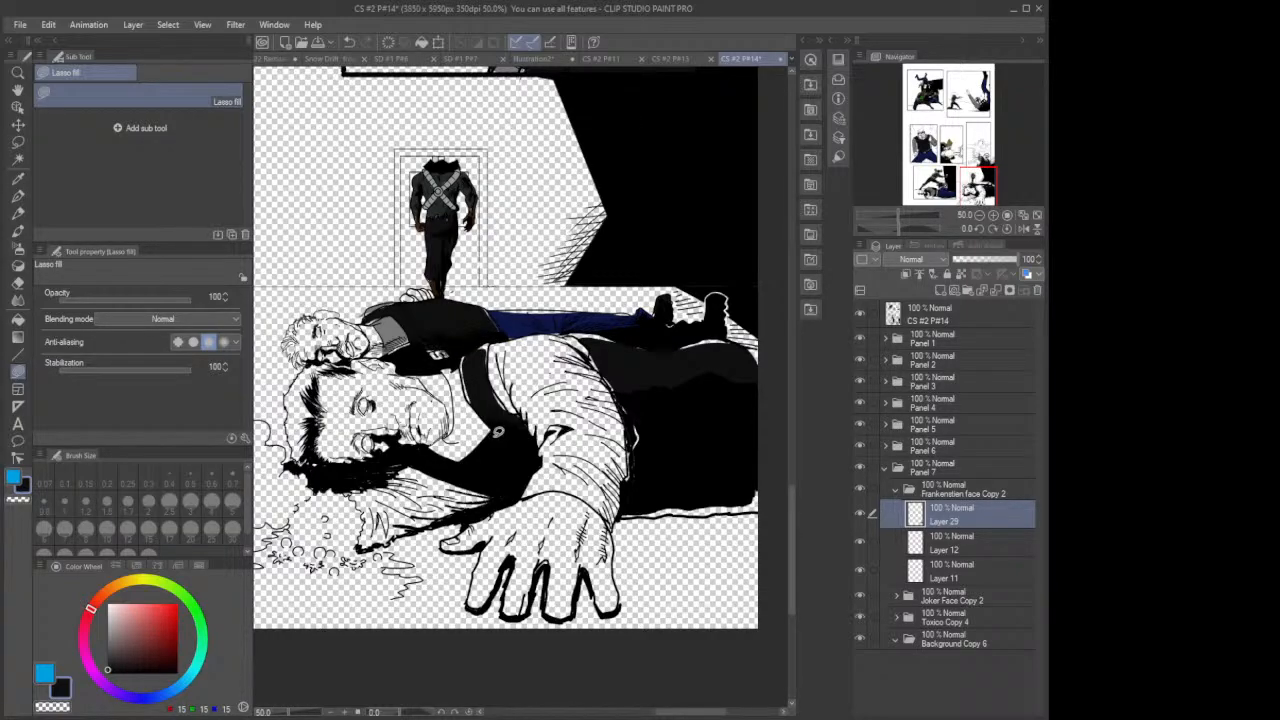
# Step: On Layer 11, lasso-fill the foreground guard's shirt sleeves and collar area with the grey sampled from the rear guard's shirt
pyautogui.click(886, 570)
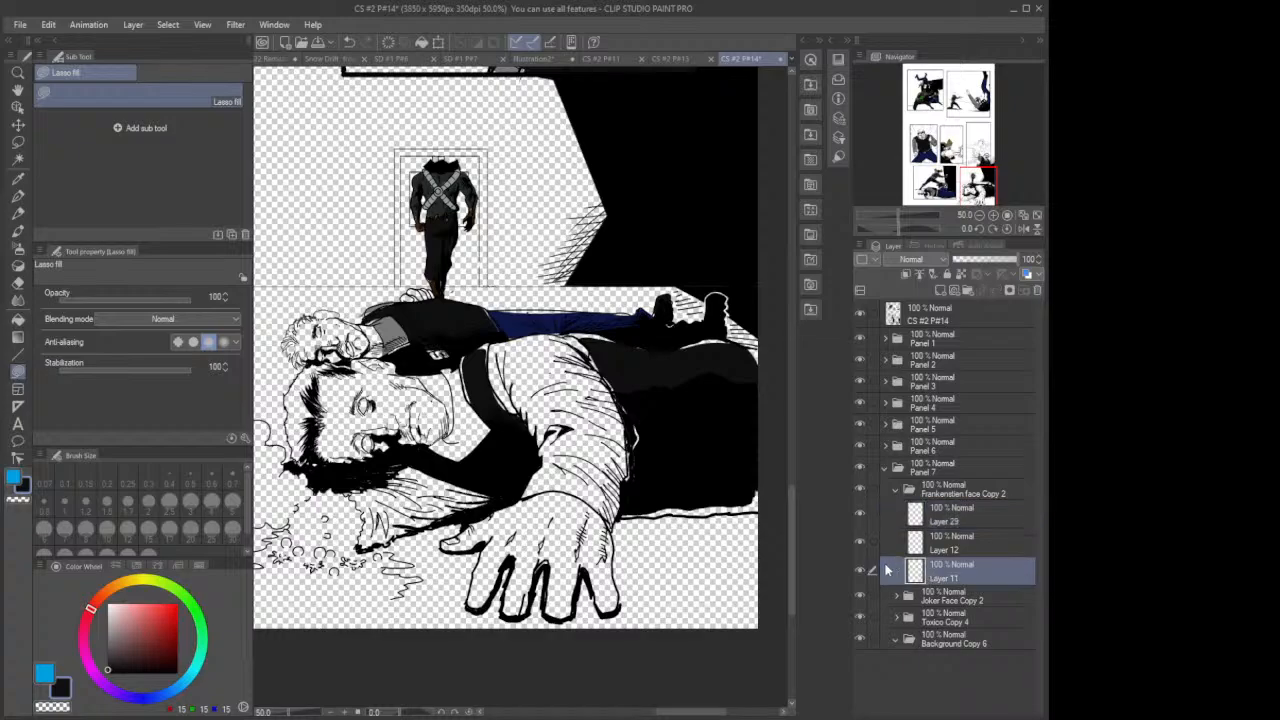
pyautogui.click(859, 572)
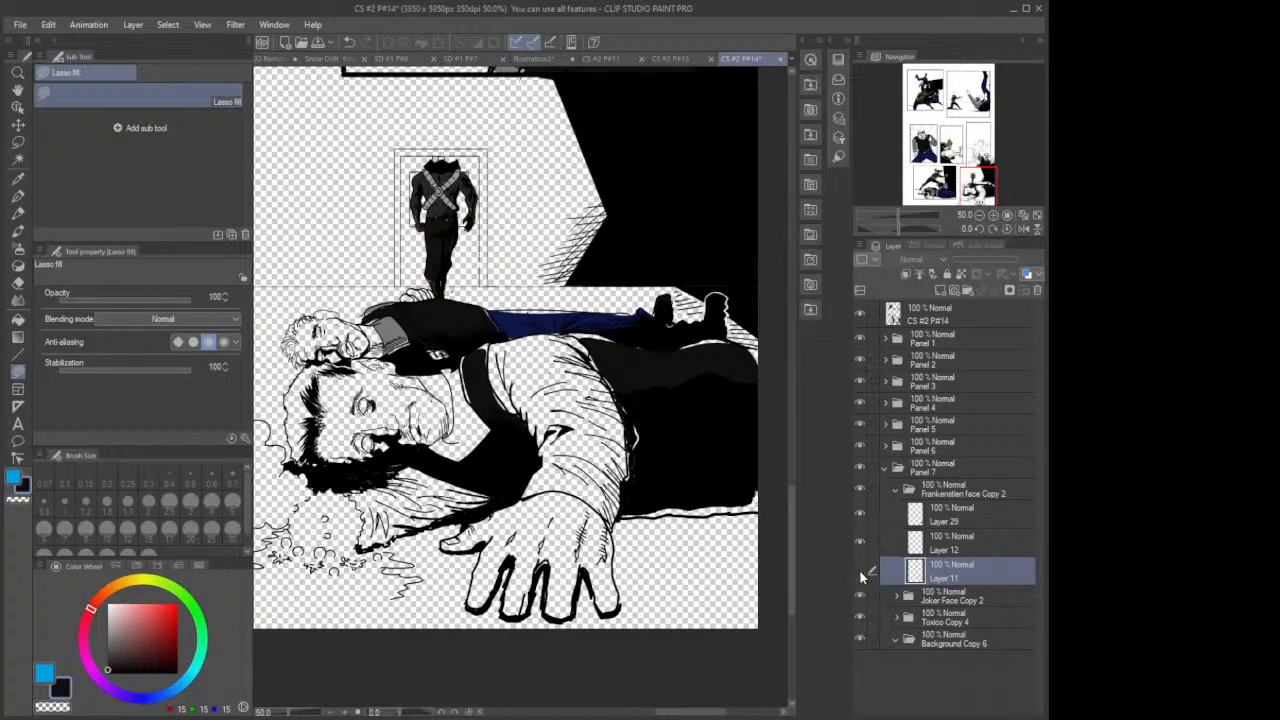
pyautogui.click(860, 570)
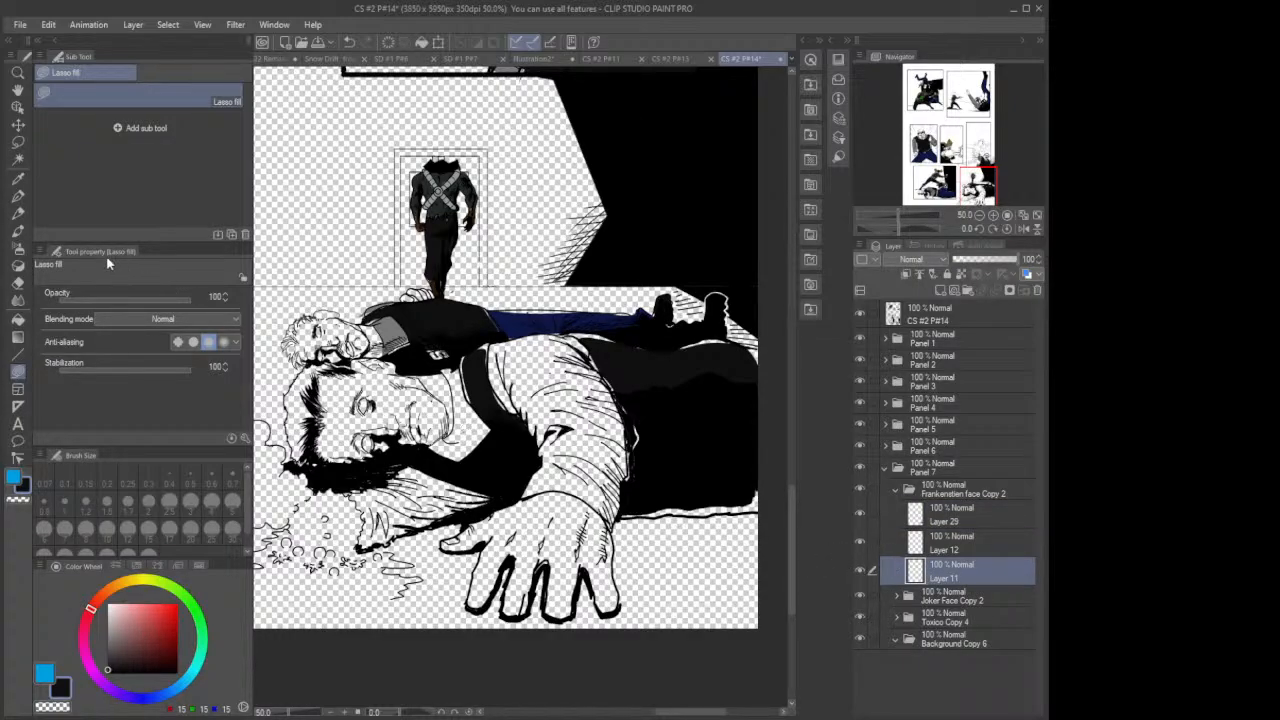
pyautogui.click(17, 178)
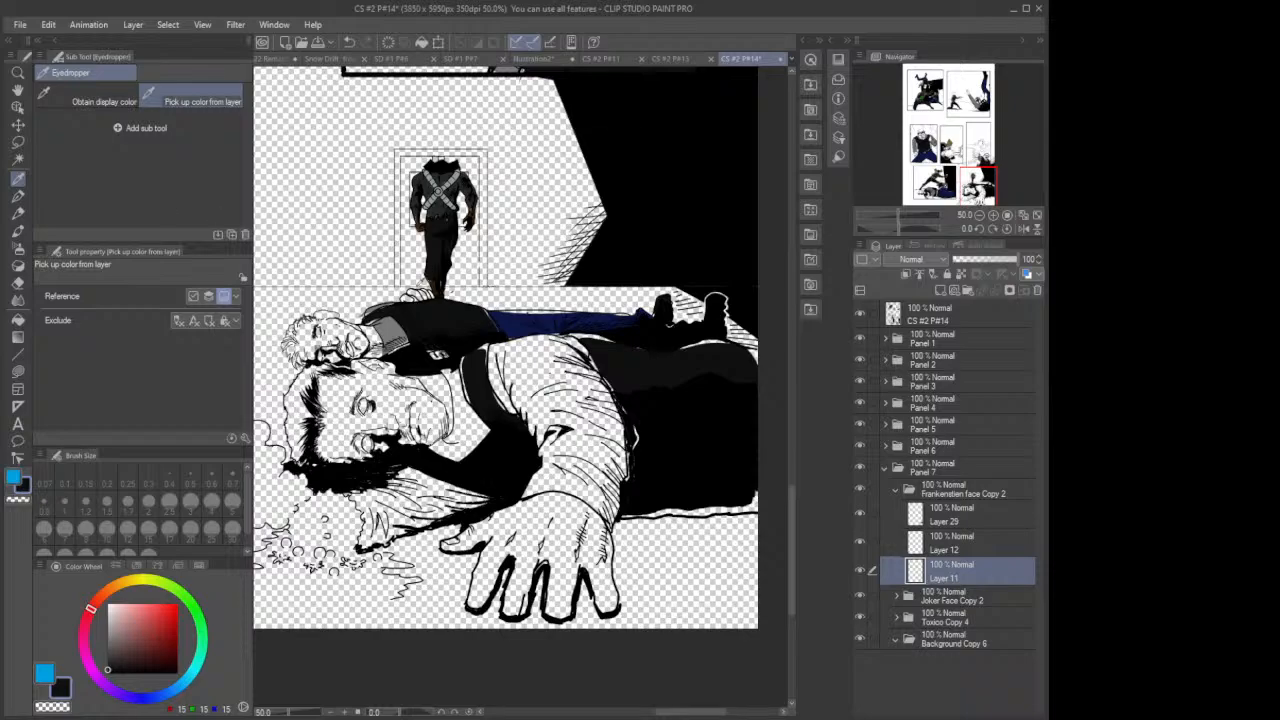
pyautogui.click(398, 316)
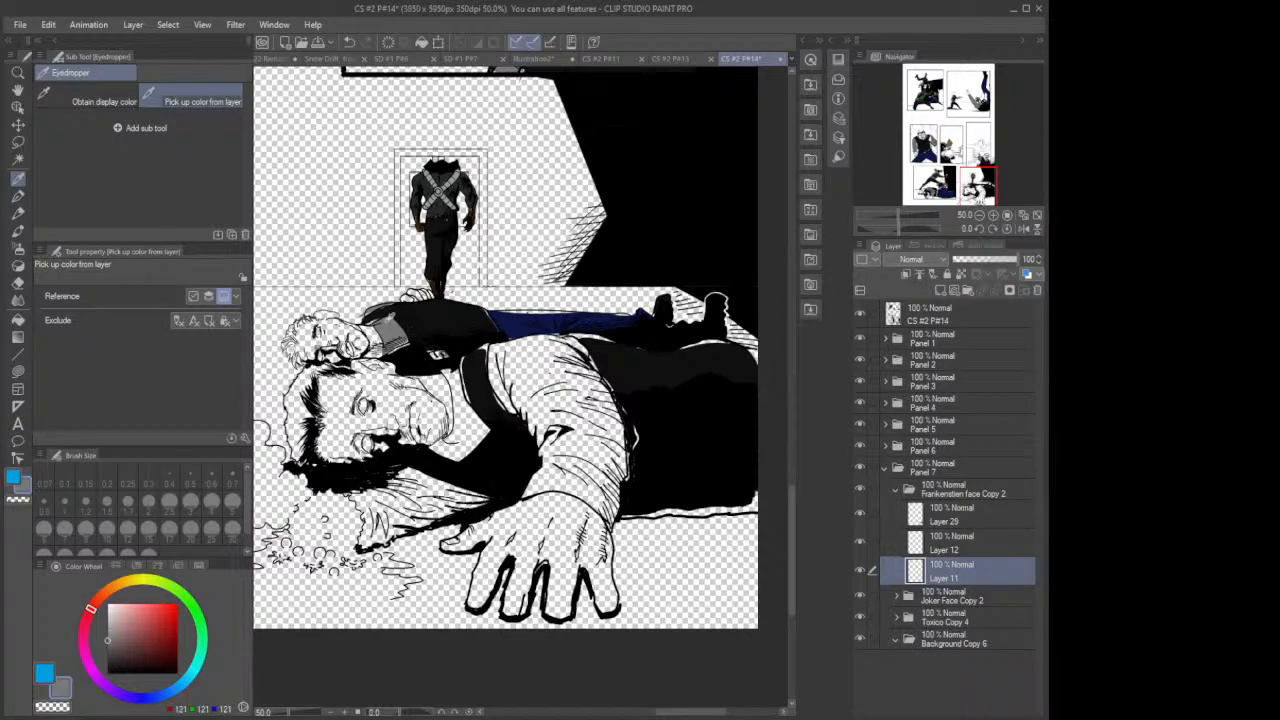
pyautogui.click(17, 371)
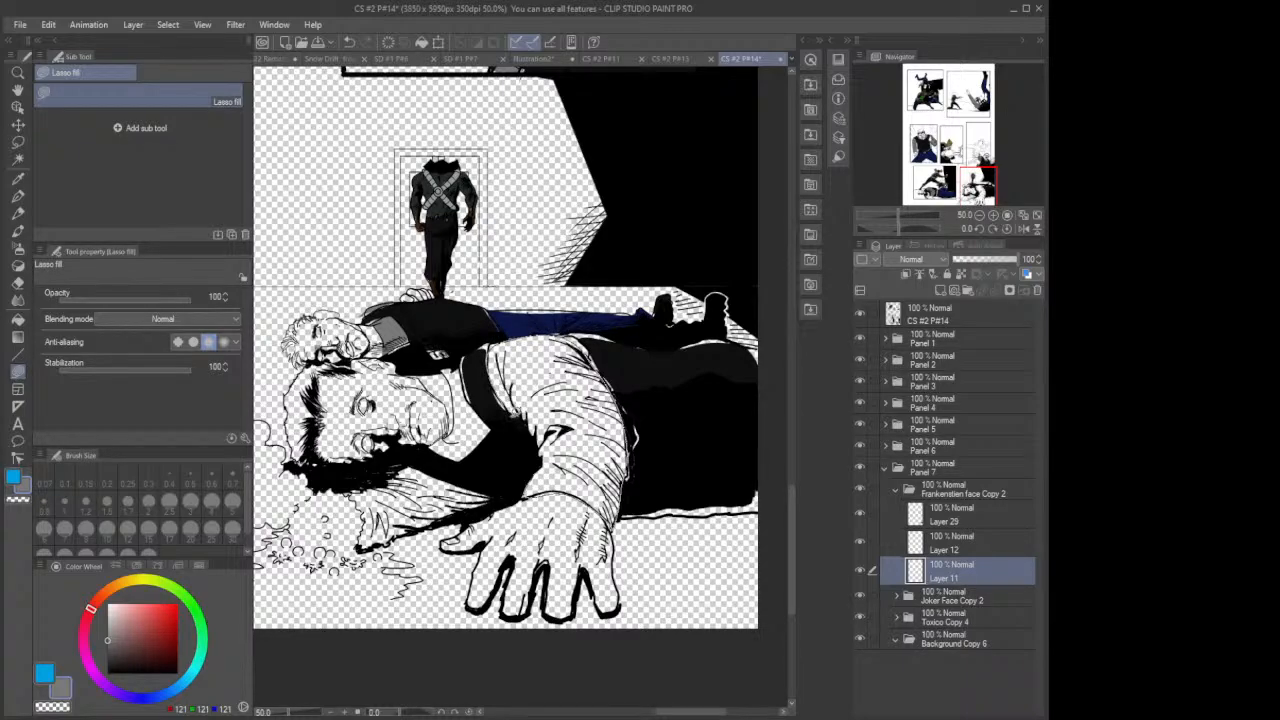
pyautogui.moveTo(536, 431)
pyautogui.mouseDown()
pyautogui.moveTo(534, 478)
pyautogui.moveTo(526, 453)
pyautogui.mouseUp()
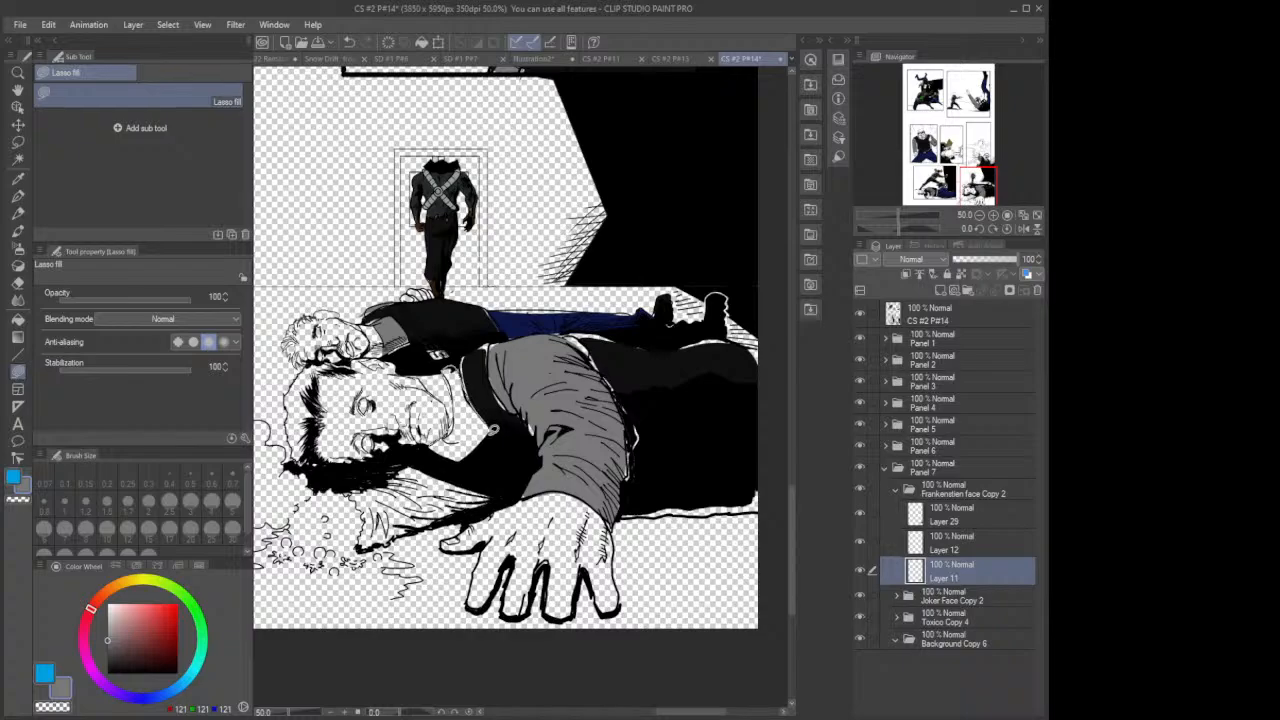
pyautogui.moveTo(460, 456); pyautogui.dragTo(417, 437)
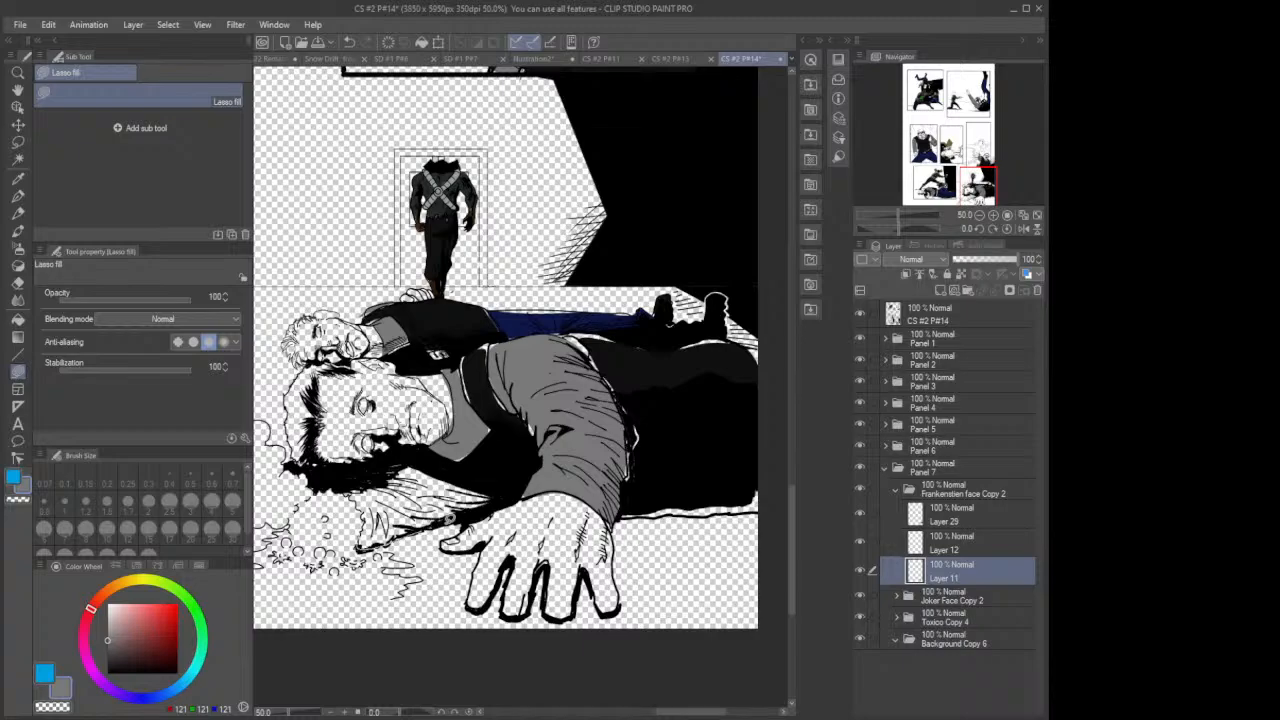
pyautogui.moveTo(494, 496)
pyautogui.mouseDown()
pyautogui.moveTo(402, 468)
pyautogui.moveTo(352, 490)
pyautogui.moveTo(366, 520)
pyautogui.moveTo(356, 552)
pyautogui.mouseUp()
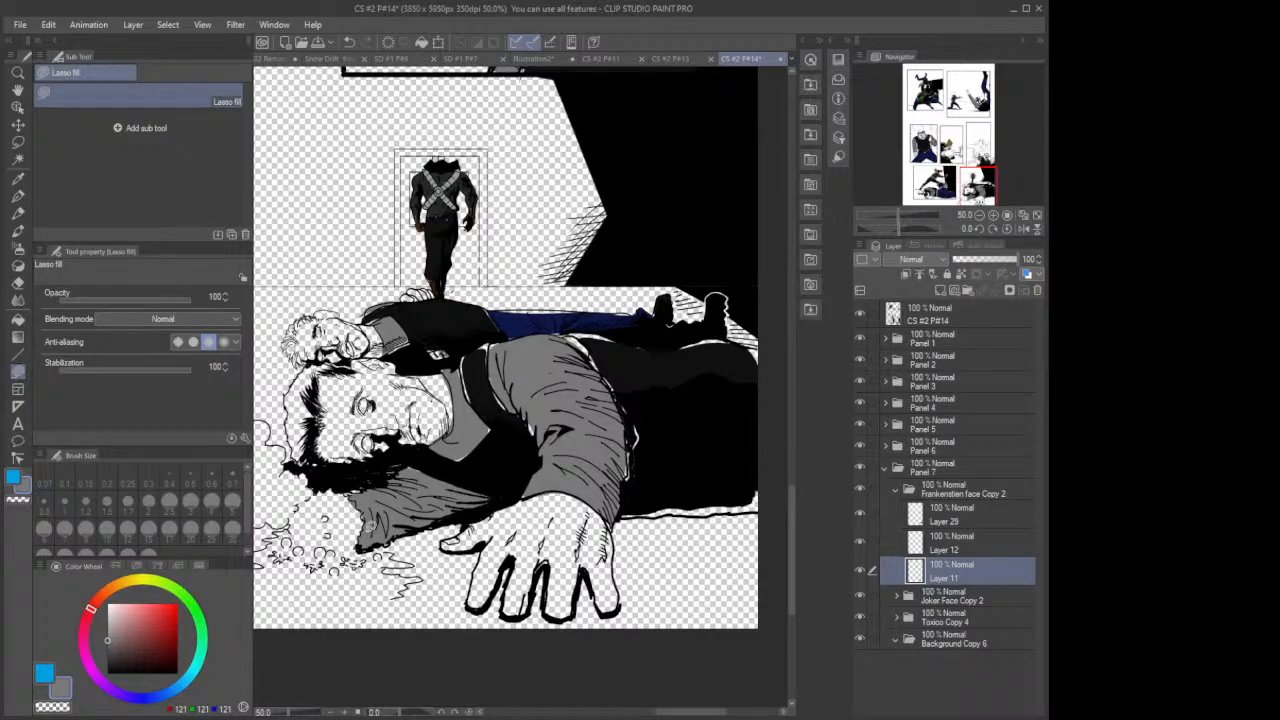
# Step: Sample the pale pink skin colour from the security guard's hand on page CS #2 P#13 and return to CS #2 P#14
pyautogui.scroll(-4, 394, 492)
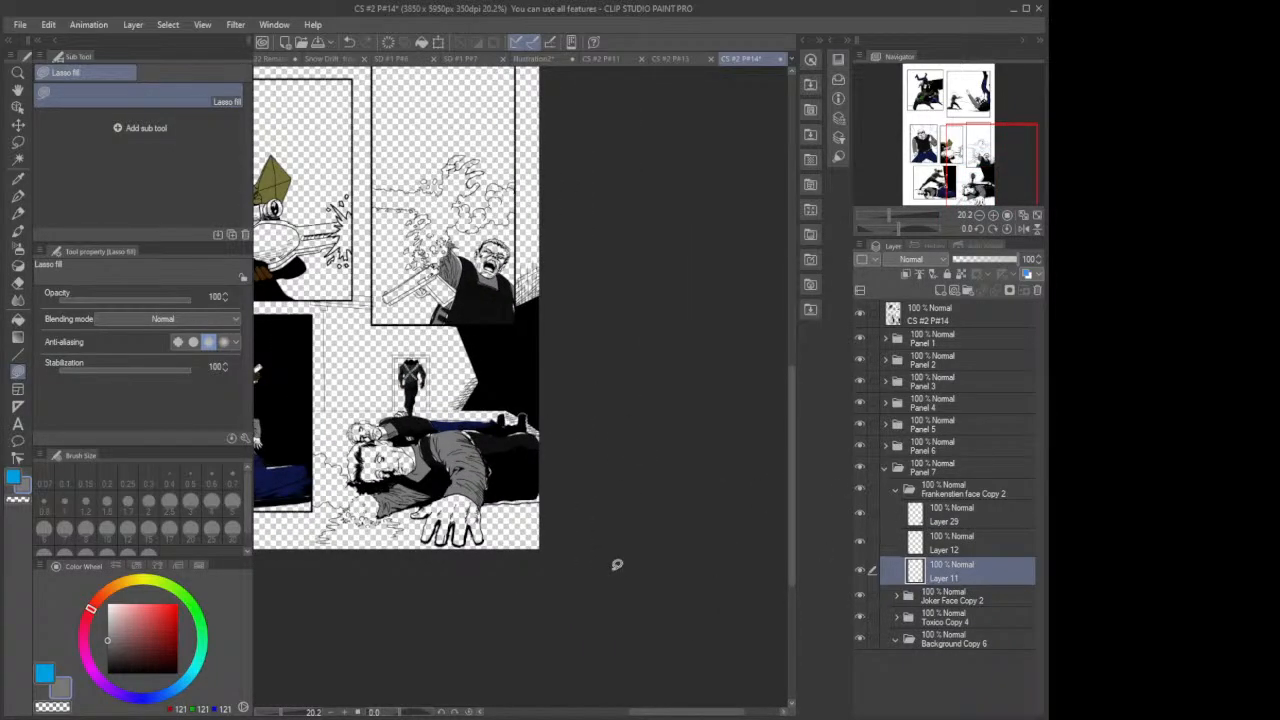
pyautogui.scroll(-1, 617, 565)
pyautogui.scroll(1, 617, 565)
pyautogui.scroll(-2, 615, 550)
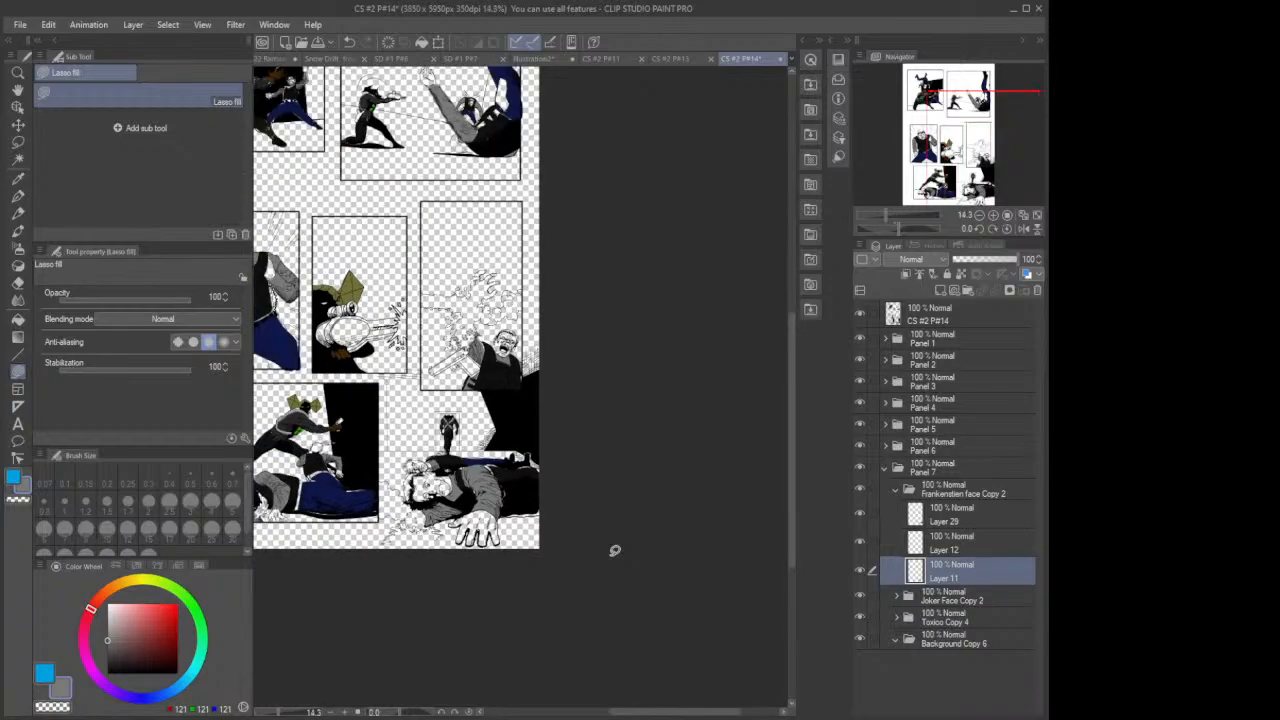
pyautogui.click(681, 59)
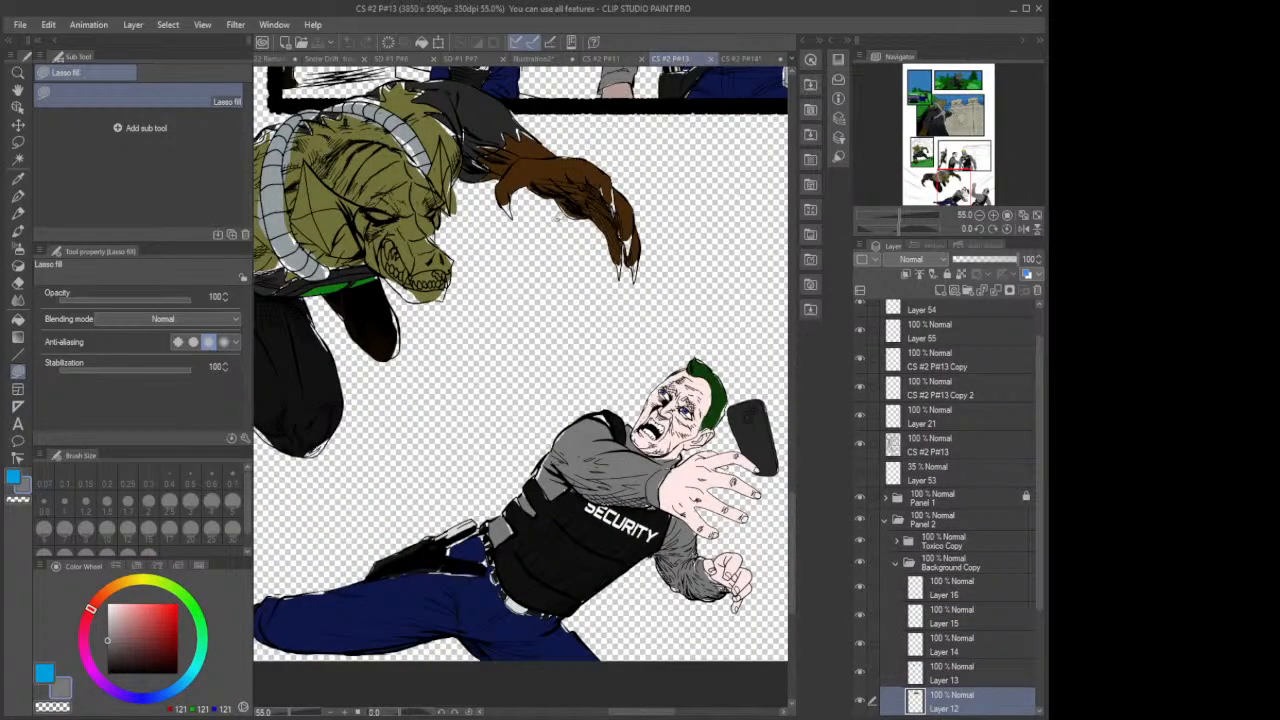
pyautogui.click(17, 178)
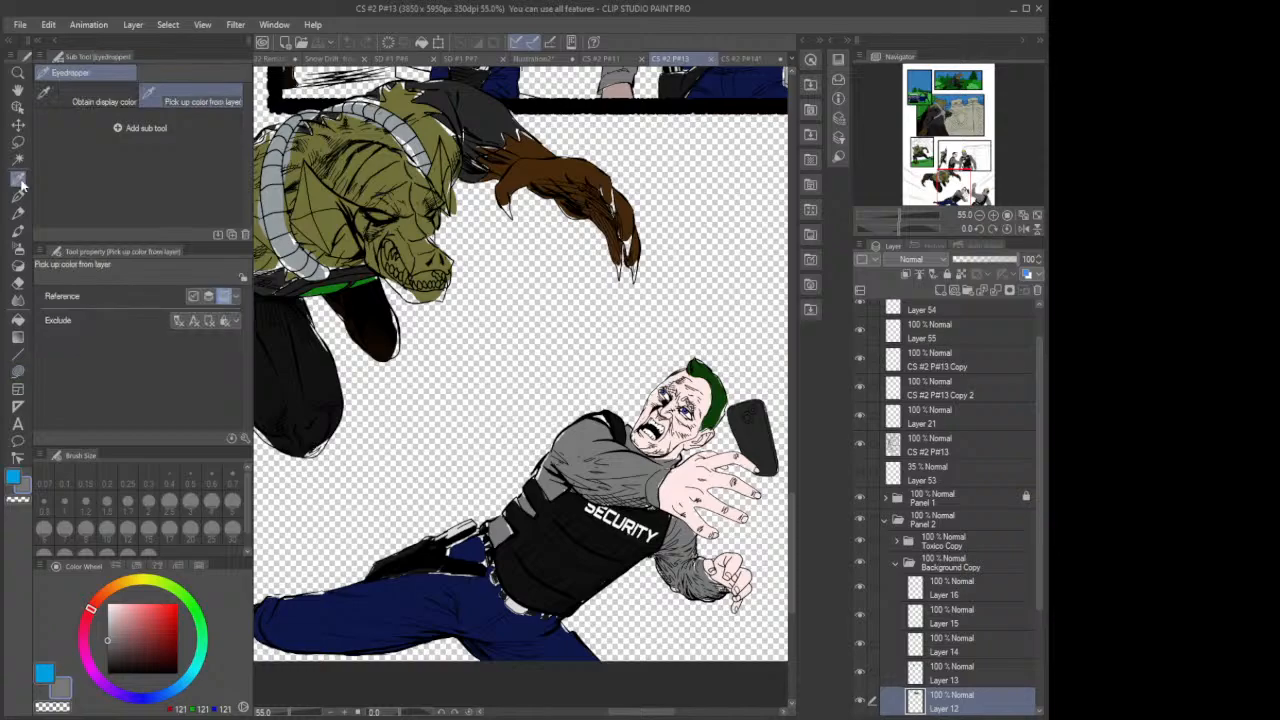
pyautogui.click(690, 480)
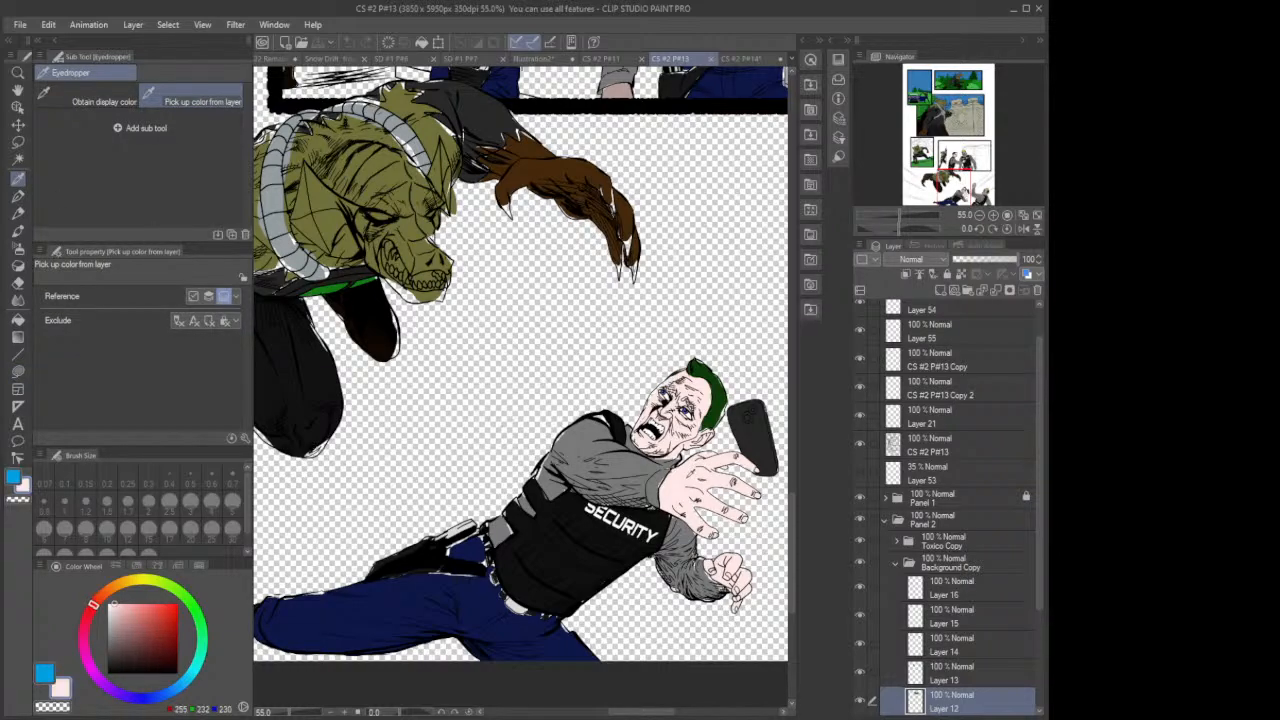
pyautogui.click(745, 58)
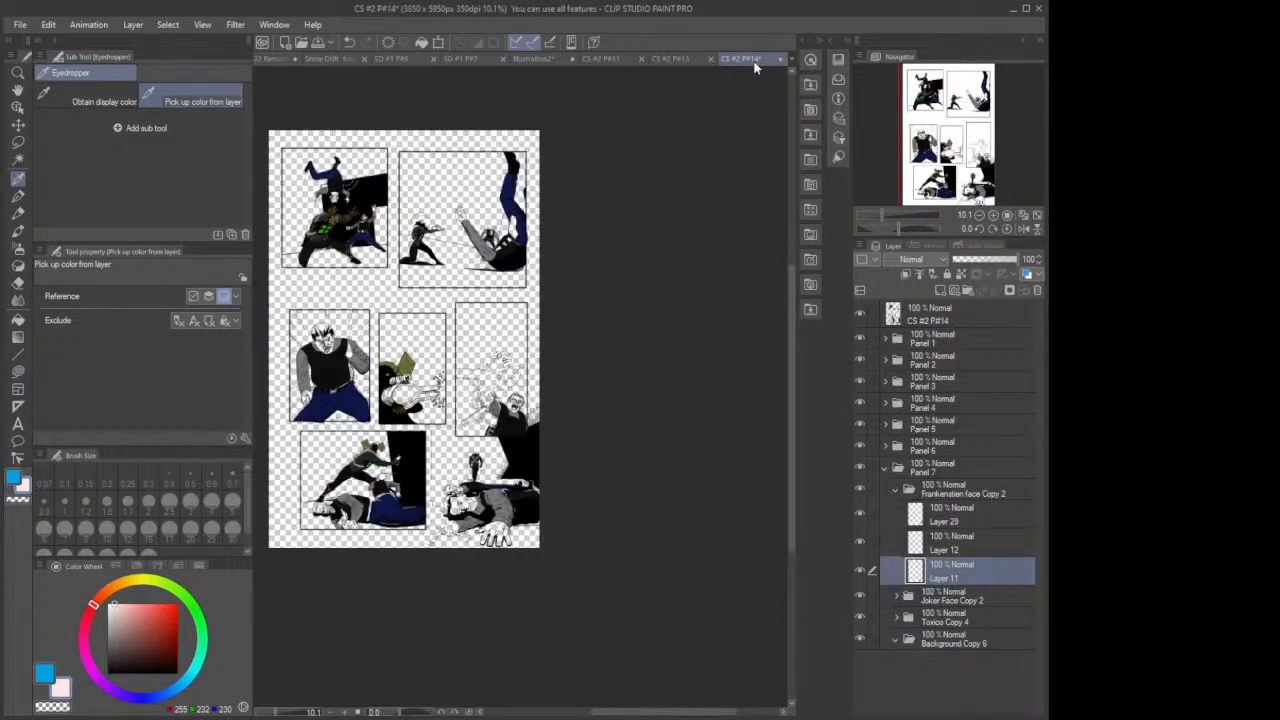
# Step: Collapse the Frankenstien face Copy 2 folder and add a new layer above Layer 28 in Panel 7's Joker Face Copy 2 folder
pyautogui.click(899, 488)
pyautogui.click(908, 515)
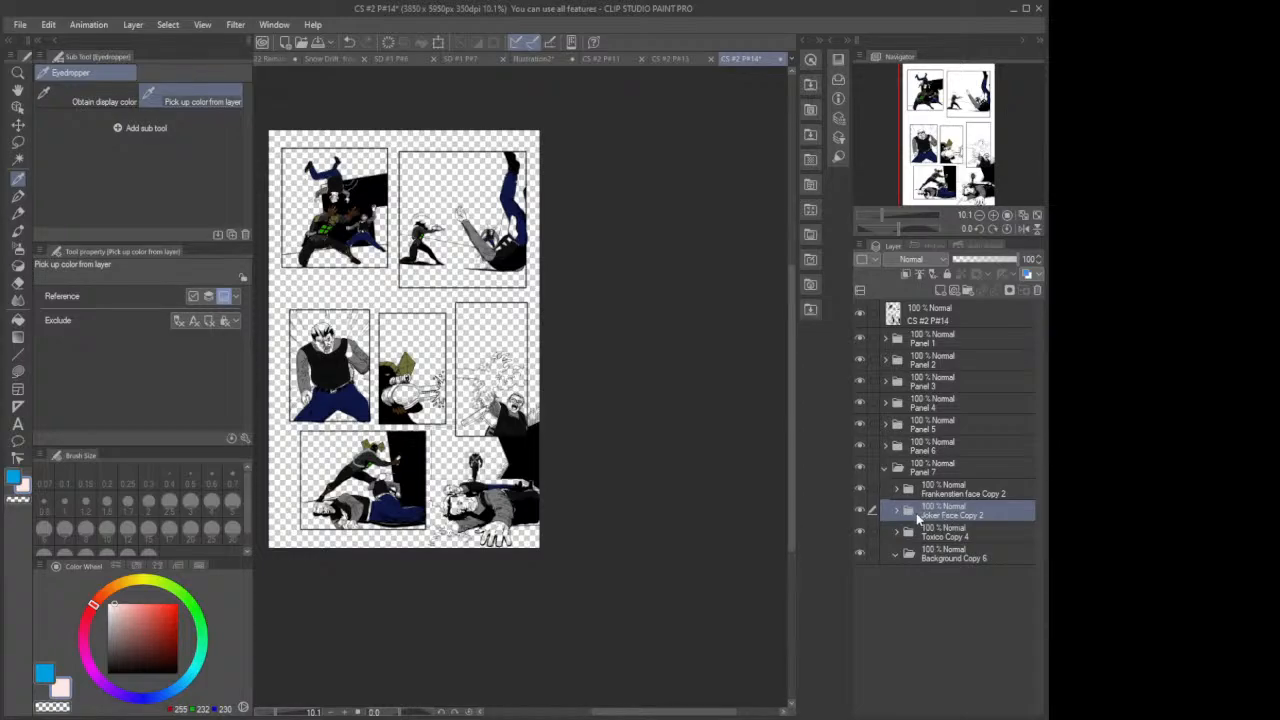
pyautogui.click(897, 511)
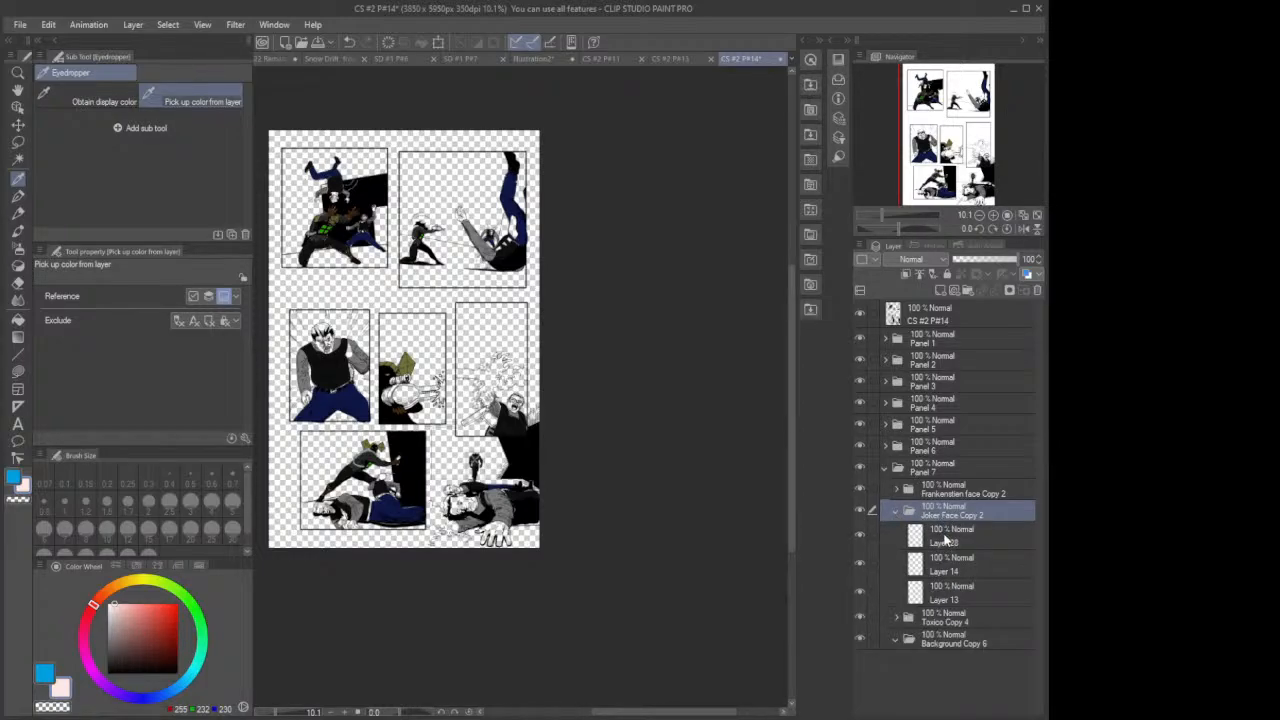
pyautogui.click(945, 540)
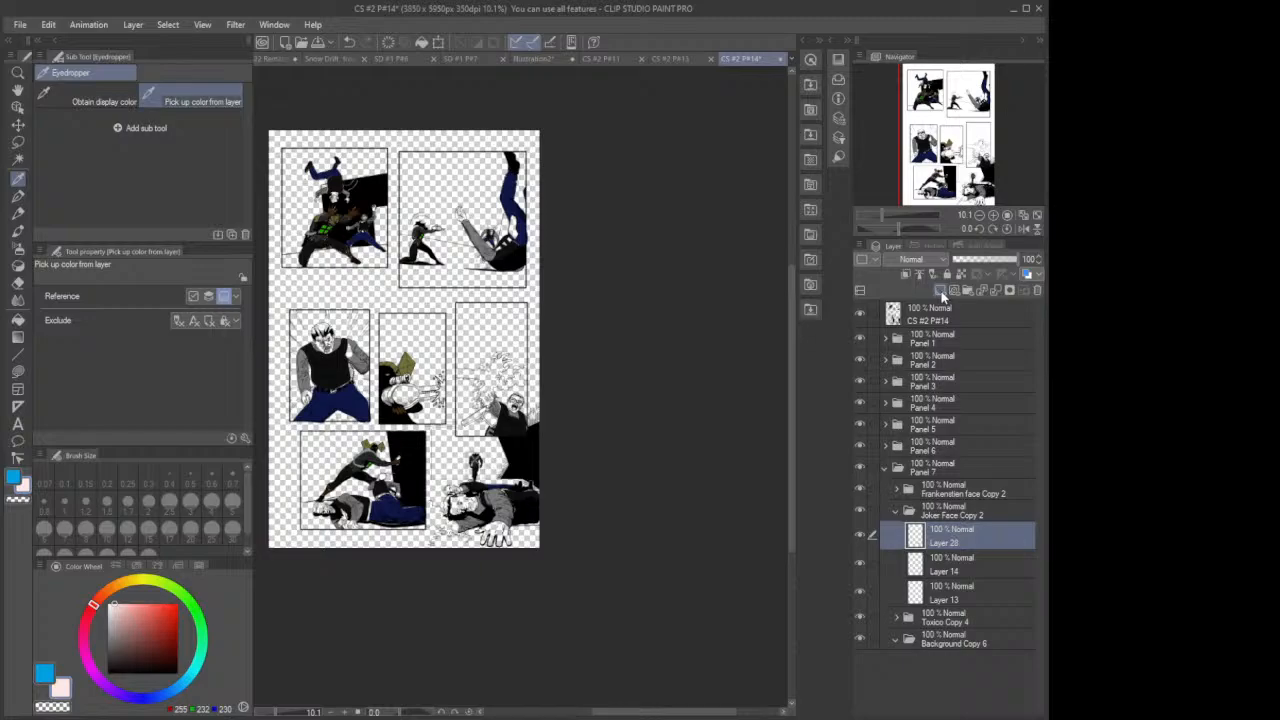
pyautogui.click(940, 291)
# Step: Lasso-fill the rear lying guard's face and hand in Panel 7 with the pale skin tone, and collapse the Panel 7 folder
pyautogui.scroll(3, 456, 481)
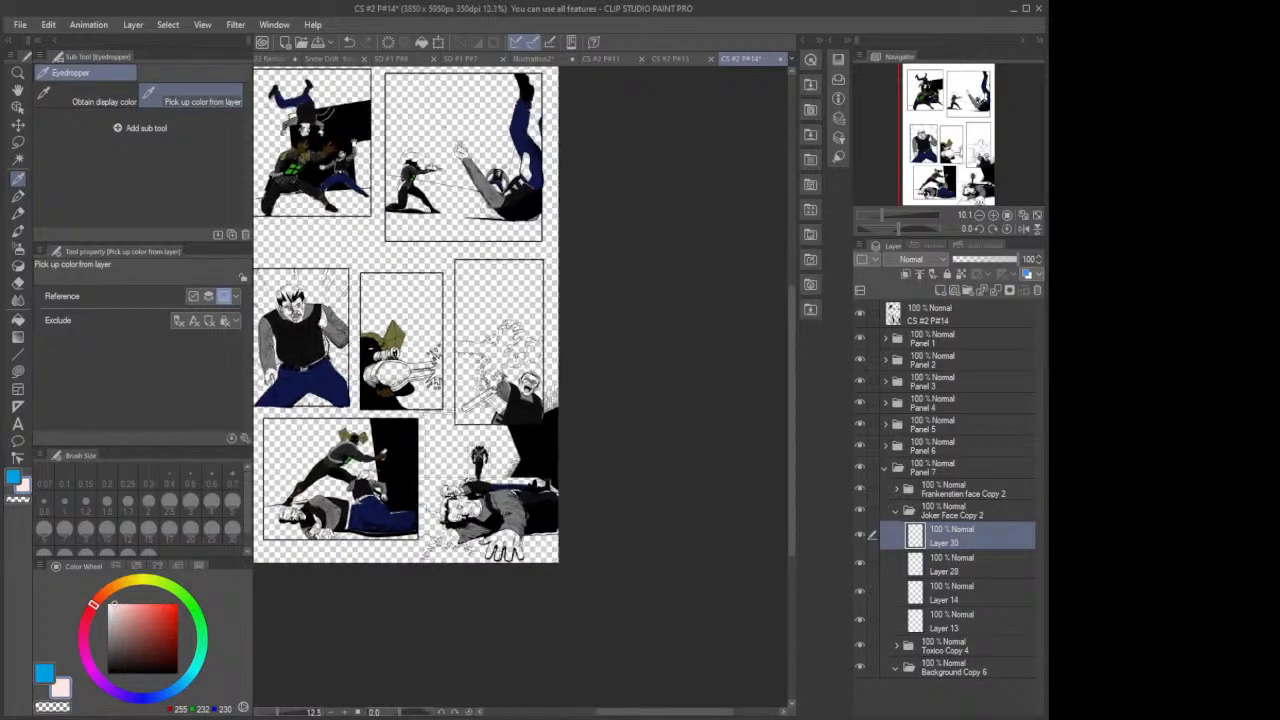
pyautogui.scroll(5, 458, 485)
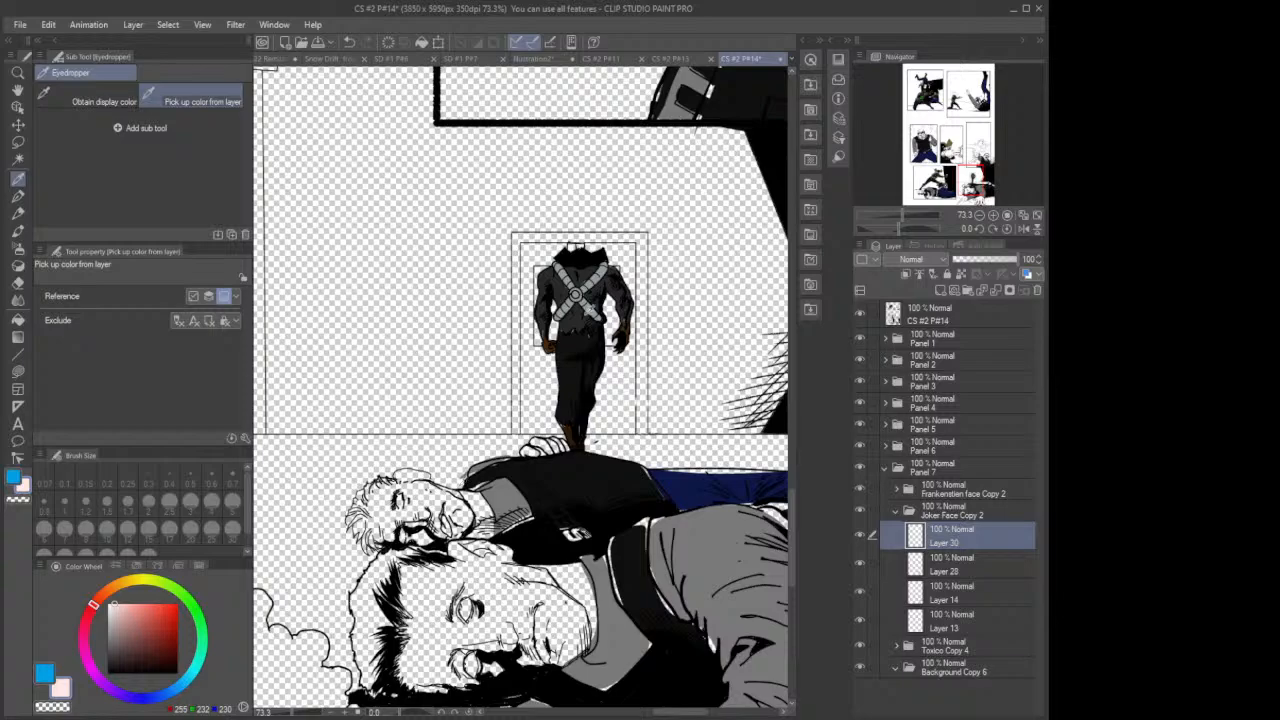
pyautogui.click(18, 372)
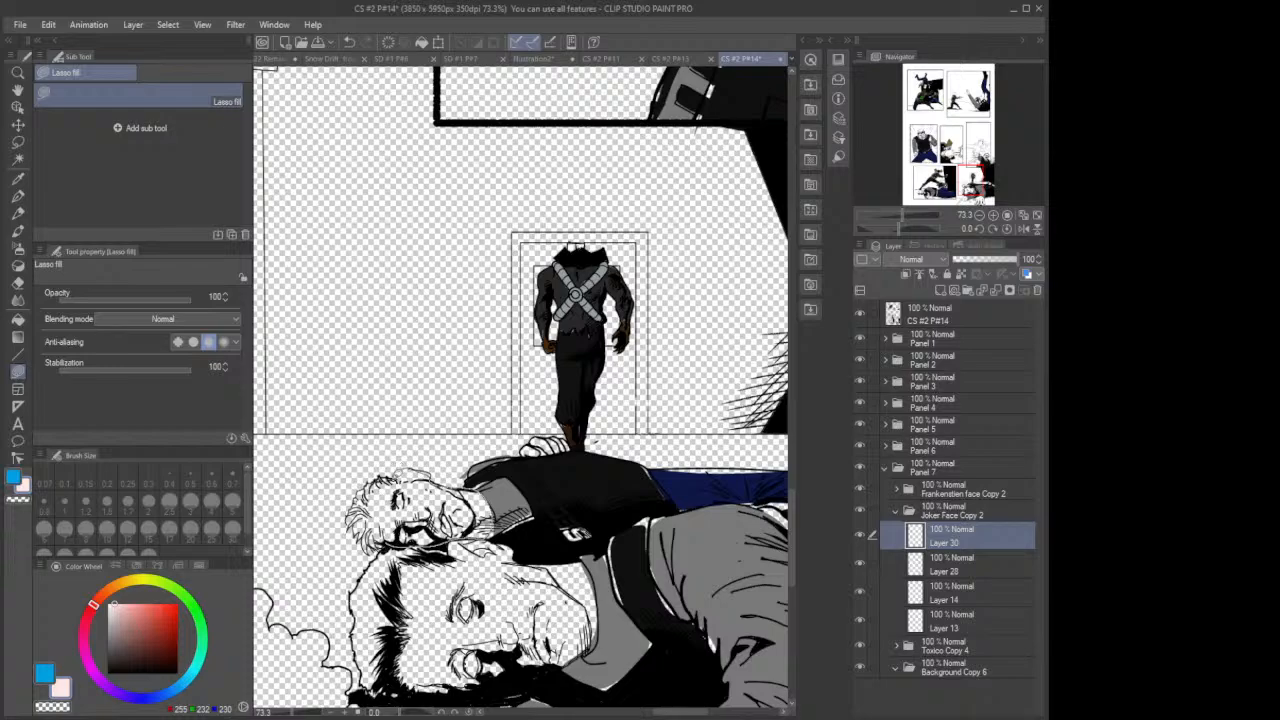
pyautogui.moveTo(380, 485)
pyautogui.mouseDown()
pyautogui.moveTo(378, 530)
pyautogui.moveTo(436, 512)
pyautogui.mouseUp()
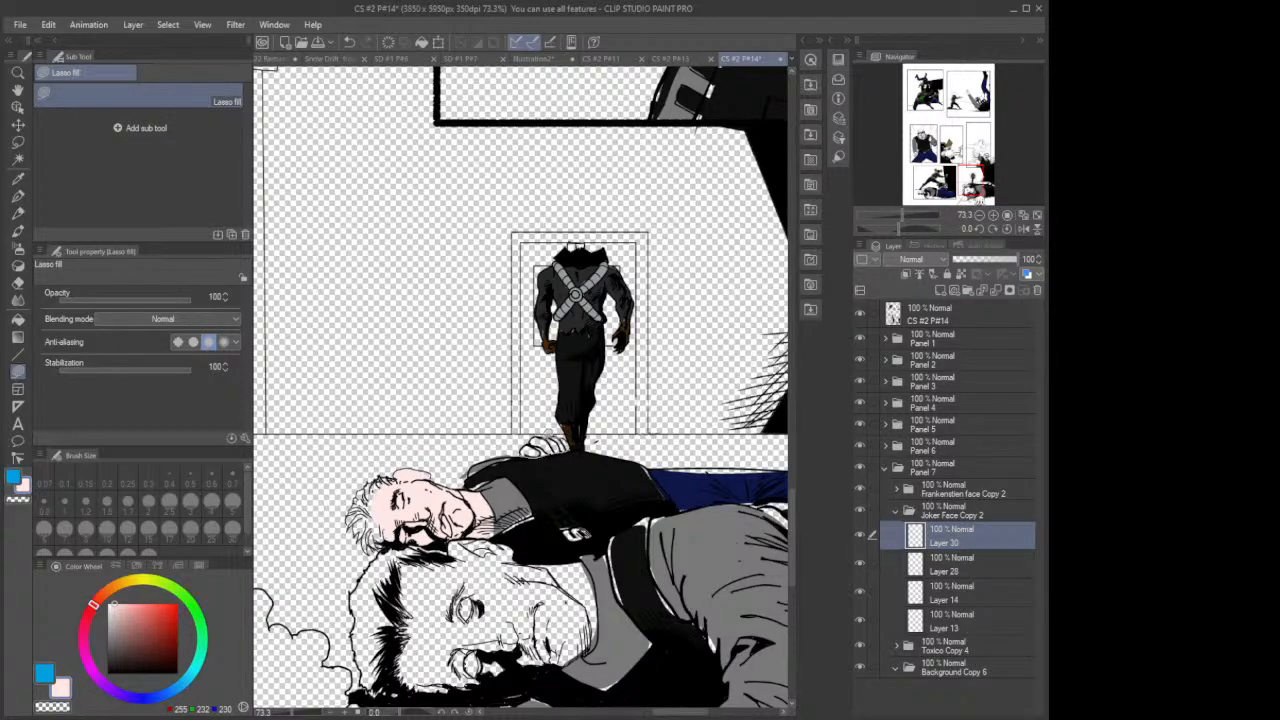
pyautogui.moveTo(526, 441)
pyautogui.mouseDown()
pyautogui.moveTo(546, 459)
pyautogui.moveTo(559, 442)
pyautogui.mouseUp()
pyautogui.scroll(-5, 569, 343)
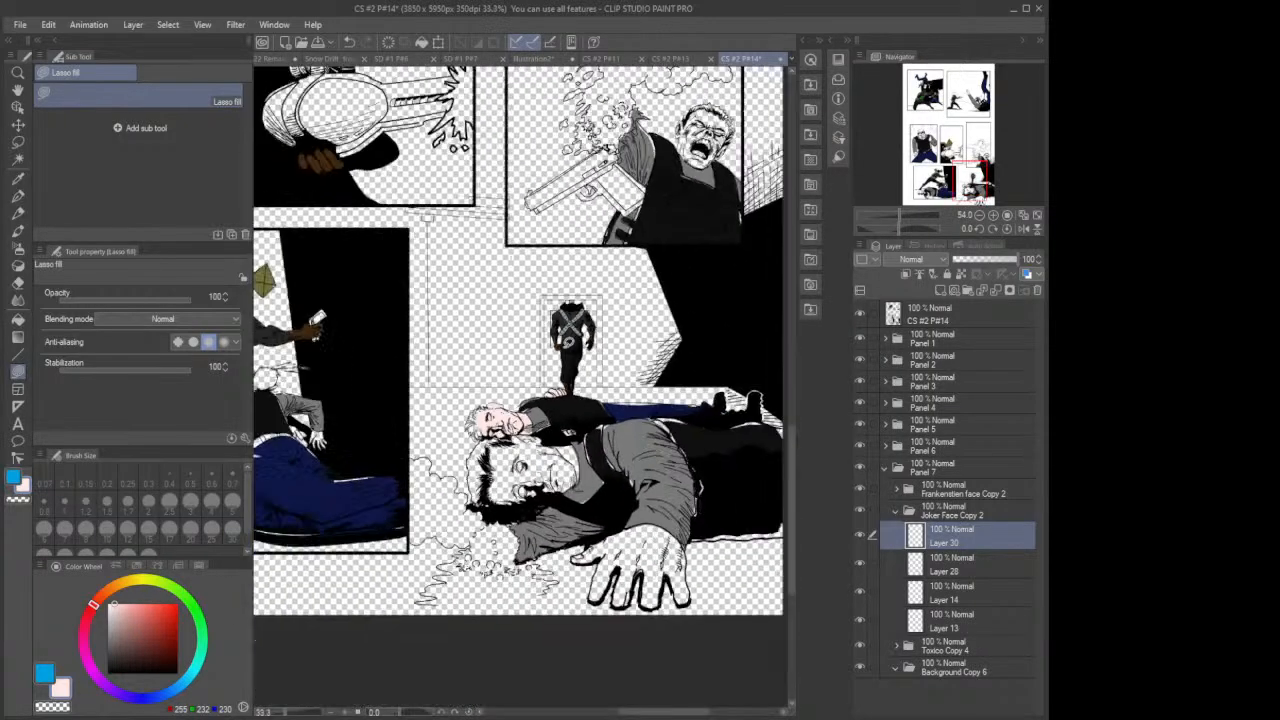
pyautogui.scroll(-1, 569, 343)
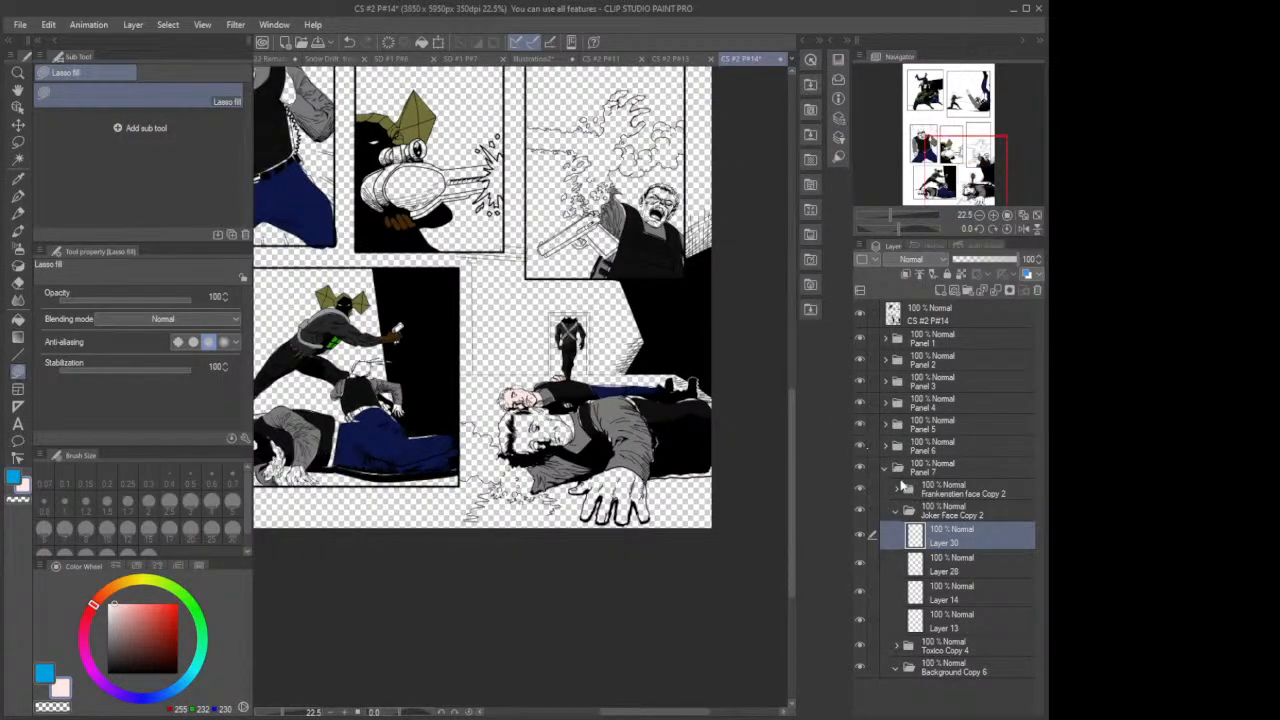
pyautogui.click(885, 470)
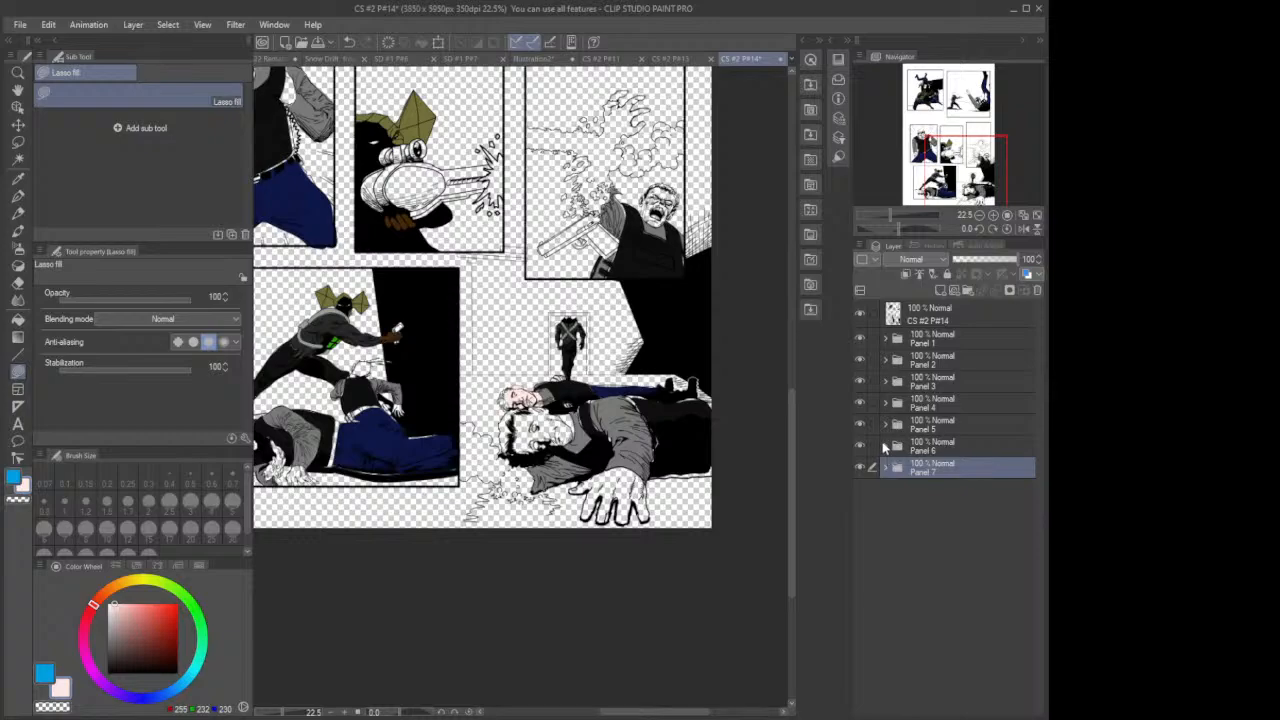
# Step: Add a new layer above Layer 26 in Panel 6's Joker Face Copy folder
pyautogui.click(885, 447)
pyautogui.click(897, 490)
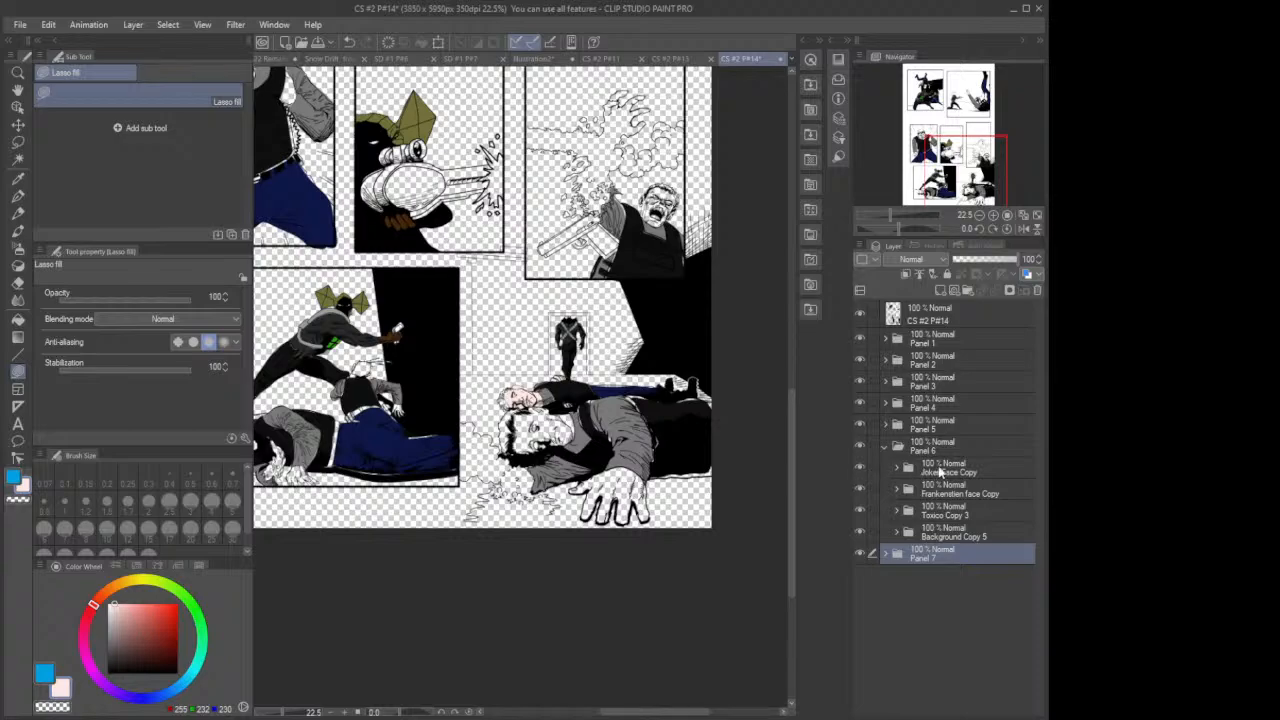
pyautogui.click(900, 472)
pyautogui.click(897, 470)
pyautogui.click(946, 493)
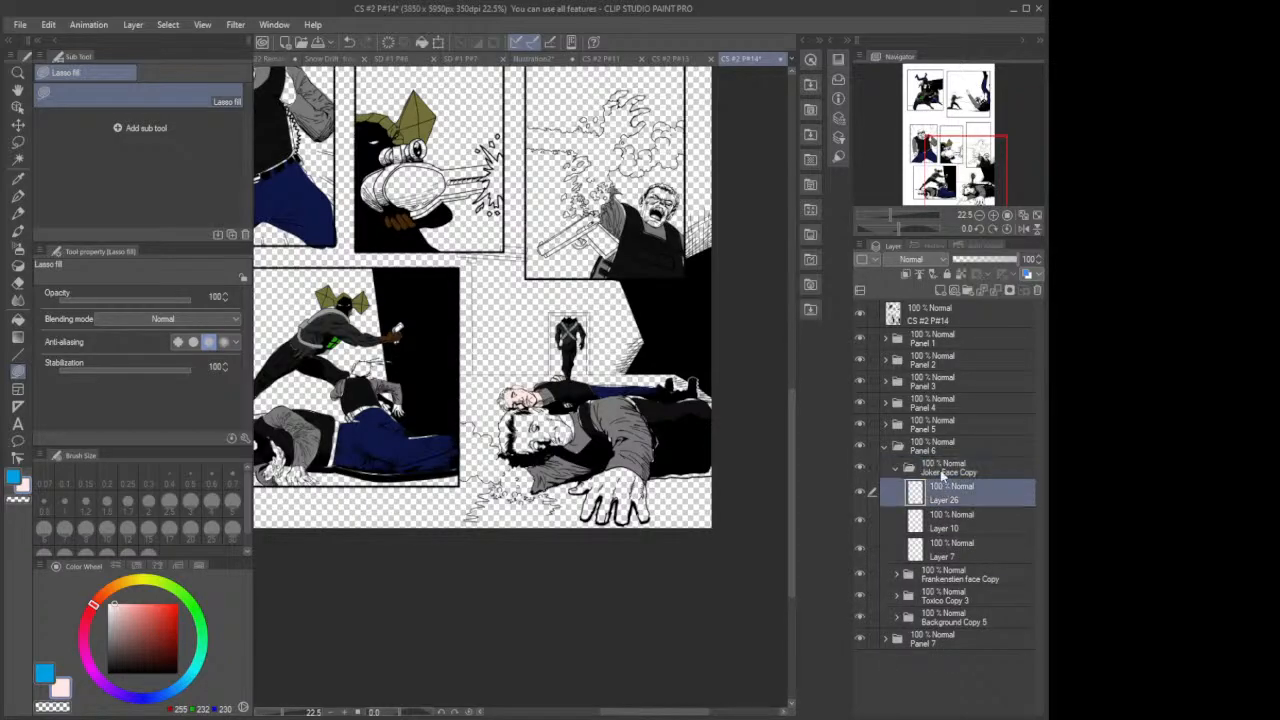
pyautogui.click(940, 290)
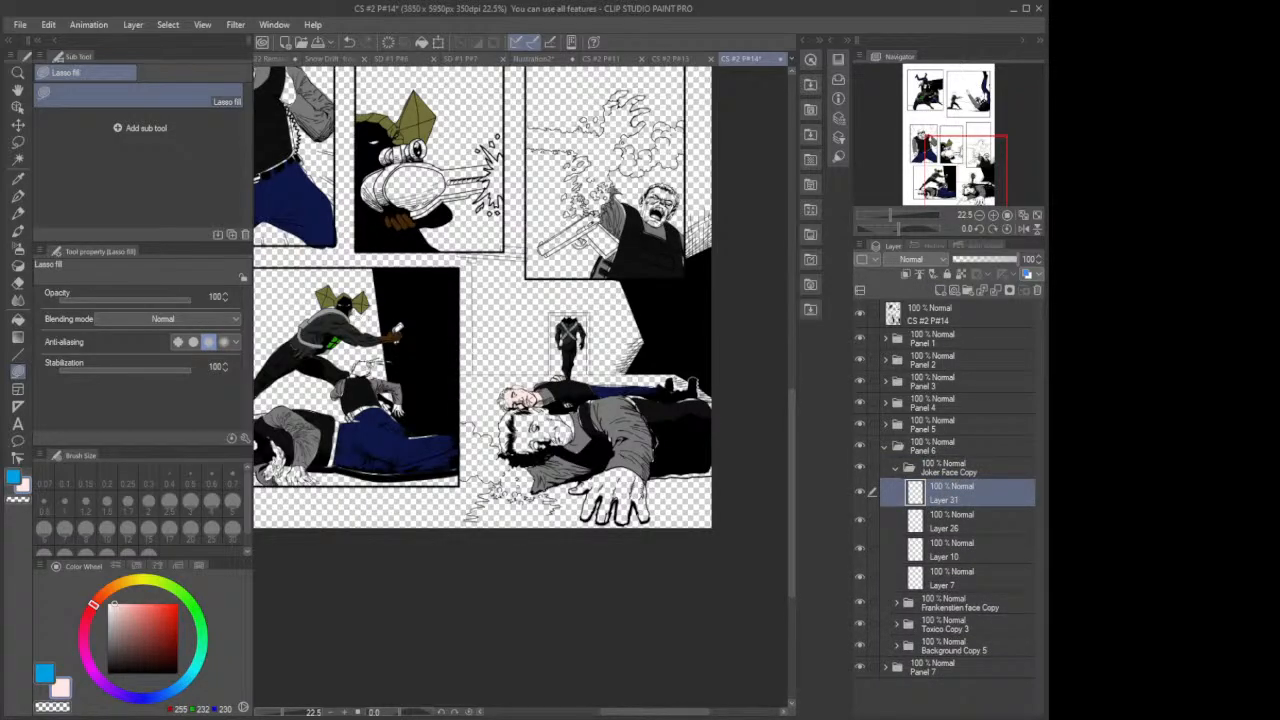
# Step: Lasso-fill the rear guard's hand and head in Panel 6 with the pale skin tone, and collapse the Joker Face Copy and Panel 6 folders
pyautogui.scroll(5, 365, 325)
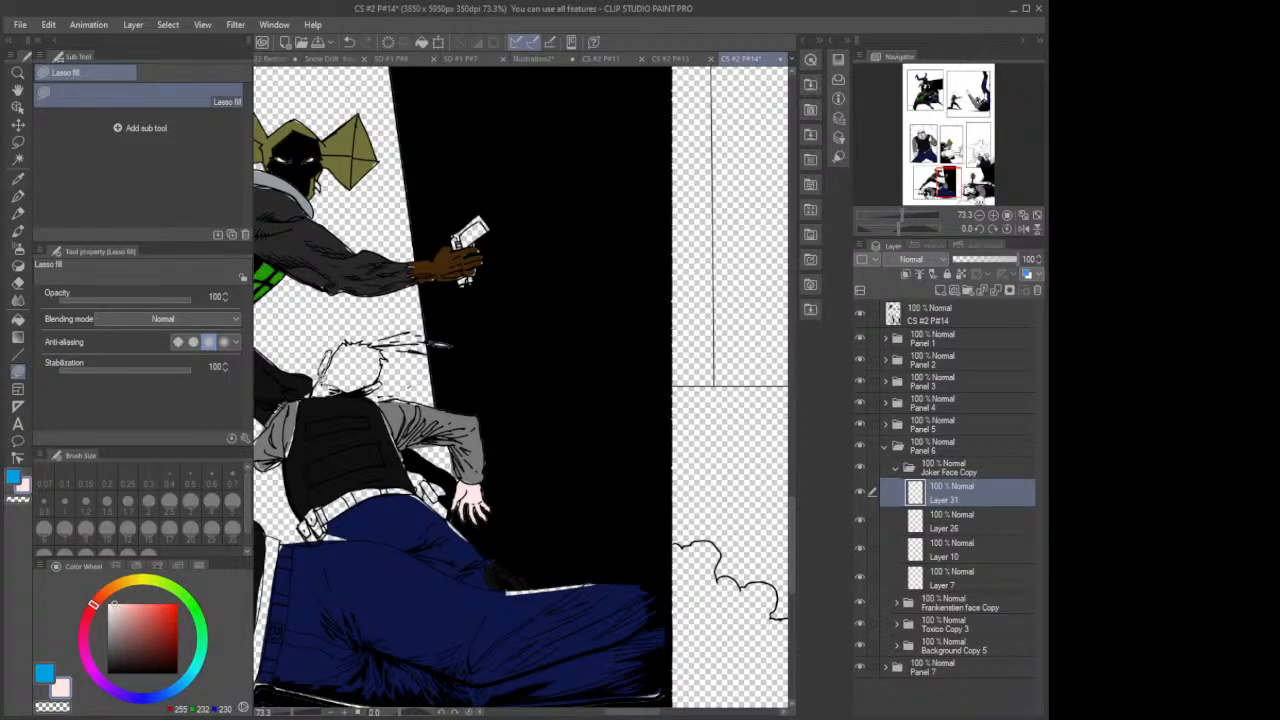
pyautogui.moveTo(320, 382)
pyautogui.mouseDown()
pyautogui.moveTo(316, 396)
pyautogui.moveTo(326, 390)
pyautogui.mouseUp()
pyautogui.scroll(-6, 366, 371)
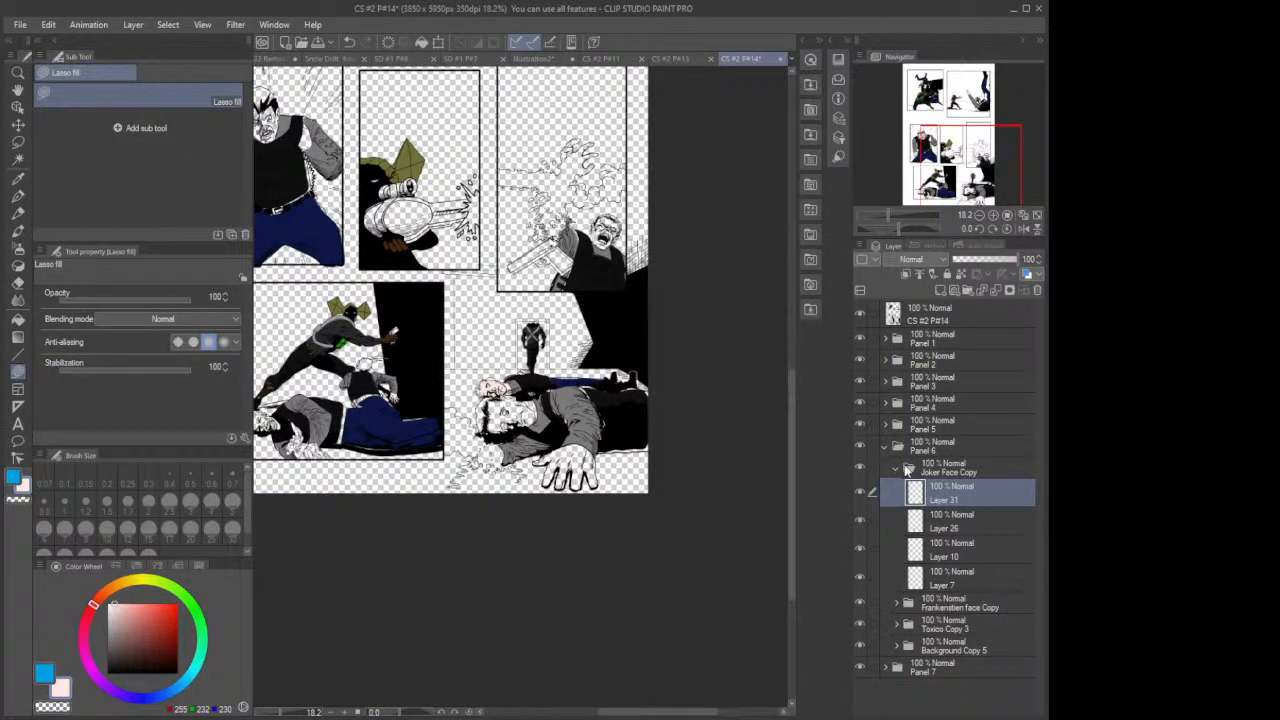
pyautogui.click(896, 469)
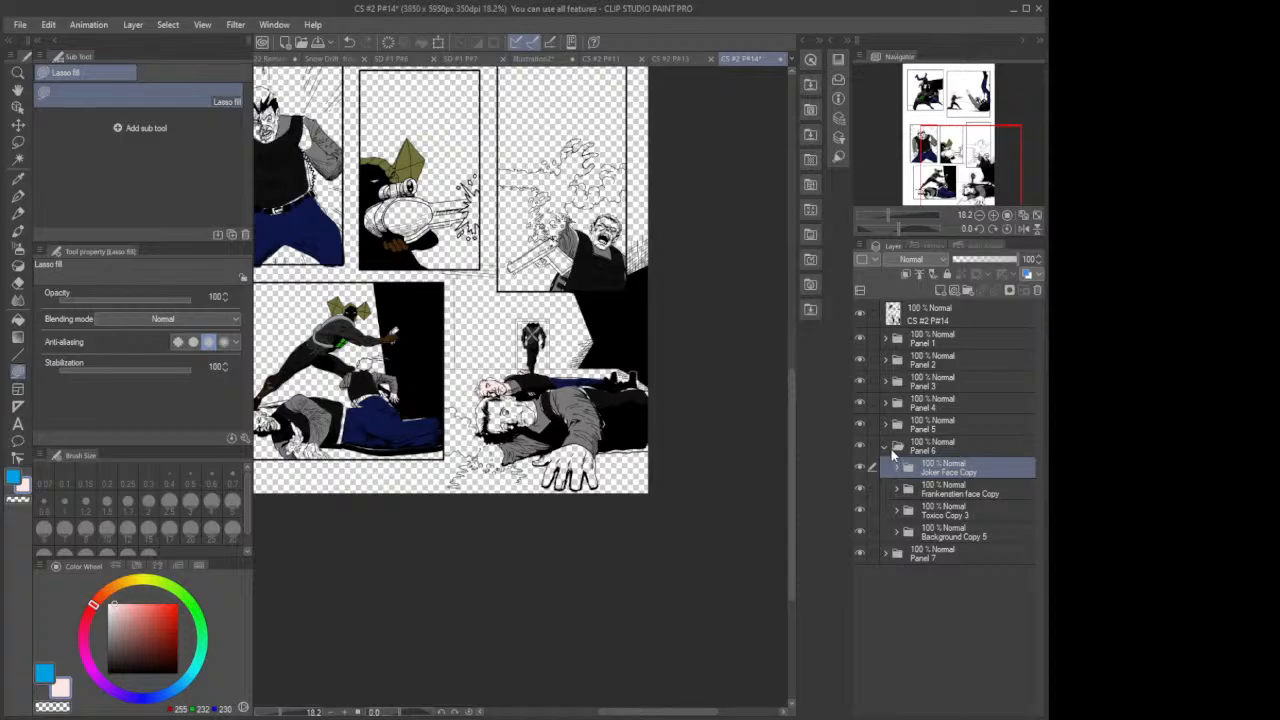
pyautogui.click(886, 446)
pyautogui.click(885, 422)
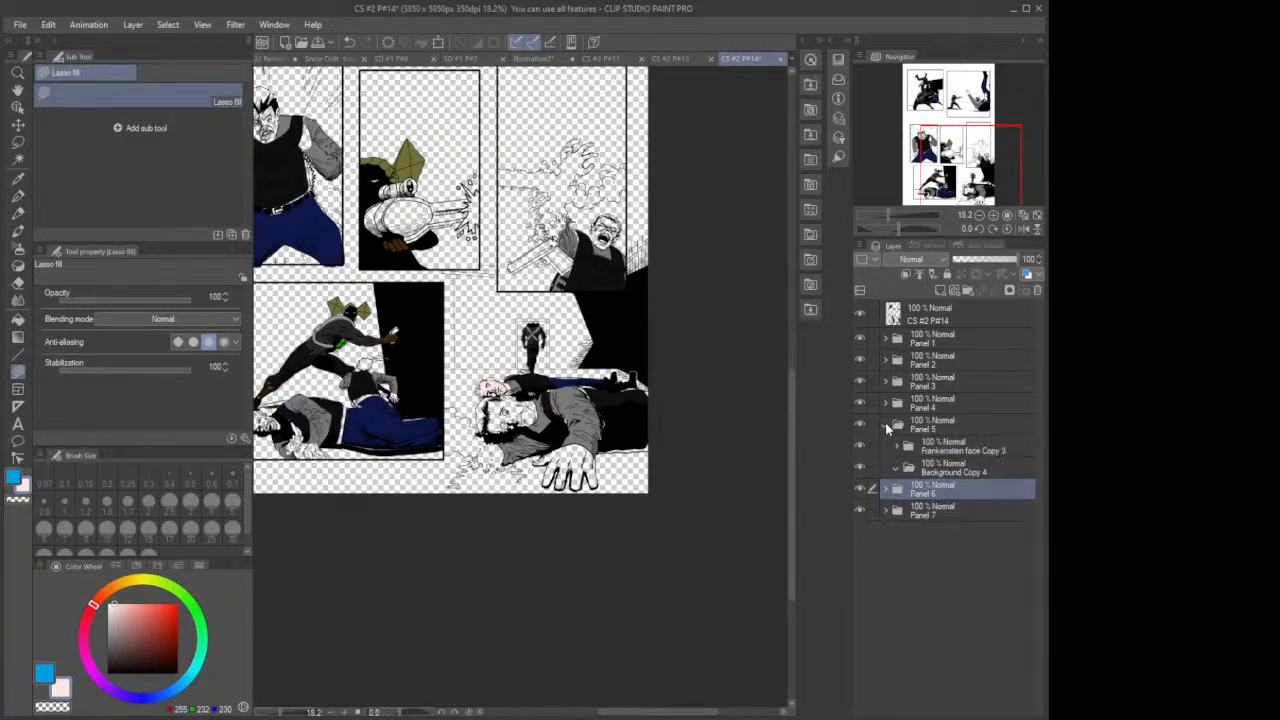
pyautogui.click(885, 422)
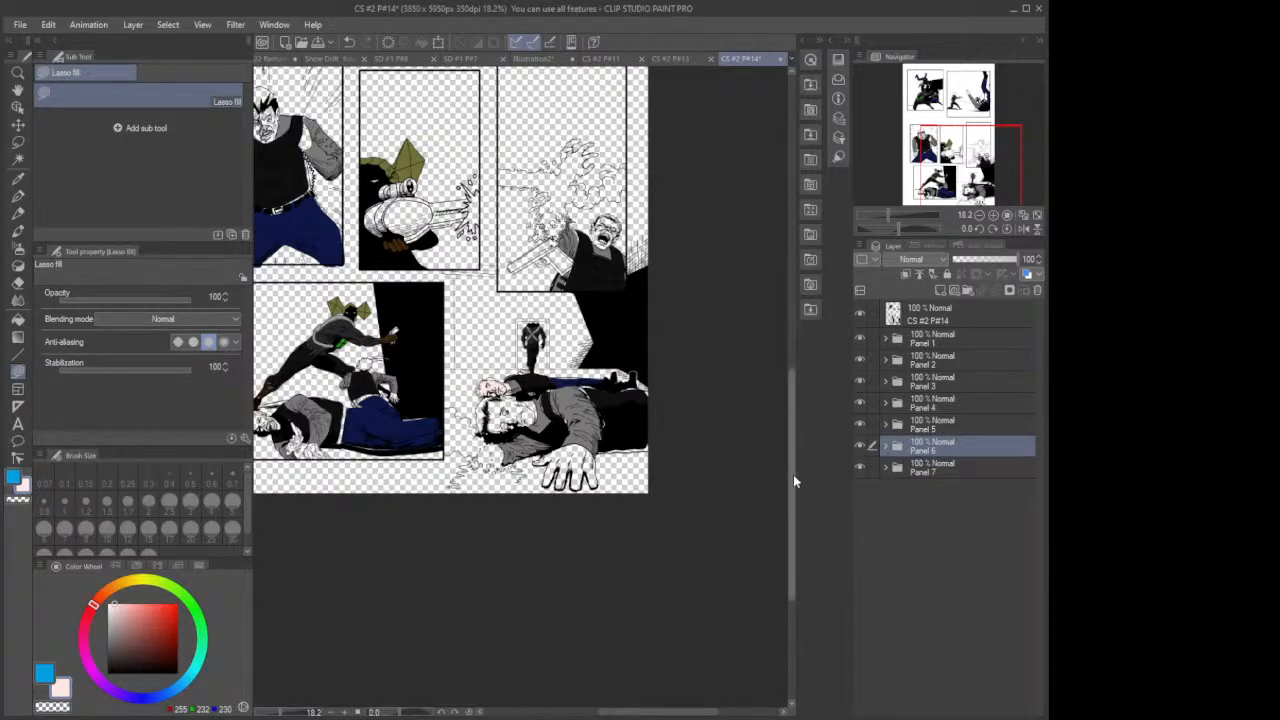
pyautogui.moveTo(793, 474); pyautogui.dragTo(817, 316)
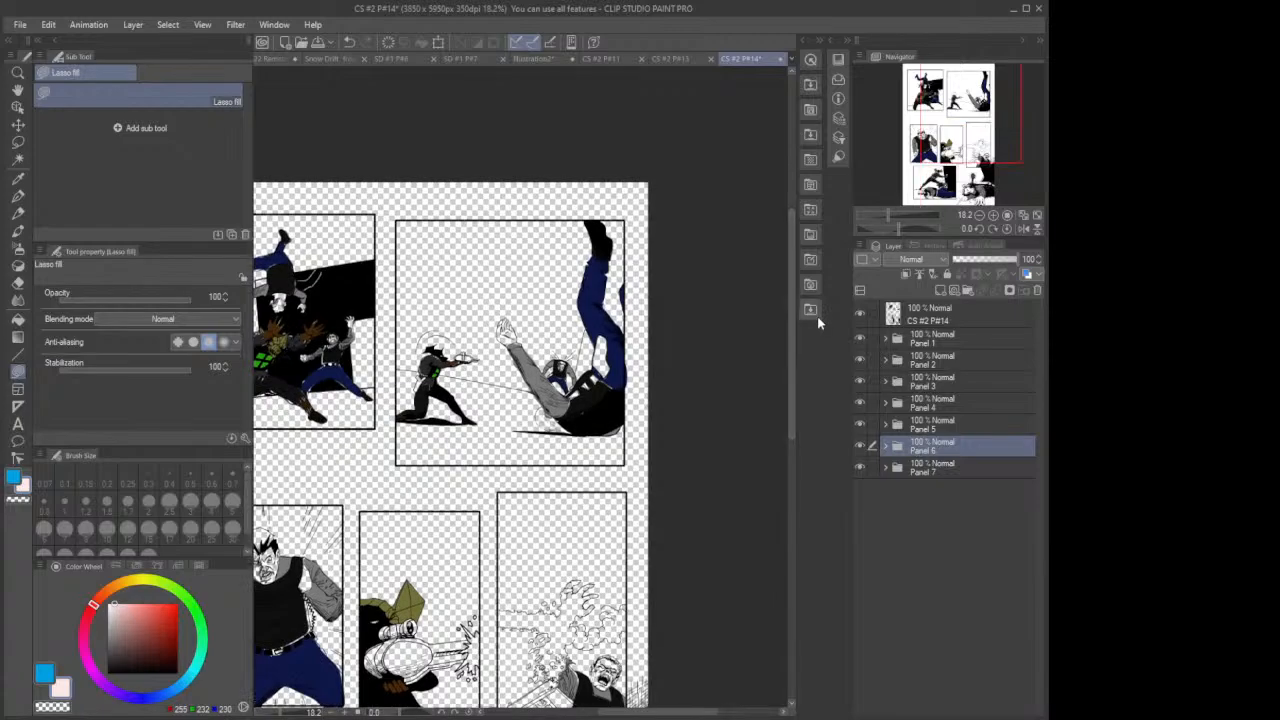
pyautogui.click(950, 430)
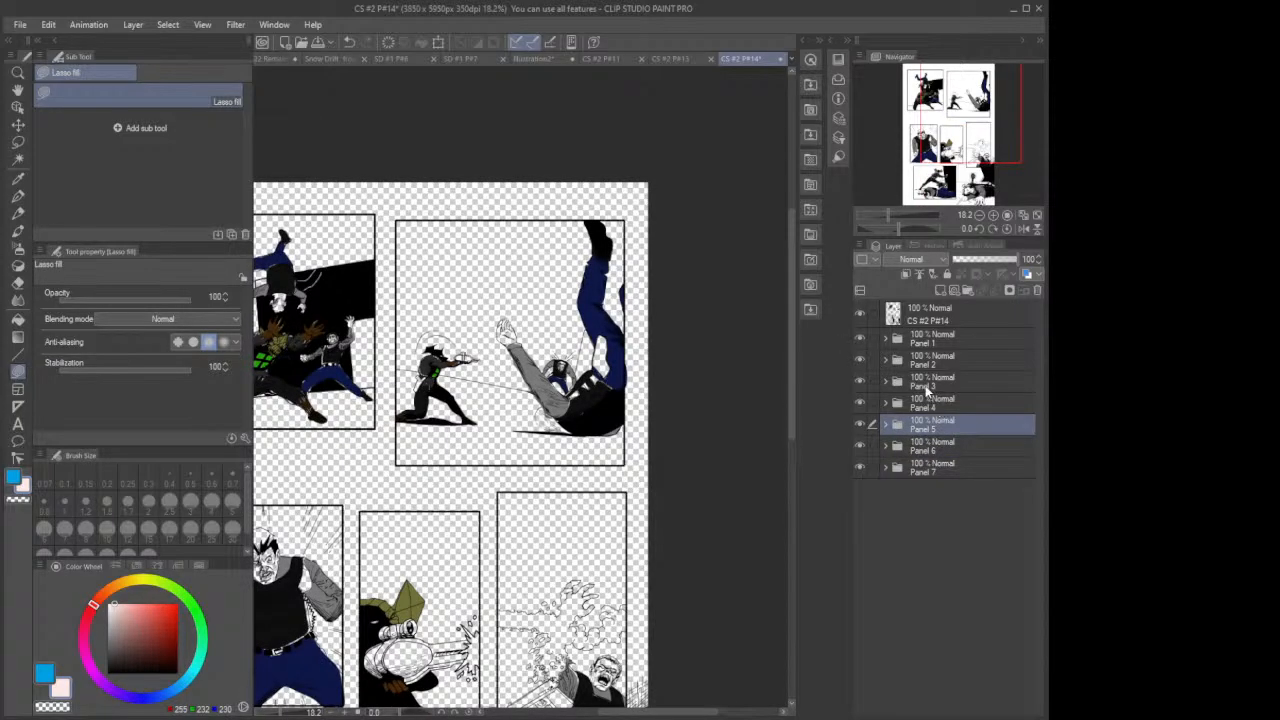
pyautogui.click(930, 386)
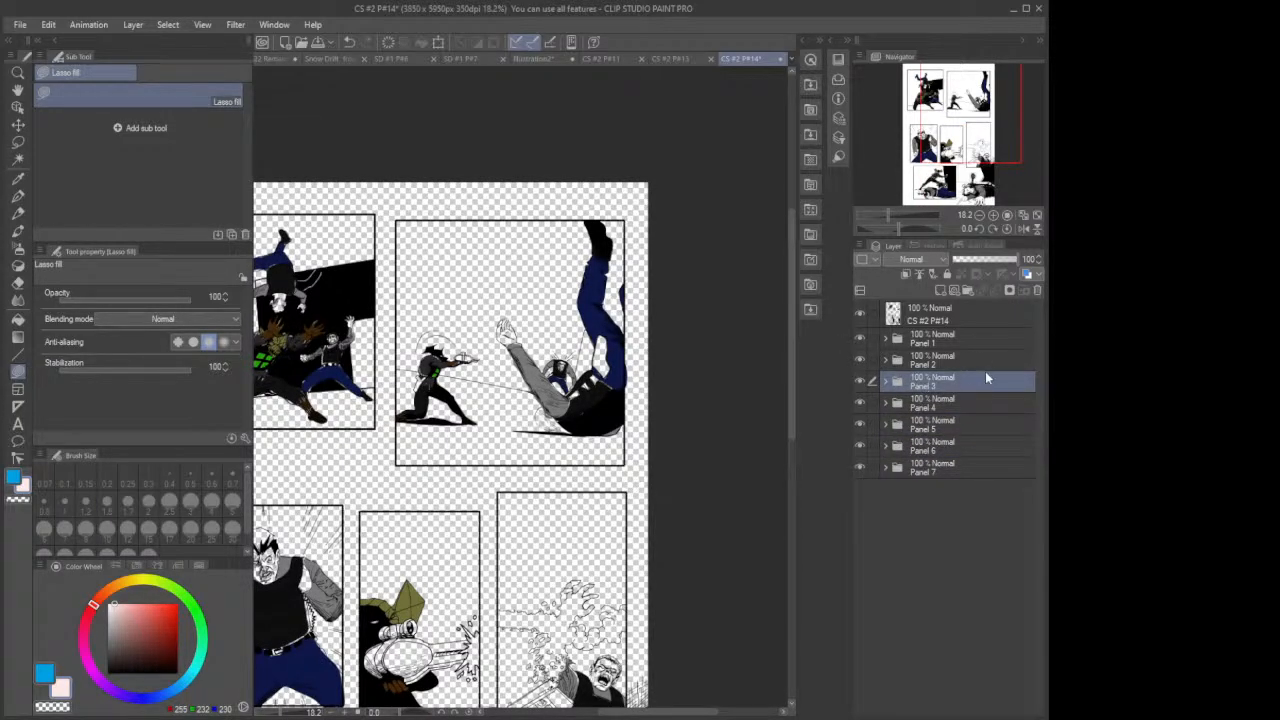
pyautogui.click(885, 382)
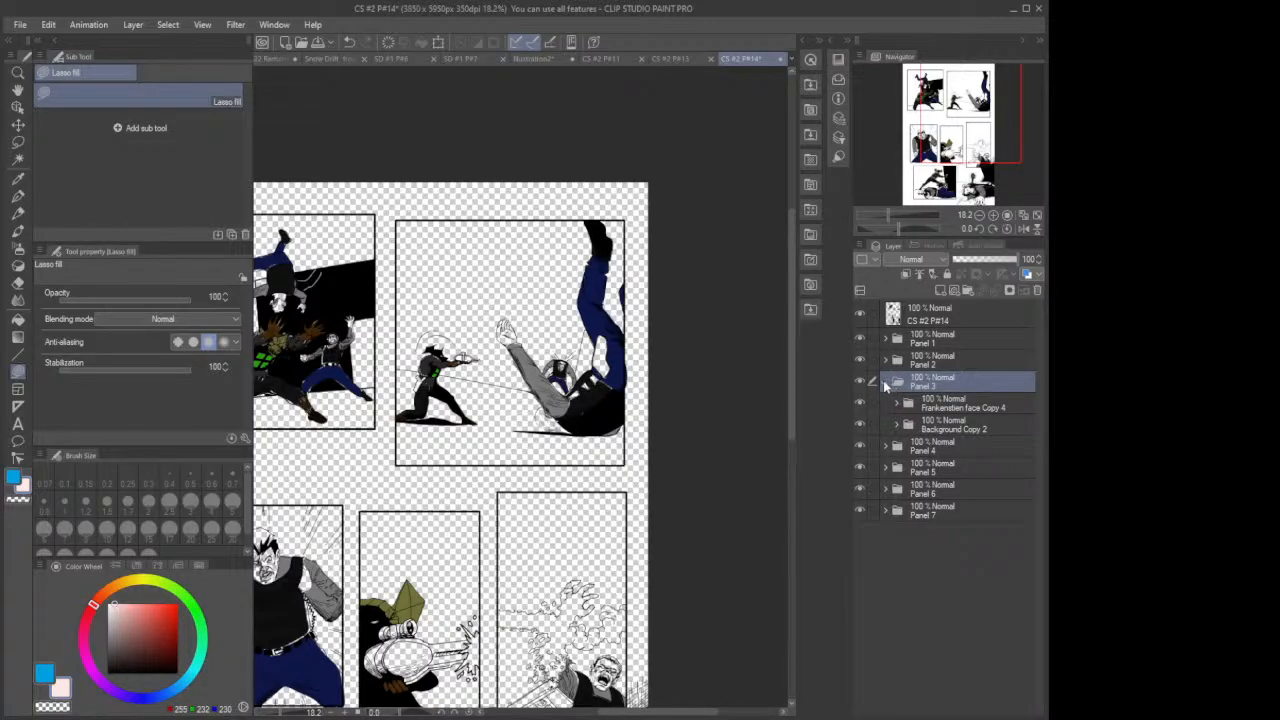
pyautogui.click(884, 383)
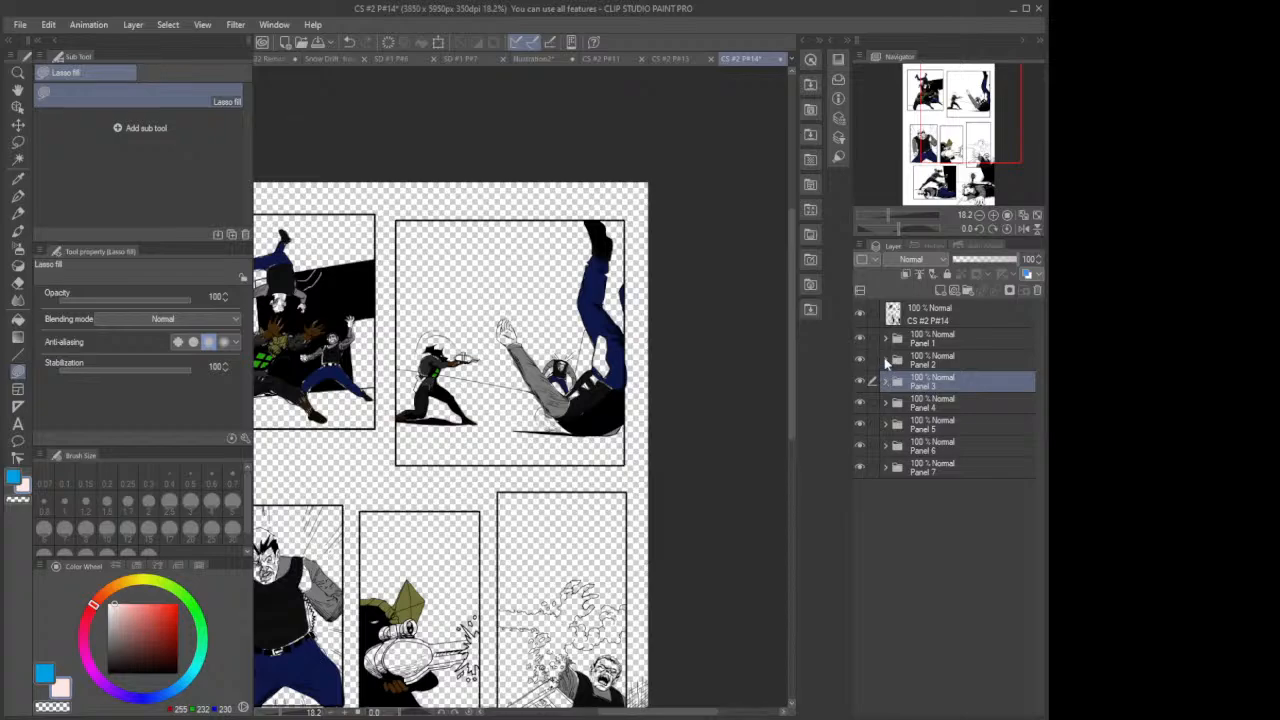
# Step: Expand Panel 2's Joker Face Copy 3 folder and add a new layer above Layer 22
pyautogui.click(885, 362)
pyautogui.click(940, 384)
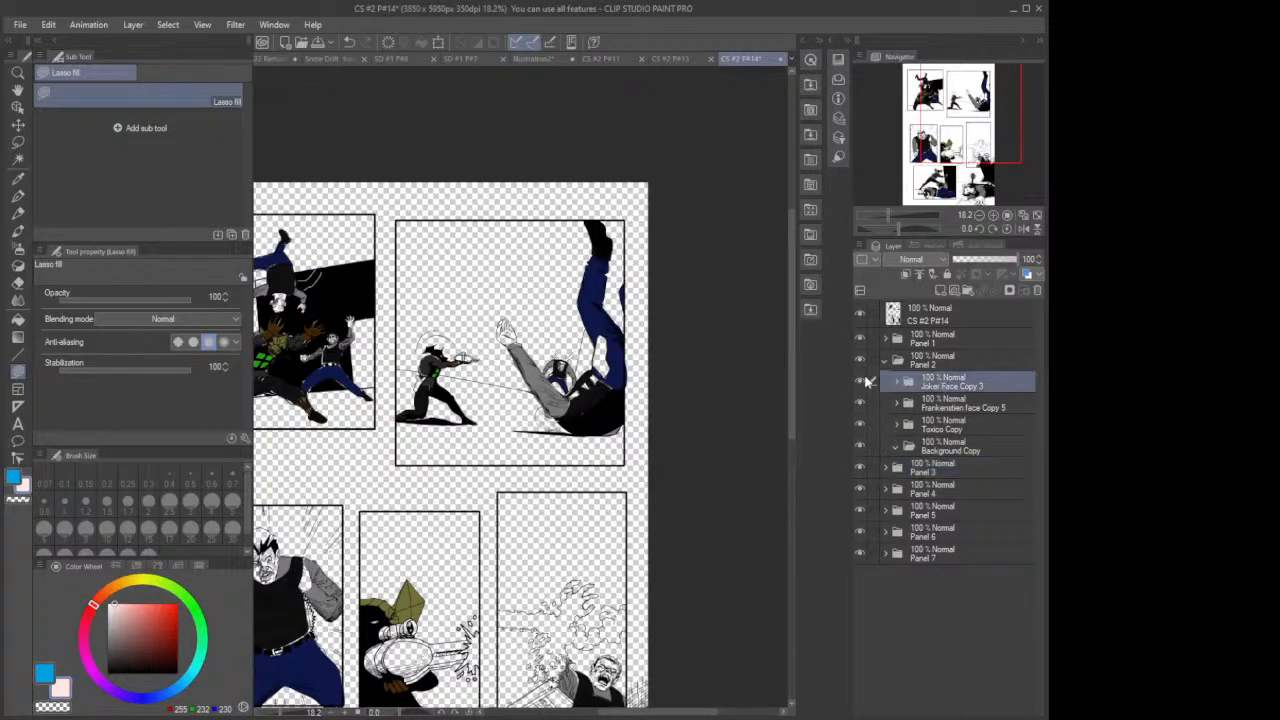
pyautogui.click(859, 380)
pyautogui.click(859, 380)
pyautogui.click(897, 383)
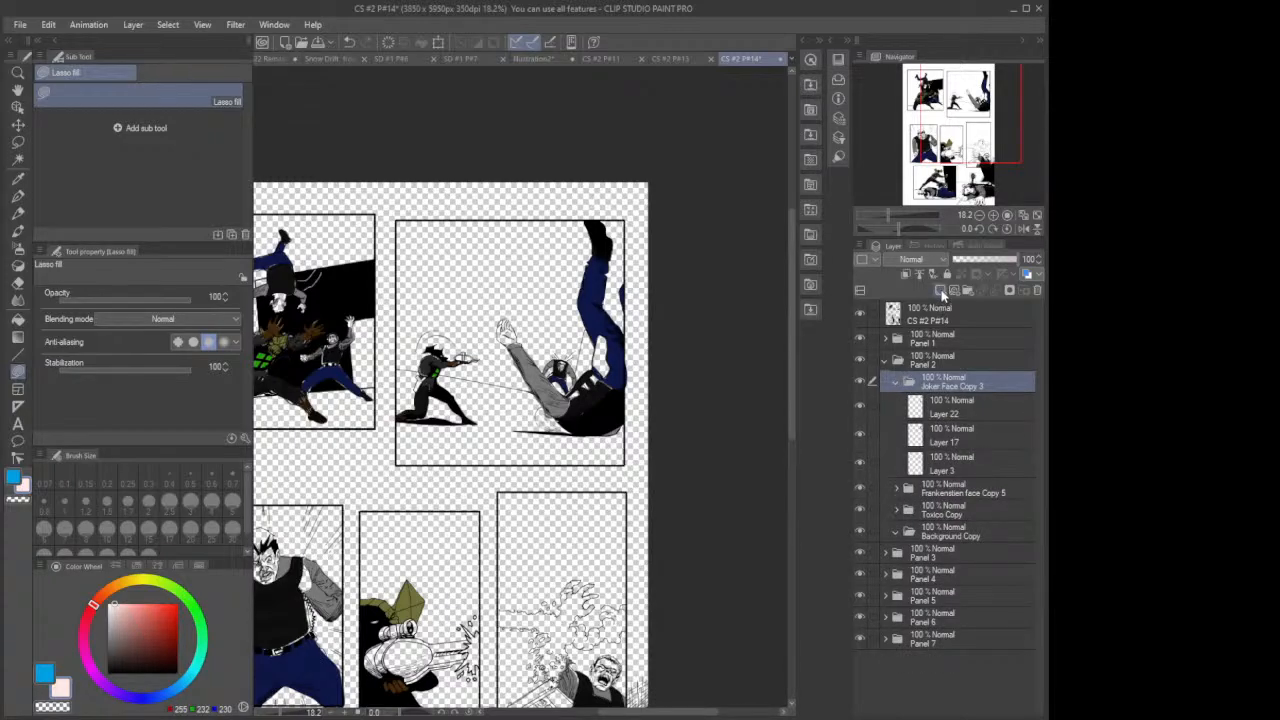
pyautogui.click(942, 406)
pyautogui.click(940, 294)
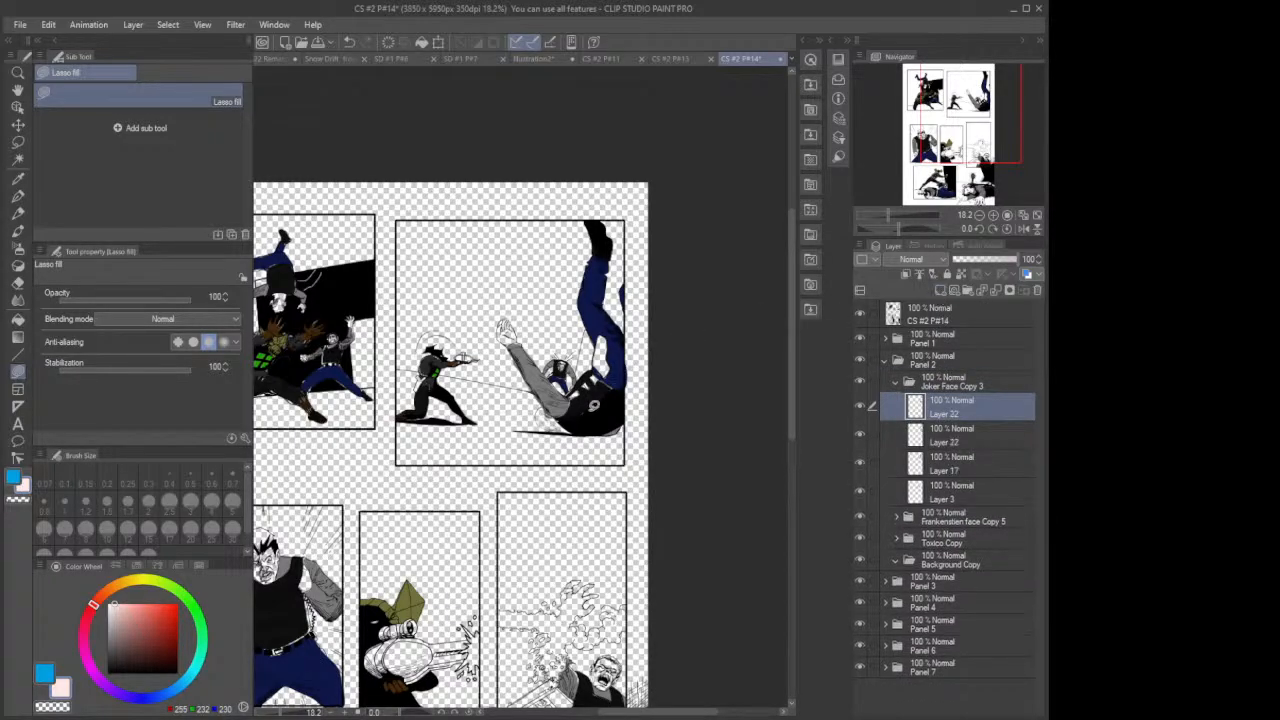
# Step: Lasso-fill the foreground fallen guard's face and raised hand in Panel 2 with the pale skin tone, and collapse the Joker Face Copy 3 and Panel 2 folders
pyautogui.scroll(5, 562, 412)
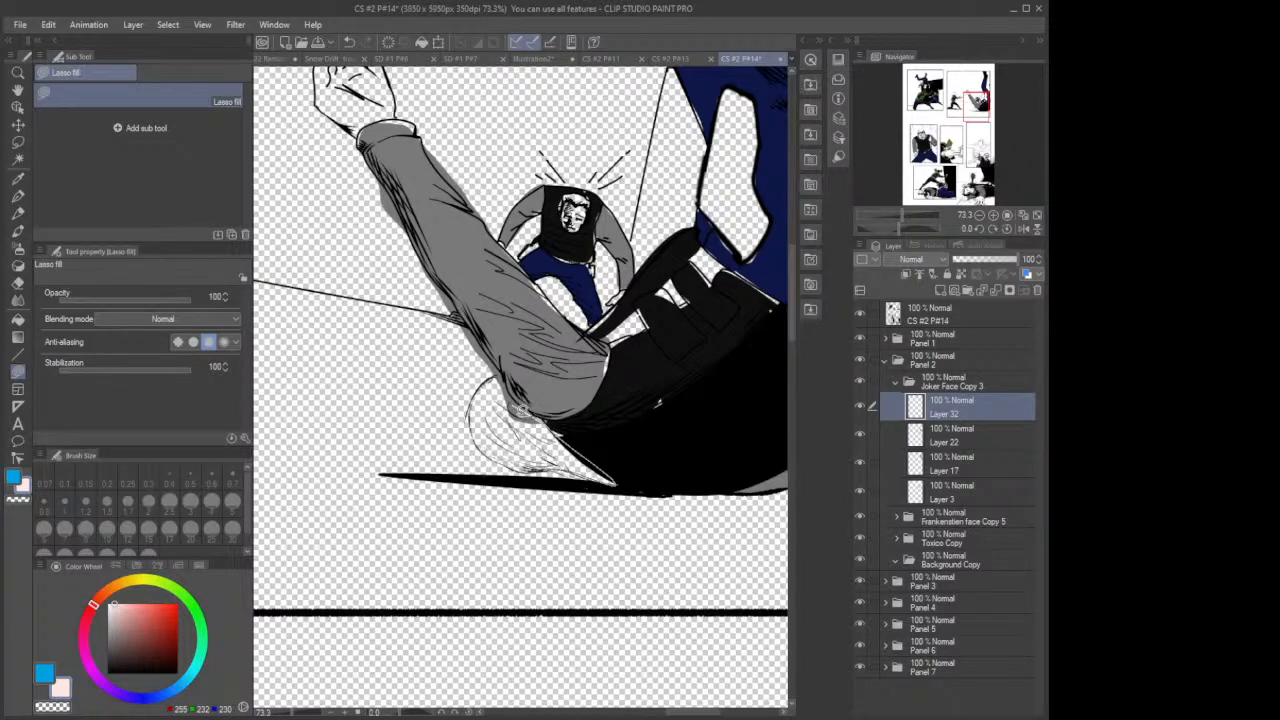
pyautogui.moveTo(520, 408); pyautogui.dragTo(518, 410)
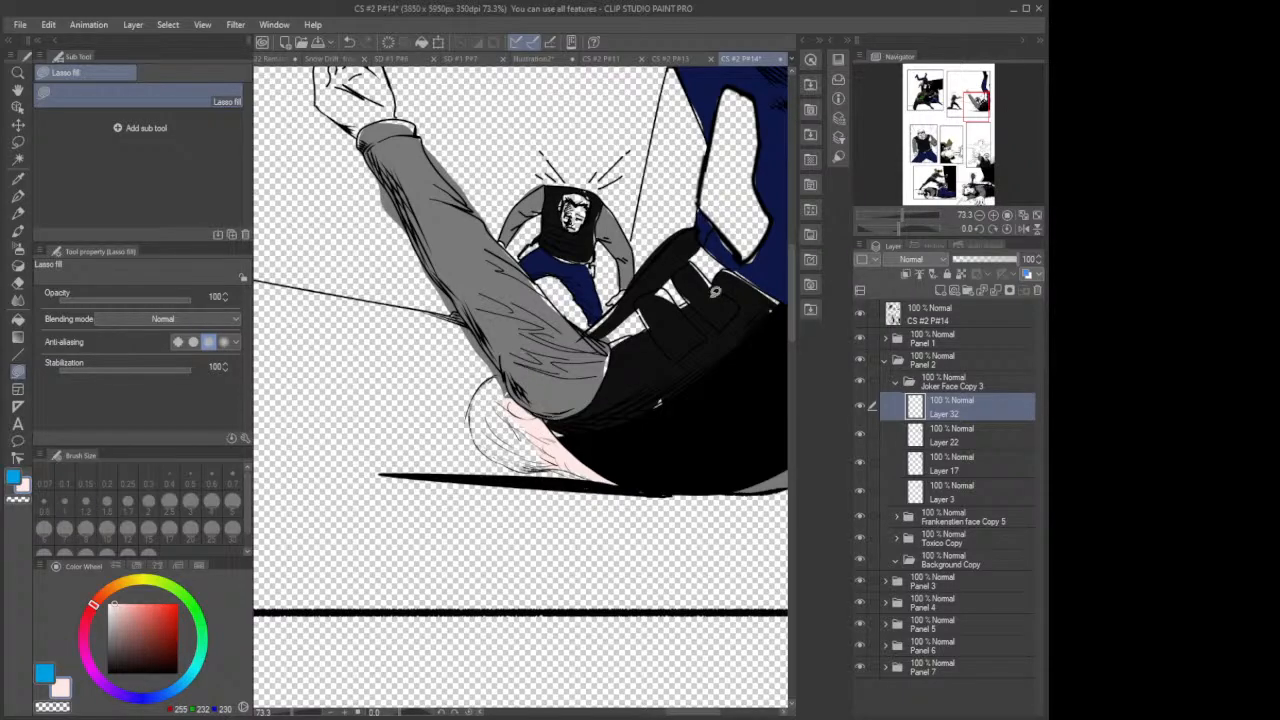
pyautogui.moveTo(791, 316); pyautogui.dragTo(785, 285)
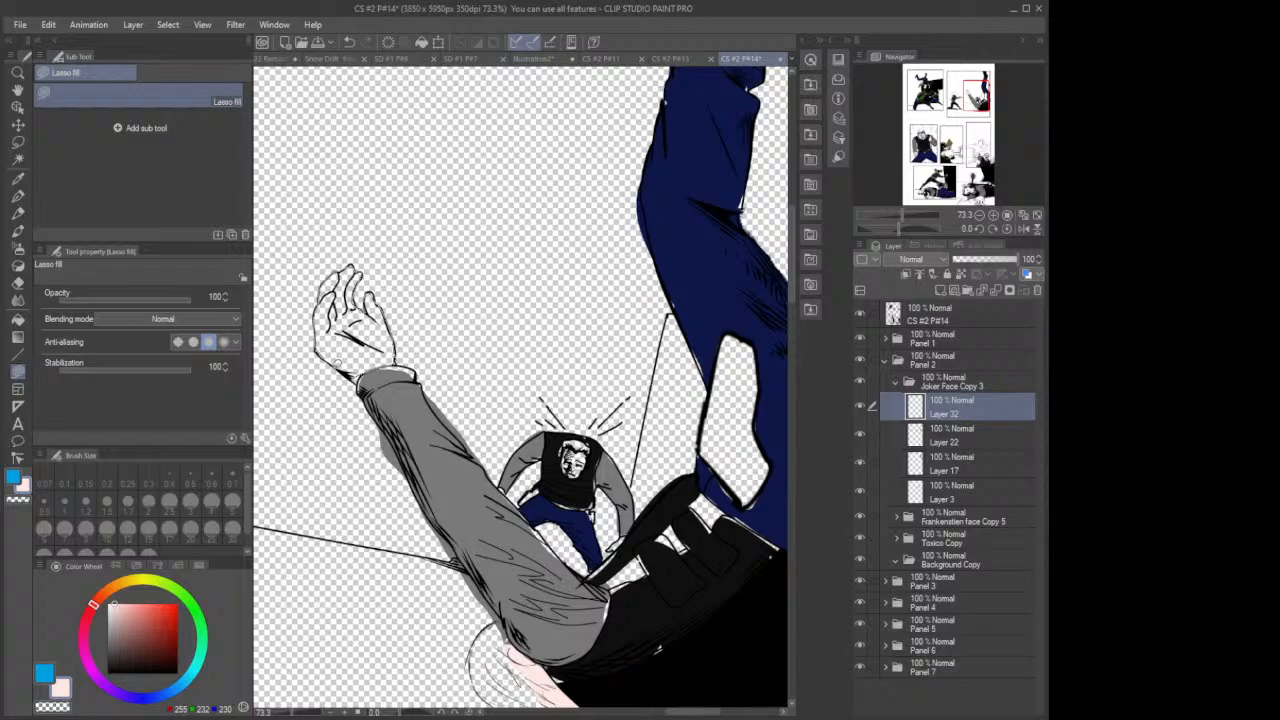
pyautogui.moveTo(356, 374); pyautogui.dragTo(358, 376)
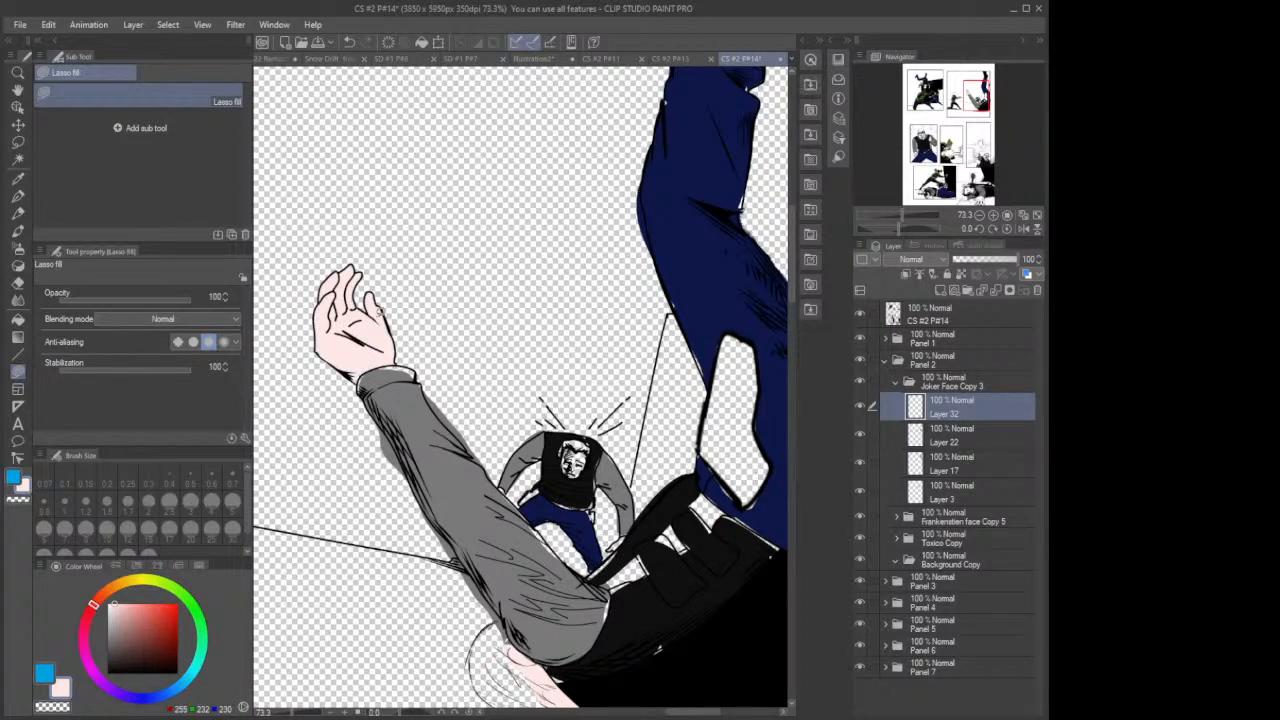
pyautogui.scroll(-4, 458, 311)
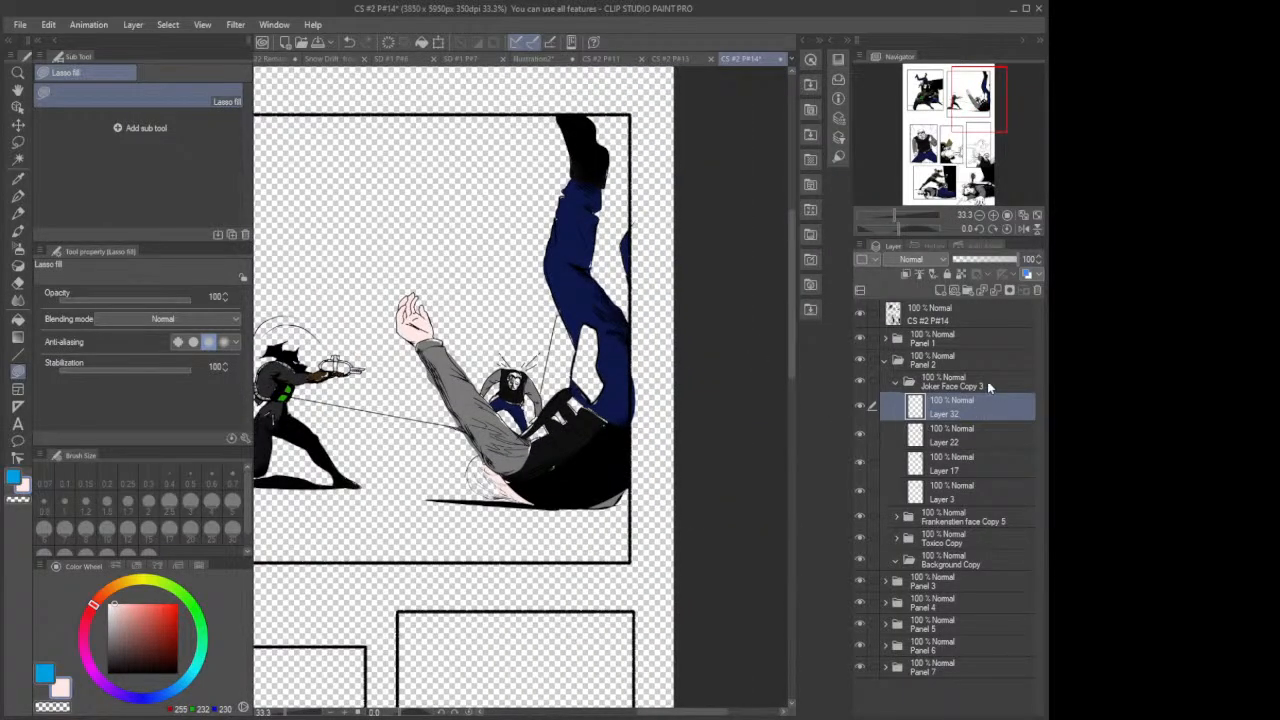
pyautogui.click(897, 382)
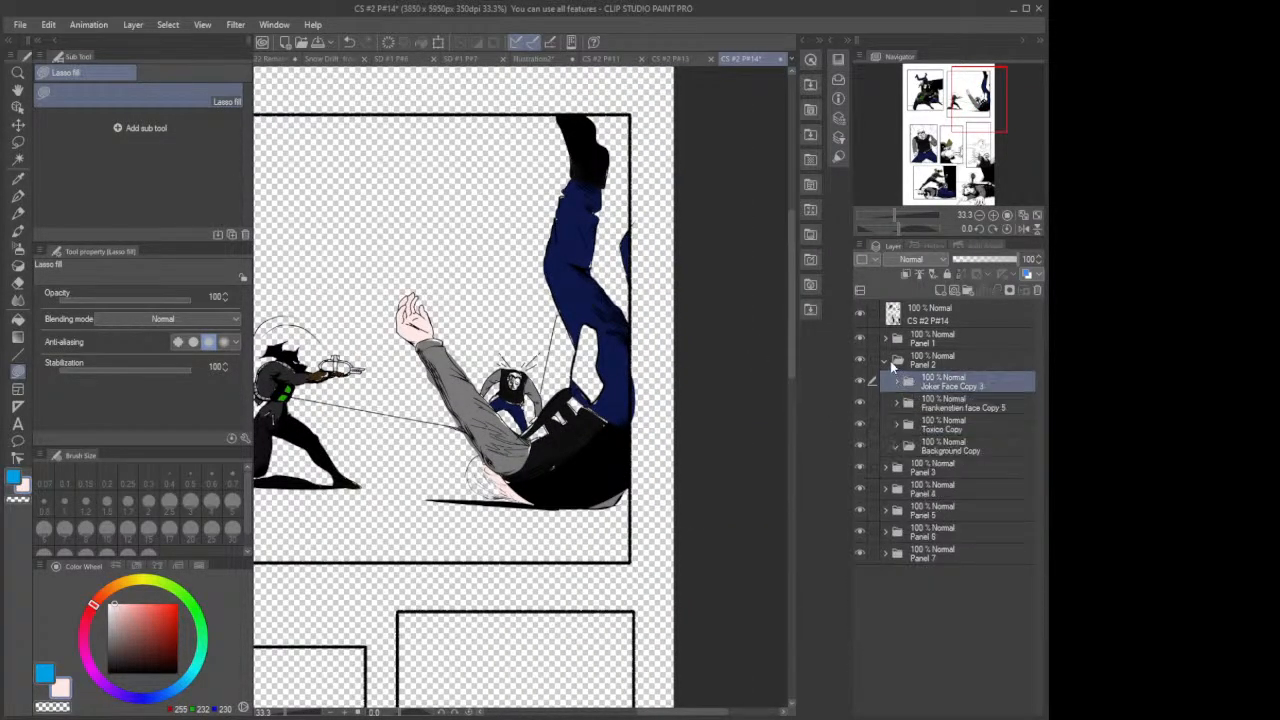
pyautogui.click(885, 361)
# Step: Expand Panel 1, collapse its Frankenstien face folder, and add a new layer above Layer 20 in the Joker Face folder
pyautogui.click(885, 341)
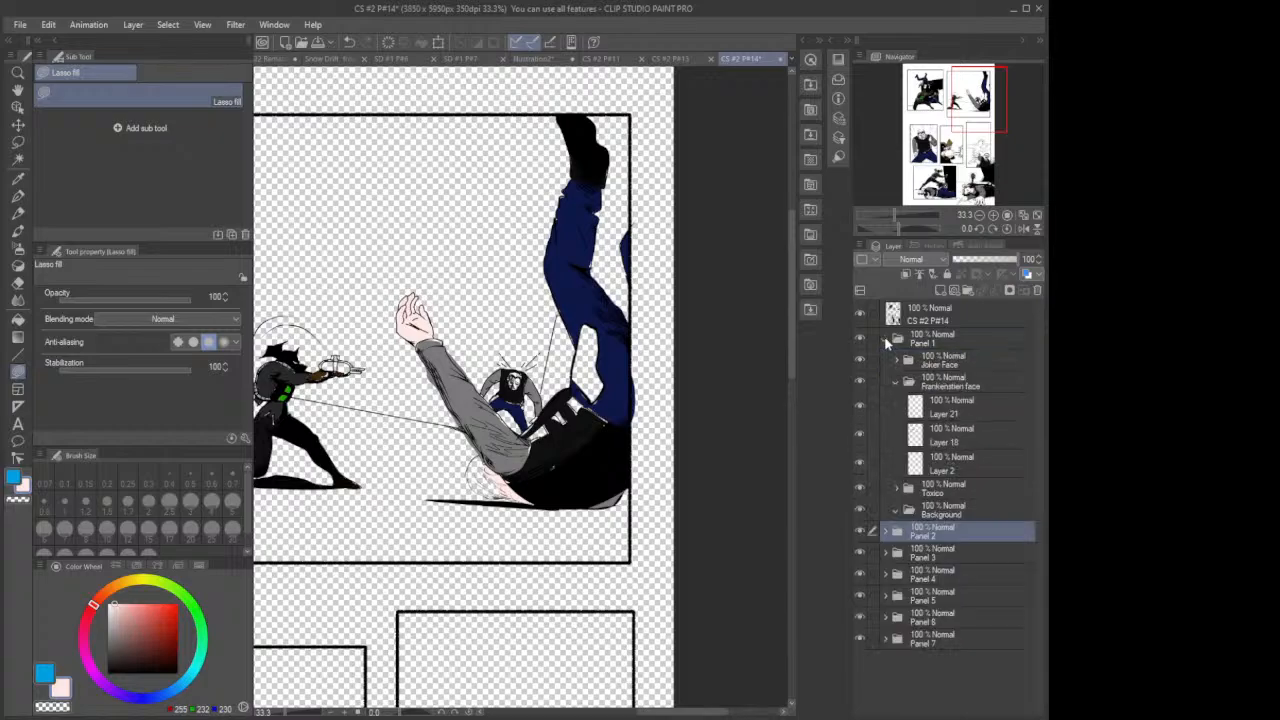
pyautogui.click(897, 381)
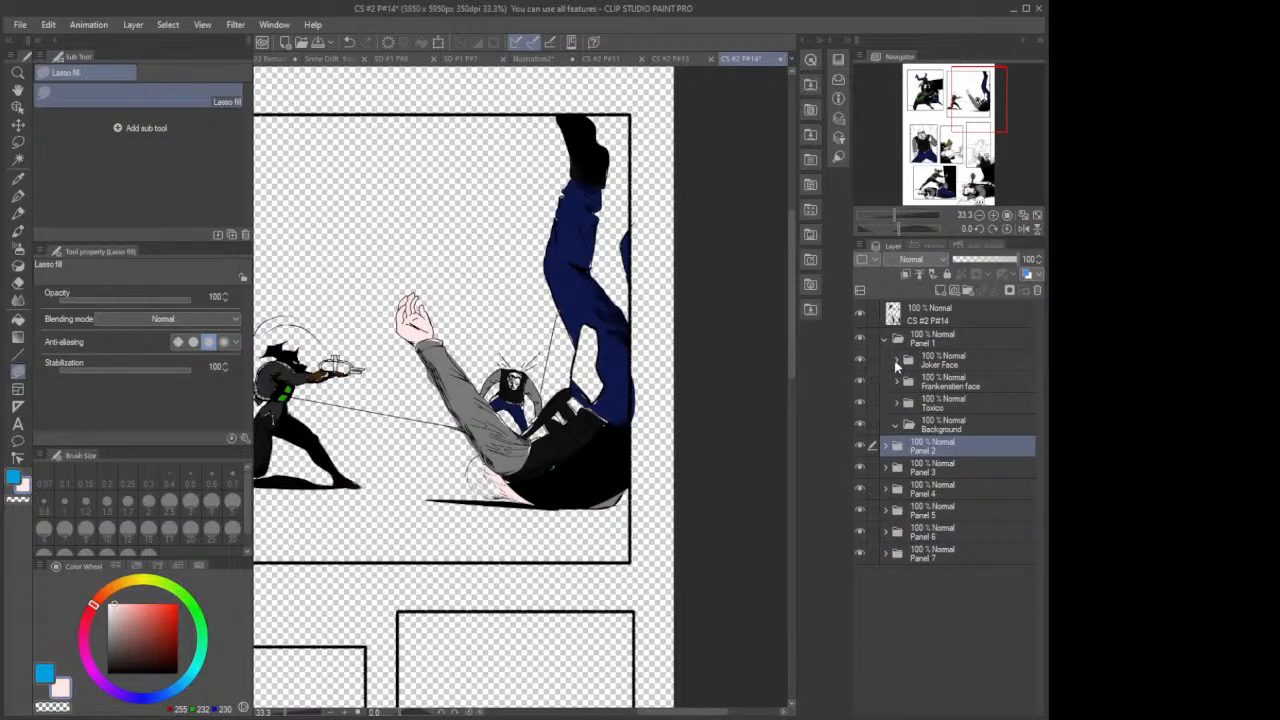
pyautogui.click(897, 366)
pyautogui.click(938, 392)
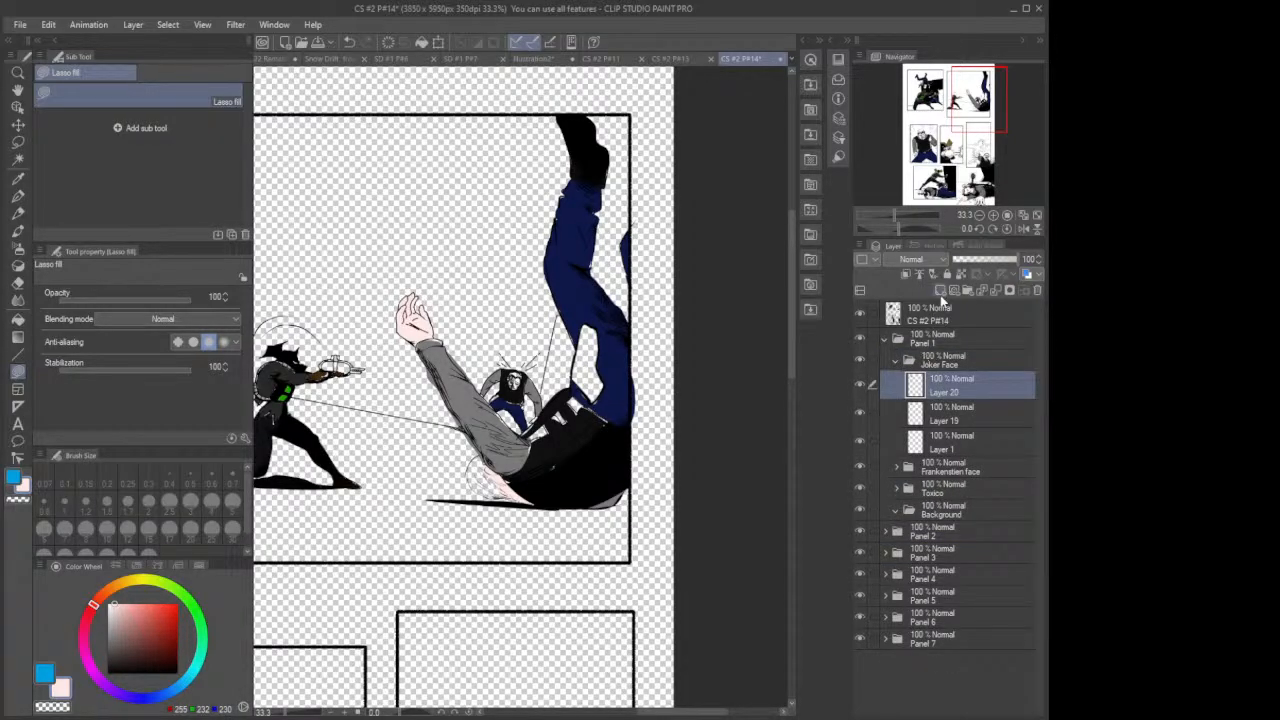
pyautogui.click(943, 291)
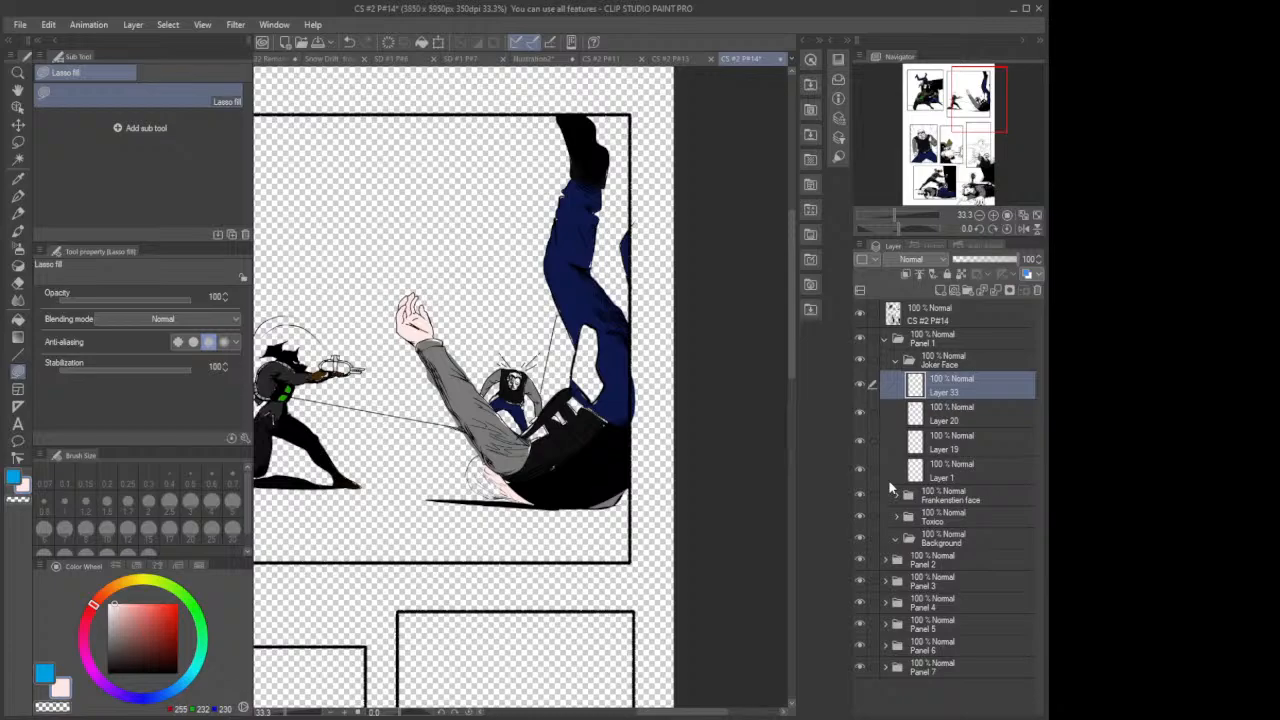
# Step: Lasso-fill the upside-down guard's hands and the skin around his neck and ears in Panel 1 with the pale skin tone
pyautogui.moveTo(718, 706); pyautogui.dragTo(634, 704)
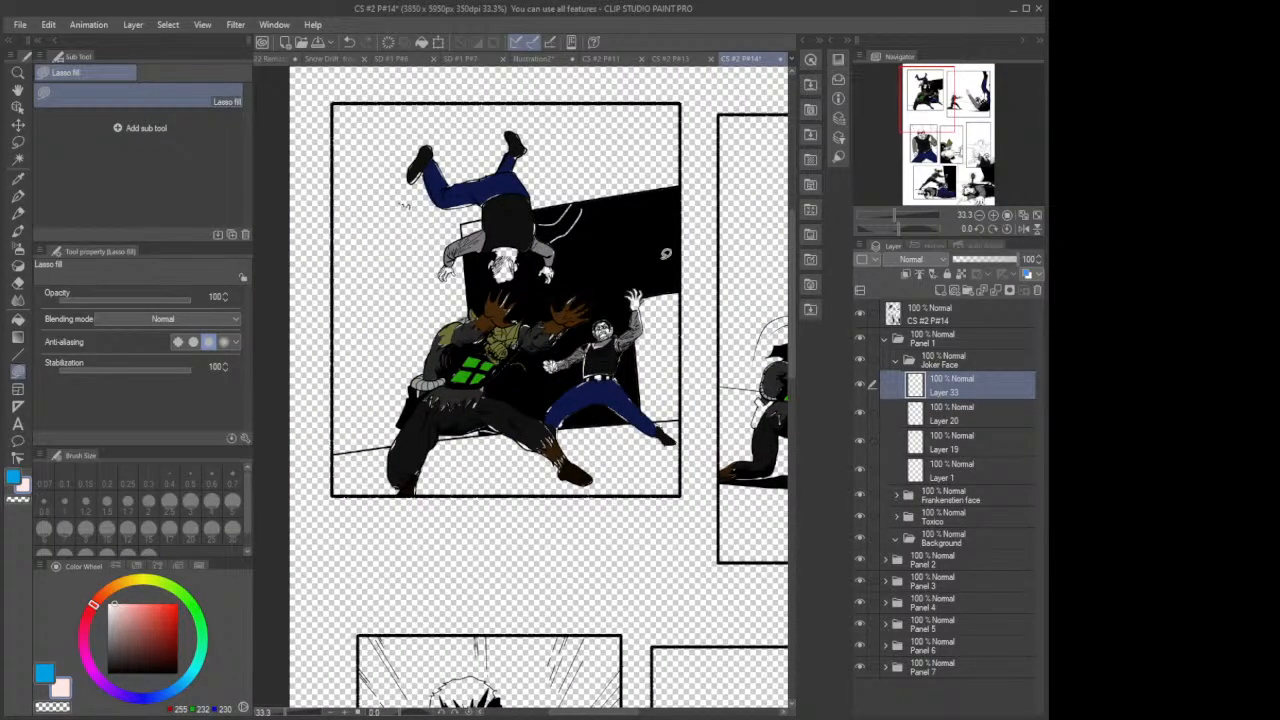
pyautogui.scroll(2, 475, 170)
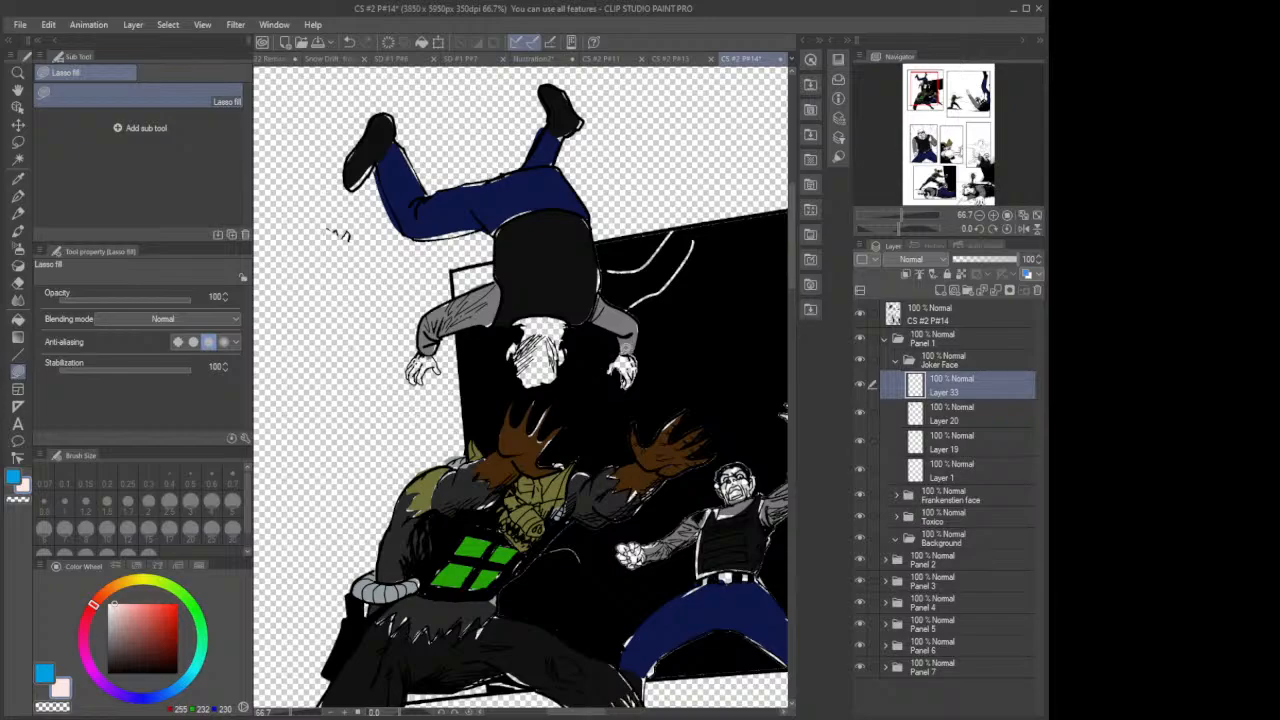
pyautogui.moveTo(611, 367); pyautogui.dragTo(622, 370)
pyautogui.moveTo(424, 348); pyautogui.dragTo(412, 362)
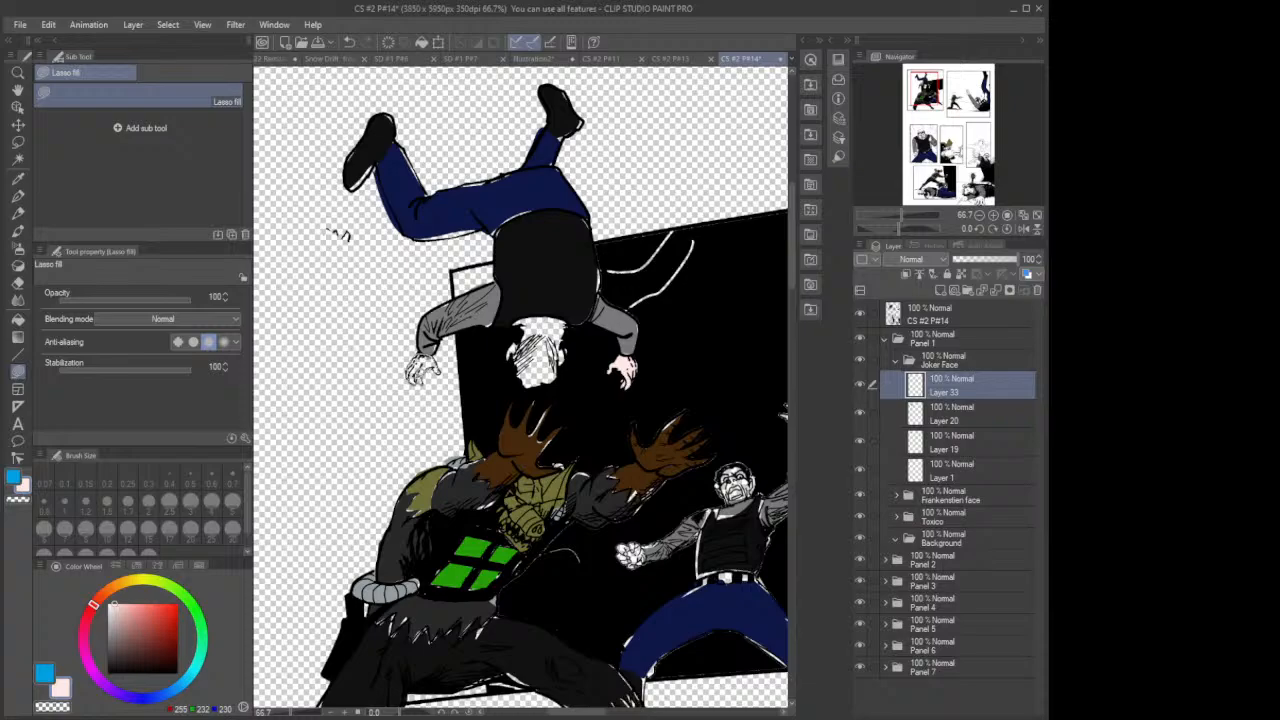
pyautogui.moveTo(424, 362)
pyautogui.mouseDown()
pyautogui.moveTo(418, 374)
pyautogui.moveTo(426, 356)
pyautogui.mouseUp()
pyautogui.moveTo(514, 350)
pyautogui.mouseDown()
pyautogui.moveTo(527, 333)
pyautogui.moveTo(558, 342)
pyautogui.moveTo(568, 316)
pyautogui.moveTo(515, 315)
pyautogui.moveTo(526, 342)
pyautogui.mouseUp()
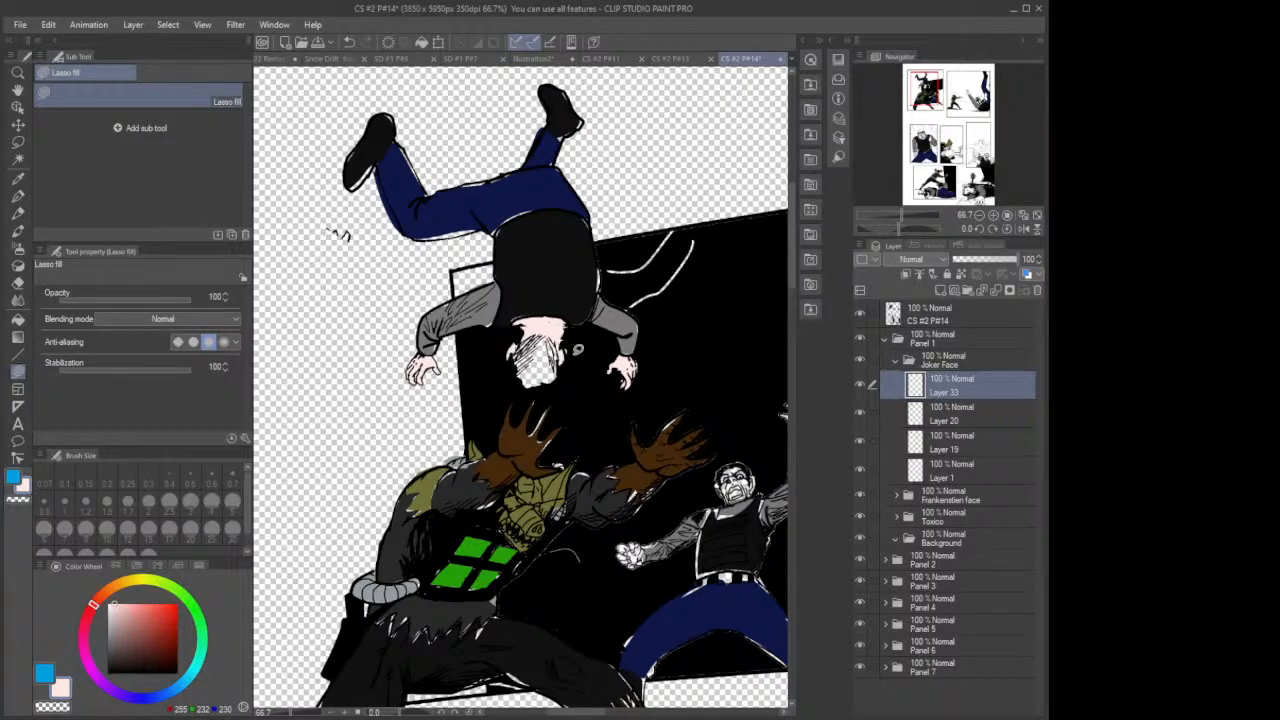
# Step: Switch to the CS #2 P#13 page and examine the green-haired security guard's colours up close
pyautogui.click(669, 58)
pyautogui.scroll(2, 722, 323)
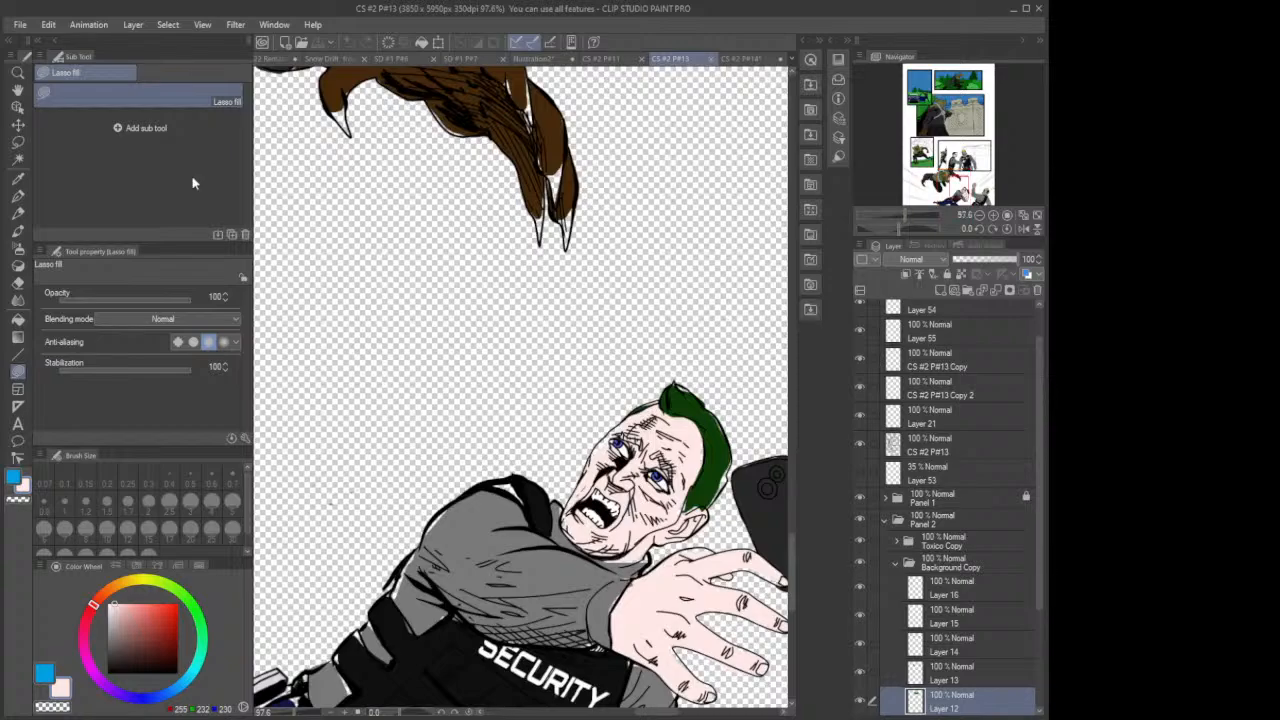
# Step: Sample the dark green of the man's hair on page CS #2 P#13 and switch to page CS #2 P#14
pyautogui.click(18, 178)
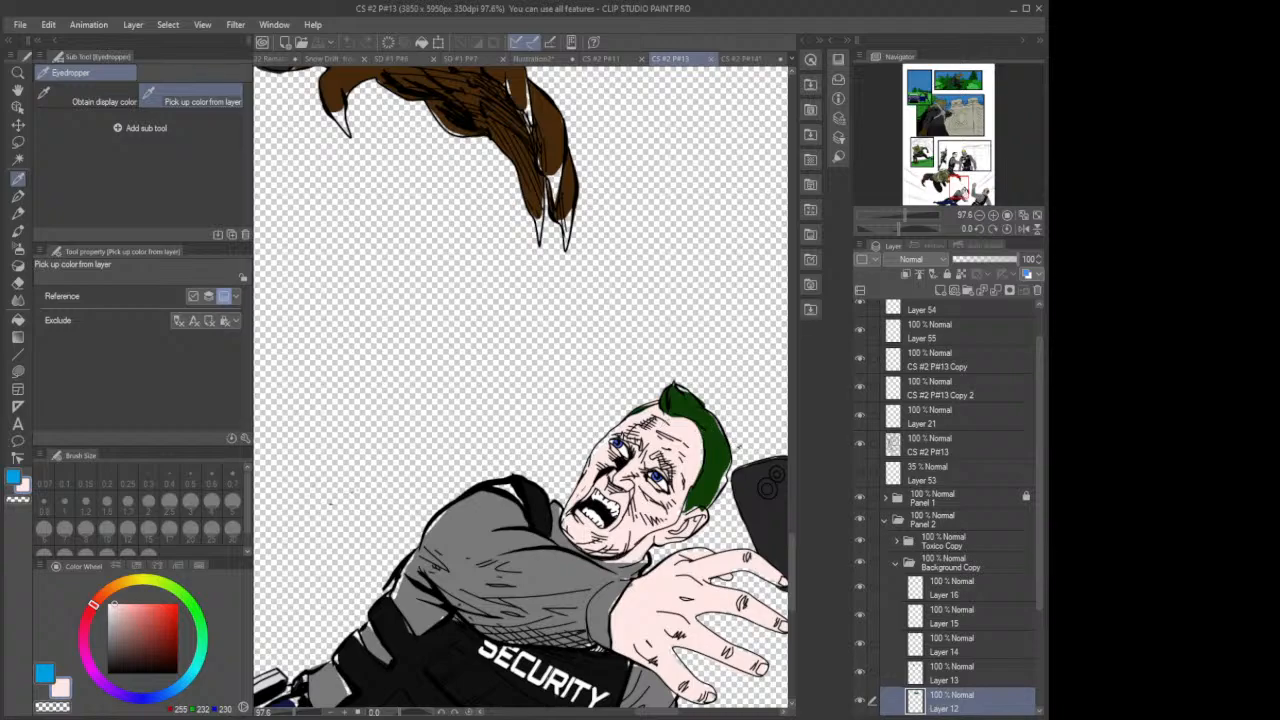
pyautogui.click(724, 454)
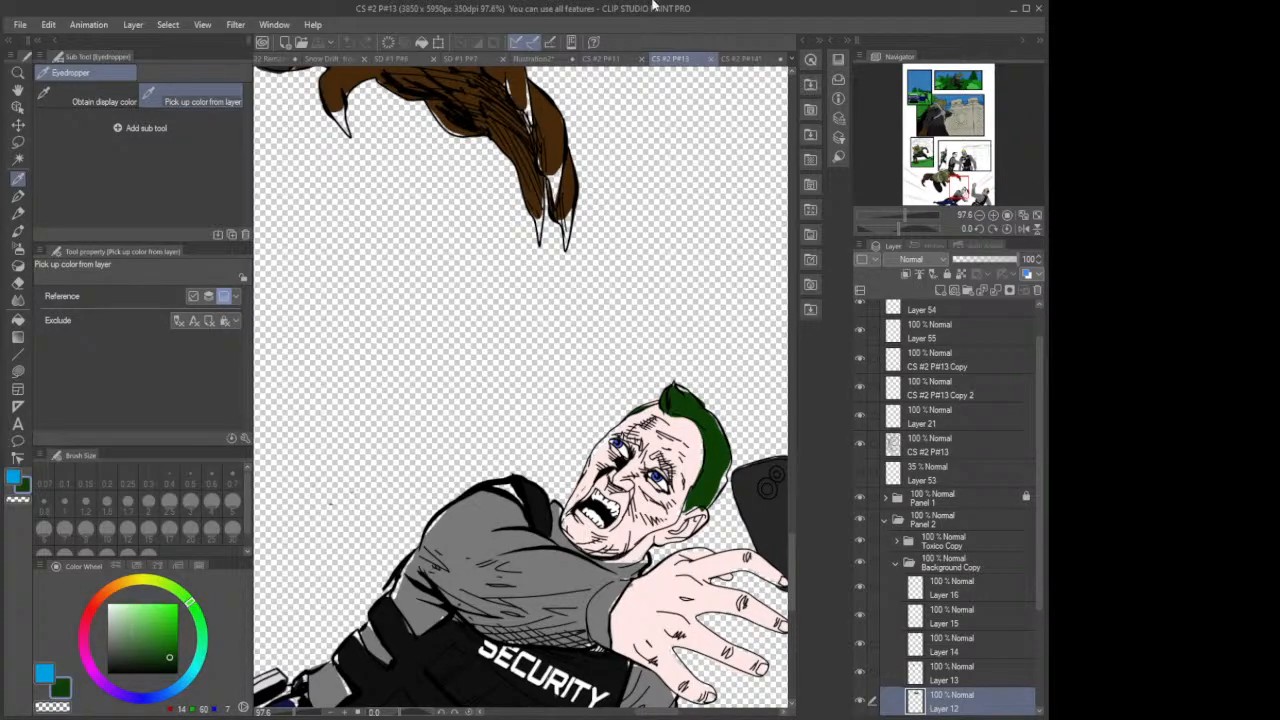
pyautogui.click(740, 59)
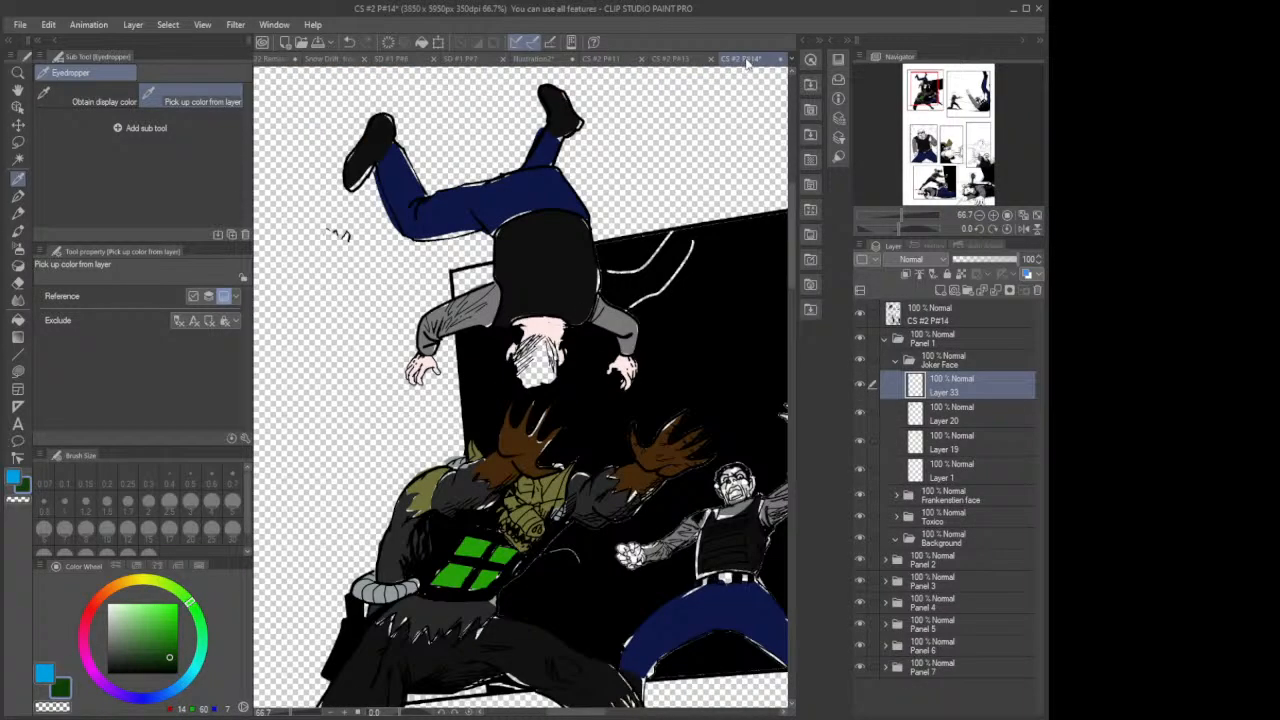
# Step: On a new layer in Panel 1's Joker Face folder, lasso-fill the upside-down man's hair dark green, and collapse Panel 1
pyautogui.click(939, 290)
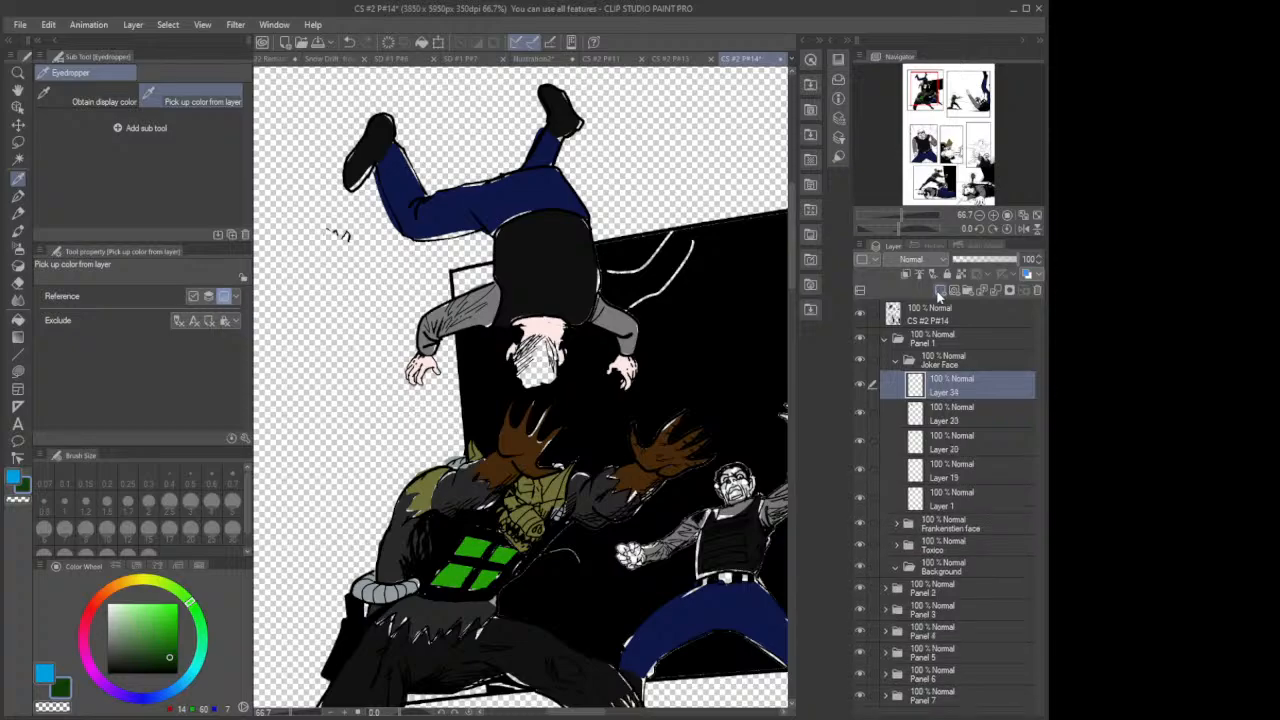
pyautogui.click(17, 372)
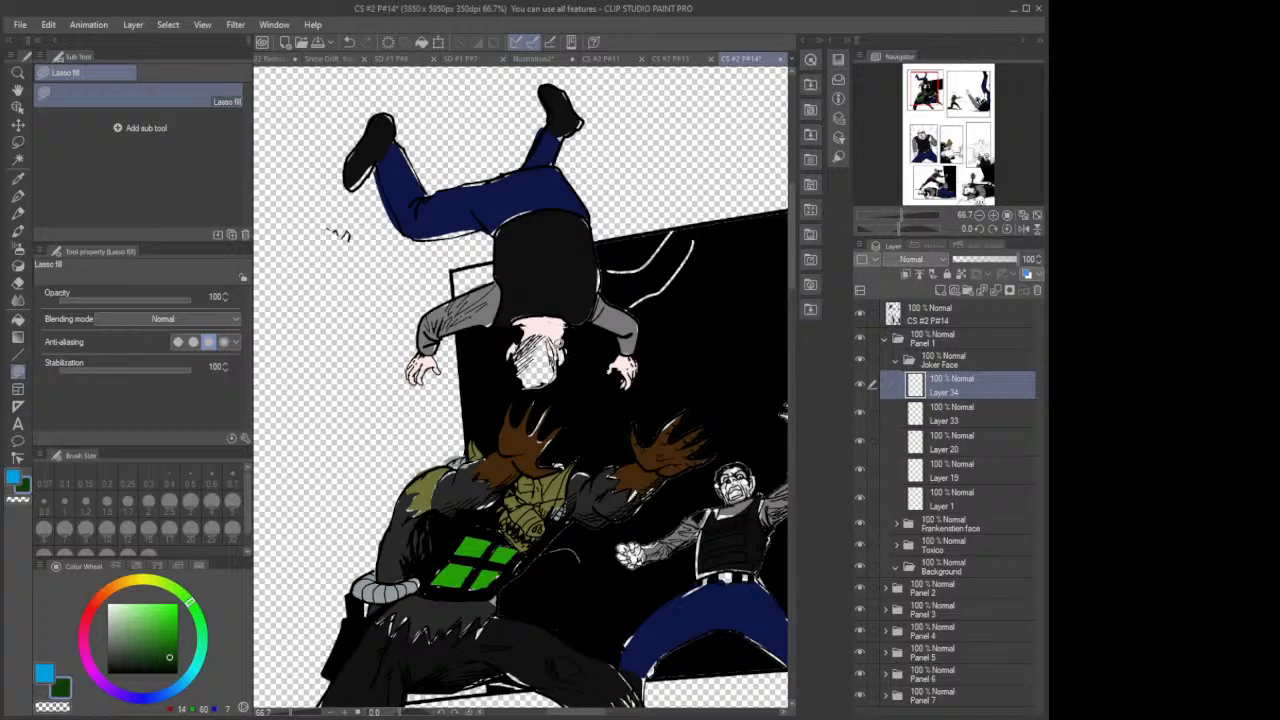
pyautogui.moveTo(530, 332)
pyautogui.mouseDown()
pyautogui.moveTo(515, 372)
pyautogui.moveTo(545, 396)
pyautogui.mouseUp()
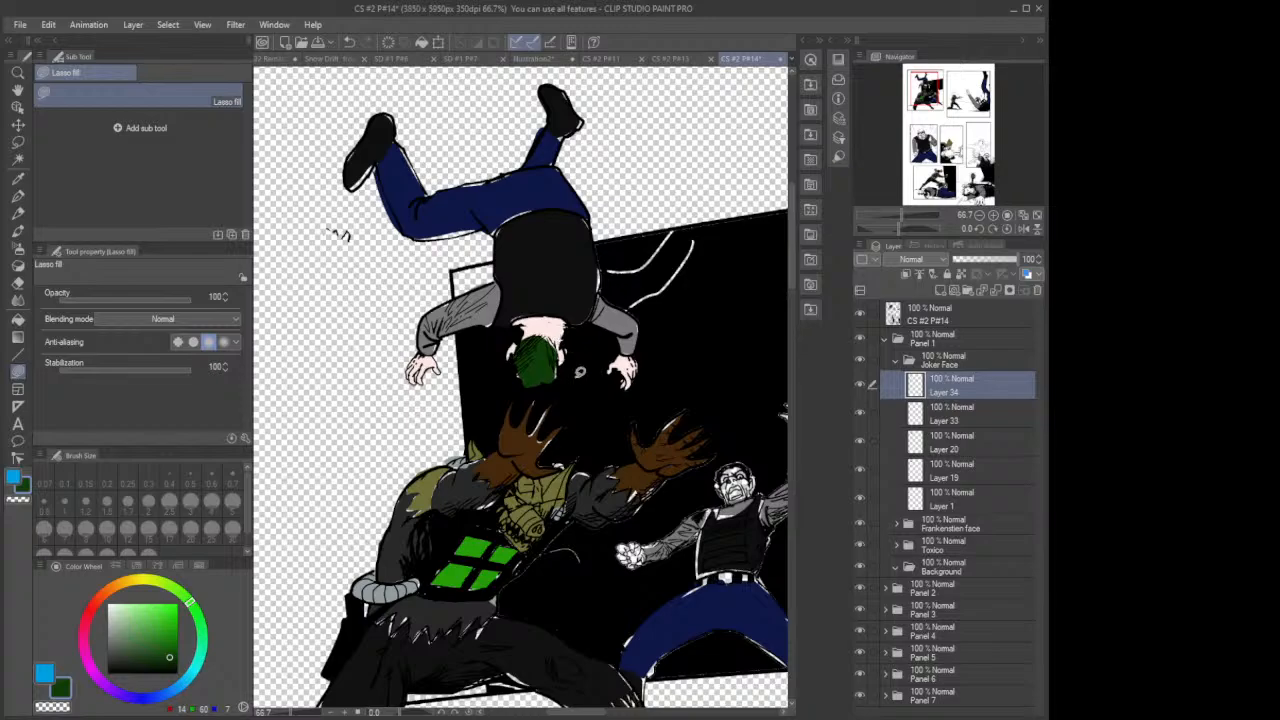
pyautogui.click(885, 341)
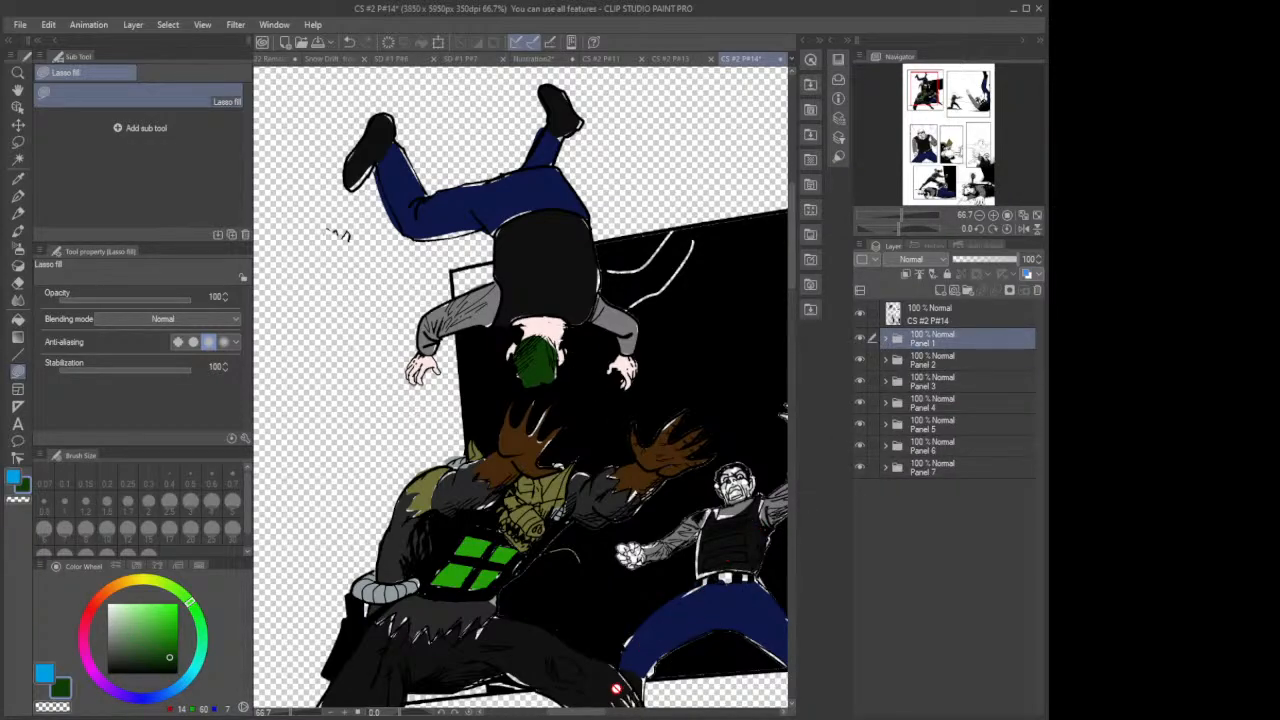
# Step: Add a new layer above Layer 32 in Panel 2's Joker Face Copy 3 folder
pyautogui.moveTo(591, 712); pyautogui.dragTo(697, 712)
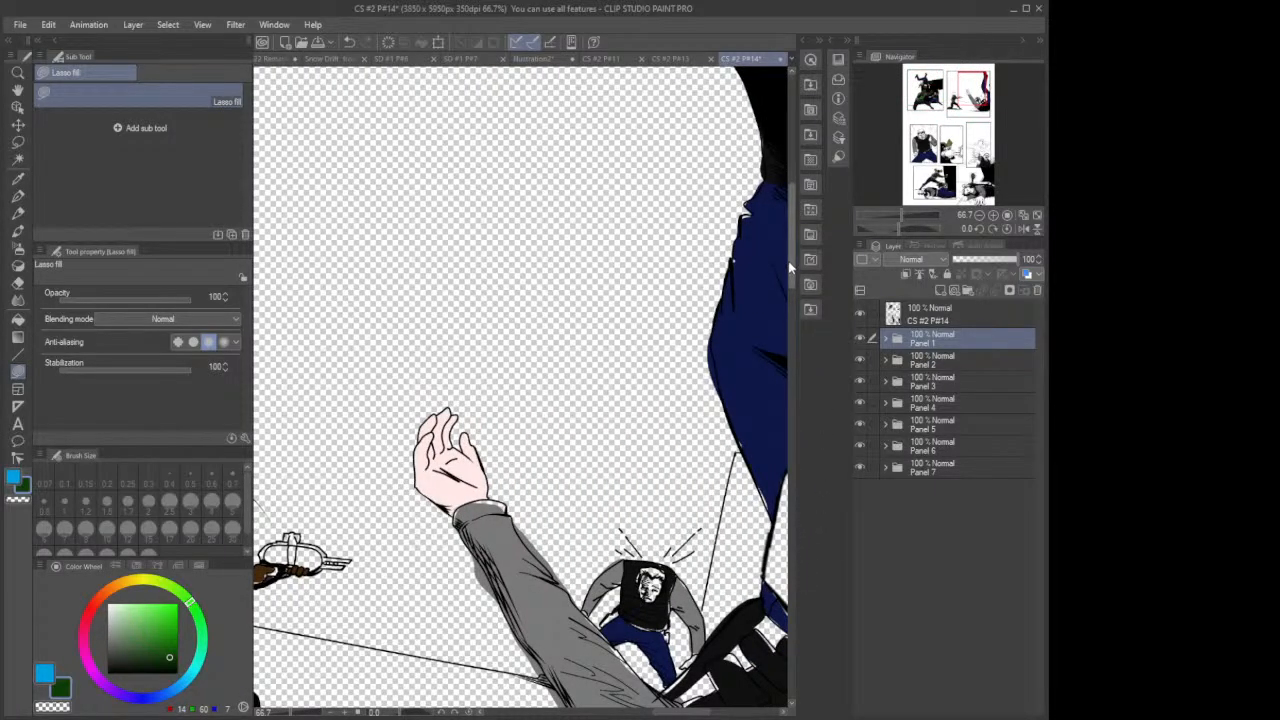
pyautogui.moveTo(790, 267); pyautogui.dragTo(793, 312)
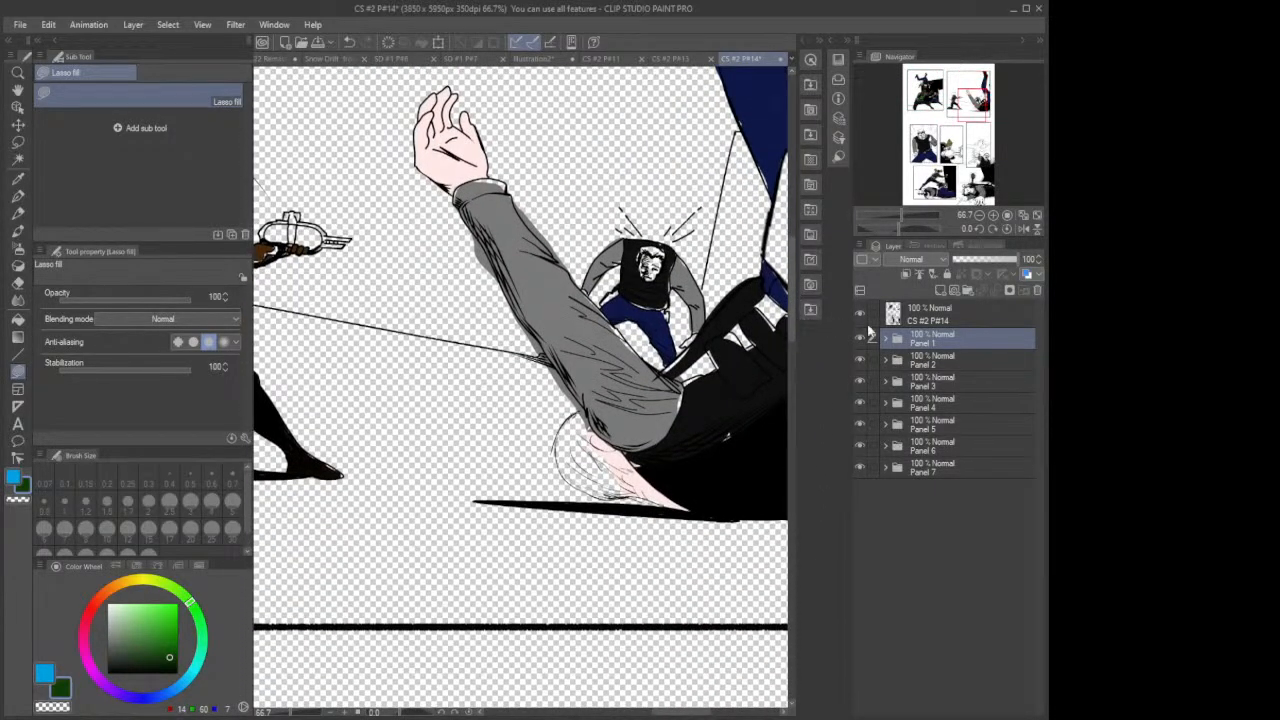
pyautogui.click(932, 362)
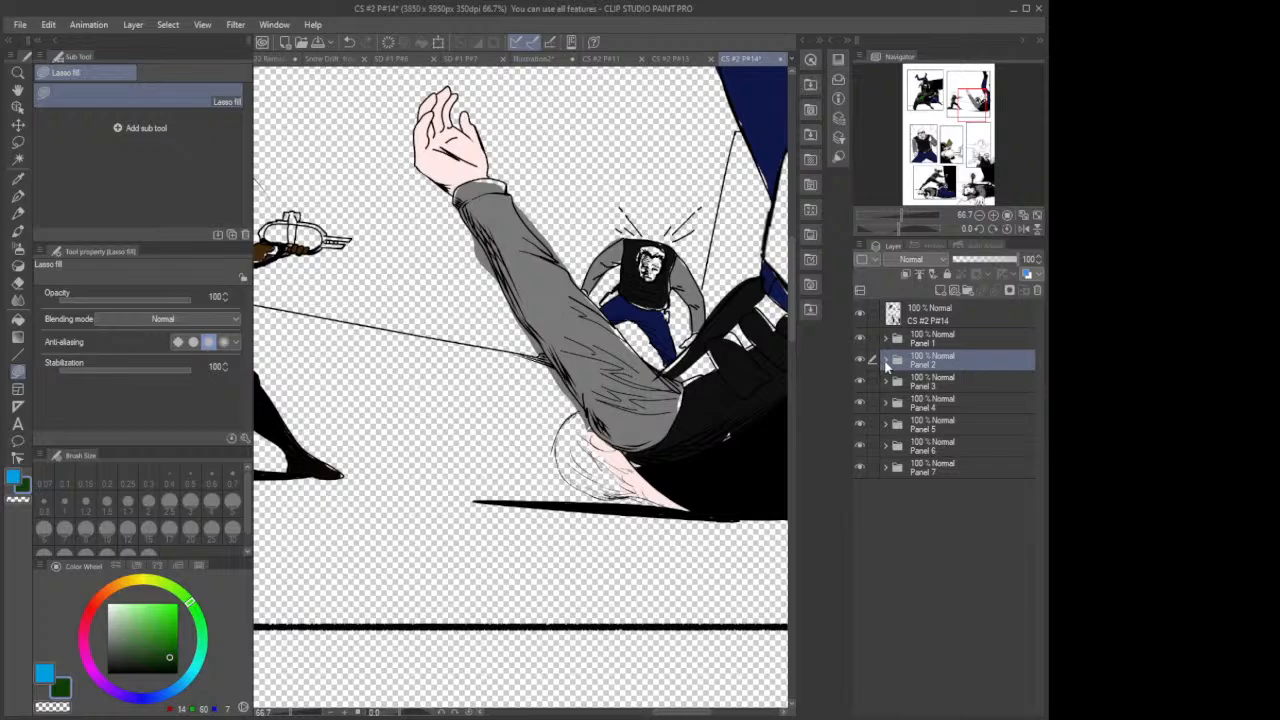
pyautogui.click(885, 362)
pyautogui.click(916, 381)
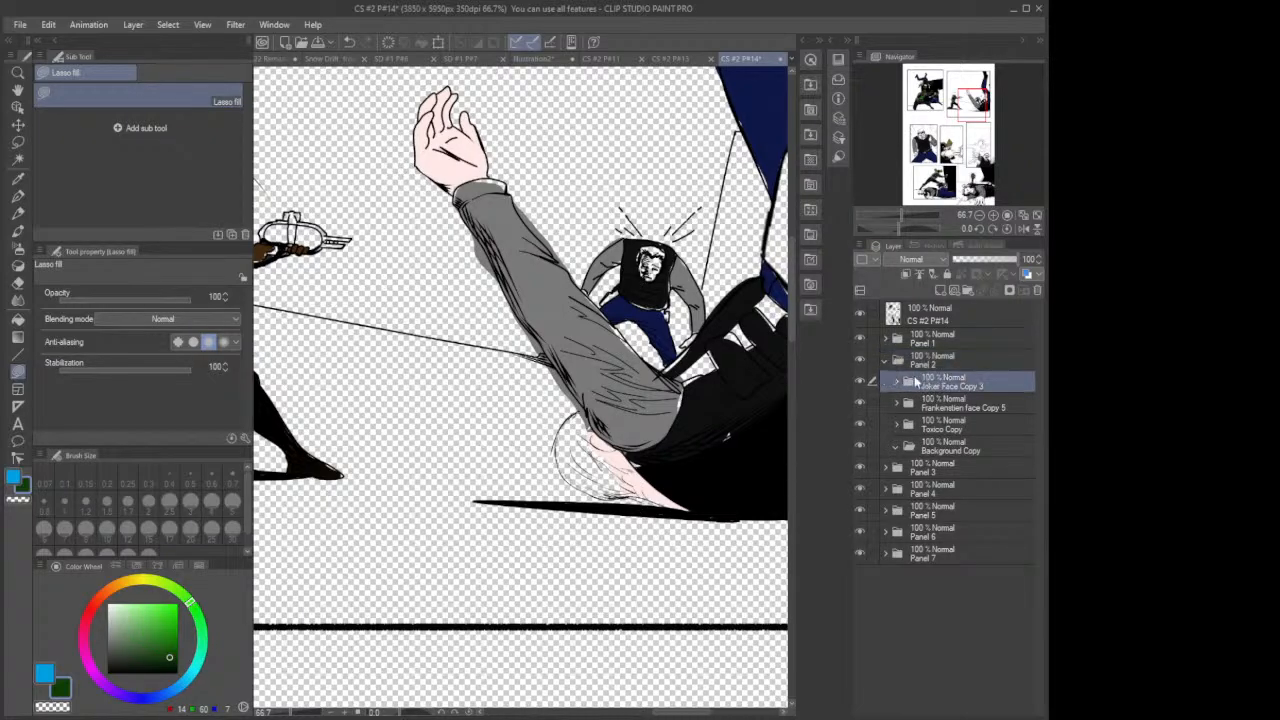
pyautogui.click(897, 382)
pyautogui.click(948, 406)
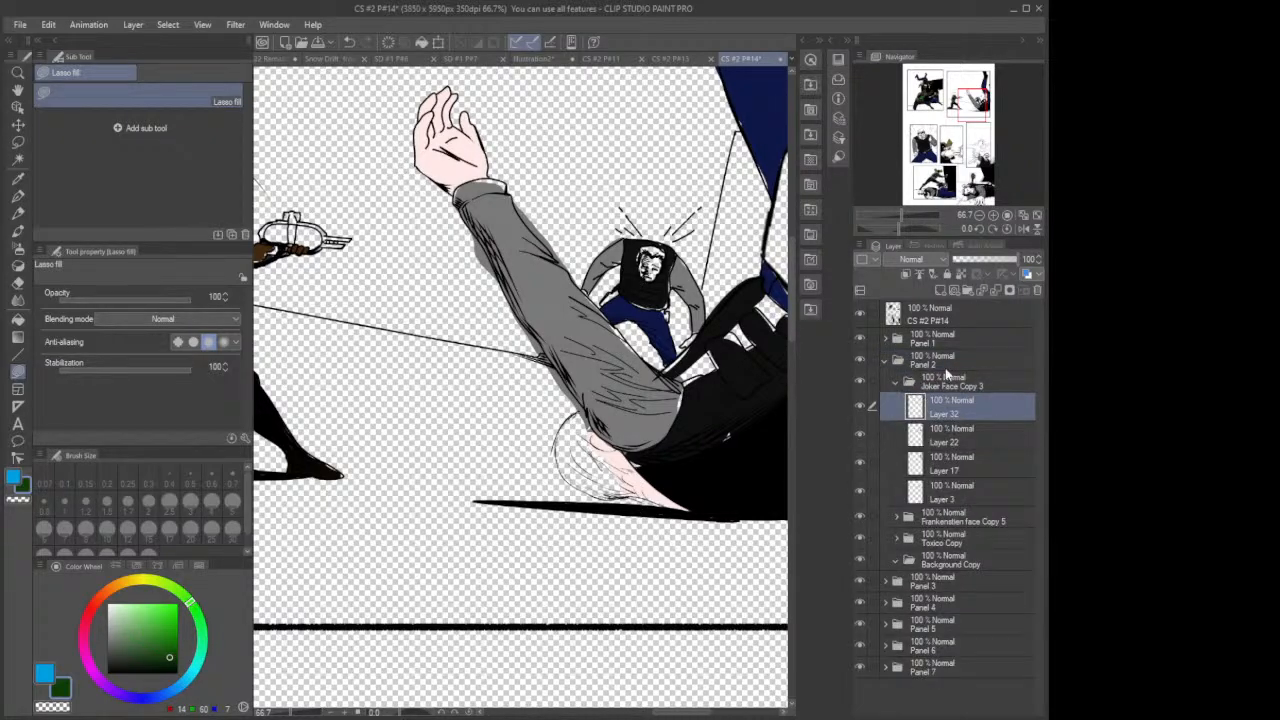
pyautogui.click(940, 291)
# Step: Lasso-fill the hair of Panel 2's fallen man in dark green and collapse the panel's folders
pyautogui.moveTo(584, 484)
pyautogui.mouseDown()
pyautogui.moveTo(638, 496)
pyautogui.moveTo(638, 474)
pyautogui.moveTo(592, 434)
pyautogui.moveTo(592, 410)
pyautogui.moveTo(564, 414)
pyautogui.mouseUp()
pyautogui.moveTo(562, 470); pyautogui.dragTo(608, 492)
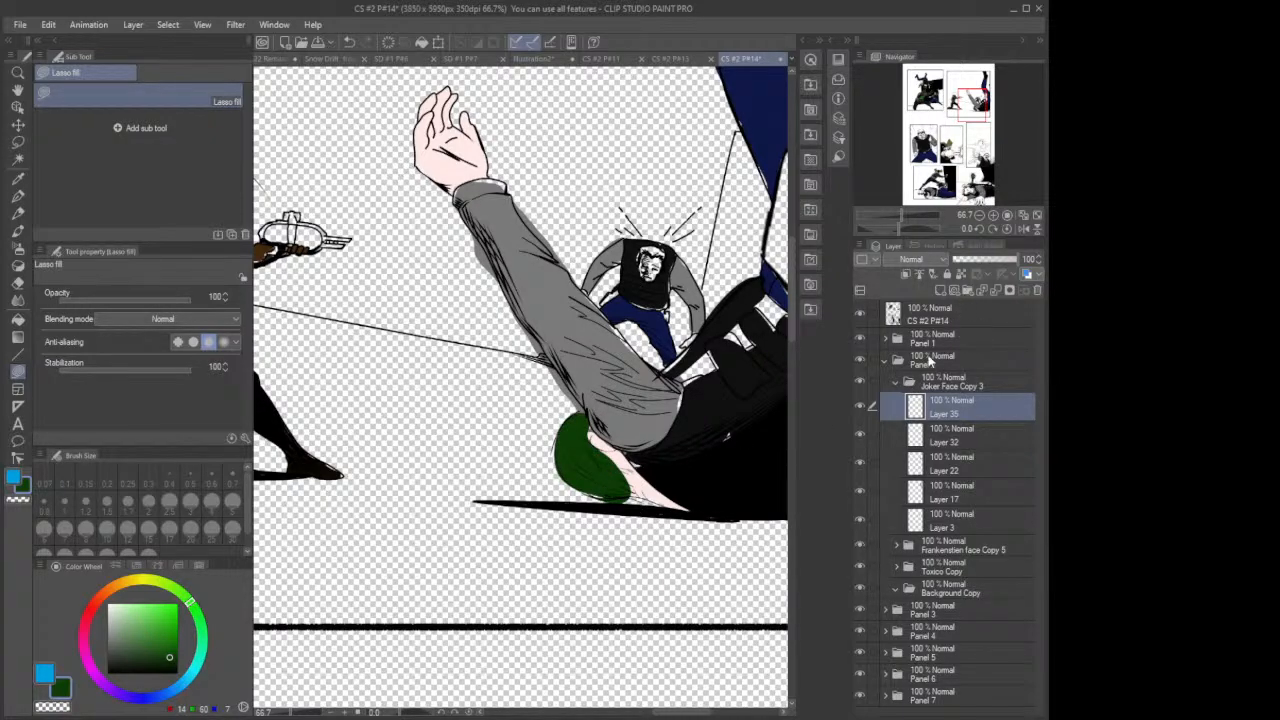
pyautogui.click(897, 384)
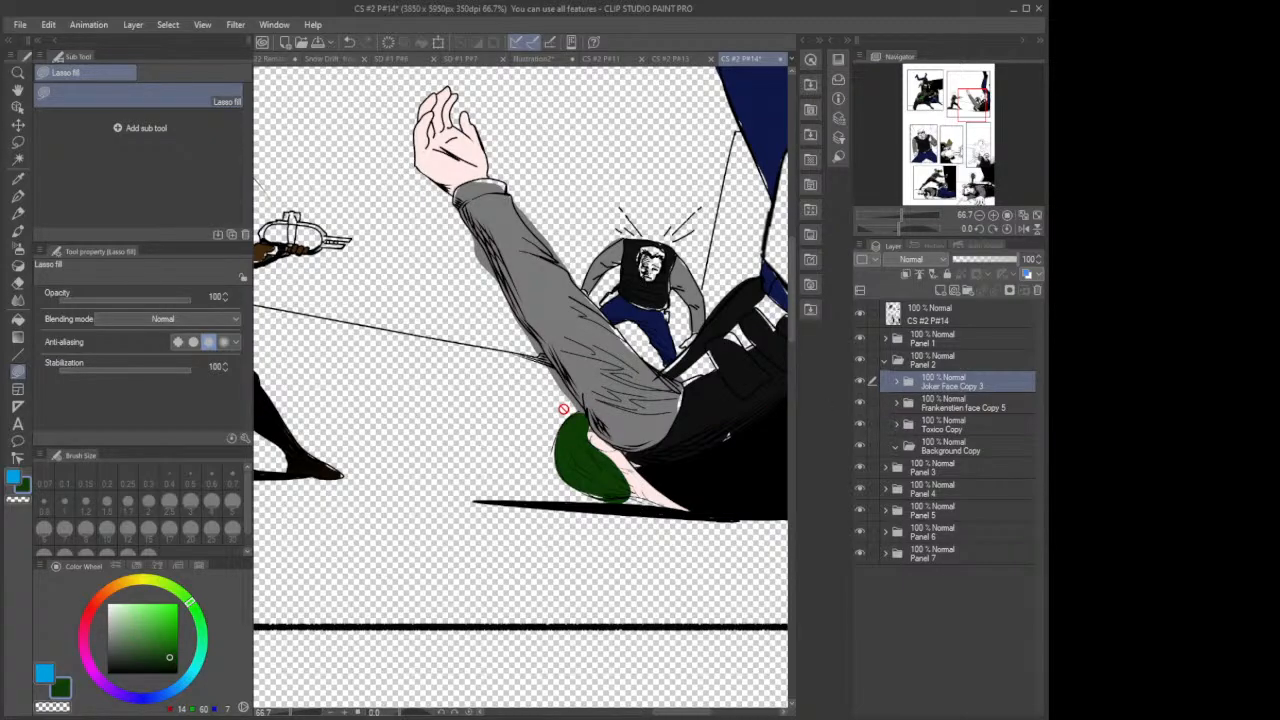
pyautogui.scroll(-7, 597, 457)
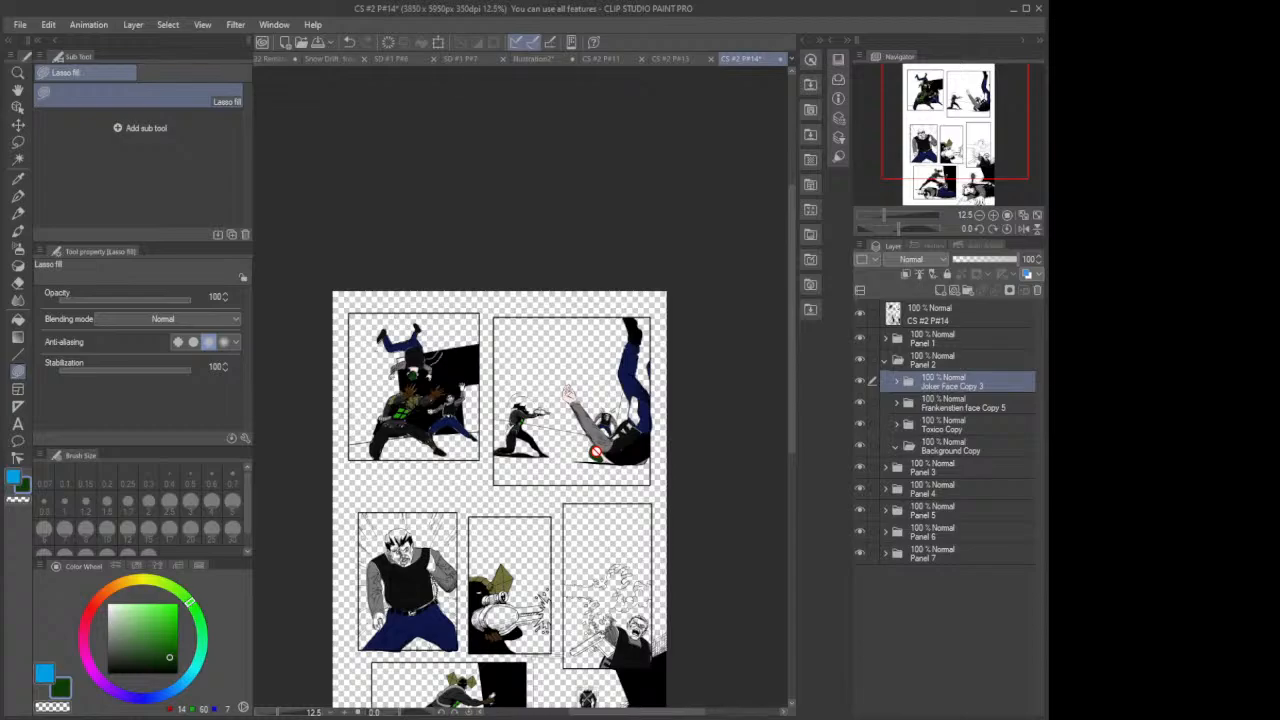
pyautogui.scroll(-1, 597, 457)
pyautogui.moveTo(793, 404); pyautogui.dragTo(793, 472)
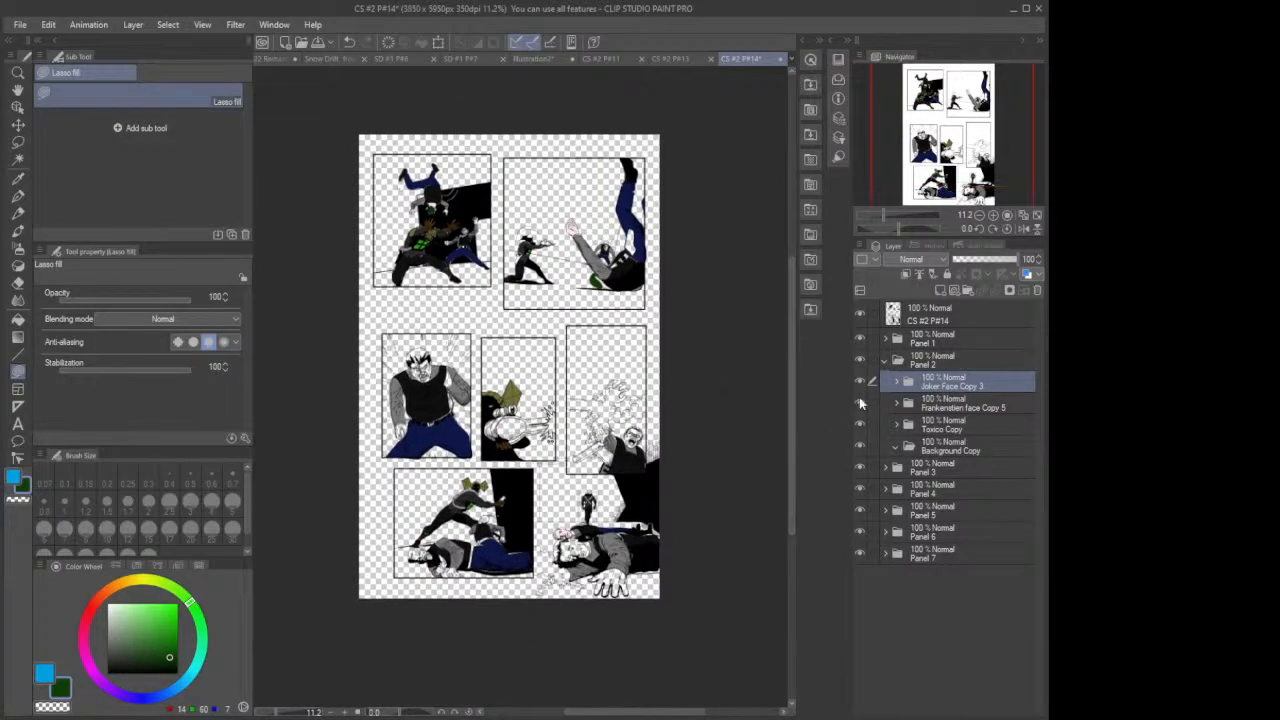
pyautogui.click(885, 360)
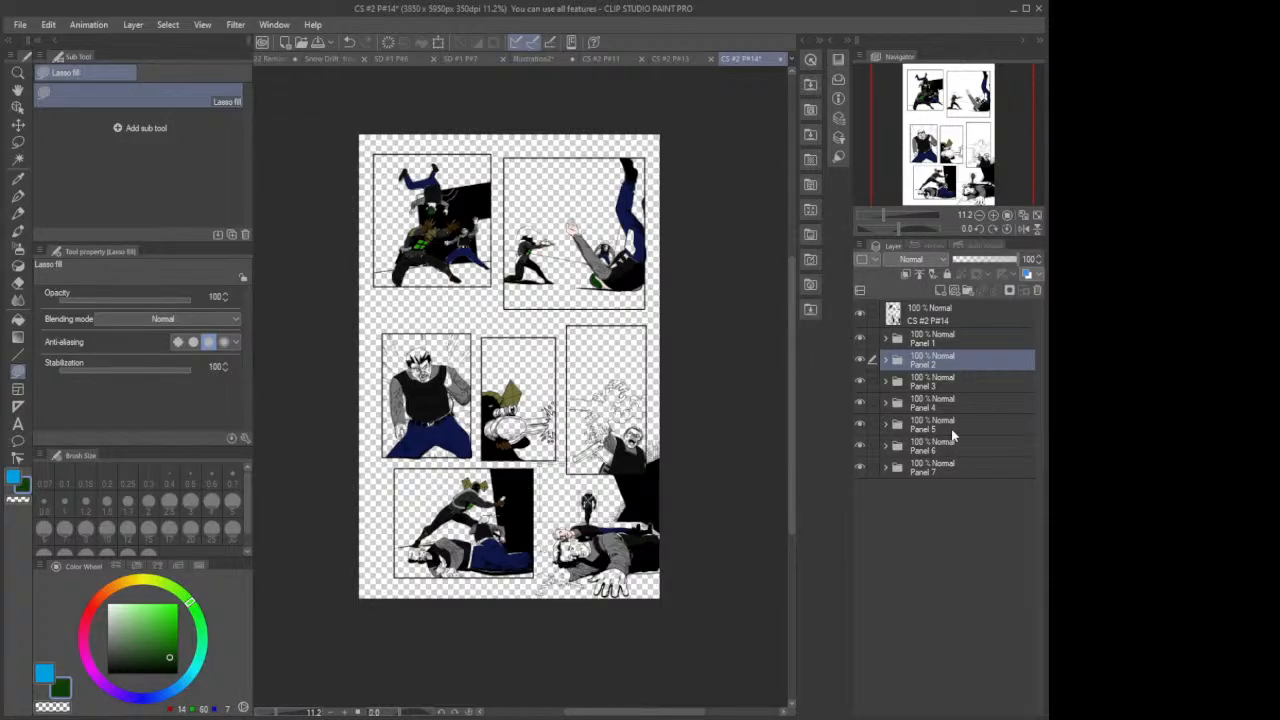
# Step: Add a new layer above Layer 31 in Panel 6's Joker Face Copy folder
pyautogui.scroll(2, 416, 556)
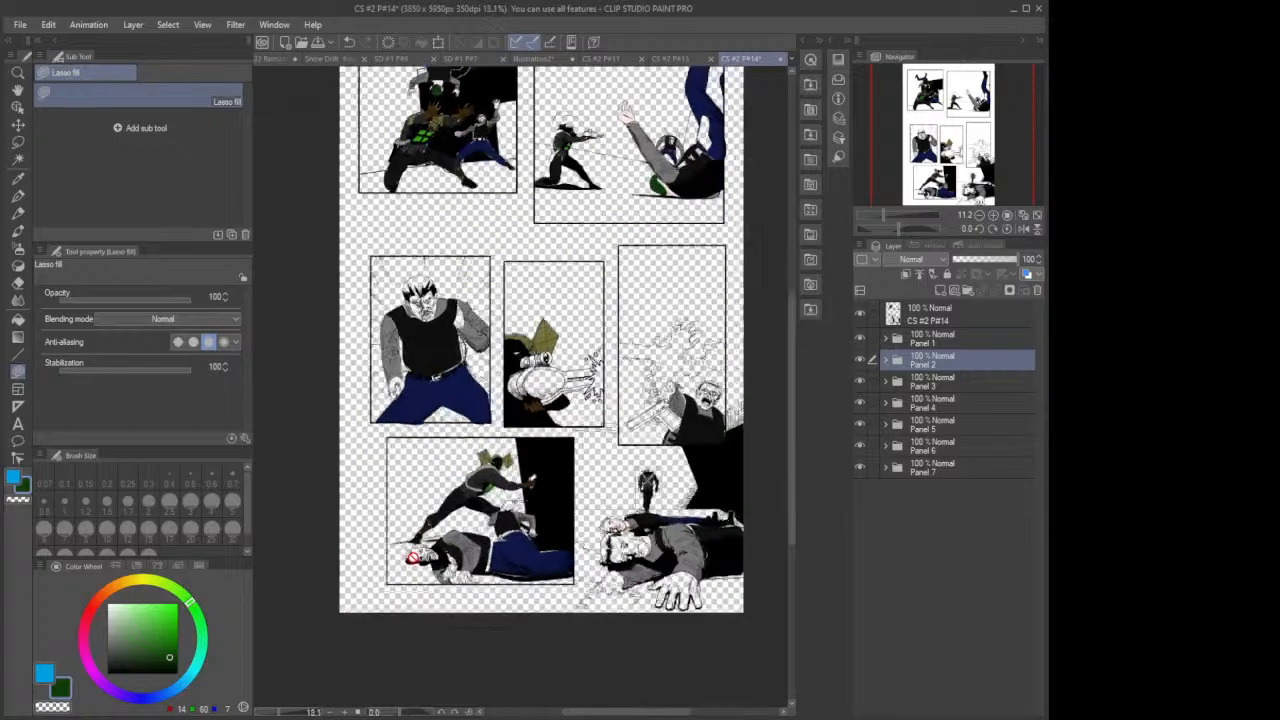
pyautogui.scroll(1, 412, 556)
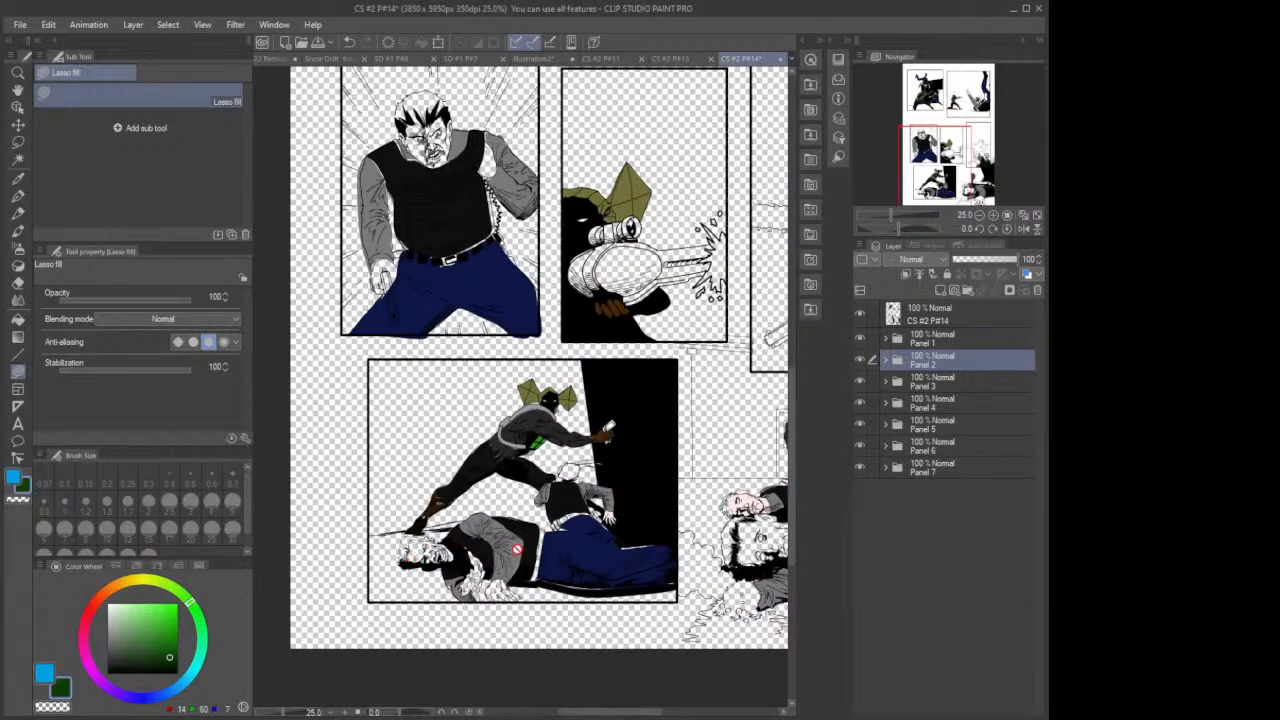
pyautogui.scroll(2, 624, 502)
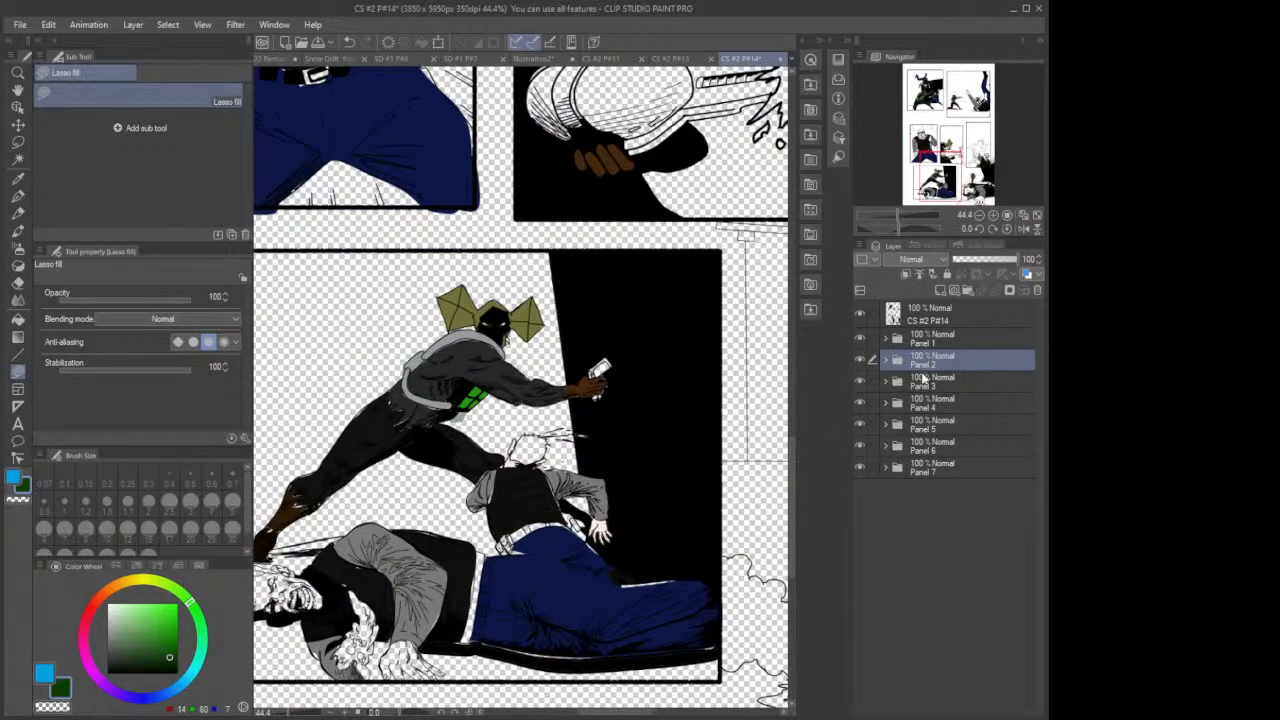
pyautogui.click(928, 445)
pyautogui.click(886, 447)
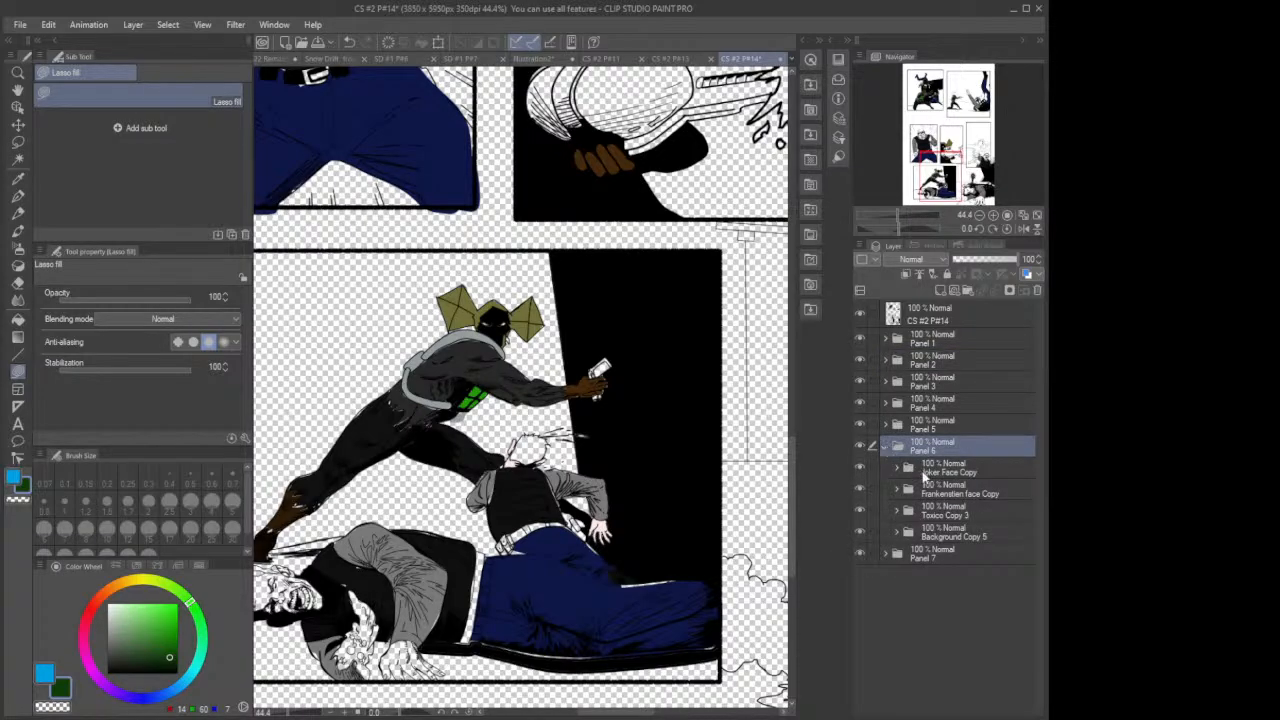
pyautogui.click(920, 468)
pyautogui.click(896, 468)
pyautogui.click(946, 496)
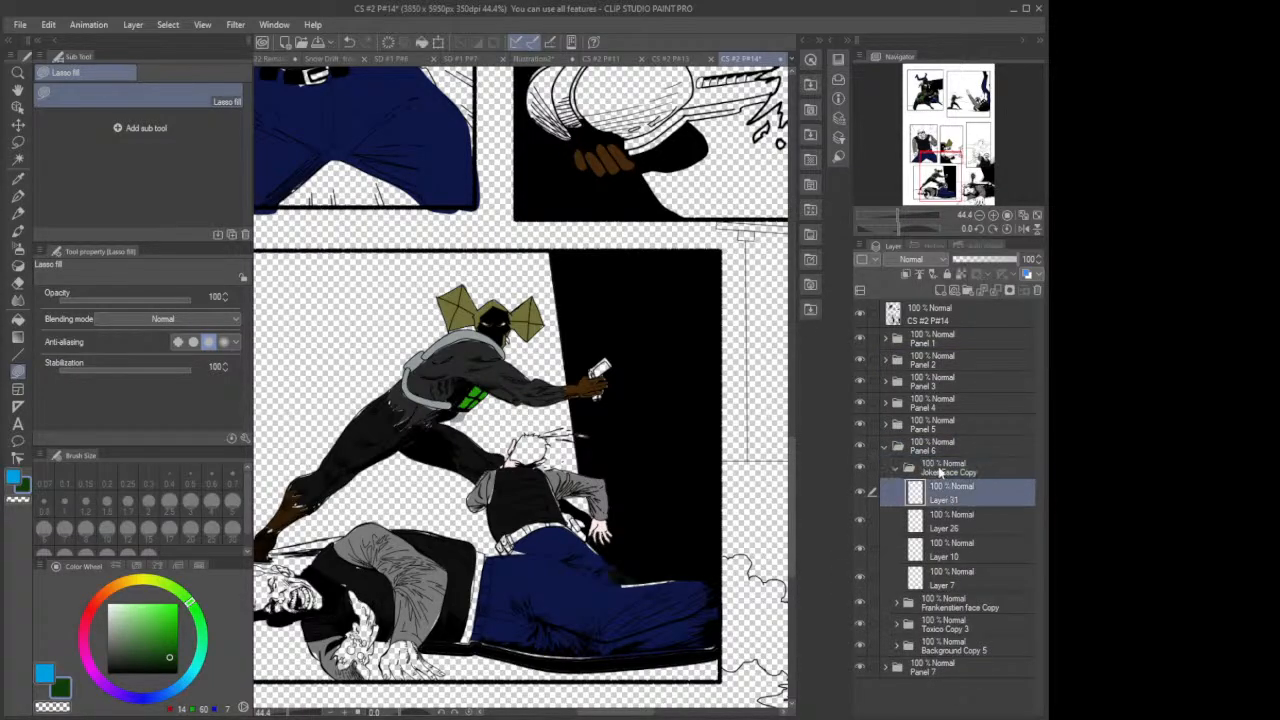
pyautogui.click(940, 290)
# Step: Lasso-fill the hair of the man seen from behind in Panel 6 dark green and collapse the Panel 6 folder
pyautogui.scroll(3, 513, 427)
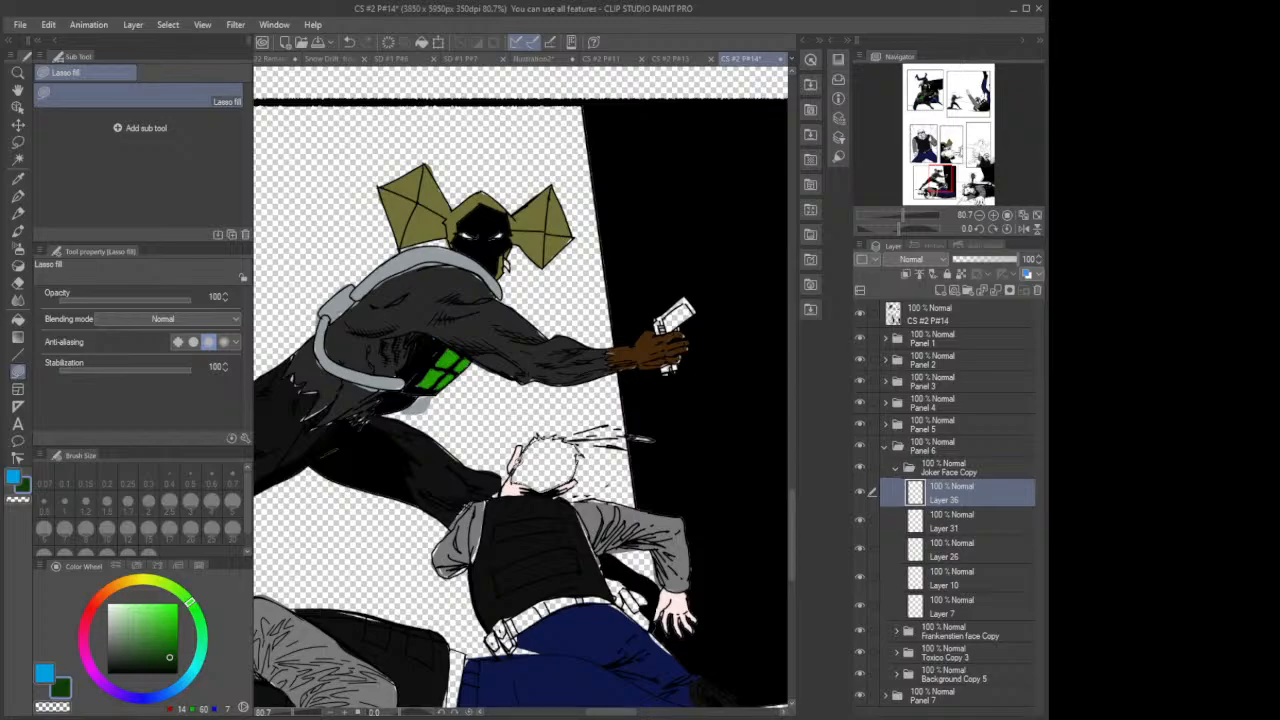
pyautogui.moveTo(512, 476); pyautogui.dragTo(514, 478)
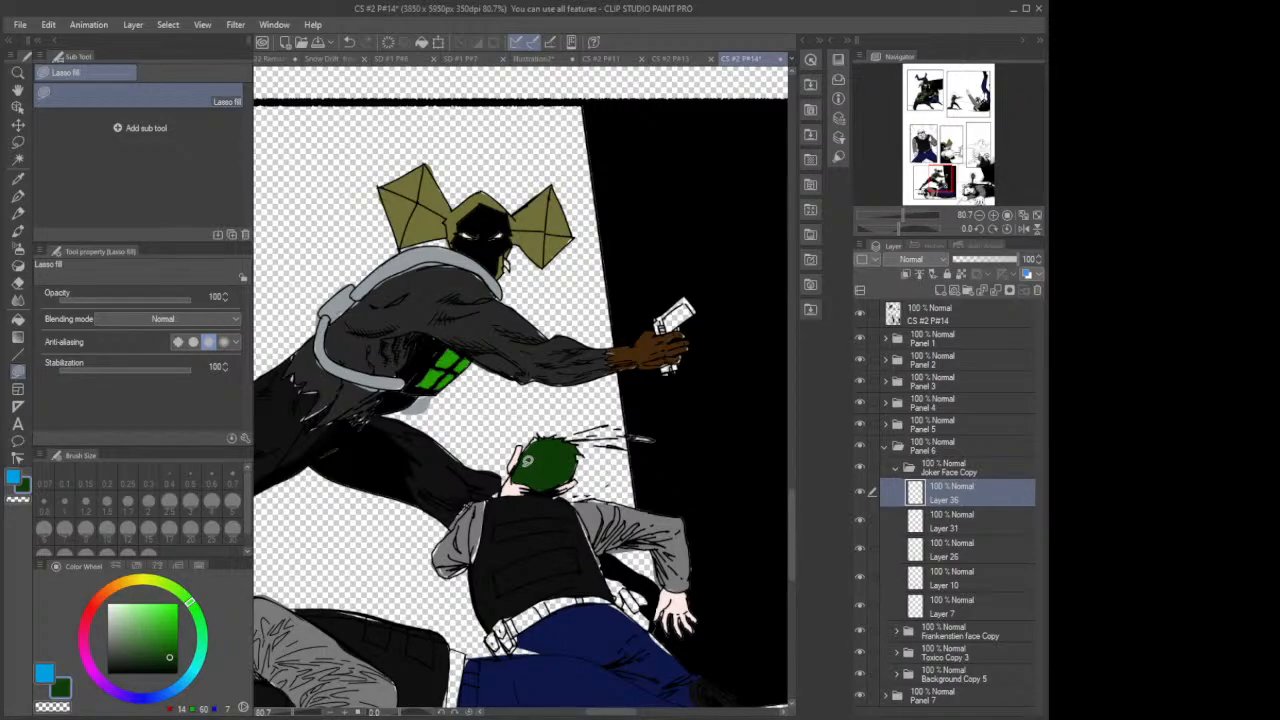
pyautogui.scroll(2, 657, 553)
pyautogui.scroll(-2, 657, 553)
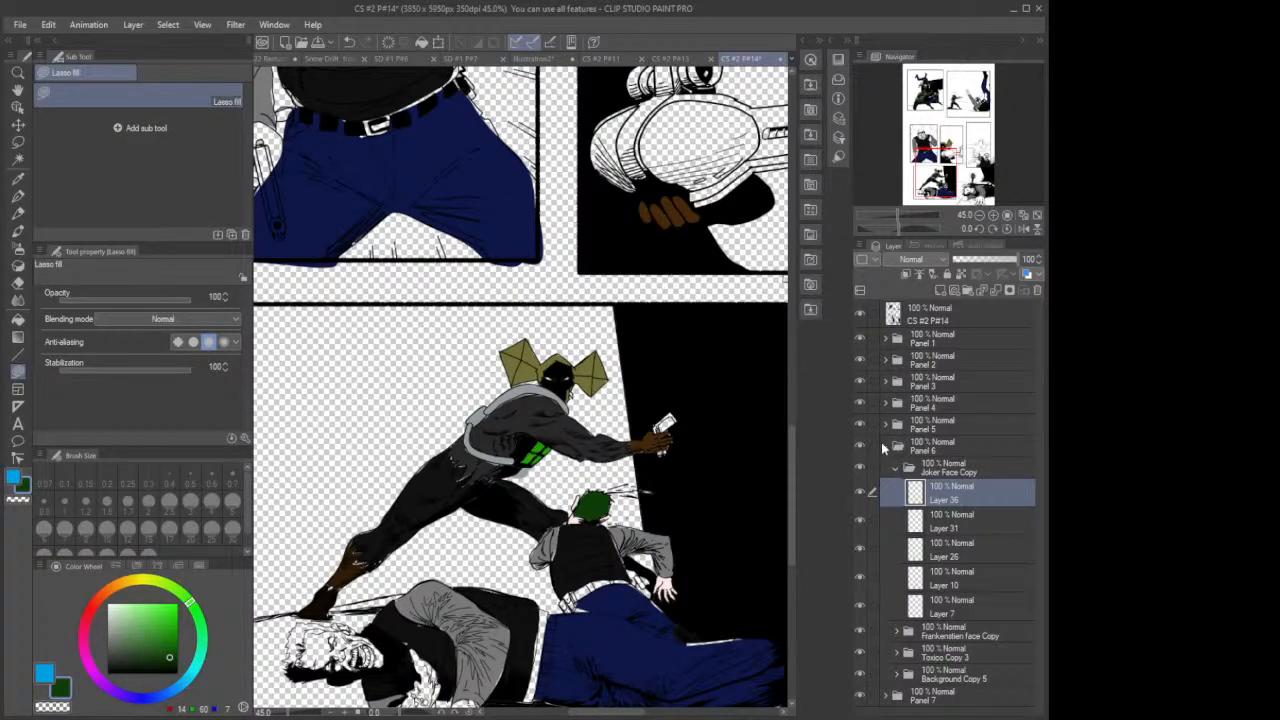
pyautogui.click(885, 446)
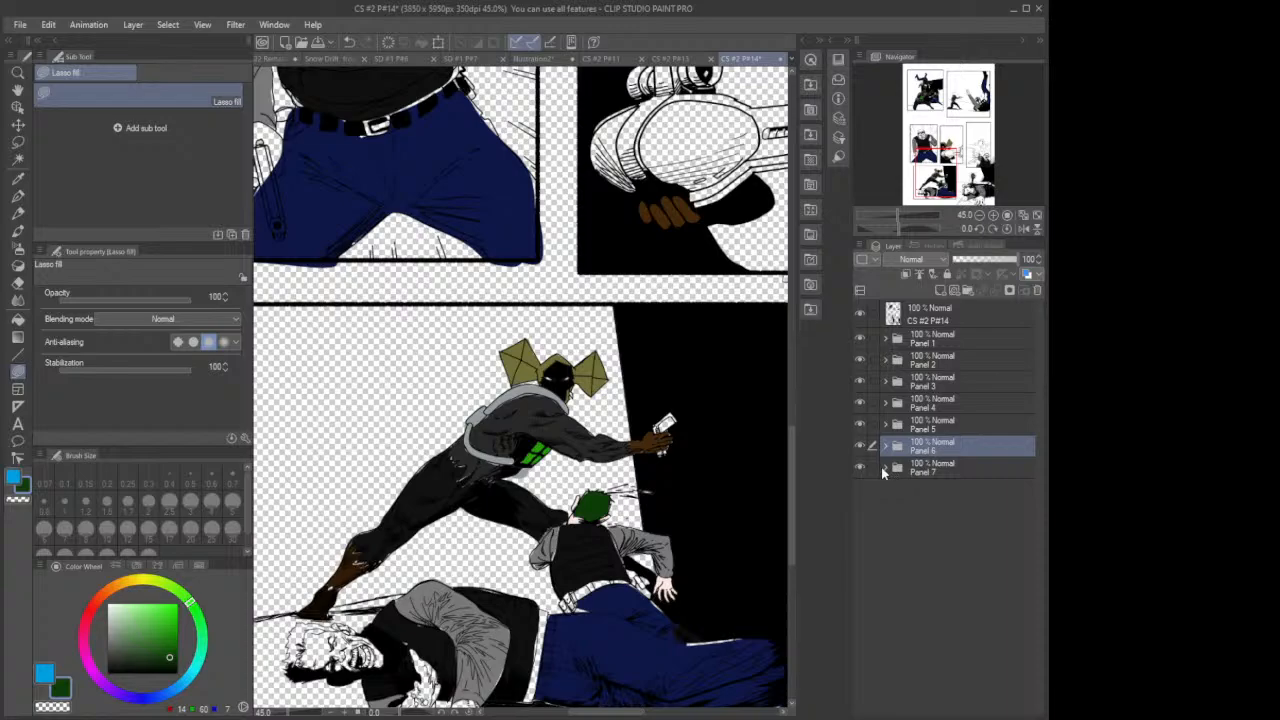
# Step: On a new layer in Panel 7's Joker Face Copy 2 folder, lasso-fill the lying man's hair dark green, and collapse that folder
pyautogui.click(945, 540)
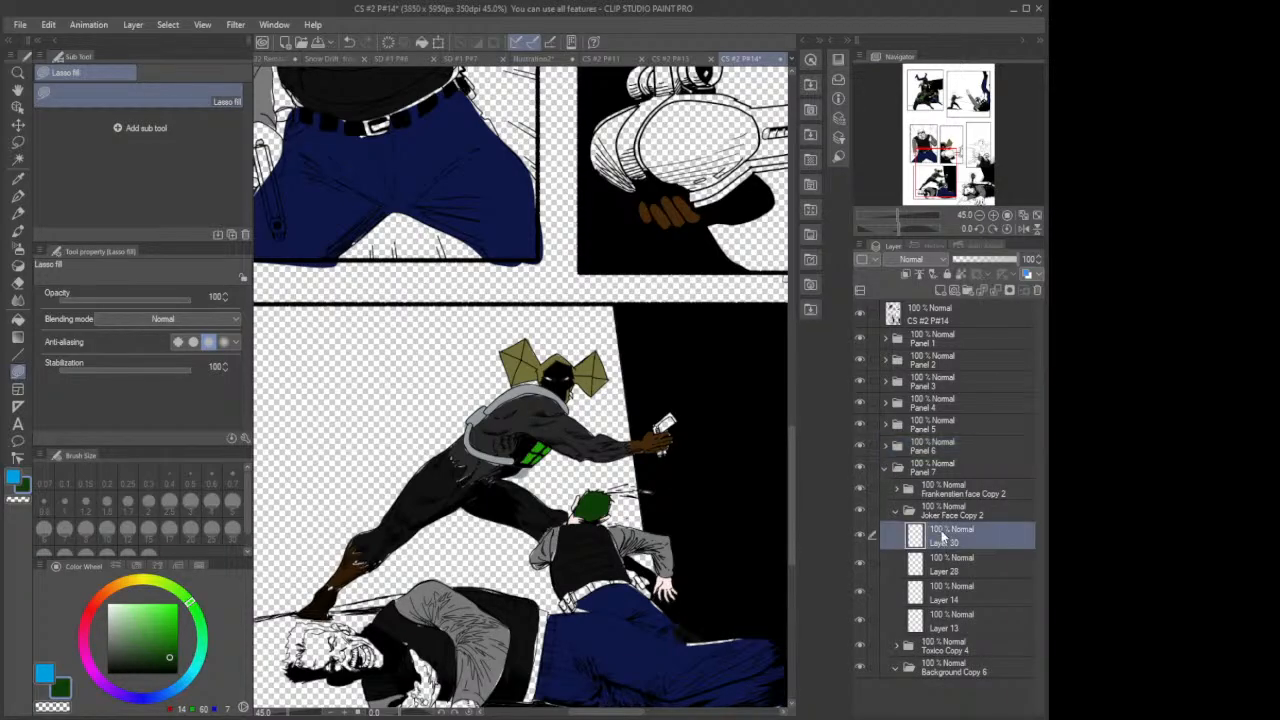
pyautogui.click(944, 291)
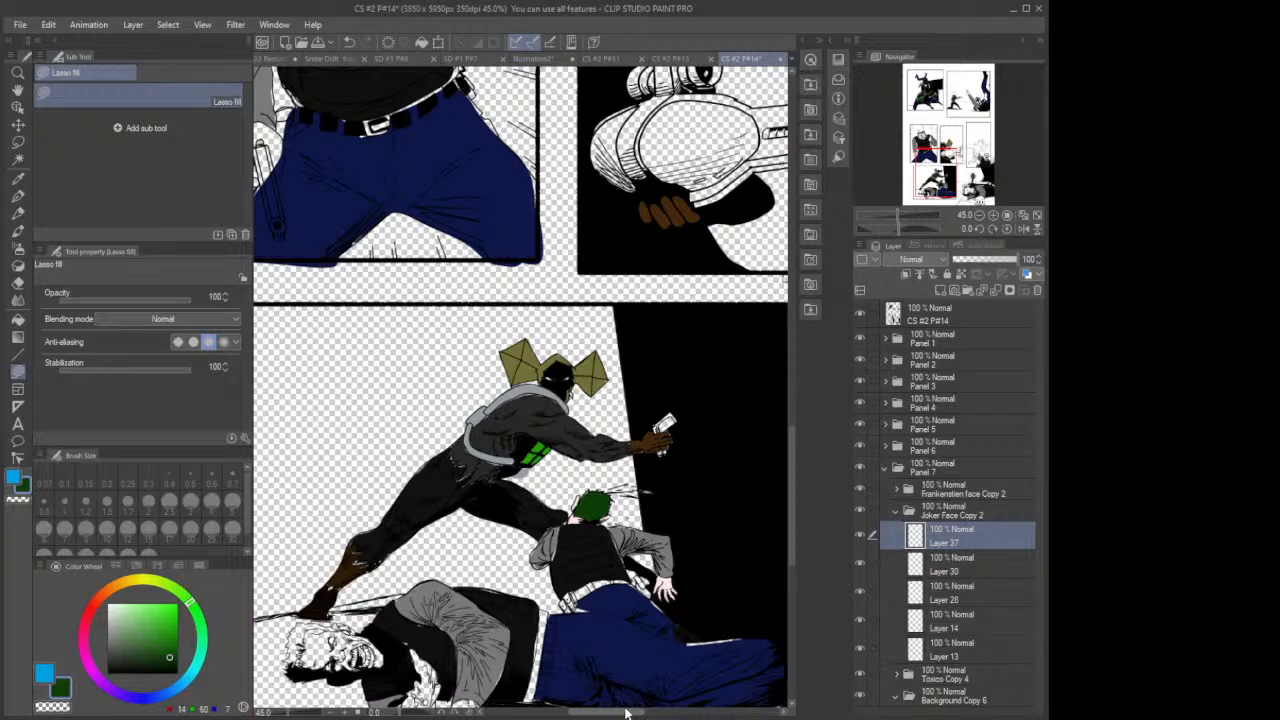
pyautogui.moveTo(636, 712); pyautogui.dragTo(706, 714)
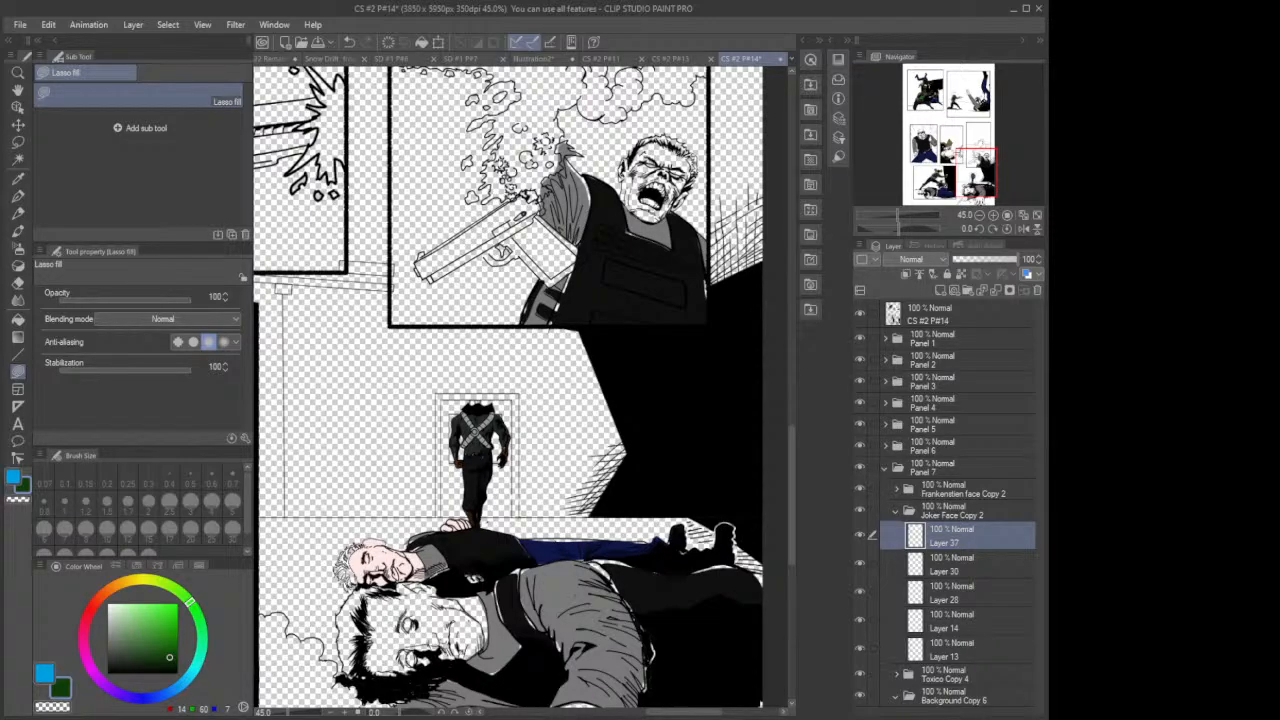
pyautogui.moveTo(349, 580); pyautogui.dragTo(352, 586)
pyautogui.click(895, 512)
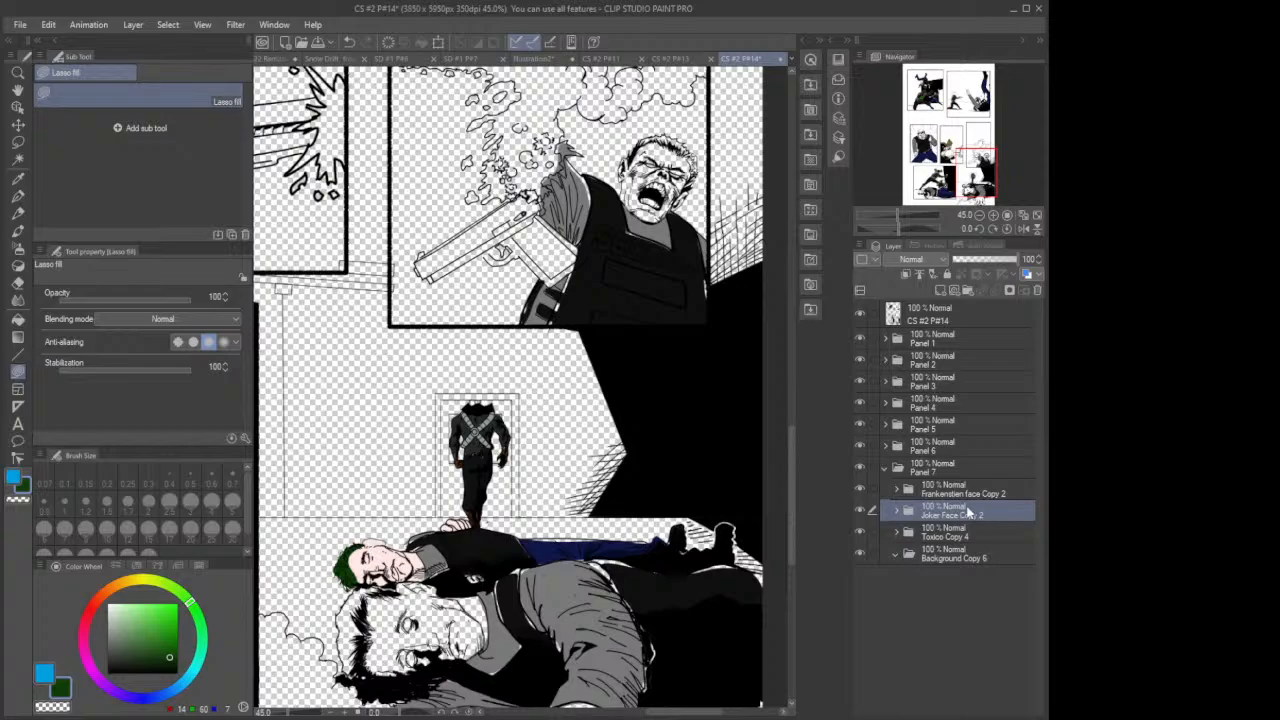
# Step: Reduce the opacity of Layer 28, the lying man's vest colour in Joker Face Copy 2, to 72%
pyautogui.click(896, 512)
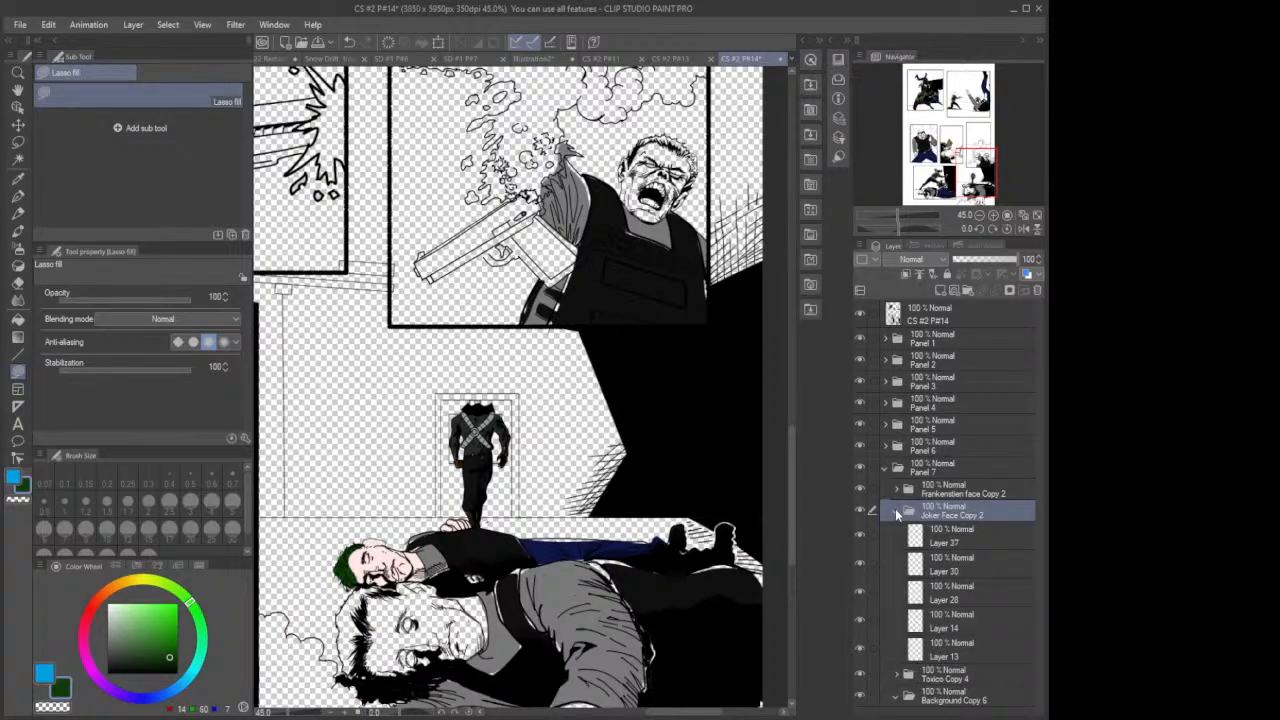
pyautogui.click(969, 567)
pyautogui.click(945, 600)
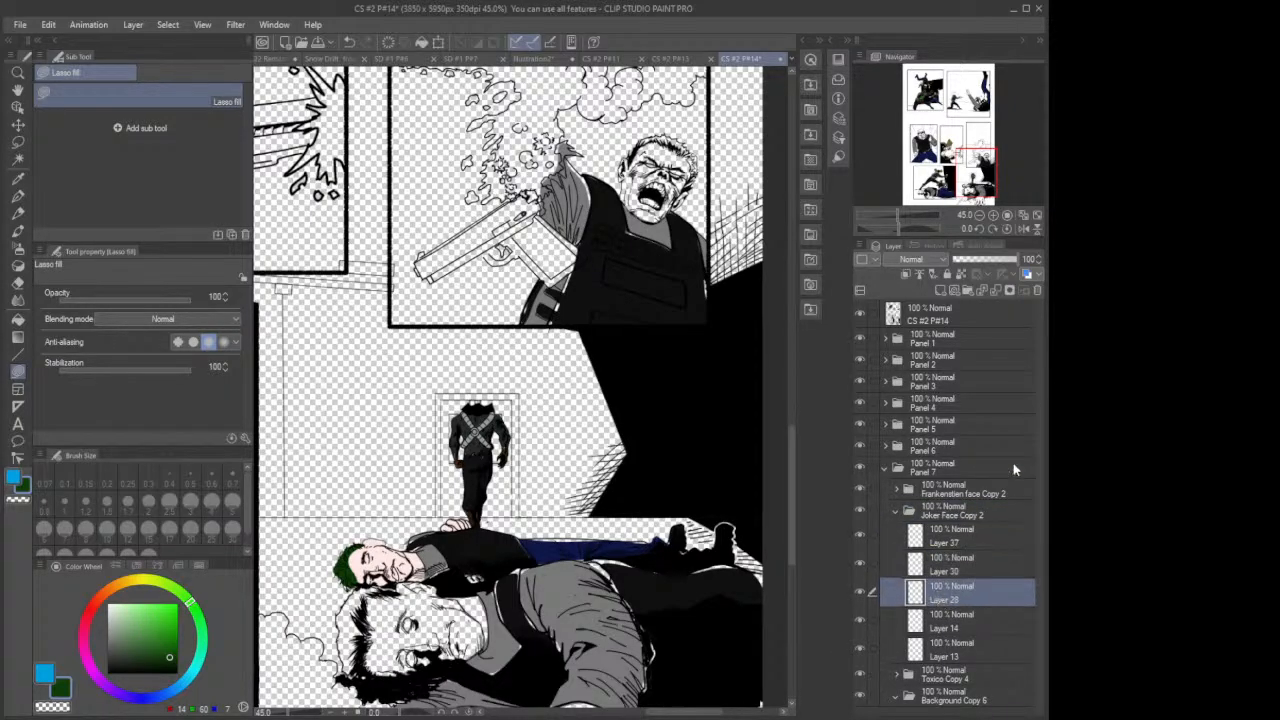
pyautogui.moveTo(1016, 262); pyautogui.dragTo(1000, 260)
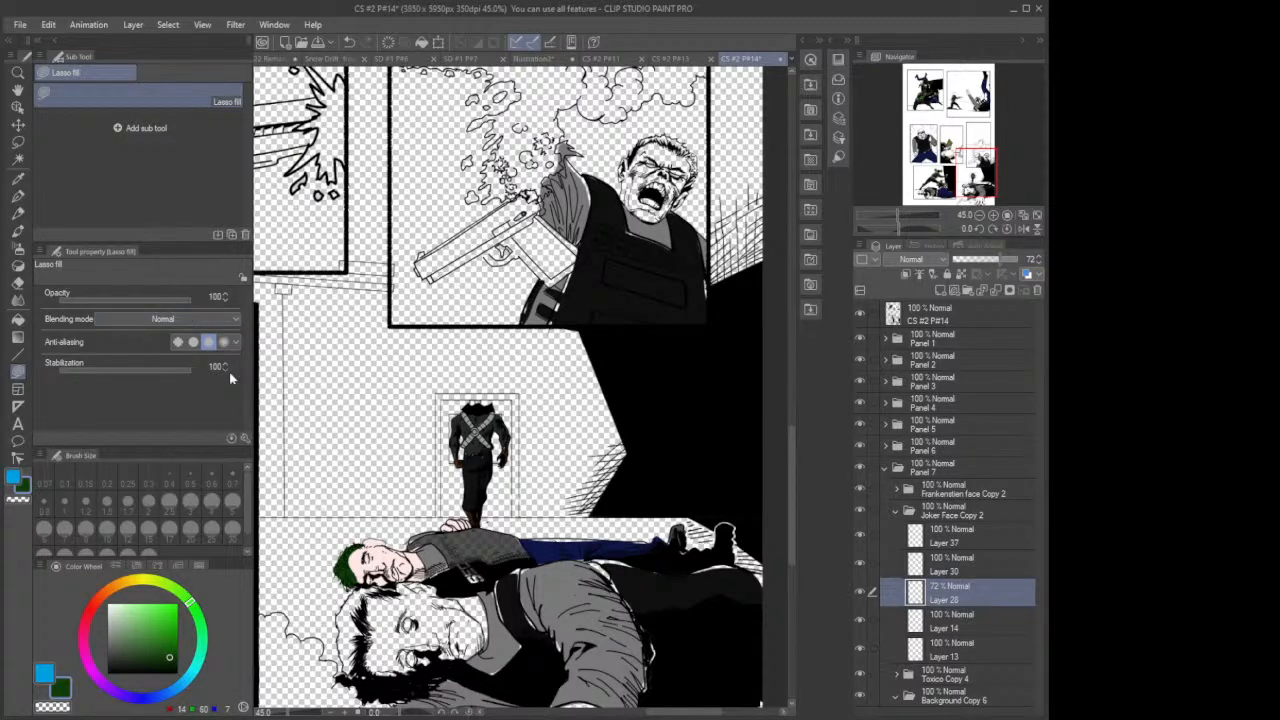
# Step: Set the fill colour to white (RGB 255, 255, 255) for the lettering on the lying man's vest in Panel 7
pyautogui.moveTo(169, 653); pyautogui.dragTo(103, 567)
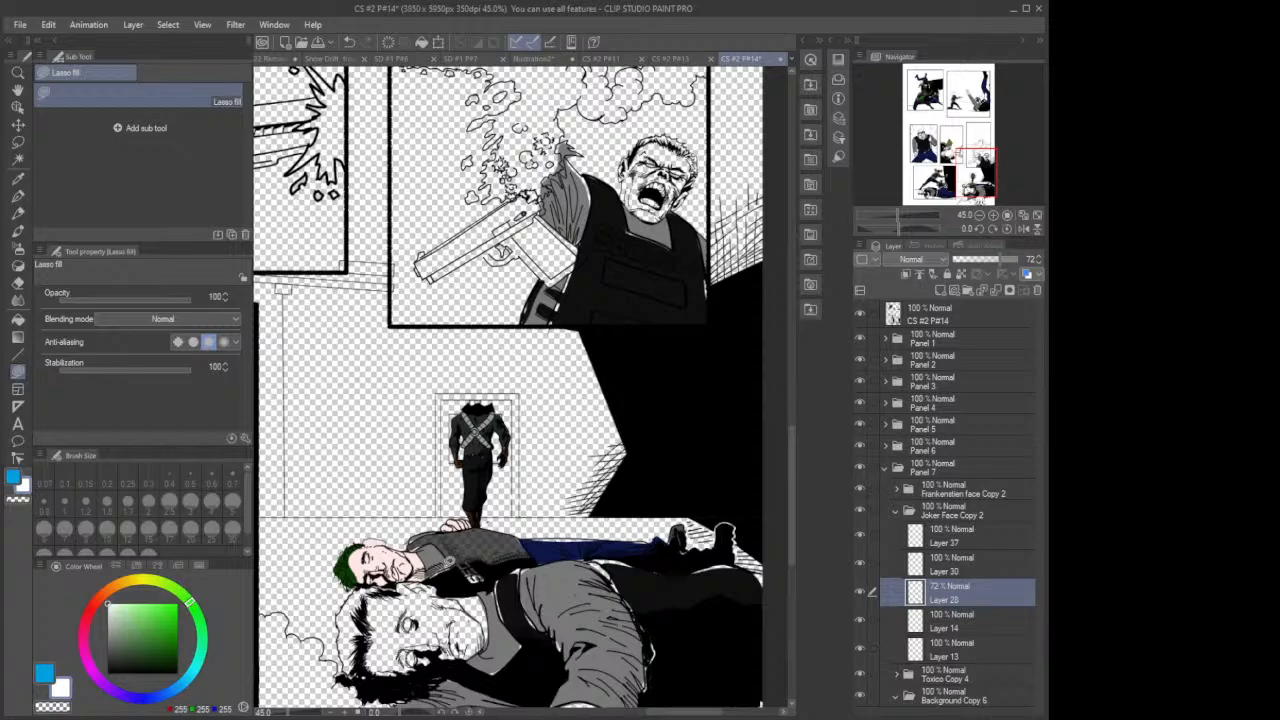
pyautogui.scroll(4, 440, 555)
pyautogui.scroll(3, 536, 568)
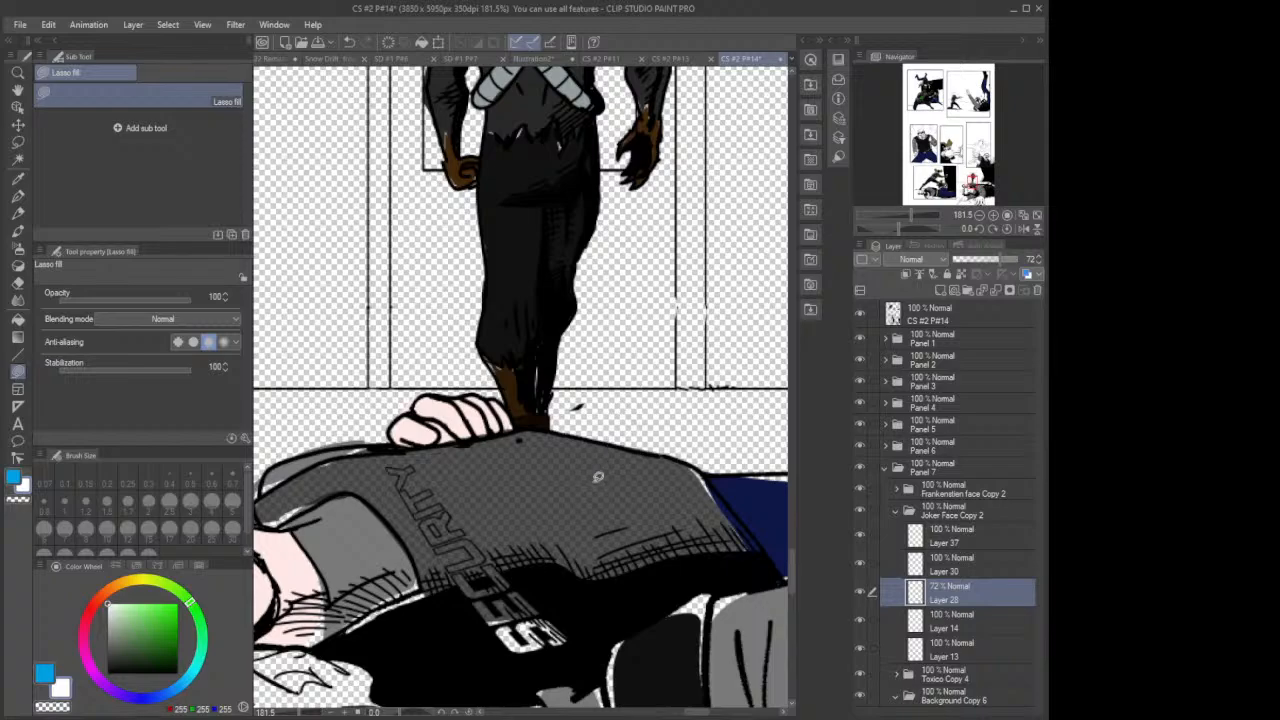
pyautogui.moveTo(513, 625)
pyautogui.mouseDown()
pyautogui.moveTo(499, 634)
pyautogui.moveTo(512, 652)
pyautogui.moveTo(573, 635)
pyautogui.moveTo(420, 466)
pyautogui.moveTo(392, 458)
pyautogui.moveTo(402, 497)
pyautogui.moveTo(500, 636)
pyautogui.mouseUp()
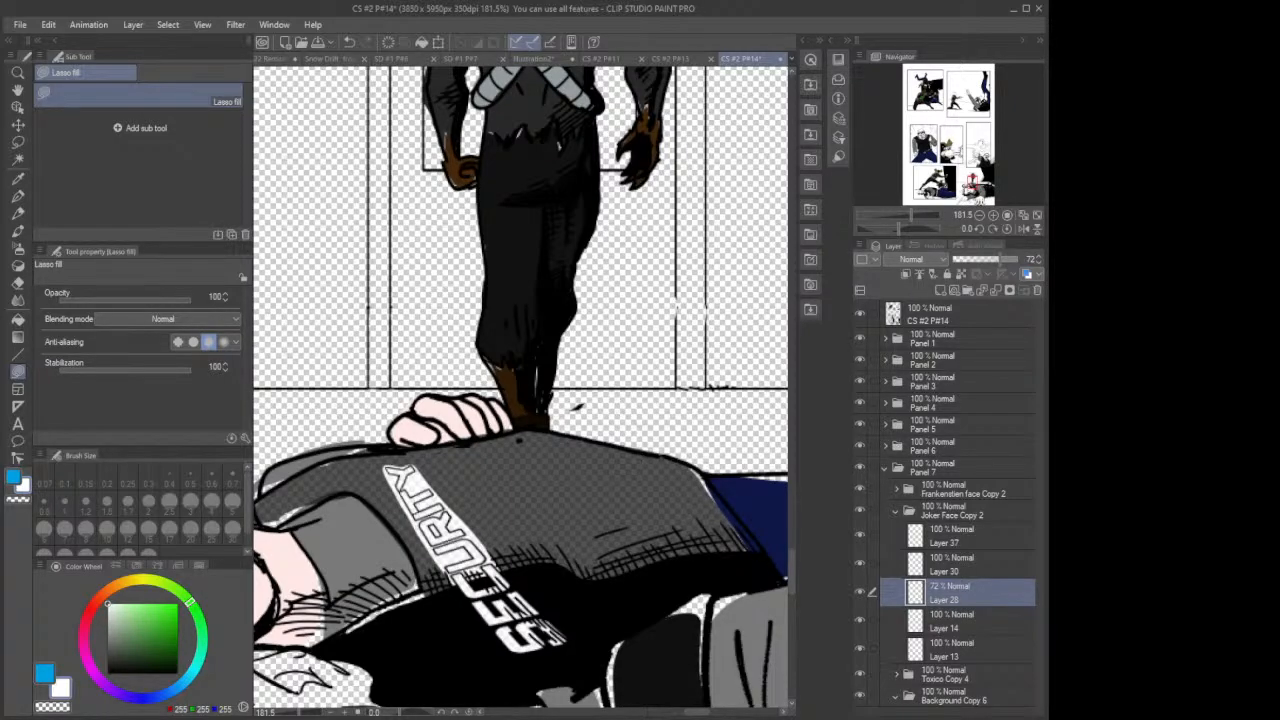
pyautogui.click(859, 591)
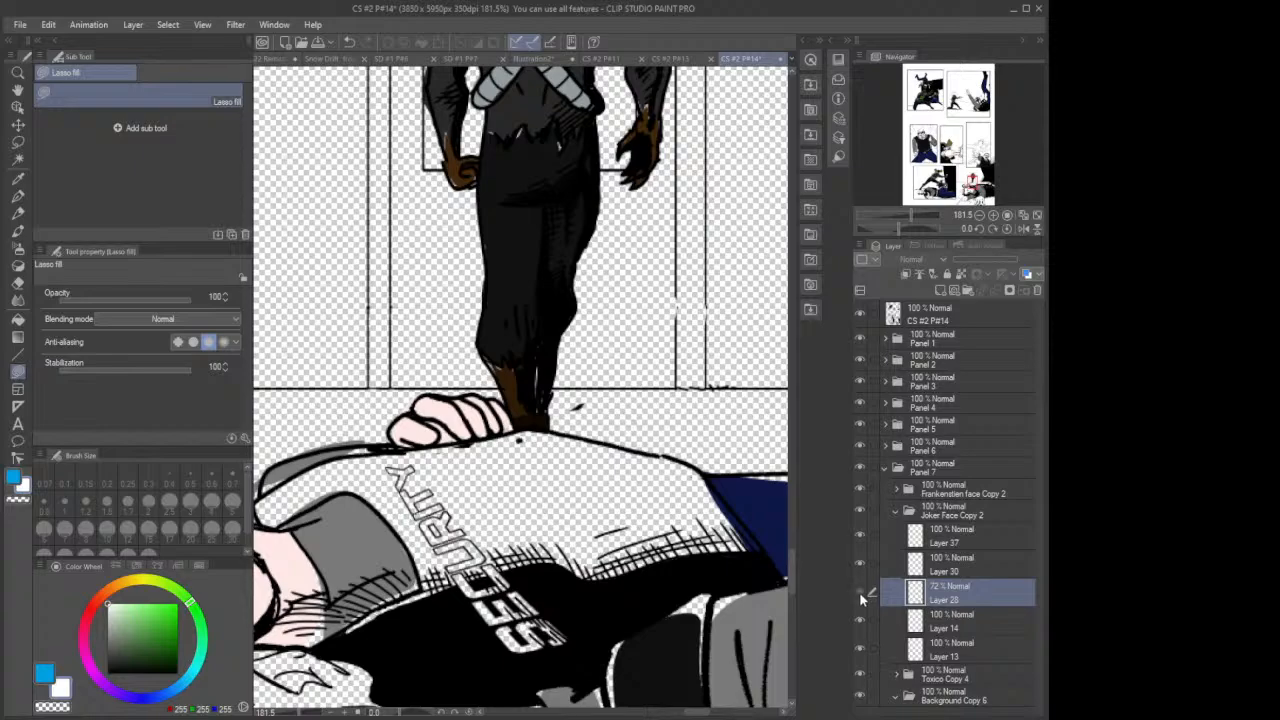
pyautogui.click(859, 592)
pyautogui.click(859, 592)
pyautogui.click(862, 600)
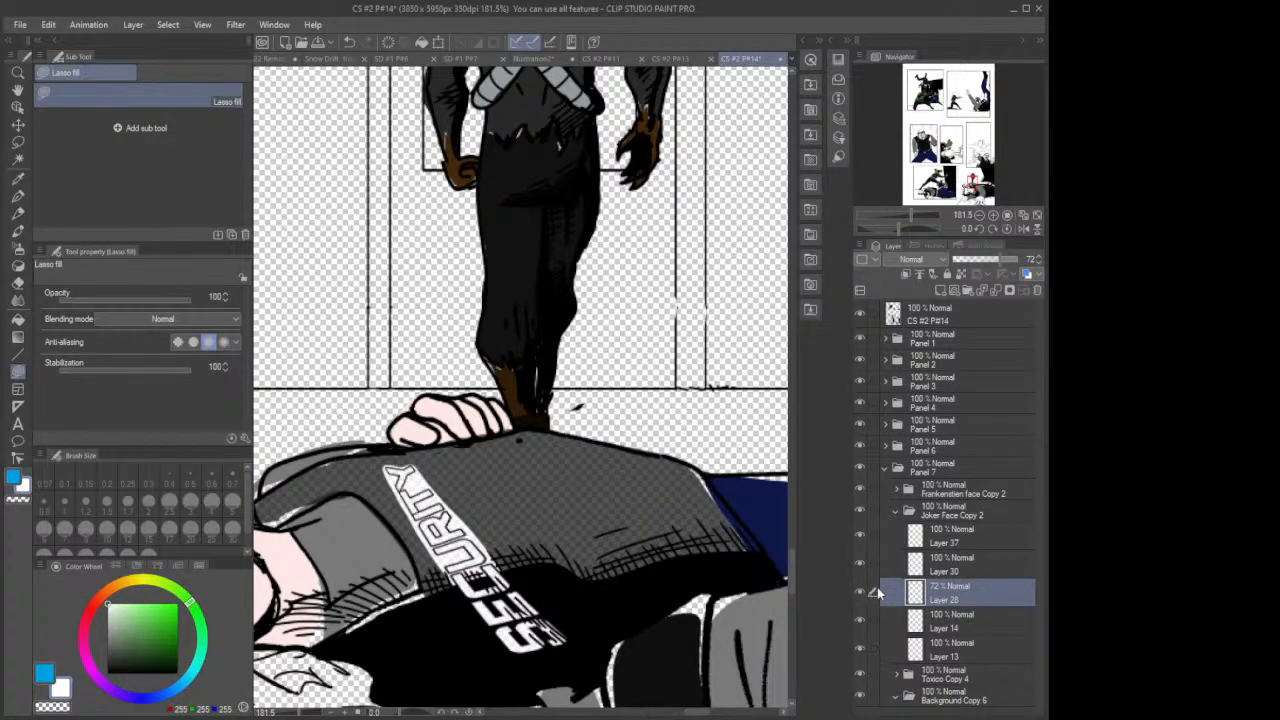
pyautogui.hotkey('ctrl', 'z')
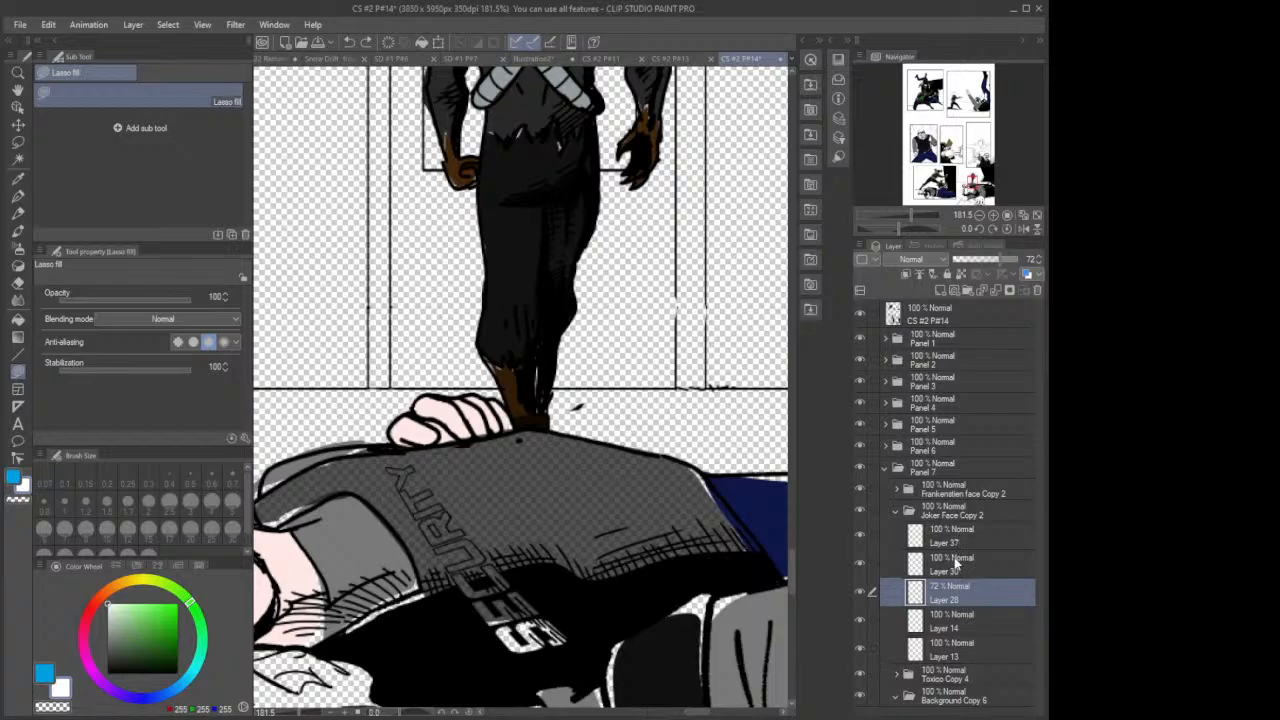
# Step: On a new layer above Layer 37 in Joker Face Copy 2, lasso-fill the SECURITY lettering on the lying man's vest white
pyautogui.click(961, 541)
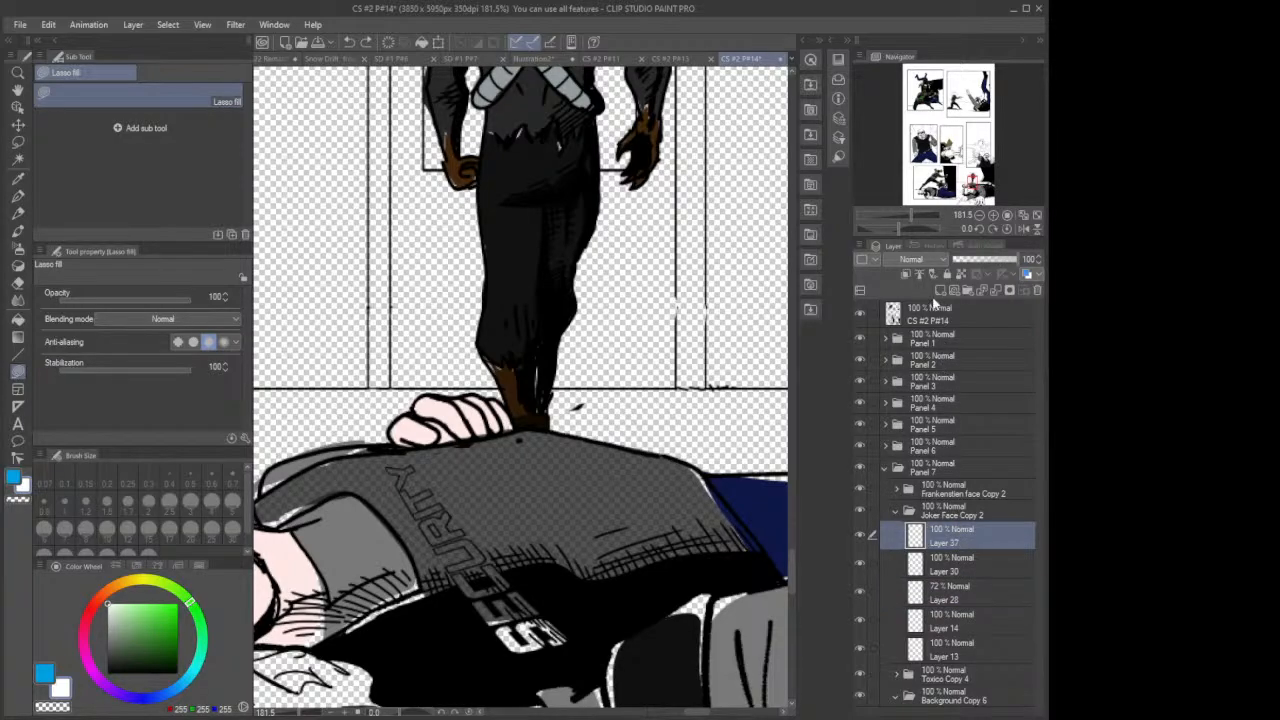
pyautogui.click(940, 289)
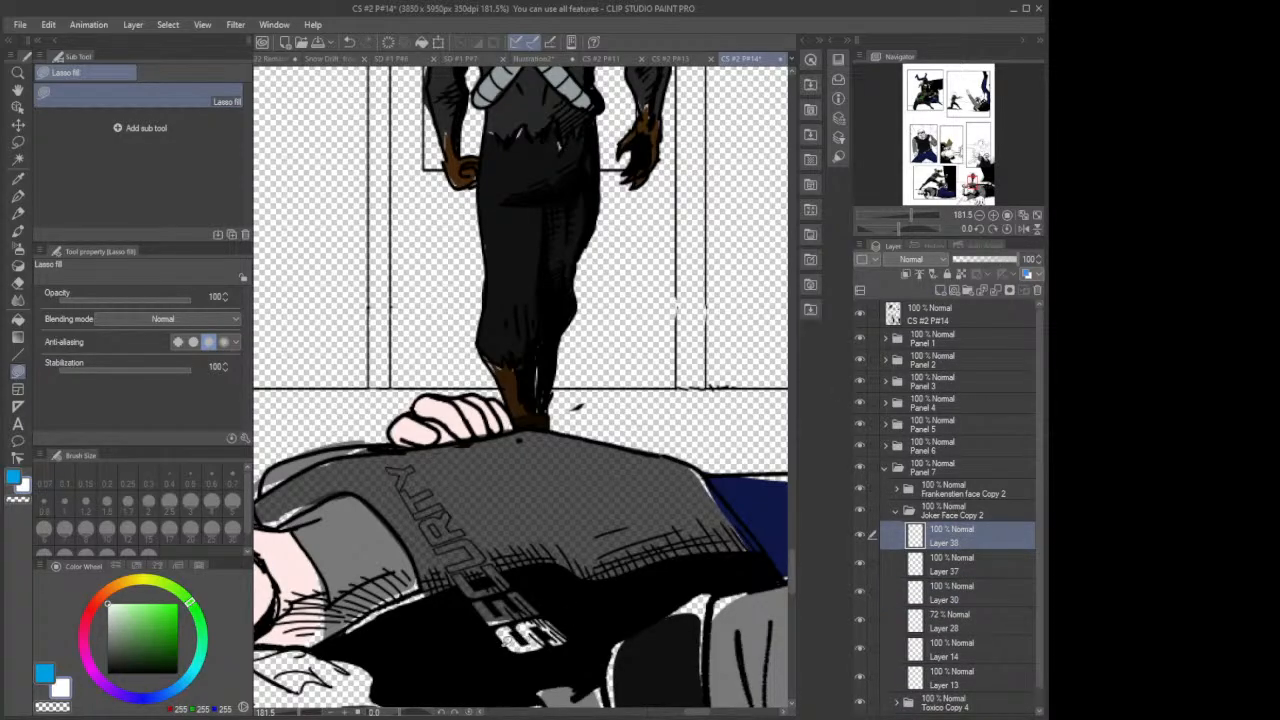
pyautogui.moveTo(505, 645)
pyautogui.mouseDown()
pyautogui.moveTo(574, 641)
pyautogui.moveTo(419, 457)
pyautogui.moveTo(386, 462)
pyautogui.moveTo(482, 622)
pyautogui.moveTo(509, 638)
pyautogui.mouseUp()
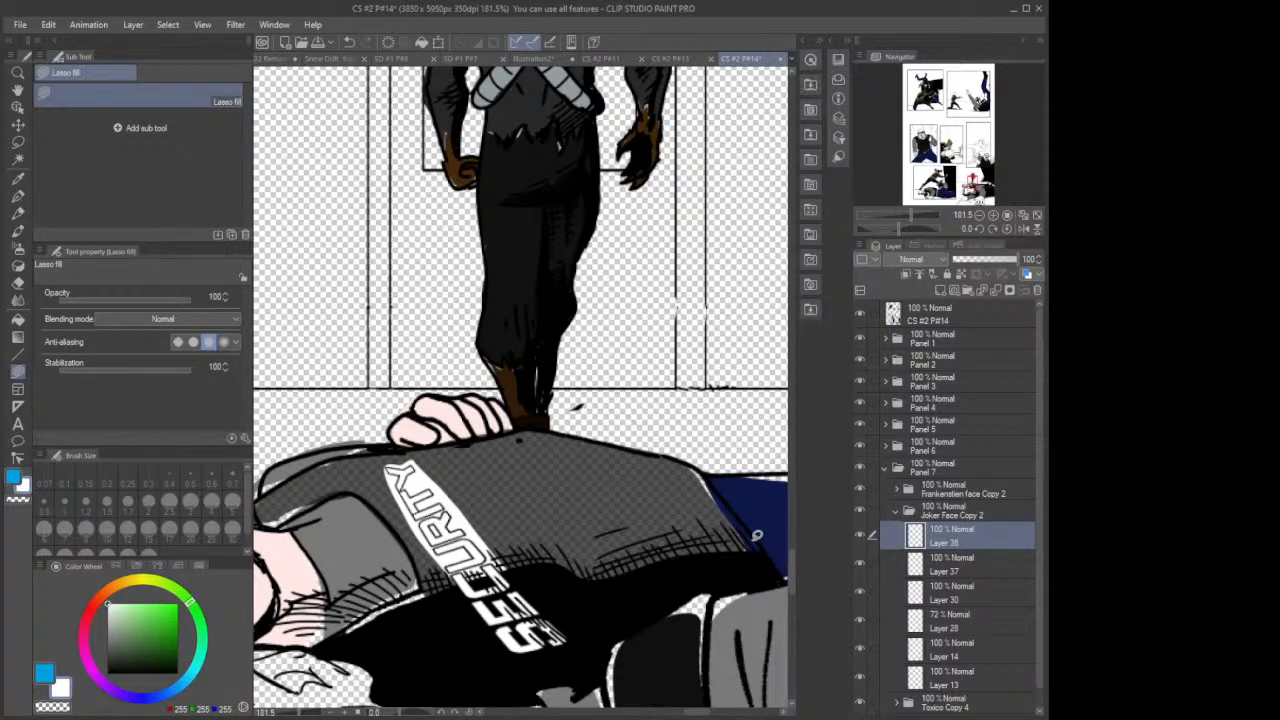
# Step: Collapse the Joker Face Copy 2 folder and its parent folder Panel 7
pyautogui.moveTo(793, 573); pyautogui.dragTo(808, 550)
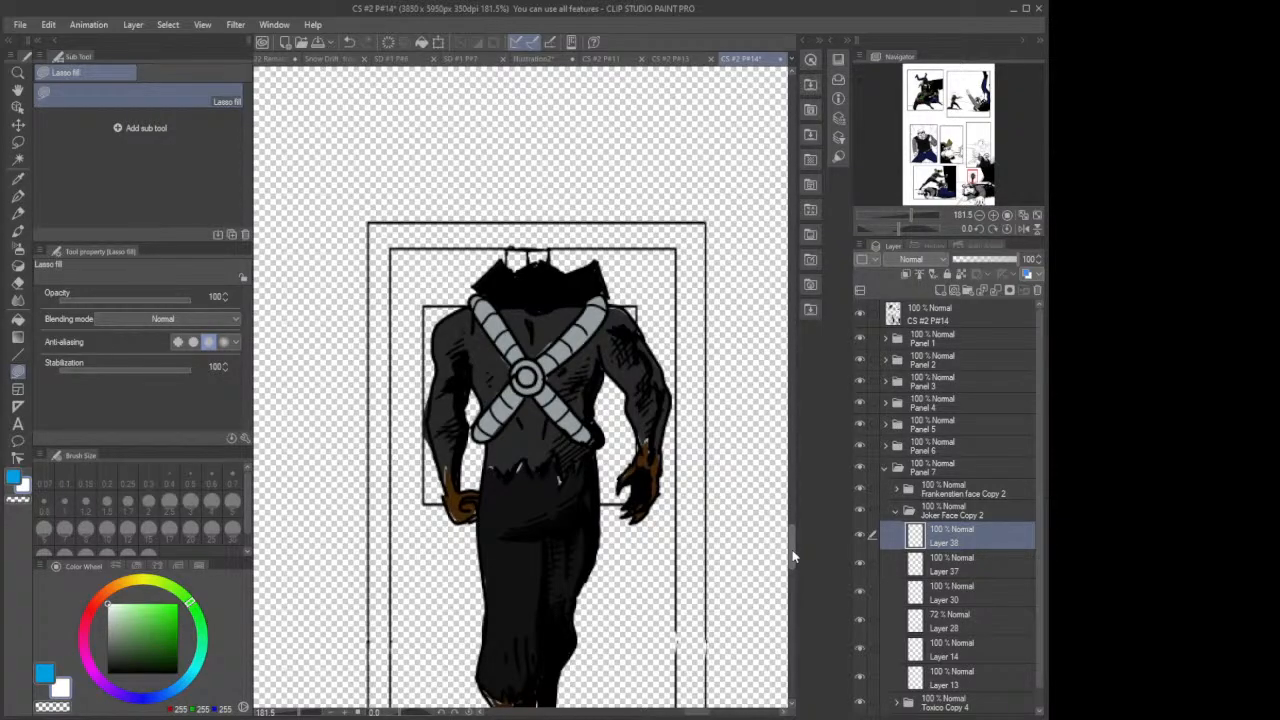
pyautogui.moveTo(793, 557); pyautogui.dragTo(793, 592)
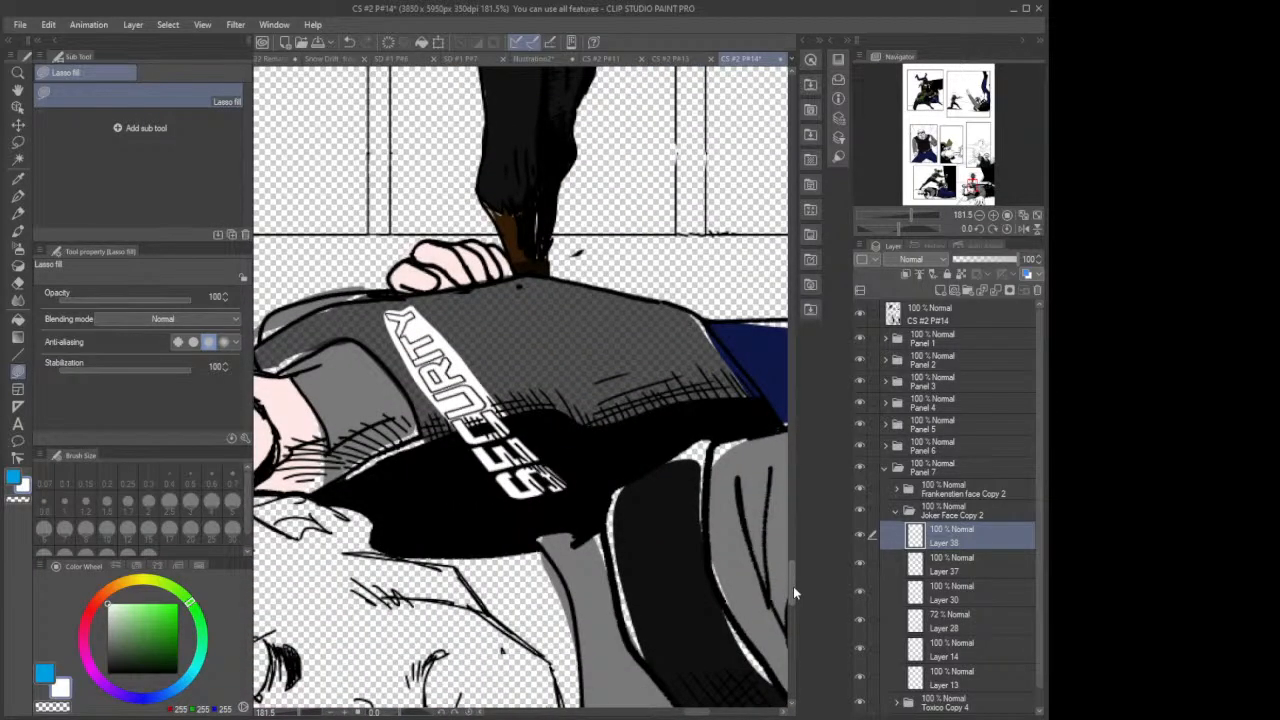
pyautogui.scroll(-3, 635, 523)
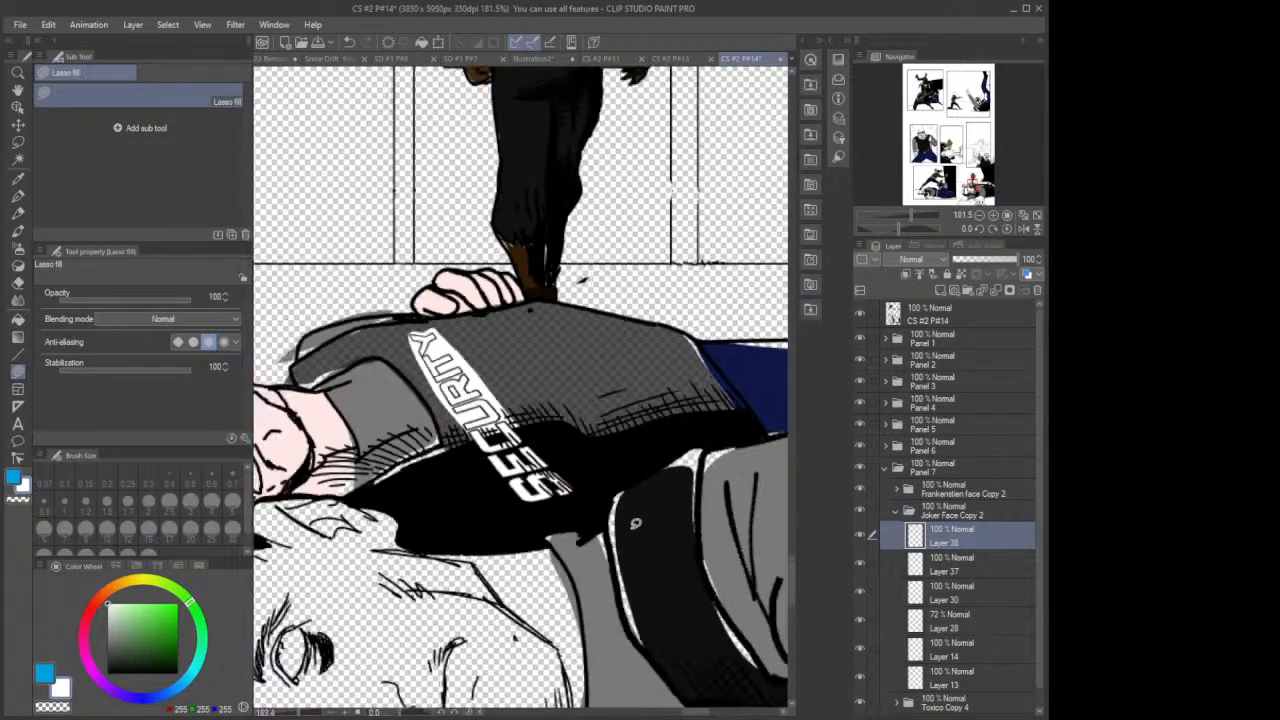
pyautogui.scroll(-2, 635, 523)
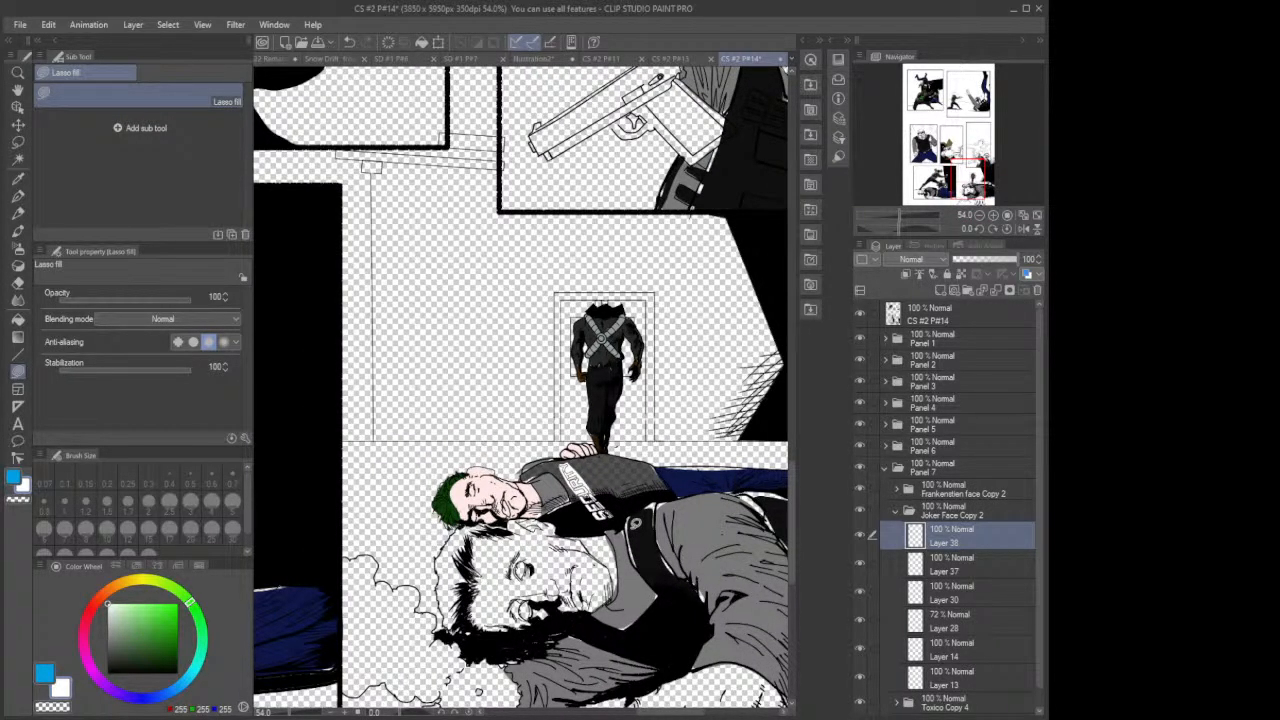
pyautogui.scroll(-3, 630, 510)
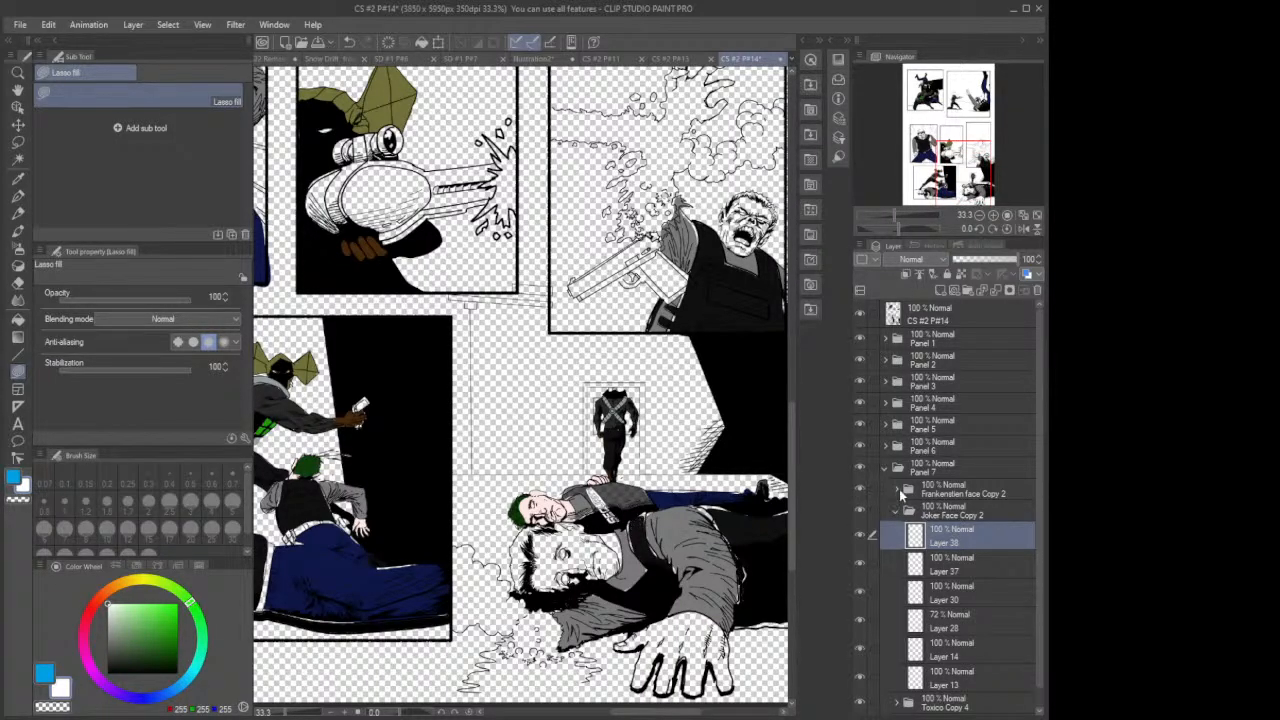
pyautogui.click(897, 512)
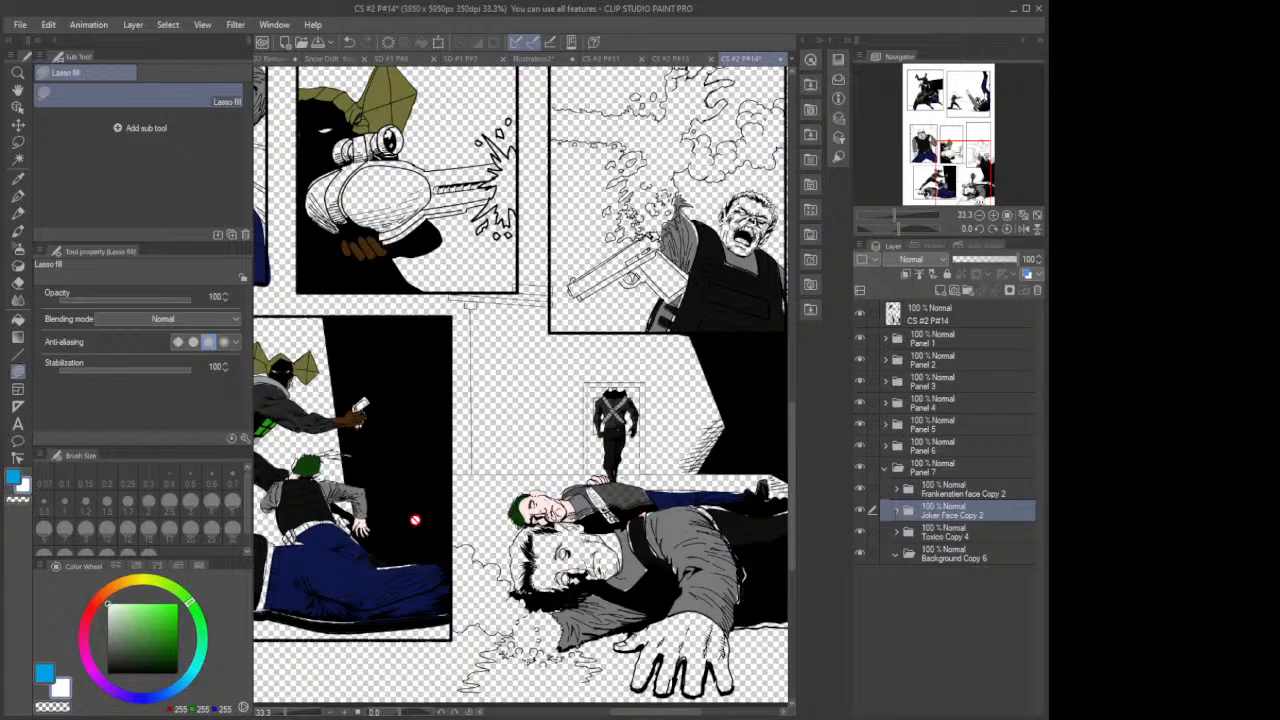
pyautogui.scroll(-2, 712, 424)
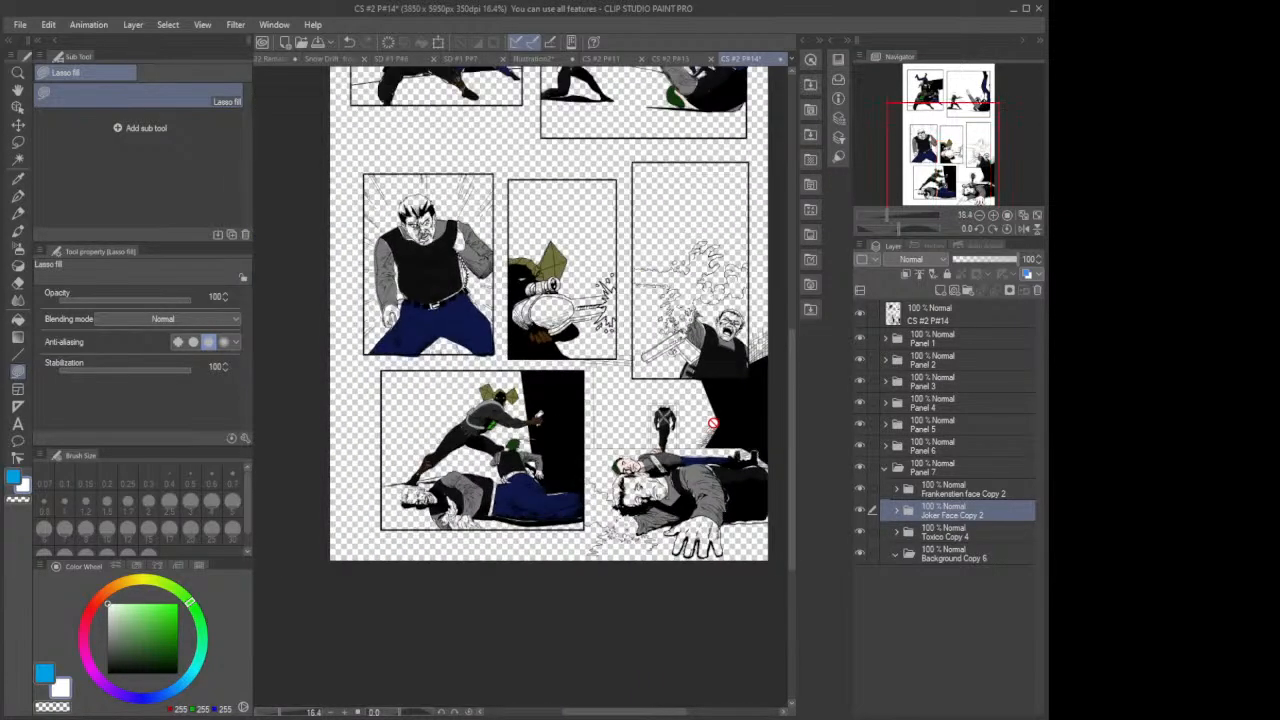
pyautogui.moveTo(790, 403); pyautogui.dragTo(799, 320)
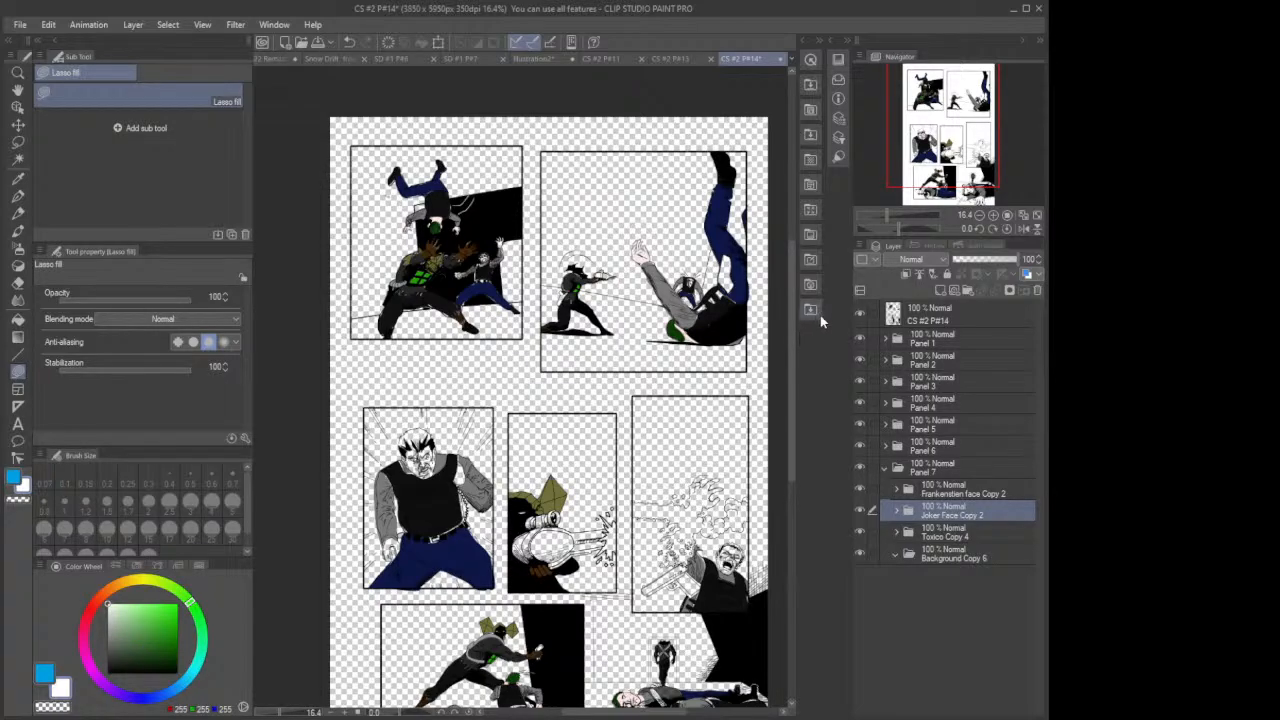
pyautogui.click(886, 466)
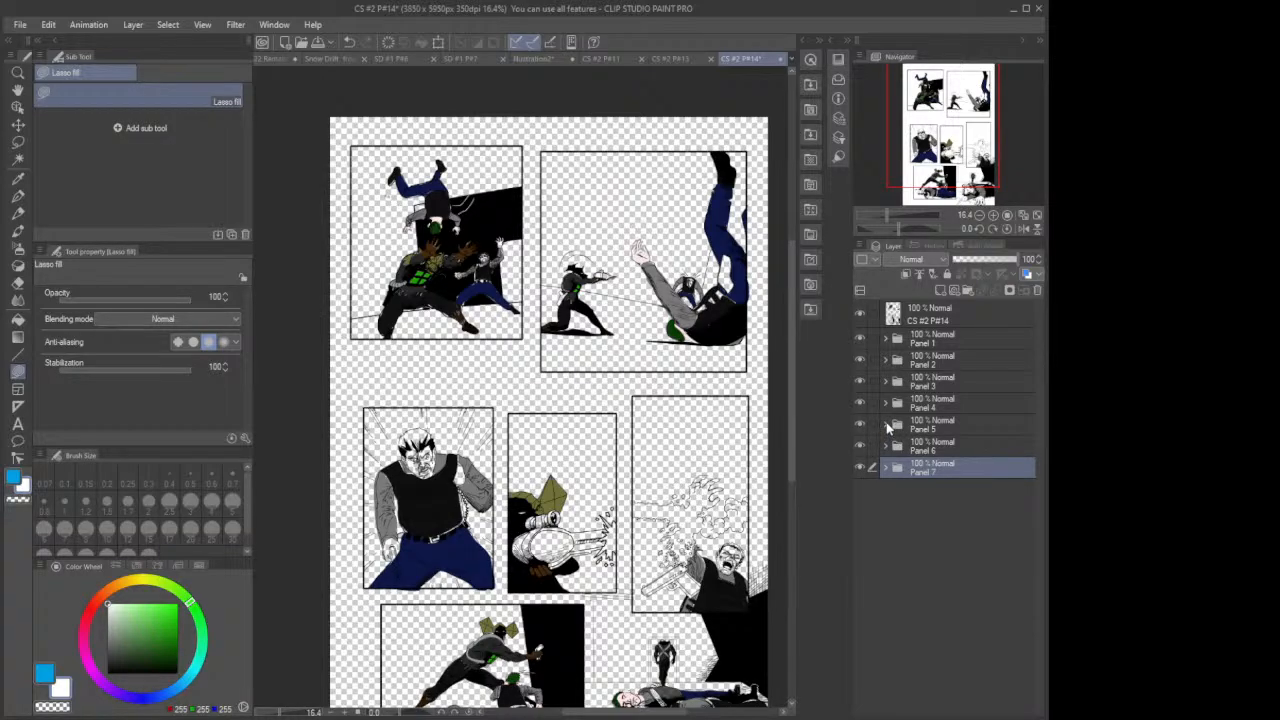
# Step: In Panel 6, collapse Joker Face Copy, expand Frankenstien face Copy and add a new layer above Layer 27
pyautogui.click(885, 446)
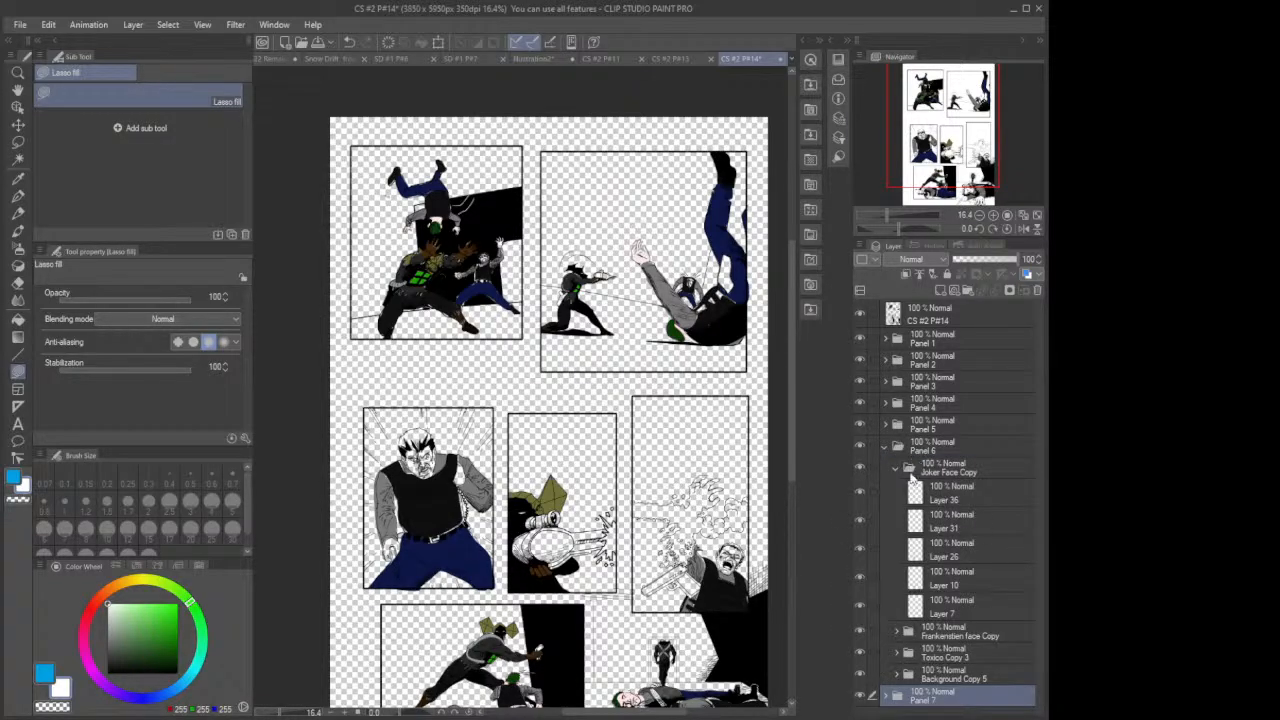
pyautogui.click(898, 468)
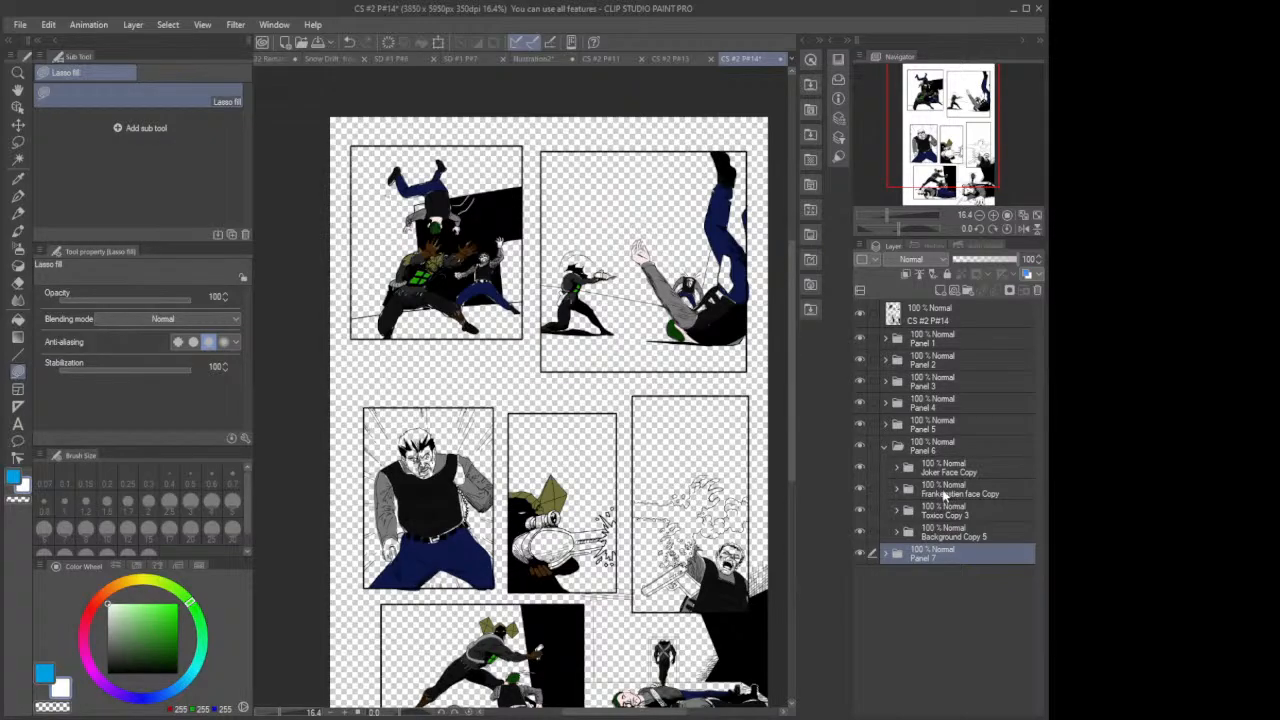
pyautogui.click(945, 494)
pyautogui.click(898, 489)
pyautogui.click(952, 518)
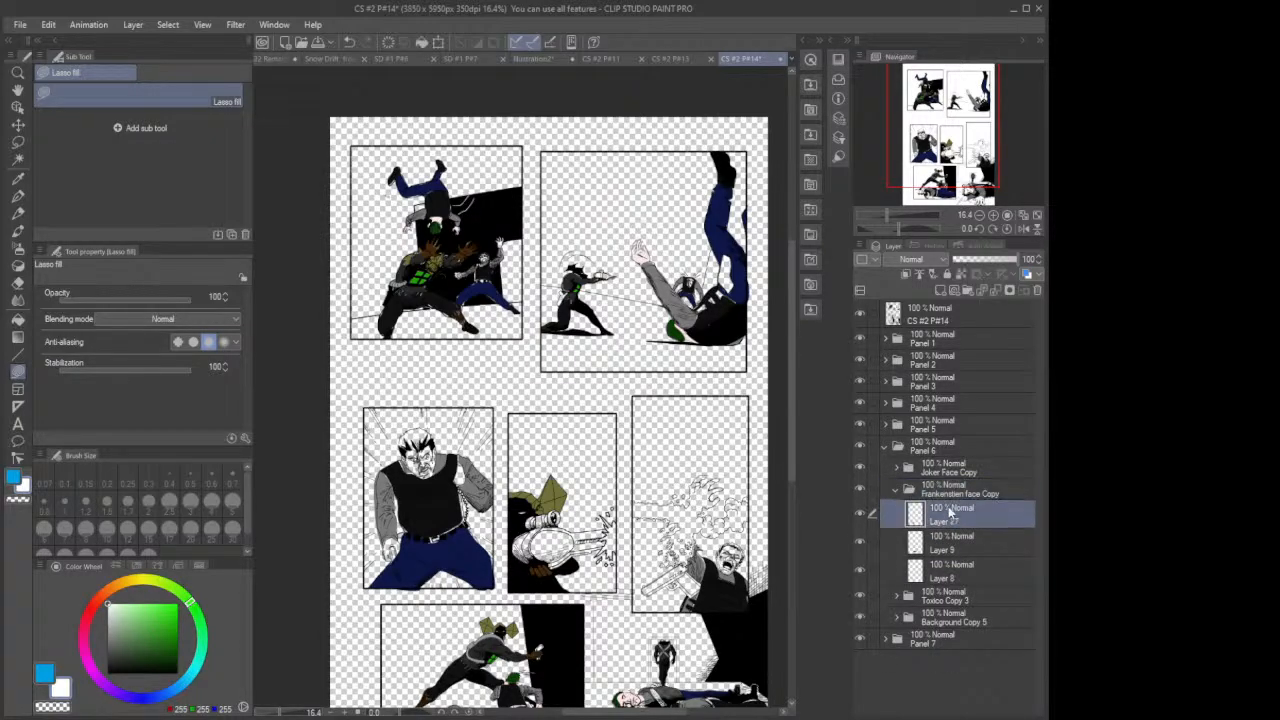
pyautogui.click(940, 290)
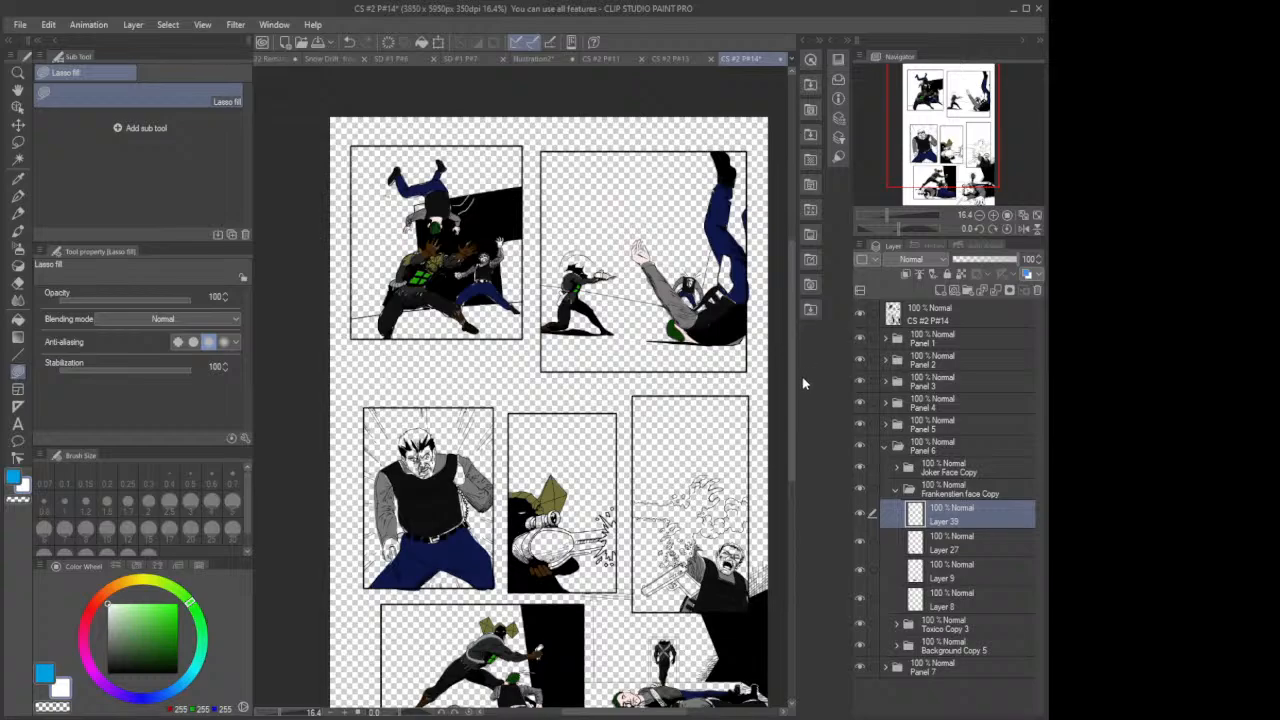
# Step: Try adjusting the opacity of Layer 27 in Panel 6's Frankenstien face Copy folder
pyautogui.scroll(-5, 803, 383)
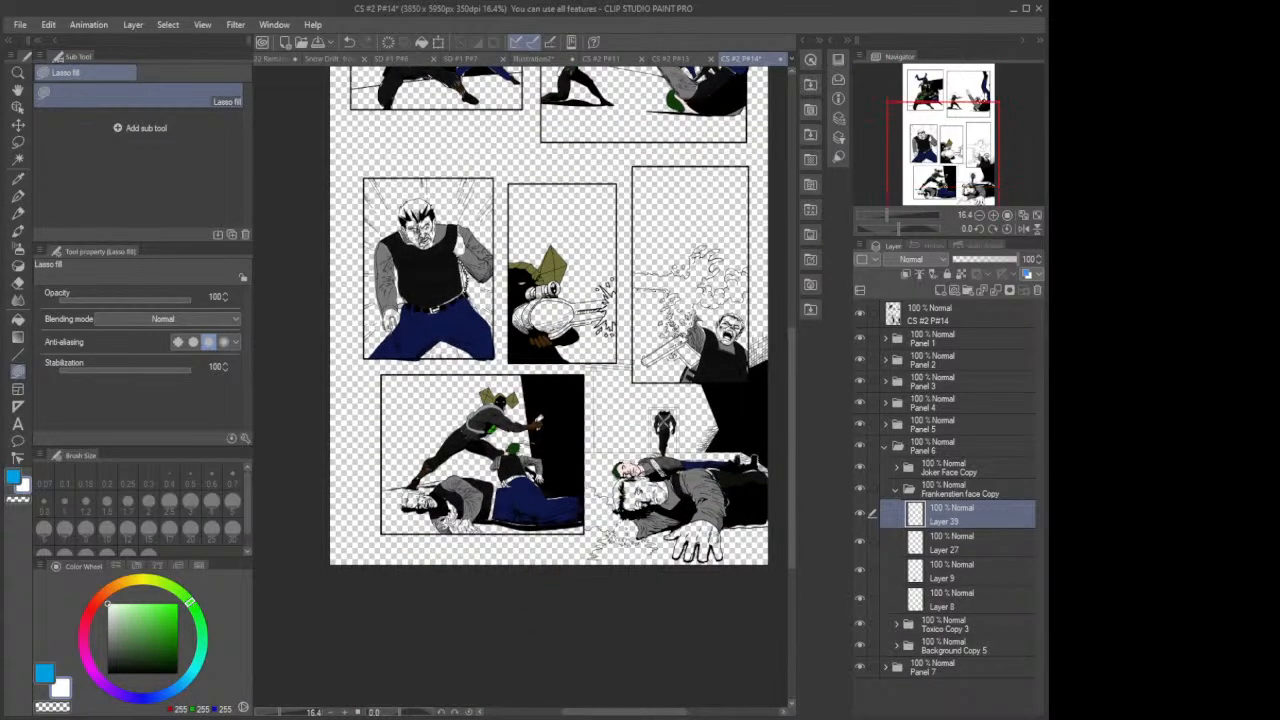
pyautogui.scroll(7, 439, 524)
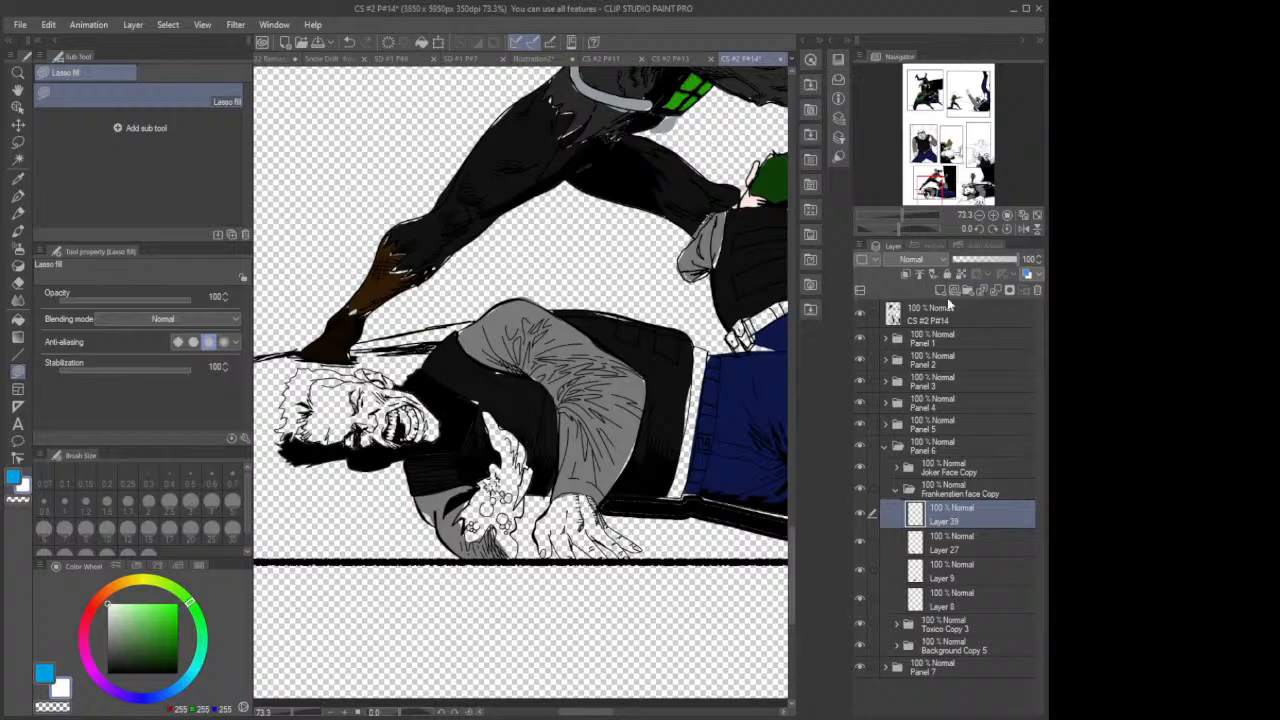
pyautogui.click(962, 544)
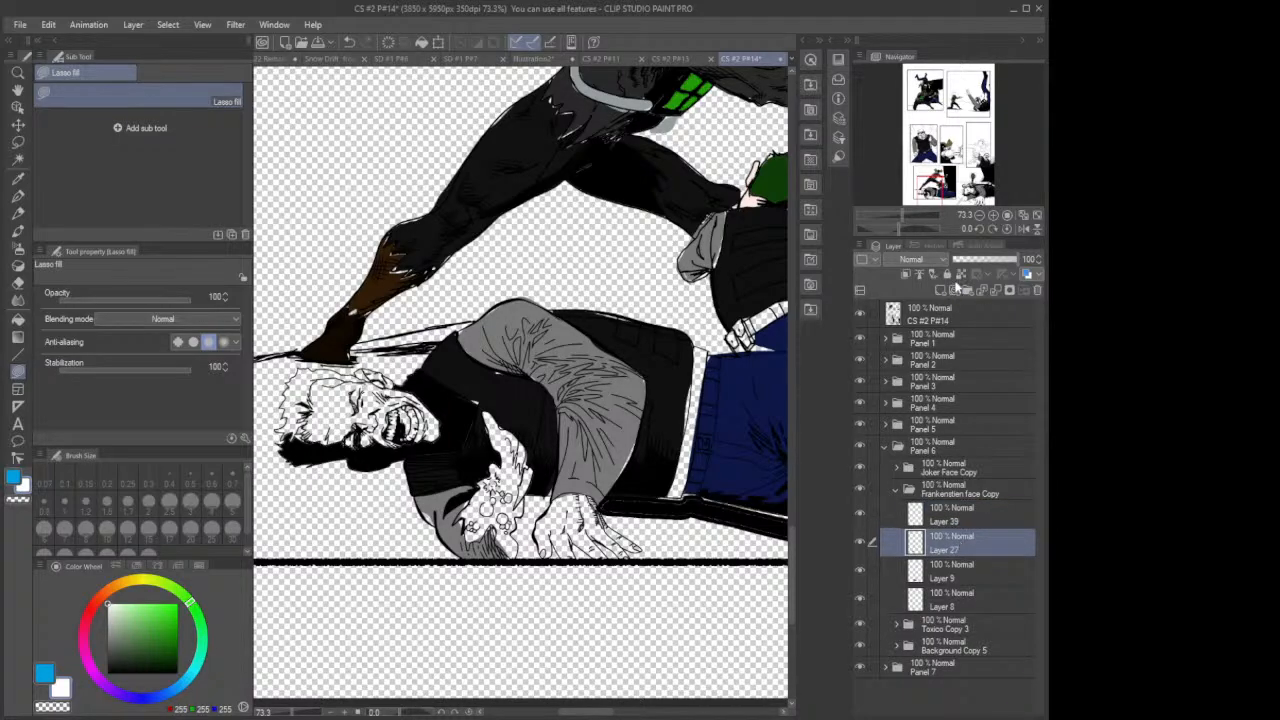
pyautogui.moveTo(1017, 258)
pyautogui.mouseDown()
pyautogui.moveTo(985, 258)
pyautogui.moveTo(1040, 260)
pyautogui.mouseUp()
pyautogui.scroll(-5, 628, 450)
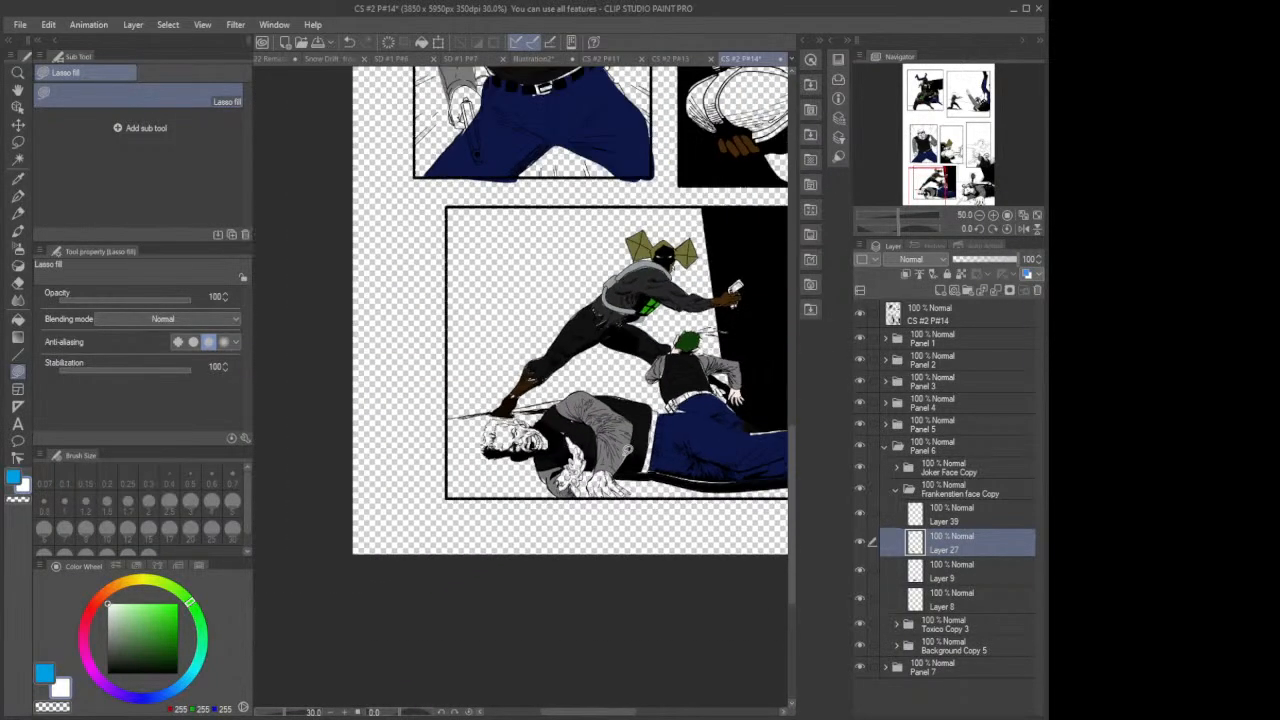
pyautogui.scroll(-1, 628, 450)
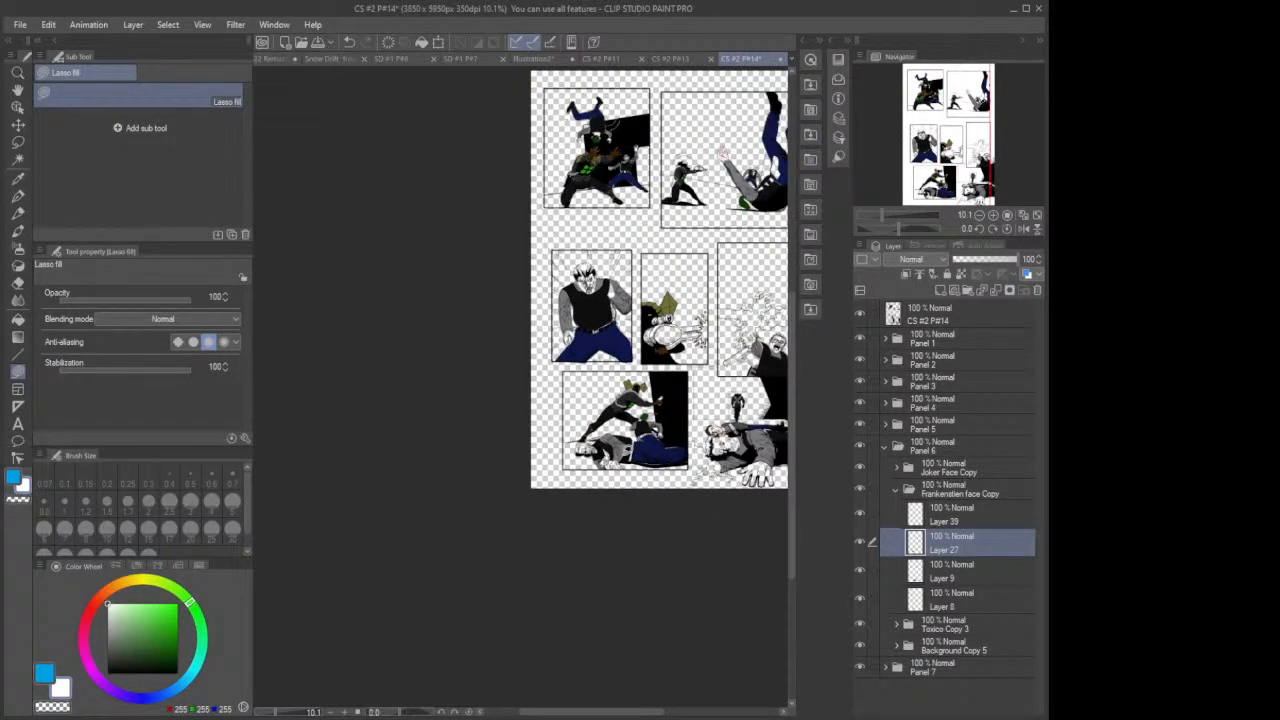
# Step: Collapse Panel 6, expand Panel 5's Frankenstien face Copy 3 folder and reduce the opacity of Layer 25, the vest colour, to 65%
pyautogui.click(885, 447)
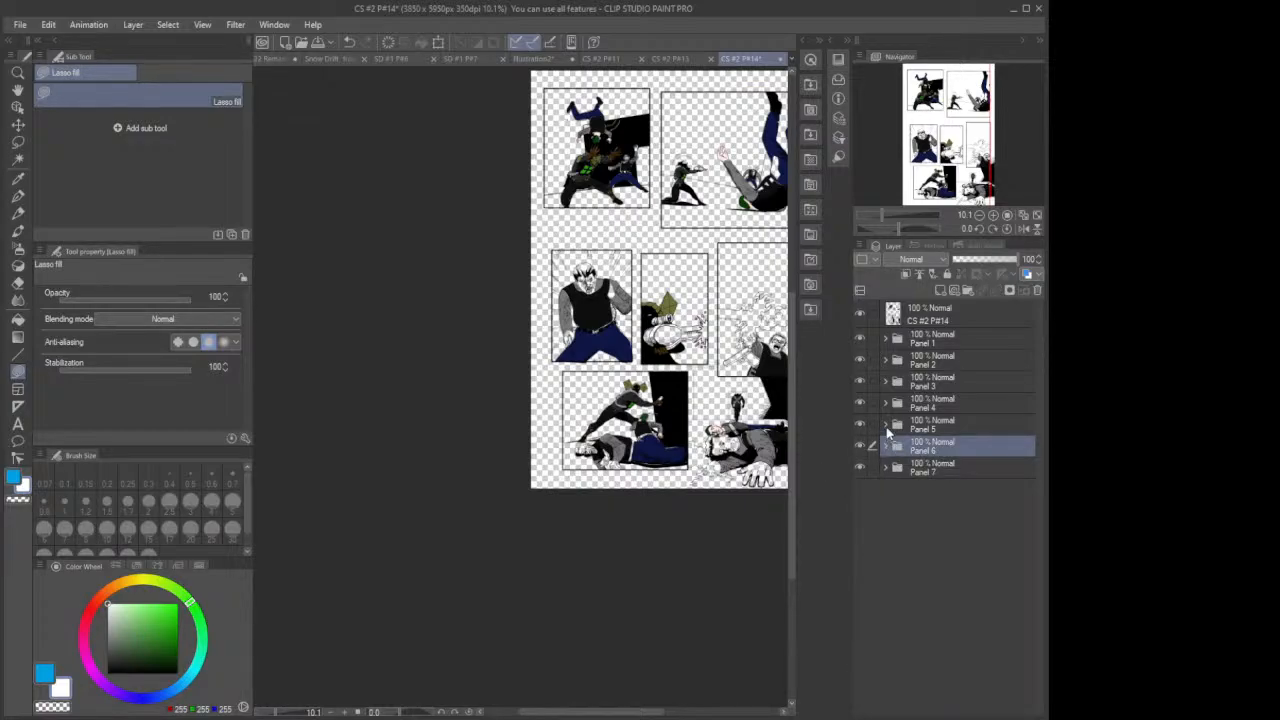
pyautogui.click(885, 425)
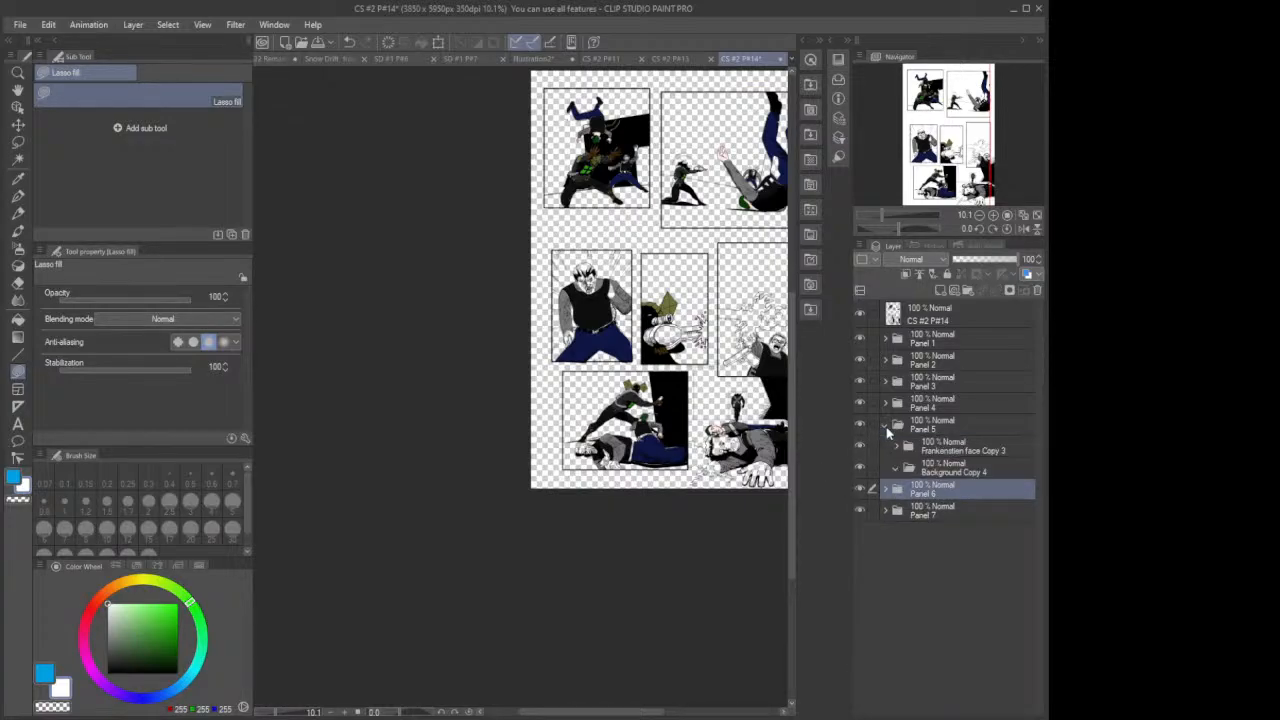
pyautogui.click(958, 453)
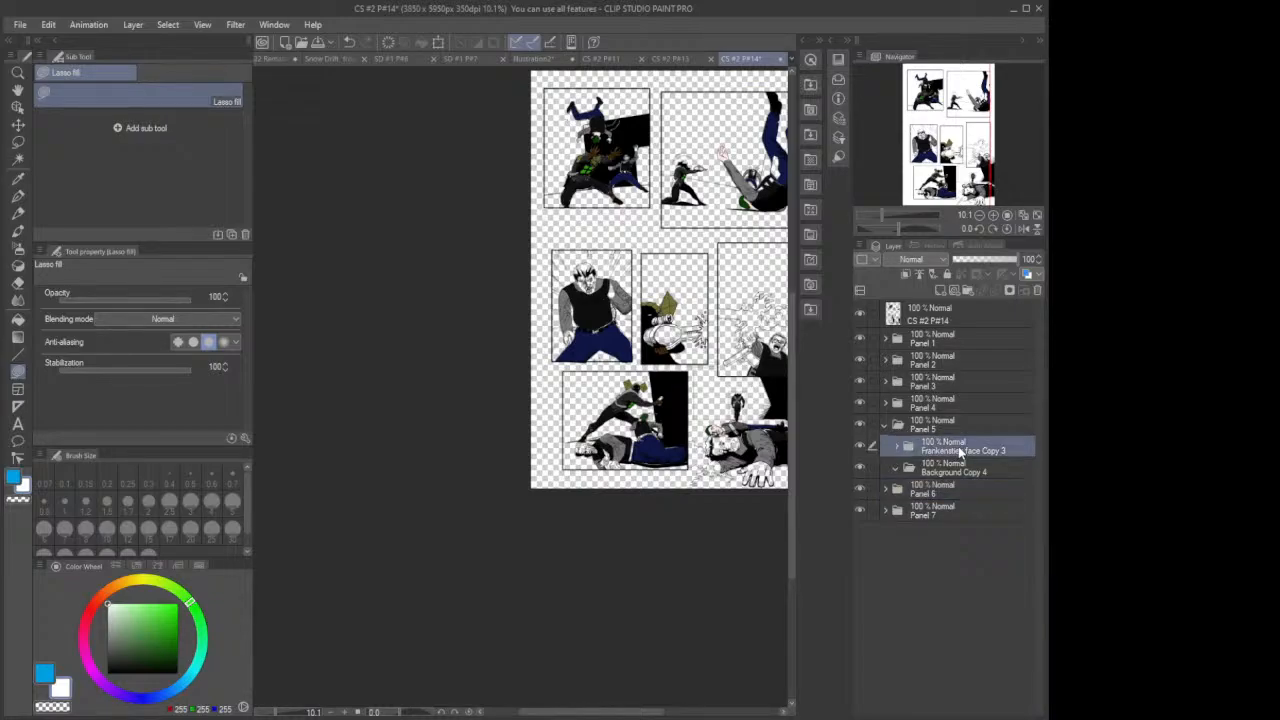
pyautogui.click(897, 445)
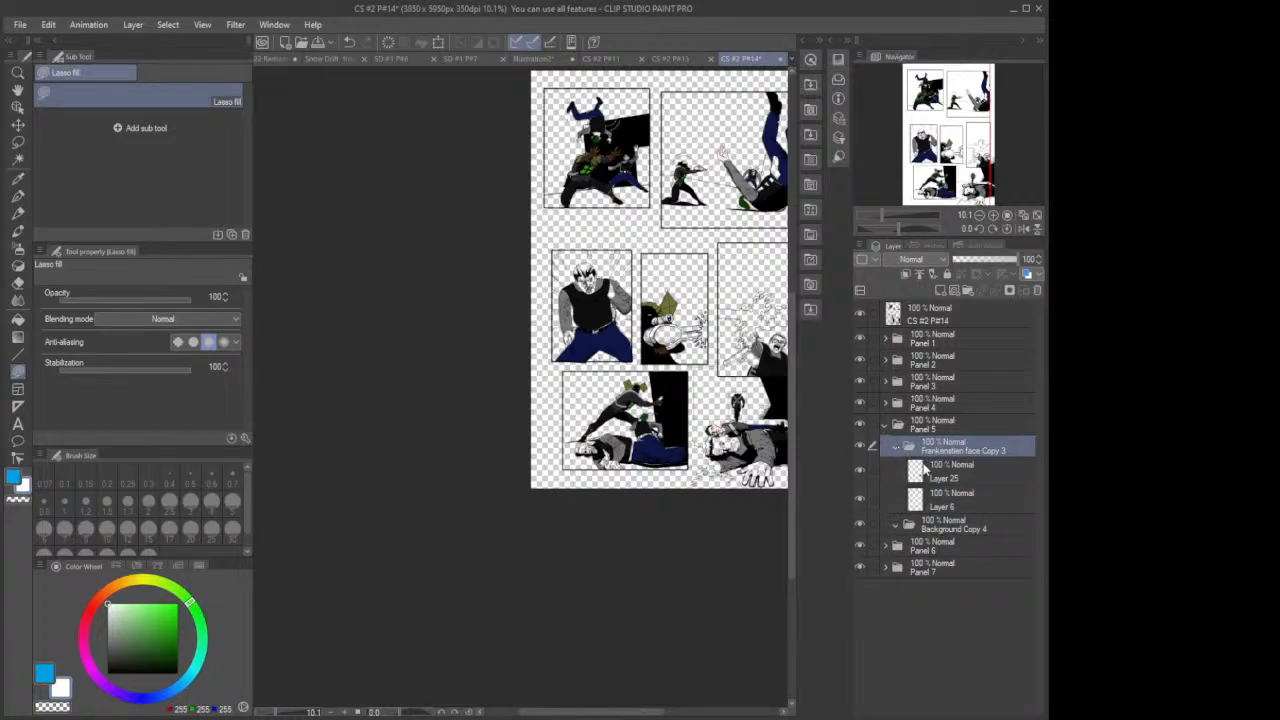
pyautogui.click(926, 470)
pyautogui.moveTo(1017, 257); pyautogui.dragTo(995, 257)
# Step: On a new layer above Layer 25 in Panel 5, lasso-fill the SECURITY lettering on the shouting man's vest white
pyautogui.scroll(2, 775, 325)
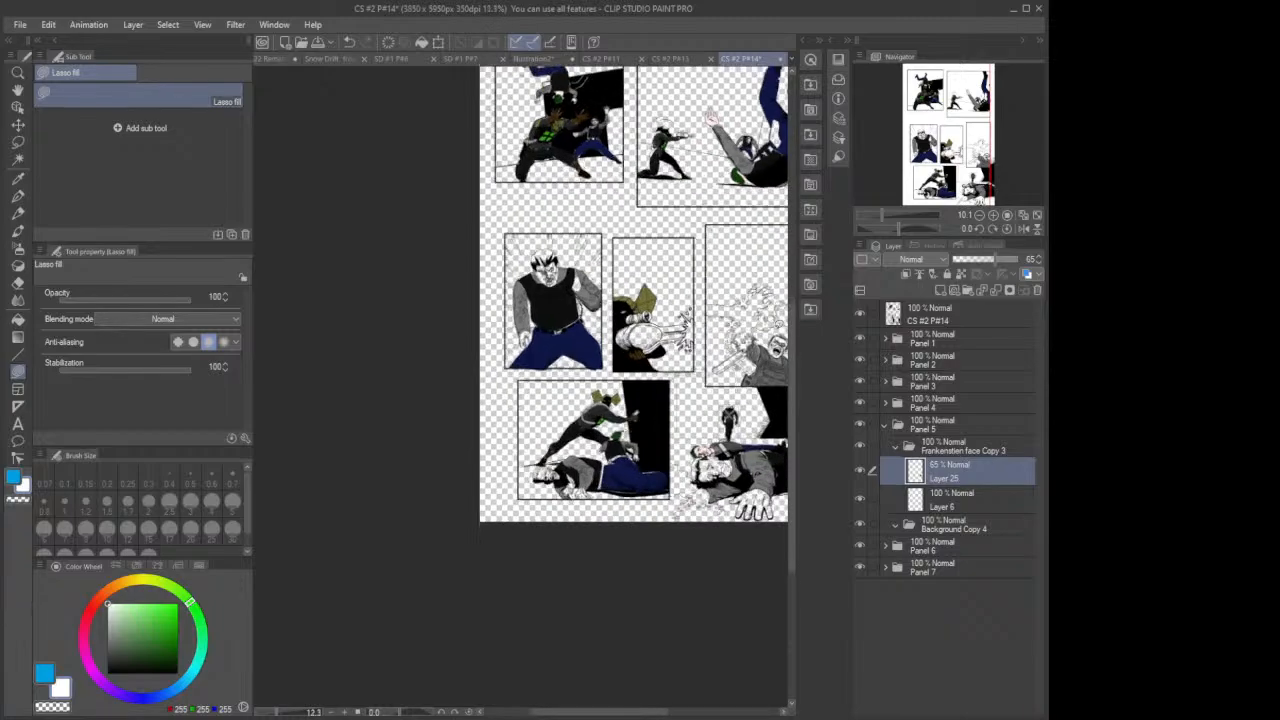
pyautogui.click(940, 290)
pyautogui.scroll(8, 775, 400)
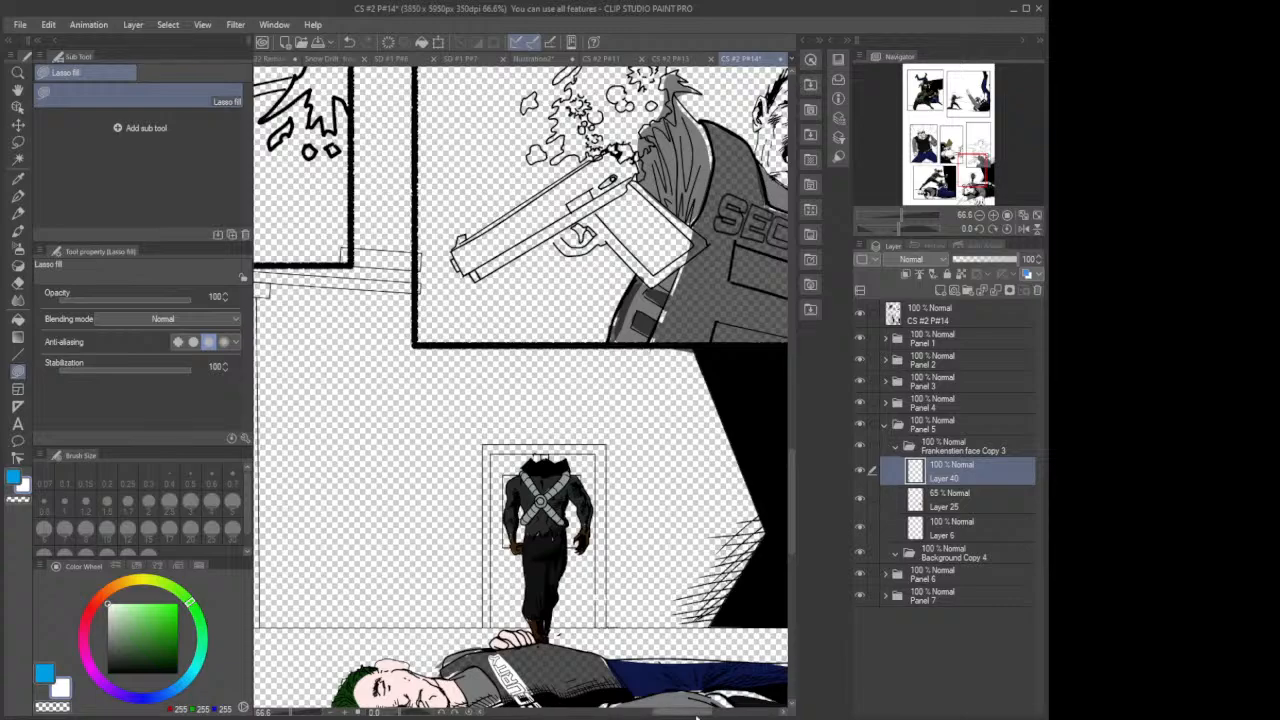
pyautogui.moveTo(692, 714); pyautogui.dragTo(735, 714)
pyautogui.scroll(2, 598, 252)
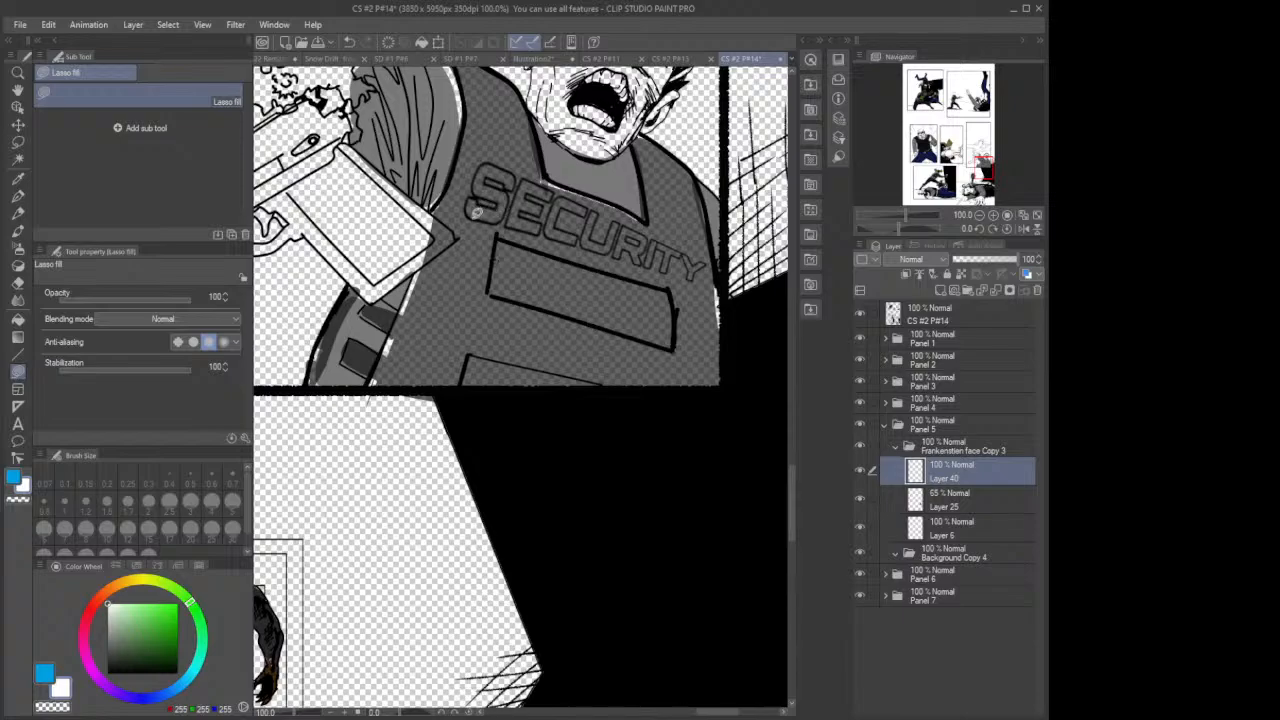
pyautogui.moveTo(463, 218)
pyautogui.mouseDown()
pyautogui.moveTo(662, 279)
pyautogui.moveTo(699, 282)
pyautogui.moveTo(710, 264)
pyautogui.moveTo(493, 153)
pyautogui.moveTo(472, 166)
pyautogui.moveTo(464, 219)
pyautogui.mouseUp()
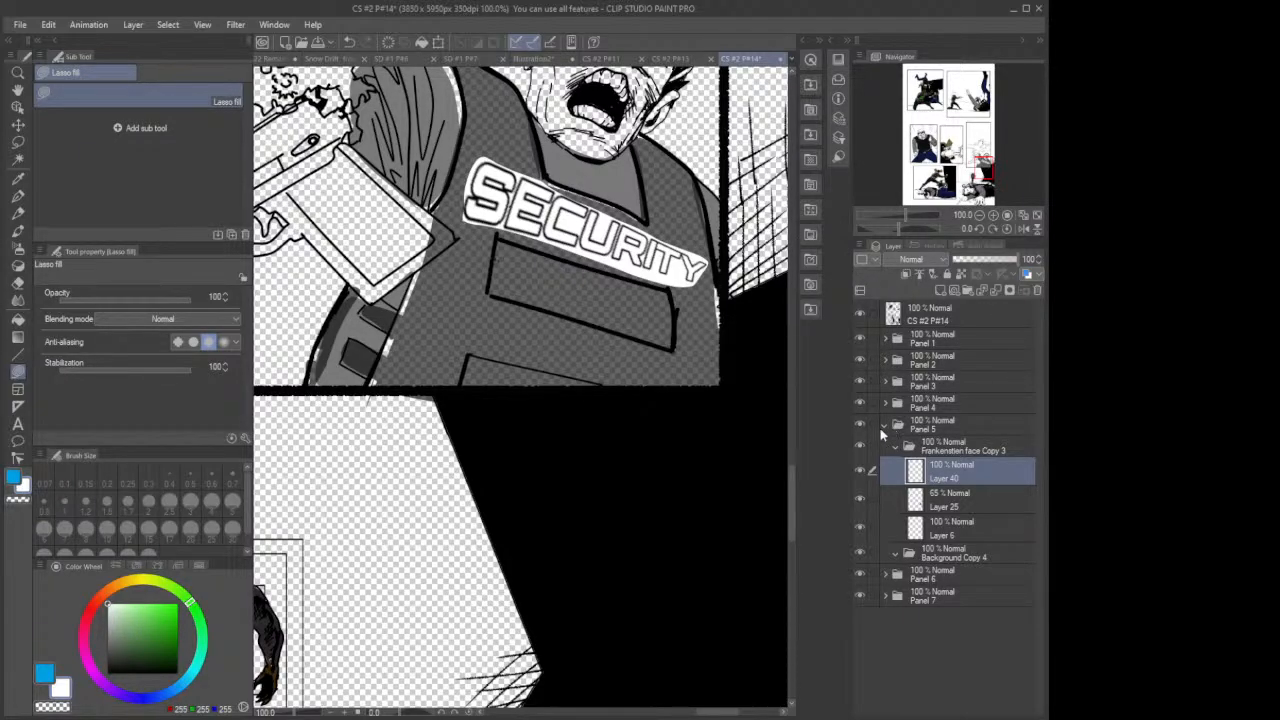
# Step: Raise the opacity of Layer 25 in Panel 5's Frankenstien face Copy 3 folder to 99%
pyautogui.click(884, 426)
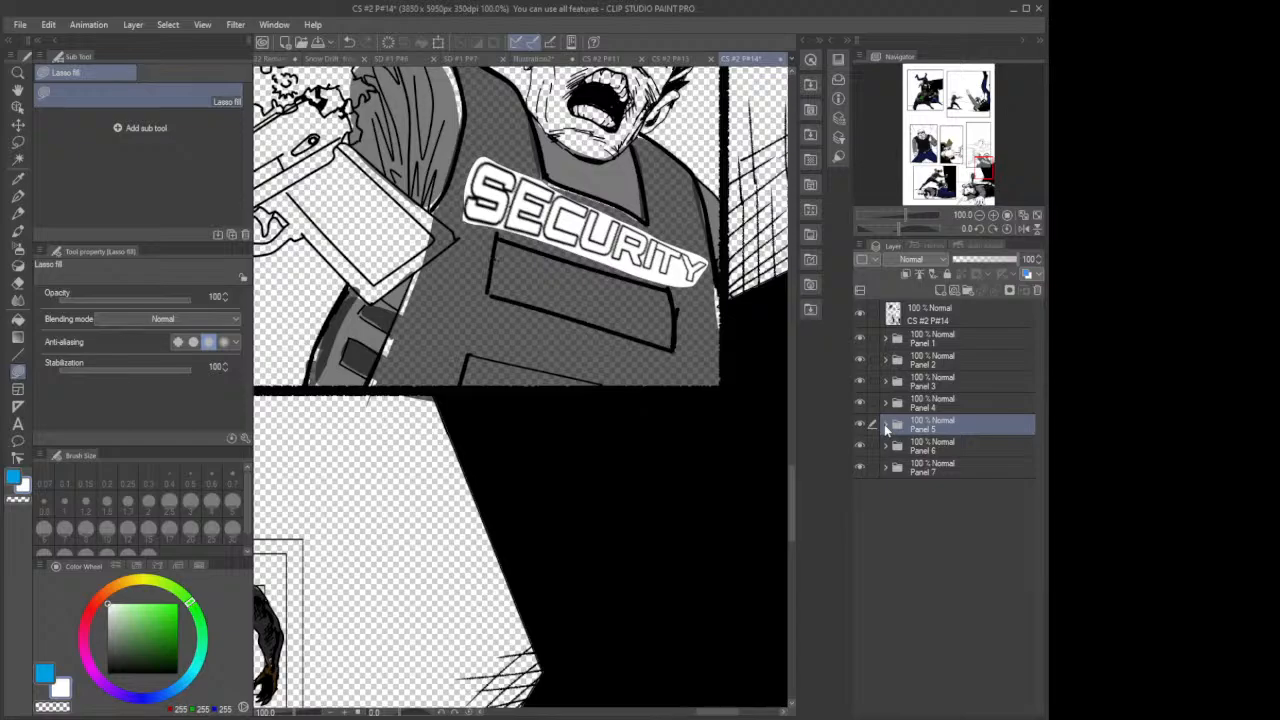
pyautogui.scroll(-1, 778, 388)
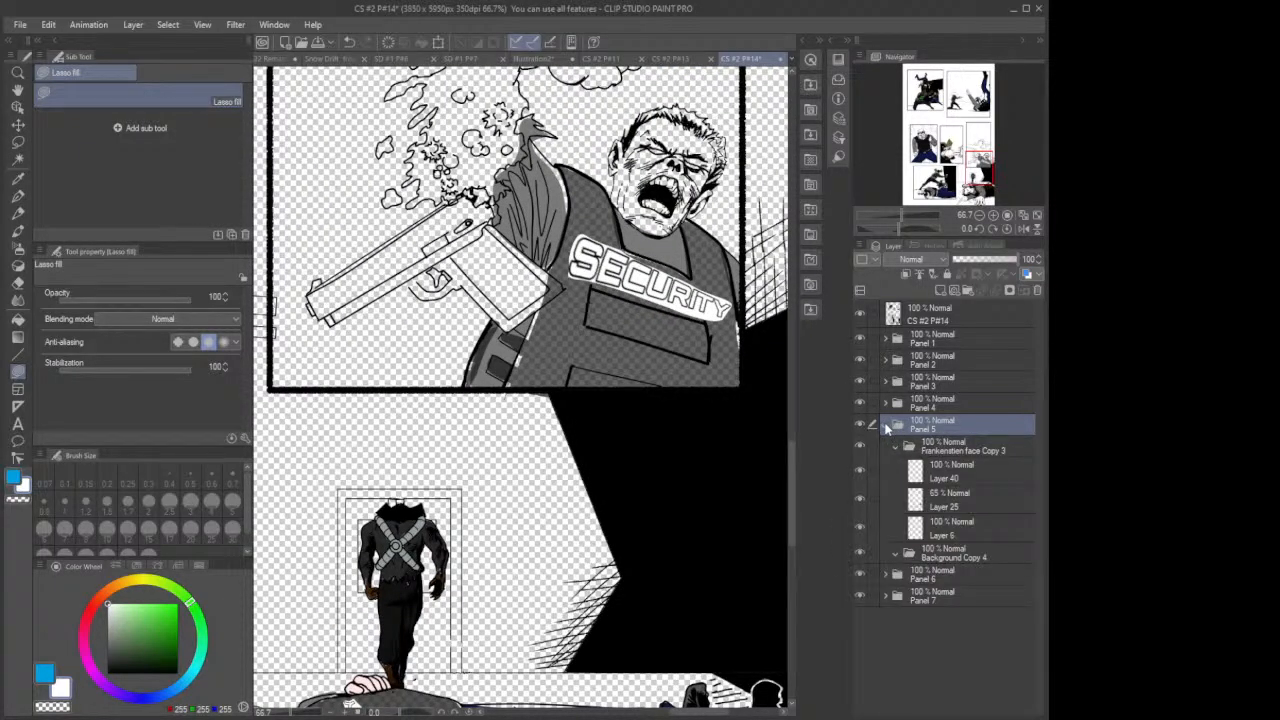
pyautogui.click(958, 500)
pyautogui.moveTo(994, 258); pyautogui.dragTo(1015, 261)
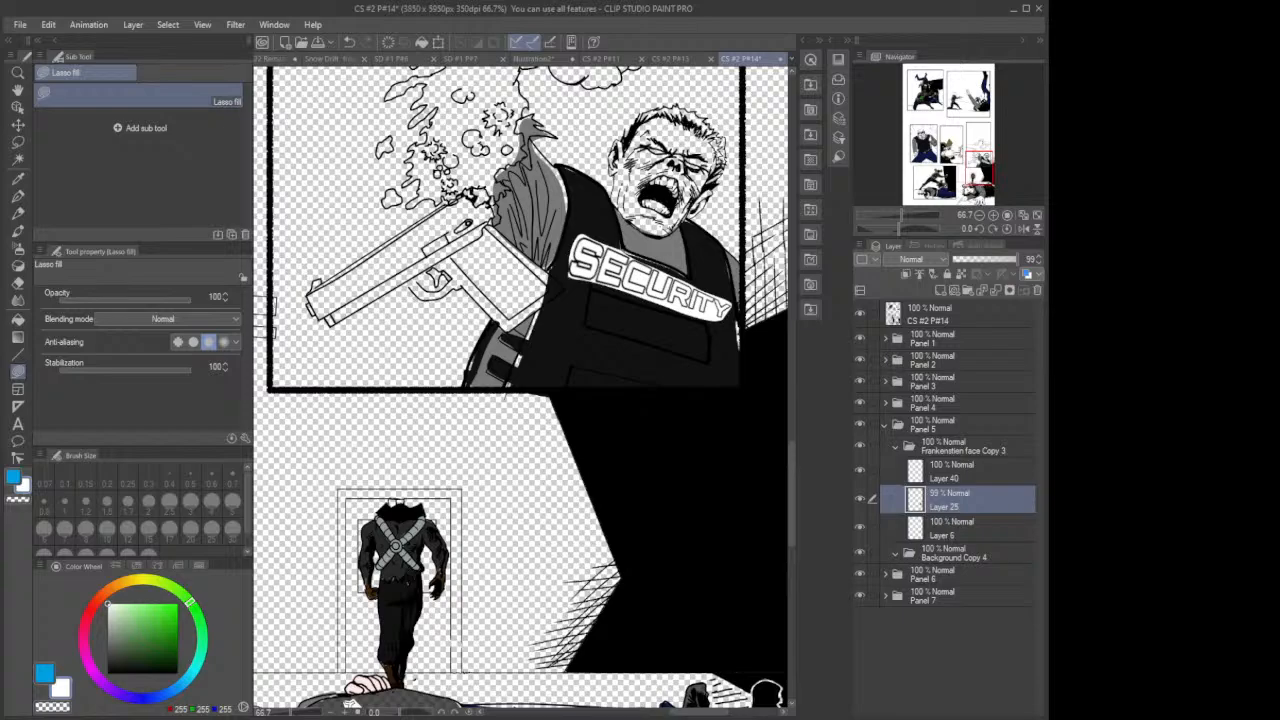
# Step: Collapse the Panel 5 folder, then collapse Panel 4's Toxico Copy 2 subfolder and Panel 4 itself
pyautogui.moveTo(713, 716); pyautogui.dragTo(598, 716)
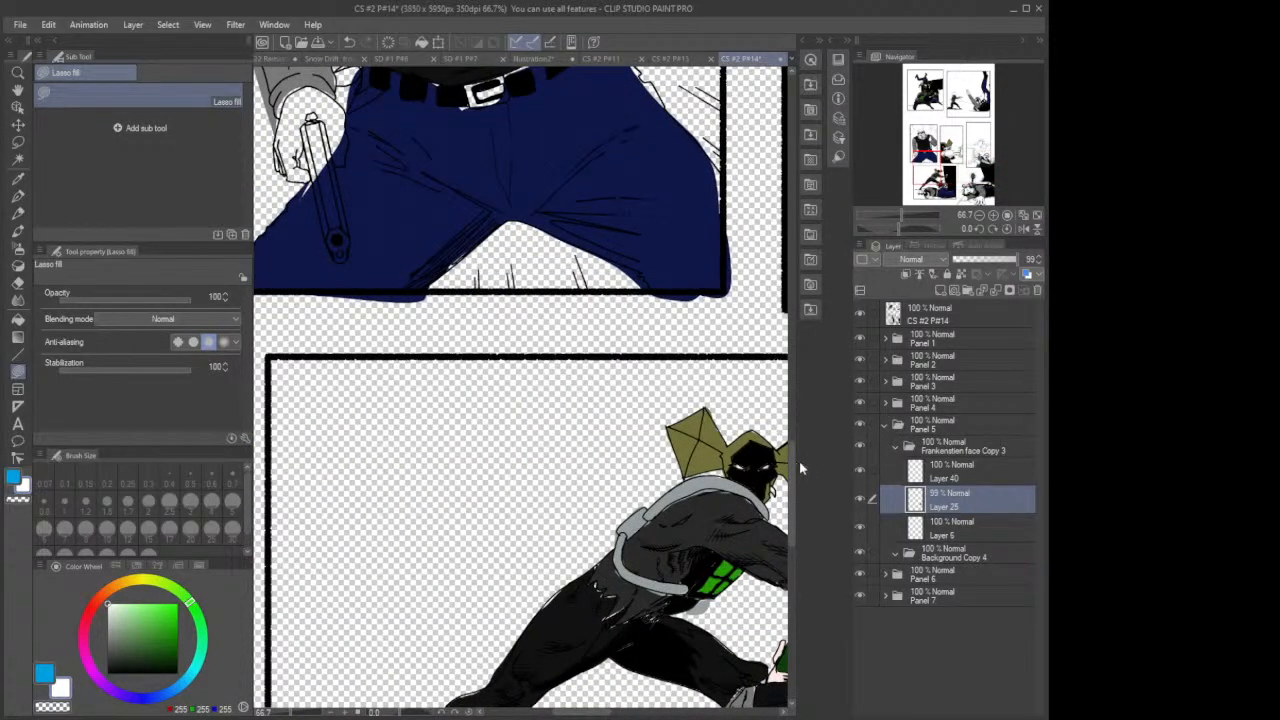
pyautogui.moveTo(795, 484); pyautogui.dragTo(797, 421)
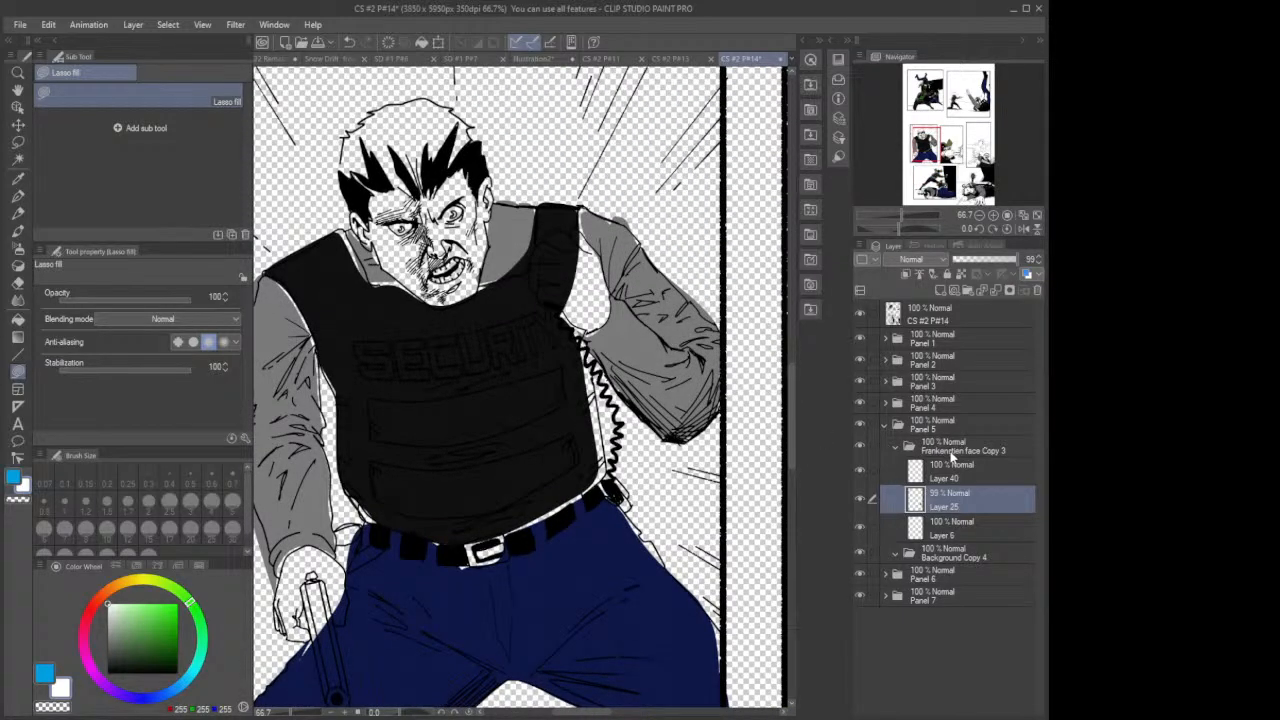
pyautogui.click(886, 426)
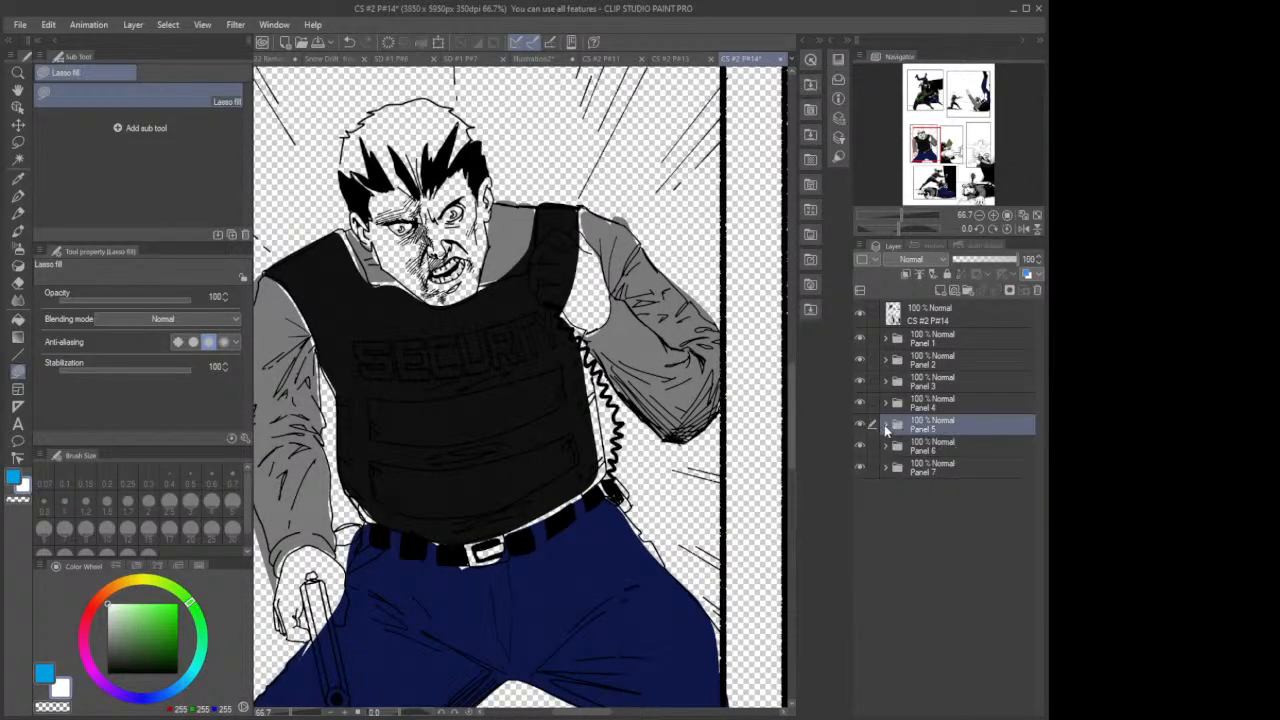
pyautogui.click(908, 407)
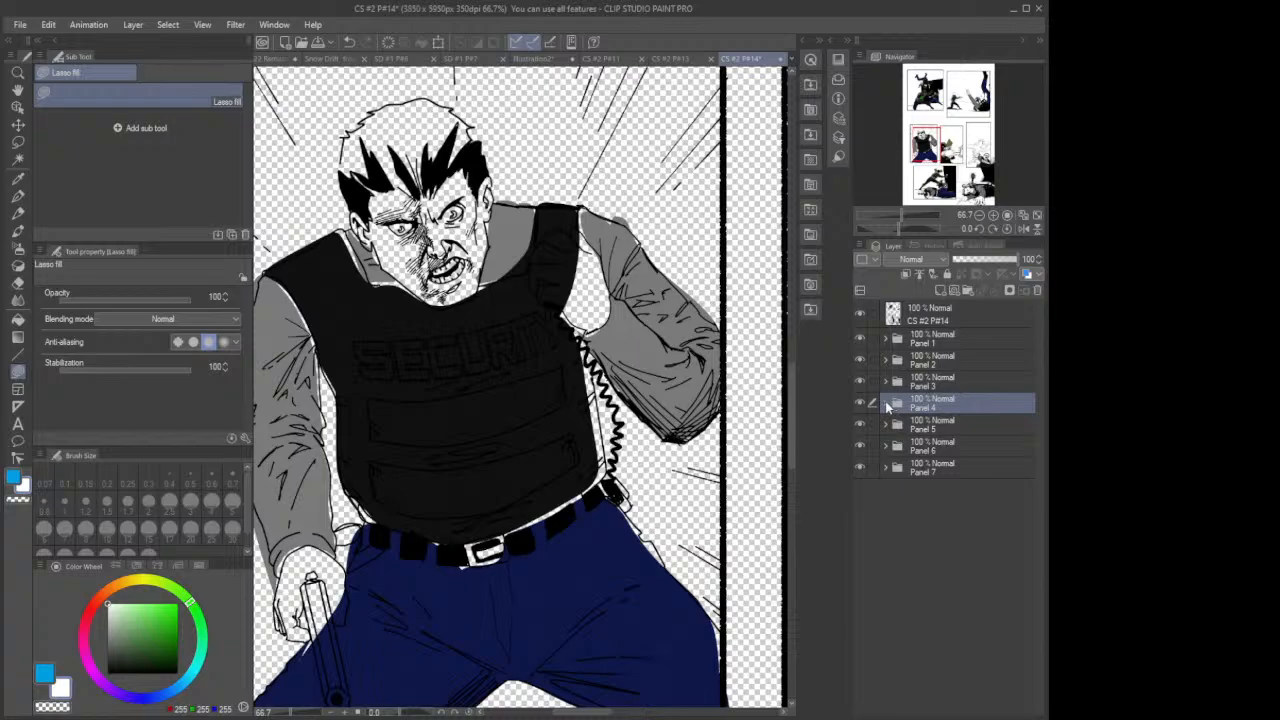
pyautogui.click(886, 404)
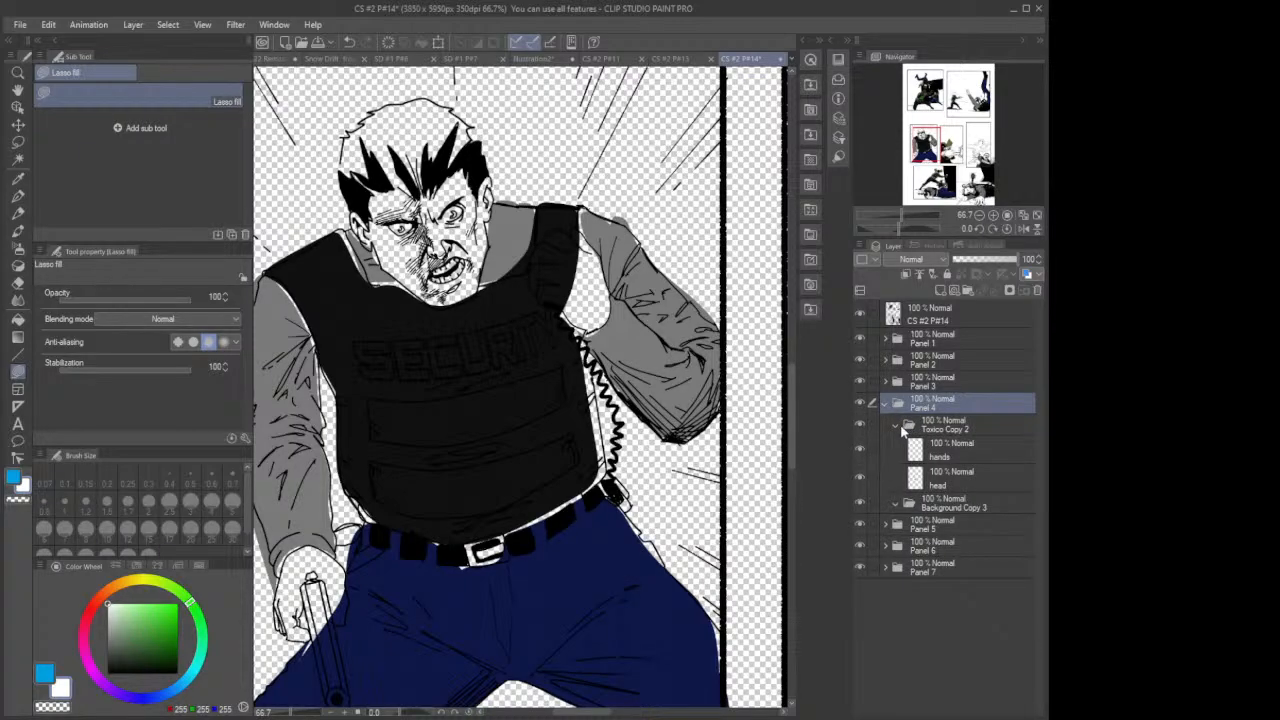
pyautogui.click(903, 428)
pyautogui.click(896, 428)
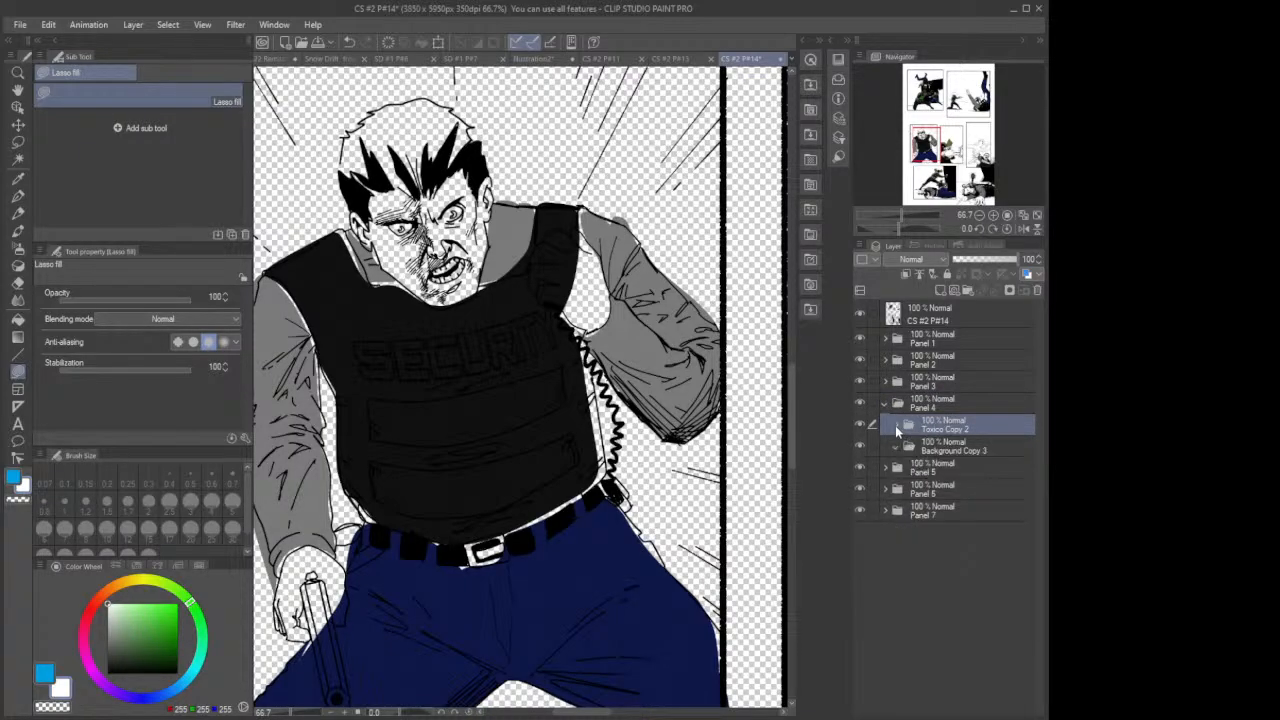
pyautogui.click(886, 404)
# Step: Expand Panel 3's Frankenstien face Copy 4 folder and reduce the opacity of Layer 24, the vest colour, to 77%
pyautogui.click(886, 384)
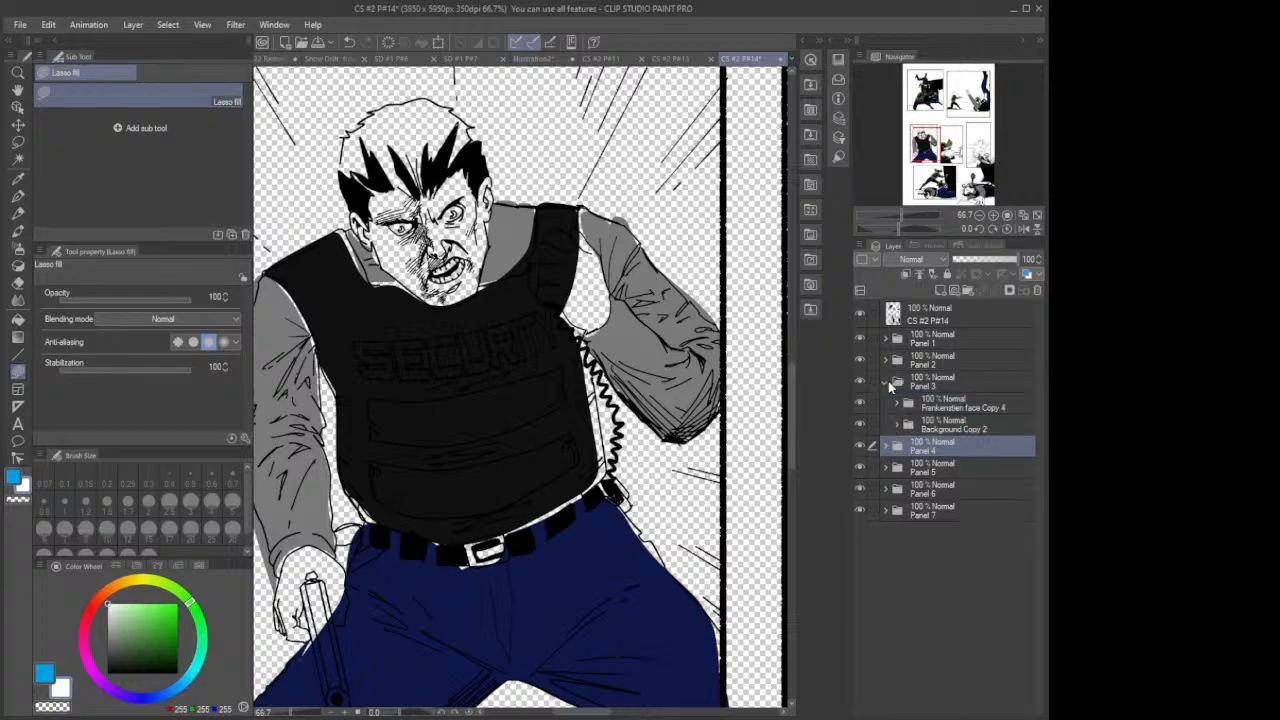
pyautogui.click(955, 403)
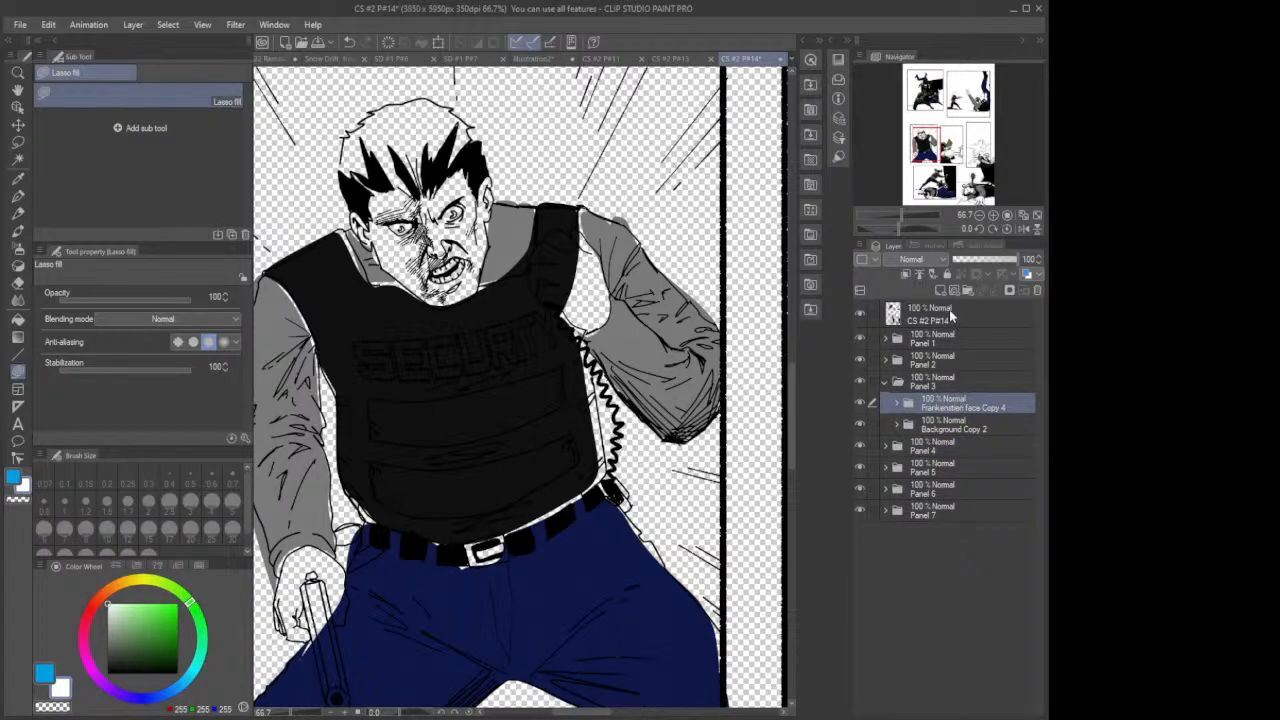
pyautogui.click(897, 404)
pyautogui.click(943, 428)
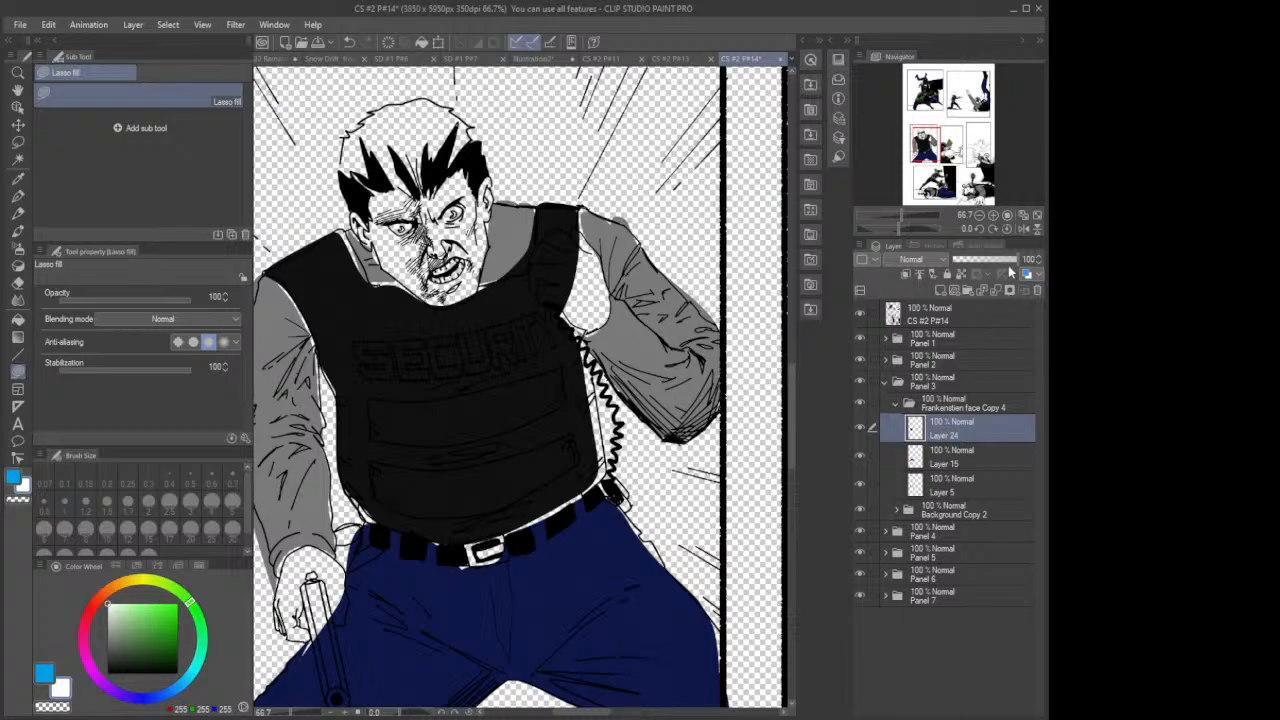
pyautogui.moveTo(1020, 262); pyautogui.dragTo(1005, 262)
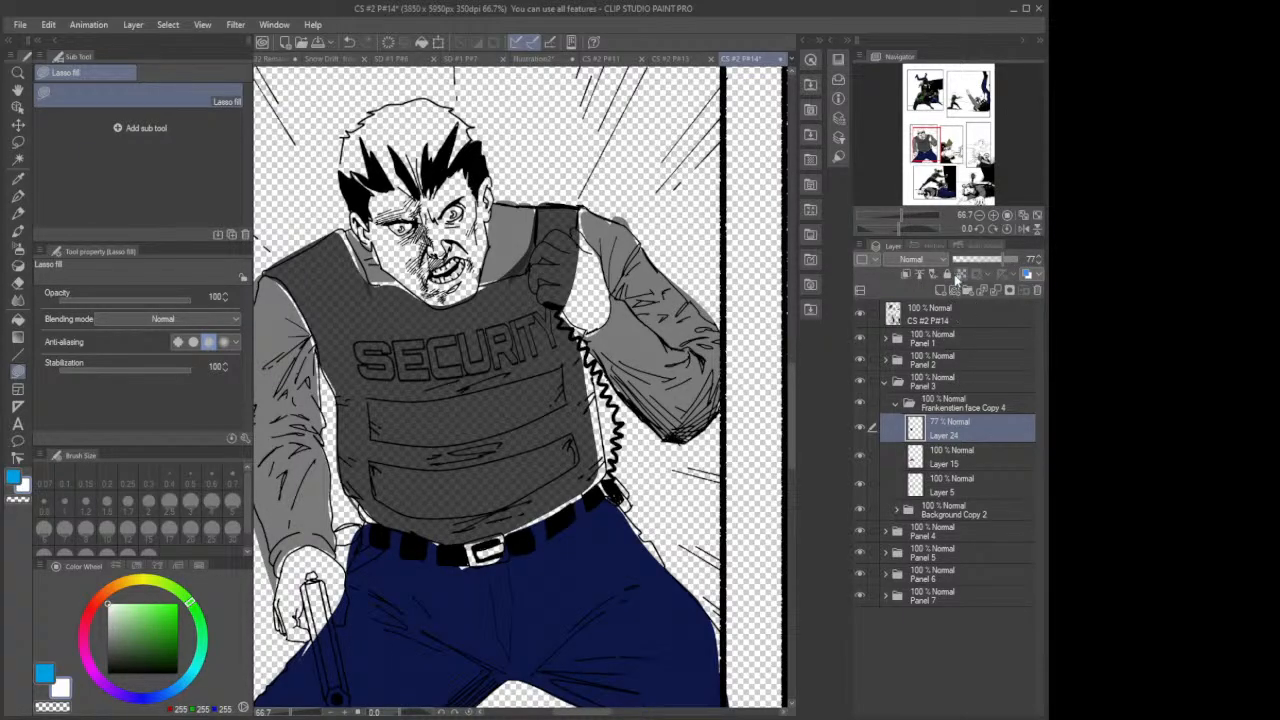
# Step: On a new layer above Layer 24 in Panel 3, lasso-fill the vest's SECURITY lettering white, and restore Layer 24's opacity to 100%
pyautogui.click(940, 291)
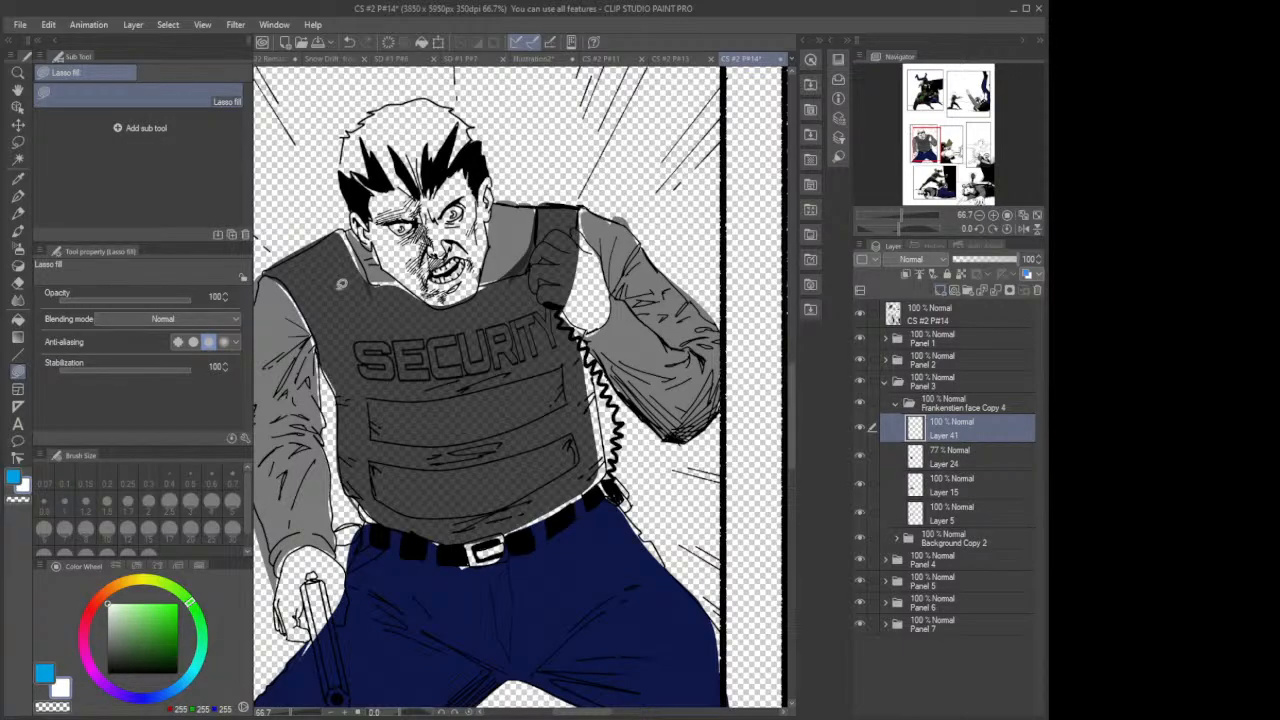
pyautogui.moveTo(354, 342)
pyautogui.mouseDown()
pyautogui.moveTo(366, 379)
pyautogui.moveTo(431, 385)
pyautogui.moveTo(564, 343)
pyautogui.moveTo(551, 299)
pyautogui.moveTo(341, 338)
pyautogui.mouseUp()
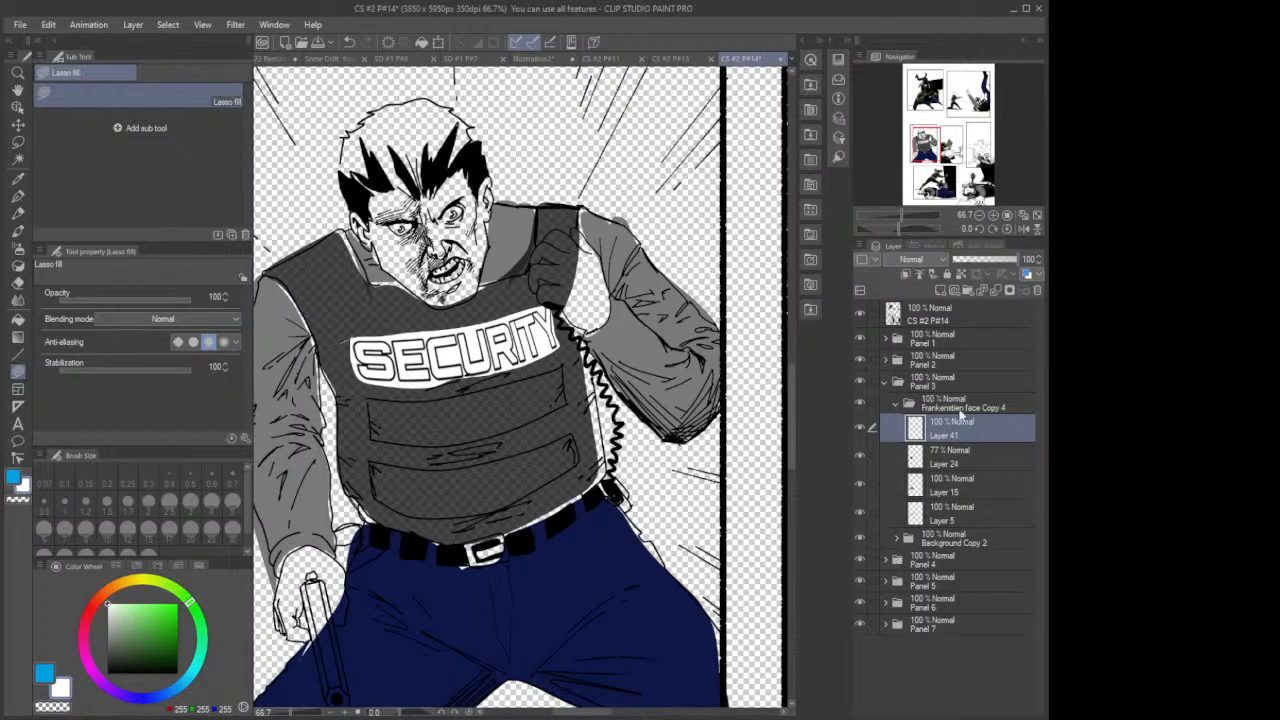
pyautogui.click(956, 452)
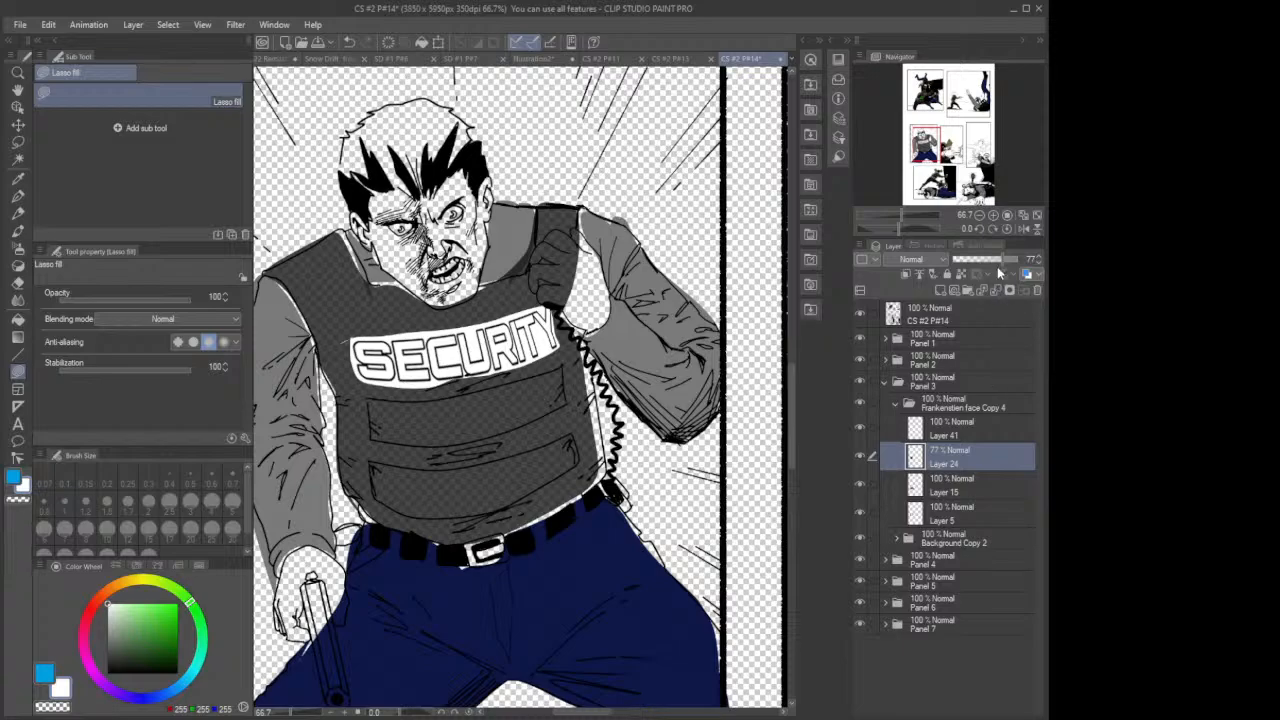
pyautogui.moveTo(1003, 260); pyautogui.dragTo(1019, 259)
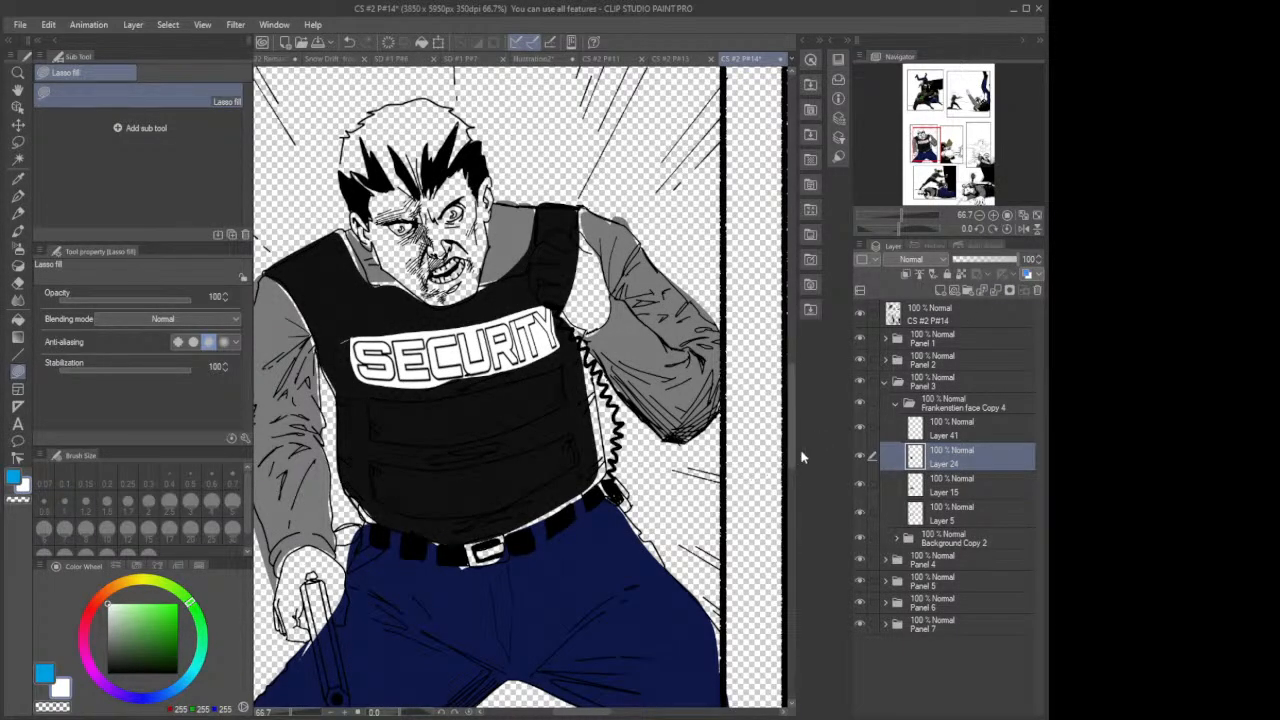
# Step: Collapse Panel 3, expand Panel 1's Frankenstien face folder and reduce the opacity of Layer 21, the vest colour, to 73%
pyautogui.scroll(-2, 742, 465)
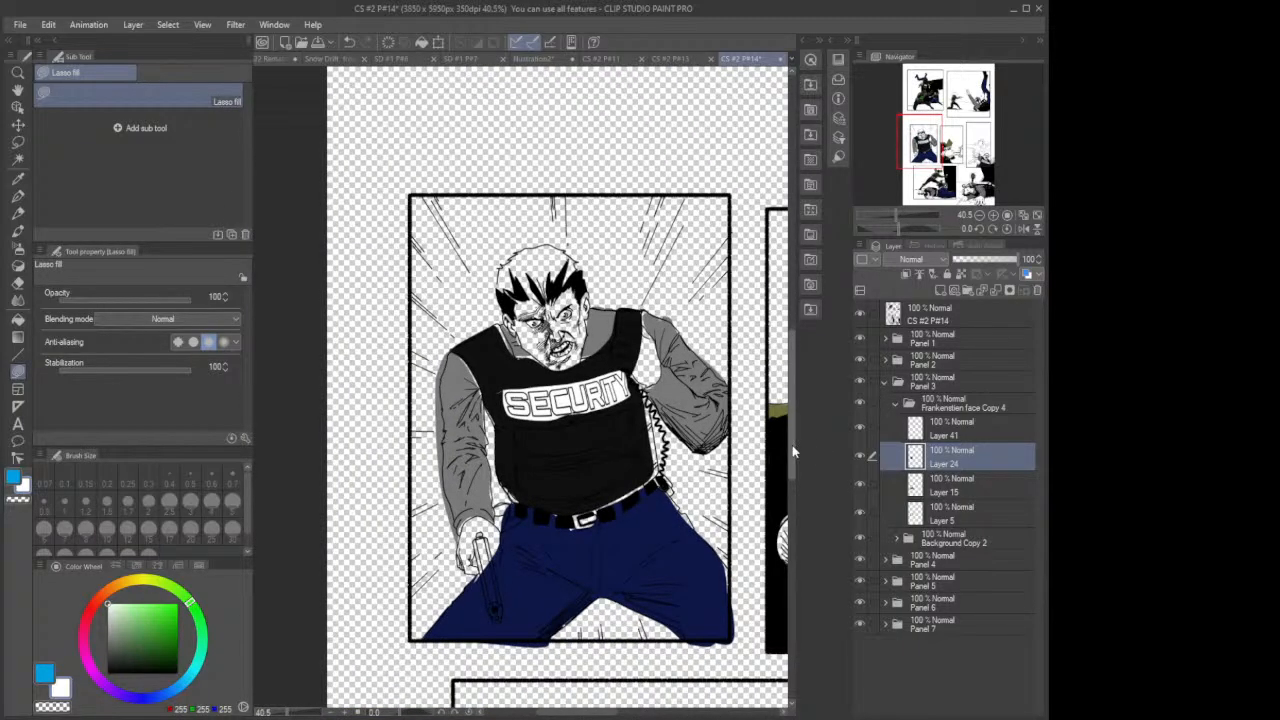
pyautogui.moveTo(793, 452); pyautogui.dragTo(816, 314)
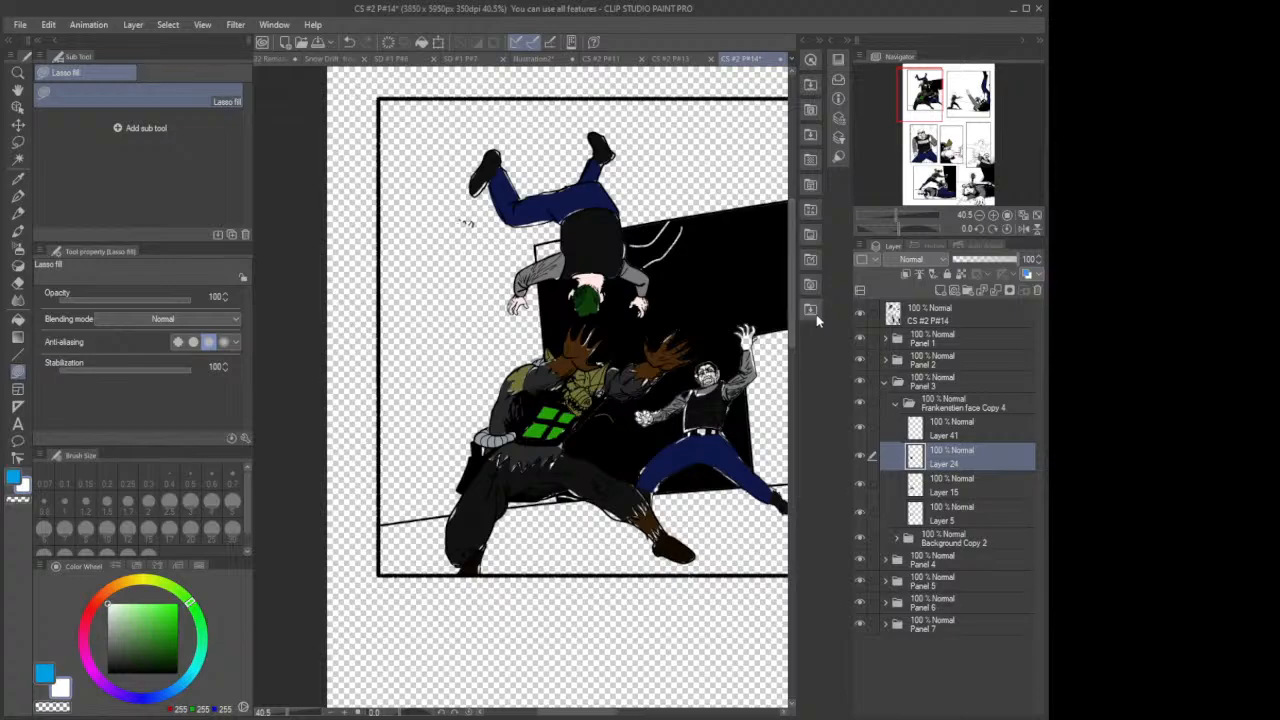
pyautogui.click(885, 383)
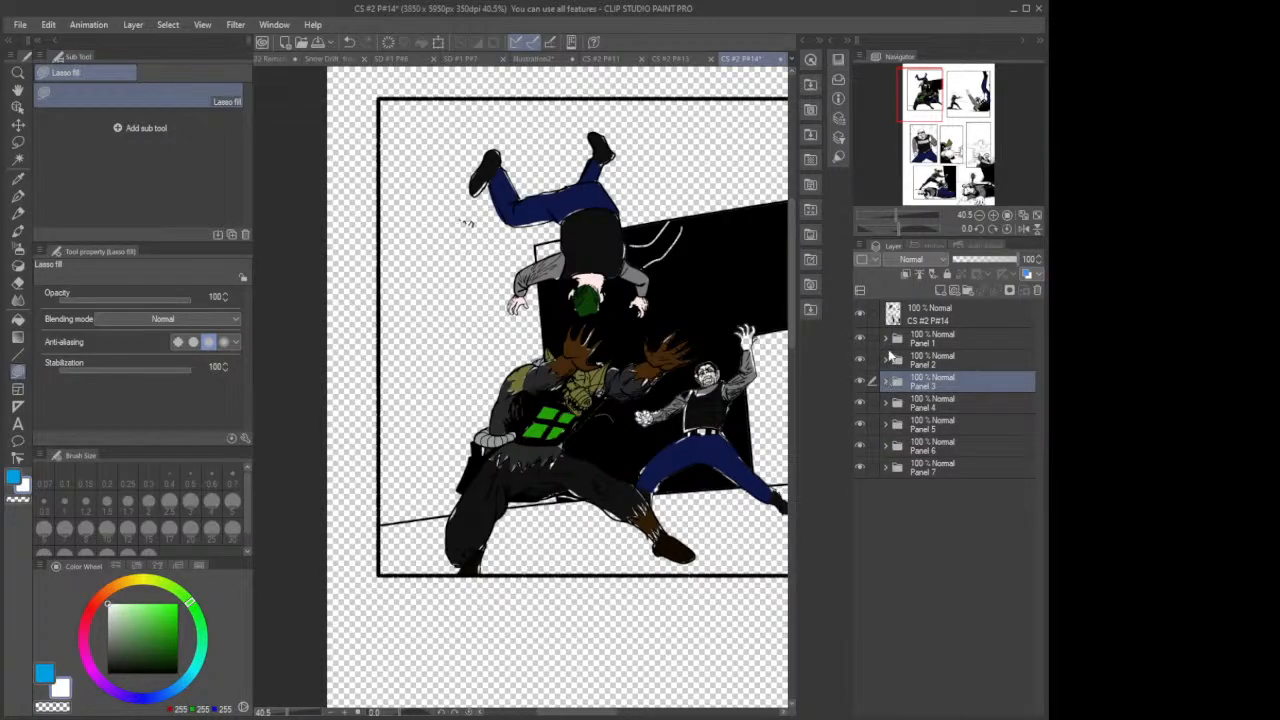
pyautogui.click(885, 339)
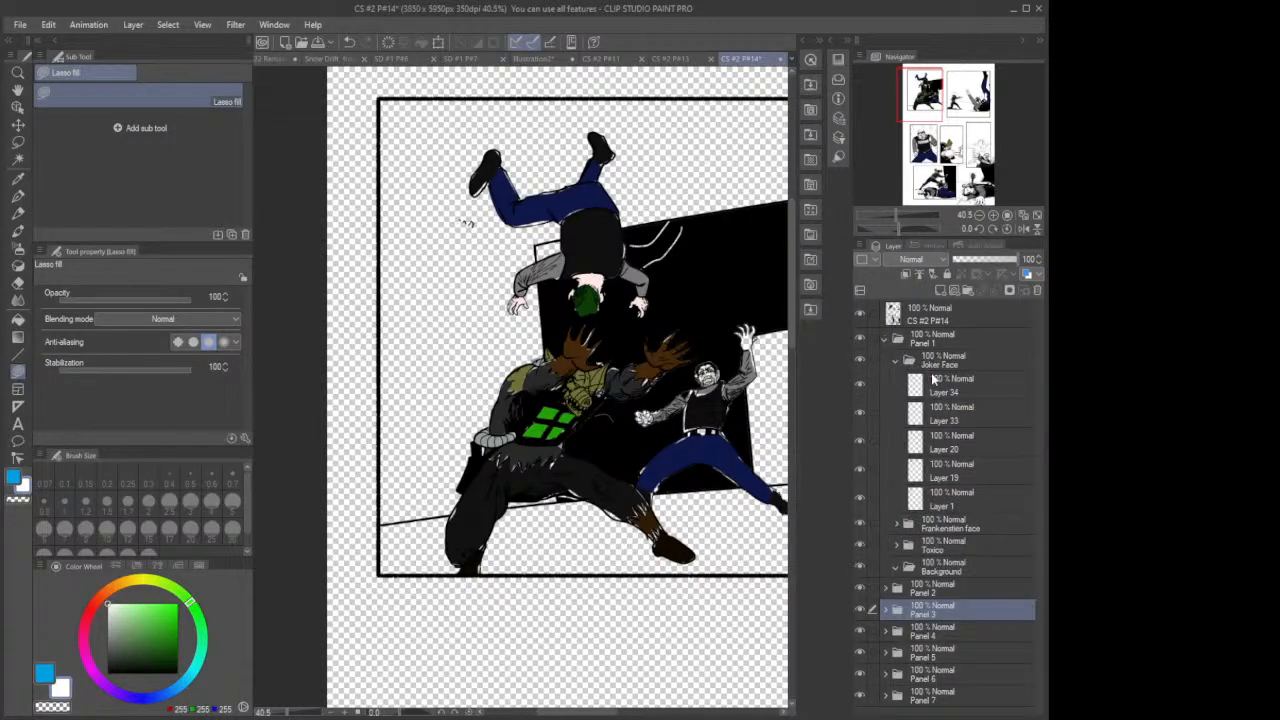
pyautogui.click(896, 362)
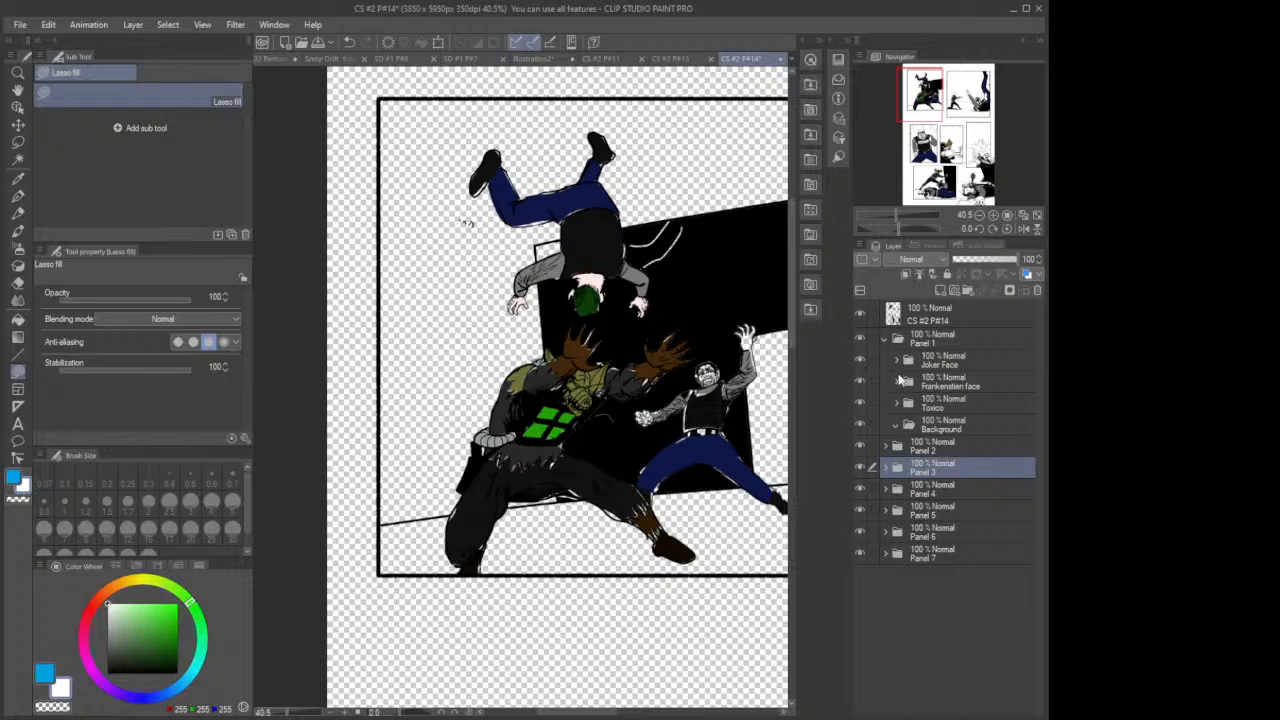
pyautogui.click(897, 378)
pyautogui.click(945, 406)
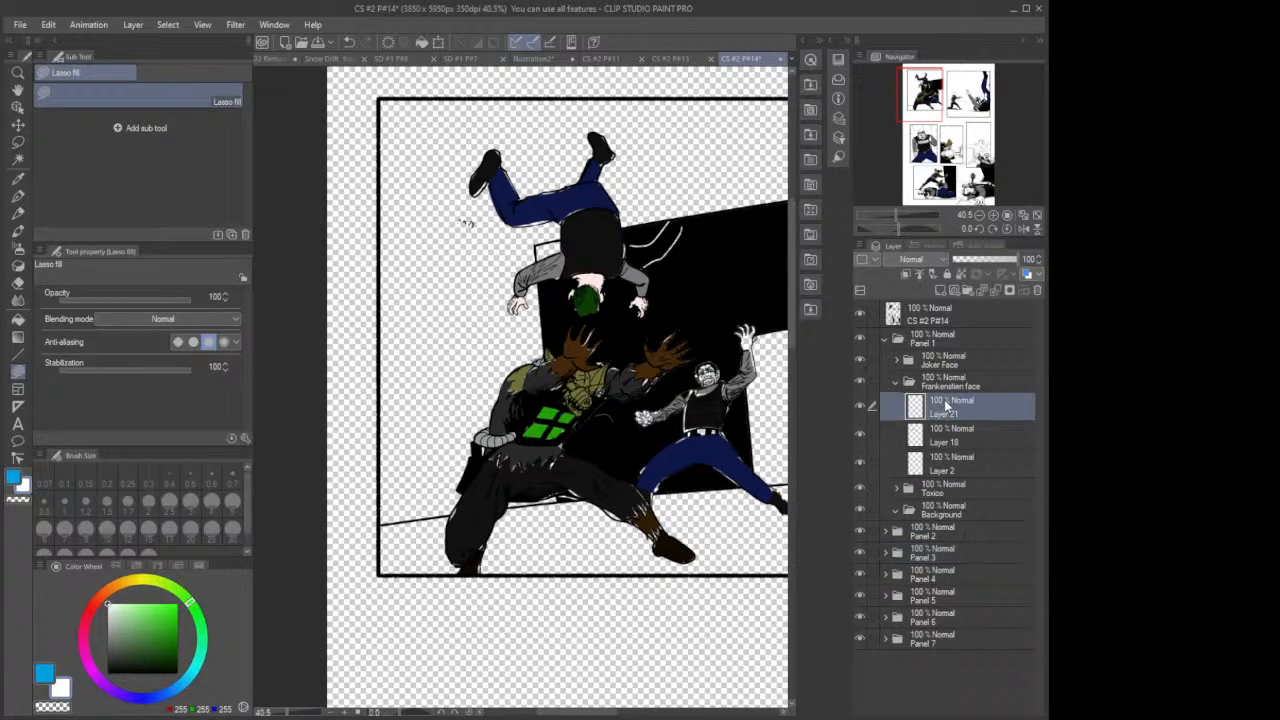
pyautogui.moveTo(1021, 262); pyautogui.dragTo(1003, 262)
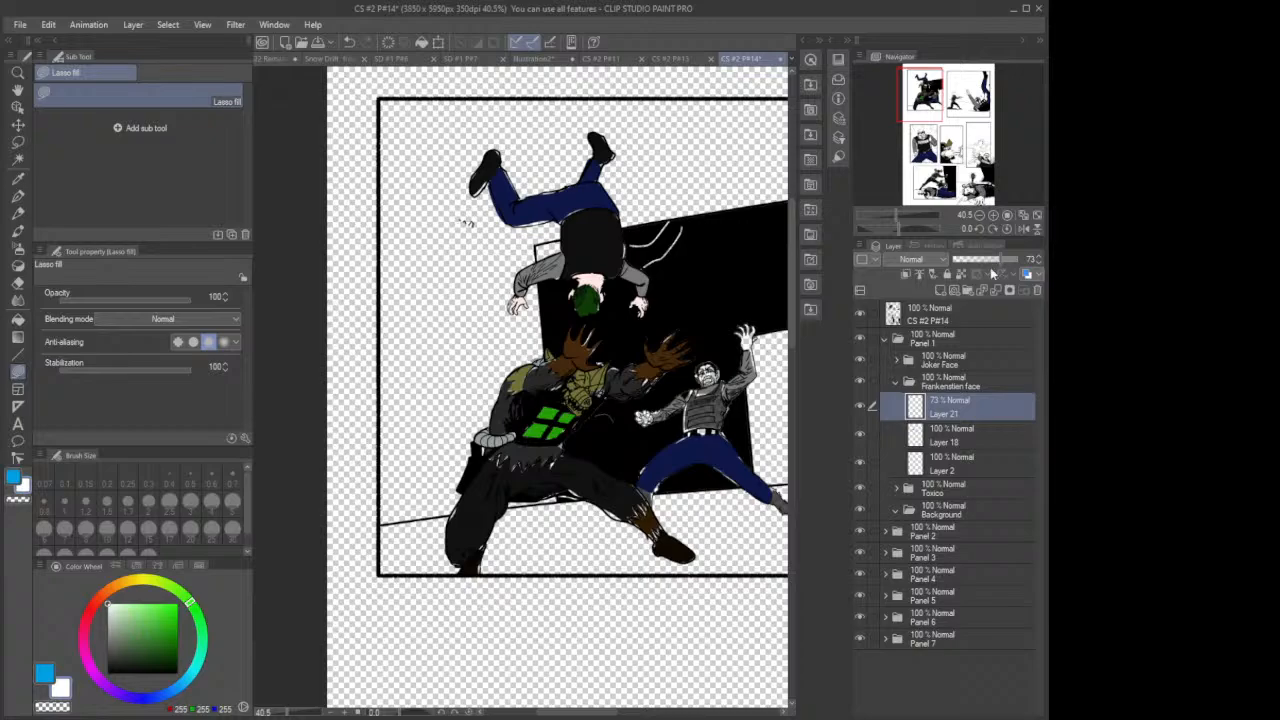
# Step: On a new layer above Layer 21 in Panel 1, lasso-fill the SECURITY lettering on the guard's vest white
pyautogui.click(938, 291)
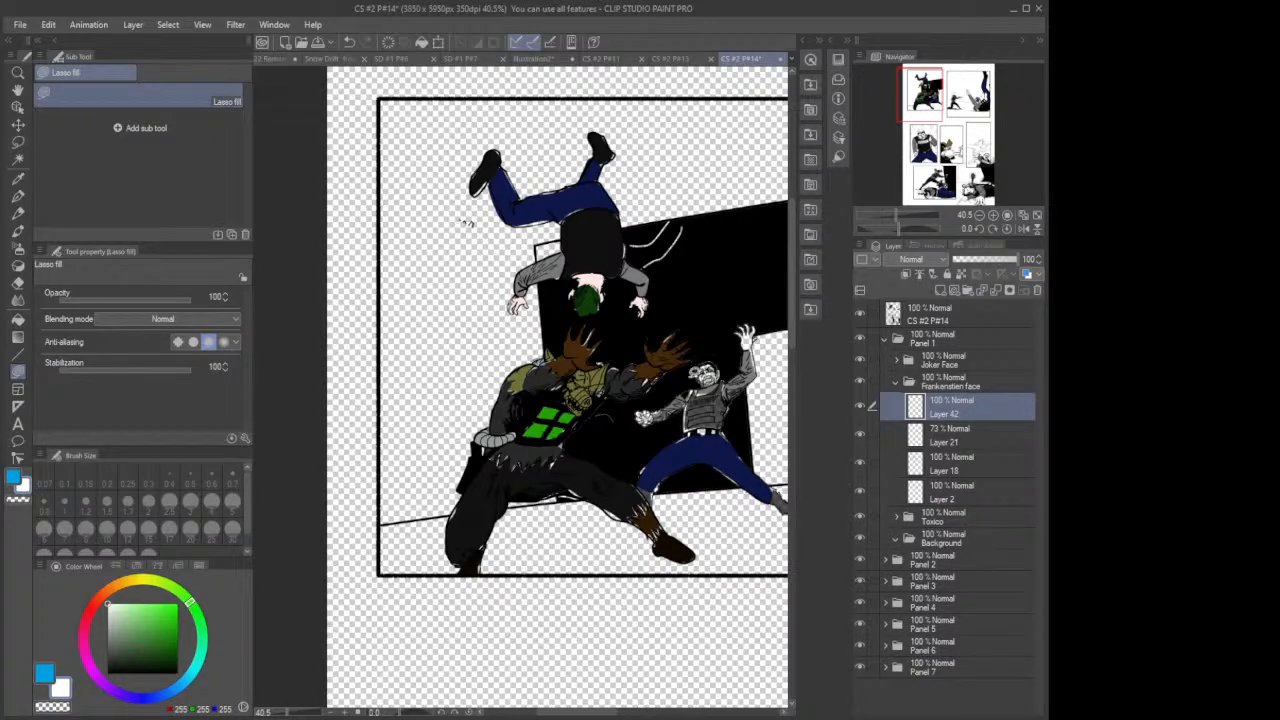
pyautogui.scroll(3, 731, 384)
pyautogui.scroll(2, 731, 384)
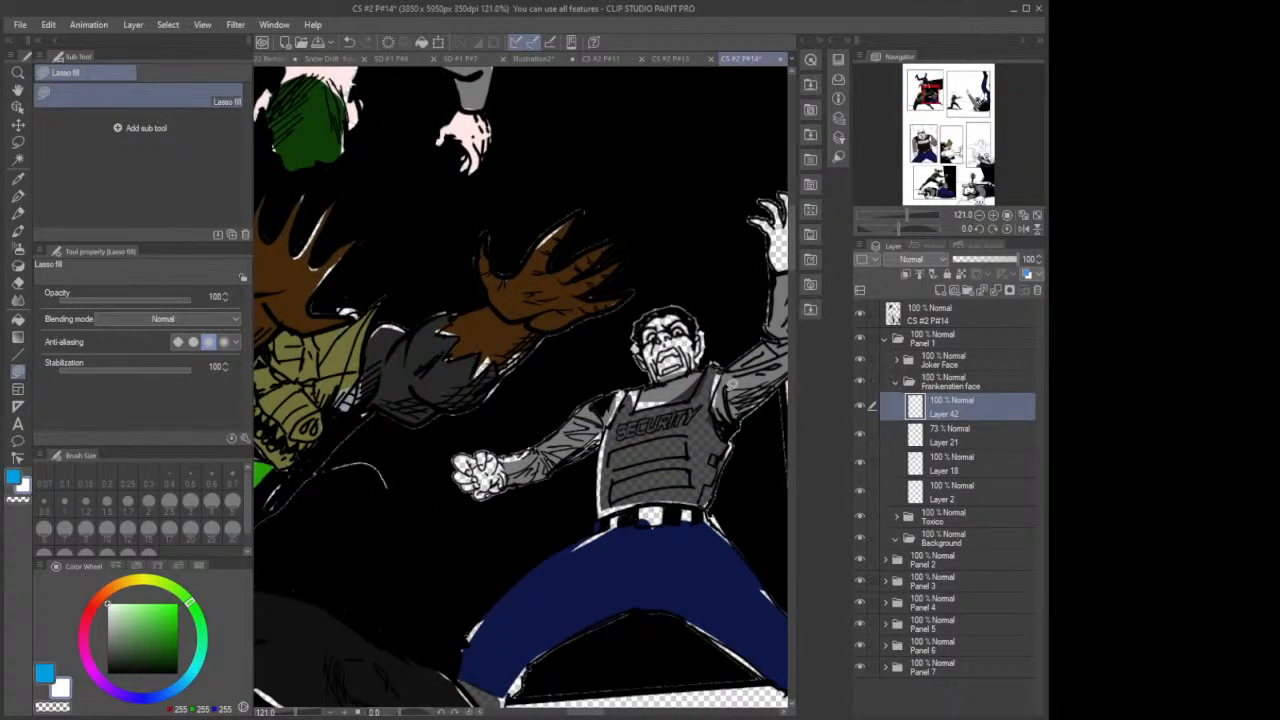
pyautogui.scroll(1, 731, 384)
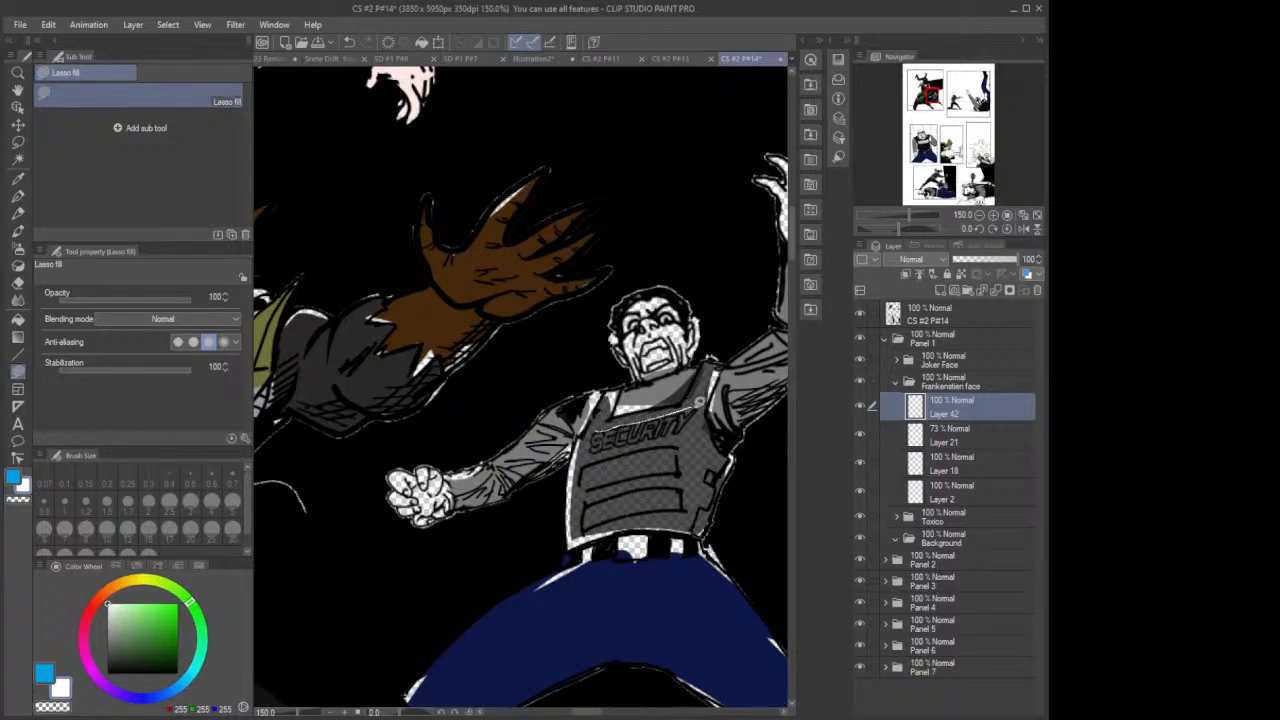
pyautogui.moveTo(700, 402)
pyautogui.mouseDown()
pyautogui.moveTo(686, 426)
pyautogui.moveTo(597, 450)
pyautogui.moveTo(602, 422)
pyautogui.mouseUp()
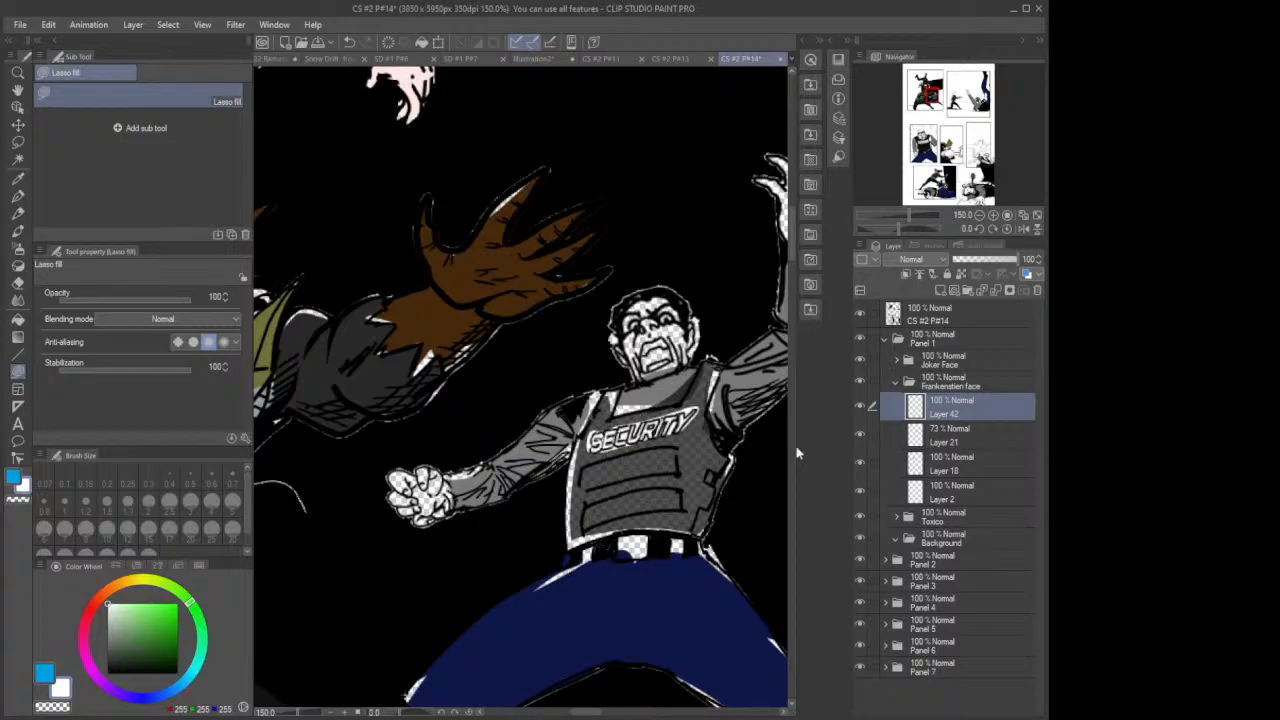
# Step: Collapse Panel 1, expand Panel 2's Frankenstien face Copy 5 folder and add a new layer above Layer 23
pyautogui.click(896, 381)
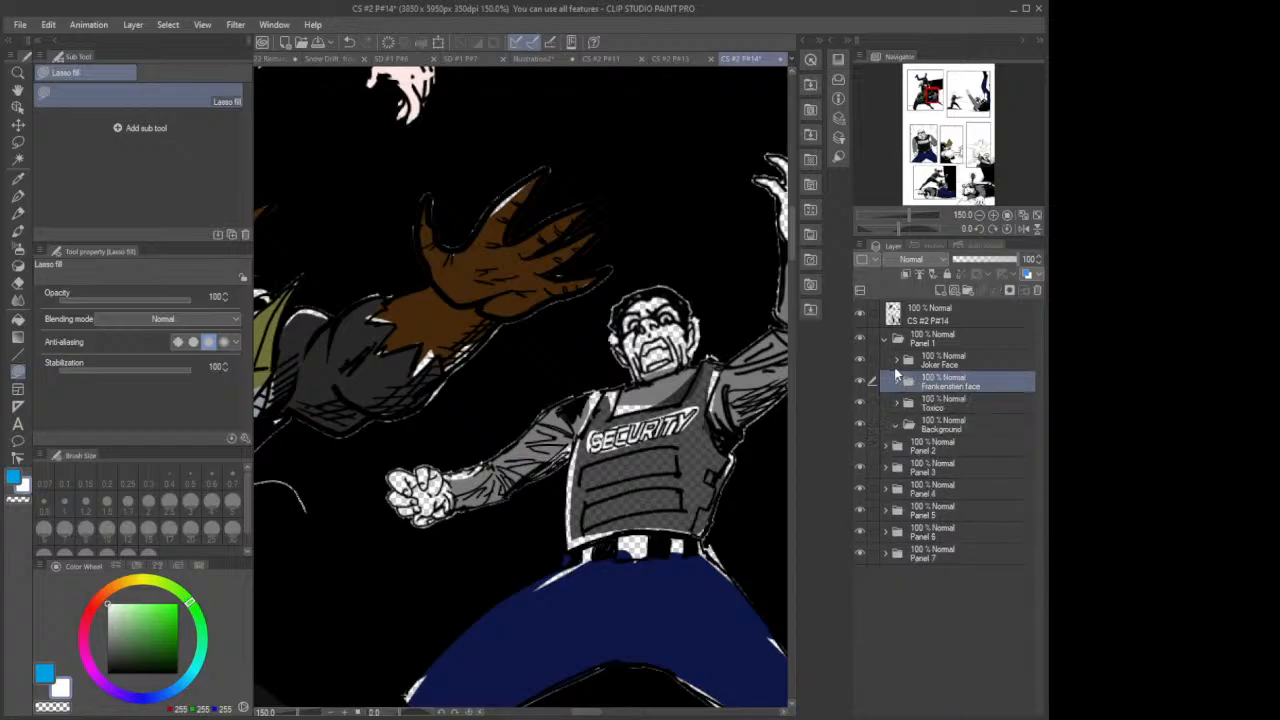
pyautogui.click(887, 339)
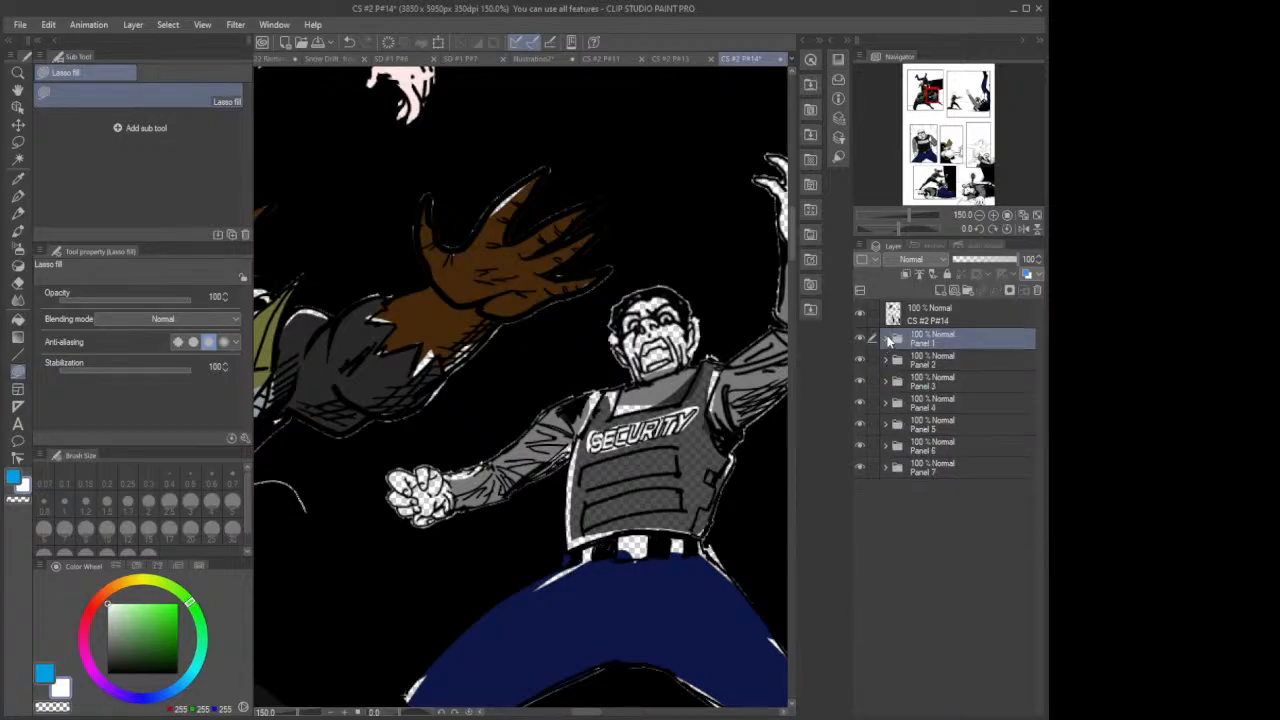
pyautogui.click(886, 360)
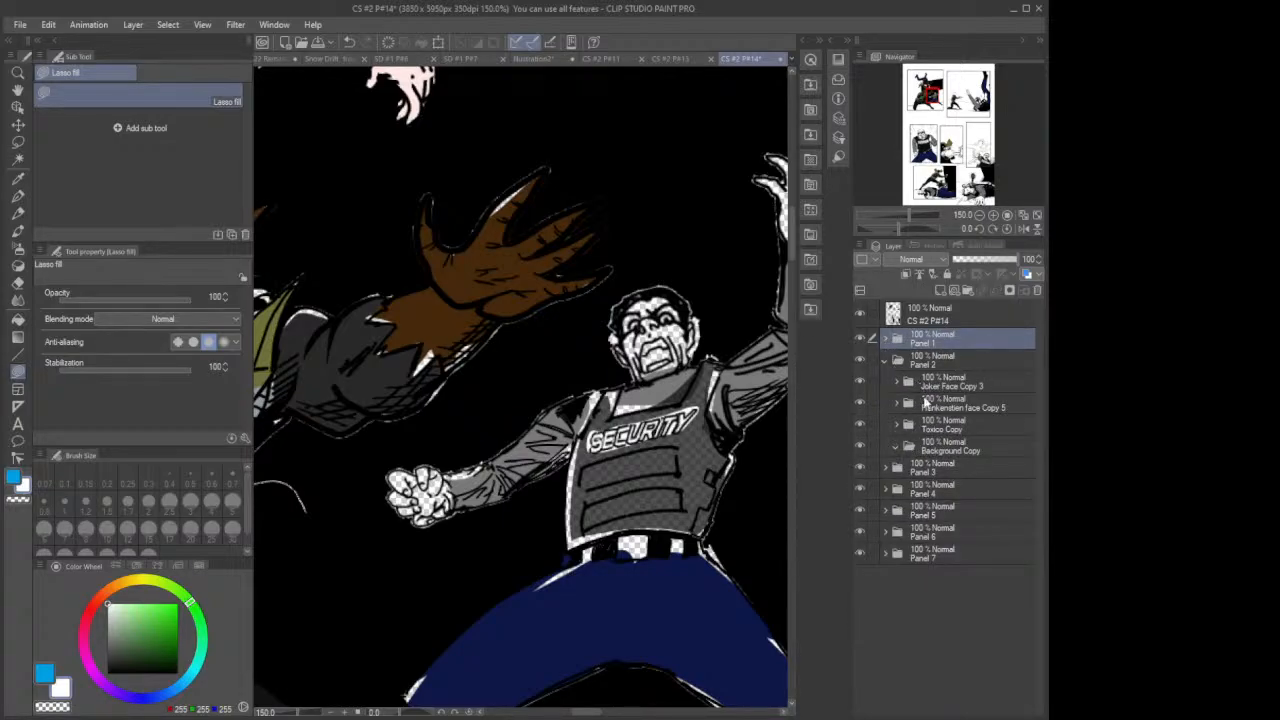
pyautogui.click(925, 405)
pyautogui.click(896, 402)
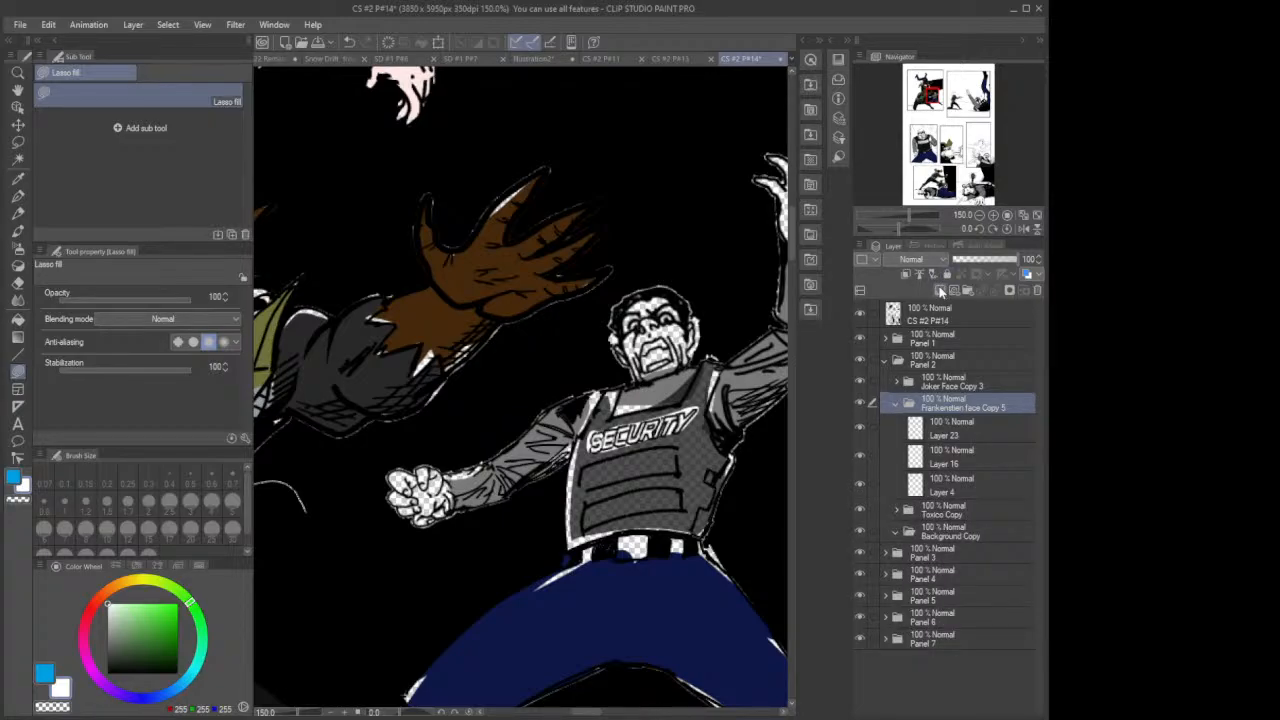
pyautogui.click(939, 290)
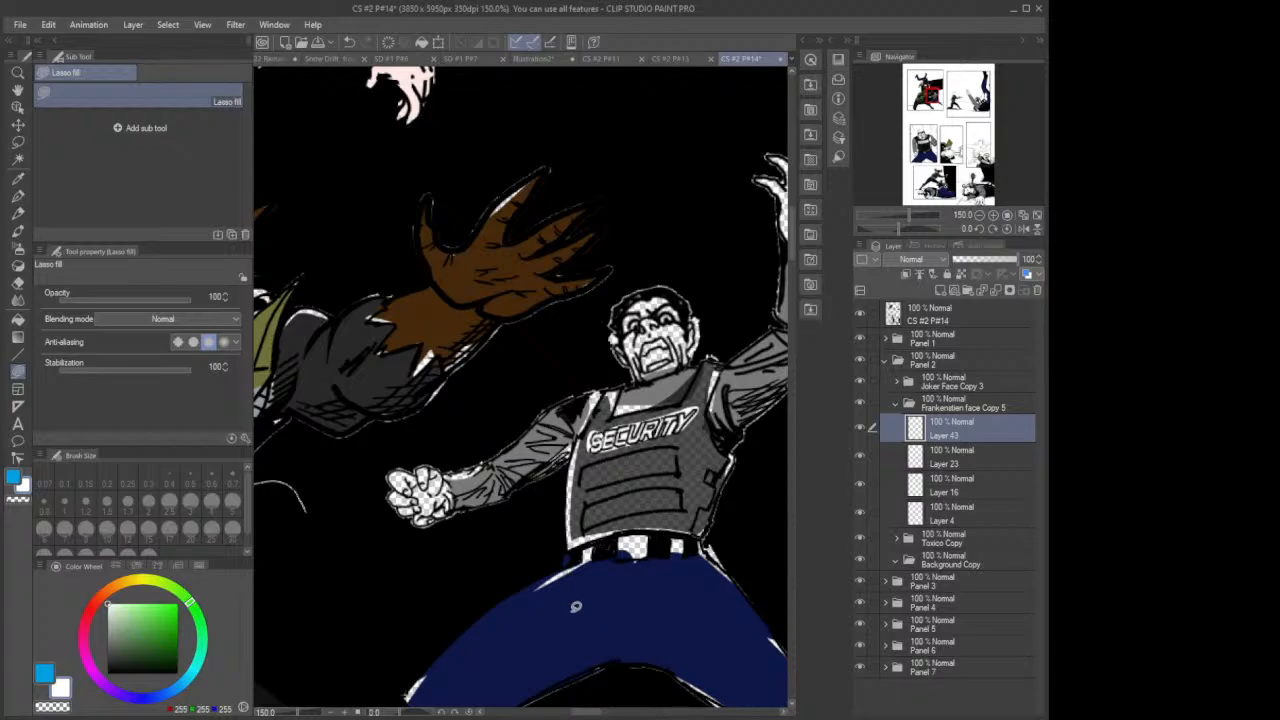
pyautogui.scroll(-5, 577, 607)
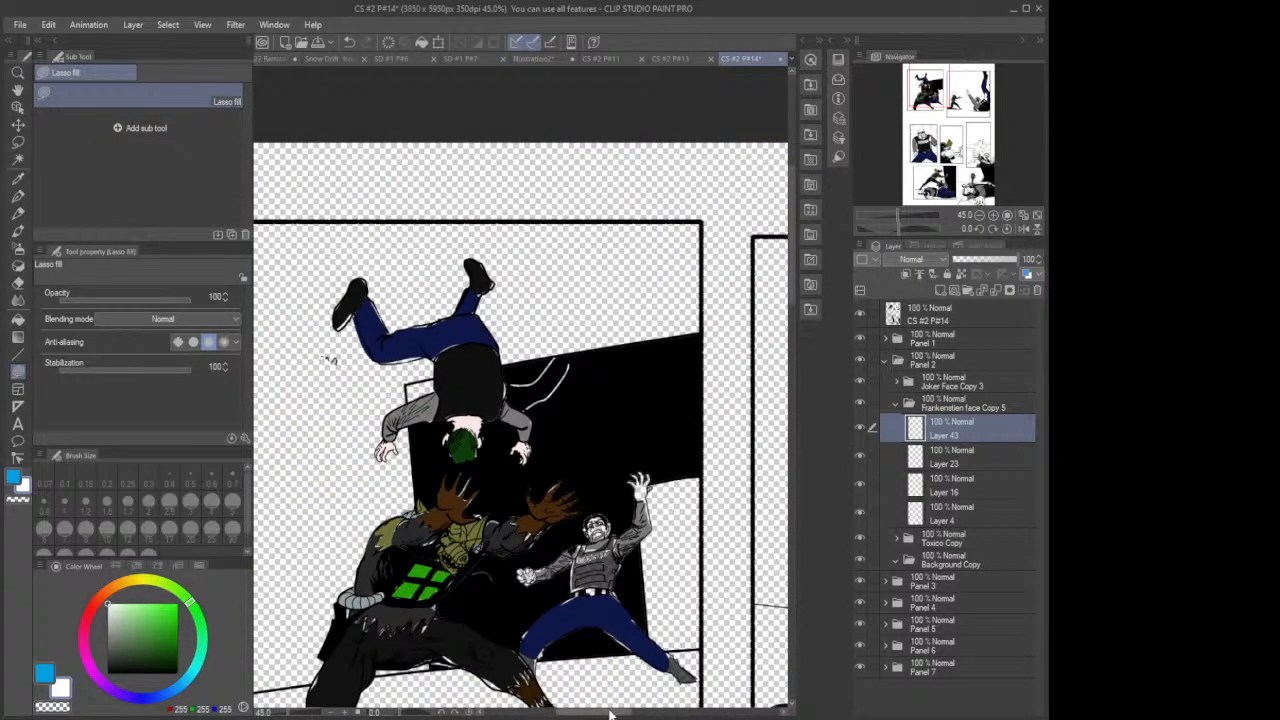
pyautogui.moveTo(612, 713); pyautogui.dragTo(694, 714)
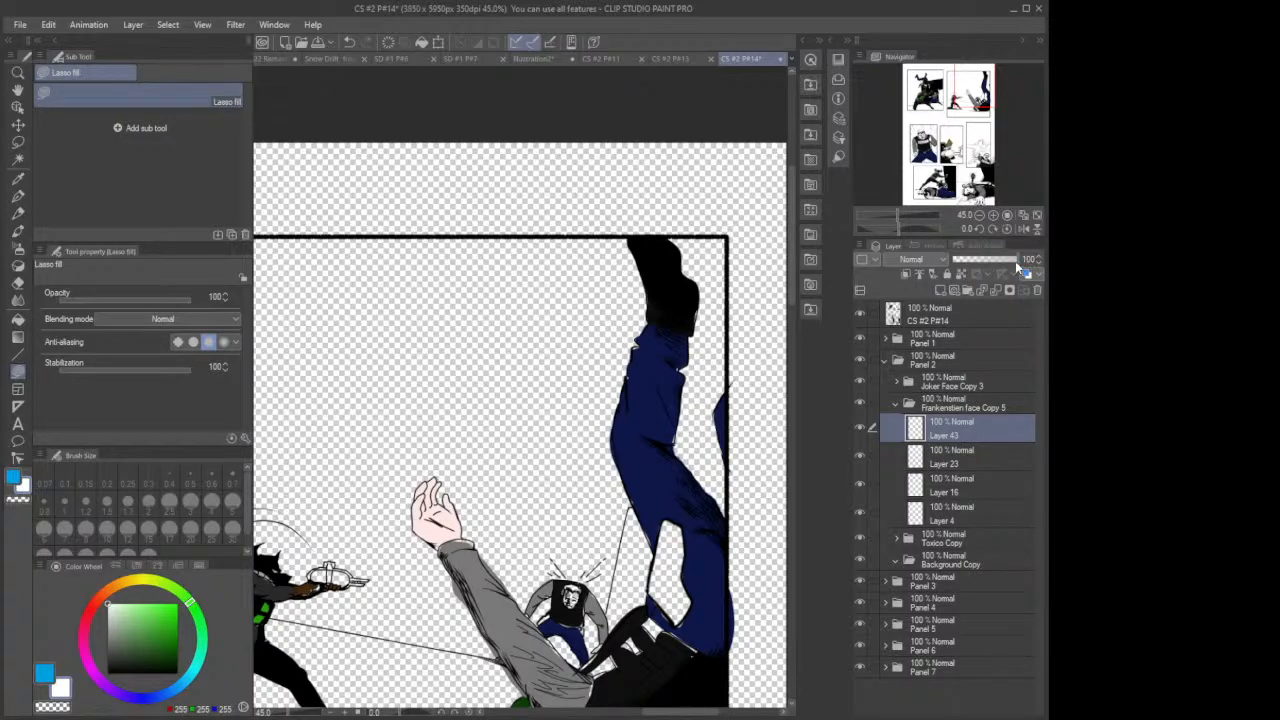
# Step: Test the opacity of Layers 32, 35 and 22 in Panel 2's Joker Face Copy 3 folder, returning each to 100%
pyautogui.moveTo(1018, 257); pyautogui.dragTo(1046, 293)
pyautogui.click(894, 404)
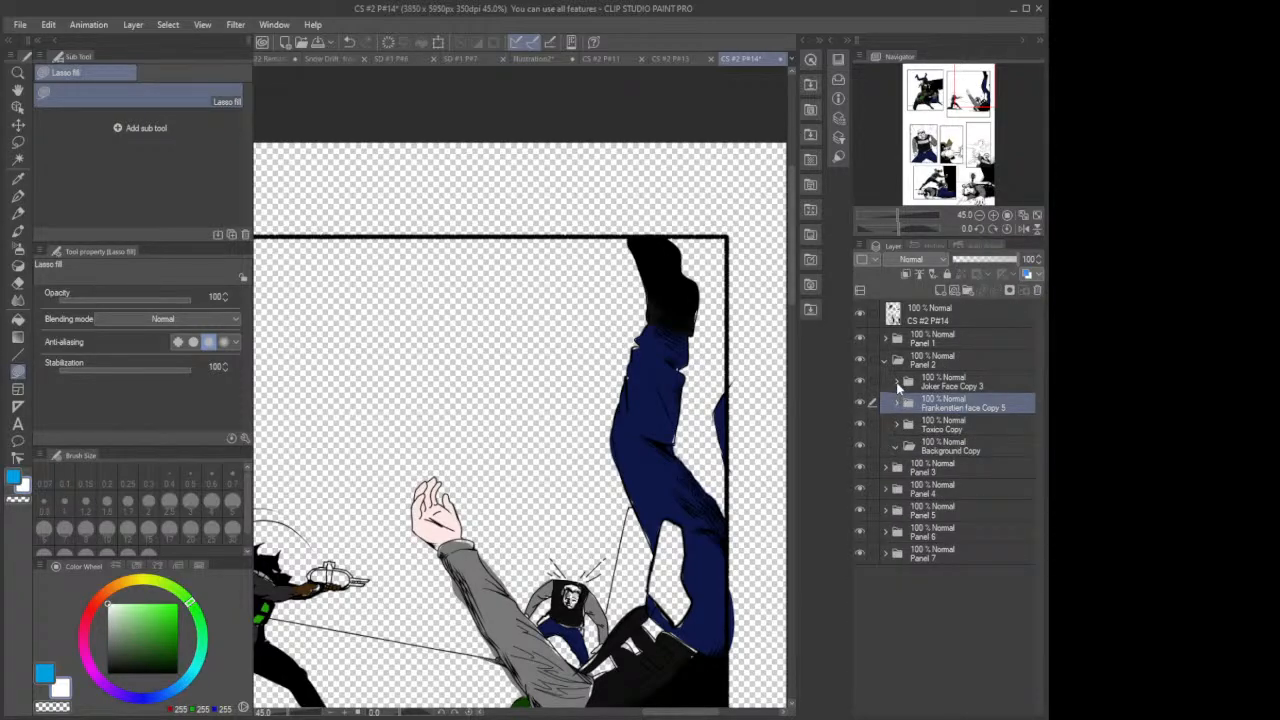
pyautogui.click(897, 384)
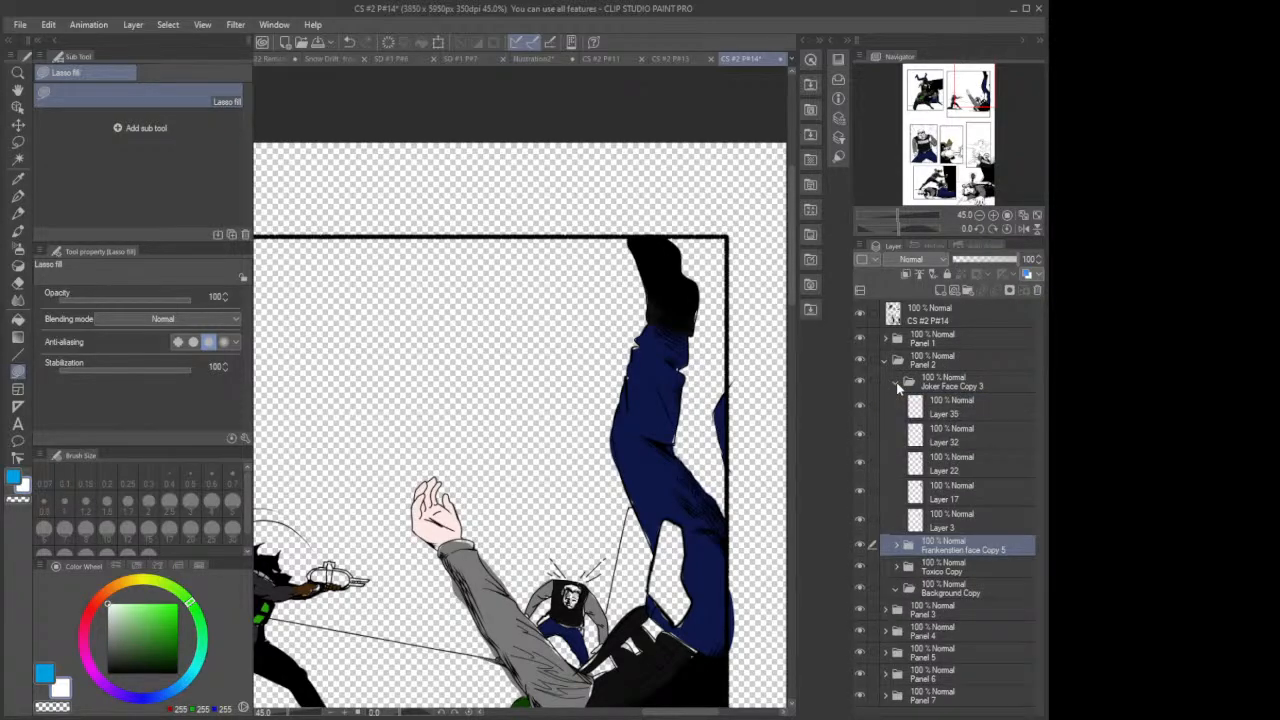
pyautogui.click(965, 432)
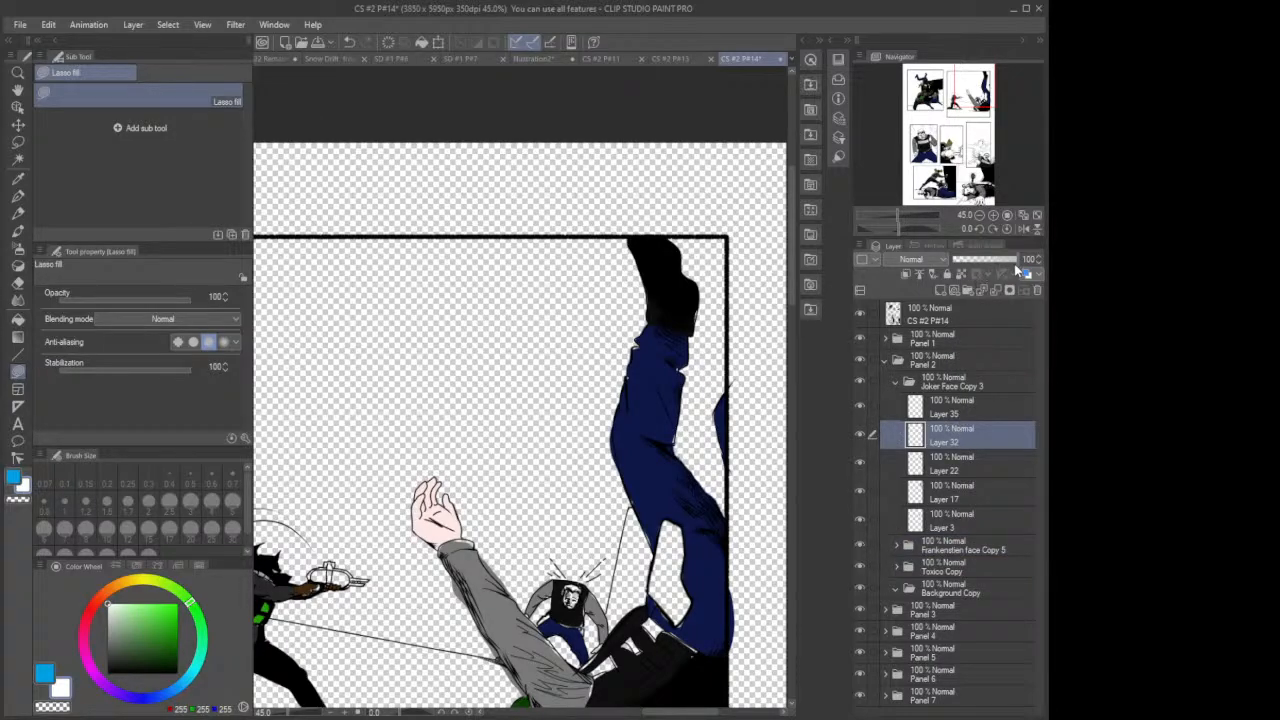
pyautogui.moveTo(1016, 265)
pyautogui.mouseDown()
pyautogui.moveTo(991, 265)
pyautogui.moveTo(1025, 262)
pyautogui.mouseUp()
pyautogui.click(974, 410)
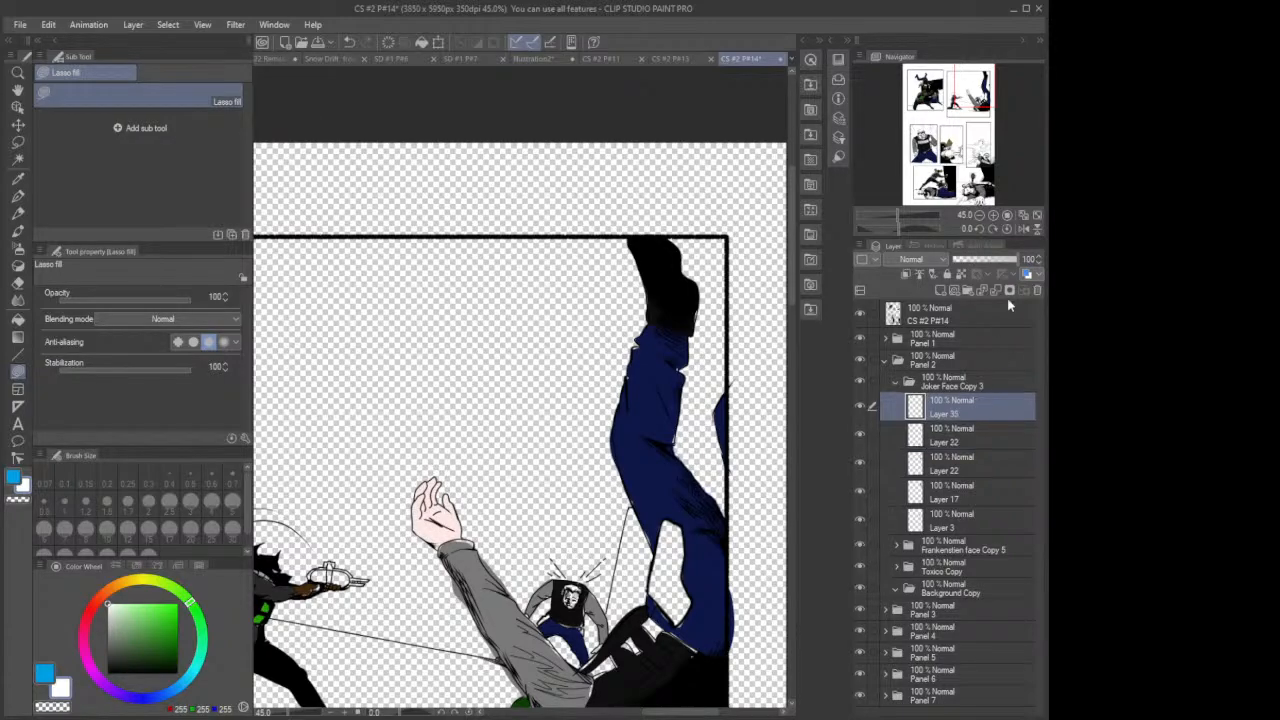
pyautogui.click(1013, 261)
pyautogui.moveTo(967, 266); pyautogui.dragTo(1027, 275)
pyautogui.click(951, 458)
pyautogui.click(1014, 261)
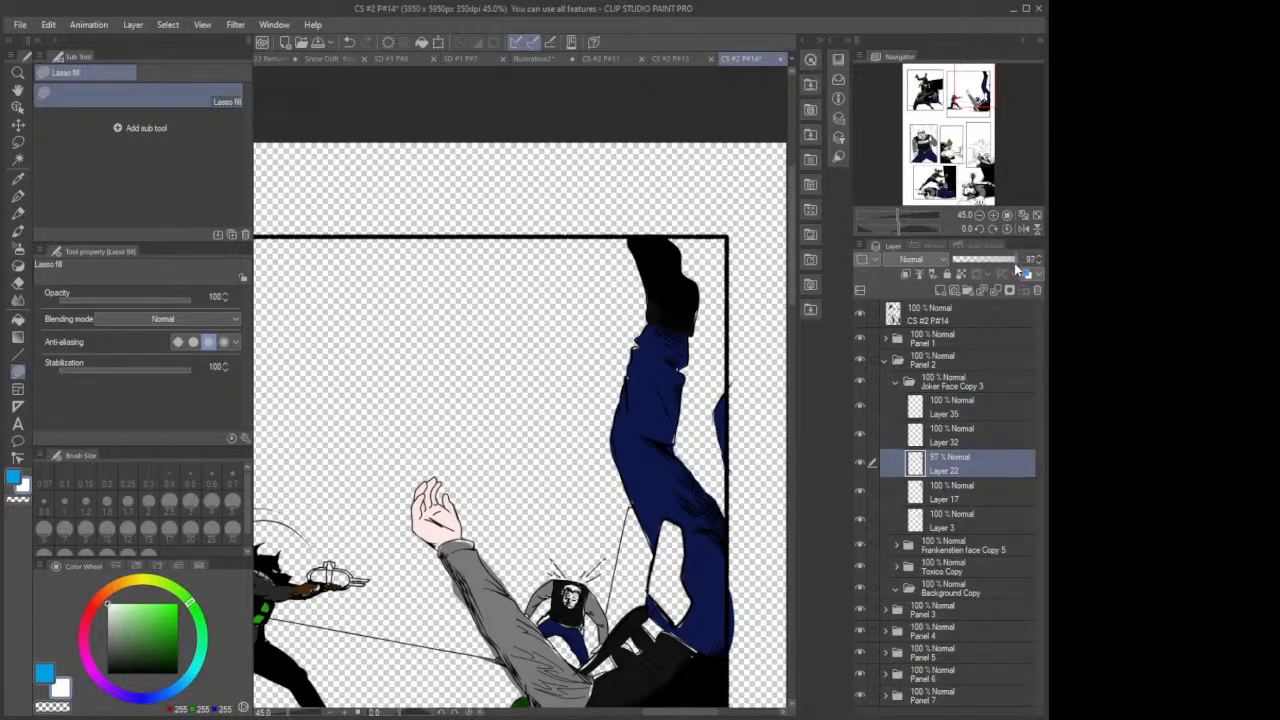
pyautogui.moveTo(1014, 263)
pyautogui.mouseDown()
pyautogui.moveTo(937, 262)
pyautogui.moveTo(1040, 264)
pyautogui.mouseUp()
pyautogui.moveTo(791, 297); pyautogui.dragTo(796, 324)
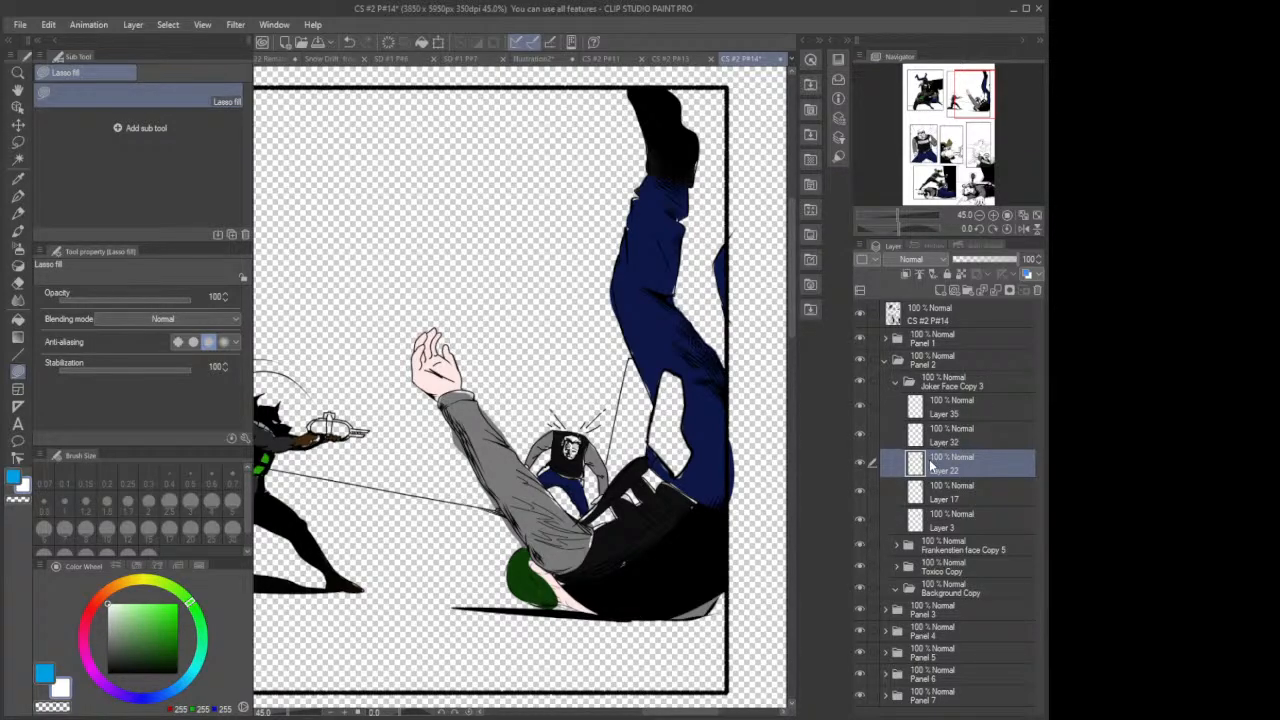
pyautogui.click(882, 362)
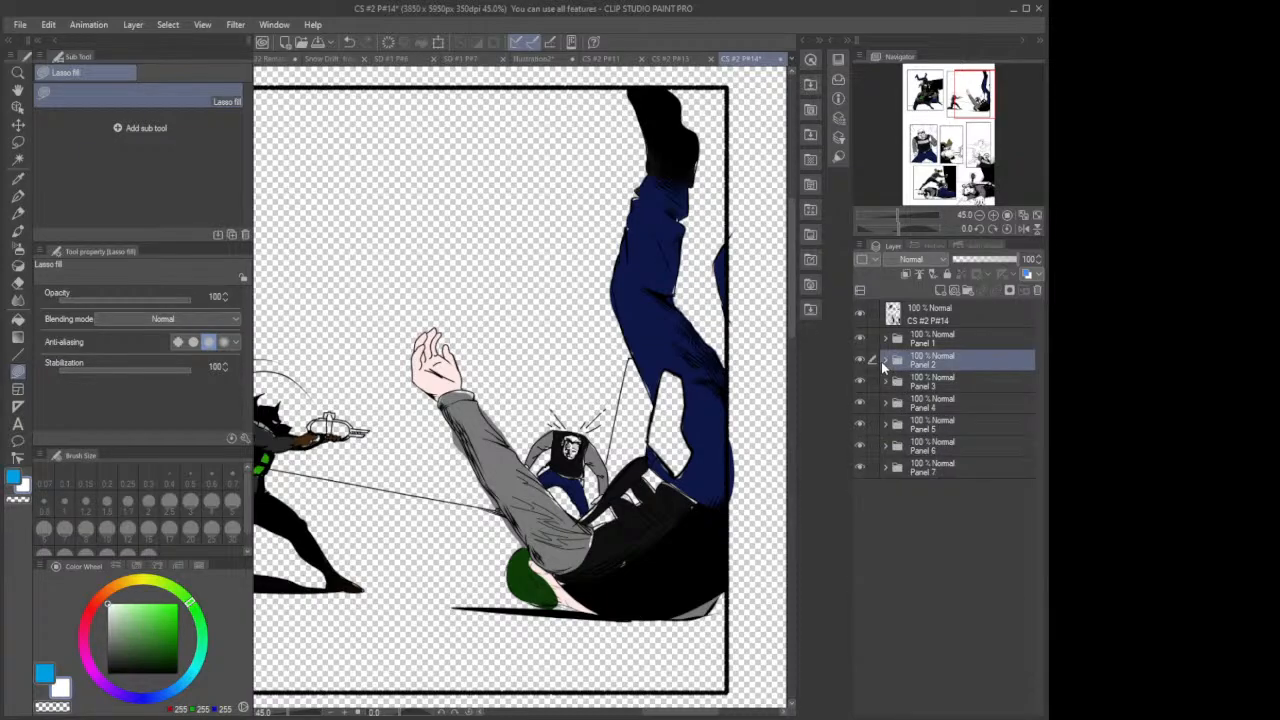
pyautogui.click(945, 383)
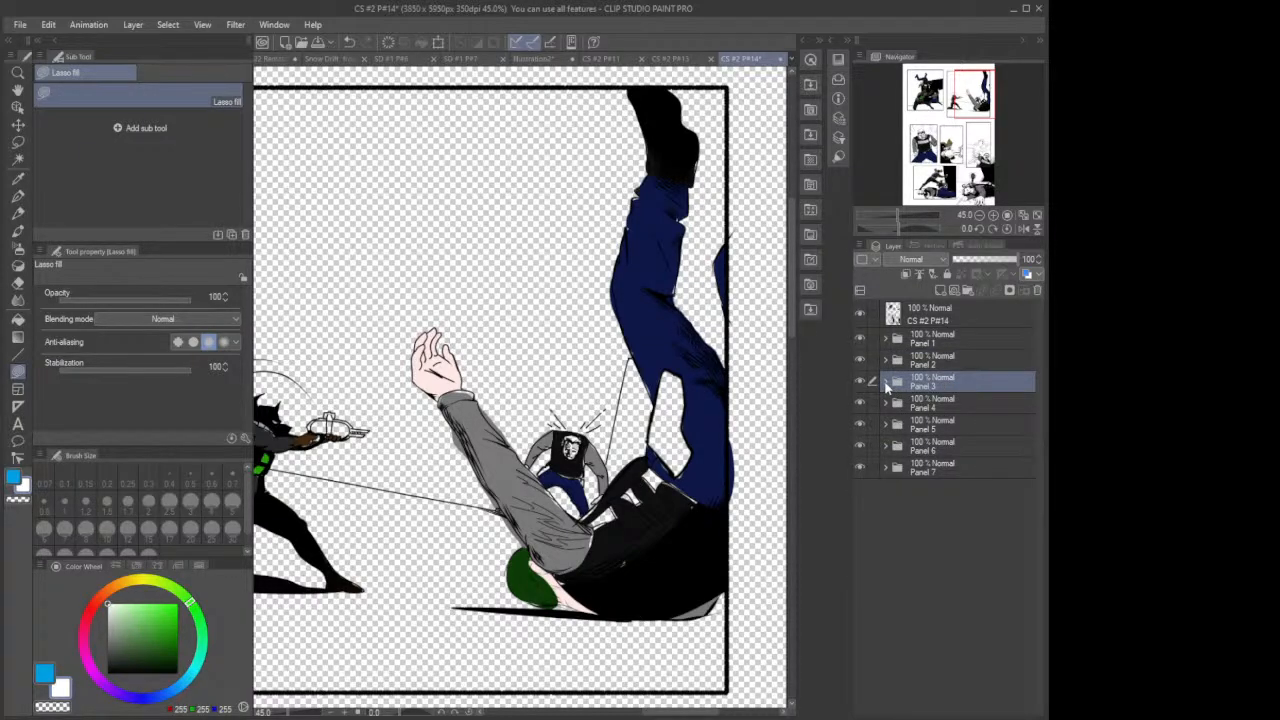
pyautogui.click(885, 383)
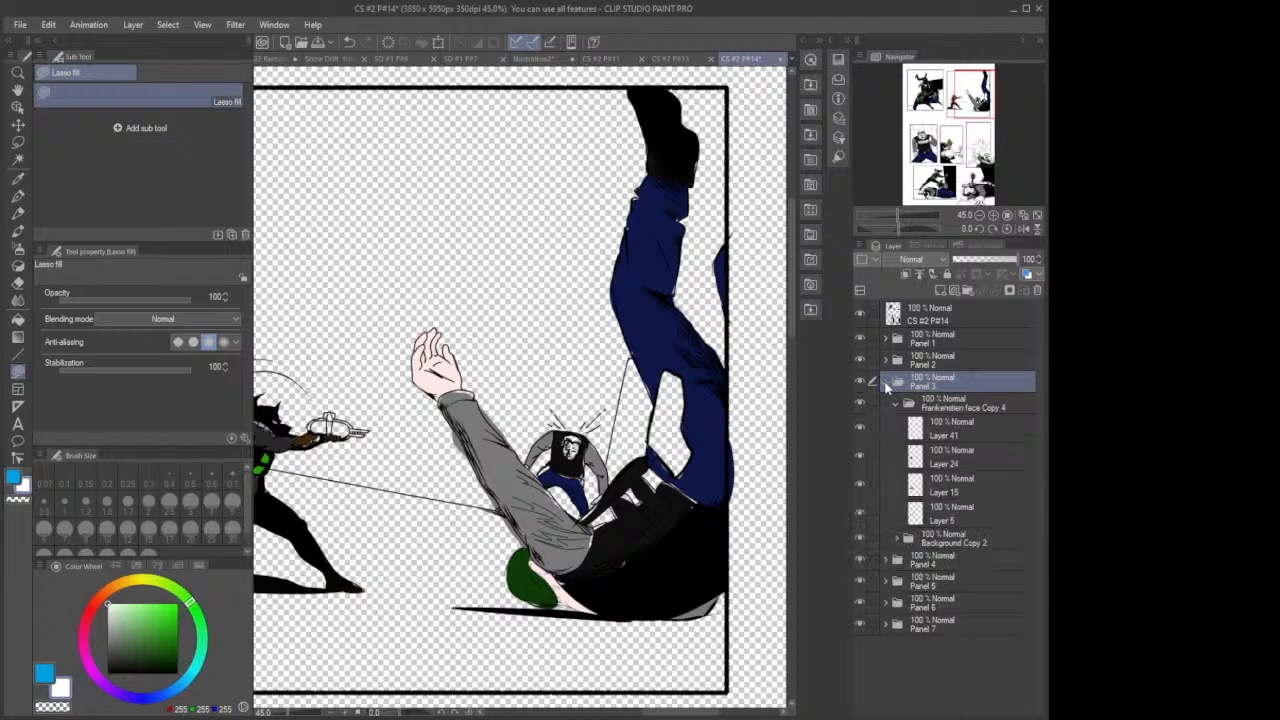
pyautogui.click(885, 383)
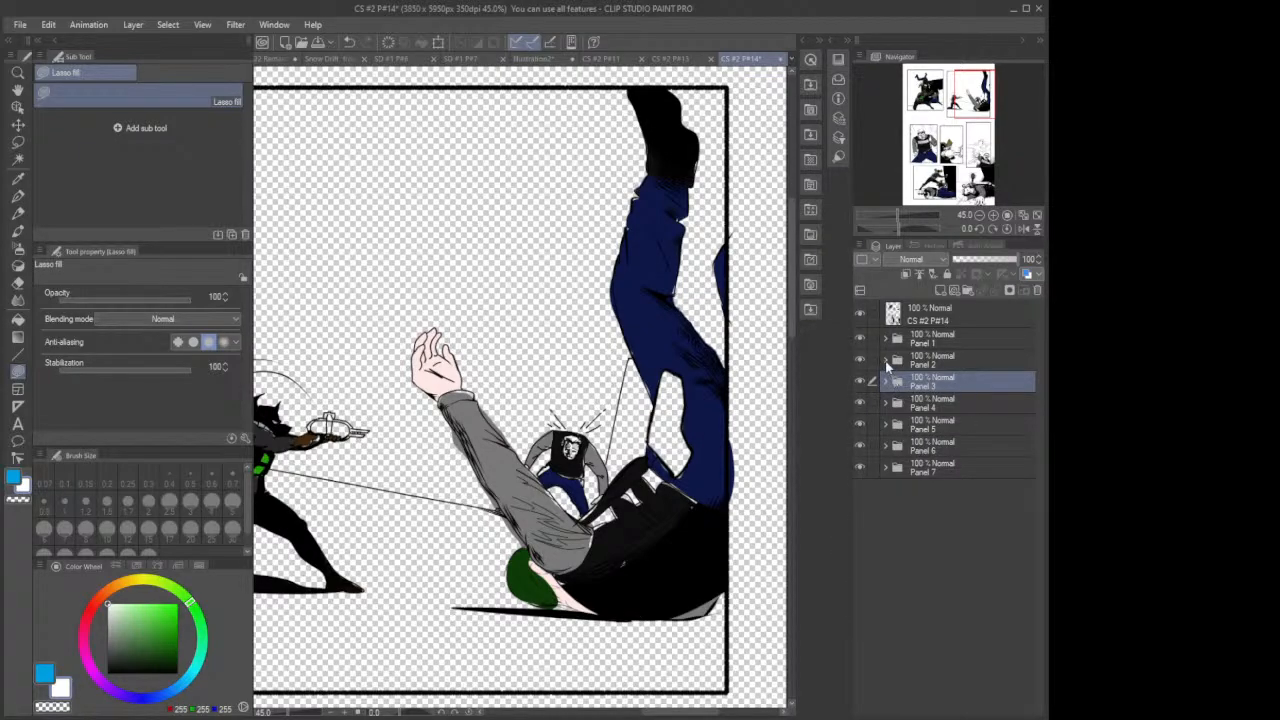
pyautogui.click(885, 361)
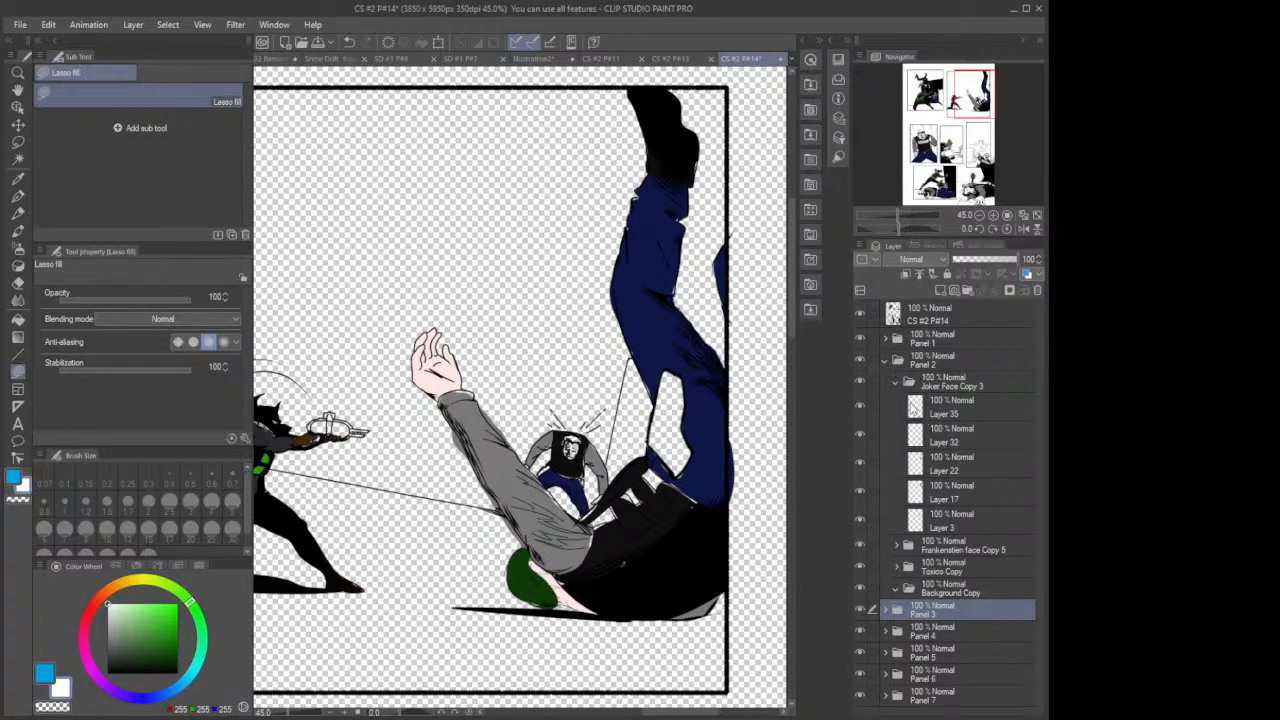
# Step: Expand Panel 2's Frankenstien face Copy 5 folder and toggle Layer 23's visibility to check which area it colours
pyautogui.click(897, 384)
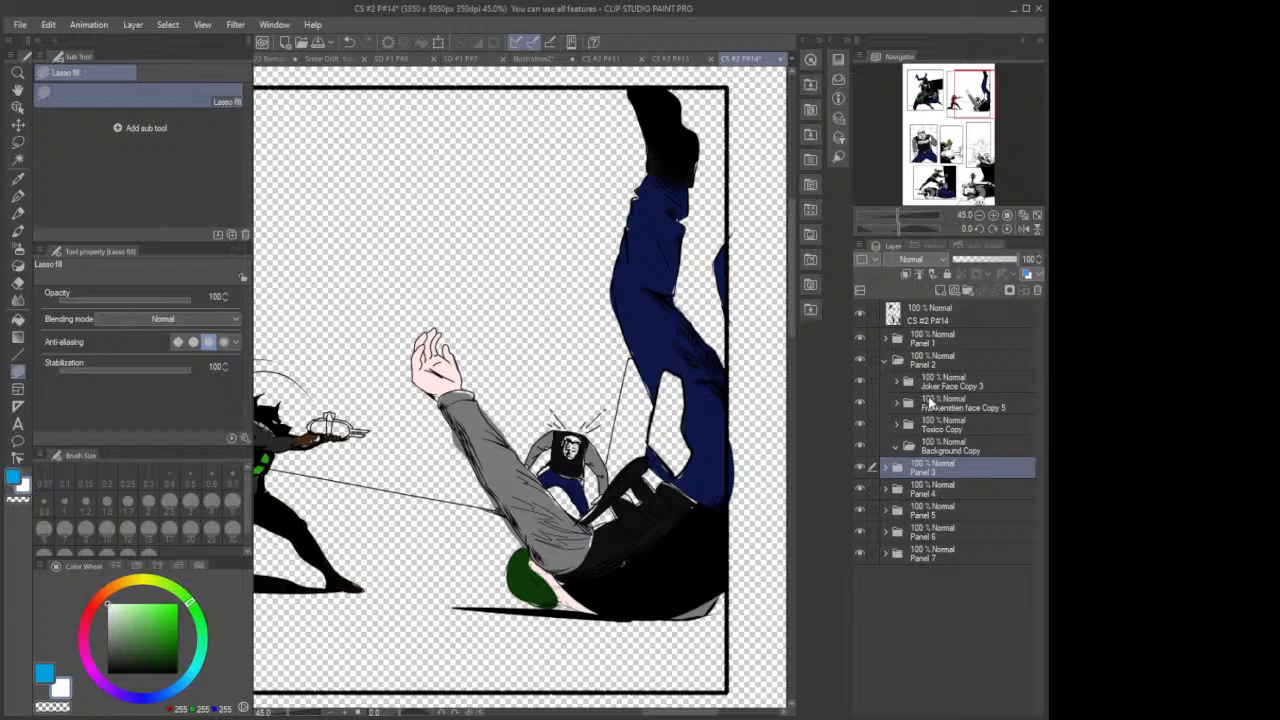
pyautogui.click(932, 404)
pyautogui.click(897, 404)
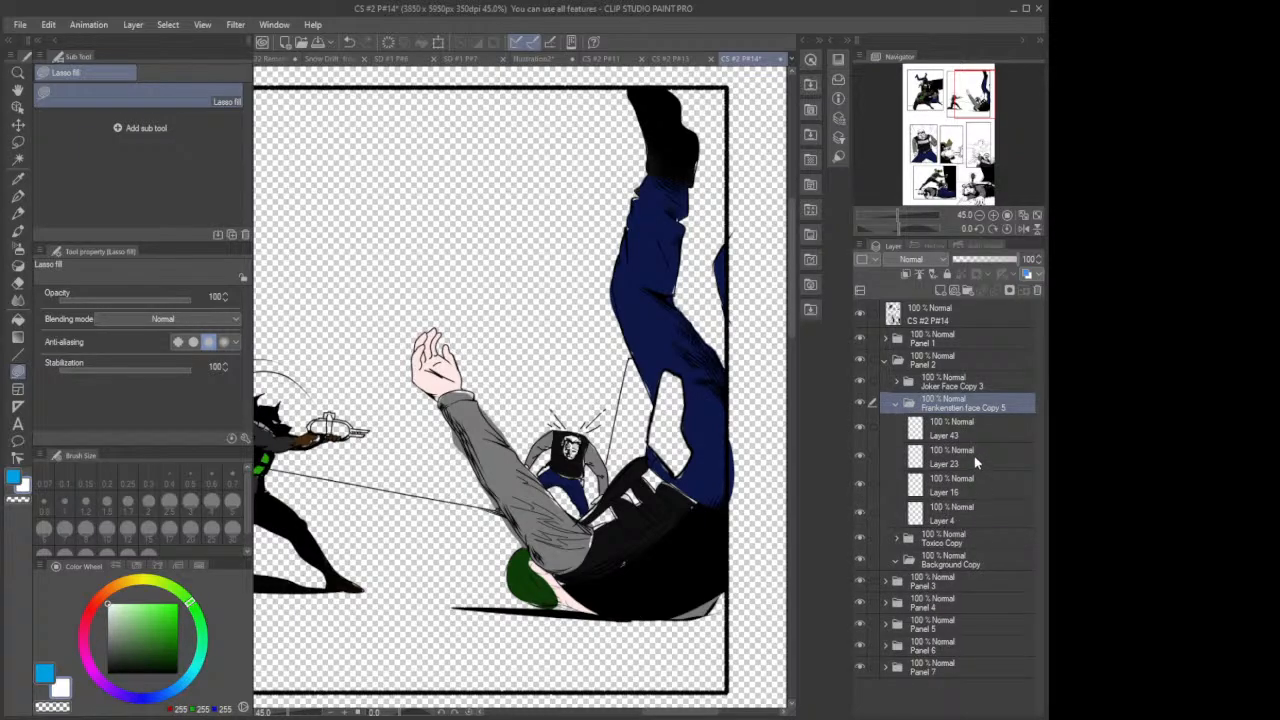
pyautogui.click(895, 457)
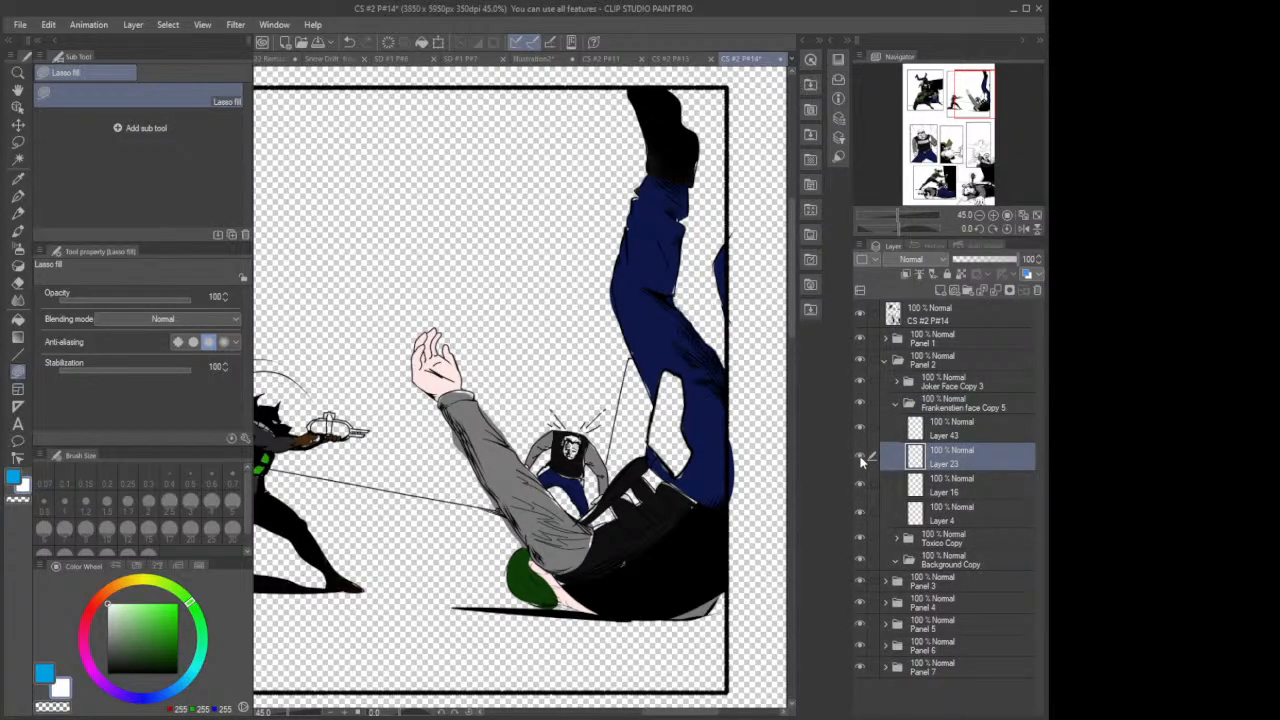
pyautogui.click(859, 456)
pyautogui.click(859, 456)
pyautogui.click(859, 456)
pyautogui.click(859, 456)
# Step: Examine the whole page to check which areas of the characters are still uncoloured
pyautogui.hotkey('ctrl', '-')
pyautogui.hotkey('ctrl', '-')
pyautogui.hotkey('ctrl', '-')
pyautogui.hotkey('ctrl', '-')
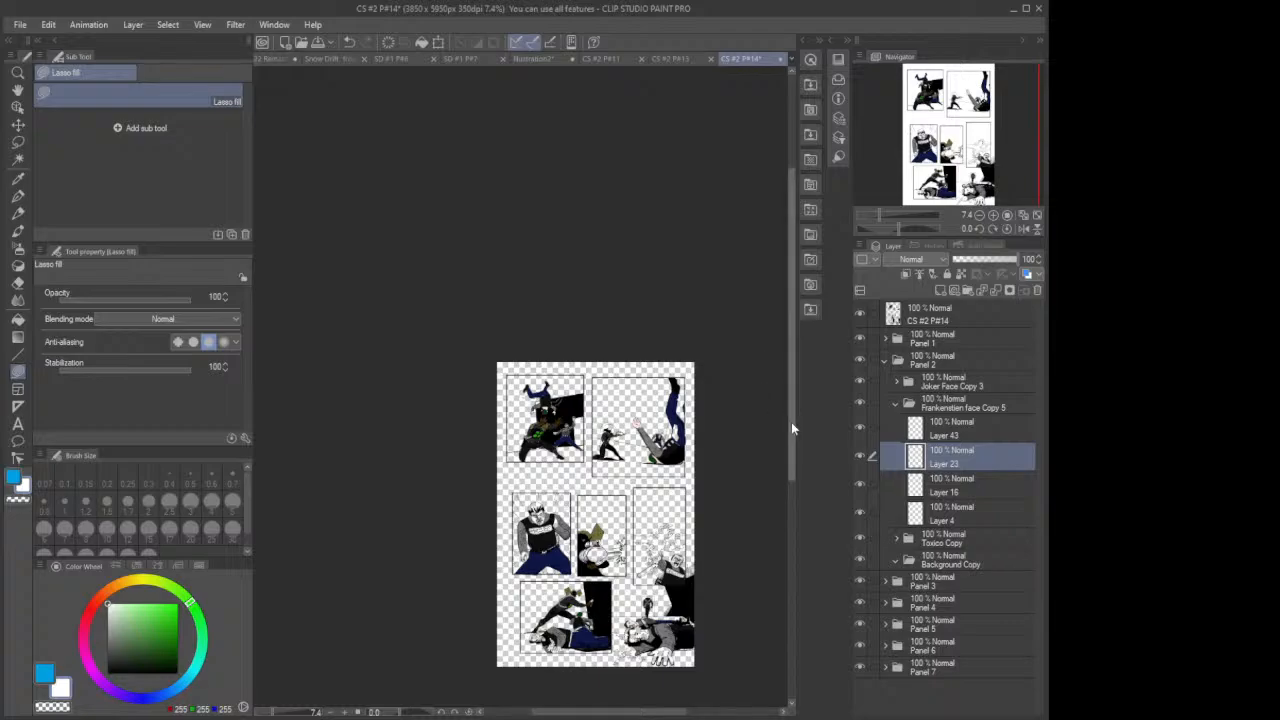
pyautogui.moveTo(791, 422); pyautogui.dragTo(794, 469)
pyautogui.scroll(2, 729, 429)
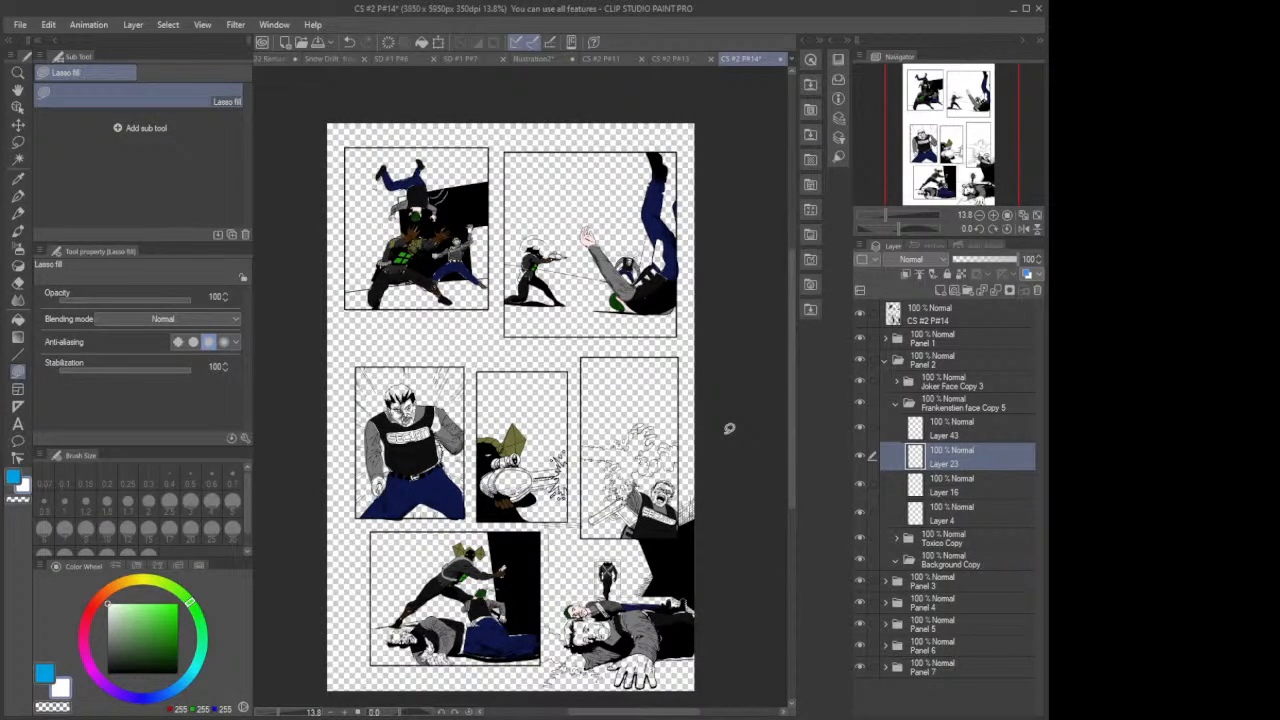
pyautogui.scroll(1, 729, 429)
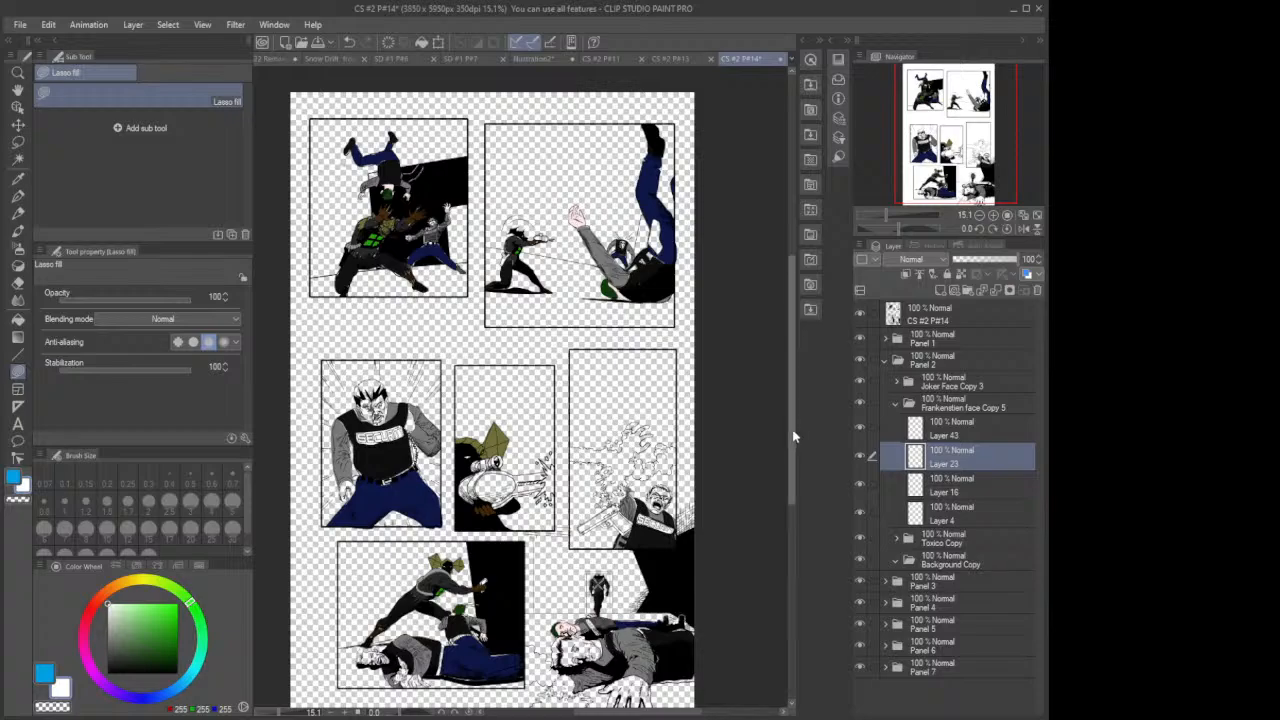
pyautogui.moveTo(790, 432); pyautogui.dragTo(790, 440)
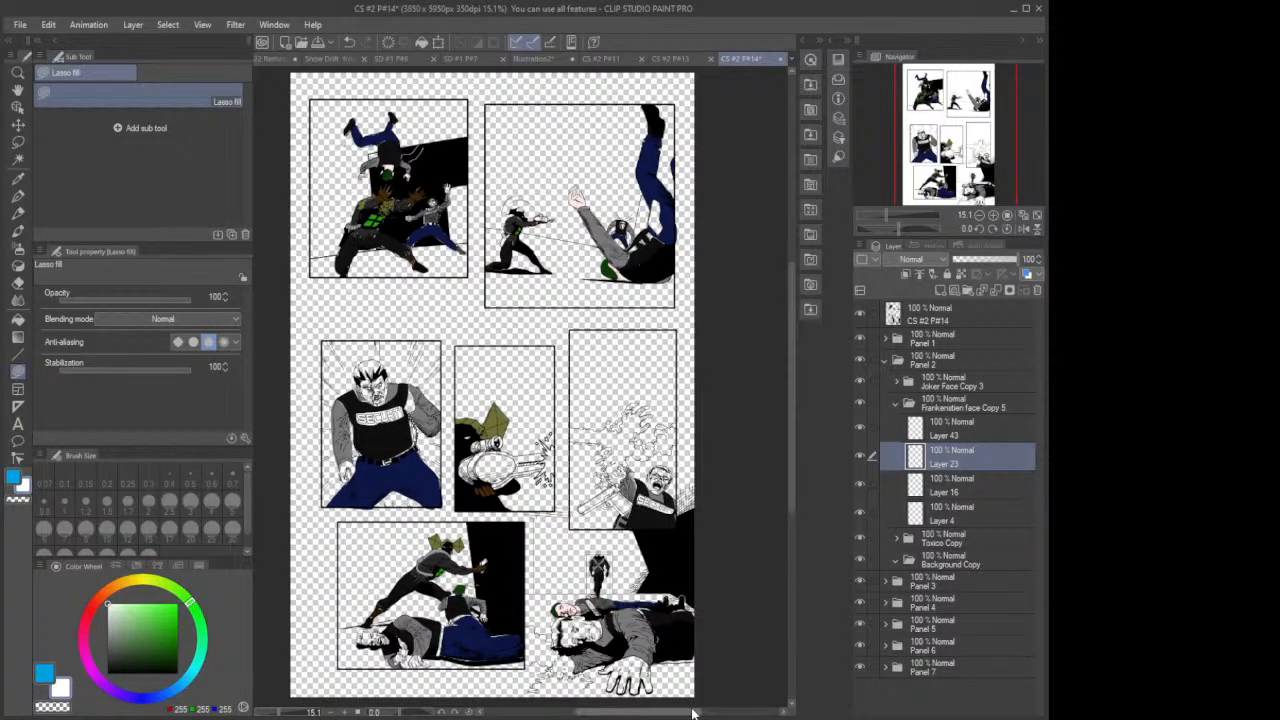
pyautogui.moveTo(694, 712); pyautogui.dragTo(672, 716)
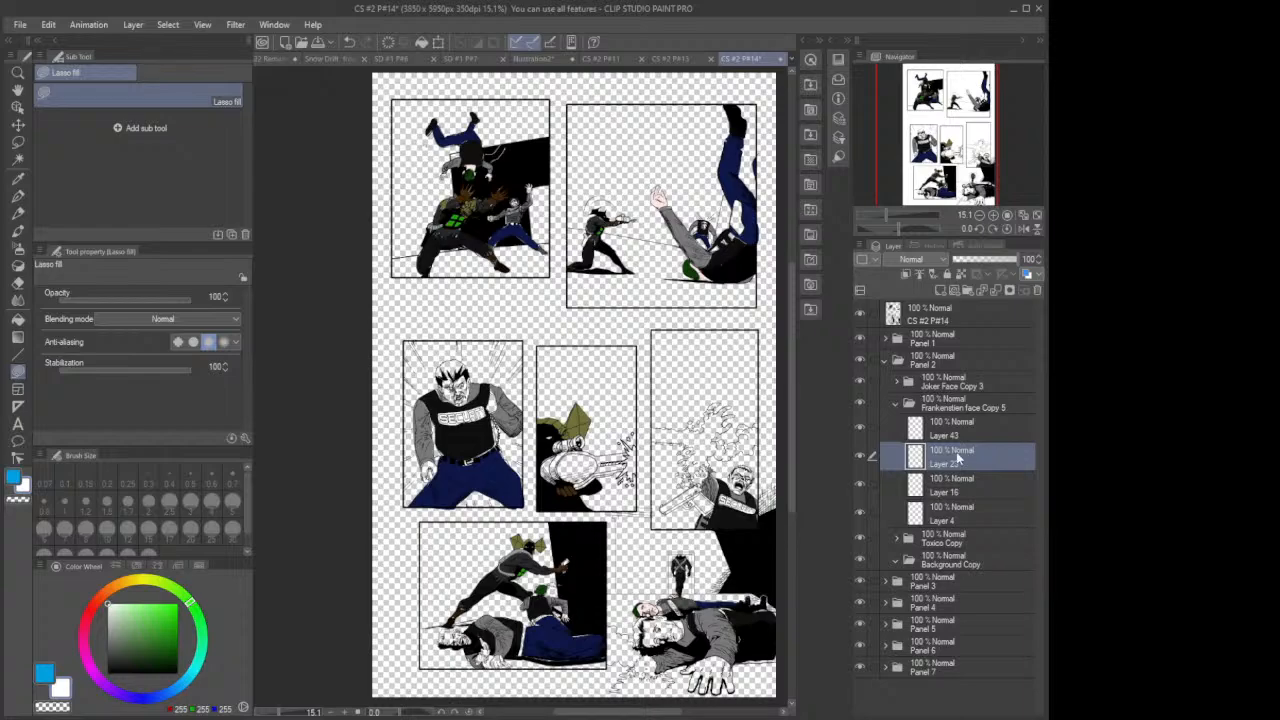
# Step: Switch to page CS #2 P#13 and pick up the skin colour from the blond guard's raised hand
pyautogui.click(684, 59)
pyautogui.scroll(-3, 598, 274)
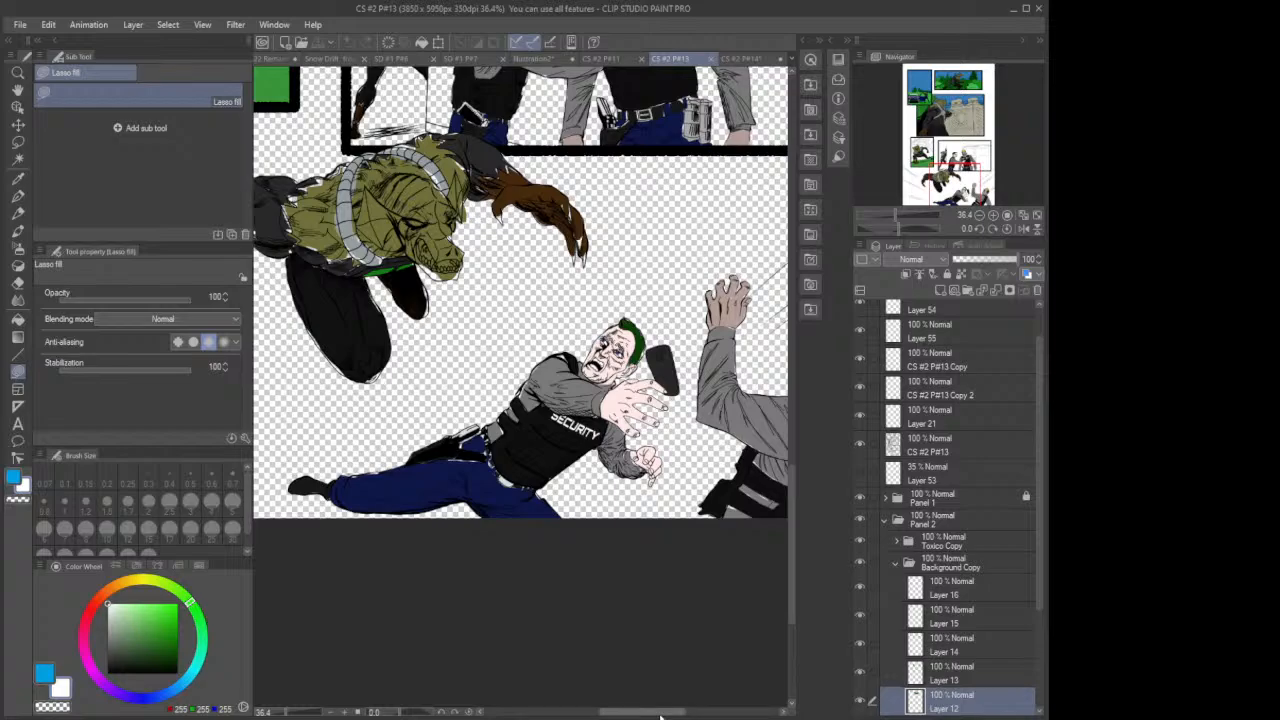
pyautogui.moveTo(660, 716); pyautogui.dragTo(708, 716)
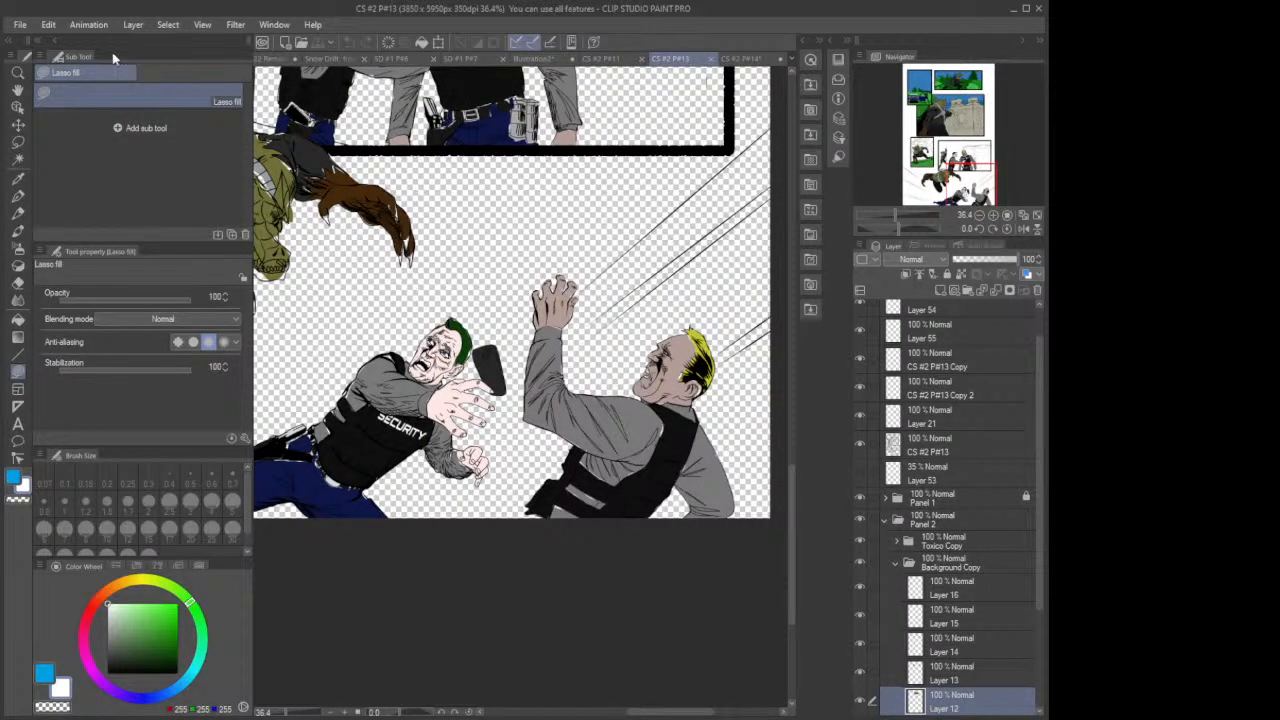
pyautogui.click(18, 179)
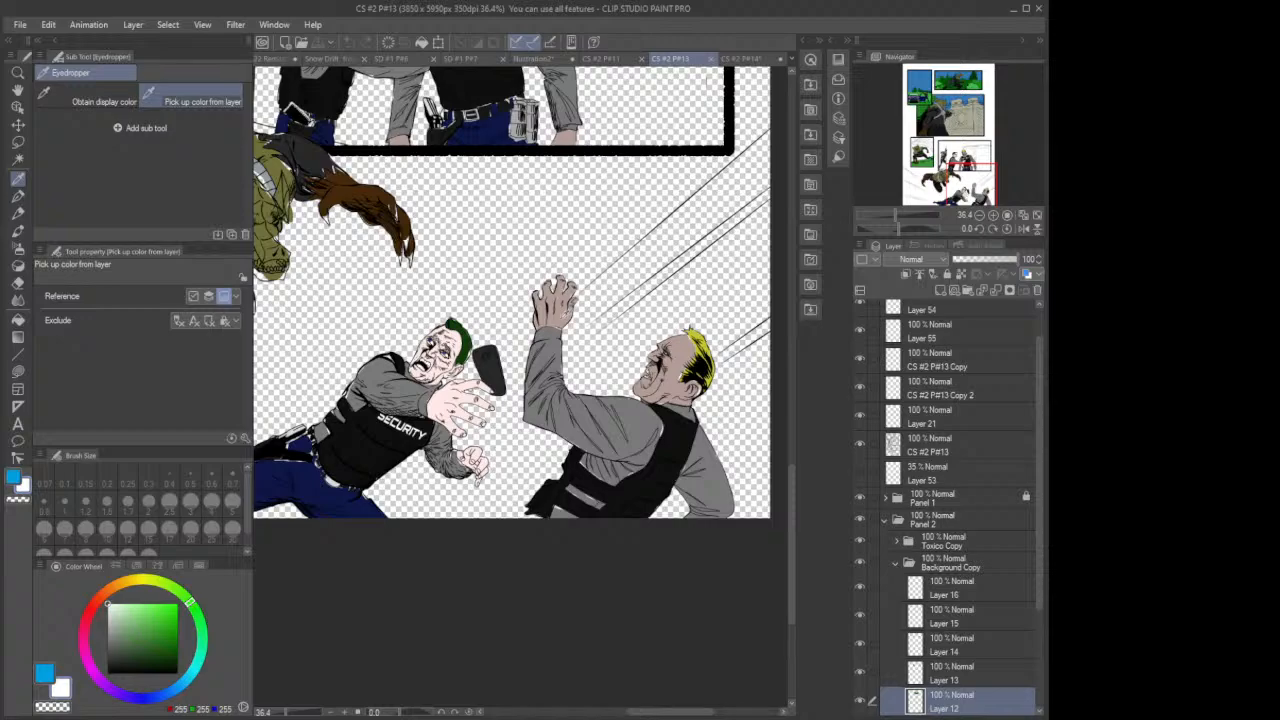
pyautogui.click(566, 306)
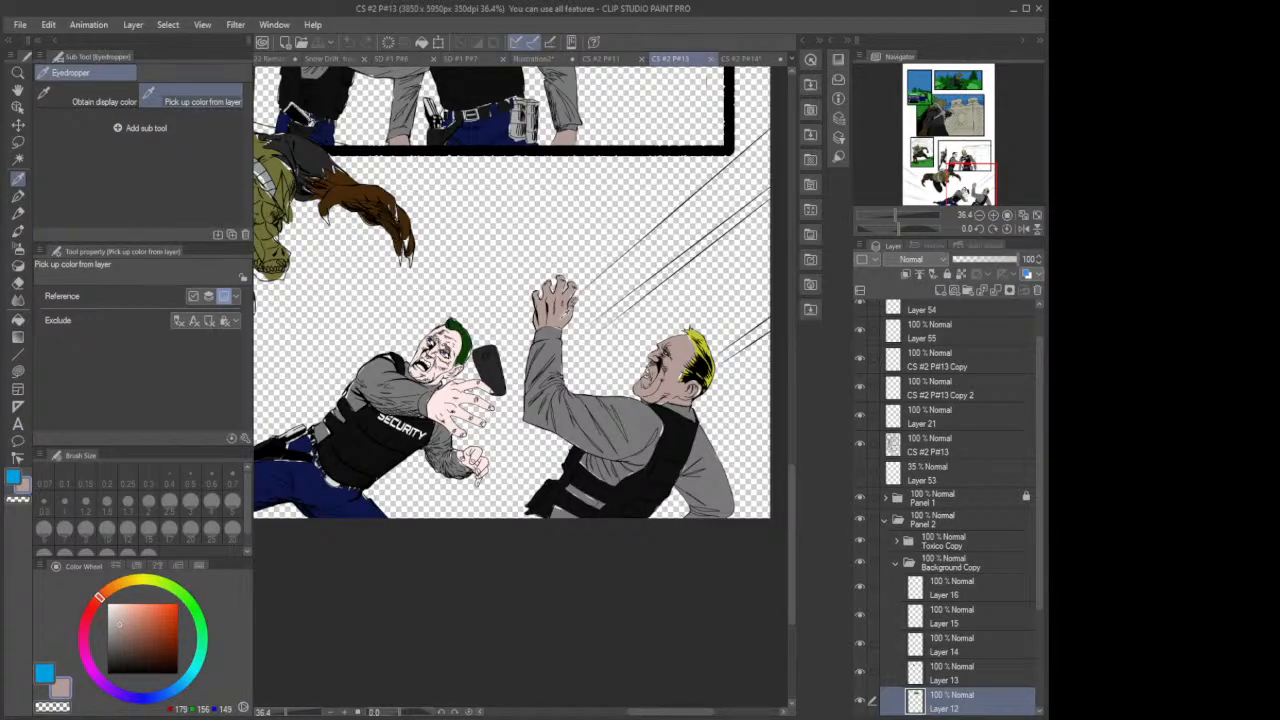
# Step: Back on CS #2 P#14, add a layer above Layer 43 in Panel 2 and lasso-fill the distant guard's face with the picked skin colour
pyautogui.click(750, 60)
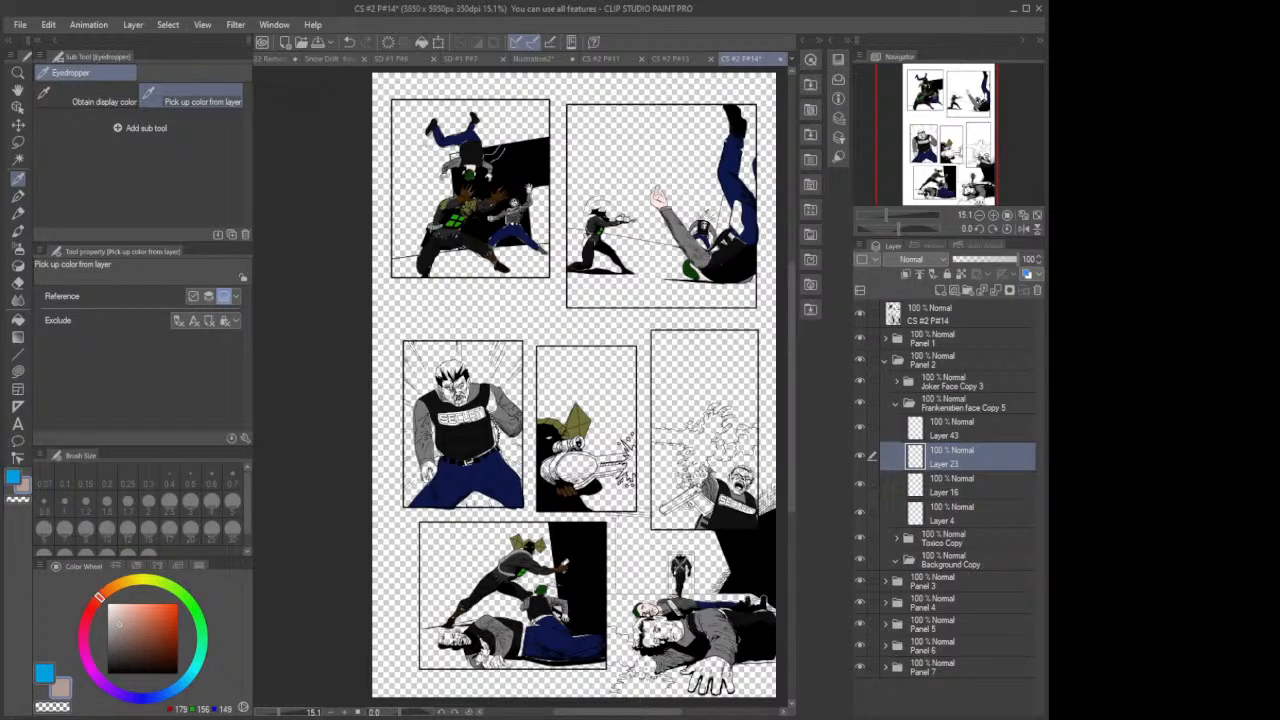
pyautogui.scroll(3, 705, 215)
pyautogui.scroll(2, 710, 230)
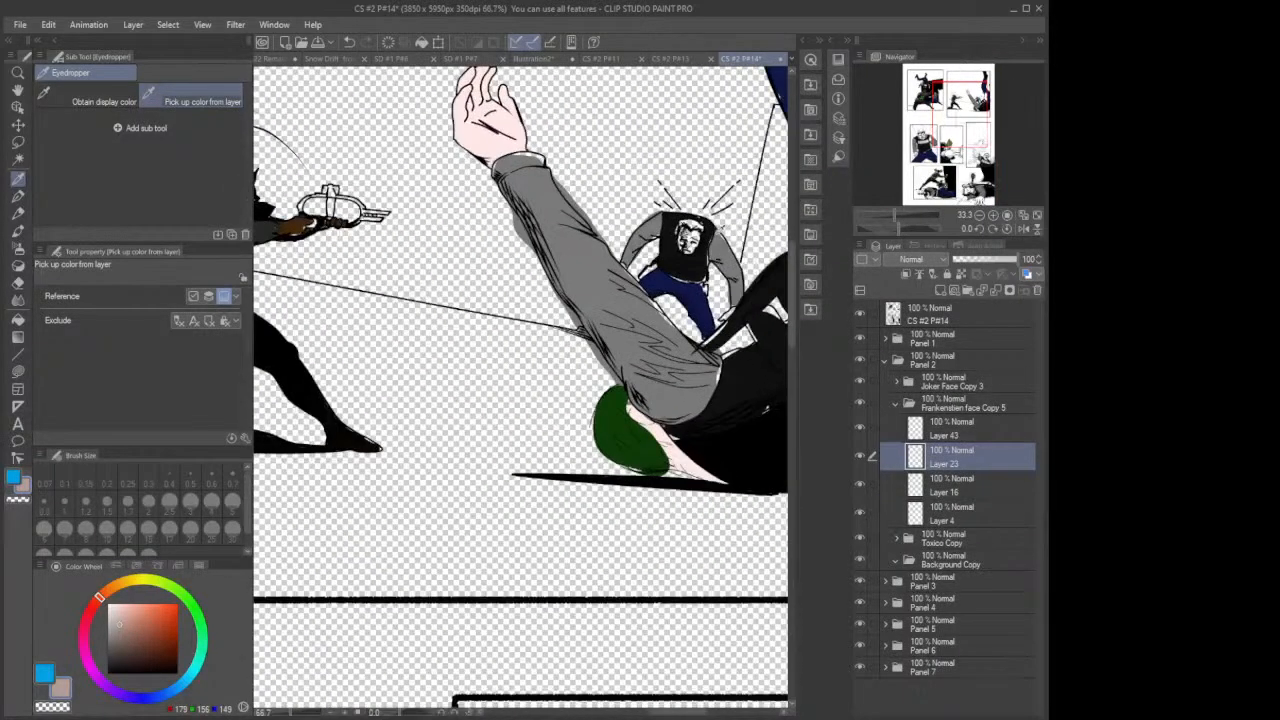
pyautogui.click(958, 426)
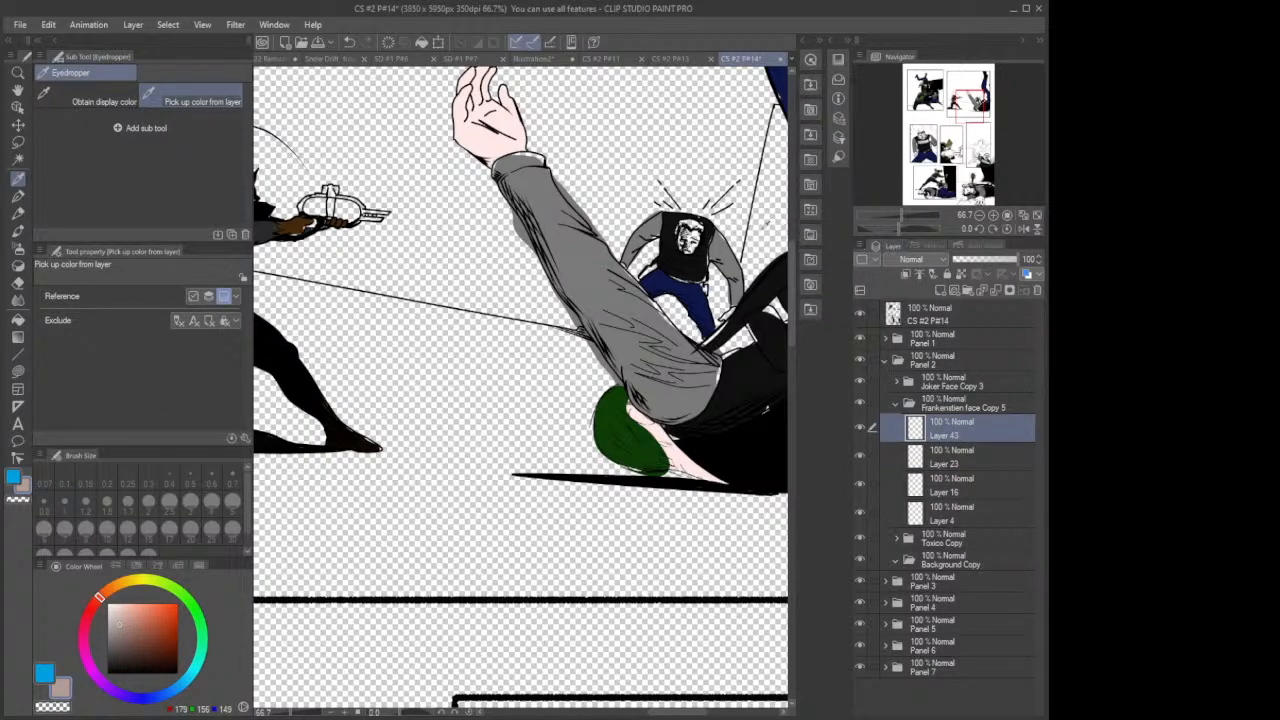
pyautogui.scroll(2, 766, 226)
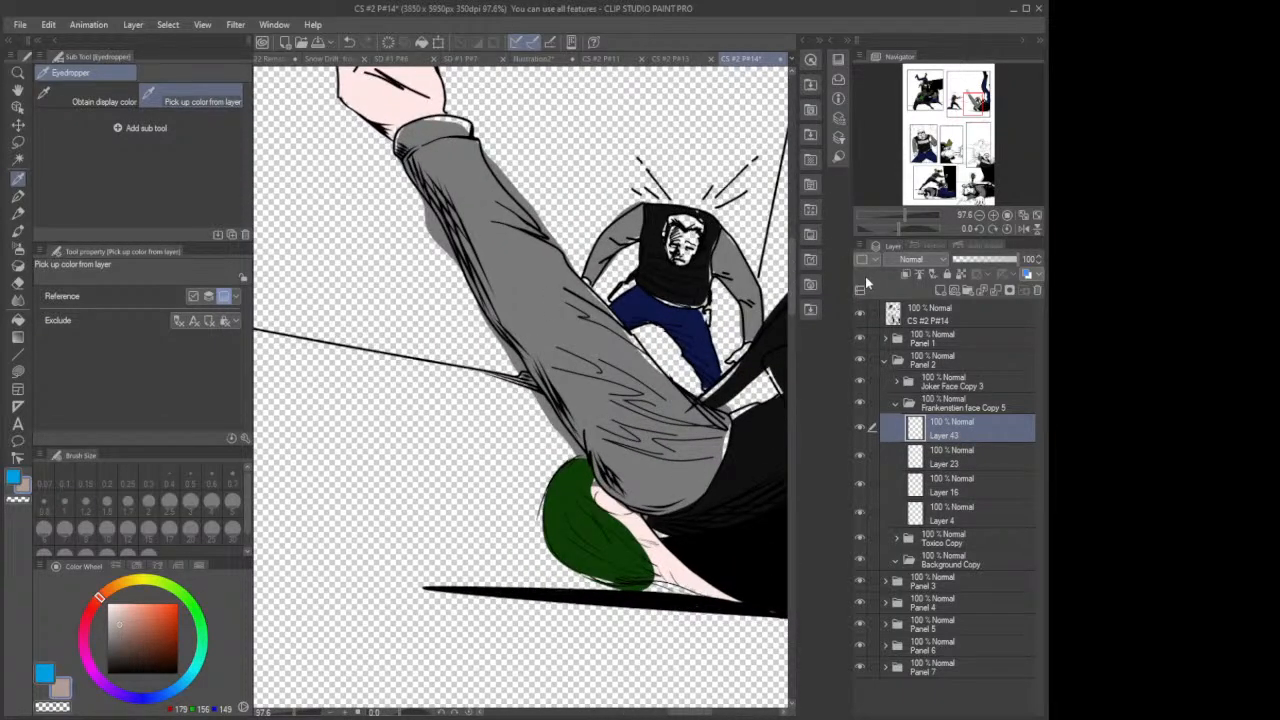
pyautogui.click(940, 290)
pyautogui.scroll(2, 700, 255)
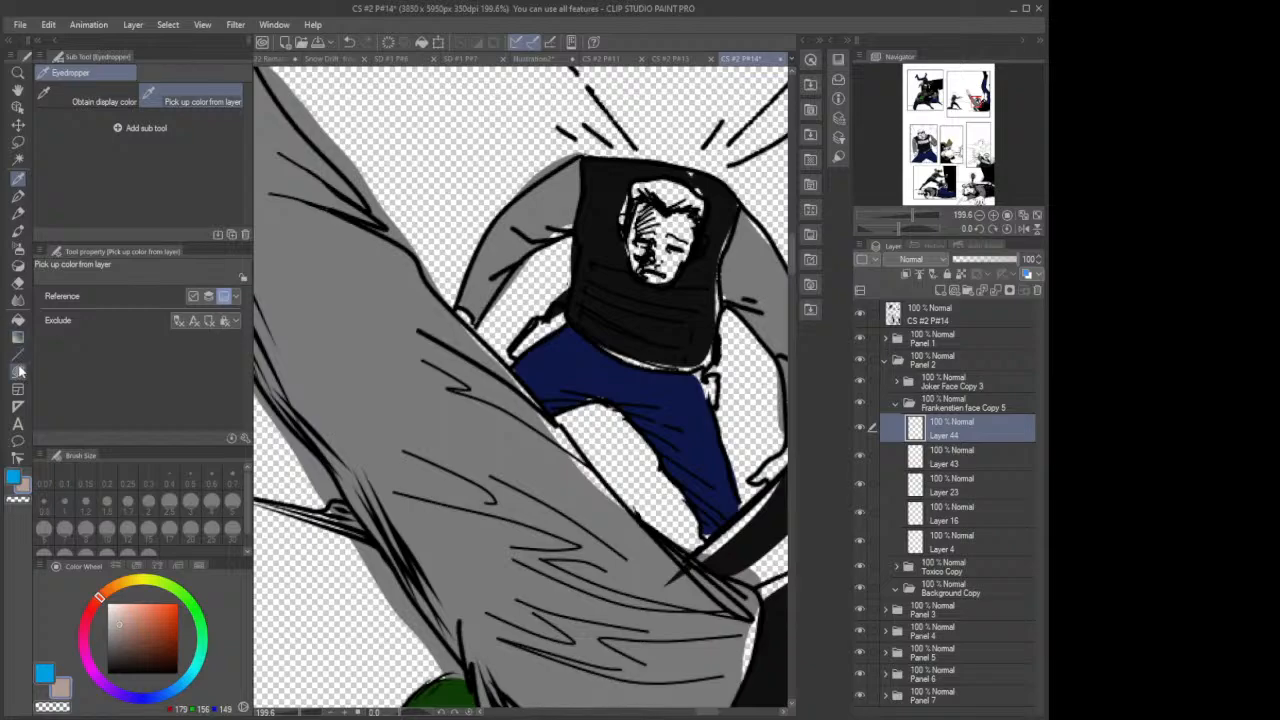
pyautogui.click(18, 370)
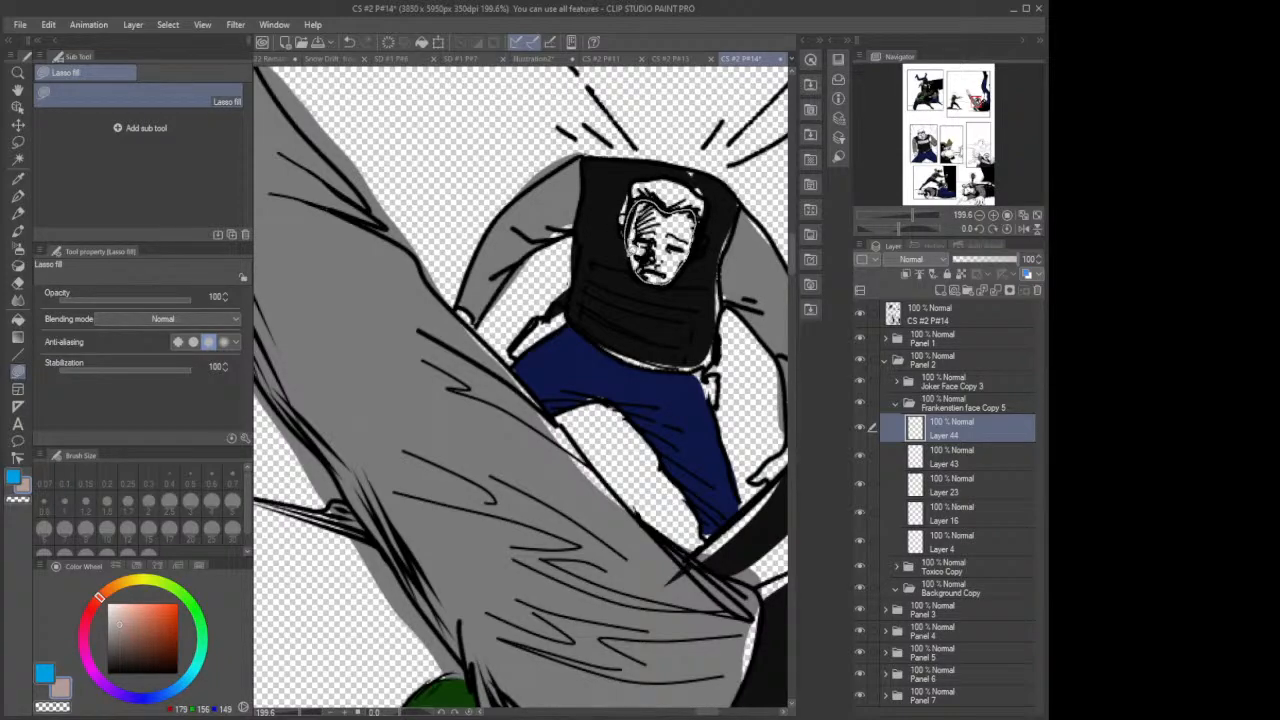
pyautogui.moveTo(630, 250); pyautogui.dragTo(645, 278)
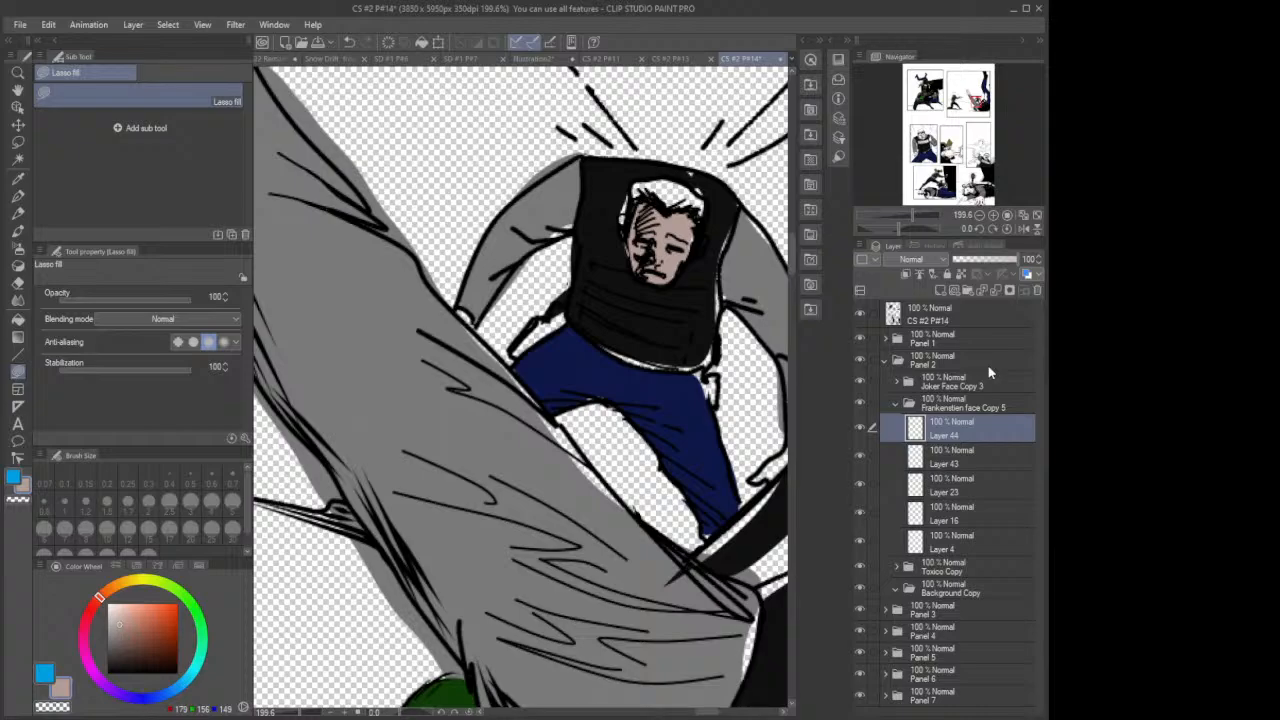
# Step: Collapse Panel 2 and add a new layer above Layer 42 in Panel 1's Frankenstien face folder
pyautogui.click(885, 359)
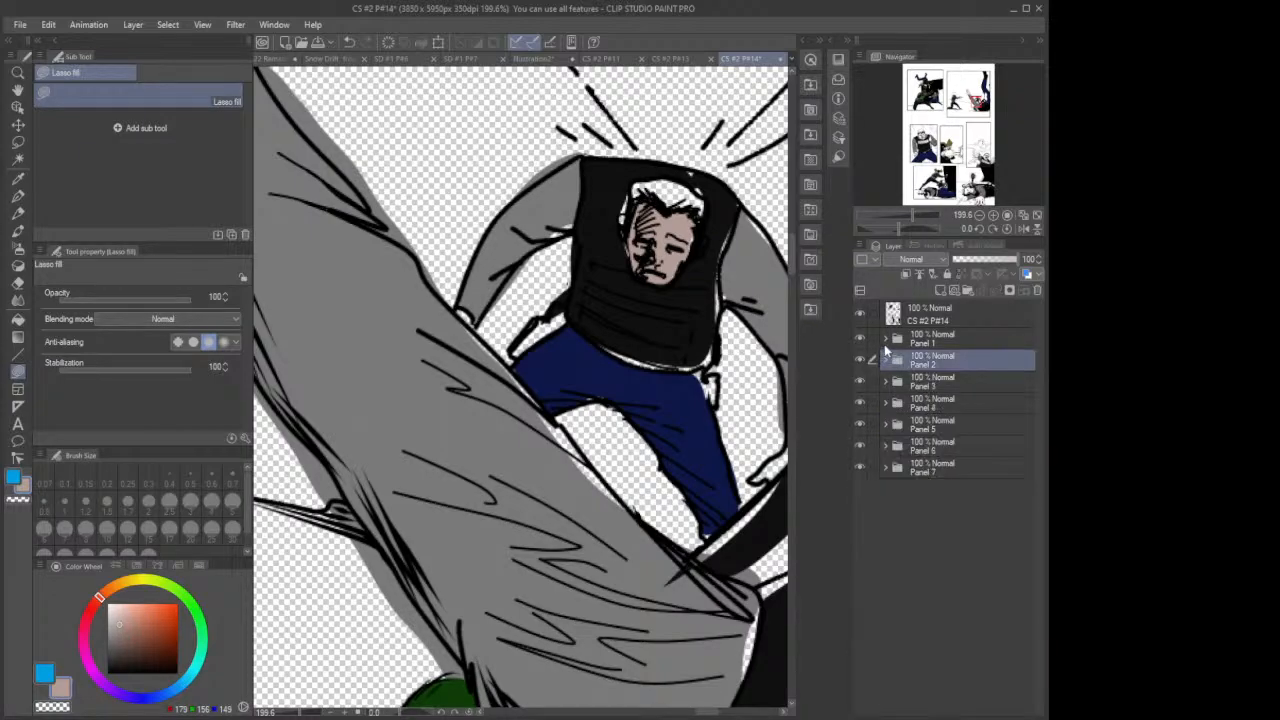
pyautogui.click(886, 339)
pyautogui.click(940, 381)
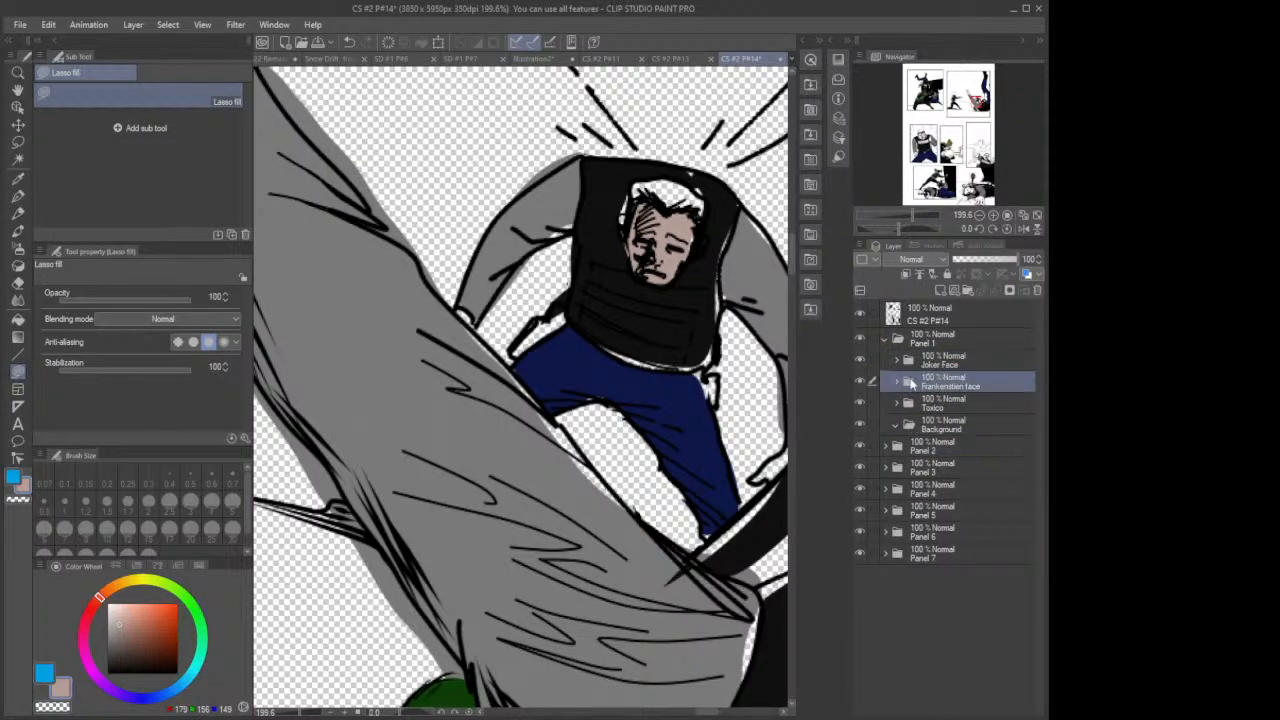
pyautogui.click(899, 382)
pyautogui.click(958, 407)
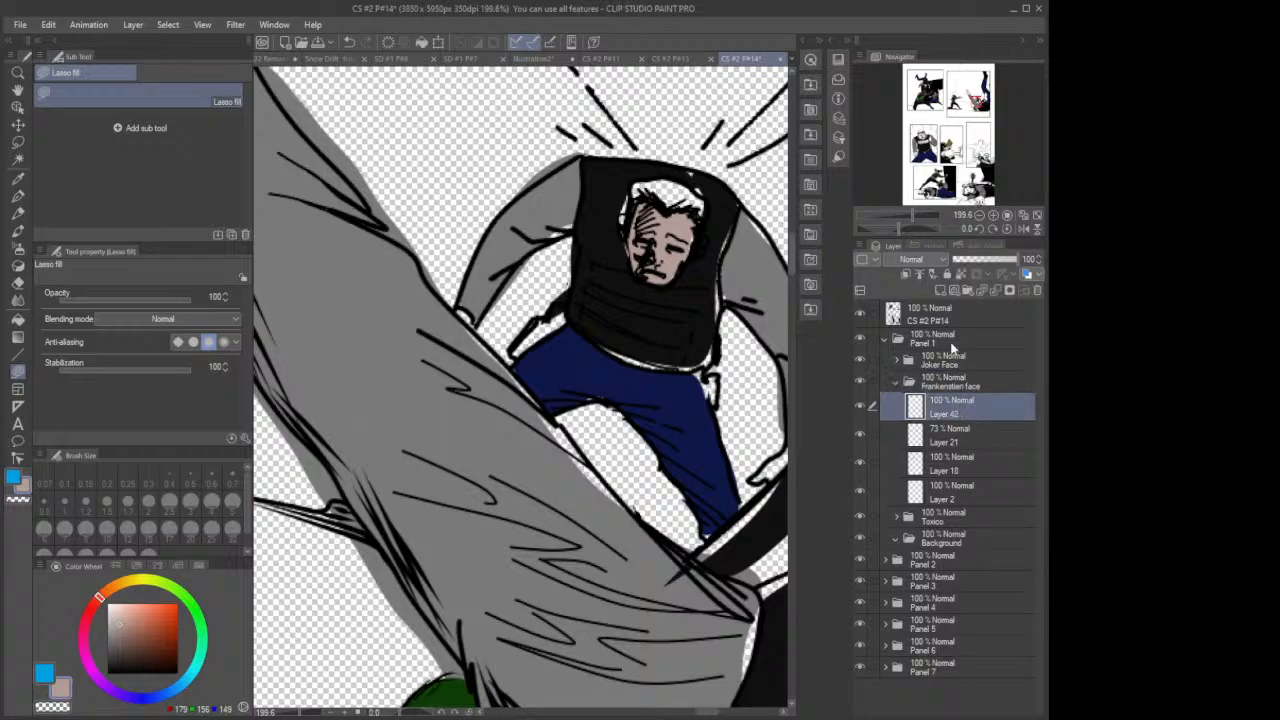
pyautogui.click(940, 292)
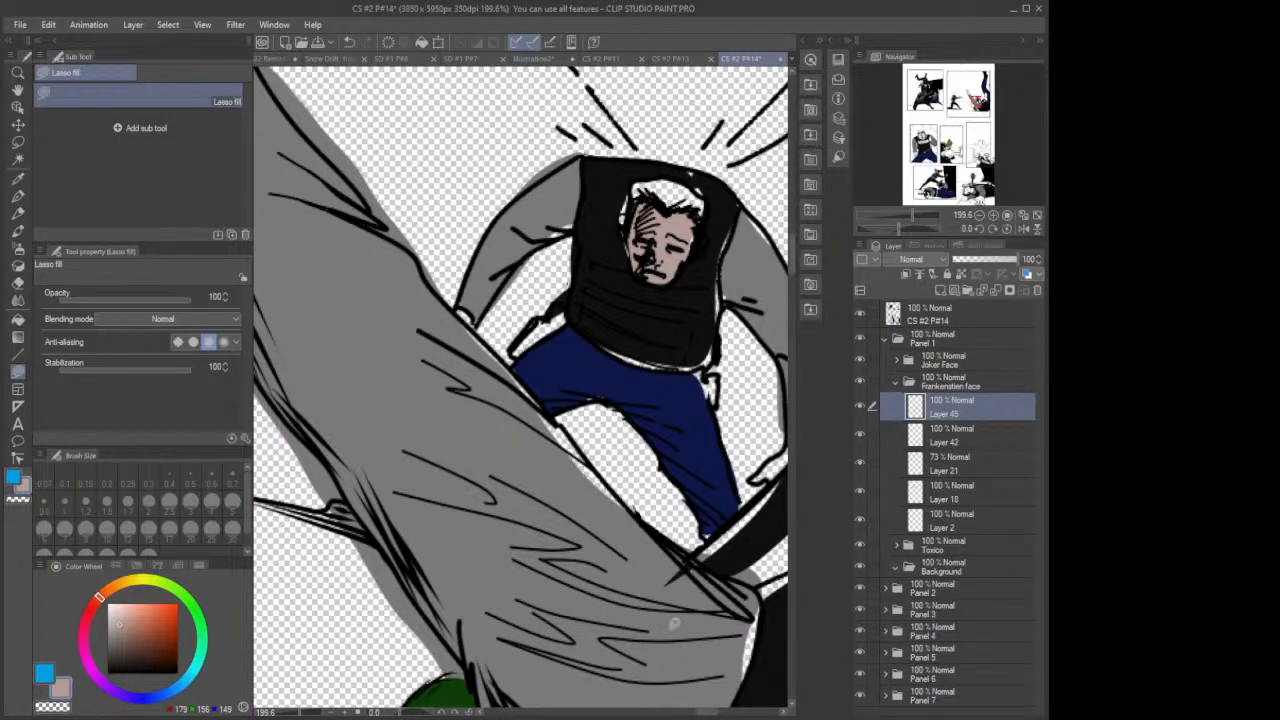
# Step: Lasso-fill the face and both hands of Panel 1's standing security guard with the picked skin colour
pyautogui.scroll(-10, 706, 702)
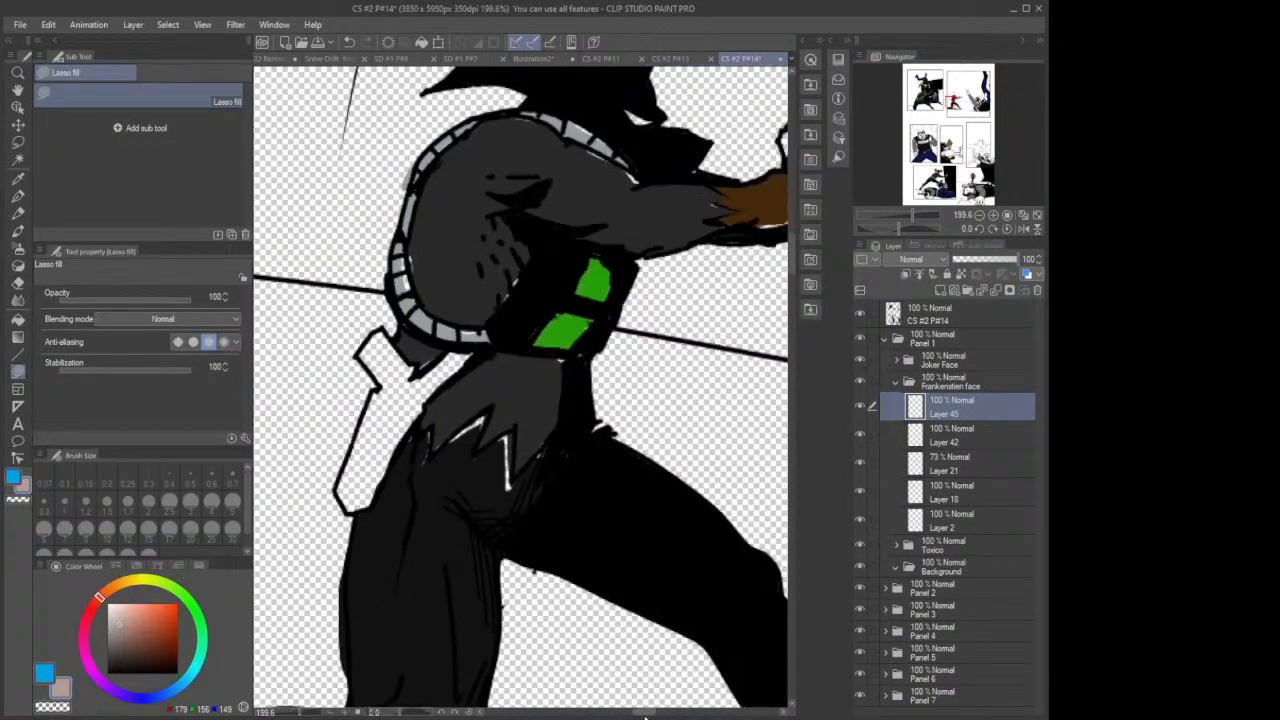
pyautogui.moveTo(645, 714); pyautogui.dragTo(596, 648)
pyautogui.scroll(-3, 674, 354)
pyautogui.scroll(2, 674, 354)
pyautogui.scroll(-2, 674, 354)
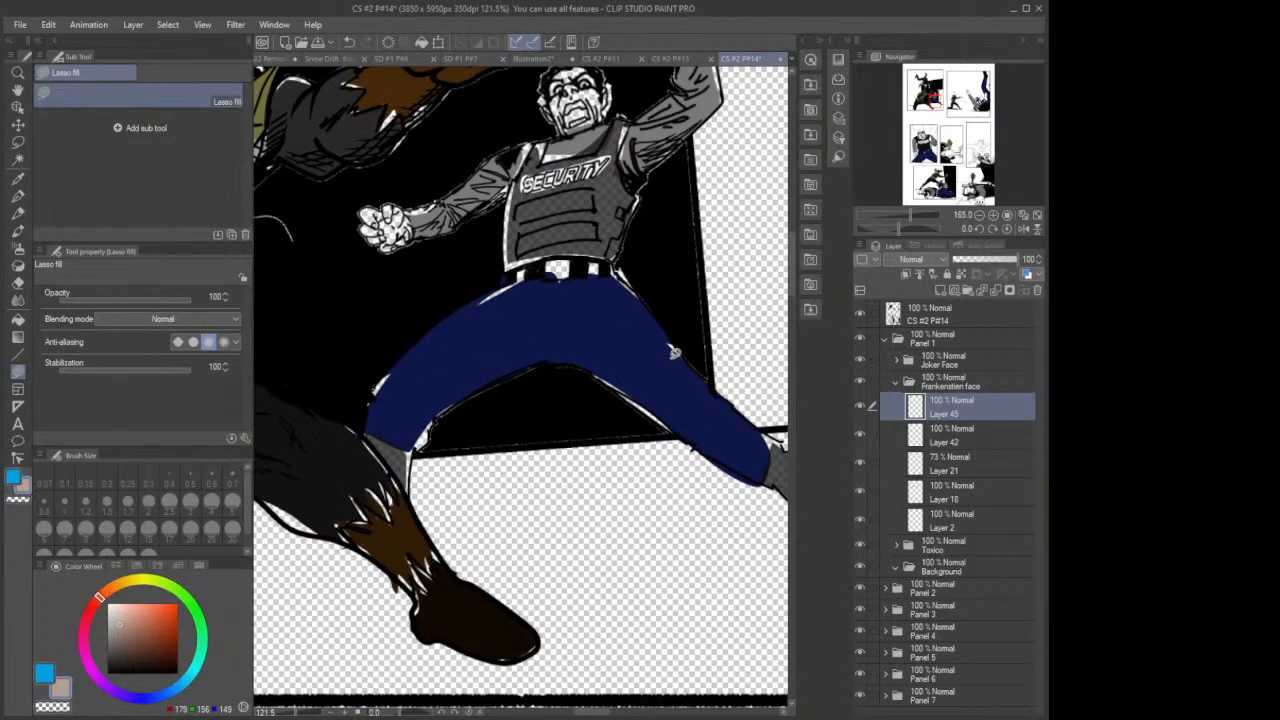
pyautogui.moveTo(795, 290); pyautogui.dragTo(798, 260)
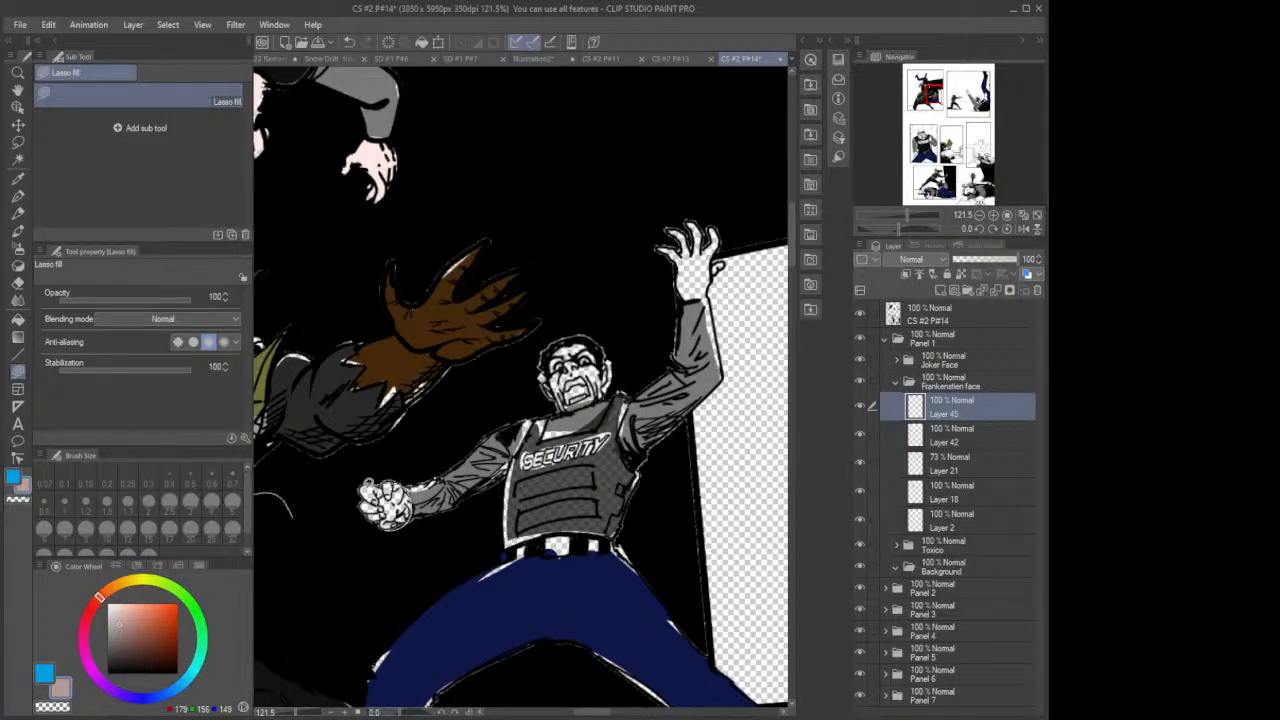
pyautogui.moveTo(362, 500)
pyautogui.mouseDown()
pyautogui.moveTo(366, 520)
pyautogui.moveTo(402, 532)
pyautogui.mouseUp()
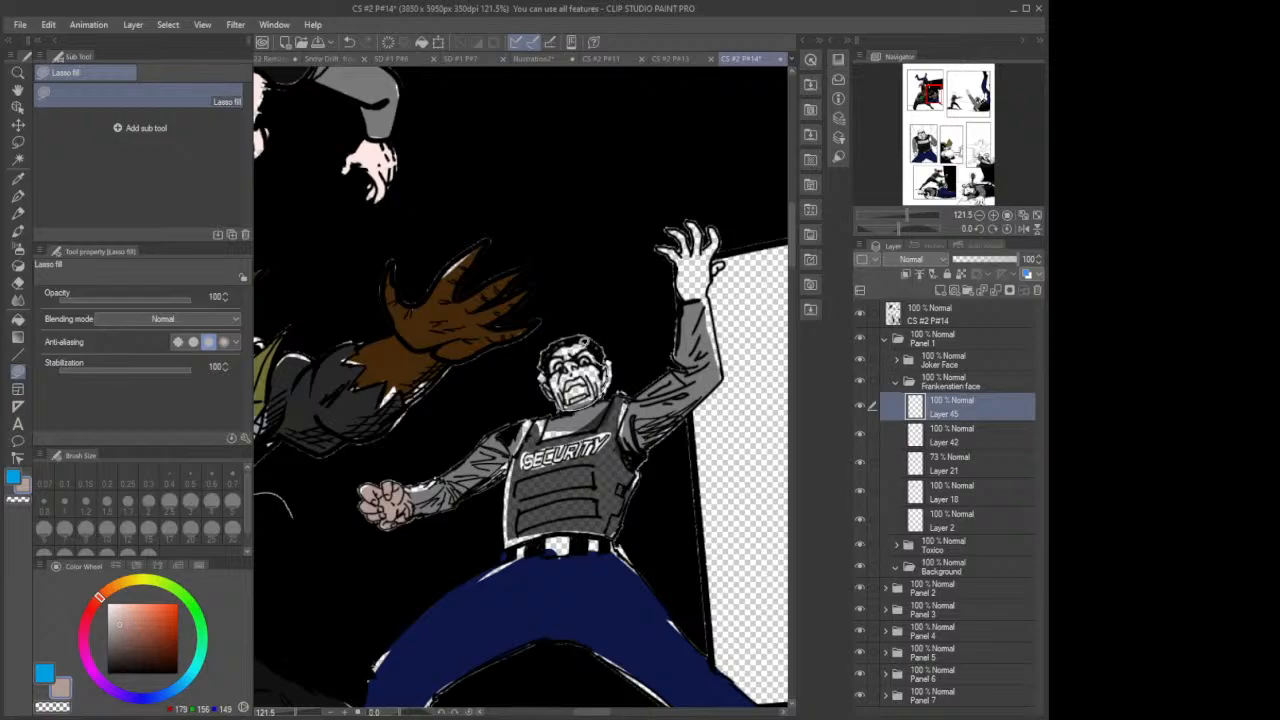
pyautogui.moveTo(554, 360); pyautogui.dragTo(568, 404)
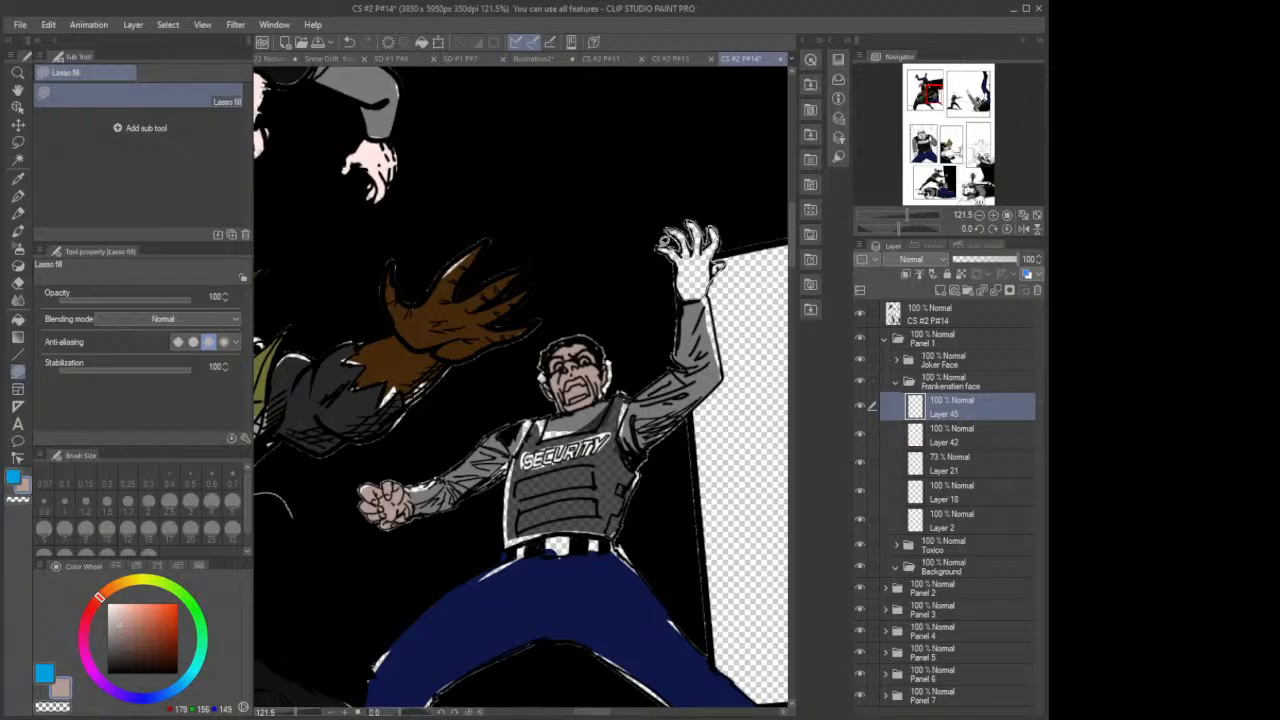
pyautogui.moveTo(678, 274); pyautogui.dragTo(692, 298)
pyautogui.scroll(-2, 674, 278)
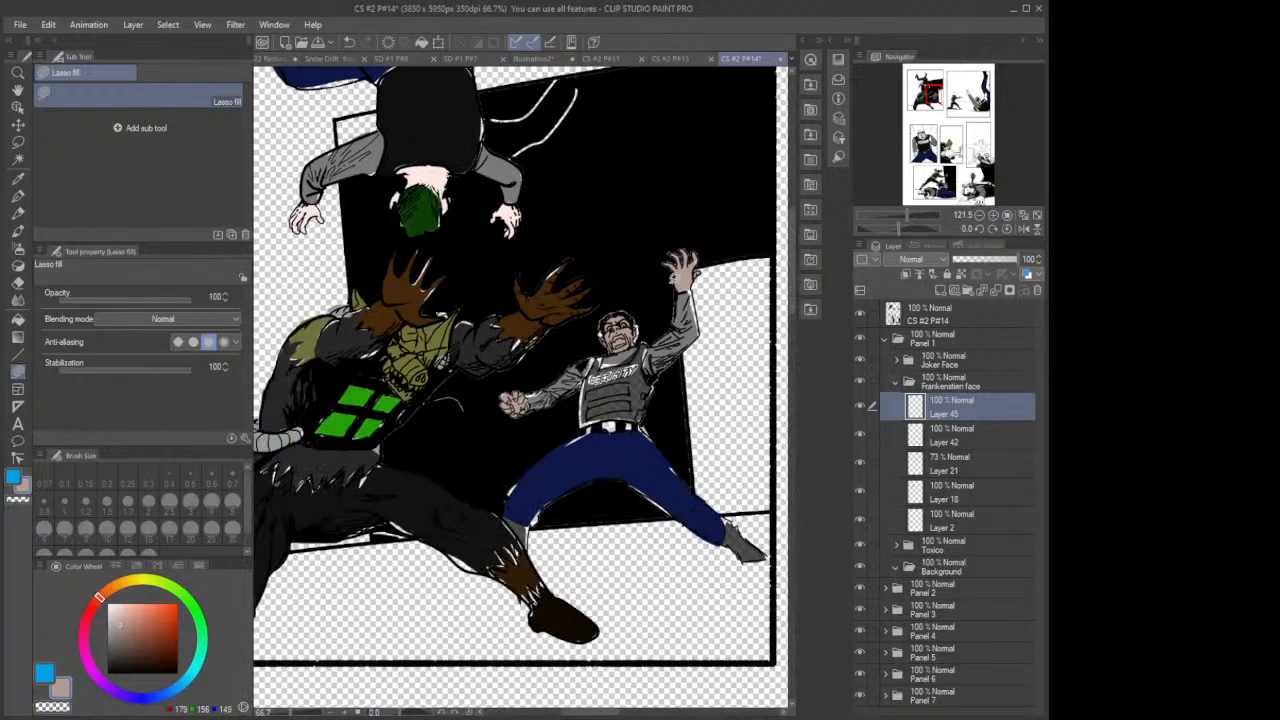
pyautogui.scroll(-2, 674, 278)
pyautogui.scroll(1, 674, 278)
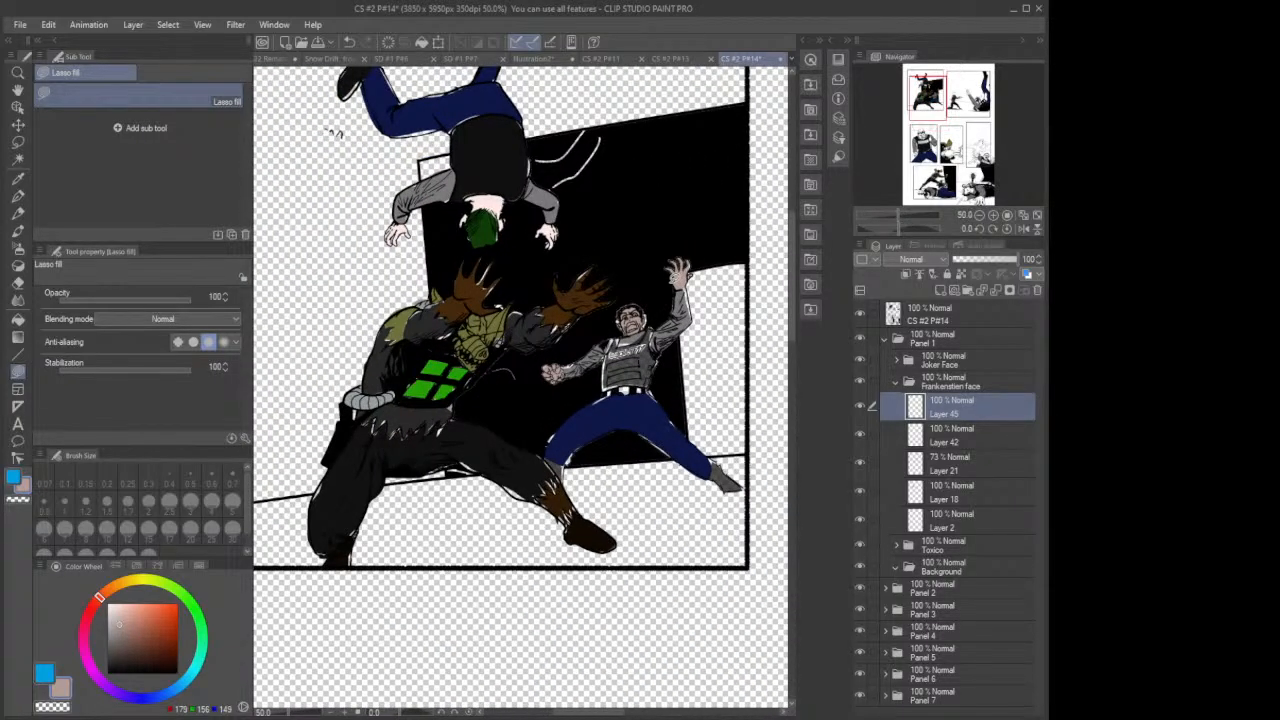
# Step: On Layer 44 in Panel 2, lasso-fill the distant guard's lowered hand with the skin colour after toggling the layer's visibility to check it
pyautogui.moveTo(587, 713); pyautogui.dragTo(671, 713)
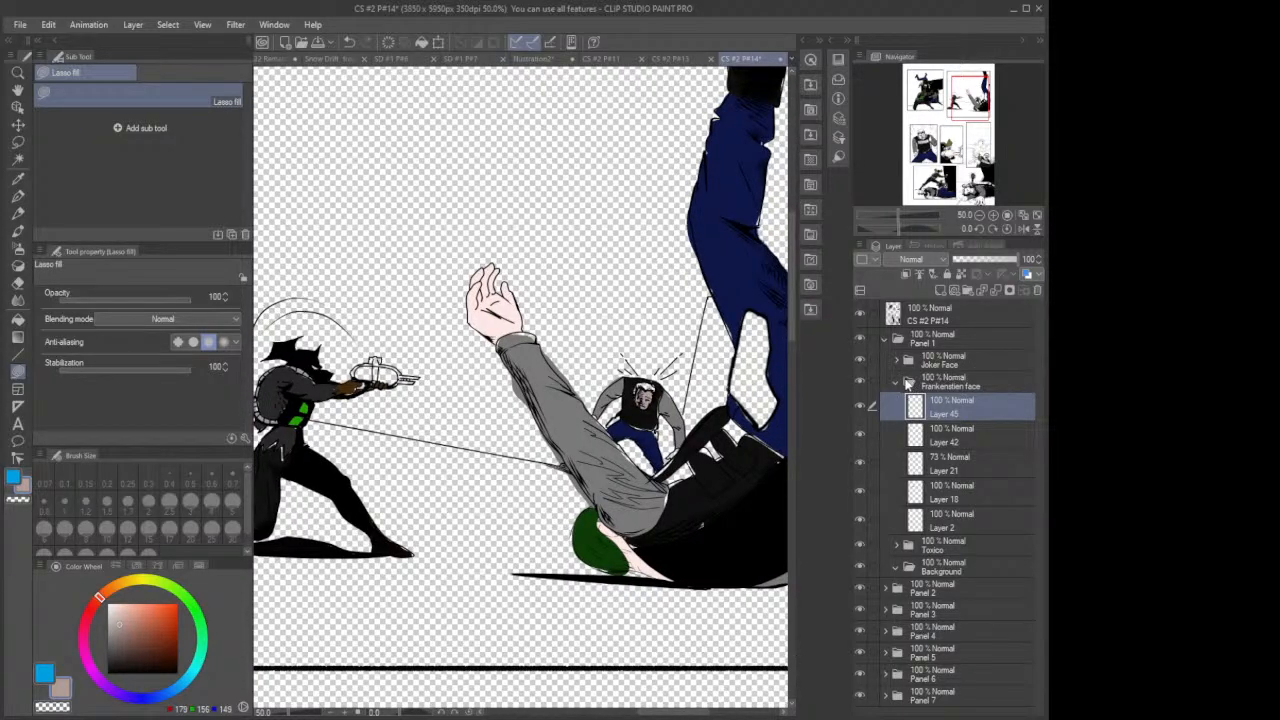
pyautogui.click(896, 383)
pyautogui.click(885, 341)
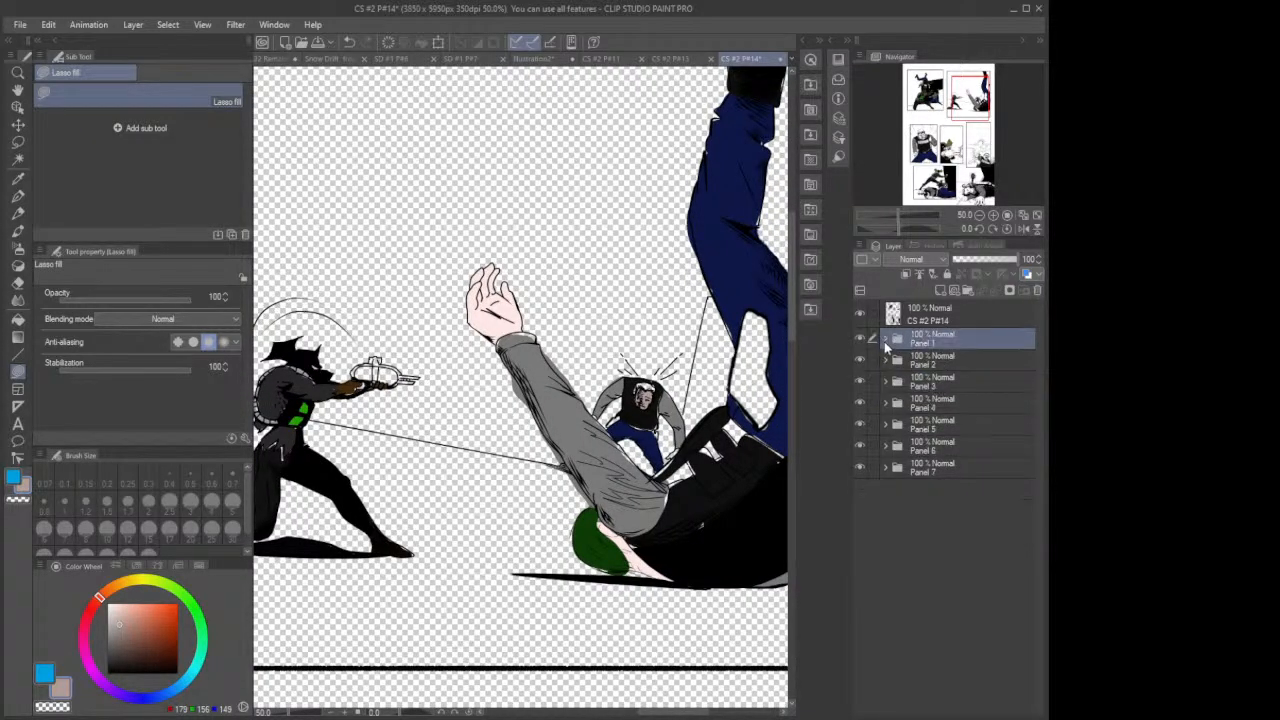
pyautogui.click(887, 362)
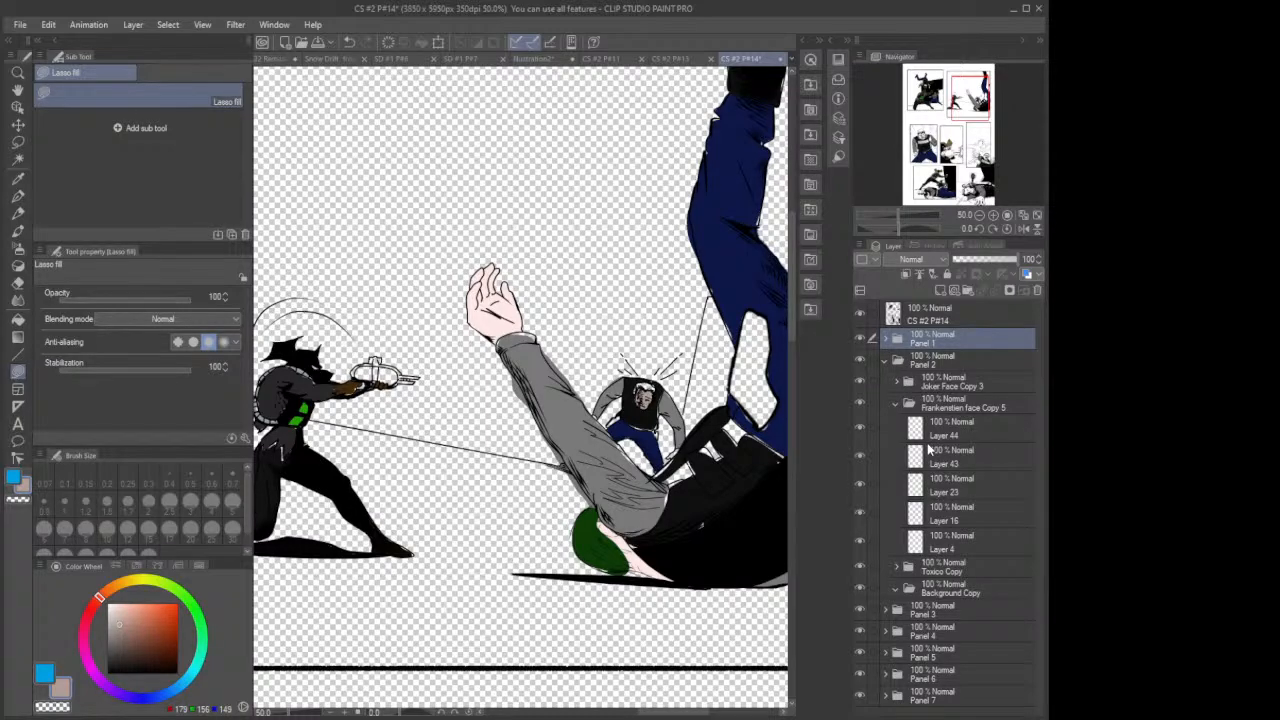
pyautogui.scroll(1, 689, 454)
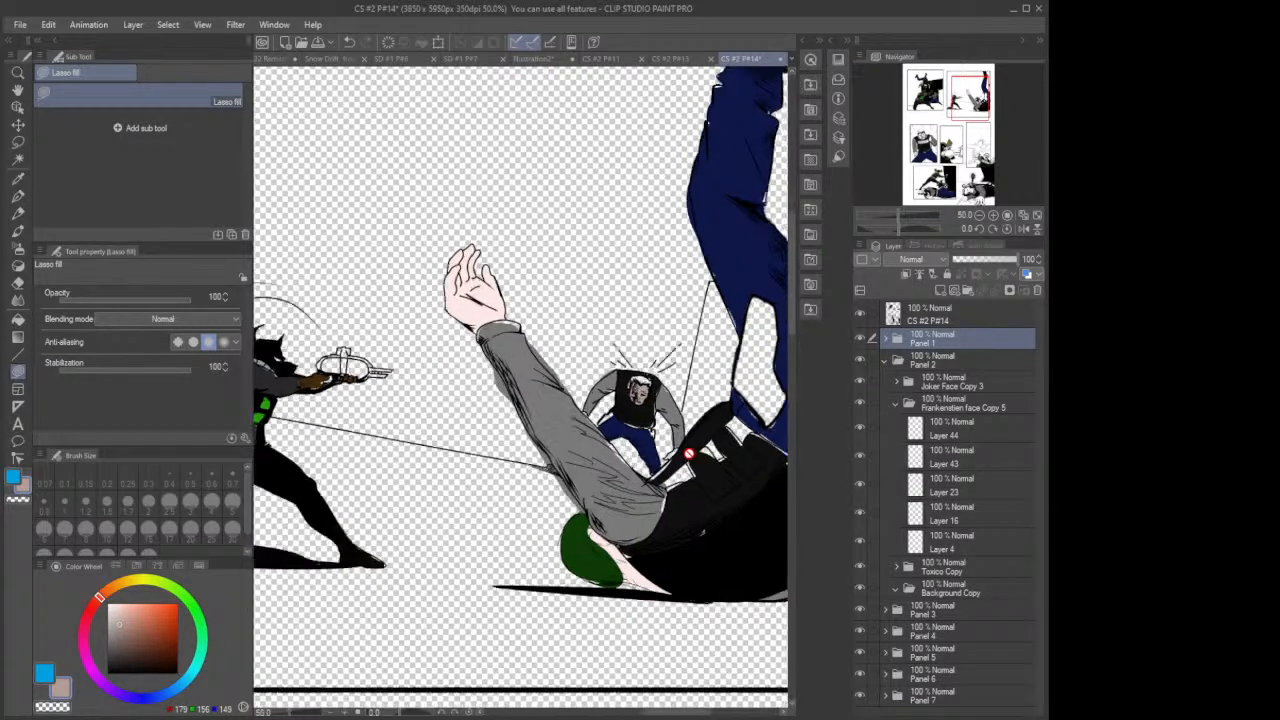
pyautogui.scroll(5, 689, 454)
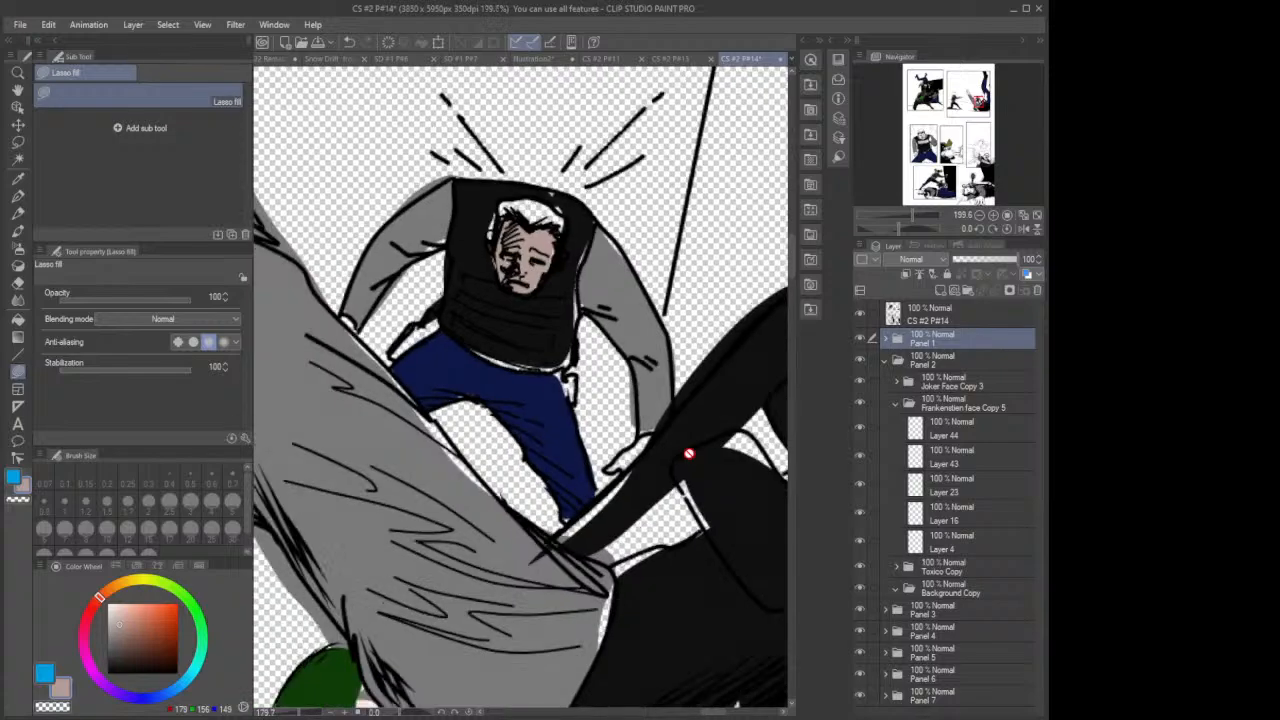
pyautogui.scroll(1, 689, 454)
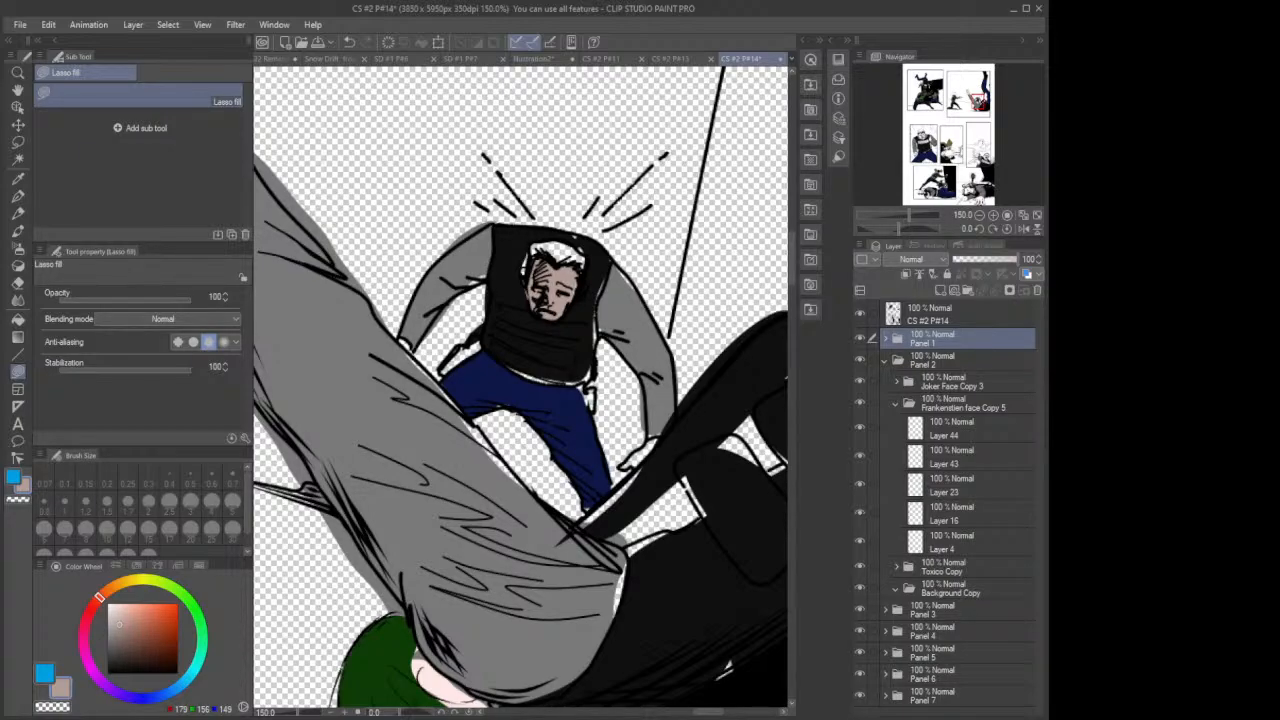
pyautogui.click(974, 425)
pyautogui.click(861, 429)
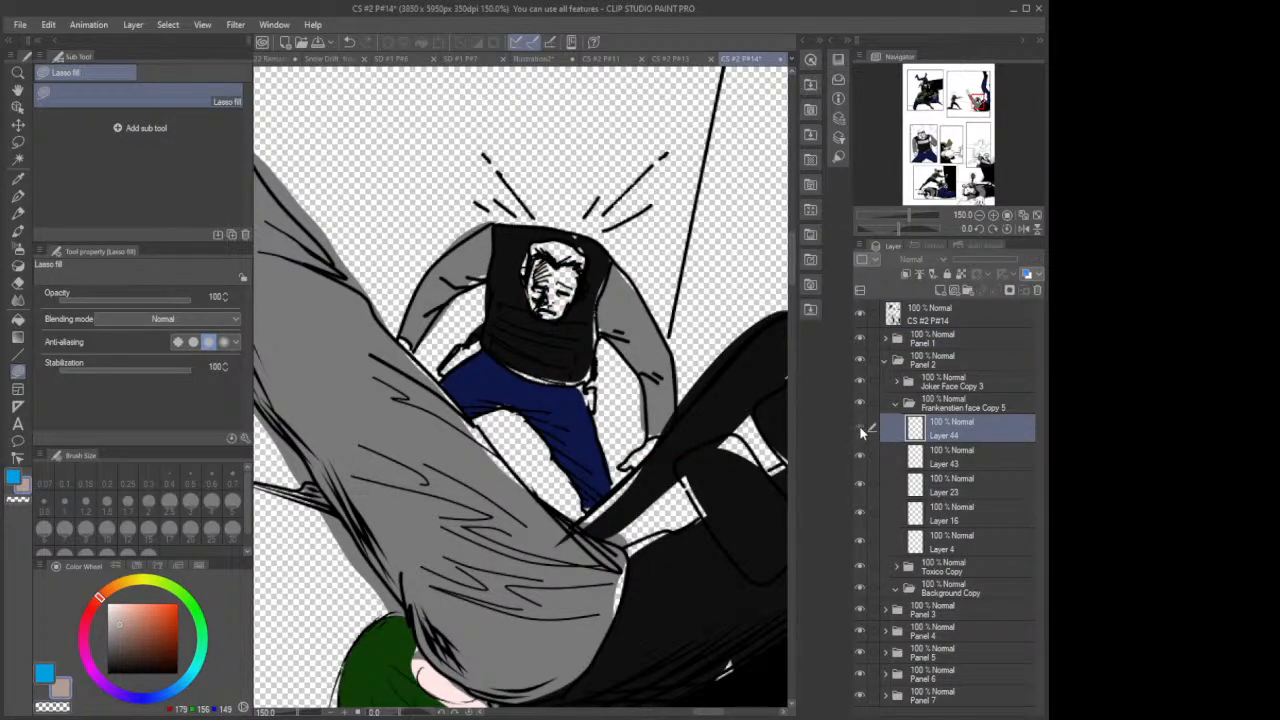
pyautogui.click(861, 429)
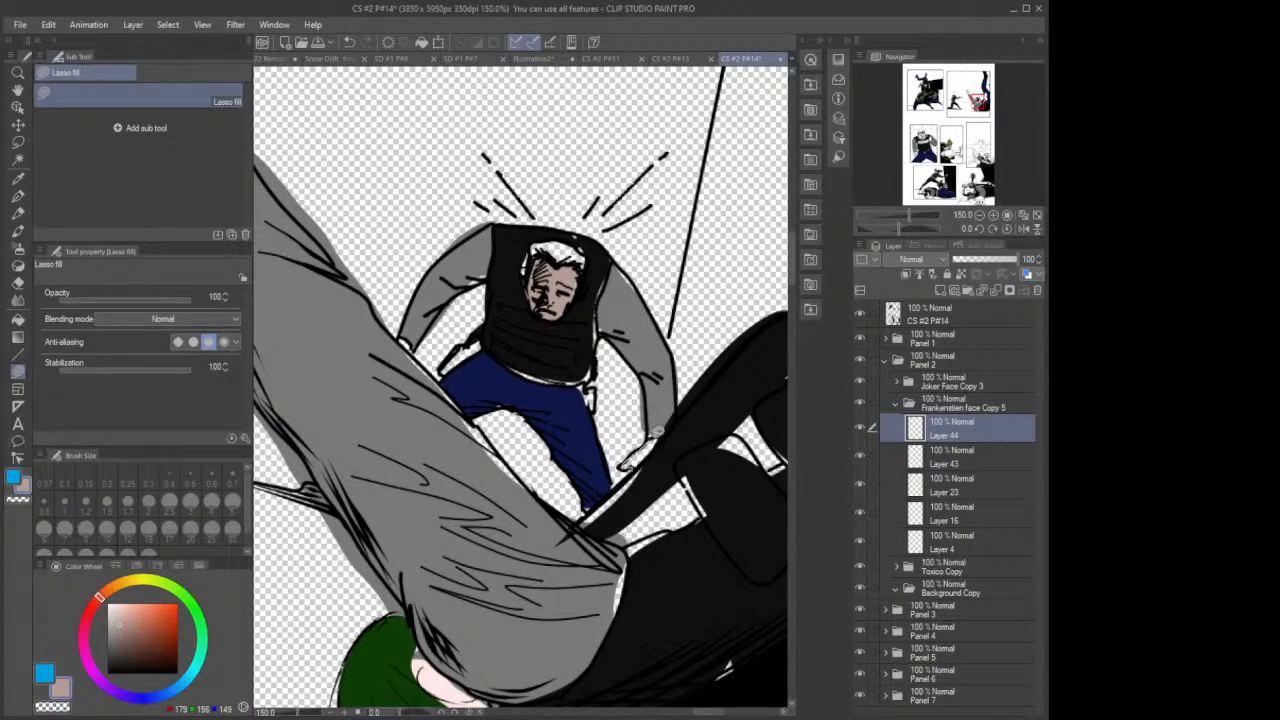
pyautogui.moveTo(656, 446); pyautogui.dragTo(634, 467)
# Step: Collapse Panel 2 and add a new layer above Layer 41 in Panel 3's Frankenstien face Copy 4 folder
pyautogui.scroll(-1, 587, 460)
pyautogui.scroll(-3, 587, 460)
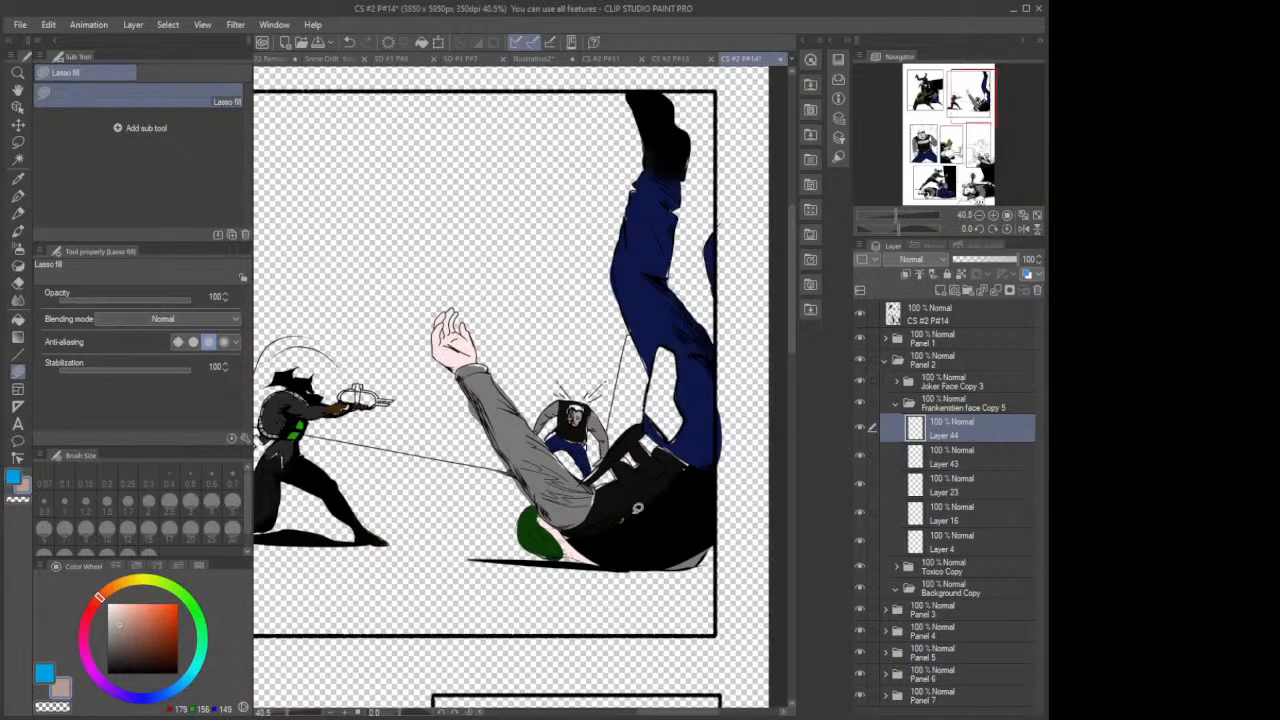
pyautogui.scroll(-3, 733, 435)
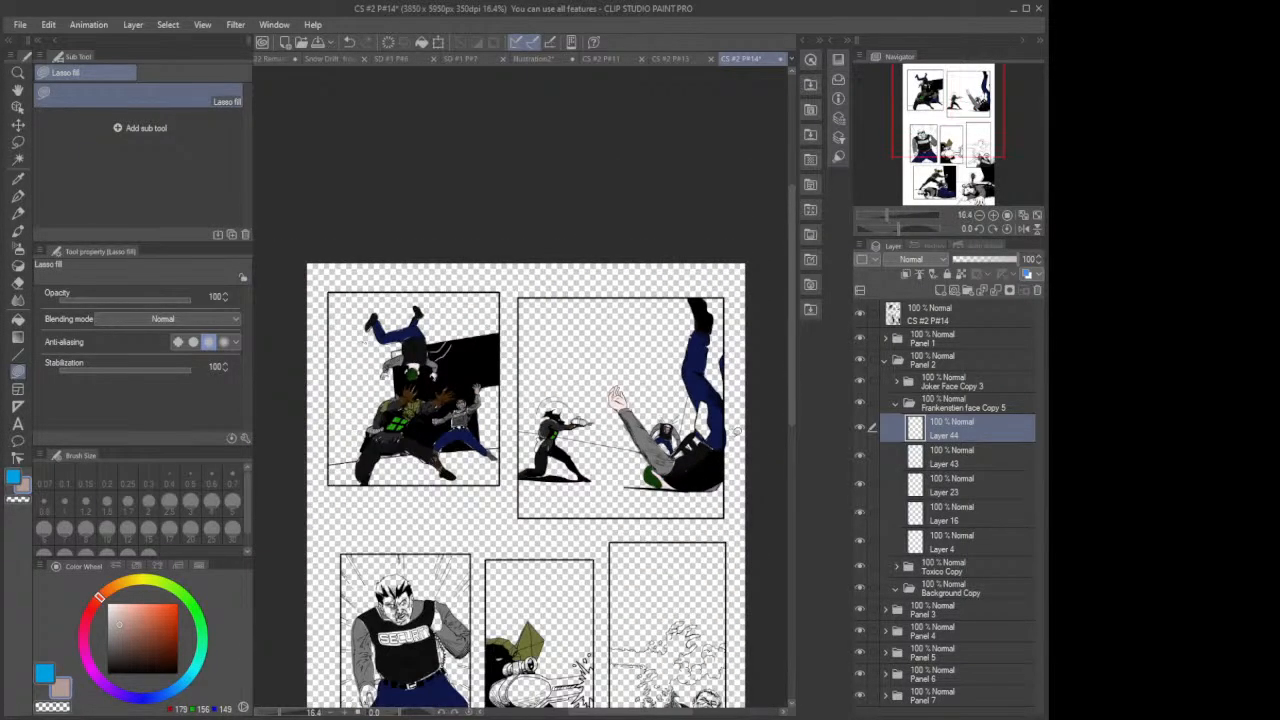
pyautogui.scroll(-3, 787, 388)
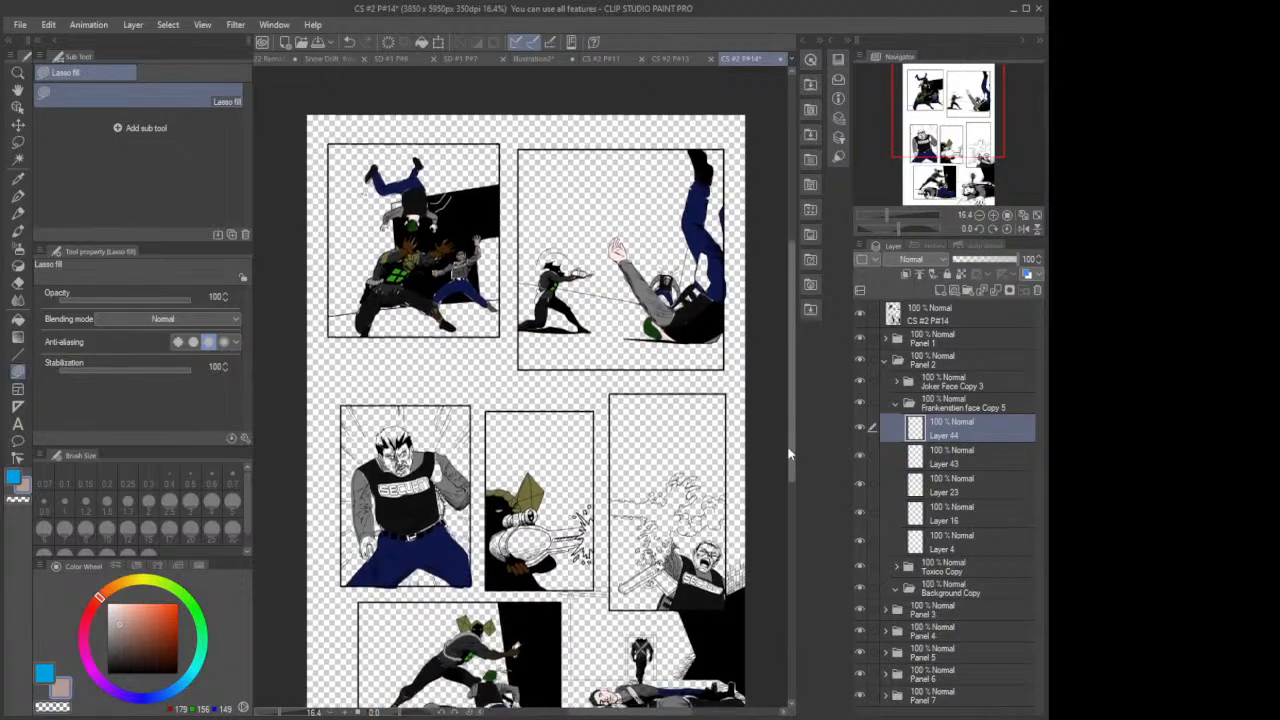
pyautogui.click(906, 368)
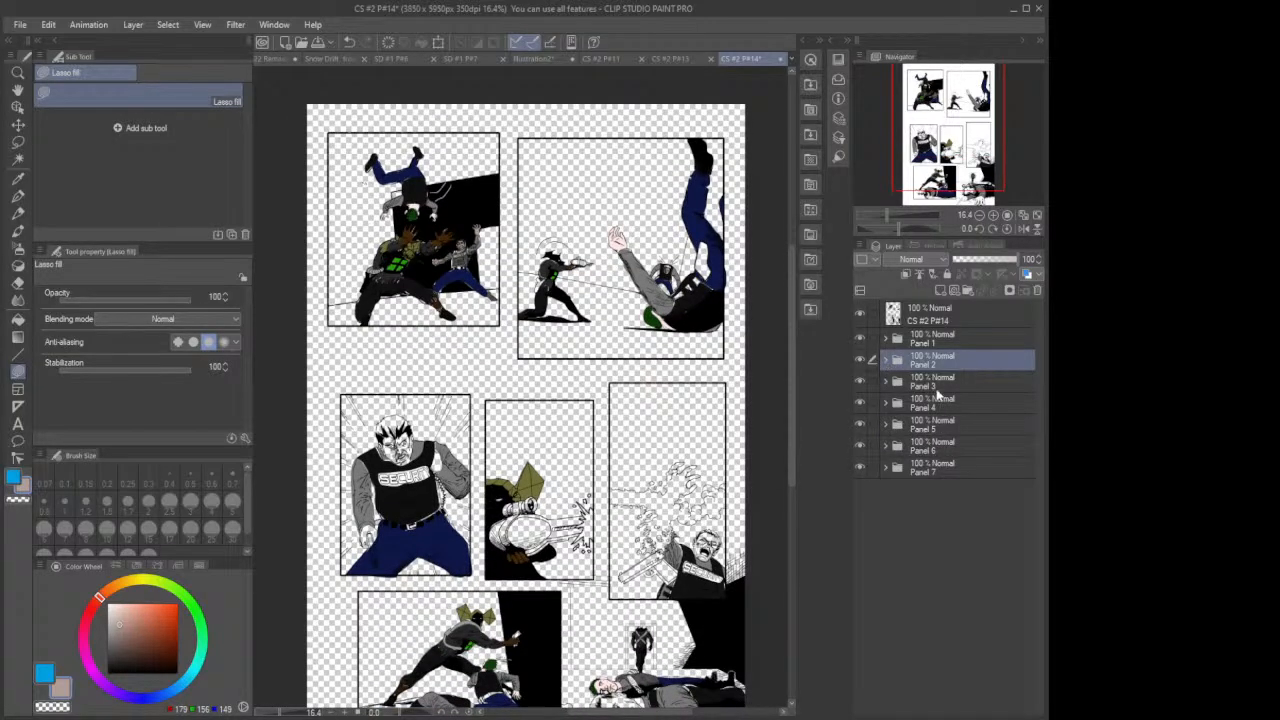
pyautogui.click(914, 383)
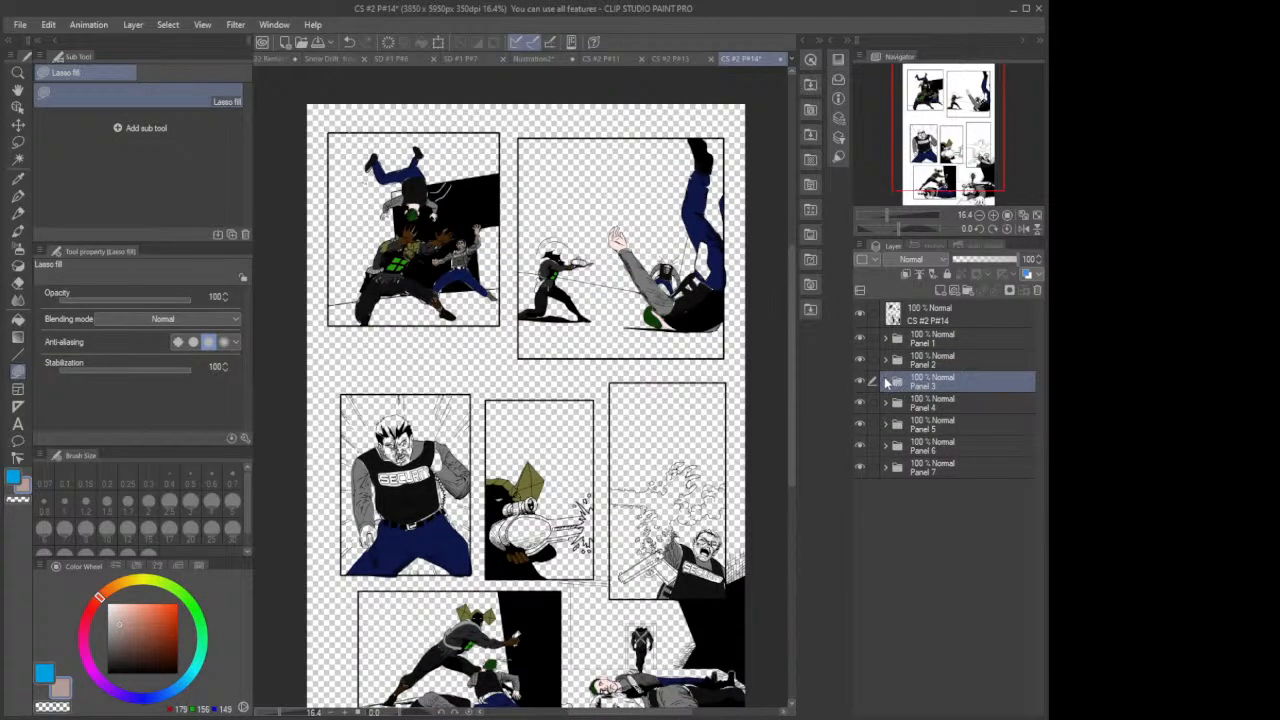
pyautogui.click(886, 383)
pyautogui.click(940, 435)
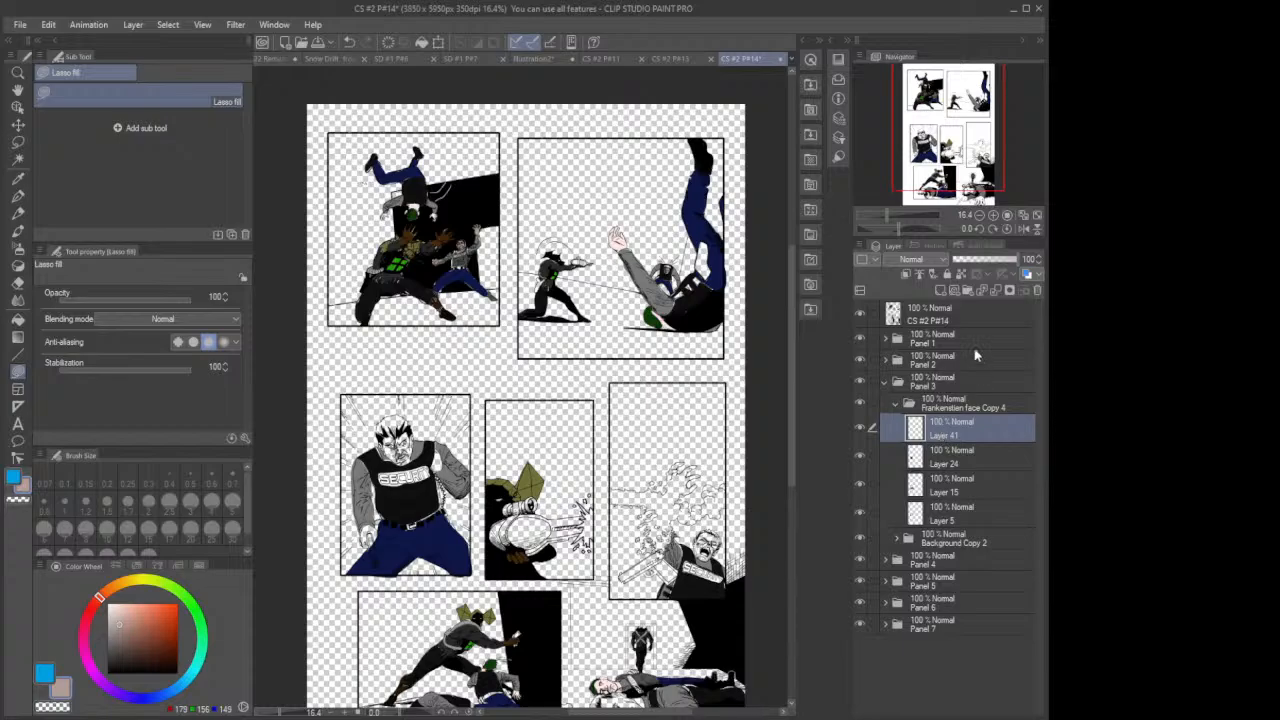
pyautogui.click(940, 291)
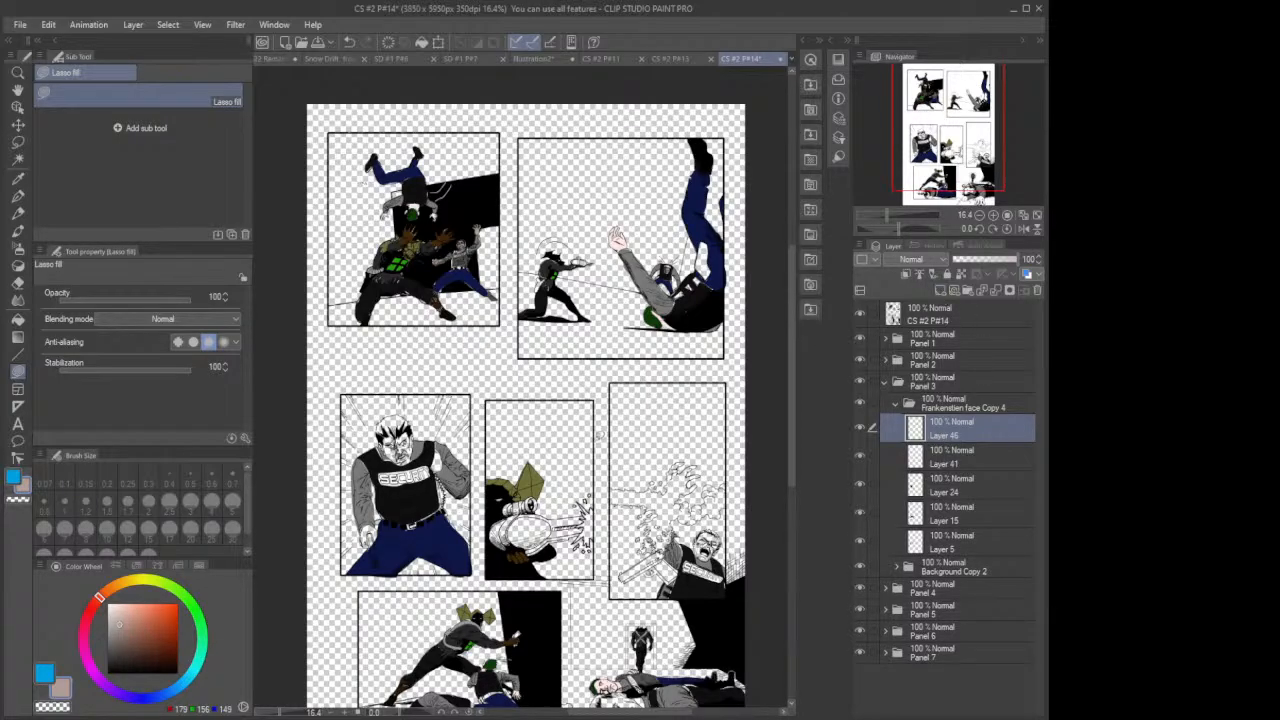
# Step: Lasso-fill the lowered hand holding the baton of Panel 3's security guard with the skin colour
pyautogui.scroll(2, 380, 546)
pyautogui.scroll(5, 372, 540)
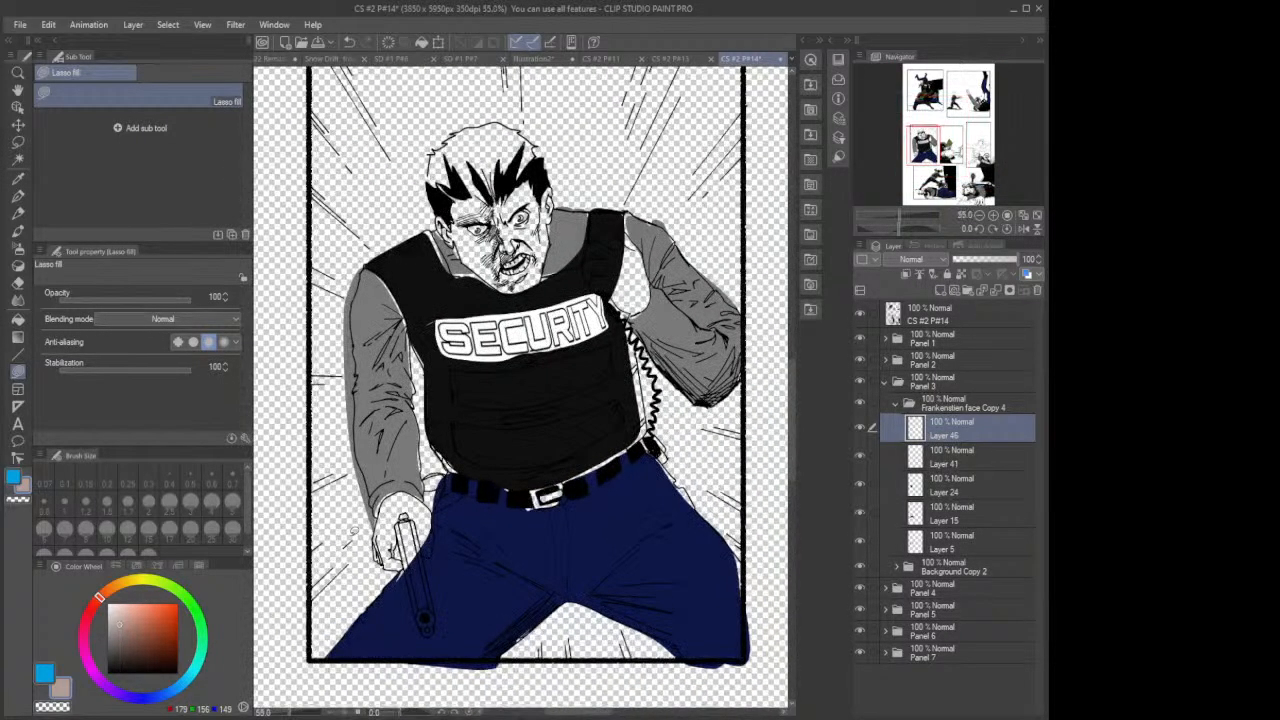
pyautogui.scroll(-1, 353, 530)
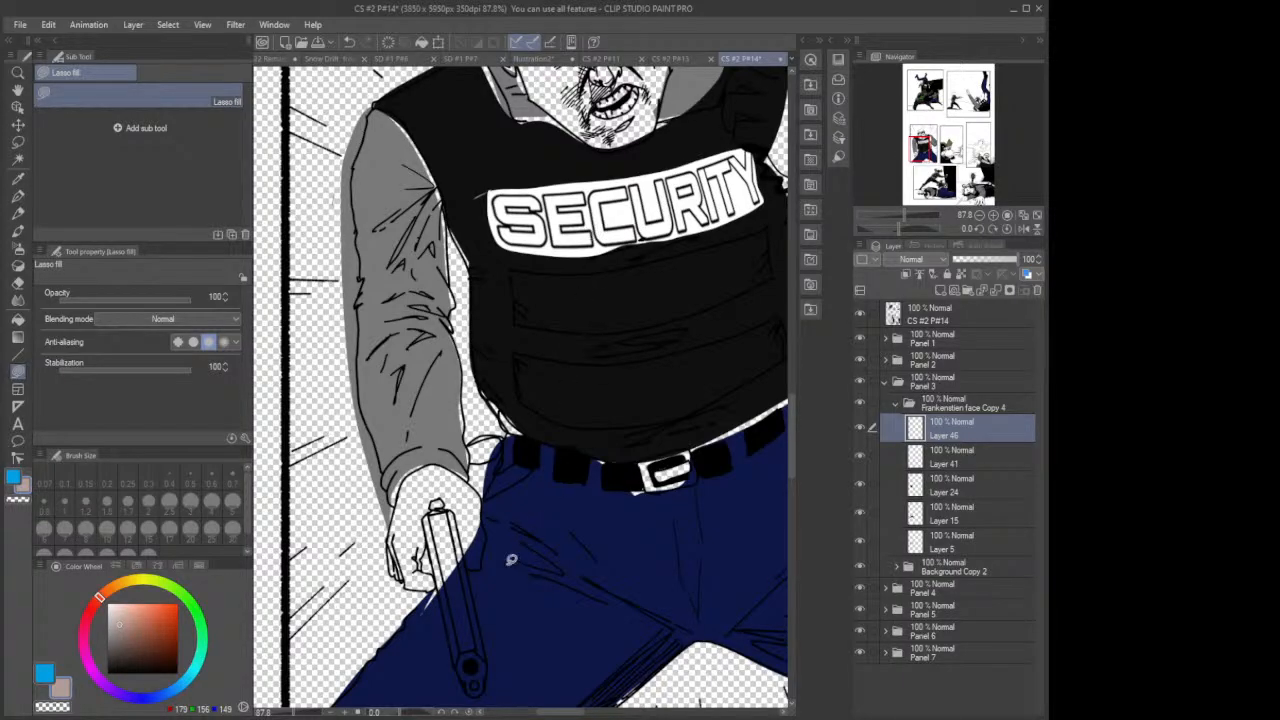
pyautogui.moveTo(470, 560)
pyautogui.mouseDown()
pyautogui.moveTo(480, 485)
pyautogui.moveTo(479, 500)
pyautogui.moveTo(468, 471)
pyautogui.moveTo(436, 460)
pyautogui.moveTo(434, 490)
pyautogui.moveTo(474, 568)
pyautogui.mouseUp()
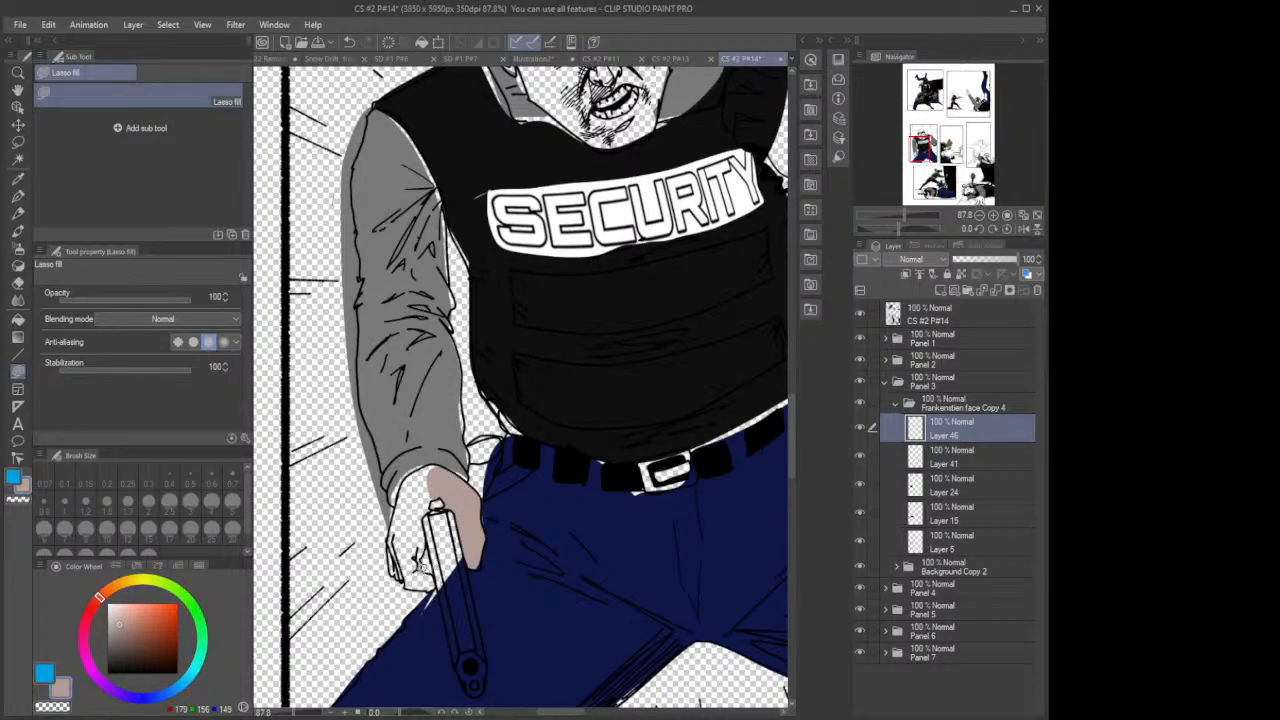
pyautogui.moveTo(436, 586)
pyautogui.mouseDown()
pyautogui.moveTo(408, 581)
pyautogui.moveTo(388, 550)
pyautogui.moveTo(428, 508)
pyautogui.moveTo(423, 574)
pyautogui.mouseUp()
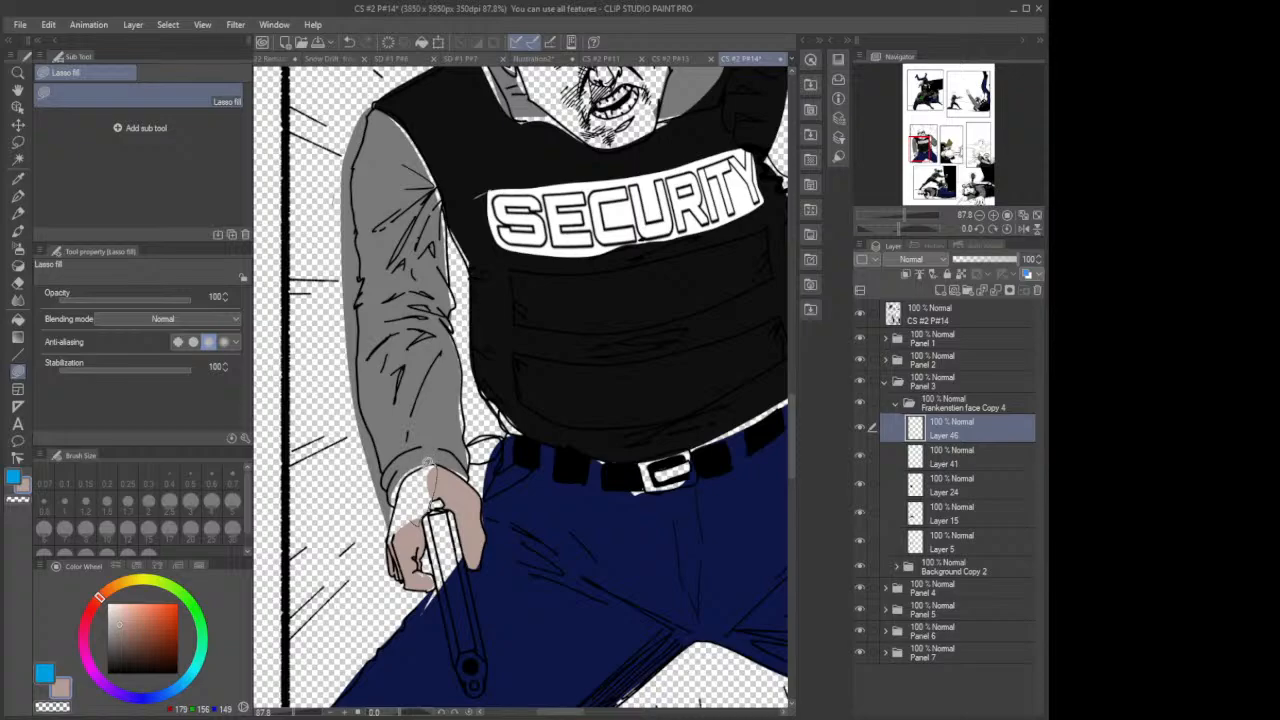
pyautogui.moveTo(414, 470)
pyautogui.mouseDown()
pyautogui.moveTo(402, 506)
pyautogui.moveTo(416, 524)
pyautogui.mouseUp()
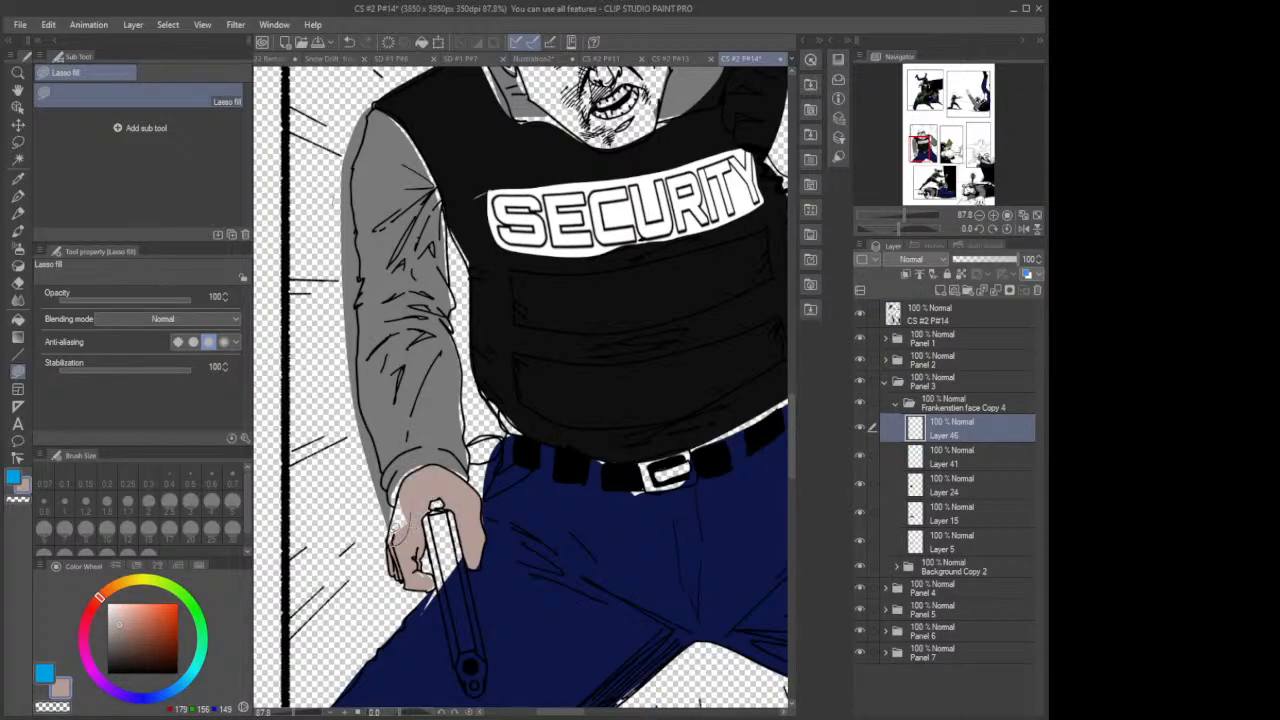
pyautogui.moveTo(411, 473); pyautogui.dragTo(422, 491)
# Step: Lower the opacity of Panel 3's Layer 24 to 65% so the line art of the hand over the vest can be seen
pyautogui.moveTo(572, 714); pyautogui.dragTo(600, 712)
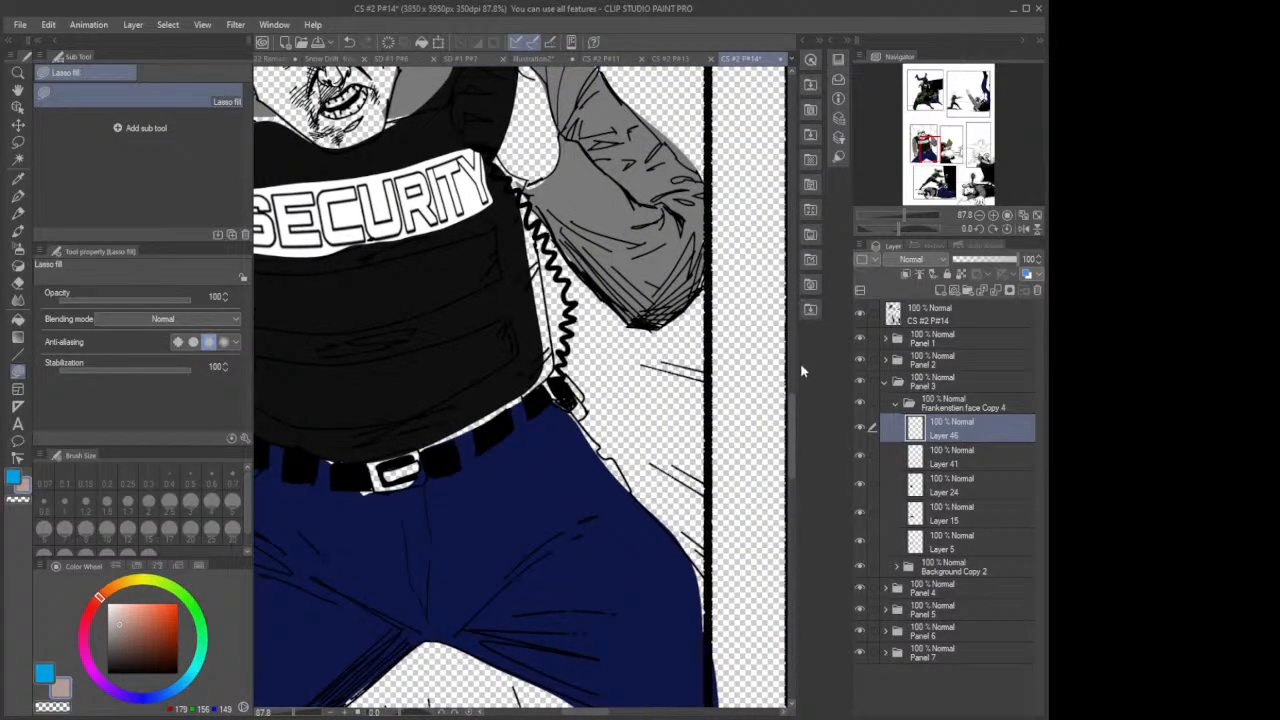
pyautogui.scroll(3, 796, 380)
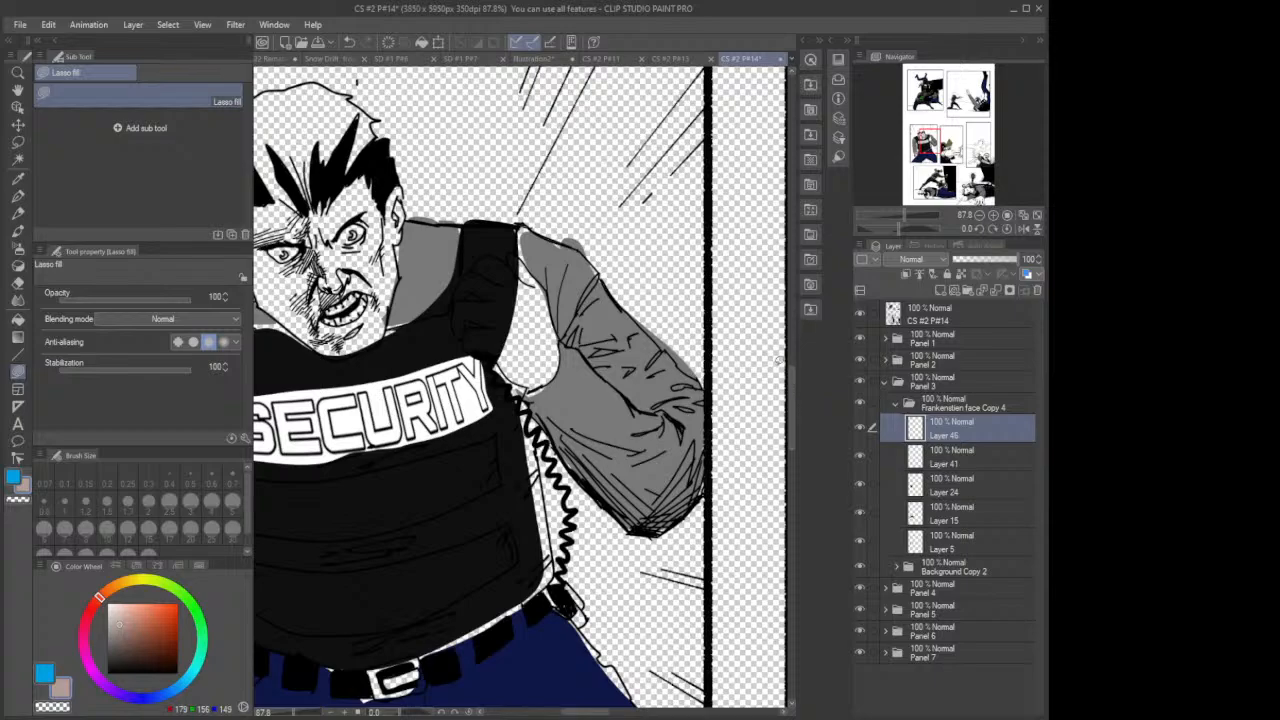
pyautogui.click(935, 490)
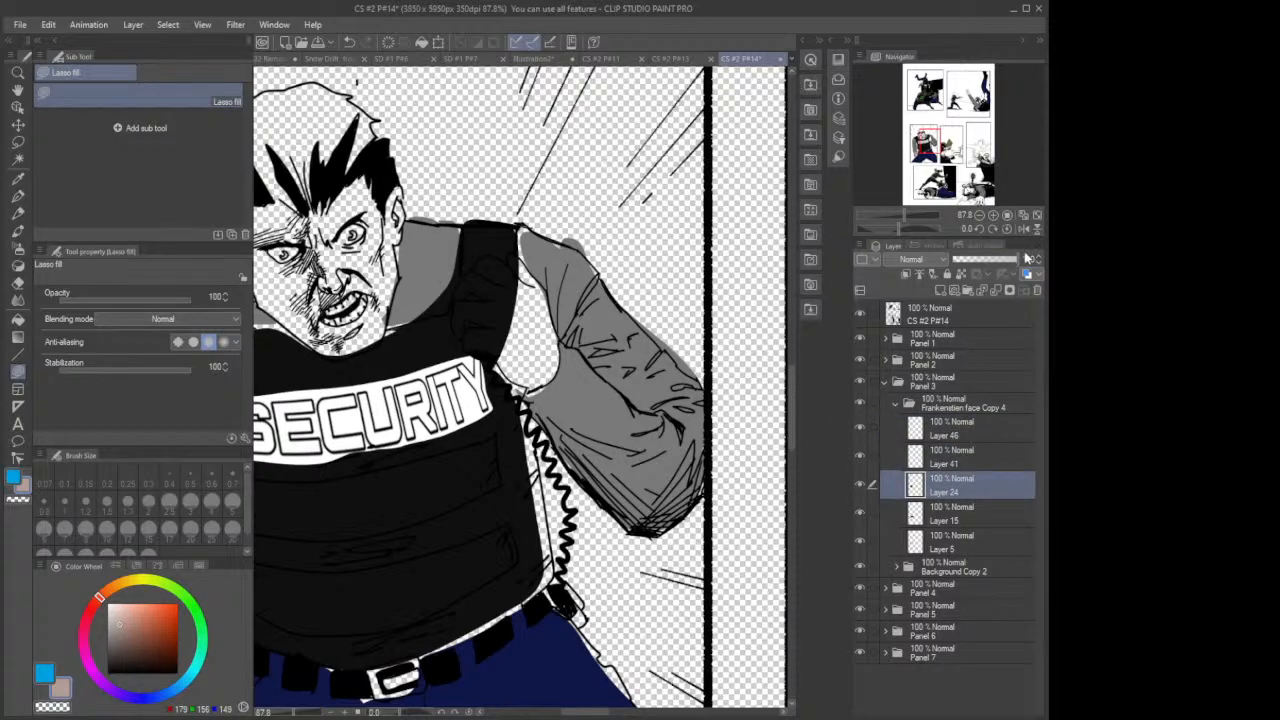
pyautogui.moveTo(1018, 261); pyautogui.dragTo(996, 263)
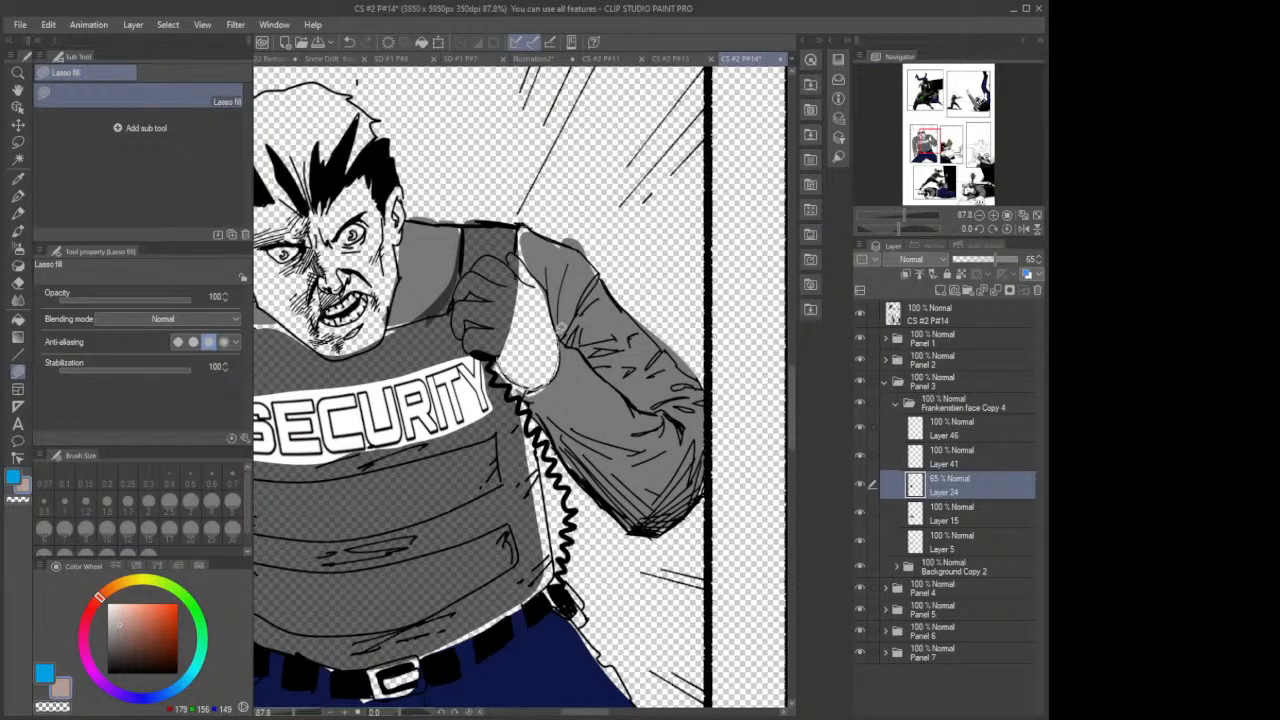
# Step: On Layer 46 in Panel 3, lasso-fill the guard's raised hand over the vest with the skin colour, including the fingers and wrist edge
pyautogui.moveTo(549, 287)
pyautogui.mouseDown()
pyautogui.moveTo(497, 352)
pyautogui.moveTo(504, 328)
pyautogui.mouseUp()
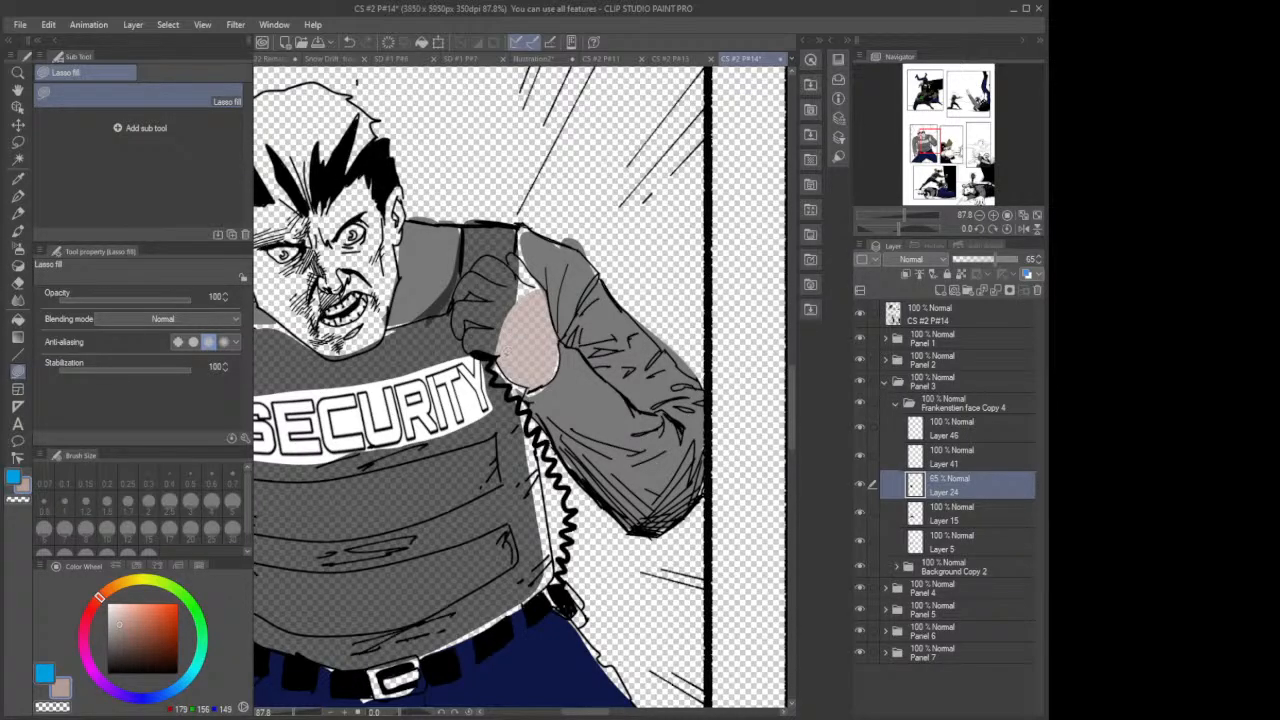
pyautogui.hotkey('ctrl', 'z')
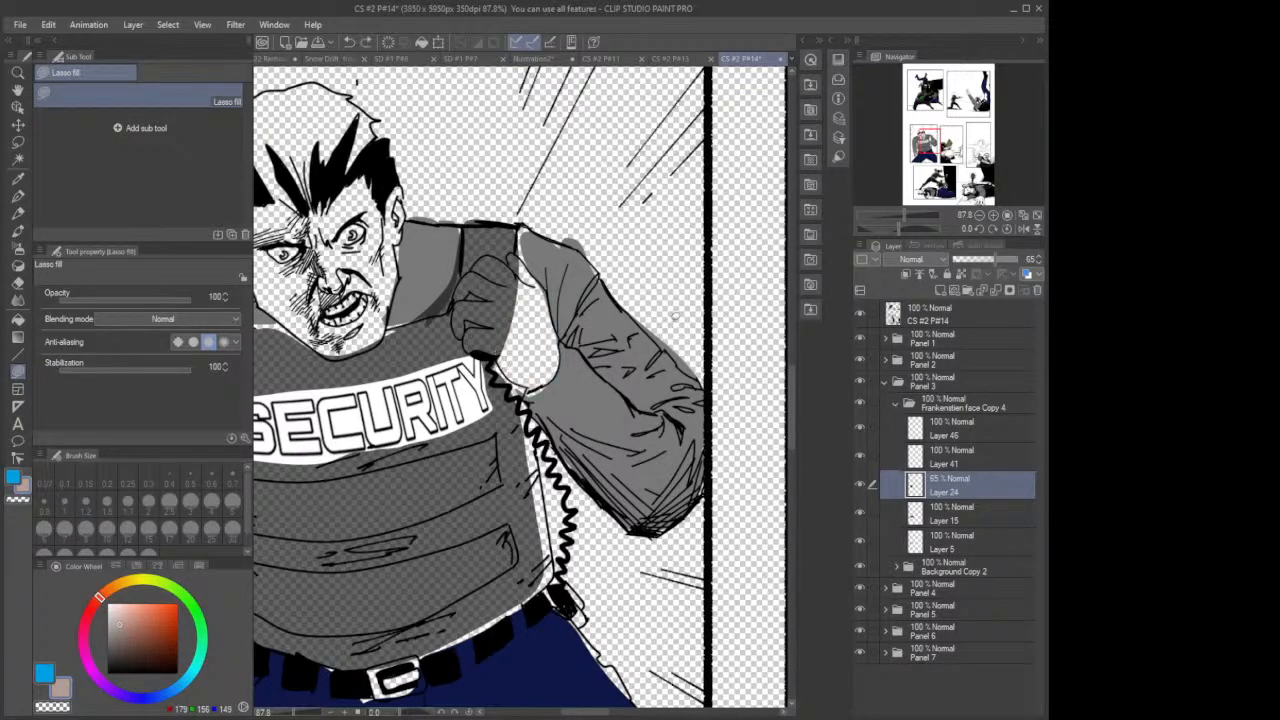
pyautogui.click(936, 430)
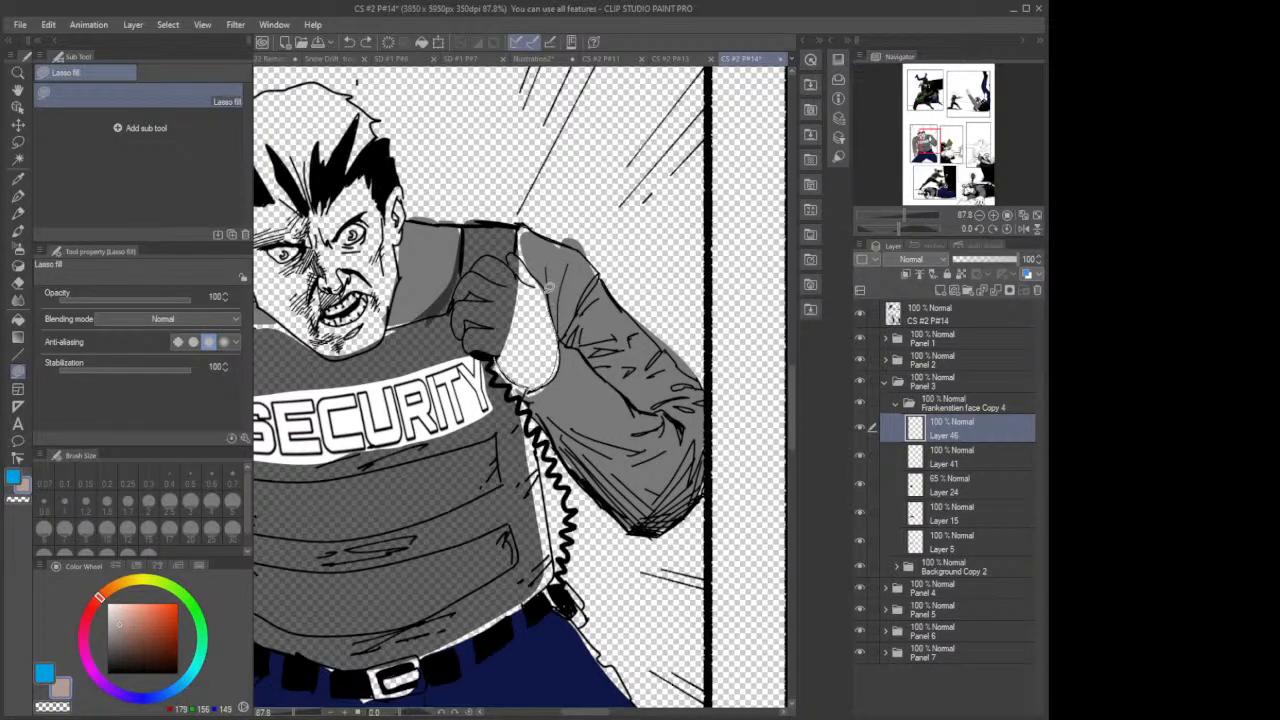
pyautogui.moveTo(508, 296); pyautogui.dragTo(502, 348)
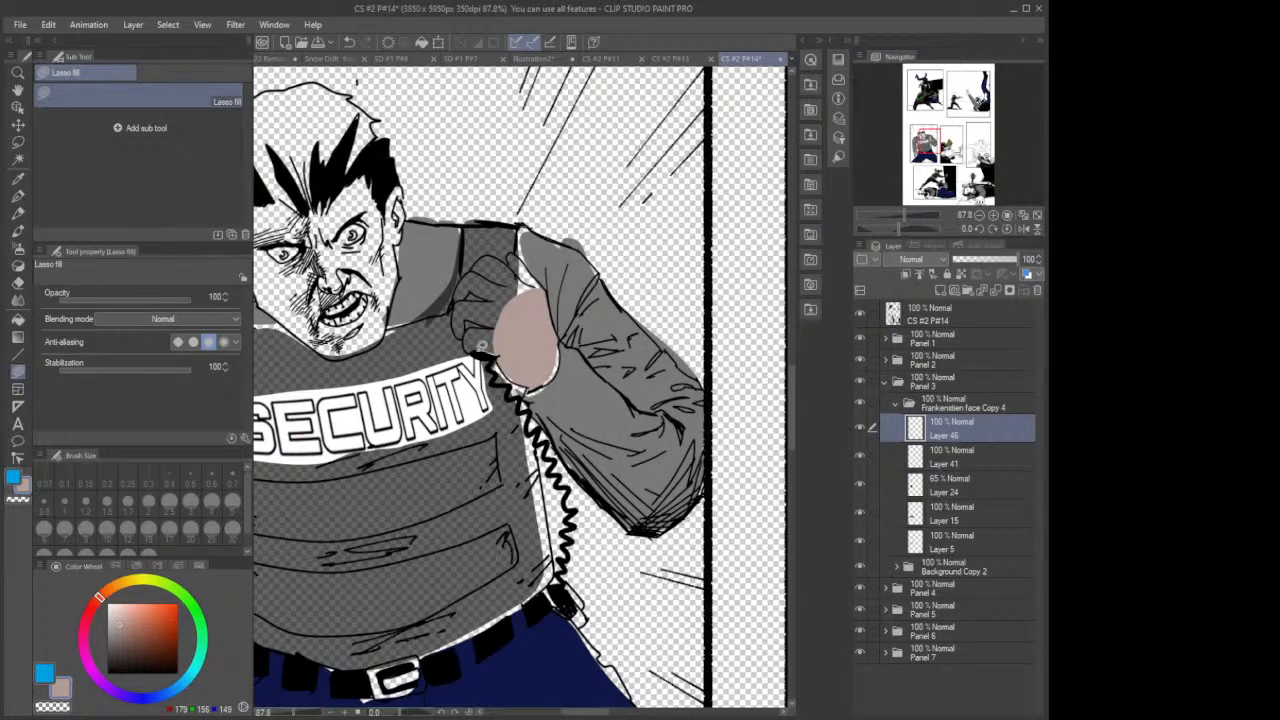
pyautogui.moveTo(481, 322)
pyautogui.mouseDown()
pyautogui.moveTo(468, 338)
pyautogui.moveTo(499, 313)
pyautogui.mouseUp()
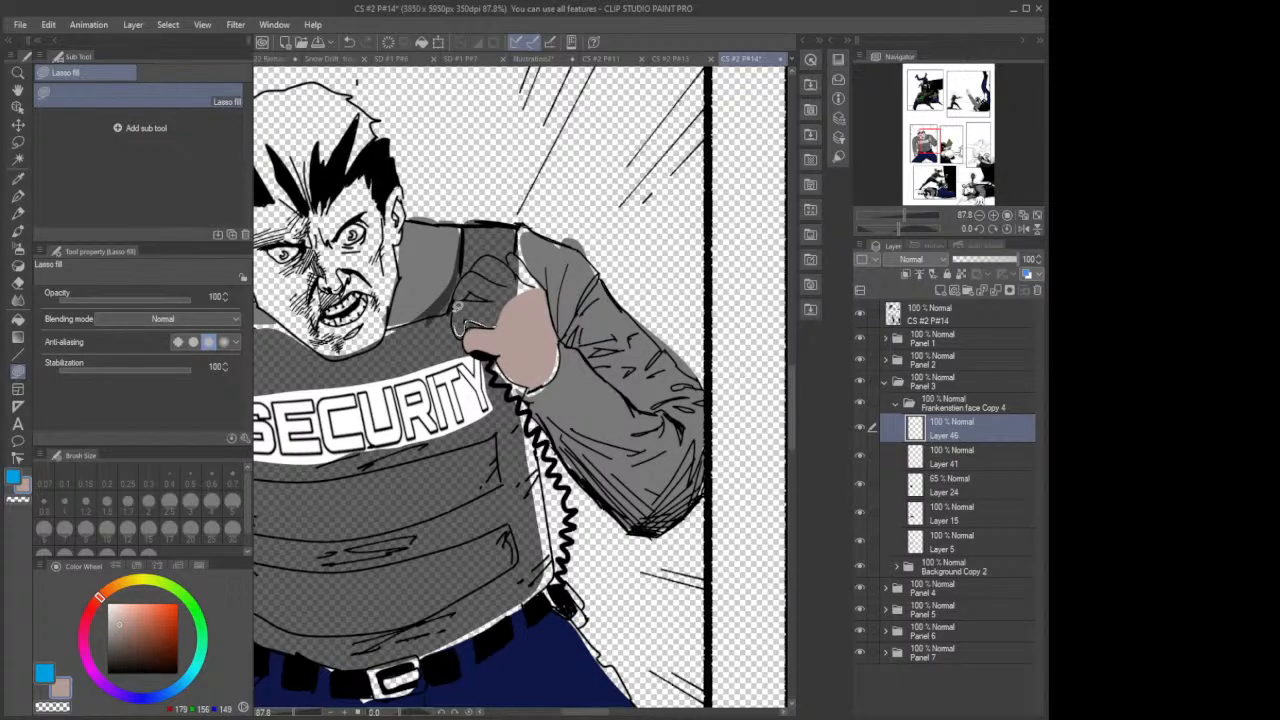
pyautogui.moveTo(493, 294)
pyautogui.mouseDown()
pyautogui.moveTo(462, 318)
pyautogui.moveTo(515, 325)
pyautogui.mouseUp()
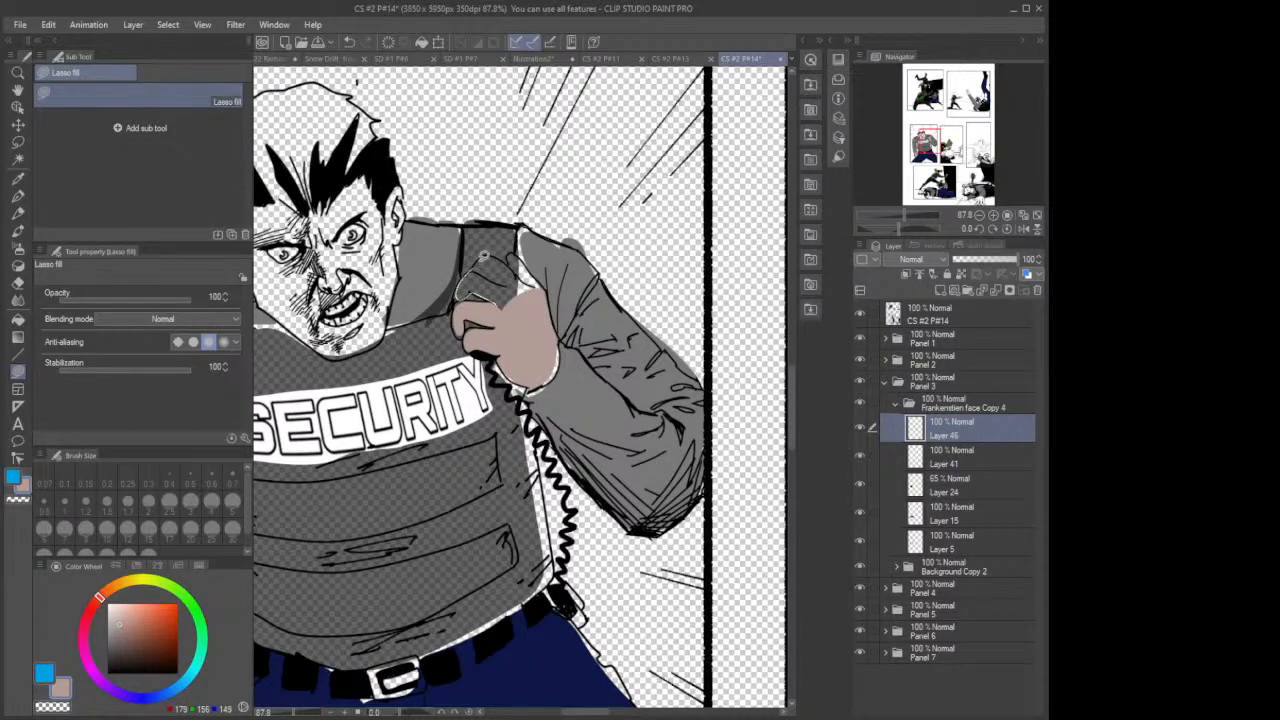
pyautogui.moveTo(494, 250)
pyautogui.mouseDown()
pyautogui.moveTo(538, 284)
pyautogui.moveTo(537, 306)
pyautogui.moveTo(496, 309)
pyautogui.moveTo(525, 281)
pyautogui.moveTo(548, 287)
pyautogui.moveTo(508, 252)
pyautogui.moveTo(515, 272)
pyautogui.moveTo(530, 264)
pyautogui.moveTo(508, 251)
pyautogui.moveTo(522, 272)
pyautogui.mouseUp()
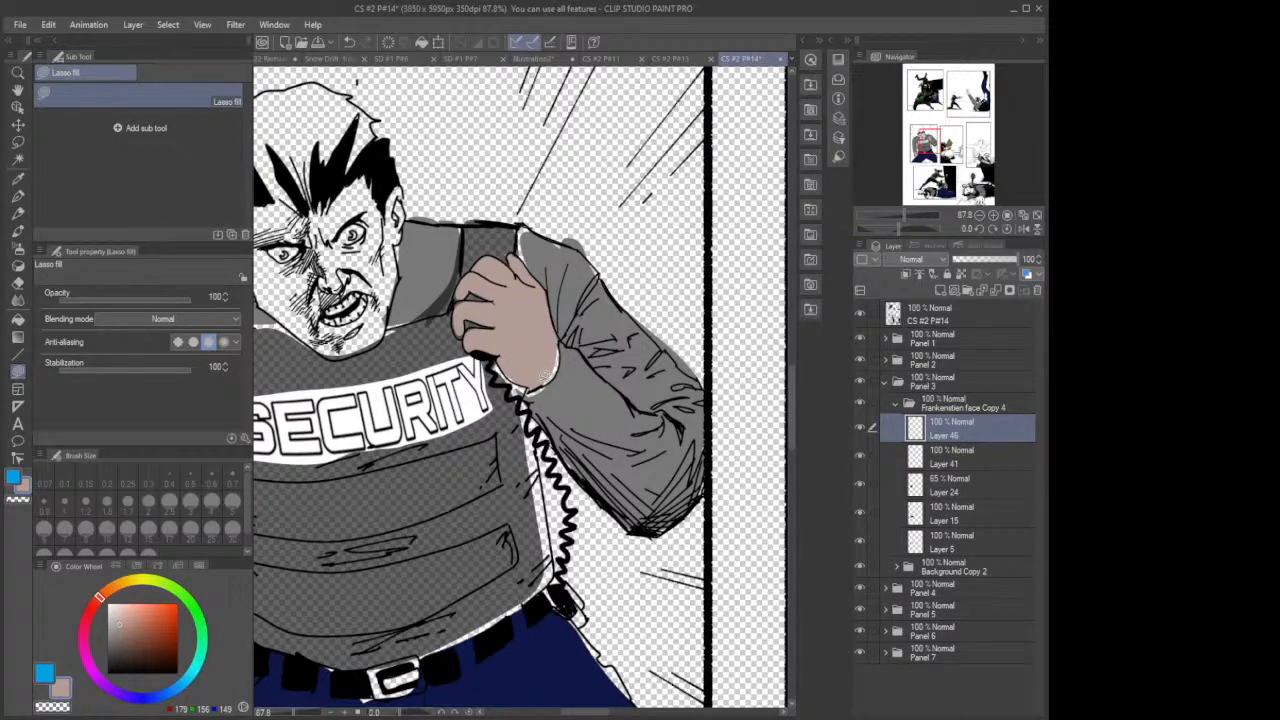
pyautogui.moveTo(546, 376)
pyautogui.mouseDown()
pyautogui.moveTo(565, 343)
pyautogui.moveTo(550, 328)
pyautogui.moveTo(534, 344)
pyautogui.mouseUp()
# Step: Lasso-fill the face and ears of Panel 3's security guard with the skin colour
pyautogui.moveTo(600, 713); pyautogui.dragTo(588, 712)
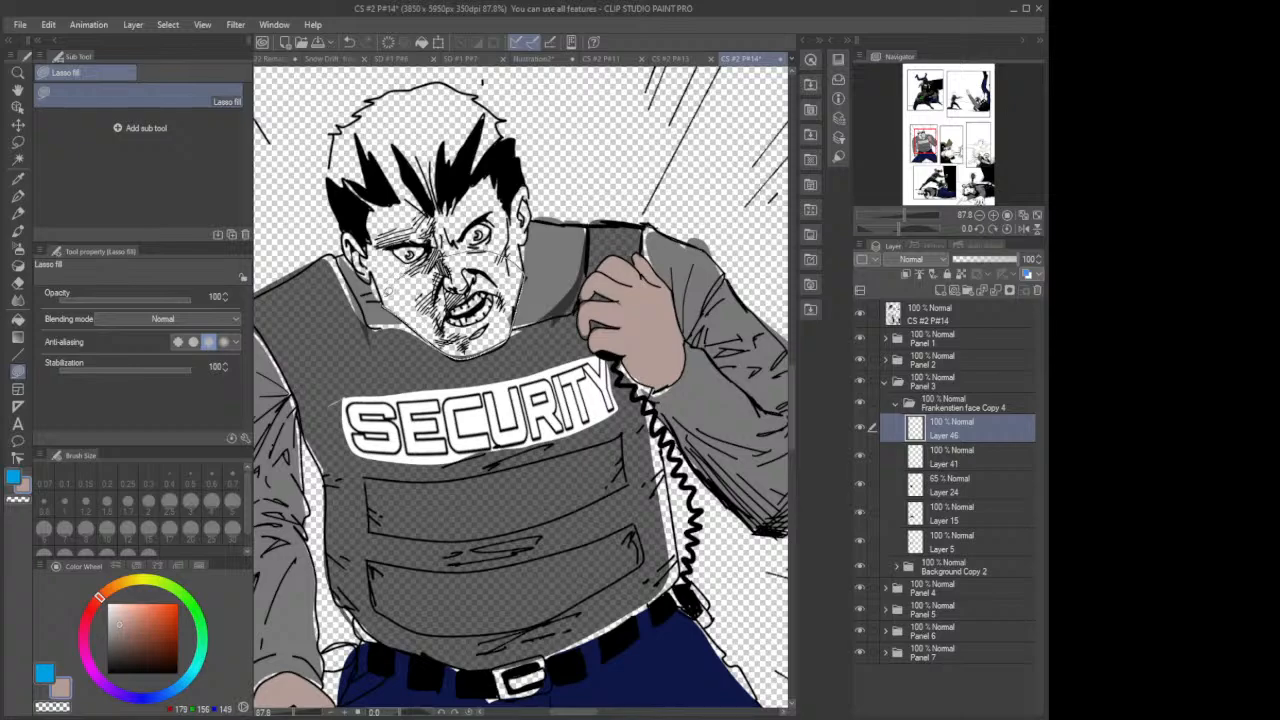
pyautogui.moveTo(400, 252); pyautogui.dragTo(390, 278)
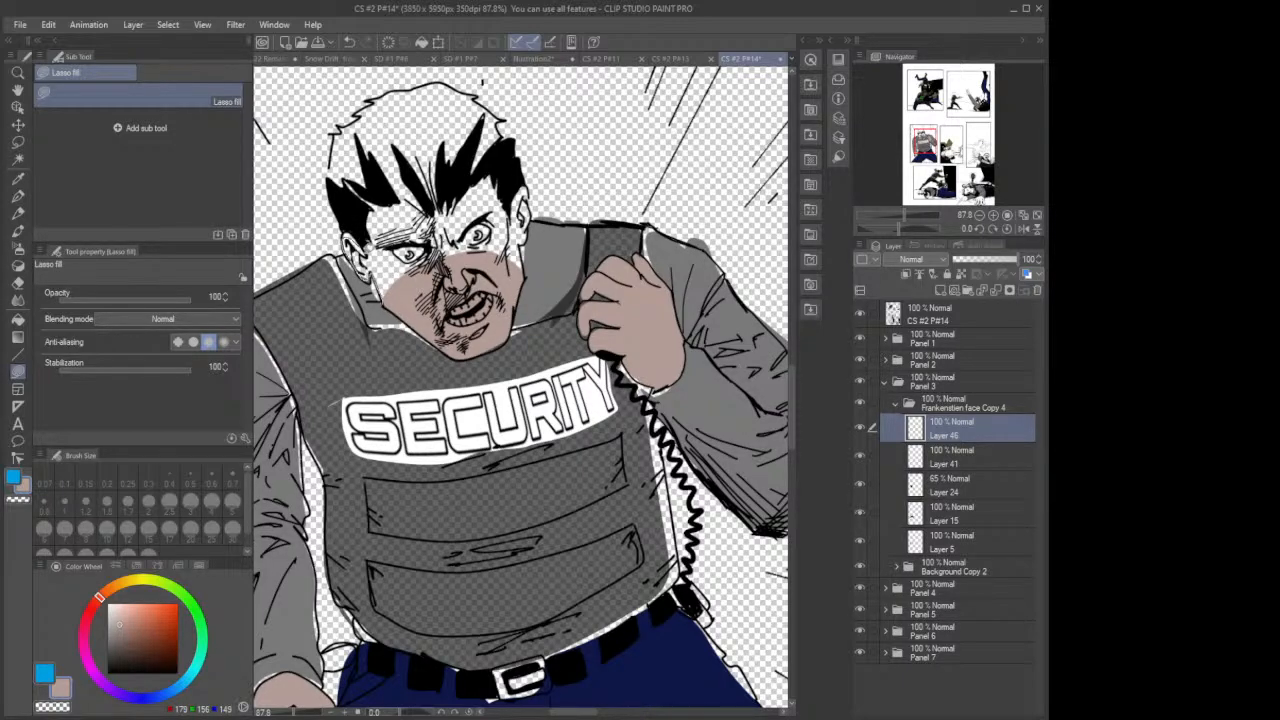
pyautogui.moveTo(372, 234)
pyautogui.mouseDown()
pyautogui.moveTo(376, 206)
pyautogui.moveTo(433, 204)
pyautogui.moveTo(447, 289)
pyautogui.moveTo(406, 276)
pyautogui.mouseUp()
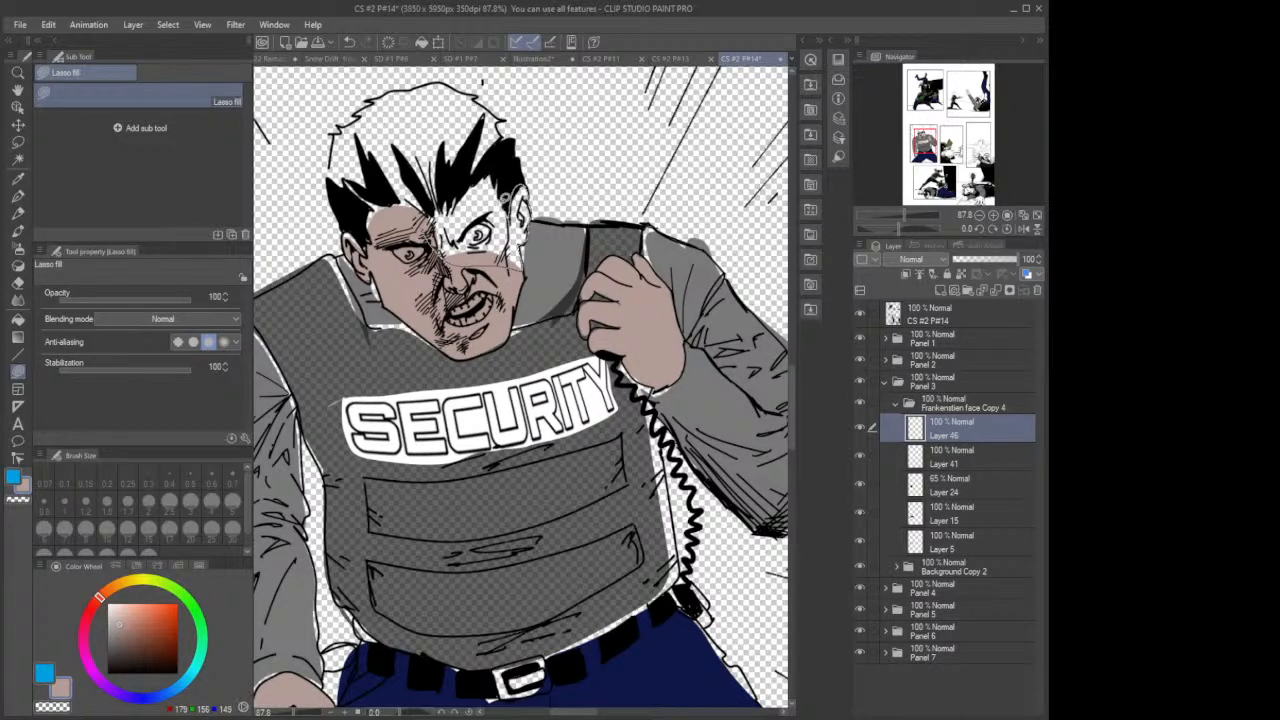
pyautogui.moveTo(458, 198); pyautogui.dragTo(420, 225)
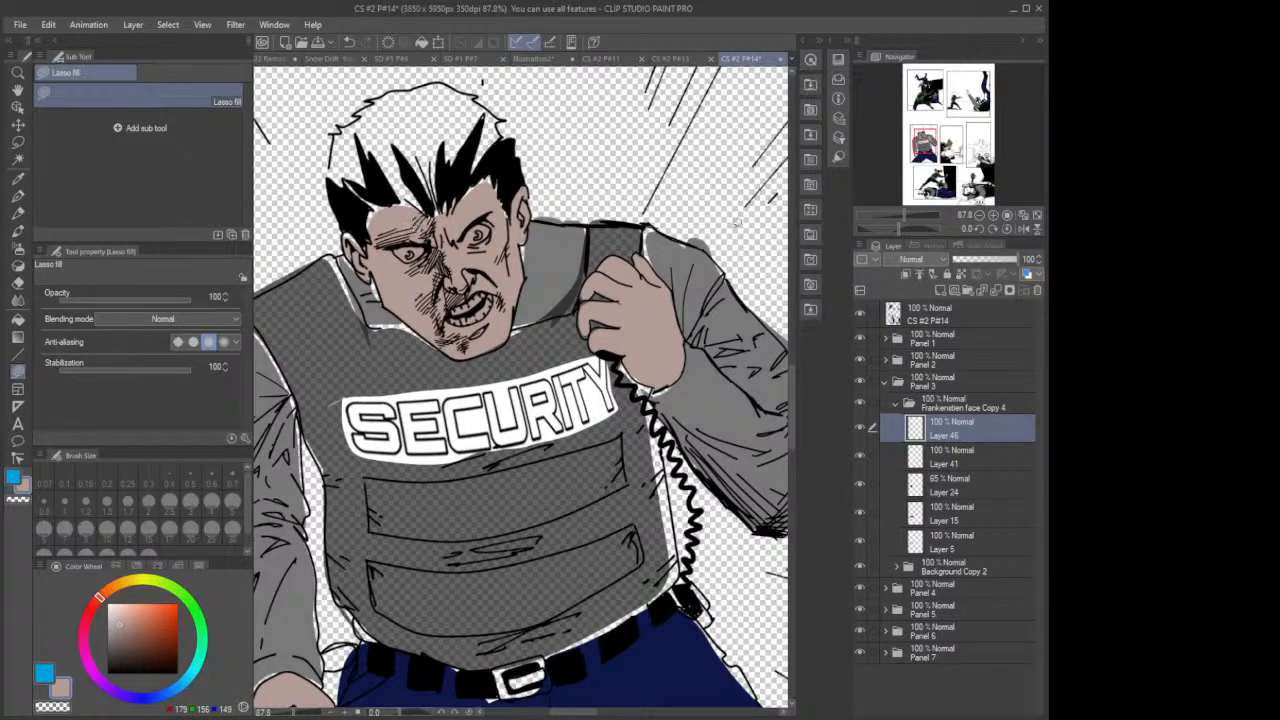
# Step: Add a new layer above Layer 46 and lasso-fill both of the Panel 3 guard's eyes with white
pyautogui.click(938, 290)
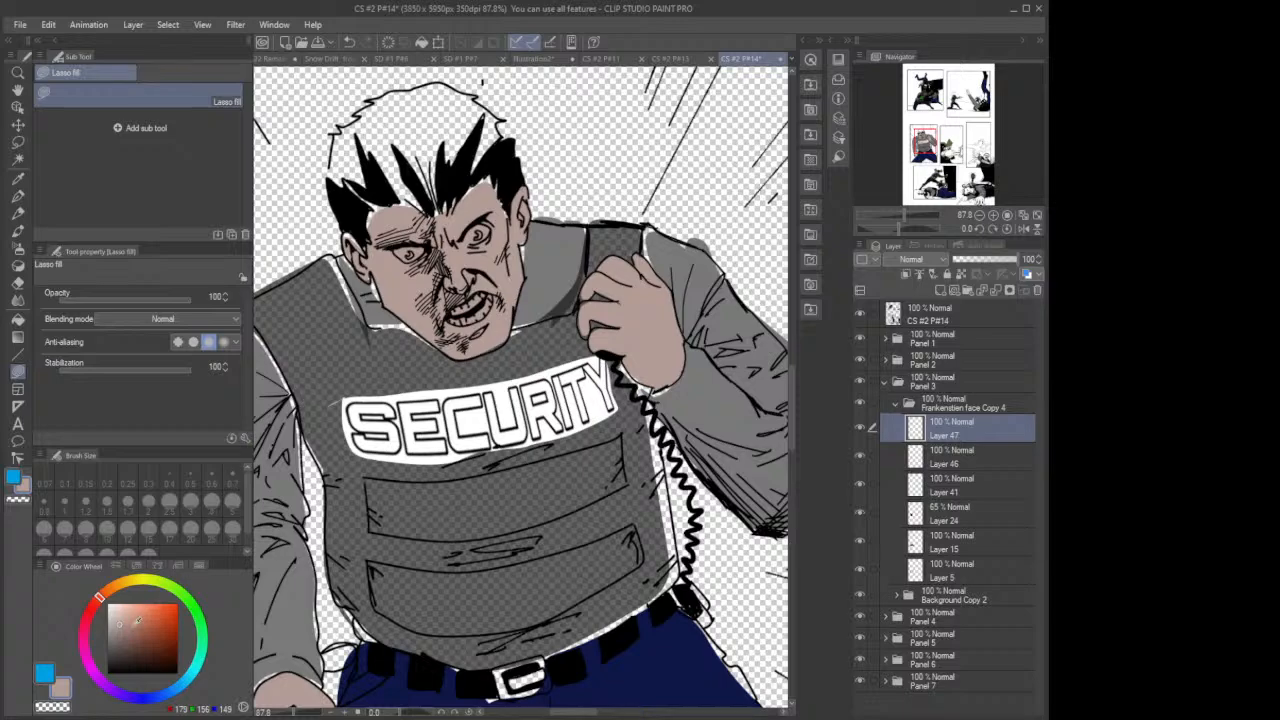
pyautogui.moveTo(122, 618); pyautogui.dragTo(100, 565)
pyautogui.moveTo(431, 242)
pyautogui.mouseDown()
pyautogui.moveTo(394, 242)
pyautogui.moveTo(422, 260)
pyautogui.mouseUp()
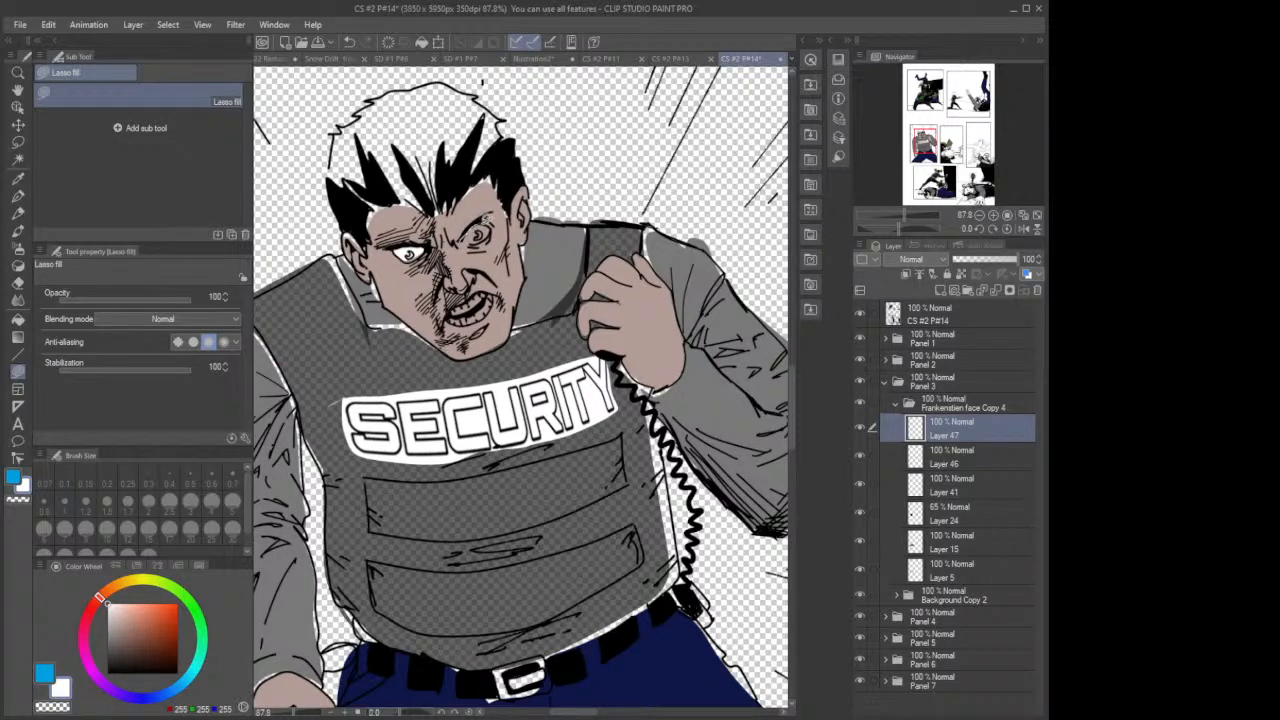
pyautogui.moveTo(490, 224)
pyautogui.mouseDown()
pyautogui.moveTo(480, 246)
pyautogui.moveTo(460, 240)
pyautogui.moveTo(468, 226)
pyautogui.mouseUp()
# Step: Collapse Panel 3, expand Panel 5 and add a new layer above Layer 40 in its Frankenstien face Copy 3 folder
pyautogui.scroll(-5, 466, 440)
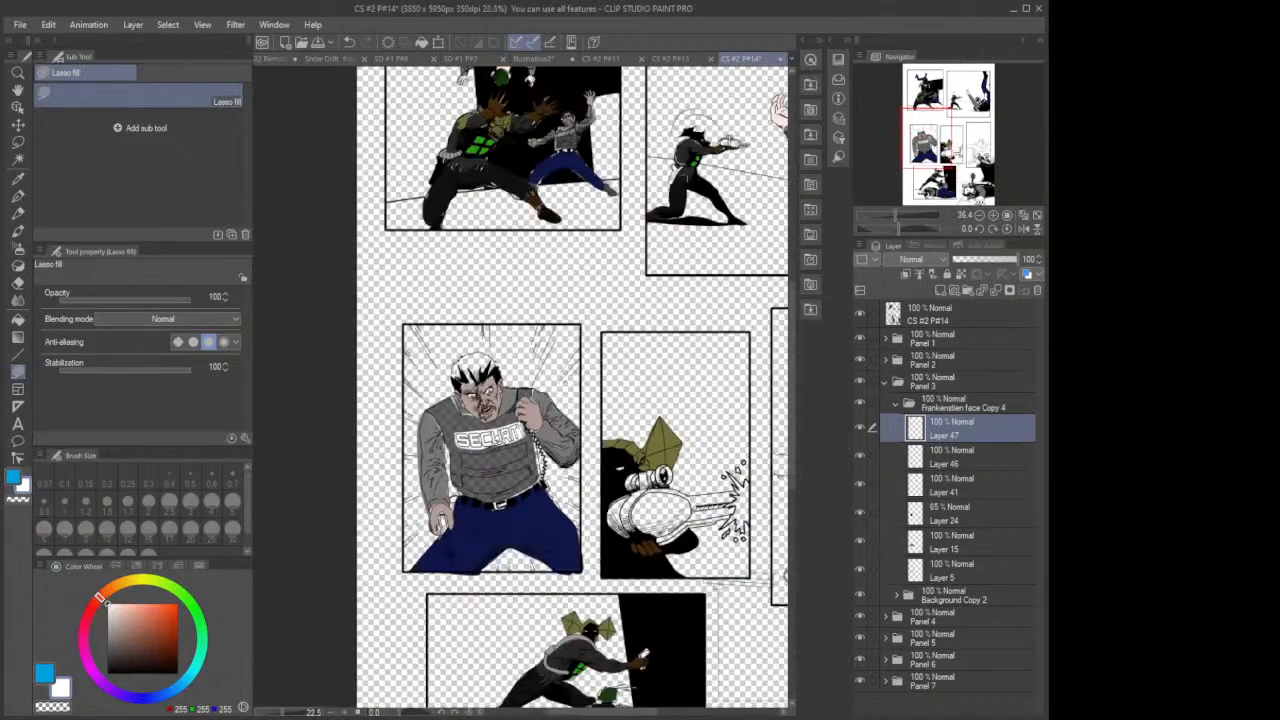
pyautogui.scroll(-4, 496, 442)
pyautogui.scroll(2, 496, 442)
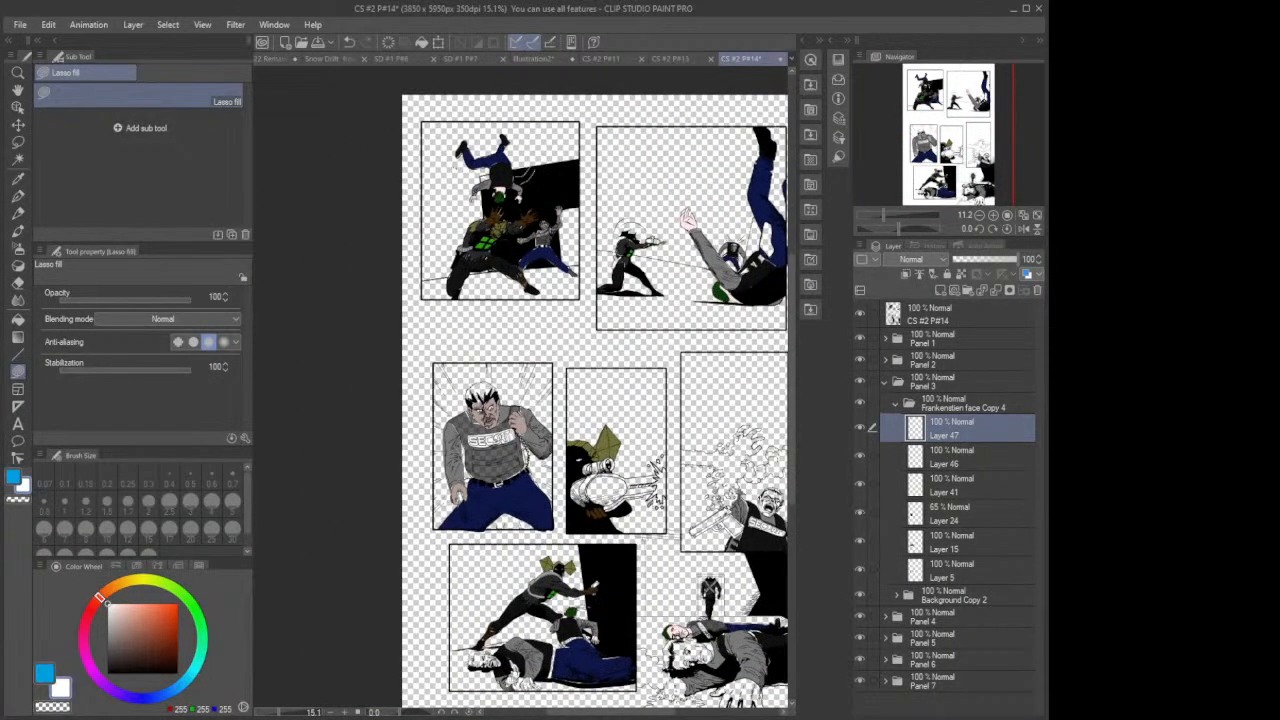
pyautogui.click(884, 381)
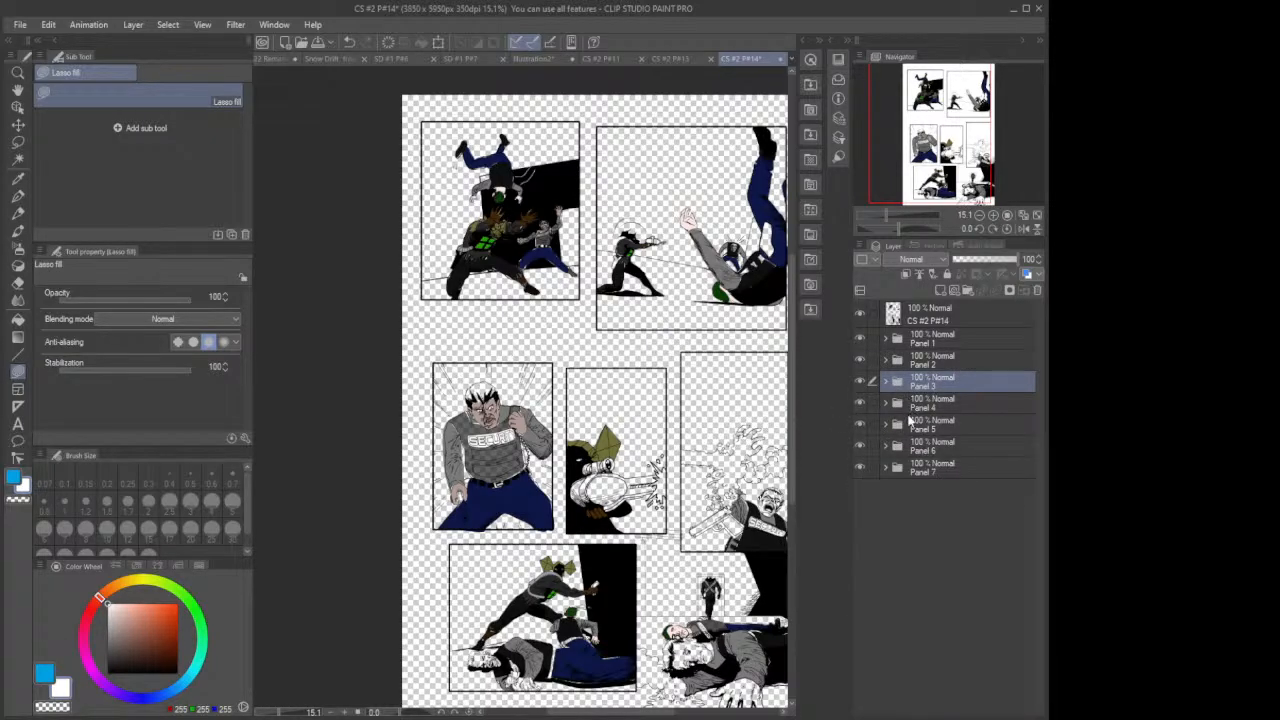
pyautogui.click(886, 425)
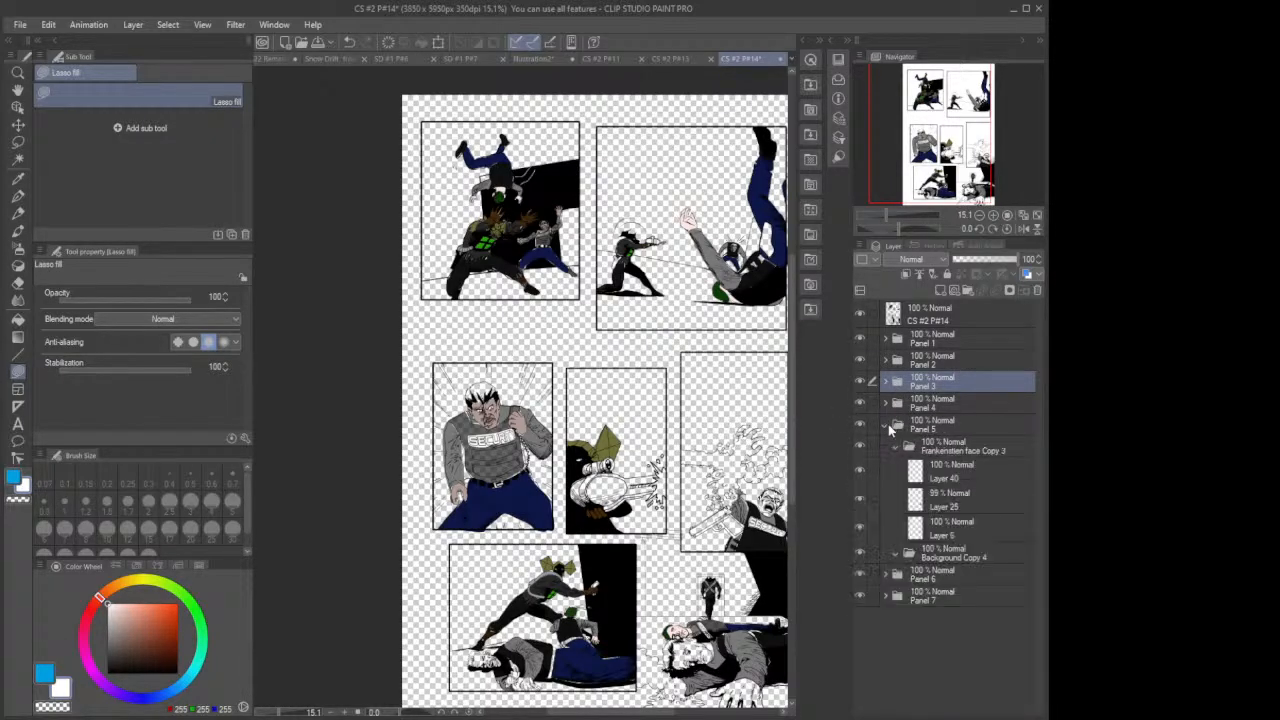
pyautogui.click(955, 477)
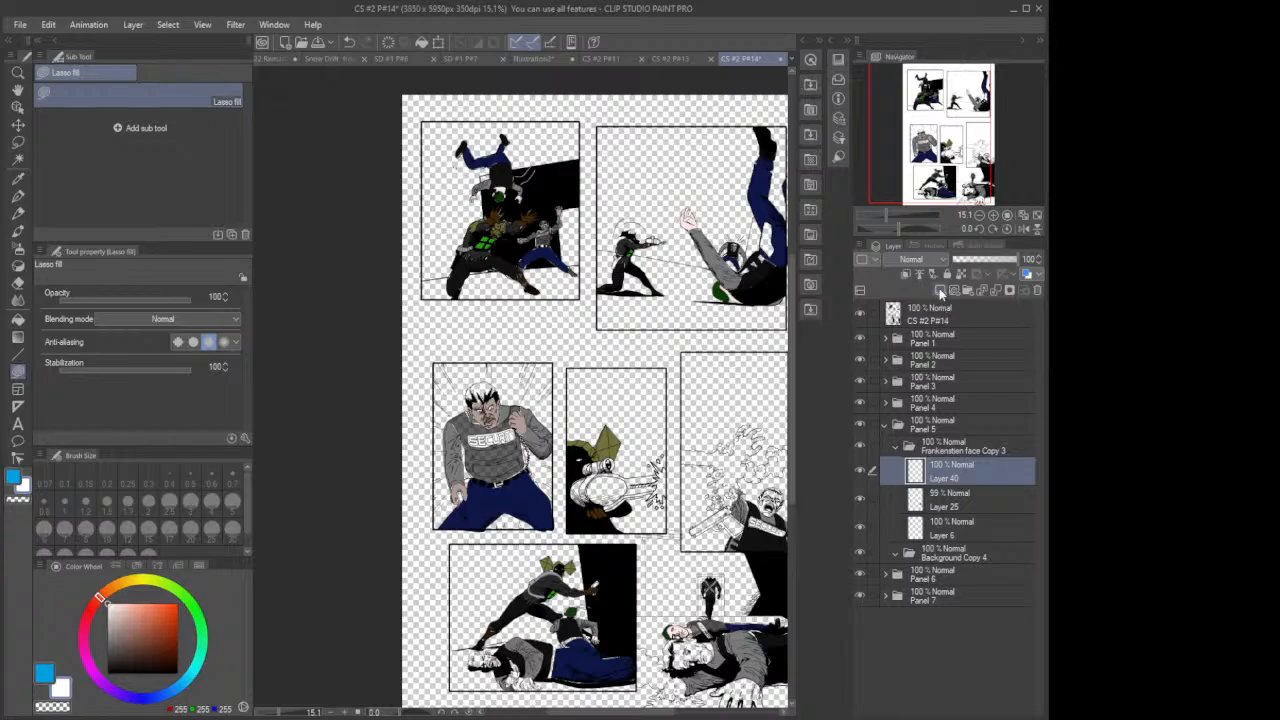
pyautogui.click(940, 290)
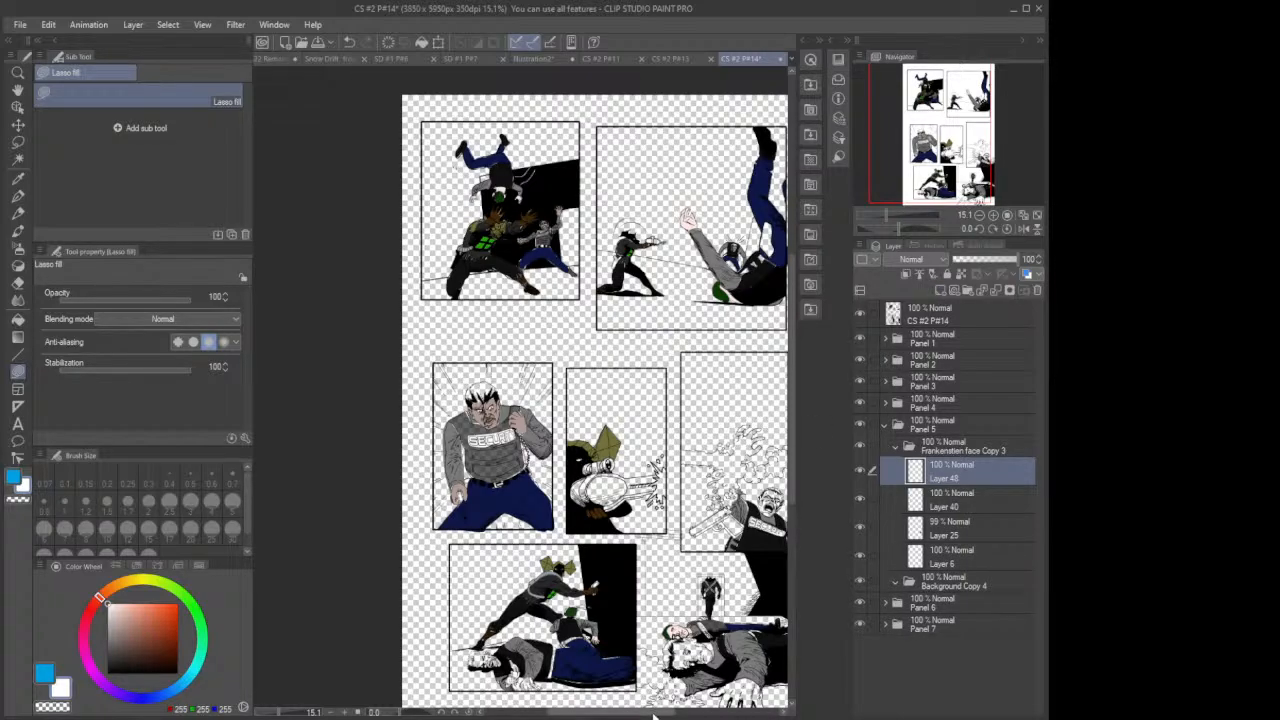
pyautogui.moveTo(654, 712); pyautogui.dragTo(695, 716)
pyautogui.scroll(3, 607, 445)
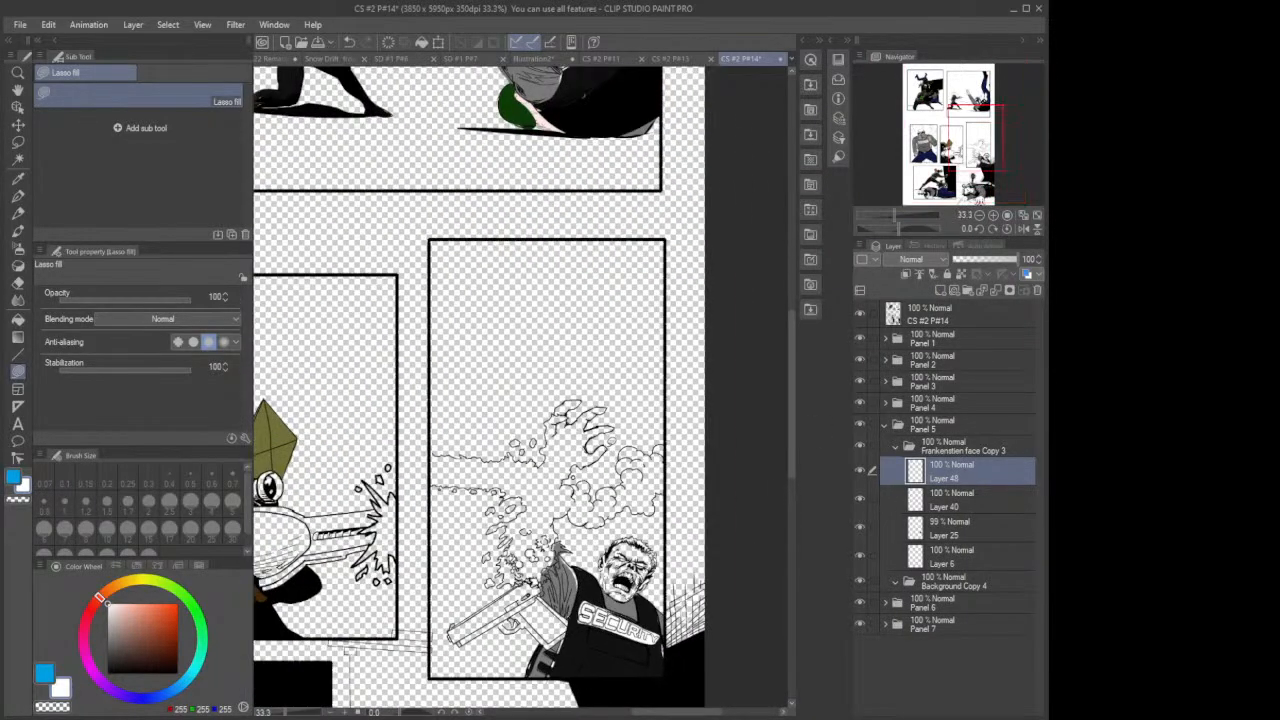
pyautogui.scroll(3, 606, 447)
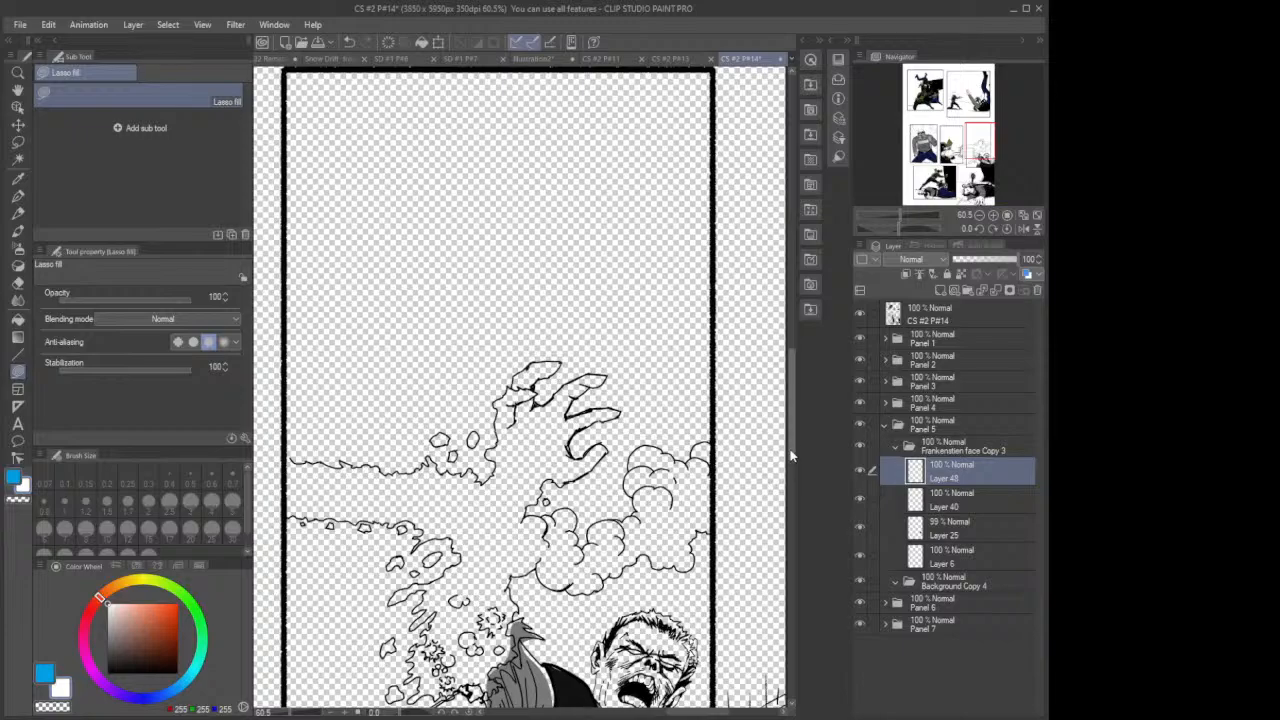
pyautogui.moveTo(791, 450); pyautogui.dragTo(797, 486)
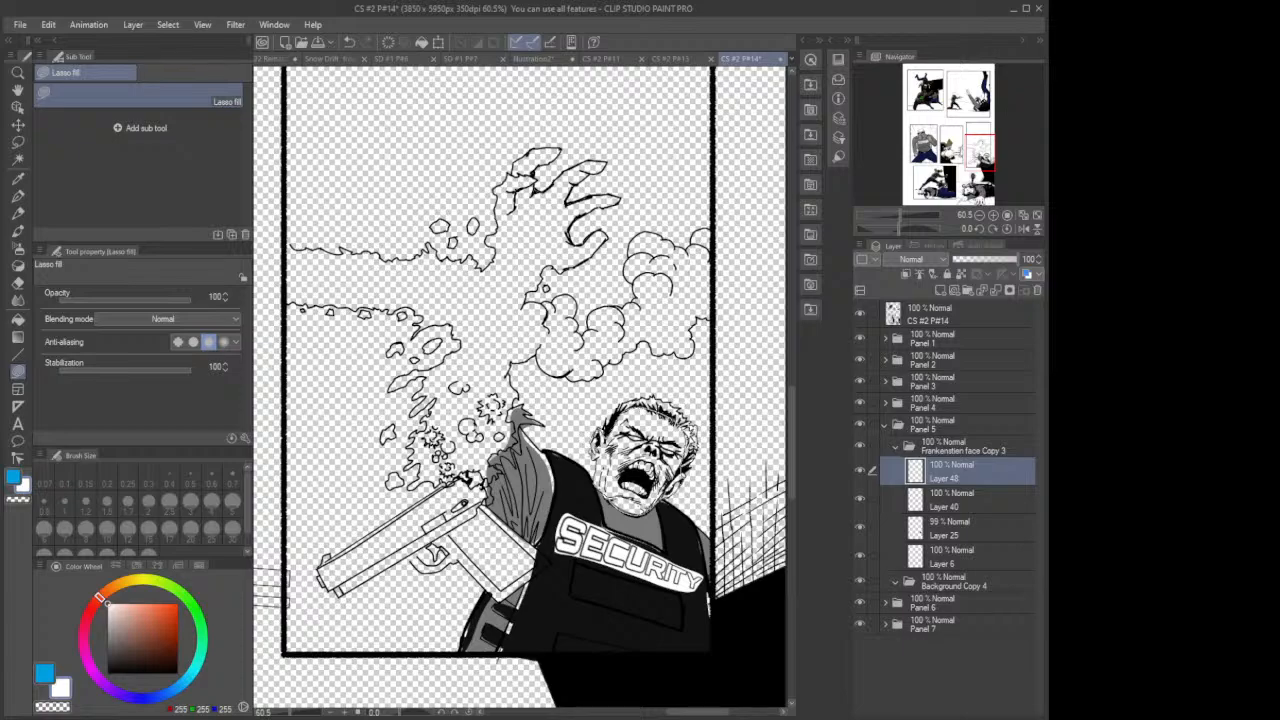
pyautogui.moveTo(602, 464); pyautogui.dragTo(602, 474)
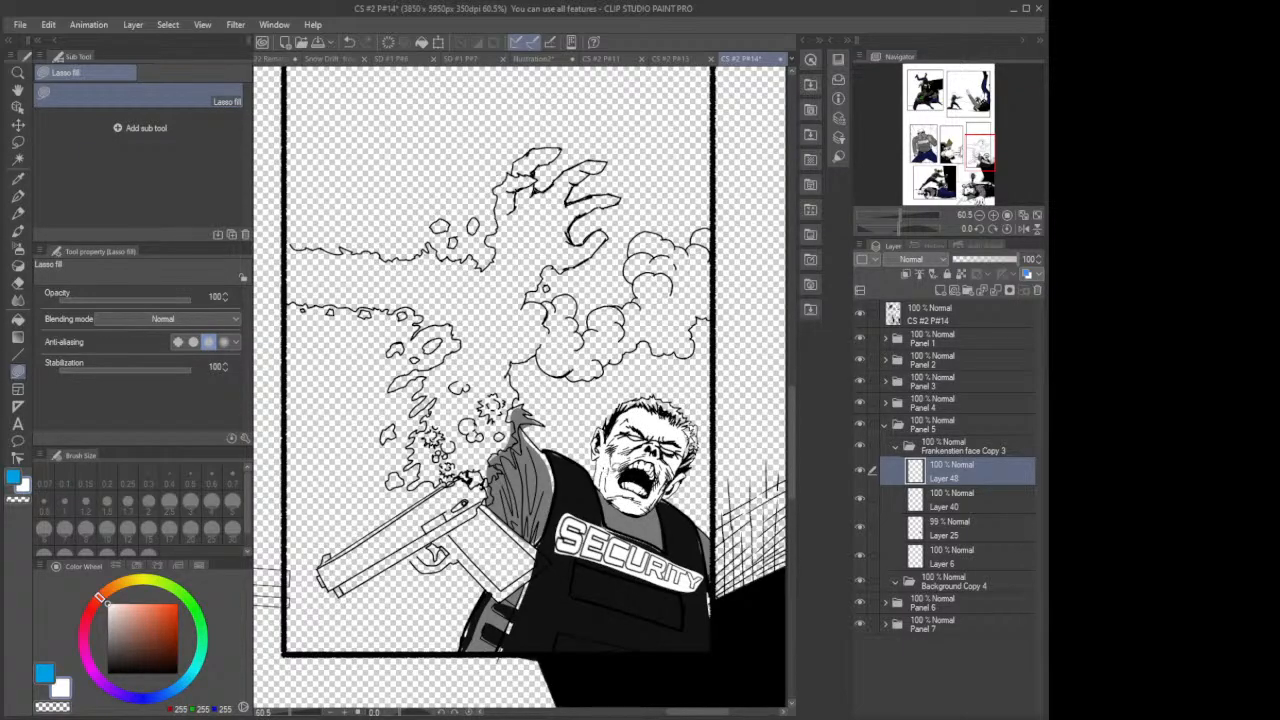
pyautogui.hotkey('ctrl', 'z')
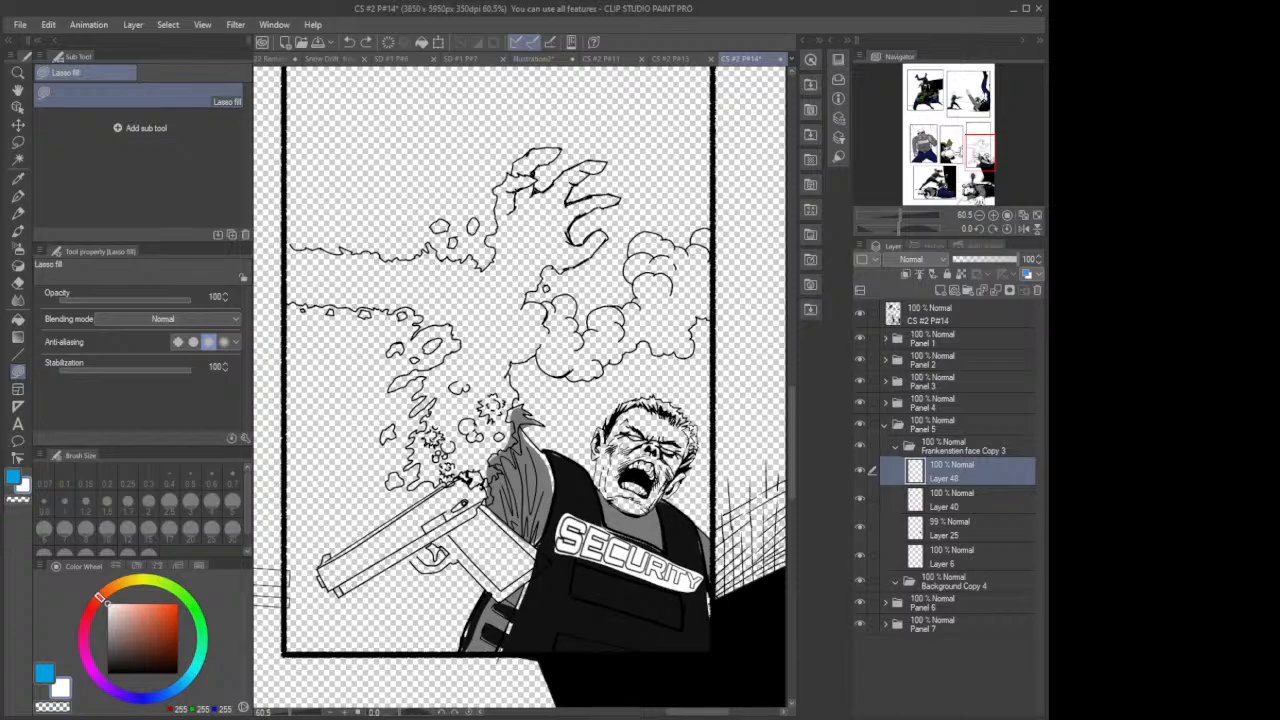
# Step: Sample the skin colour from Panel 3's guard and lasso-fill the face of Panel 5's screaming guard with it
pyautogui.scroll(-6, 605, 462)
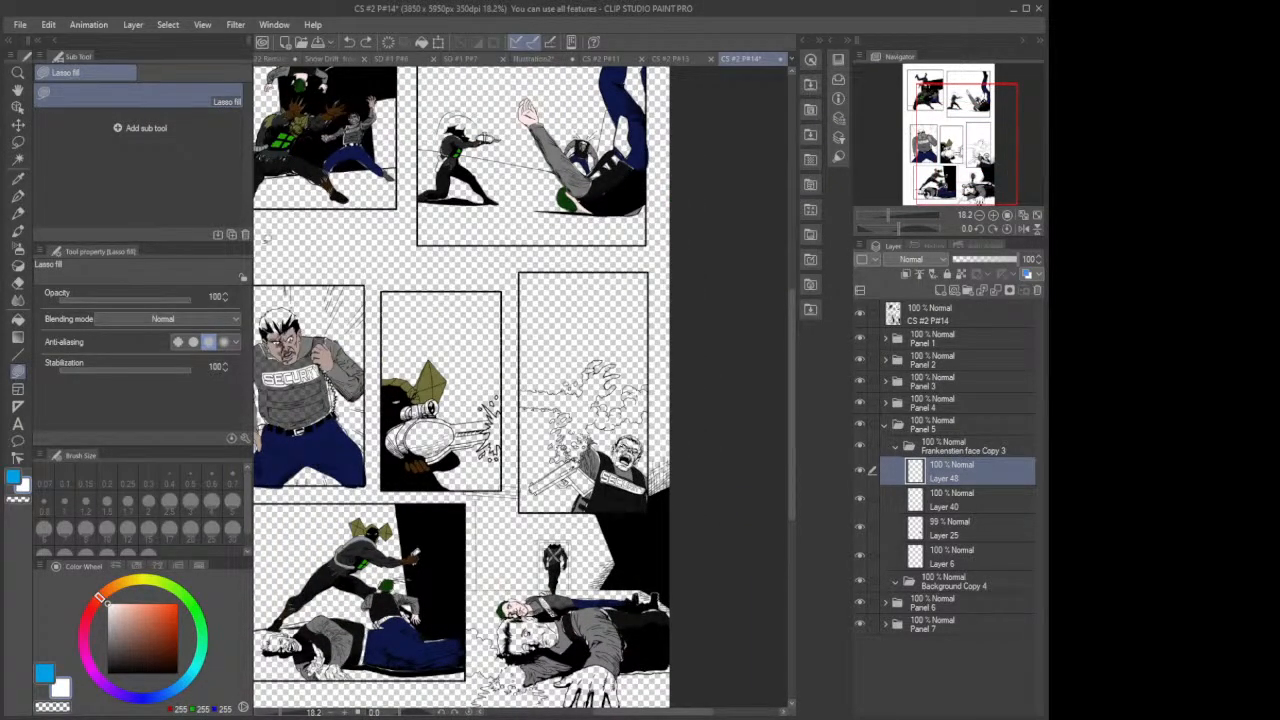
pyautogui.click(18, 180)
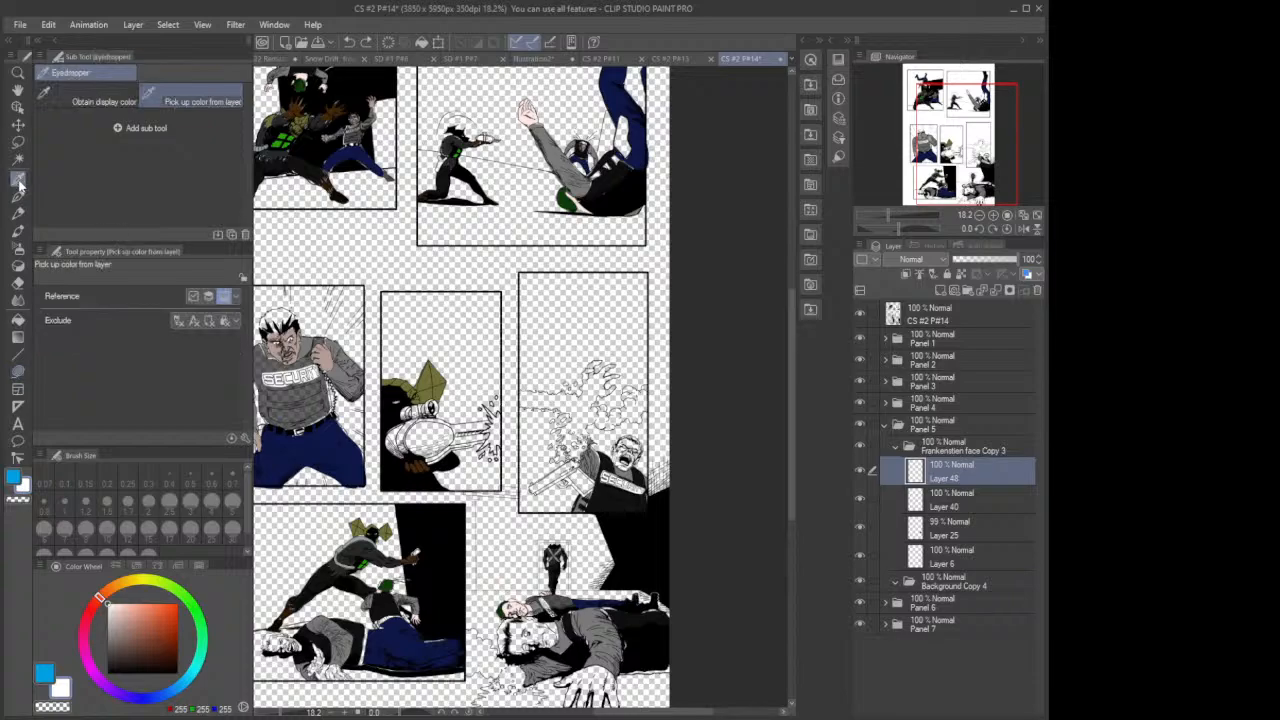
pyautogui.click(302, 342)
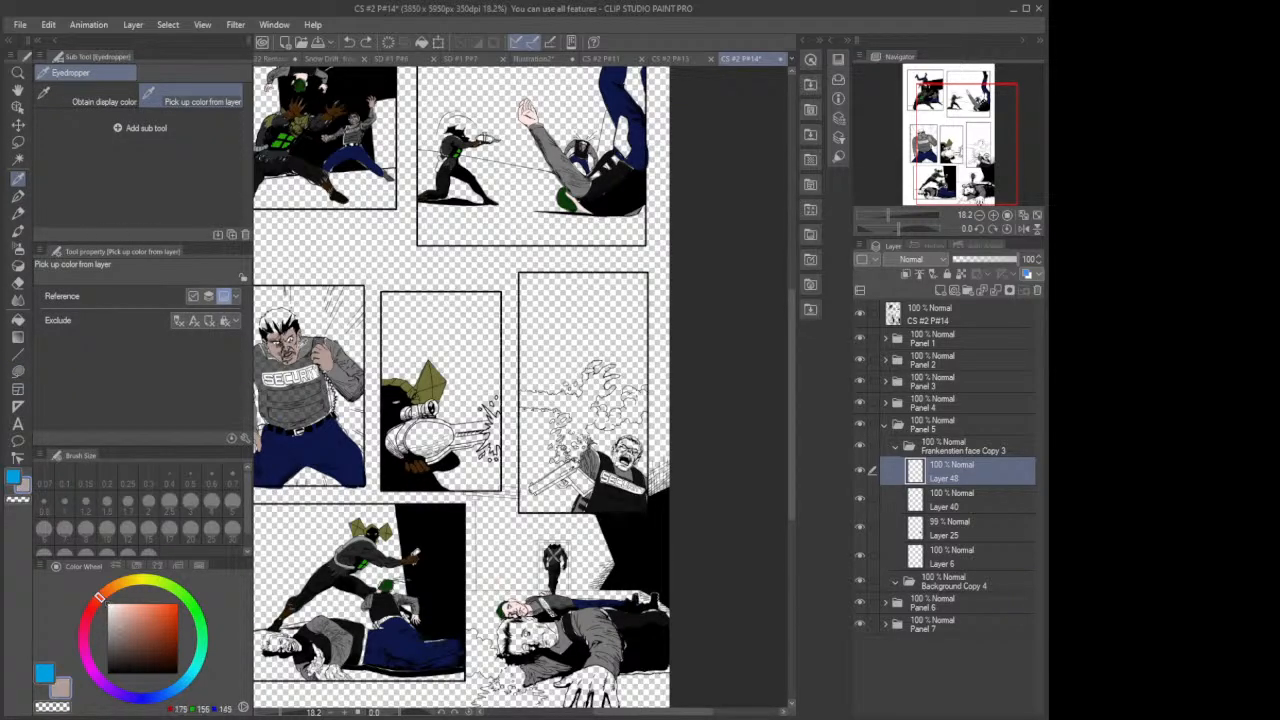
pyautogui.scroll(5, 690, 460)
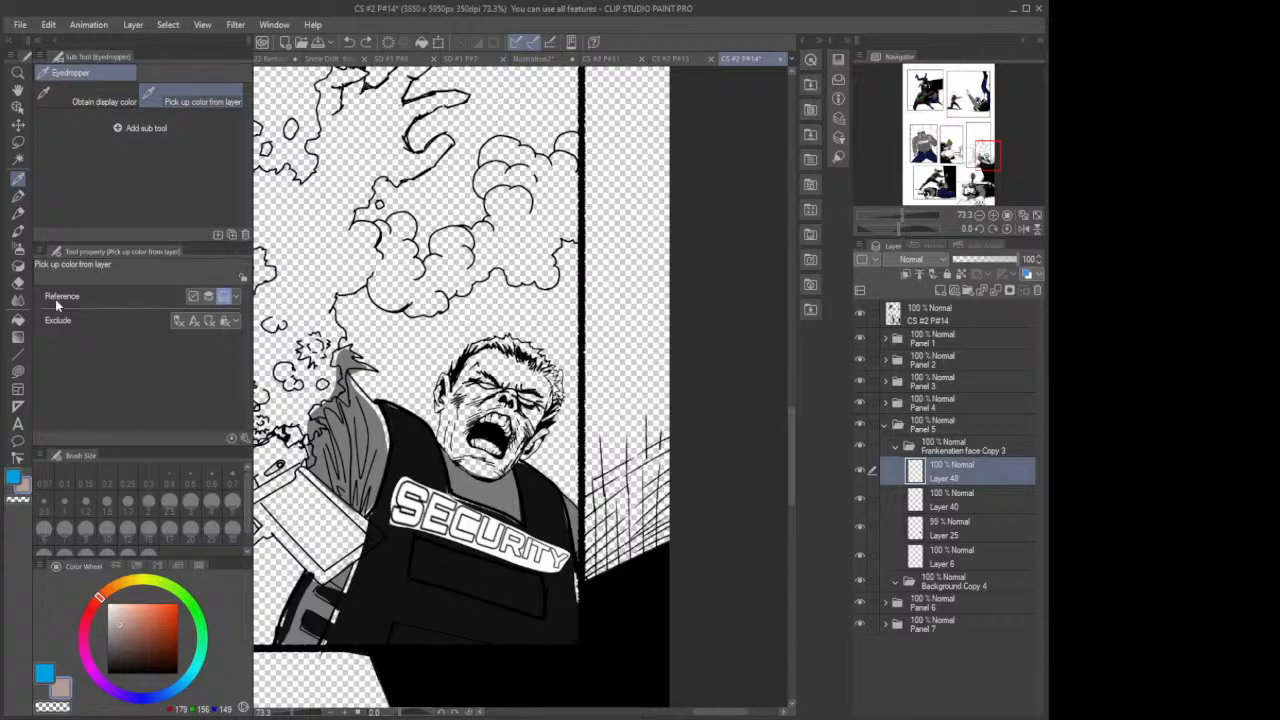
pyautogui.click(19, 374)
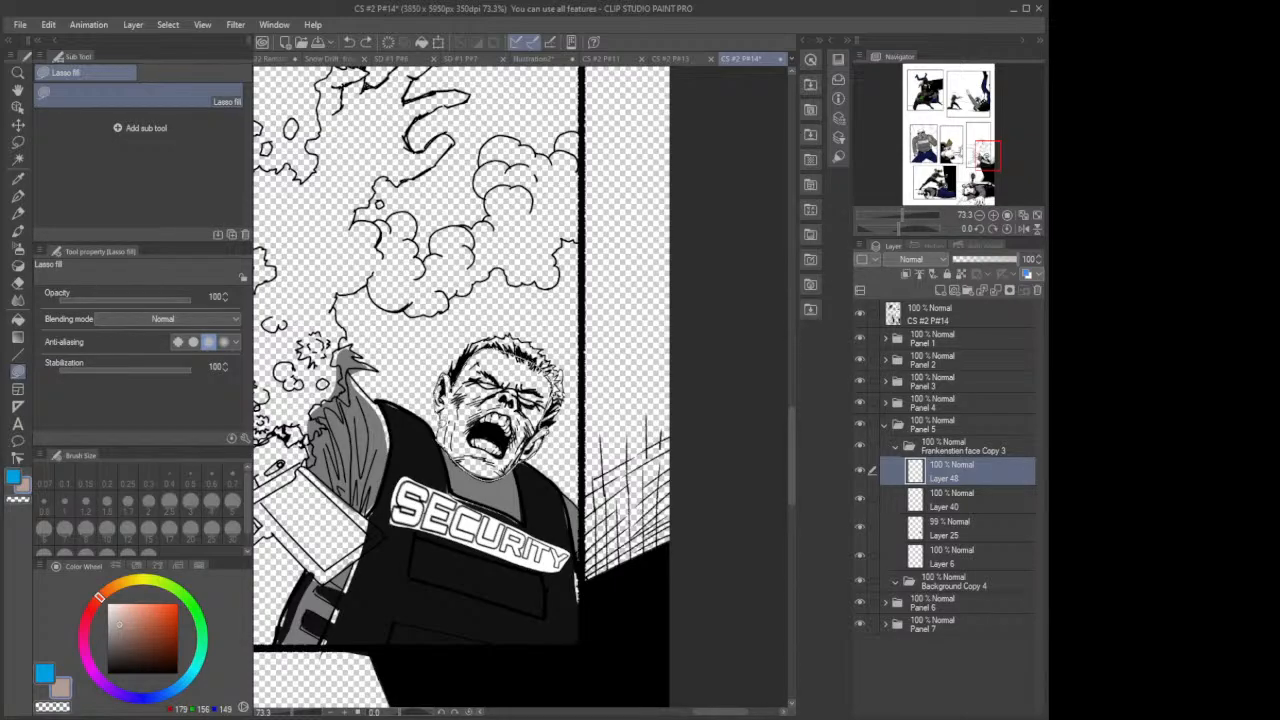
pyautogui.moveTo(436, 420); pyautogui.dragTo(434, 423)
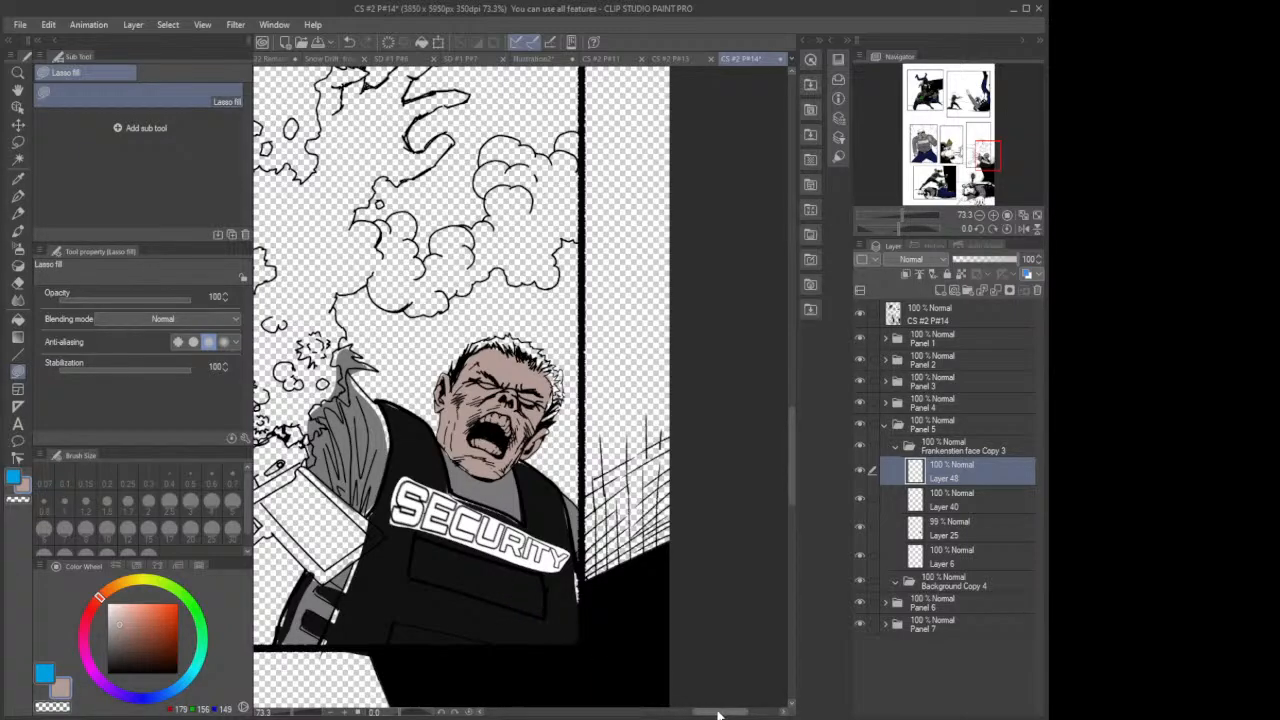
# Step: Lasso-fill the severed hand above the smoke in Panel 5 with the skin colour, from the fingers down to the ragged wrist
pyautogui.moveTo(718, 714); pyautogui.dragTo(693, 714)
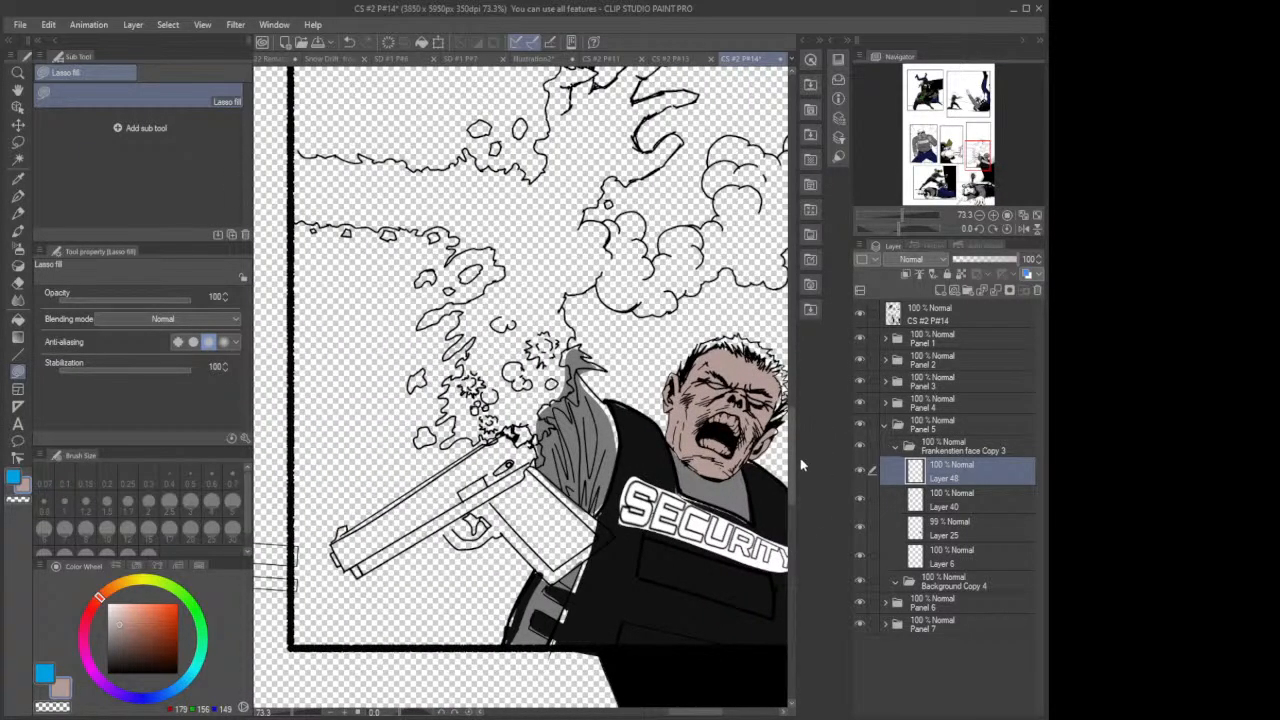
pyautogui.moveTo(794, 473); pyautogui.dragTo(794, 435)
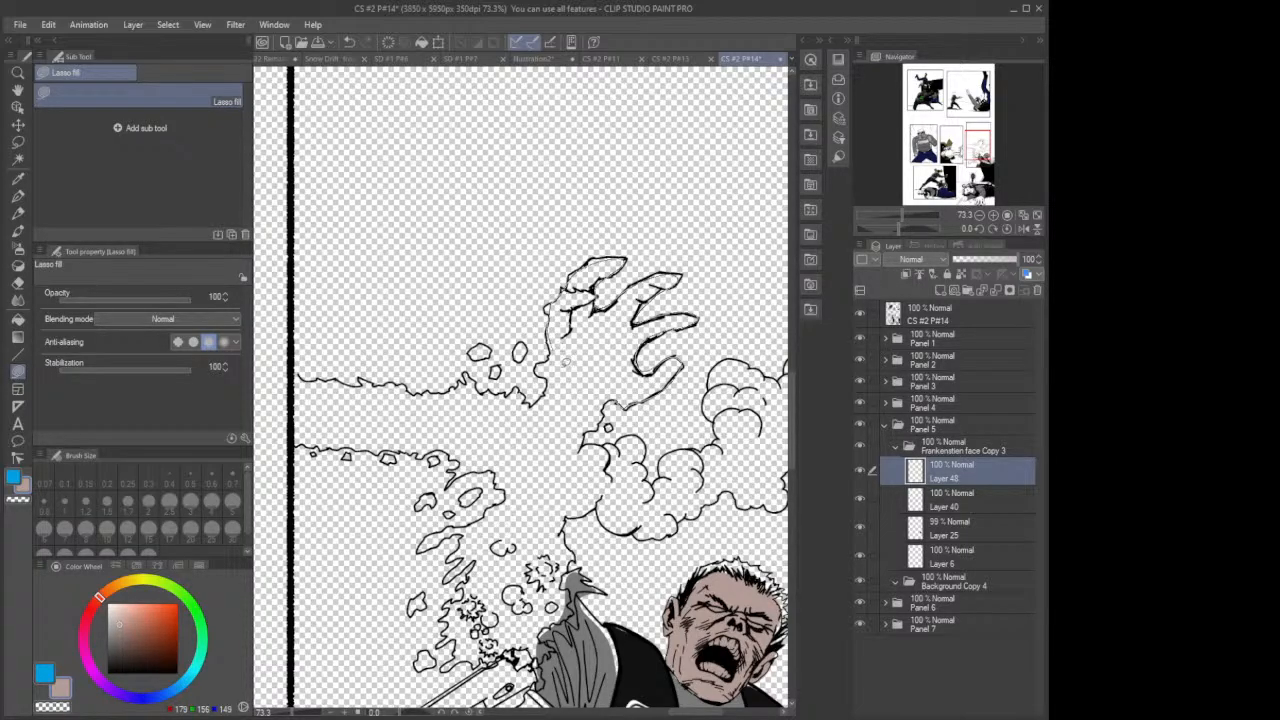
pyautogui.moveTo(584, 362); pyautogui.dragTo(624, 406)
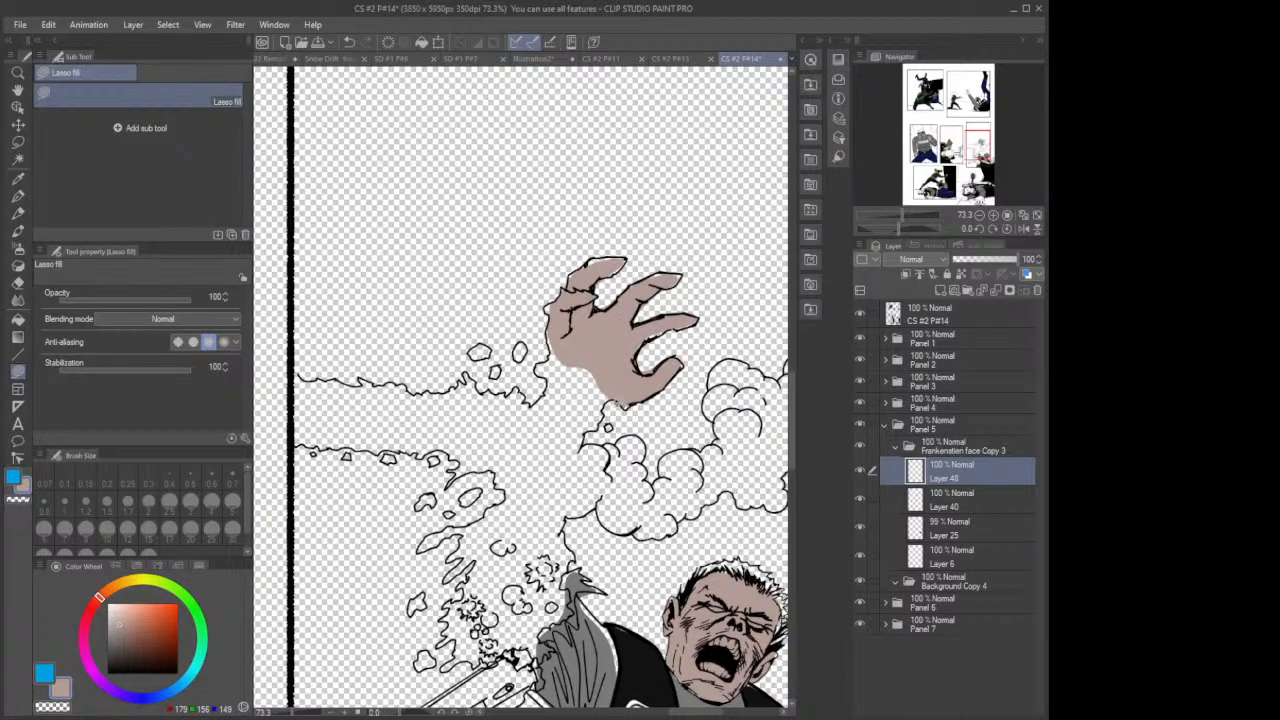
pyautogui.hotkey('ctrl', '-')
pyautogui.hotkey('ctrl', '-')
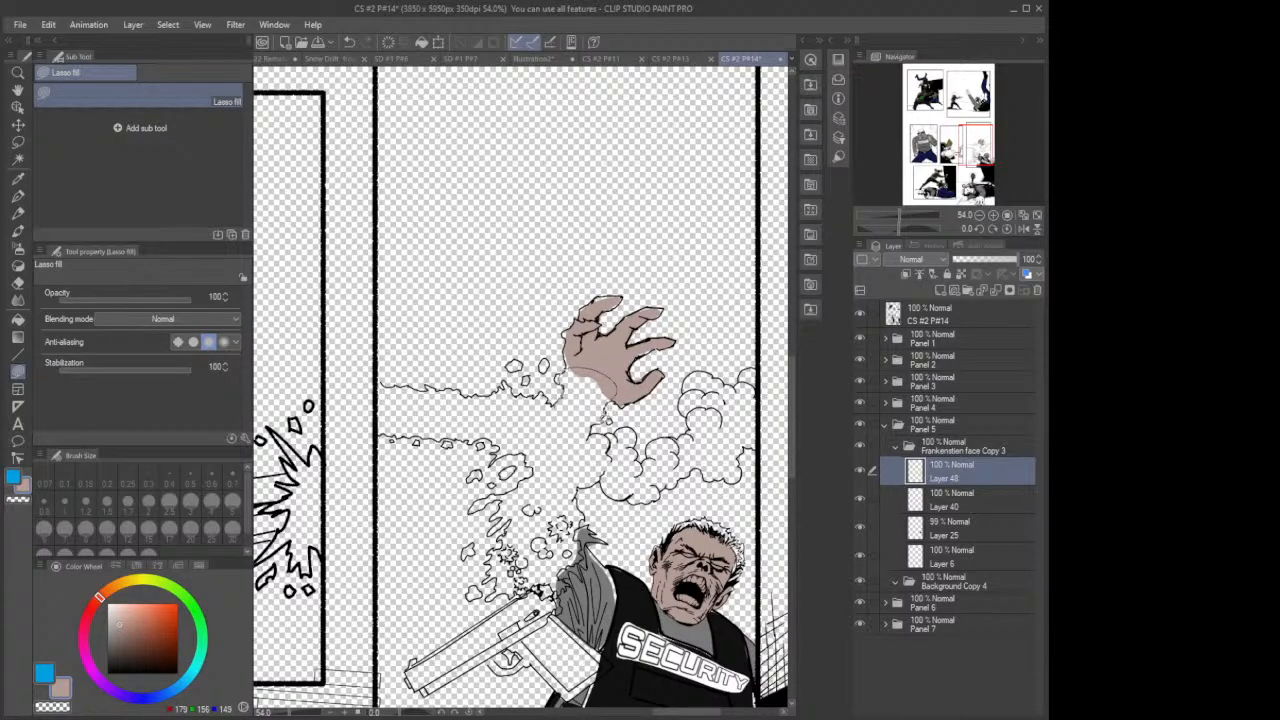
pyautogui.moveTo(601, 423); pyautogui.dragTo(560, 390)
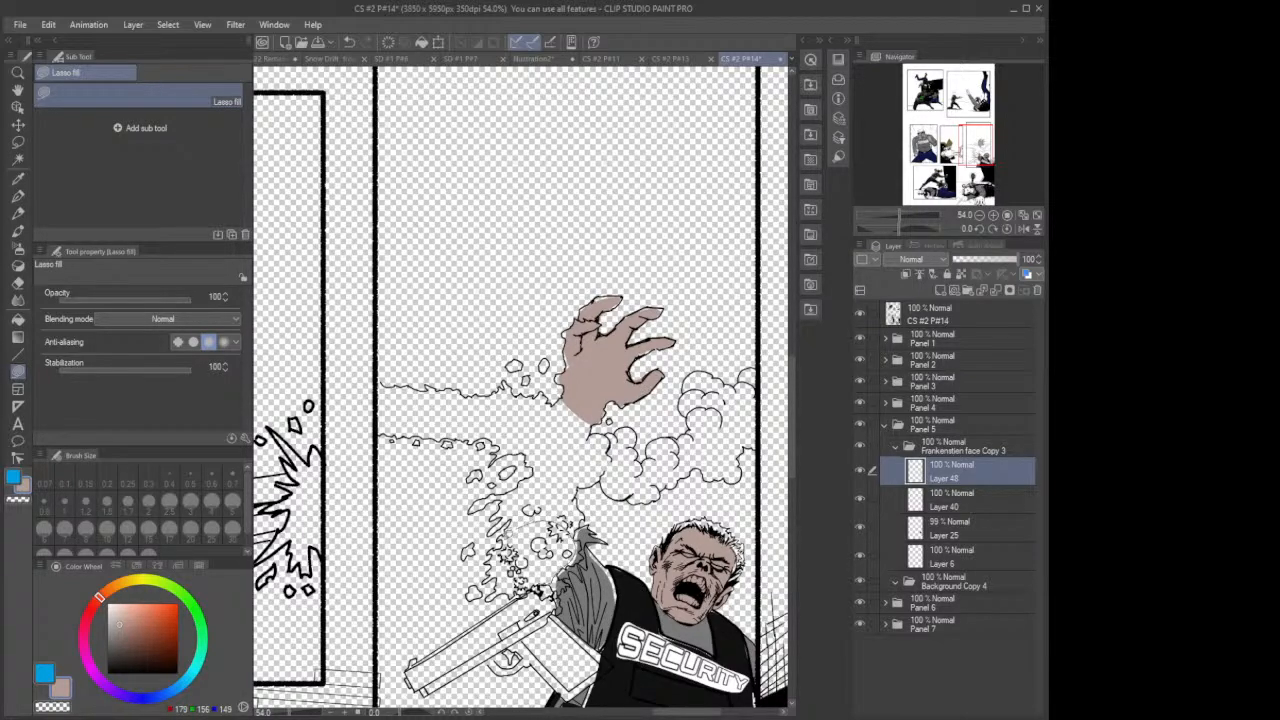
# Step: Lasso-fill the guard's torn wrist stump above the pistol in Panel 5 with the skin colour and check Layer 48's fills by toggling its visibility
pyautogui.moveTo(506, 528)
pyautogui.mouseDown()
pyautogui.moveTo(535, 588)
pyautogui.moveTo(547, 560)
pyautogui.mouseUp()
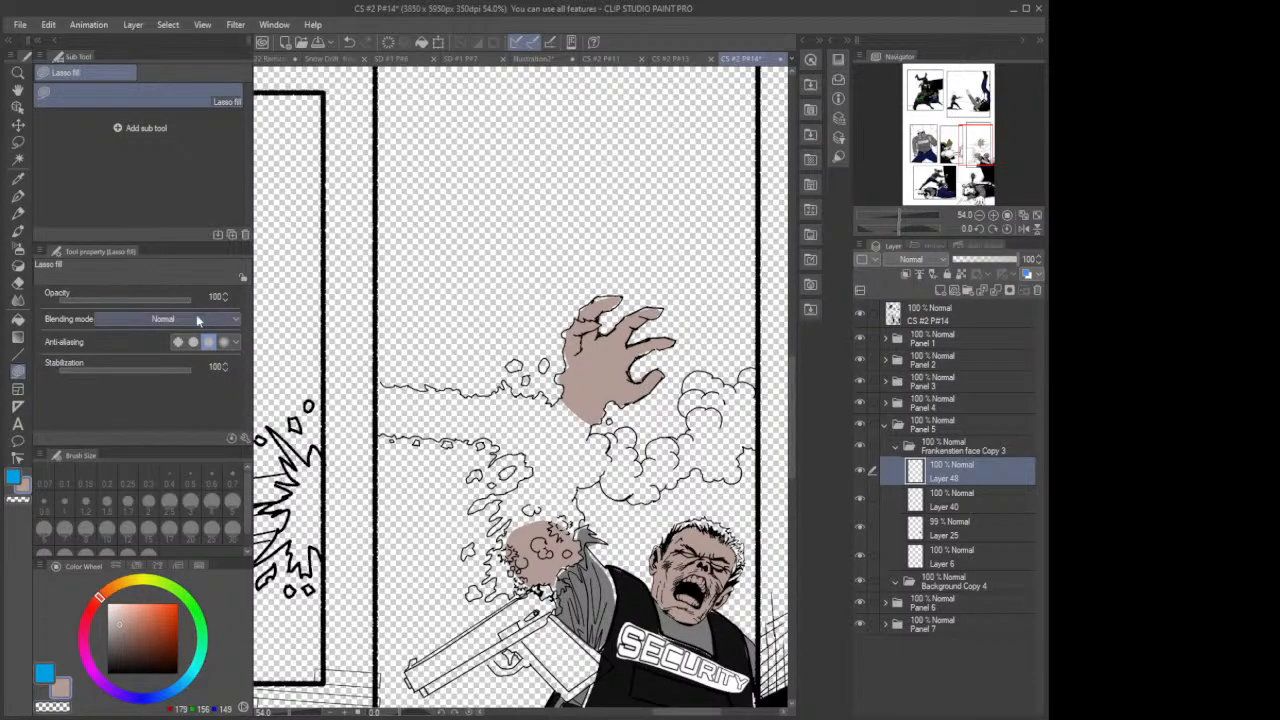
pyautogui.scroll(-2, 485, 412)
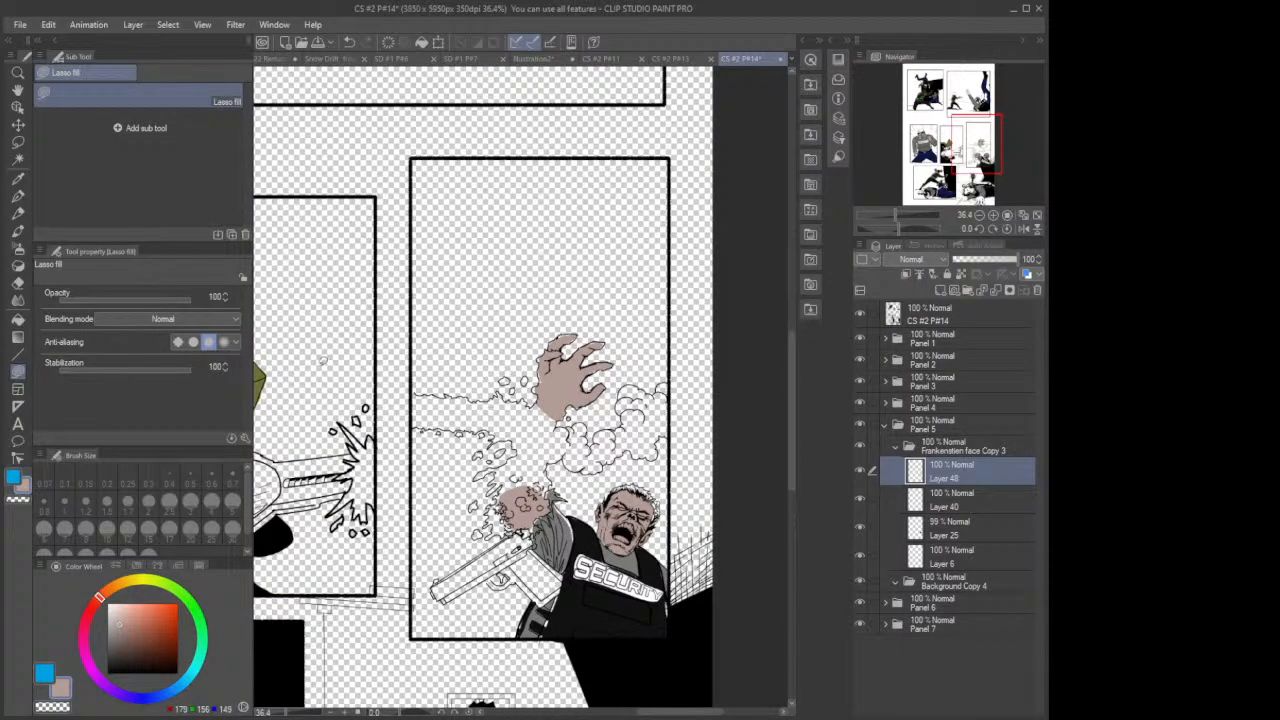
pyautogui.scroll(-1, 315, 378)
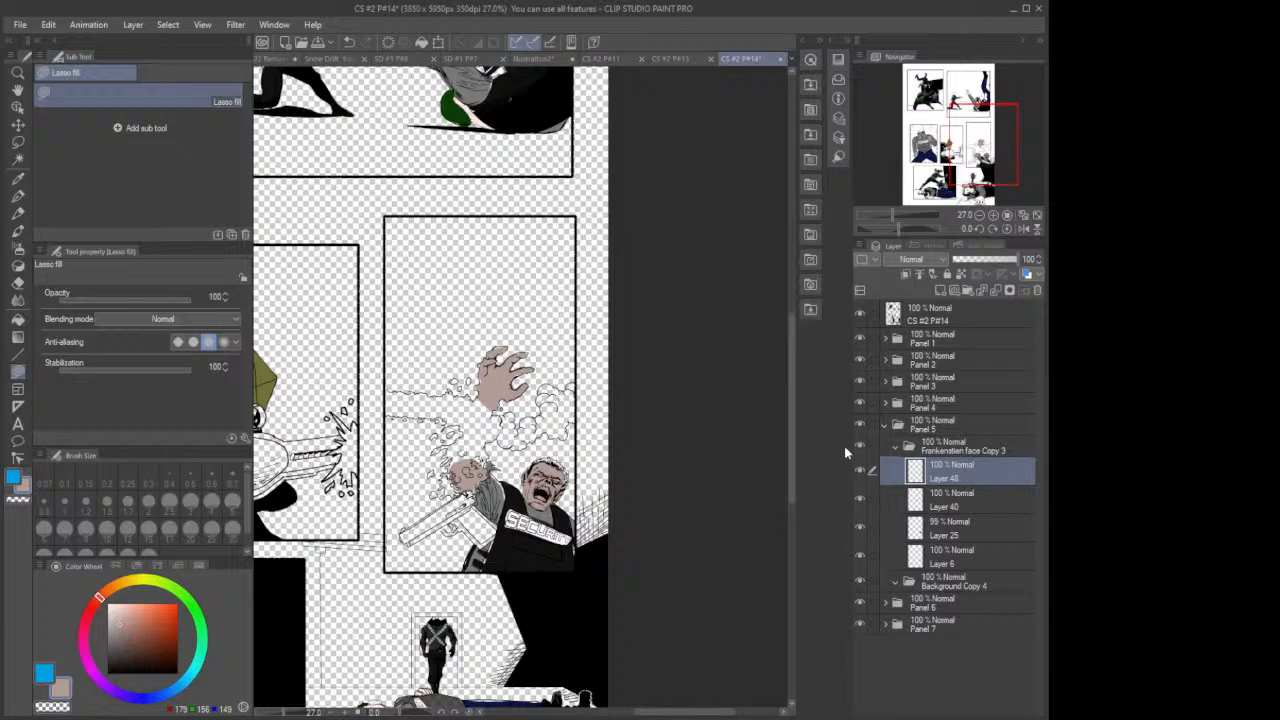
pyautogui.click(860, 470)
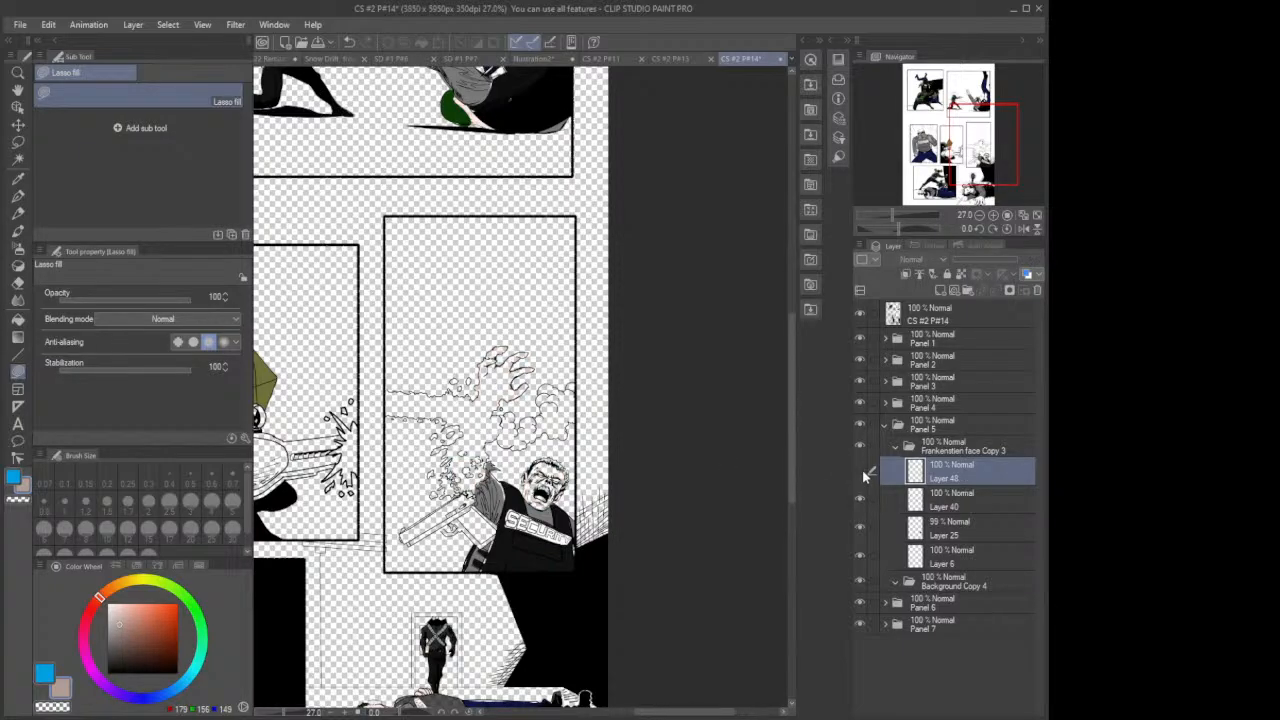
pyautogui.click(860, 470)
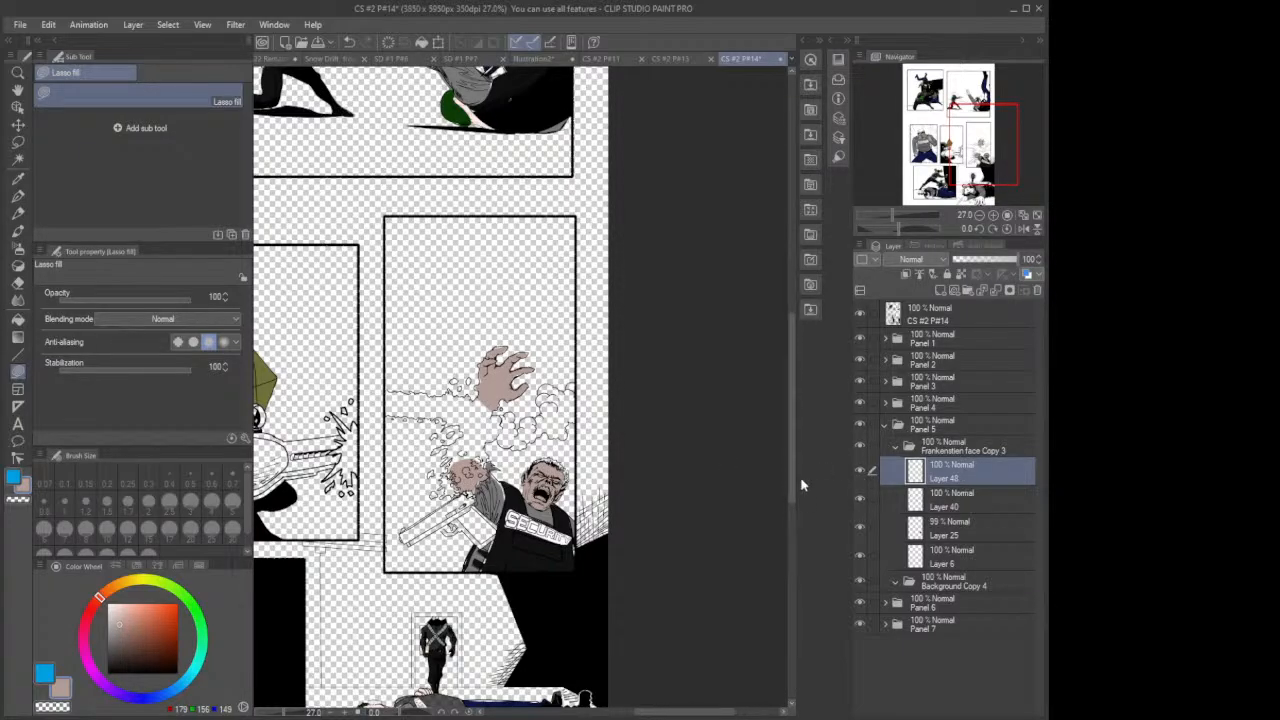
# Step: Collapse Panel 5, expand Panel 6 and add a new layer above Layer 39 in its Frankenstien face Copy folder
pyautogui.click(884, 425)
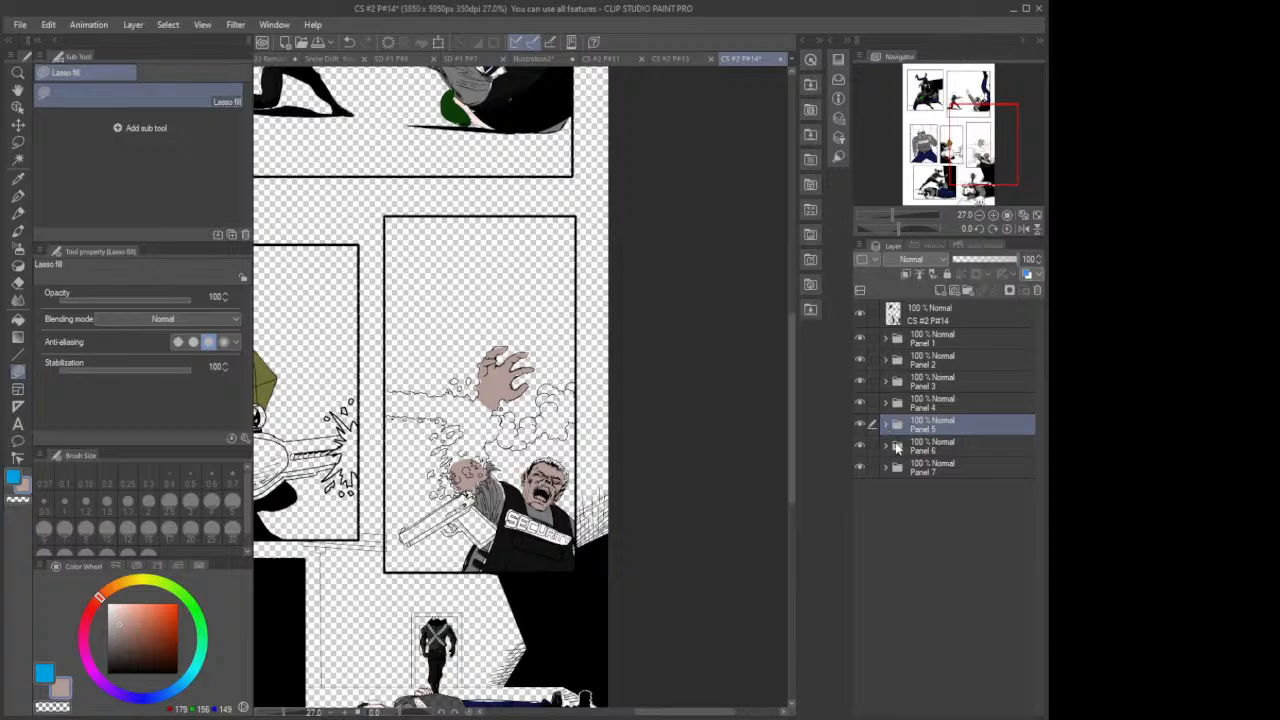
pyautogui.click(884, 447)
pyautogui.click(950, 513)
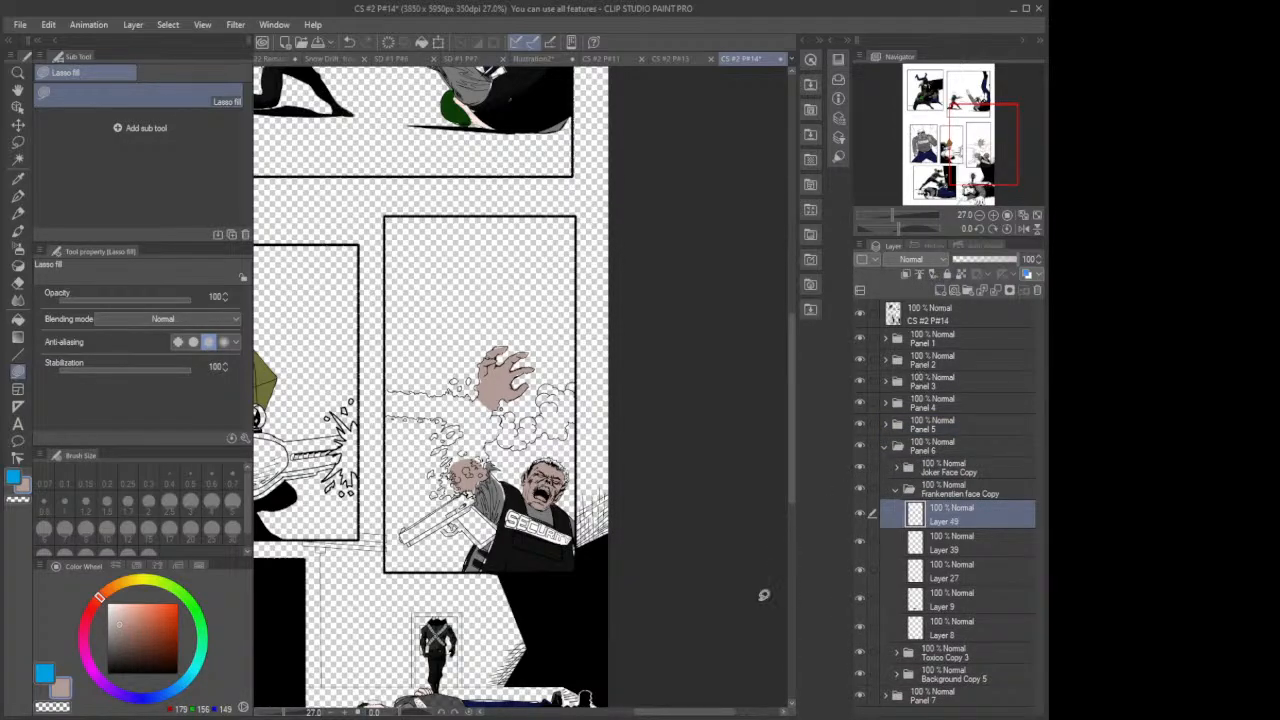
# Step: Lasso-fill the intact hand and the face of Panel 6's fallen guard with the skin colour
pyautogui.moveTo(645, 712); pyautogui.dragTo(565, 714)
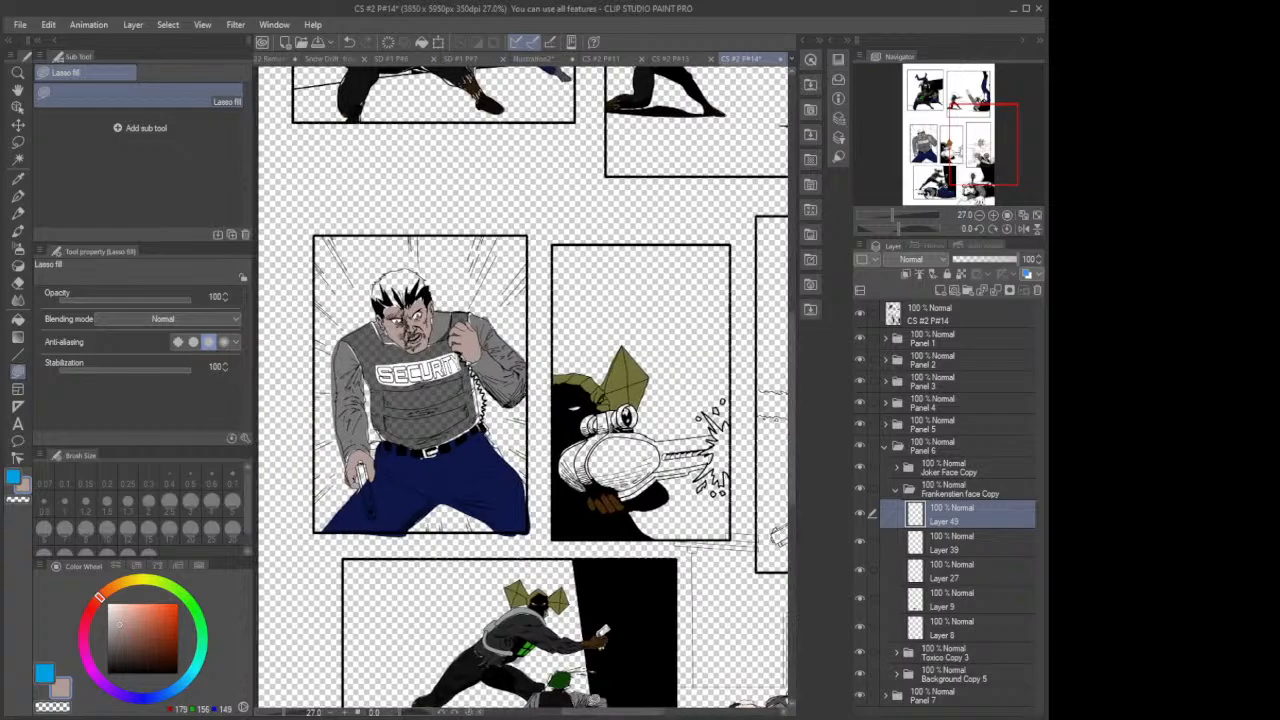
pyautogui.moveTo(791, 447); pyautogui.dragTo(794, 523)
pyautogui.scroll(5, 430, 591)
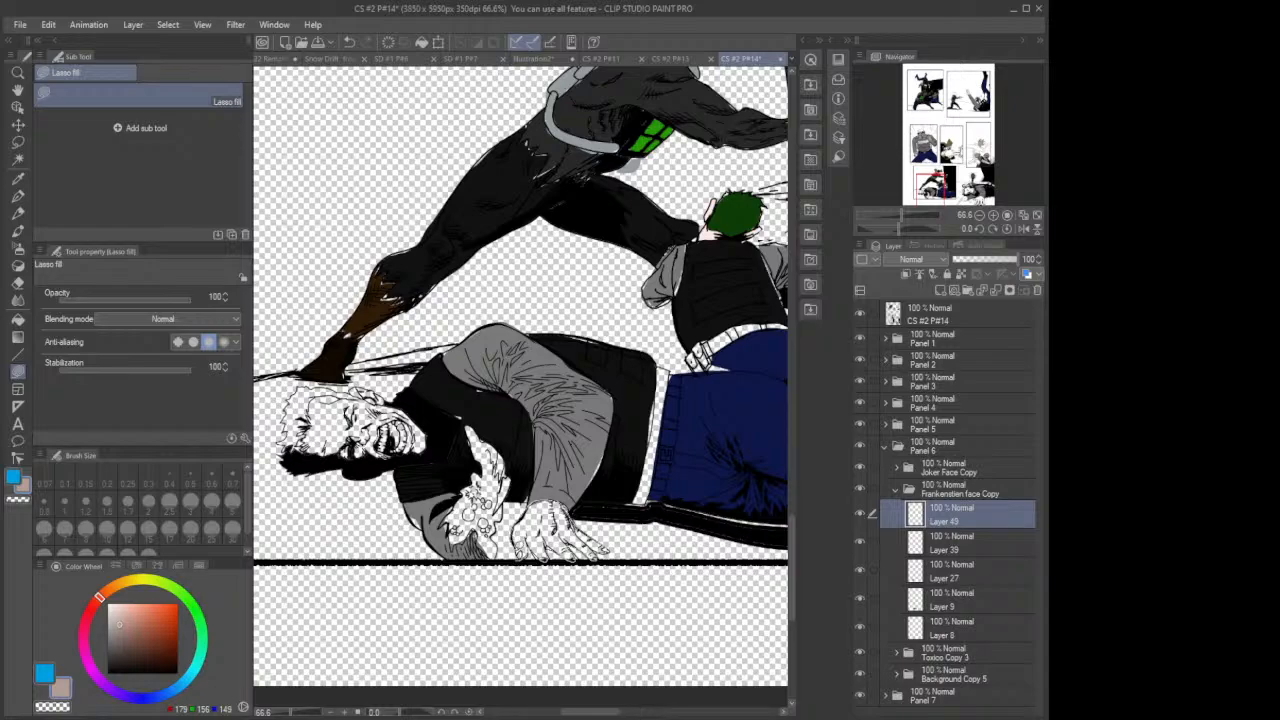
pyautogui.moveTo(520, 545); pyautogui.dragTo(528, 548)
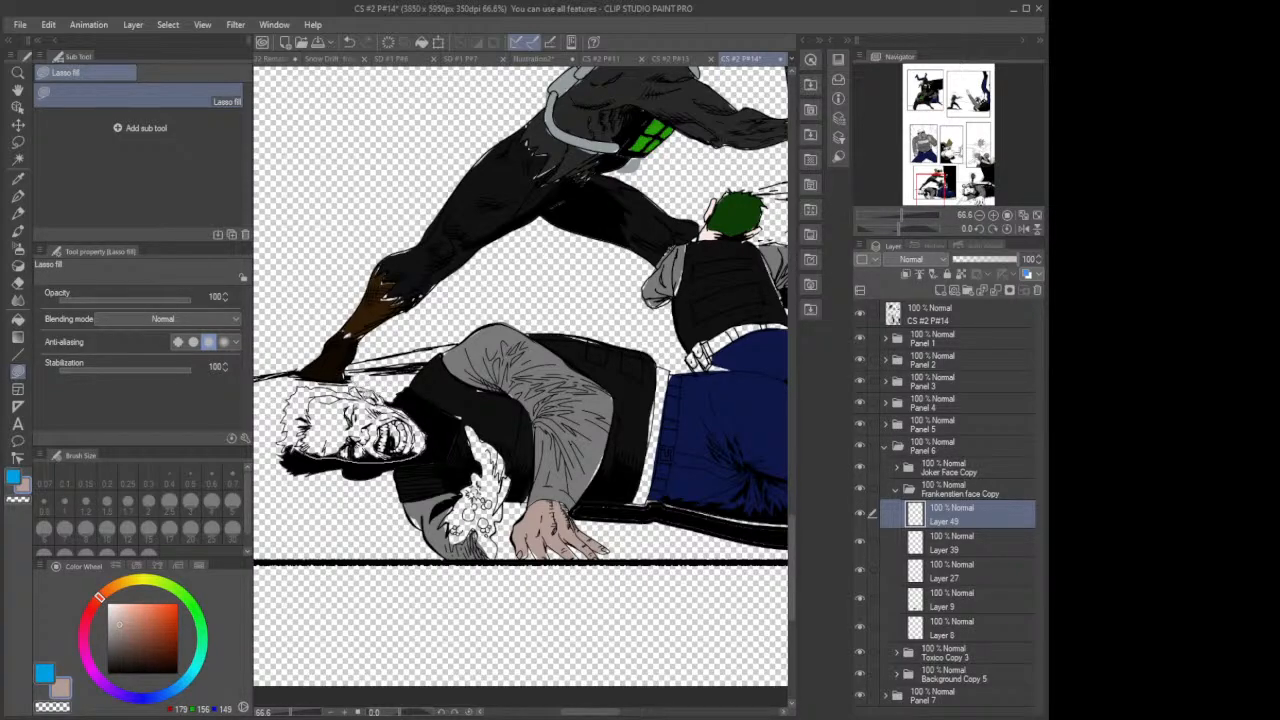
pyautogui.moveTo(344, 392)
pyautogui.mouseDown()
pyautogui.moveTo(318, 394)
pyautogui.moveTo(308, 420)
pyautogui.moveTo(322, 462)
pyautogui.mouseUp()
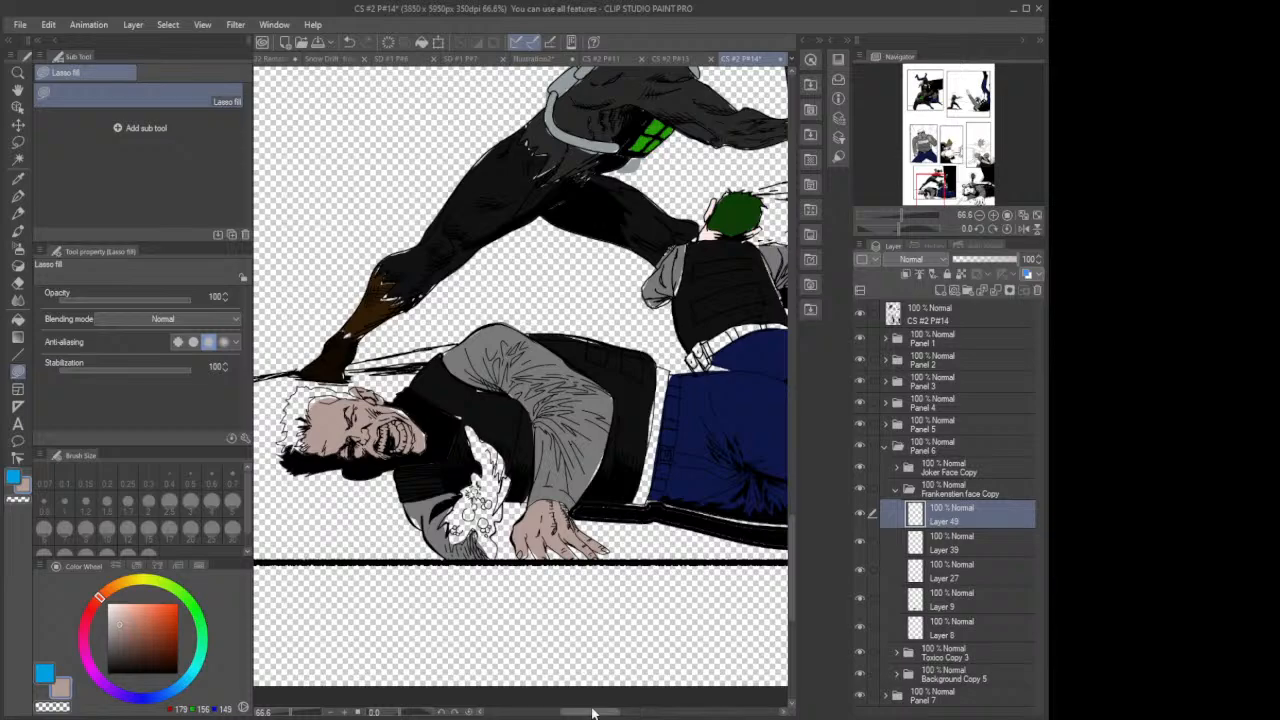
# Step: Collapse Panel 6, expand Panel 7 and add a new layer above Layer 29 in its Frankenstien face Copy 2 folder
pyautogui.moveTo(596, 715); pyautogui.dragTo(706, 715)
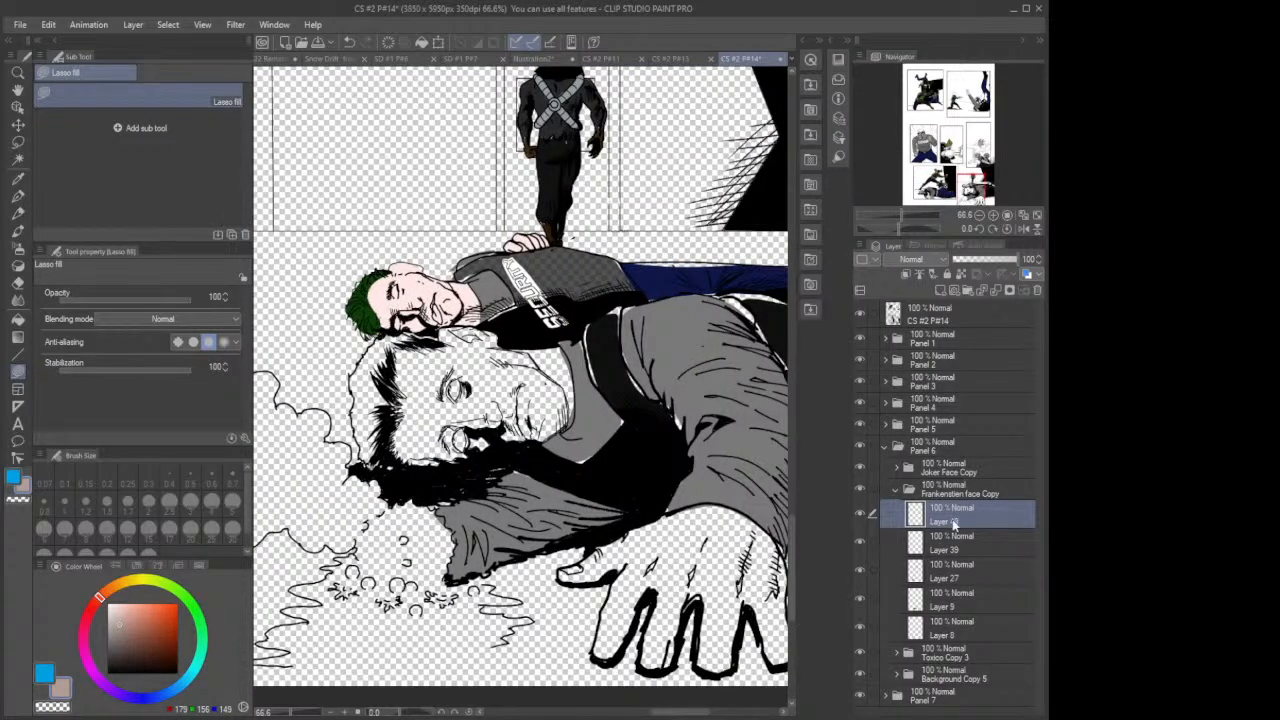
pyautogui.click(886, 448)
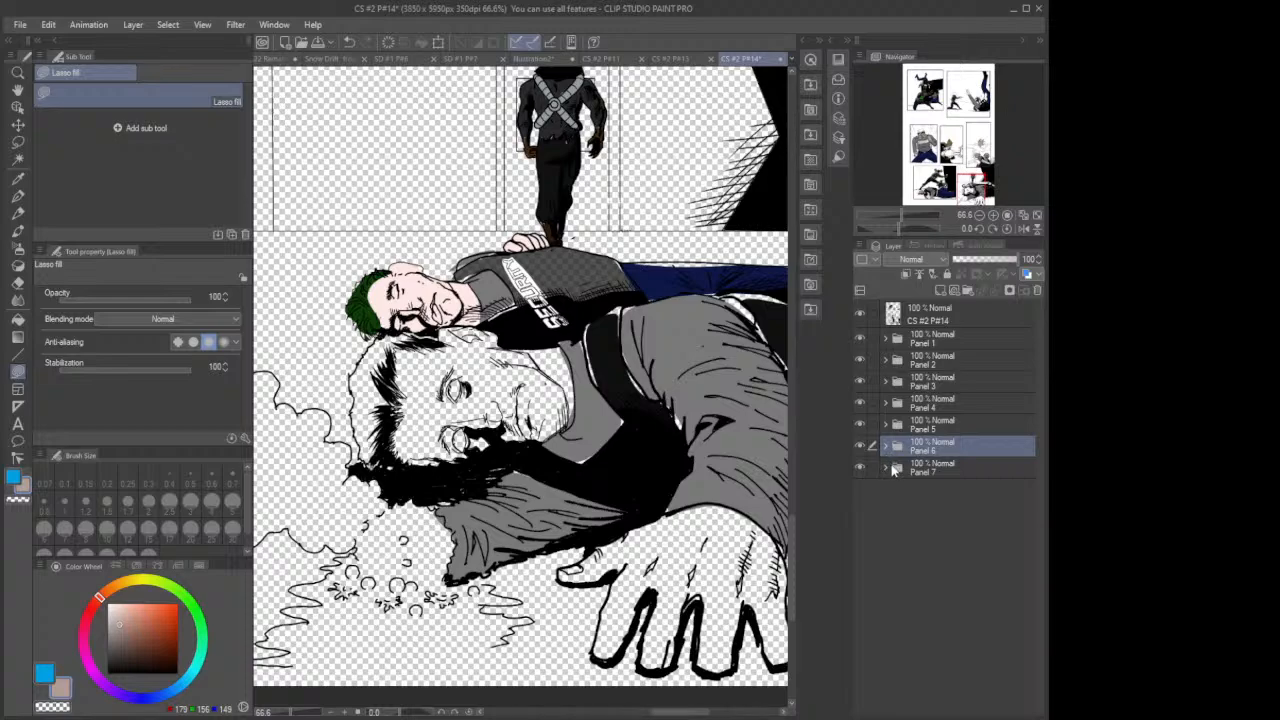
pyautogui.click(886, 469)
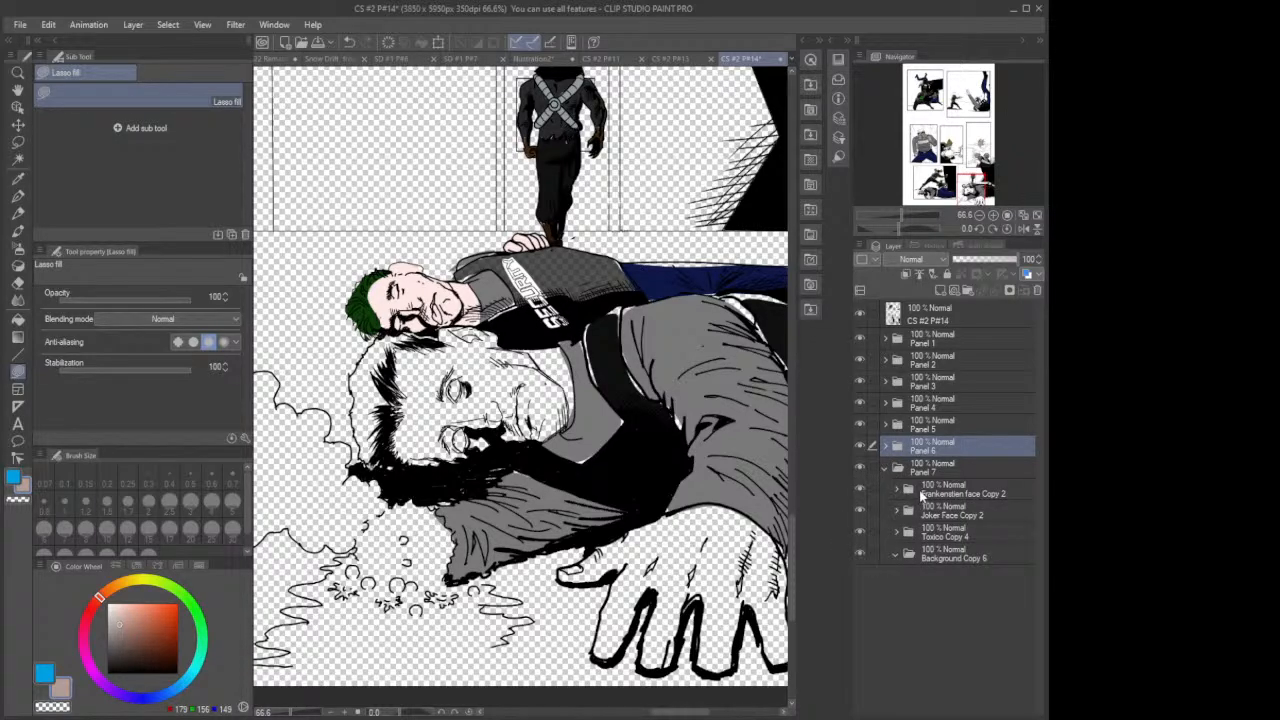
pyautogui.click(921, 495)
pyautogui.click(898, 491)
pyautogui.hotkey('ctrl', 'shift', 'n')
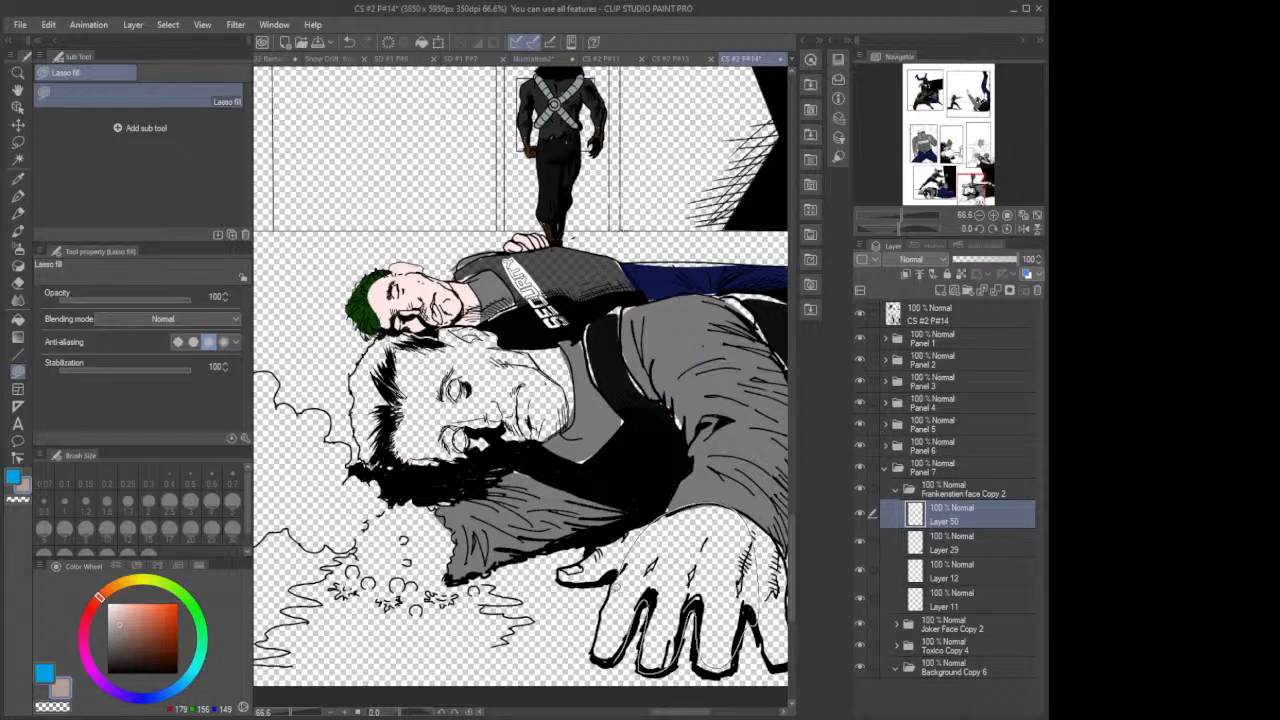
# Step: Lasso-fill the foreground guard's outstretched hand in Panel 7 with the skin colour, including the thumb and all fingers
pyautogui.moveTo(612, 588)
pyautogui.mouseDown()
pyautogui.moveTo(593, 651)
pyautogui.moveTo(624, 652)
pyautogui.mouseUp()
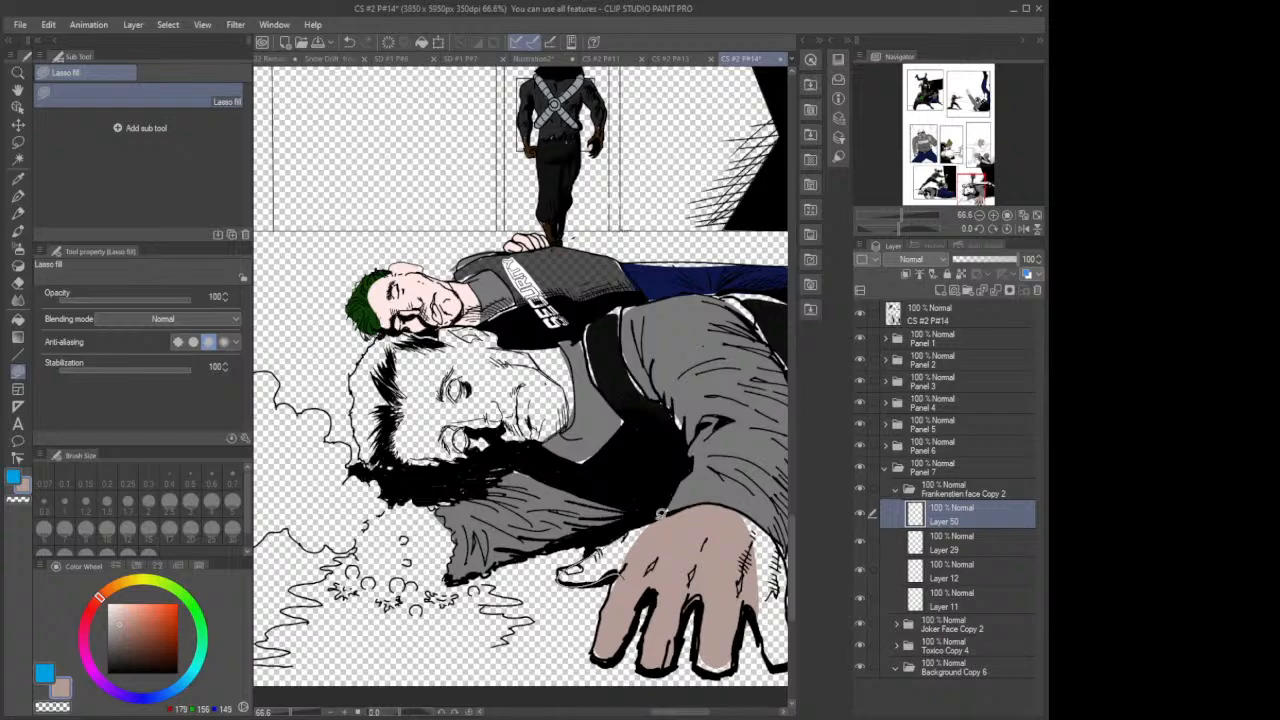
pyautogui.moveTo(660, 513)
pyautogui.mouseDown()
pyautogui.moveTo(695, 517)
pyautogui.moveTo(676, 556)
pyautogui.mouseUp()
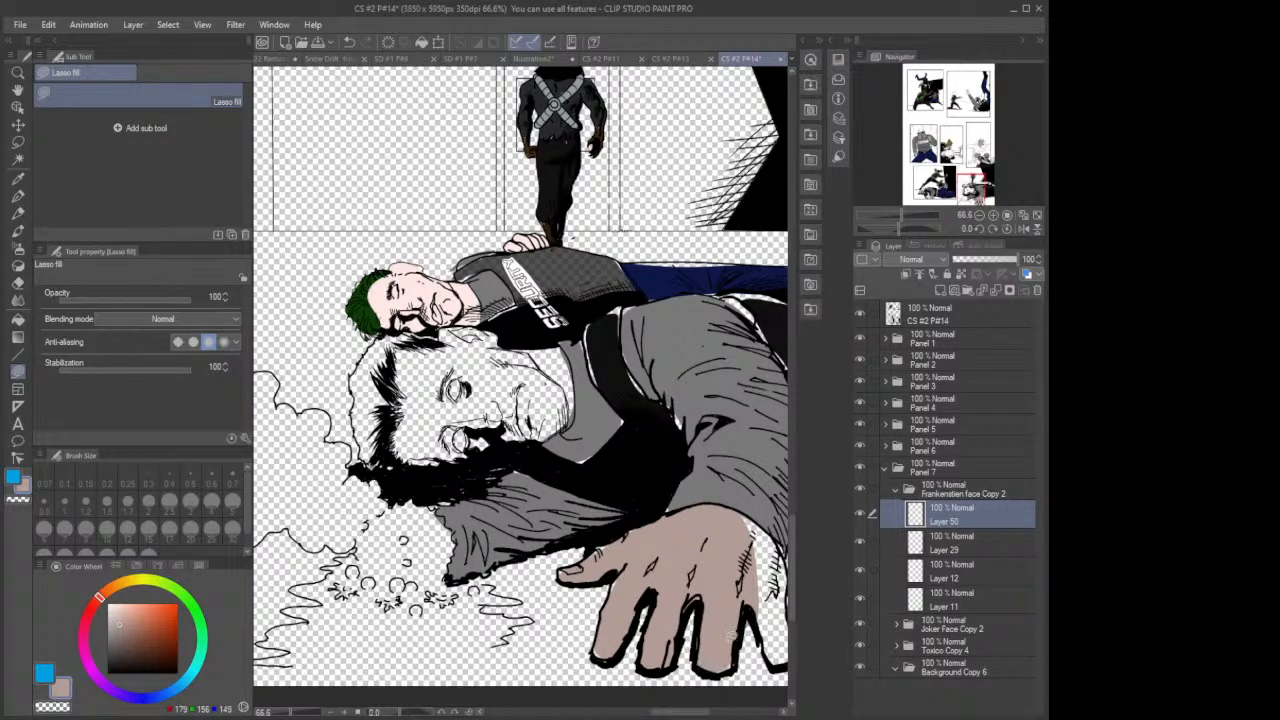
pyautogui.moveTo(697, 715); pyautogui.dragTo(712, 714)
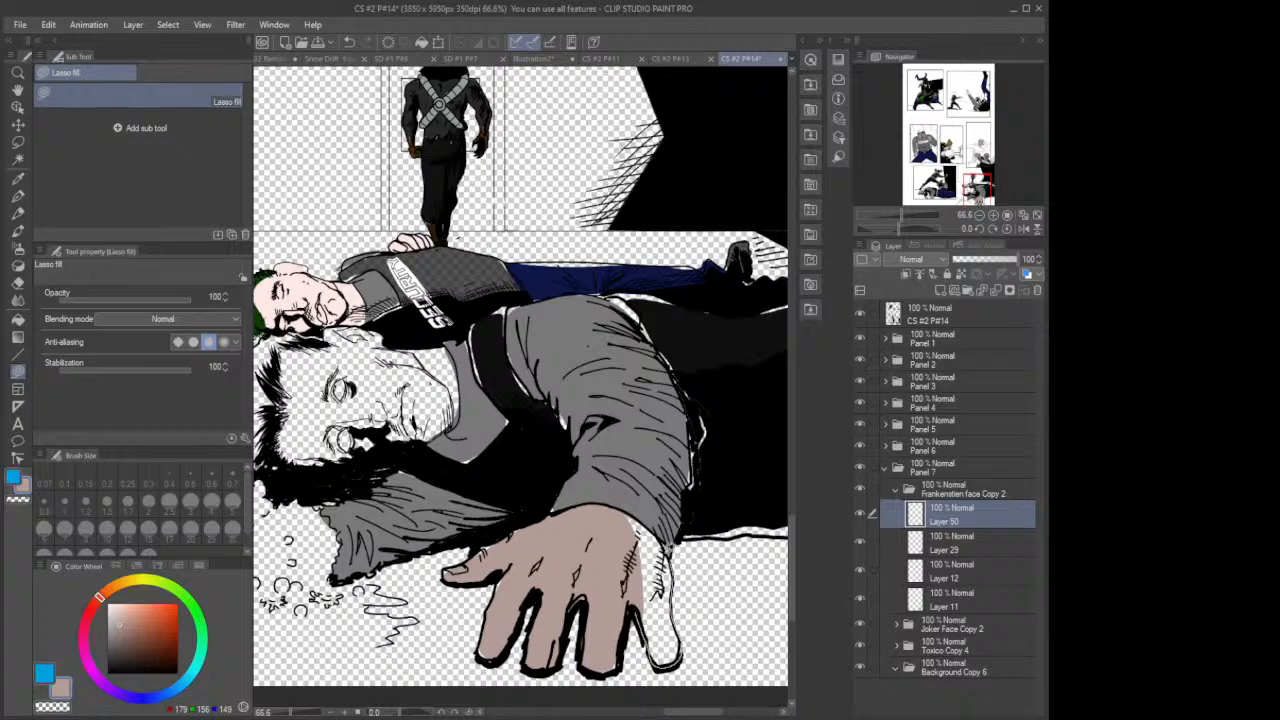
pyautogui.moveTo(642, 514)
pyautogui.mouseDown()
pyautogui.moveTo(603, 503)
pyautogui.moveTo(618, 592)
pyautogui.mouseUp()
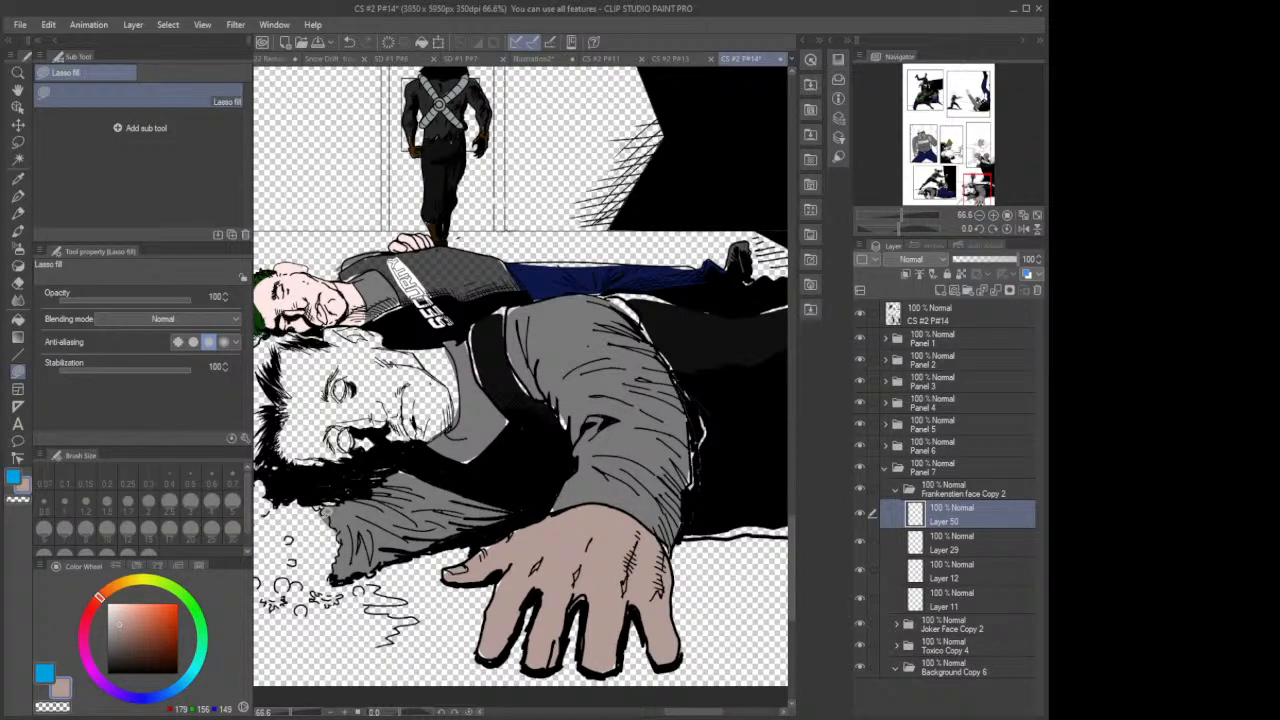
# Step: Lasso-fill the foreground guard's wrist stump and whole face in Panel 7 with the skin colour, up to the ear and hairline
pyautogui.moveTo(288, 540)
pyautogui.mouseDown()
pyautogui.moveTo(300, 577)
pyautogui.moveTo(330, 580)
pyautogui.moveTo(344, 550)
pyautogui.moveTo(334, 521)
pyautogui.moveTo(312, 510)
pyautogui.mouseUp()
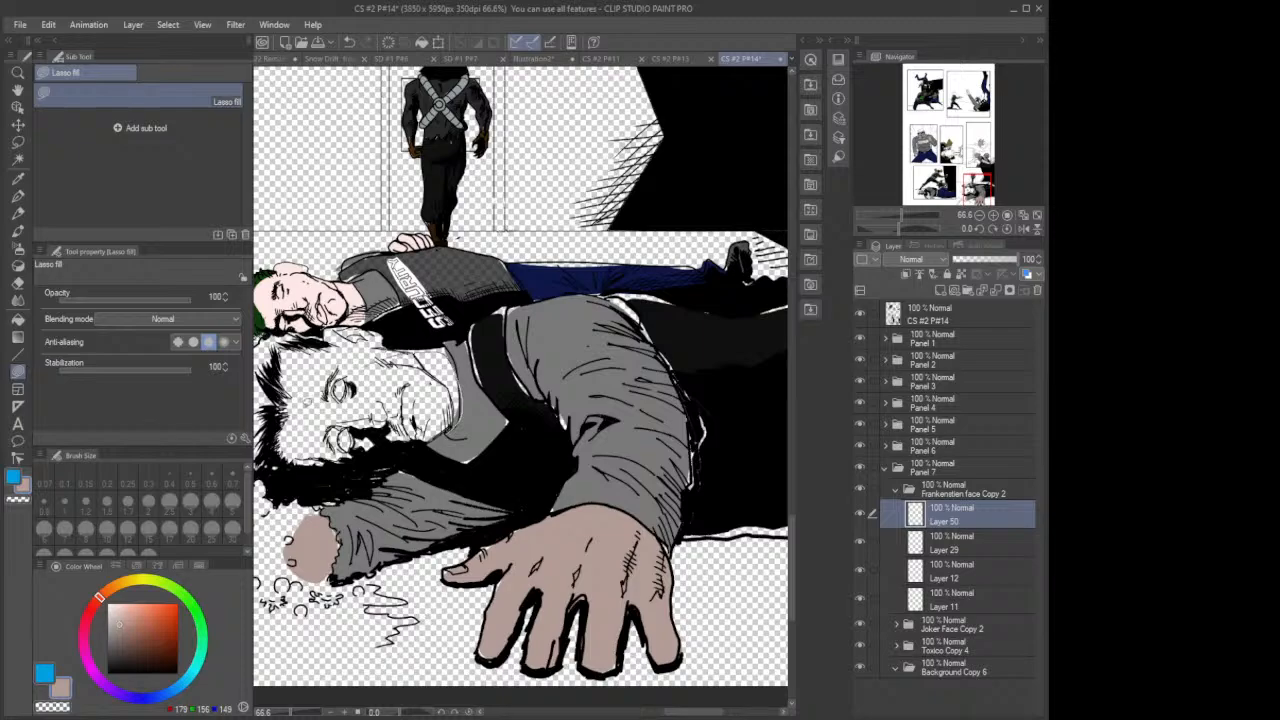
pyautogui.moveTo(340, 462); pyautogui.dragTo(446, 430)
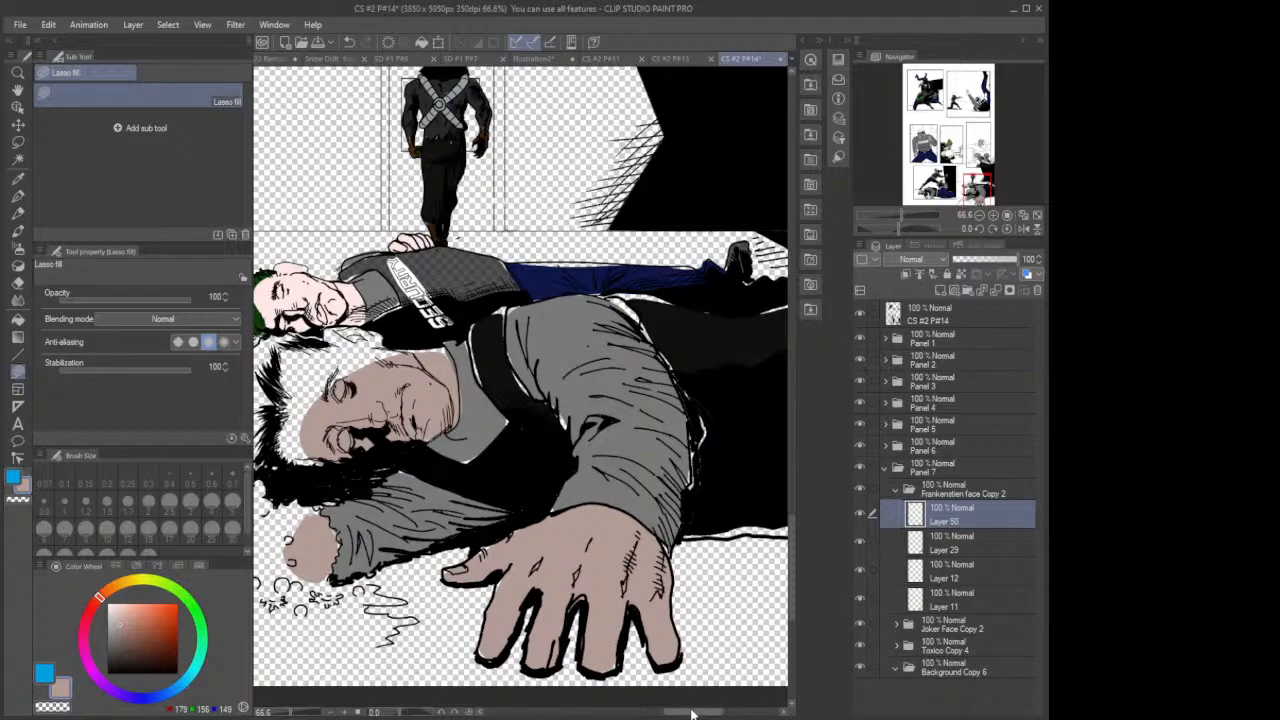
pyautogui.moveTo(691, 714); pyautogui.dragTo(673, 714)
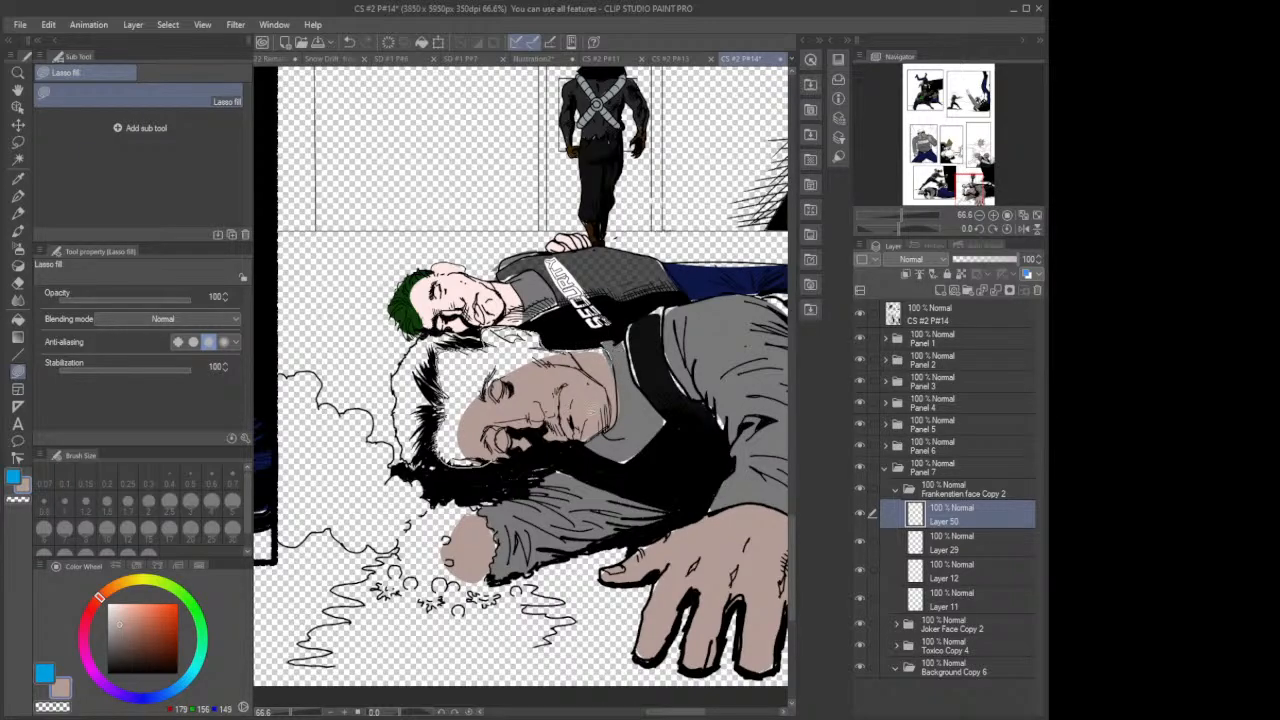
pyautogui.moveTo(598, 356); pyautogui.dragTo(534, 410)
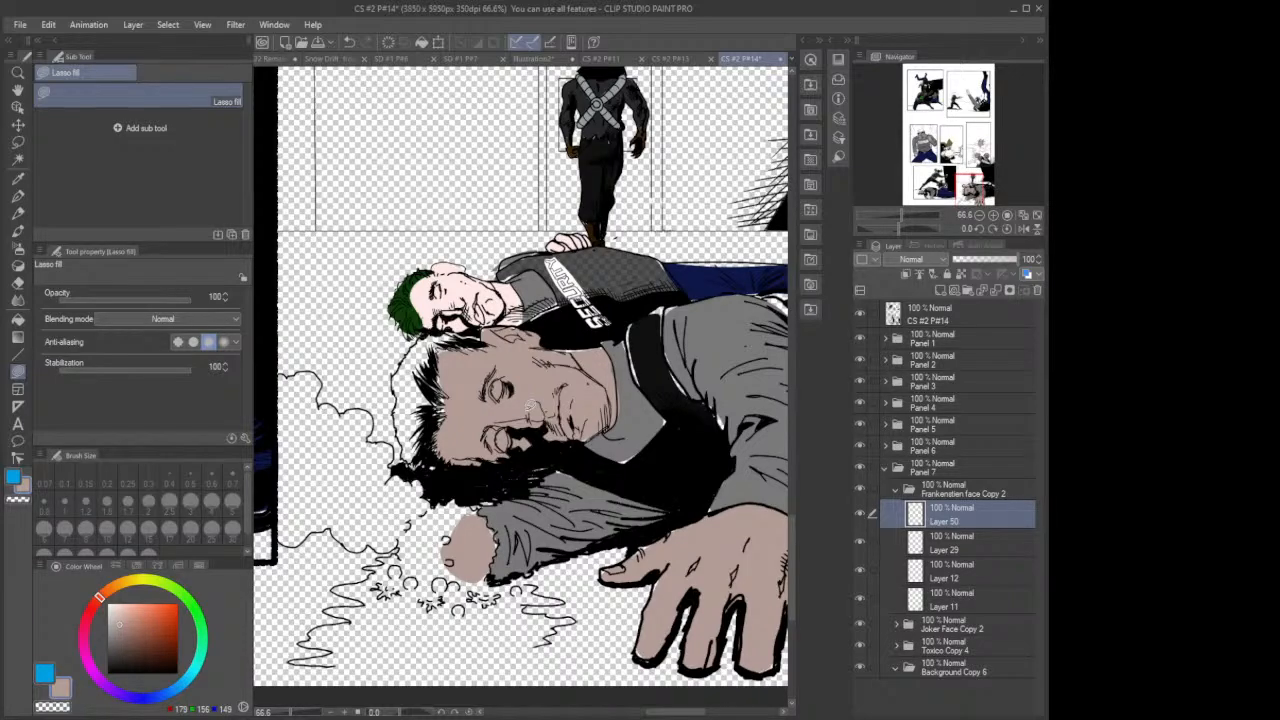
# Step: Add a new layer above Layer 50, set the colour to white and lasso-fill the upper eye of Panel 7's foreground guard
pyautogui.click(938, 288)
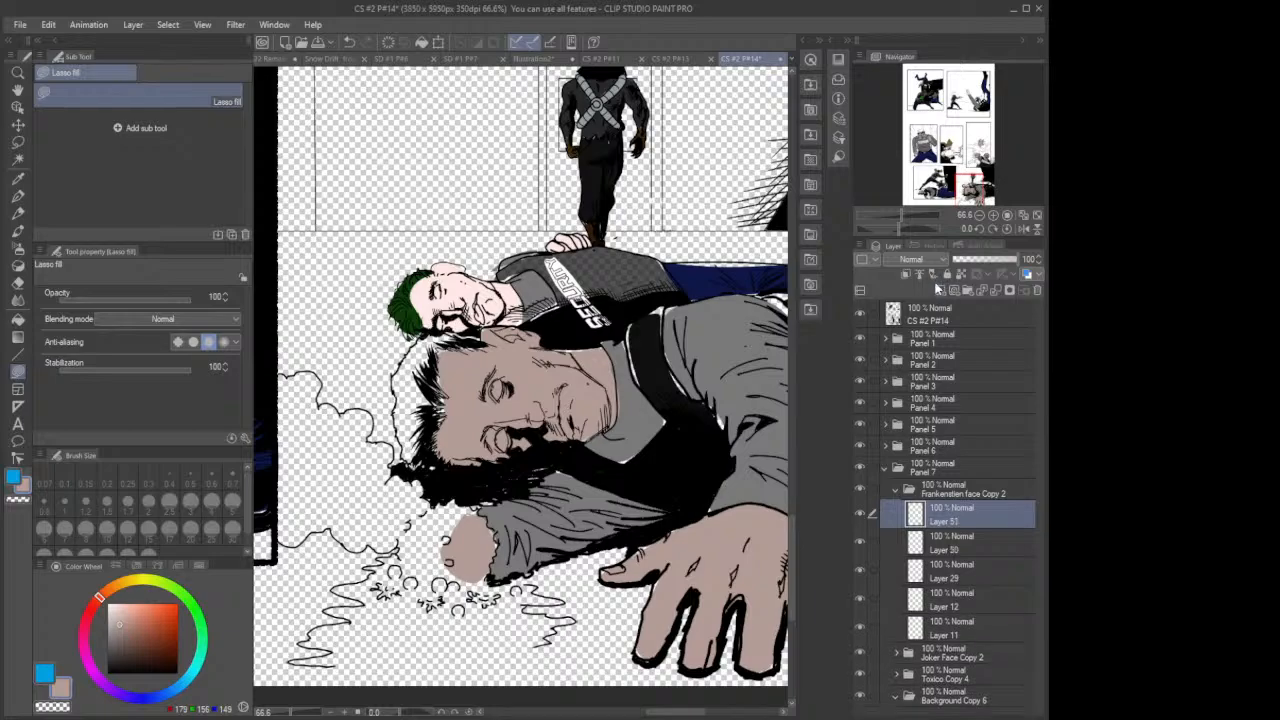
pyautogui.moveTo(122, 620); pyautogui.dragTo(102, 598)
pyautogui.moveTo(508, 389); pyautogui.dragTo(503, 381)
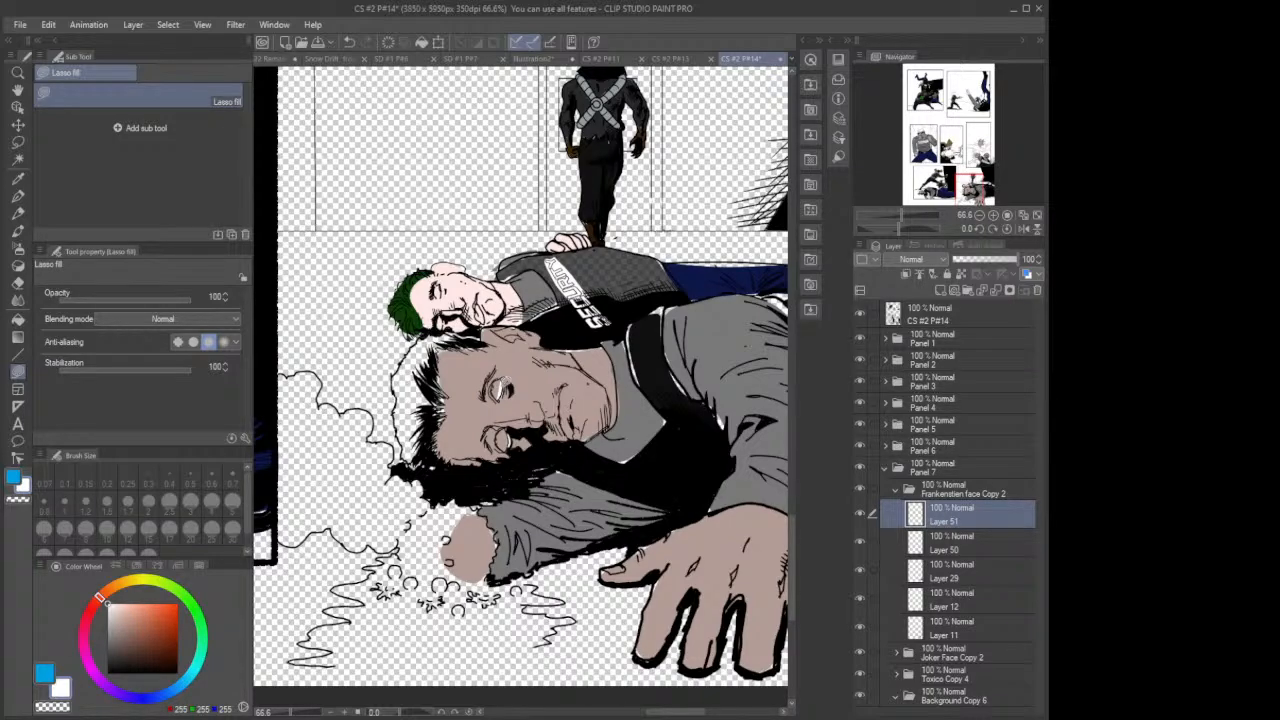
# Step: Collapse Panel 7, expand Panel 6 again and select Layer 49 in its Frankenstien face Copy folder
pyautogui.scroll(-4, 502, 380)
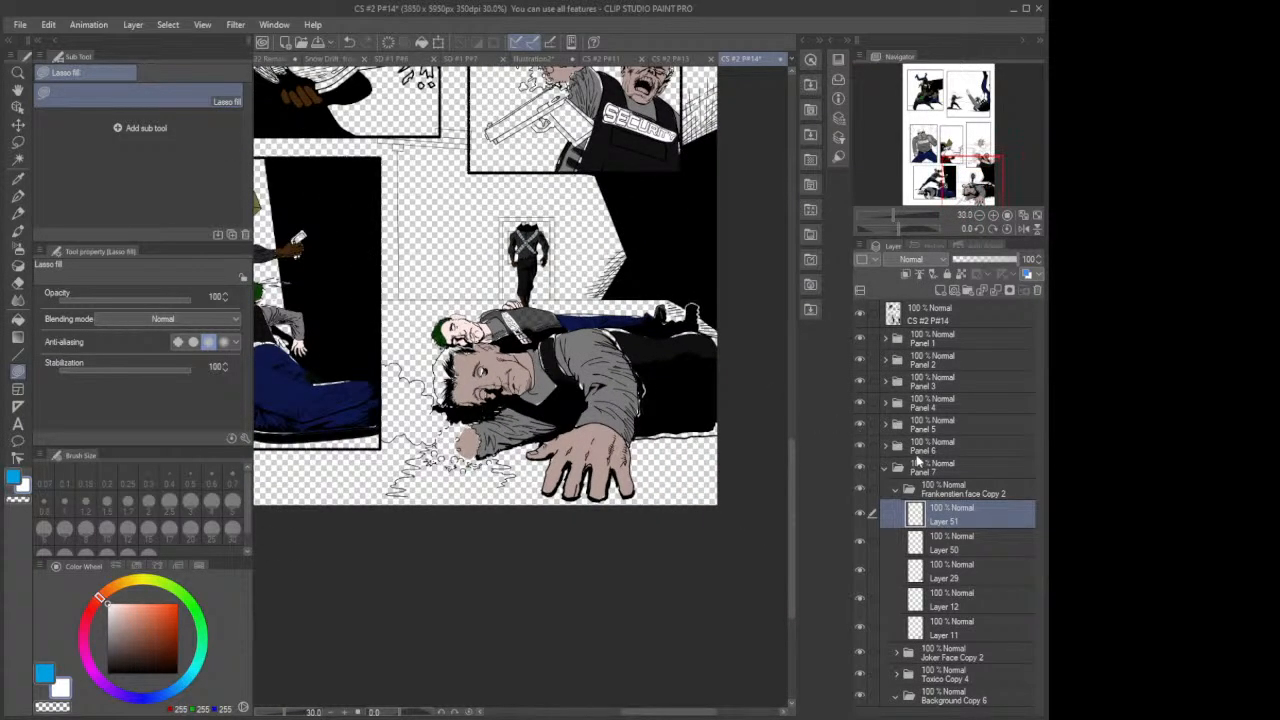
pyautogui.click(886, 468)
pyautogui.scroll(-2, 550, 462)
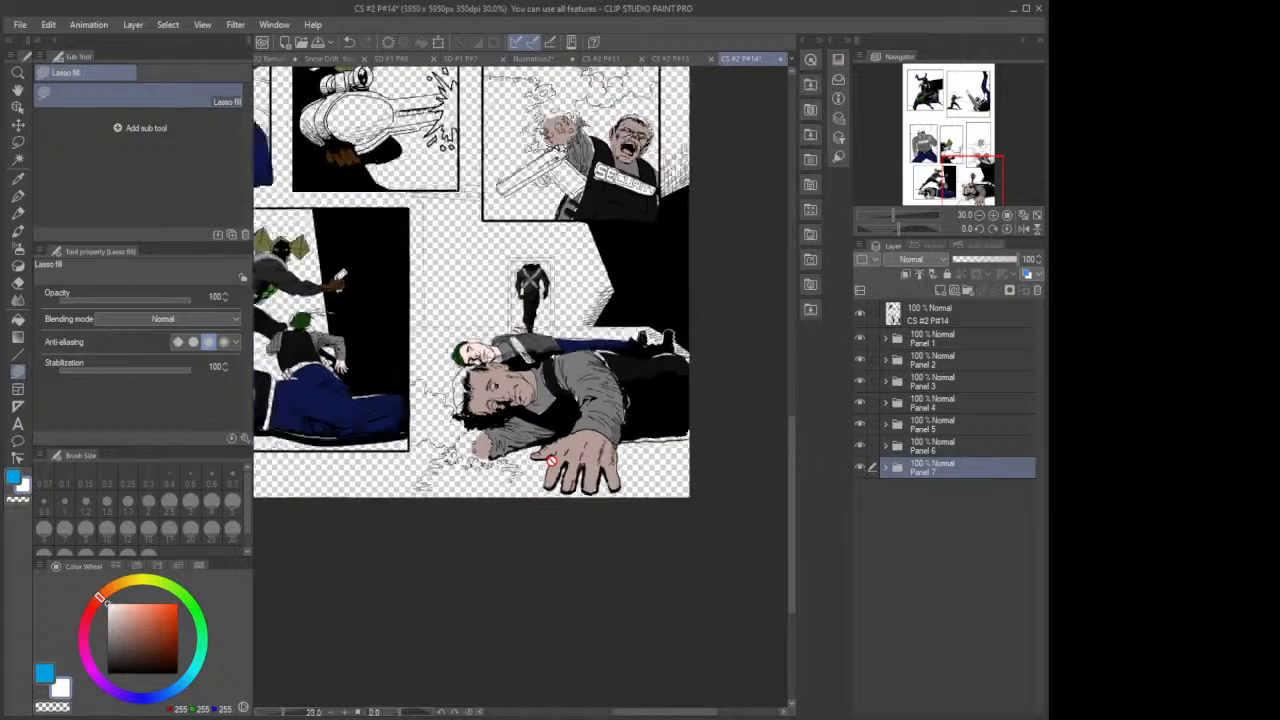
pyautogui.scroll(-1, 550, 462)
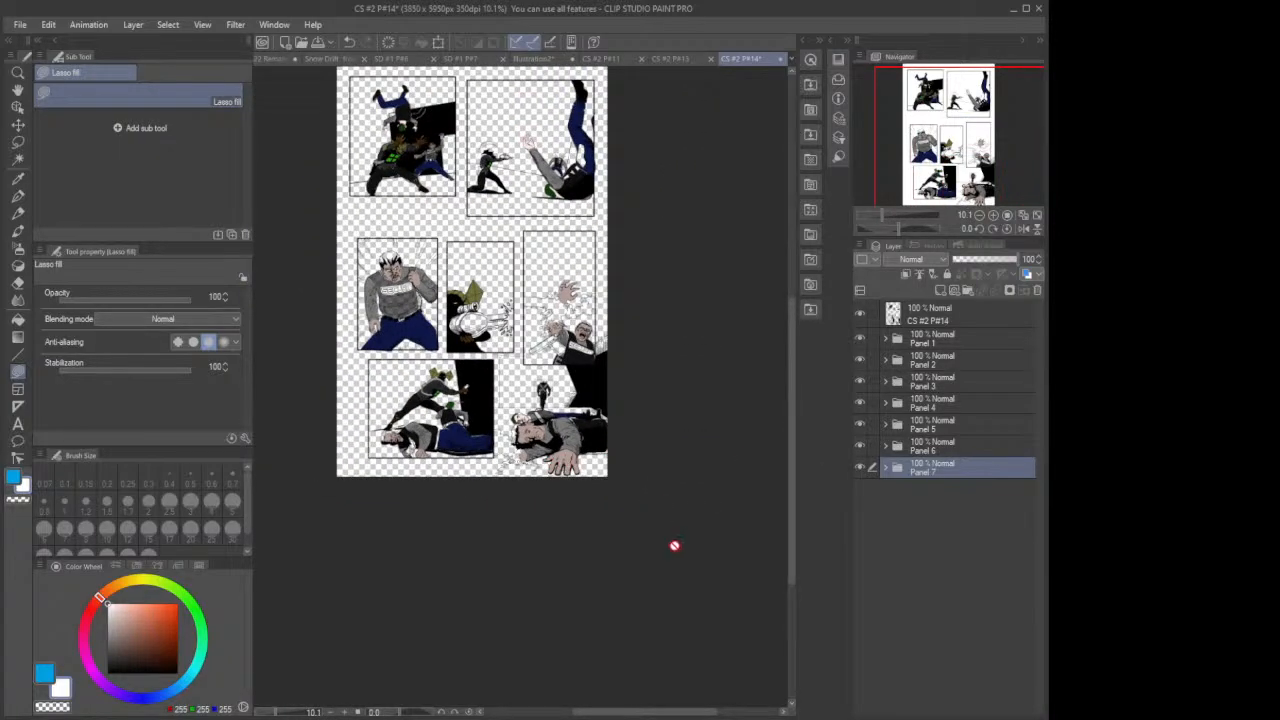
pyautogui.moveTo(690, 716); pyautogui.dragTo(645, 712)
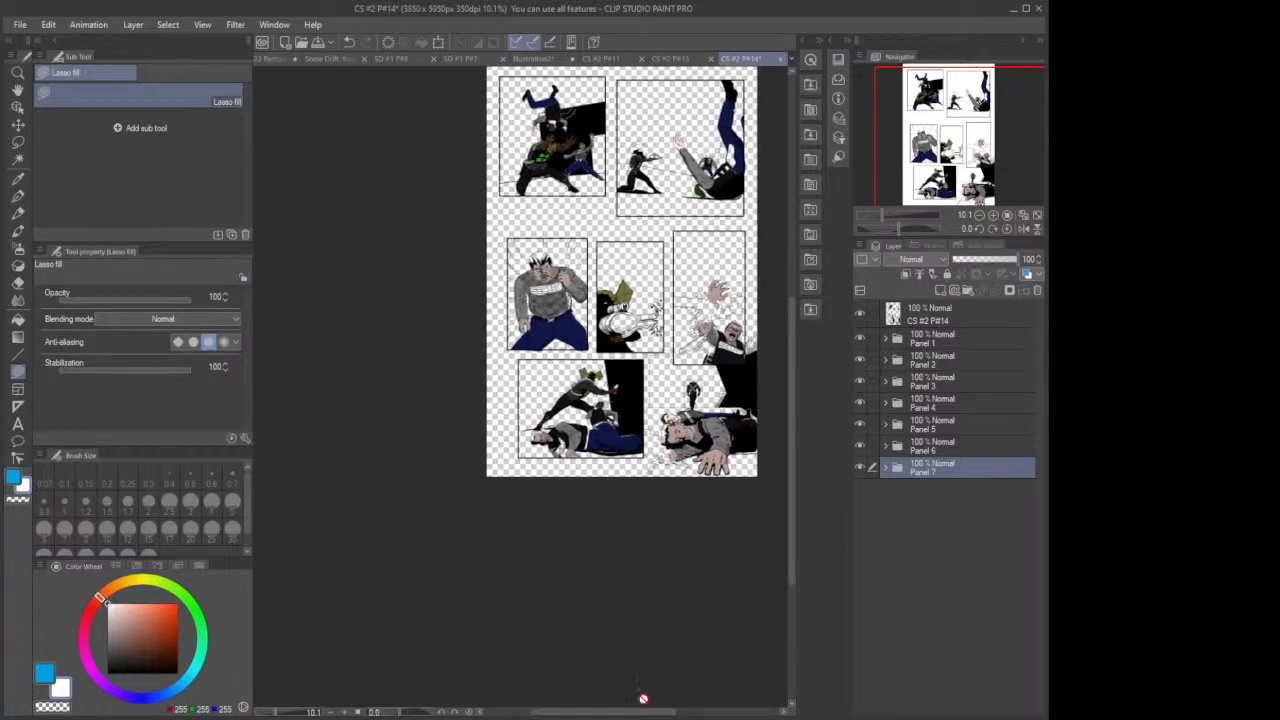
pyautogui.scroll(2, 568, 438)
pyautogui.scroll(2, 568, 438)
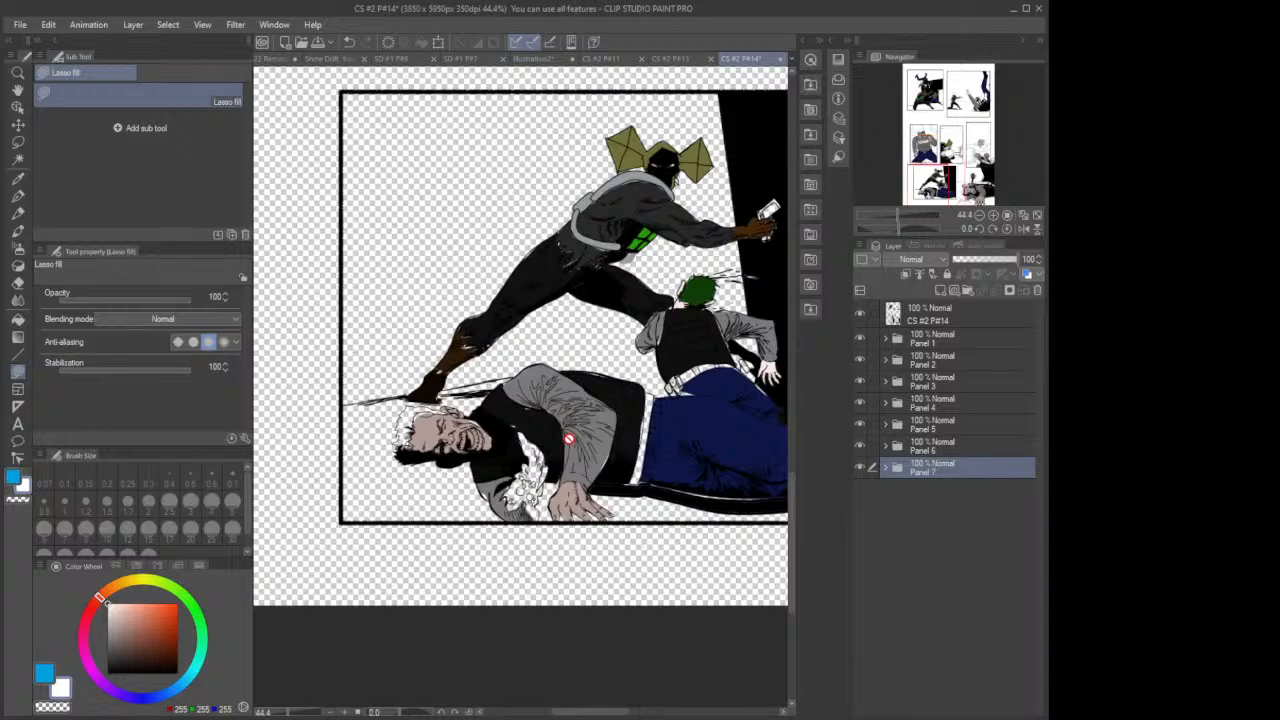
pyautogui.scroll(2, 603, 437)
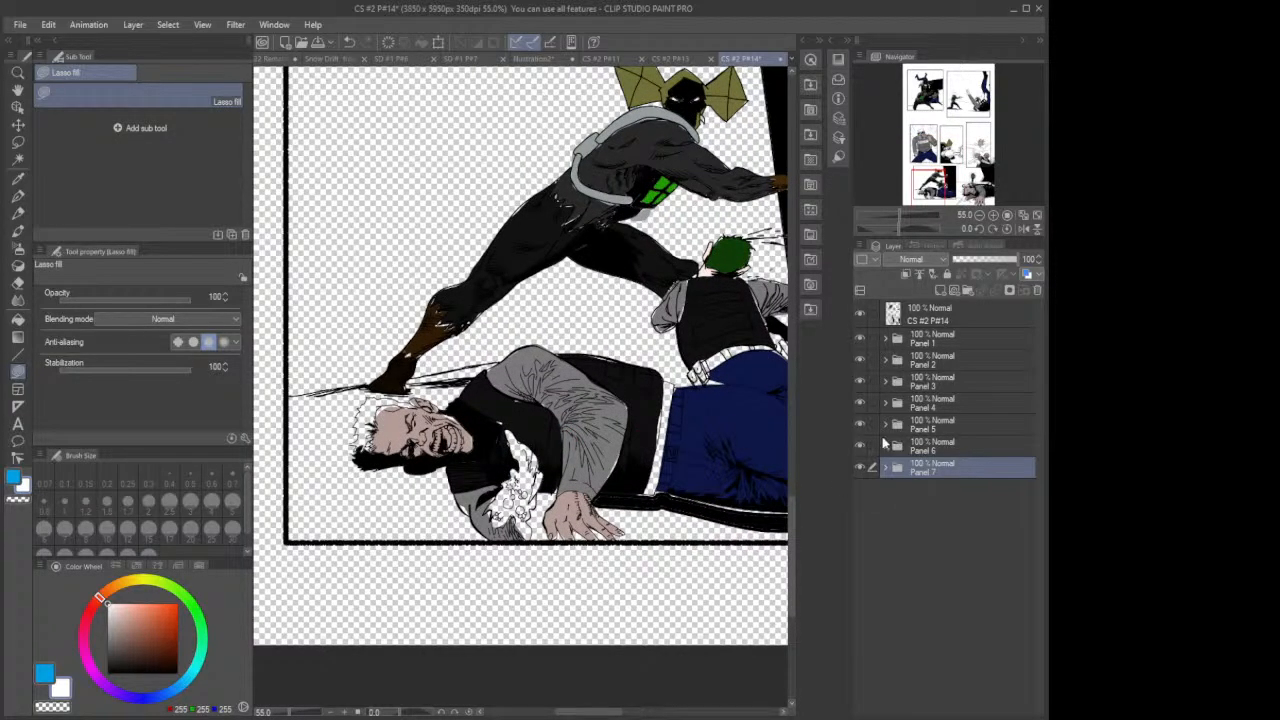
pyautogui.click(885, 446)
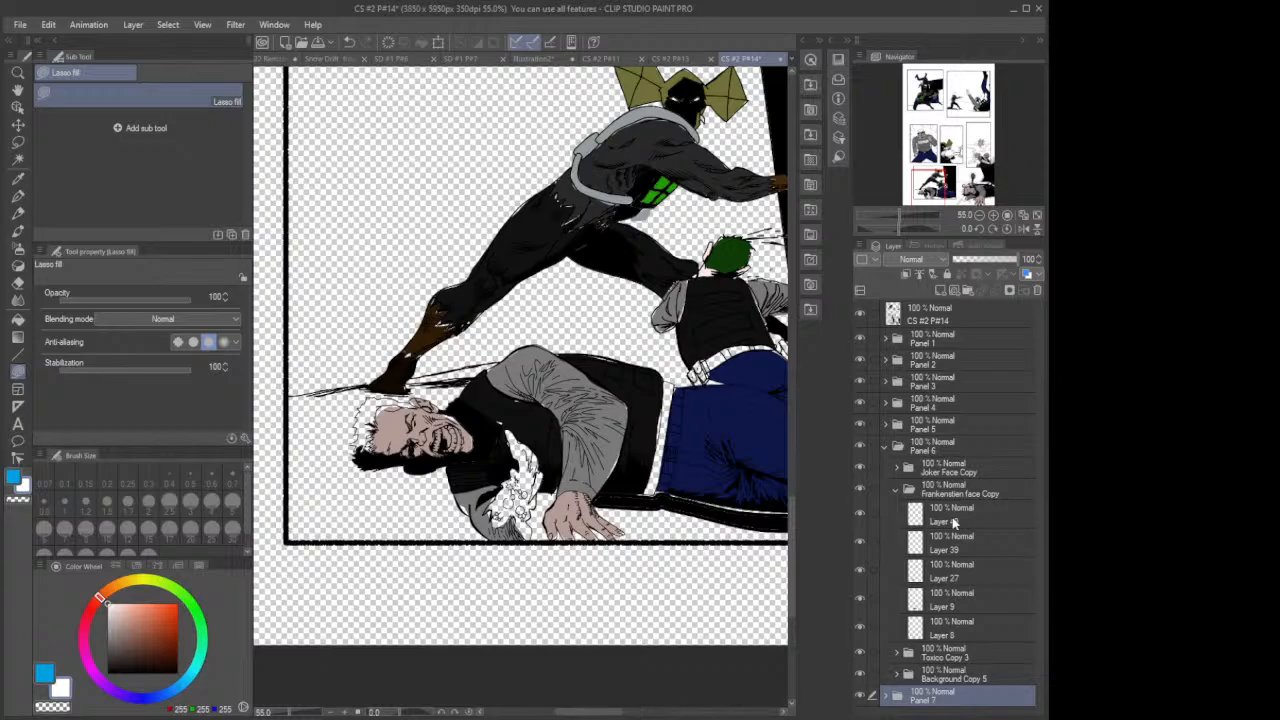
pyautogui.click(954, 522)
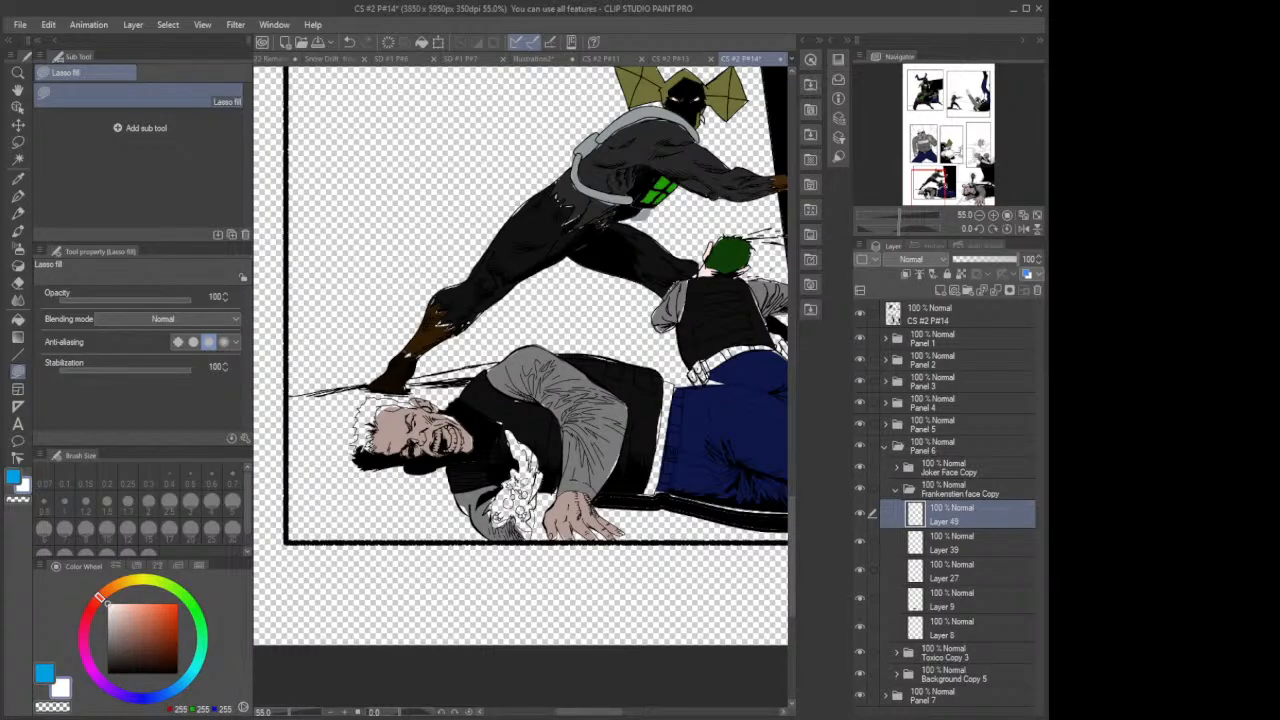
# Step: Try to lasso-fill the torn wrist of Panel 6's fallen guard with white, and undo the fill
pyautogui.moveTo(527, 497); pyautogui.dragTo(494, 500)
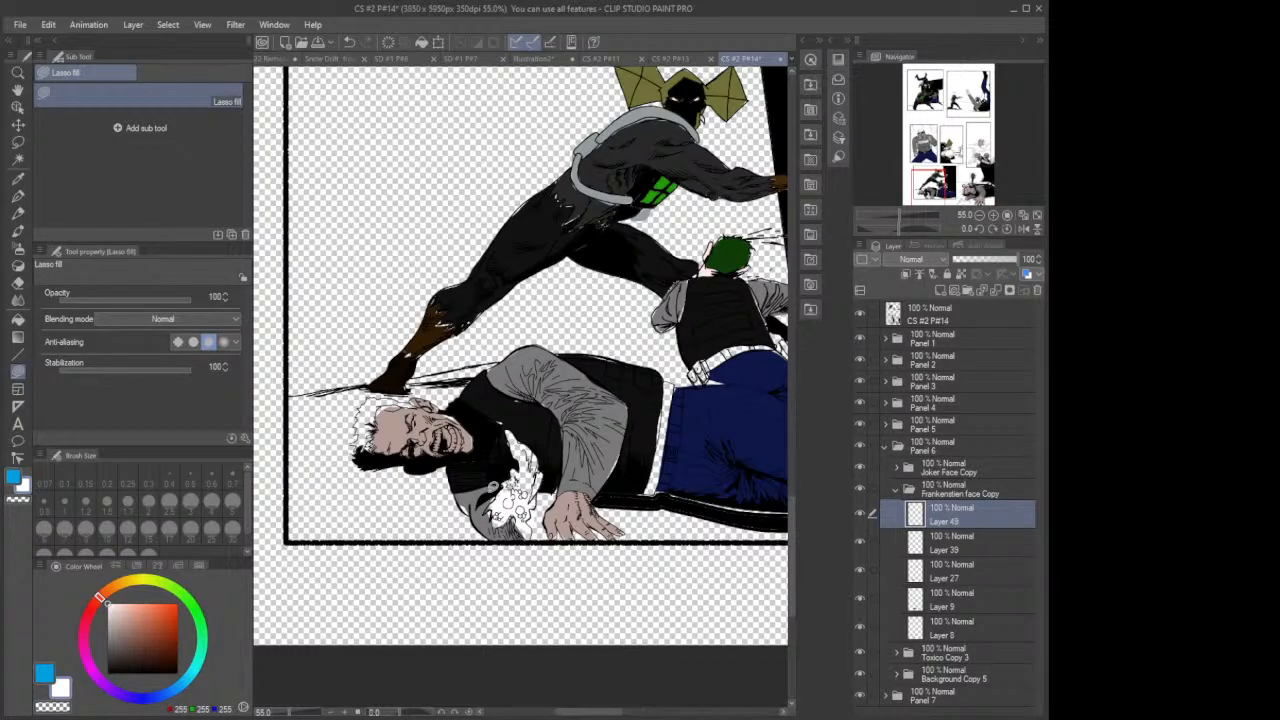
pyautogui.hotkey('ctrl', 'z')
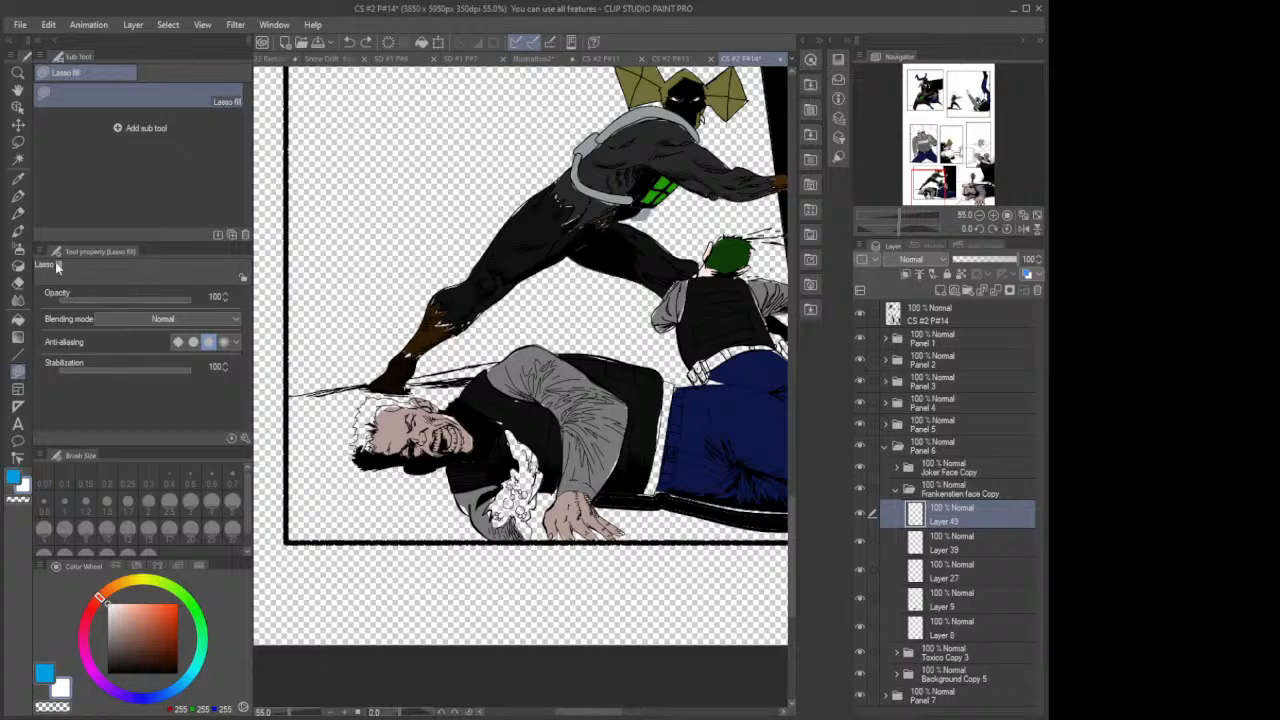
# Step: Sample the skin colour from the fallen guard's hand in Panel 6 and lasso-fill his torn wrist with it
pyautogui.click(18, 178)
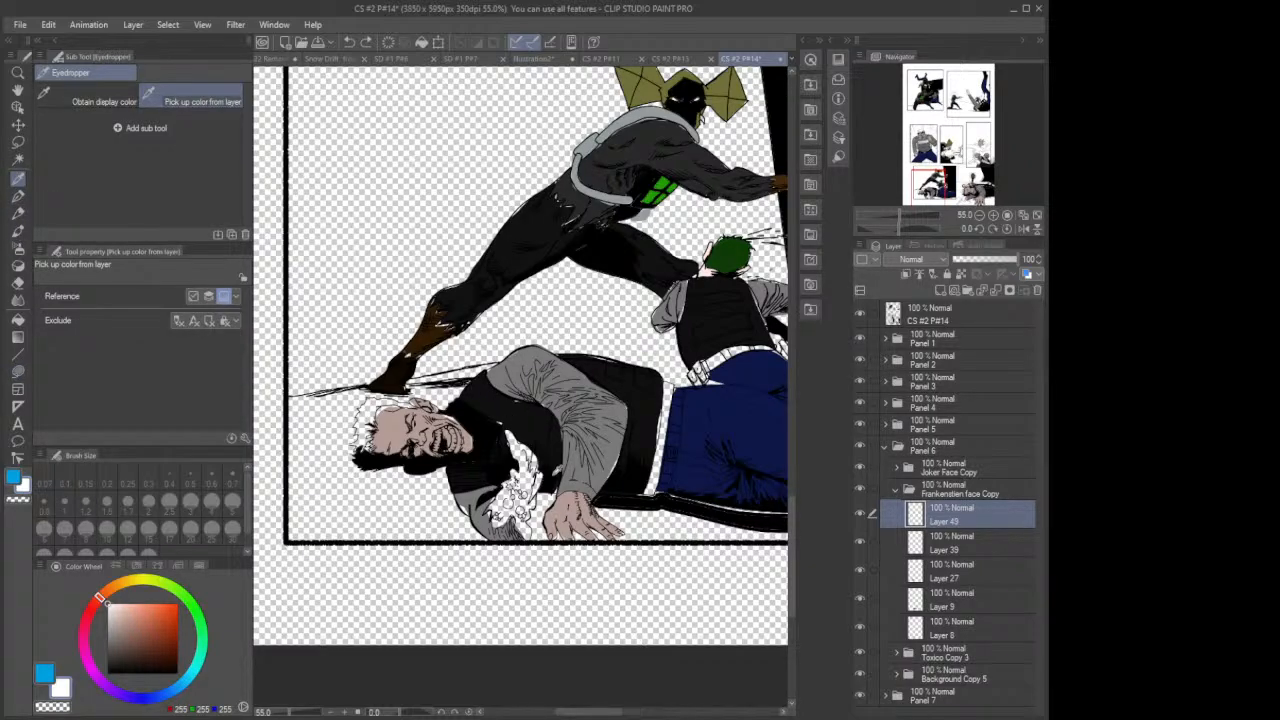
pyautogui.click(565, 512)
pyautogui.click(19, 370)
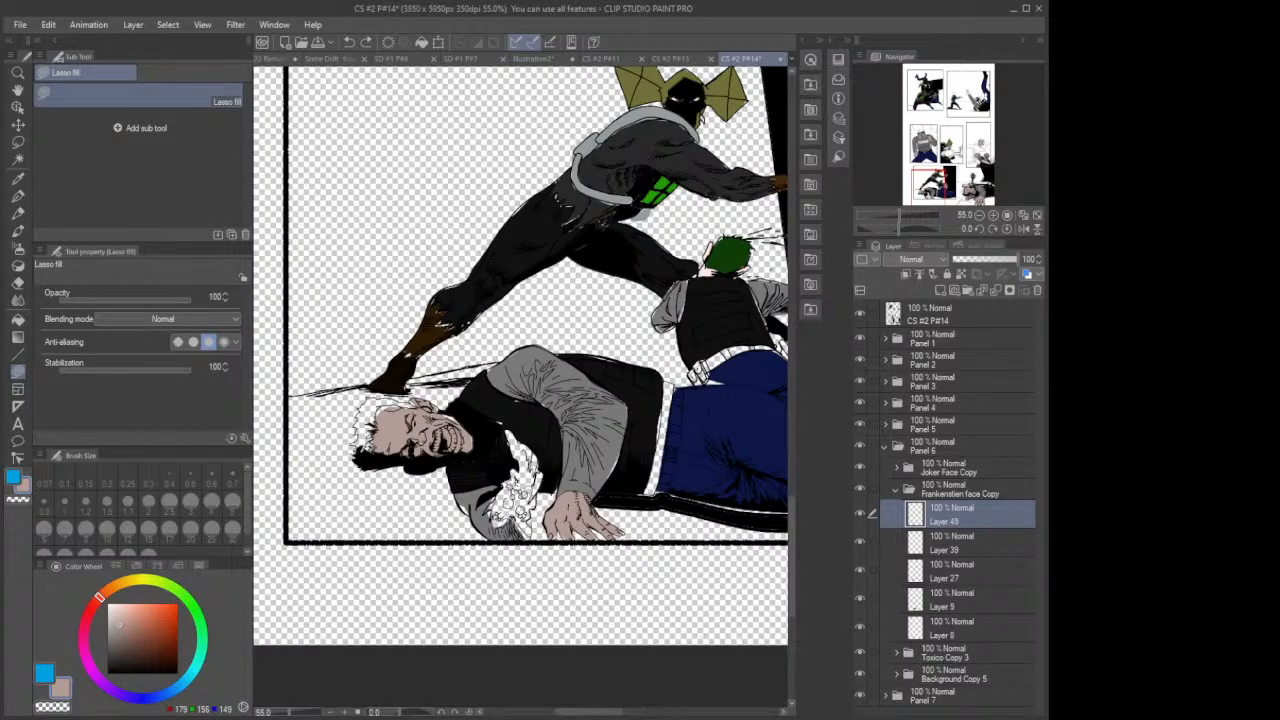
pyautogui.moveTo(524, 488)
pyautogui.mouseDown()
pyautogui.moveTo(493, 503)
pyautogui.moveTo(496, 487)
pyautogui.mouseUp()
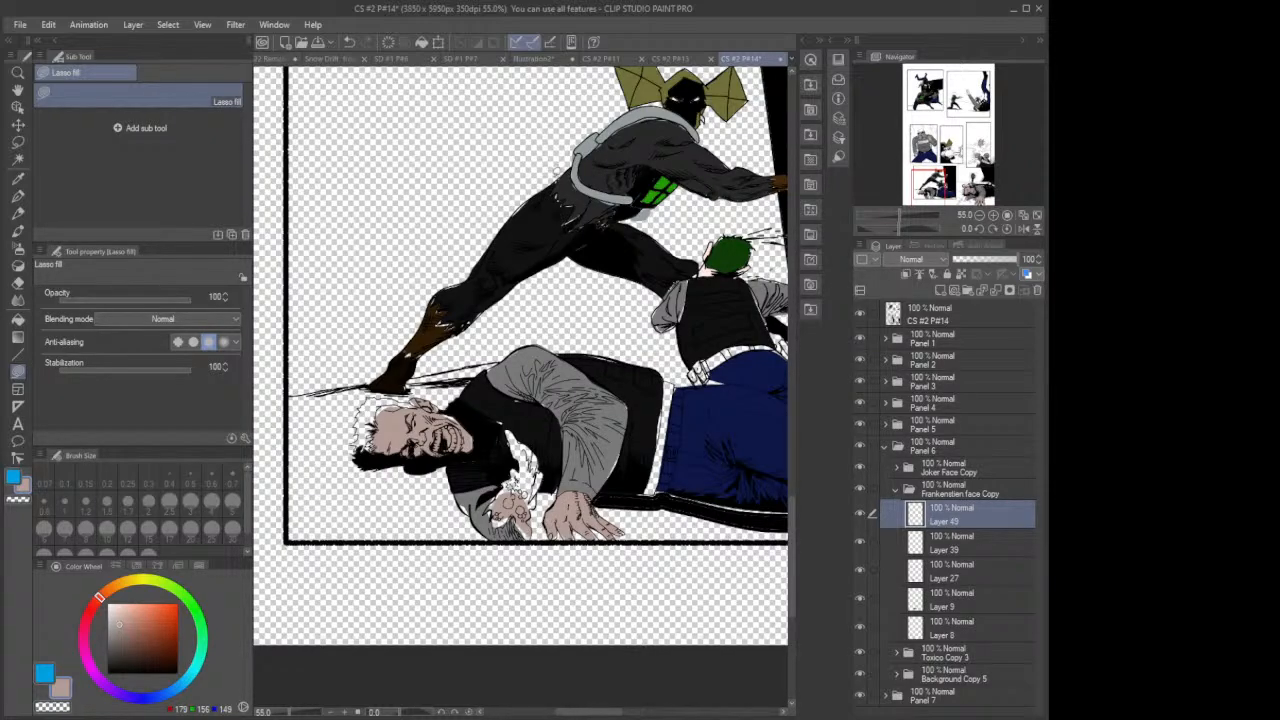
# Step: Sample the yellow hair colour from the blond guard on page CS #2 P#13 and return to CS #2 P#14
pyautogui.click(682, 60)
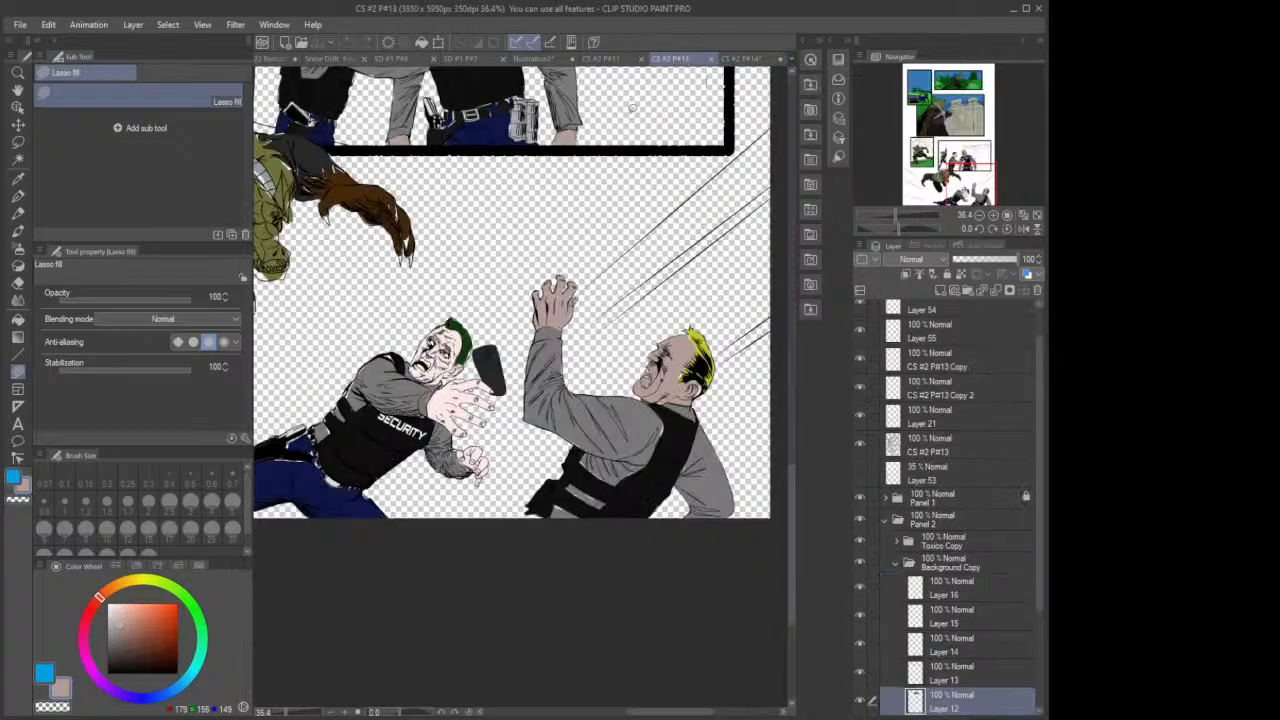
pyautogui.click(18, 178)
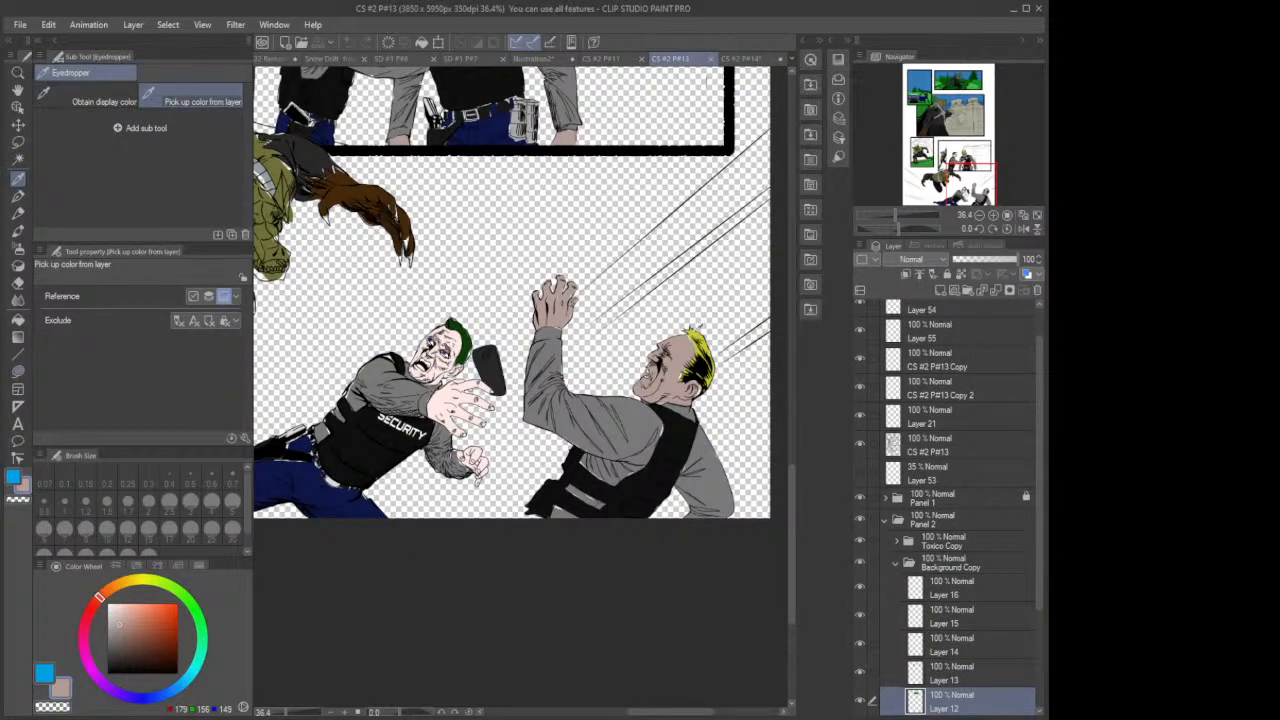
pyautogui.click(693, 331)
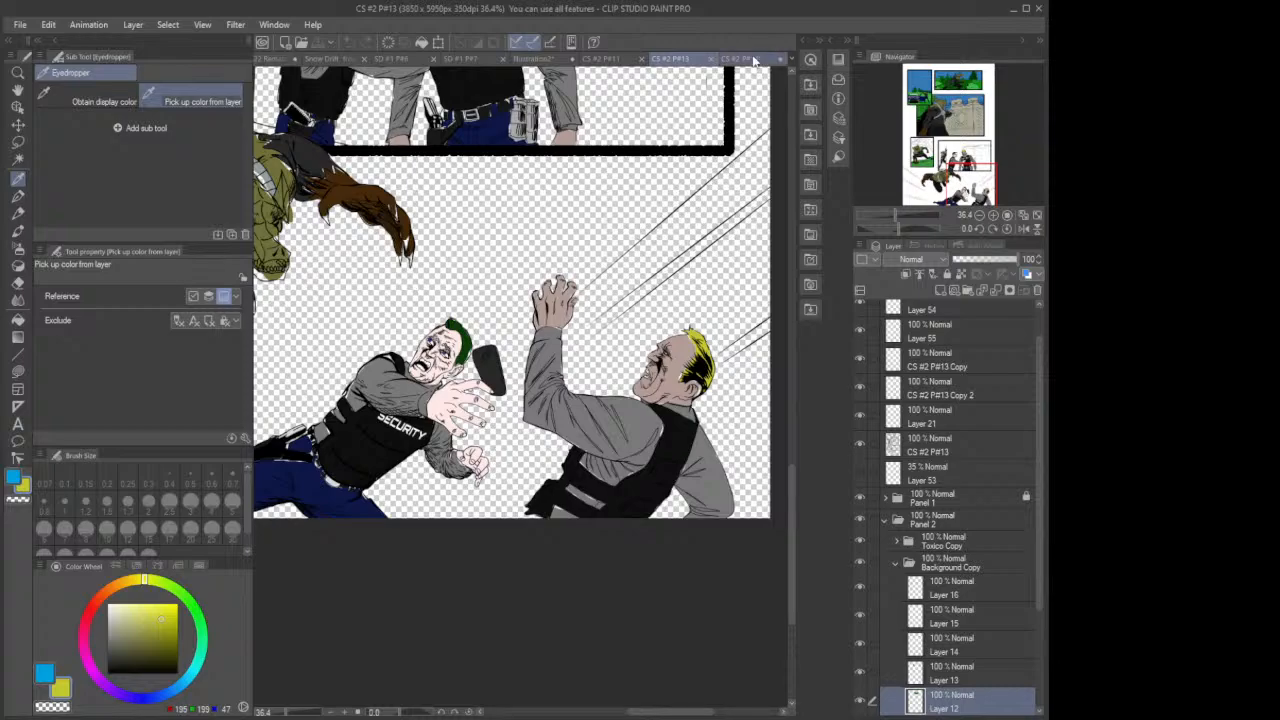
pyautogui.click(757, 61)
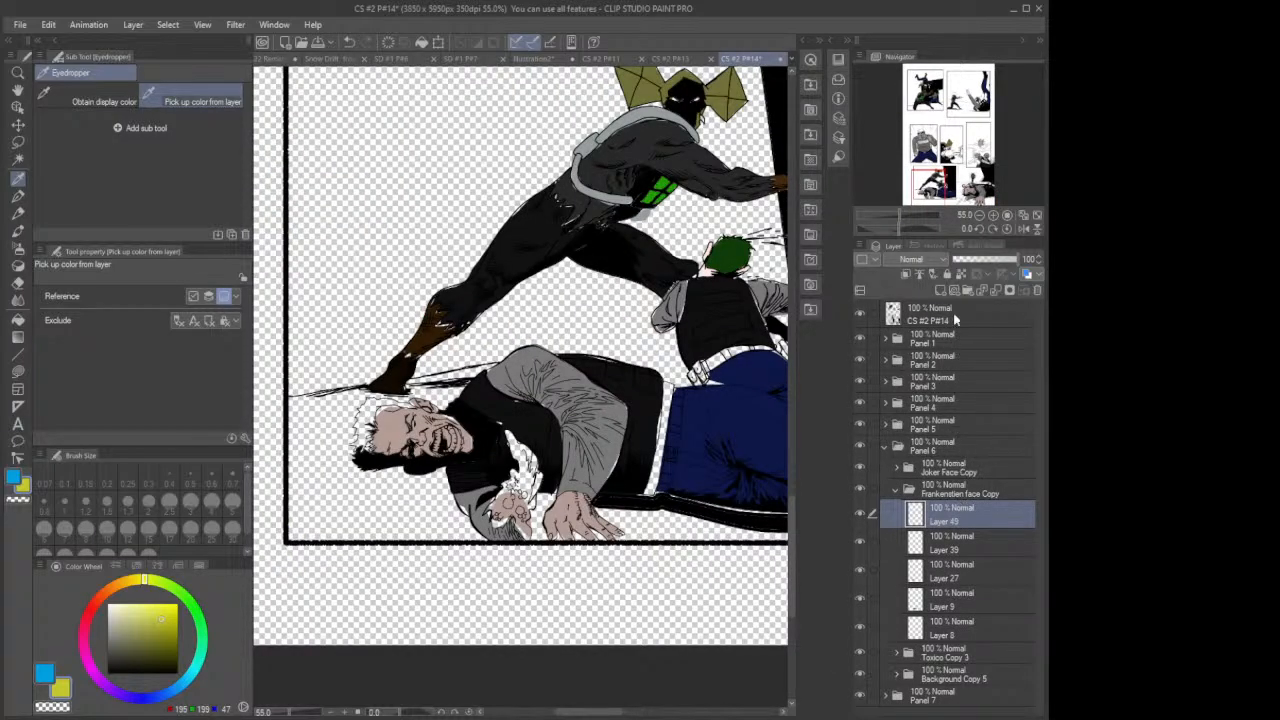
# Step: Add a new layer above Layer 49 and lasso-fill the fallen guard's hair in Panel 6 with the yellow
pyautogui.click(940, 291)
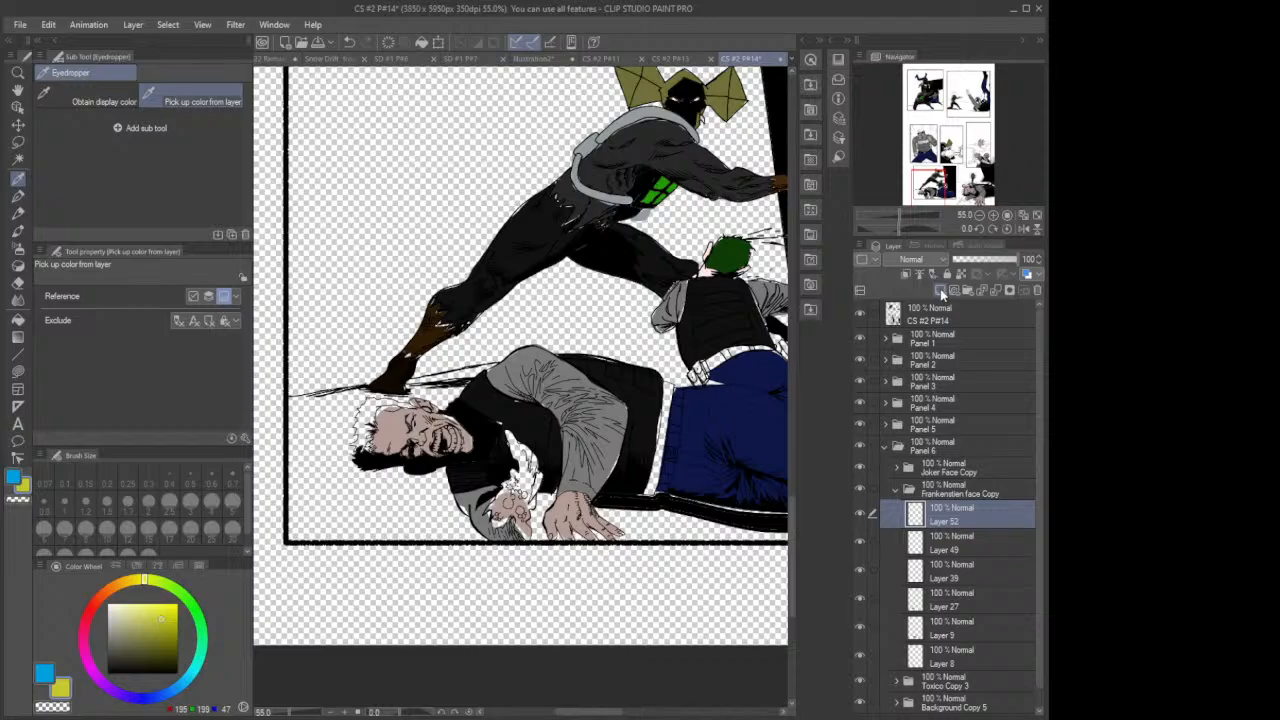
pyautogui.click(18, 372)
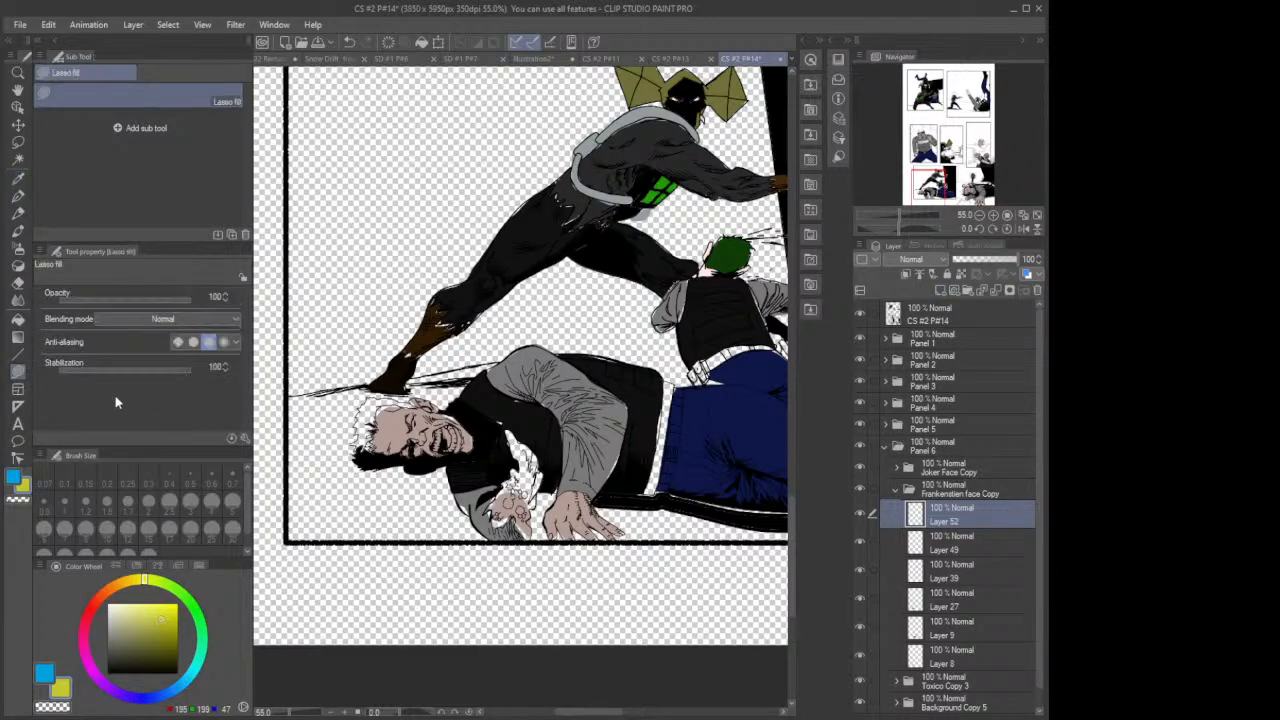
pyautogui.moveTo(381, 464)
pyautogui.mouseDown()
pyautogui.moveTo(367, 460)
pyautogui.moveTo(372, 414)
pyautogui.moveTo(405, 396)
pyautogui.moveTo(368, 398)
pyautogui.moveTo(358, 426)
pyautogui.moveTo(372, 462)
pyautogui.mouseUp()
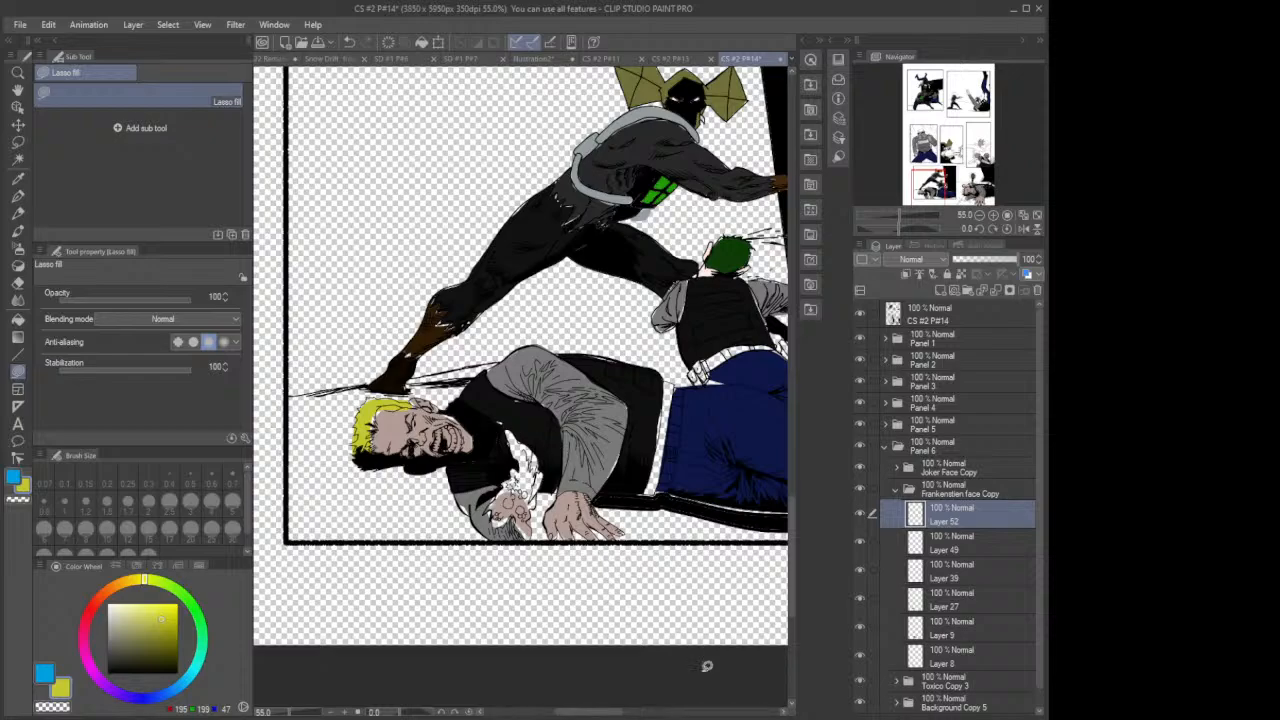
# Step: Collapse Panel 6 with its Frankenstien face Copy folder, expand Panel 7 and select Layer 51
pyautogui.moveTo(606, 712); pyautogui.dragTo(654, 708)
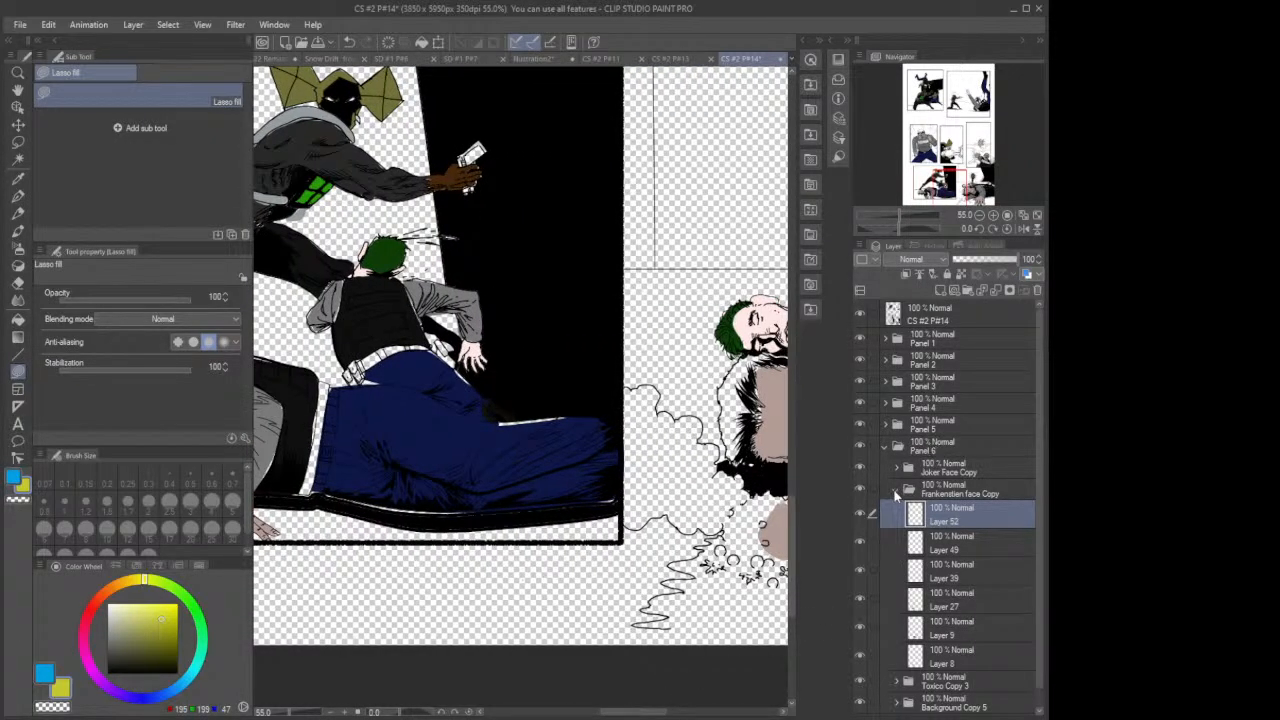
pyautogui.click(896, 491)
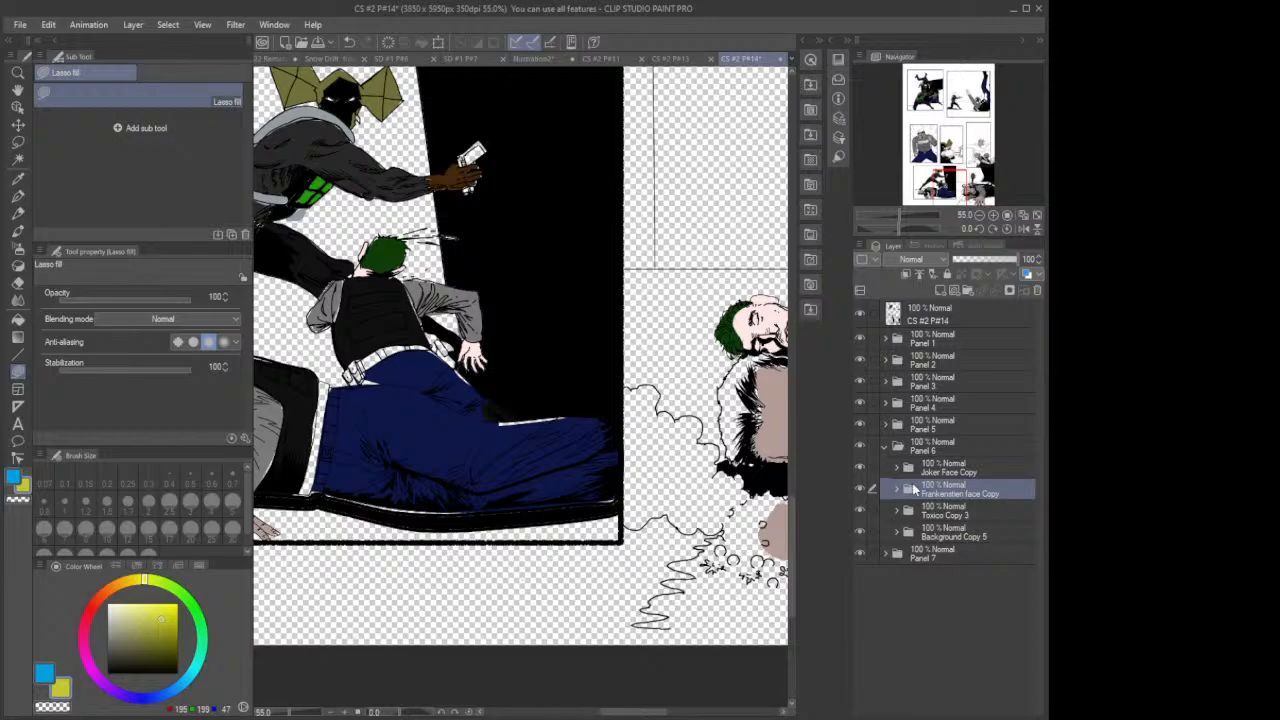
pyautogui.click(886, 447)
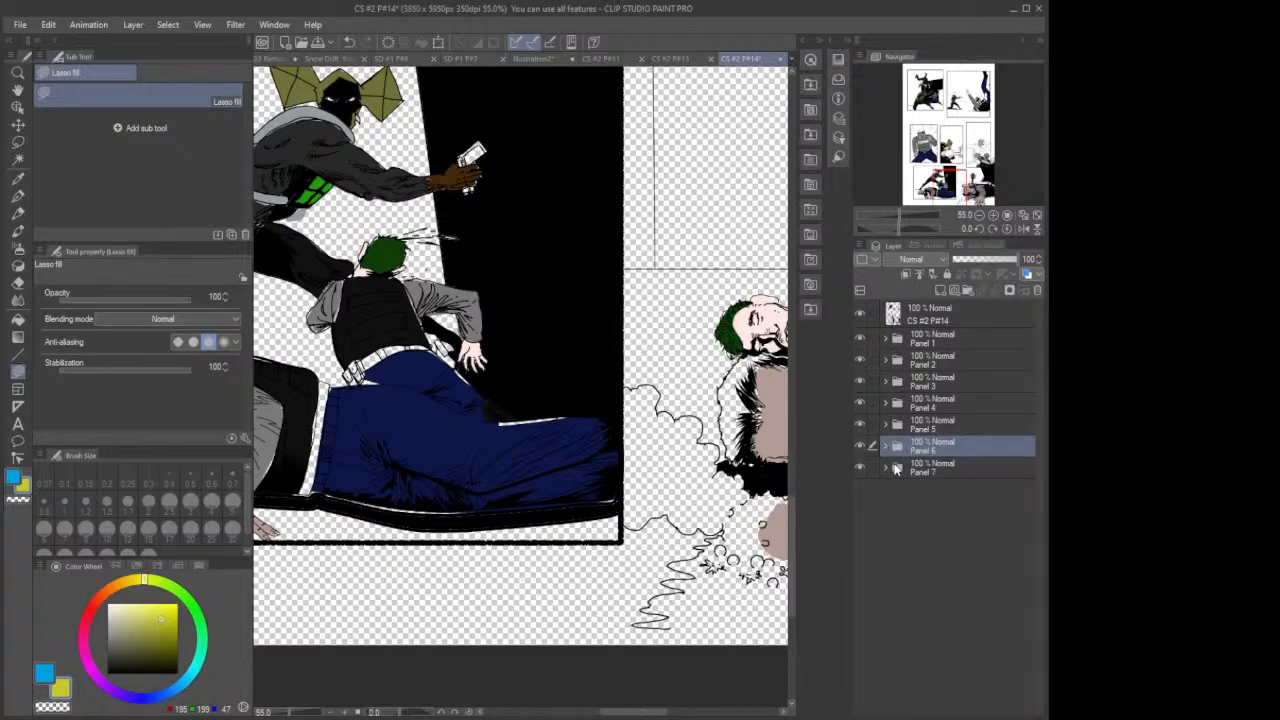
pyautogui.click(885, 470)
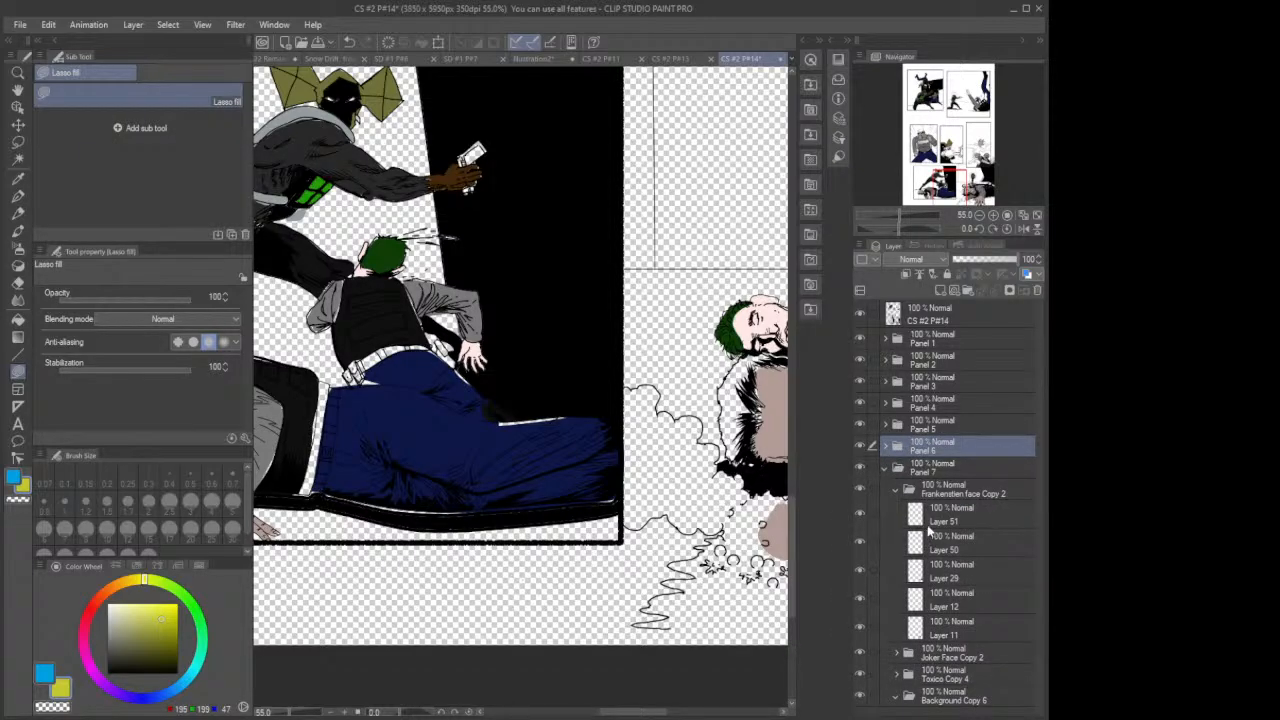
pyautogui.click(937, 511)
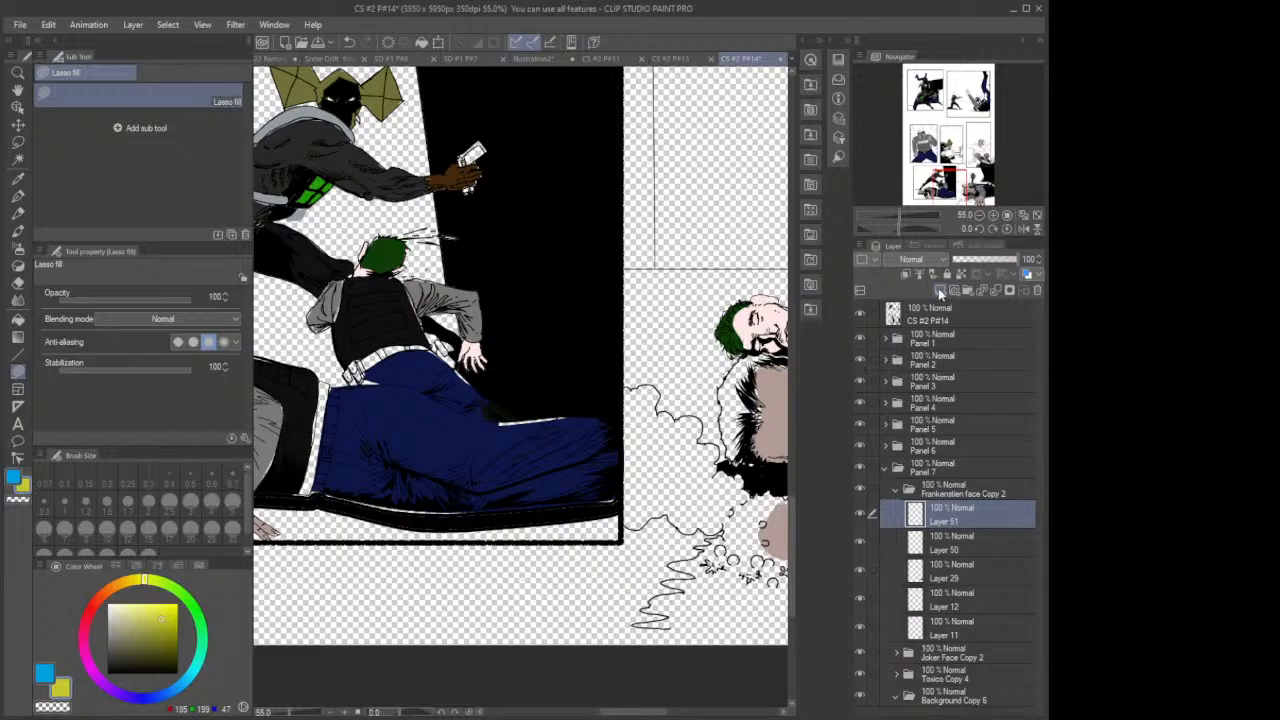
# Step: Add a new layer above Layer 51 and lasso-fill the hair of Panel 7's foreground guard with the yellow
pyautogui.click(938, 289)
pyautogui.moveTo(657, 711); pyautogui.dragTo(689, 711)
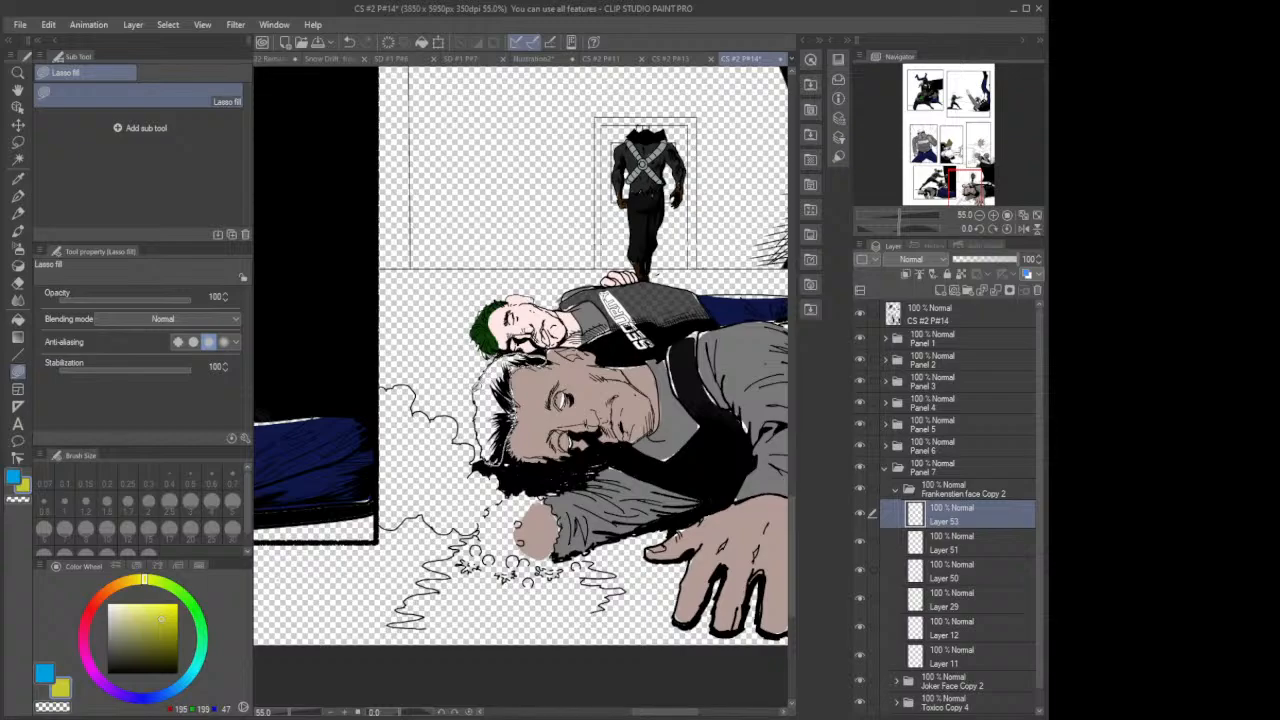
pyautogui.moveTo(476, 424); pyautogui.dragTo(500, 462)
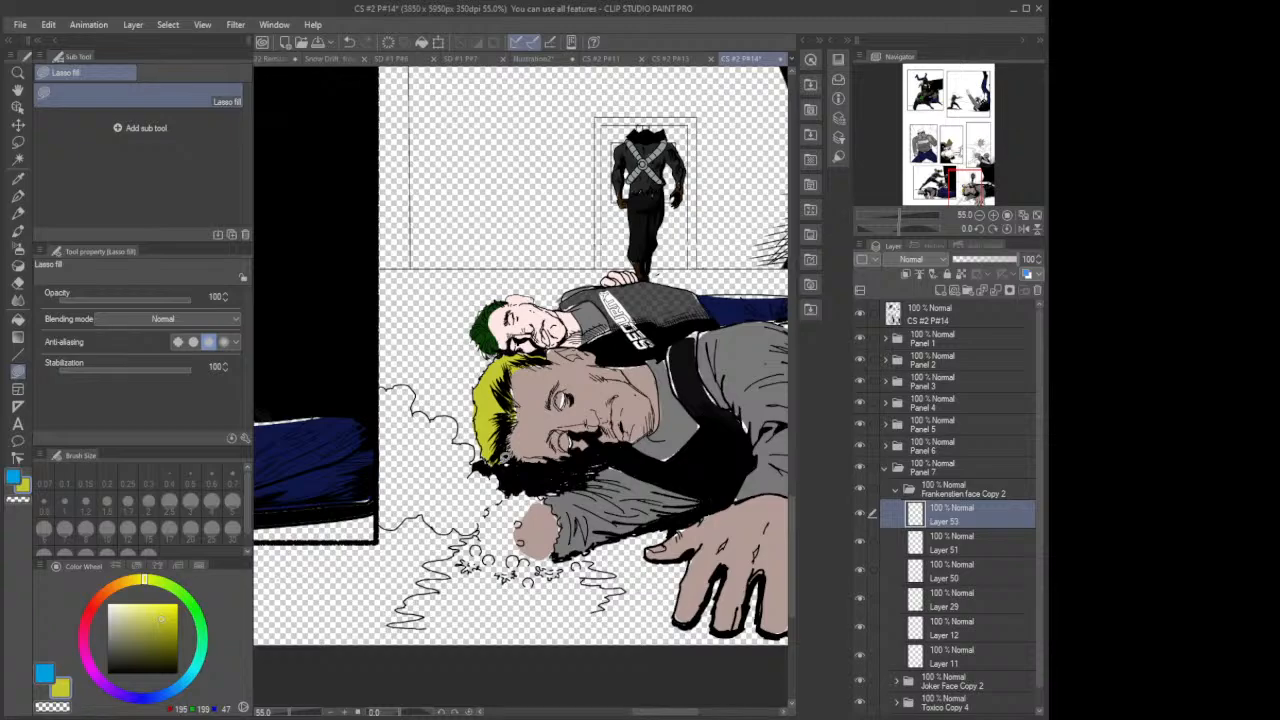
# Step: Collapse Panel 7, expand Panel 5 and select Layer 48 in its Frankenstien face Copy 3 folder
pyautogui.scroll(-5, 458, 489)
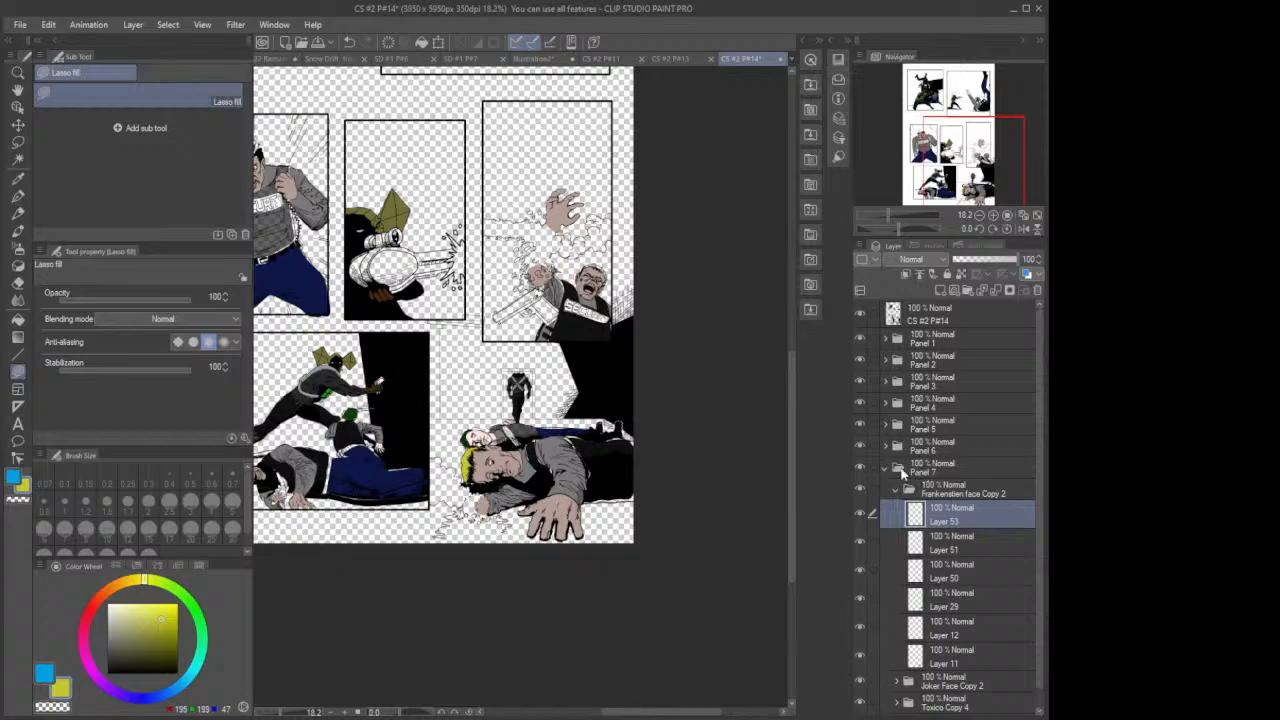
pyautogui.click(884, 469)
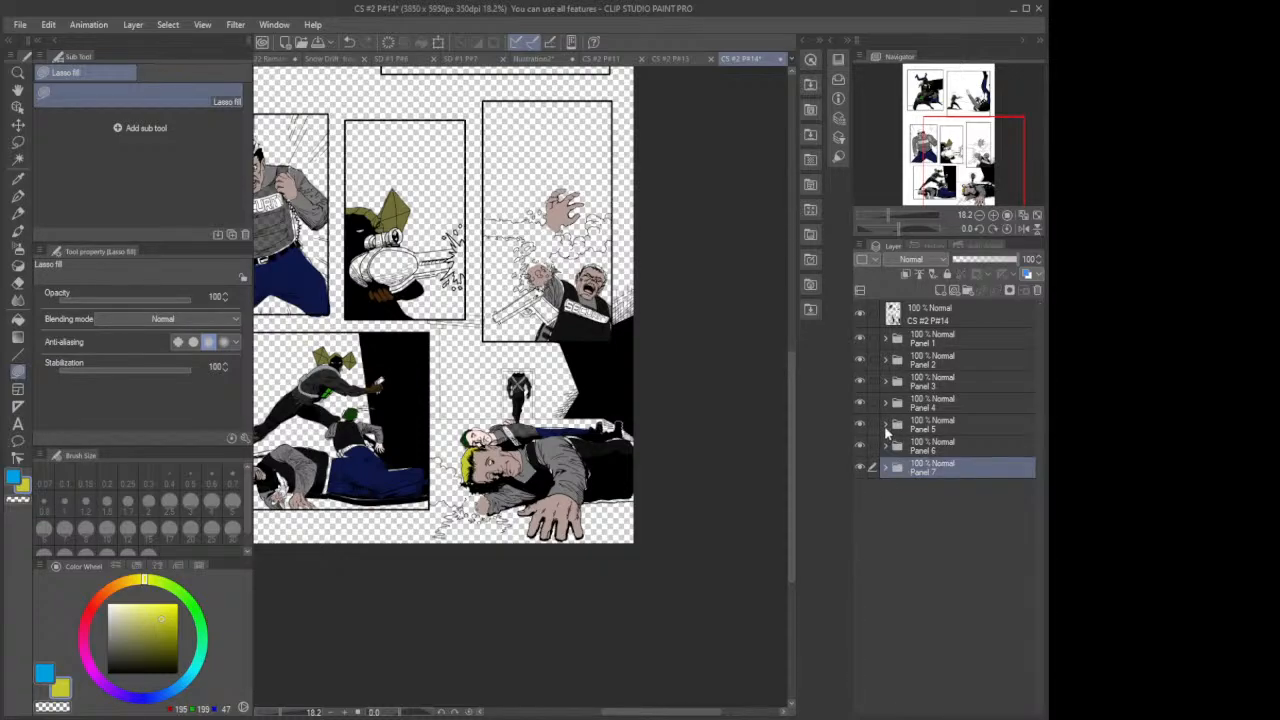
pyautogui.click(885, 427)
pyautogui.click(940, 470)
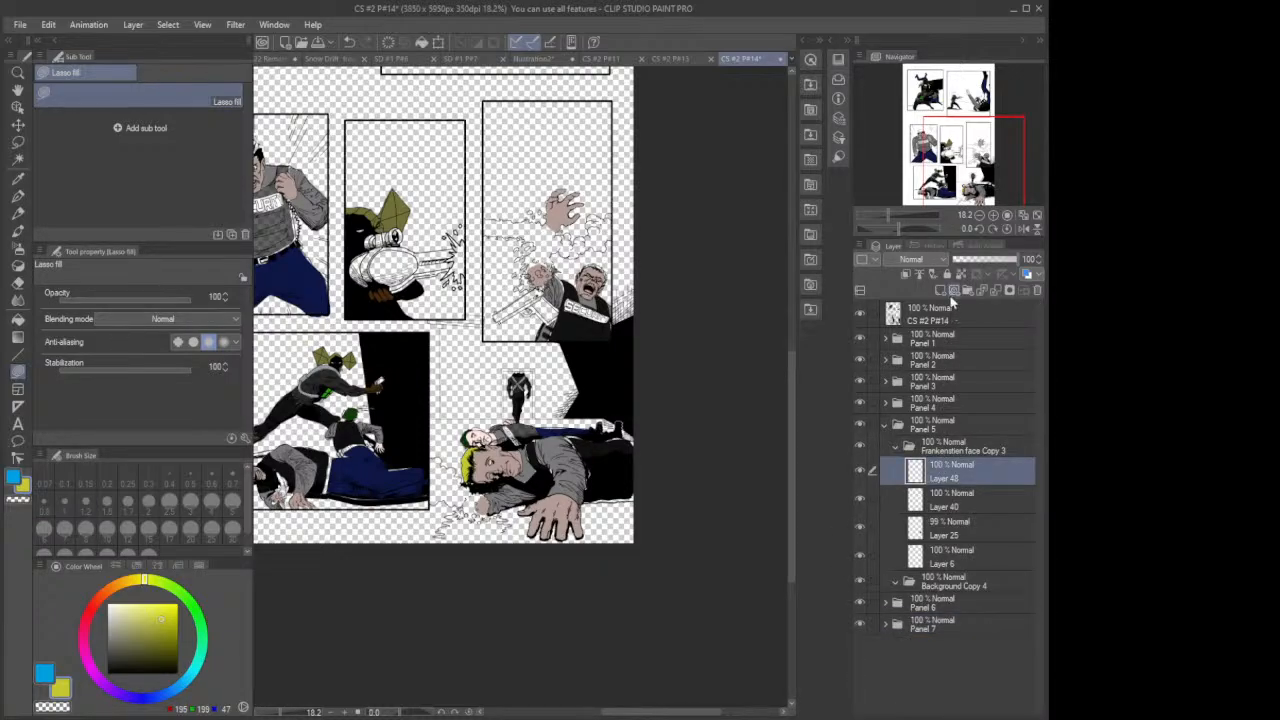
# Step: Add a new layer above Layer 48 and lasso-fill the screaming guard's hair in Panel 5 with the yellow
pyautogui.click(953, 290)
pyautogui.scroll(2, 570, 218)
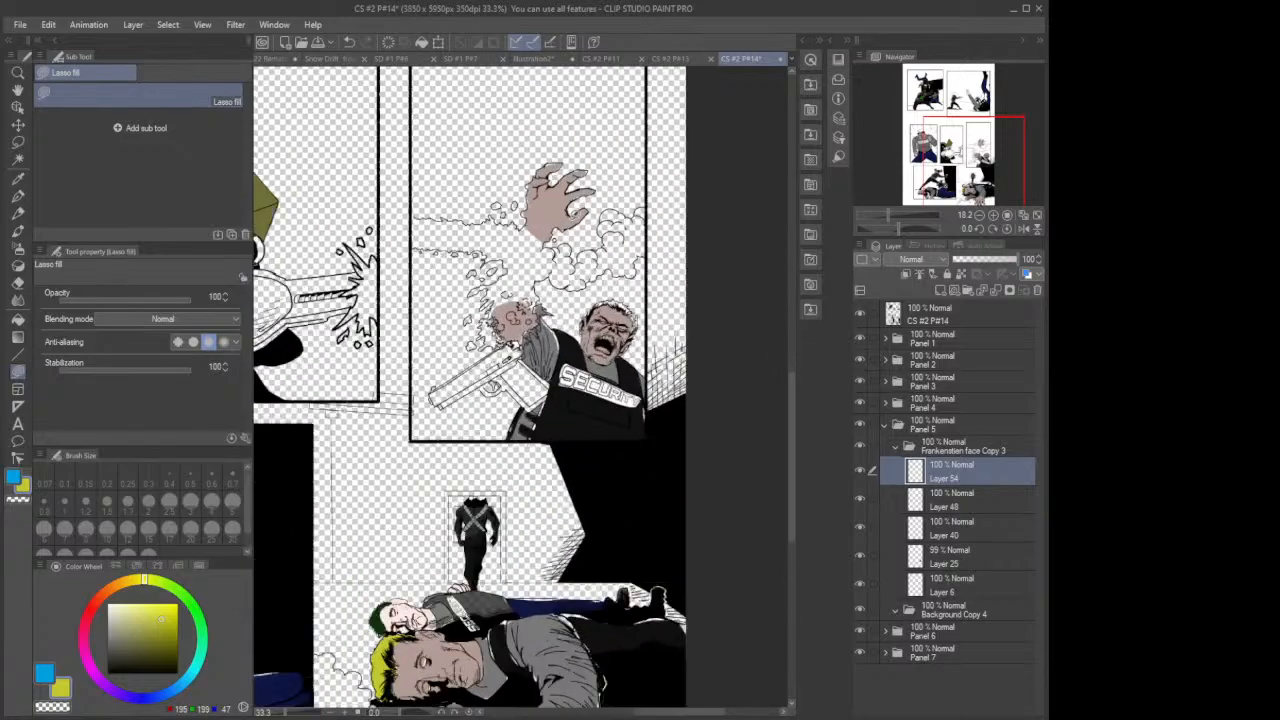
pyautogui.scroll(2, 570, 213)
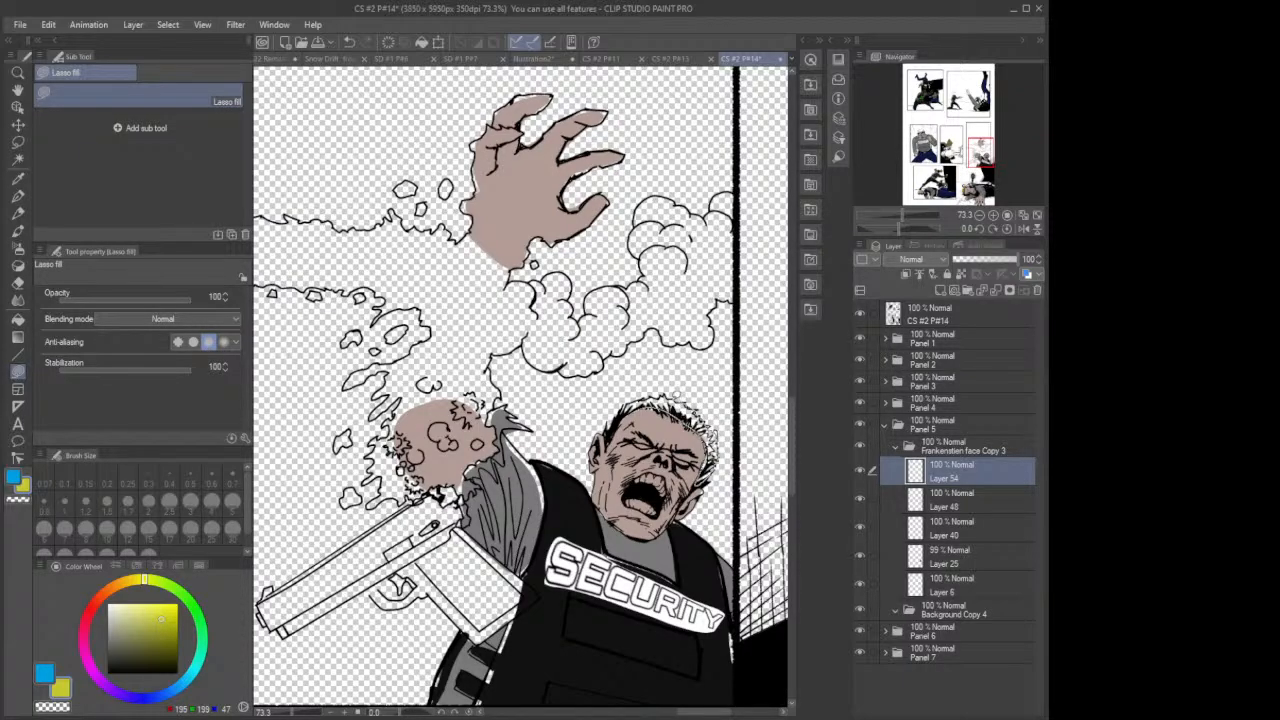
pyautogui.moveTo(662, 392)
pyautogui.mouseDown()
pyautogui.moveTo(628, 394)
pyautogui.moveTo(616, 412)
pyautogui.mouseUp()
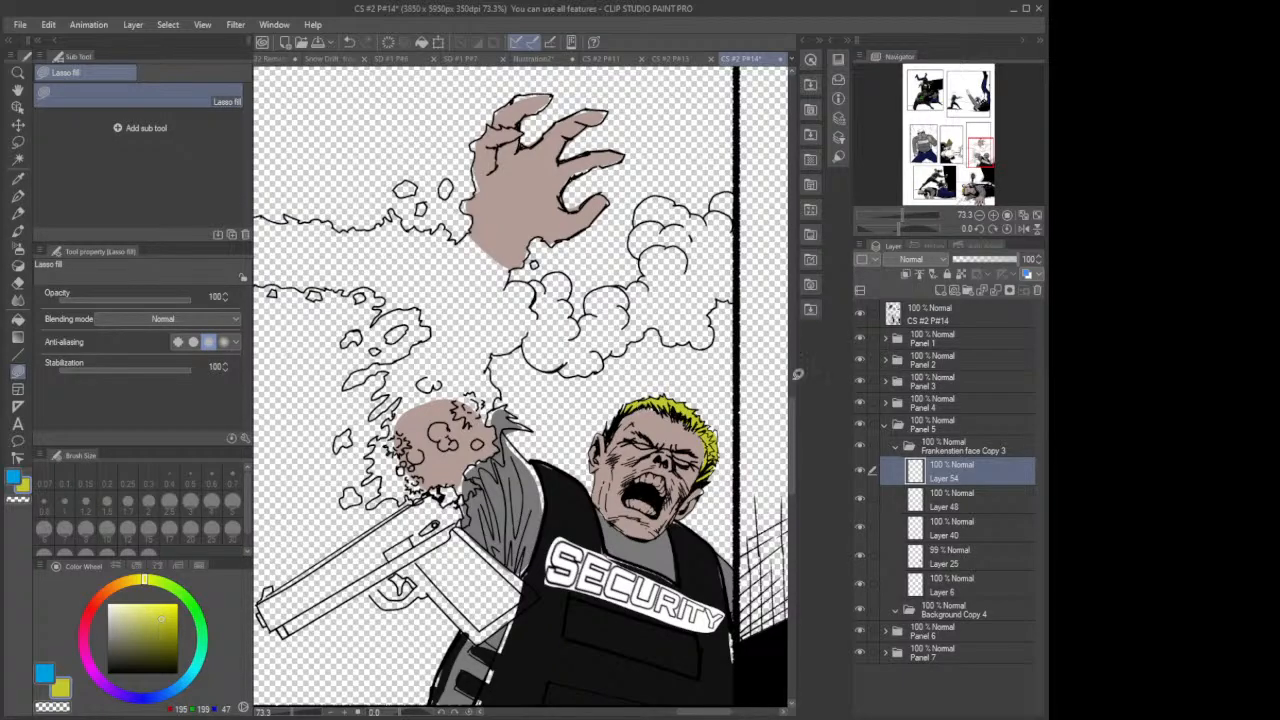
# Step: Collapse Panel 5, expand Panel 3 and select Layer 47 in its Frankenstien face Copy 4 folder
pyautogui.click(884, 424)
pyautogui.click(885, 382)
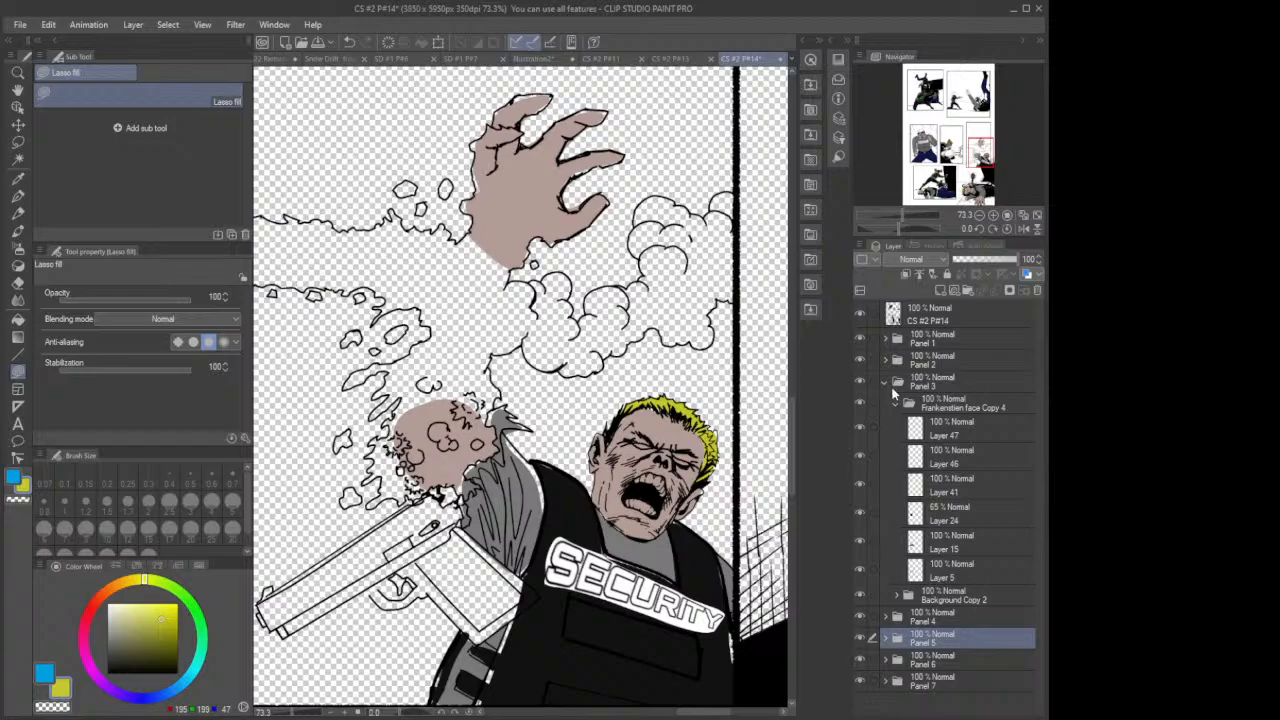
pyautogui.click(946, 429)
# Step: Add a new layer above Layer 47 and lasso-fill the guard's hair in Panel 3 with the yellow
pyautogui.click(941, 291)
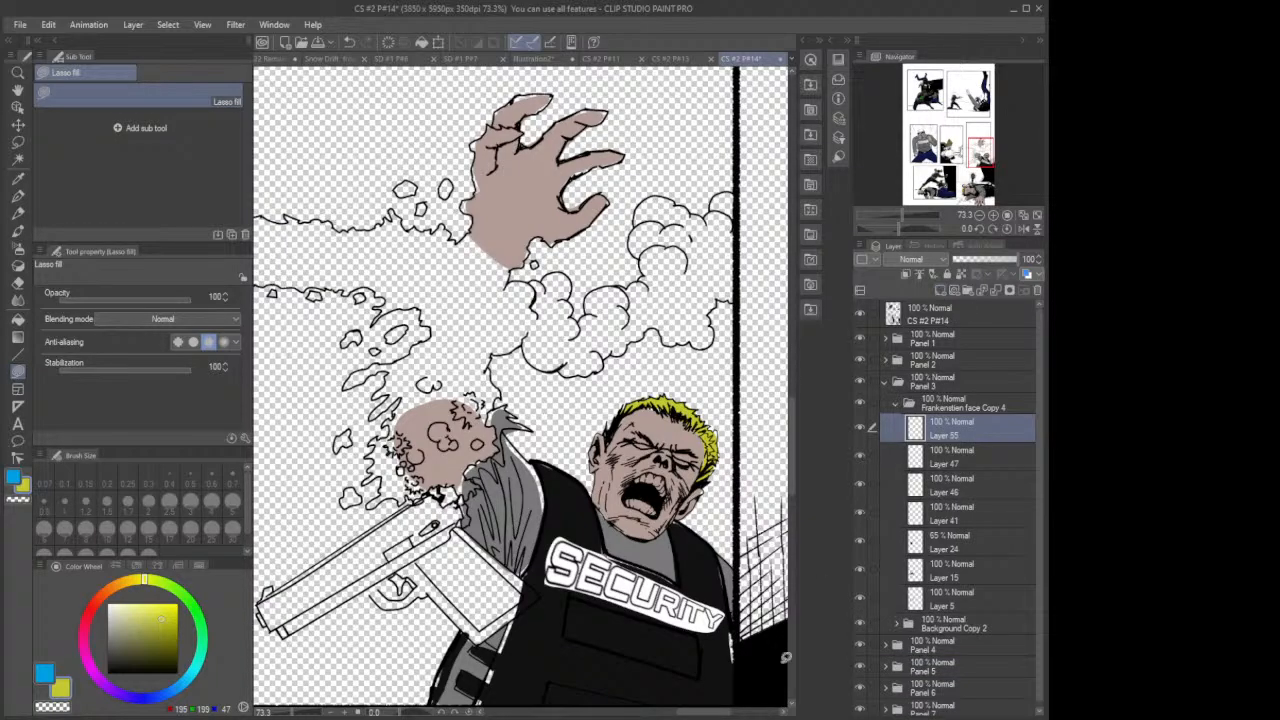
pyautogui.moveTo(708, 712); pyautogui.dragTo(588, 716)
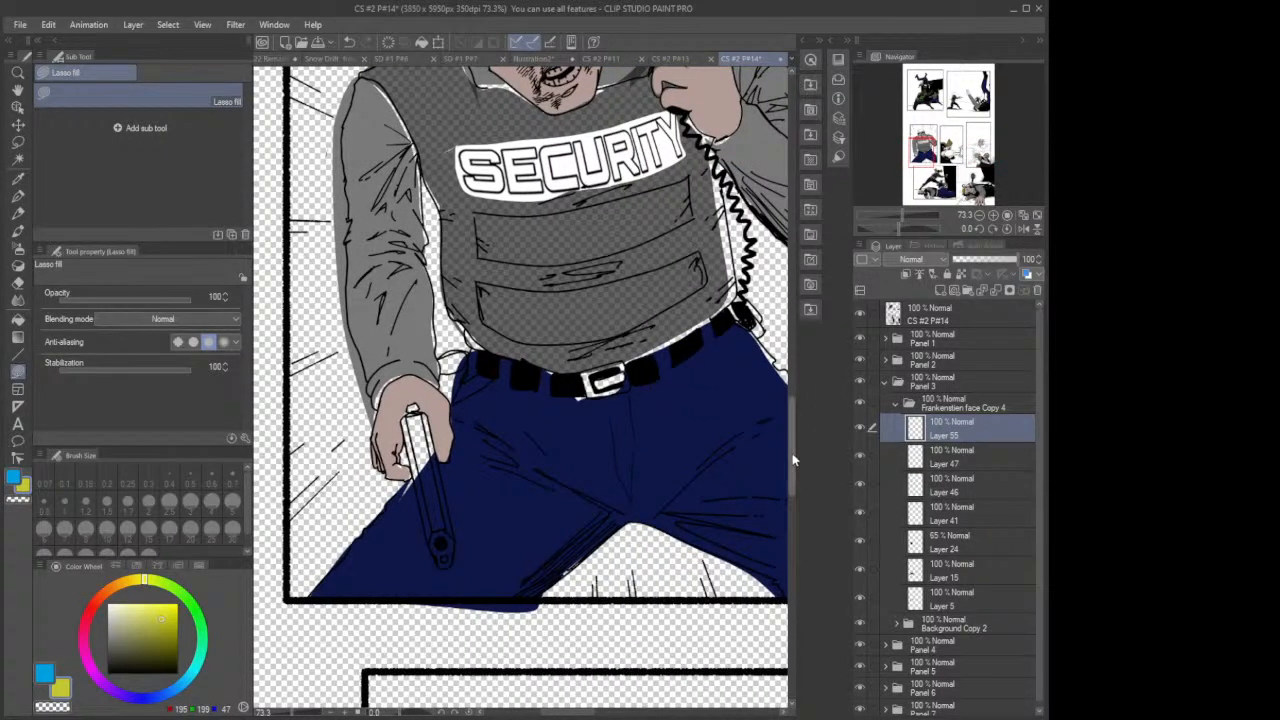
pyautogui.moveTo(793, 460); pyautogui.dragTo(791, 402)
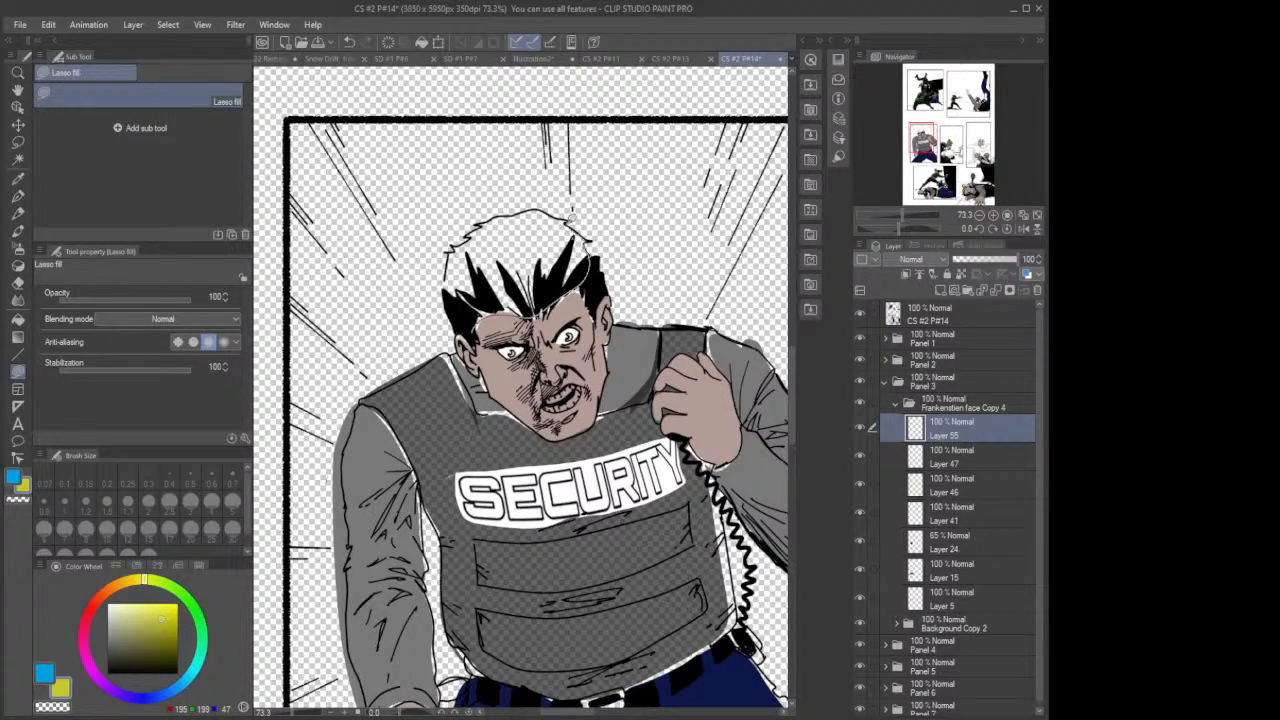
pyautogui.moveTo(568, 212)
pyautogui.mouseDown()
pyautogui.moveTo(518, 209)
pyautogui.moveTo(469, 228)
pyautogui.moveTo(445, 290)
pyautogui.moveTo(464, 330)
pyautogui.moveTo(466, 314)
pyautogui.mouseUp()
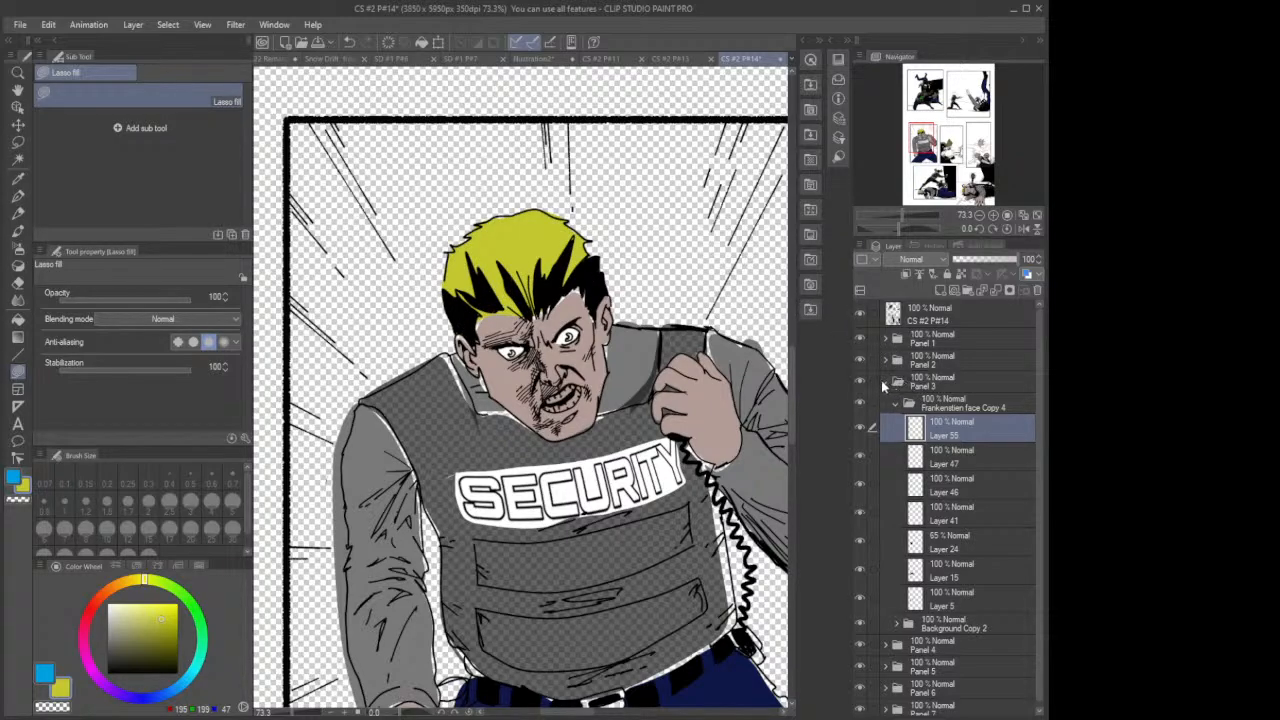
# Step: Collapse Panel 3, expand Panel 2 and select Layer 44 in its Frankenstien face Copy 5 folder, leaving it unlocked
pyautogui.click(882, 381)
pyautogui.click(885, 361)
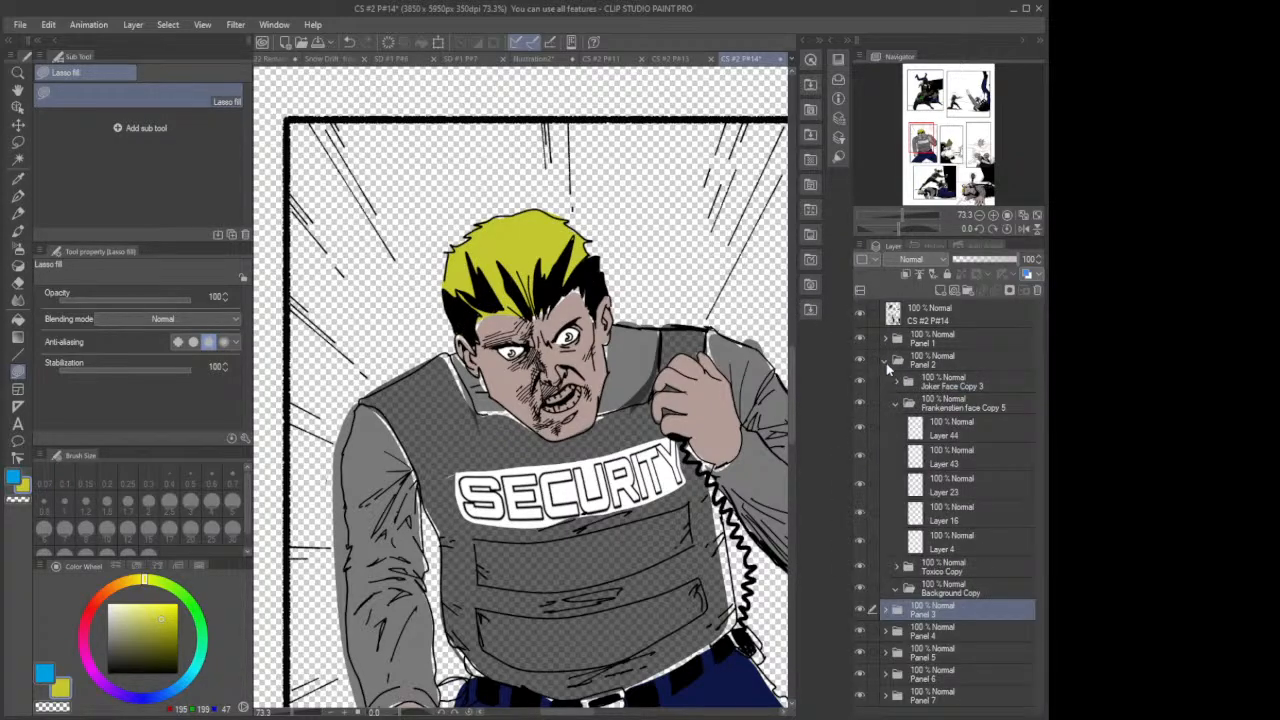
pyautogui.click(930, 432)
pyautogui.click(946, 273)
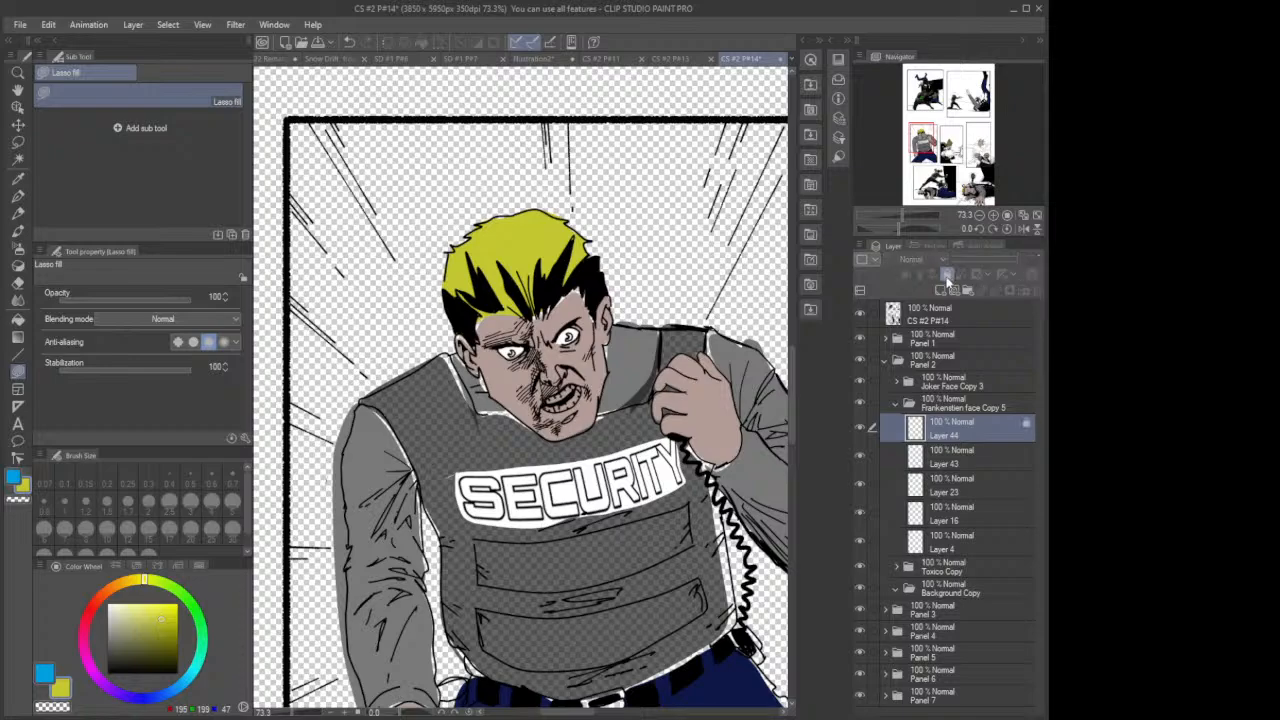
pyautogui.click(942, 270)
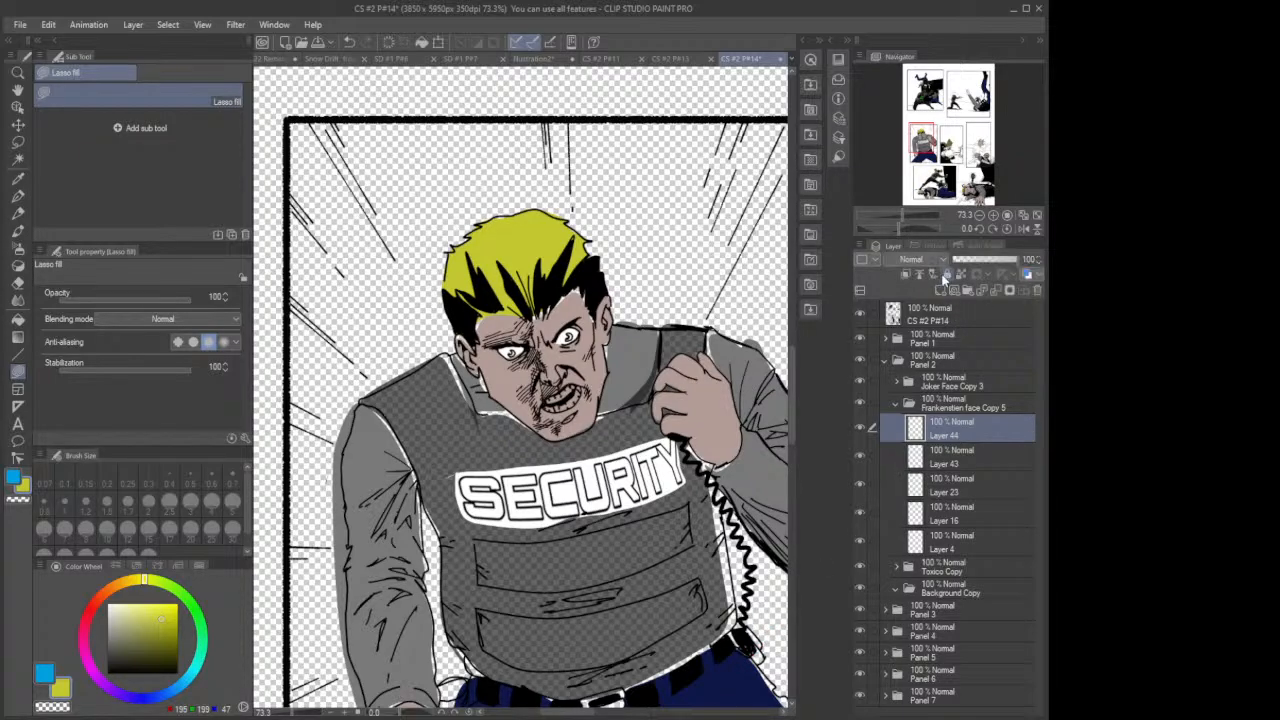
# Step: Add a new layer above Layer 44, lasso-fill the small background guard's hair in Panel 2 with yellow, and collapse Panel 2
pyautogui.click(941, 290)
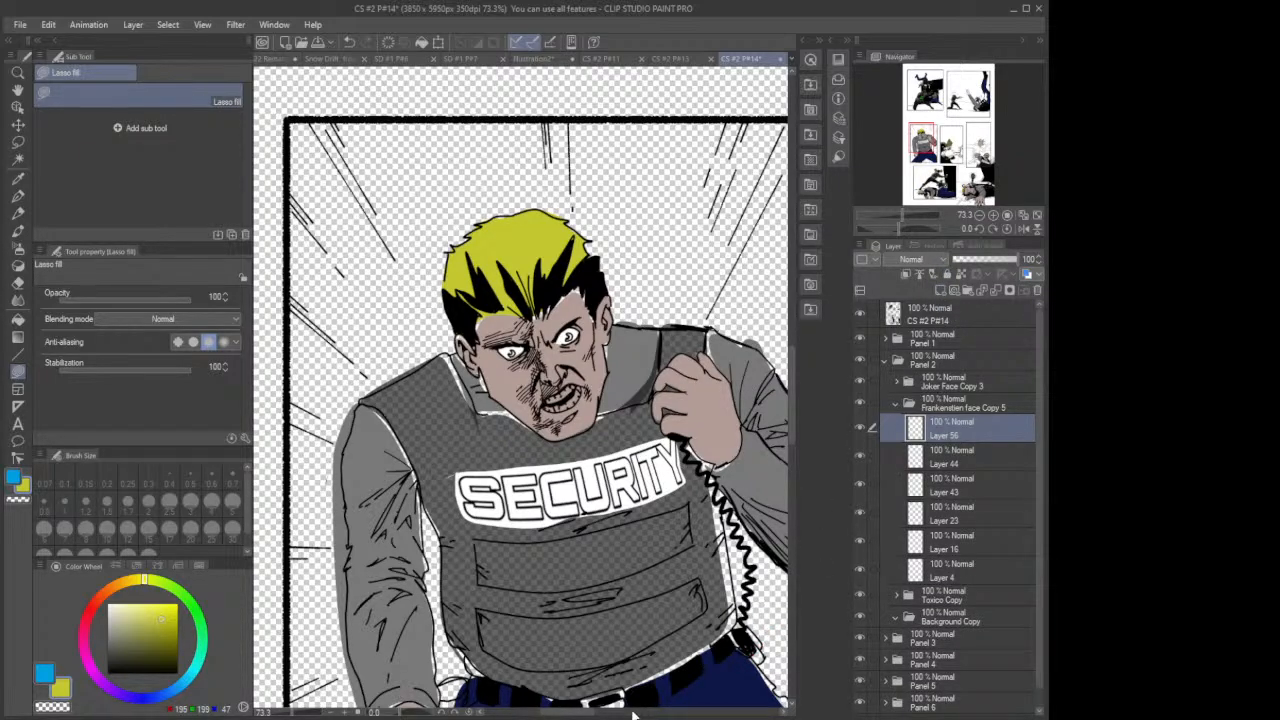
pyautogui.moveTo(587, 713); pyautogui.dragTo(761, 669)
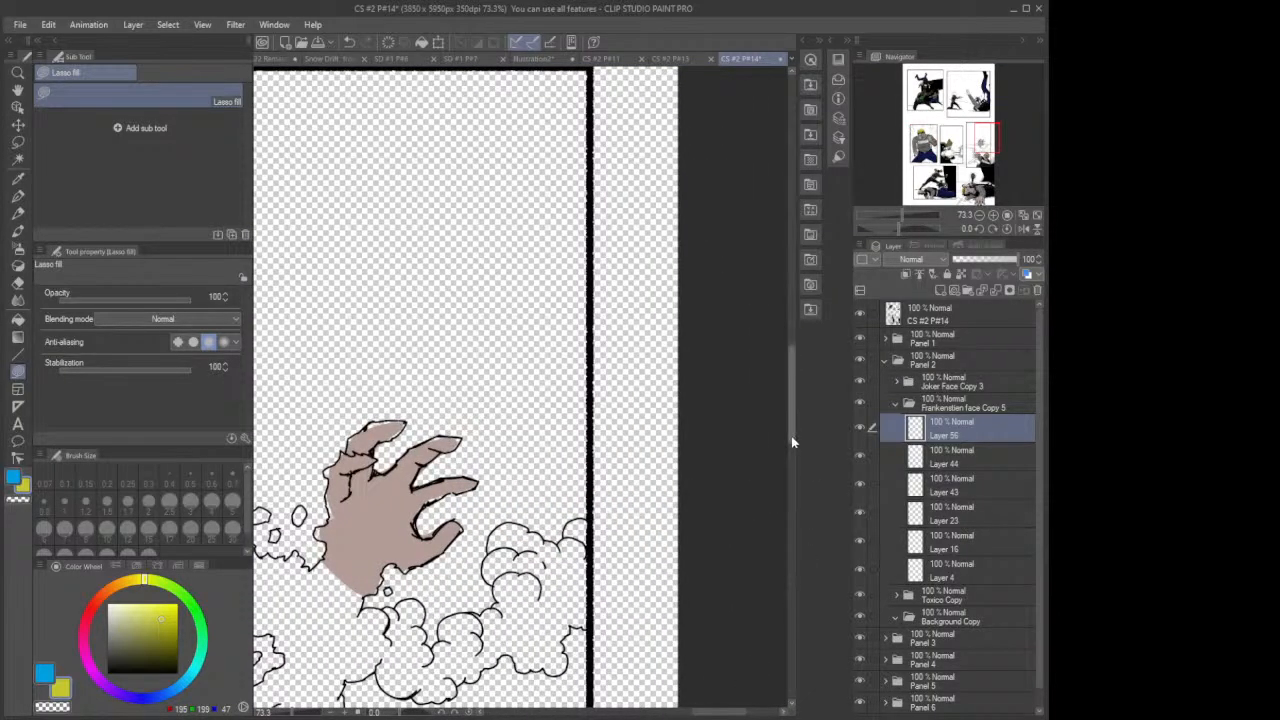
pyautogui.moveTo(791, 436); pyautogui.dragTo(791, 312)
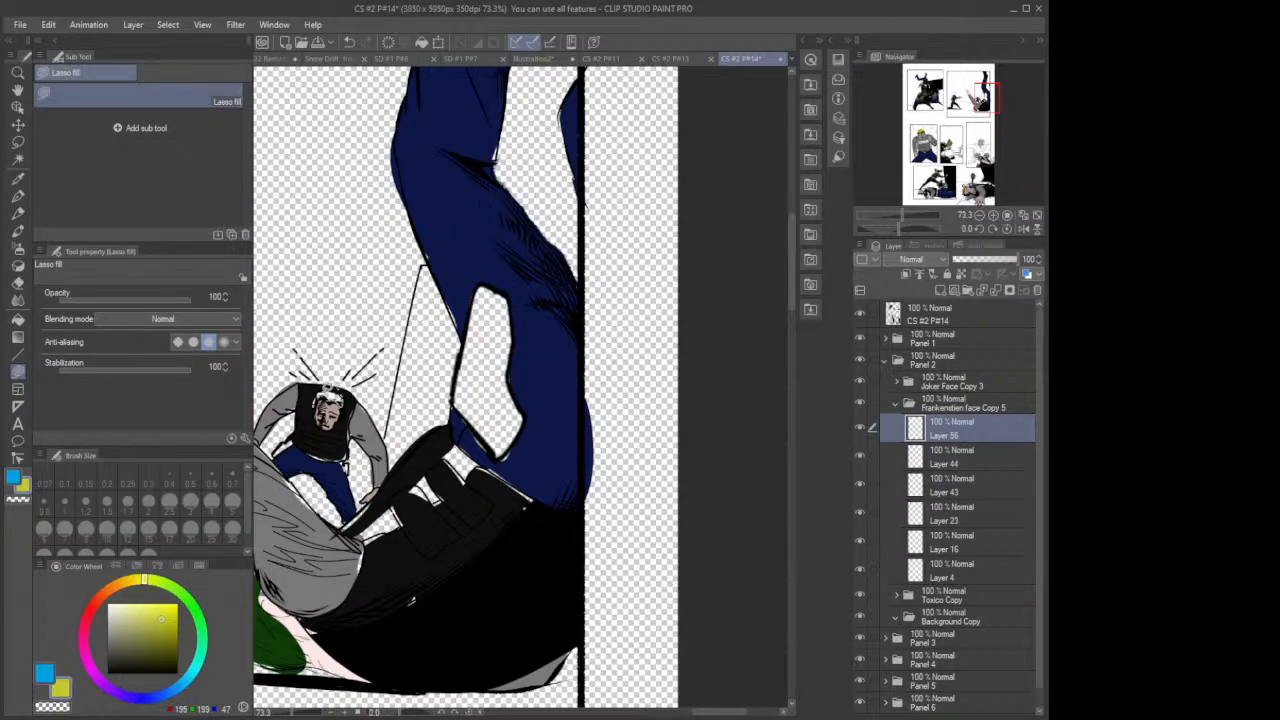
pyautogui.moveTo(330, 400); pyautogui.dragTo(341, 390)
pyautogui.click(896, 404)
pyautogui.click(885, 360)
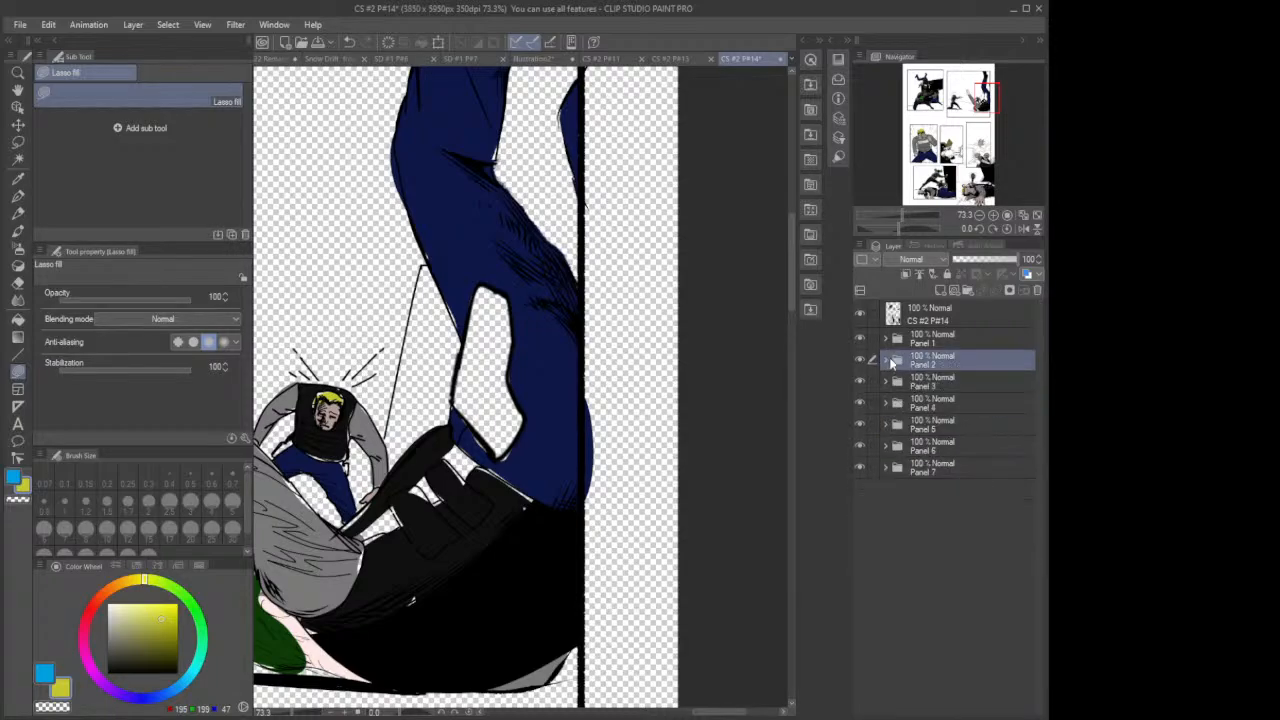
# Step: Expand Panel 1 and its Frankenstien face folder, and add a new layer above Layer 45
pyautogui.click(911, 338)
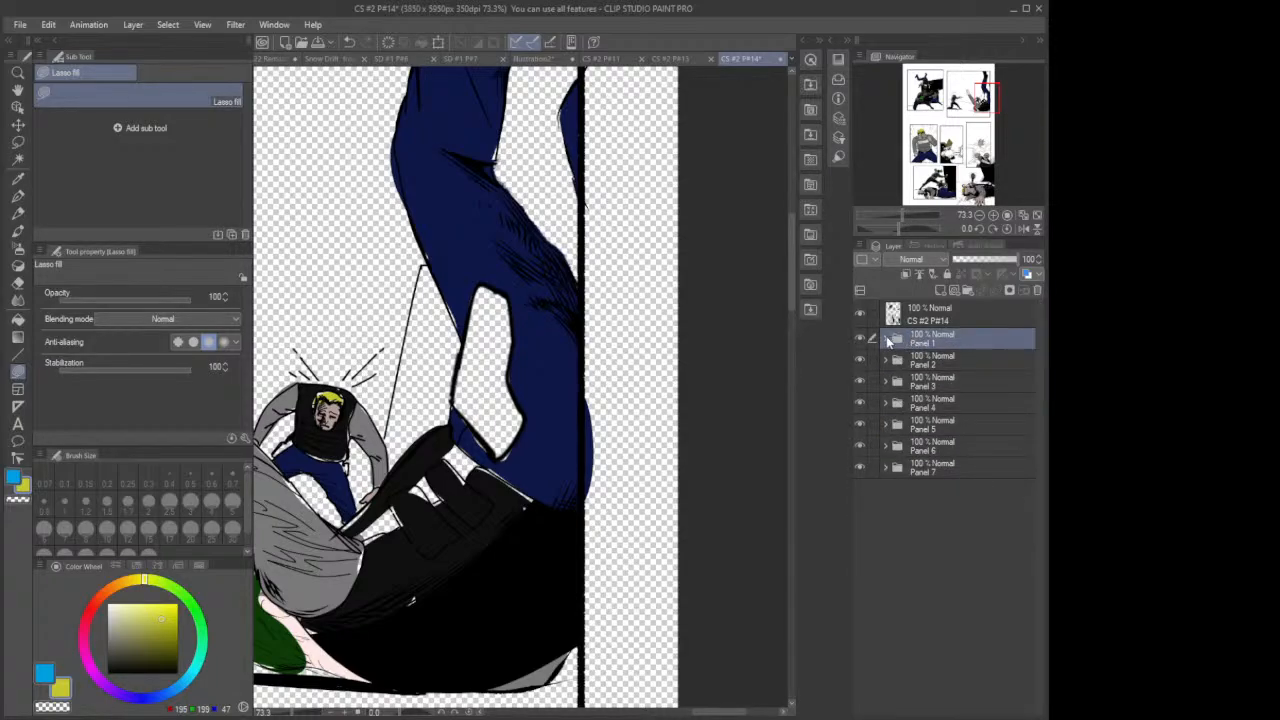
pyautogui.click(886, 338)
pyautogui.click(929, 382)
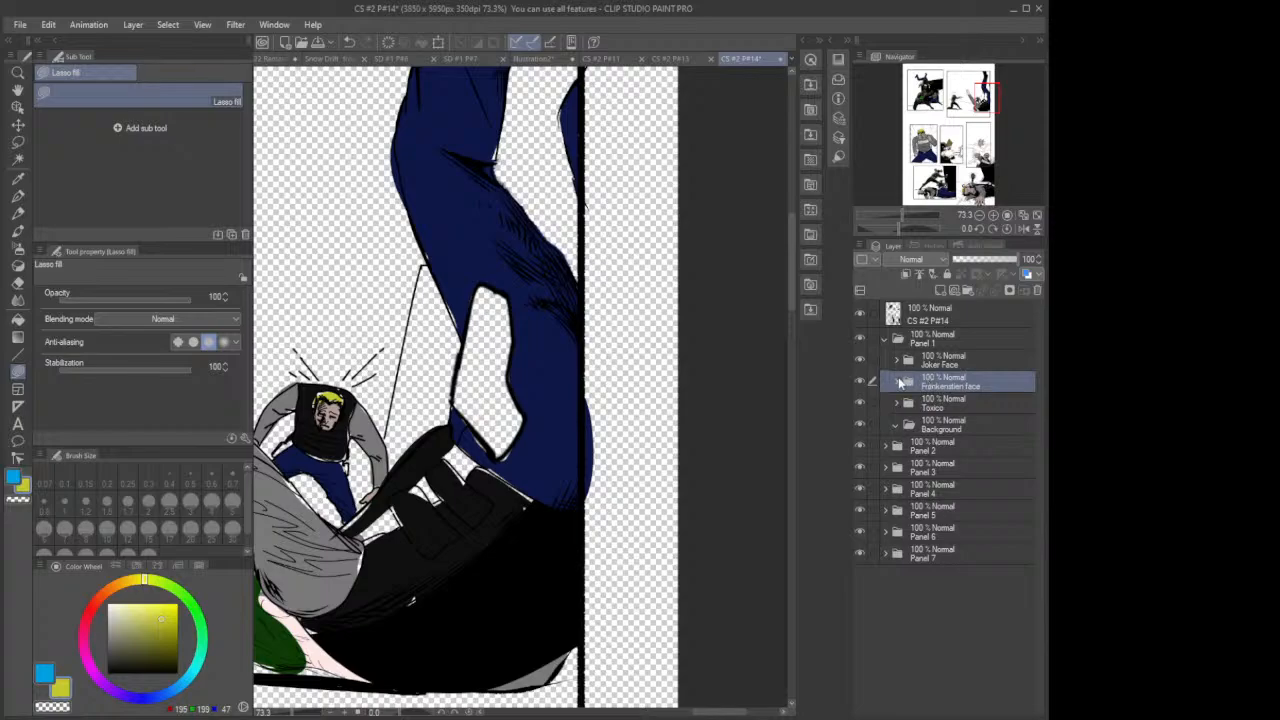
pyautogui.click(898, 383)
pyautogui.click(948, 410)
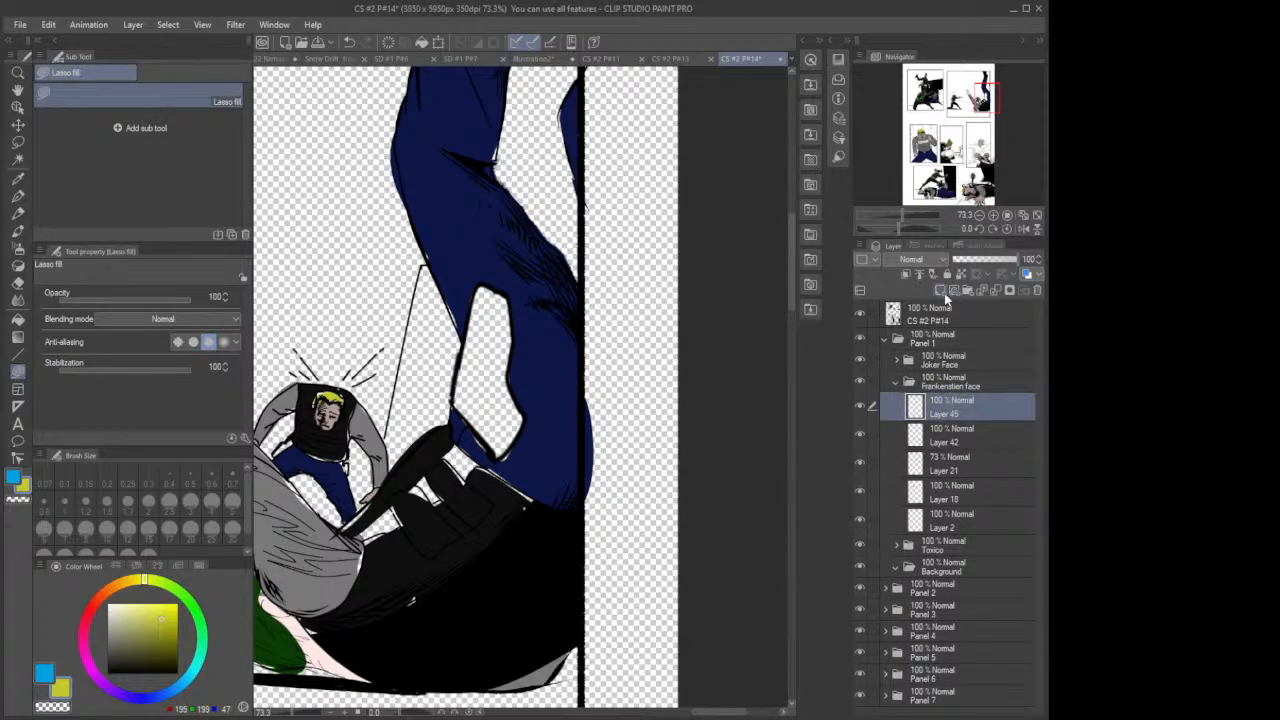
pyautogui.click(939, 291)
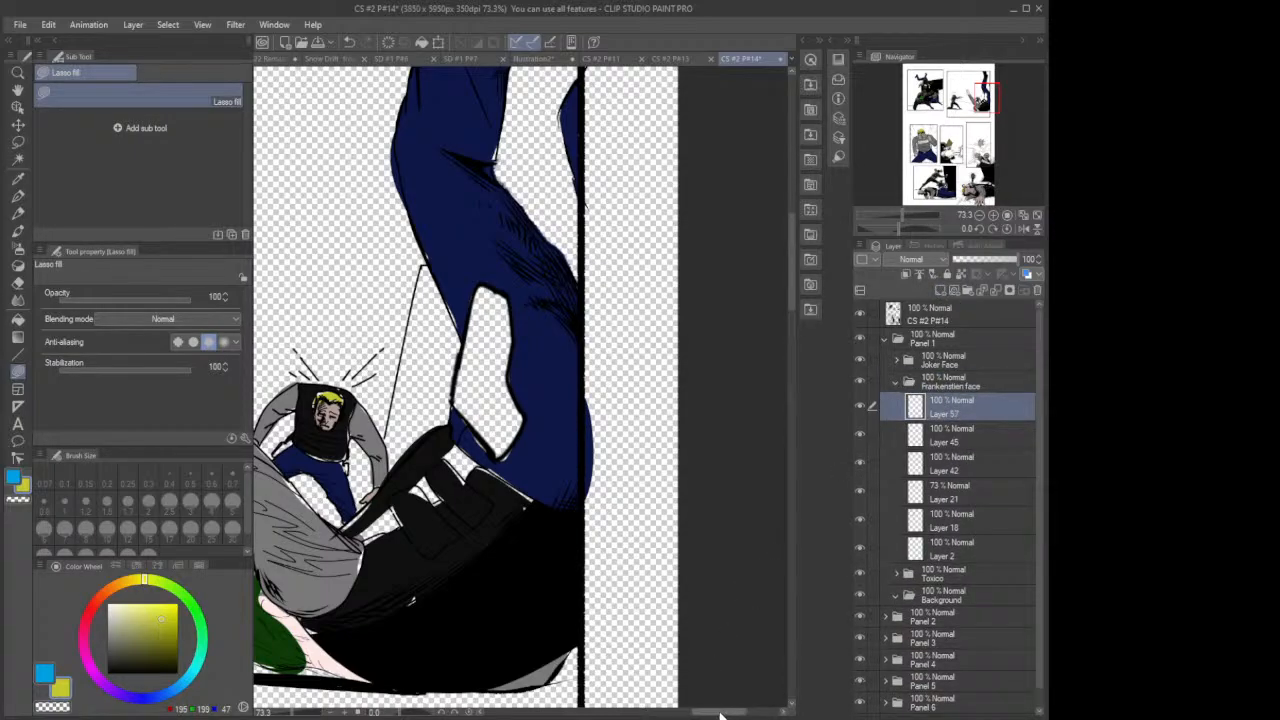
pyautogui.moveTo(721, 712); pyautogui.dragTo(594, 706)
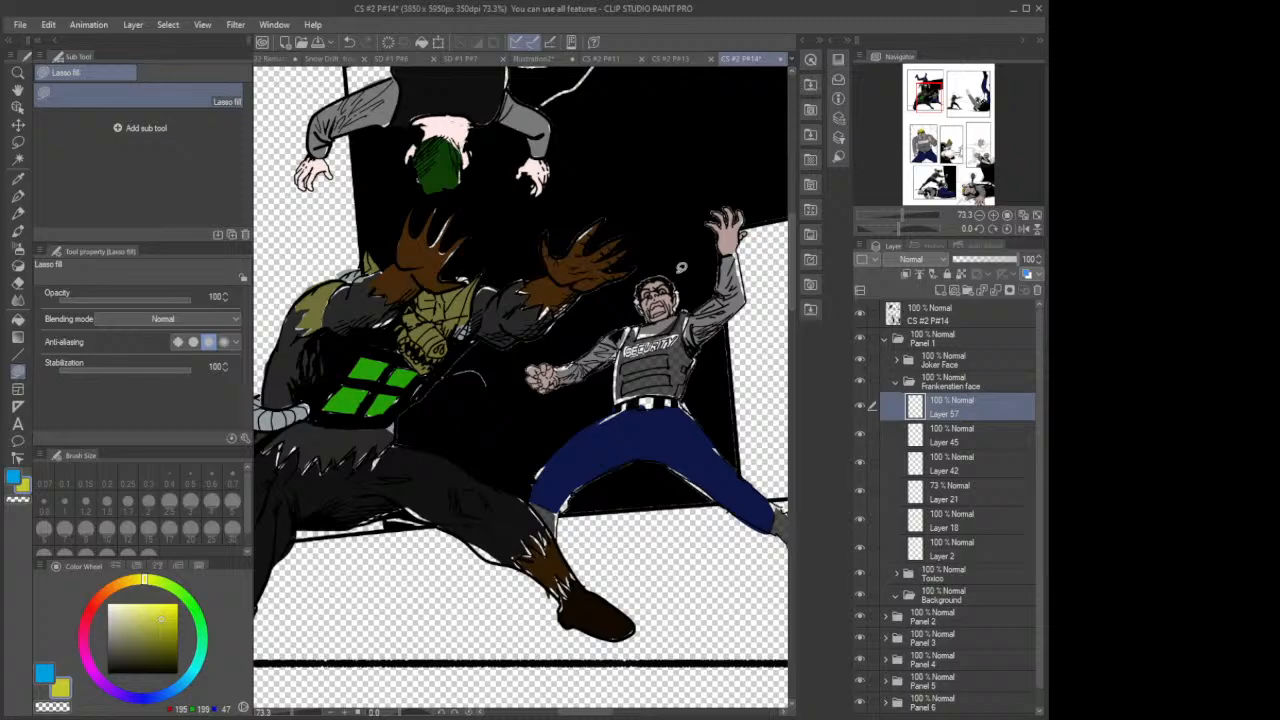
pyautogui.scroll(-4, 681, 268)
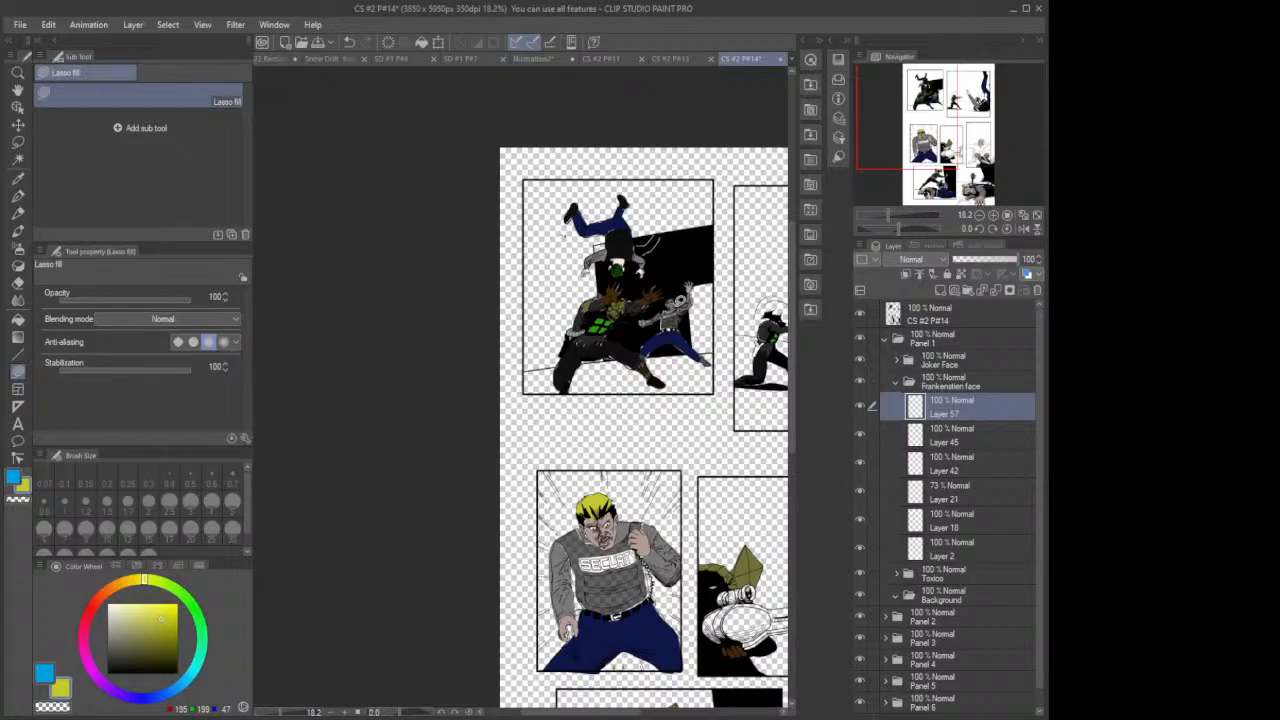
# Step: Sample the light grey from the guard's holstered pistol on page CS #2 P#13 and return to page CS #2 P#14
pyautogui.click(670, 58)
pyautogui.scroll(2, 457, 520)
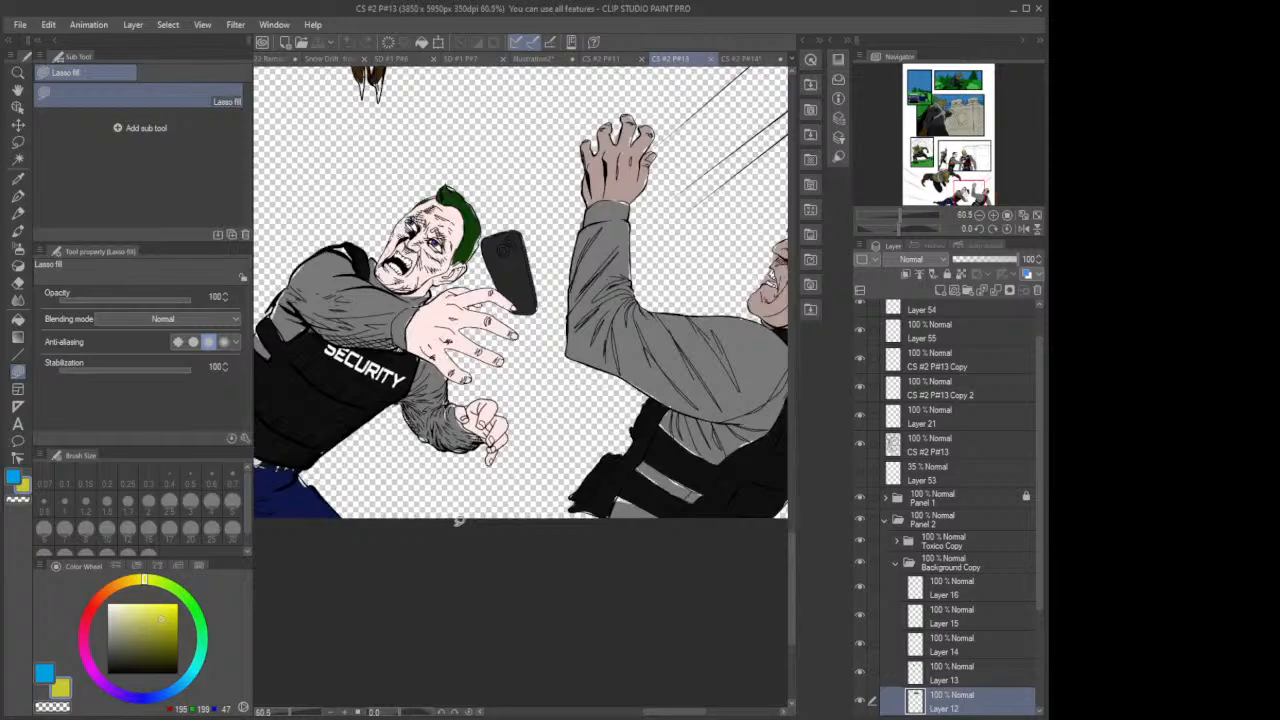
pyautogui.scroll(2, 457, 520)
pyautogui.moveTo(688, 713); pyautogui.dragTo(631, 711)
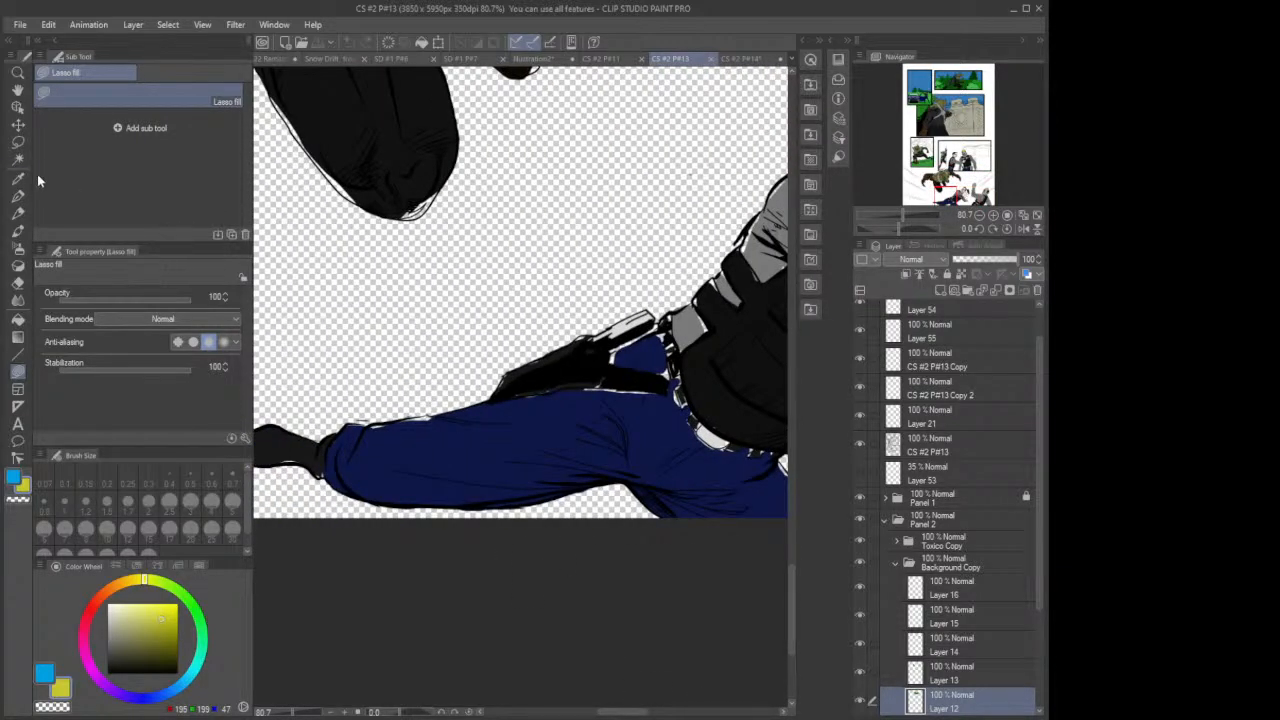
pyautogui.click(18, 179)
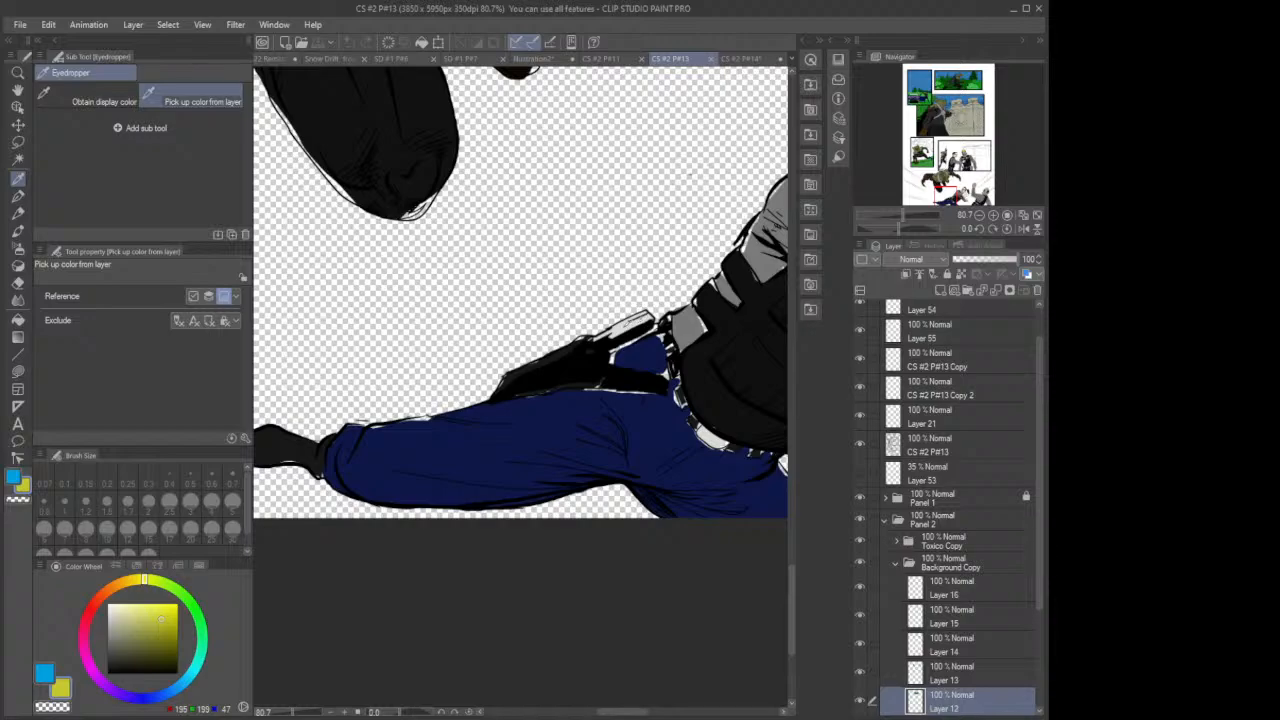
pyautogui.click(630, 325)
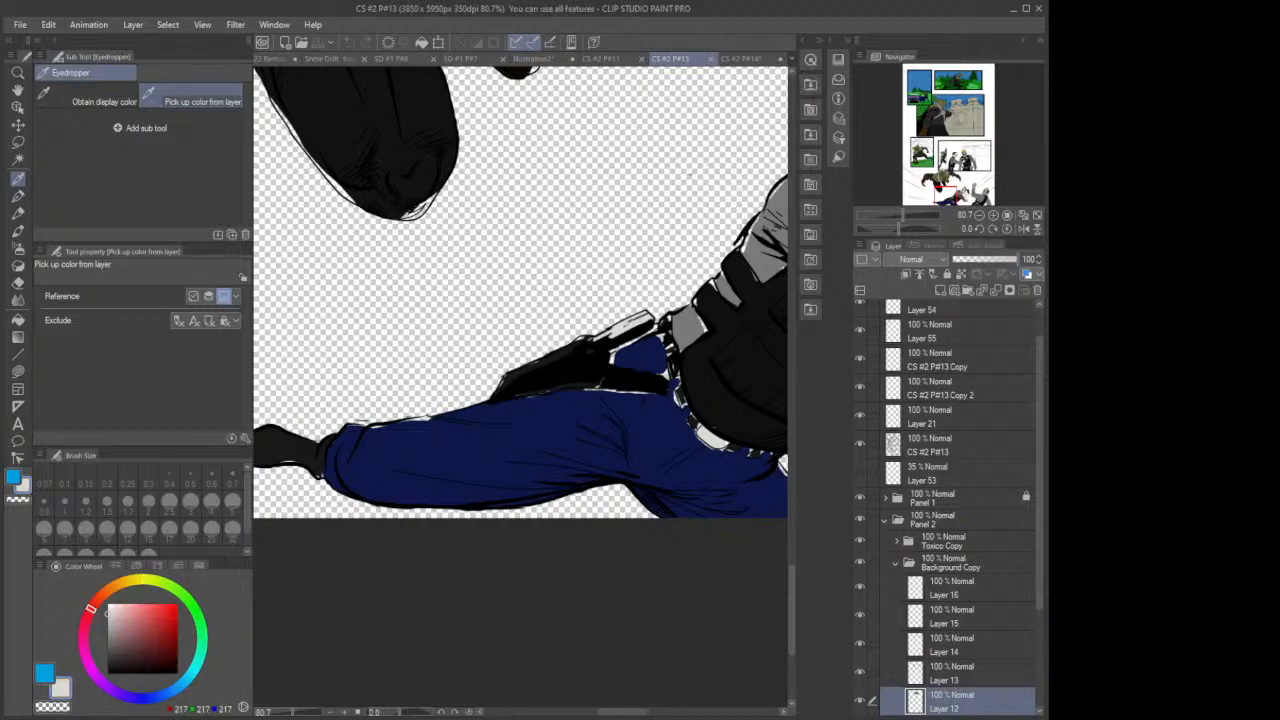
pyautogui.click(738, 58)
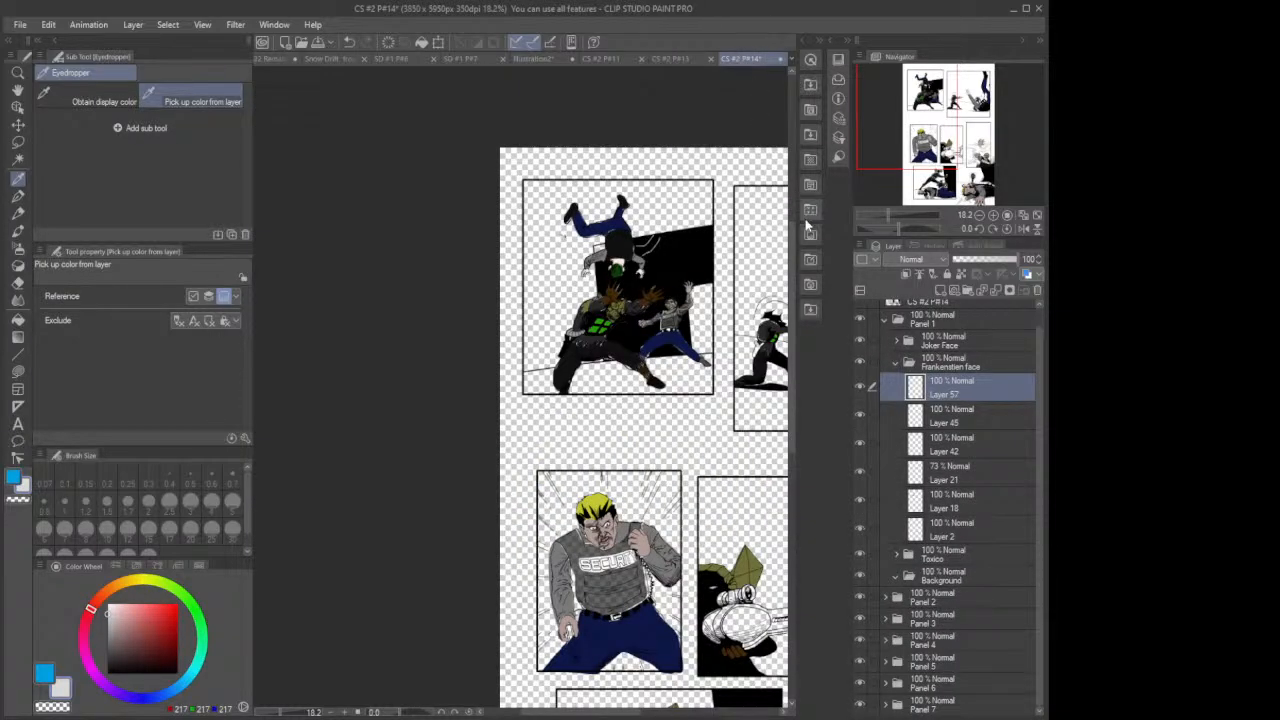
# Step: Add another new layer at the top of Panel 1's Frankenstien face folder and lasso-fill the guard's pistol in Panel 3 light grey
pyautogui.scroll(1, 676, 324)
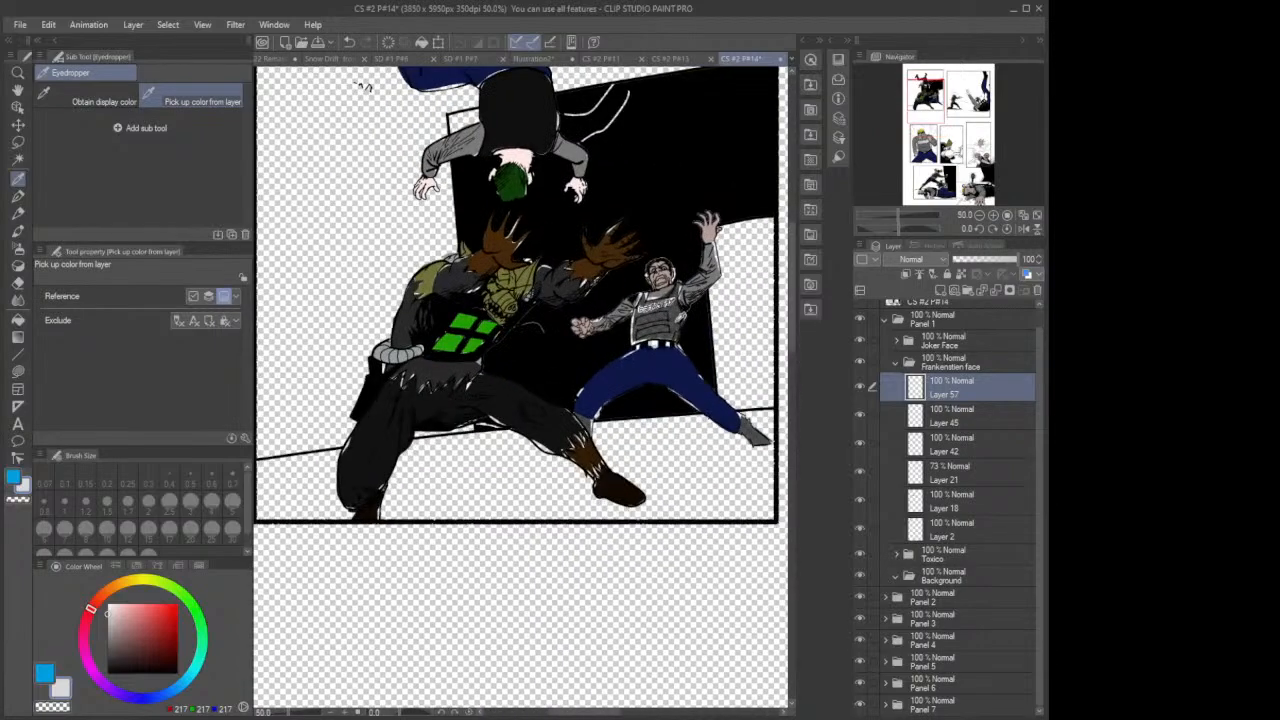
pyautogui.scroll(-3, 676, 324)
pyautogui.scroll(-1, 680, 317)
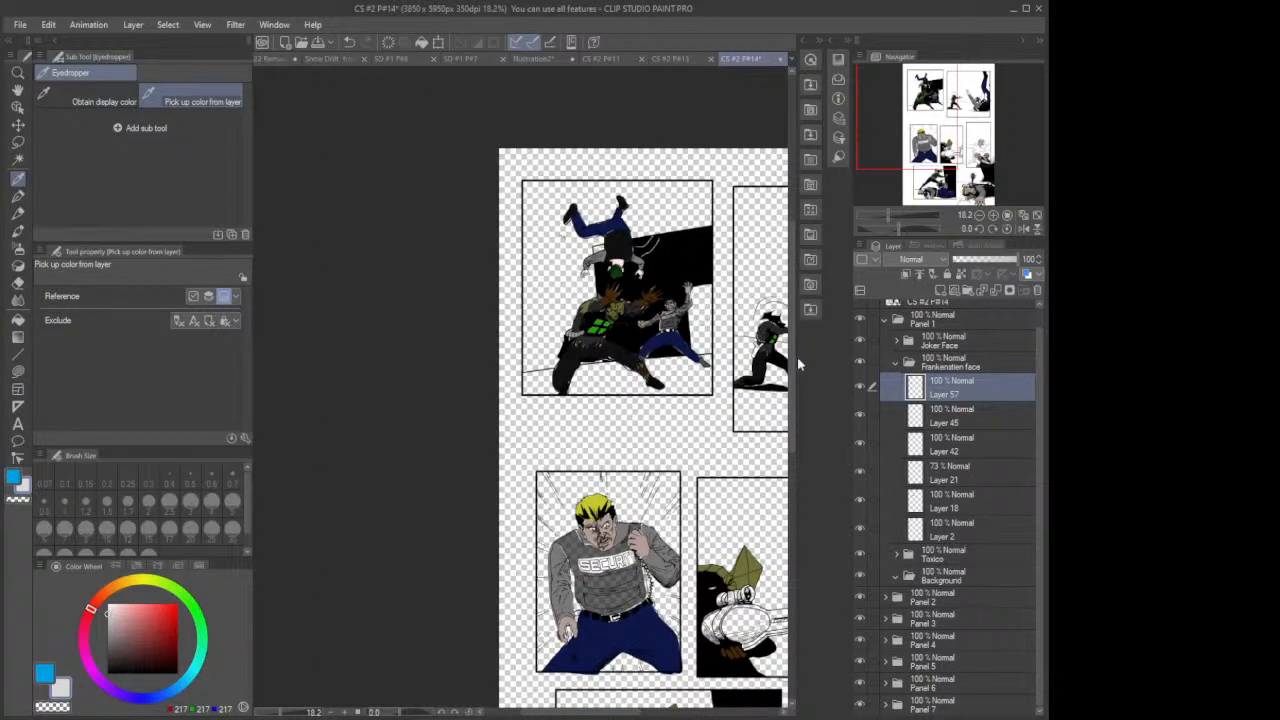
pyautogui.moveTo(626, 712)
pyautogui.mouseDown()
pyautogui.moveTo(691, 715)
pyautogui.moveTo(647, 716)
pyautogui.mouseUp()
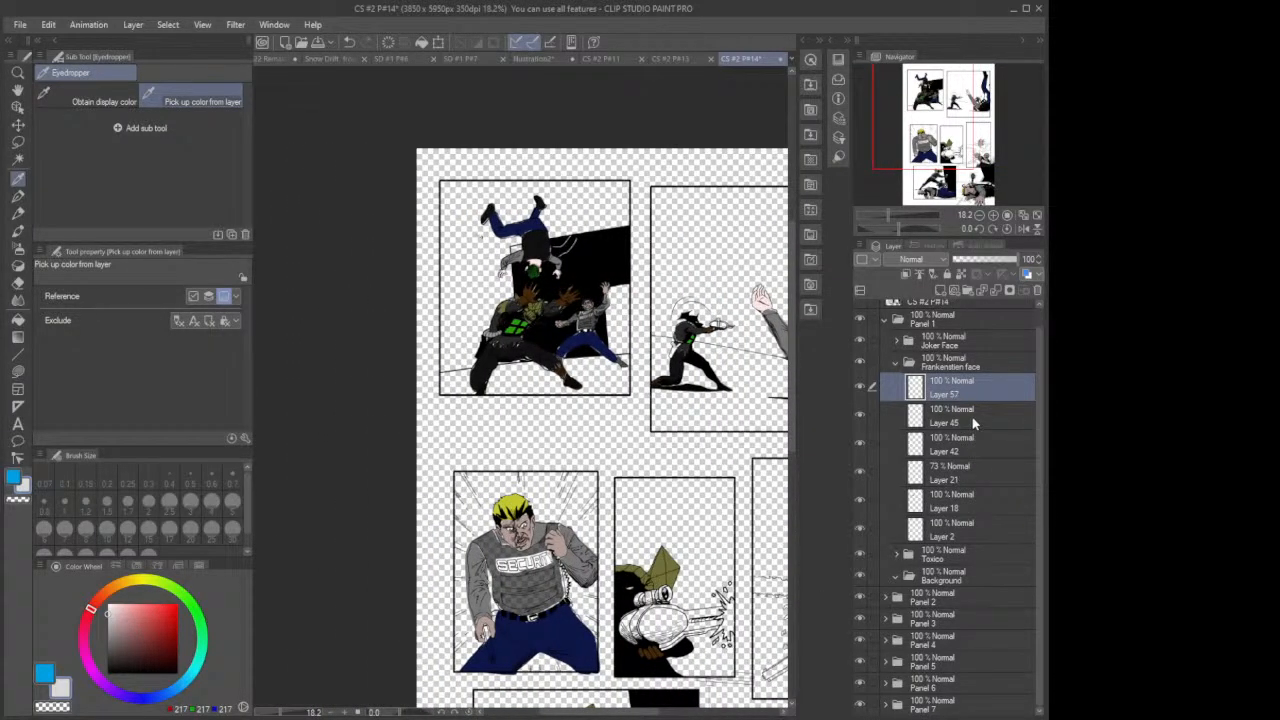
pyautogui.click(941, 289)
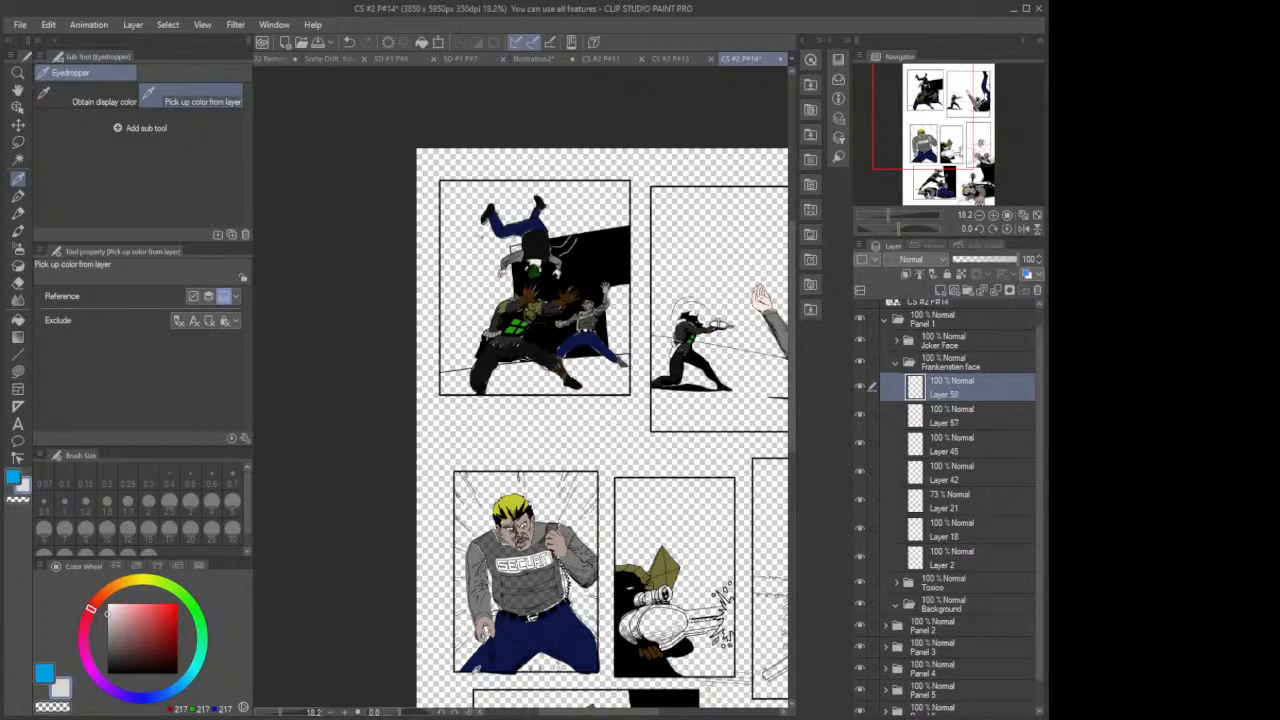
pyautogui.scroll(3, 487, 665)
pyautogui.scroll(2, 573, 598)
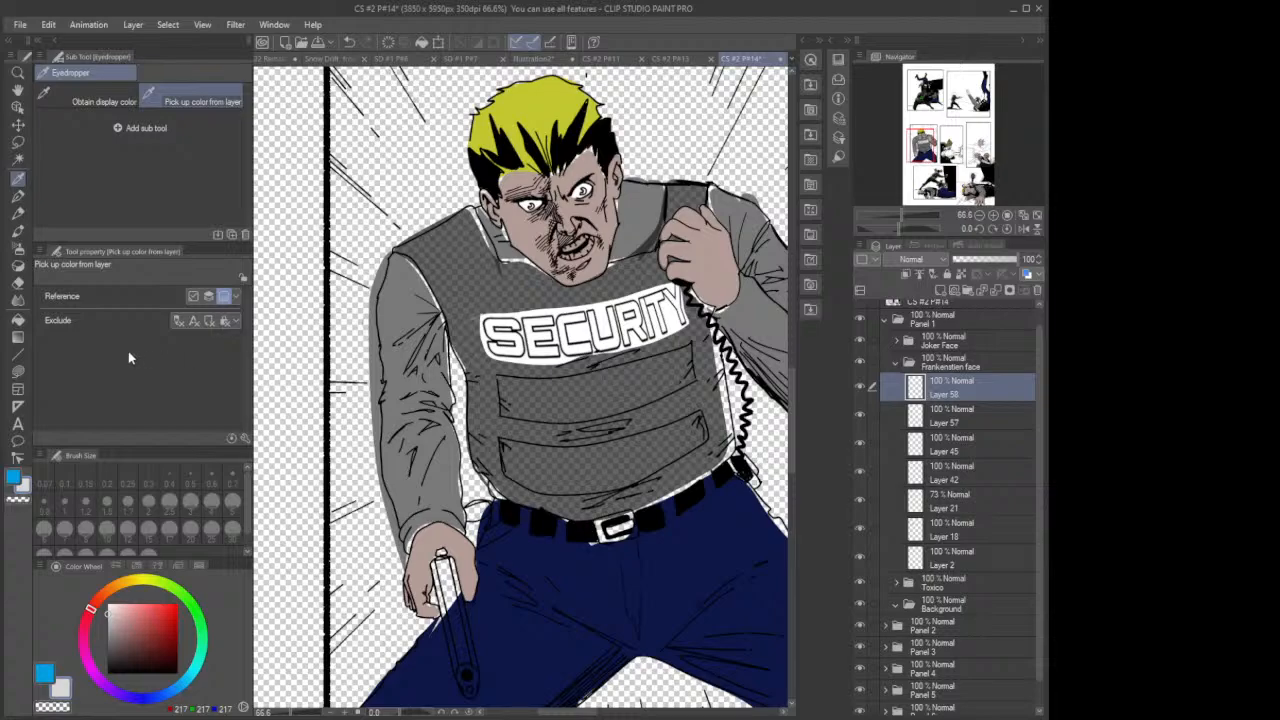
pyautogui.click(24, 370)
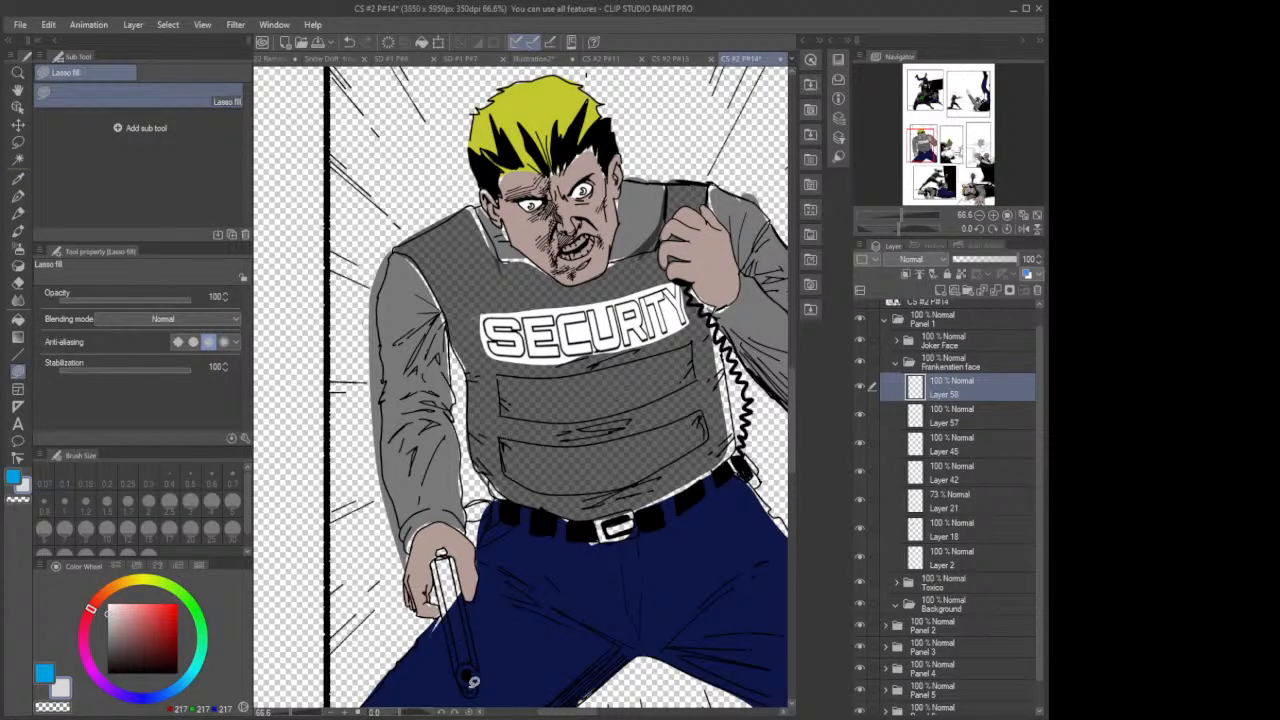
pyautogui.moveTo(465, 684)
pyautogui.mouseDown()
pyautogui.moveTo(480, 692)
pyautogui.moveTo(484, 665)
pyautogui.moveTo(459, 550)
pyautogui.moveTo(434, 572)
pyautogui.moveTo(467, 685)
pyautogui.mouseUp()
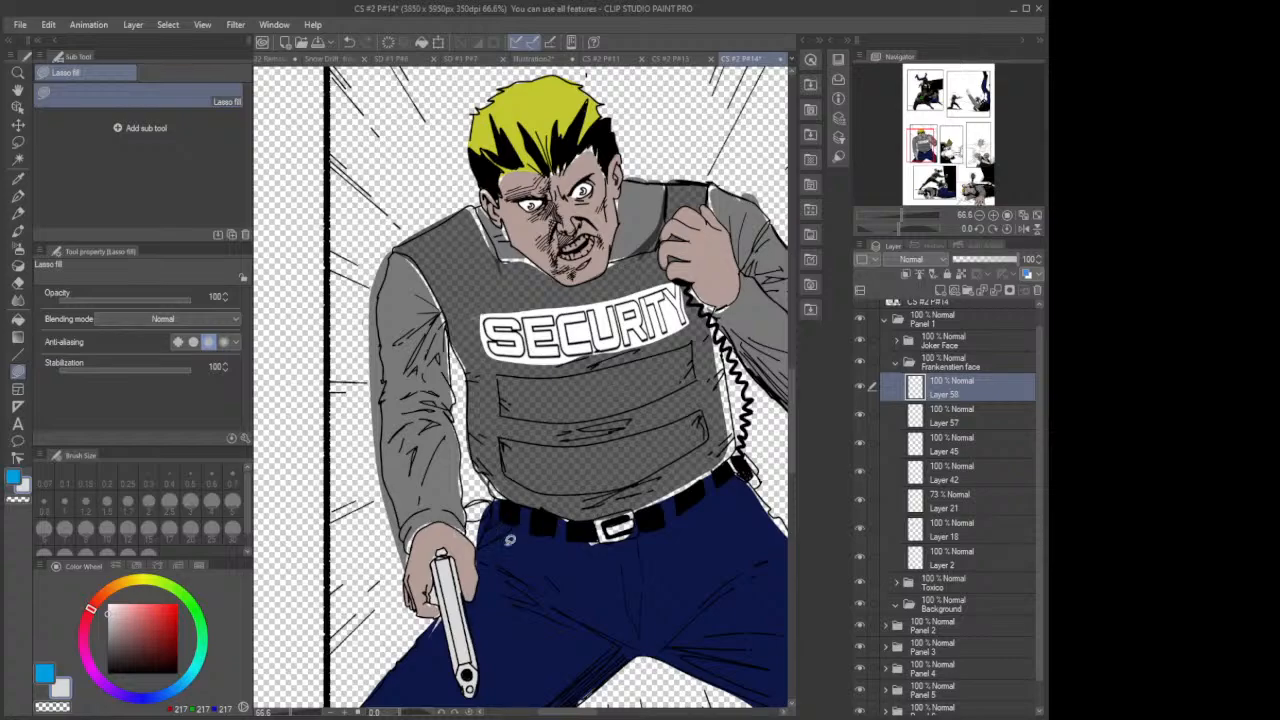
# Step: Move the pistol fill layer from Panel 1 to above Layer 55 in Panel 3's Frankenstien face Copy 4 folder, collapsing both panels
pyautogui.moveTo(590, 714); pyautogui.dragTo(731, 714)
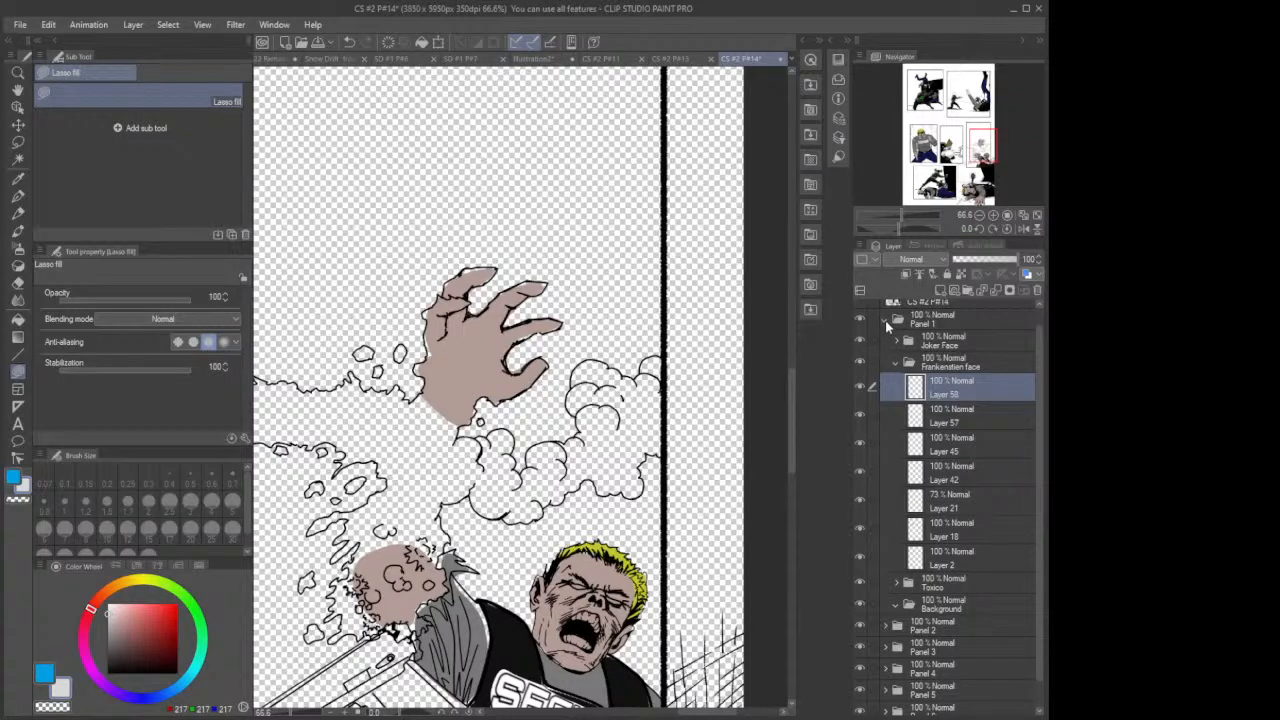
pyautogui.scroll(-1, 885, 320)
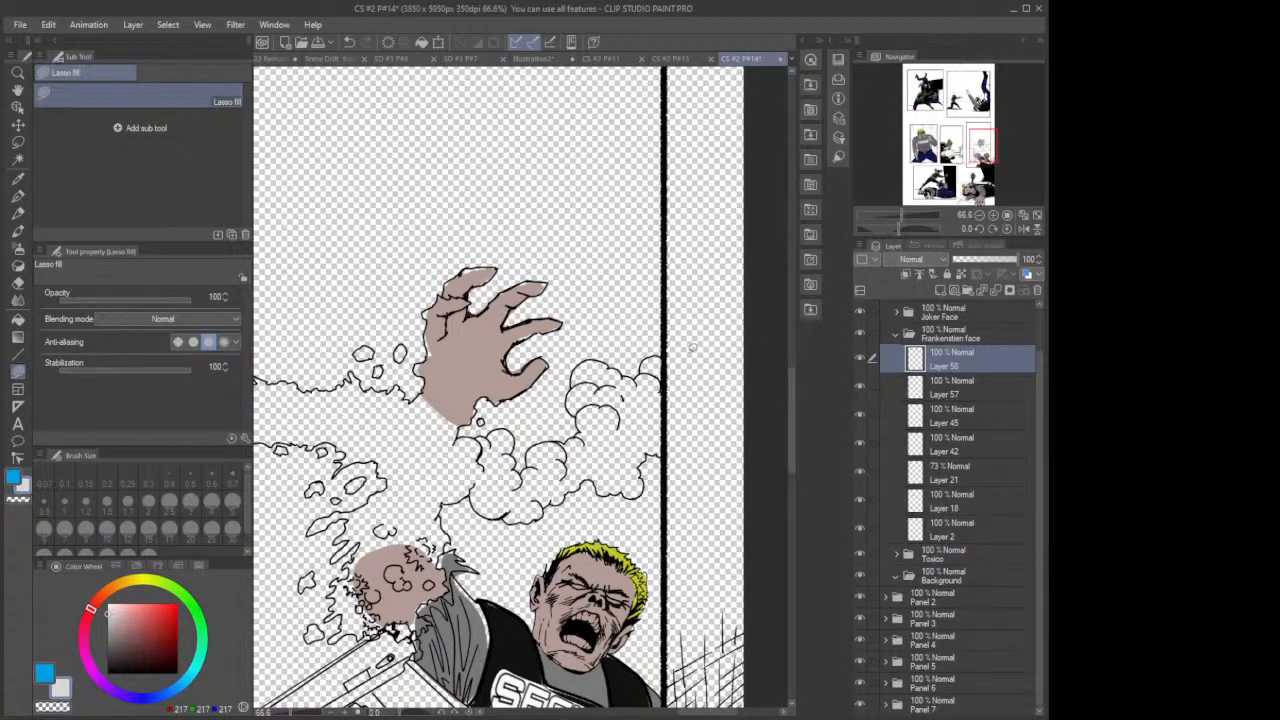
pyautogui.scroll(-2, 618, 358)
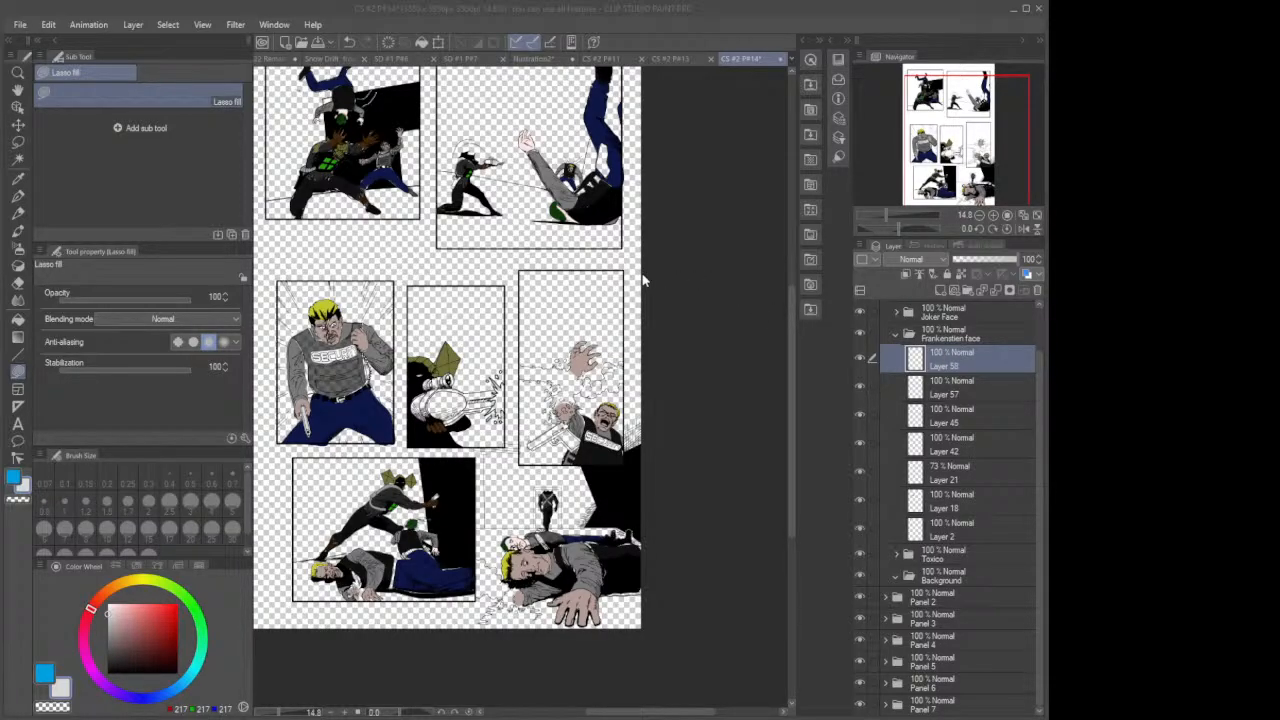
pyautogui.hotkey('ctrl', 'e')
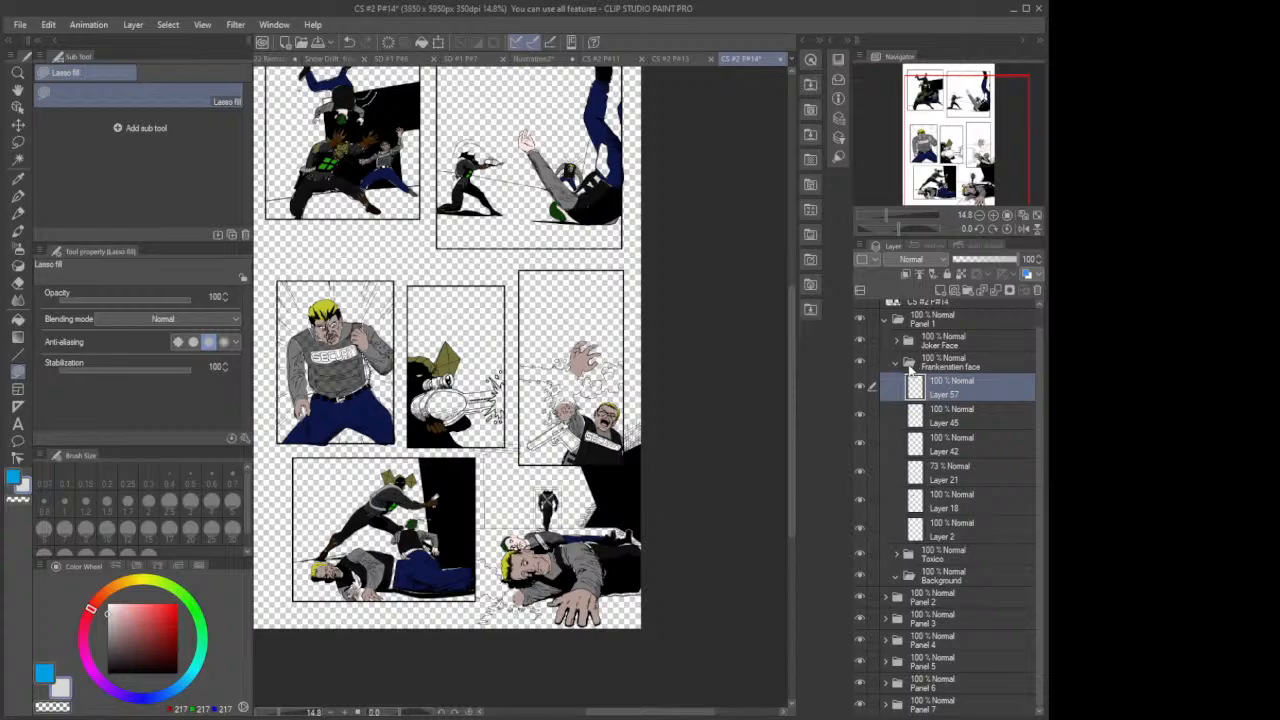
pyautogui.click(886, 320)
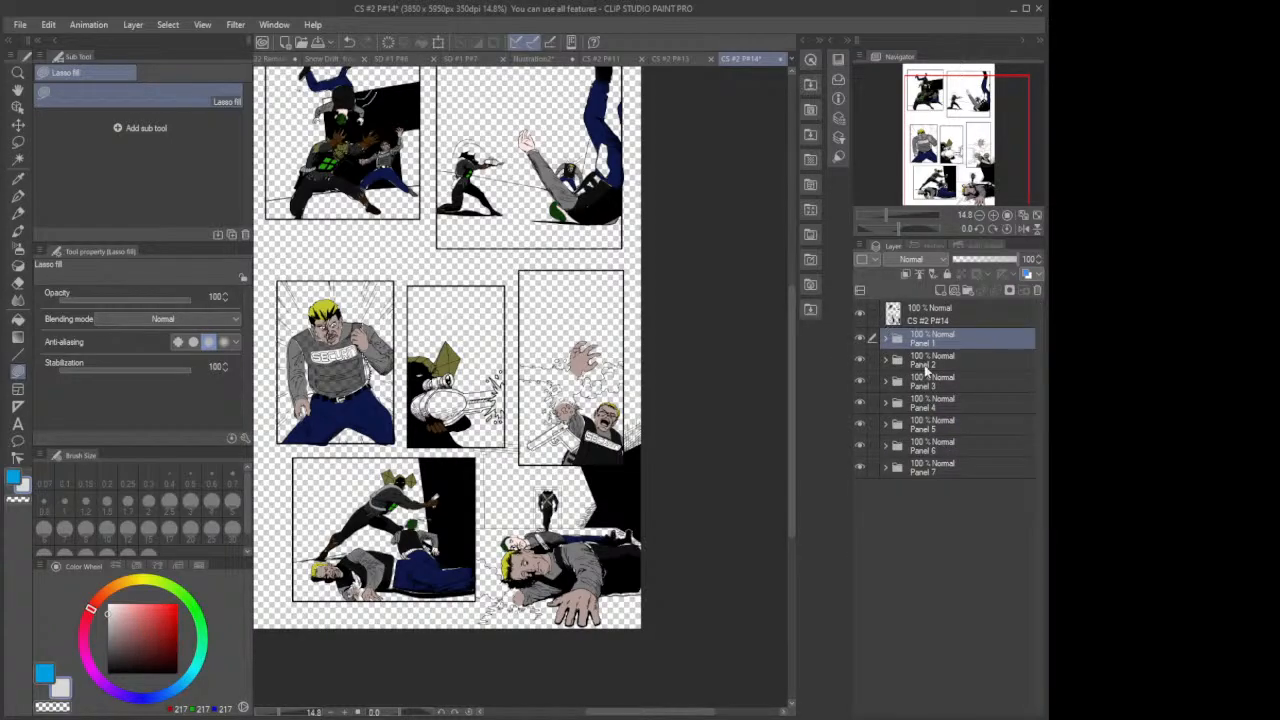
pyautogui.click(885, 386)
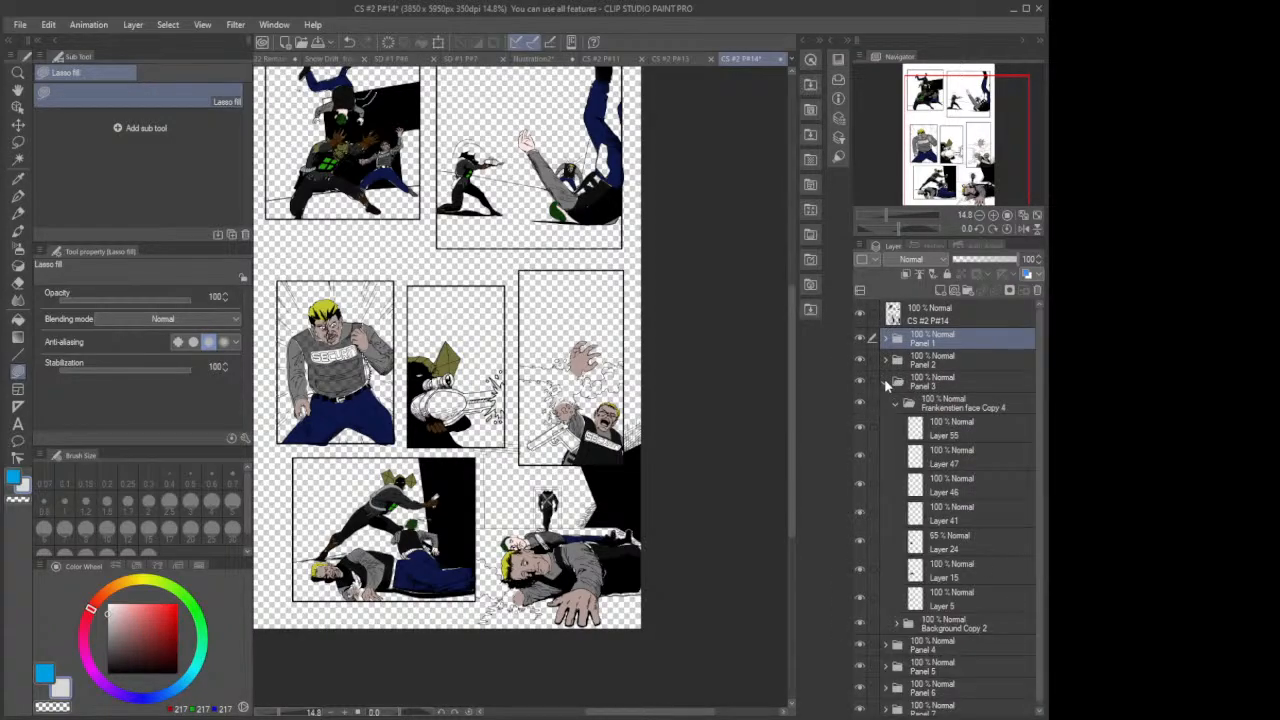
pyautogui.click(944, 430)
pyautogui.hotkey('ctrl', 'v')
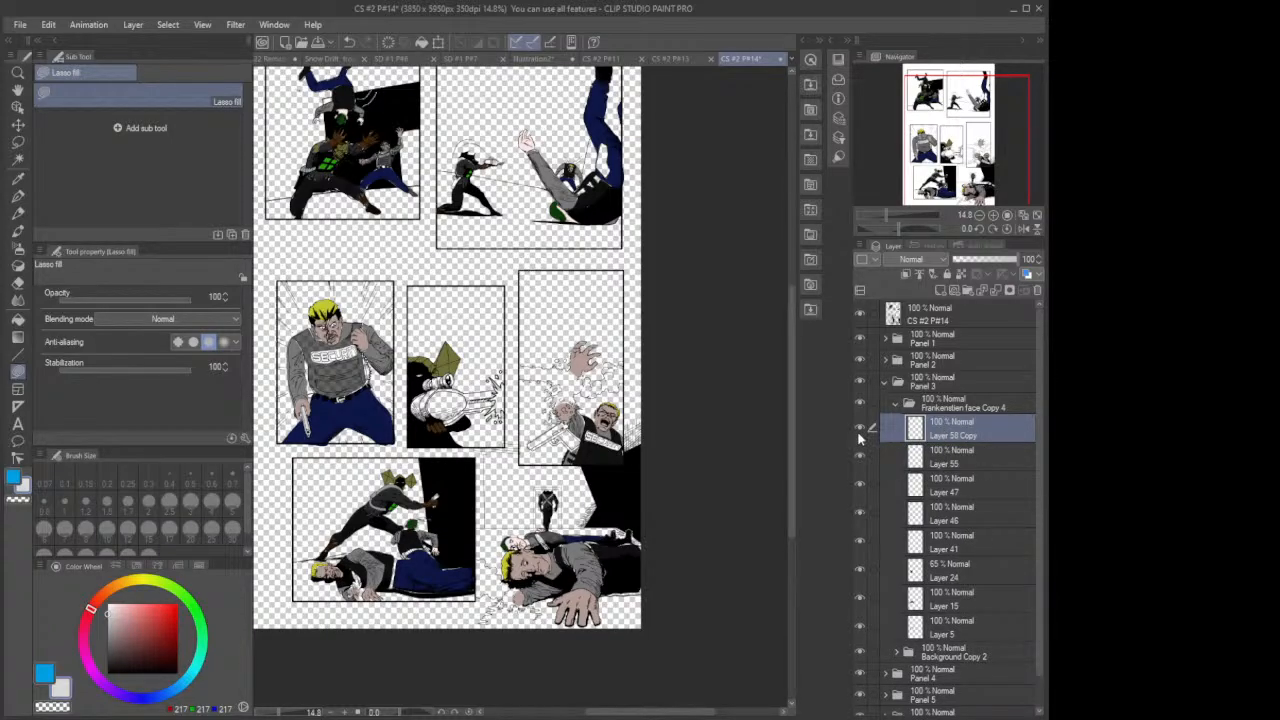
pyautogui.click(886, 383)
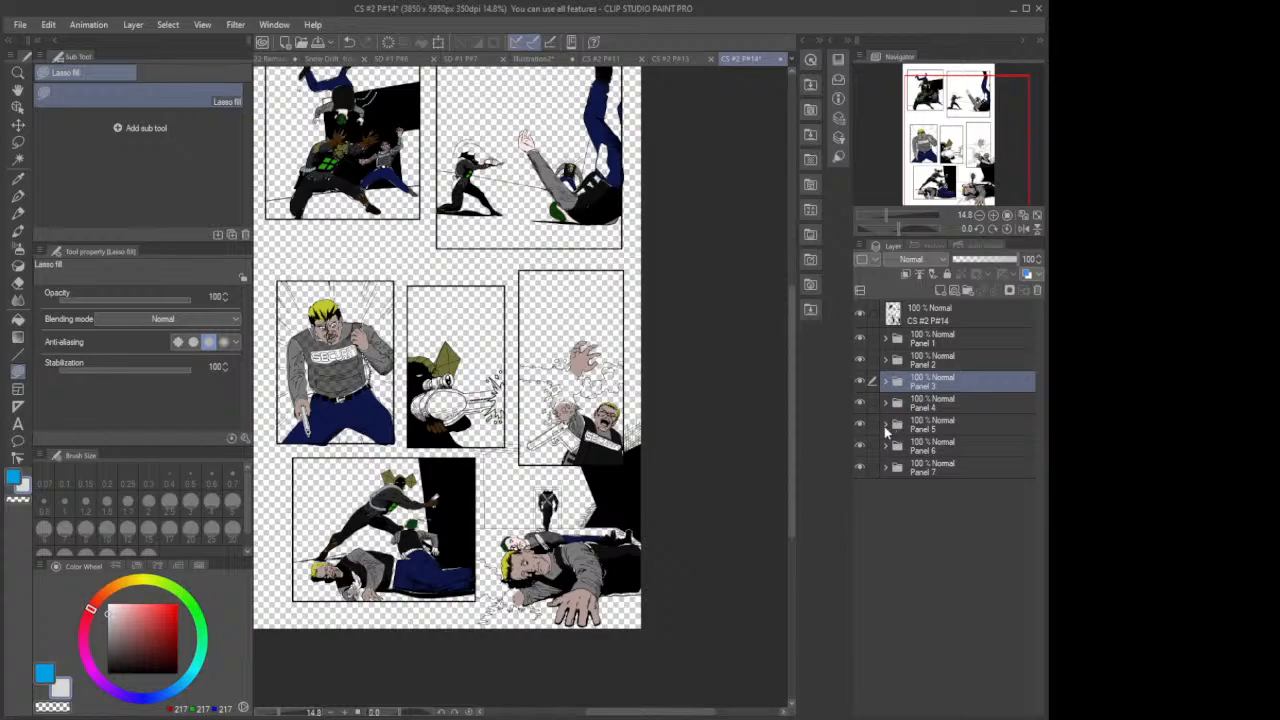
# Step: Expand Panel 5 and add a new layer above Layer 54 in its Frankenstien face Copy 3 folder
pyautogui.click(885, 425)
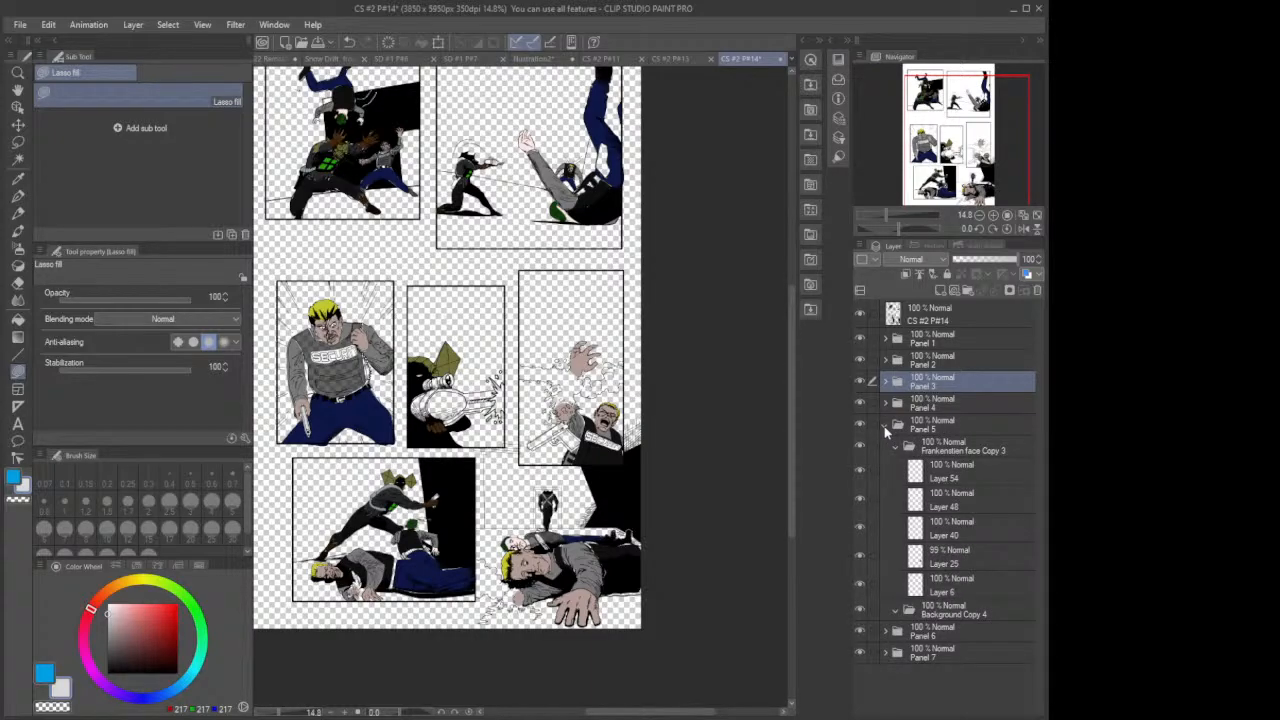
pyautogui.click(955, 478)
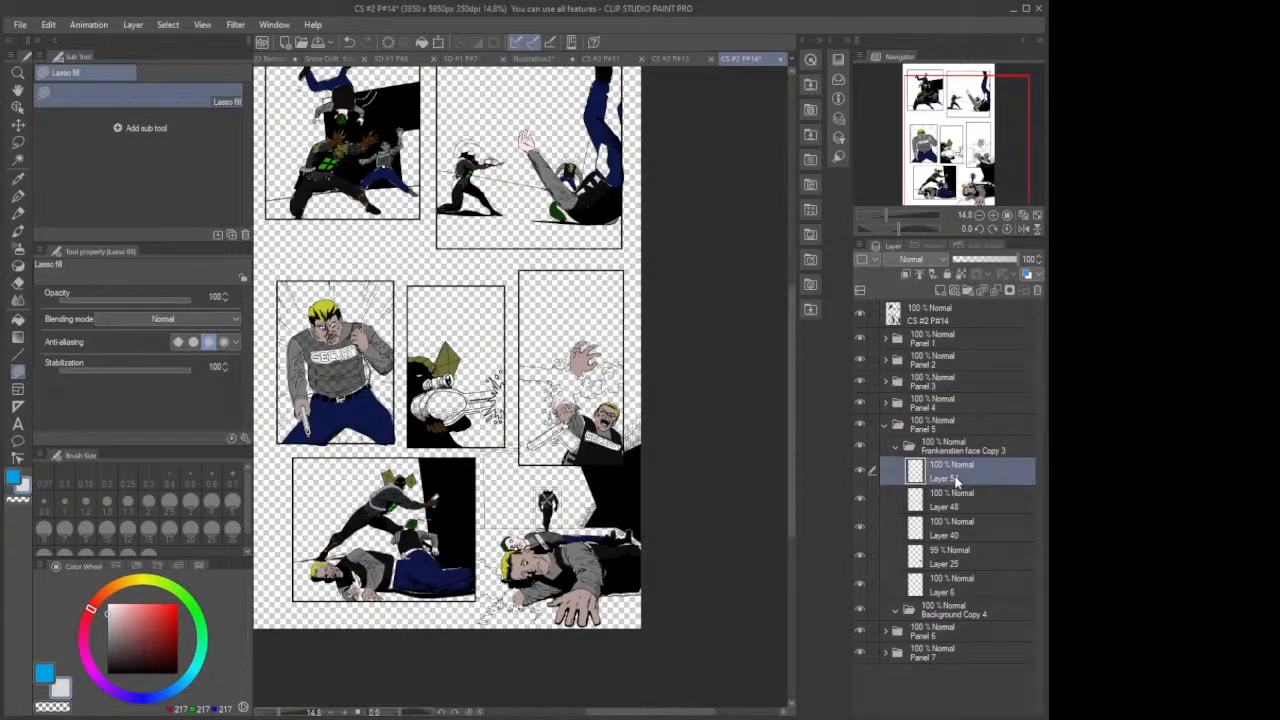
pyautogui.click(940, 290)
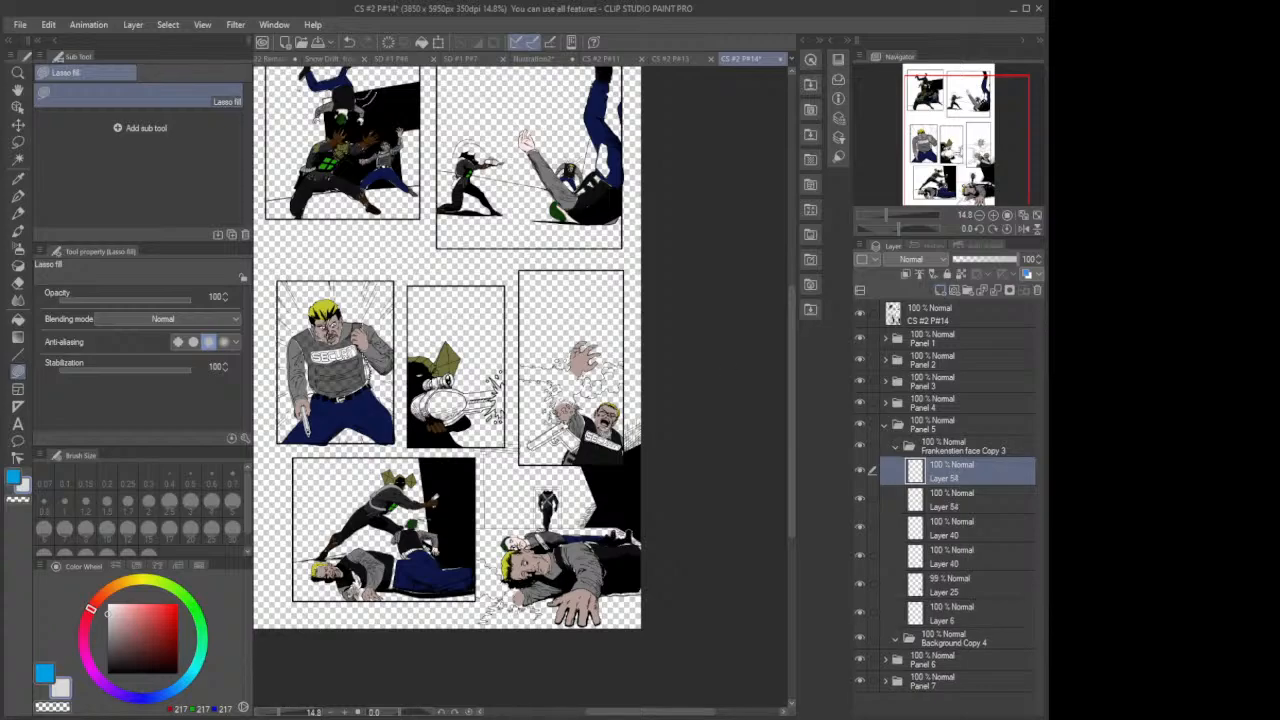
# Step: Lasso-fill the slide, trigger guard and grip of the pistol in Panel 5 with the light grey, and collapse Panel 5
pyautogui.scroll(3, 557, 448)
pyautogui.scroll(3, 570, 437)
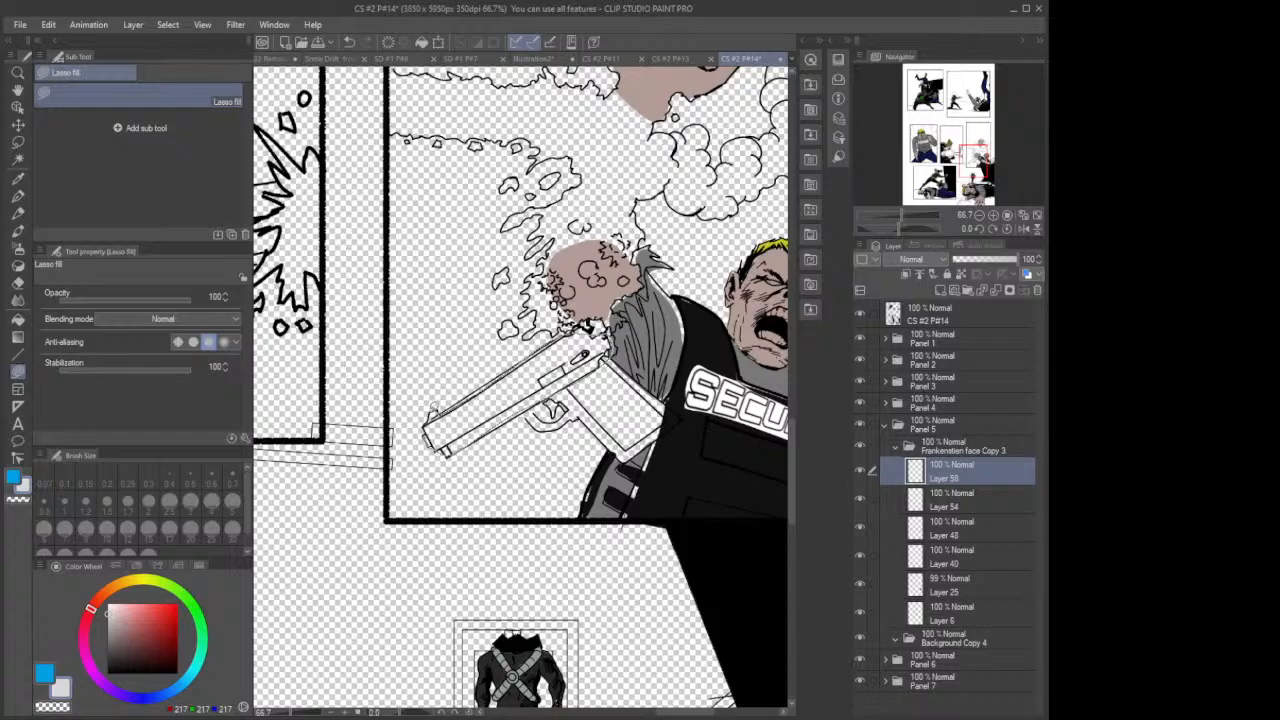
pyautogui.moveTo(433, 409); pyautogui.dragTo(427, 438)
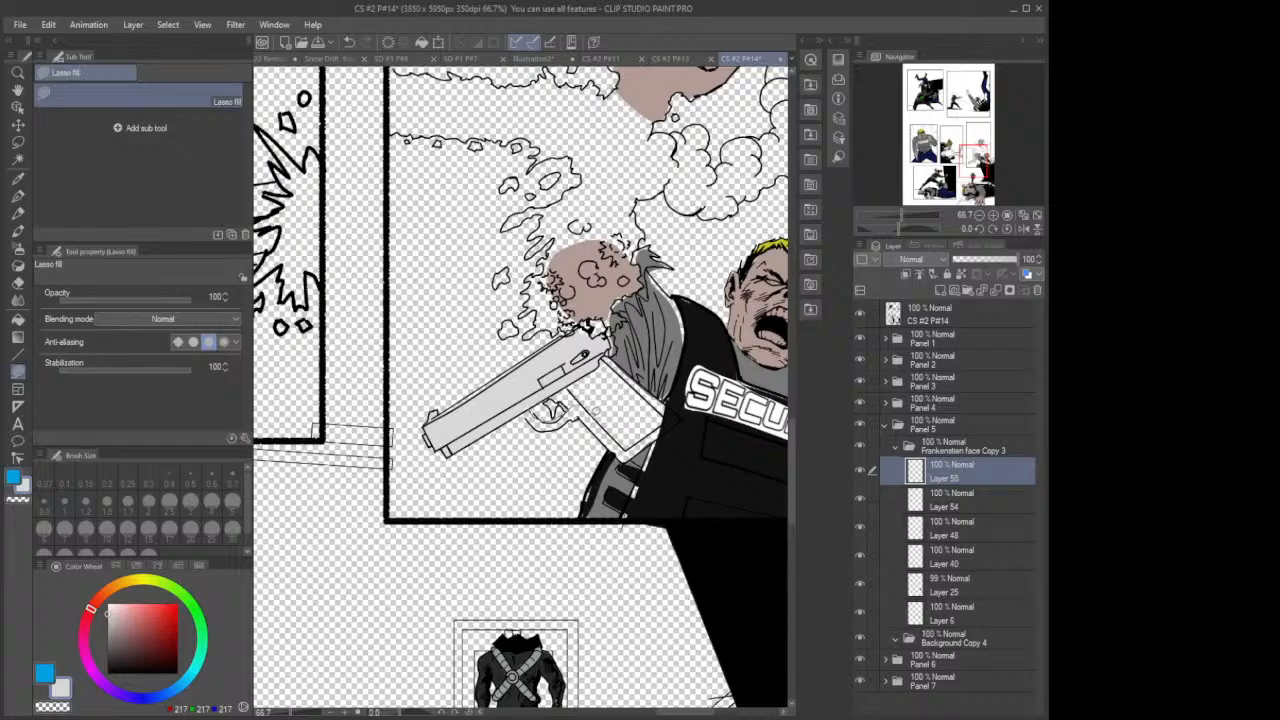
pyautogui.moveTo(557, 425)
pyautogui.mouseDown()
pyautogui.moveTo(538, 426)
pyautogui.moveTo(524, 398)
pyautogui.mouseUp()
pyautogui.moveTo(662, 392)
pyautogui.mouseDown()
pyautogui.moveTo(662, 448)
pyautogui.moveTo(632, 458)
pyautogui.moveTo(556, 372)
pyautogui.mouseUp()
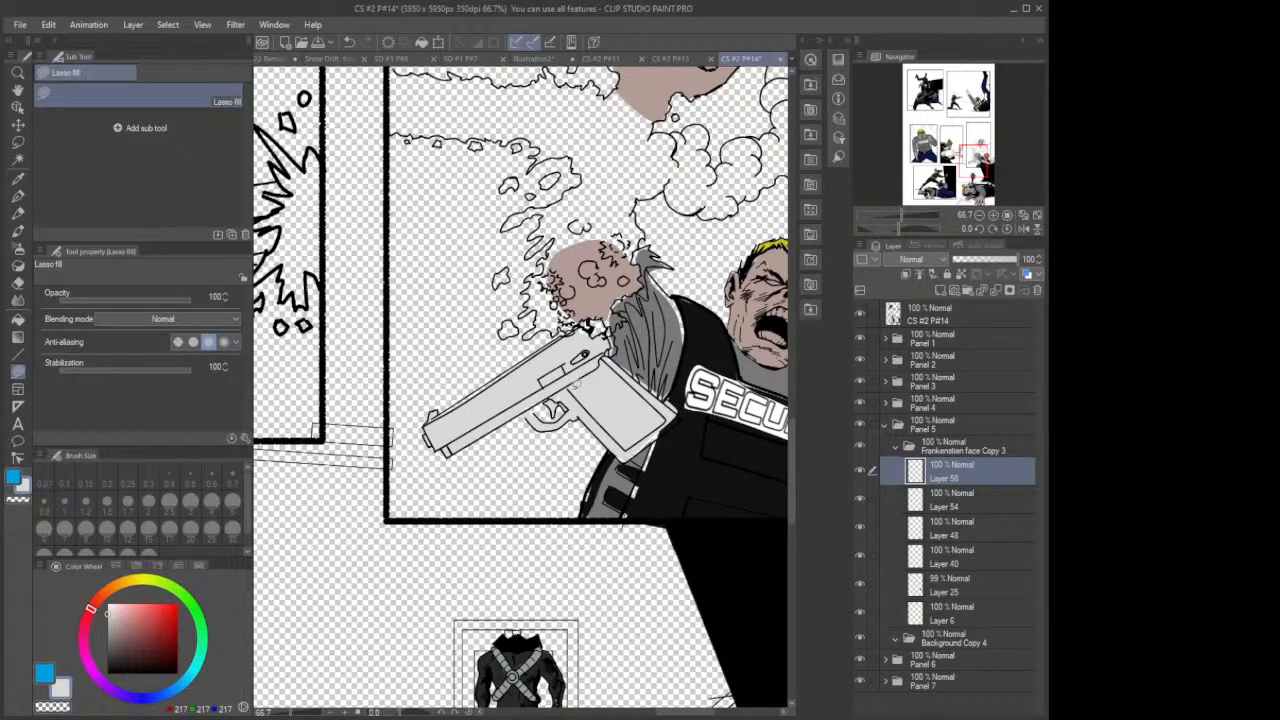
pyautogui.scroll(-2, 638, 437)
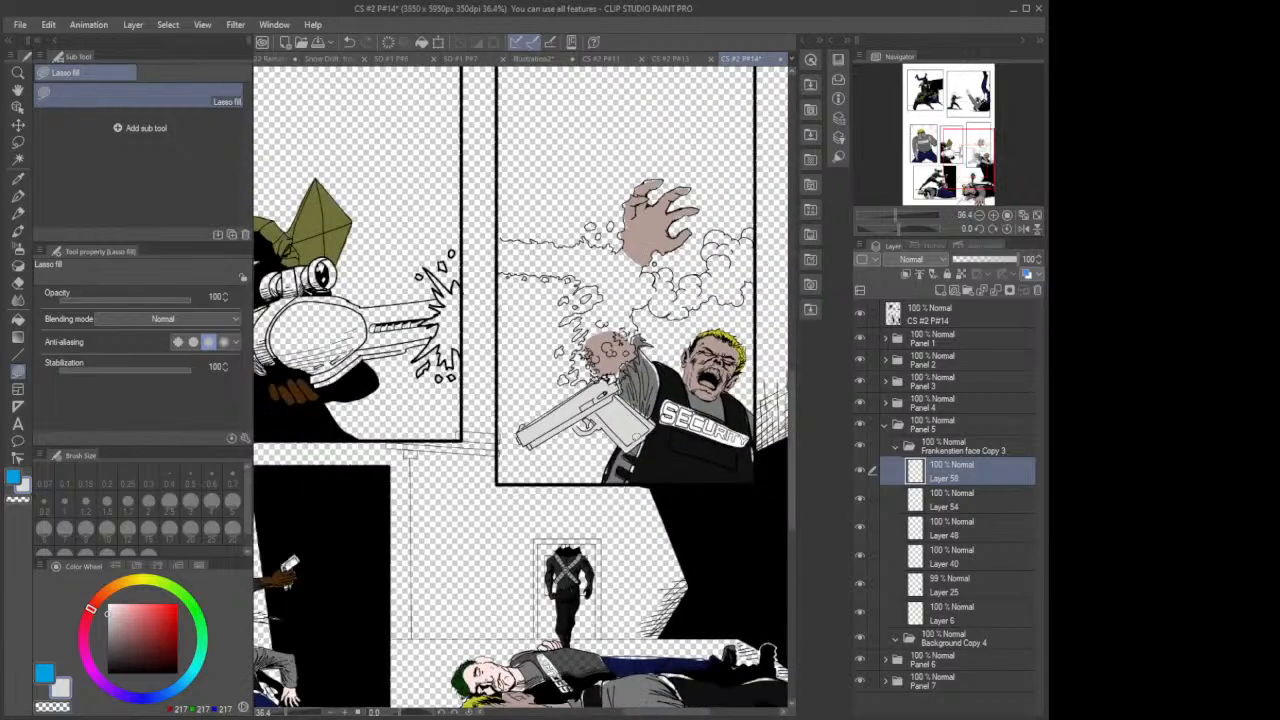
pyautogui.scroll(-2, 632, 426)
pyautogui.scroll(1, 633, 438)
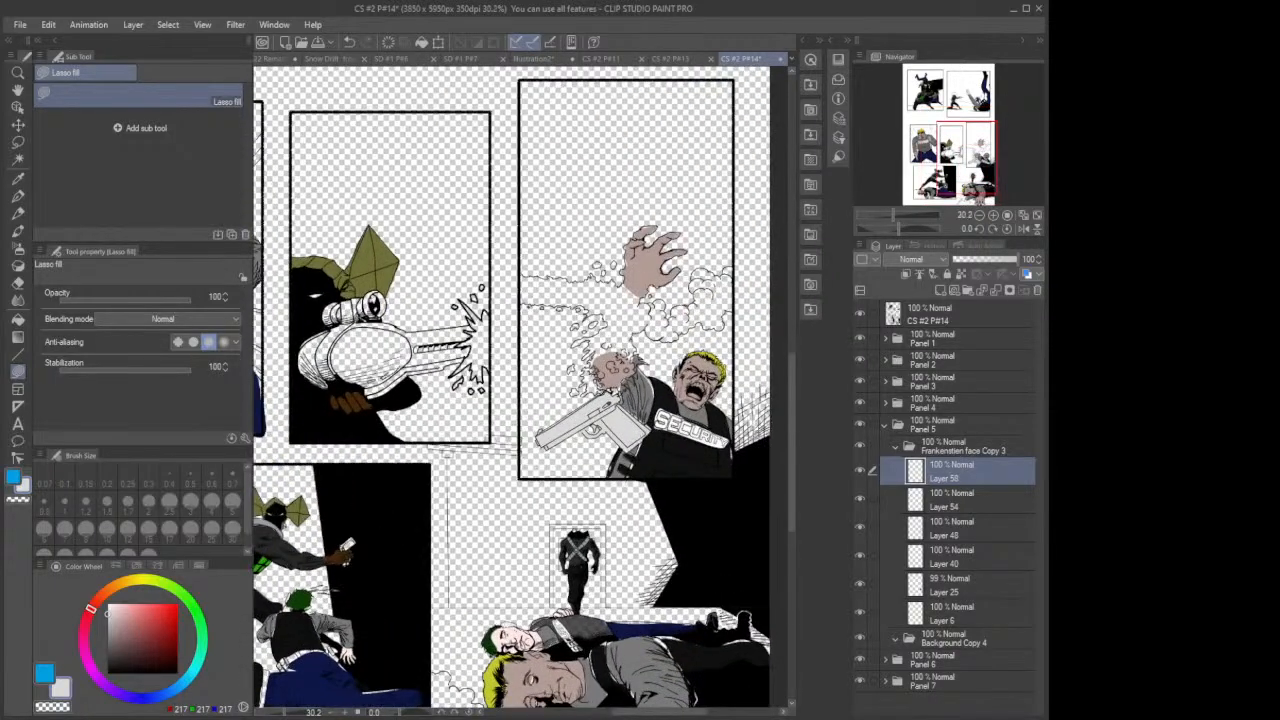
pyautogui.click(884, 423)
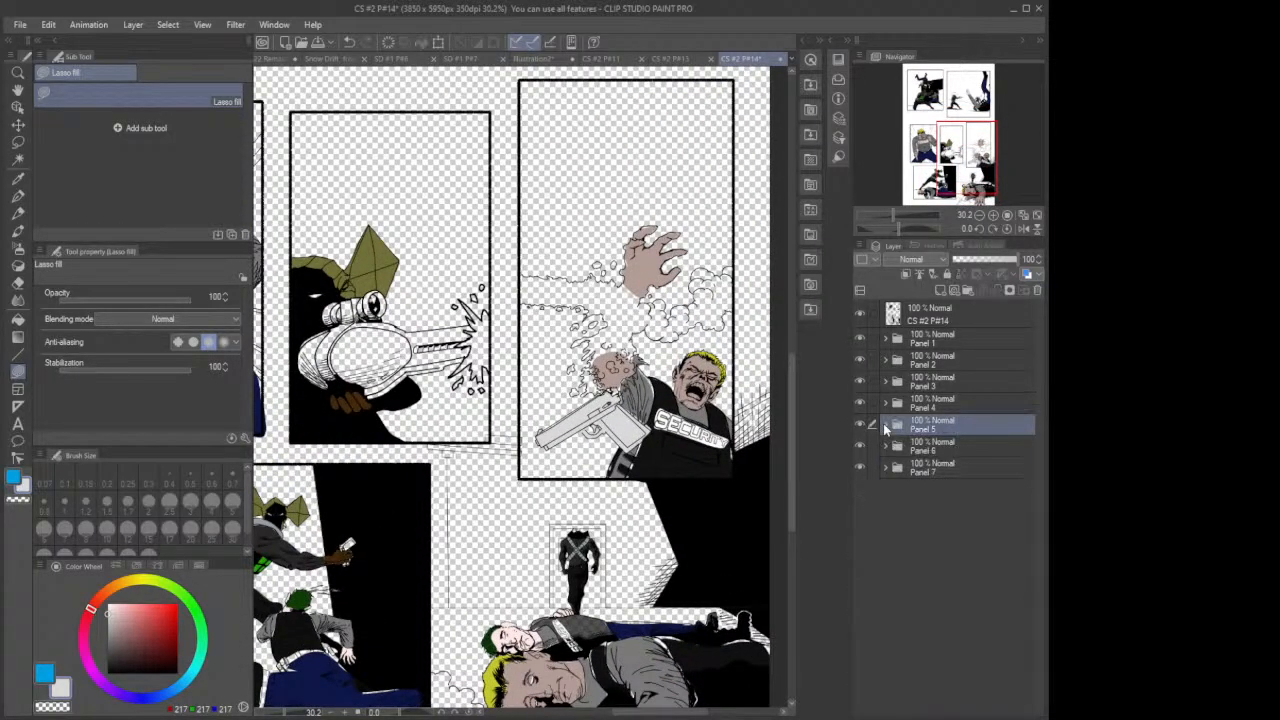
# Step: Expand Panel 6 and its Toxico Copy 3 folder, and add a new layer above the tubing layer
pyautogui.click(938, 452)
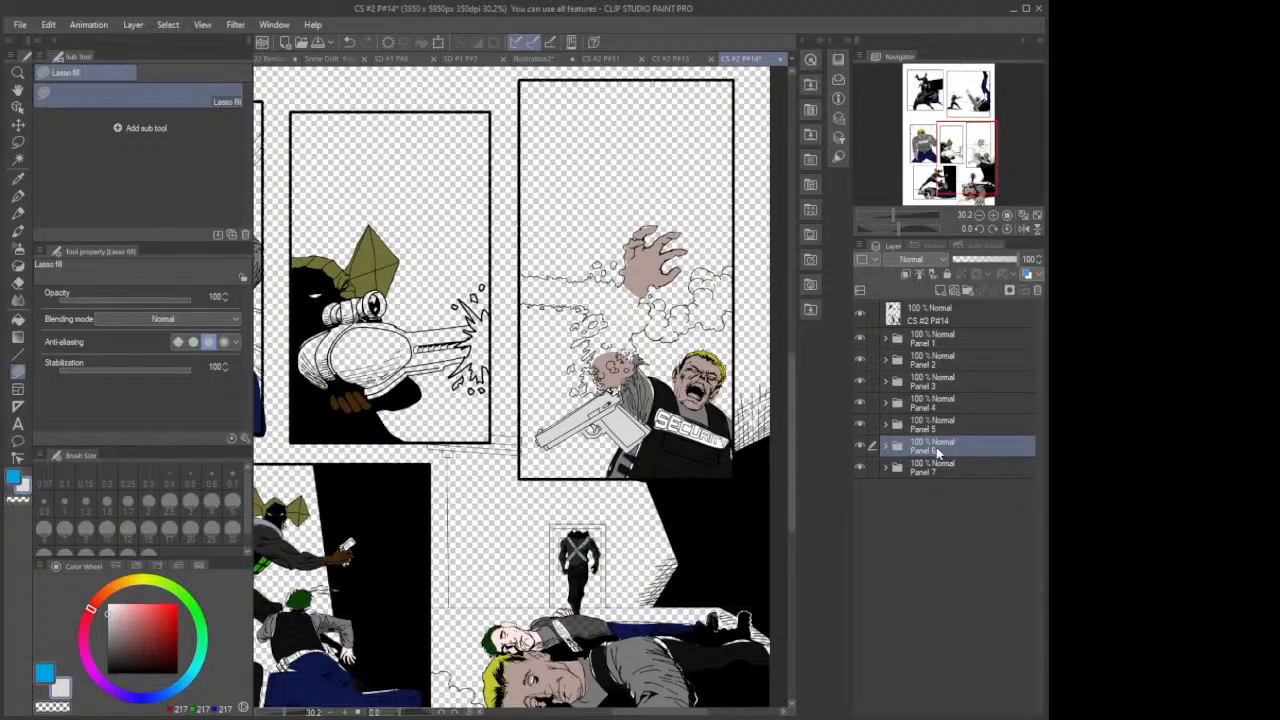
pyautogui.click(884, 447)
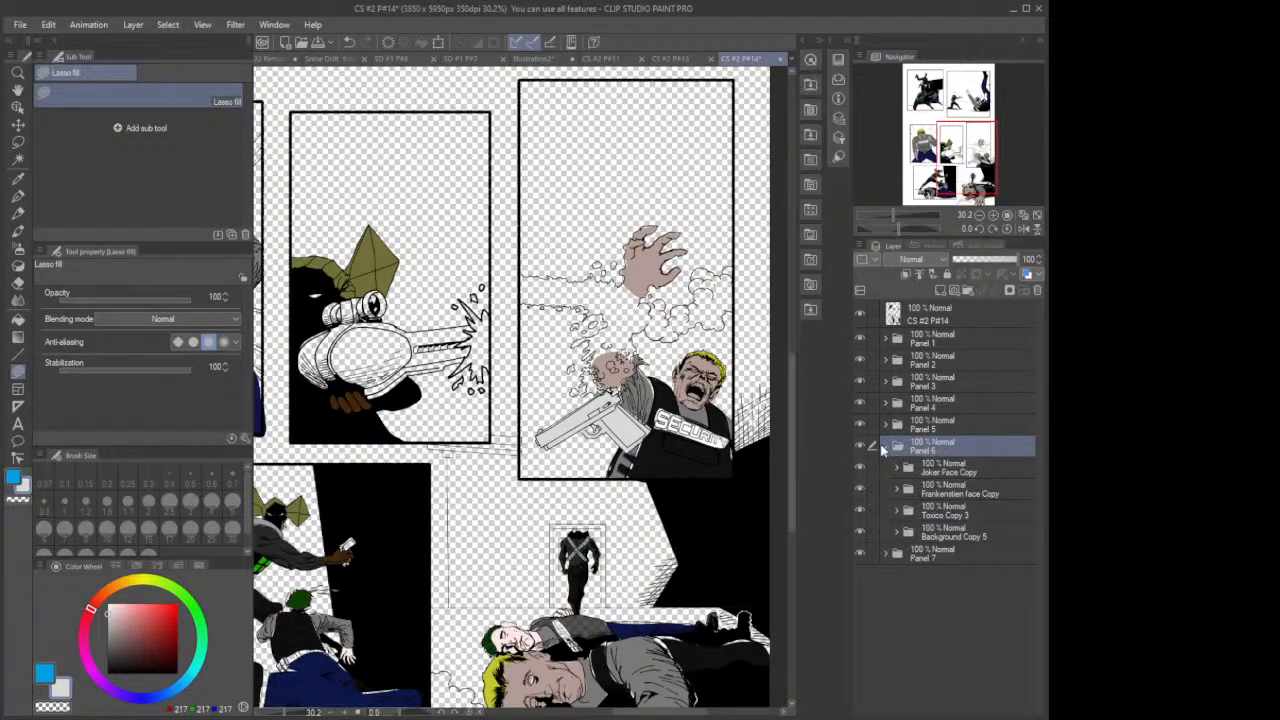
pyautogui.click(918, 512)
pyautogui.click(895, 511)
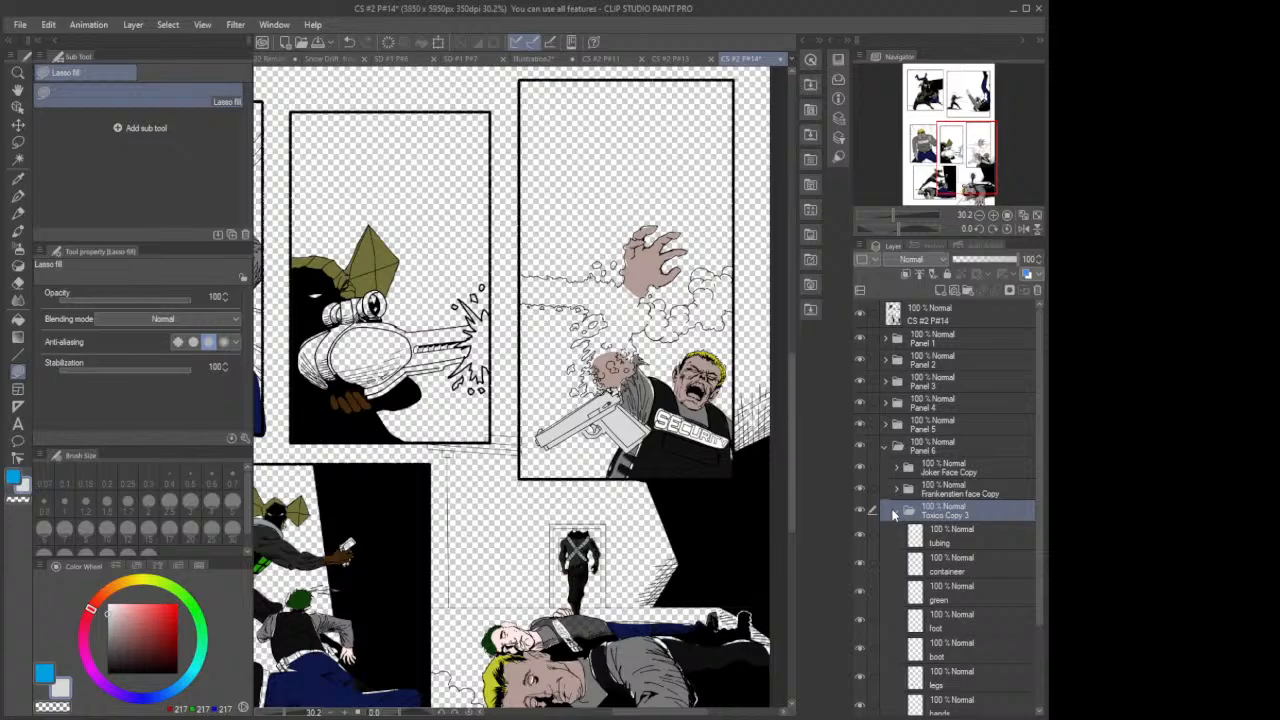
pyautogui.click(950, 538)
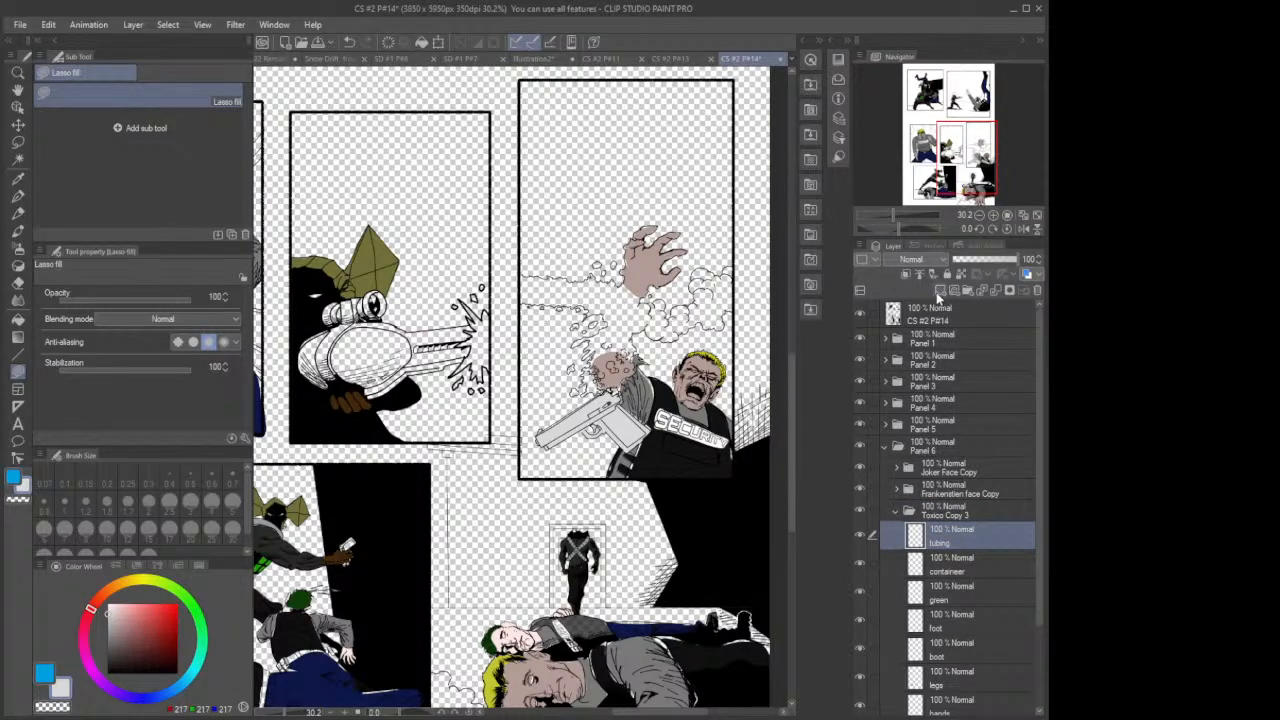
pyautogui.click(940, 290)
# Step: Lasso-fill the pistol in the masked character's outstretched hand in Panel 6 light grey, and collapse the Toxico Copy 3 folder
pyautogui.scroll(2, 362, 566)
pyautogui.scroll(2, 362, 566)
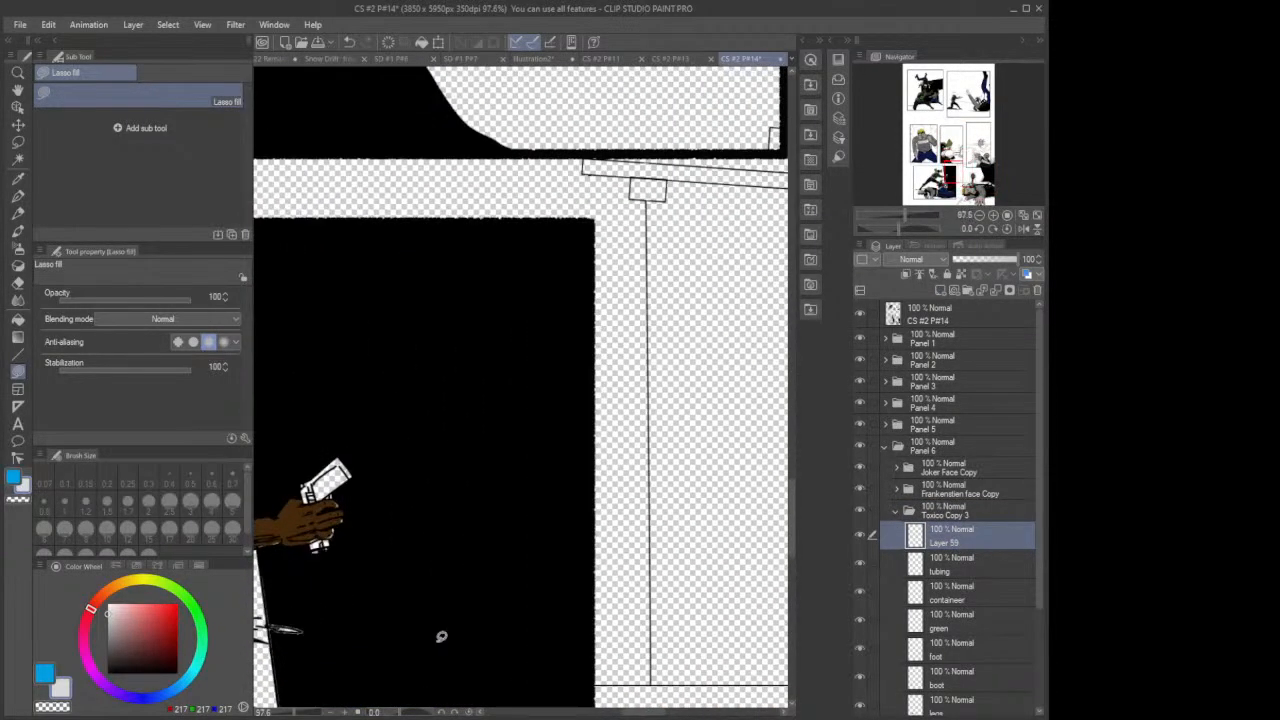
pyautogui.moveTo(655, 713)
pyautogui.mouseDown()
pyautogui.moveTo(621, 713)
pyautogui.moveTo(645, 713)
pyautogui.mouseUp()
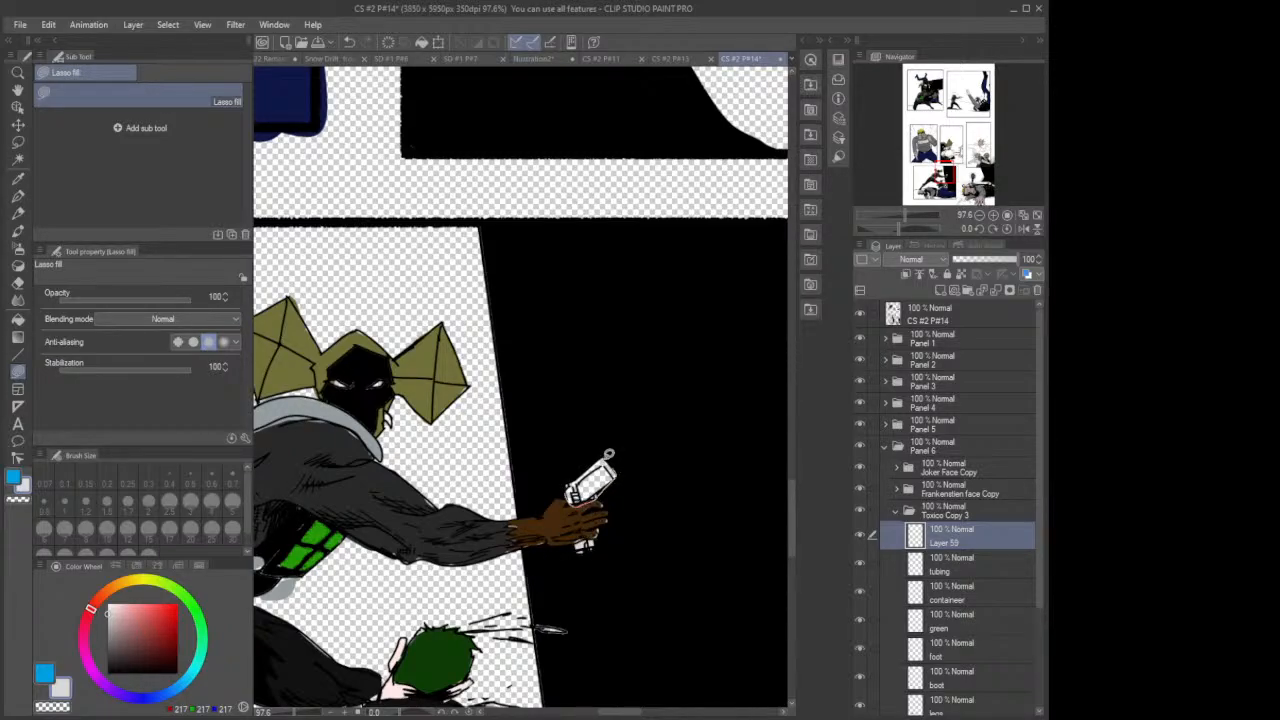
pyautogui.moveTo(571, 497); pyautogui.dragTo(566, 491)
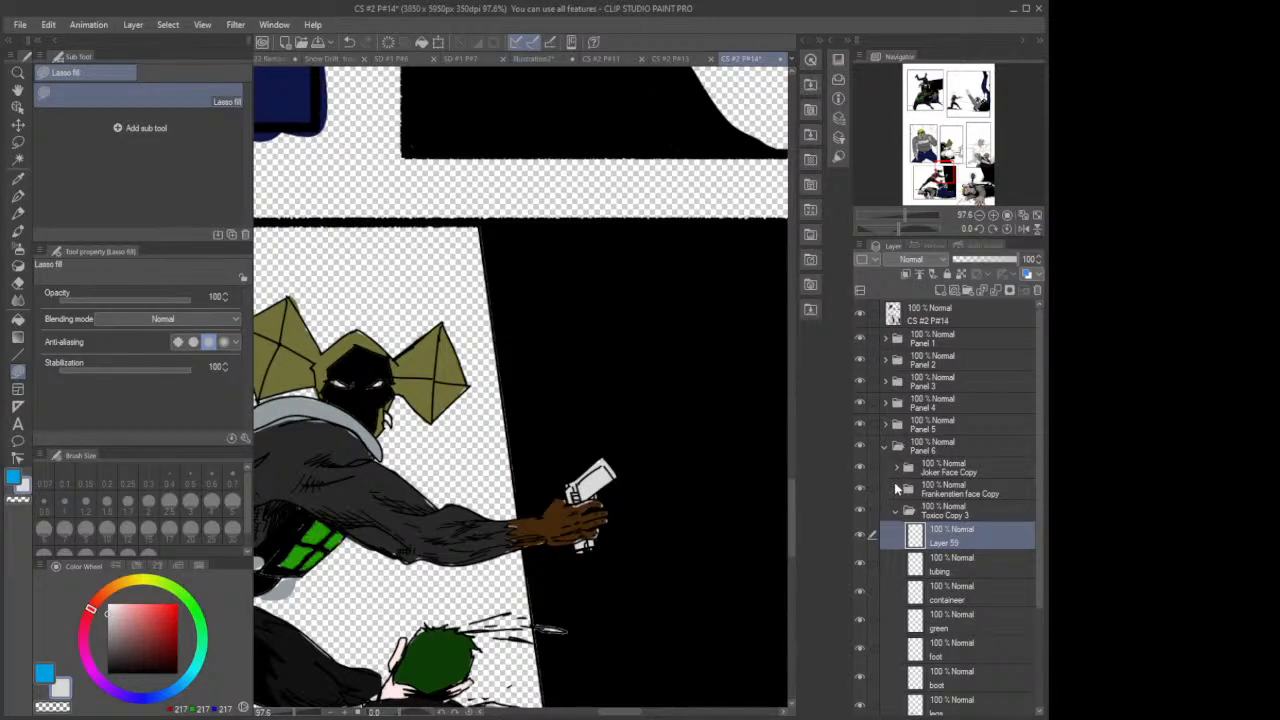
pyautogui.click(897, 510)
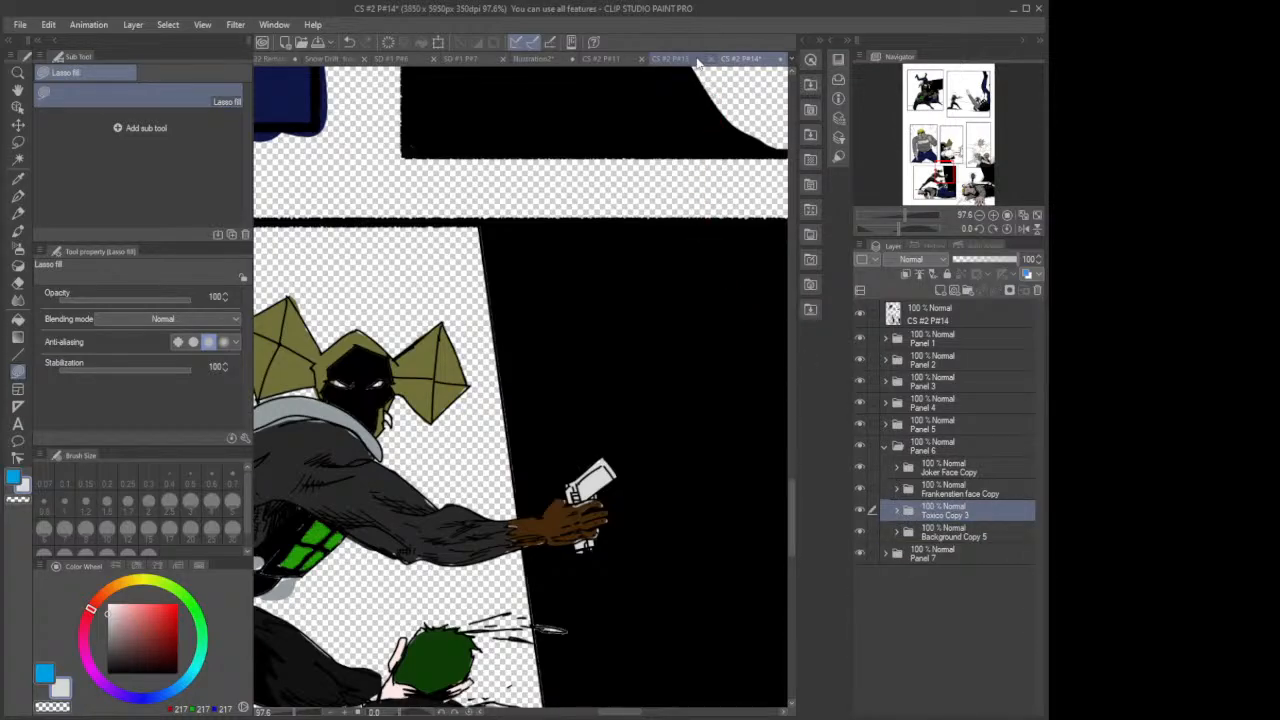
# Step: Pick up the near-black colour of the guard's holster from page CS #2 P#13 and return to CS #2 P#14
pyautogui.click(696, 60)
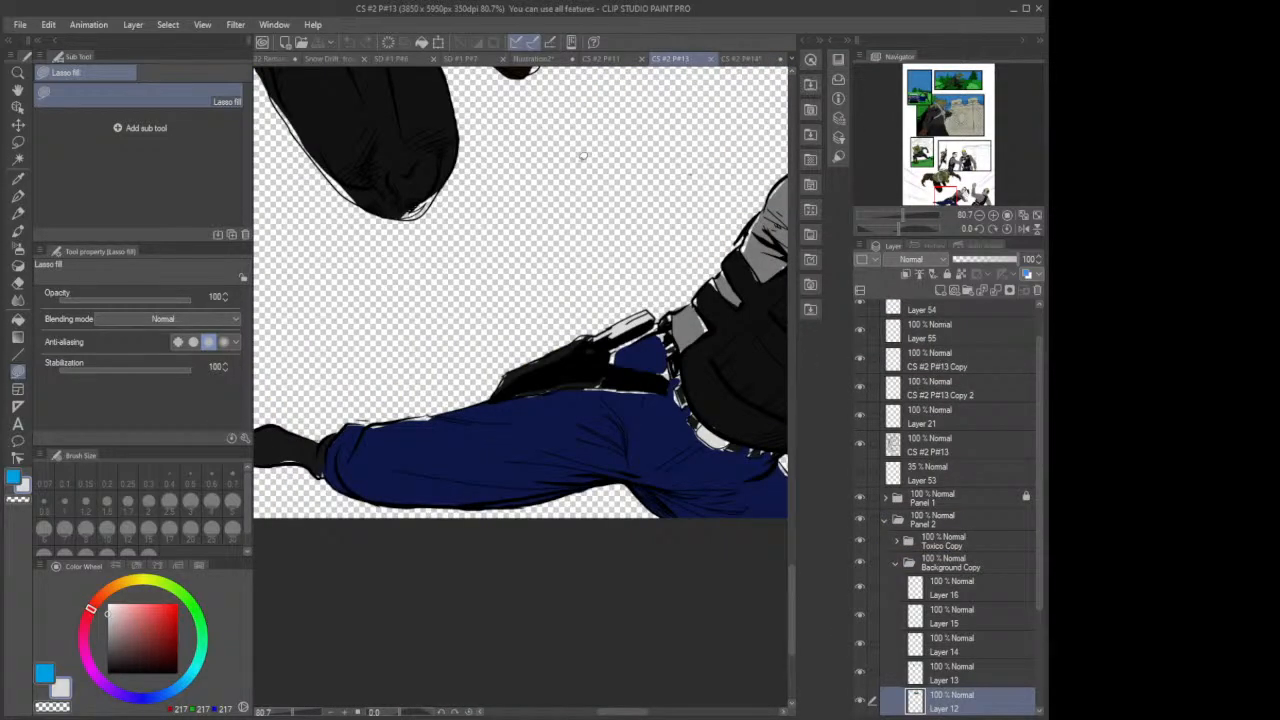
pyautogui.scroll(3, 582, 156)
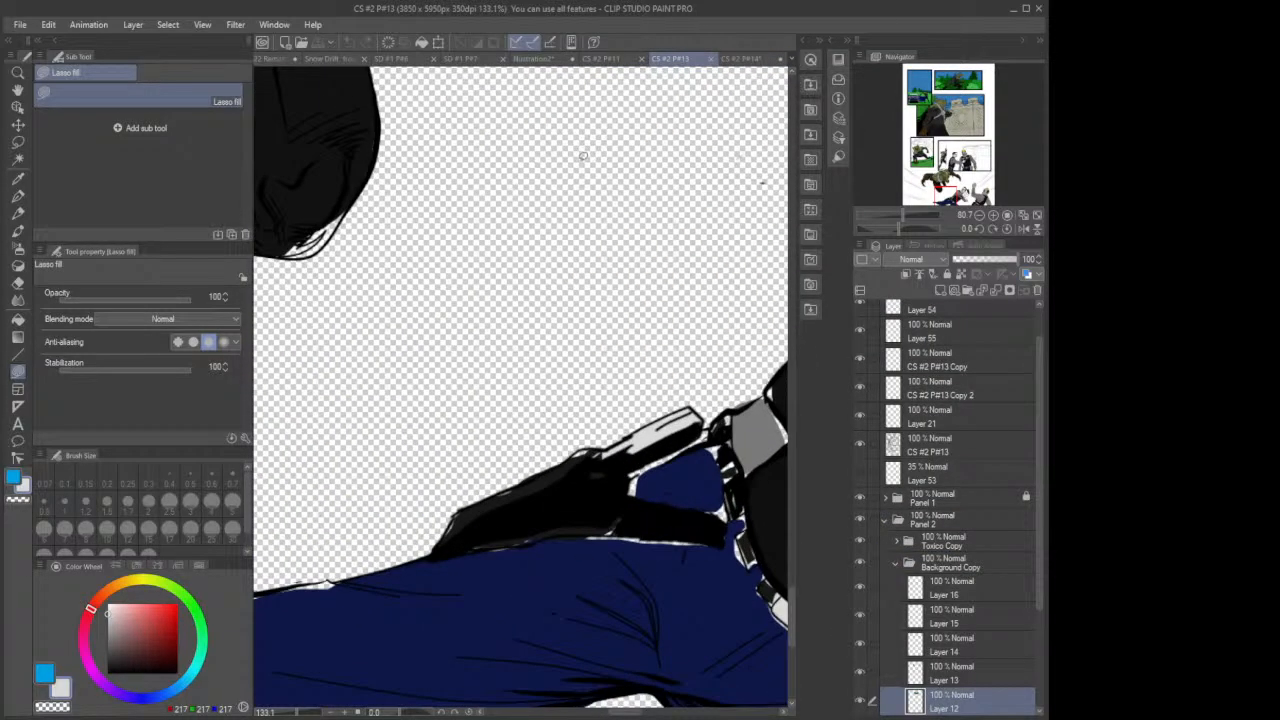
pyautogui.click(17, 180)
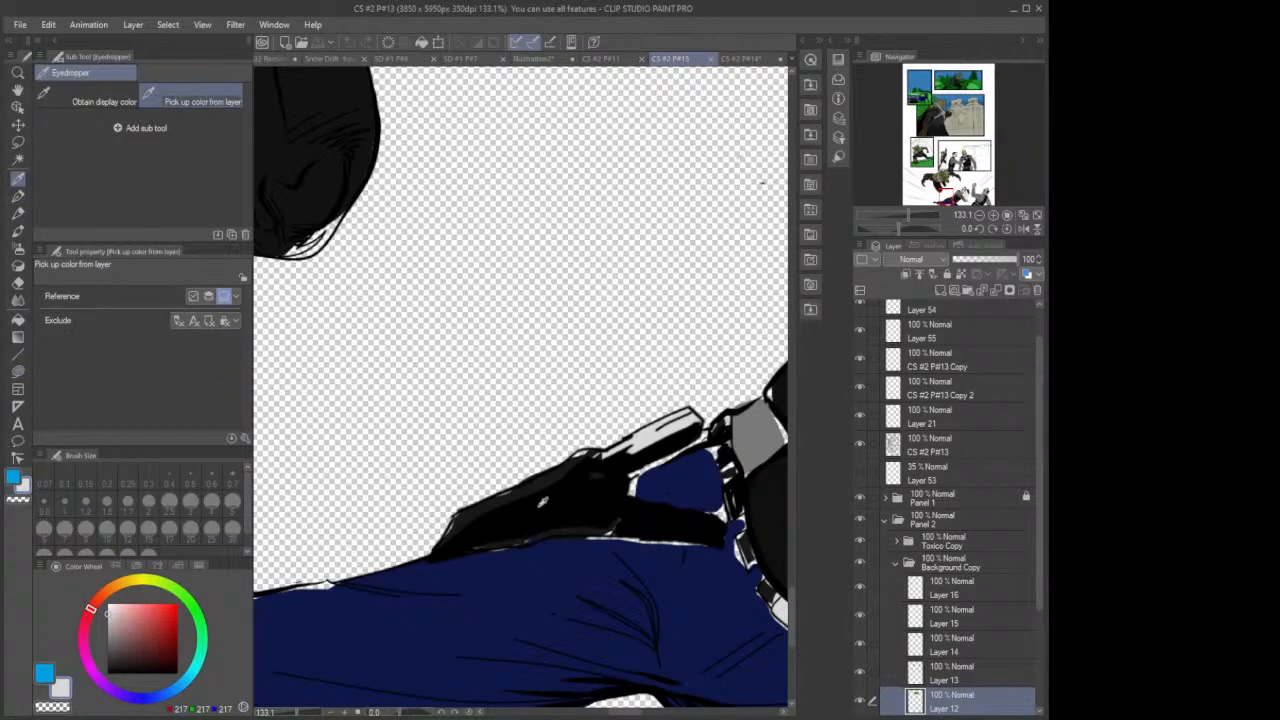
pyautogui.click(477, 505)
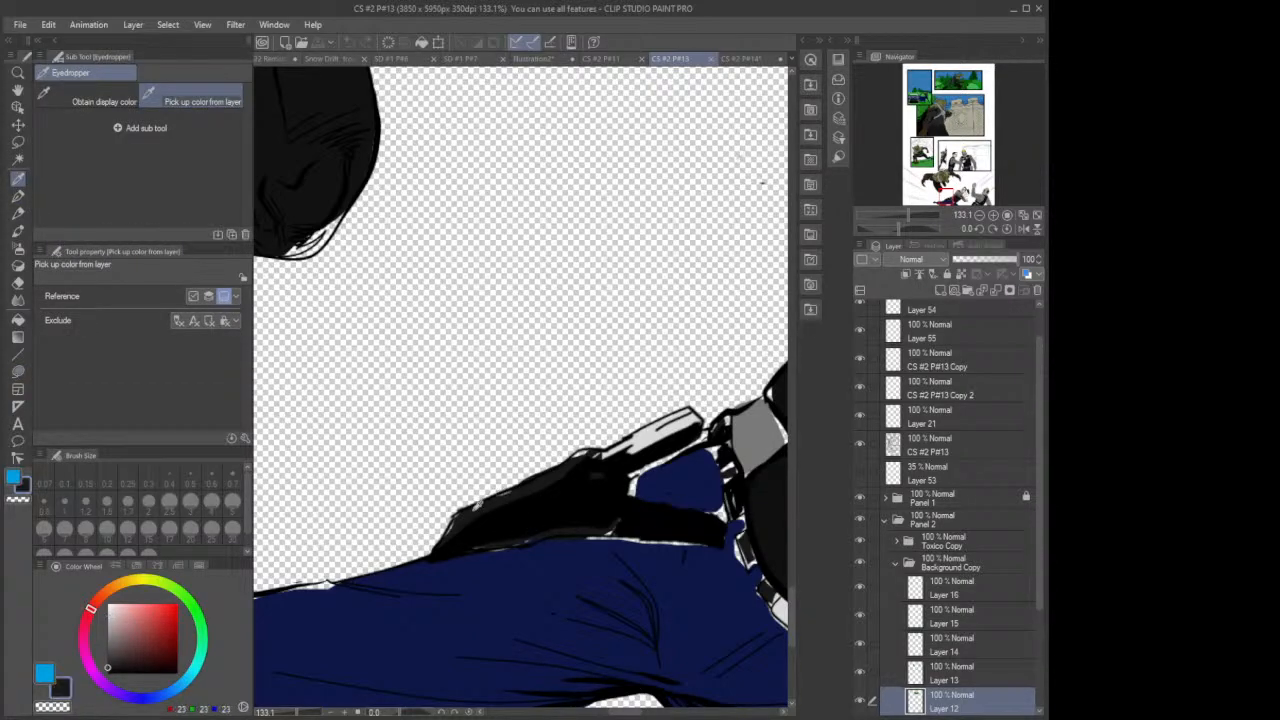
pyautogui.click(757, 59)
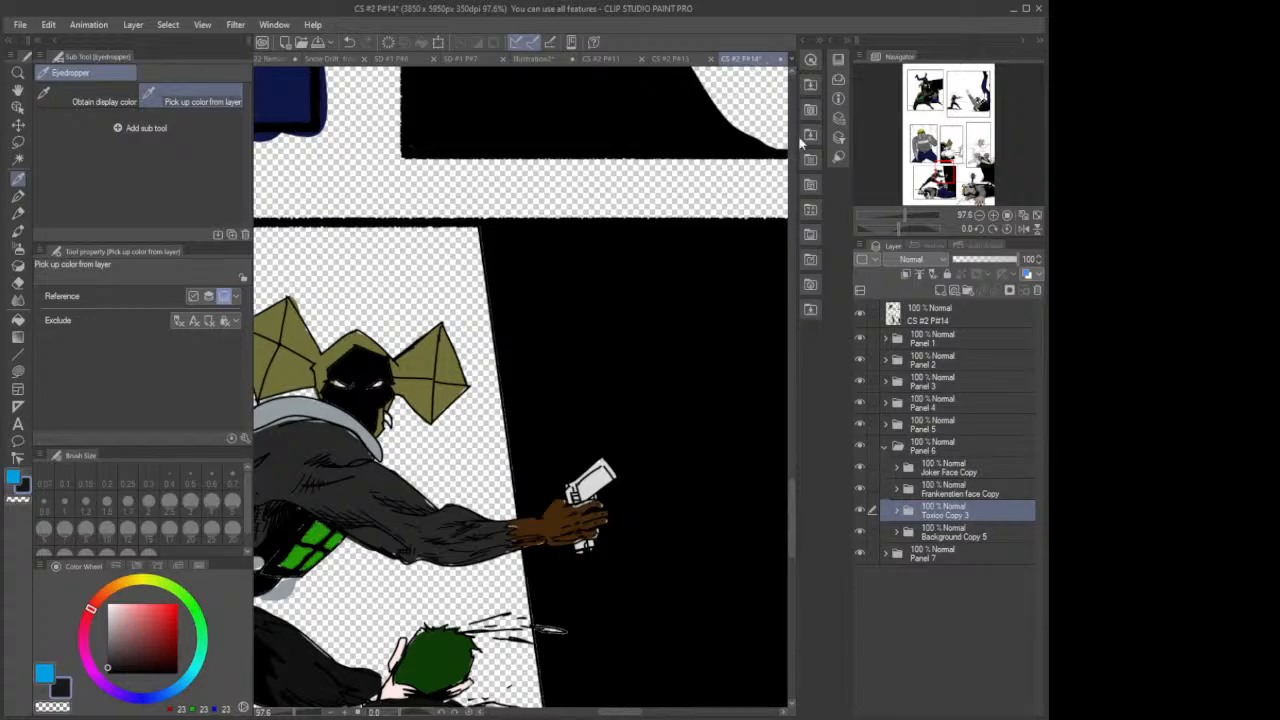
# Step: Collapse Panel 6, expand Panel 3 and add a new layer above Layer 58 Copy in its Frankenstien face Copy 4 folder
pyautogui.scroll(-5, 643, 309)
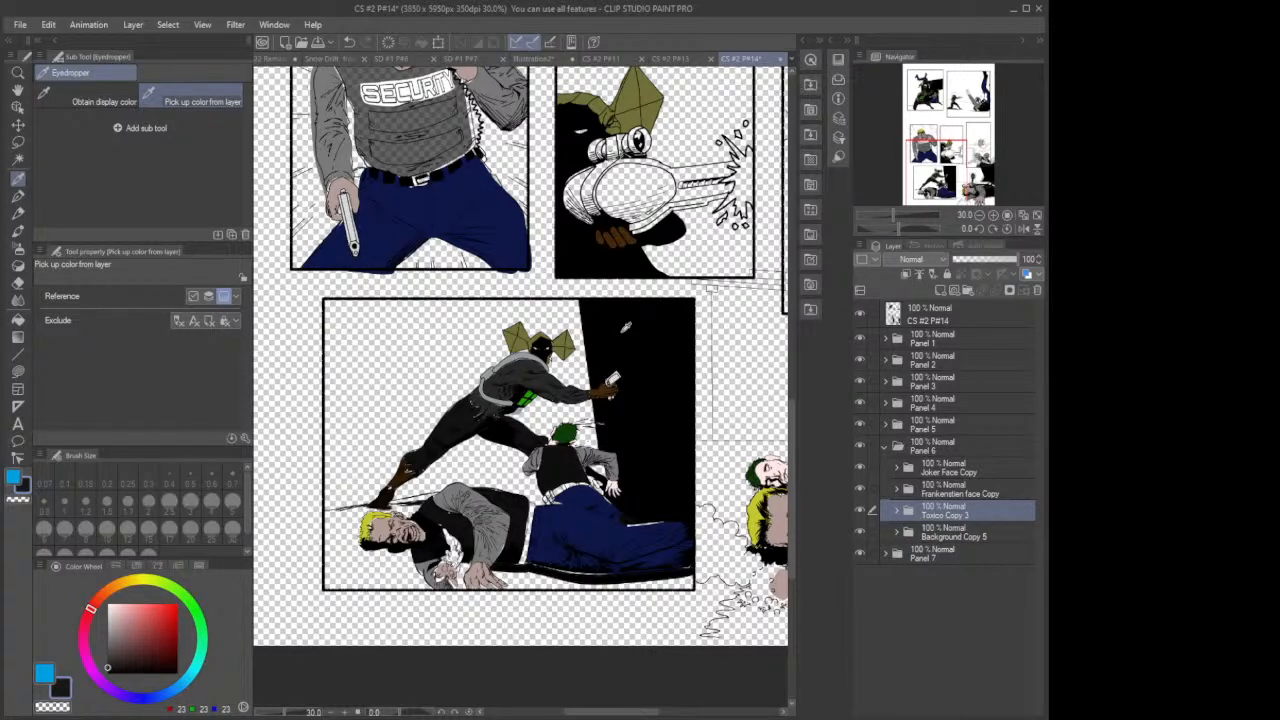
pyautogui.click(884, 446)
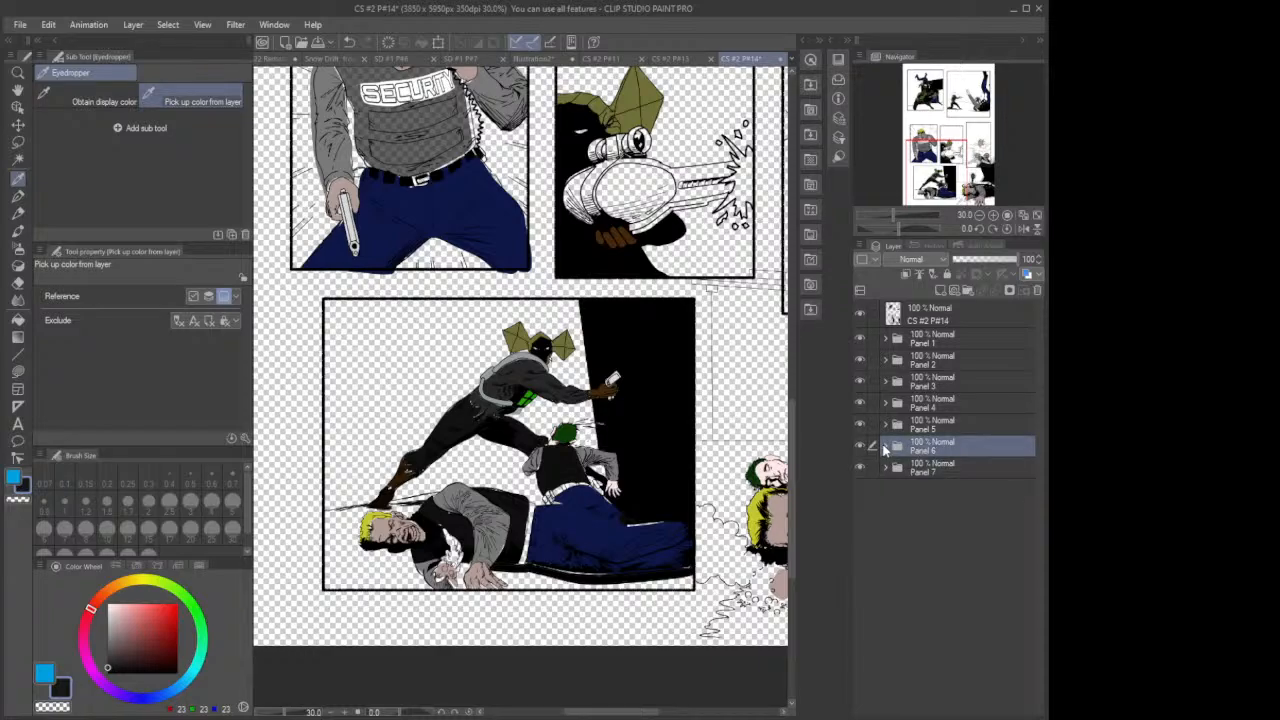
pyautogui.click(884, 381)
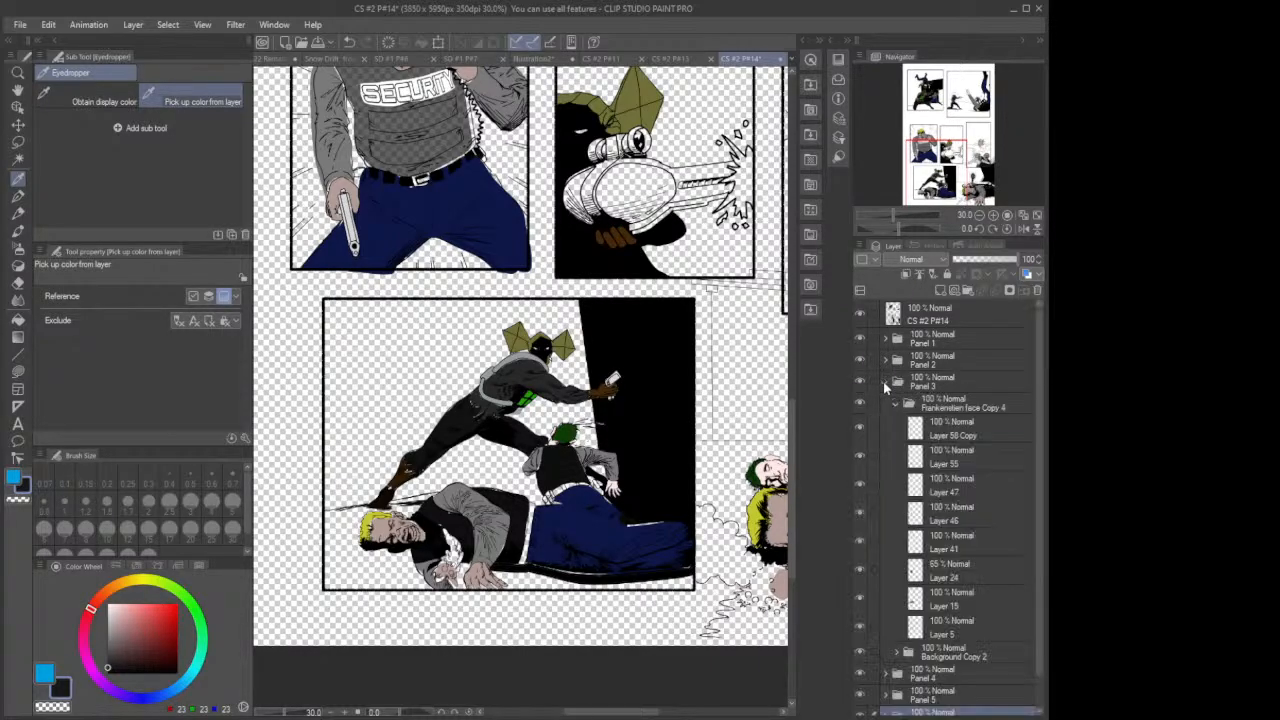
pyautogui.click(952, 432)
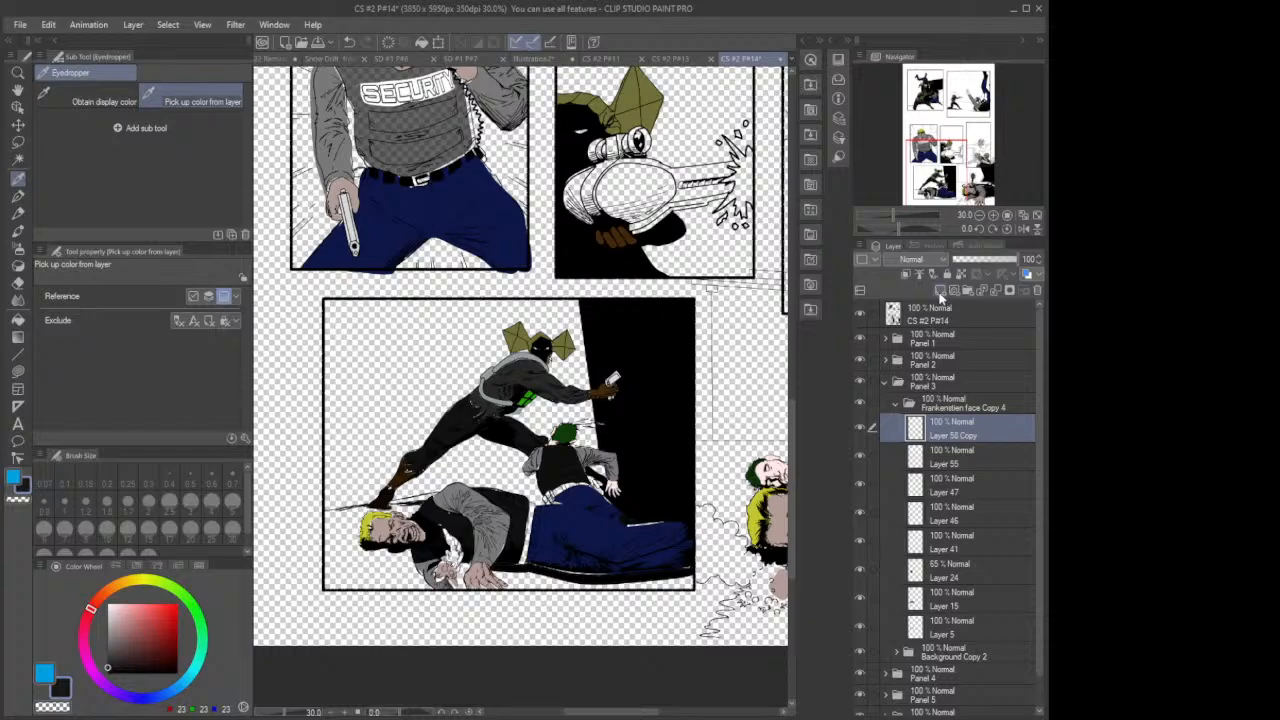
pyautogui.click(940, 291)
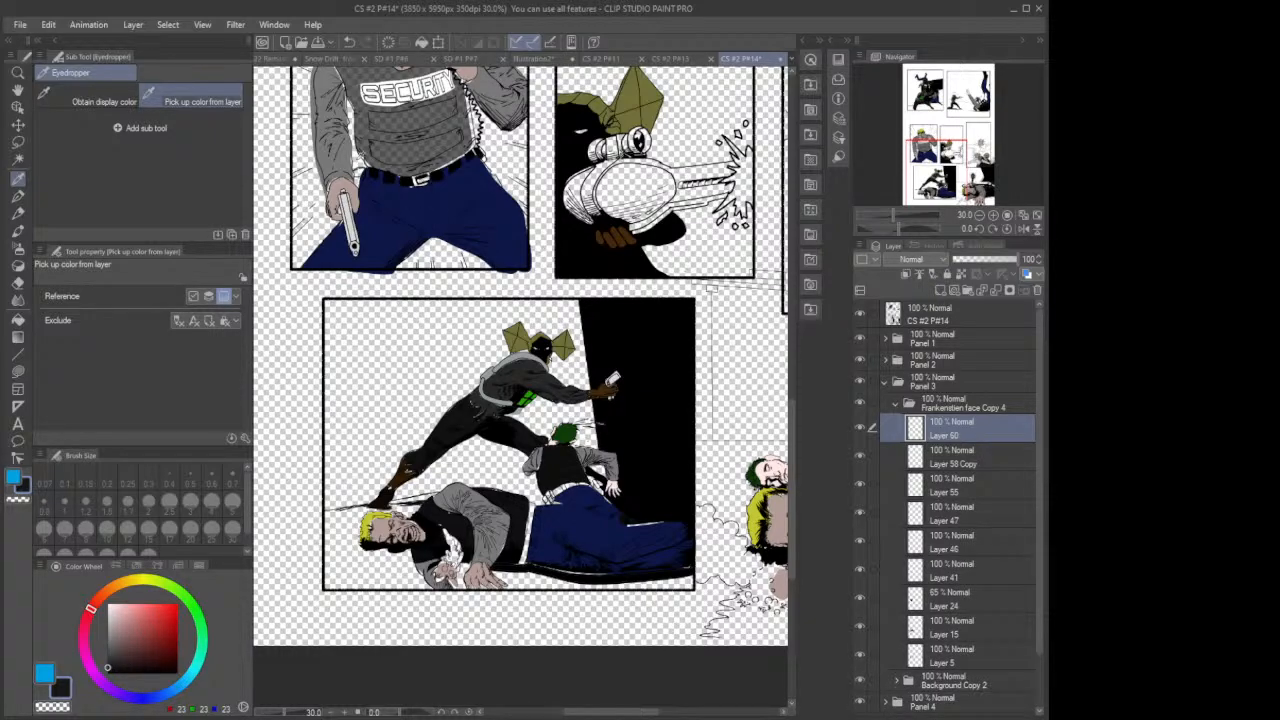
# Step: Lasso-fill the holster on the guard's belt beside his gun hand in Panel 3 with the sampled near-black
pyautogui.scroll(4, 345, 160)
pyautogui.scroll(3, 352, 159)
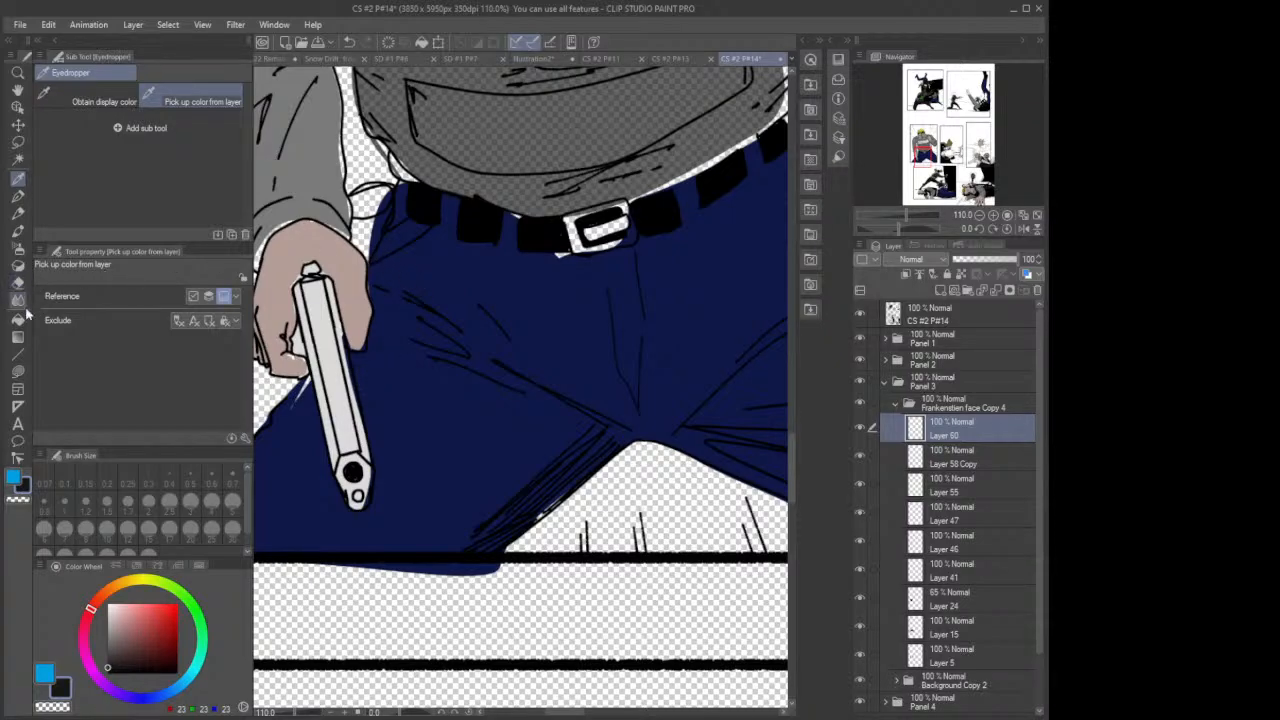
pyautogui.click(17, 371)
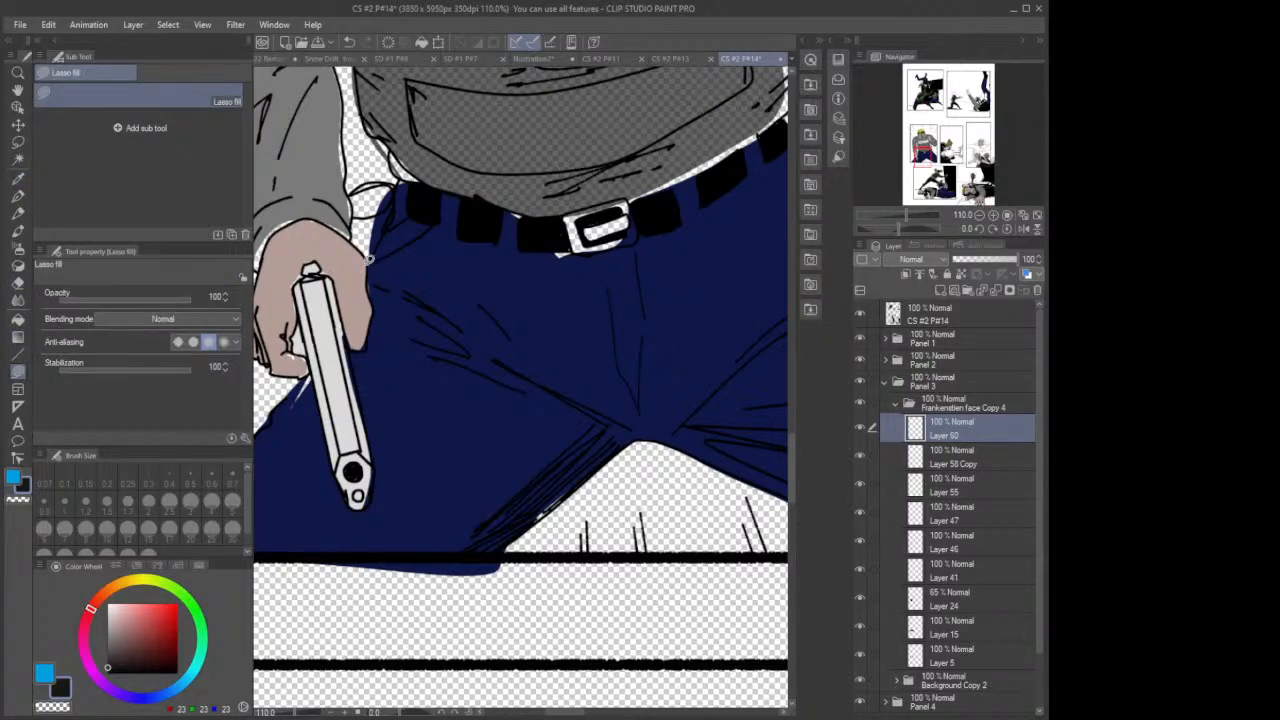
pyautogui.moveTo(369, 258)
pyautogui.mouseDown()
pyautogui.moveTo(429, 210)
pyautogui.moveTo(392, 230)
pyautogui.moveTo(392, 176)
pyautogui.moveTo(358, 196)
pyautogui.moveTo(352, 220)
pyautogui.moveTo(350, 240)
pyautogui.moveTo(374, 258)
pyautogui.mouseUp()
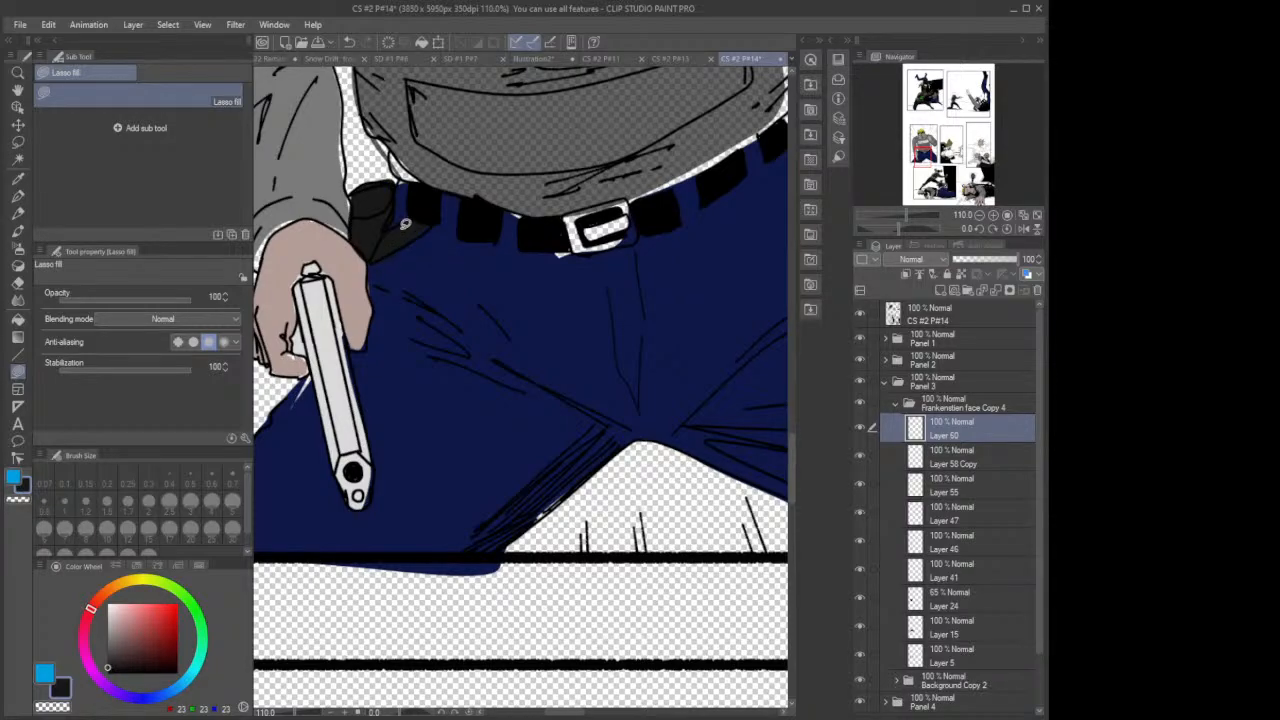
pyautogui.scroll(-6, 405, 224)
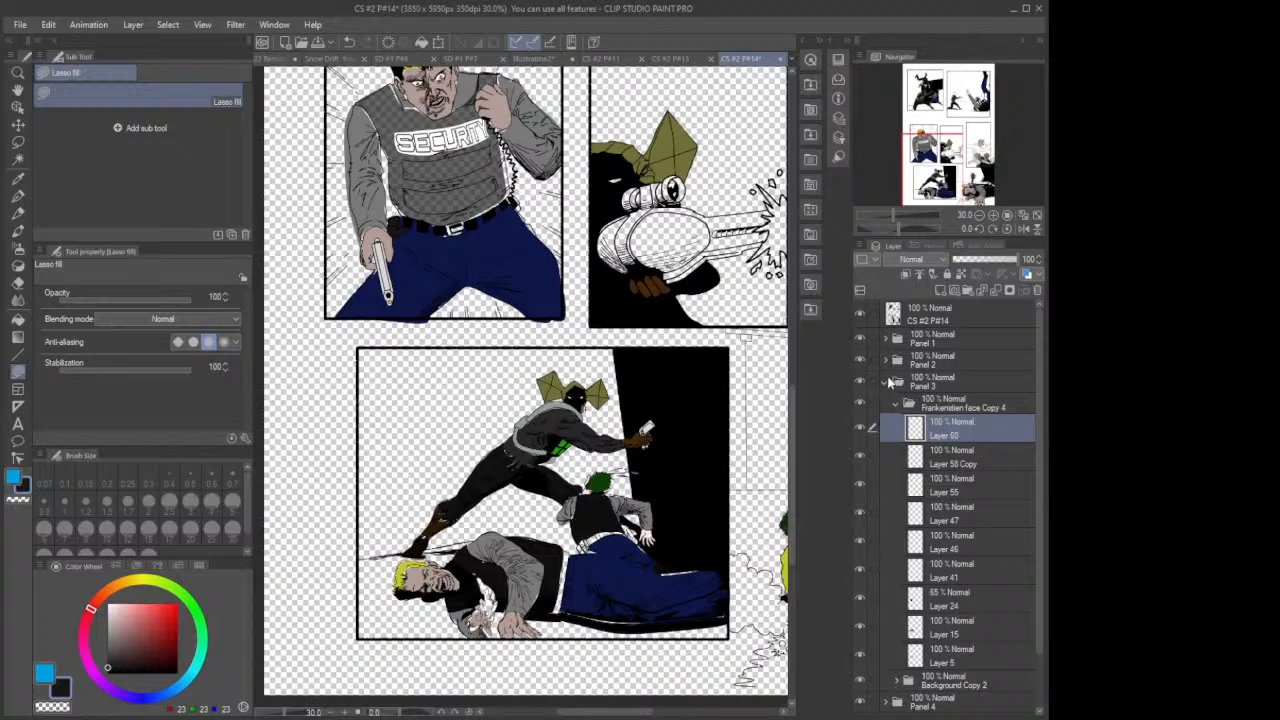
# Step: Collapse the Panel 3 folder and add a new layer above the top one in Panel 6's Joker Face Copy folder
pyautogui.click(885, 383)
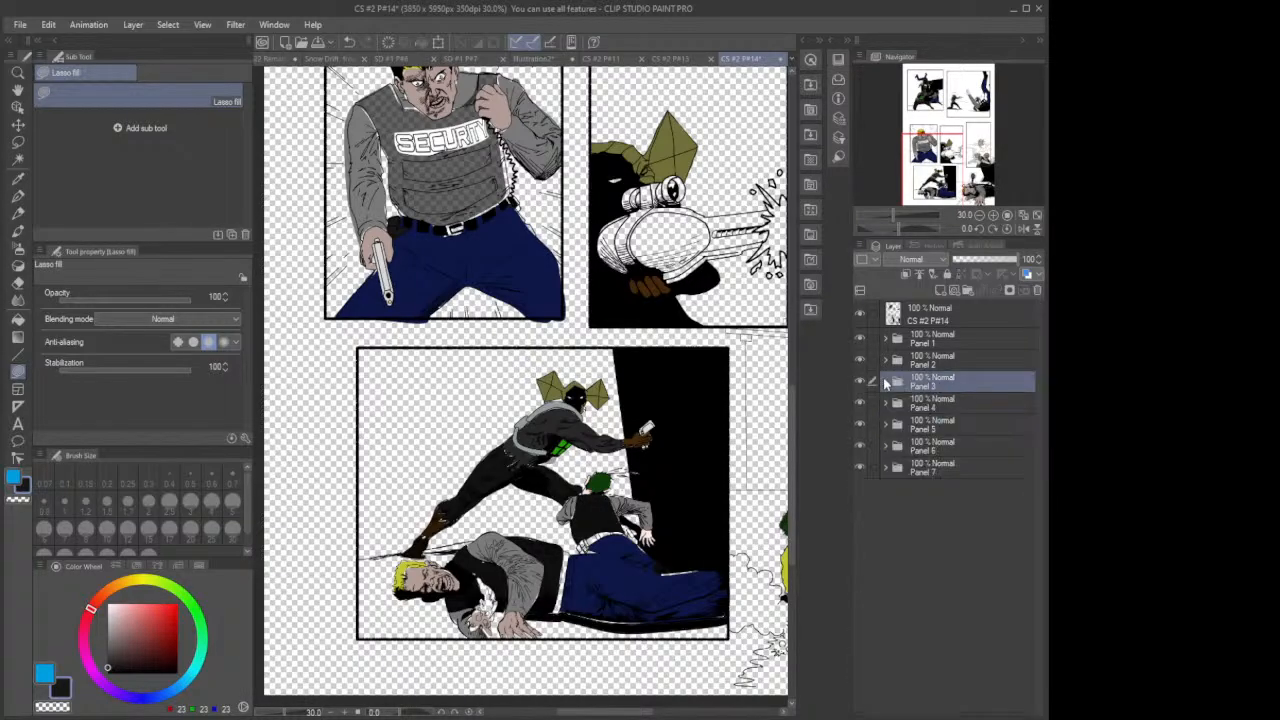
pyautogui.click(928, 452)
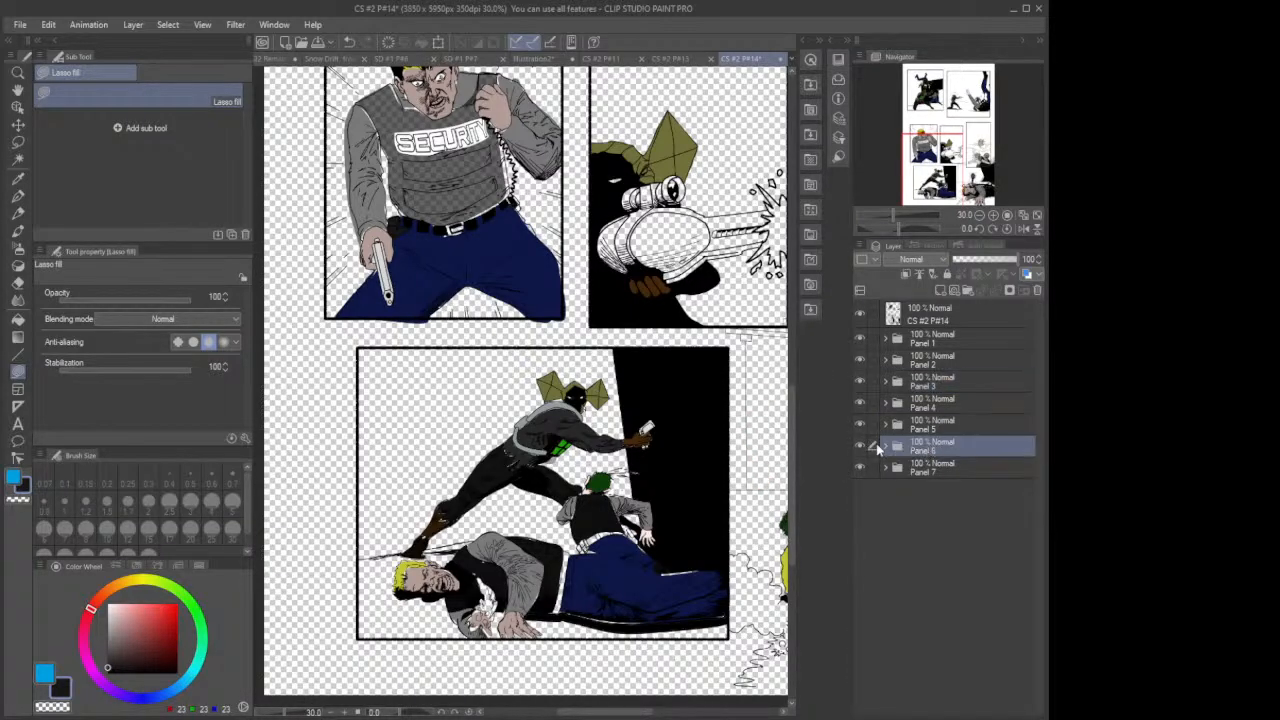
pyautogui.click(887, 451)
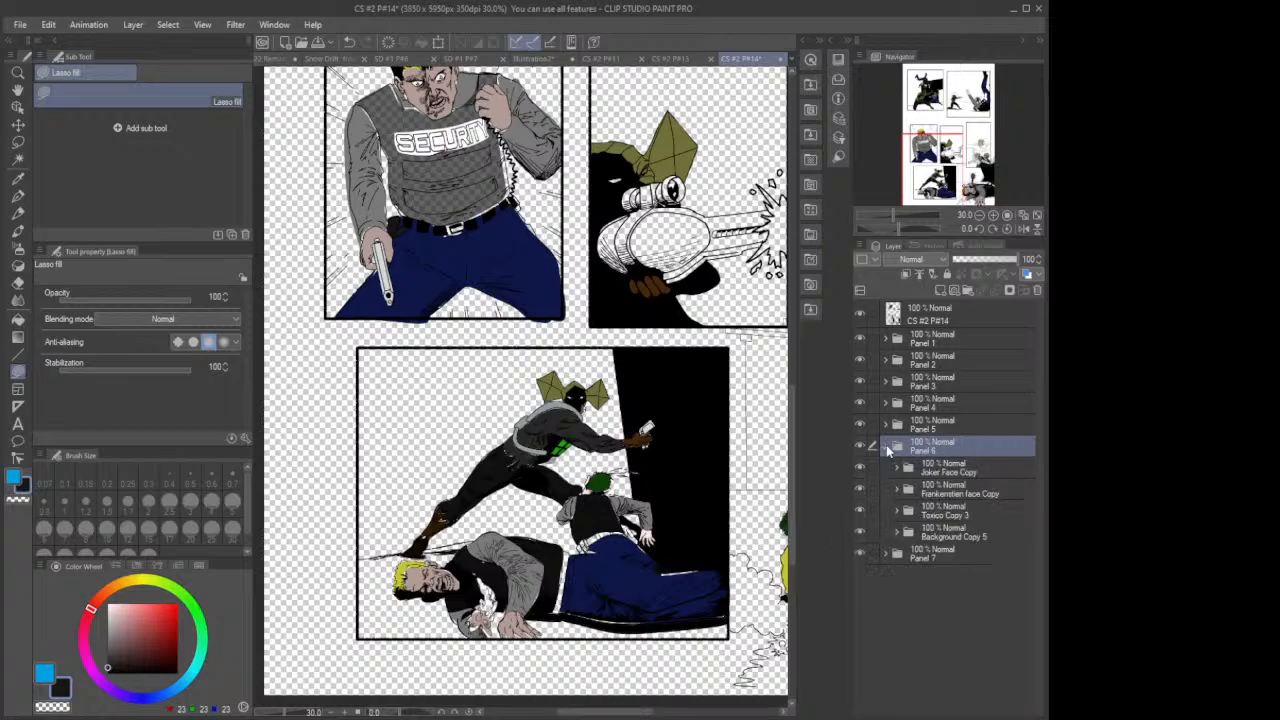
pyautogui.click(935, 472)
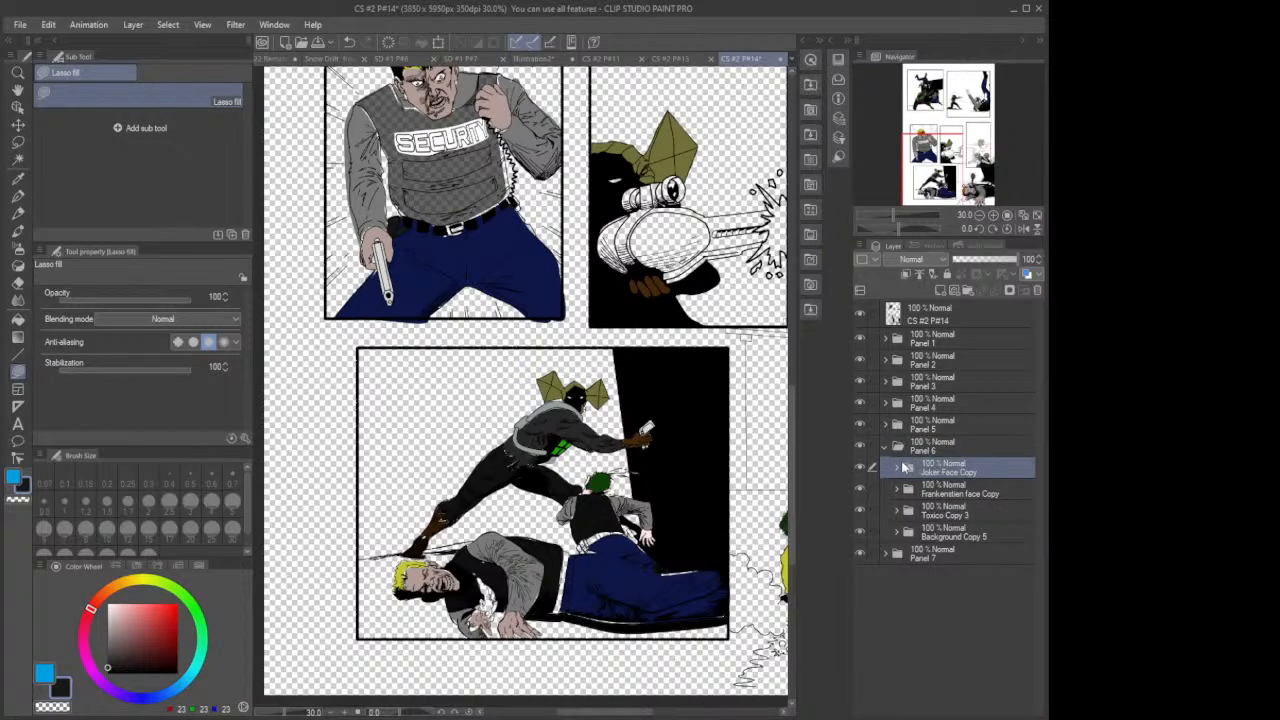
pyautogui.click(897, 468)
pyautogui.click(950, 492)
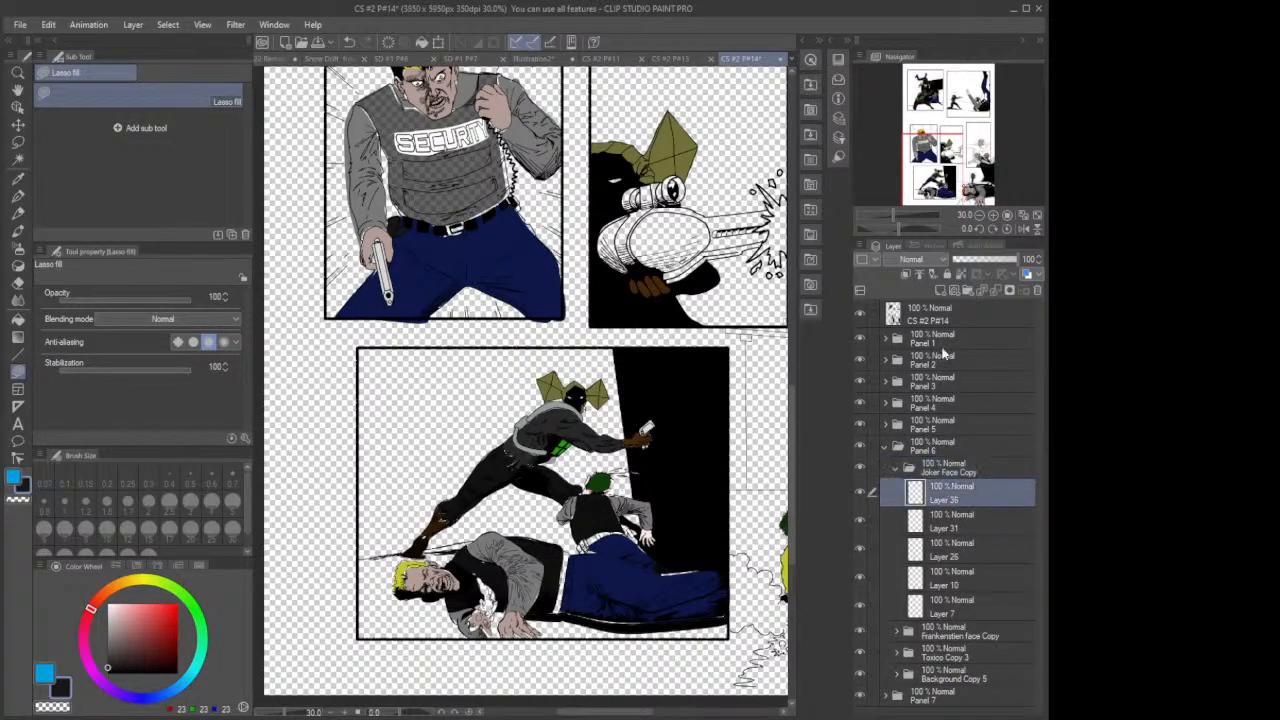
pyautogui.click(940, 291)
# Step: Lasso-fill the holster on the green-haired guard's hip with the dark grey colour
pyautogui.scroll(5, 645, 541)
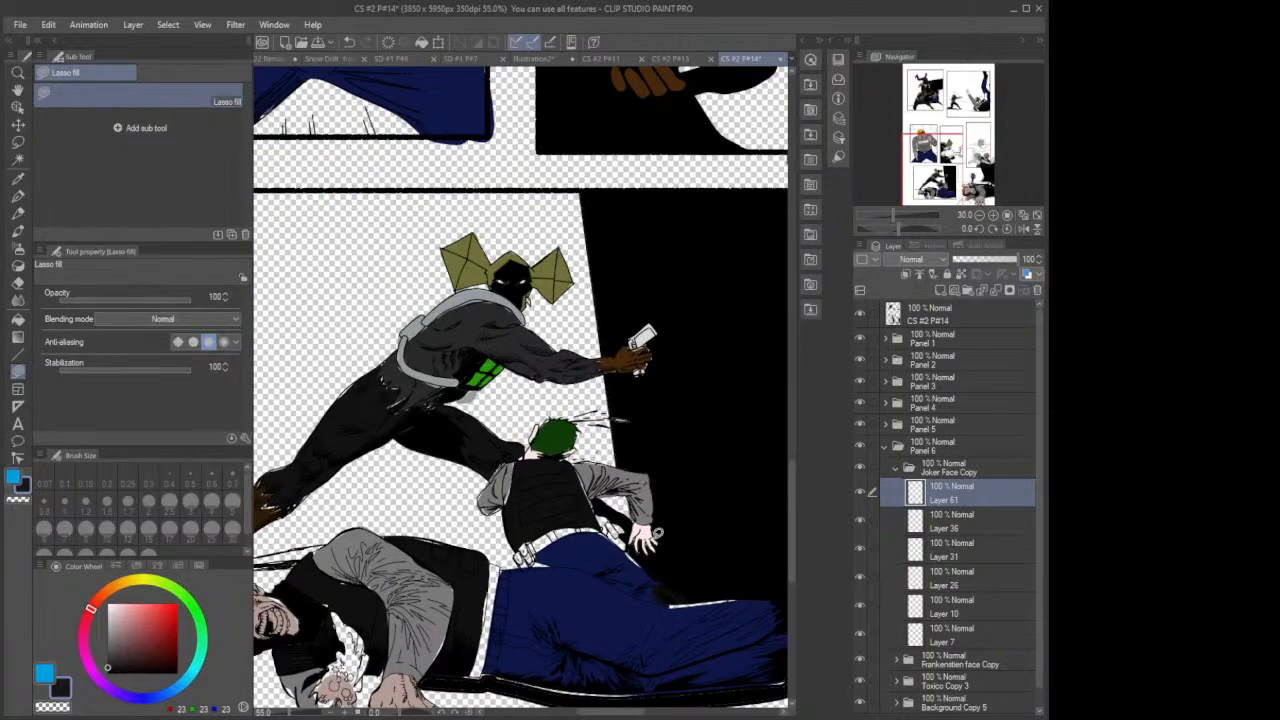
pyautogui.scroll(4, 620, 535)
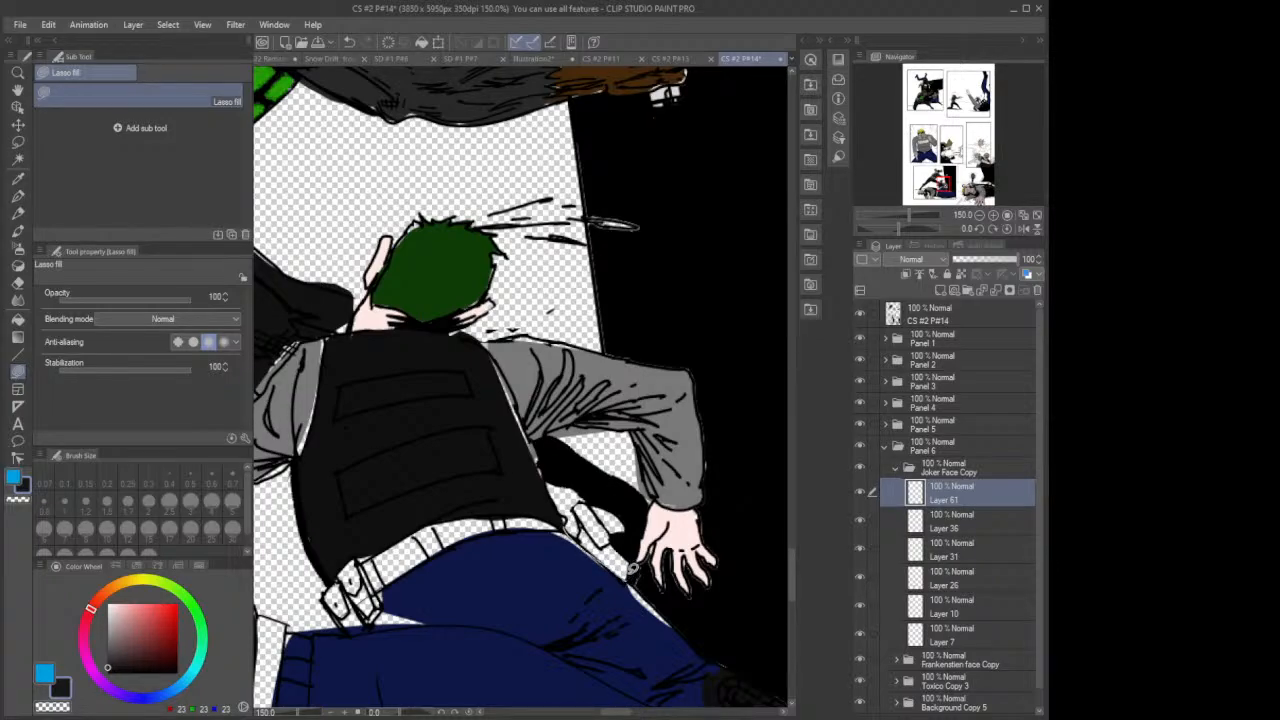
pyautogui.moveTo(604, 540)
pyautogui.mouseDown()
pyautogui.moveTo(578, 525)
pyautogui.moveTo(632, 565)
pyautogui.mouseUp()
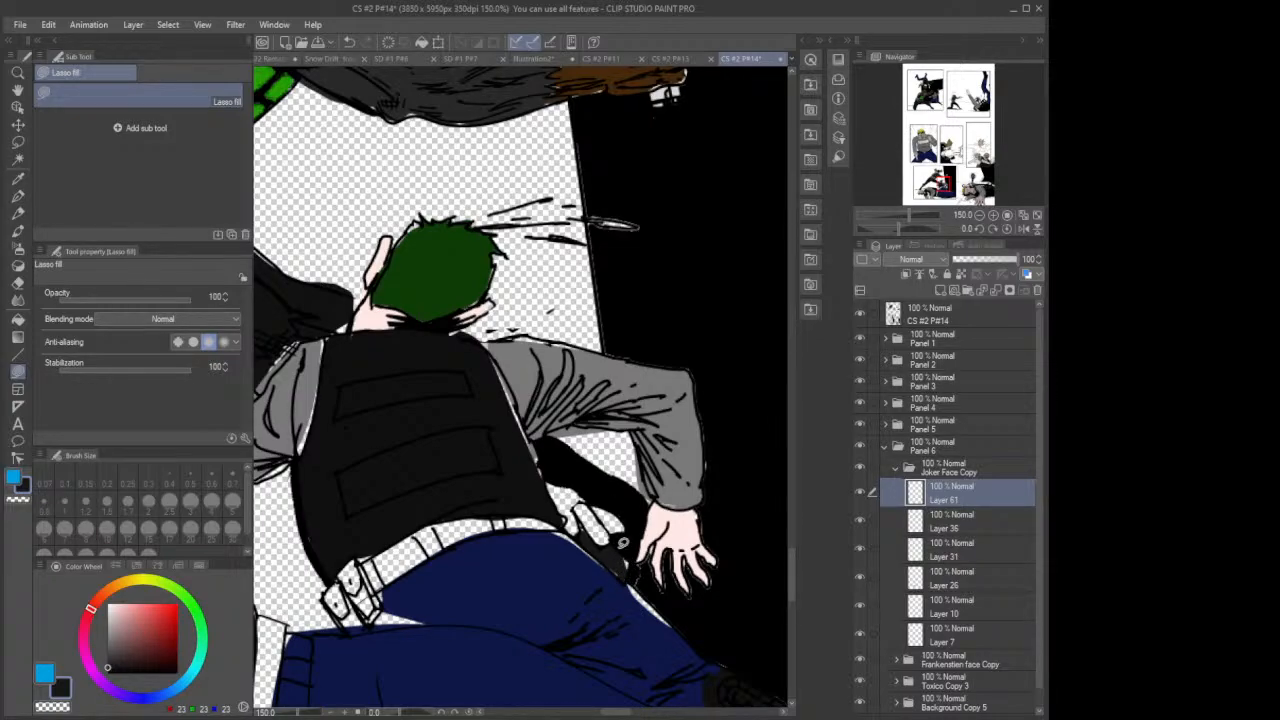
pyautogui.moveTo(626, 540); pyautogui.dragTo(516, 483)
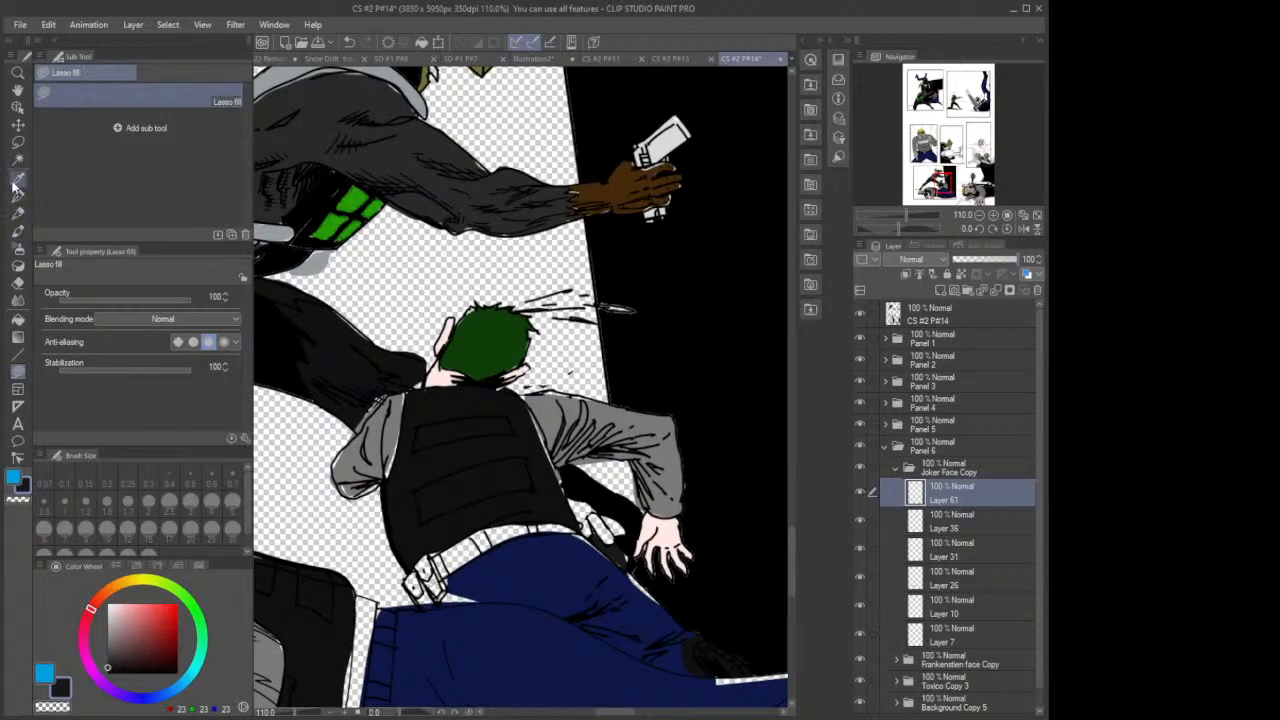
# Step: Sample the pistol's light grey and lasso-fill the holstered gun at the green-haired guard's belt on another new layer
pyautogui.click(18, 178)
pyautogui.click(670, 141)
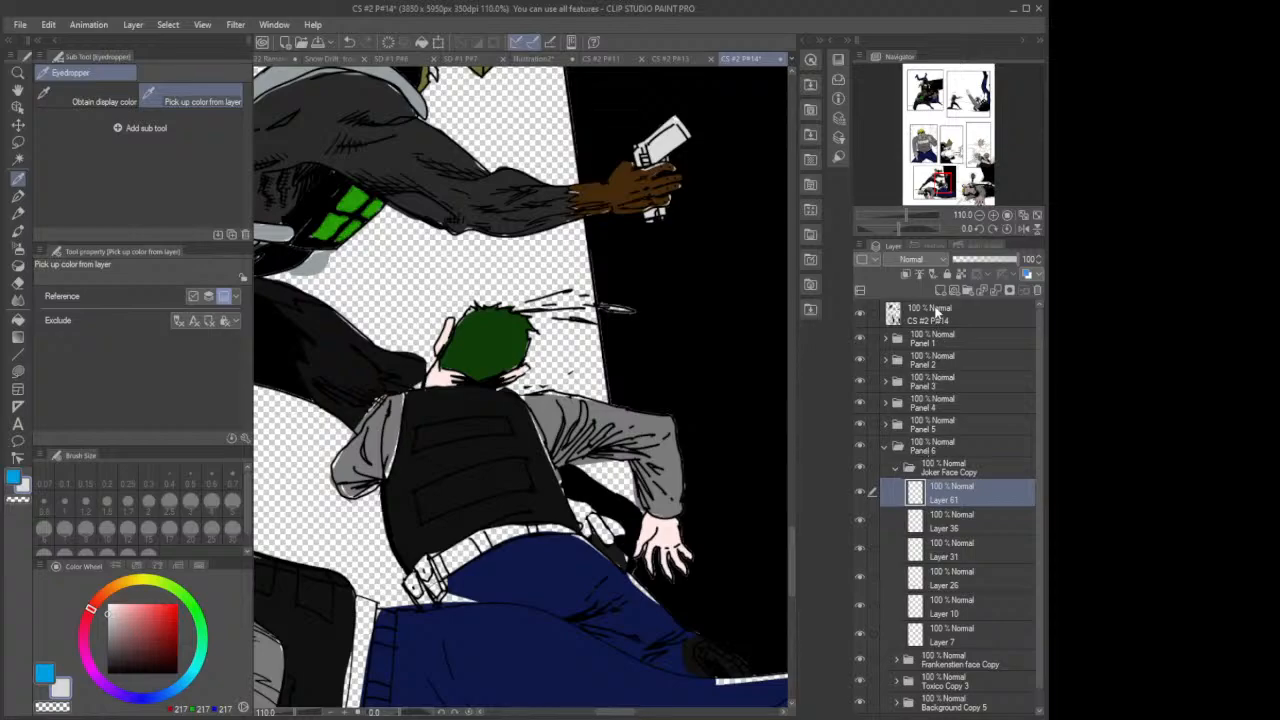
pyautogui.click(941, 291)
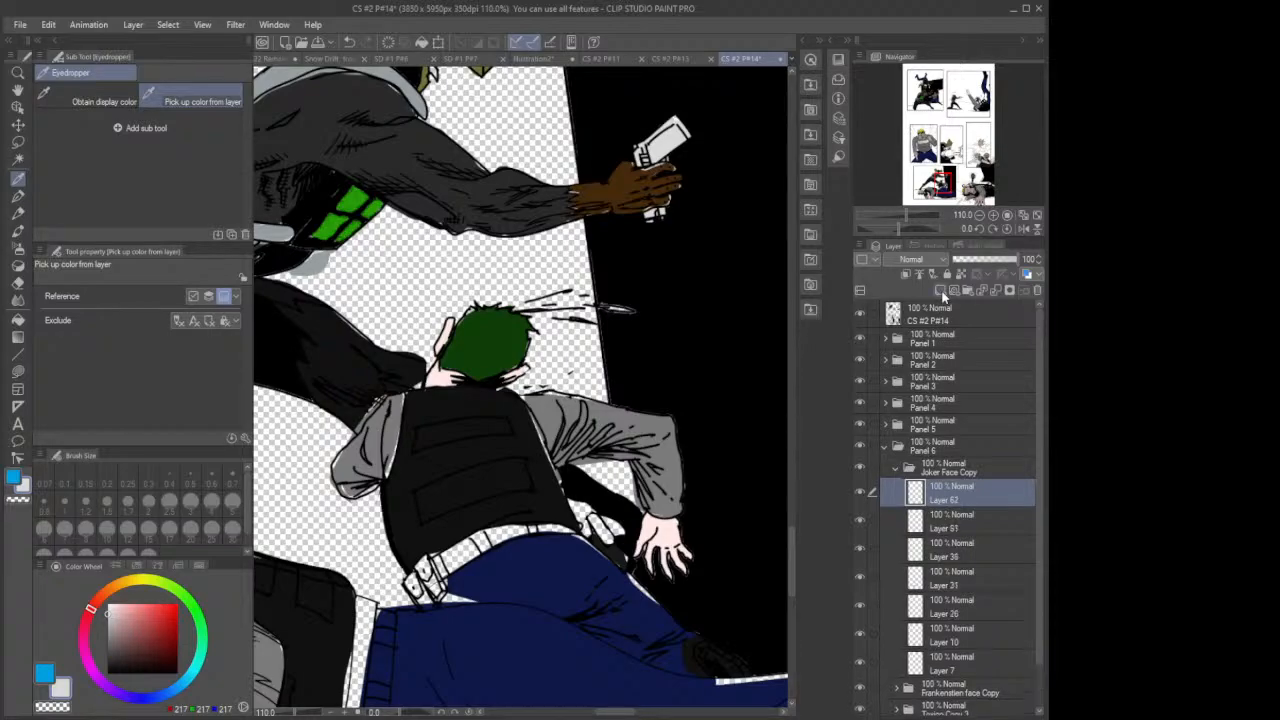
pyautogui.click(18, 371)
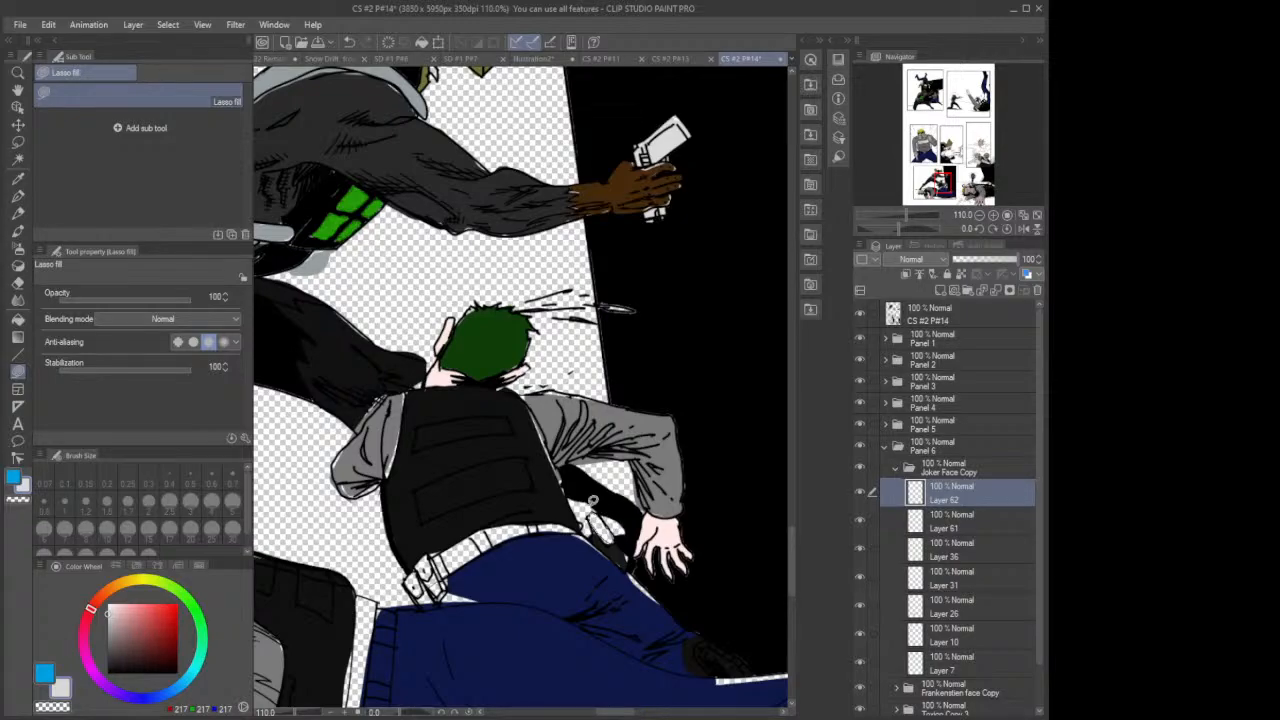
pyautogui.moveTo(592, 500); pyautogui.dragTo(592, 478)
# Step: Sample the dark grey from the filled holster and collapse the Panel 6 folder
pyautogui.click(18, 179)
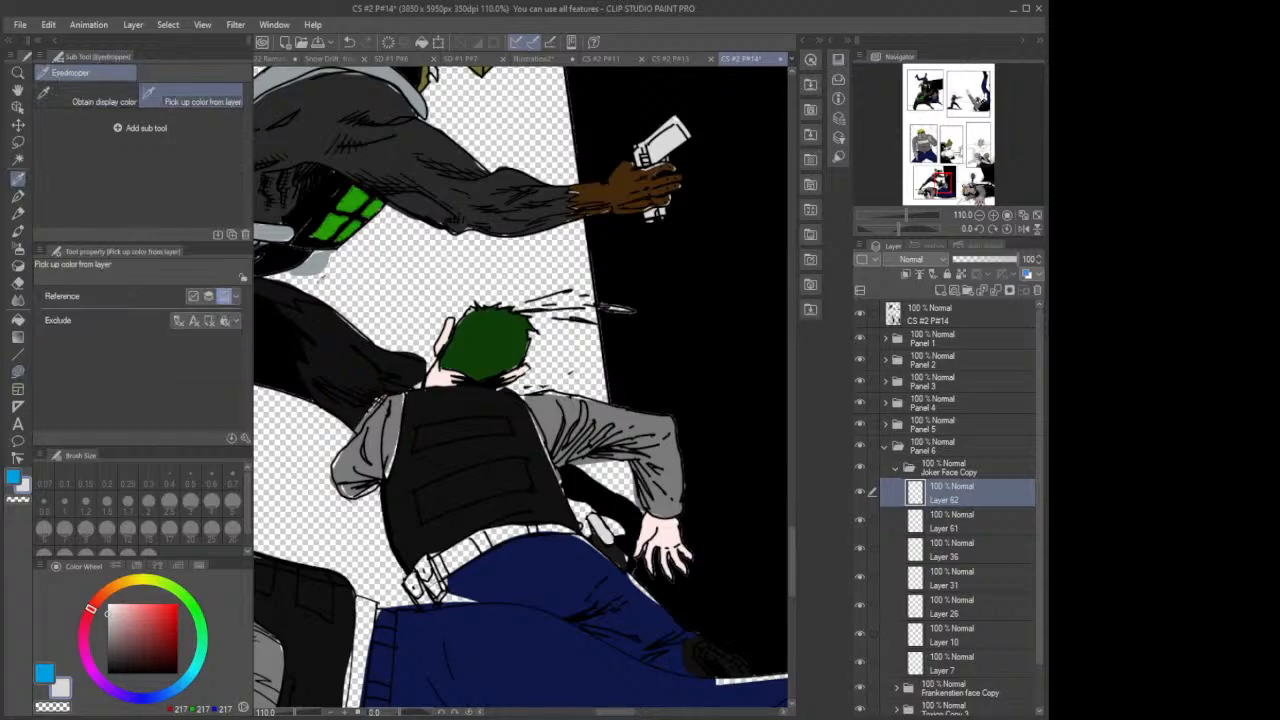
pyautogui.click(620, 552)
pyautogui.click(886, 448)
# Step: Examine the guards in the upper two comic panels for parts of their gear that are still uncoloured
pyautogui.scroll(-4, 741, 465)
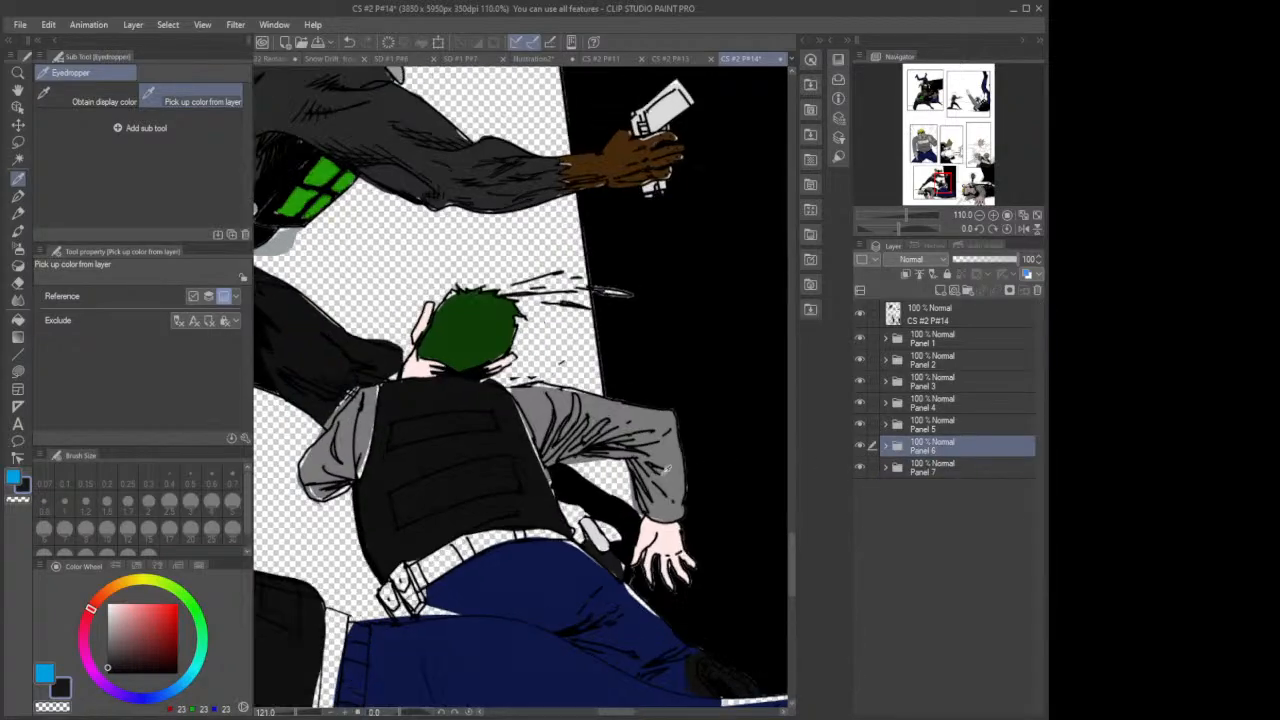
pyautogui.scroll(-5, 741, 465)
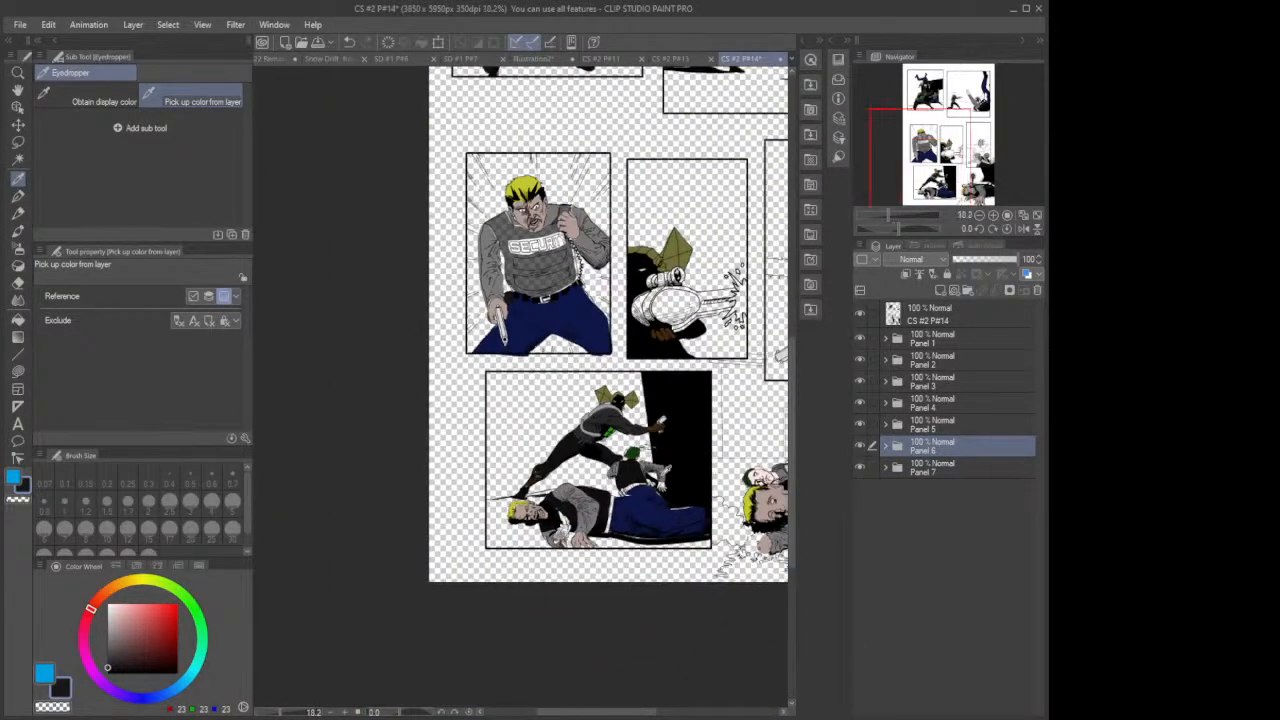
pyautogui.moveTo(791, 510); pyautogui.dragTo(814, 369)
pyautogui.scroll(3, 670, 406)
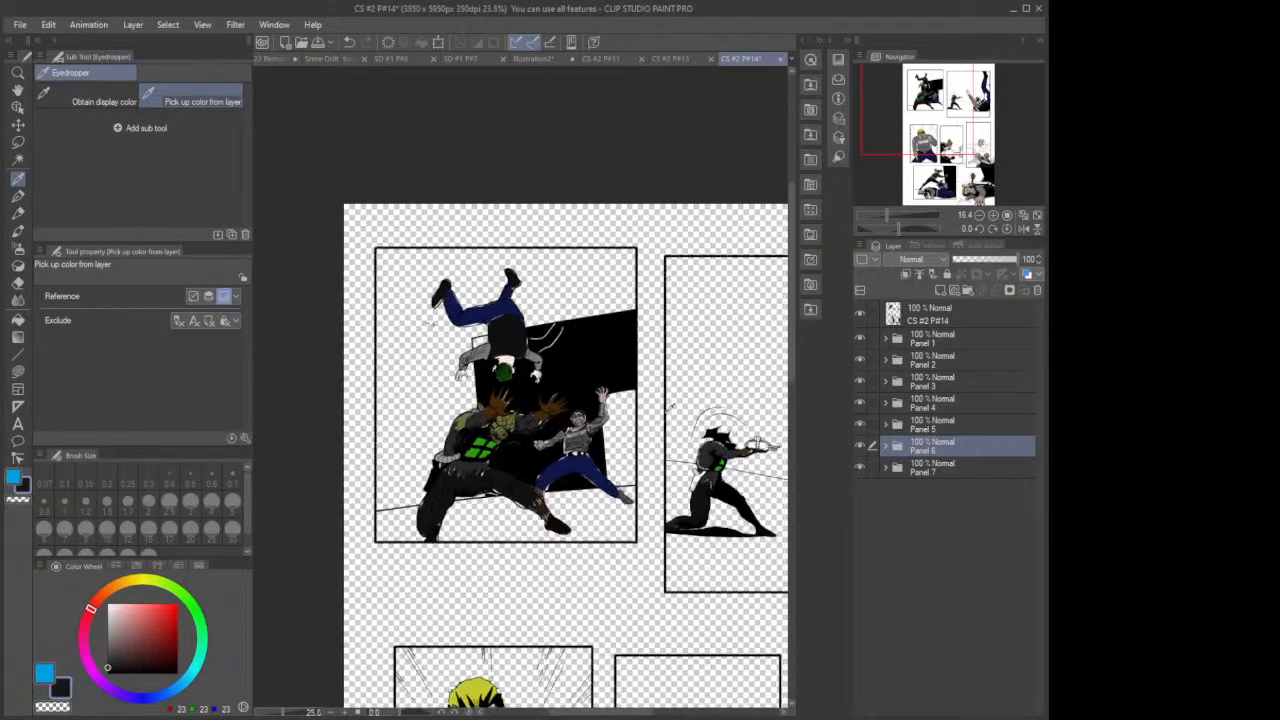
pyautogui.scroll(2, 670, 405)
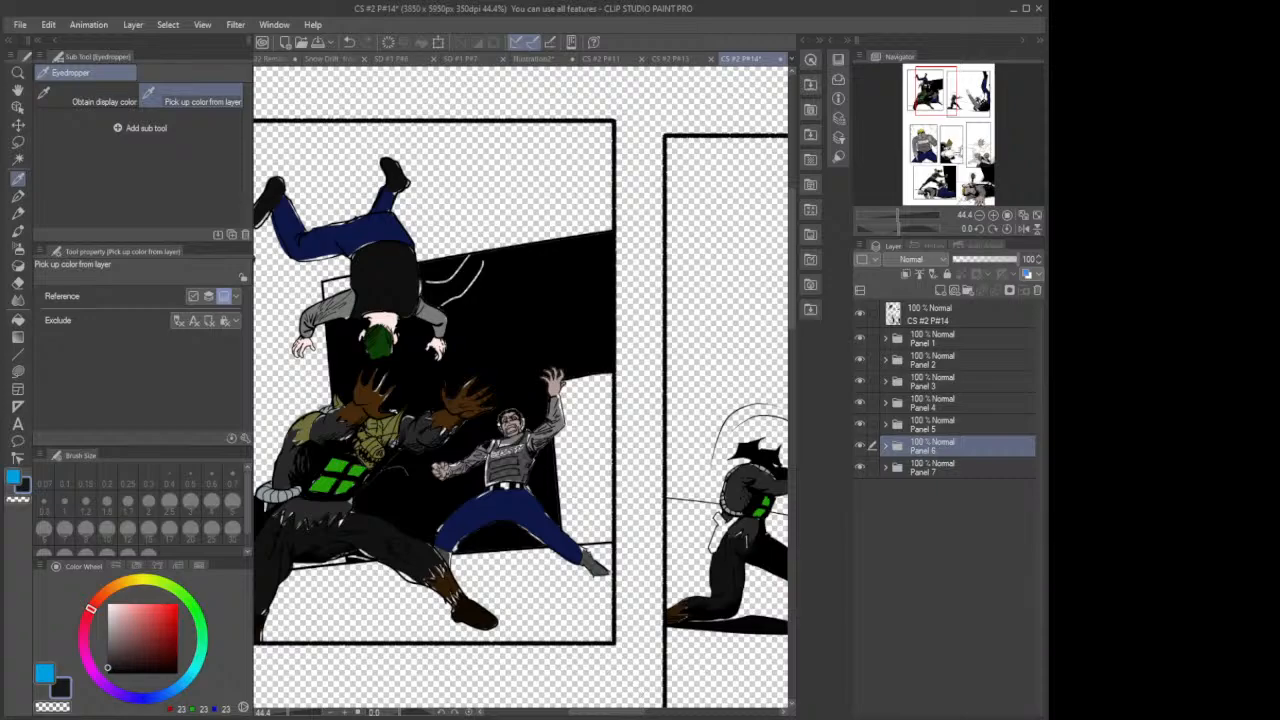
pyautogui.moveTo(607, 712); pyautogui.dragTo(728, 716)
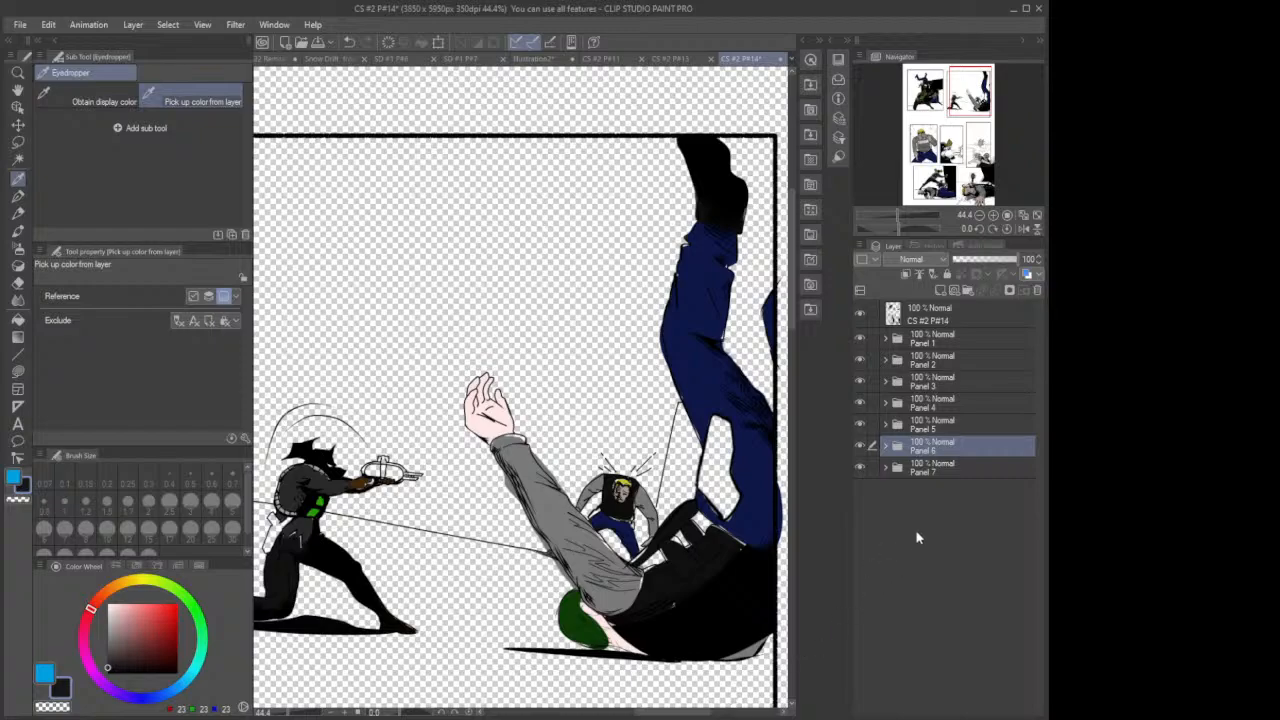
pyautogui.scroll(-4, 616, 586)
pyautogui.scroll(3, 668, 580)
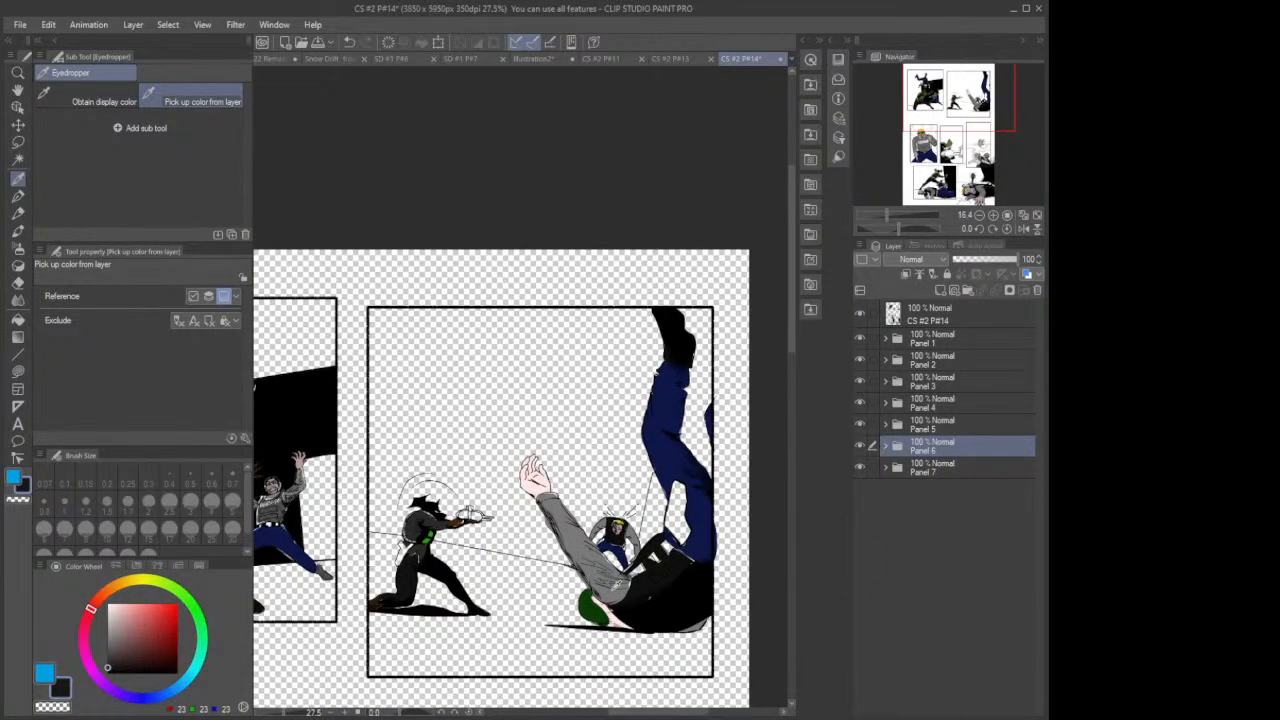
pyautogui.scroll(3, 606, 585)
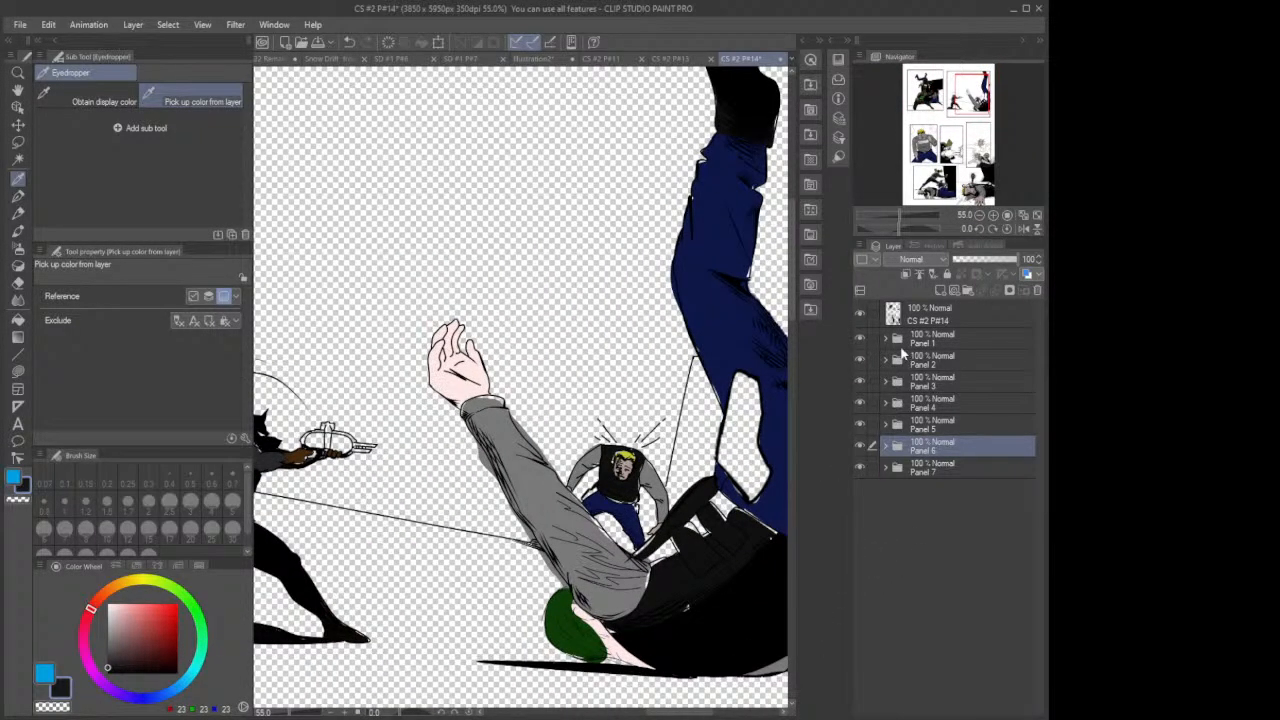
# Step: Add a new top layer in Panel 2's Joker Face Copy 3 folder and lasso-fill the guard's thigh holster dark grey
pyautogui.click(922, 365)
pyautogui.click(887, 362)
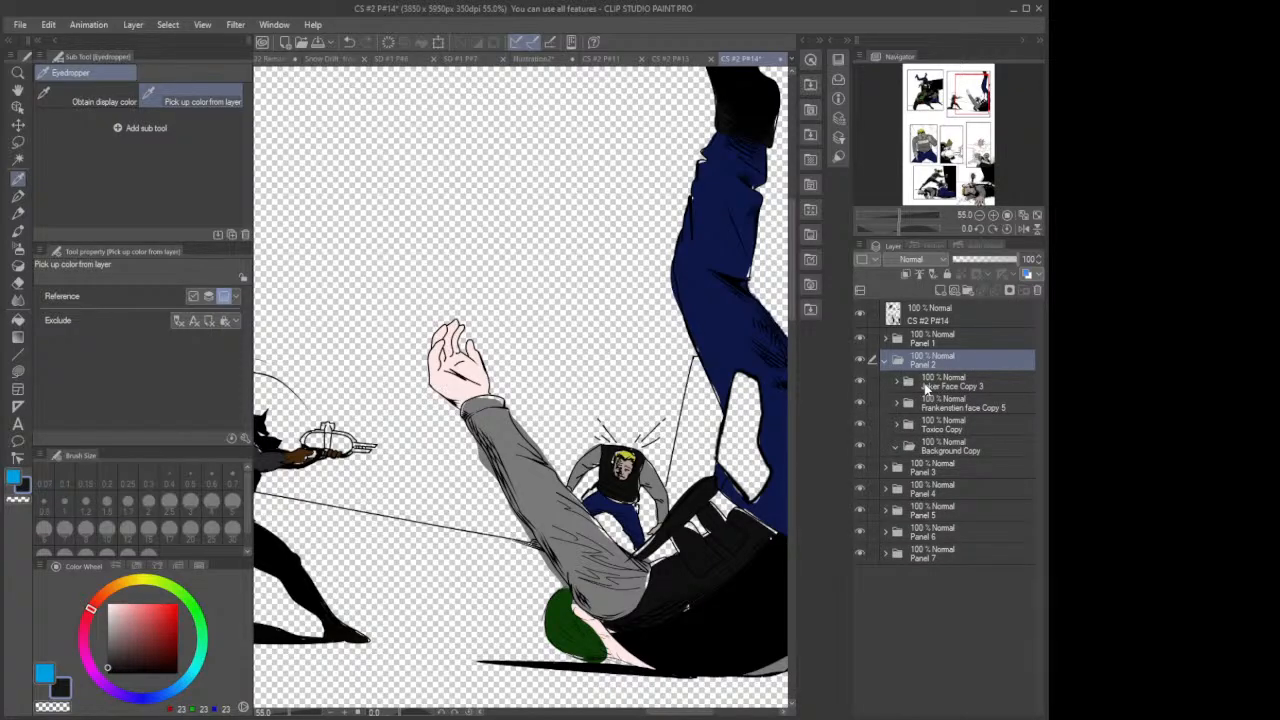
pyautogui.click(910, 387)
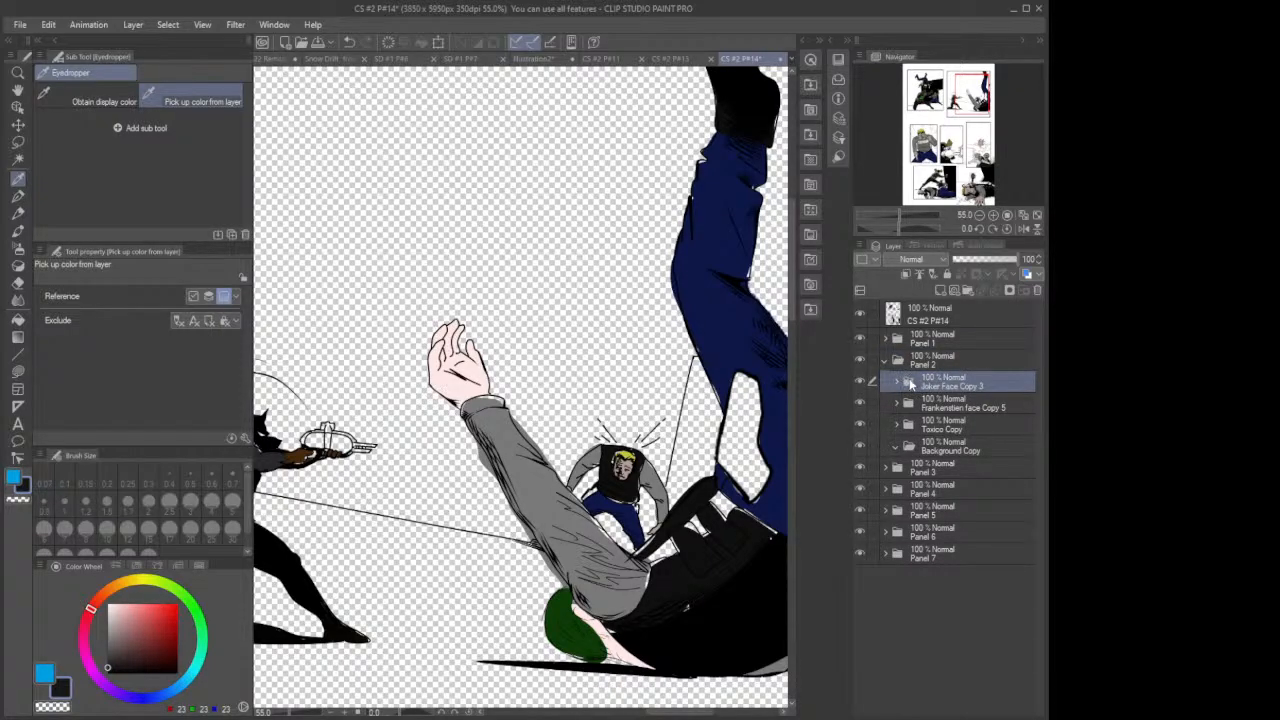
pyautogui.click(898, 386)
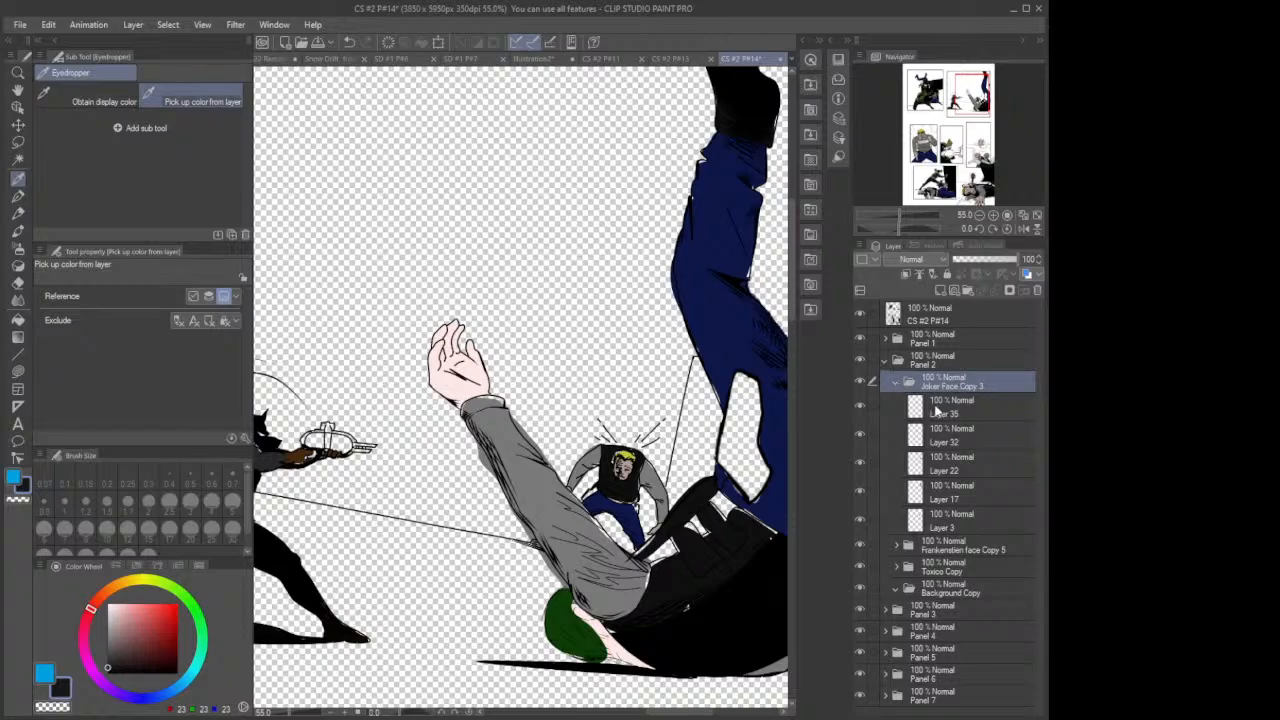
pyautogui.click(937, 408)
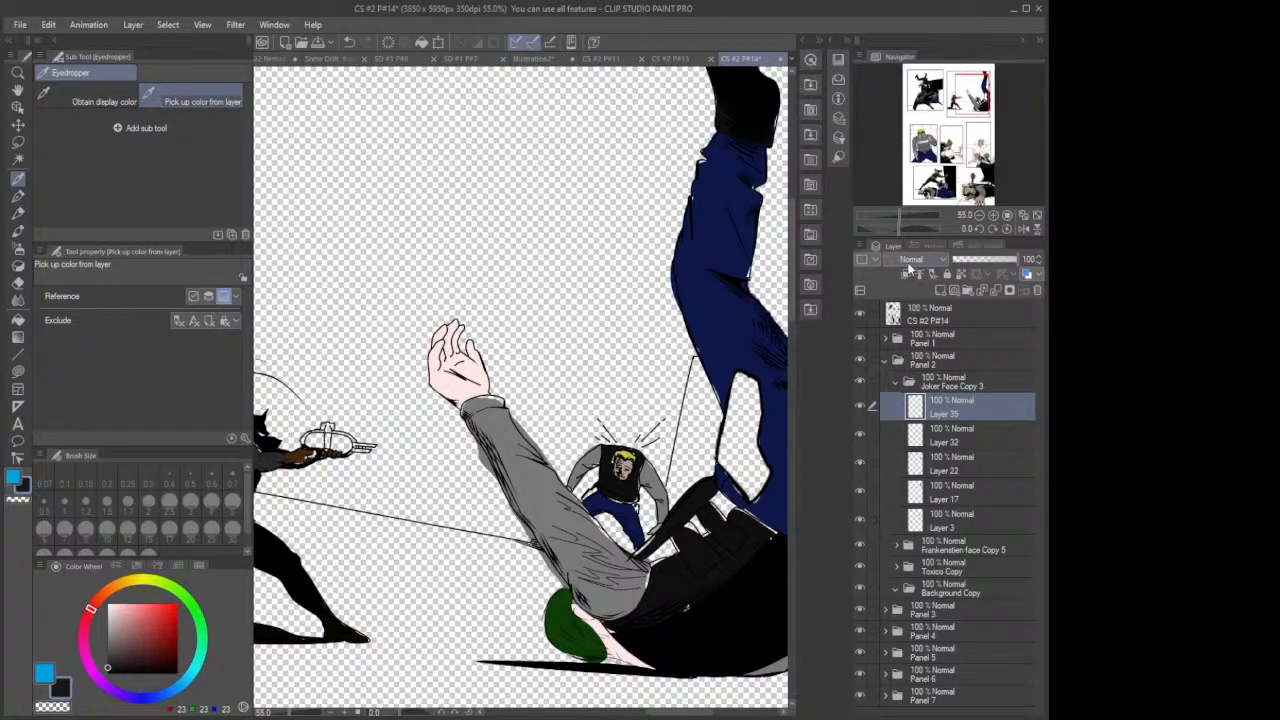
pyautogui.click(941, 291)
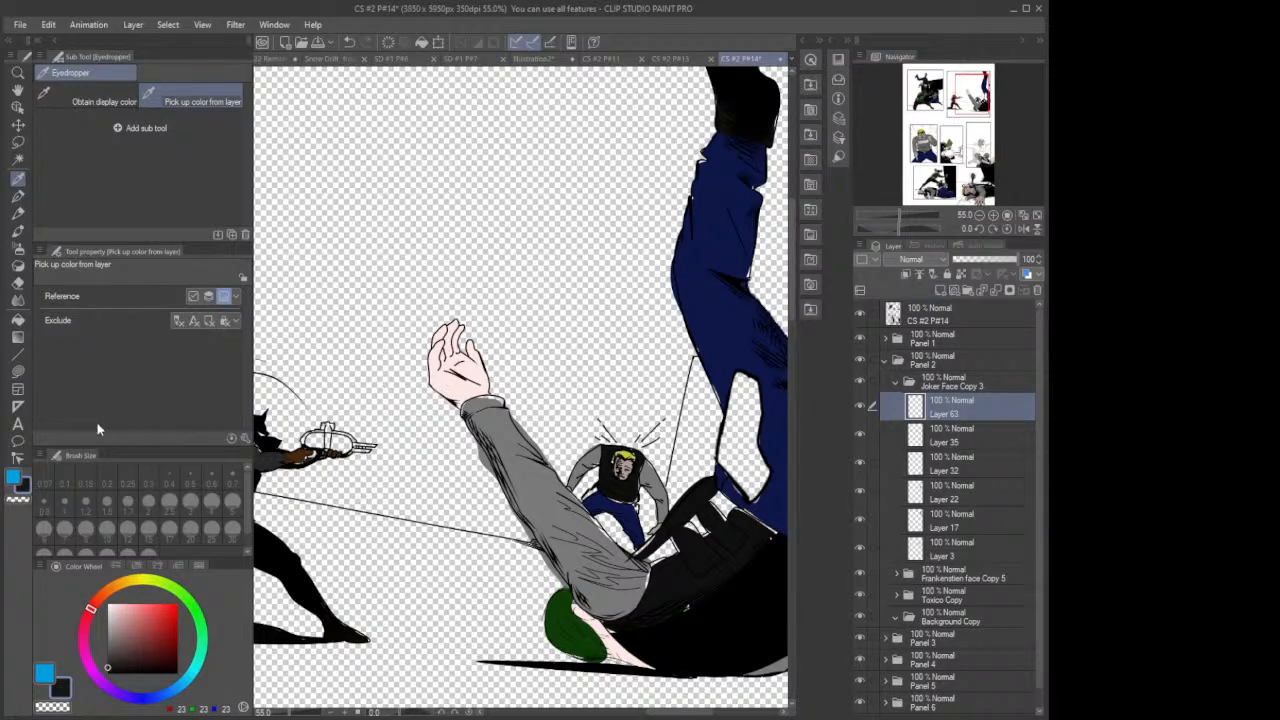
pyautogui.click(18, 371)
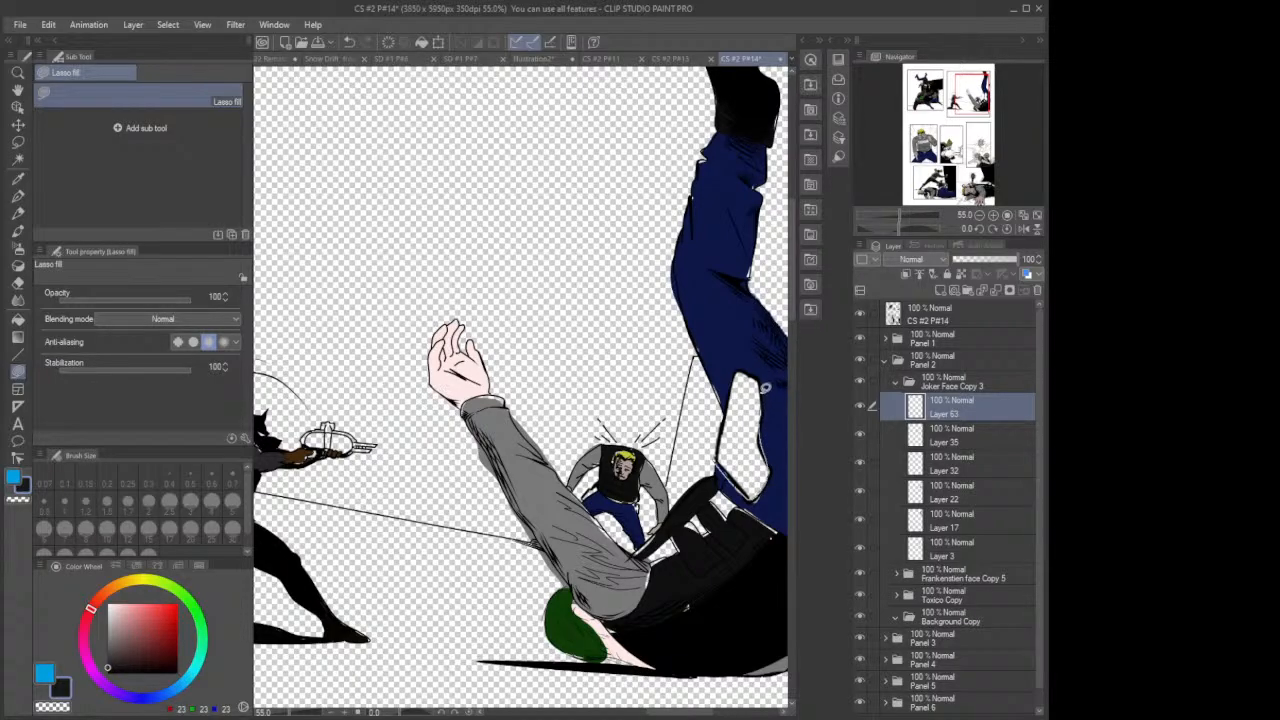
pyautogui.moveTo(757, 370)
pyautogui.mouseDown()
pyautogui.moveTo(734, 382)
pyautogui.moveTo(720, 468)
pyautogui.mouseUp()
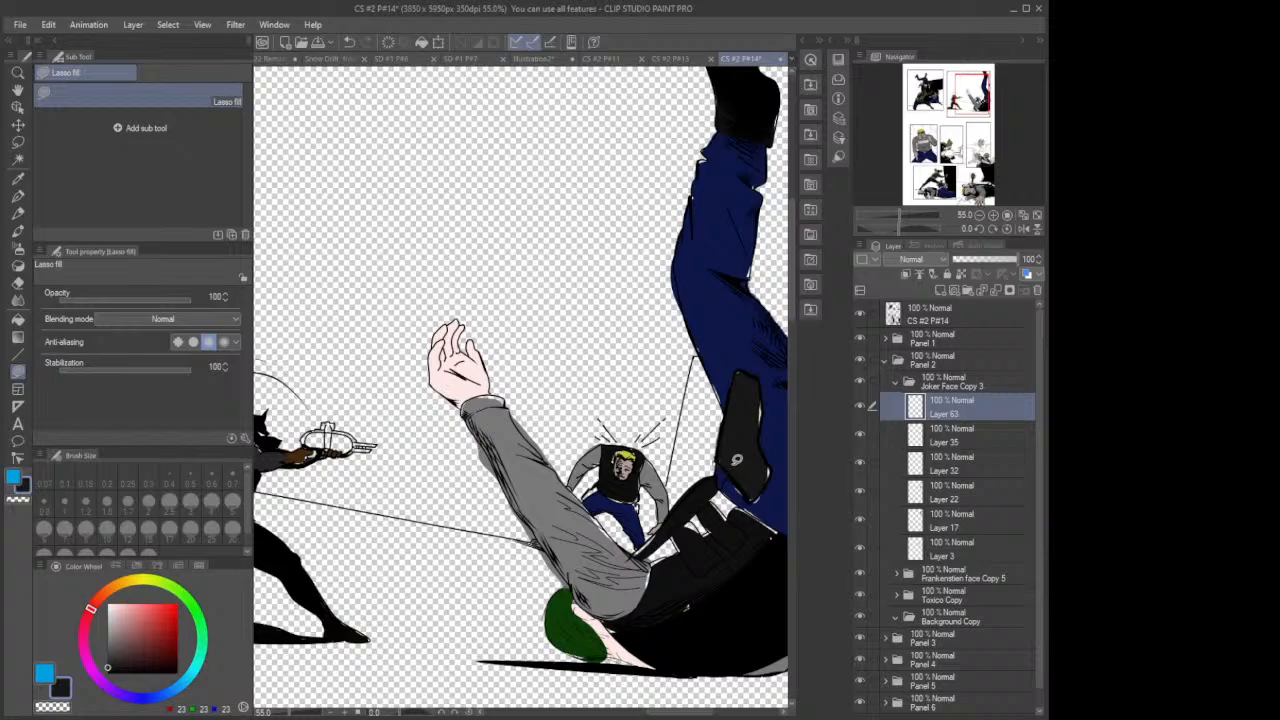
# Step: Collapse Joker Face Copy 3 and add a new layer above Layer 56 in Panel 2's Frankenstien face Copy 5 folder
pyautogui.click(897, 384)
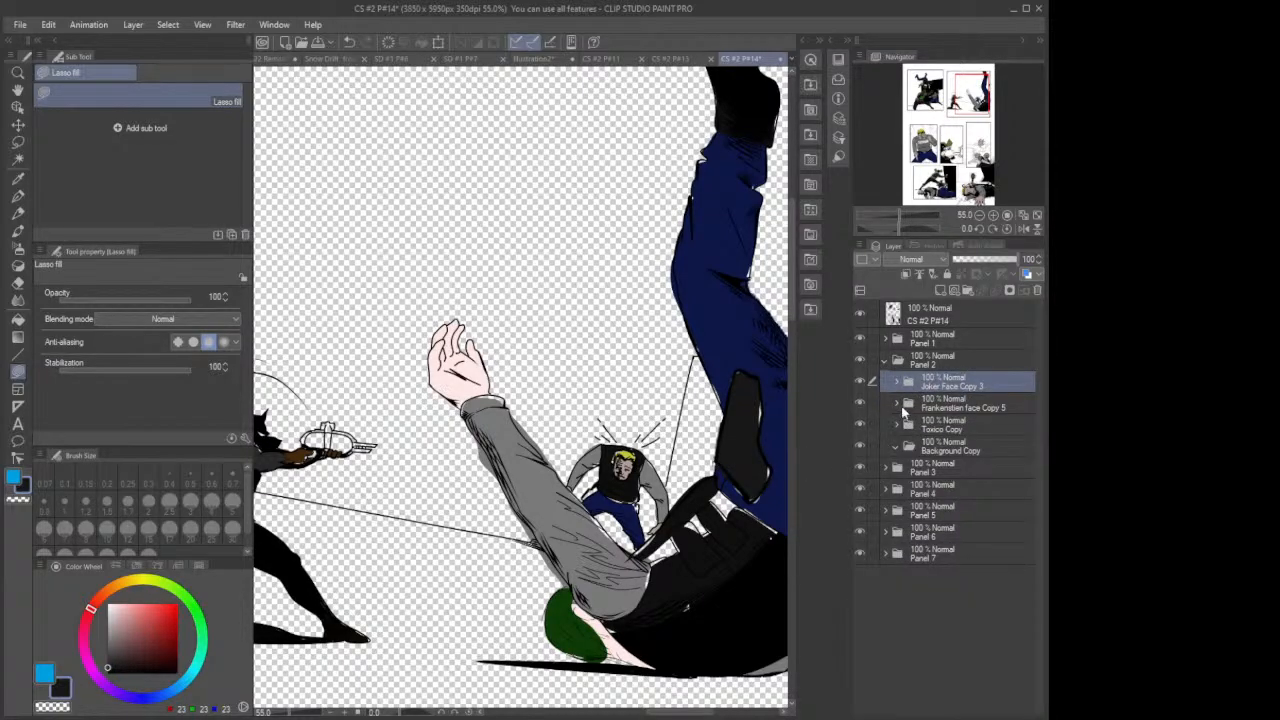
pyautogui.click(898, 404)
pyautogui.click(940, 435)
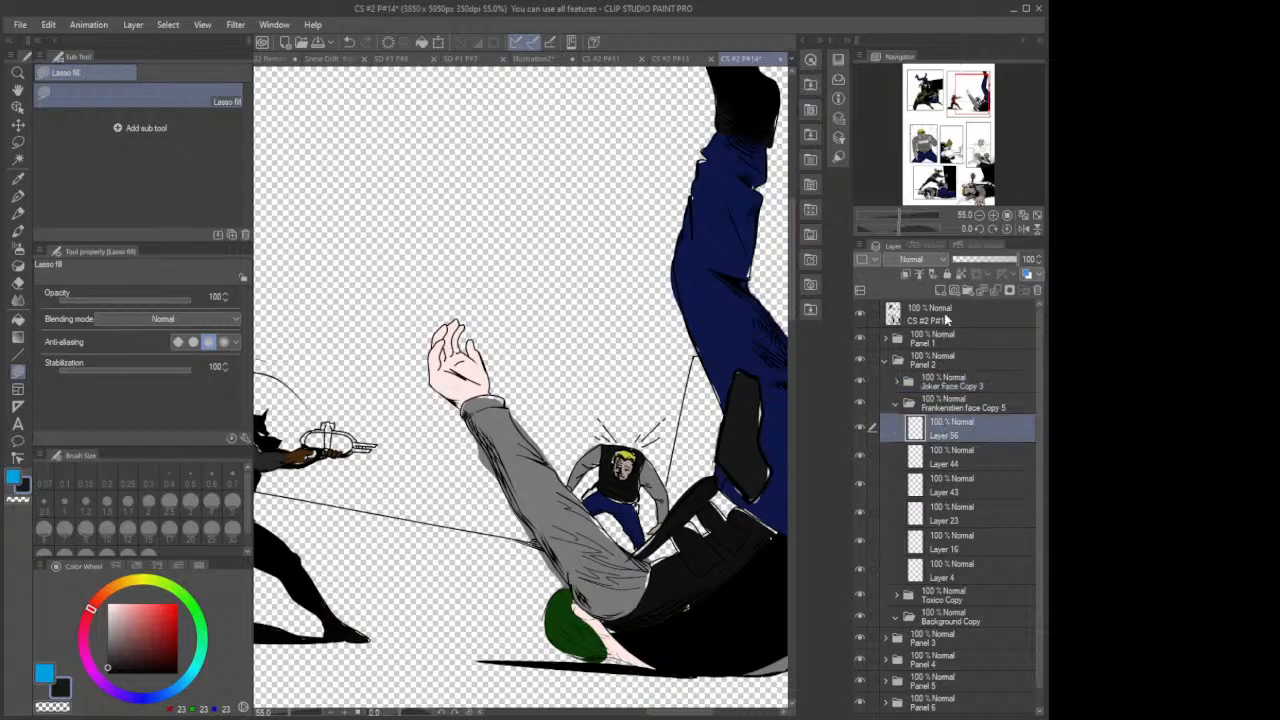
pyautogui.click(940, 290)
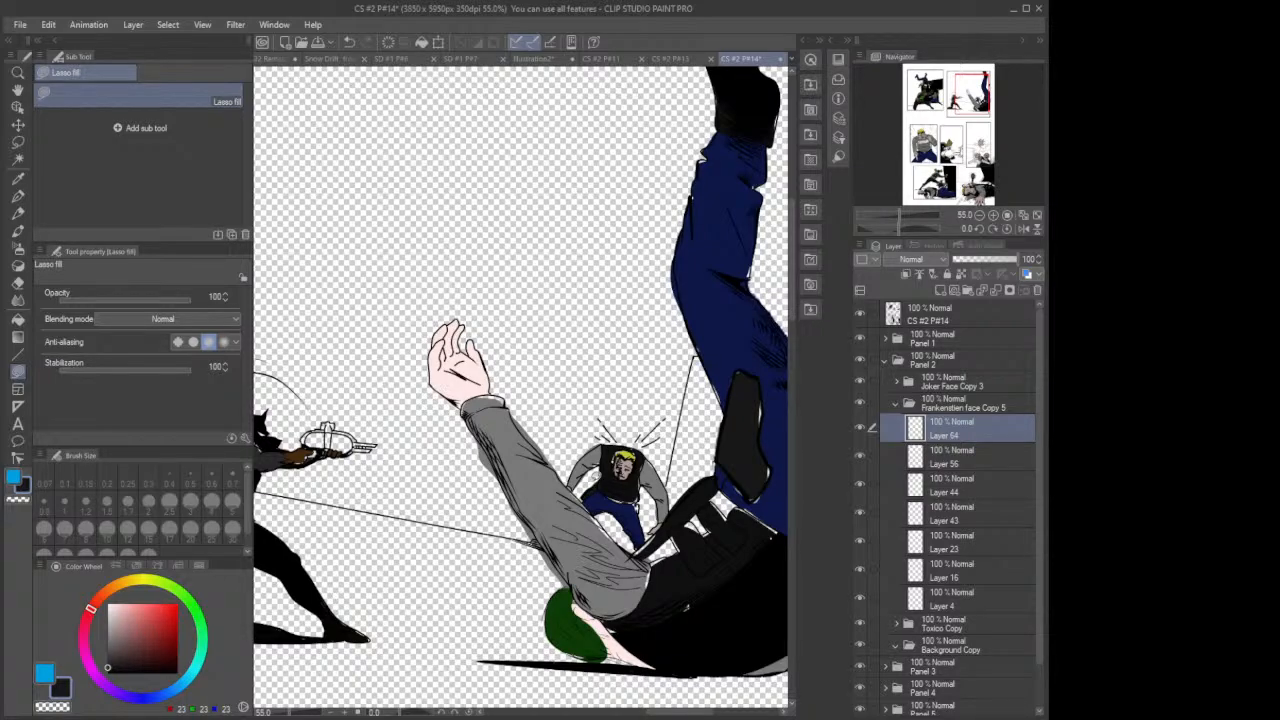
# Step: Review the colouring of the whole comic page and collapse the Panel 2 folder
pyautogui.scroll(-4, 596, 470)
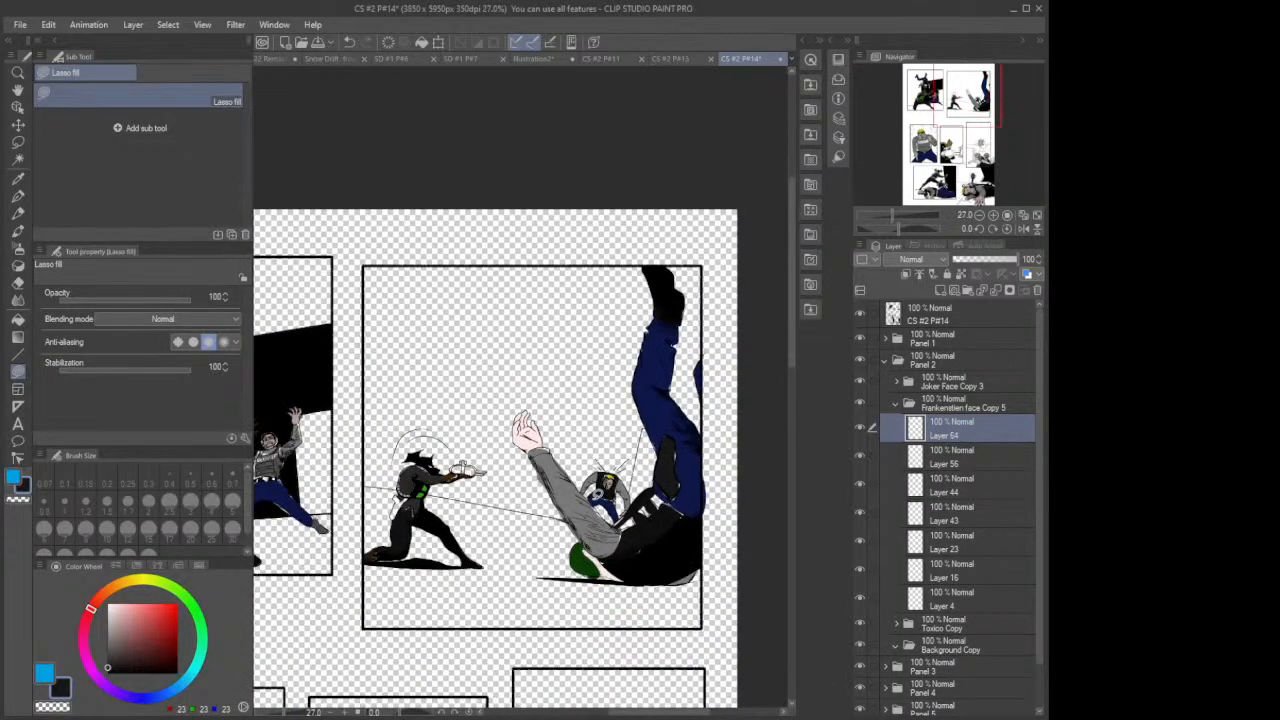
pyautogui.scroll(-1, 580, 523)
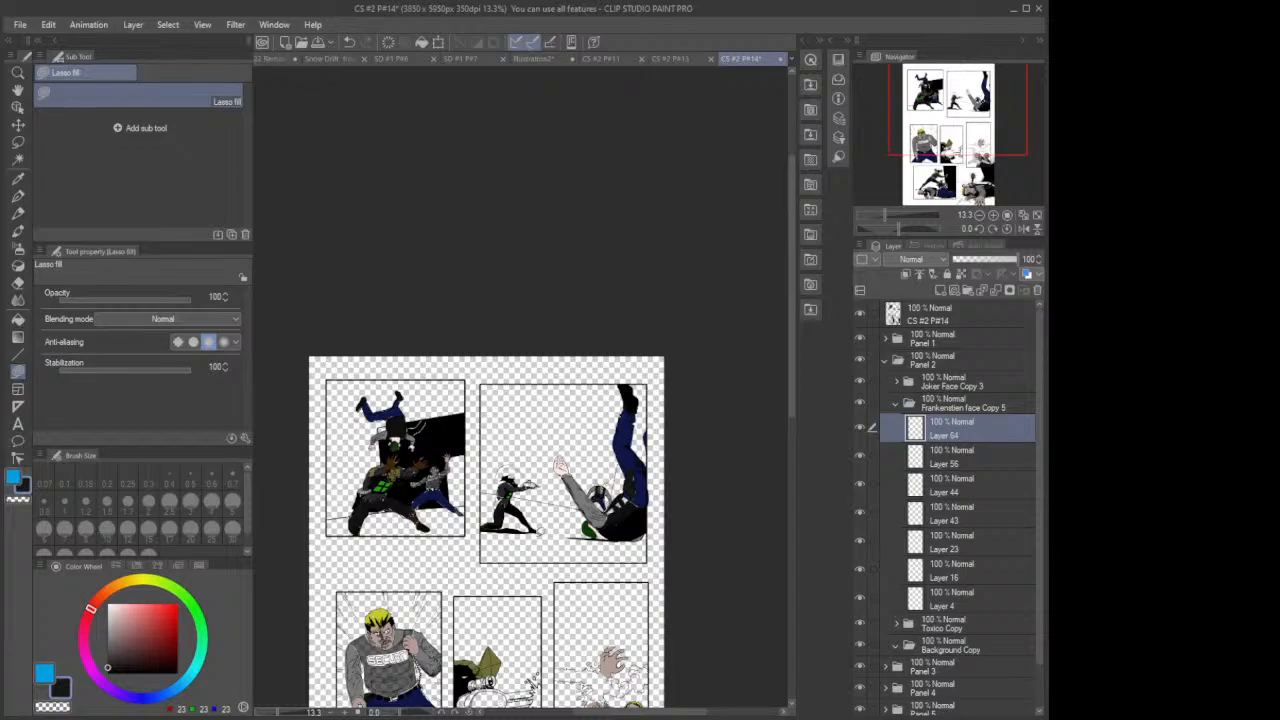
pyautogui.scroll(-2, 536, 556)
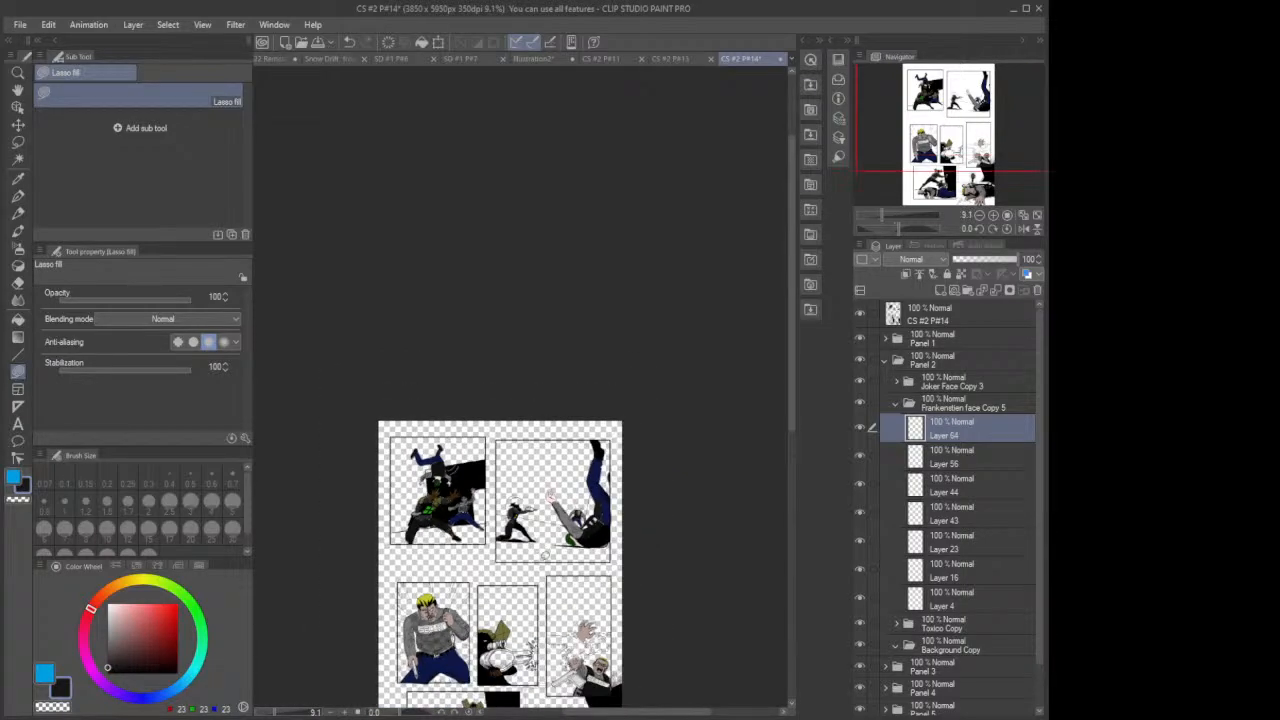
pyautogui.moveTo(787, 405); pyautogui.dragTo(801, 479)
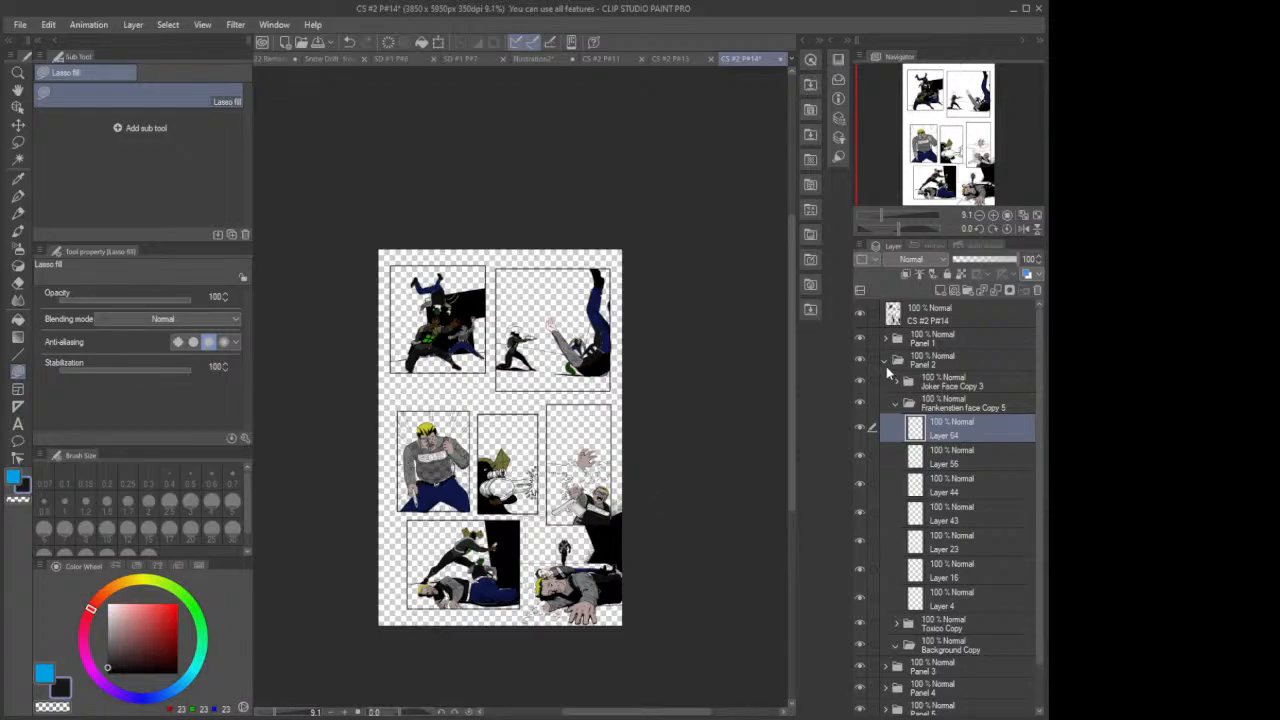
pyautogui.click(884, 362)
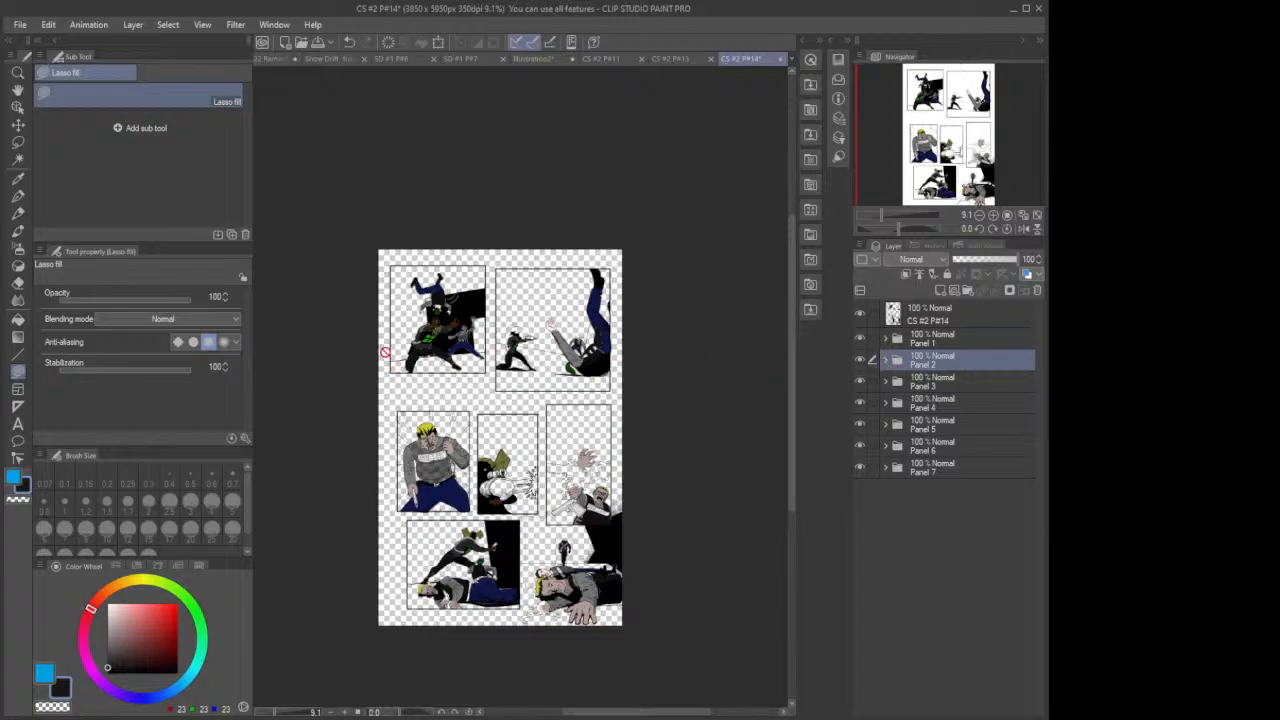
# Step: Open Panel 1, collapse its Frankenstien face folder, and select Layer 34 inside the Joker Face folder
pyautogui.click(885, 339)
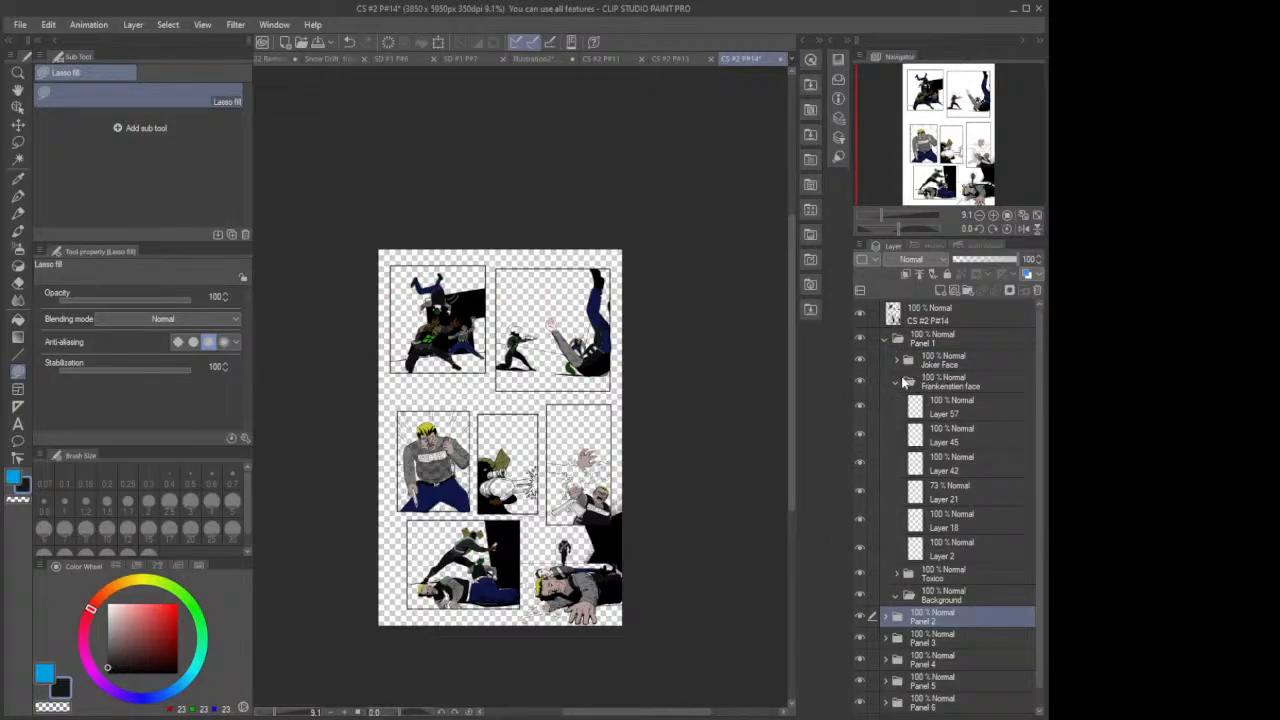
pyautogui.click(896, 381)
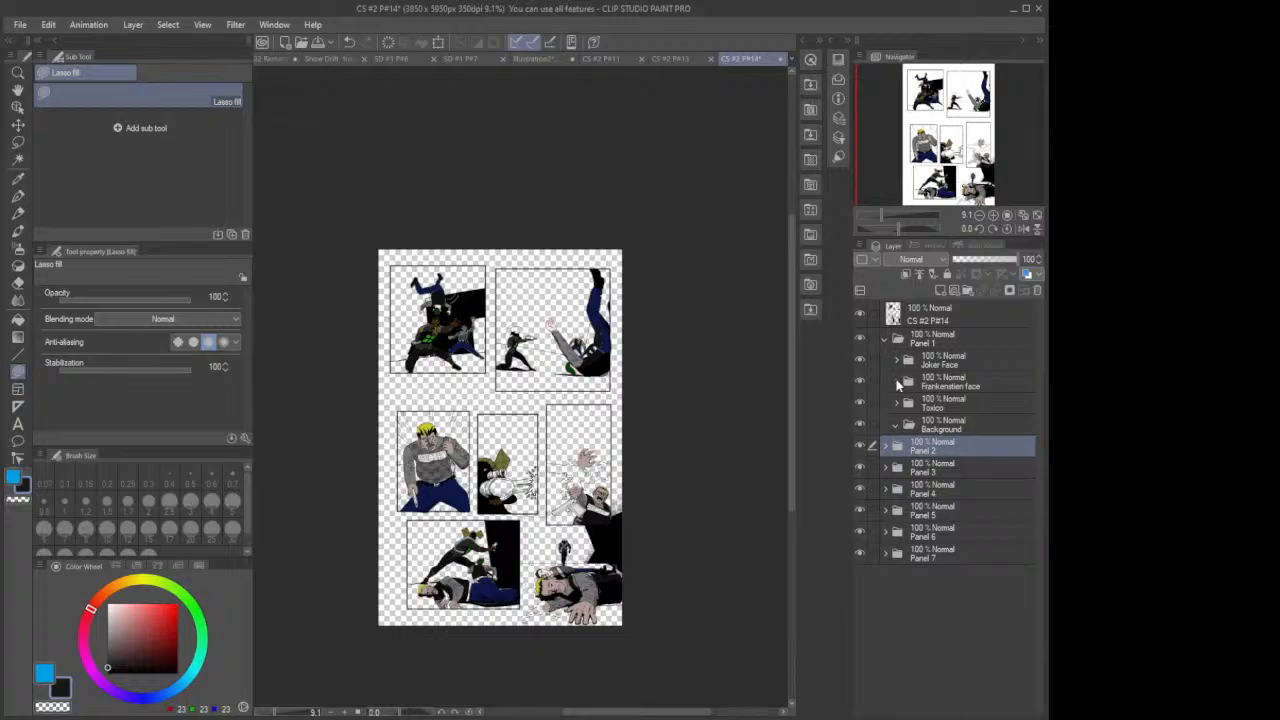
pyautogui.click(935, 361)
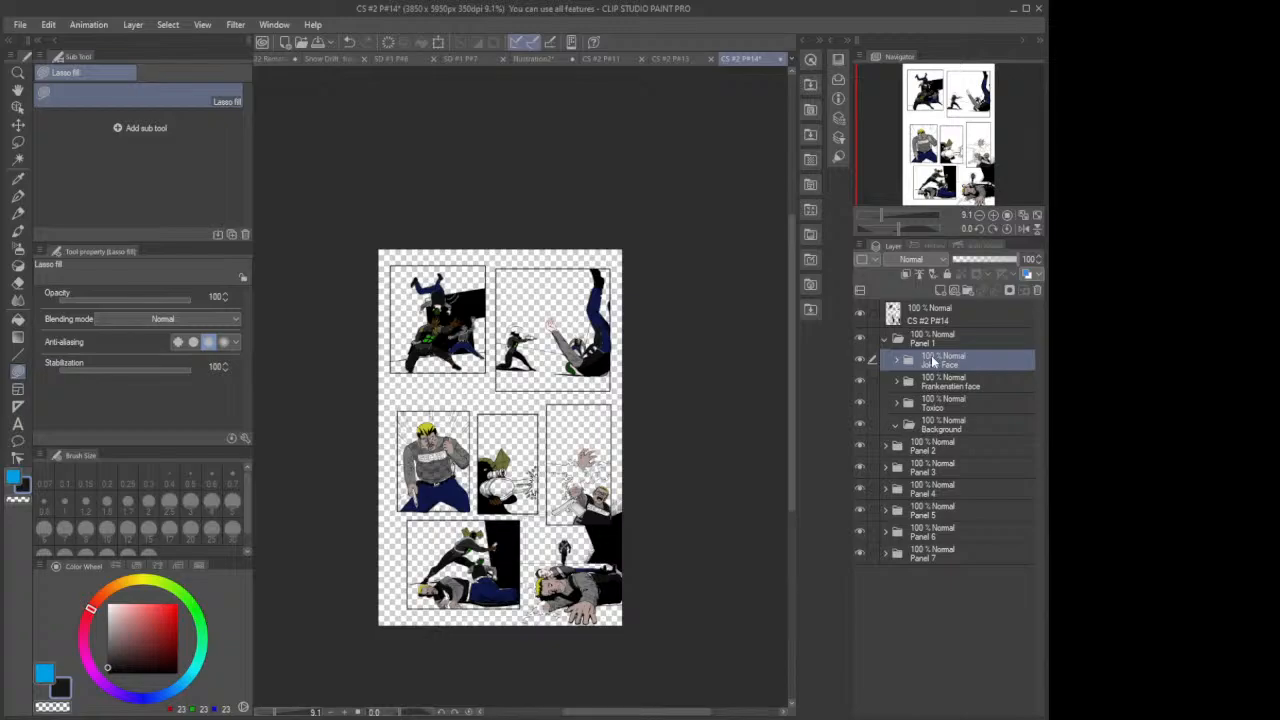
pyautogui.click(895, 364)
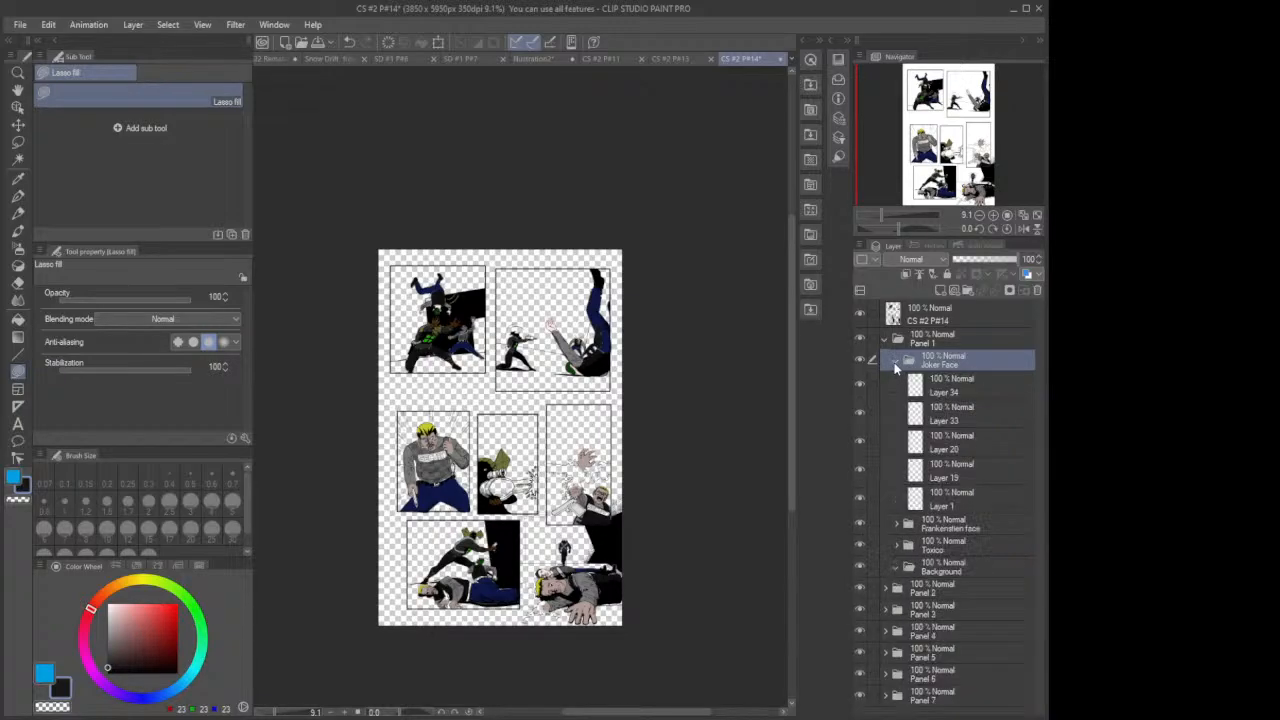
pyautogui.click(945, 385)
# Step: Check what Layer 34 covers on the falling man in Panel 1 and sample the dark green of his hair
pyautogui.scroll(6, 383, 374)
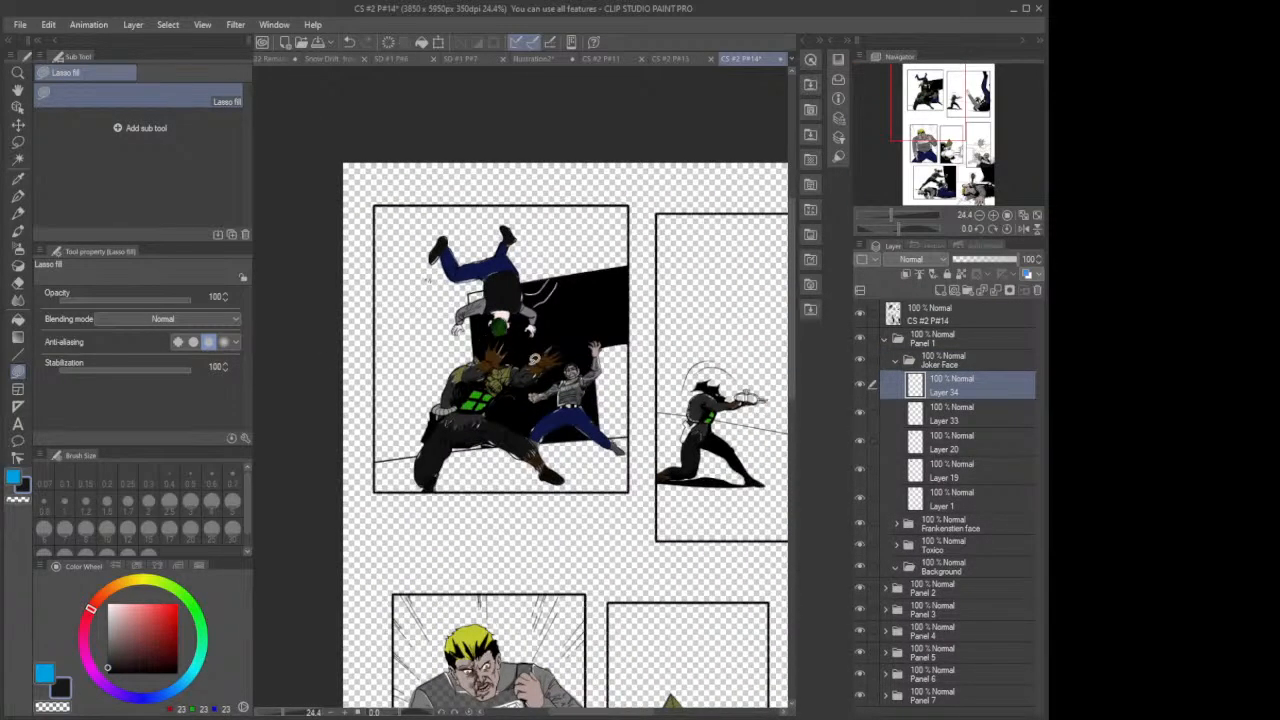
pyautogui.scroll(3, 540, 378)
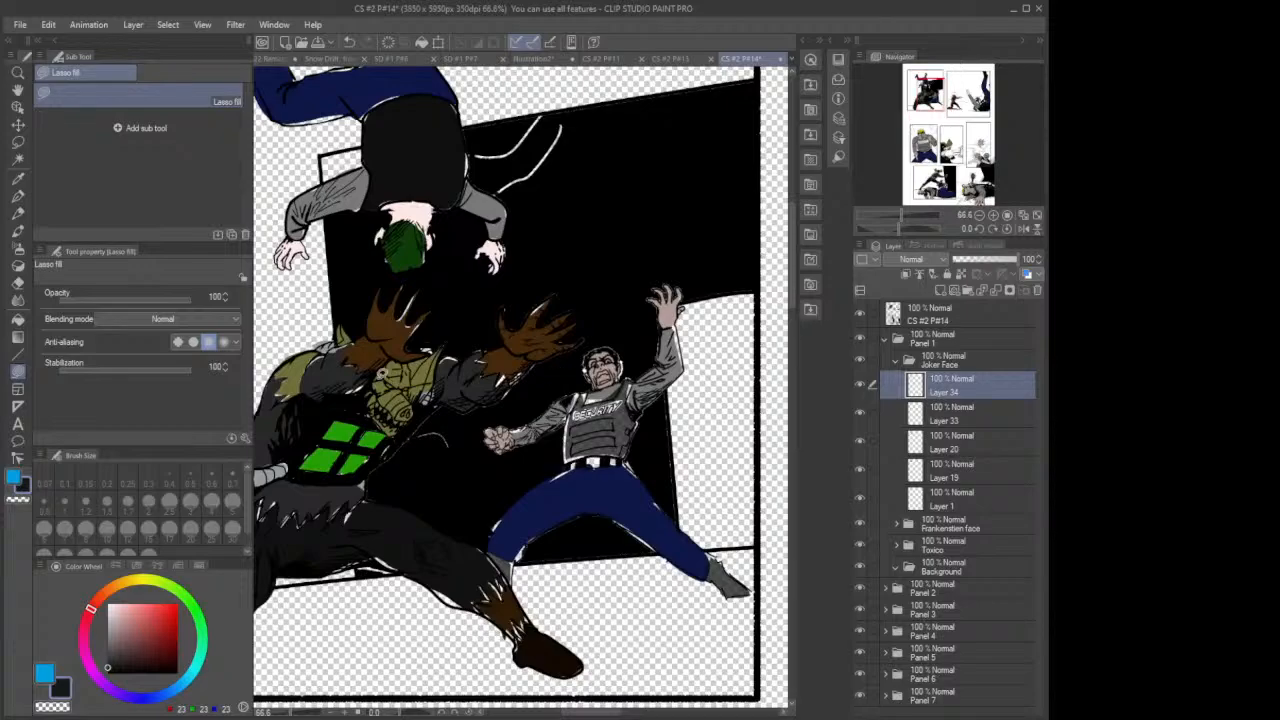
pyautogui.moveTo(604, 714); pyautogui.dragTo(589, 714)
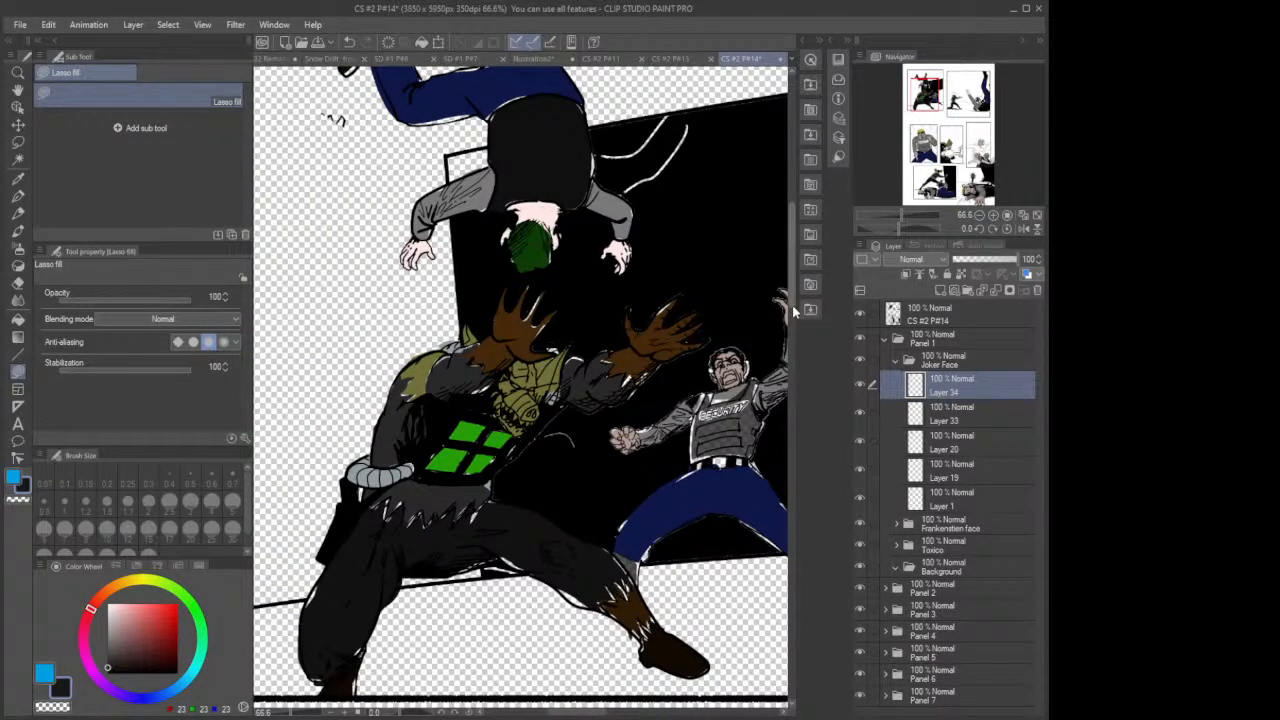
pyautogui.moveTo(792, 305); pyautogui.dragTo(798, 275)
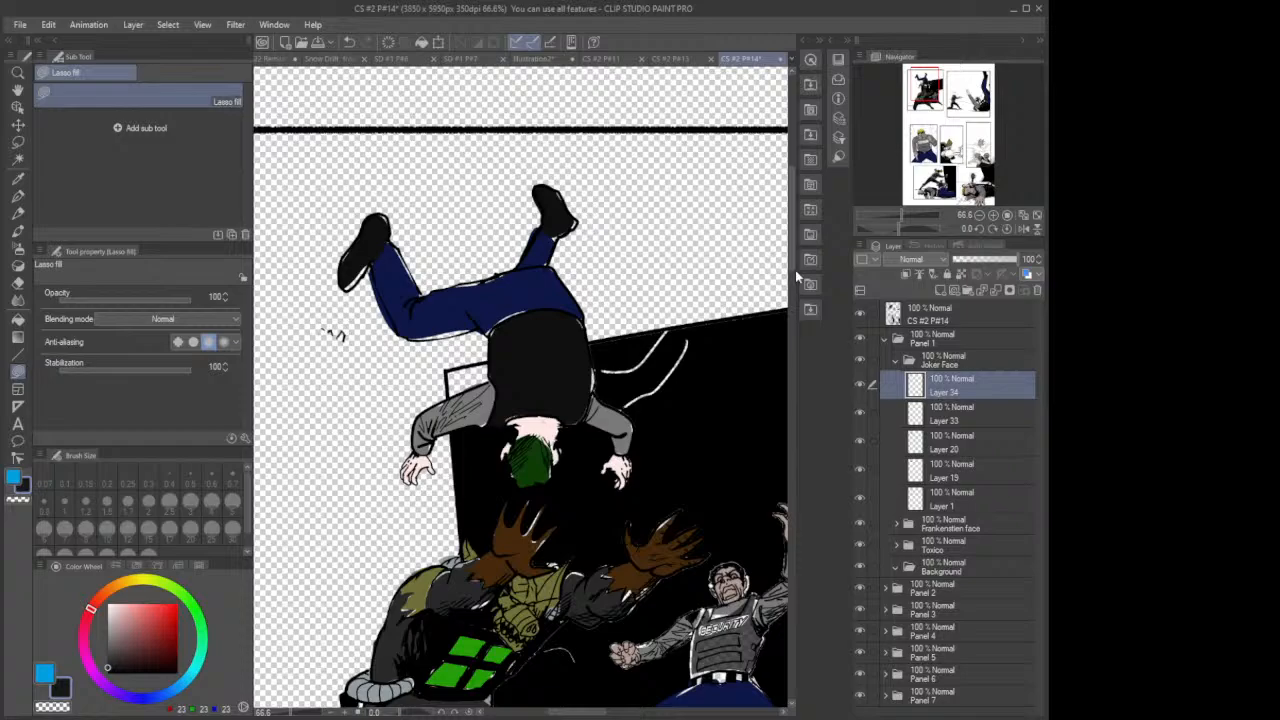
pyautogui.click(860, 382)
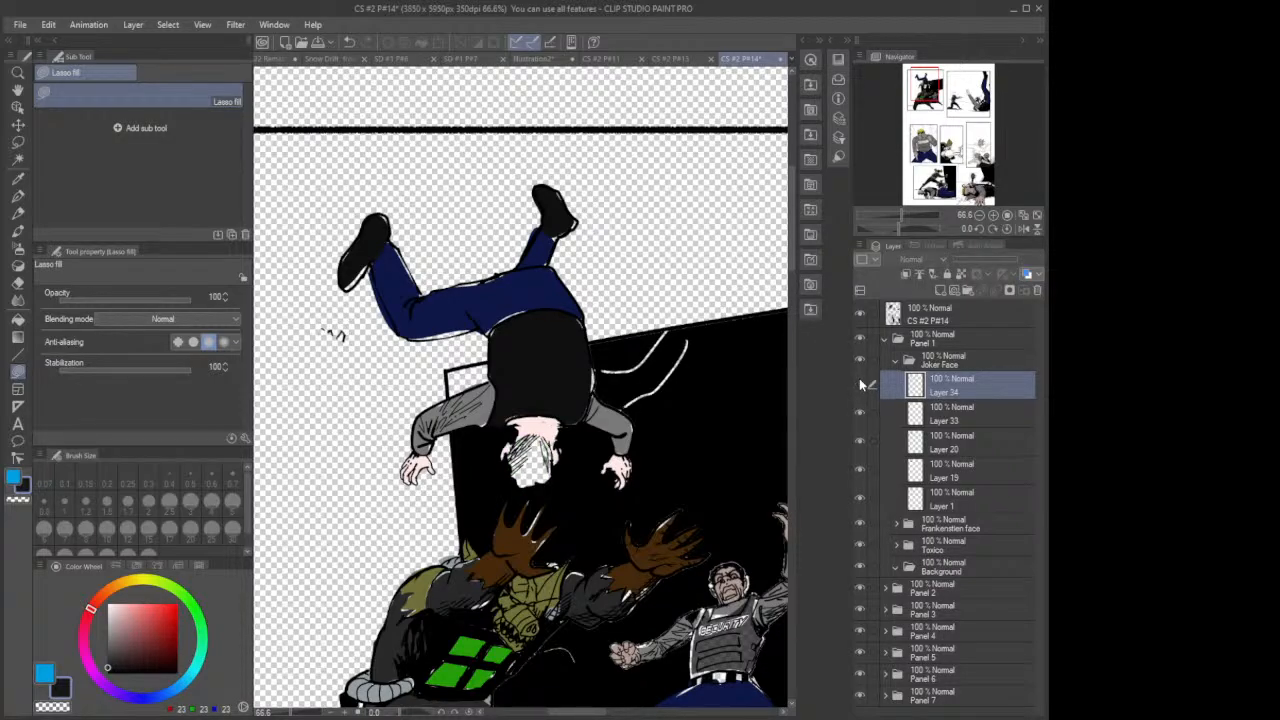
pyautogui.click(859, 380)
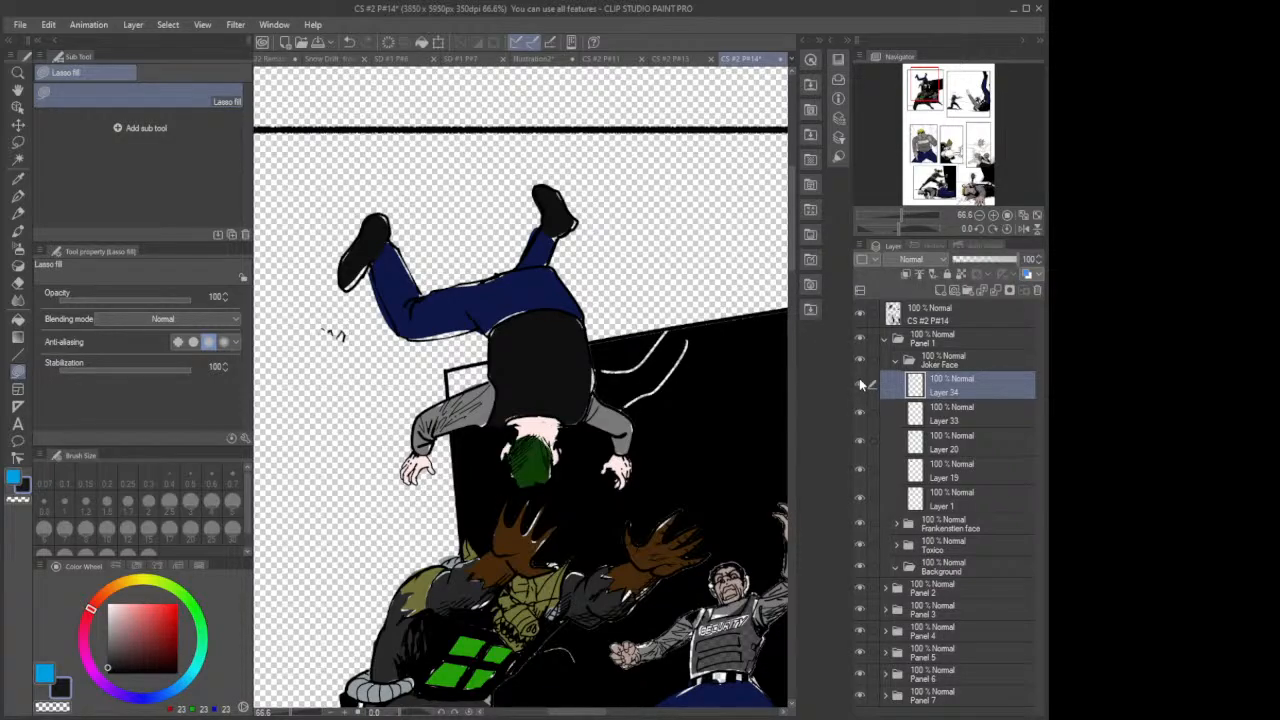
pyautogui.click(19, 179)
pyautogui.click(533, 465)
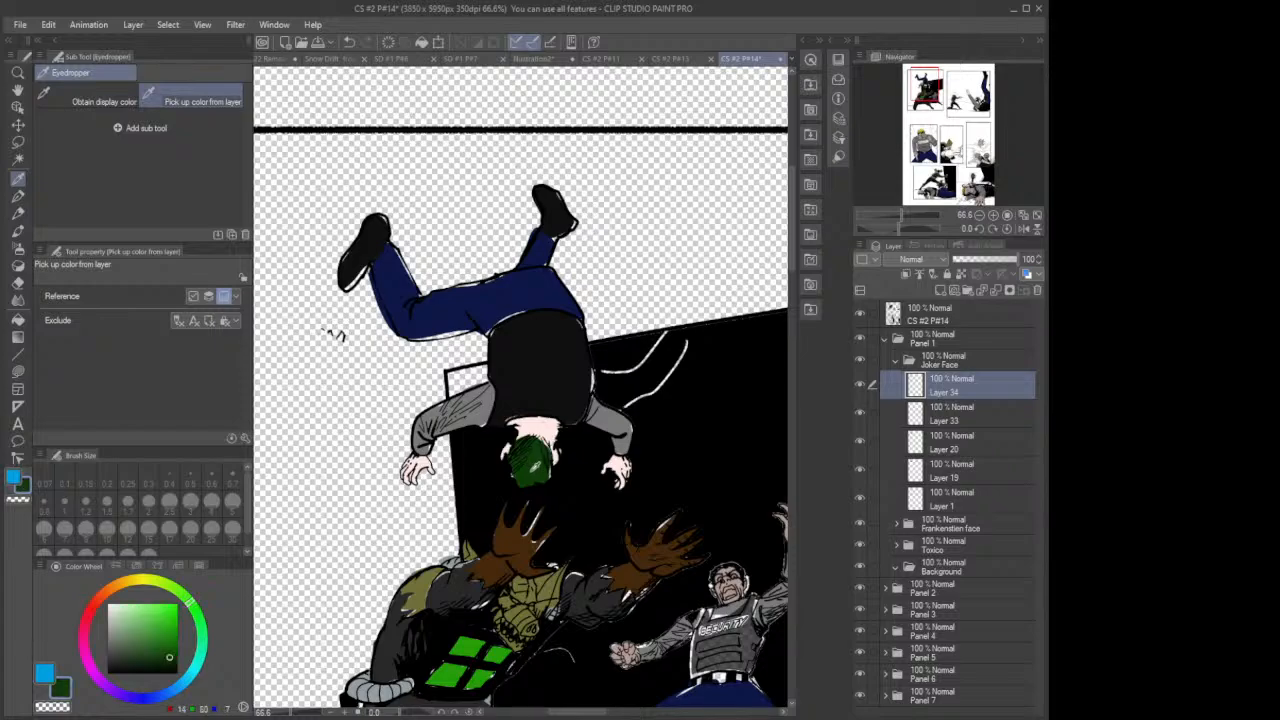
# Step: Lower the opacity of the CS #2 P#14 line art layer to 67% and make Layer 34 active again
pyautogui.scroll(6, 534, 466)
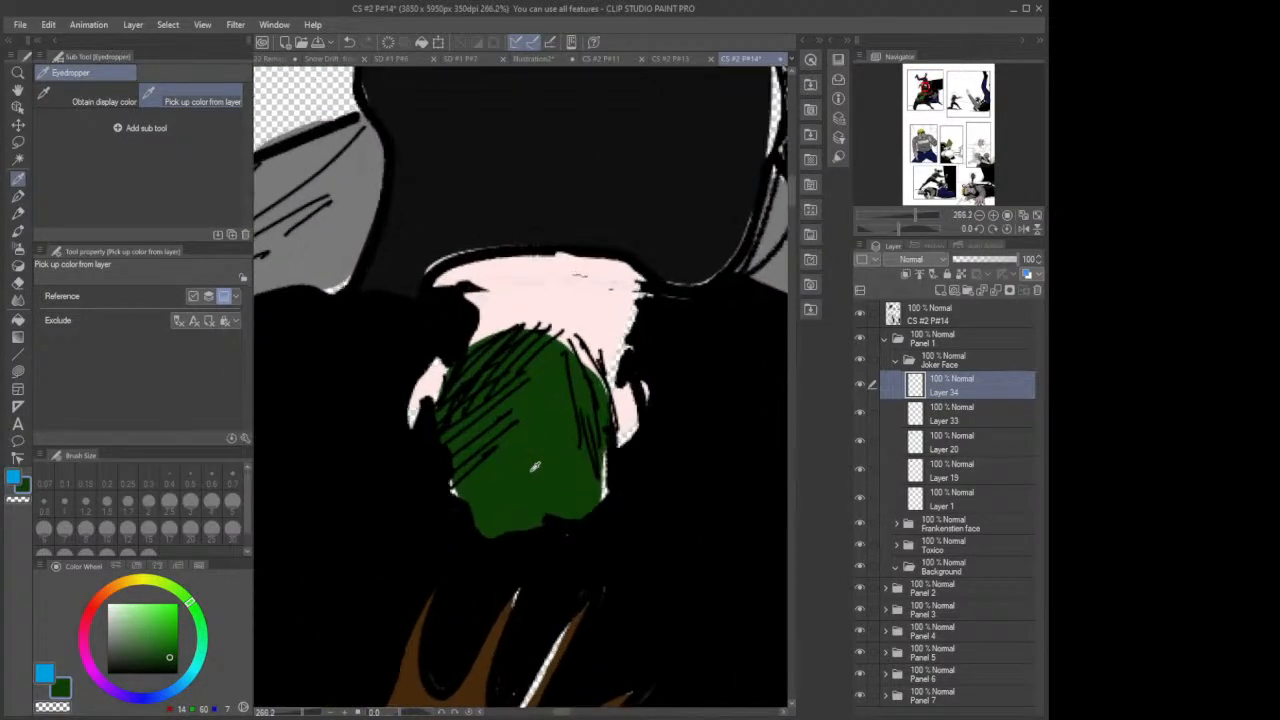
pyautogui.scroll(1, 534, 466)
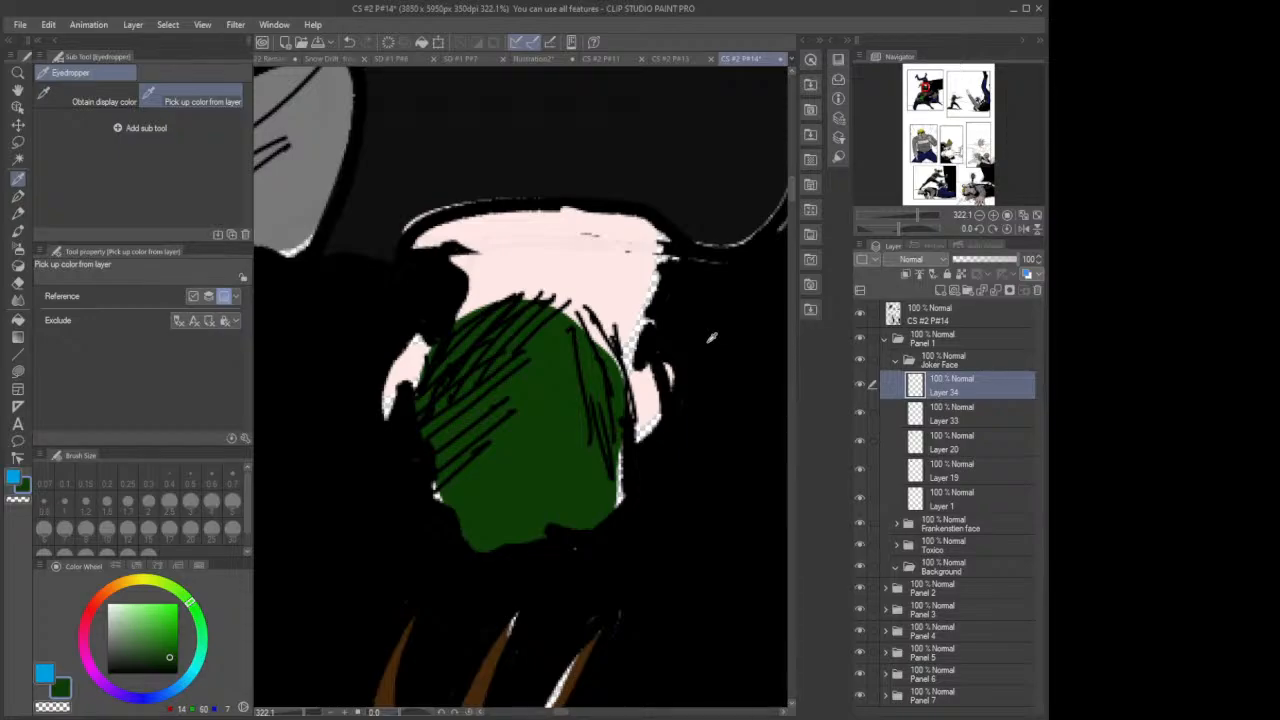
pyautogui.click(990, 310)
pyautogui.moveTo(1018, 259); pyautogui.dragTo(996, 257)
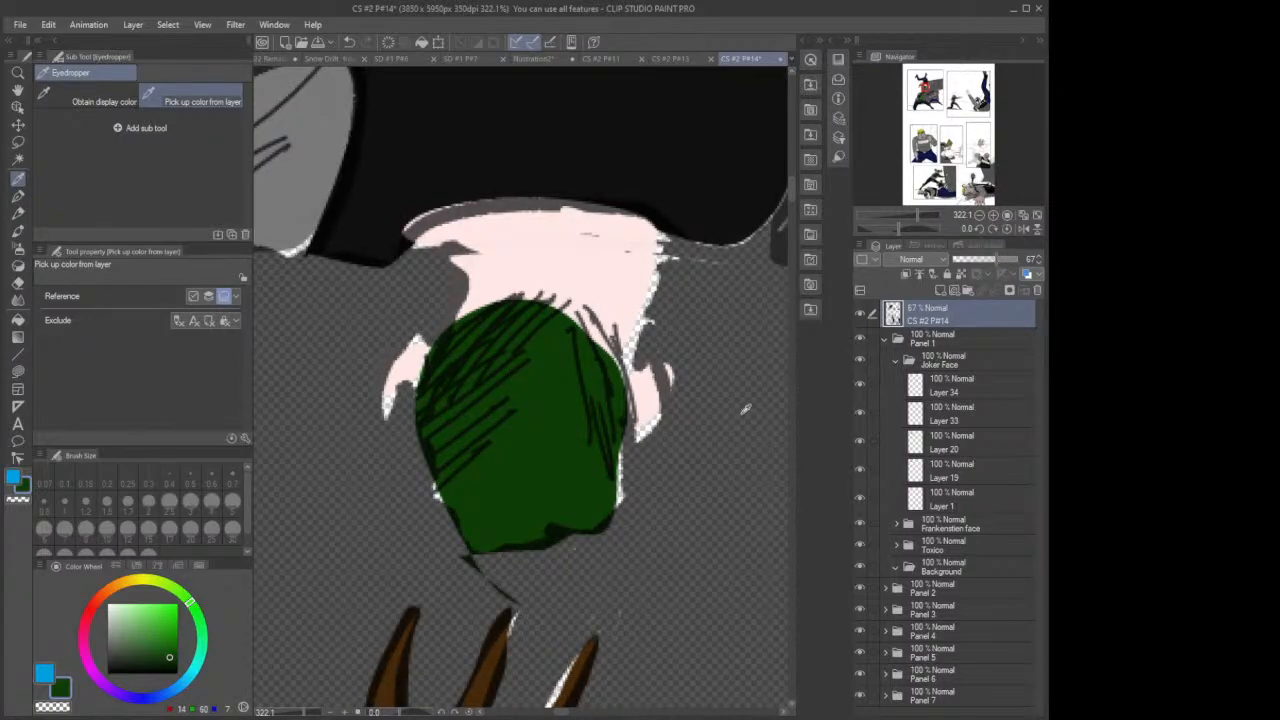
pyautogui.click(955, 385)
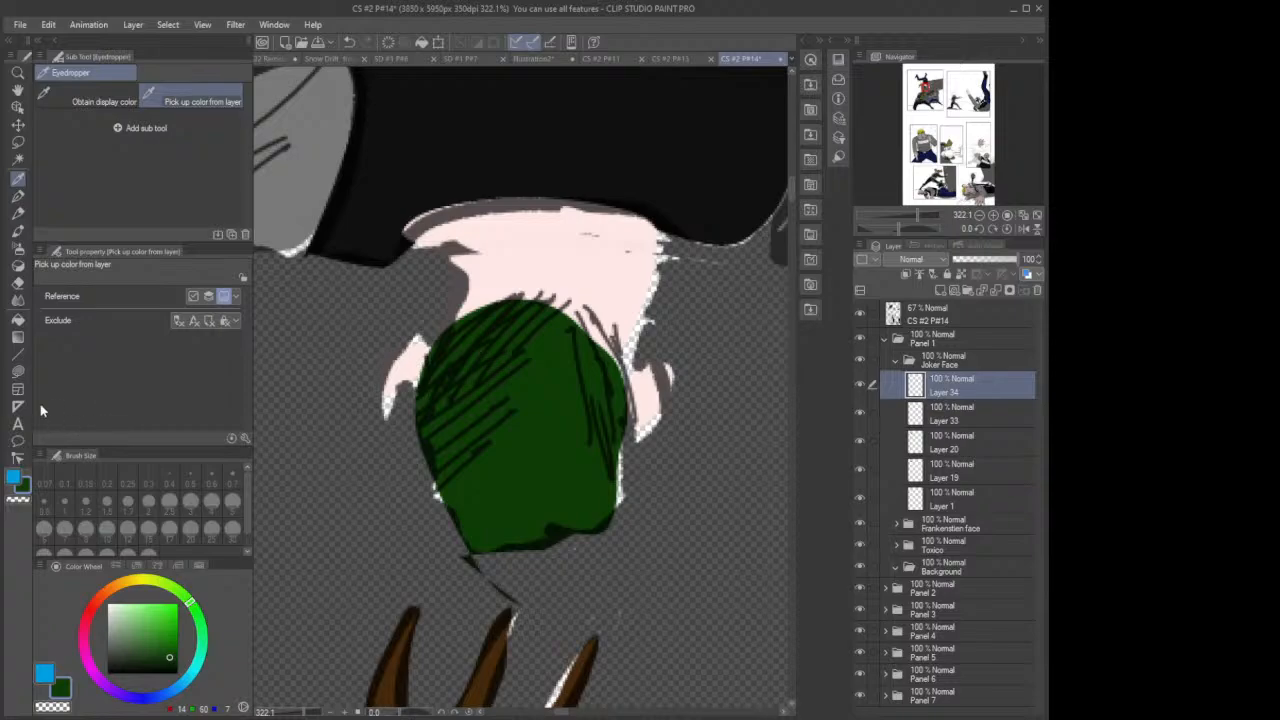
# Step: Lasso-fill the uncoloured edges and strands of the falling man's hair with the dark green on Layer 34
pyautogui.click(17, 371)
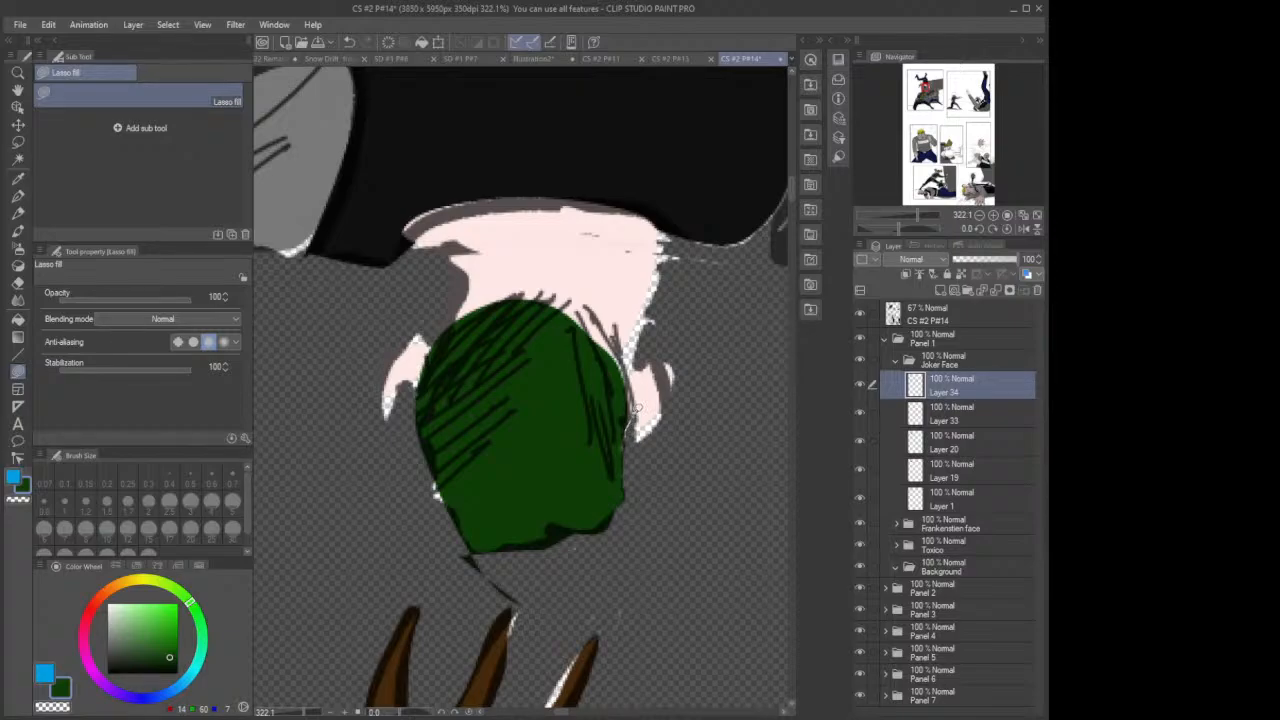
pyautogui.moveTo(626, 358)
pyautogui.mouseDown()
pyautogui.moveTo(590, 305)
pyautogui.moveTo(562, 308)
pyautogui.moveTo(553, 343)
pyautogui.mouseUp()
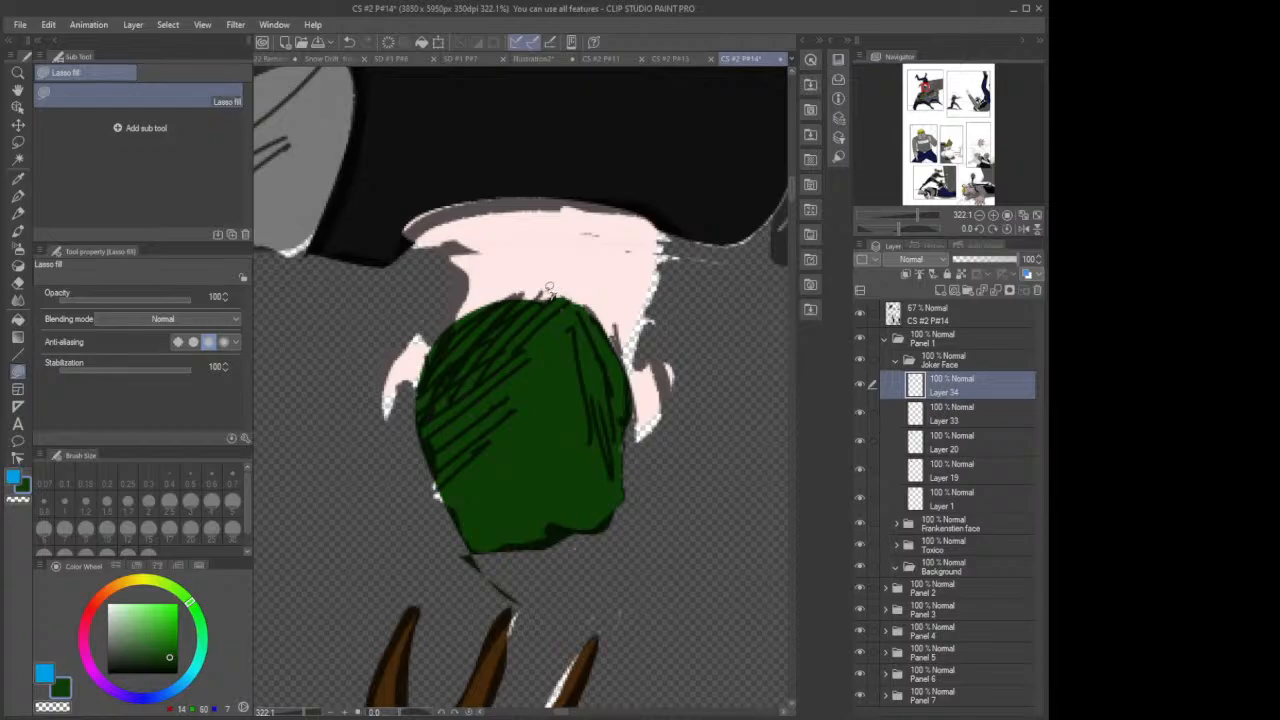
pyautogui.moveTo(529, 289); pyautogui.dragTo(508, 306)
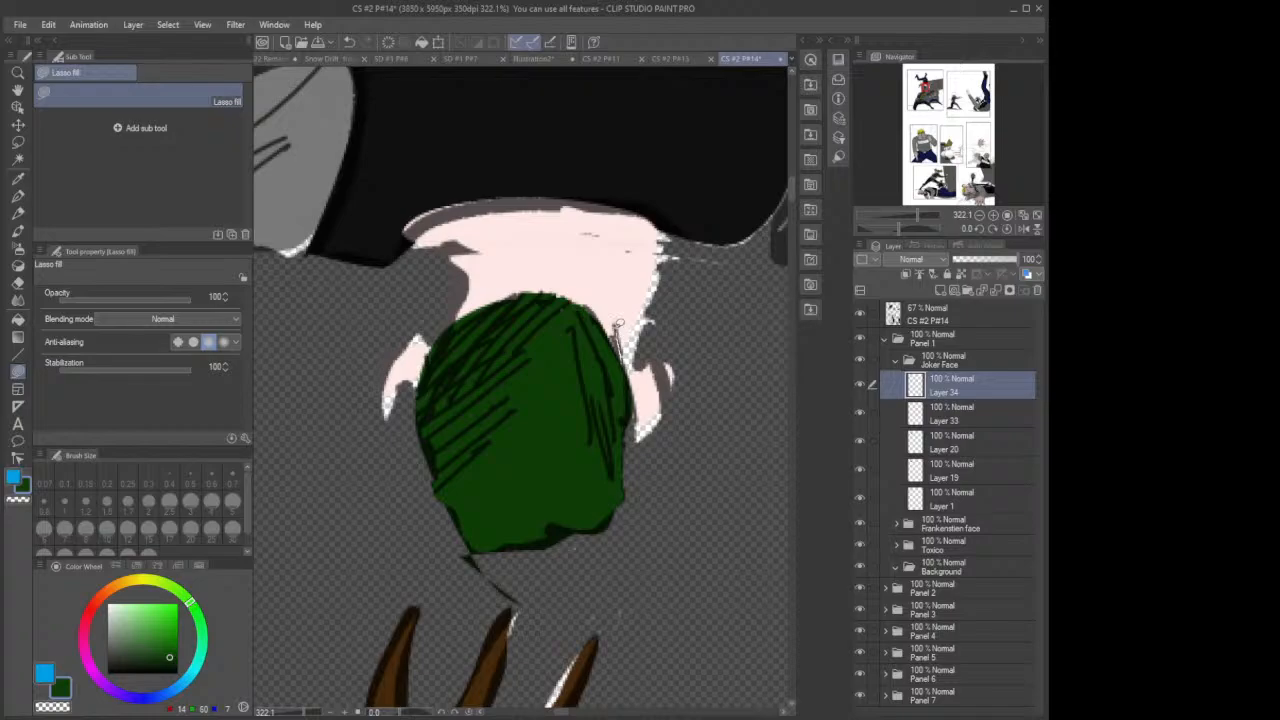
pyautogui.moveTo(616, 320)
pyautogui.mouseDown()
pyautogui.moveTo(587, 308)
pyautogui.moveTo(610, 380)
pyautogui.mouseUp()
pyautogui.moveTo(564, 306)
pyautogui.mouseDown()
pyautogui.moveTo(566, 330)
pyautogui.moveTo(590, 305)
pyautogui.mouseUp()
# Step: On Layer 33, sample the pale pink skin colour and lasso-fill the gaps around the falling man's ears and neck
pyautogui.click(970, 412)
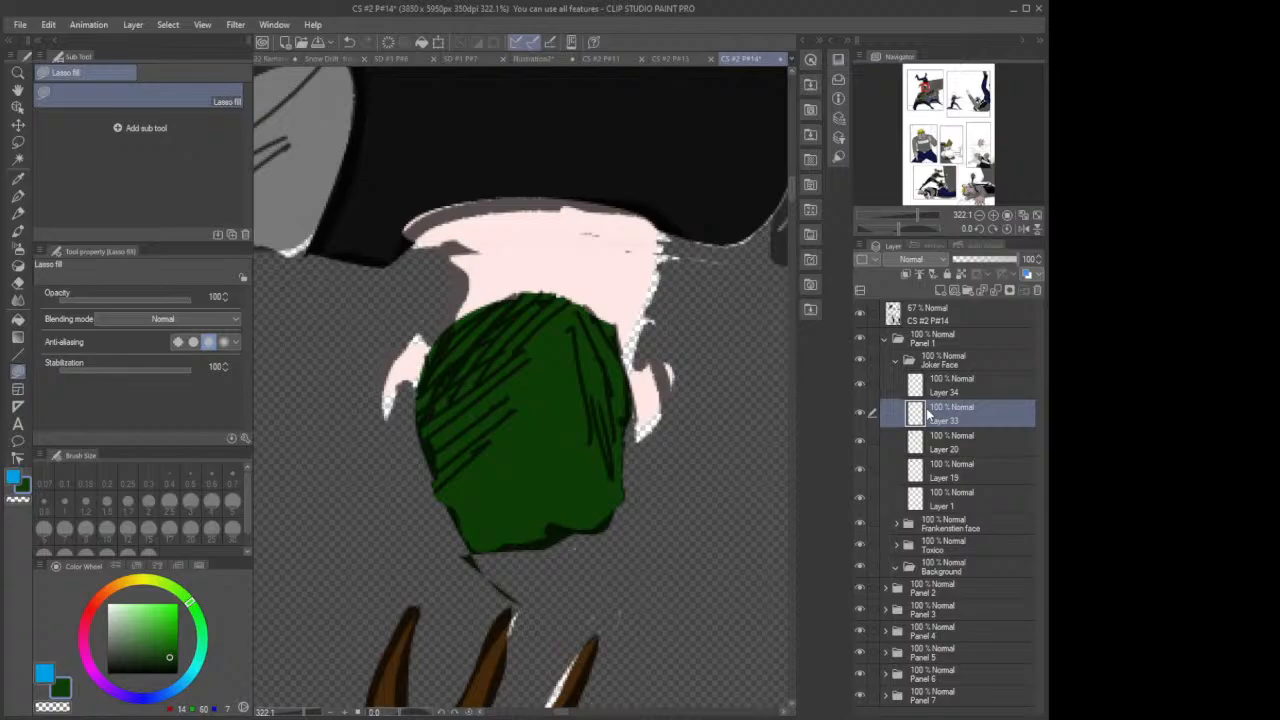
pyautogui.click(859, 415)
pyautogui.click(859, 415)
pyautogui.click(17, 178)
pyautogui.click(527, 260)
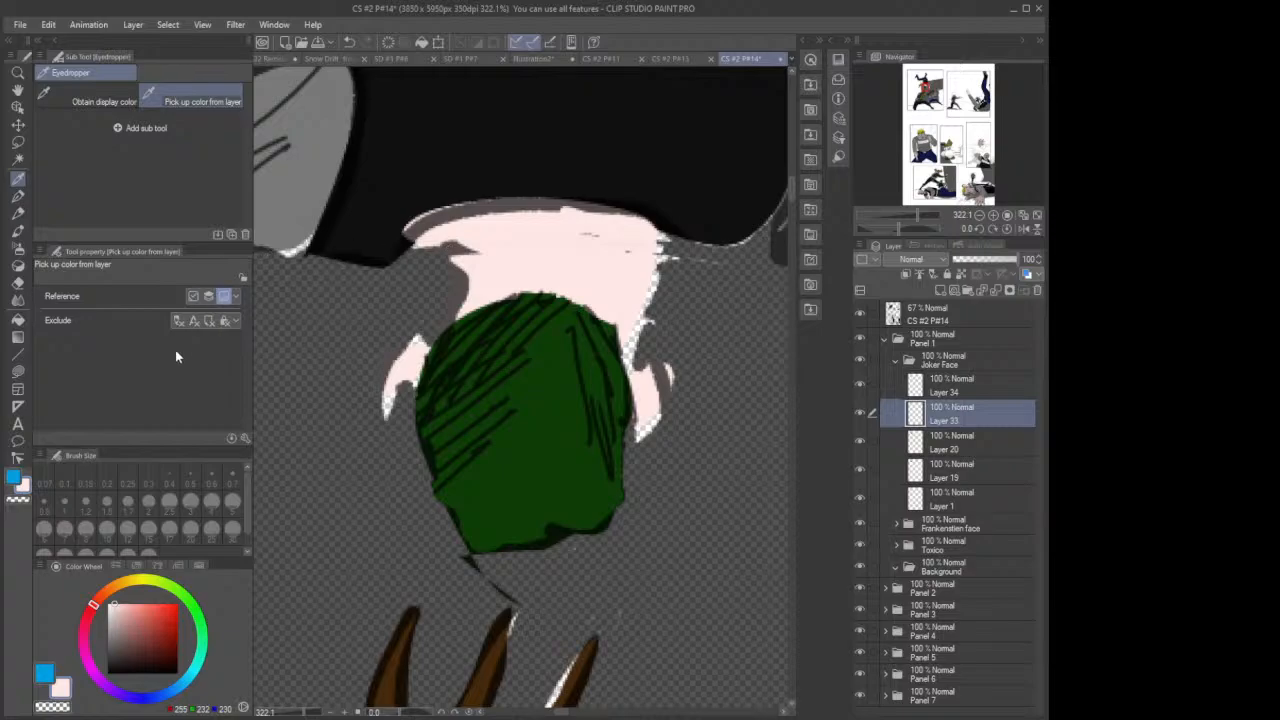
pyautogui.click(18, 370)
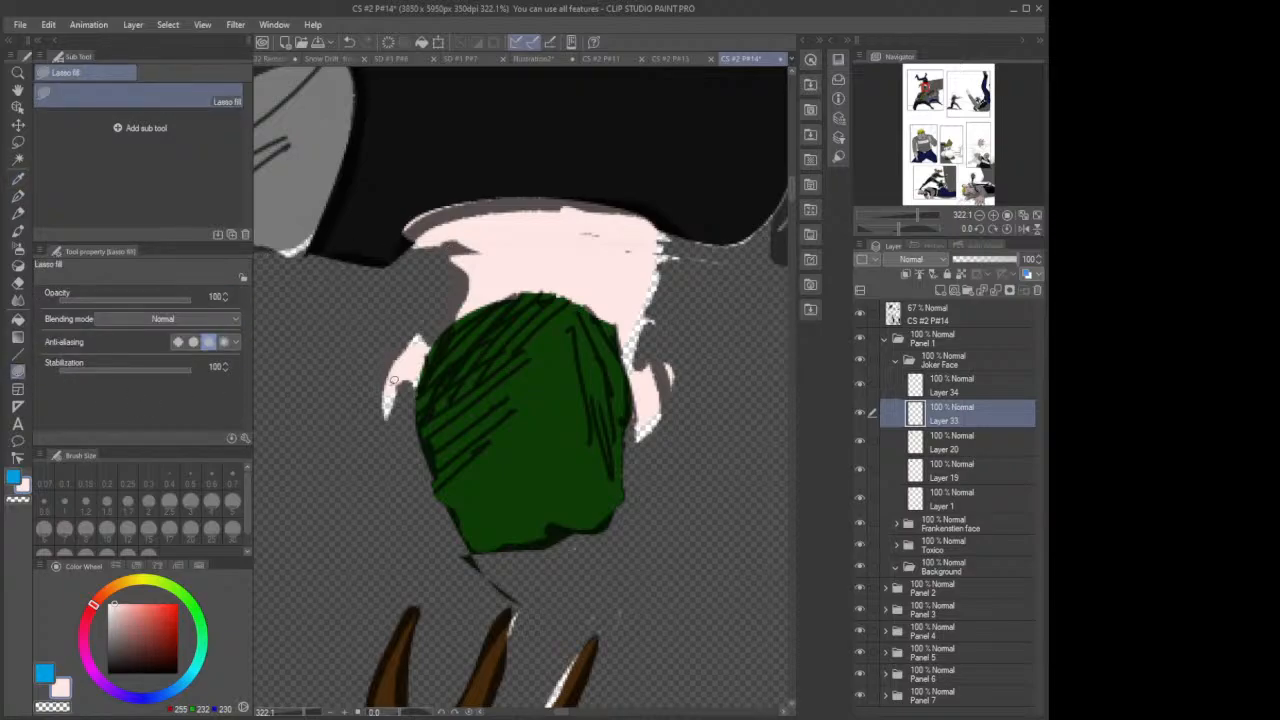
pyautogui.moveTo(386, 380)
pyautogui.mouseDown()
pyautogui.moveTo(384, 405)
pyautogui.moveTo(397, 404)
pyautogui.moveTo(425, 360)
pyautogui.moveTo(421, 370)
pyautogui.mouseUp()
pyautogui.moveTo(638, 325)
pyautogui.mouseDown()
pyautogui.moveTo(624, 360)
pyautogui.moveTo(632, 386)
pyautogui.moveTo(672, 255)
pyautogui.moveTo(647, 218)
pyautogui.moveTo(626, 328)
pyautogui.mouseUp()
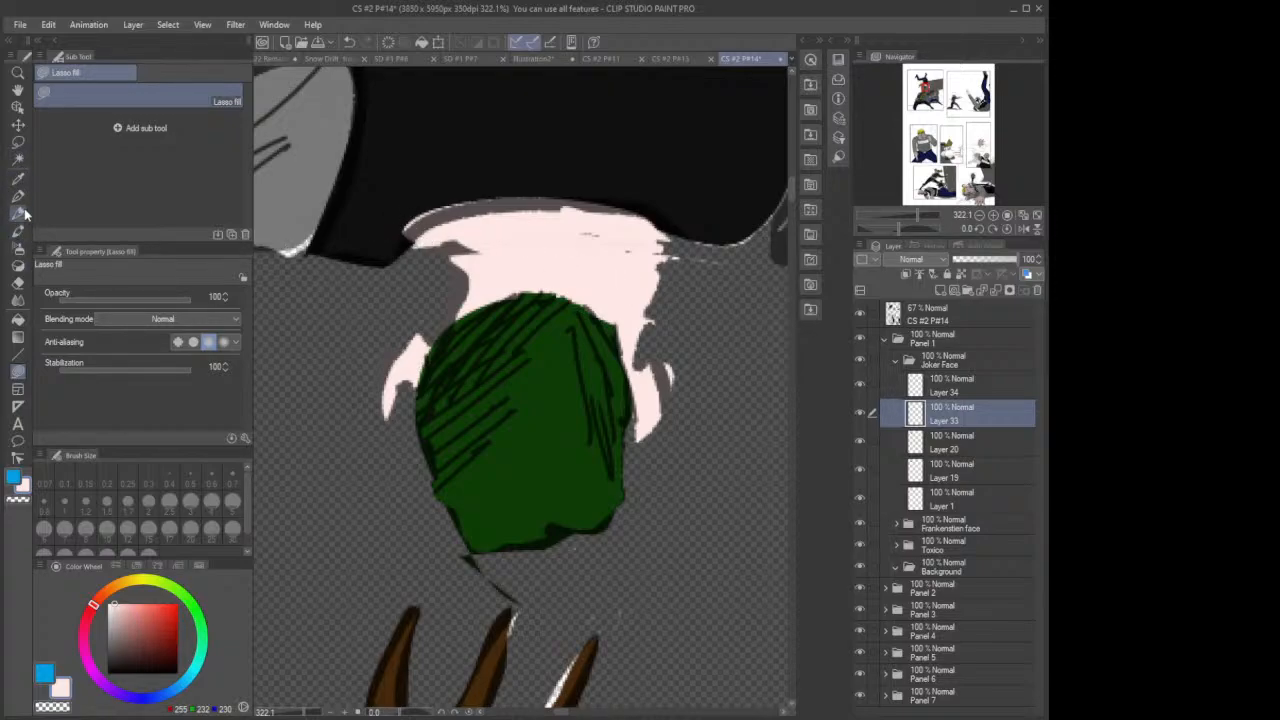
# Step: Erase the pale pink spilling over the falling man's collar line with the Kneaded eraser at size 0.63
pyautogui.click(16, 285)
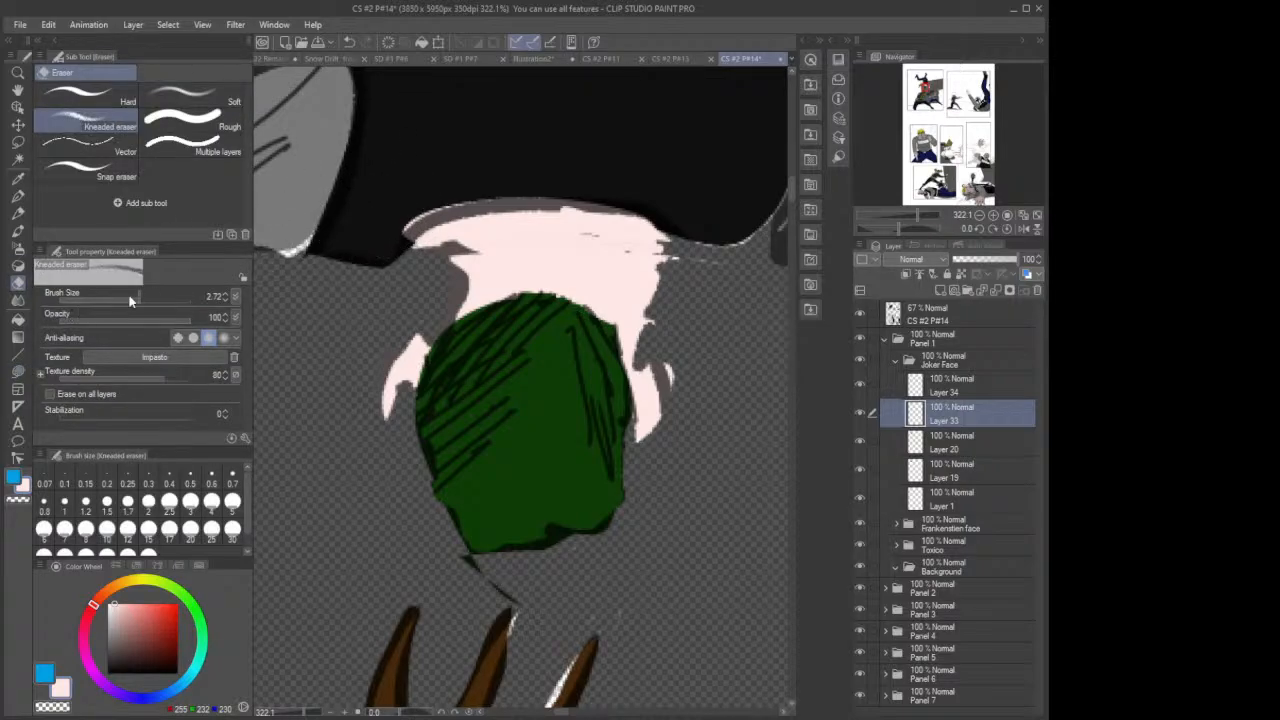
pyautogui.moveTo(130, 300); pyautogui.dragTo(119, 296)
pyautogui.moveTo(400, 214)
pyautogui.mouseDown()
pyautogui.moveTo(488, 182)
pyautogui.moveTo(588, 196)
pyautogui.moveTo(566, 188)
pyautogui.moveTo(609, 185)
pyautogui.moveTo(568, 186)
pyautogui.moveTo(584, 203)
pyautogui.moveTo(623, 202)
pyautogui.mouseUp()
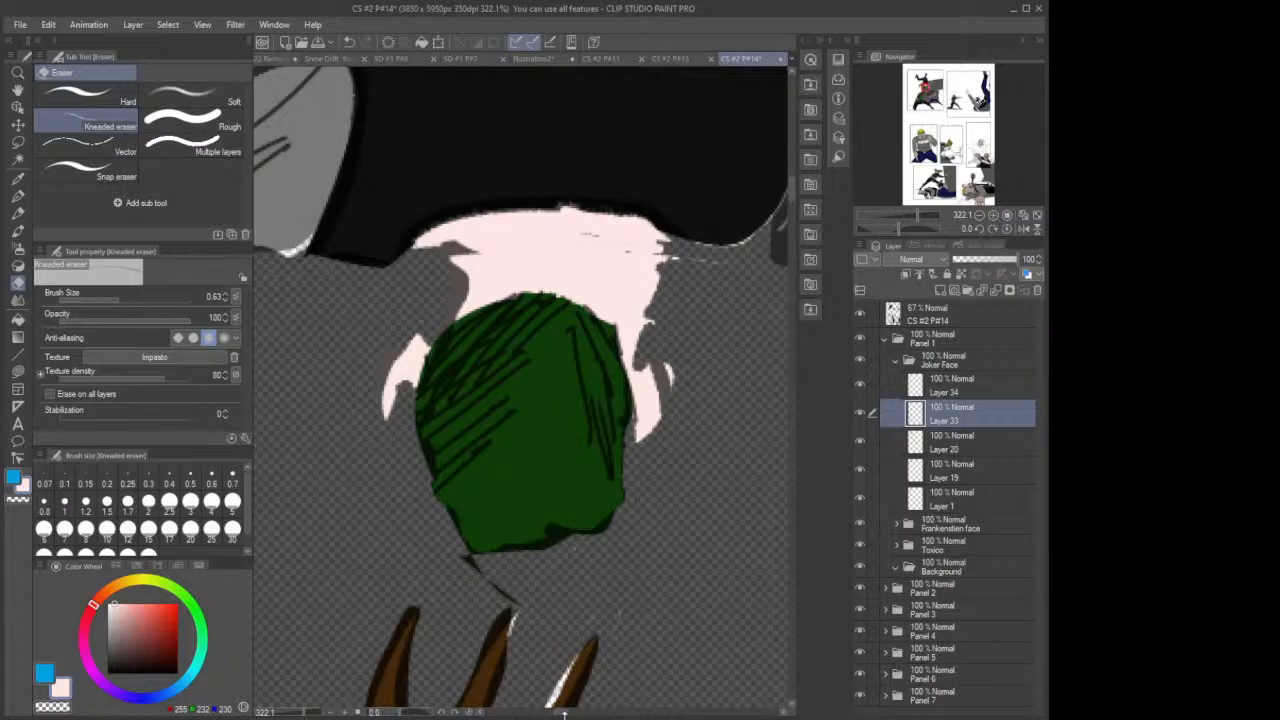
# Step: Check both of the falling man's hands and lasso-fill the gaps in the fingers beside the black background with pale pink
pyautogui.moveTo(563, 713); pyautogui.dragTo(544, 712)
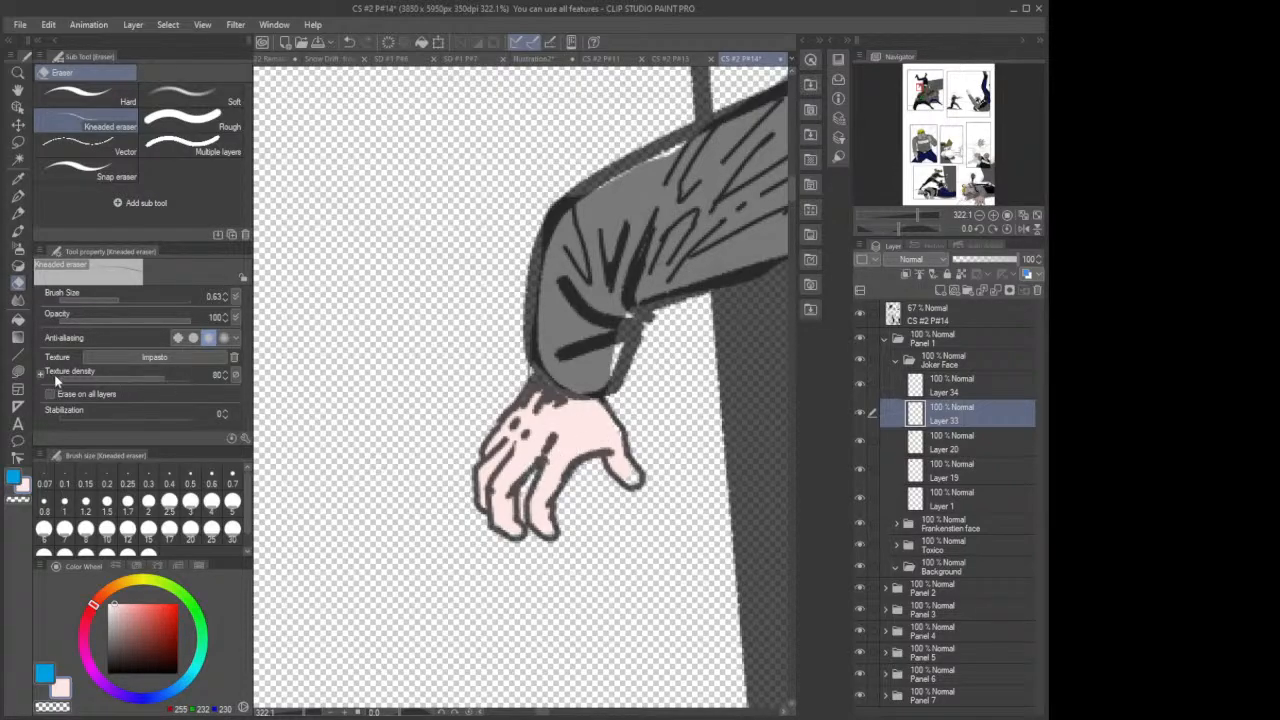
pyautogui.click(18, 371)
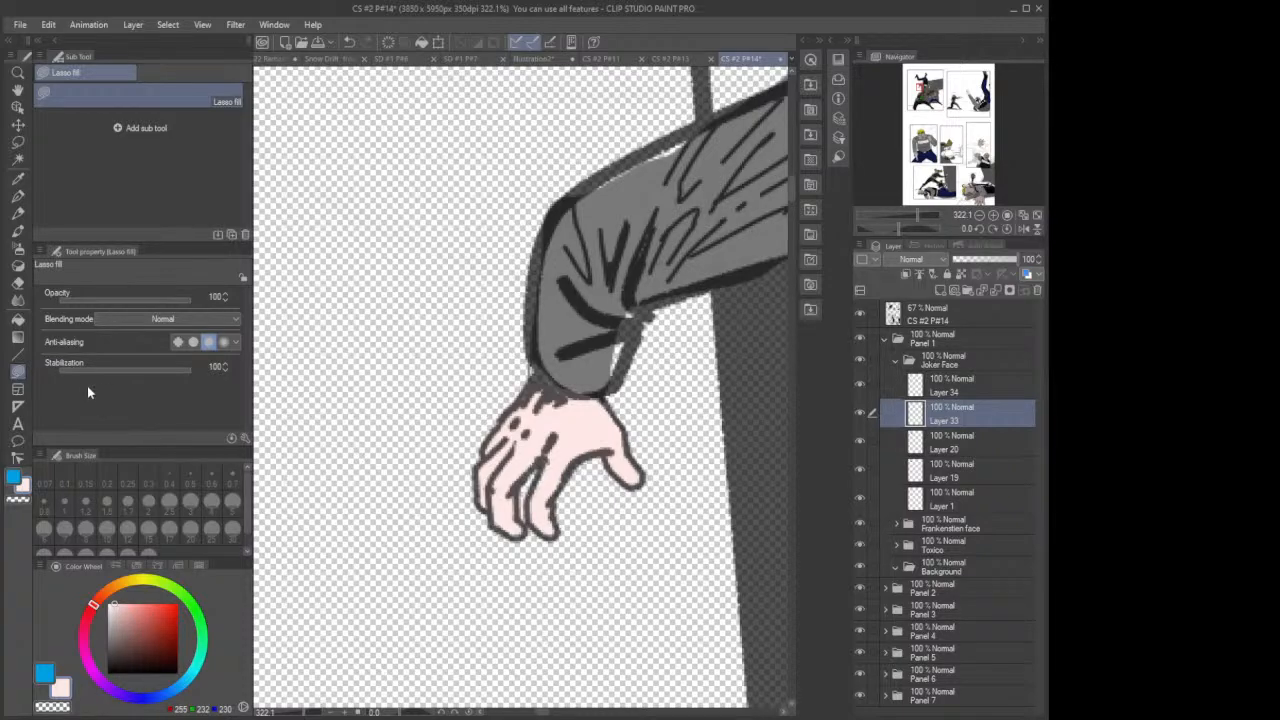
pyautogui.click(18, 282)
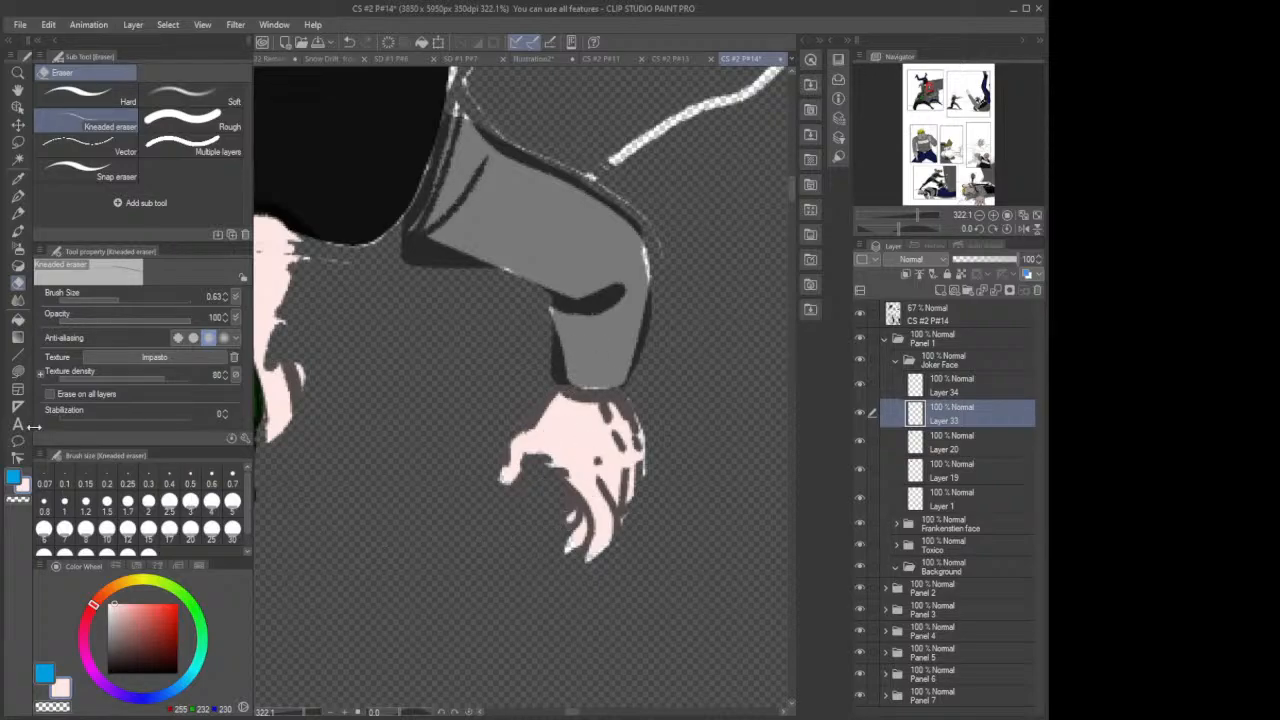
pyautogui.click(17, 373)
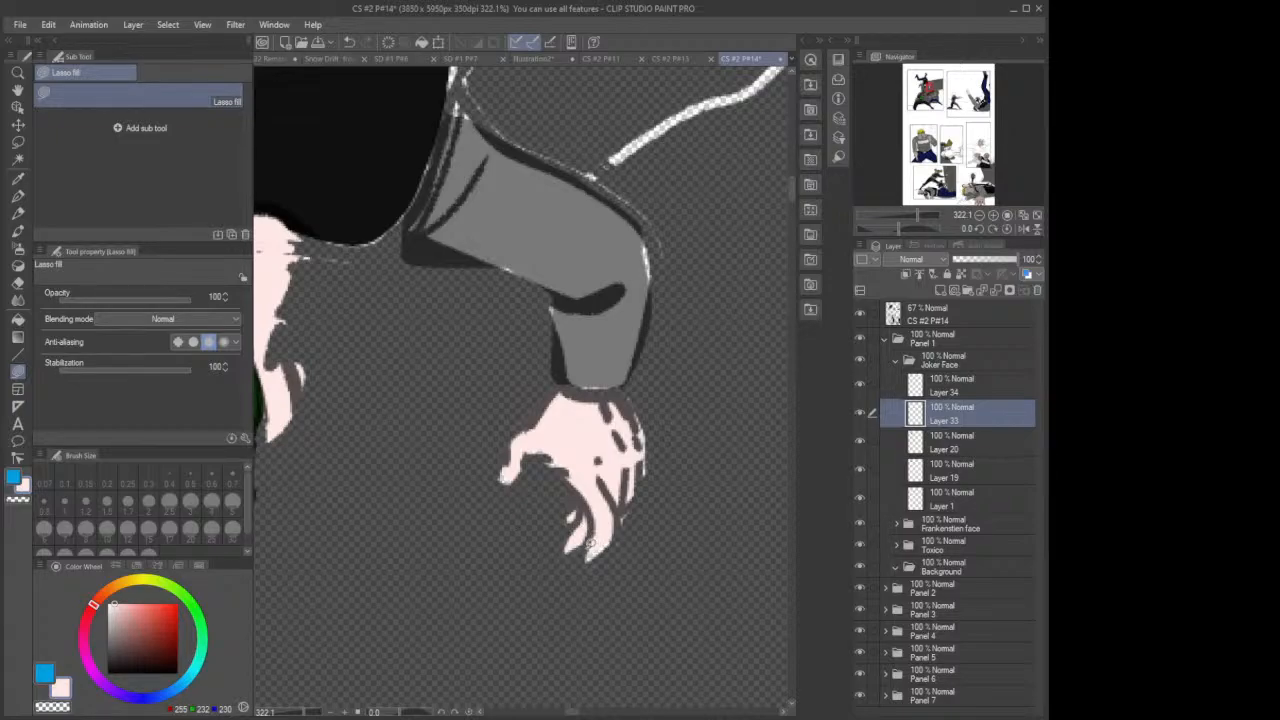
pyautogui.moveTo(590, 544)
pyautogui.mouseDown()
pyautogui.moveTo(583, 562)
pyautogui.moveTo(612, 546)
pyautogui.moveTo(605, 523)
pyautogui.mouseUp()
pyautogui.moveTo(548, 462)
pyautogui.mouseDown()
pyautogui.moveTo(566, 464)
pyautogui.moveTo(564, 452)
pyautogui.mouseUp()
pyautogui.moveTo(645, 472)
pyautogui.mouseDown()
pyautogui.moveTo(645, 430)
pyautogui.moveTo(626, 500)
pyautogui.mouseUp()
# Step: Identify the shirt and shoe fill on Layer 20, sample its near-black colour, and lower the layer's opacity to 64%
pyautogui.scroll(-6, 494, 329)
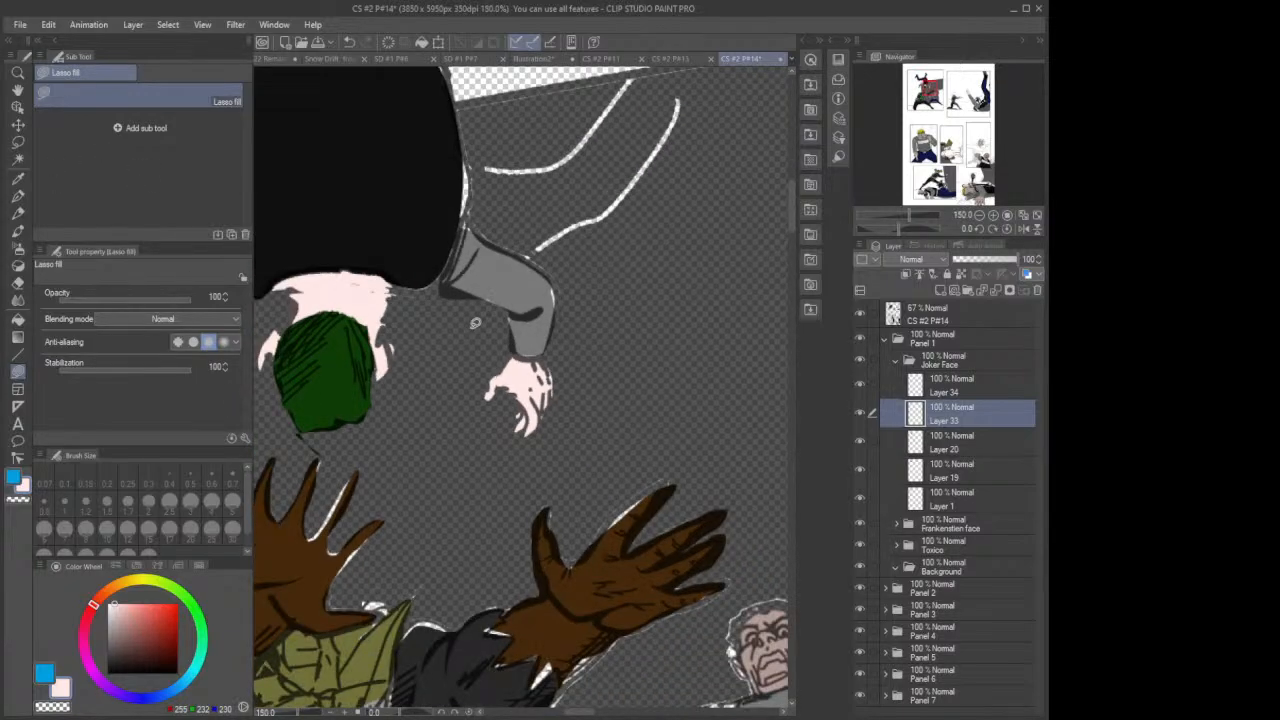
pyautogui.scroll(-2, 475, 323)
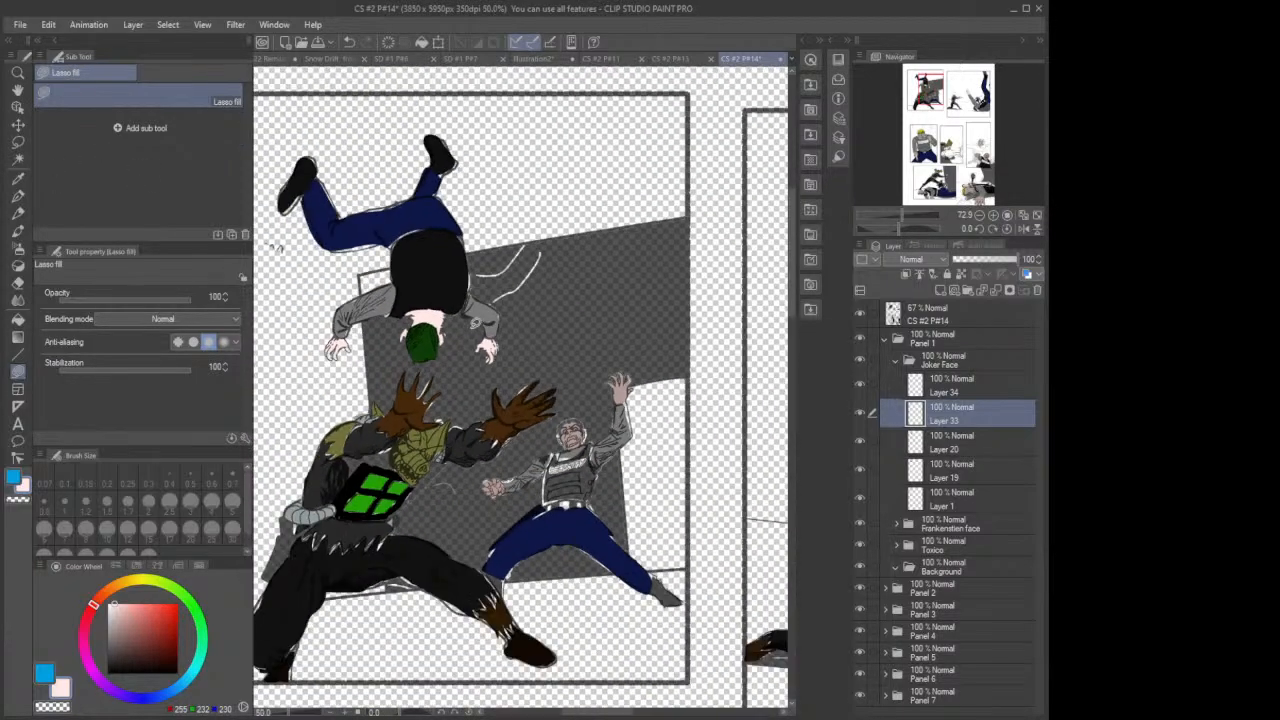
pyautogui.click(938, 447)
pyautogui.click(859, 443)
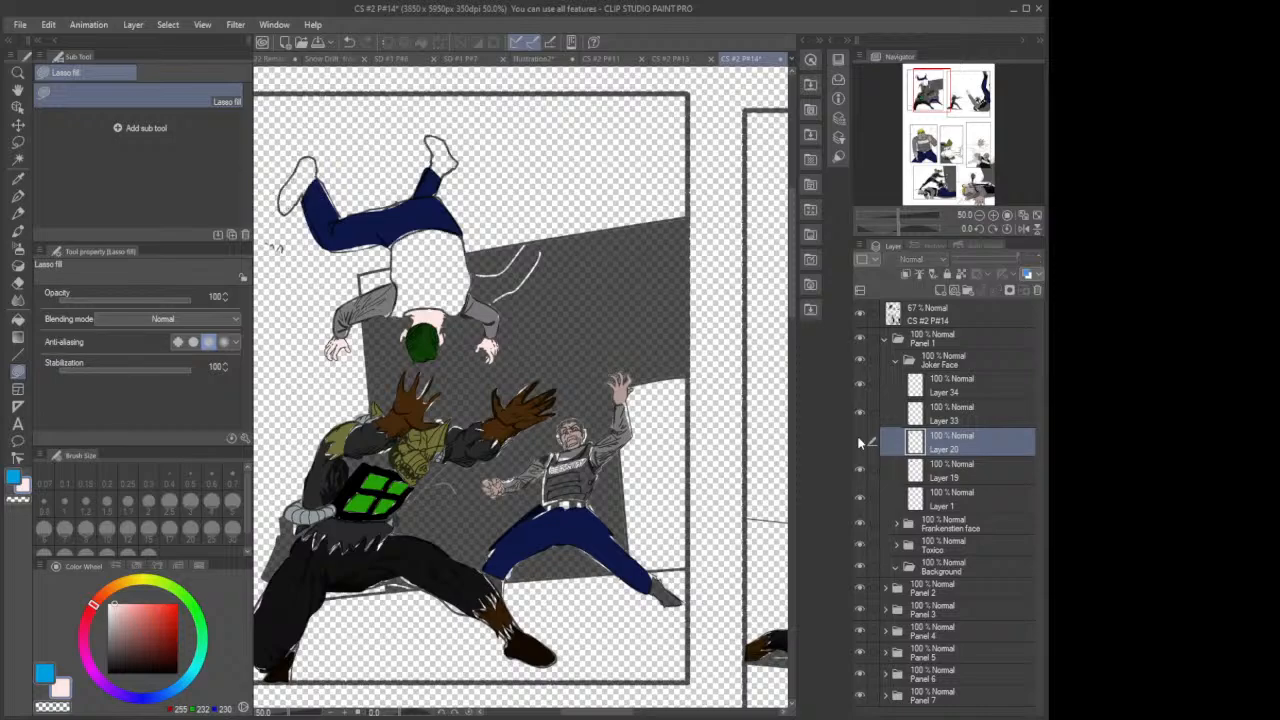
pyautogui.click(859, 443)
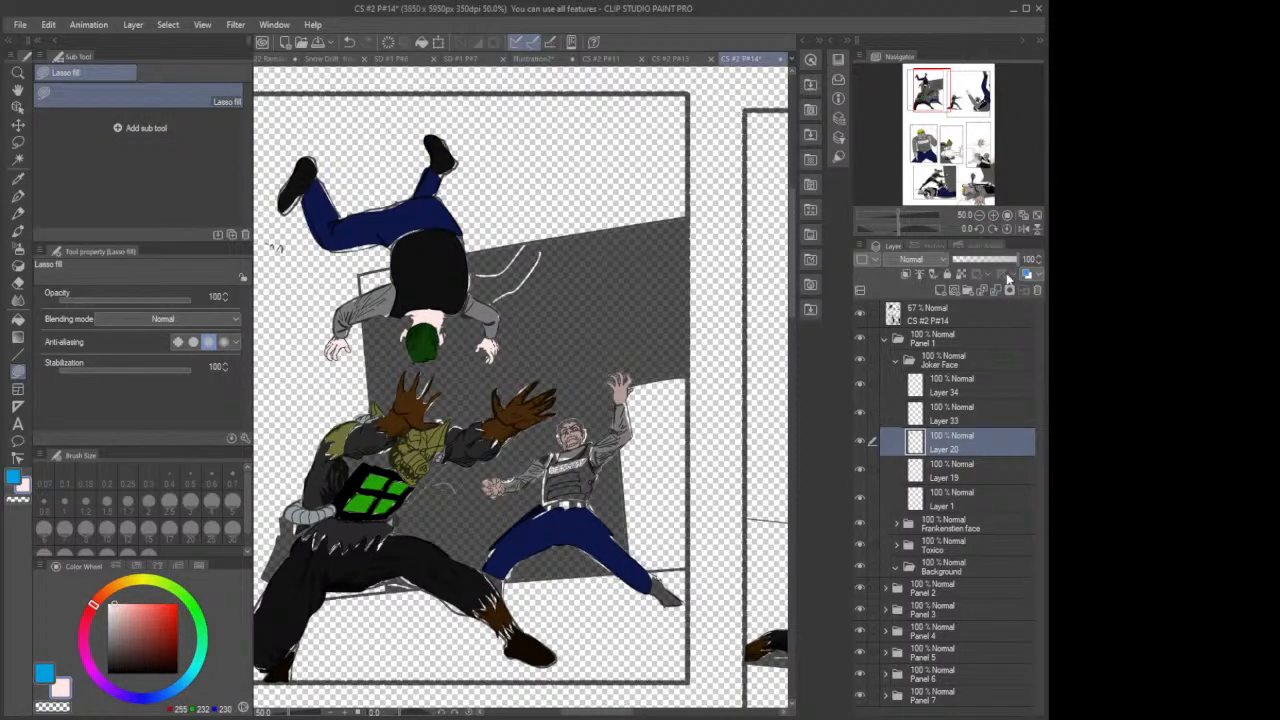
pyautogui.scroll(3, 296, 180)
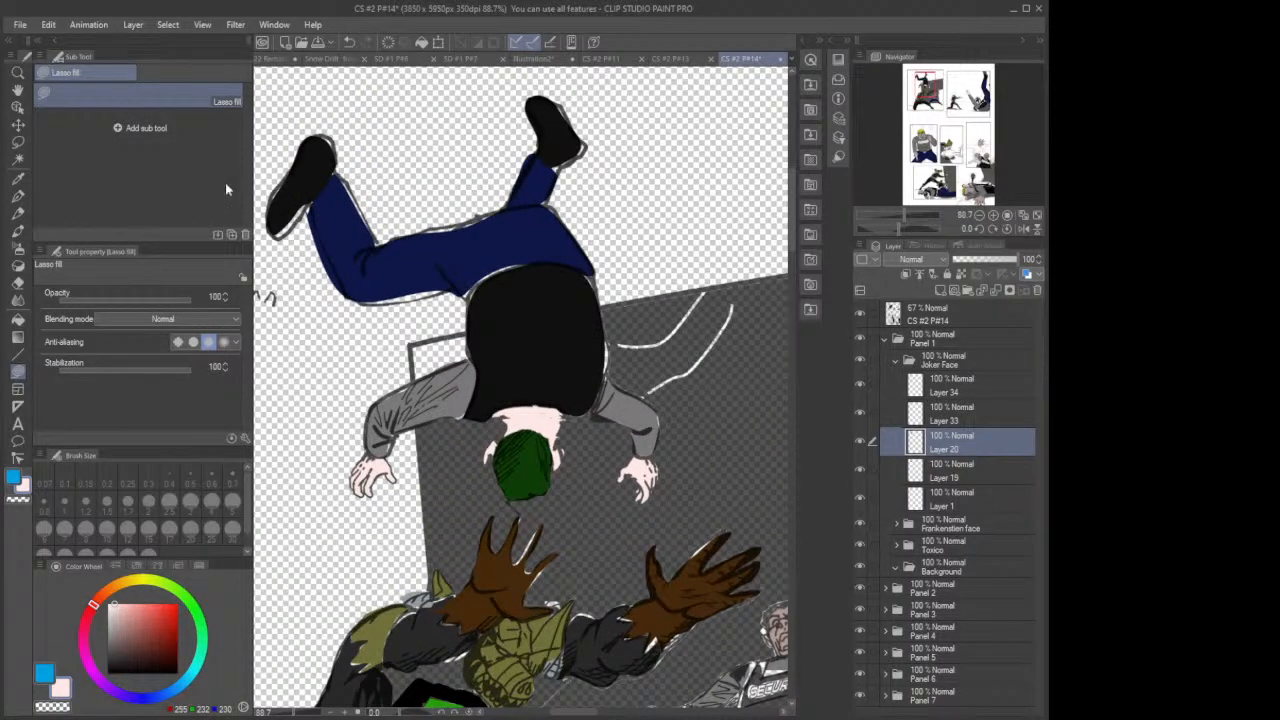
pyautogui.click(17, 178)
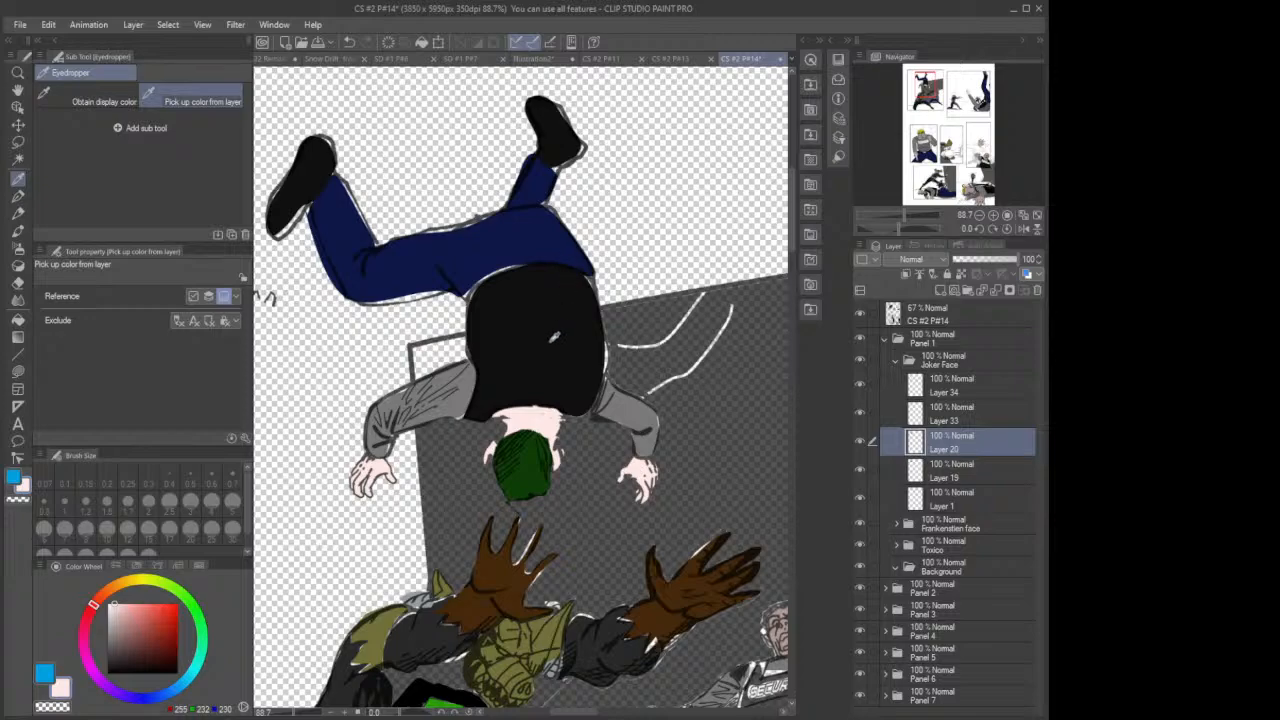
pyautogui.click(551, 333)
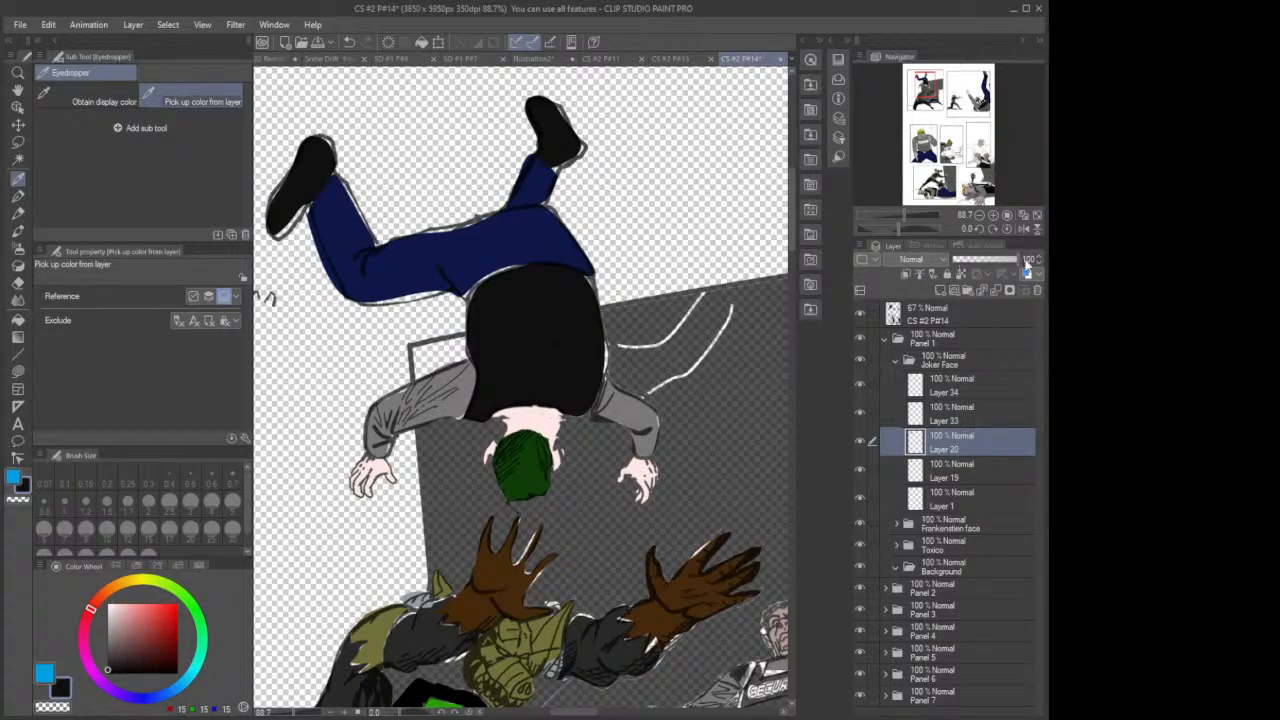
pyautogui.moveTo(1018, 263); pyautogui.dragTo(995, 270)
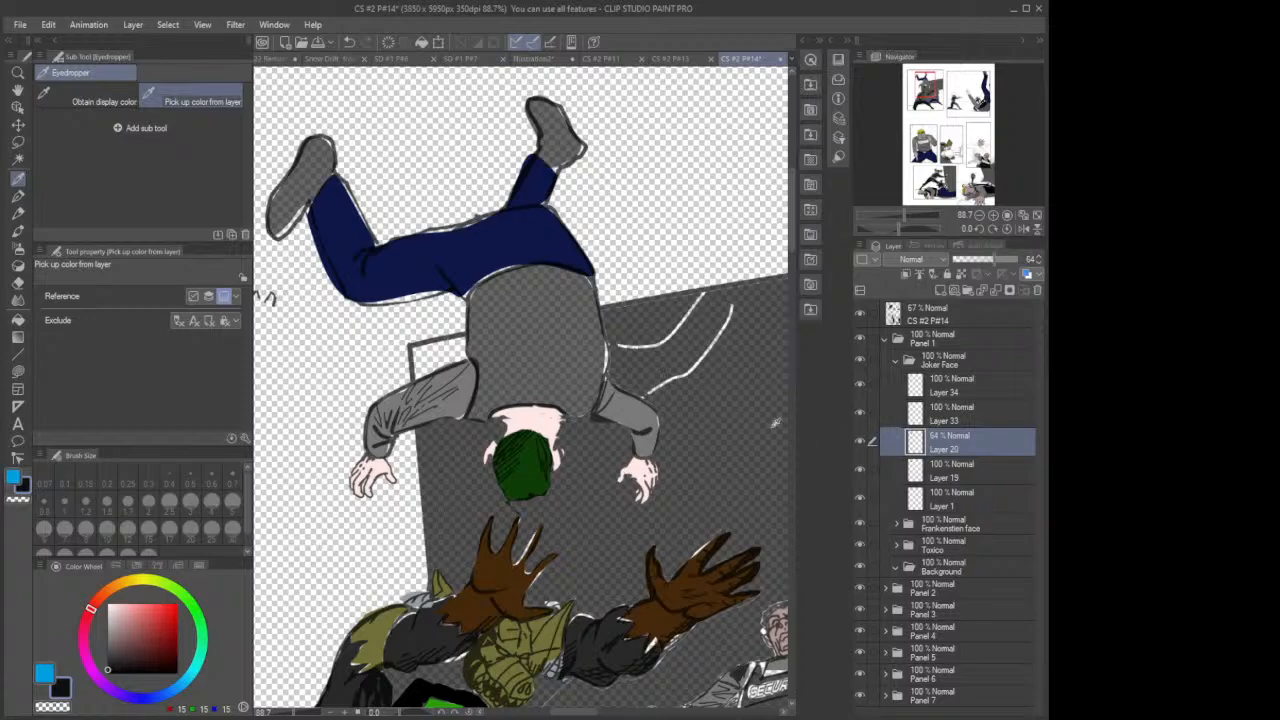
# Step: Lasso-fill the gaps along the collar edge, sides and waist of the falling man's shirt with near-black on Layer 20
pyautogui.scroll(4, 595, 300)
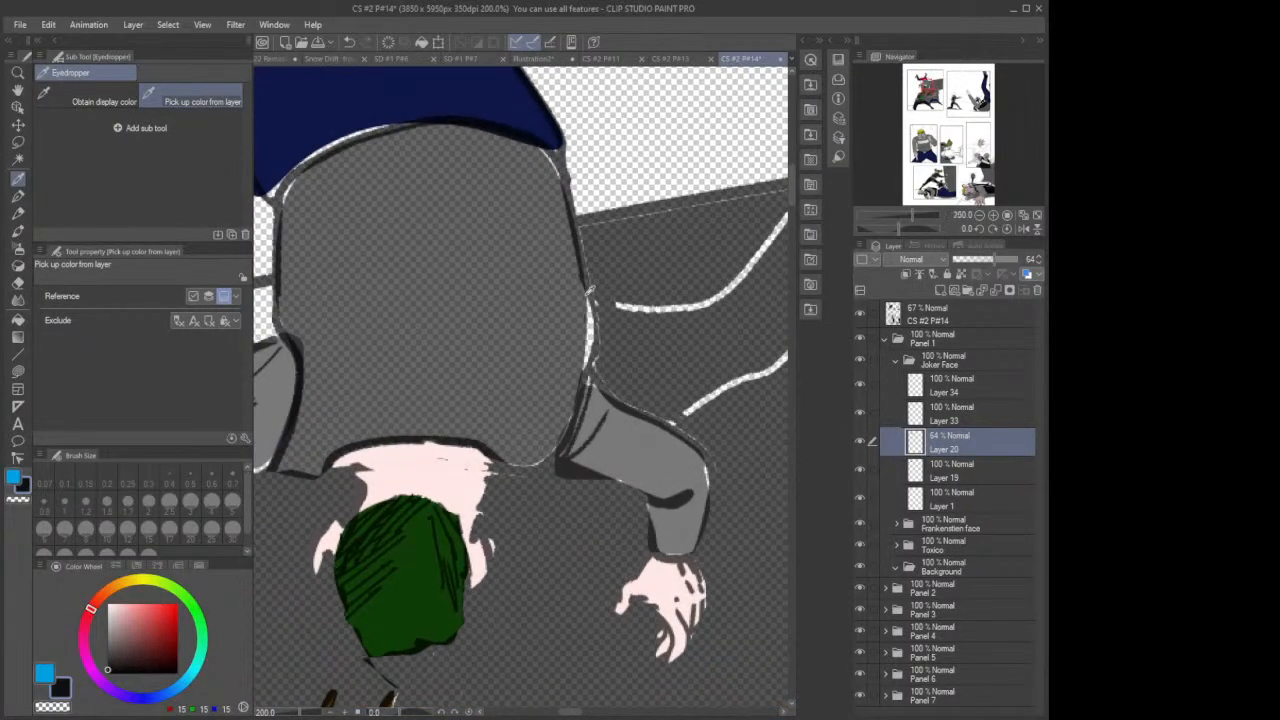
pyautogui.scroll(1, 590, 290)
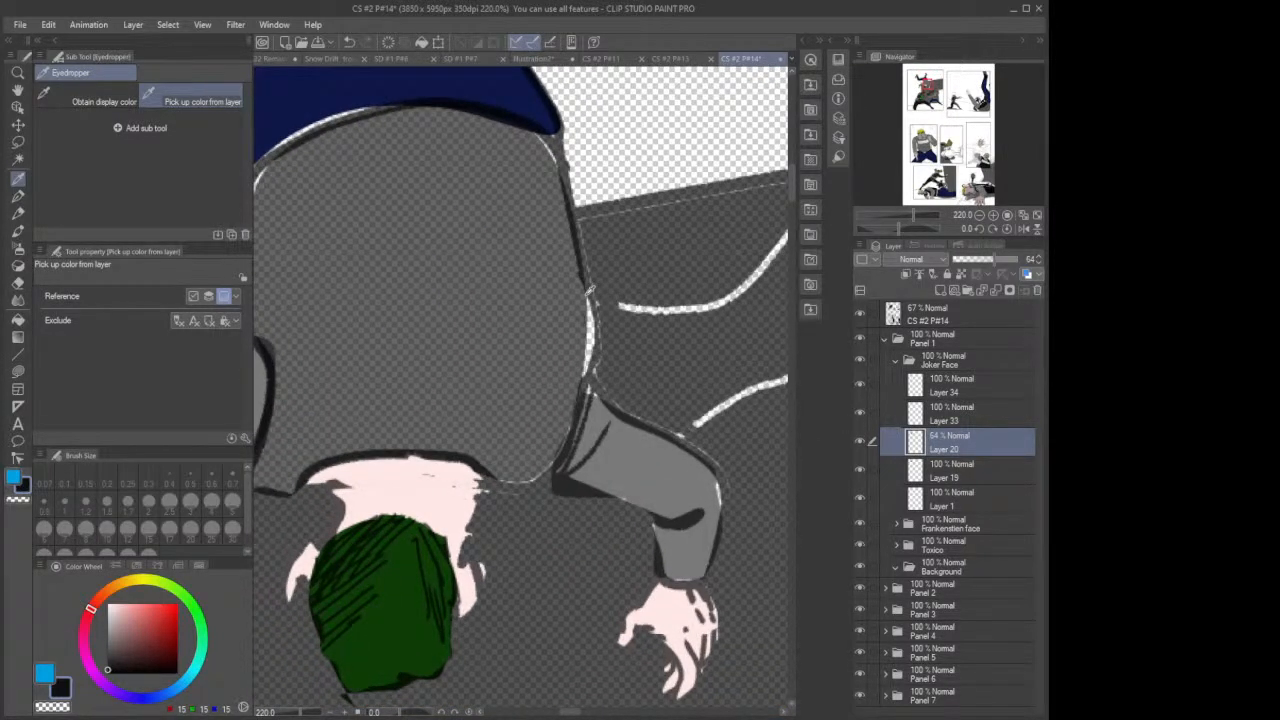
pyautogui.click(18, 370)
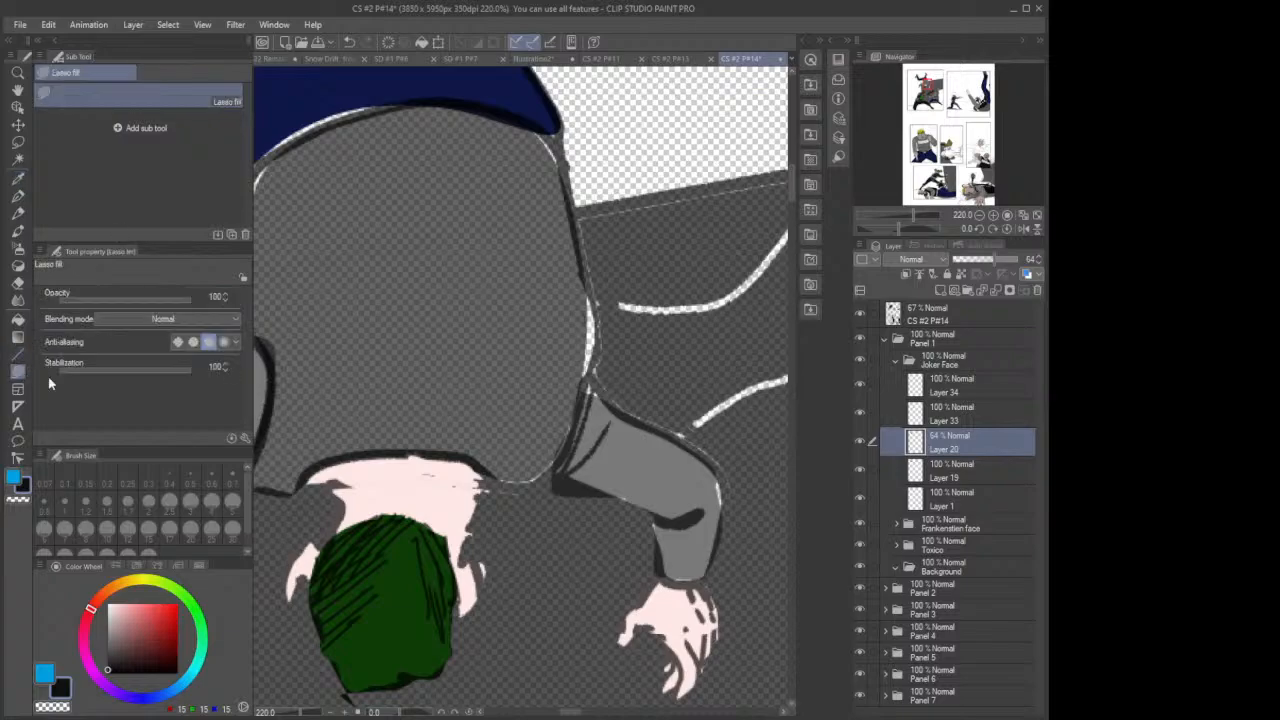
pyautogui.moveTo(494, 478)
pyautogui.mouseDown()
pyautogui.moveTo(565, 449)
pyautogui.moveTo(570, 411)
pyautogui.moveTo(485, 420)
pyautogui.moveTo(568, 390)
pyautogui.moveTo(573, 430)
pyautogui.moveTo(582, 396)
pyautogui.mouseUp()
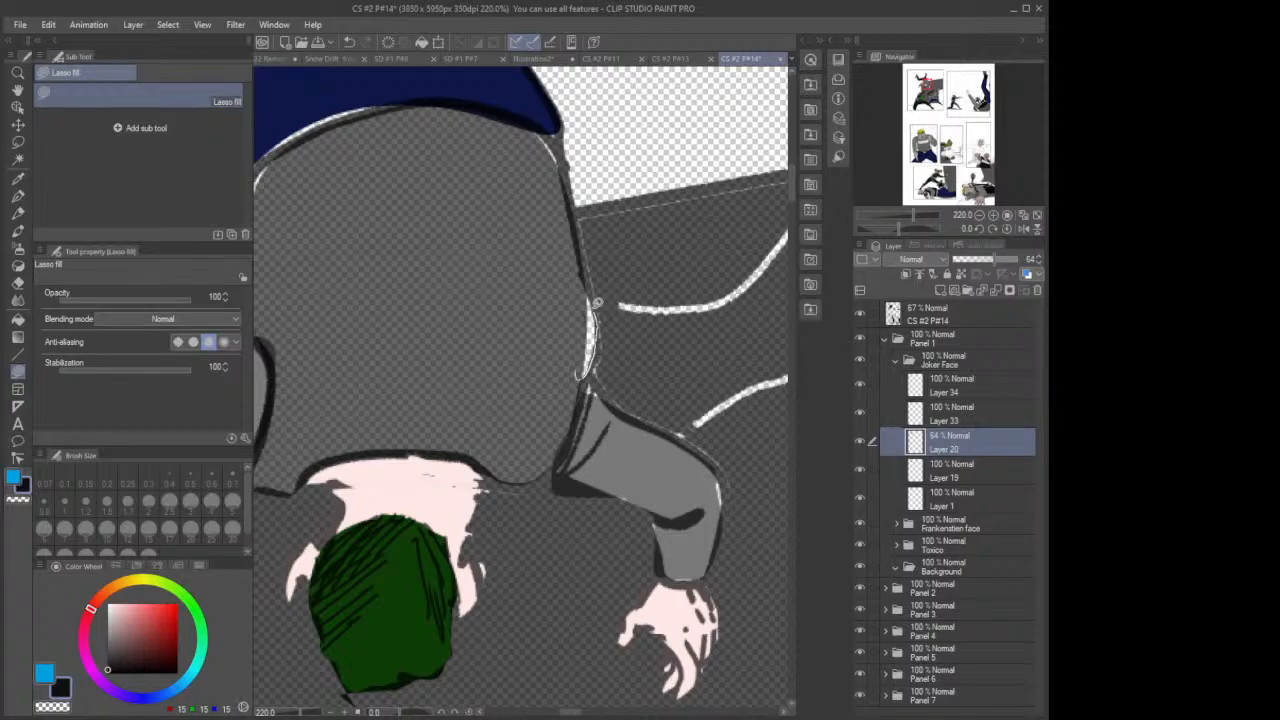
pyautogui.moveTo(594, 298)
pyautogui.mouseDown()
pyautogui.moveTo(568, 353)
pyautogui.moveTo(570, 302)
pyautogui.mouseUp()
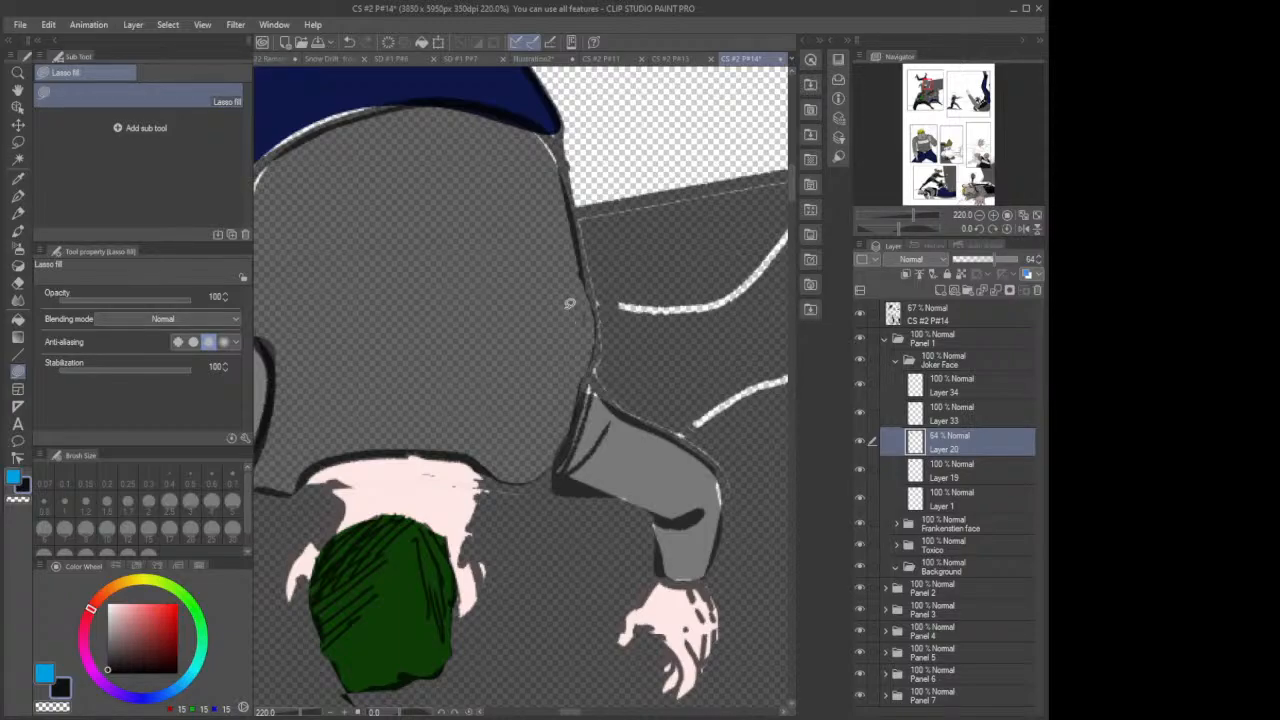
pyautogui.moveTo(543, 99)
pyautogui.mouseDown()
pyautogui.moveTo(542, 150)
pyautogui.moveTo(557, 170)
pyautogui.moveTo(560, 149)
pyautogui.moveTo(514, 120)
pyautogui.mouseUp()
pyautogui.moveTo(572, 715); pyautogui.dragTo(563, 715)
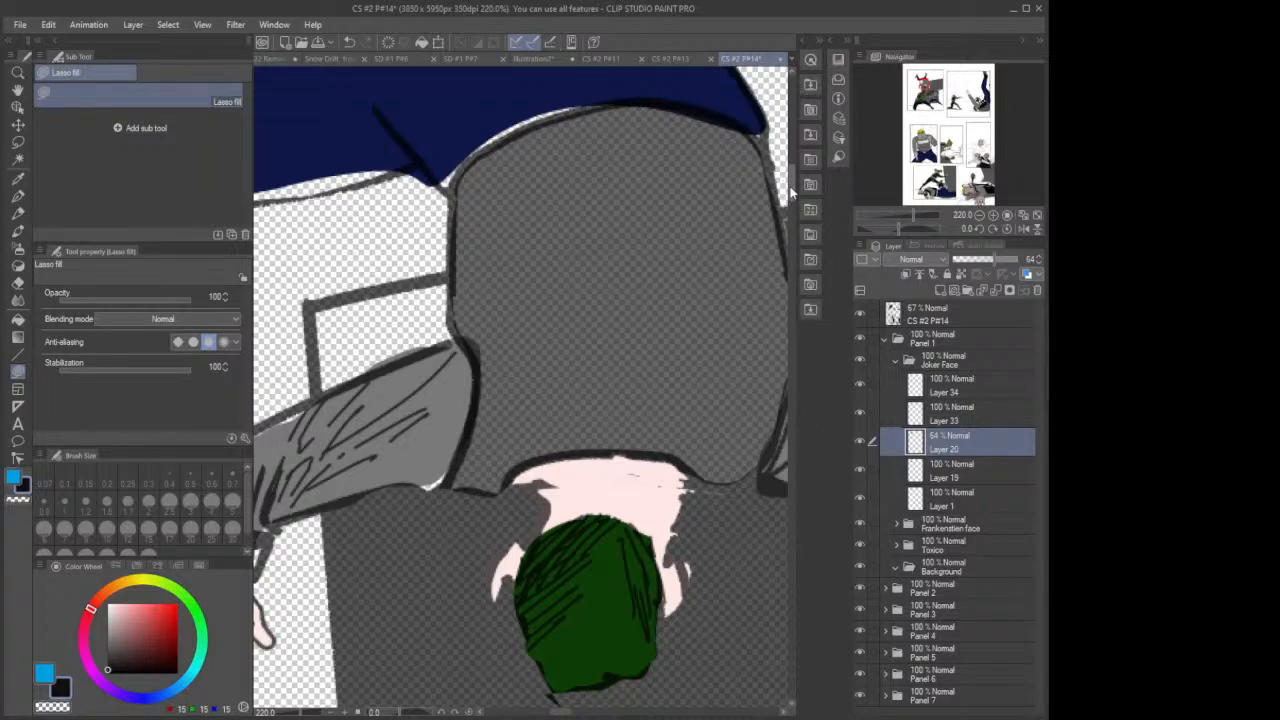
# Step: Lasso-fill the gaps in the falling man's shoe above his waist, along its edge and at the trouser cuff, with near-black
pyautogui.moveTo(790, 189); pyautogui.dragTo(790, 150)
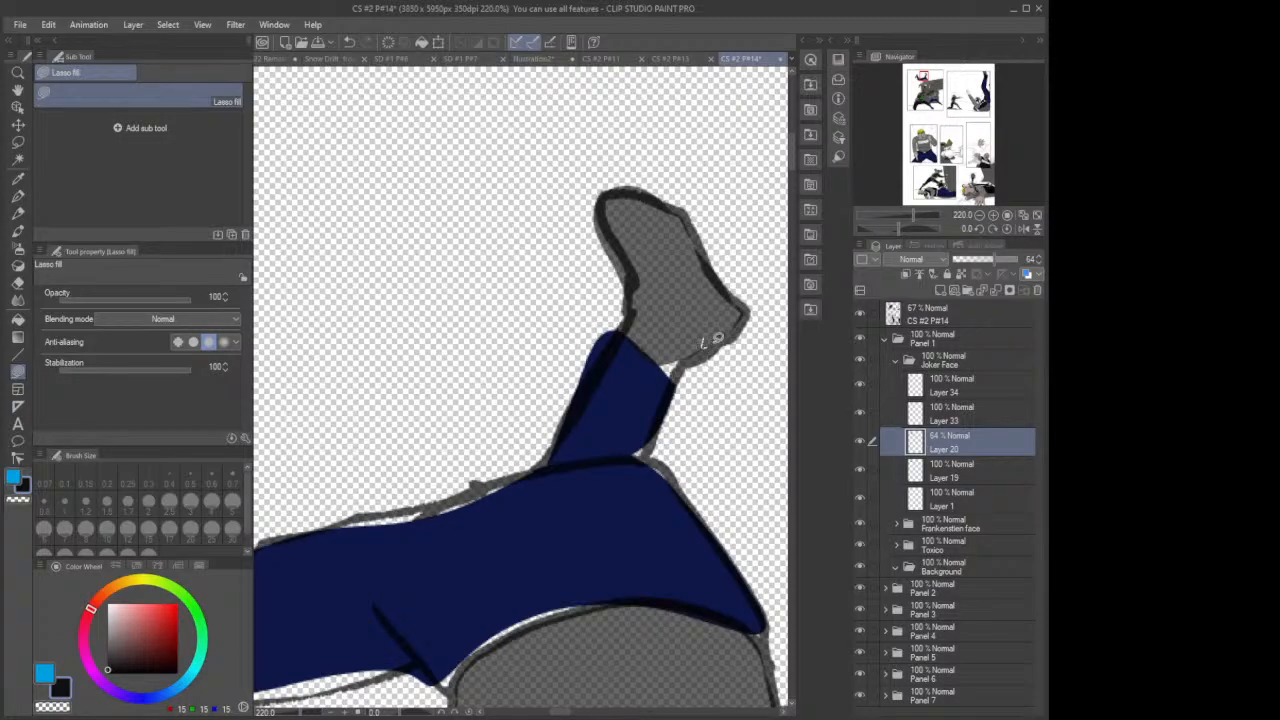
pyautogui.moveTo(653, 360)
pyautogui.mouseDown()
pyautogui.moveTo(682, 370)
pyautogui.moveTo(689, 341)
pyautogui.moveTo(670, 320)
pyautogui.mouseUp()
pyautogui.scroll(-8, 600, 320)
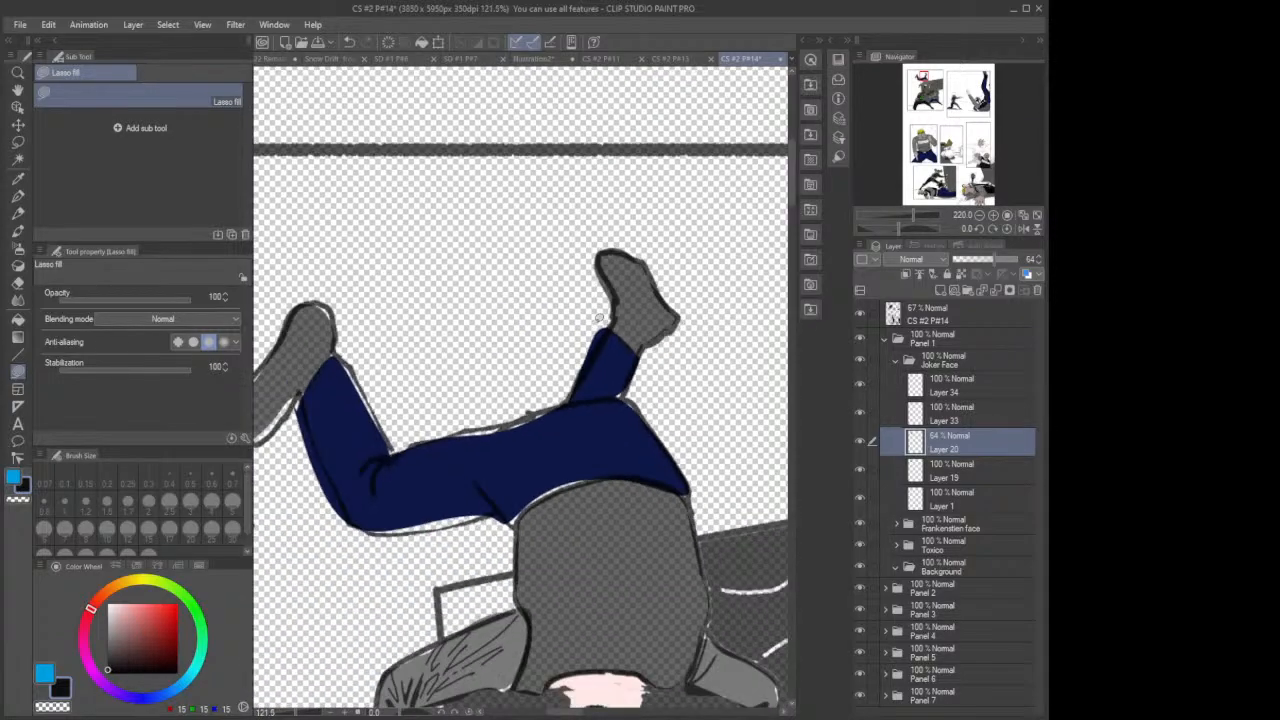
# Step: Lasso-fill the gaps along the sole, toe and heel of the falling man's other shoe, on the bent leg, with near-black
pyautogui.scroll(-4, 598, 316)
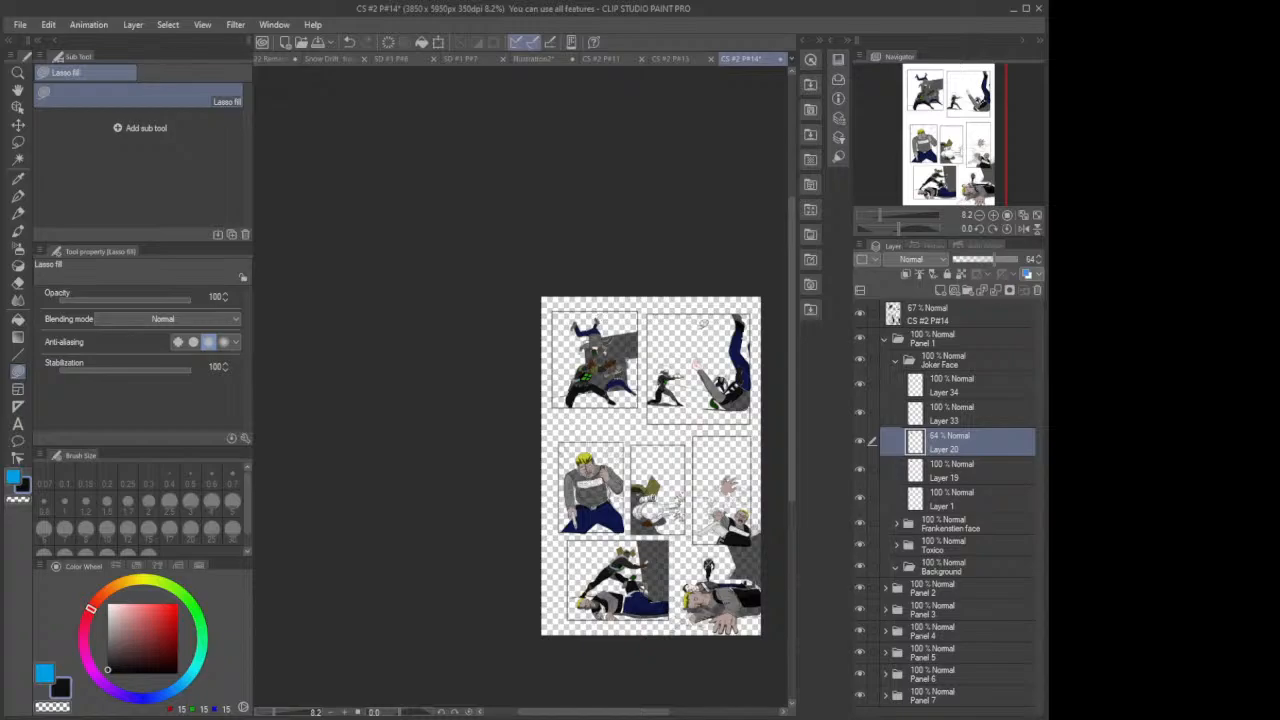
pyautogui.moveTo(655, 714); pyautogui.dragTo(674, 714)
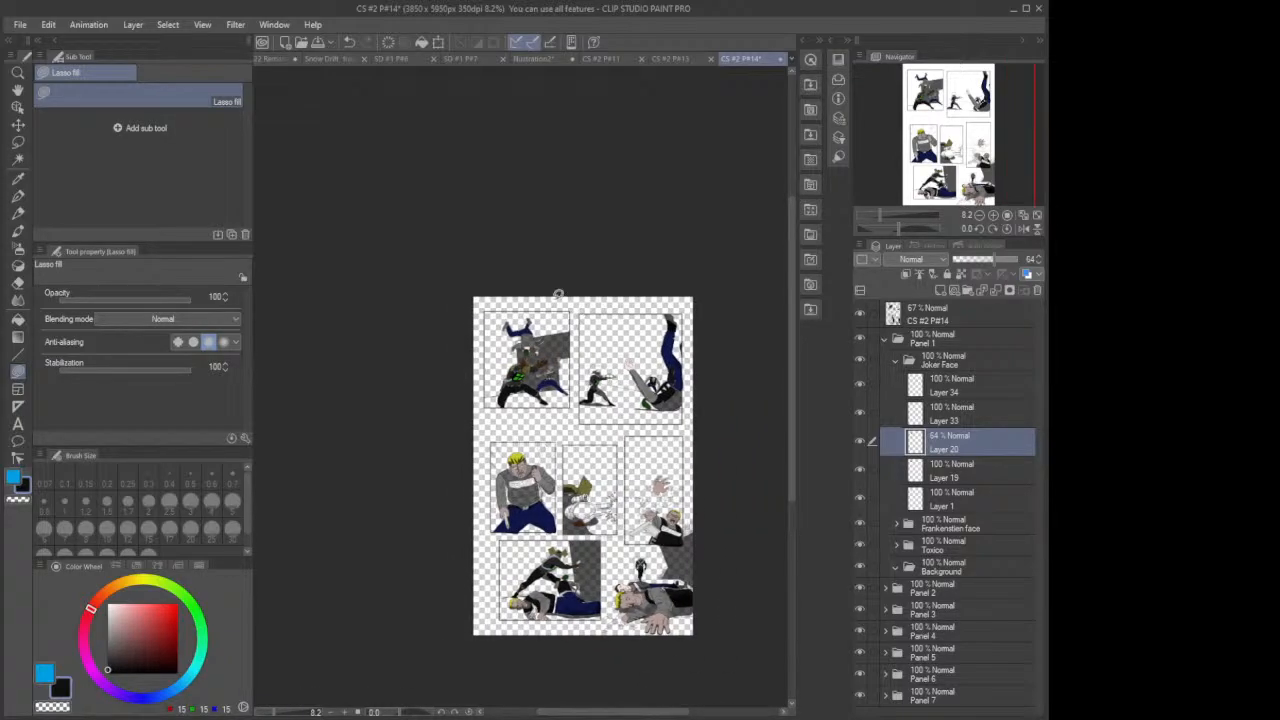
pyautogui.scroll(3, 514, 325)
pyautogui.scroll(2, 528, 311)
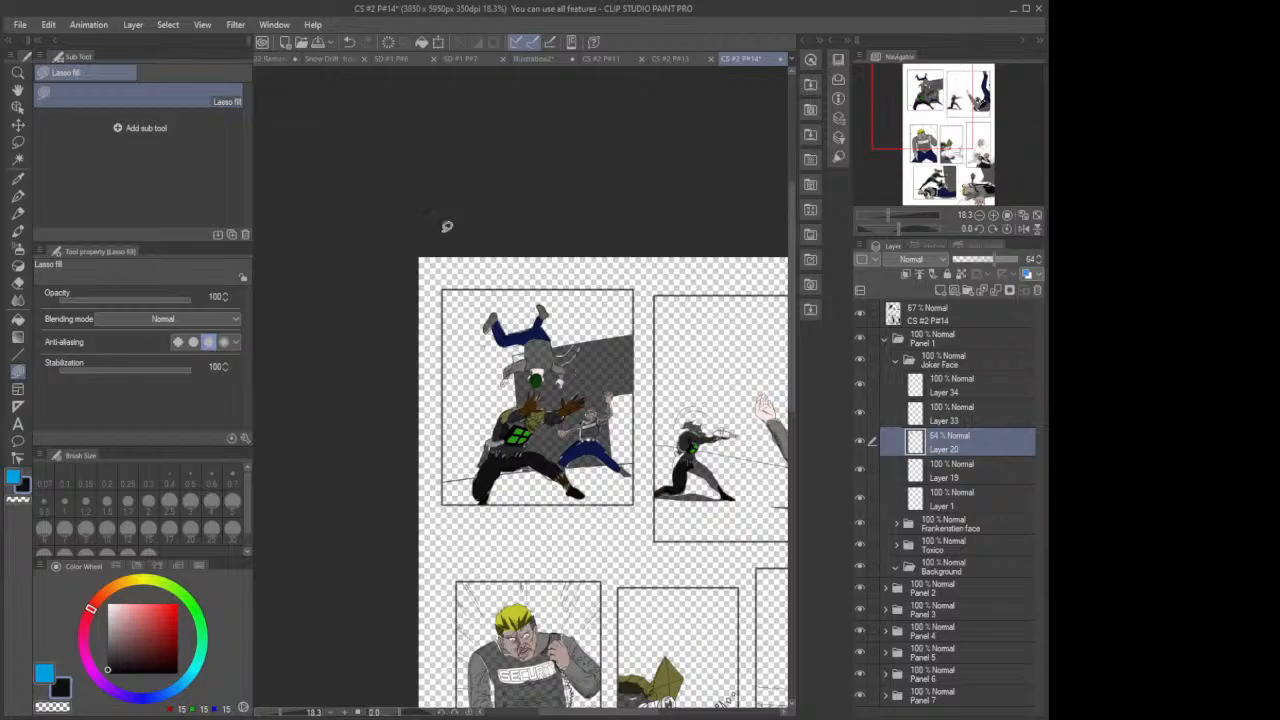
pyautogui.scroll(3, 545, 368)
pyautogui.scroll(4, 526, 329)
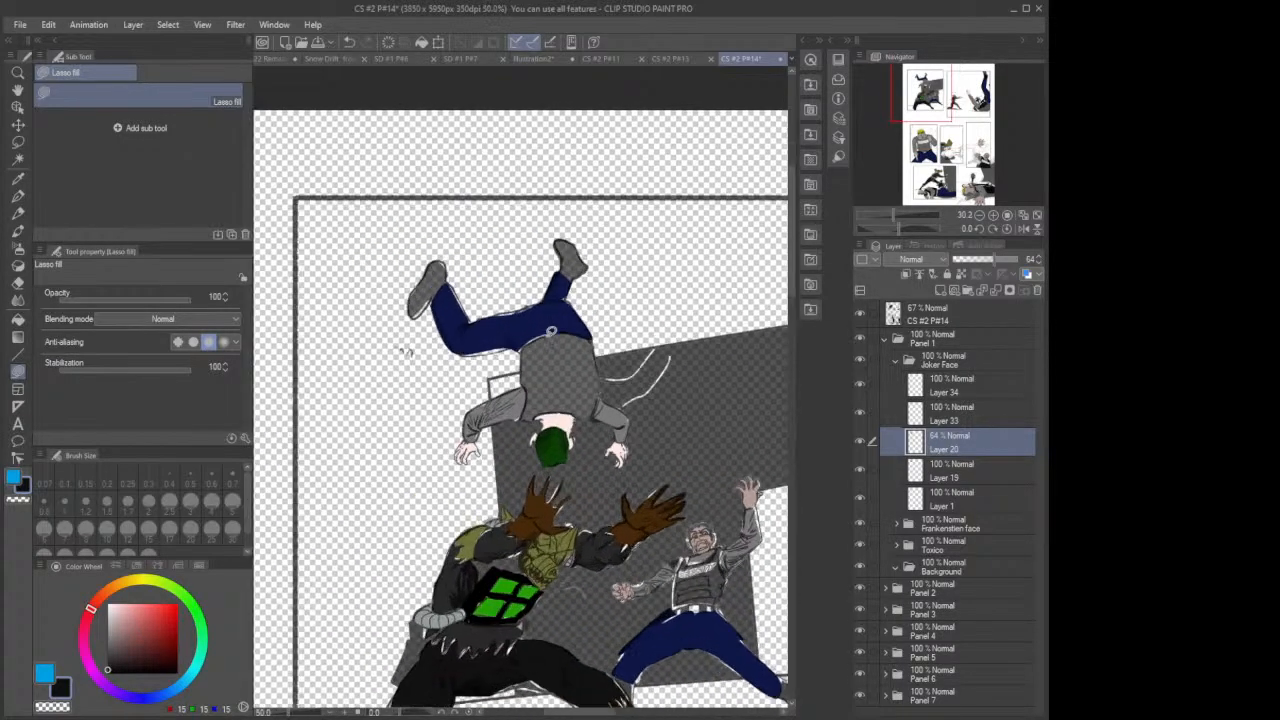
pyautogui.scroll(2, 571, 255)
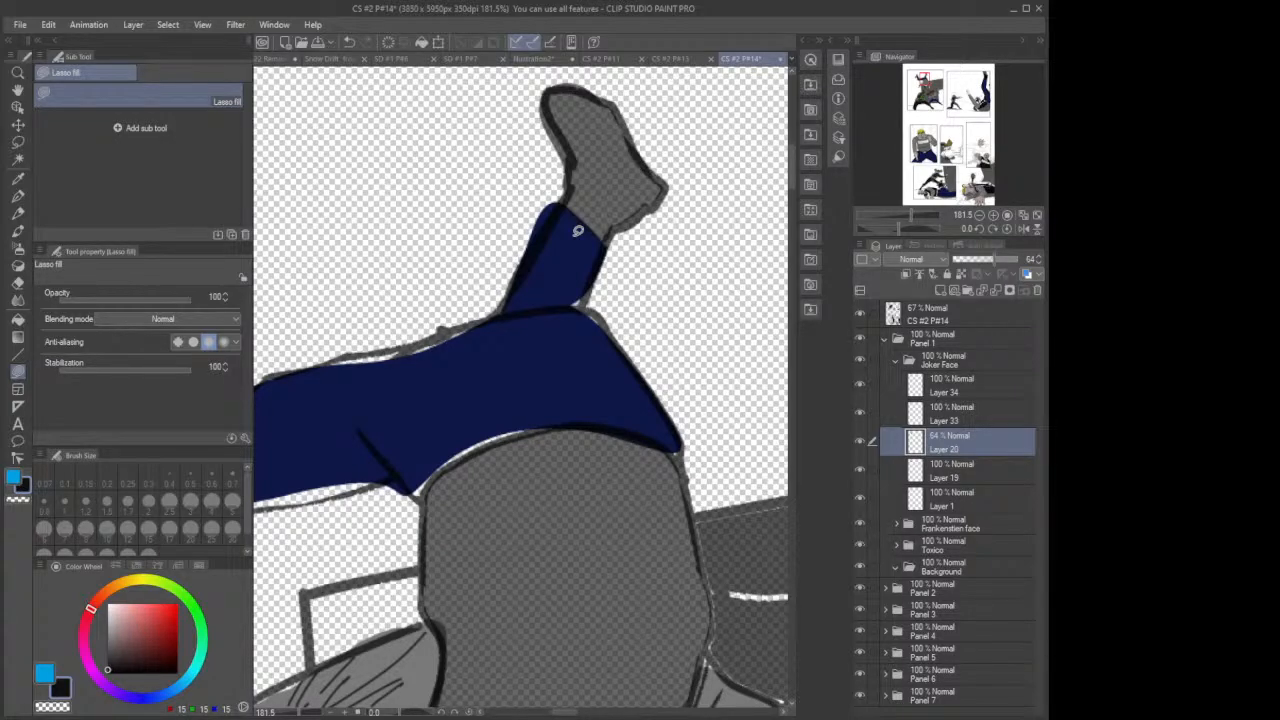
pyautogui.click(18, 283)
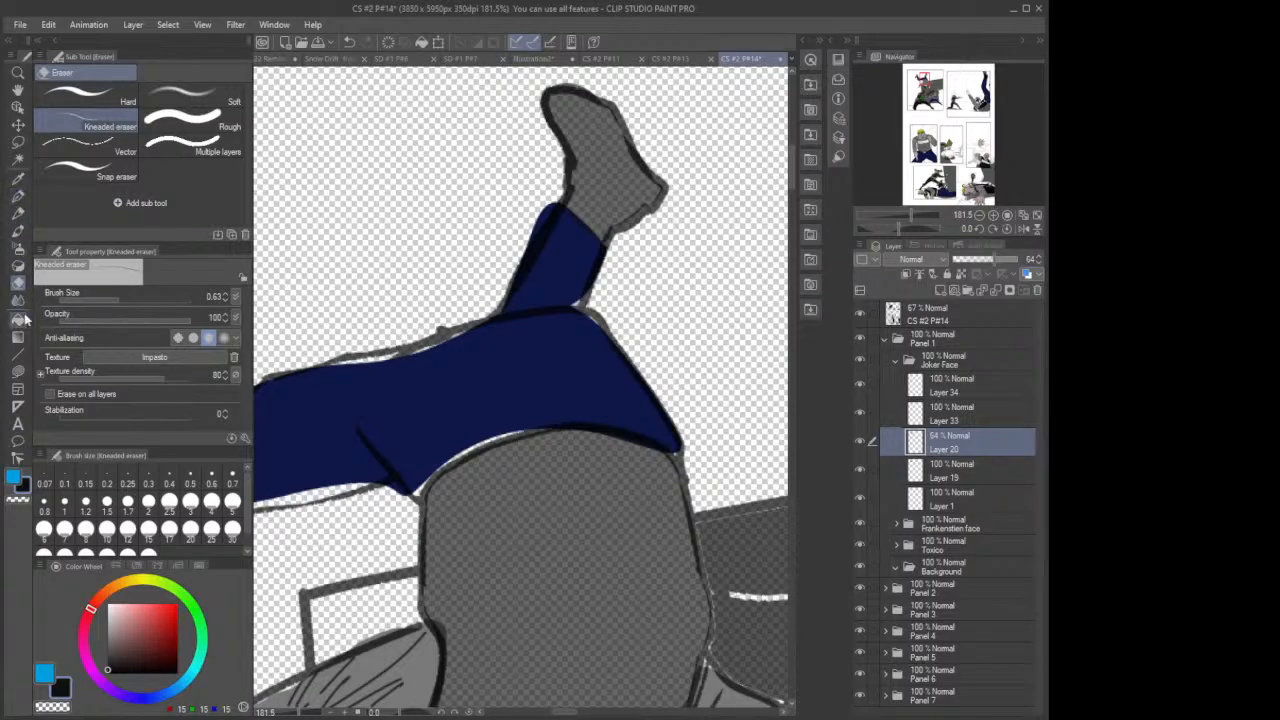
pyautogui.click(18, 370)
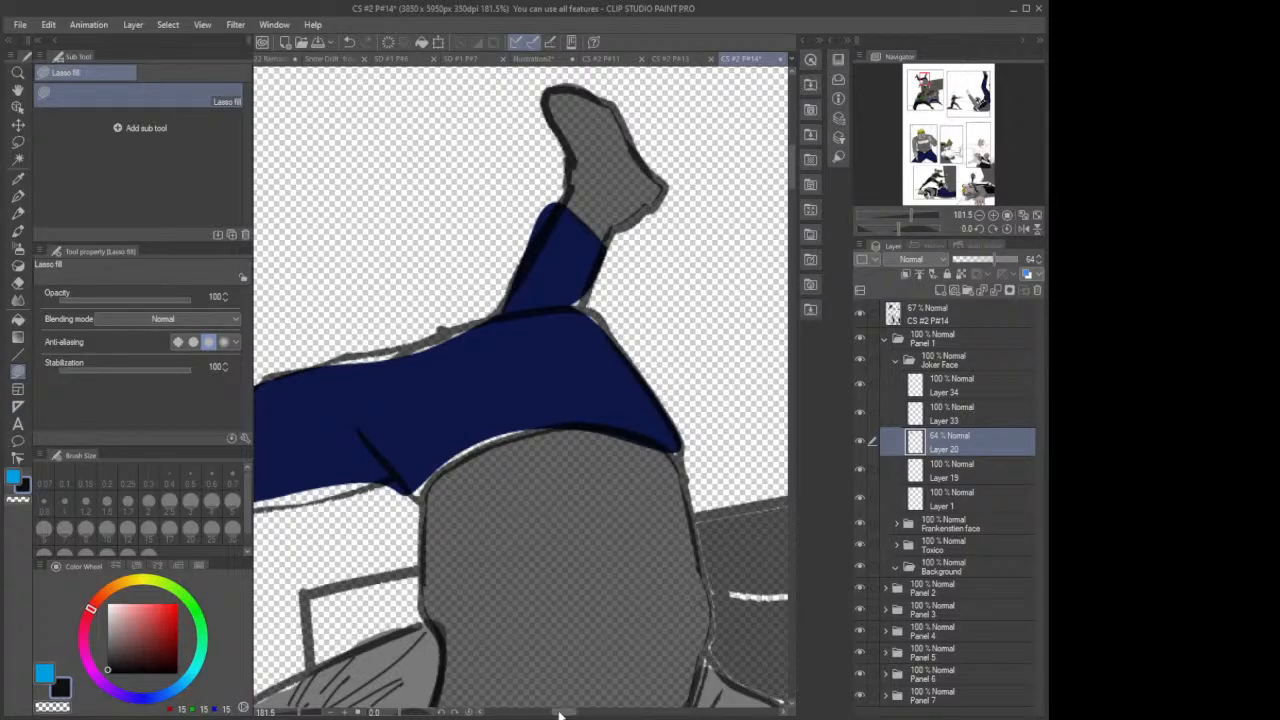
pyautogui.moveTo(565, 714); pyautogui.dragTo(543, 714)
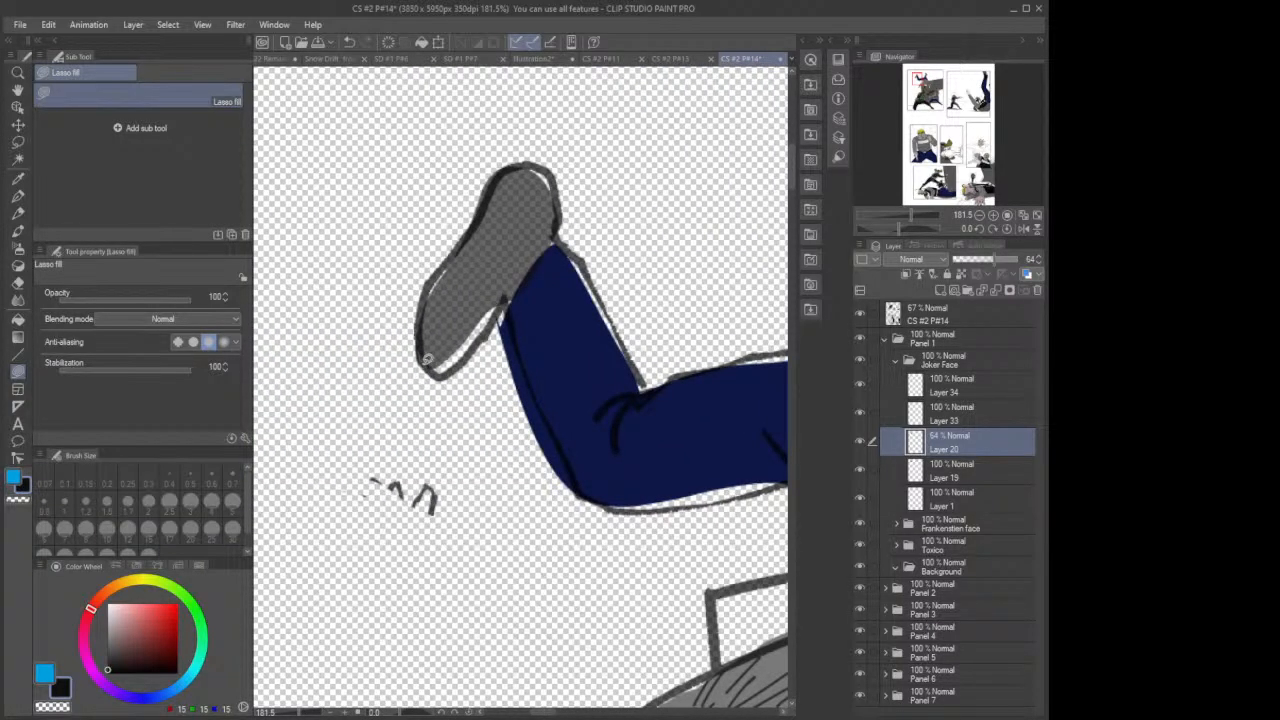
pyautogui.moveTo(427, 357)
pyautogui.mouseDown()
pyautogui.moveTo(452, 370)
pyautogui.moveTo(507, 279)
pyautogui.mouseUp()
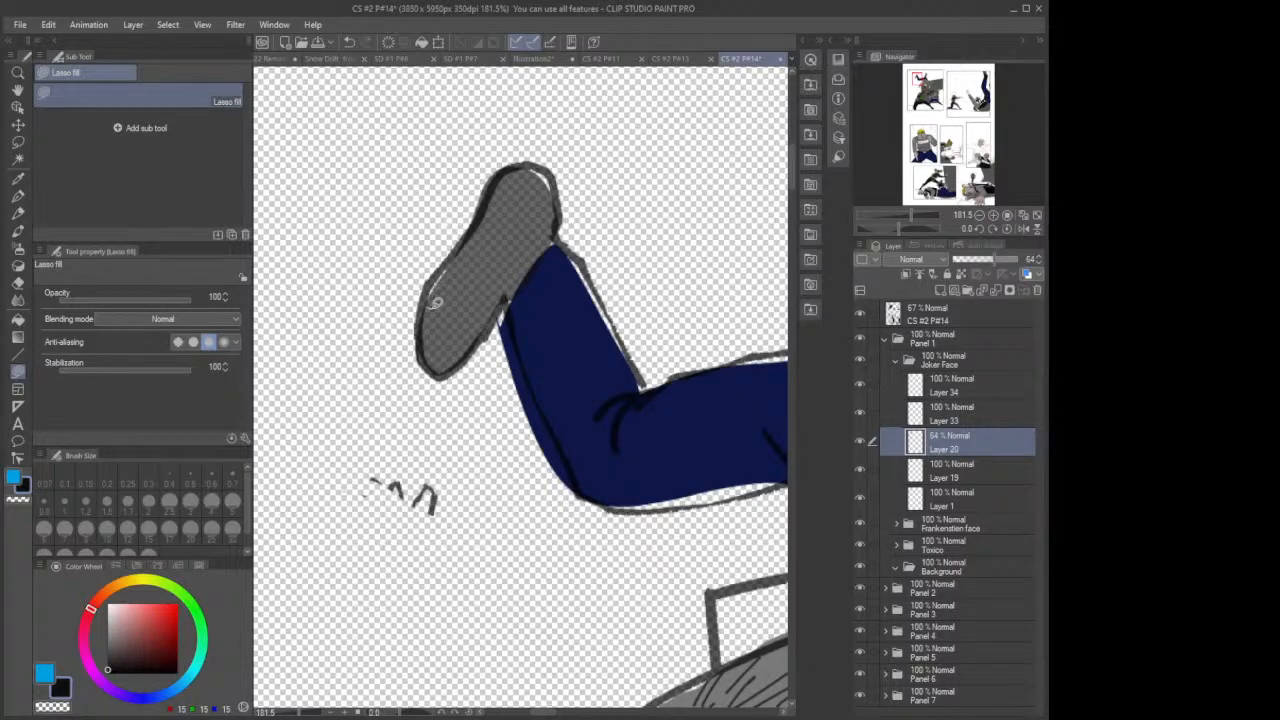
pyautogui.moveTo(435, 302)
pyautogui.mouseDown()
pyautogui.moveTo(431, 284)
pyautogui.moveTo(478, 245)
pyautogui.mouseUp()
pyautogui.moveTo(557, 236)
pyautogui.mouseDown()
pyautogui.moveTo(552, 174)
pyautogui.moveTo(533, 164)
pyautogui.moveTo(508, 206)
pyautogui.mouseUp()
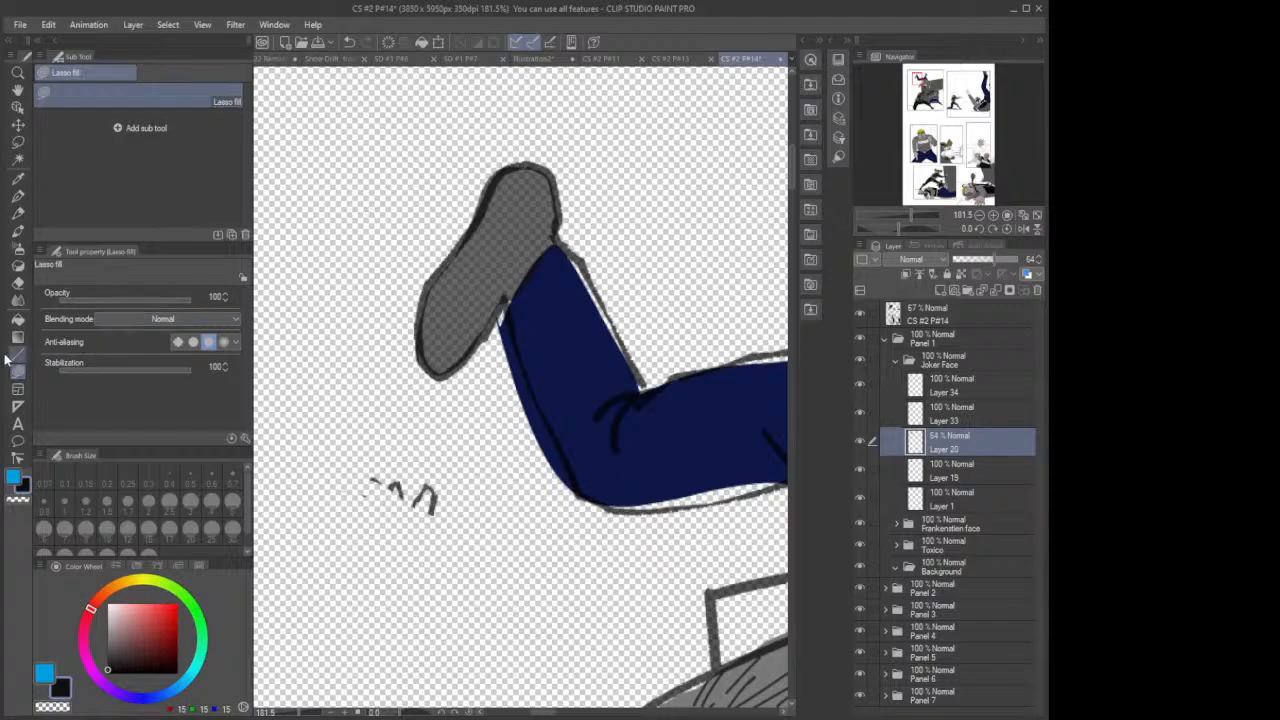
# Step: Toggle the visibility of Layer 19 to check which part of the falling man it colours
pyautogui.click(18, 285)
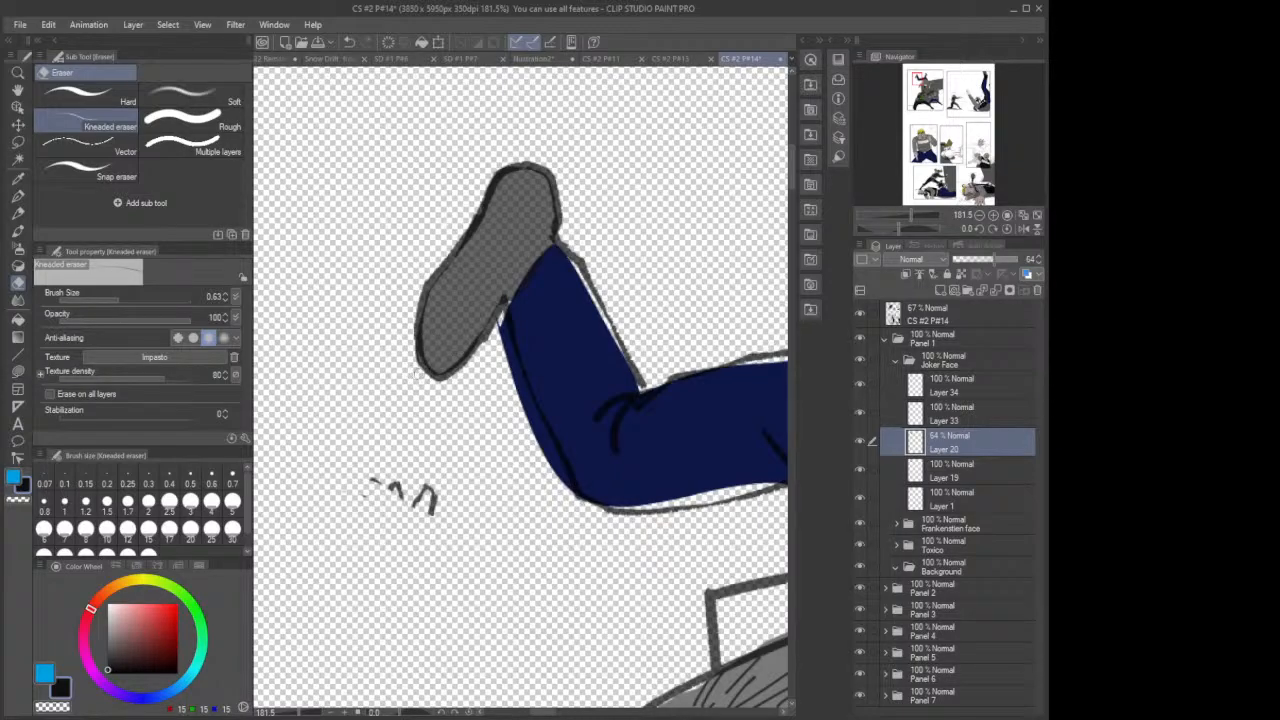
pyautogui.click(18, 371)
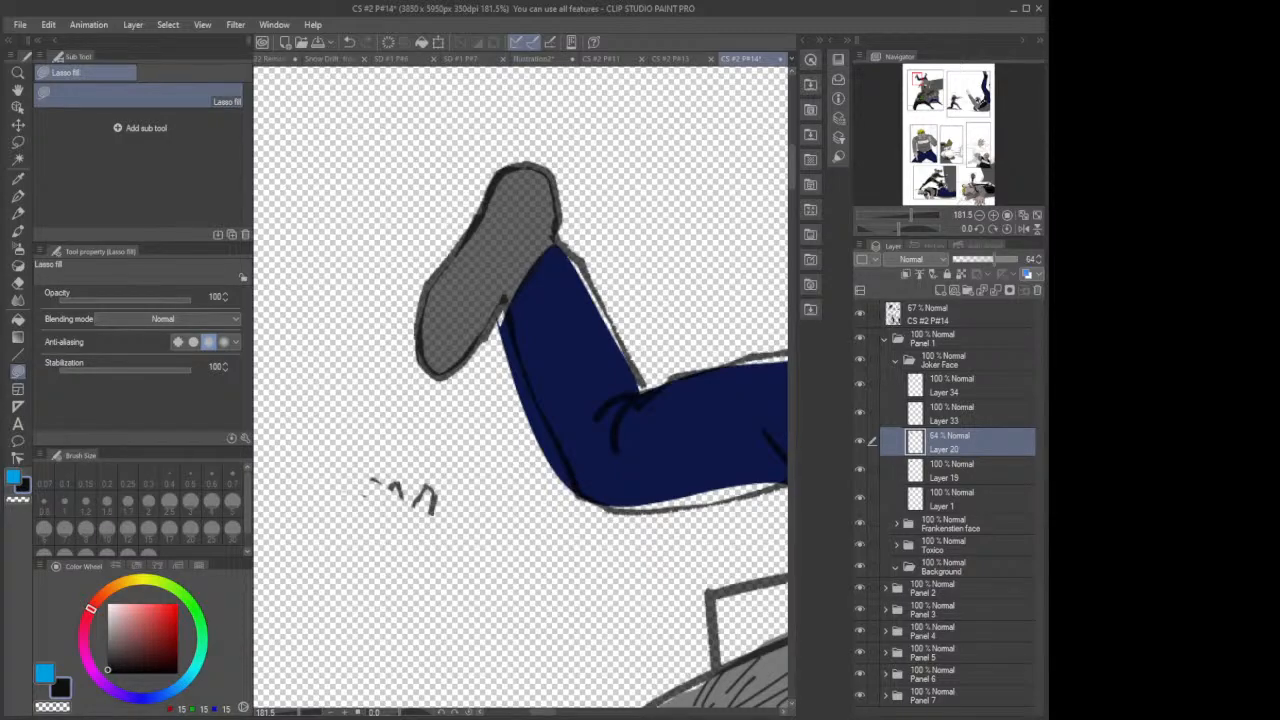
pyautogui.click(948, 473)
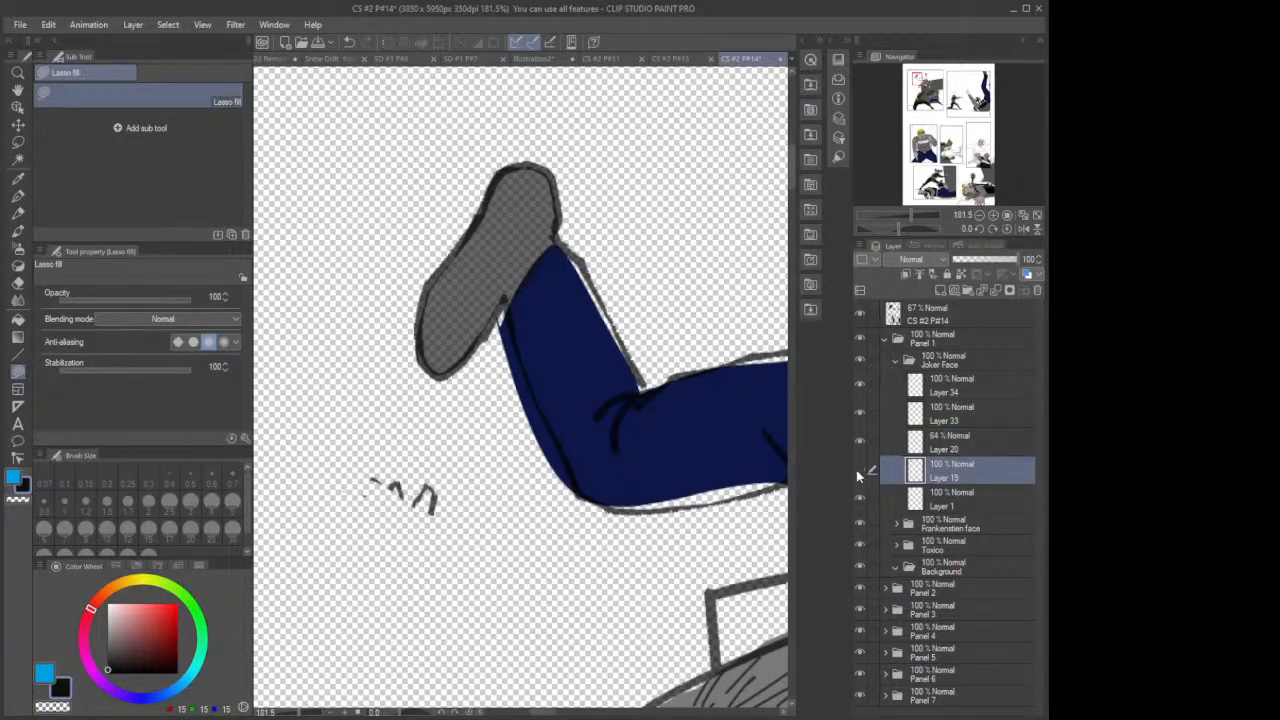
pyautogui.click(857, 470)
pyautogui.click(857, 470)
# Step: Set Layer 20 to 79% opacity and erase the black spilling over the bent leg's shoe outline with the Kneaded eraser at size 0.63
pyautogui.click(957, 449)
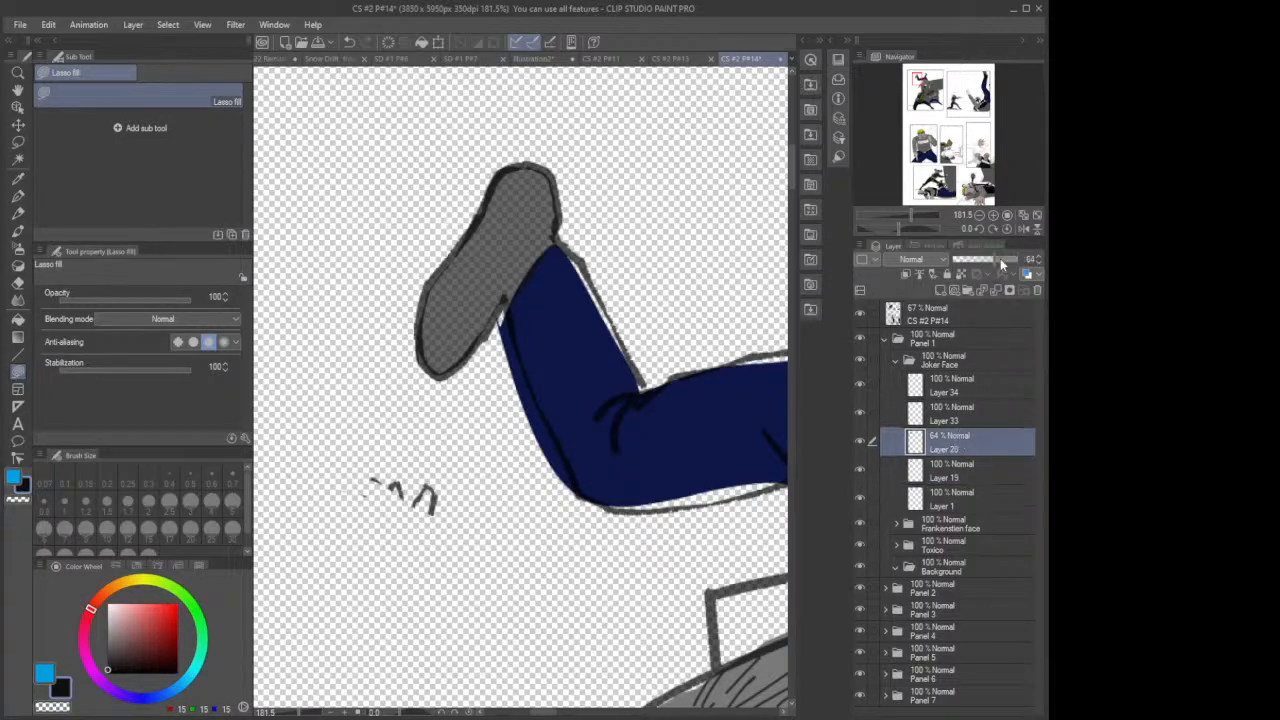
pyautogui.moveTo(996, 257); pyautogui.dragTo(1033, 262)
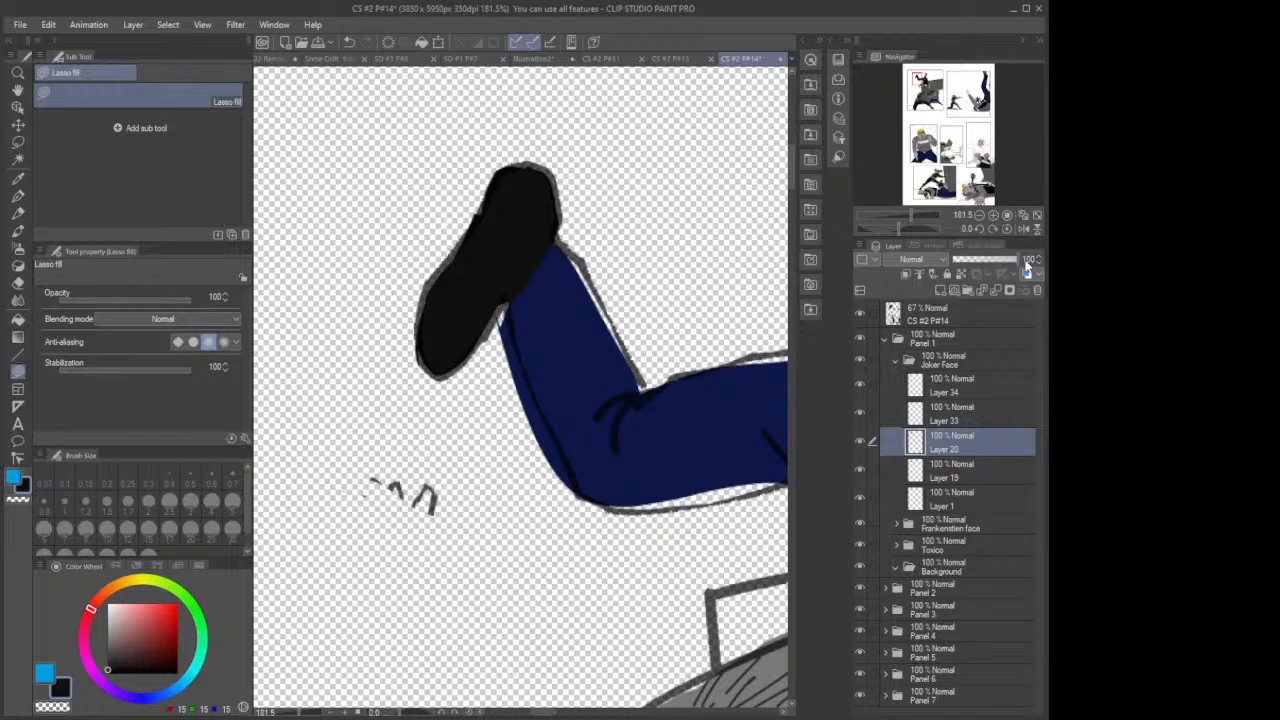
pyautogui.moveTo(1025, 268); pyautogui.dragTo(1005, 272)
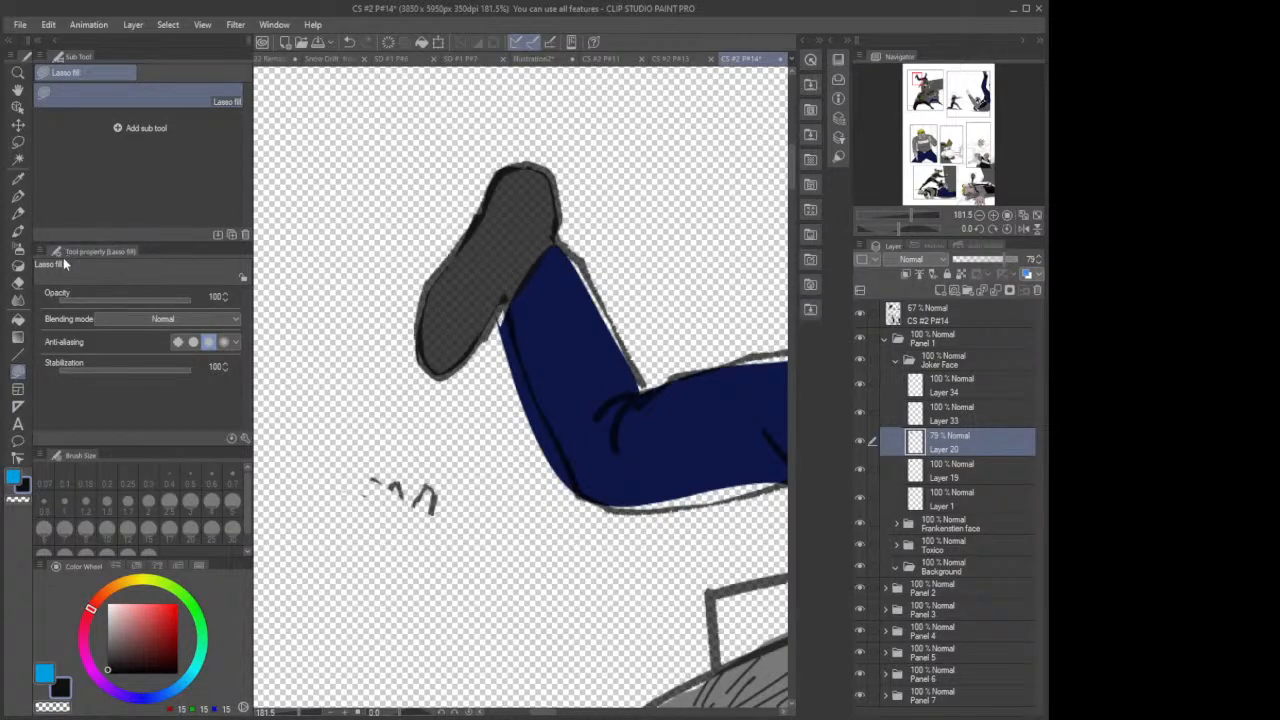
pyautogui.click(17, 283)
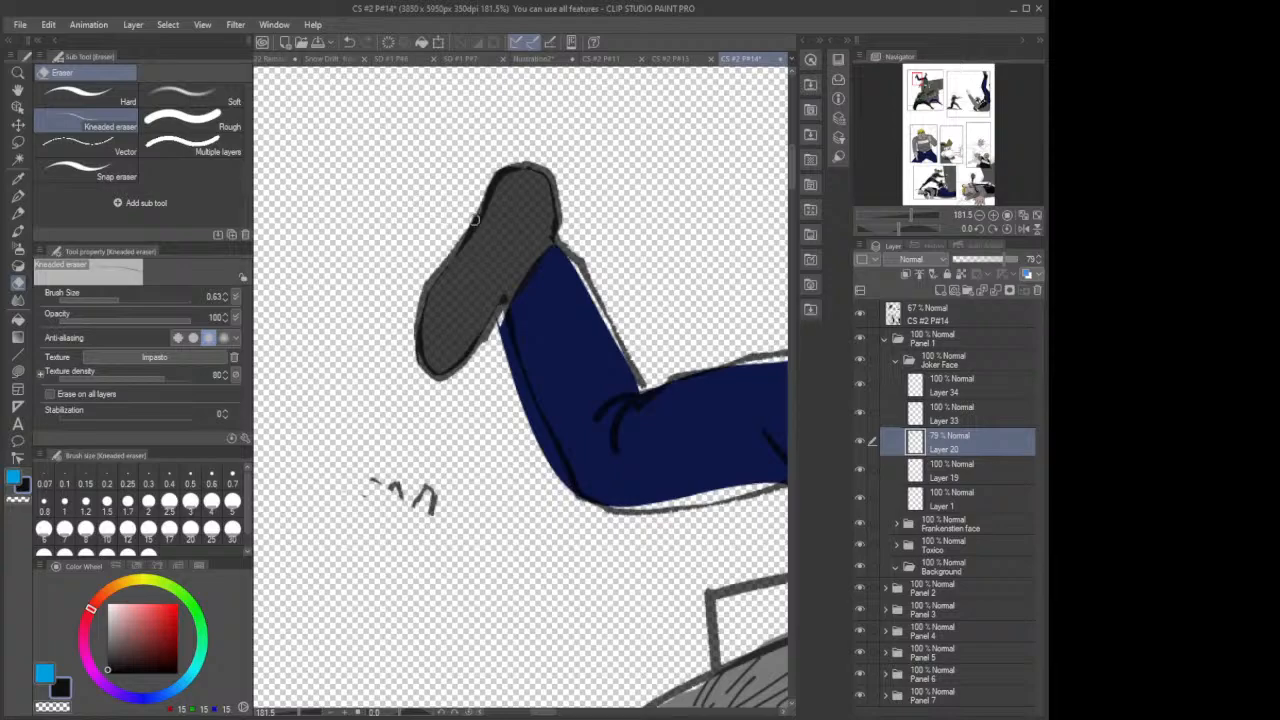
pyautogui.moveTo(475, 208)
pyautogui.mouseDown()
pyautogui.moveTo(467, 224)
pyautogui.moveTo(481, 197)
pyautogui.mouseUp()
# Step: Restore Layer 20 to 100% opacity and make Layer 19 the active layer
pyautogui.moveTo(1010, 260); pyautogui.dragTo(1032, 262)
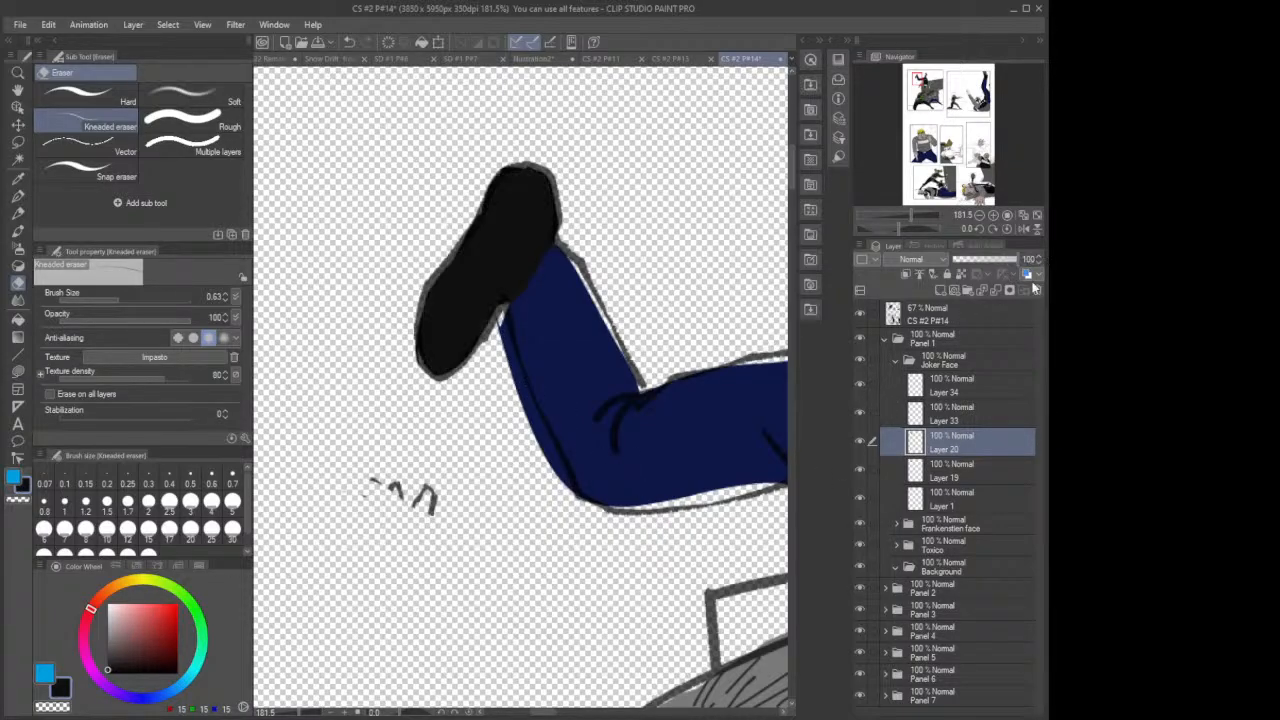
pyautogui.click(941, 478)
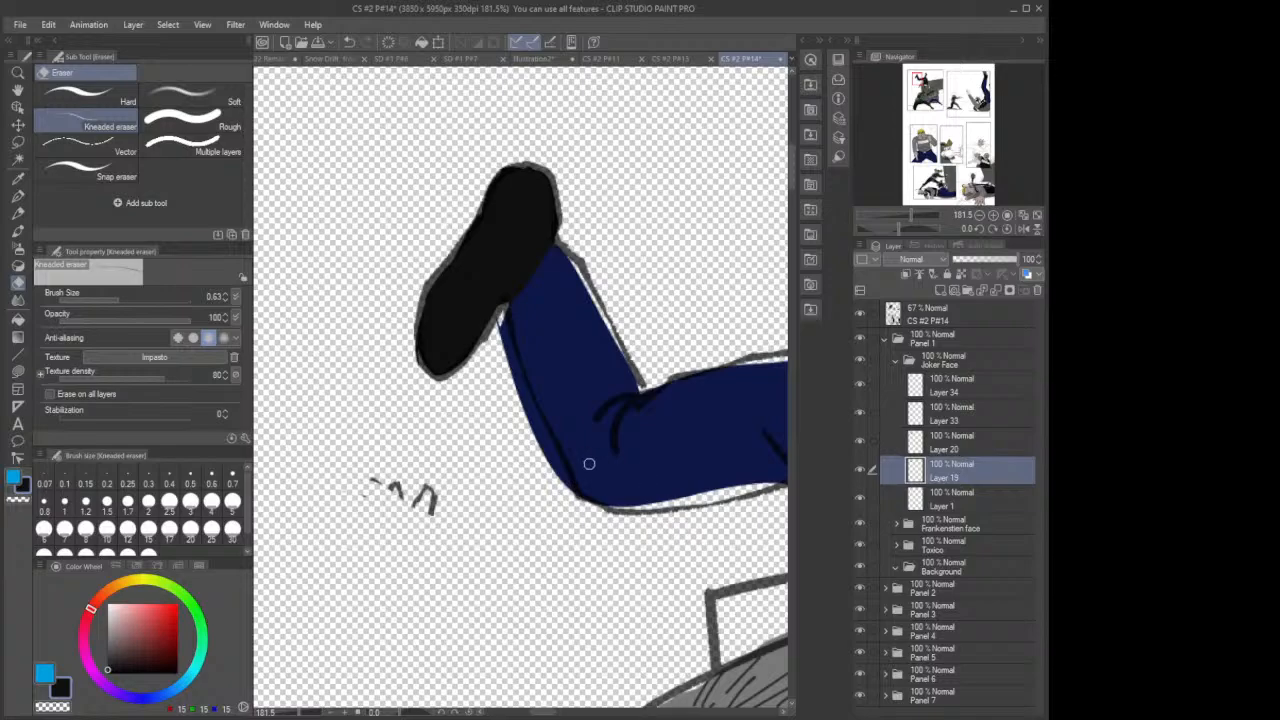
# Step: On Layer 19, erase the blue outside the bent leg's rear shin outline and lasso-fill its front-edge gap with sampled trouser navy
pyautogui.moveTo(574, 491)
pyautogui.mouseDown()
pyautogui.moveTo(496, 316)
pyautogui.moveTo(524, 402)
pyautogui.mouseUp()
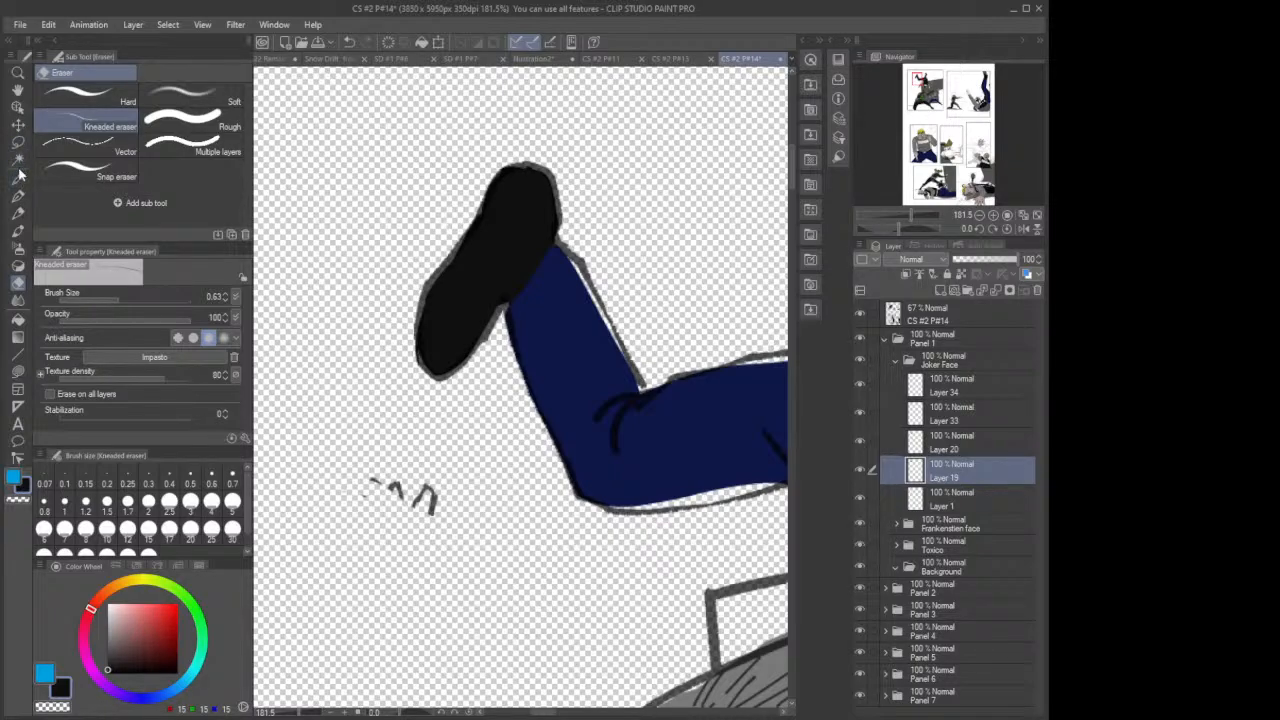
pyautogui.click(18, 178)
pyautogui.click(606, 362)
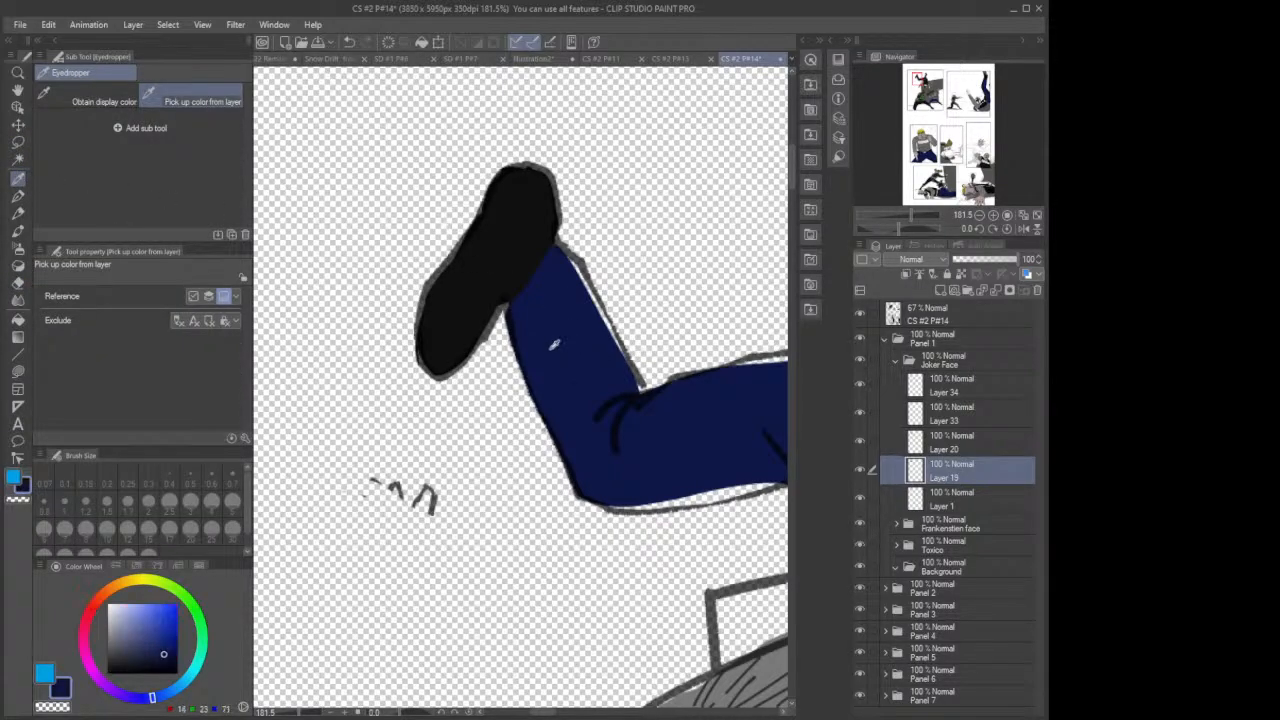
pyautogui.click(18, 371)
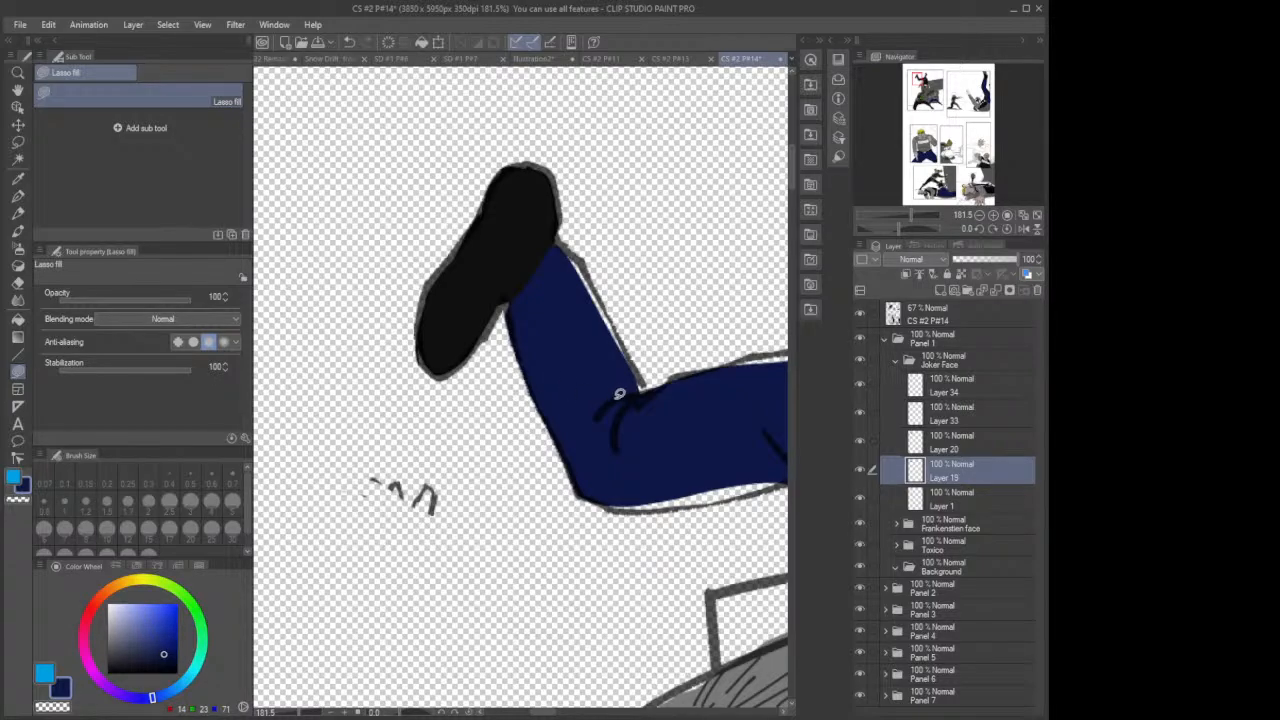
pyautogui.moveTo(619, 393)
pyautogui.mouseDown()
pyautogui.moveTo(642, 402)
pyautogui.moveTo(647, 388)
pyautogui.moveTo(619, 333)
pyautogui.mouseUp()
pyautogui.moveTo(603, 292)
pyautogui.mouseDown()
pyautogui.moveTo(578, 268)
pyautogui.moveTo(566, 293)
pyautogui.moveTo(597, 294)
pyautogui.moveTo(585, 260)
pyautogui.moveTo(547, 234)
pyautogui.mouseUp()
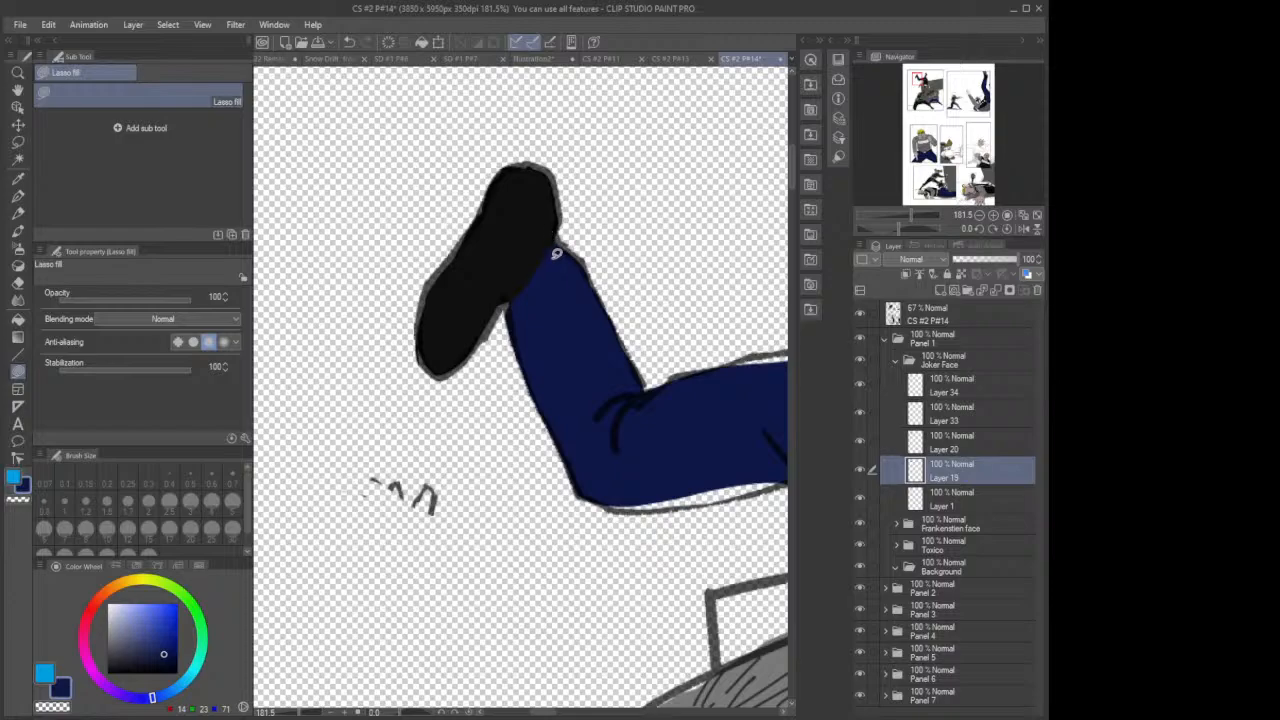
# Step: Lasso-fill the gap along the underside of the bent leg's thigh, from the knee towards the hip, with the same navy
pyautogui.moveTo(612, 494)
pyautogui.mouseDown()
pyautogui.moveTo(614, 506)
pyautogui.moveTo(675, 507)
pyautogui.moveTo(726, 466)
pyautogui.moveTo(631, 446)
pyautogui.mouseUp()
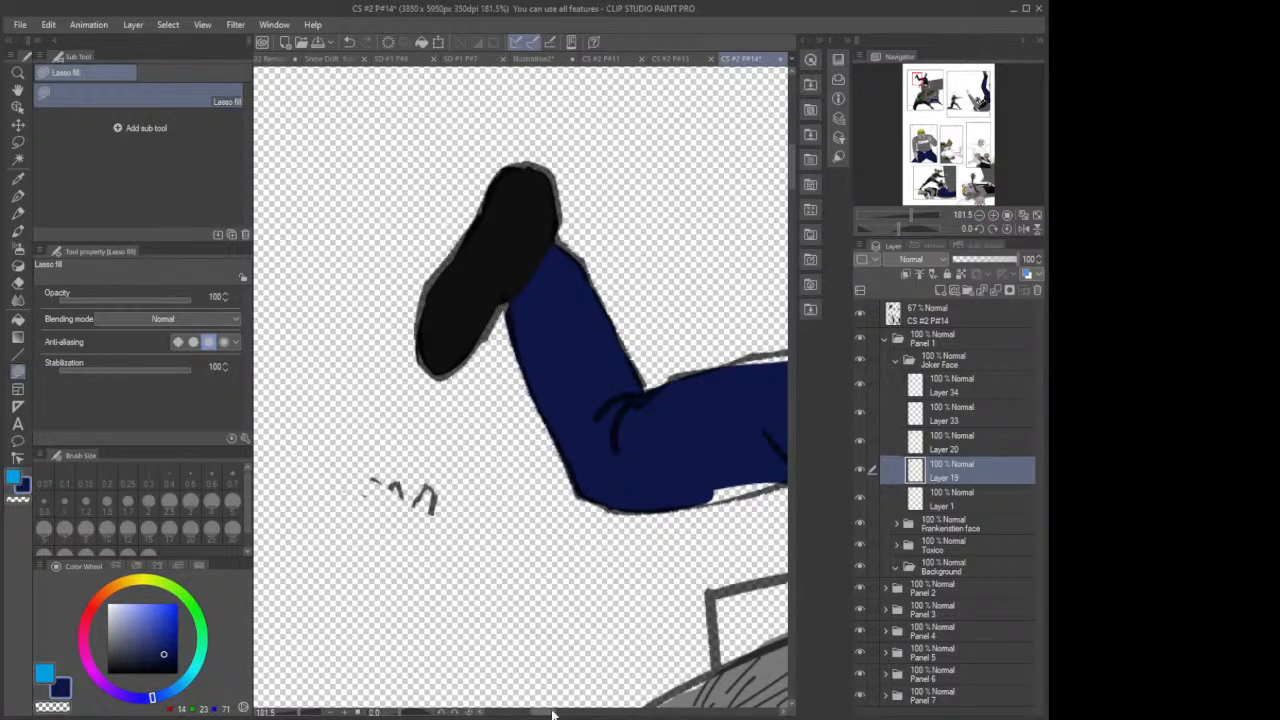
pyautogui.moveTo(554, 713); pyautogui.dragTo(568, 709)
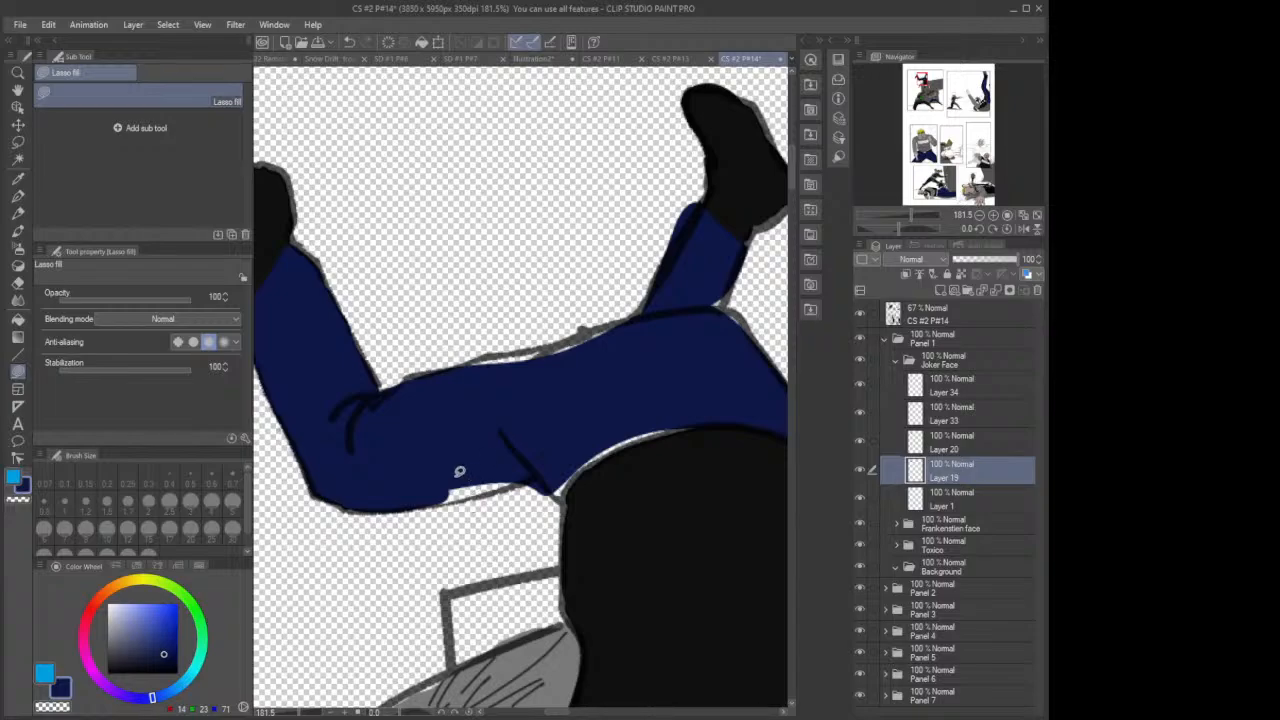
pyautogui.moveTo(447, 468)
pyautogui.mouseDown()
pyautogui.moveTo(439, 494)
pyautogui.moveTo(472, 494)
pyautogui.moveTo(510, 483)
pyautogui.moveTo(528, 455)
pyautogui.mouseUp()
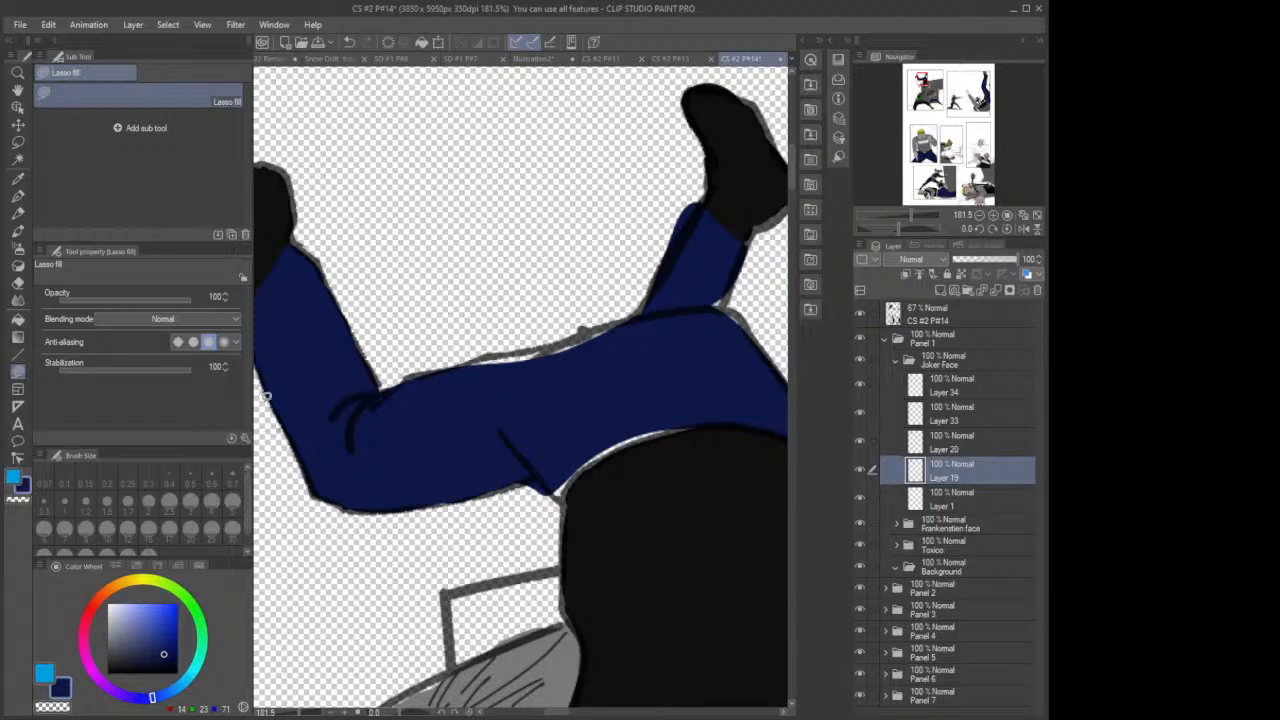
# Step: Erase the navy spilling past the trouser outline below the hip and along the other leg's shin with the Kneaded eraser
pyautogui.click(18, 282)
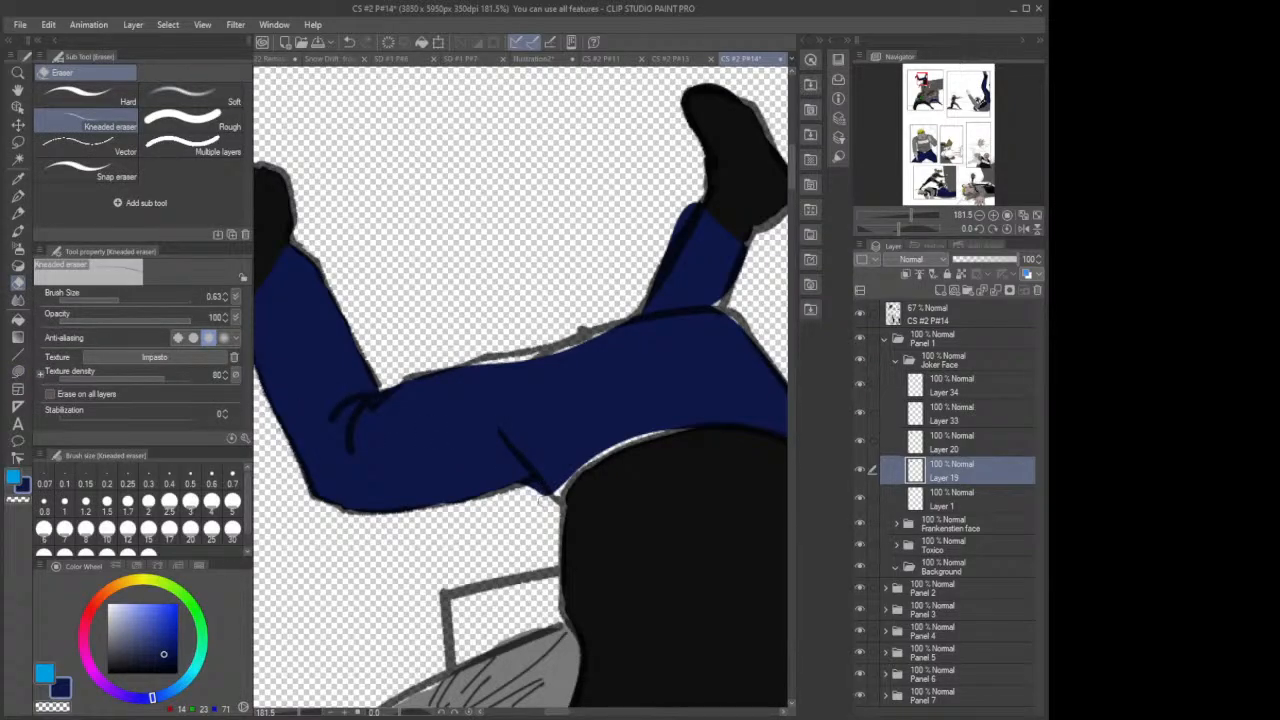
pyautogui.moveTo(546, 500); pyautogui.dragTo(528, 485)
pyautogui.moveTo(662, 251); pyautogui.dragTo(697, 196)
pyautogui.moveTo(660, 252); pyautogui.dragTo(663, 256)
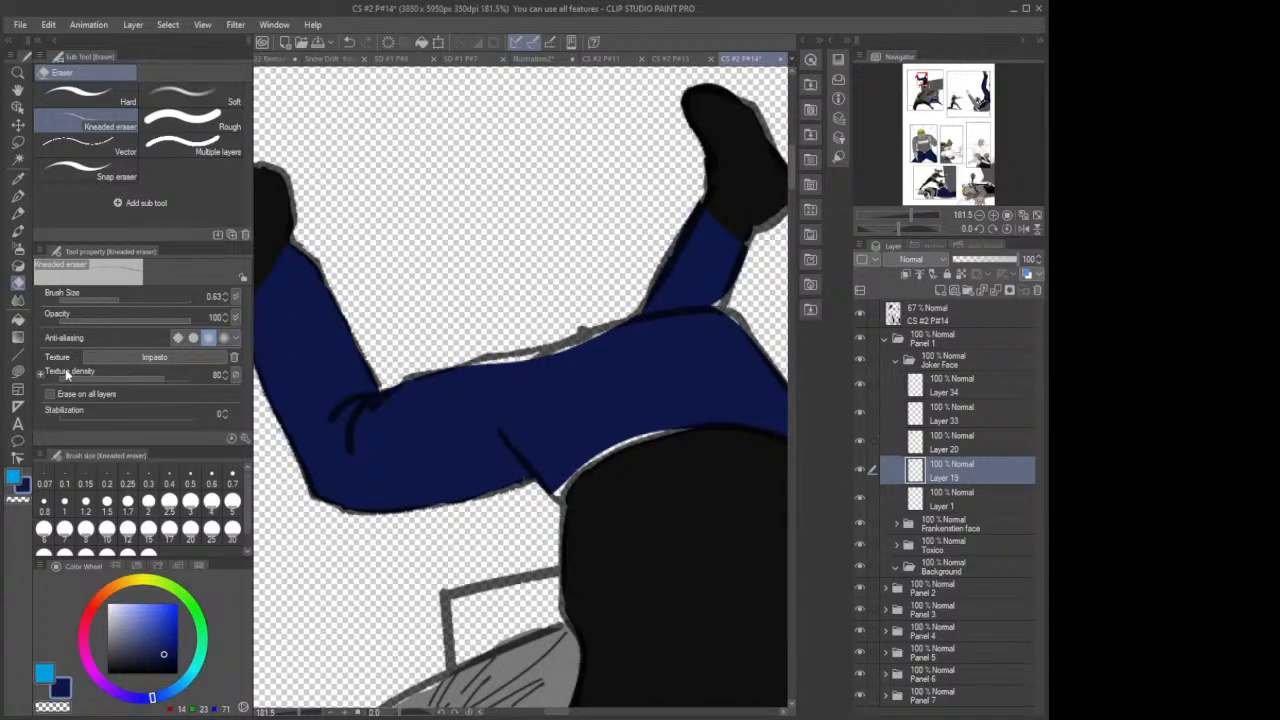
# Step: Lasso-fill the gaps along the trousers' upper edge and along the waistline against the black vest with navy
pyautogui.click(17, 370)
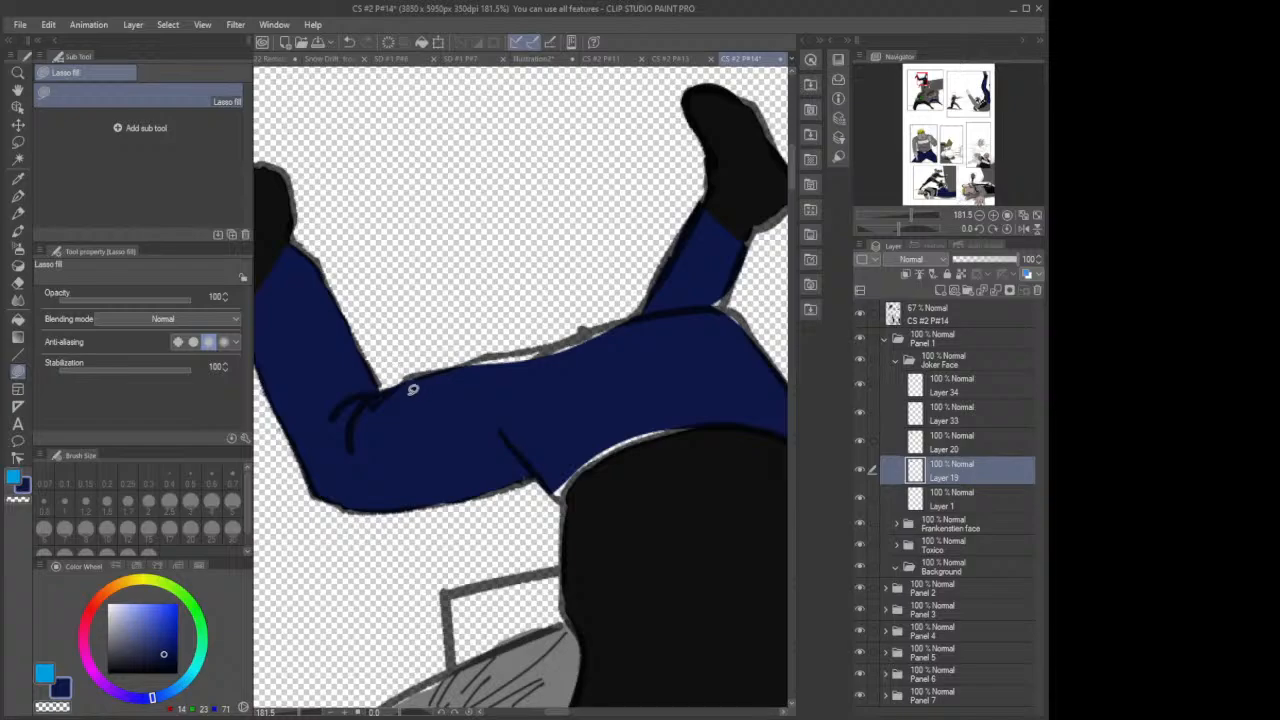
pyautogui.moveTo(409, 394)
pyautogui.mouseDown()
pyautogui.moveTo(420, 376)
pyautogui.moveTo(408, 372)
pyautogui.mouseUp()
pyautogui.moveTo(485, 377)
pyautogui.mouseDown()
pyautogui.moveTo(470, 374)
pyautogui.moveTo(486, 353)
pyautogui.moveTo(556, 346)
pyautogui.moveTo(512, 384)
pyautogui.moveTo(642, 310)
pyautogui.moveTo(742, 328)
pyautogui.moveTo(716, 296)
pyautogui.mouseUp()
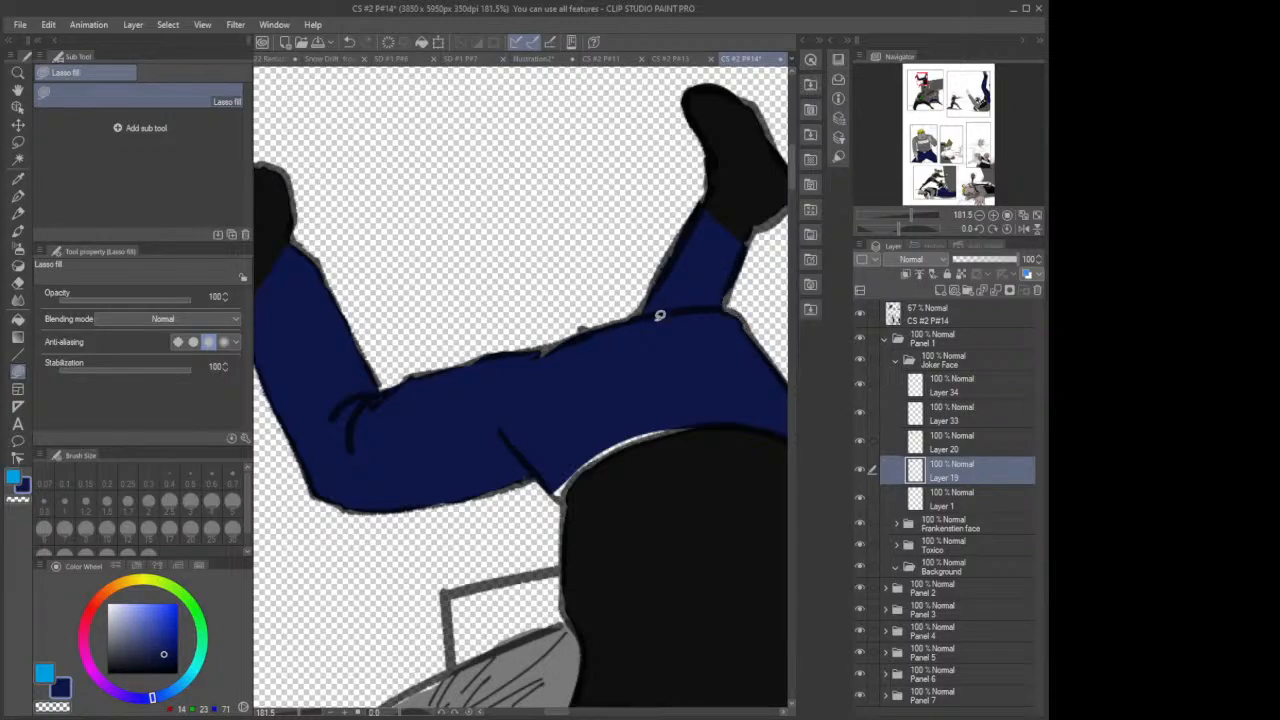
pyautogui.moveTo(554, 494)
pyautogui.mouseDown()
pyautogui.moveTo(616, 447)
pyautogui.moveTo(694, 421)
pyautogui.moveTo(694, 397)
pyautogui.moveTo(637, 375)
pyautogui.mouseUp()
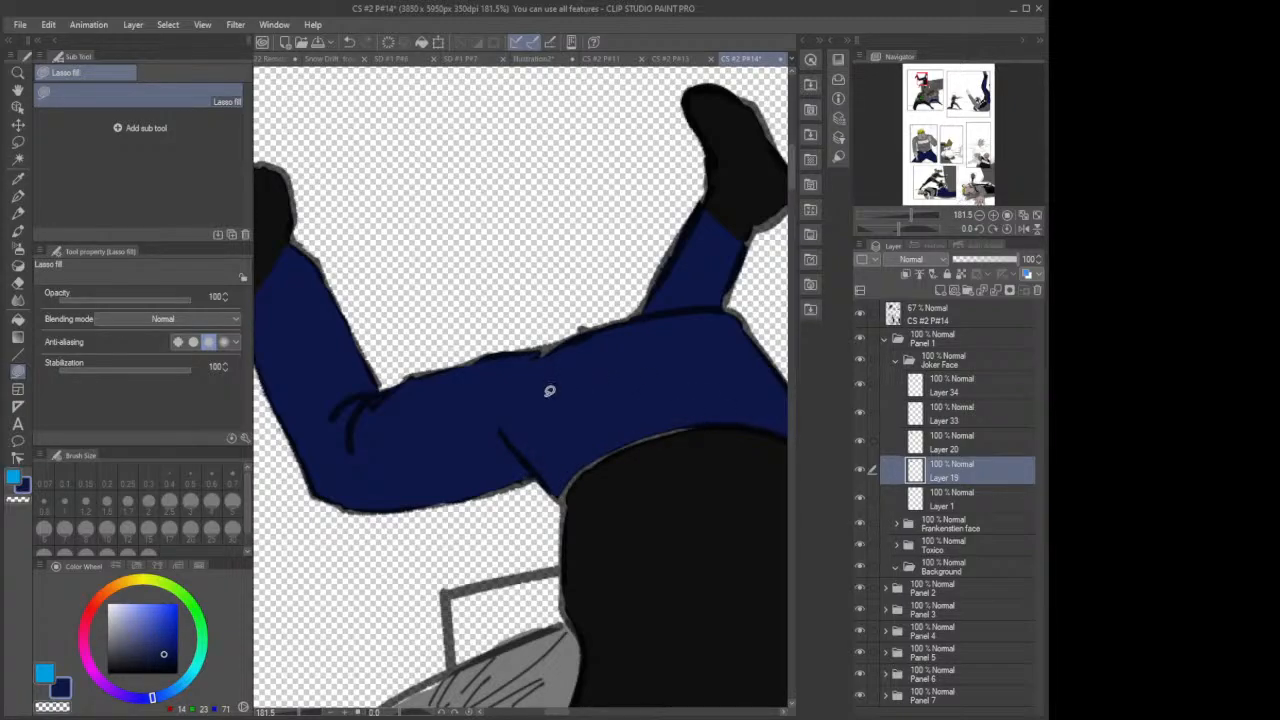
# Step: On Layer 1, sample the shirt's mid grey and erase the grey spilling below the sleeve beside the black vest
pyautogui.click(18, 280)
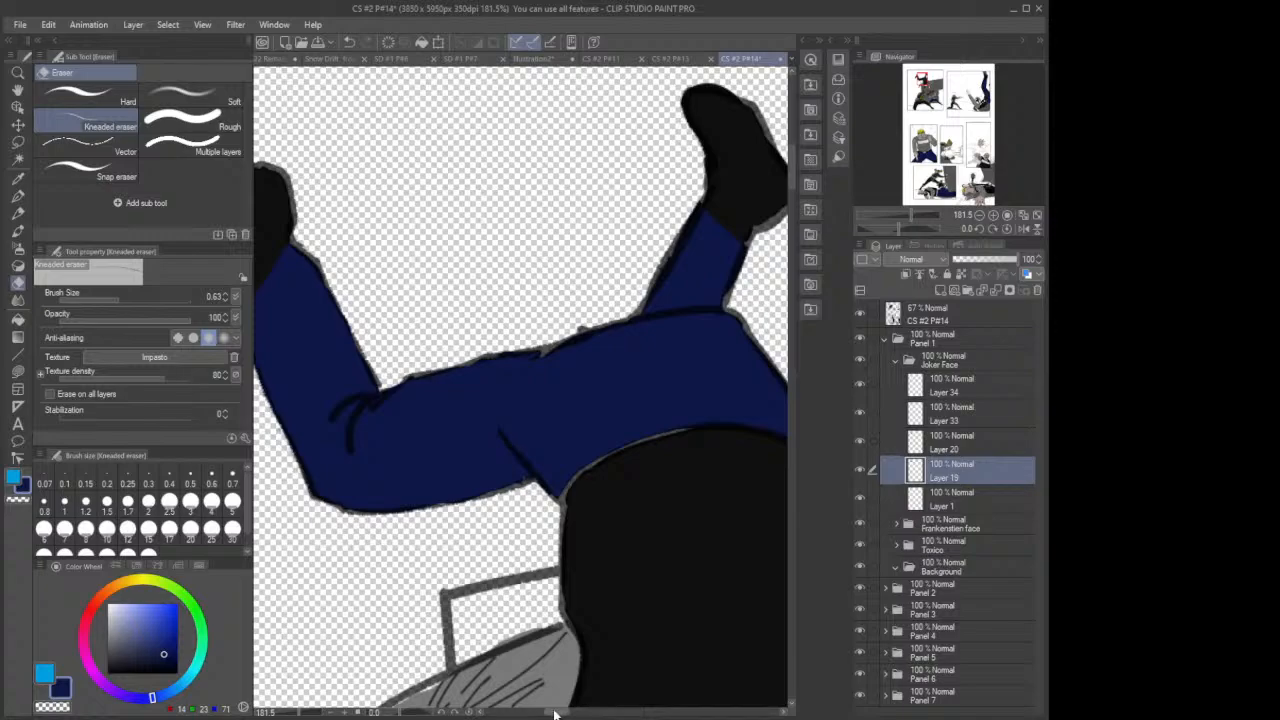
pyautogui.moveTo(555, 712)
pyautogui.mouseDown()
pyautogui.moveTo(573, 714)
pyautogui.moveTo(561, 714)
pyautogui.mouseUp()
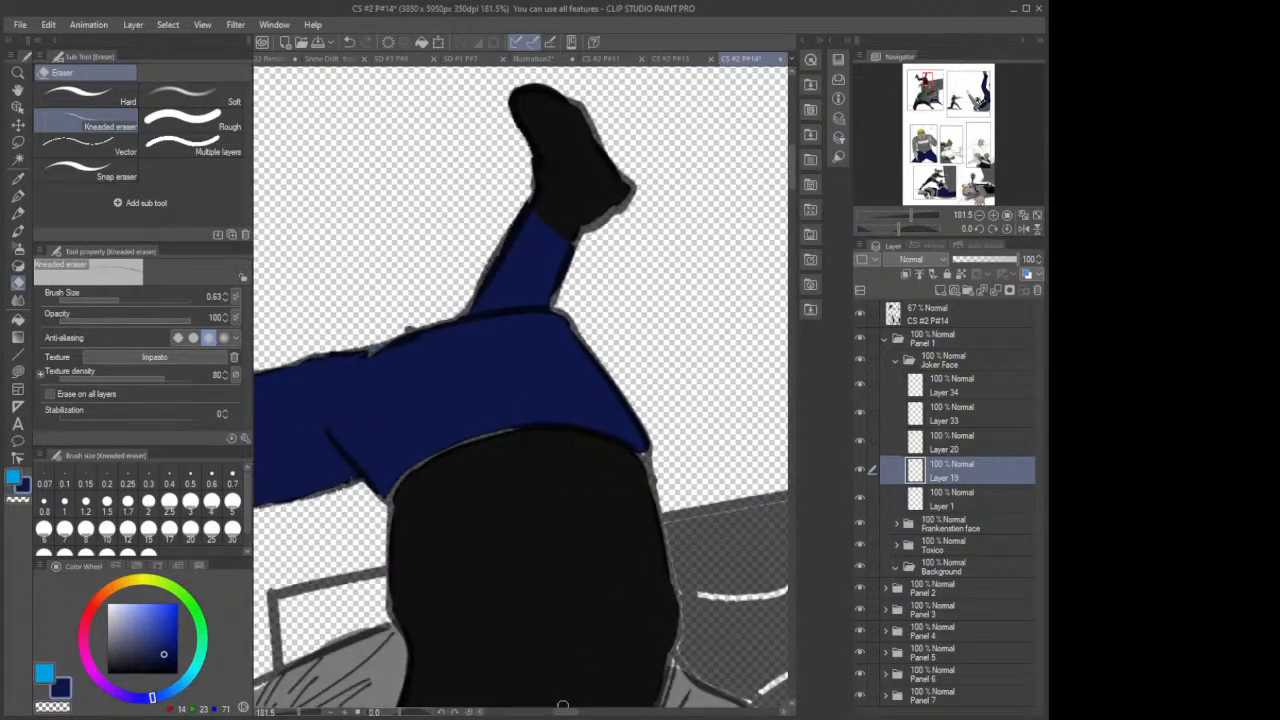
pyautogui.click(965, 494)
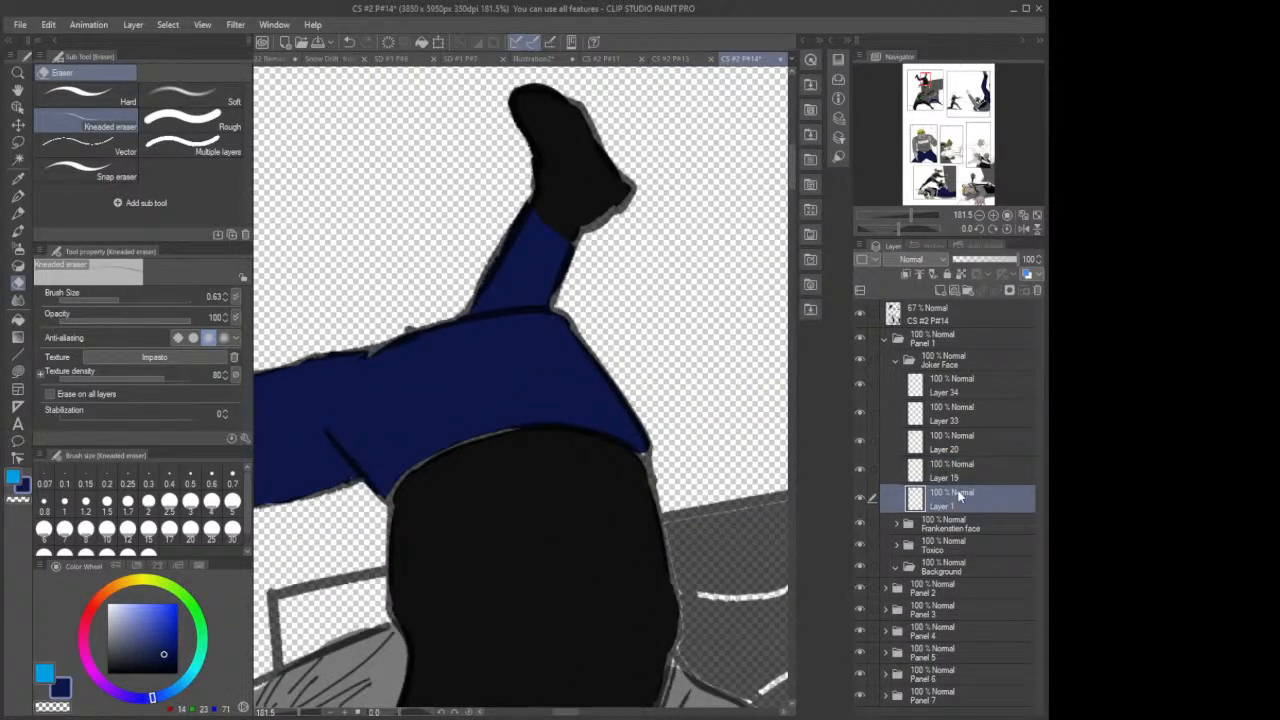
pyautogui.click(17, 178)
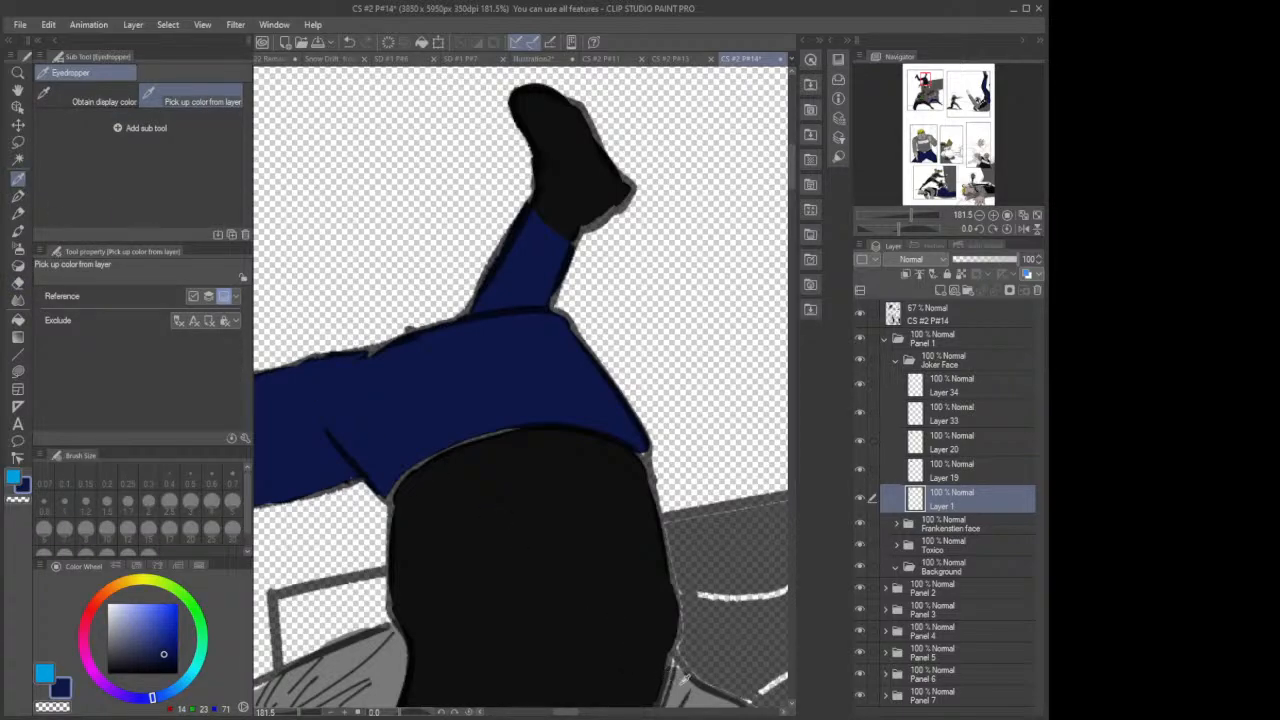
pyautogui.click(699, 658)
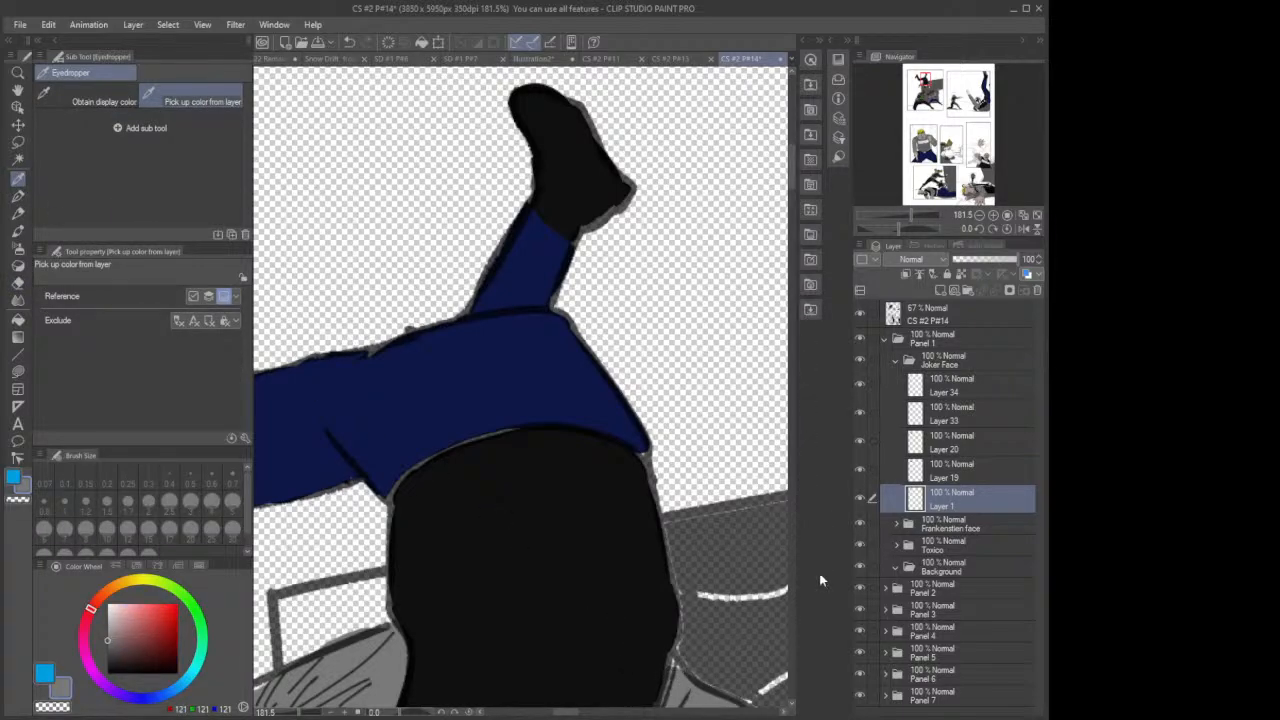
pyautogui.scroll(-8, 792, 178)
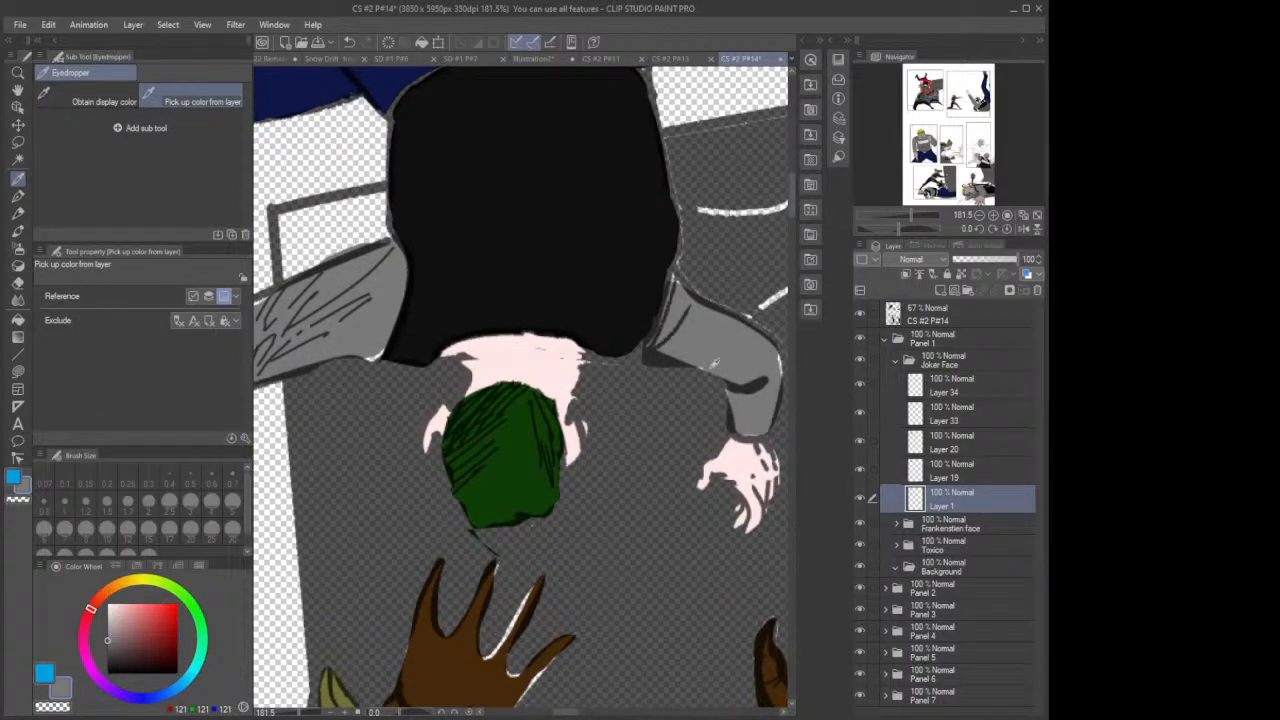
pyautogui.scroll(3, 713, 364)
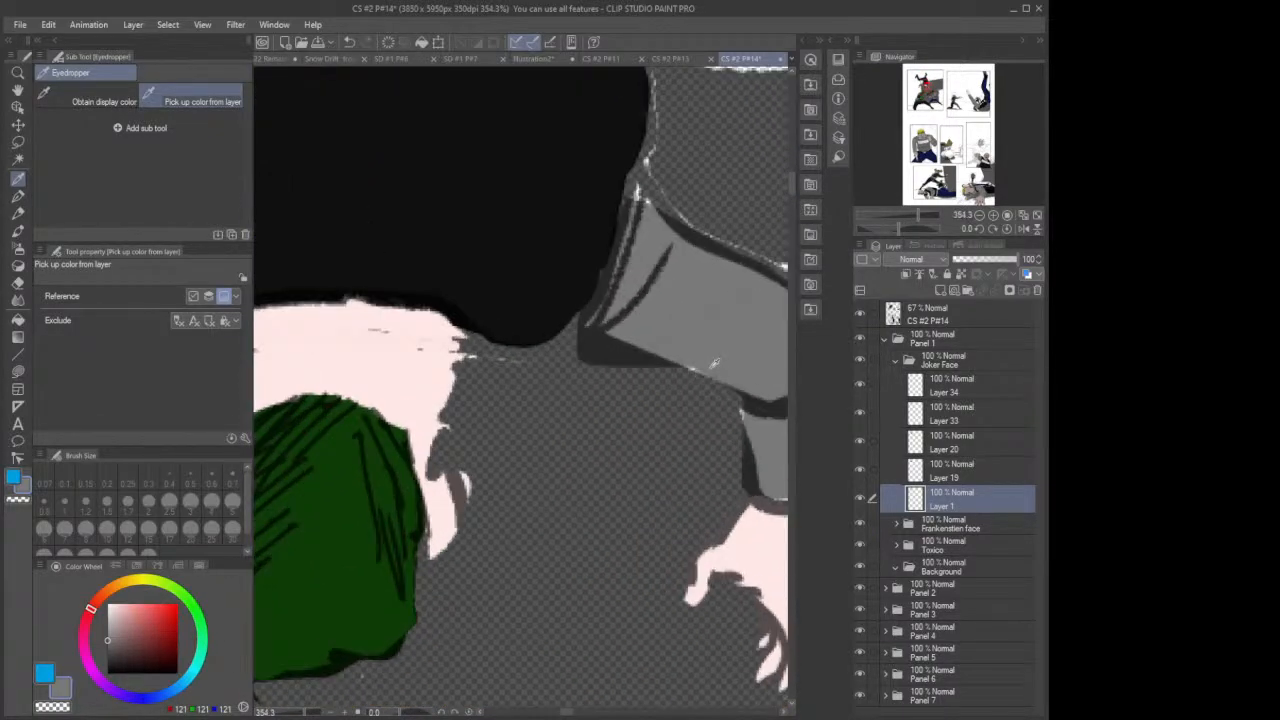
pyautogui.click(18, 283)
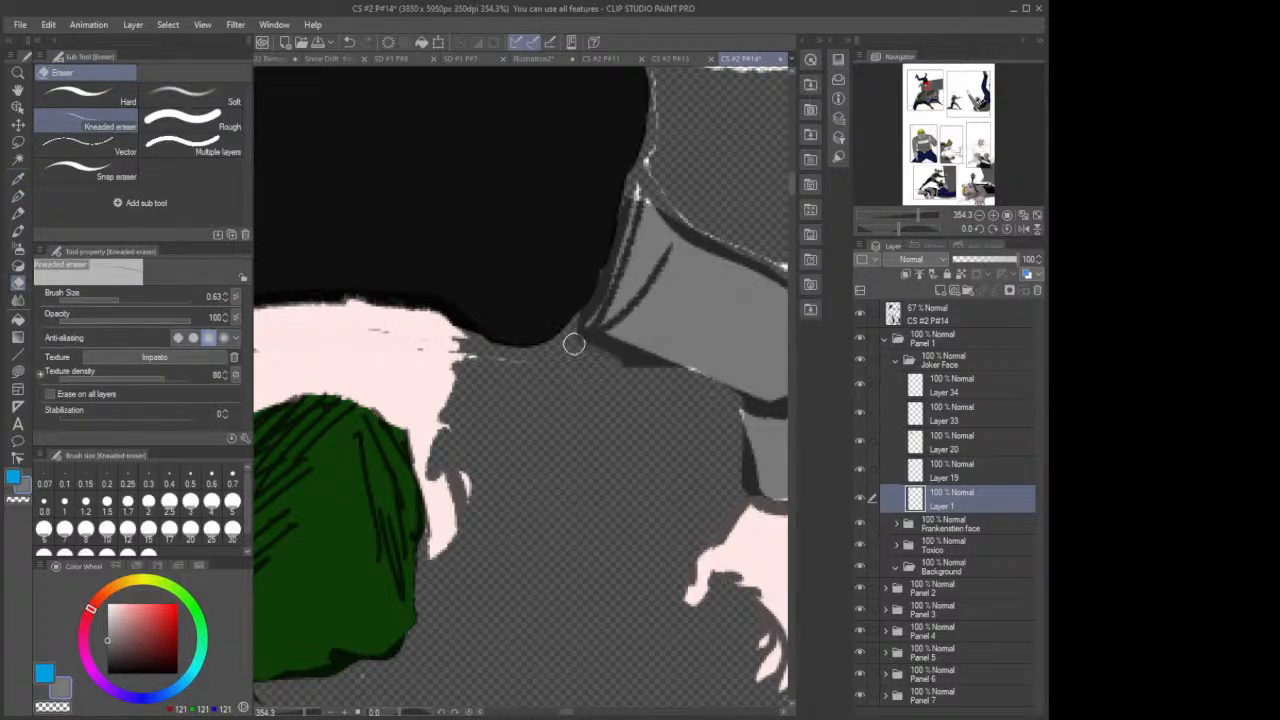
pyautogui.moveTo(574, 344); pyautogui.dragTo(646, 371)
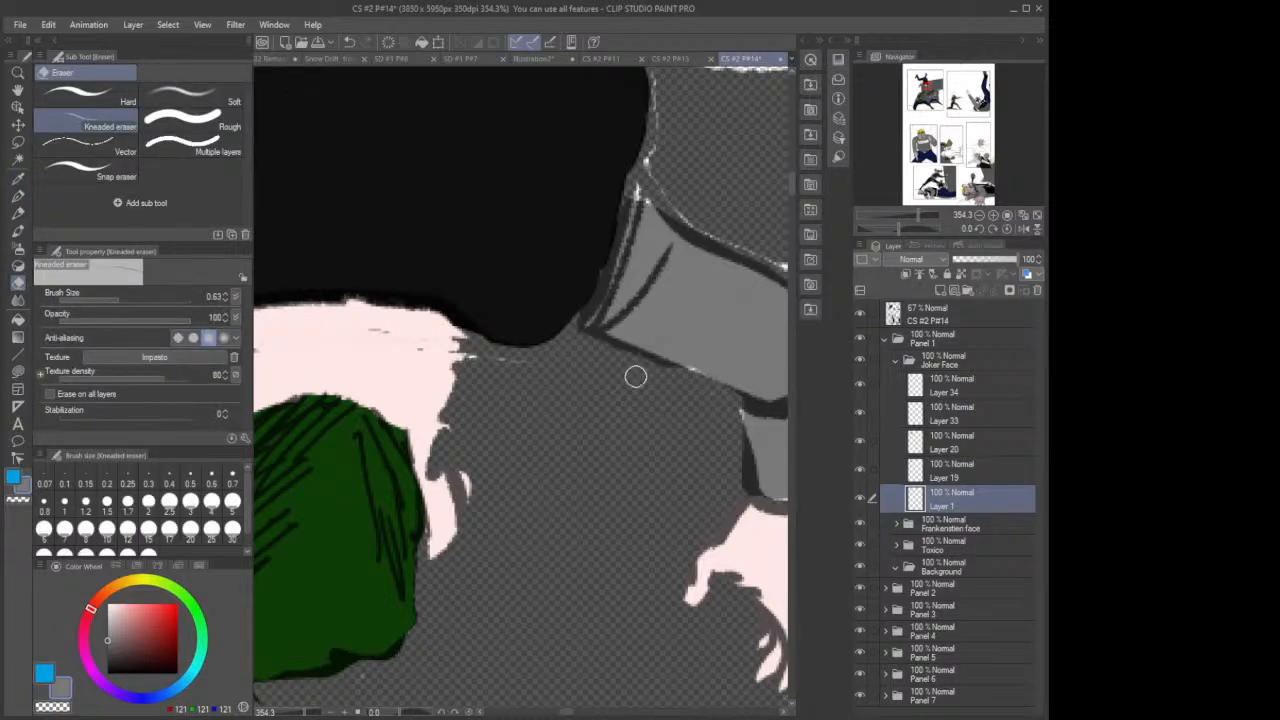
# Step: Lasso-fill the gaps along the underside, elbow and outer edge of that bent sleeve with the sampled grey
pyautogui.click(19, 372)
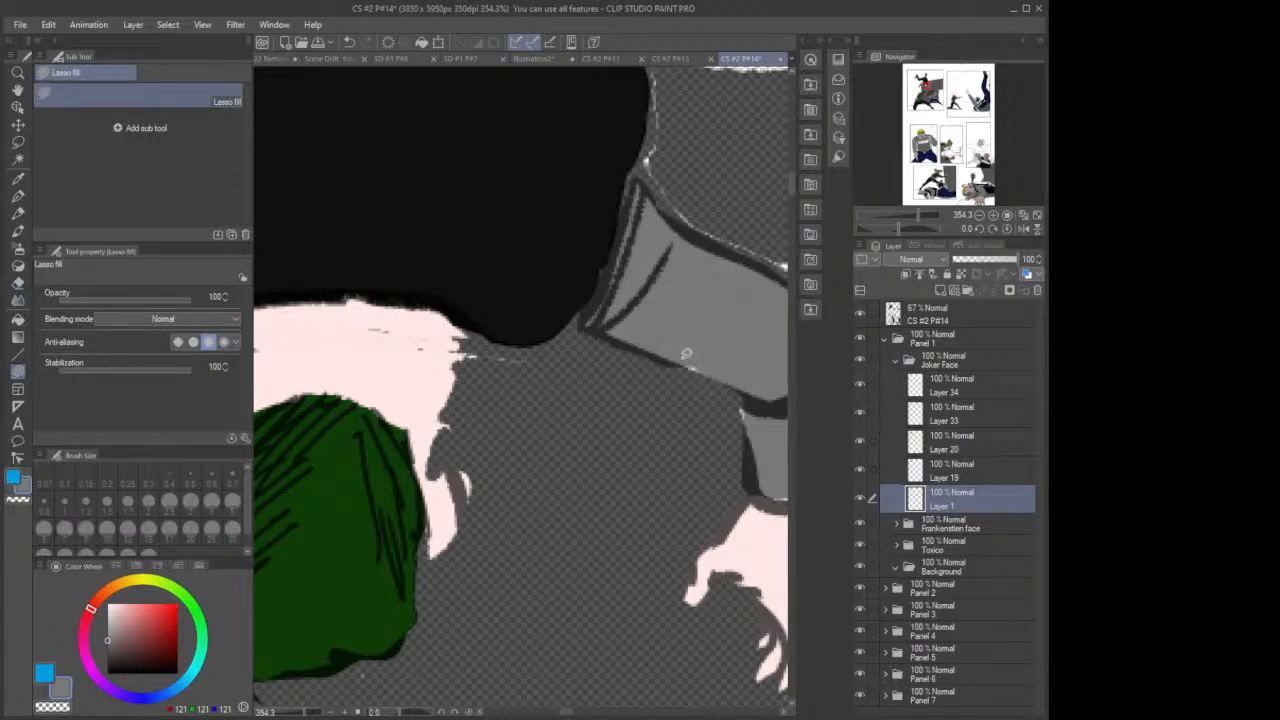
pyautogui.moveTo(680, 358)
pyautogui.mouseDown()
pyautogui.moveTo(765, 395)
pyautogui.moveTo(743, 369)
pyautogui.mouseUp()
pyautogui.moveTo(567, 713); pyautogui.dragTo(573, 712)
pyautogui.moveTo(548, 478)
pyautogui.mouseDown()
pyautogui.moveTo(537, 486)
pyautogui.moveTo(557, 500)
pyautogui.moveTo(597, 491)
pyautogui.moveTo(622, 374)
pyautogui.moveTo(607, 314)
pyautogui.mouseUp()
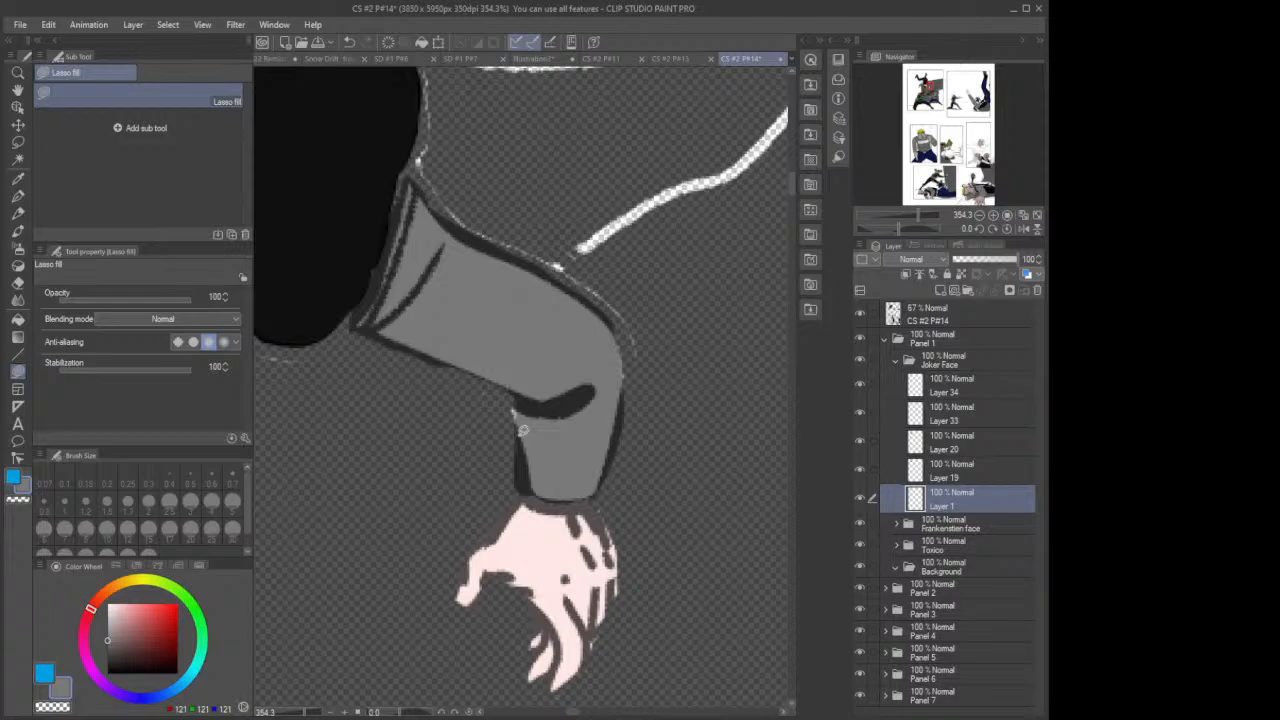
pyautogui.moveTo(523, 430)
pyautogui.mouseDown()
pyautogui.moveTo(520, 398)
pyautogui.moveTo(541, 395)
pyautogui.mouseUp()
pyautogui.moveTo(619, 396)
pyautogui.mouseDown()
pyautogui.moveTo(630, 360)
pyautogui.moveTo(600, 312)
pyautogui.mouseUp()
# Step: Lasso-fill the gaps at the cuff, upper edge and armpit of the falling man's other, creased sleeve with grey
pyautogui.moveTo(577, 713); pyautogui.dragTo(552, 716)
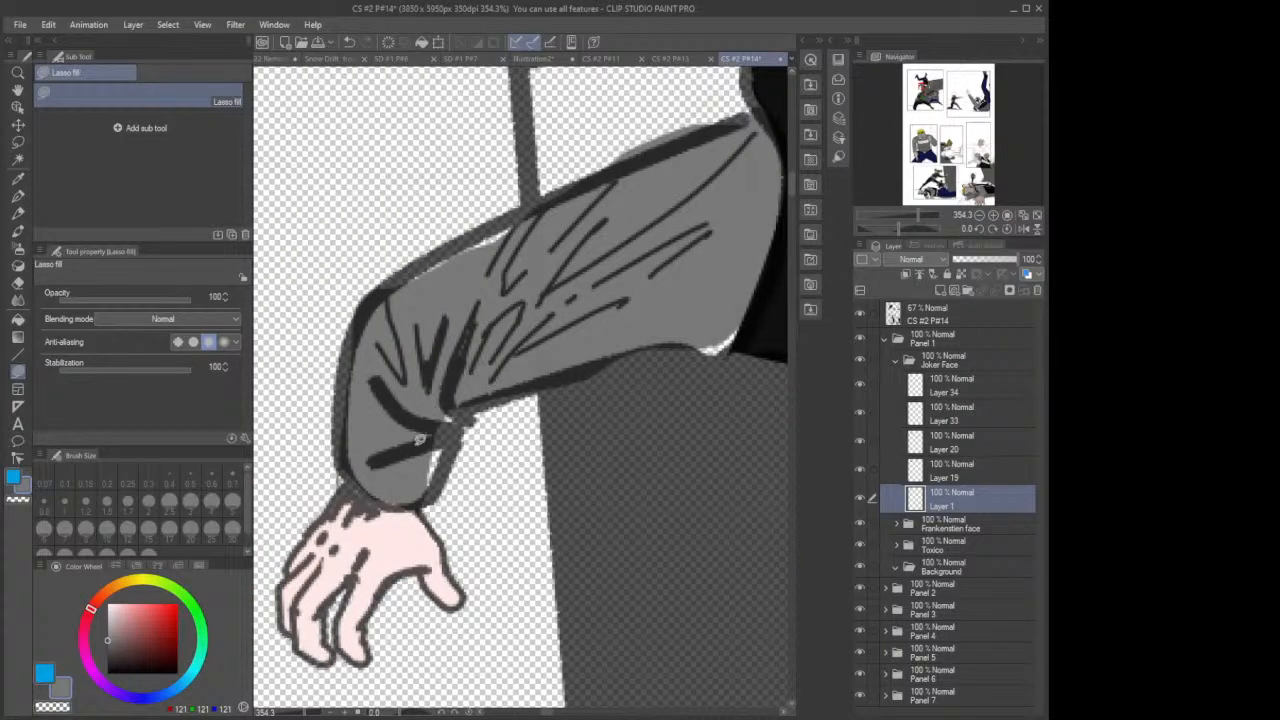
pyautogui.moveTo(405, 496)
pyautogui.mouseDown()
pyautogui.moveTo(466, 396)
pyautogui.moveTo(434, 385)
pyautogui.moveTo(401, 423)
pyautogui.mouseUp()
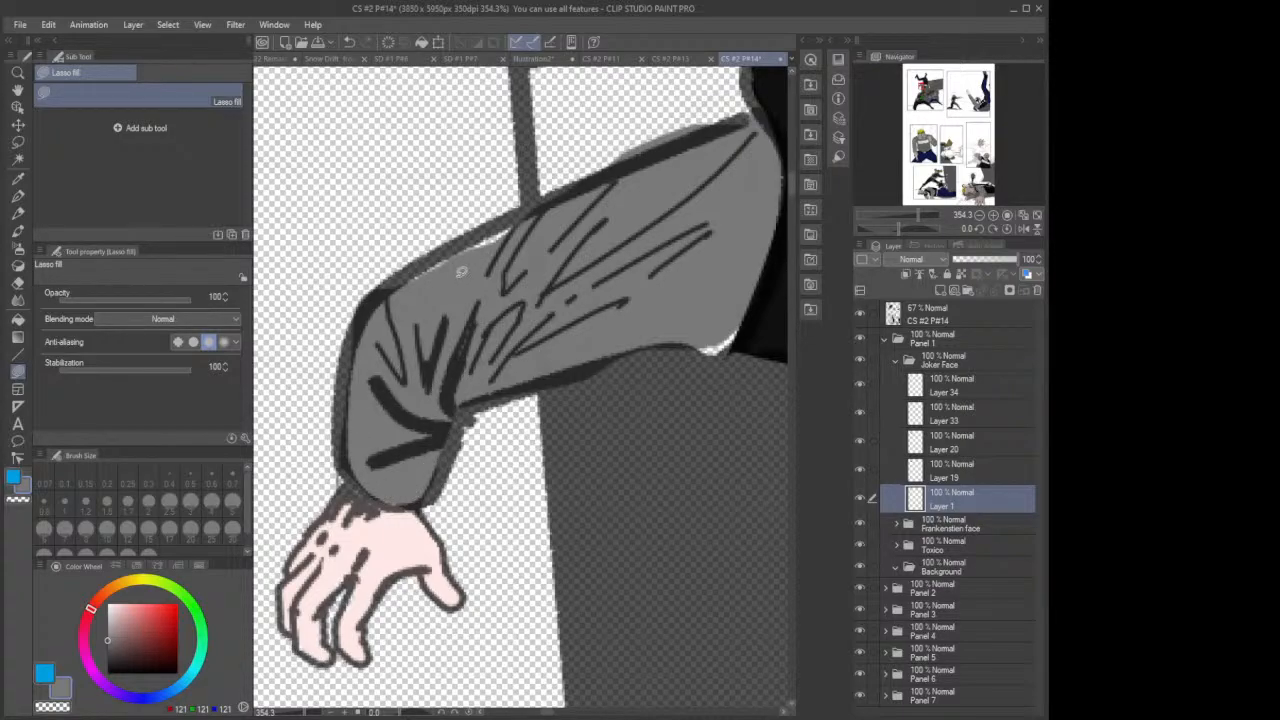
pyautogui.moveTo(450, 280)
pyautogui.mouseDown()
pyautogui.moveTo(398, 291)
pyautogui.moveTo(497, 224)
pyautogui.moveTo(571, 202)
pyautogui.mouseUp()
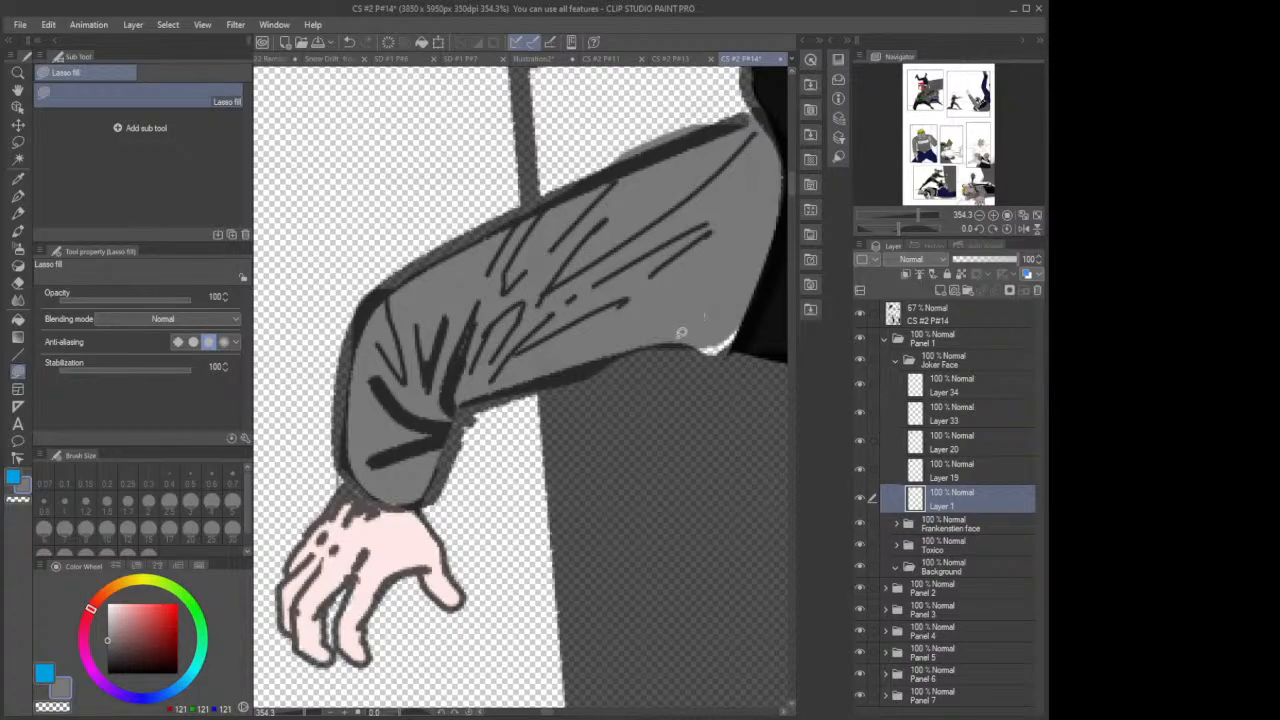
pyautogui.moveTo(706, 350)
pyautogui.mouseDown()
pyautogui.moveTo(732, 342)
pyautogui.moveTo(750, 308)
pyautogui.mouseUp()
pyautogui.moveTo(708, 351); pyautogui.dragTo(740, 316)
# Step: Make Layer 33 active and erase along the creased sleeve's cuff above the hand with the Kneaded eraser
pyautogui.click(17, 283)
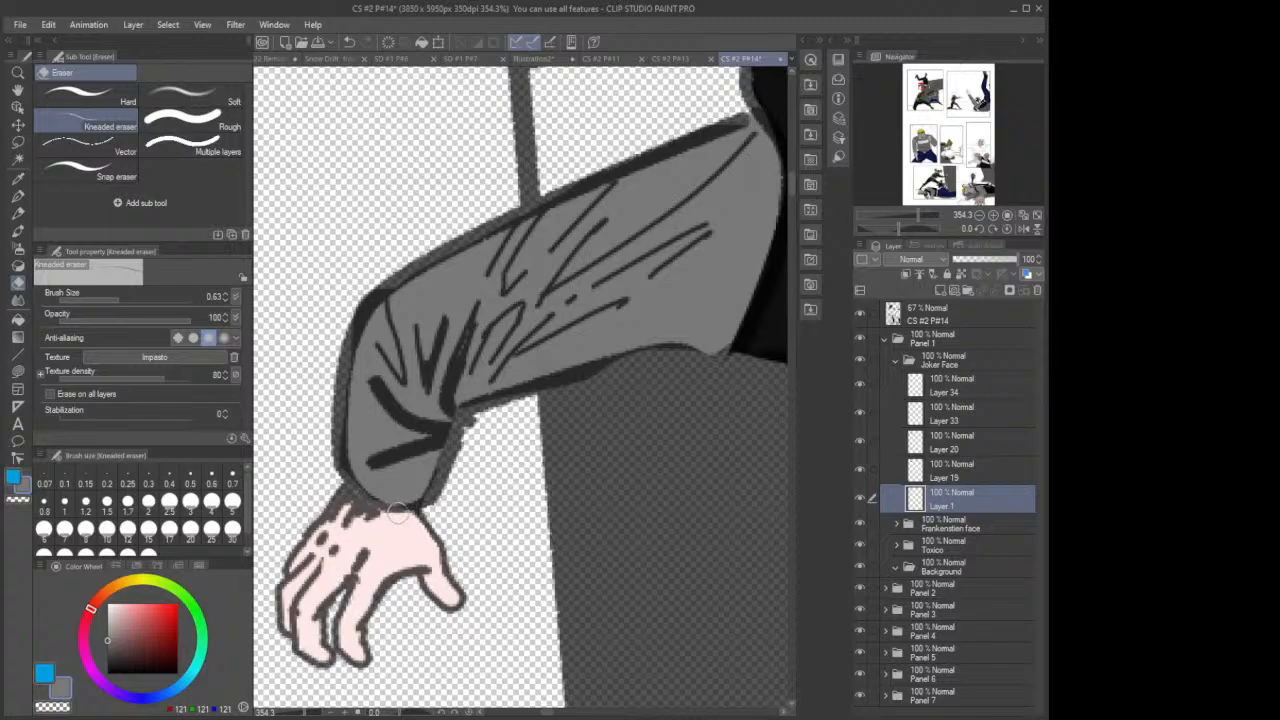
pyautogui.click(980, 415)
pyautogui.moveTo(388, 481); pyautogui.dragTo(395, 496)
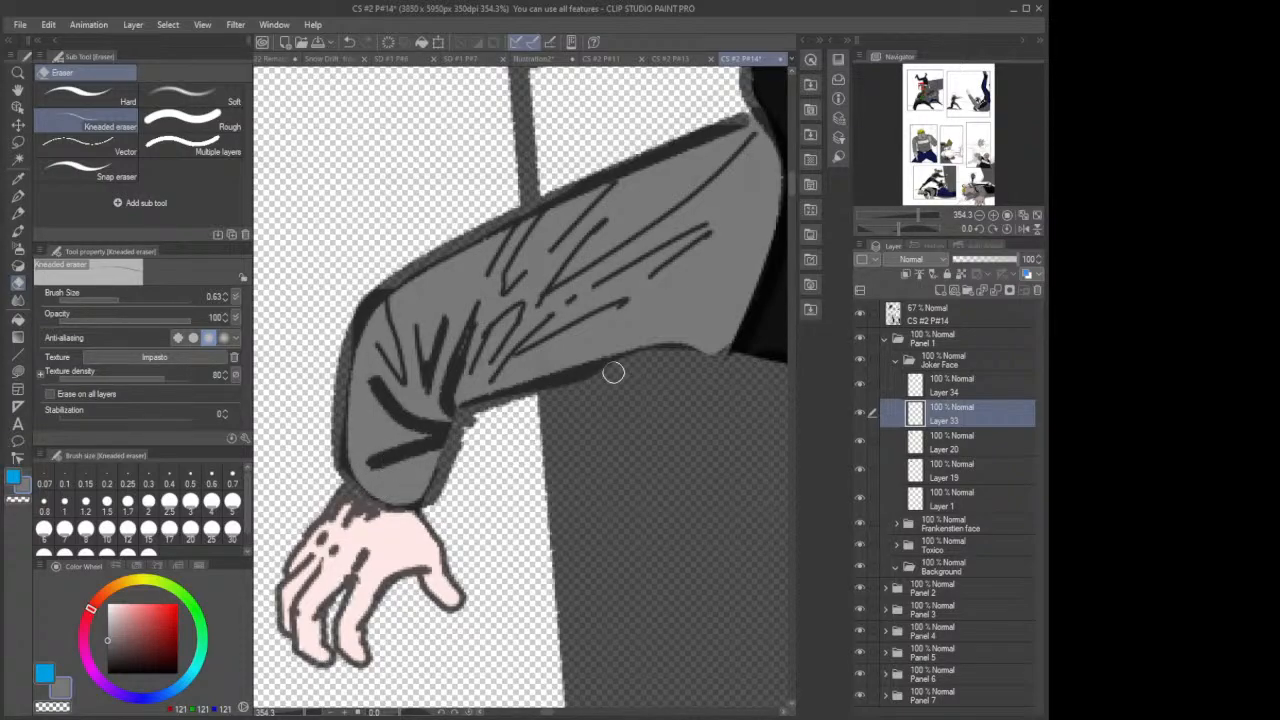
# Step: Collapse the Joker Face folder, expand the Frankenstien face folder and make its Layer 57 the active layer
pyautogui.scroll(-6, 613, 372)
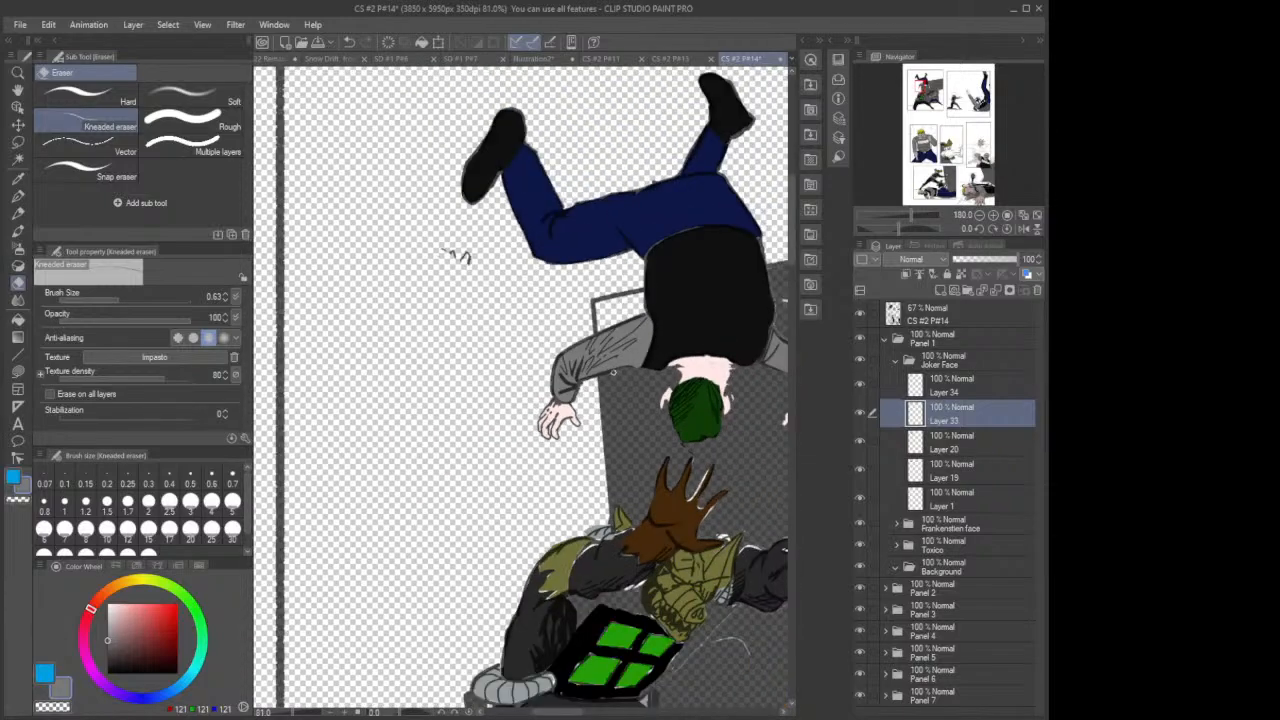
pyautogui.scroll(-2, 613, 372)
pyautogui.scroll(2, 613, 372)
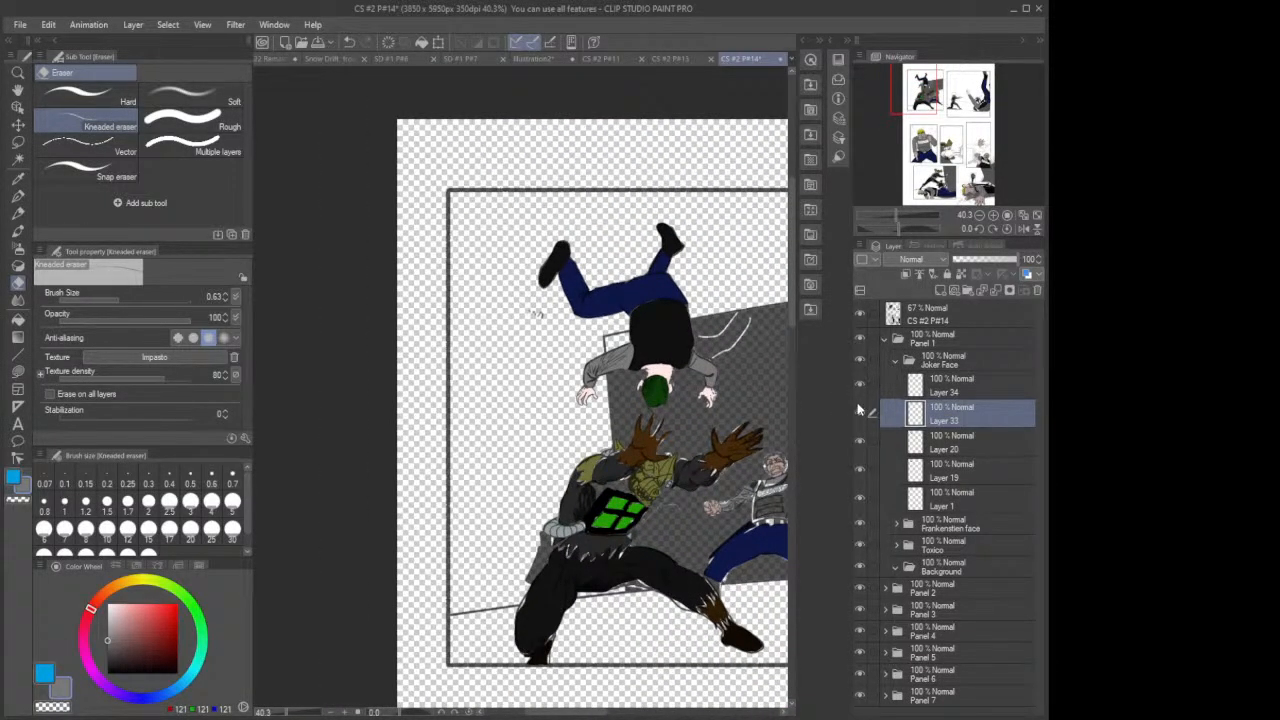
pyautogui.click(897, 360)
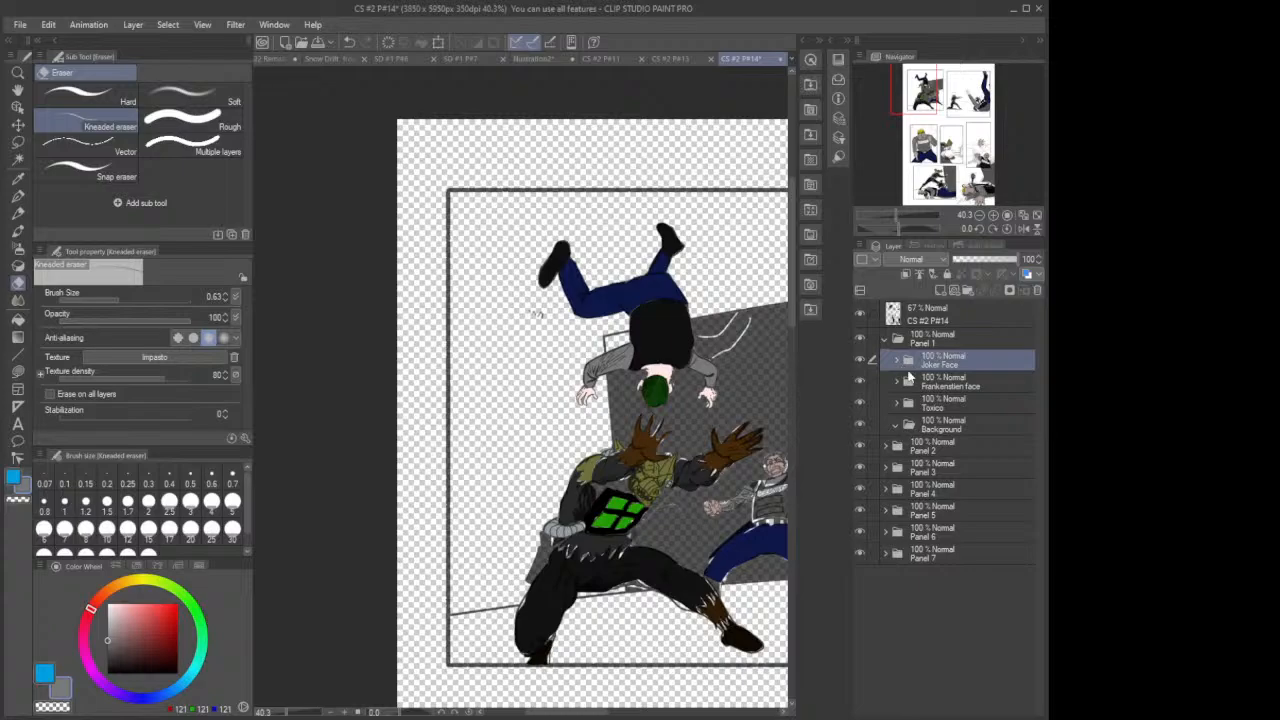
pyautogui.click(926, 384)
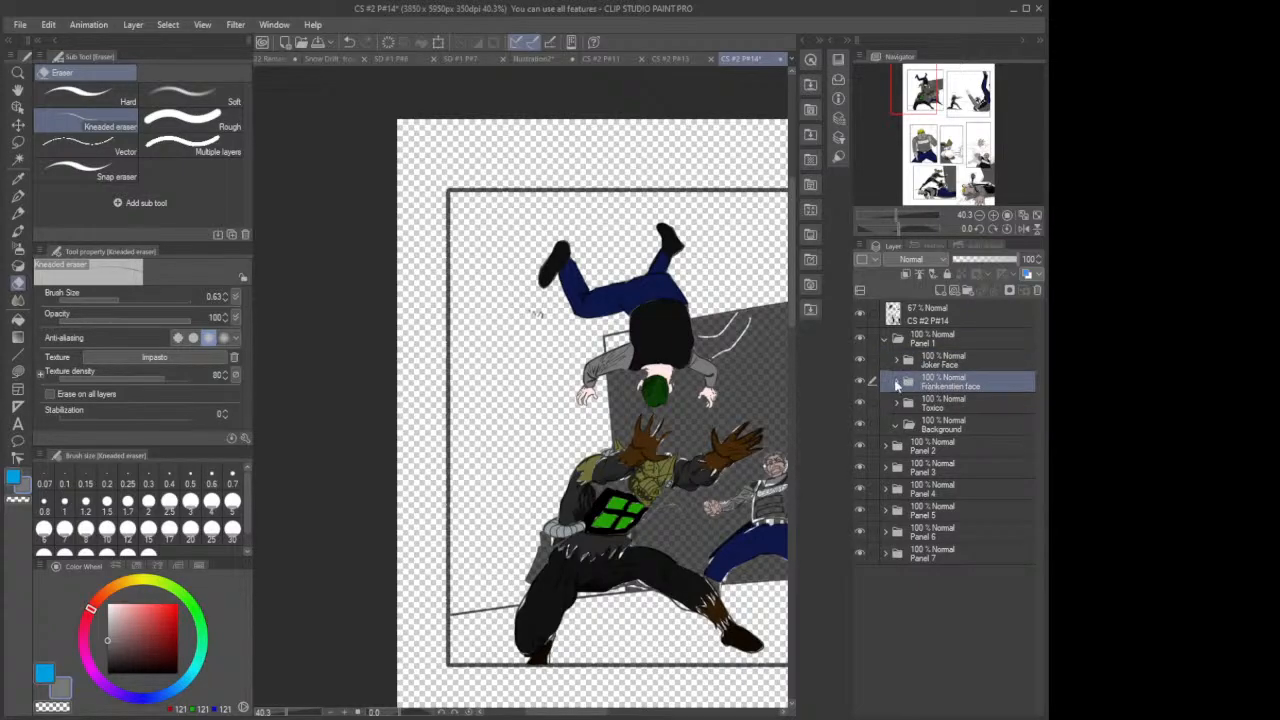
pyautogui.click(897, 384)
pyautogui.click(968, 410)
# Step: Toggle Layer 57's visibility over the green-masked figure and the security guard to check what the layer holds
pyautogui.scroll(5, 714, 500)
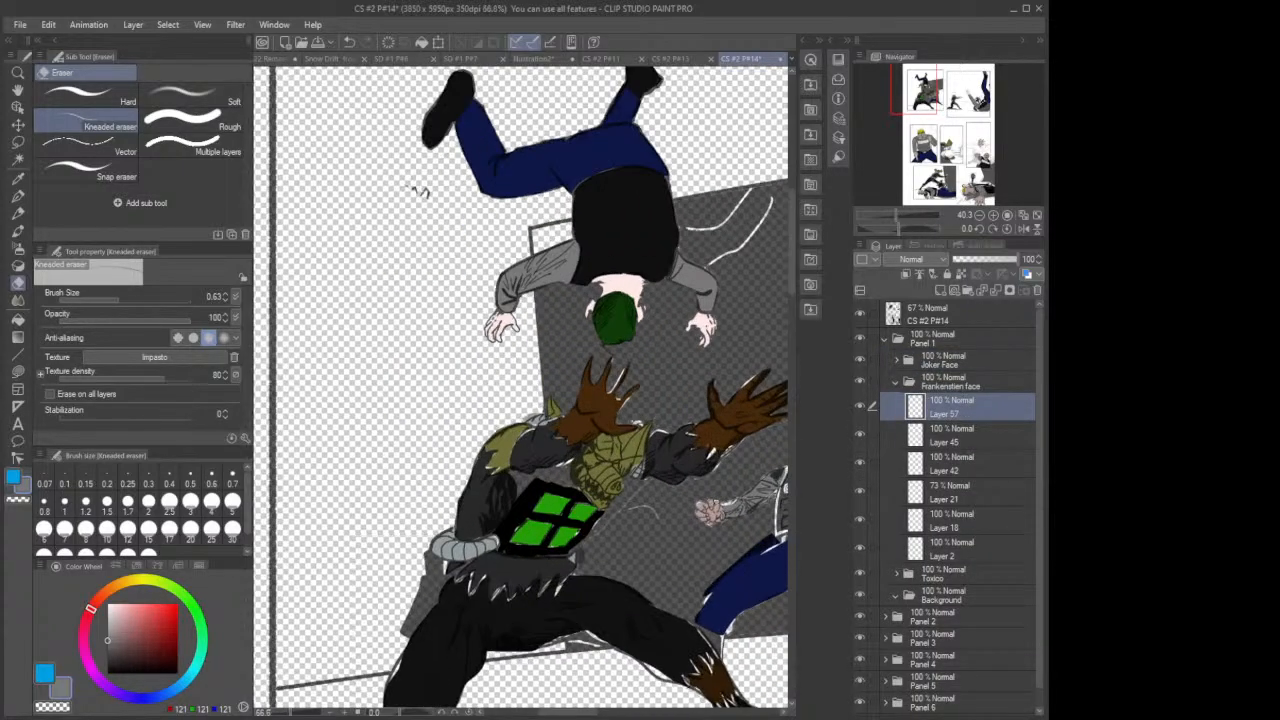
pyautogui.scroll(5, 712, 505)
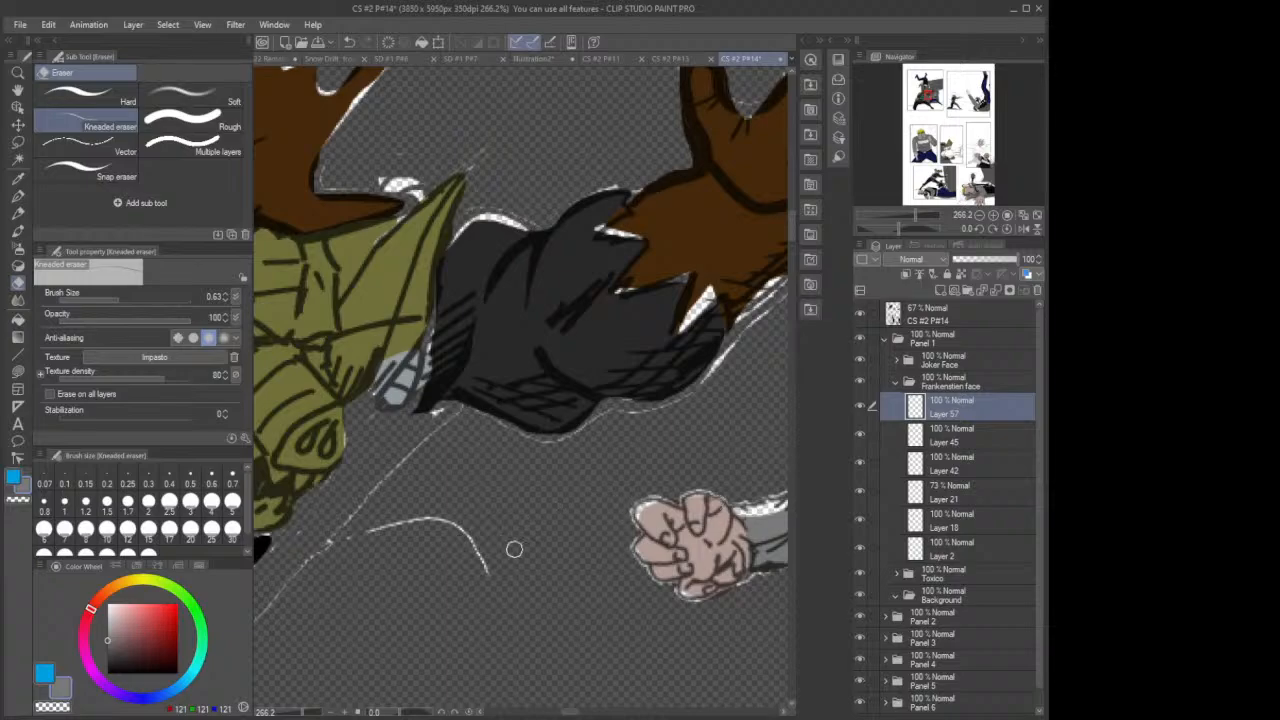
pyautogui.click(858, 404)
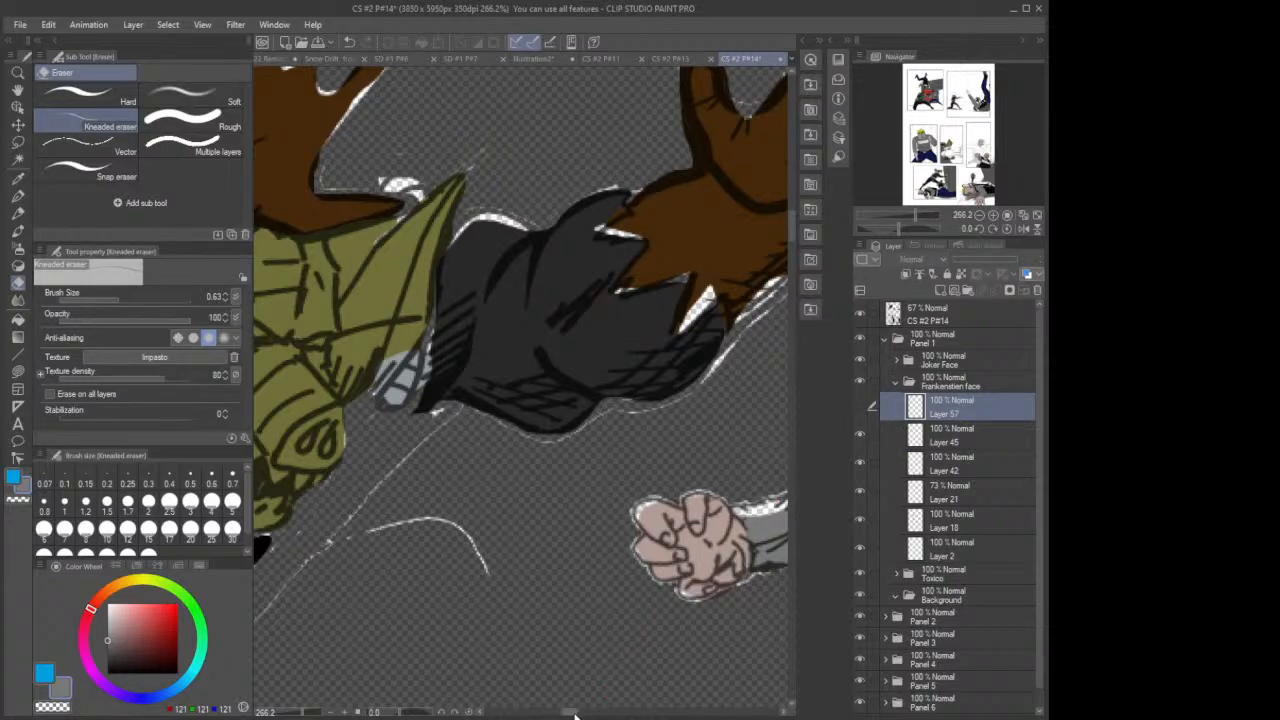
pyautogui.moveTo(571, 712)
pyautogui.mouseDown()
pyautogui.moveTo(609, 716)
pyautogui.moveTo(592, 717)
pyautogui.mouseUp()
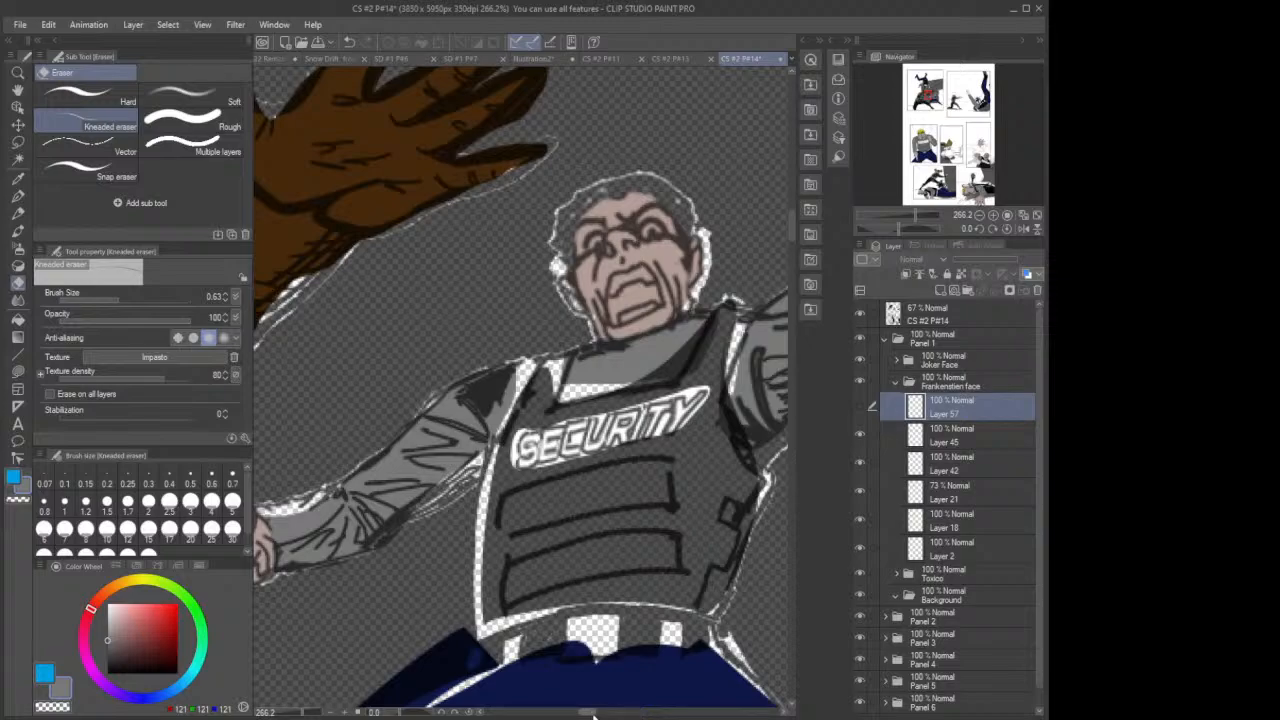
pyautogui.click(857, 406)
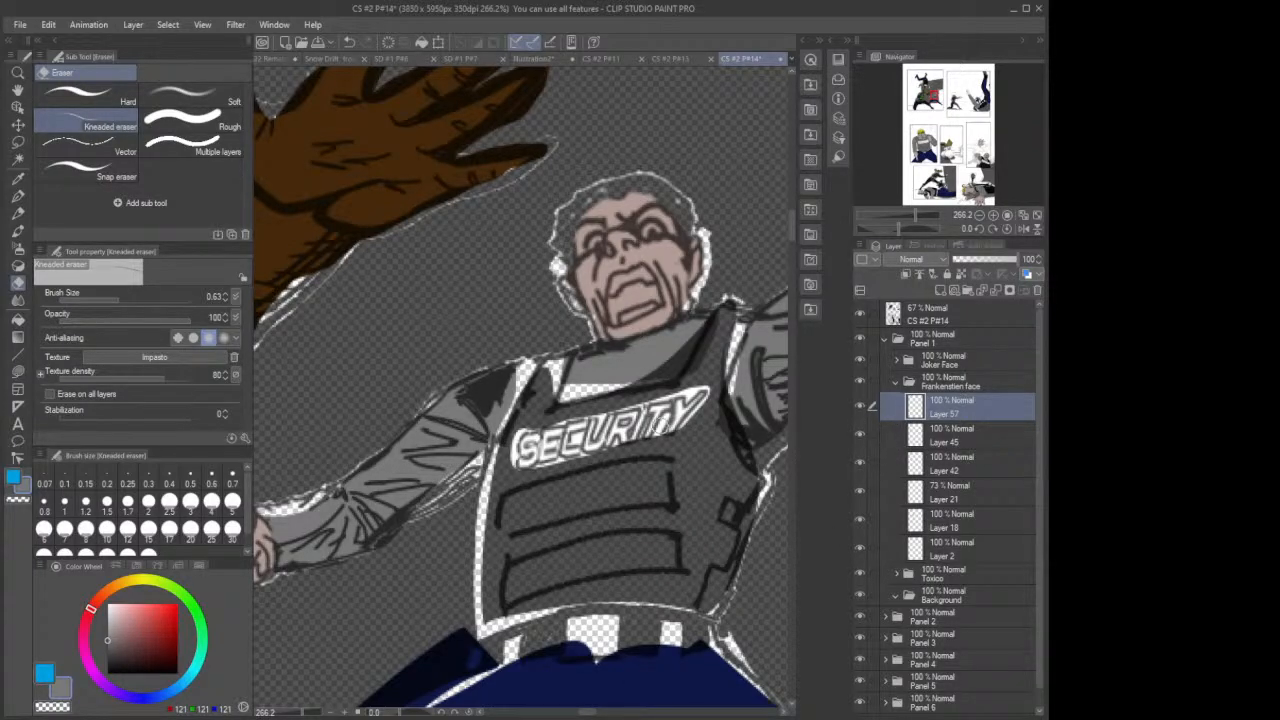
pyautogui.scroll(-6, 661, 425)
pyautogui.scroll(-2, 661, 395)
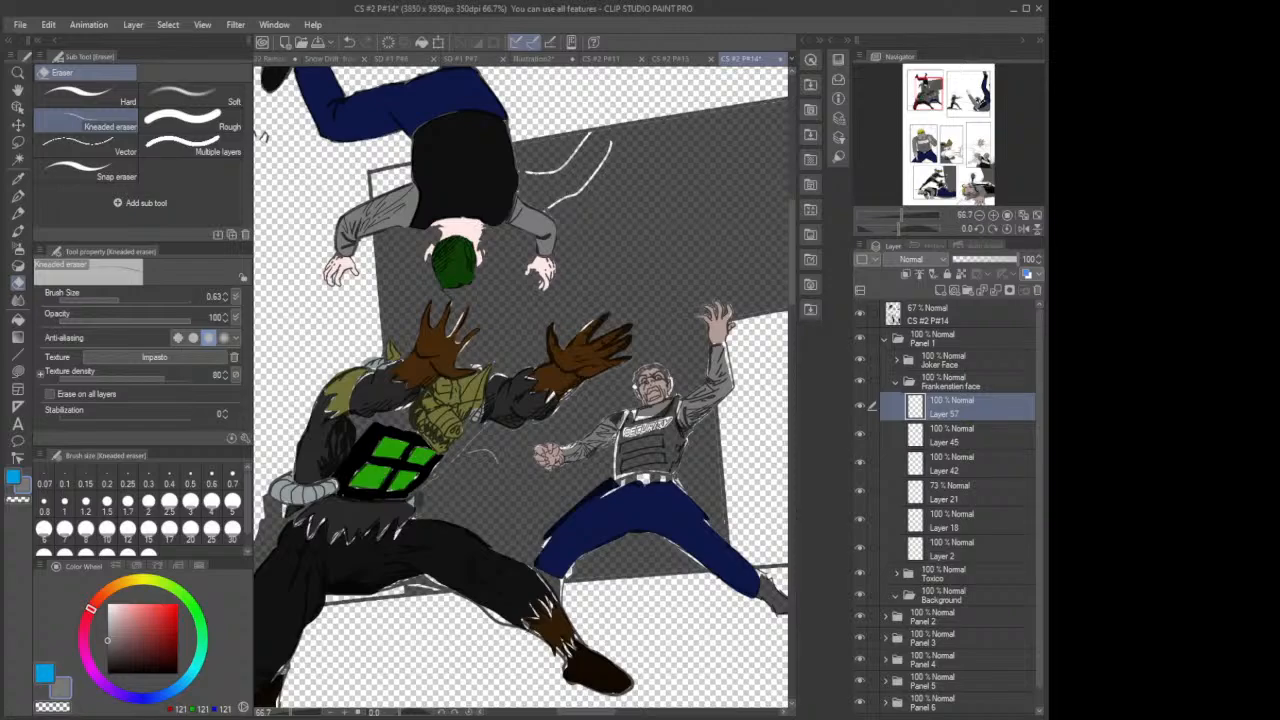
pyautogui.click(858, 406)
pyautogui.click(858, 406)
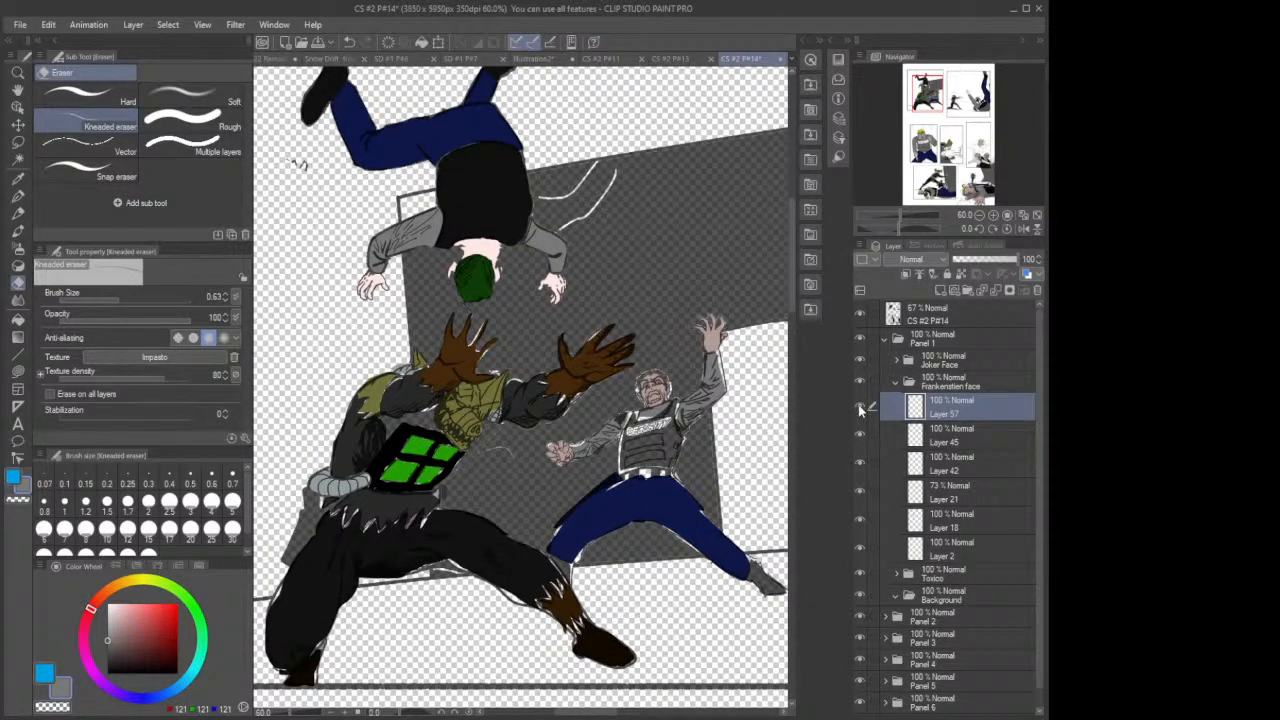
# Step: Set the colour to white and lasso-fill the security guard's eyes and both rows of teeth on Layer 57
pyautogui.scroll(8, 619, 382)
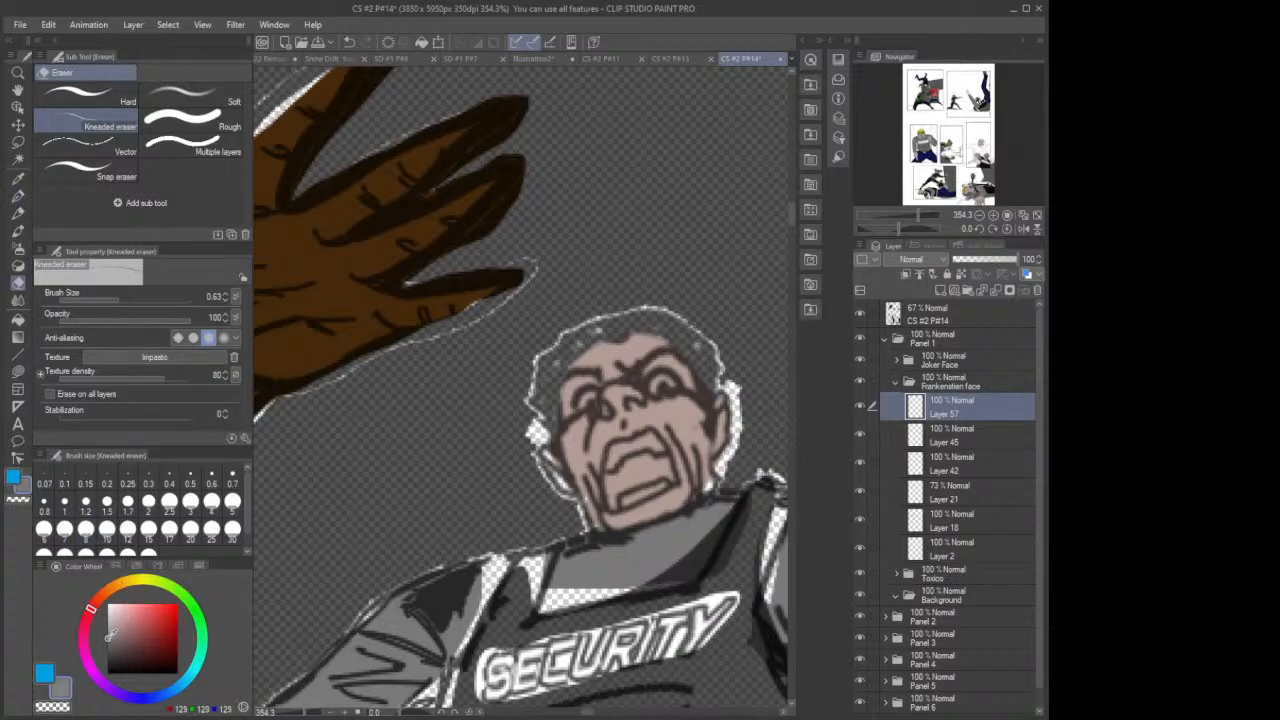
pyautogui.moveTo(111, 632); pyautogui.dragTo(111, 600)
pyautogui.click(17, 369)
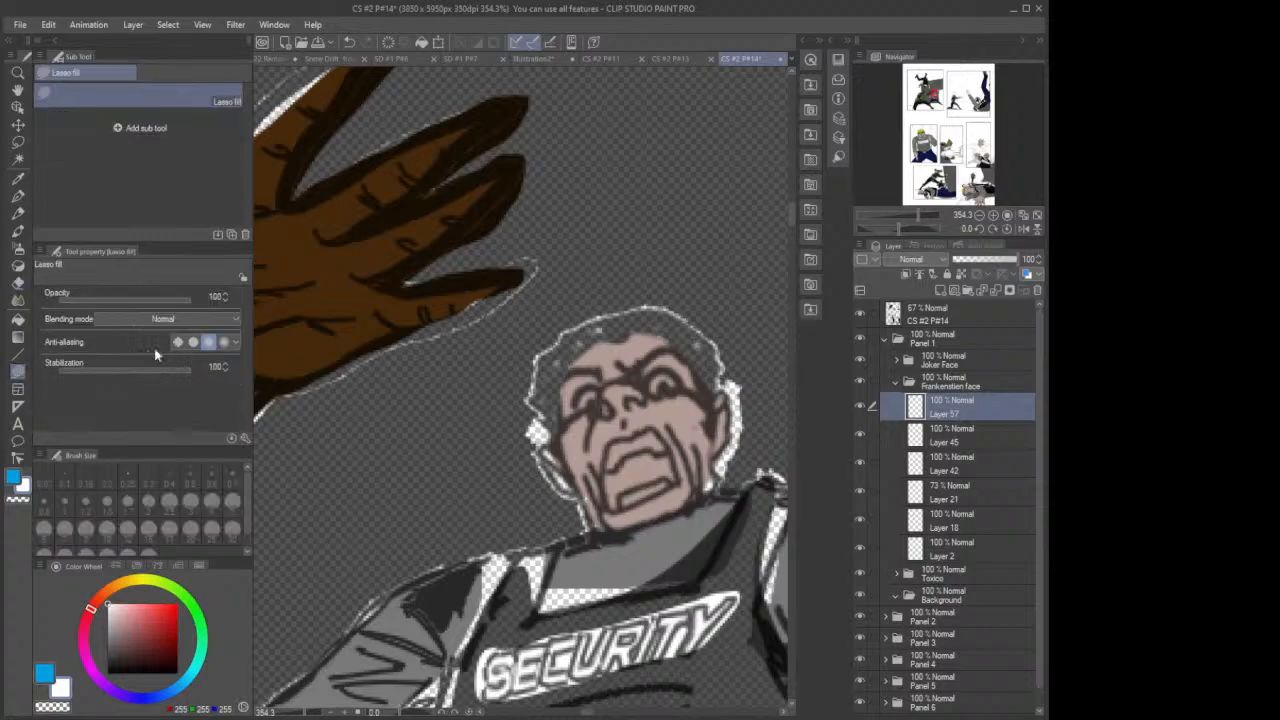
pyautogui.moveTo(652, 372)
pyautogui.mouseDown()
pyautogui.moveTo(652, 390)
pyautogui.moveTo(688, 375)
pyautogui.moveTo(662, 396)
pyautogui.moveTo(657, 368)
pyautogui.mouseUp()
pyautogui.moveTo(573, 408)
pyautogui.mouseDown()
pyautogui.moveTo(587, 389)
pyautogui.moveTo(604, 392)
pyautogui.moveTo(574, 407)
pyautogui.mouseUp()
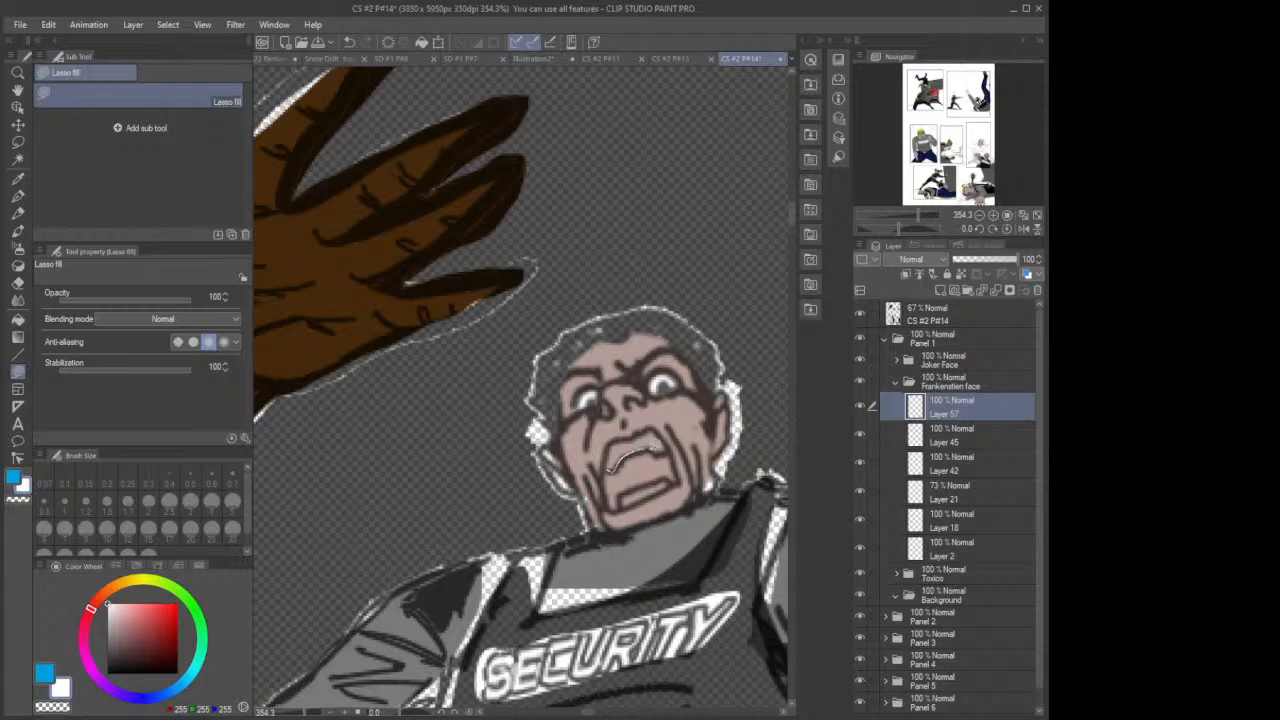
pyautogui.moveTo(652, 447)
pyautogui.mouseDown()
pyautogui.moveTo(680, 445)
pyautogui.moveTo(658, 426)
pyautogui.moveTo(608, 456)
pyautogui.mouseUp()
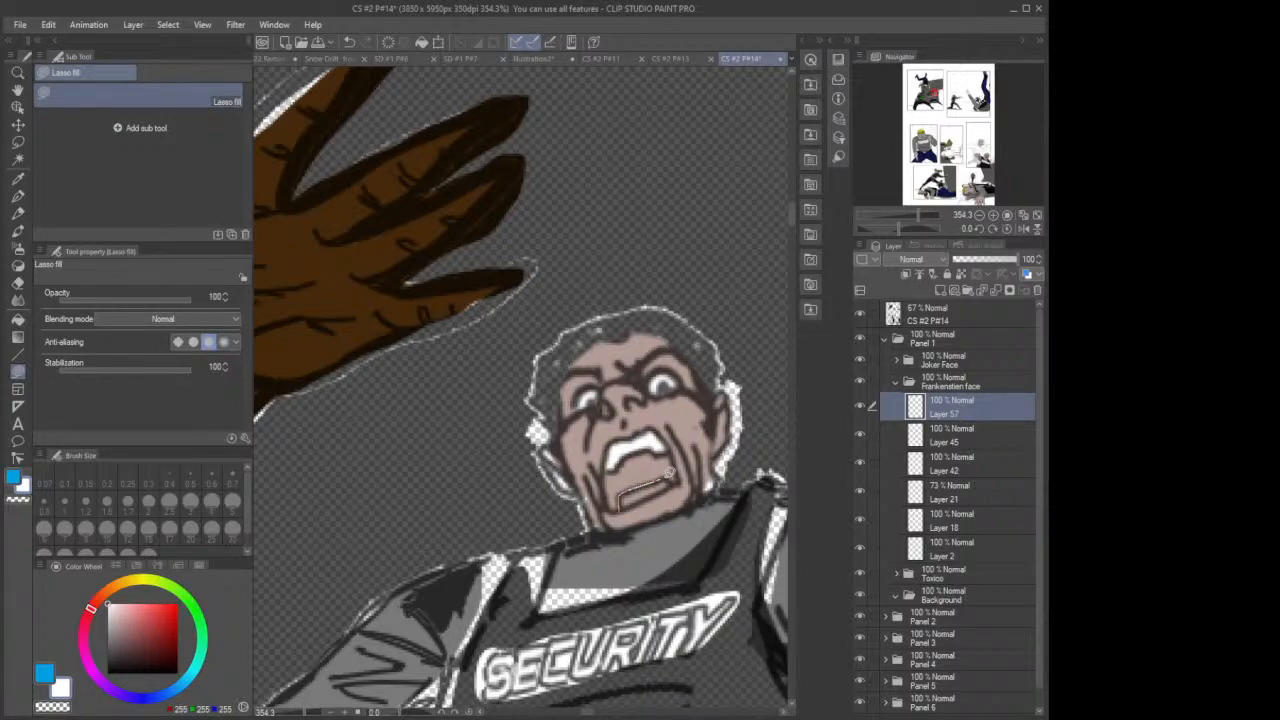
pyautogui.moveTo(678, 478); pyautogui.dragTo(676, 480)
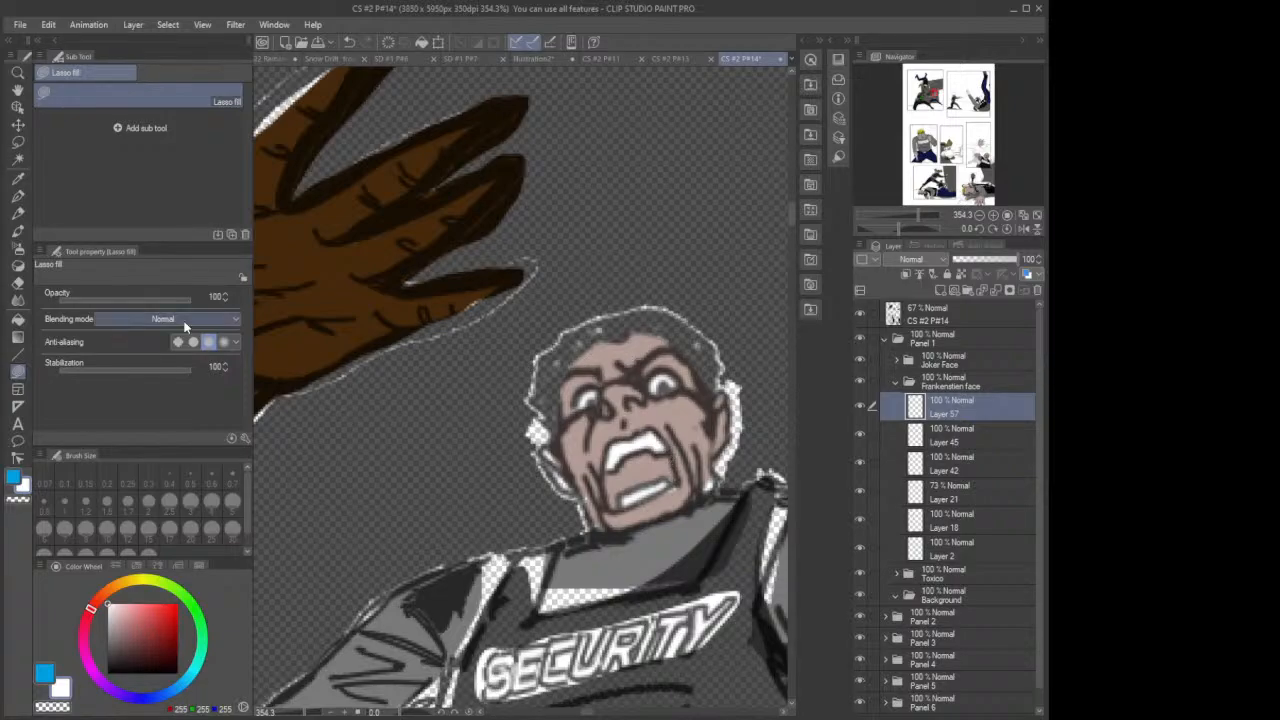
# Step: On the CS #2 P#14 layer, erase the grey from the guard's hair with the Kneaded eraser, using brush sizes 0.29 and 0.09
pyautogui.click(18, 283)
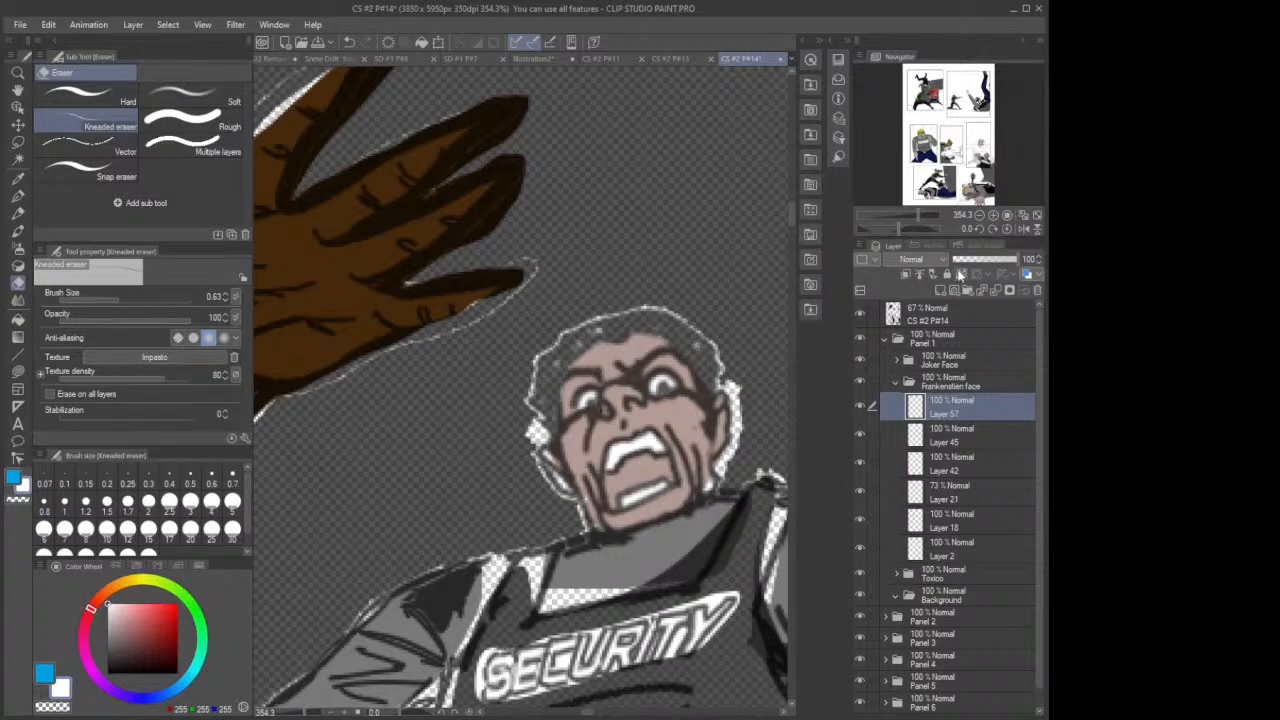
pyautogui.click(938, 320)
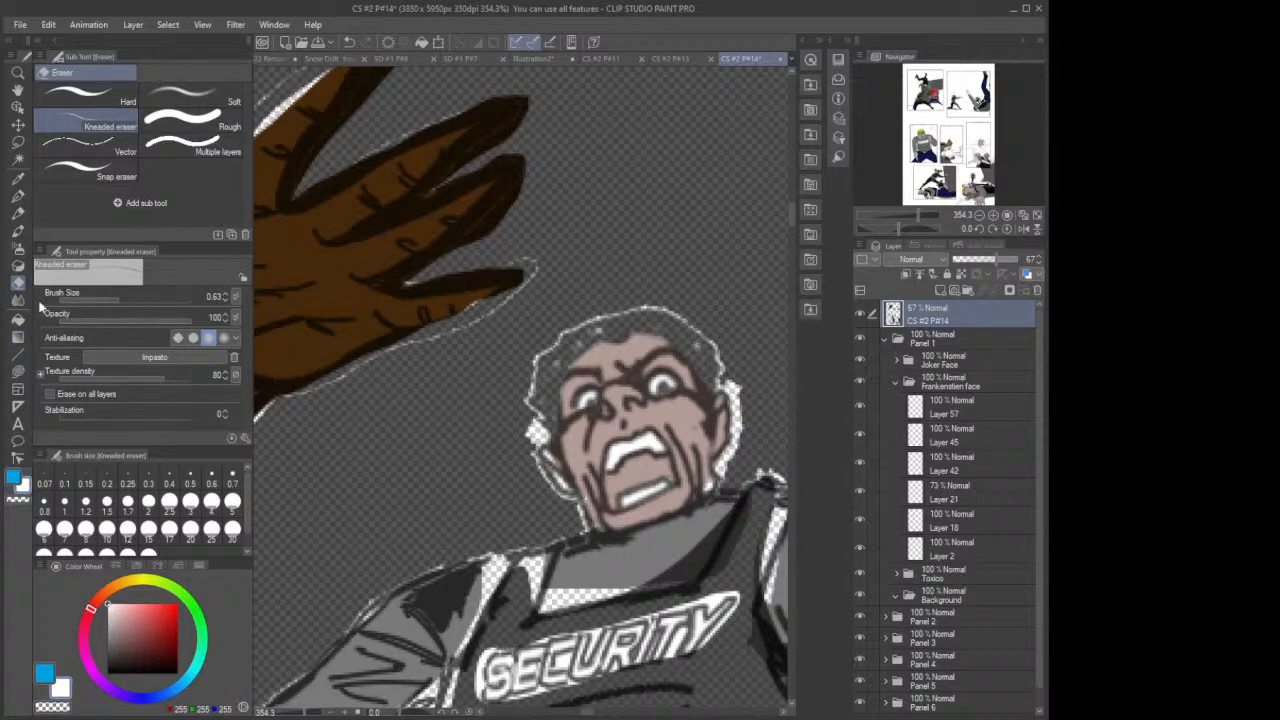
pyautogui.moveTo(116, 297); pyautogui.dragTo(108, 297)
pyautogui.moveTo(543, 398); pyautogui.dragTo(552, 364)
pyautogui.moveTo(562, 352); pyautogui.dragTo(550, 384)
pyautogui.moveTo(582, 337)
pyautogui.mouseDown()
pyautogui.moveTo(625, 315)
pyautogui.moveTo(609, 329)
pyautogui.moveTo(632, 316)
pyautogui.moveTo(633, 329)
pyautogui.moveTo(668, 326)
pyautogui.mouseUp()
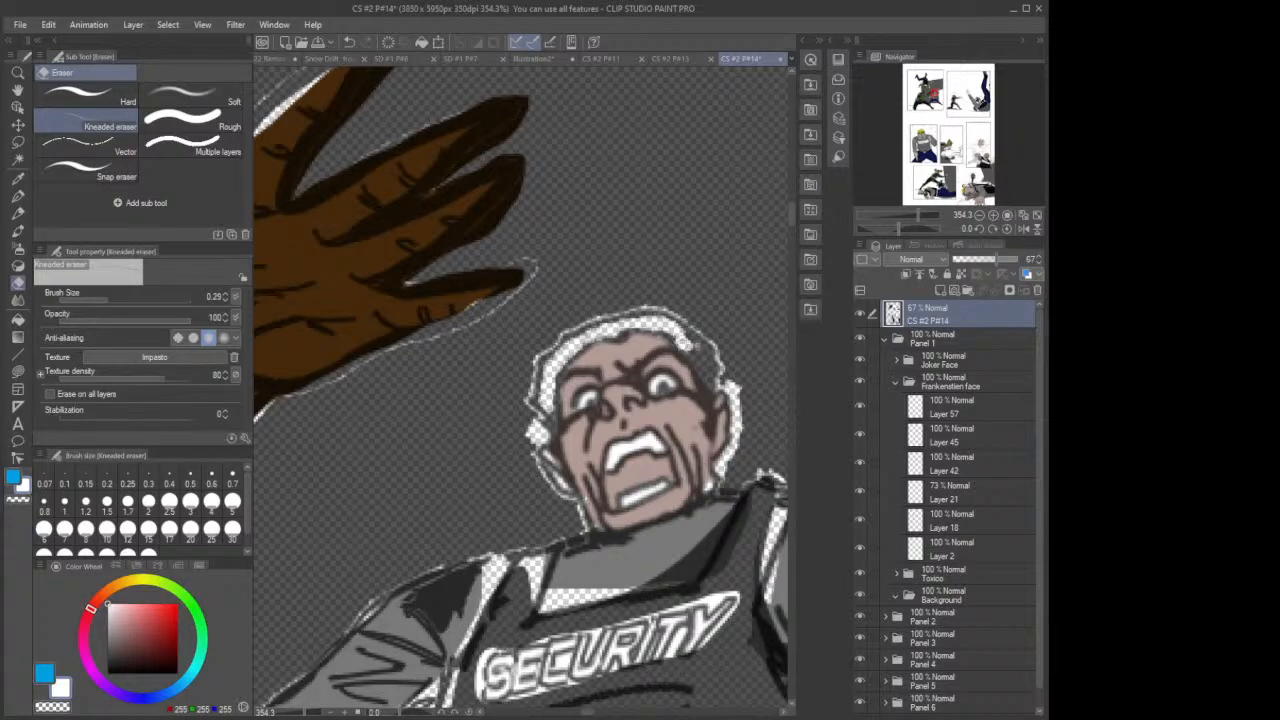
pyautogui.moveTo(691, 355)
pyautogui.mouseDown()
pyautogui.moveTo(705, 375)
pyautogui.moveTo(696, 356)
pyautogui.mouseUp()
pyautogui.moveTo(681, 348)
pyautogui.mouseDown()
pyautogui.moveTo(707, 360)
pyautogui.moveTo(686, 337)
pyautogui.moveTo(682, 356)
pyautogui.mouseUp()
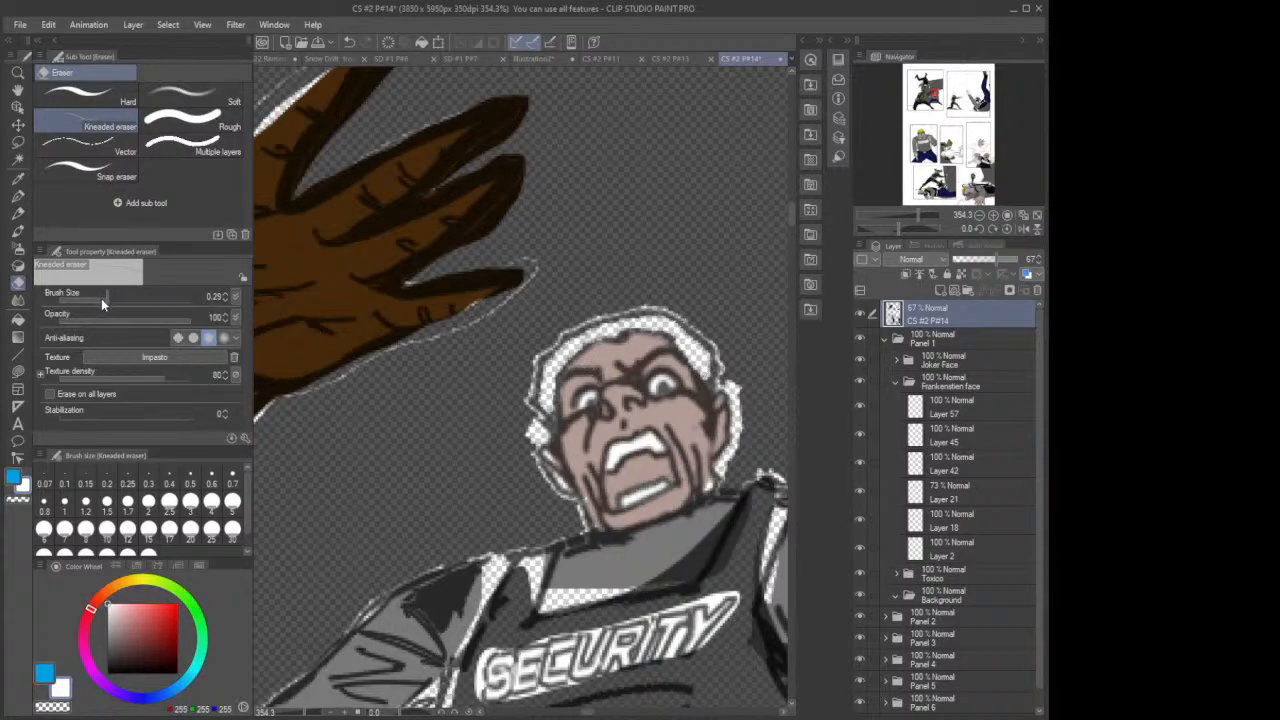
pyautogui.moveTo(102, 297); pyautogui.dragTo(90, 299)
# Step: Add a new raster layer above Layer 57 and sample the yellow from the small blond man's hair in the far panel
pyautogui.click(960, 405)
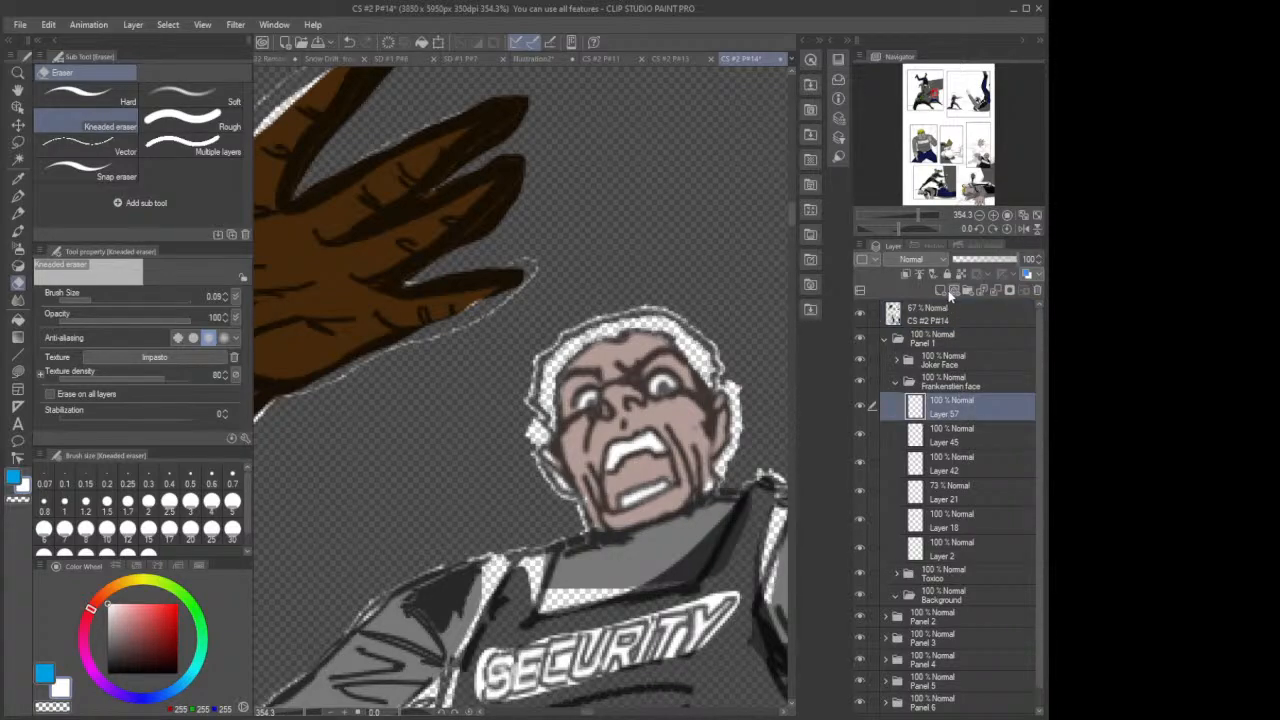
pyautogui.click(941, 290)
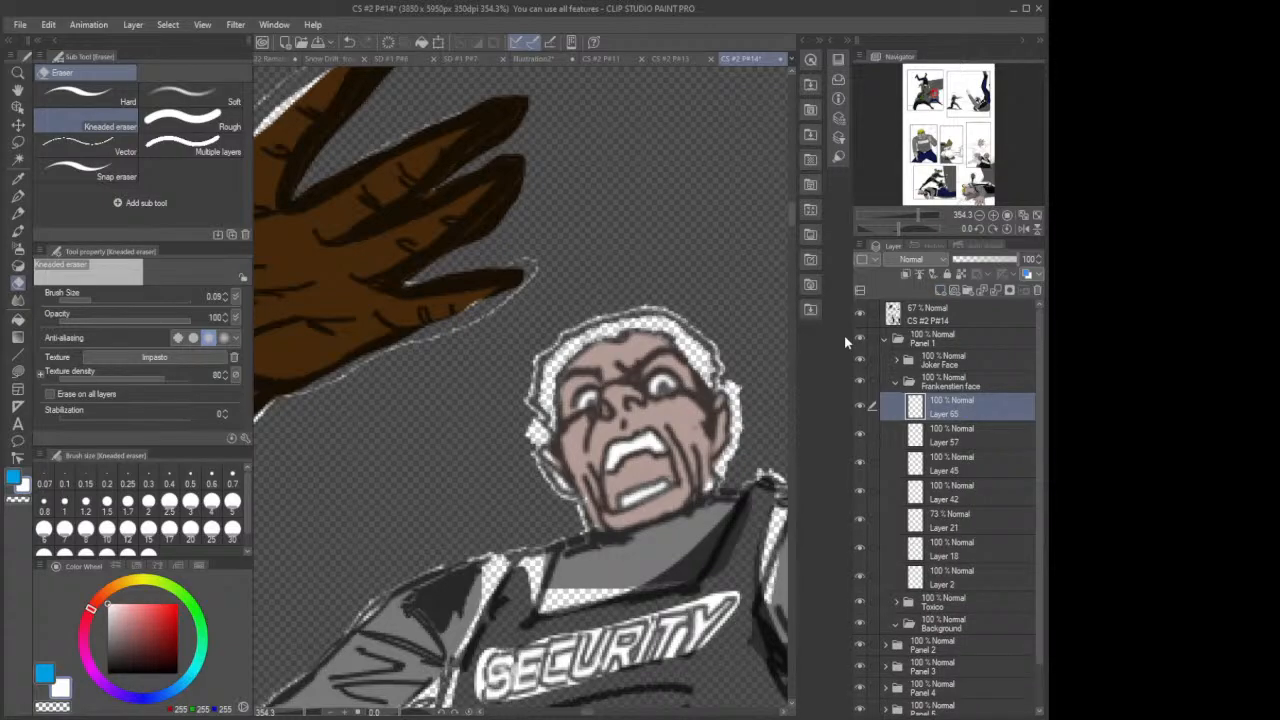
pyautogui.scroll(-6, 713, 386)
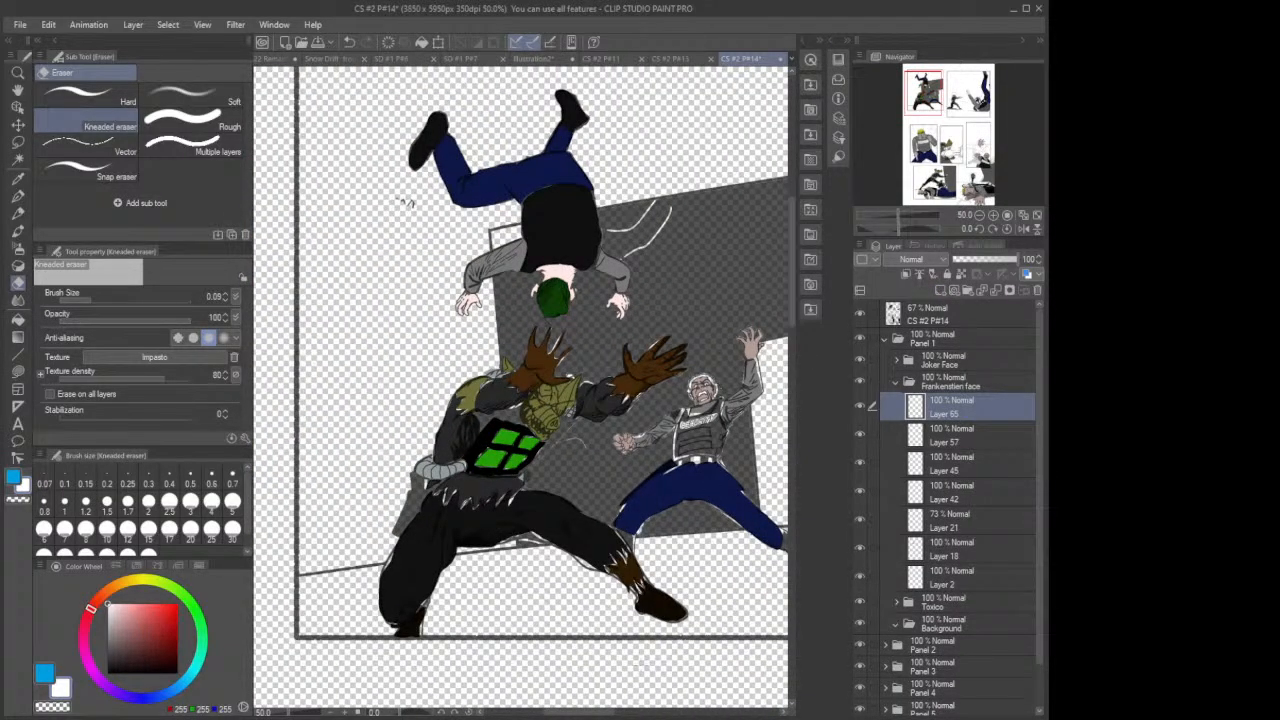
pyautogui.moveTo(603, 712); pyautogui.dragTo(714, 712)
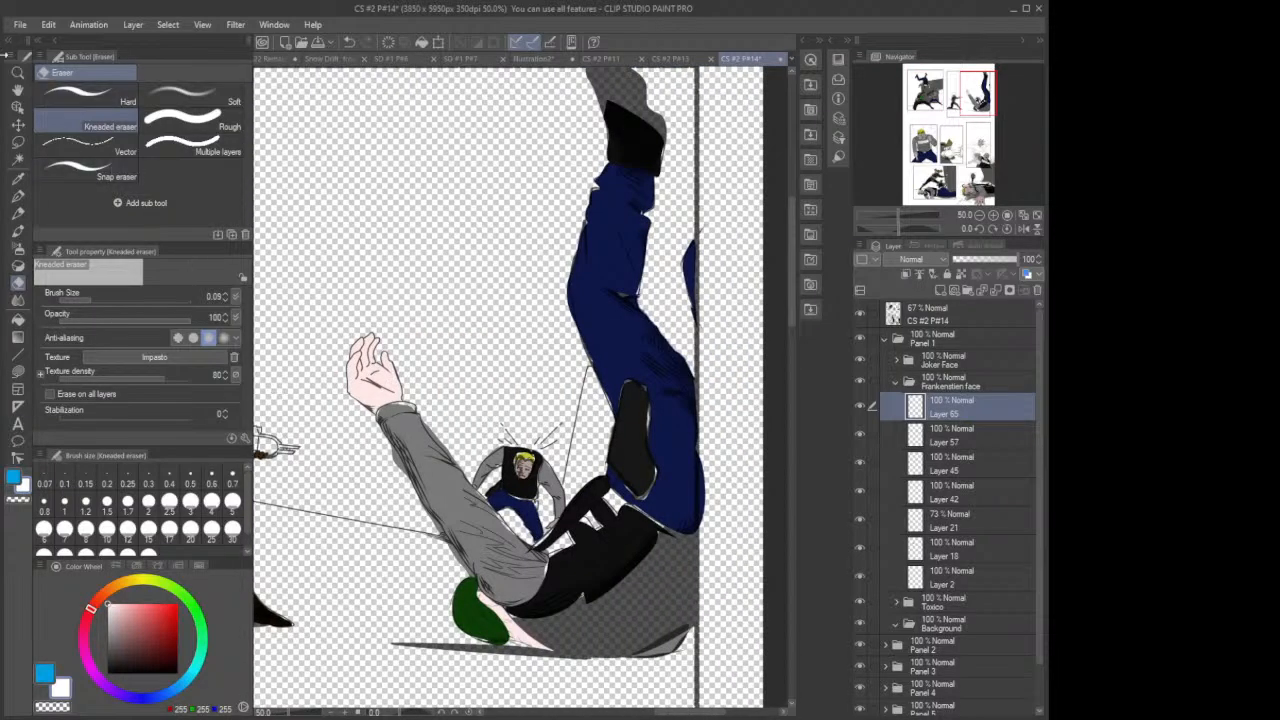
pyautogui.click(18, 178)
pyautogui.scroll(1, 454, 441)
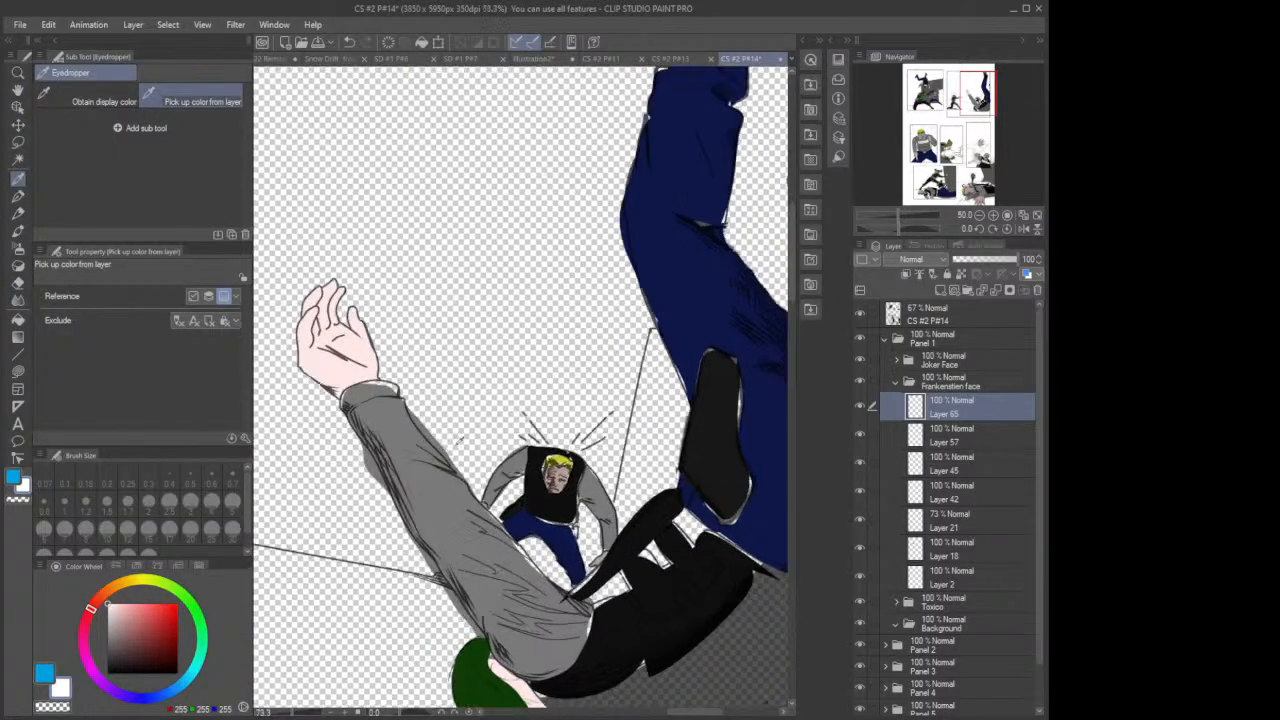
pyautogui.scroll(1, 576, 440)
pyautogui.click(576, 456)
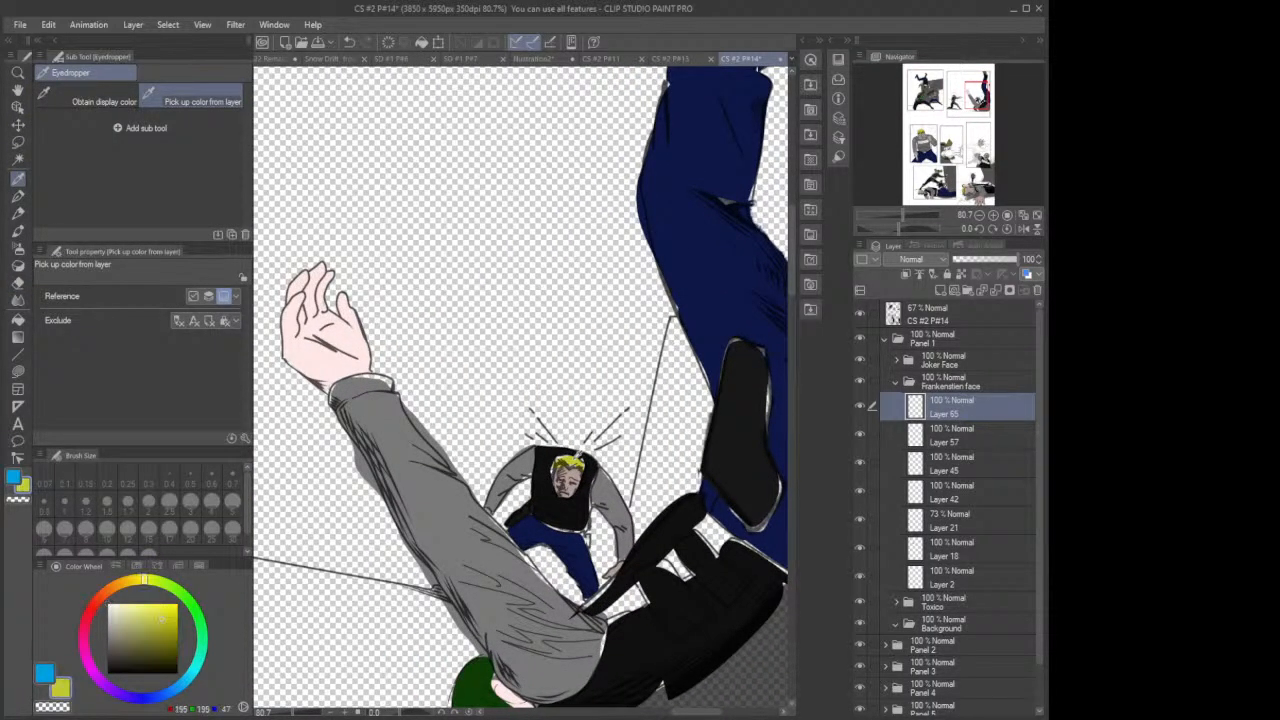
# Step: Lasso-fill the security guard's hair with the sampled yellow on the new Layer 65
pyautogui.moveTo(707, 715); pyautogui.dragTo(583, 694)
pyautogui.scroll(2, 773, 298)
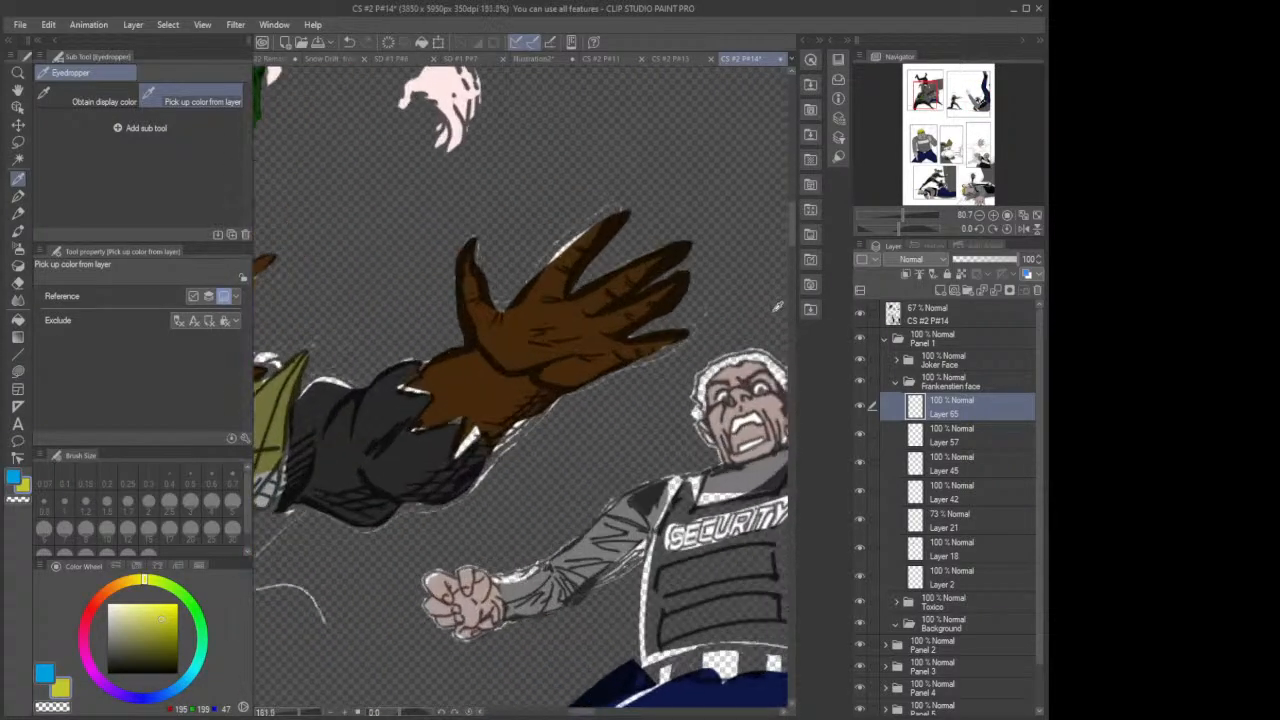
pyautogui.scroll(2, 773, 298)
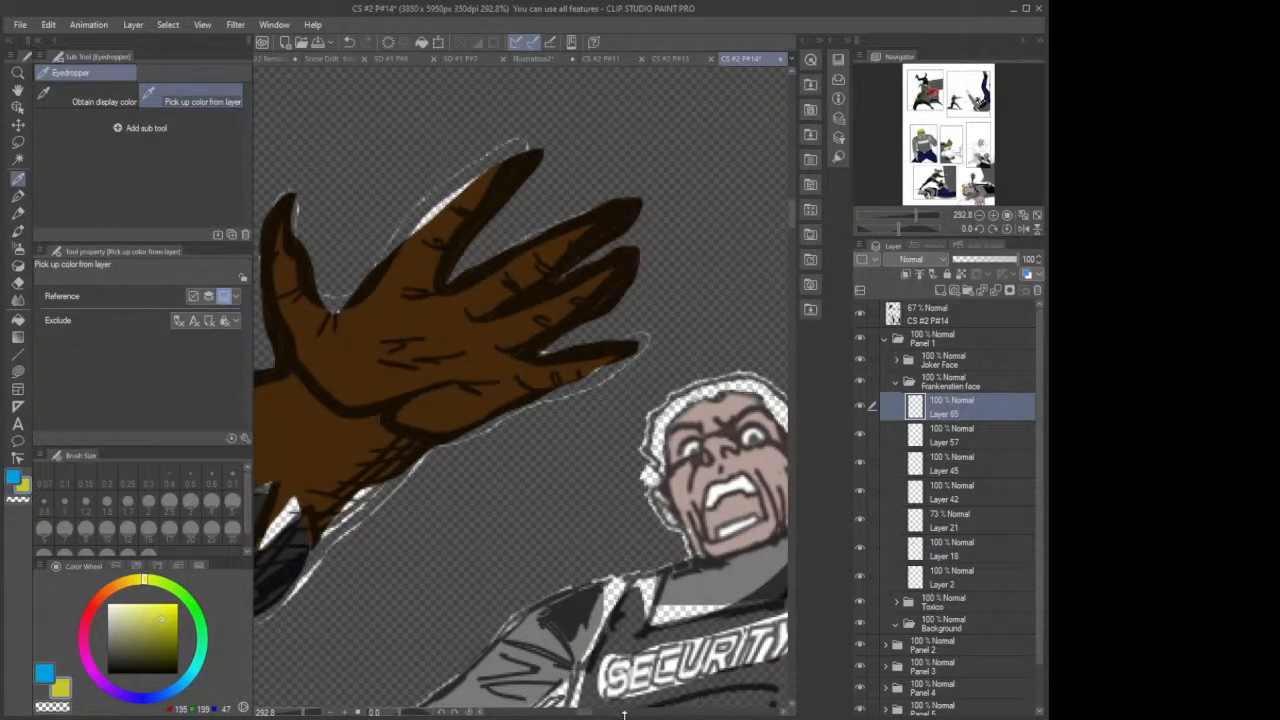
pyautogui.moveTo(583, 714); pyautogui.dragTo(588, 714)
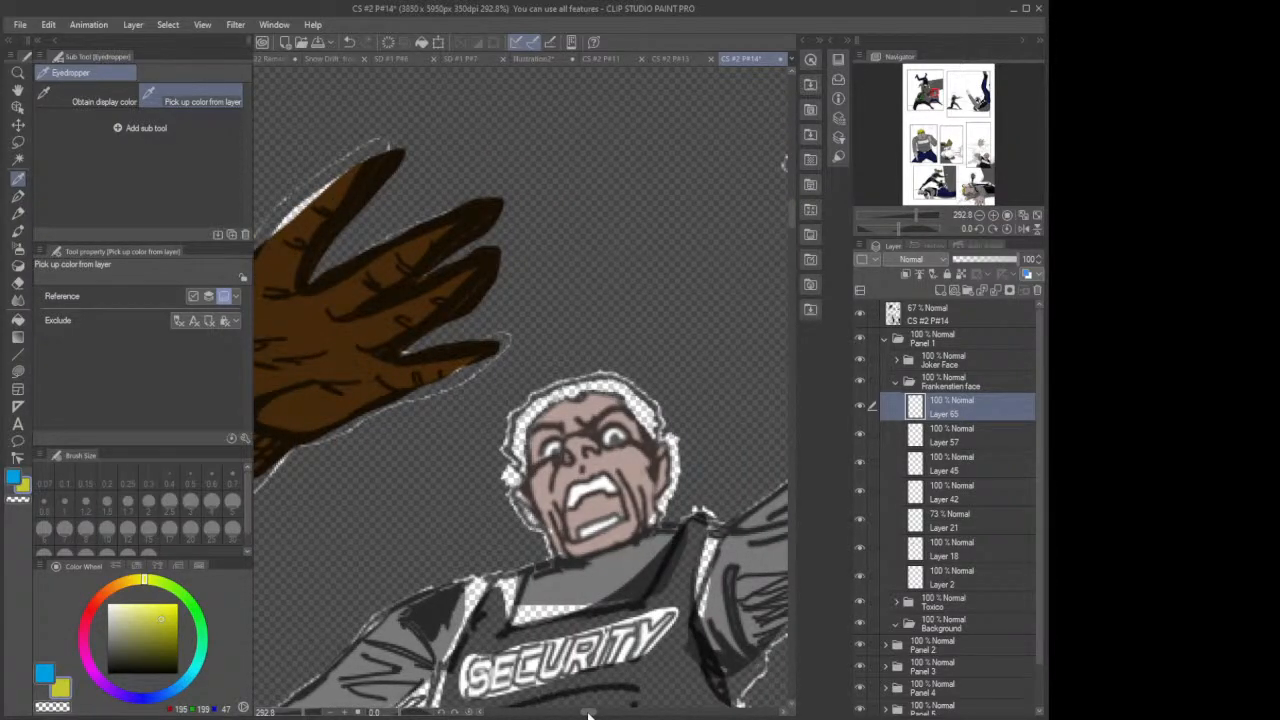
pyautogui.click(19, 371)
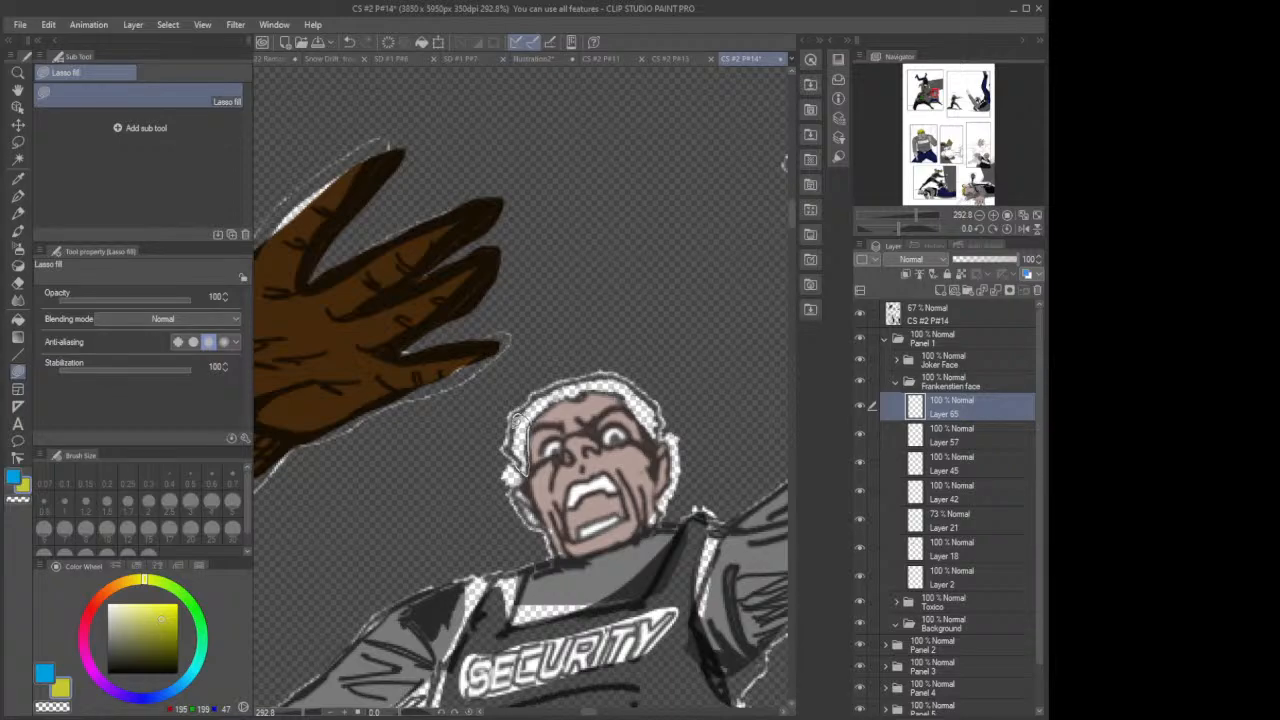
pyautogui.moveTo(514, 447); pyautogui.dragTo(520, 465)
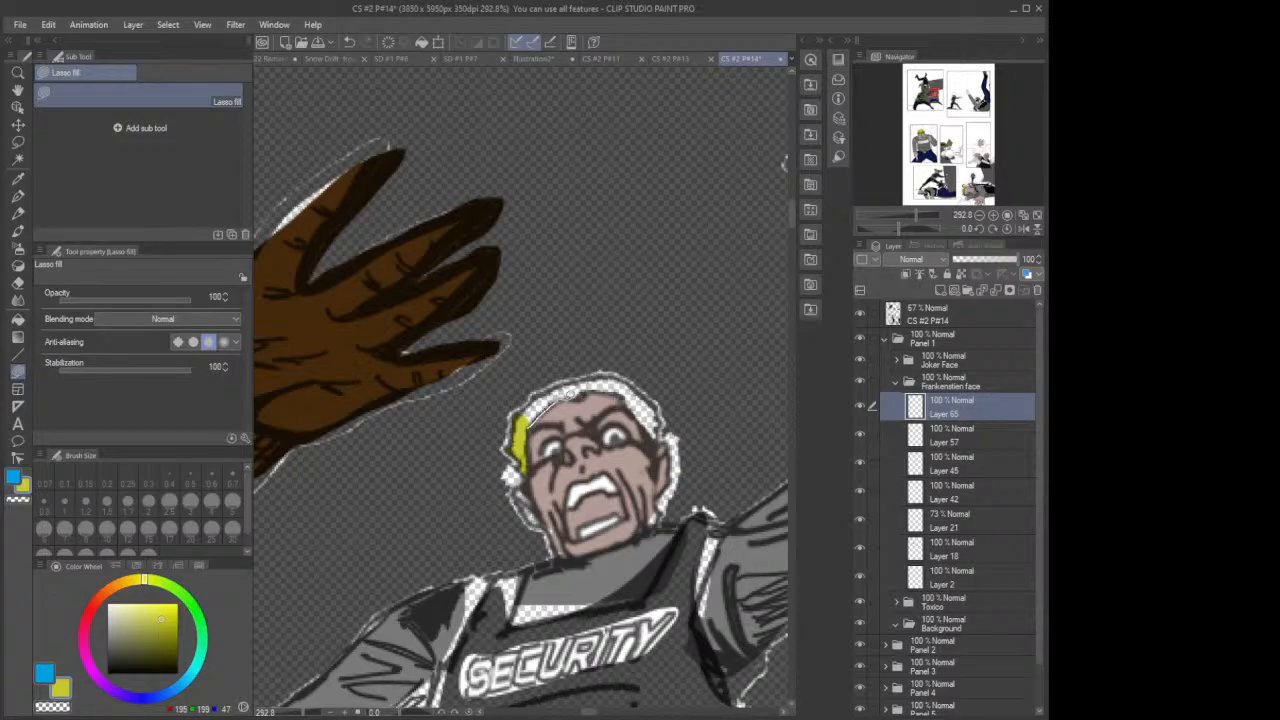
pyautogui.moveTo(578, 375)
pyautogui.mouseDown()
pyautogui.moveTo(534, 396)
pyautogui.moveTo(518, 426)
pyautogui.mouseUp()
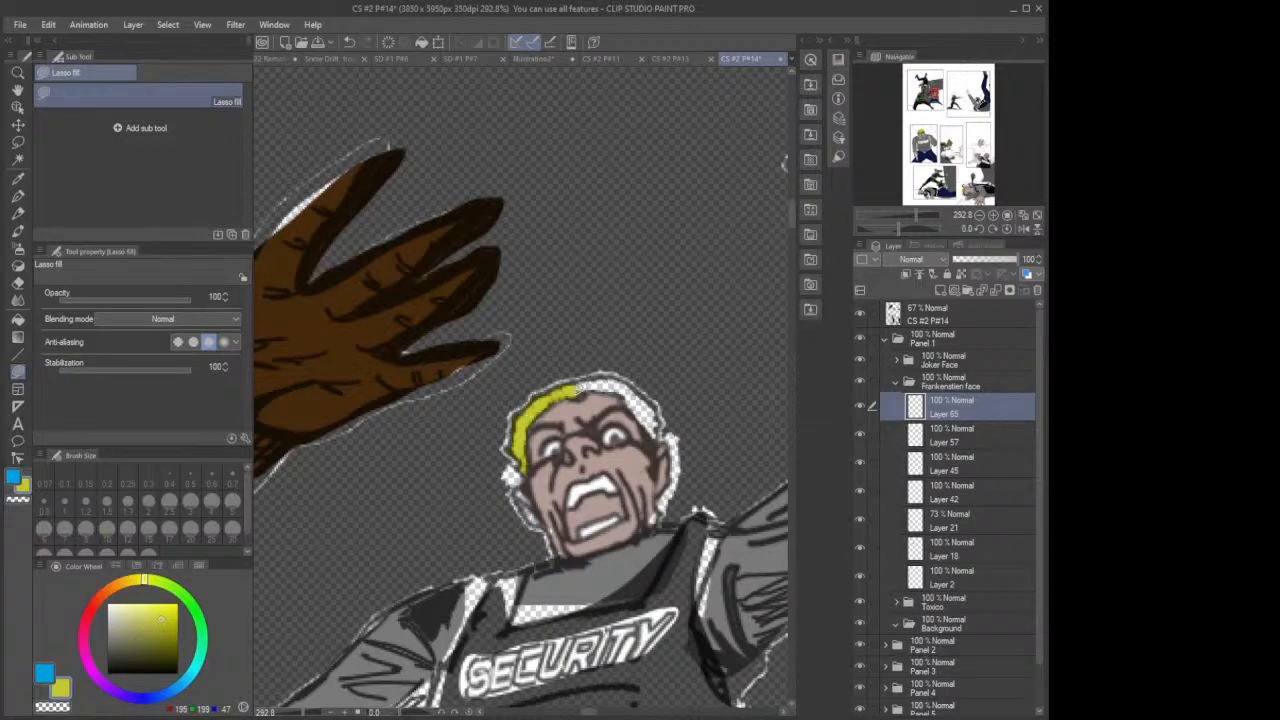
pyautogui.moveTo(578, 390)
pyautogui.mouseDown()
pyautogui.moveTo(630, 391)
pyautogui.moveTo(628, 380)
pyautogui.moveTo(574, 375)
pyautogui.moveTo(566, 390)
pyautogui.moveTo(629, 406)
pyautogui.moveTo(659, 438)
pyautogui.moveTo(658, 405)
pyautogui.moveTo(617, 385)
pyautogui.mouseUp()
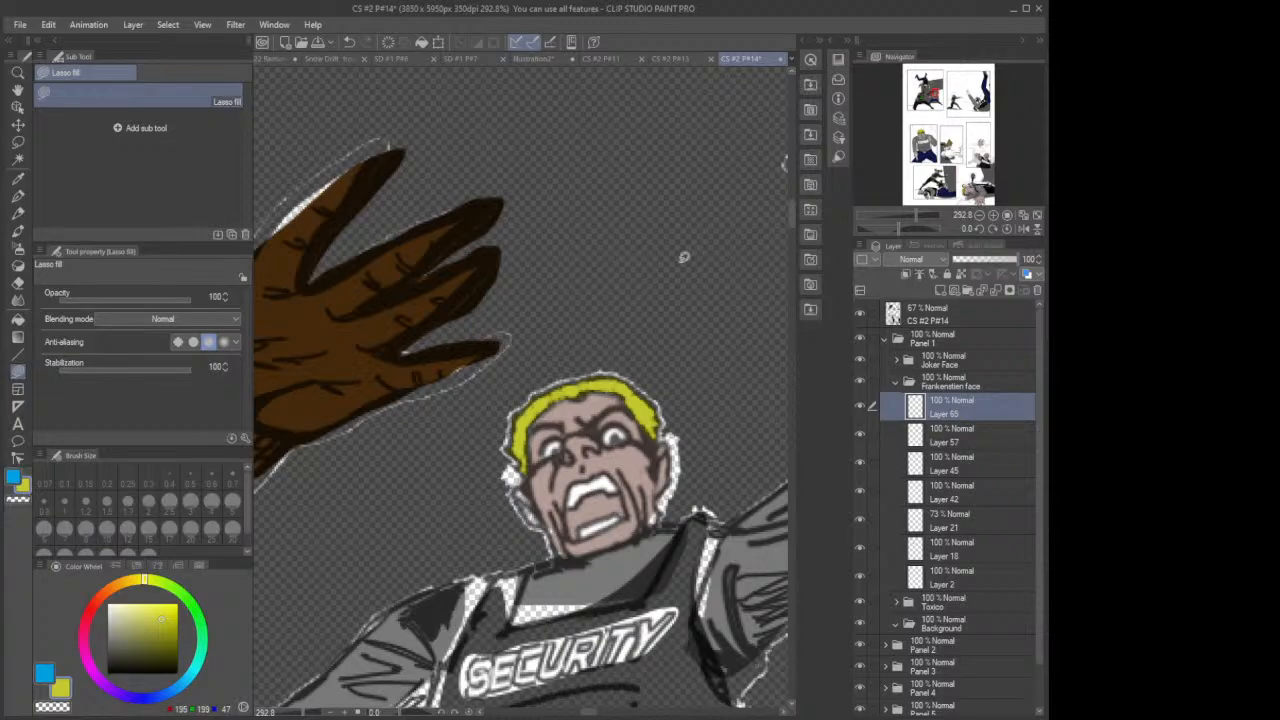
# Step: Make Layer 45 active, sample the guard's skin colour and lasso-fill the gaps around his ears and jaw
pyautogui.click(950, 465)
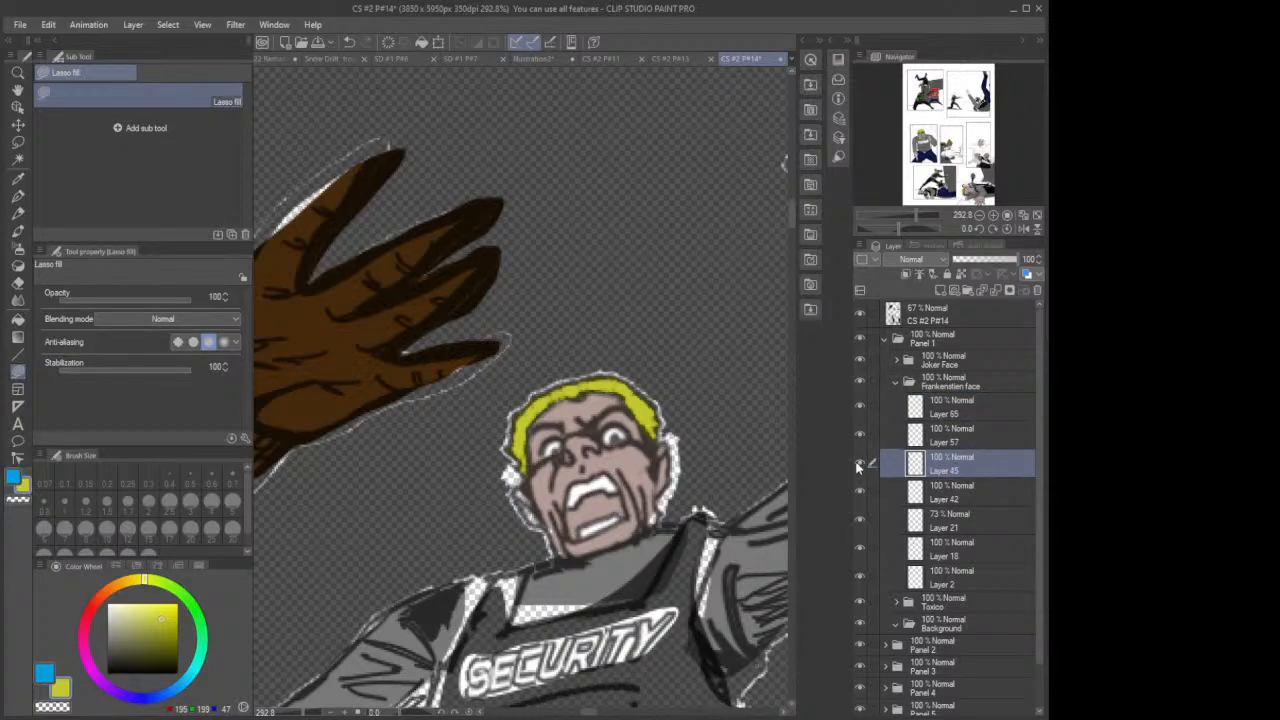
pyautogui.click(859, 464)
pyautogui.click(859, 464)
pyautogui.click(18, 178)
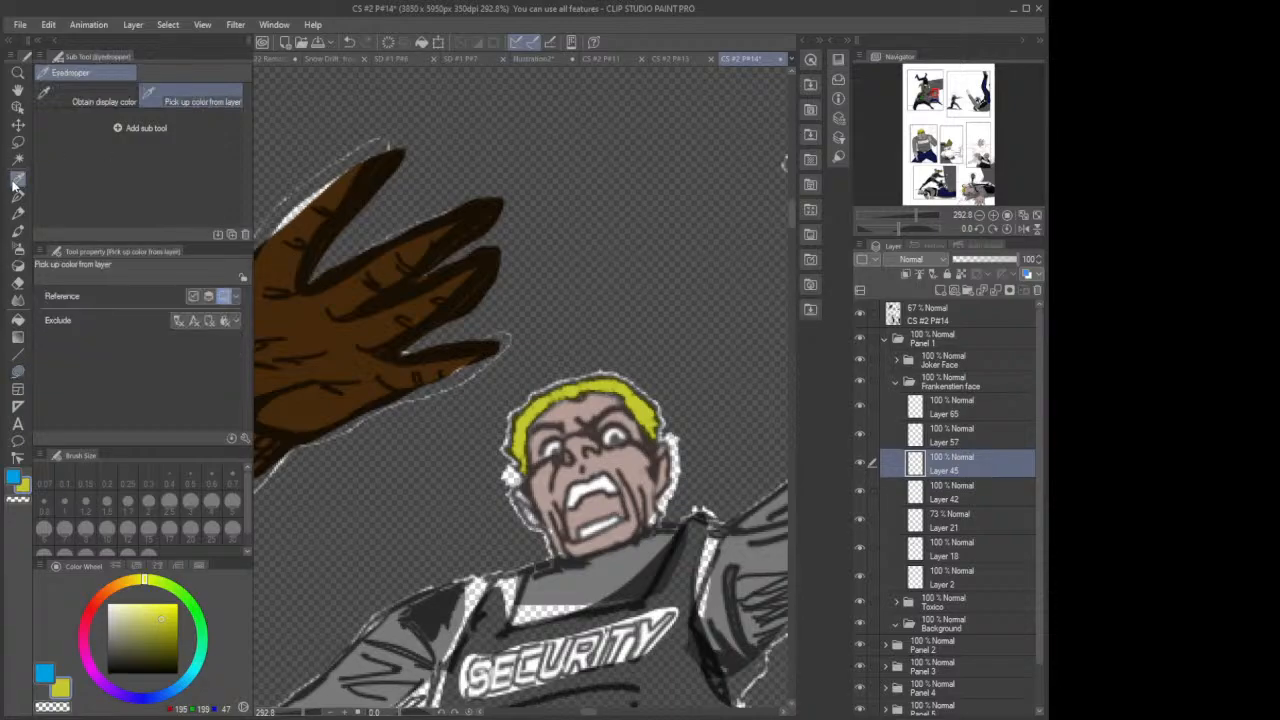
pyautogui.click(553, 476)
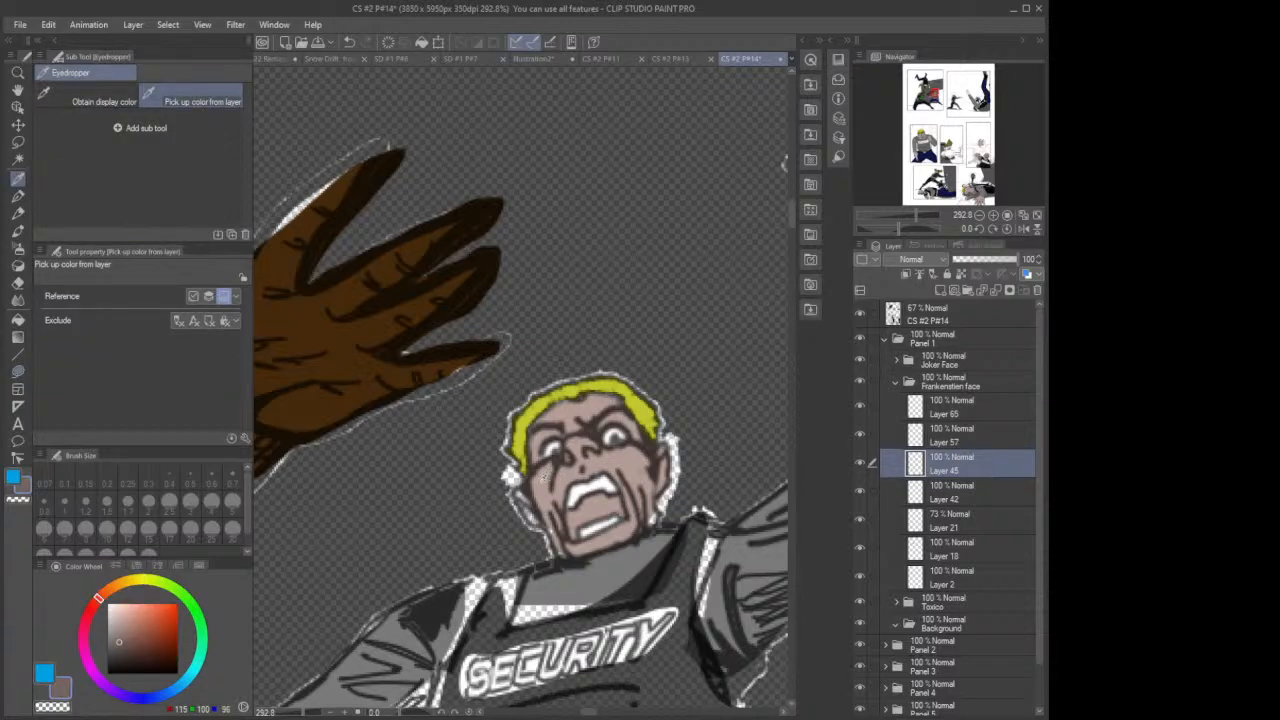
pyautogui.click(550, 478)
pyautogui.click(18, 371)
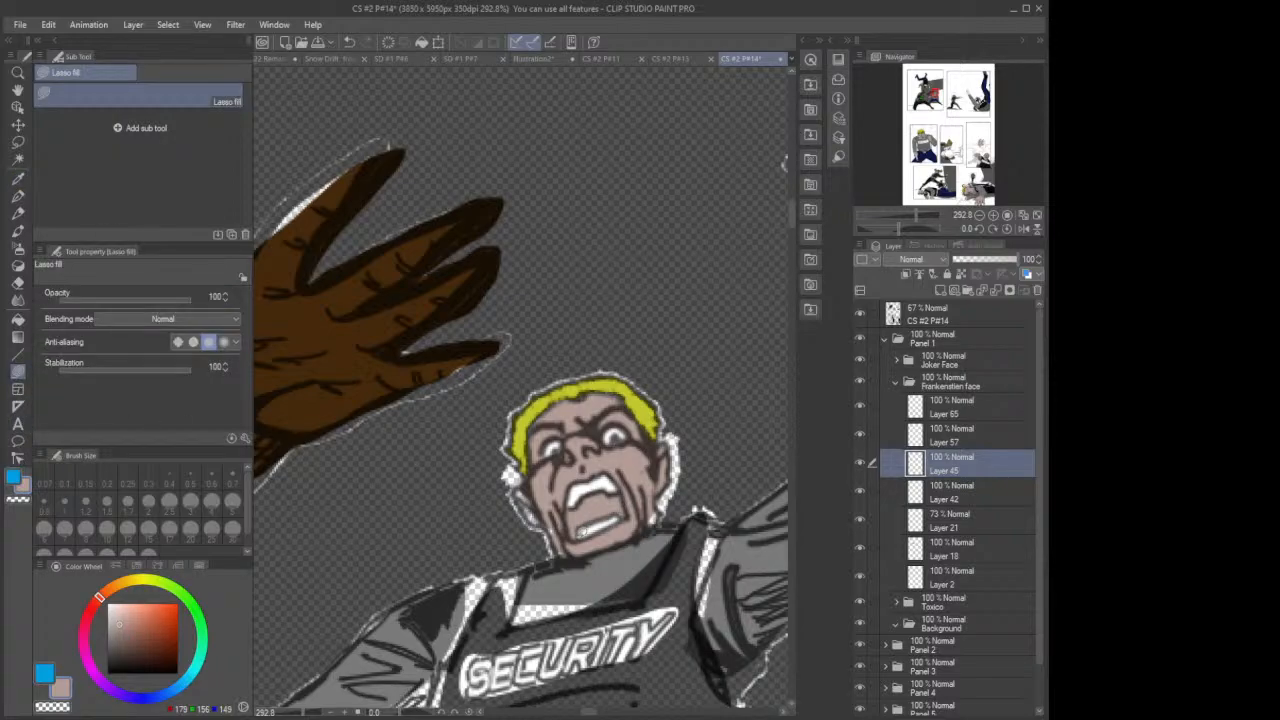
pyautogui.moveTo(586, 554)
pyautogui.mouseDown()
pyautogui.moveTo(562, 553)
pyautogui.moveTo(559, 526)
pyautogui.moveTo(525, 509)
pyautogui.moveTo(515, 485)
pyautogui.moveTo(550, 515)
pyautogui.mouseUp()
pyautogui.moveTo(634, 530)
pyautogui.mouseDown()
pyautogui.moveTo(662, 520)
pyautogui.moveTo(657, 476)
pyautogui.mouseUp()
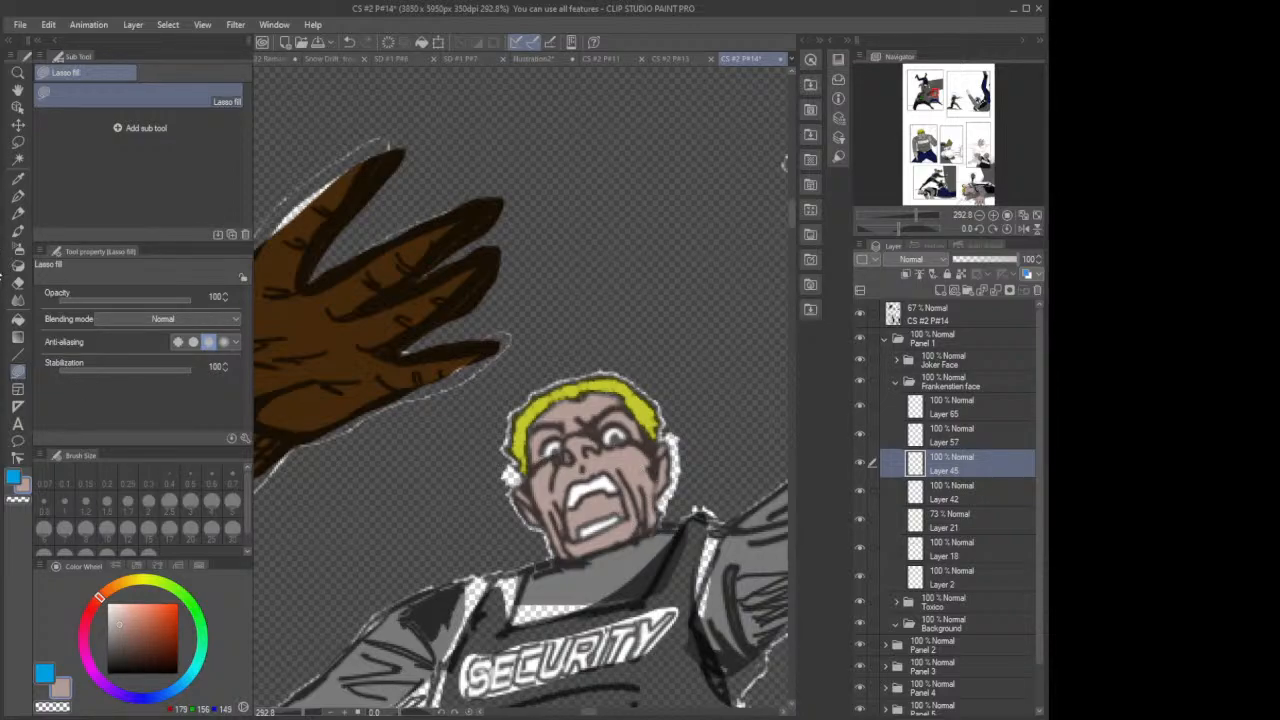
# Step: Lasso-fill the gaps in the guard's raised hand and wrist with skin colour on Layer 45, cleaning its edges with the Kneaded eraser at size 0.16
pyautogui.click(18, 283)
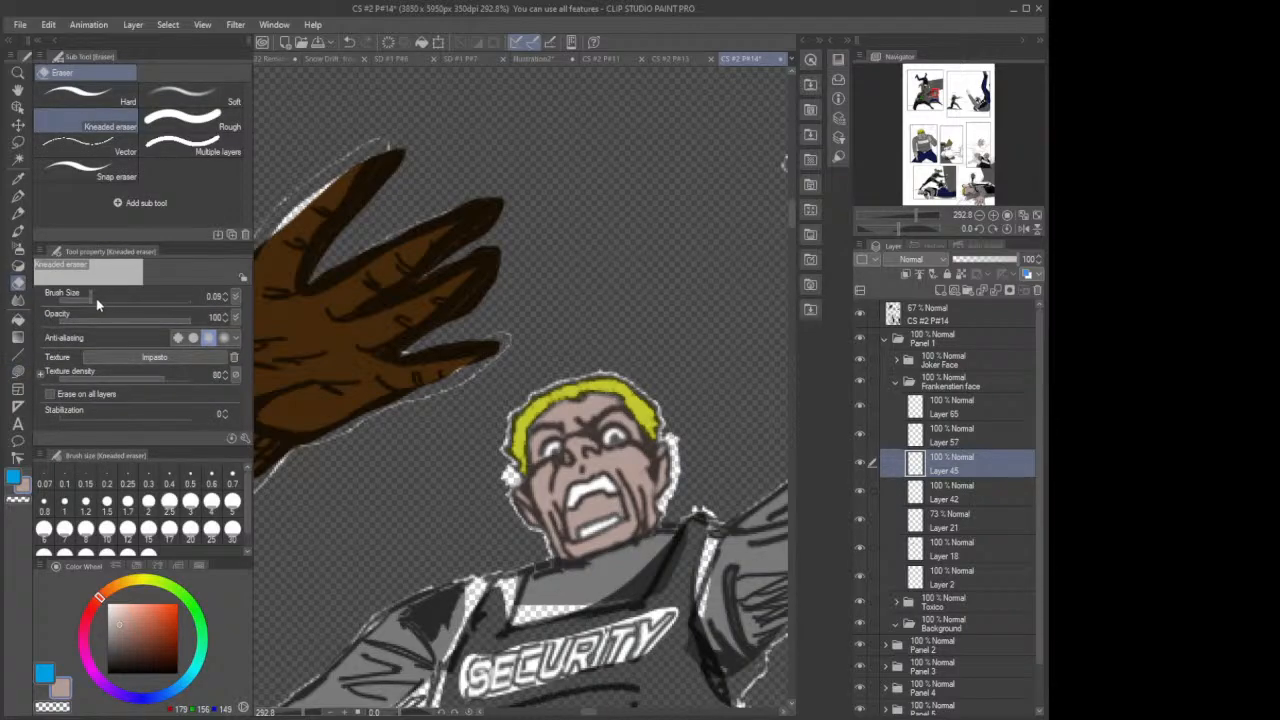
pyautogui.moveTo(90, 296); pyautogui.dragTo(101, 298)
pyautogui.moveTo(592, 714); pyautogui.dragTo(600, 712)
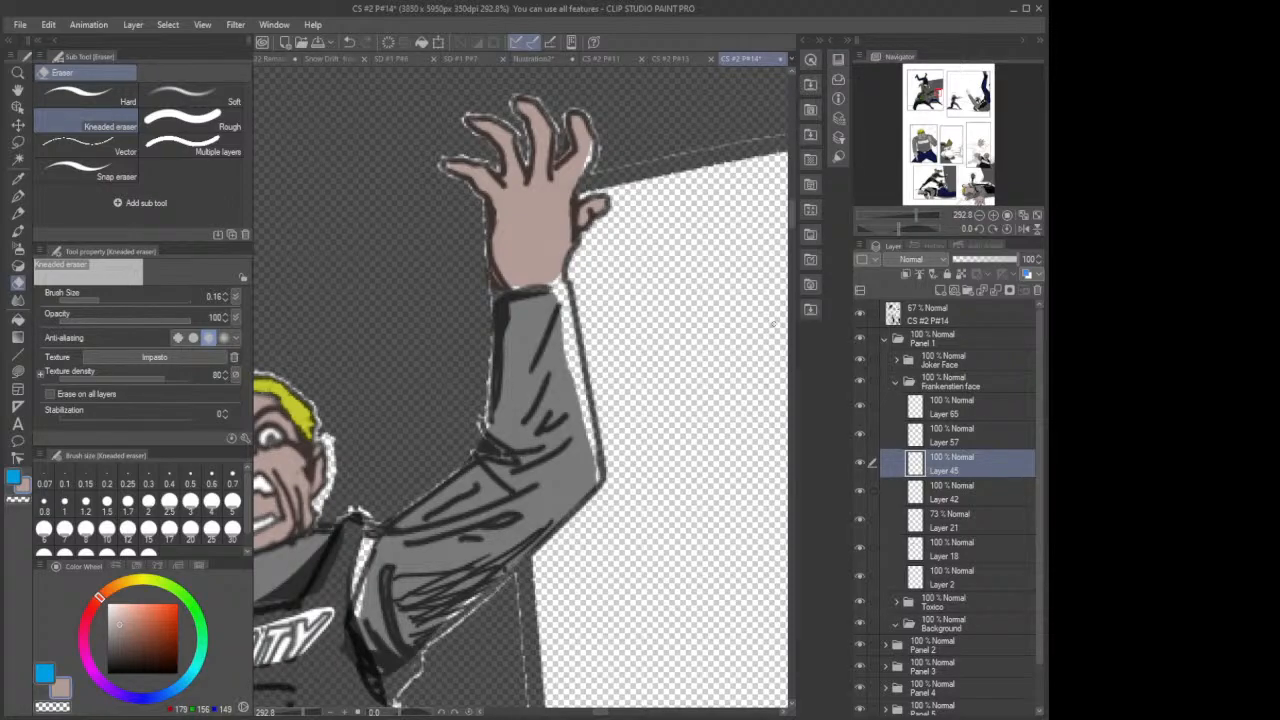
pyautogui.click(17, 370)
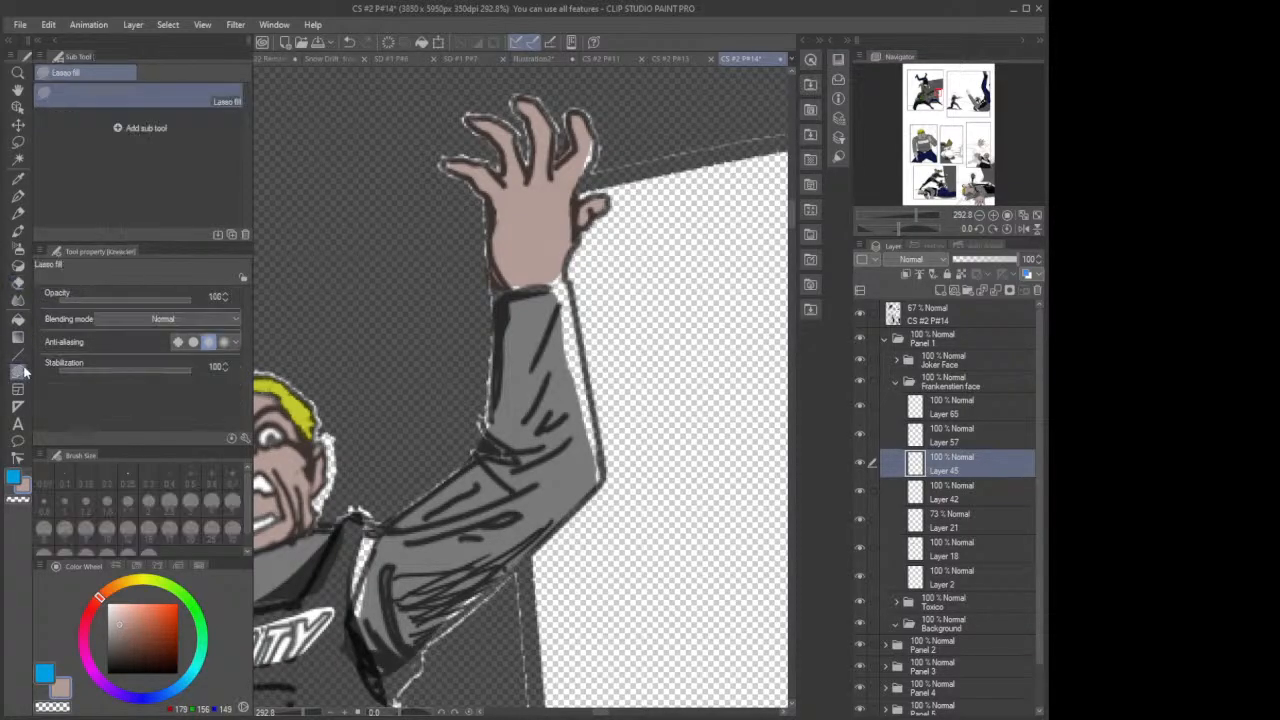
pyautogui.moveTo(500, 292)
pyautogui.mouseDown()
pyautogui.moveTo(555, 287)
pyautogui.moveTo(570, 262)
pyautogui.moveTo(566, 276)
pyautogui.mouseUp()
pyautogui.moveTo(573, 179)
pyautogui.mouseDown()
pyautogui.moveTo(600, 152)
pyautogui.moveTo(595, 124)
pyautogui.mouseUp()
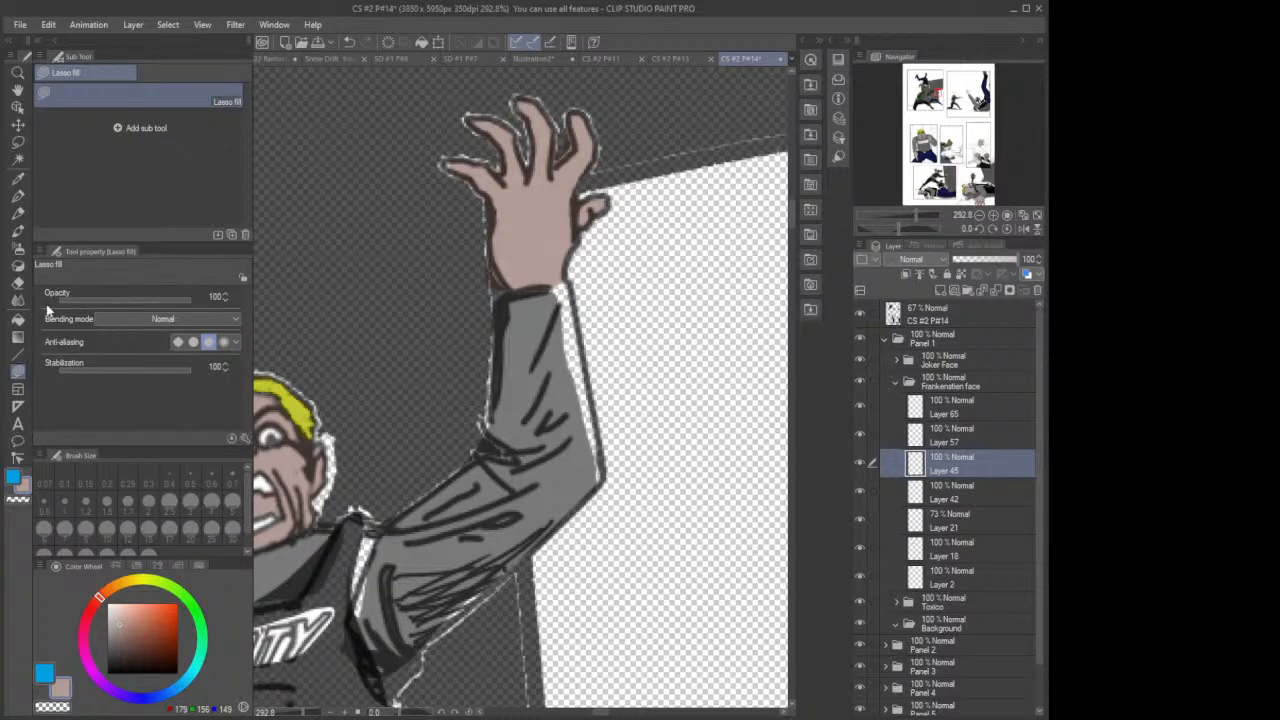
pyautogui.click(17, 284)
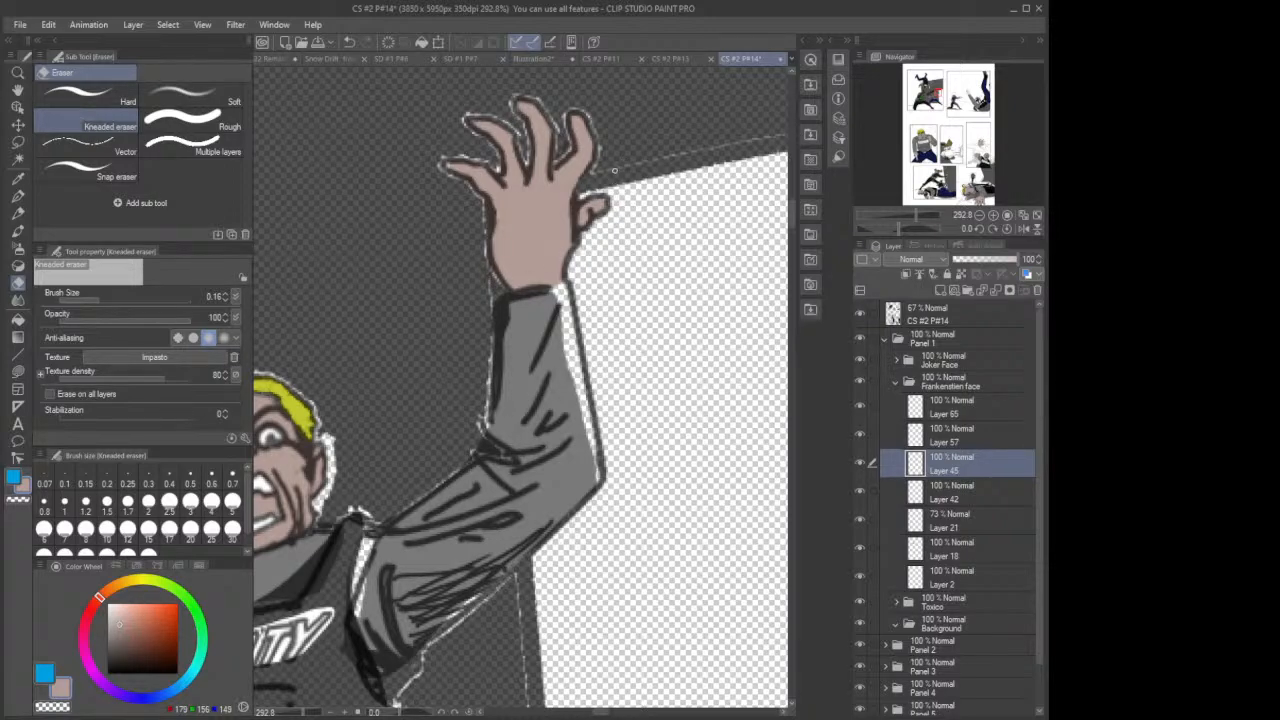
pyautogui.click(18, 372)
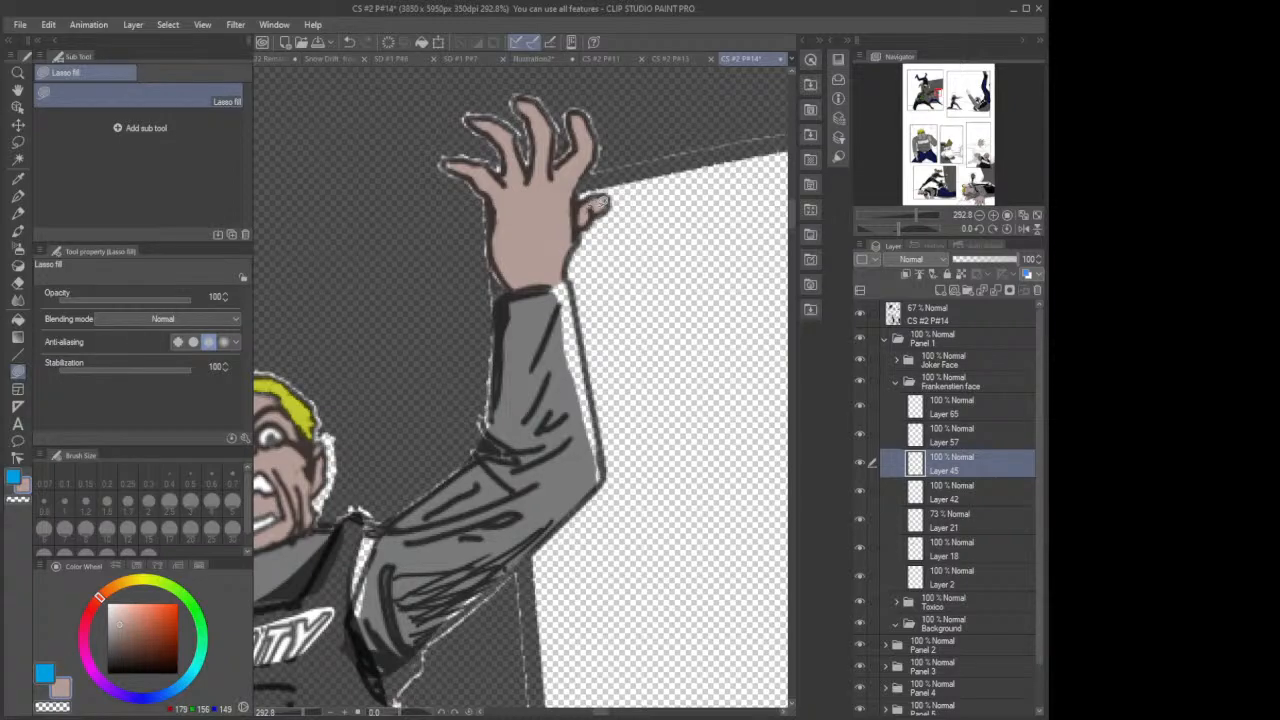
pyautogui.moveTo(600, 202); pyautogui.dragTo(583, 197)
pyautogui.click(17, 284)
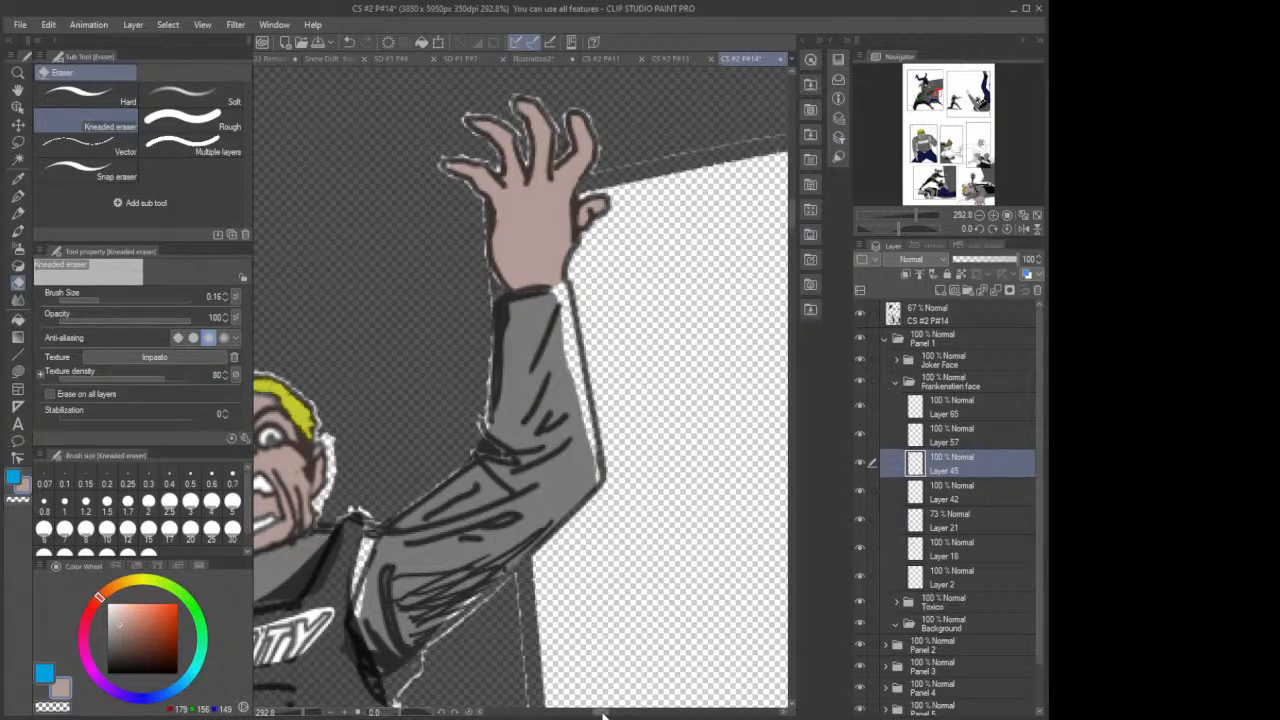
# Step: Lasso-fill the unfilled spots on the guard's clenched fist with the skin colour and erase the excess around its outline
pyautogui.moveTo(602, 713); pyautogui.dragTo(575, 713)
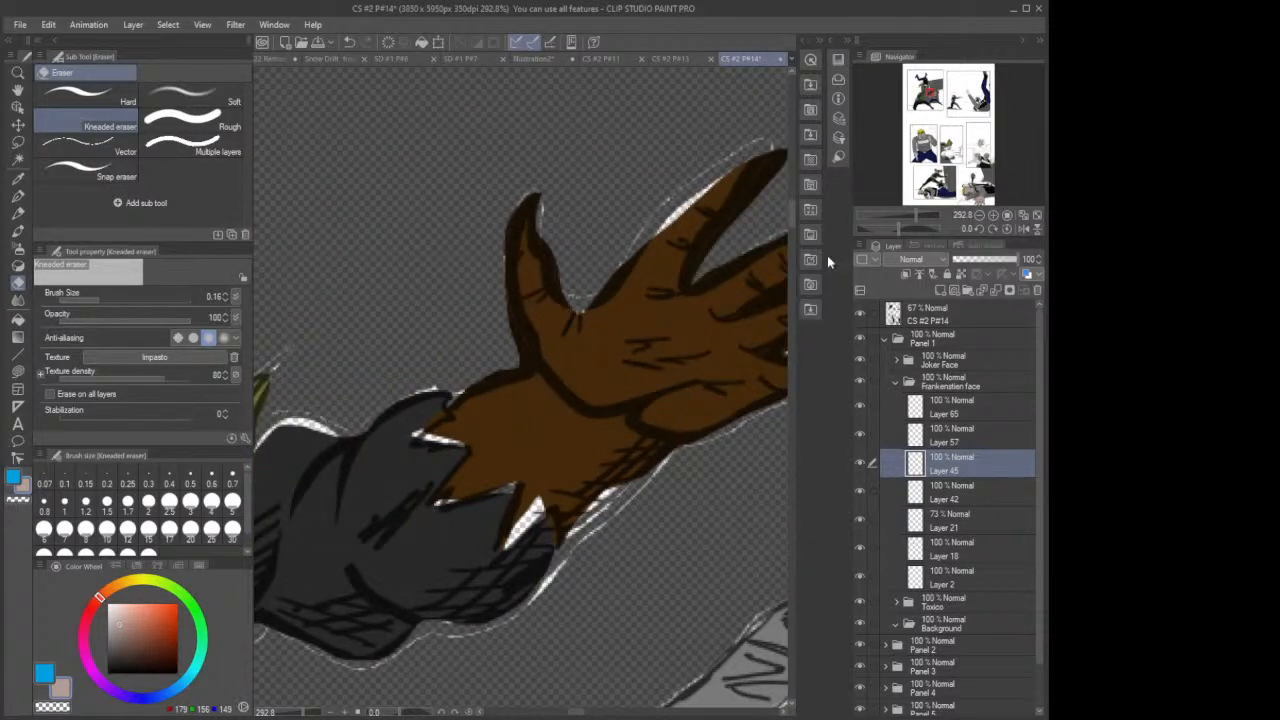
pyautogui.moveTo(790, 225); pyautogui.dragTo(790, 240)
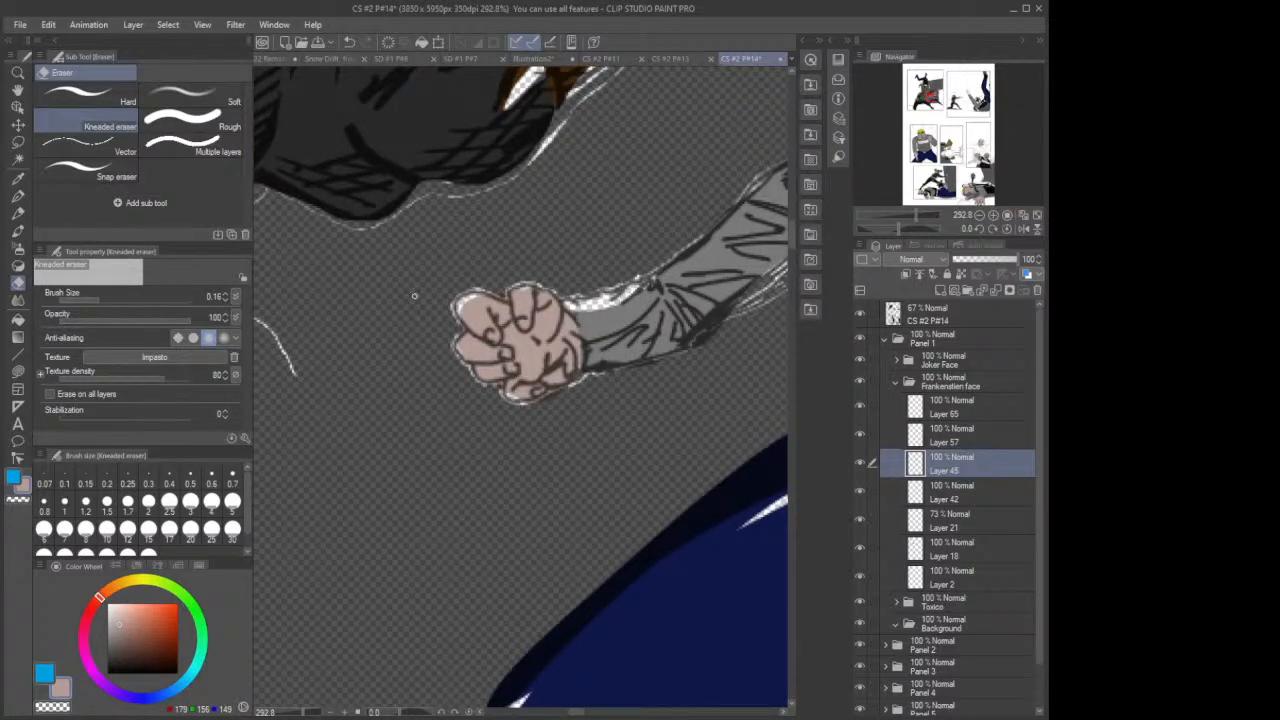
pyautogui.click(18, 371)
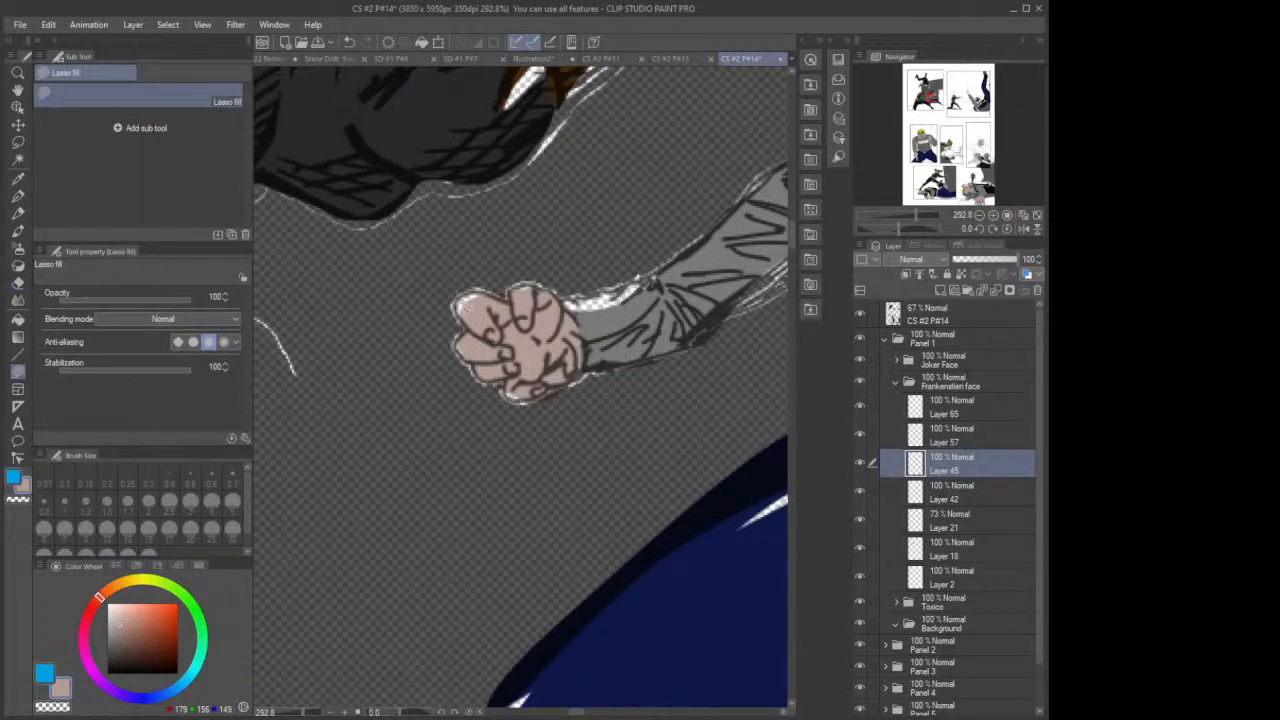
pyautogui.moveTo(470, 320)
pyautogui.mouseDown()
pyautogui.moveTo(457, 301)
pyautogui.moveTo(476, 287)
pyautogui.moveTo(502, 298)
pyautogui.moveTo(539, 281)
pyautogui.moveTo(549, 303)
pyautogui.mouseUp()
pyautogui.moveTo(527, 392)
pyautogui.mouseDown()
pyautogui.moveTo(509, 386)
pyautogui.moveTo(516, 373)
pyautogui.moveTo(525, 387)
pyautogui.moveTo(514, 391)
pyautogui.mouseUp()
pyautogui.click(18, 284)
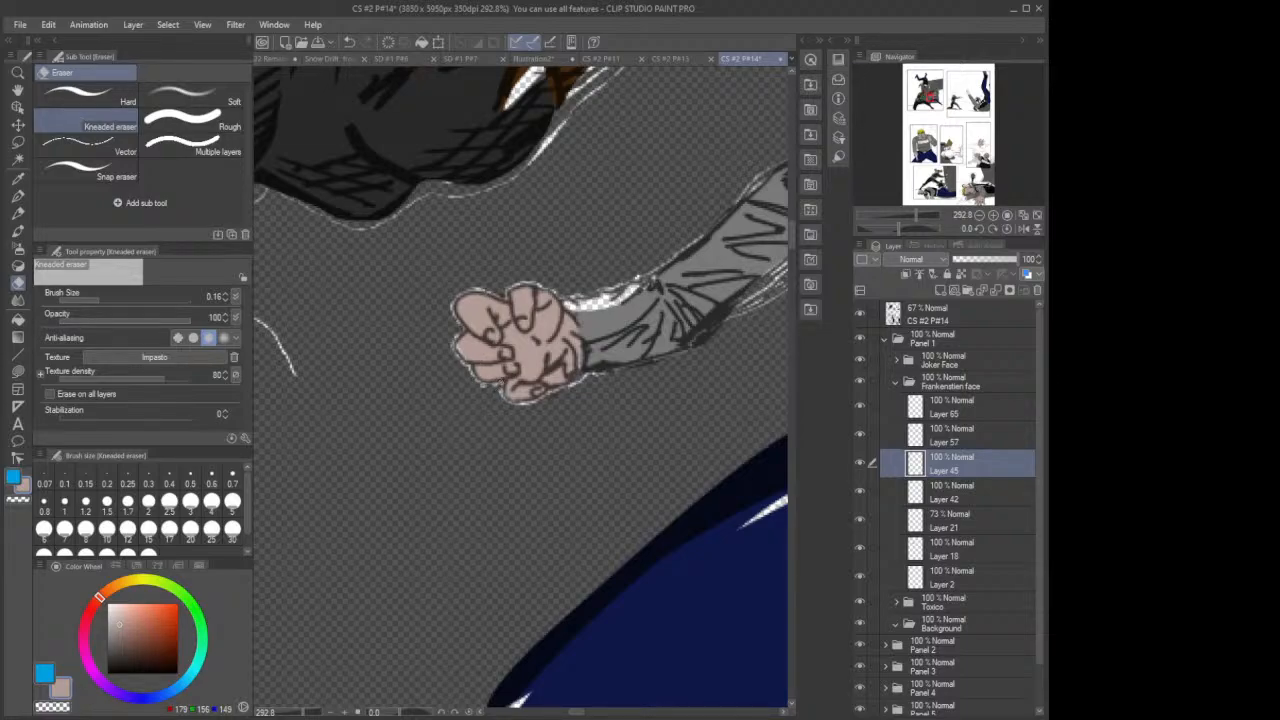
pyautogui.click(18, 372)
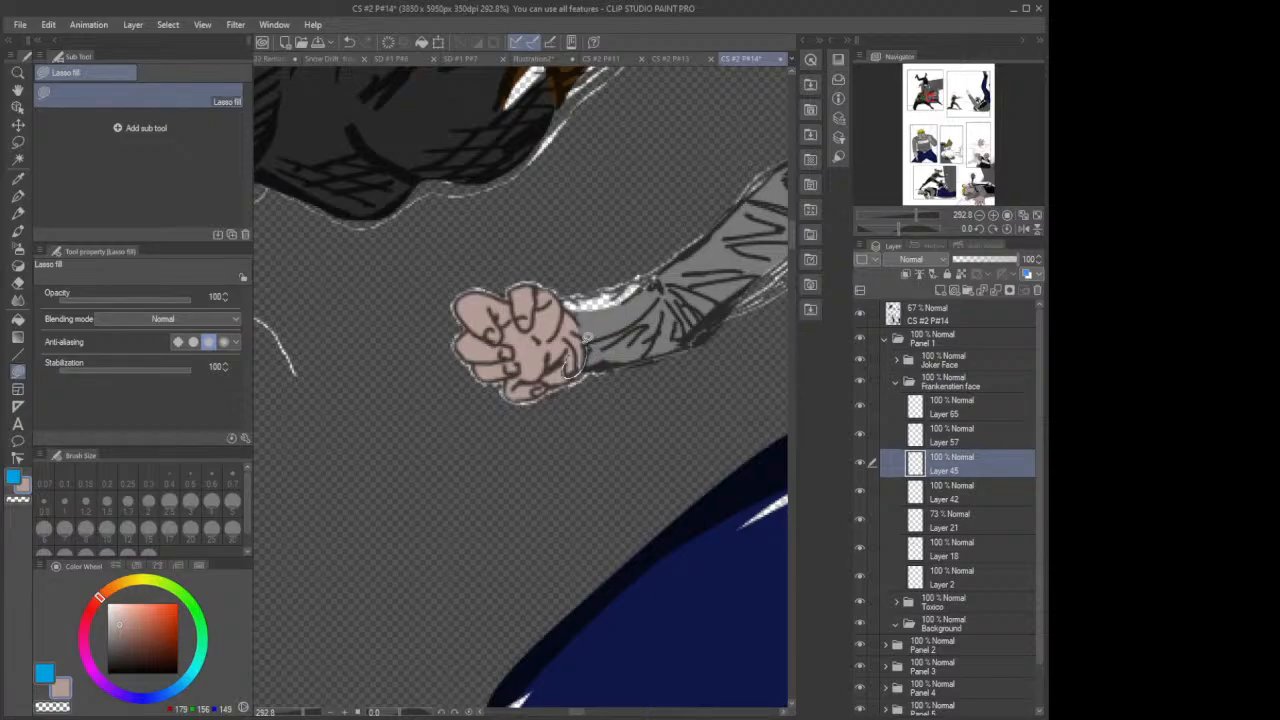
pyautogui.moveTo(588, 338); pyautogui.dragTo(564, 326)
# Step: On Layer 42, erase the surplus white around the SECURITY lettering on the vest with the Kneaded eraser at size 0.16
pyautogui.scroll(-5, 626, 328)
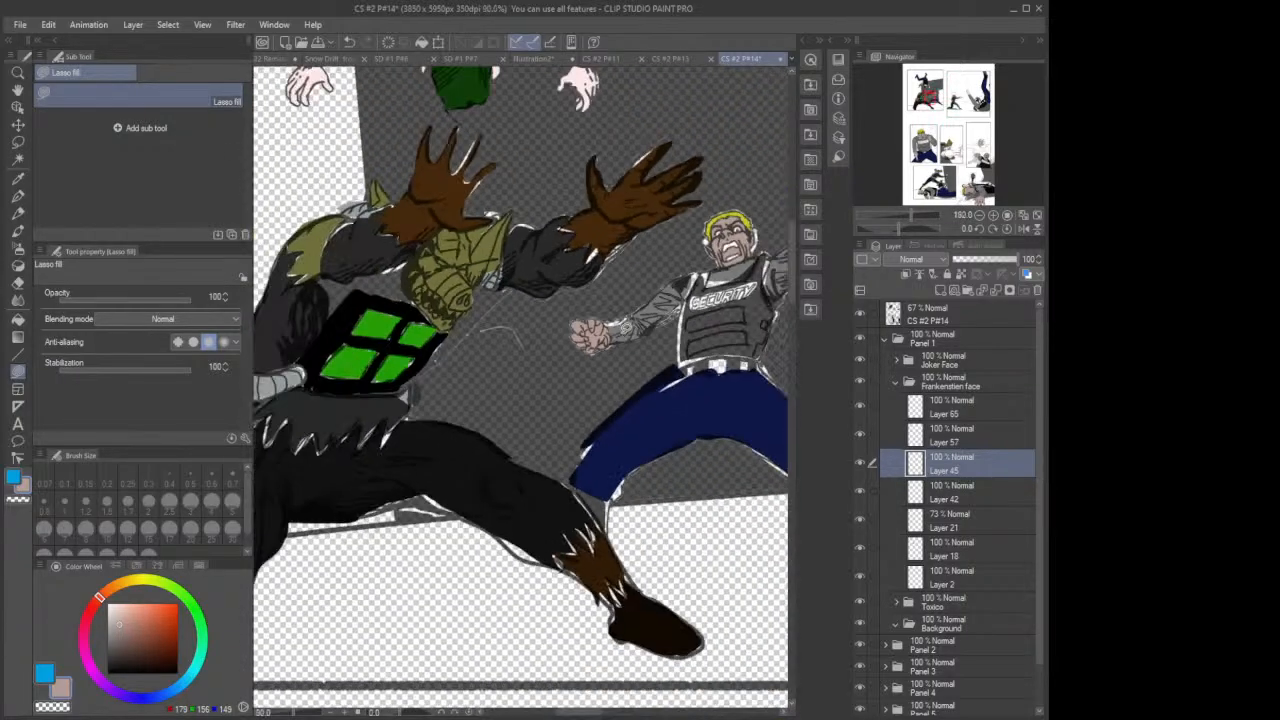
pyautogui.click(975, 494)
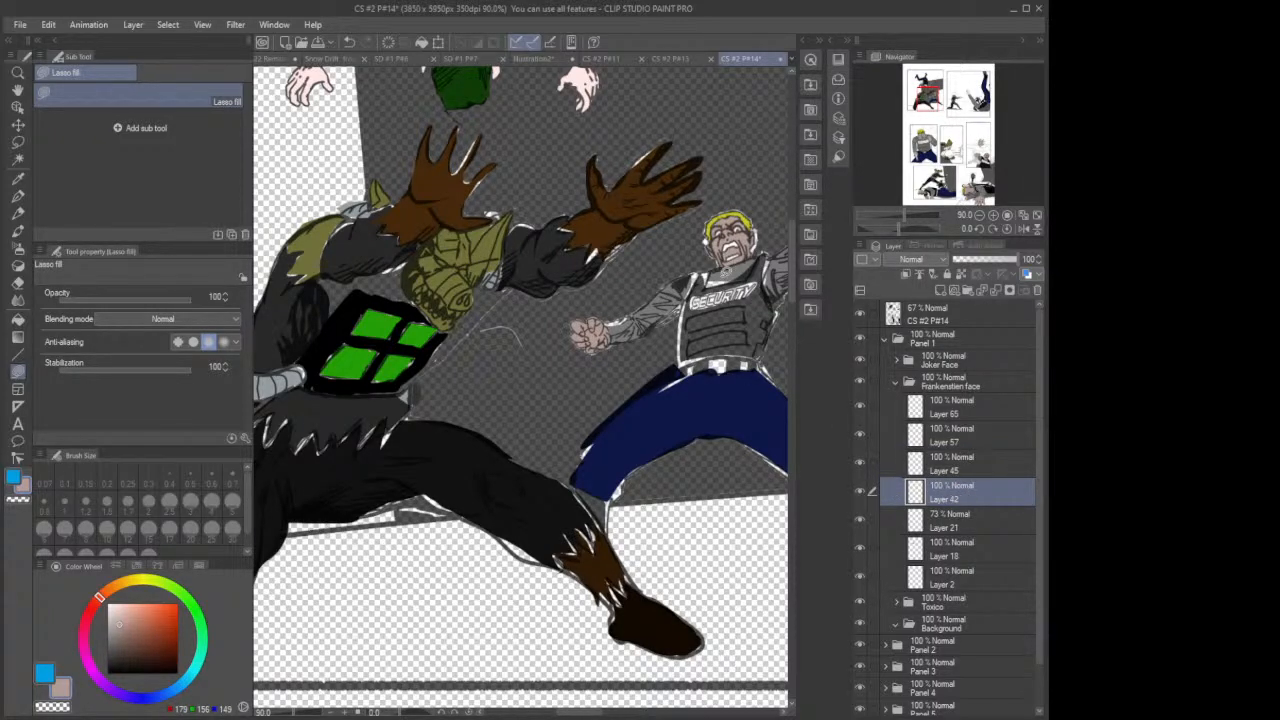
pyautogui.scroll(4, 728, 292)
pyautogui.scroll(6, 737, 298)
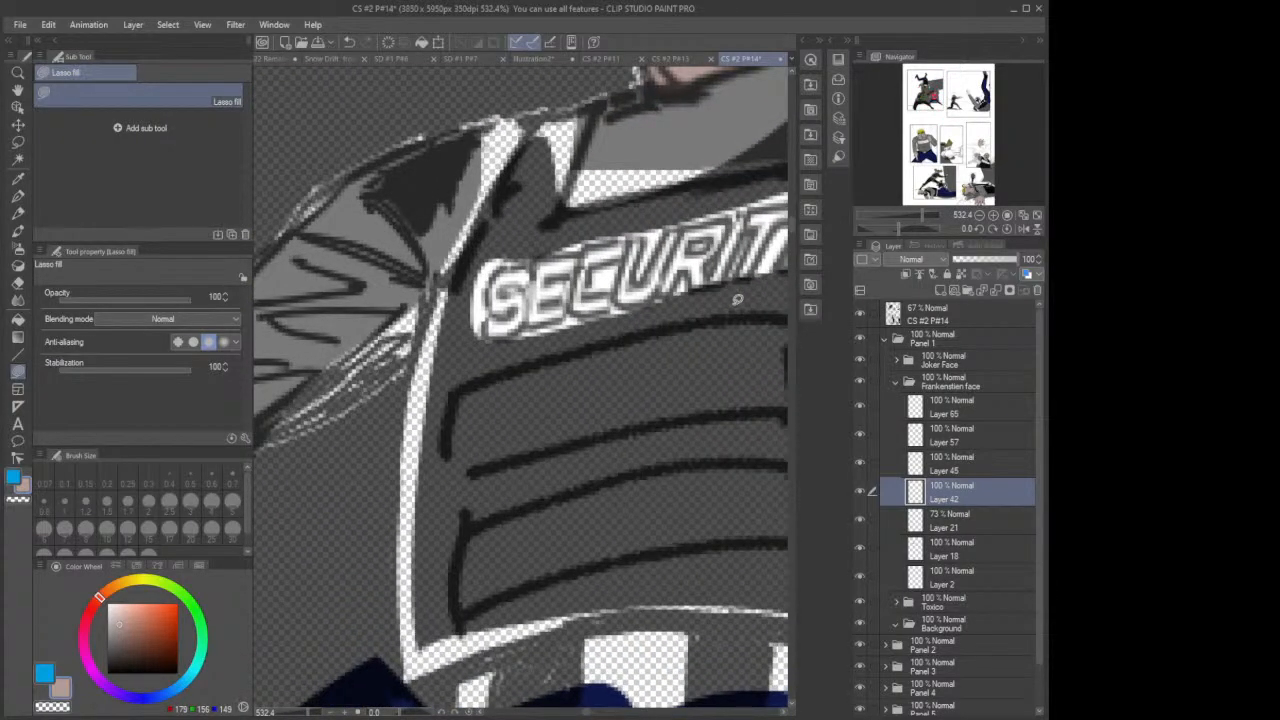
pyautogui.click(18, 282)
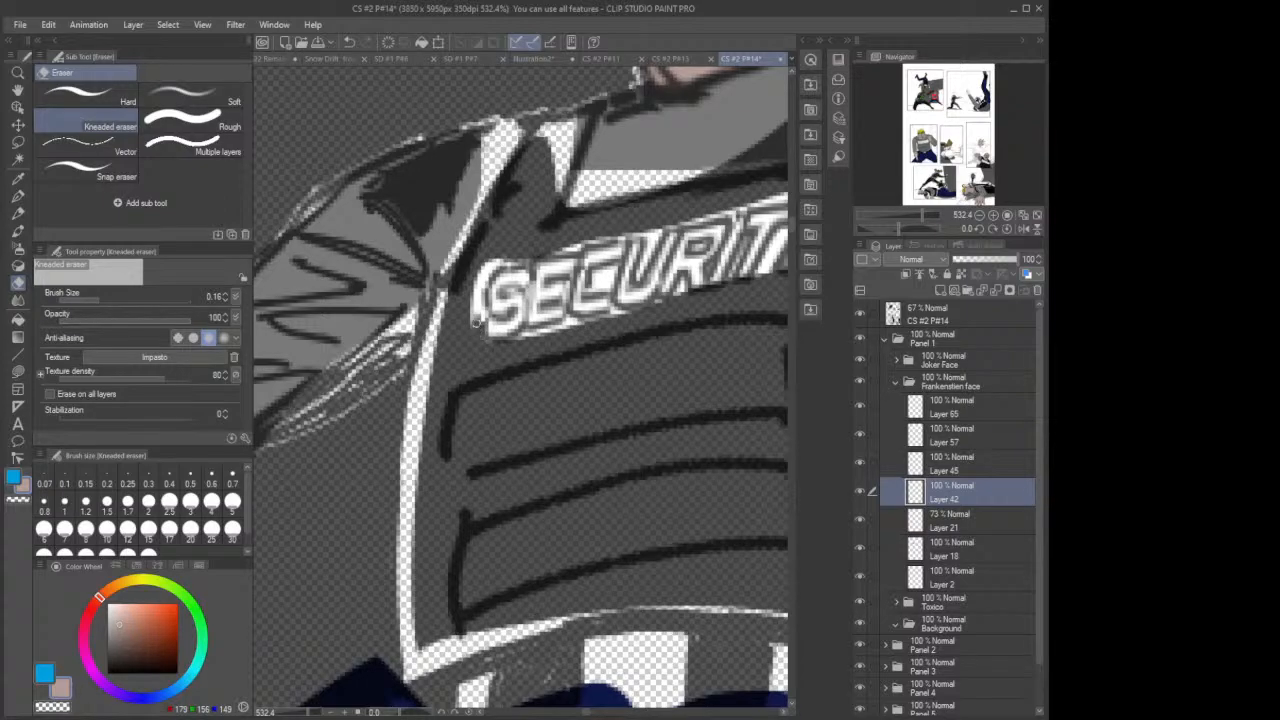
pyautogui.moveTo(471, 298)
pyautogui.mouseDown()
pyautogui.moveTo(478, 320)
pyautogui.moveTo(476, 274)
pyautogui.moveTo(475, 309)
pyautogui.moveTo(471, 290)
pyautogui.moveTo(496, 258)
pyautogui.moveTo(521, 261)
pyautogui.moveTo(471, 281)
pyautogui.moveTo(486, 258)
pyautogui.moveTo(474, 289)
pyautogui.moveTo(503, 259)
pyautogui.moveTo(479, 300)
pyautogui.mouseUp()
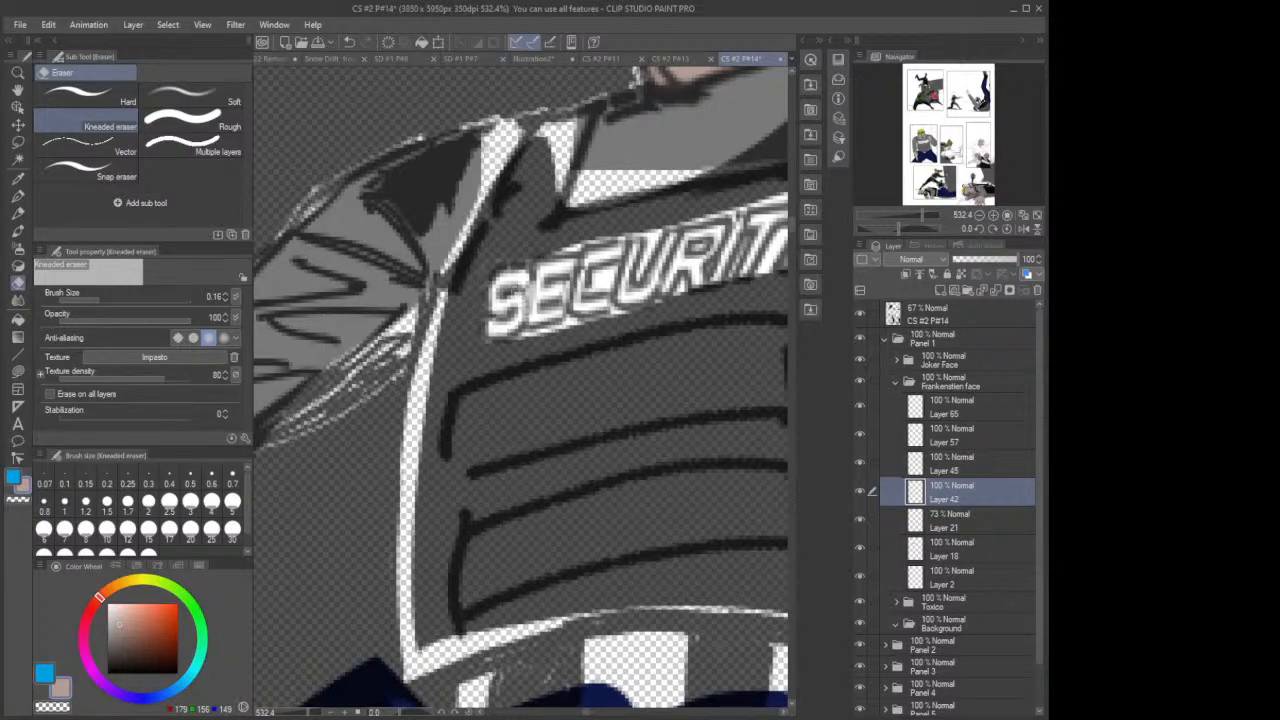
pyautogui.moveTo(513, 342)
pyautogui.mouseDown()
pyautogui.moveTo(566, 325)
pyautogui.moveTo(511, 341)
pyautogui.mouseUp()
pyautogui.moveTo(564, 326)
pyautogui.mouseDown()
pyautogui.moveTo(618, 314)
pyautogui.moveTo(596, 320)
pyautogui.moveTo(616, 313)
pyautogui.moveTo(607, 270)
pyautogui.moveTo(594, 272)
pyautogui.moveTo(614, 270)
pyautogui.moveTo(596, 288)
pyautogui.moveTo(580, 268)
pyautogui.moveTo(559, 299)
pyautogui.mouseUp()
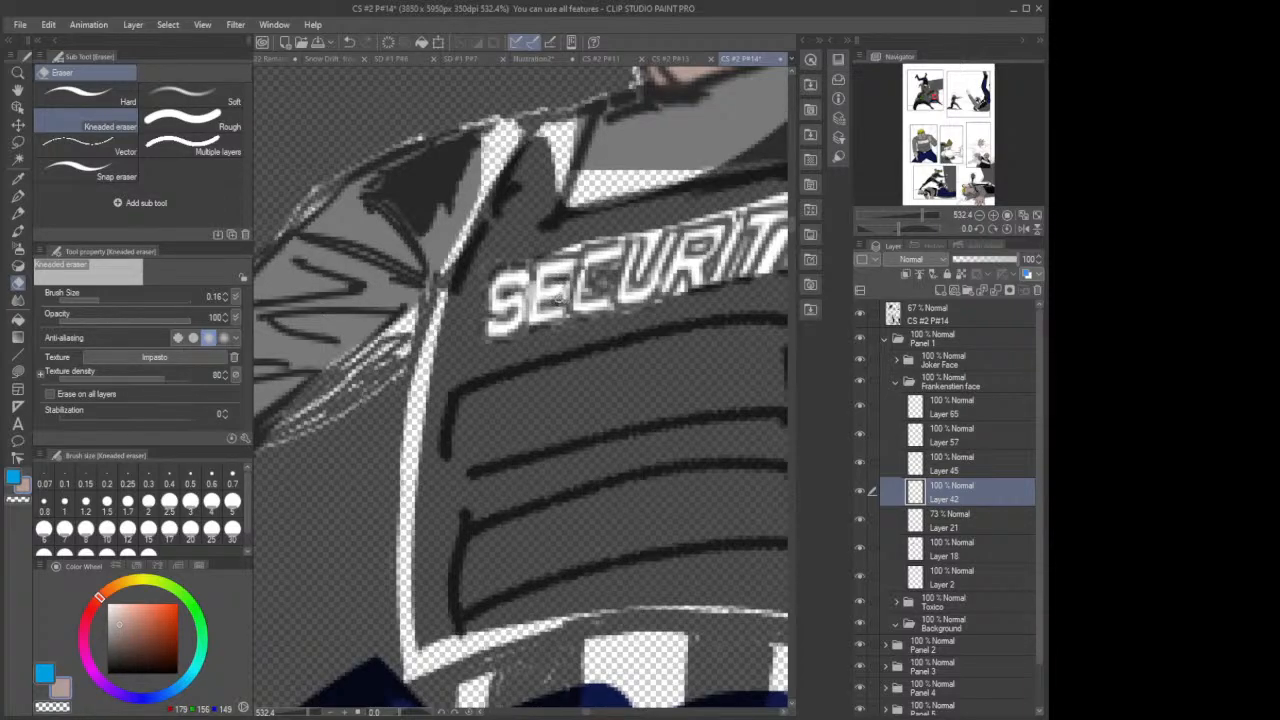
pyautogui.moveTo(561, 251)
pyautogui.mouseDown()
pyautogui.moveTo(580, 247)
pyautogui.moveTo(549, 252)
pyautogui.mouseUp()
pyautogui.moveTo(594, 713); pyautogui.dragTo(588, 713)
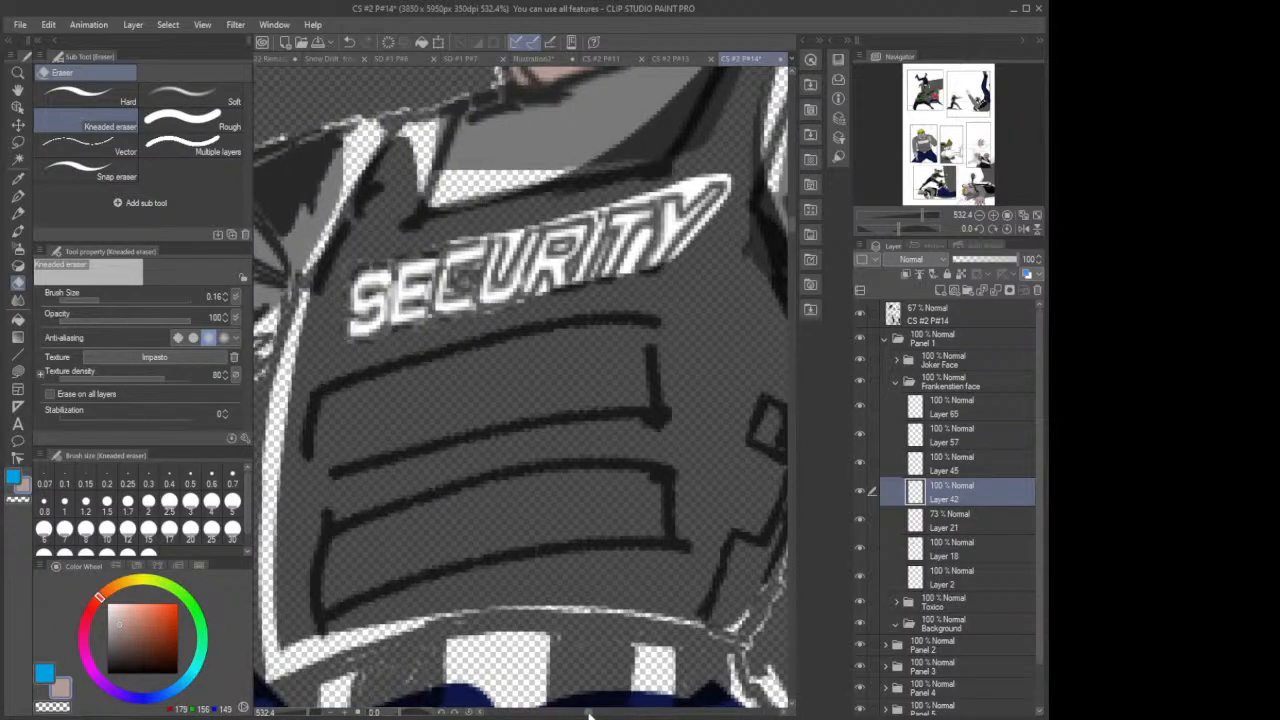
pyautogui.moveTo(687, 263)
pyautogui.mouseDown()
pyautogui.moveTo(735, 176)
pyautogui.moveTo(719, 166)
pyautogui.moveTo(692, 199)
pyautogui.moveTo(724, 176)
pyautogui.moveTo(708, 176)
pyautogui.moveTo(728, 187)
pyautogui.moveTo(727, 173)
pyautogui.moveTo(706, 178)
pyautogui.moveTo(671, 125)
pyautogui.moveTo(685, 207)
pyautogui.moveTo(703, 172)
pyautogui.moveTo(693, 192)
pyautogui.moveTo(692, 178)
pyautogui.moveTo(640, 192)
pyautogui.moveTo(694, 177)
pyautogui.moveTo(678, 183)
pyautogui.moveTo(688, 191)
pyautogui.moveTo(624, 199)
pyautogui.moveTo(624, 203)
pyautogui.mouseUp()
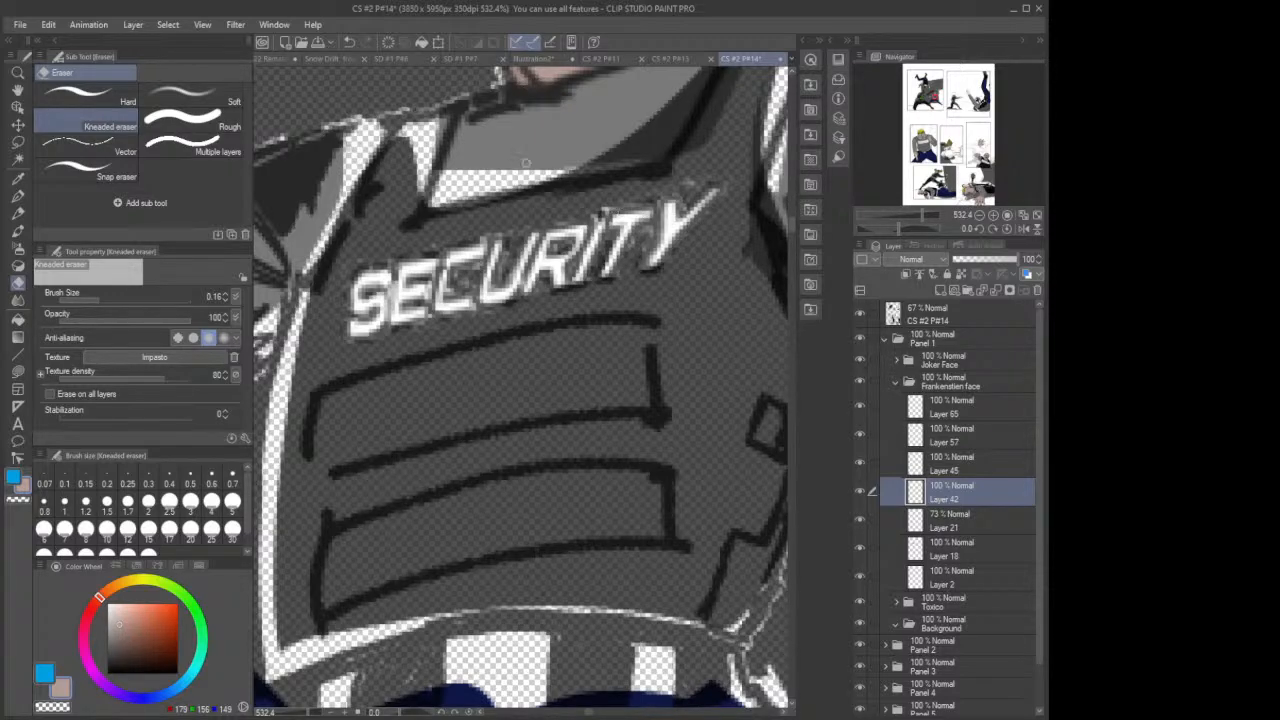
# Step: Raise Layer 21's opacity to 100%, sample the vest's near-black colour, and set the layer's opacity to 71%
pyautogui.click(952, 522)
pyautogui.moveTo(1000, 257); pyautogui.dragTo(1030, 258)
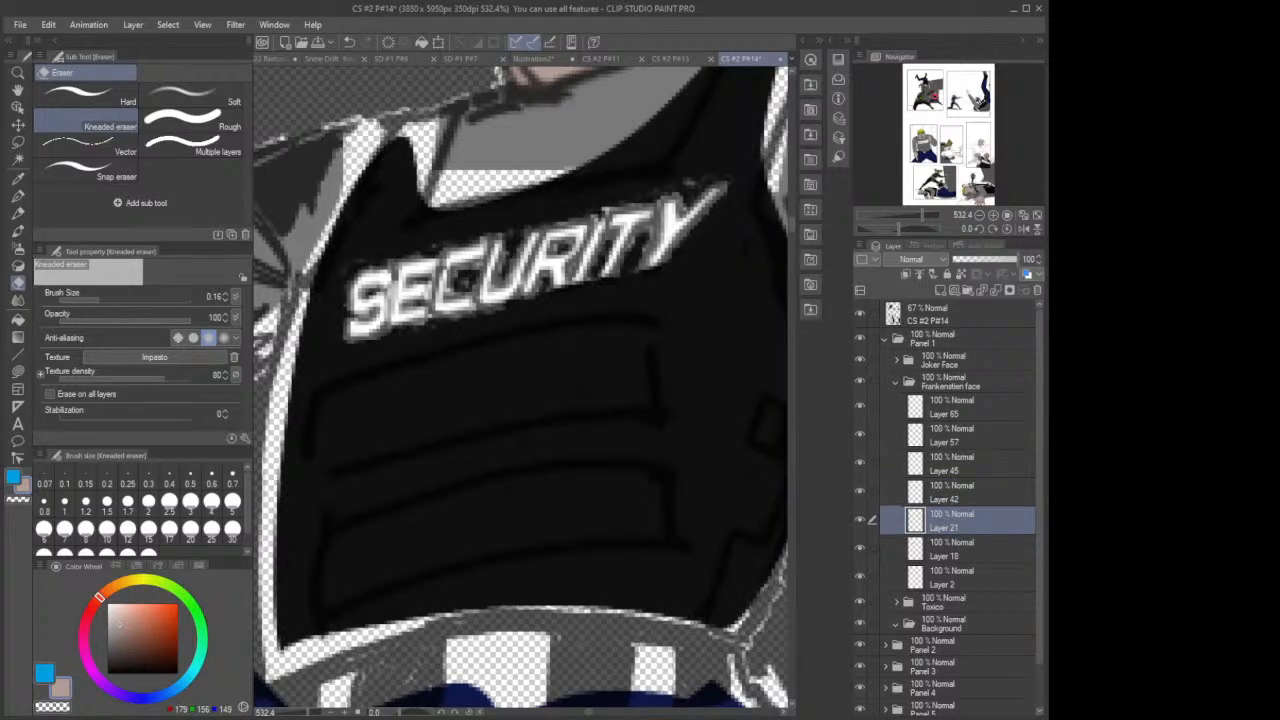
pyautogui.click(18, 178)
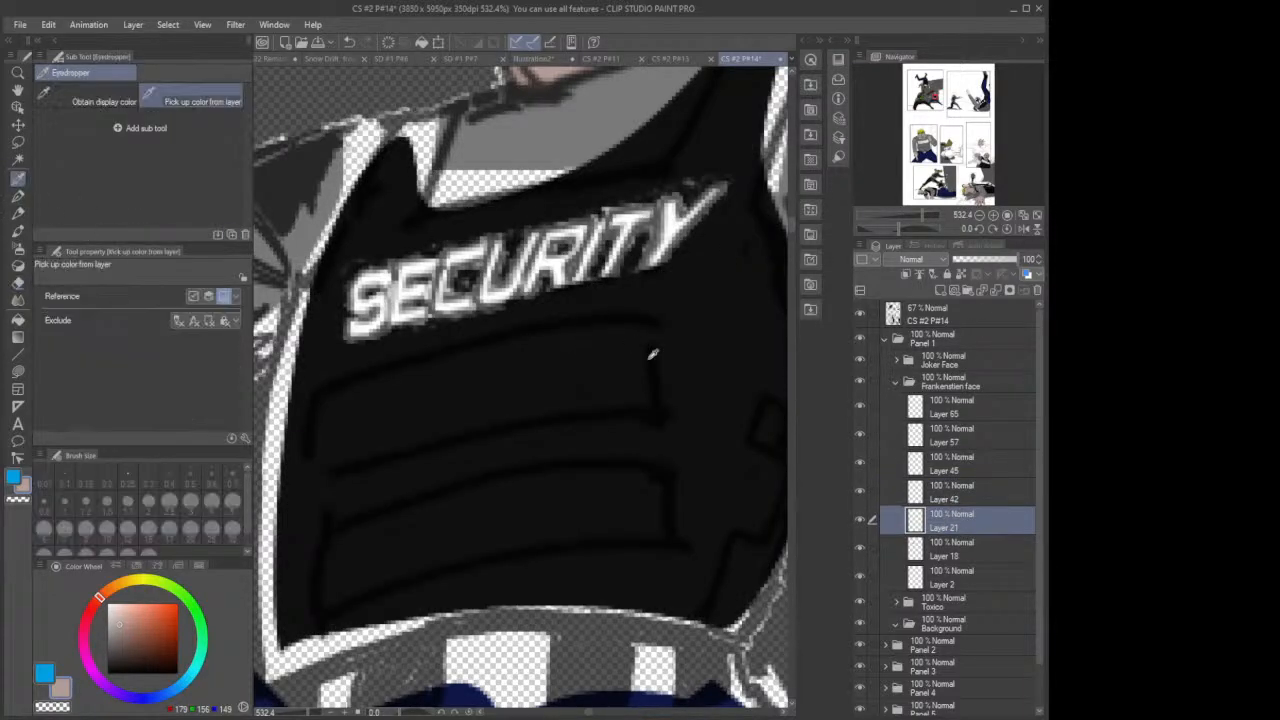
pyautogui.click(705, 402)
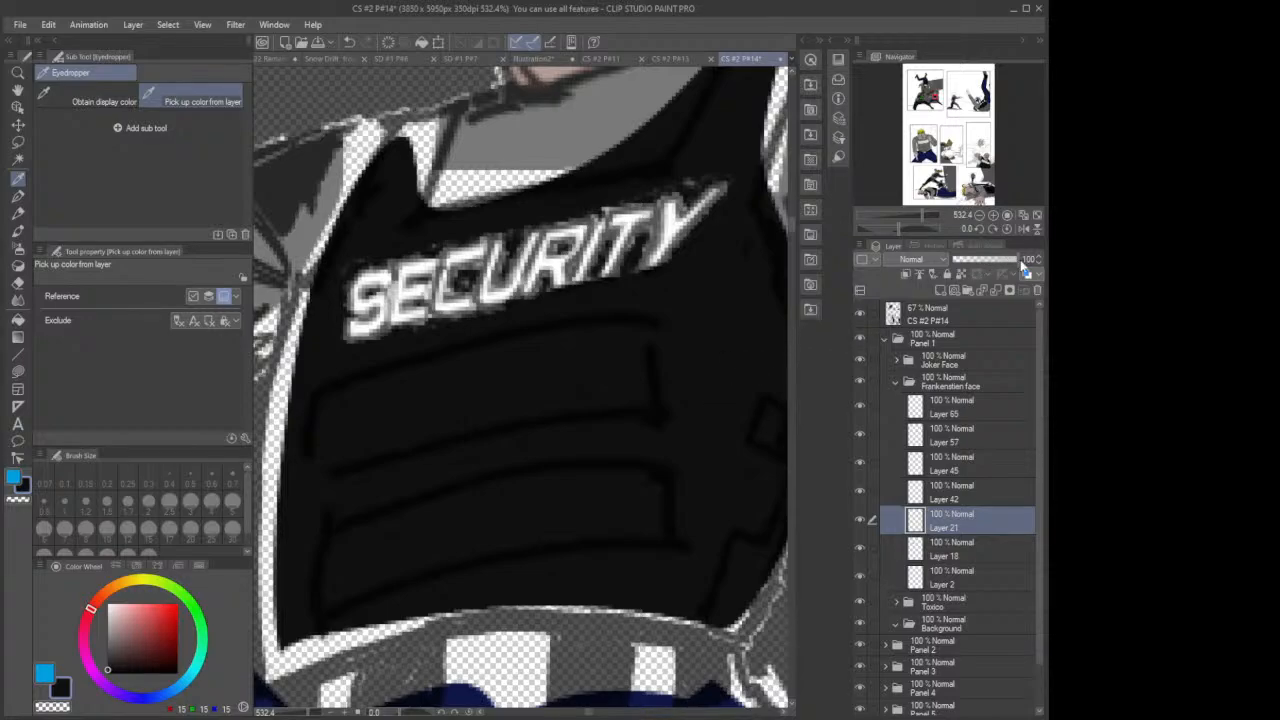
pyautogui.moveTo(1024, 265); pyautogui.dragTo(999, 261)
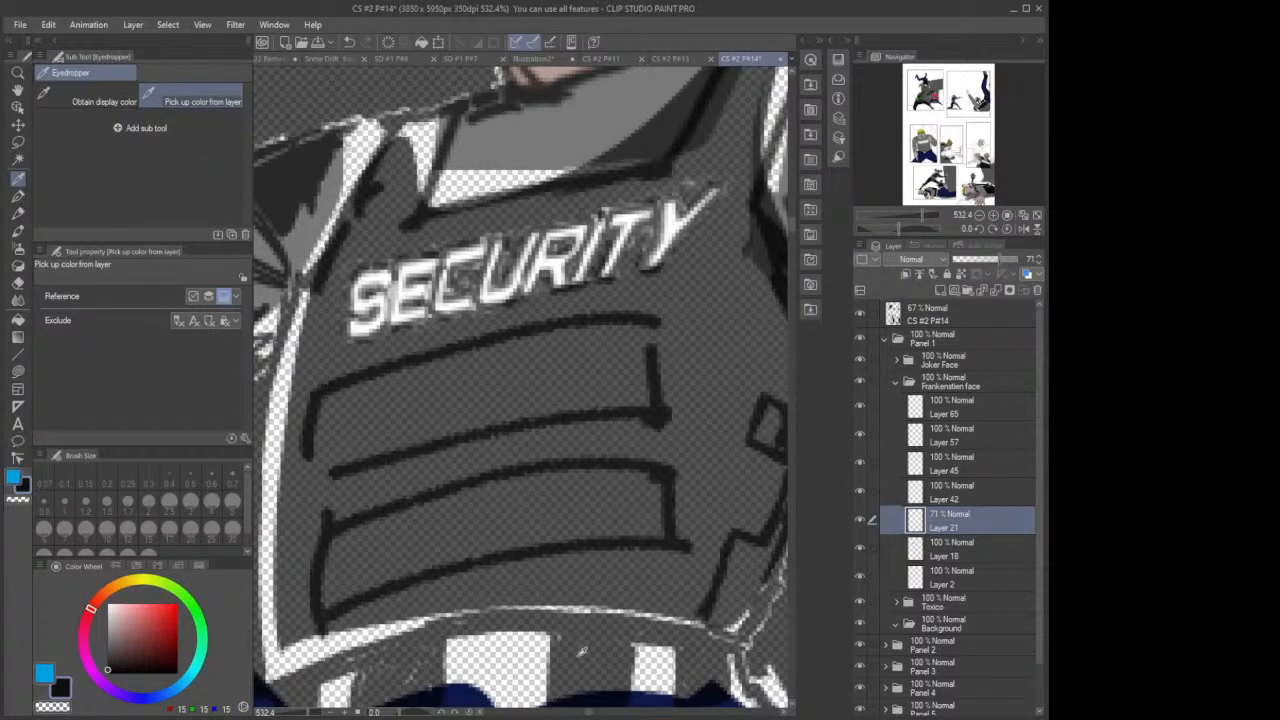
# Step: Lasso-fill the white gaps along the vest's bottom hem, its fist-arm side and the inner edge of that shoulder strap on Layer 21
pyautogui.moveTo(588, 711); pyautogui.dragTo(588, 713)
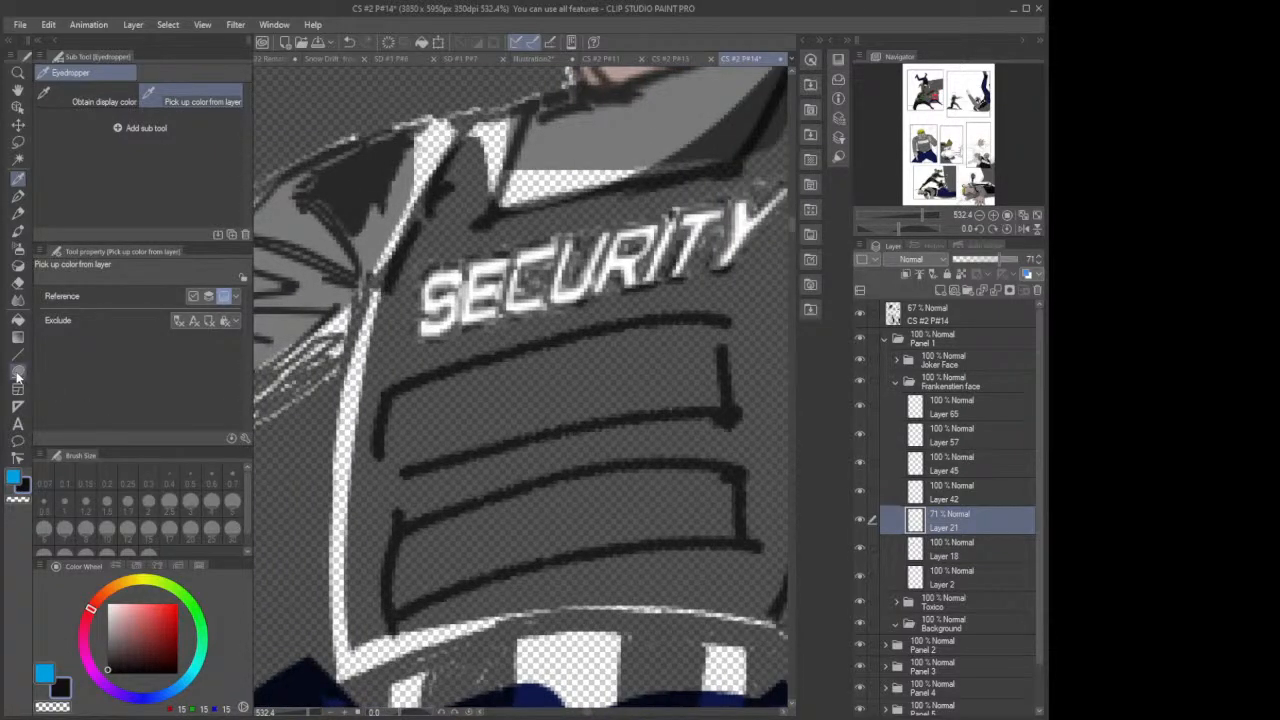
pyautogui.click(17, 373)
pyautogui.moveTo(330, 642); pyautogui.dragTo(335, 680)
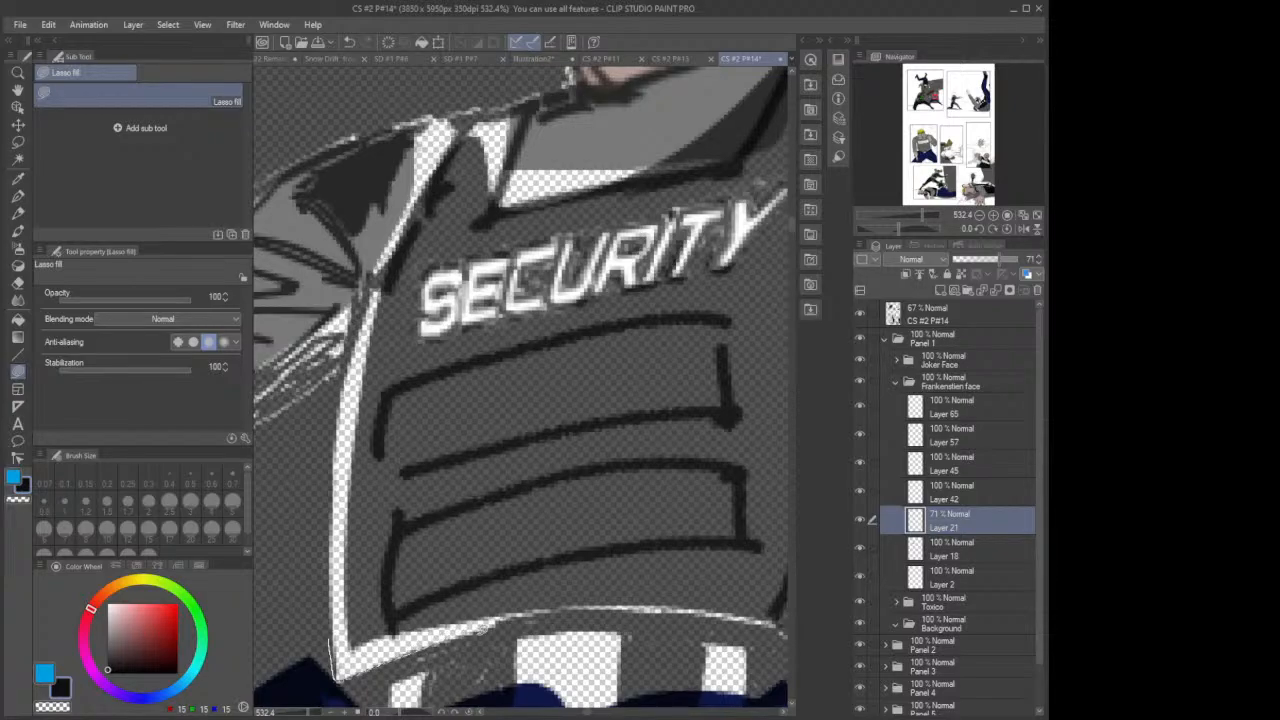
pyautogui.moveTo(487, 628)
pyautogui.mouseDown()
pyautogui.moveTo(505, 598)
pyautogui.moveTo(495, 545)
pyautogui.moveTo(414, 555)
pyautogui.moveTo(331, 638)
pyautogui.mouseUp()
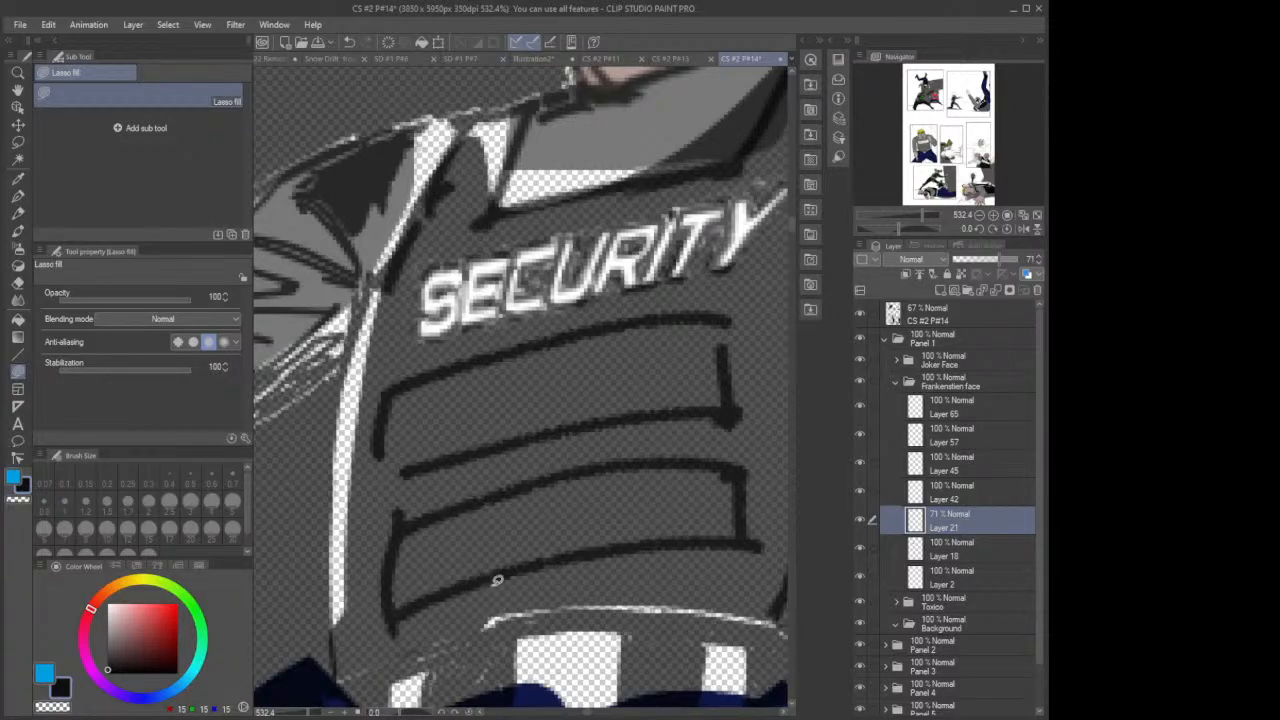
pyautogui.moveTo(492, 586)
pyautogui.mouseDown()
pyautogui.moveTo(481, 628)
pyautogui.moveTo(631, 604)
pyautogui.moveTo(591, 561)
pyautogui.moveTo(561, 588)
pyautogui.moveTo(575, 603)
pyautogui.moveTo(780, 621)
pyautogui.moveTo(699, 605)
pyautogui.moveTo(775, 625)
pyautogui.mouseUp()
pyautogui.moveTo(378, 533)
pyautogui.mouseDown()
pyautogui.moveTo(349, 633)
pyautogui.moveTo(333, 614)
pyautogui.mouseUp()
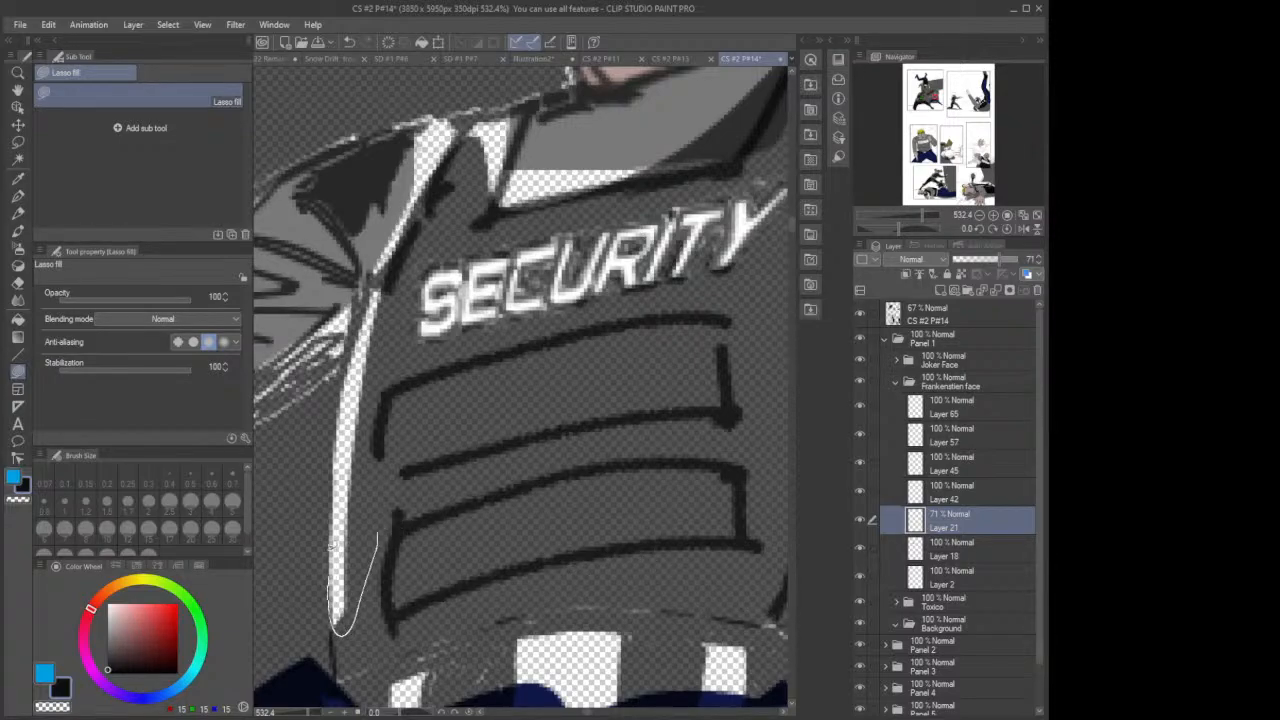
pyautogui.moveTo(332, 543)
pyautogui.mouseDown()
pyautogui.moveTo(334, 481)
pyautogui.moveTo(368, 417)
pyautogui.moveTo(379, 451)
pyautogui.mouseUp()
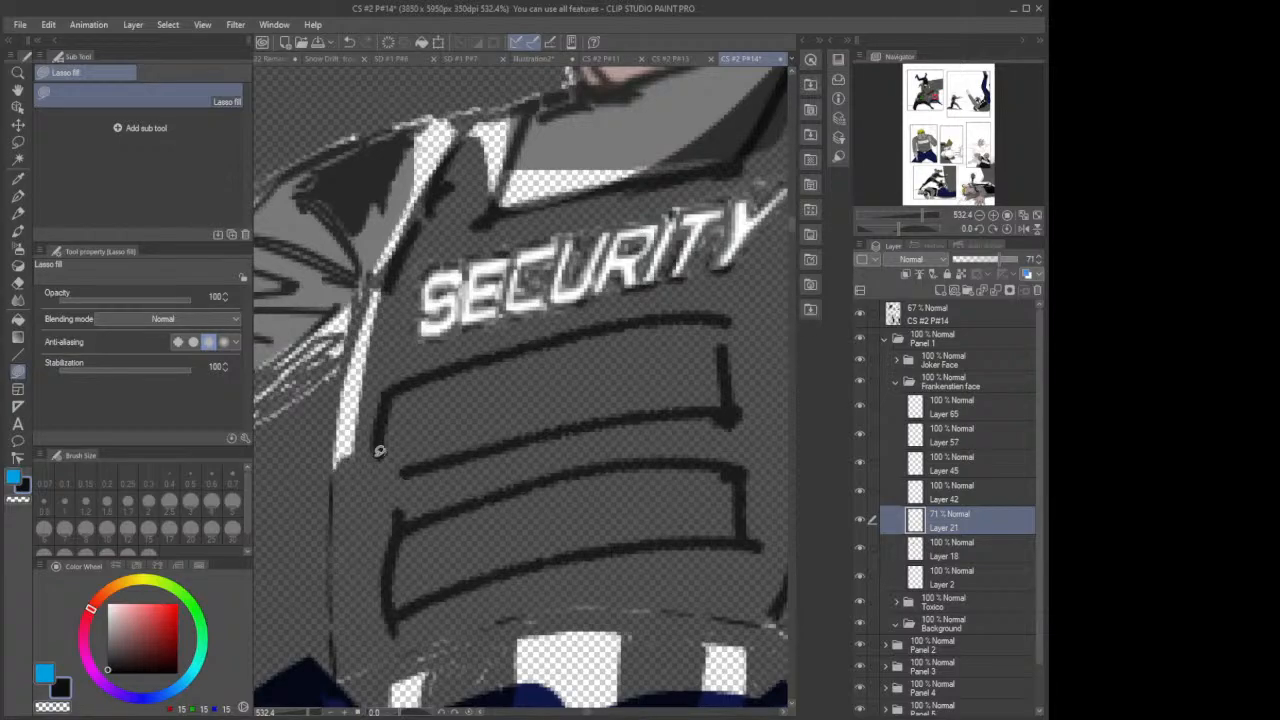
pyautogui.moveTo(395, 369)
pyautogui.mouseDown()
pyautogui.moveTo(400, 397)
pyautogui.moveTo(354, 481)
pyautogui.moveTo(338, 466)
pyautogui.mouseUp()
pyautogui.moveTo(350, 374)
pyautogui.mouseDown()
pyautogui.moveTo(367, 299)
pyautogui.moveTo(406, 309)
pyautogui.moveTo(378, 422)
pyautogui.moveTo(350, 468)
pyautogui.moveTo(348, 400)
pyautogui.mouseUp()
pyautogui.moveTo(483, 210)
pyautogui.mouseDown()
pyautogui.moveTo(526, 104)
pyautogui.moveTo(470, 127)
pyautogui.moveTo(452, 180)
pyautogui.moveTo(495, 200)
pyautogui.moveTo(511, 125)
pyautogui.mouseUp()
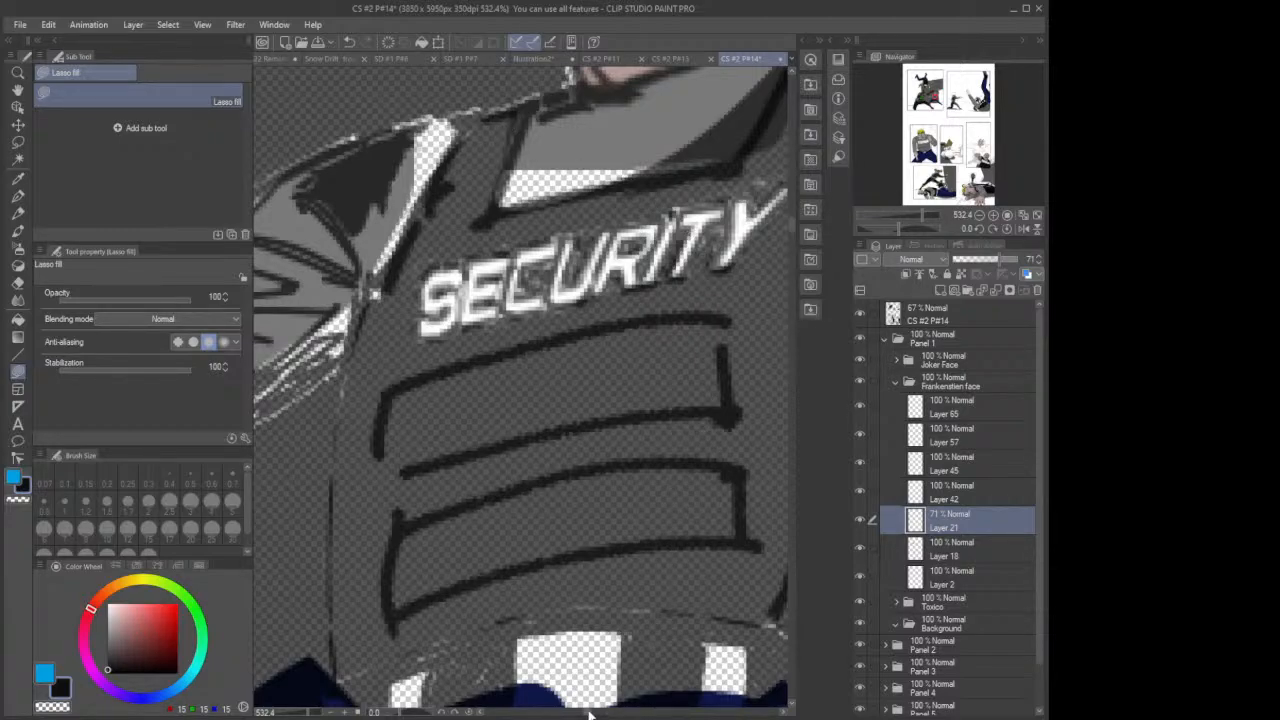
# Step: Lasso-fill the gaps in the vest's shoulder strap beside the raised arm with the sampled near-black
pyautogui.moveTo(590, 714); pyautogui.dragTo(597, 714)
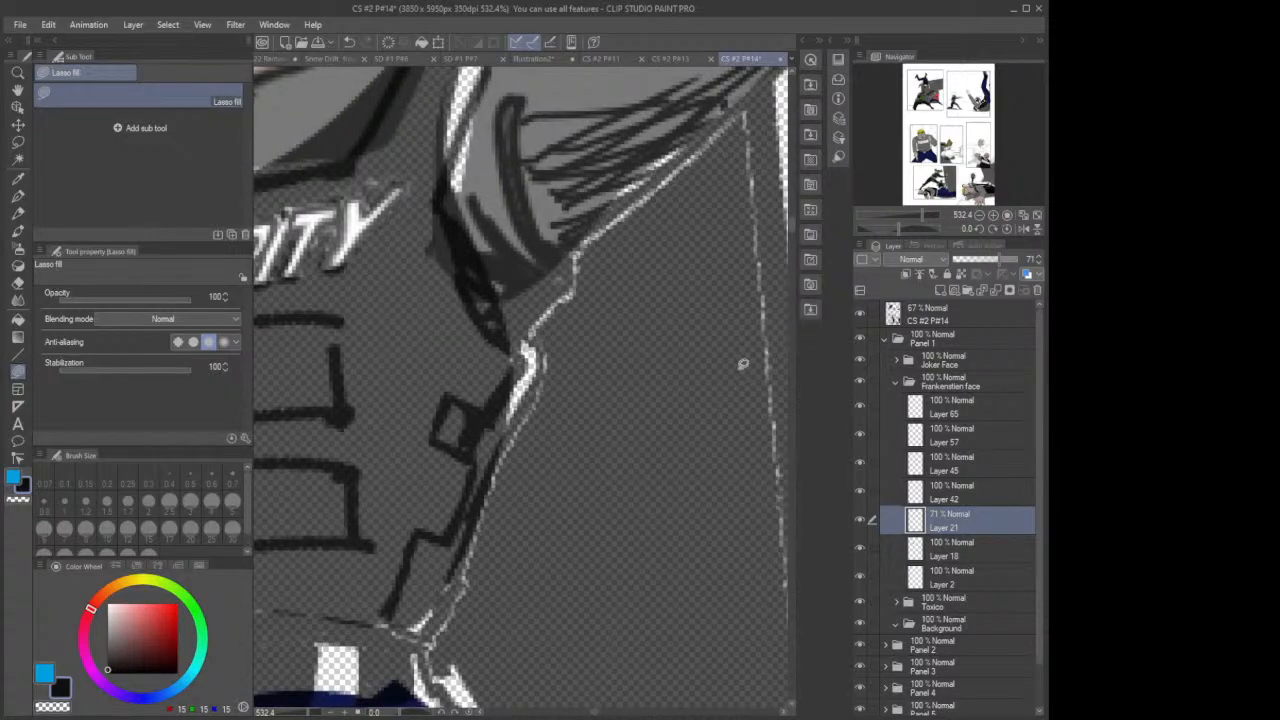
pyautogui.scroll(5, 795, 231)
pyautogui.scroll(-3, 793, 211)
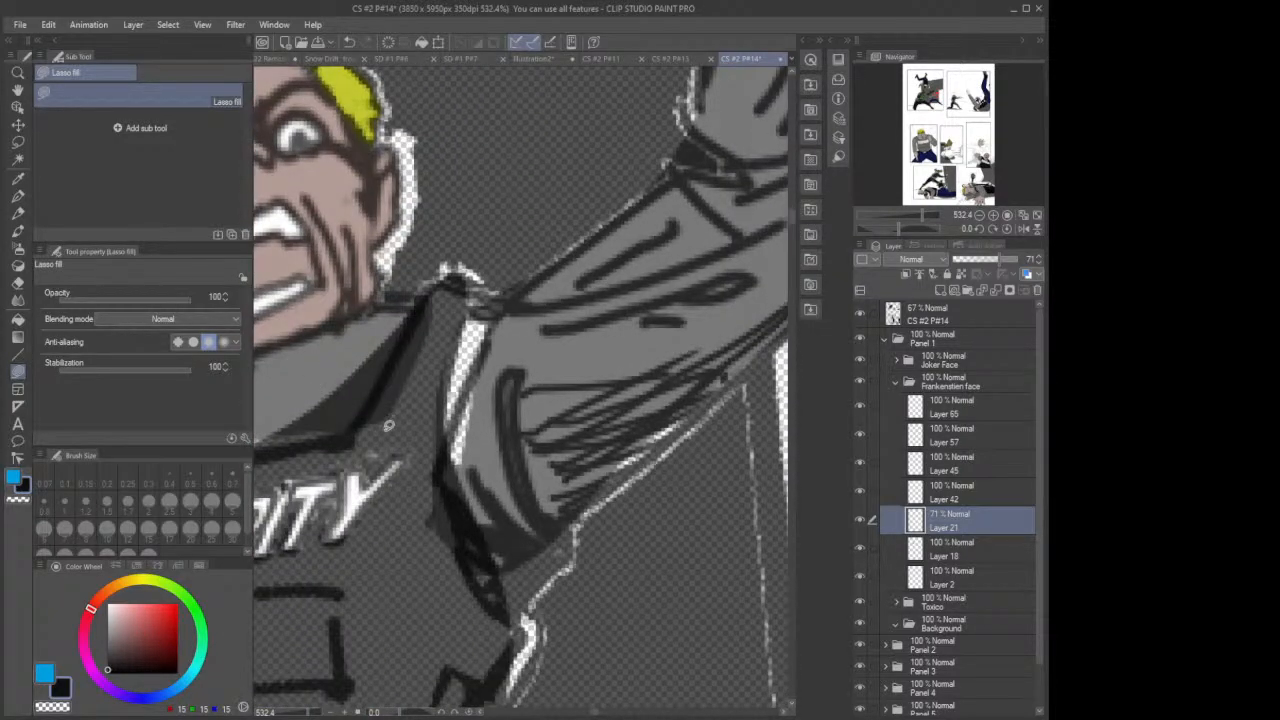
pyautogui.moveTo(384, 432)
pyautogui.mouseDown()
pyautogui.moveTo(357, 441)
pyautogui.moveTo(423, 307)
pyautogui.moveTo(440, 312)
pyautogui.mouseUp()
pyautogui.moveTo(432, 430)
pyautogui.mouseDown()
pyautogui.moveTo(436, 440)
pyautogui.moveTo(464, 405)
pyautogui.moveTo(496, 316)
pyautogui.moveTo(484, 284)
pyautogui.moveTo(454, 276)
pyautogui.mouseUp()
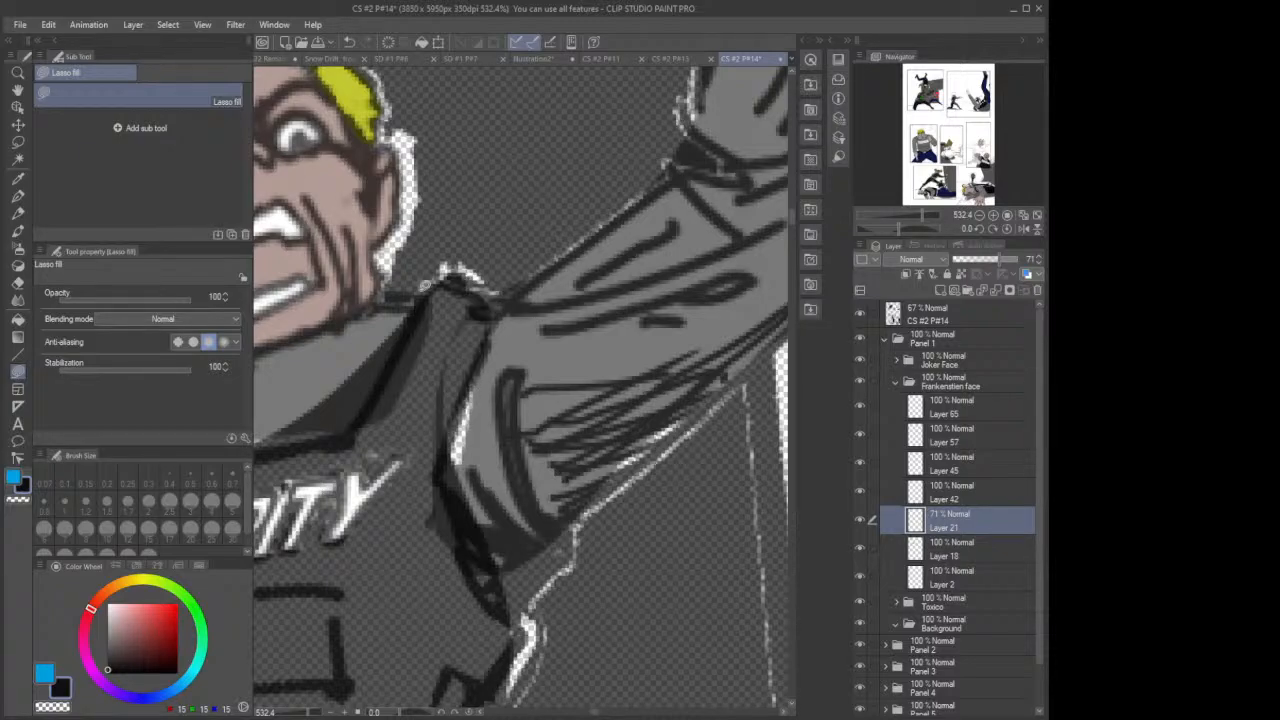
# Step: Erase the near-black spill beside the vest's neckline with the Kneaded eraser at size 0.52, and restore Layer 21's opacity to 100%
pyautogui.click(18, 282)
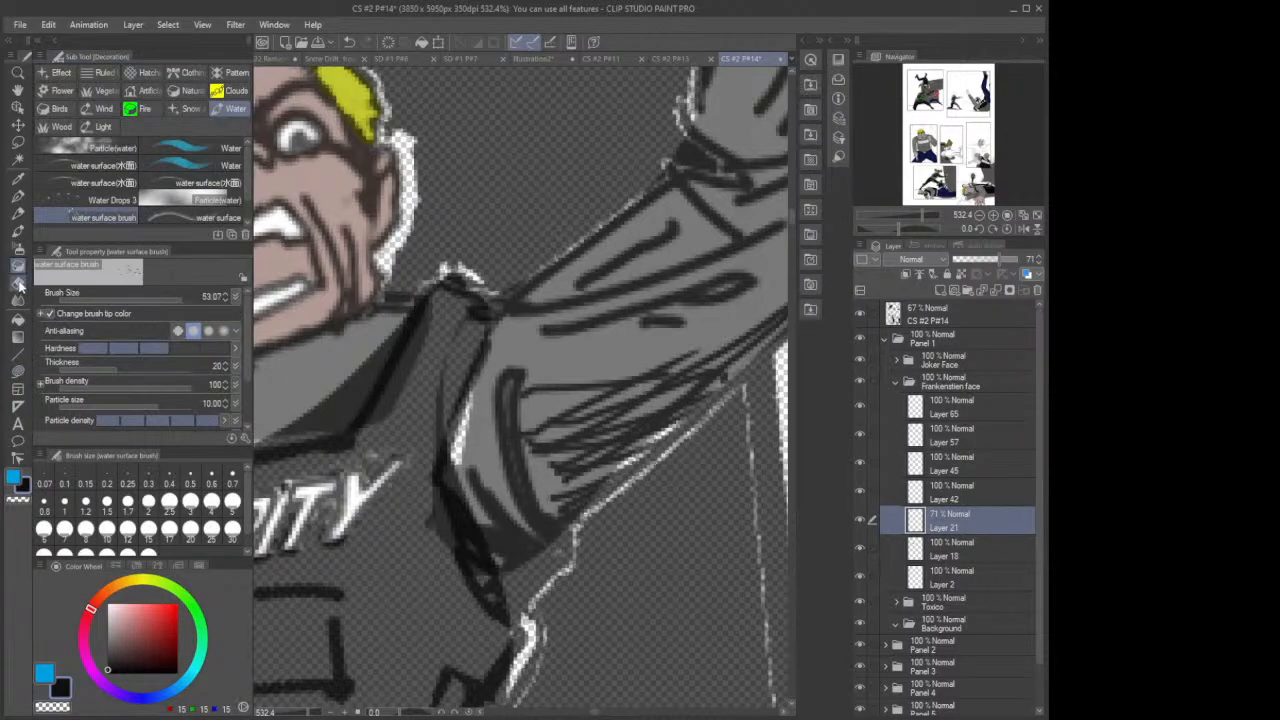
pyautogui.moveTo(339, 377)
pyautogui.mouseDown()
pyautogui.moveTo(368, 354)
pyautogui.moveTo(355, 392)
pyautogui.moveTo(393, 339)
pyautogui.moveTo(367, 392)
pyautogui.moveTo(402, 321)
pyautogui.moveTo(381, 340)
pyautogui.moveTo(371, 372)
pyautogui.moveTo(409, 318)
pyautogui.moveTo(353, 397)
pyautogui.moveTo(319, 412)
pyautogui.moveTo(351, 371)
pyautogui.moveTo(262, 439)
pyautogui.moveTo(290, 421)
pyautogui.mouseUp()
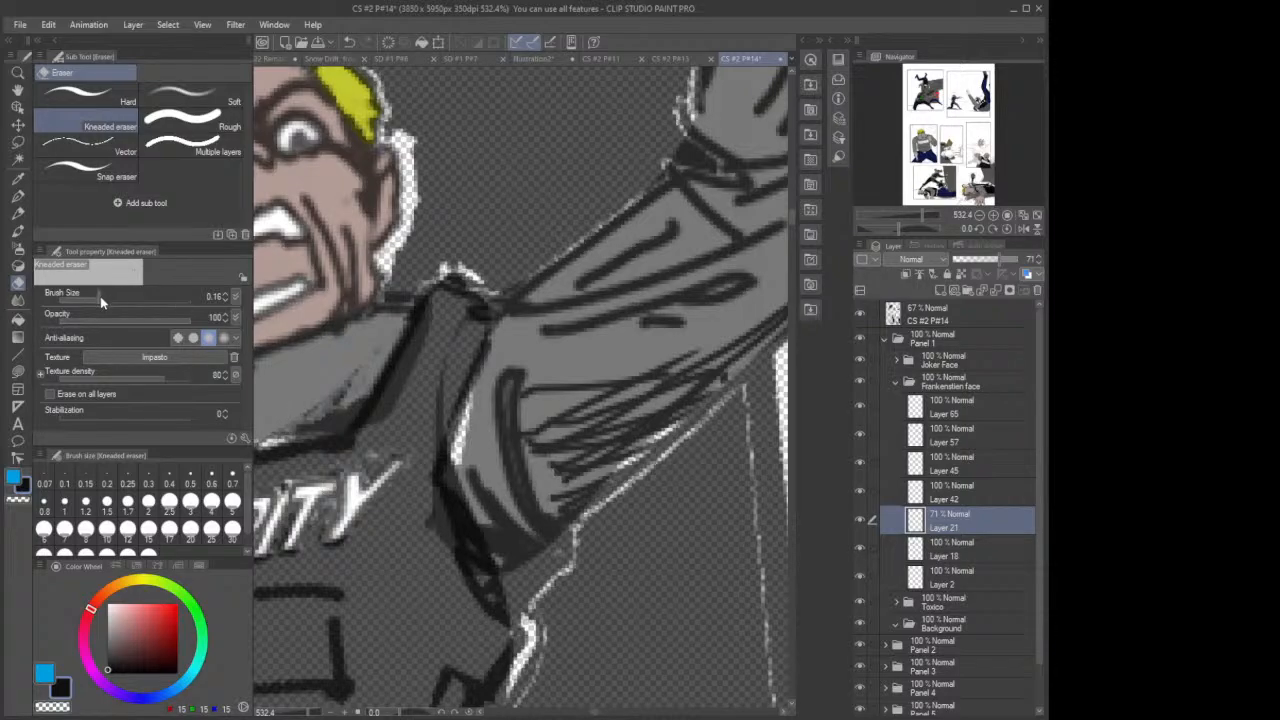
pyautogui.moveTo(101, 302); pyautogui.dragTo(115, 298)
pyautogui.moveTo(336, 380)
pyautogui.mouseDown()
pyautogui.moveTo(384, 330)
pyautogui.moveTo(356, 386)
pyautogui.moveTo(302, 411)
pyautogui.moveTo(320, 415)
pyautogui.moveTo(286, 418)
pyautogui.moveTo(317, 426)
pyautogui.moveTo(296, 427)
pyautogui.moveTo(339, 415)
pyautogui.moveTo(340, 402)
pyautogui.moveTo(327, 432)
pyautogui.moveTo(362, 362)
pyautogui.mouseUp()
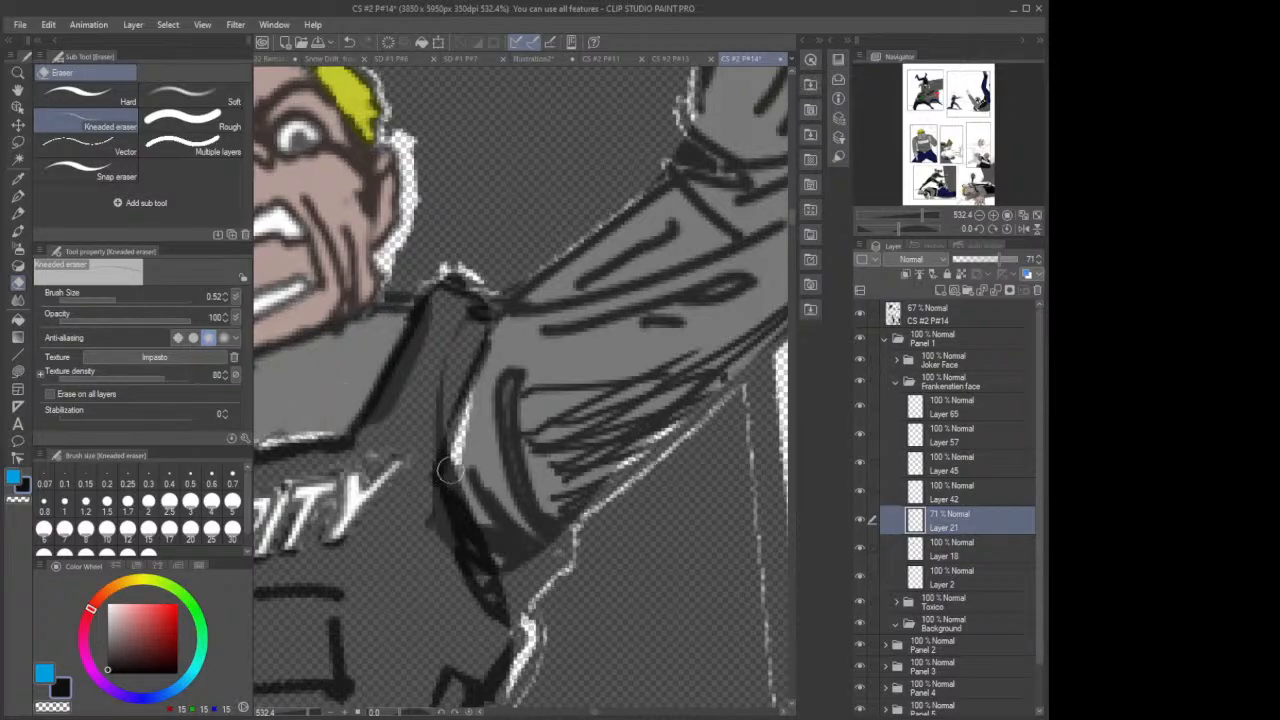
pyautogui.moveTo(595, 713); pyautogui.dragTo(588, 711)
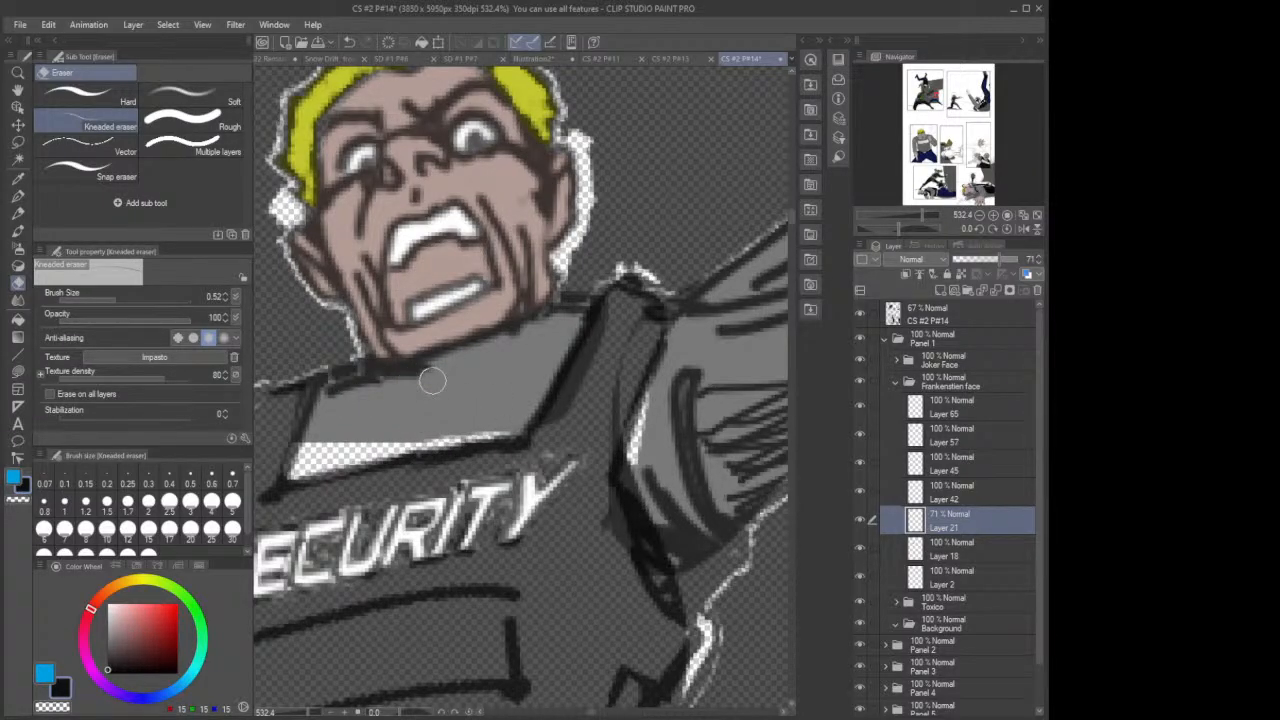
pyautogui.scroll(-8, 432, 380)
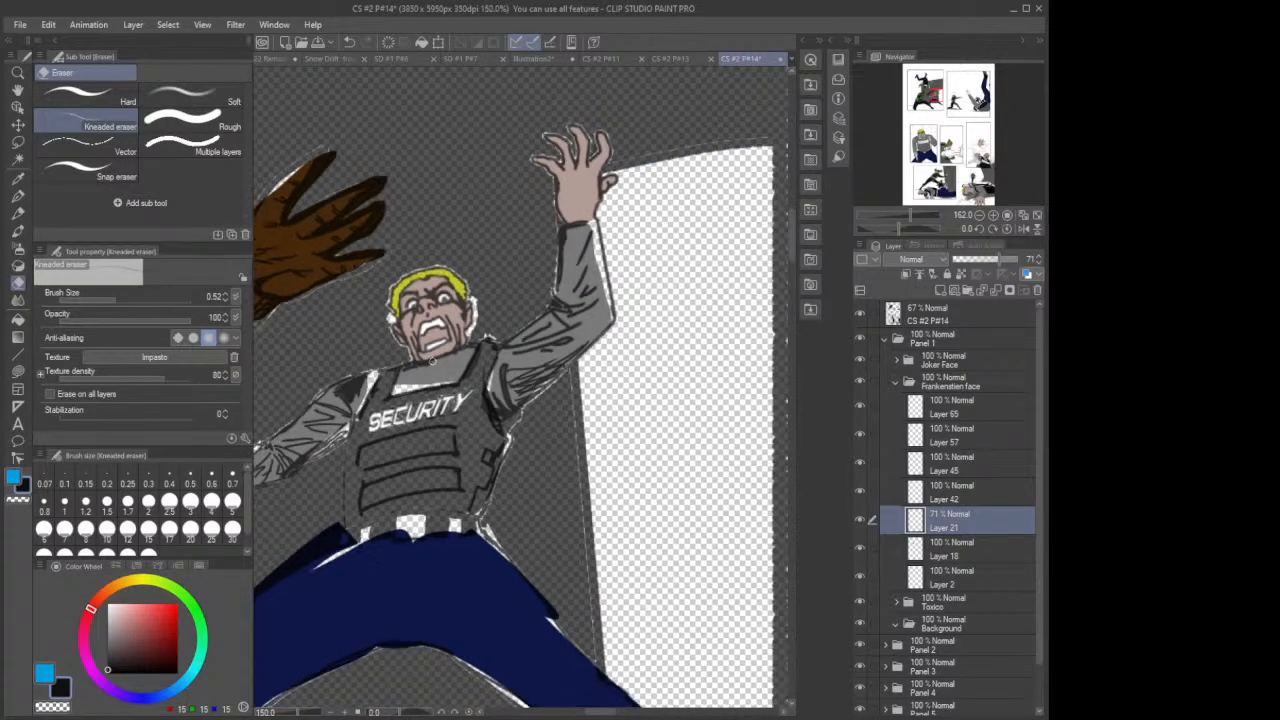
pyautogui.scroll(2, 432, 361)
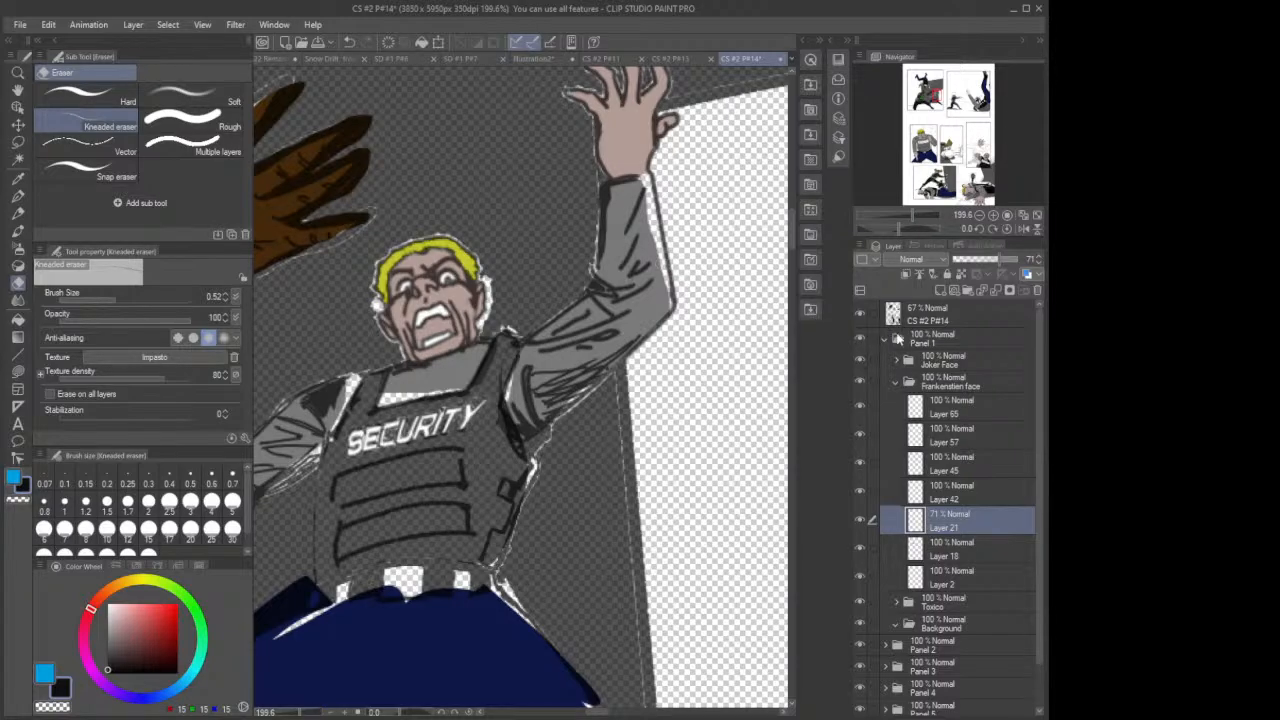
pyautogui.moveTo(1003, 262); pyautogui.dragTo(1018, 260)
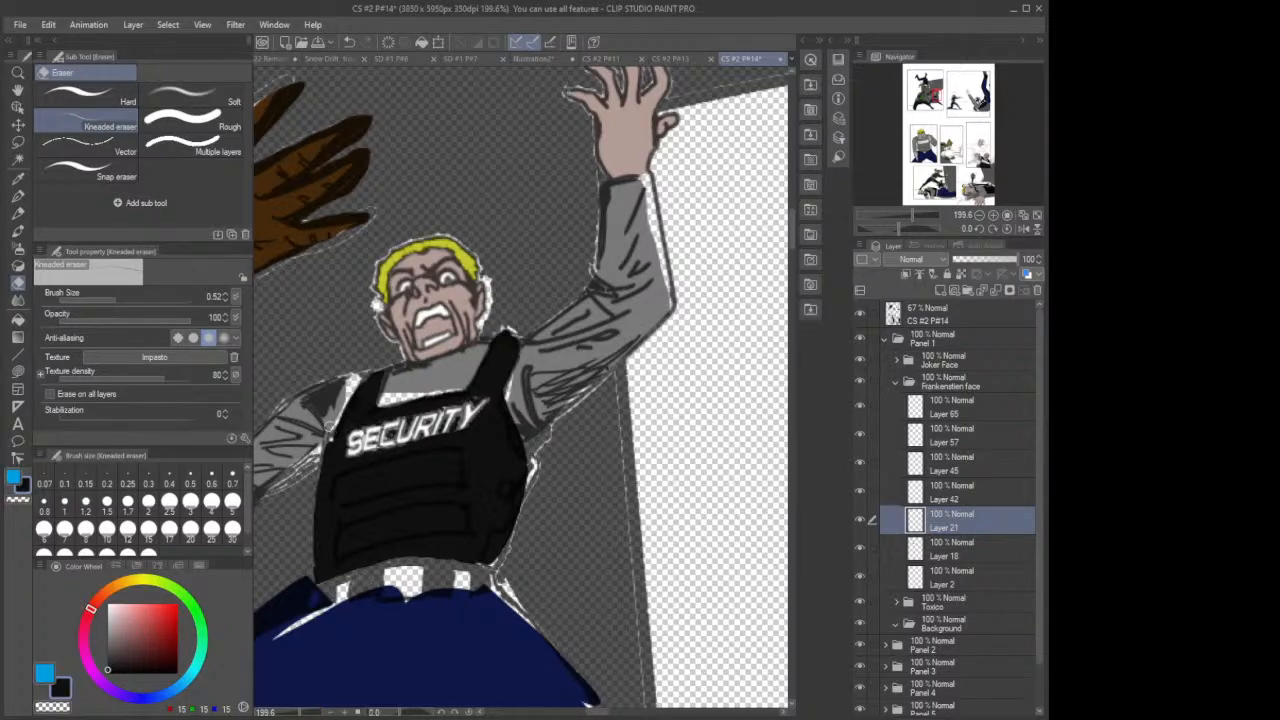
# Step: On Layer 18, erase the navy spilling past the trousers' crotch and the underside of the extended leg's shin
pyautogui.click(985, 556)
pyautogui.click(859, 548)
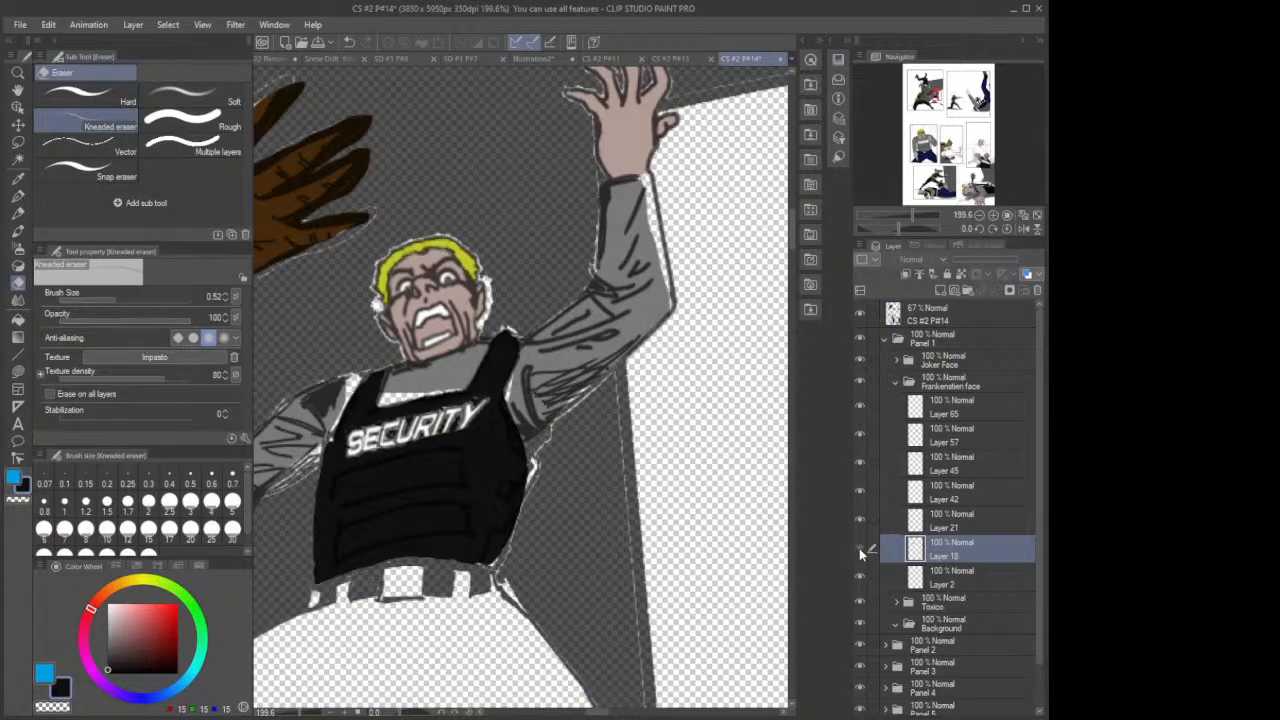
pyautogui.click(859, 548)
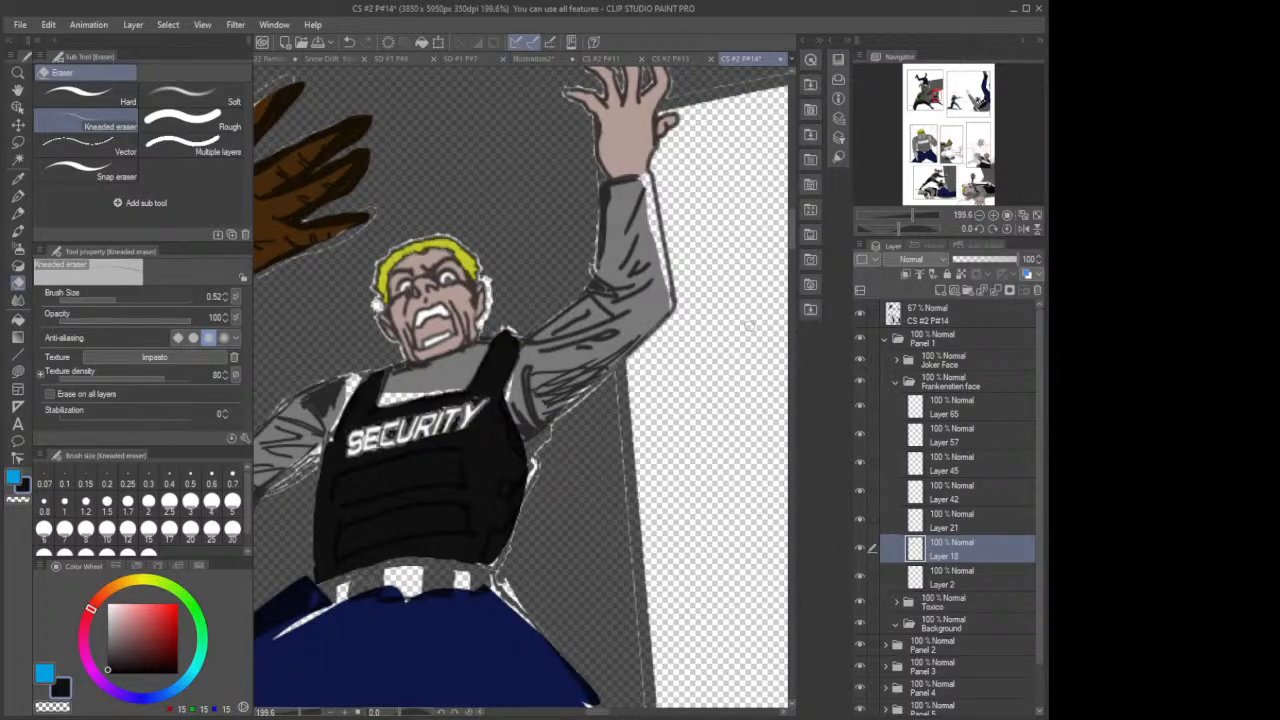
pyautogui.moveTo(797, 235); pyautogui.dragTo(797, 256)
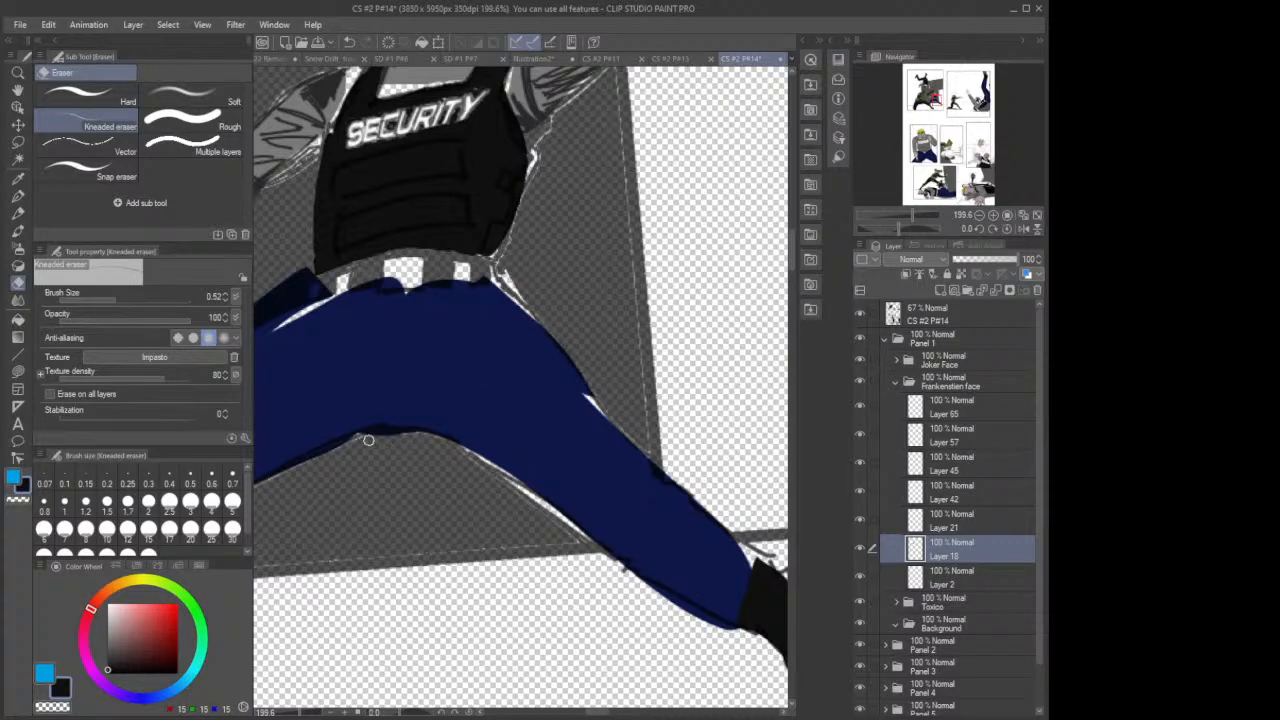
pyautogui.moveTo(368, 440); pyautogui.dragTo(413, 436)
pyautogui.moveTo(682, 605); pyautogui.dragTo(734, 627)
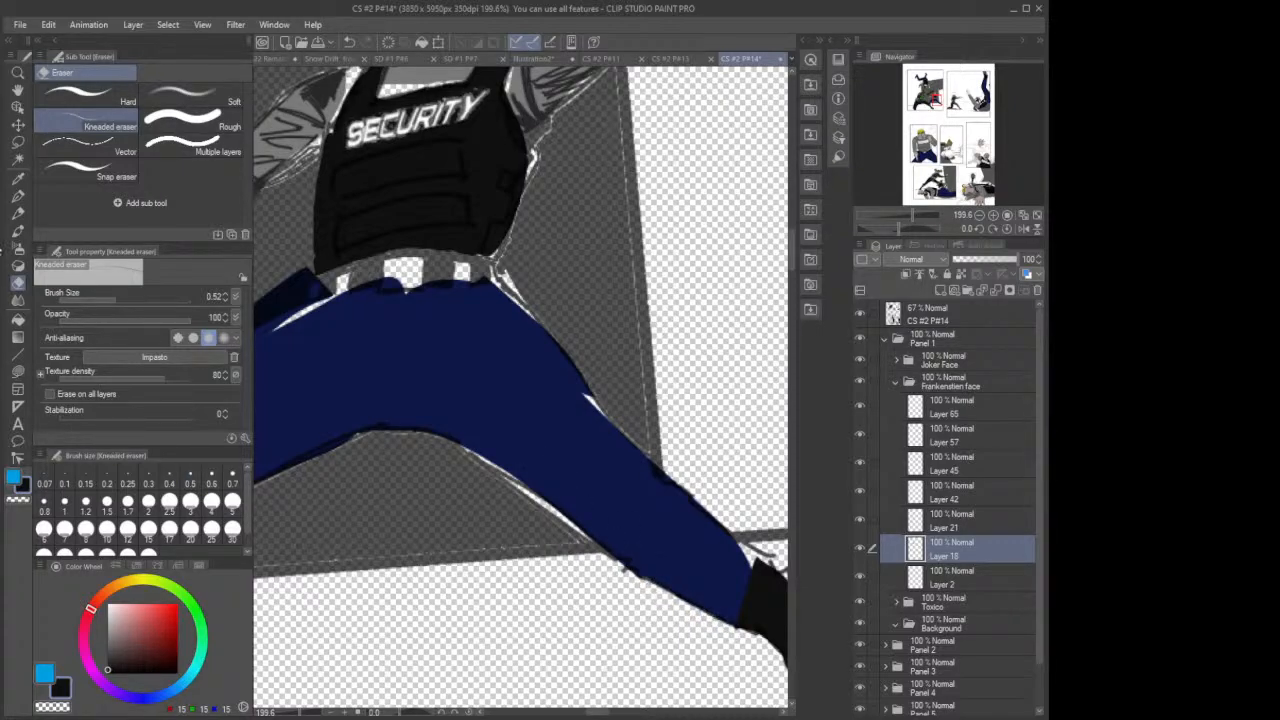
# Step: Sample the trousers' navy and lasso-fill the white gaps along both edges of the extended leg and its hip on Layer 18
pyautogui.click(18, 178)
pyautogui.click(299, 373)
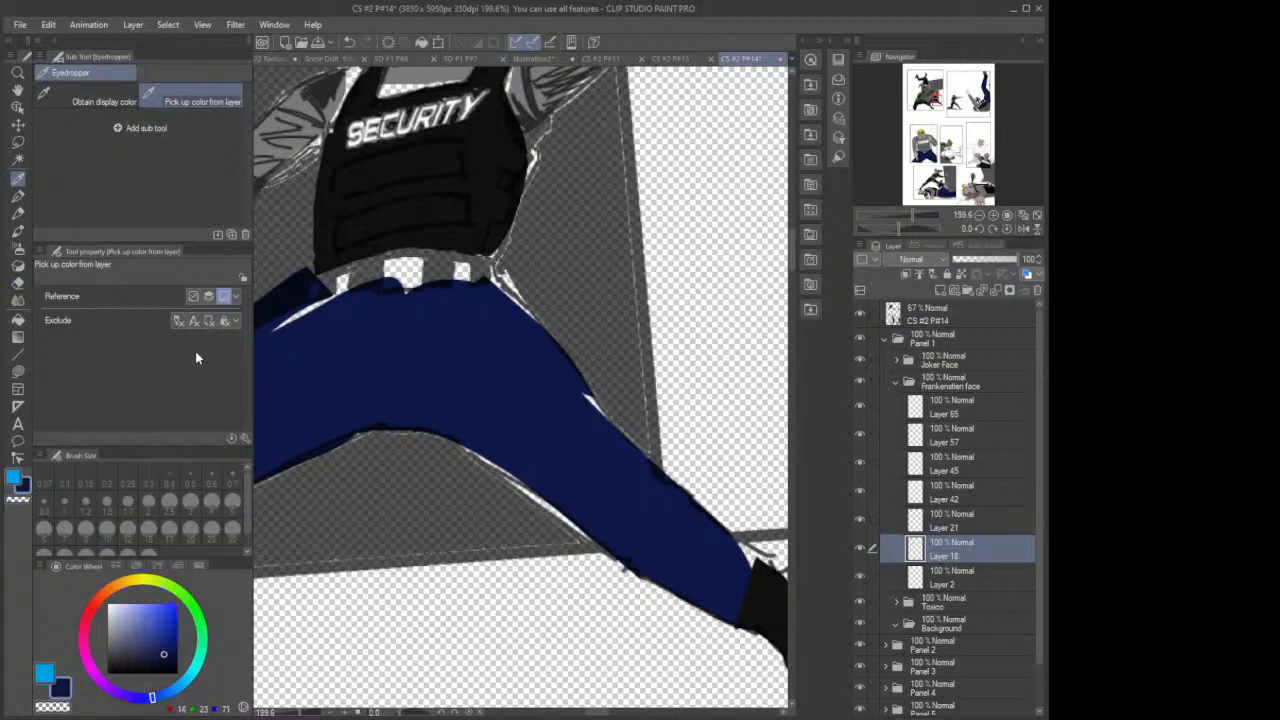
pyautogui.click(18, 371)
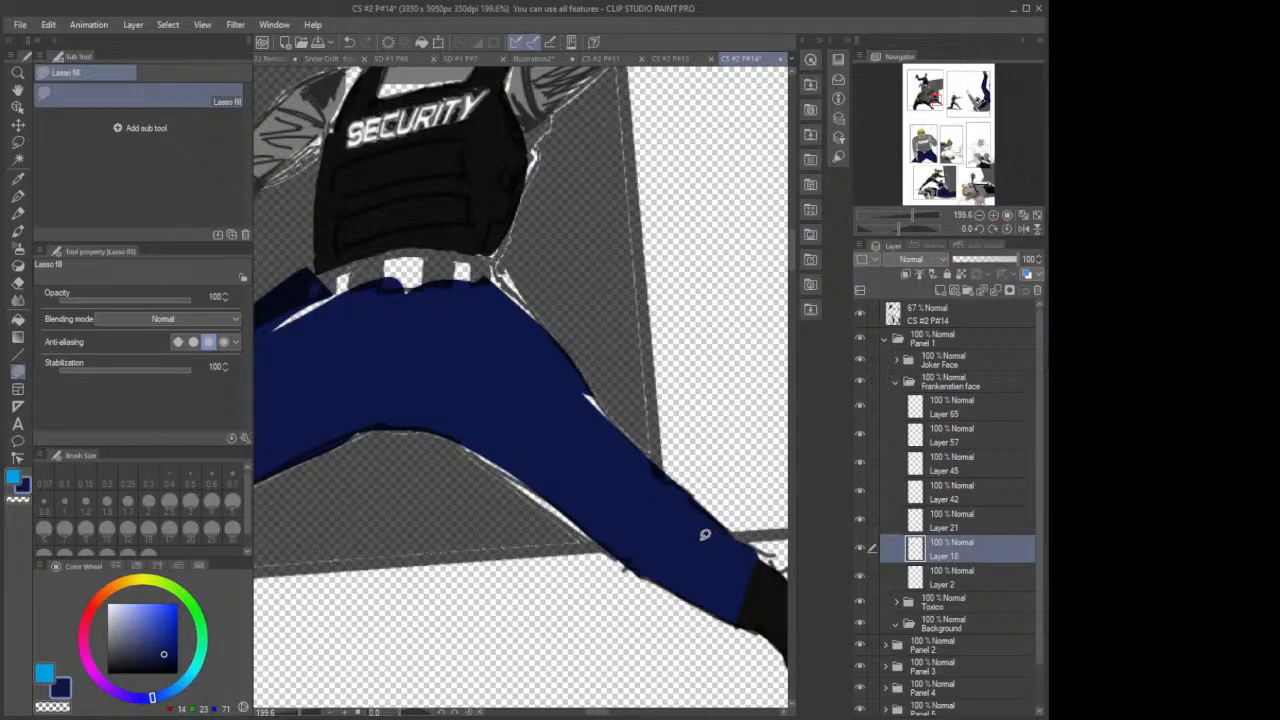
pyautogui.moveTo(550, 377)
pyautogui.mouseDown()
pyautogui.moveTo(620, 424)
pyautogui.moveTo(569, 375)
pyautogui.moveTo(552, 380)
pyautogui.mouseUp()
pyautogui.moveTo(618, 516)
pyautogui.mouseDown()
pyautogui.moveTo(603, 540)
pyautogui.moveTo(588, 534)
pyautogui.moveTo(513, 481)
pyautogui.moveTo(495, 449)
pyautogui.moveTo(575, 454)
pyautogui.moveTo(505, 473)
pyautogui.moveTo(462, 446)
pyautogui.mouseUp()
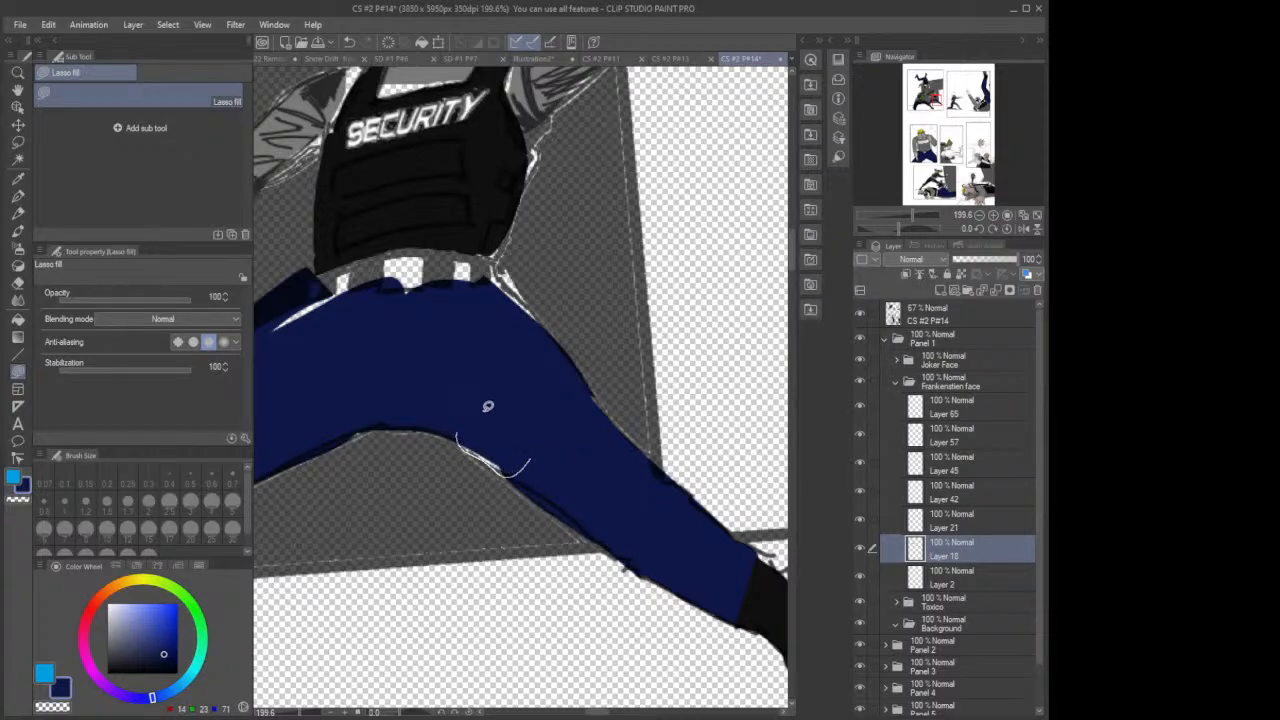
pyautogui.moveTo(503, 307)
pyautogui.mouseDown()
pyautogui.moveTo(545, 324)
pyautogui.moveTo(518, 290)
pyautogui.moveTo(478, 280)
pyautogui.mouseUp()
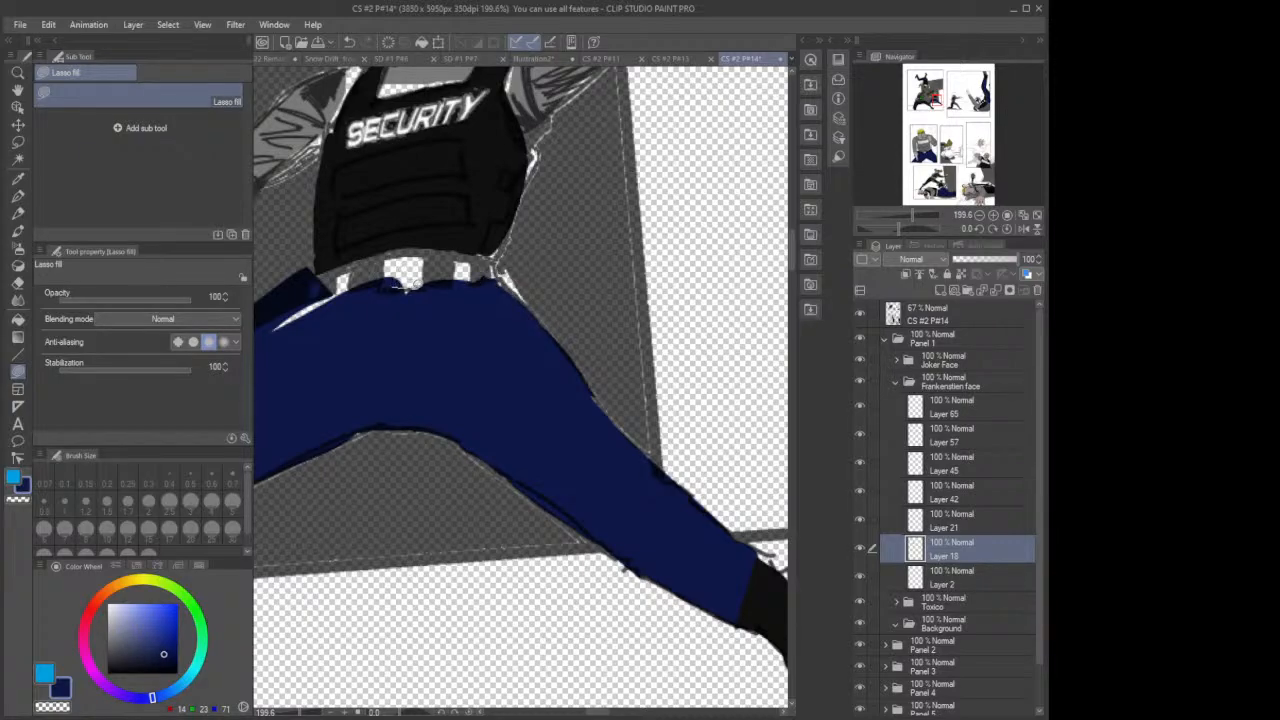
# Step: Erase the navy overlapping the belt and spilling past the outer edge of the bent leg with the Kneaded eraser
pyautogui.click(17, 281)
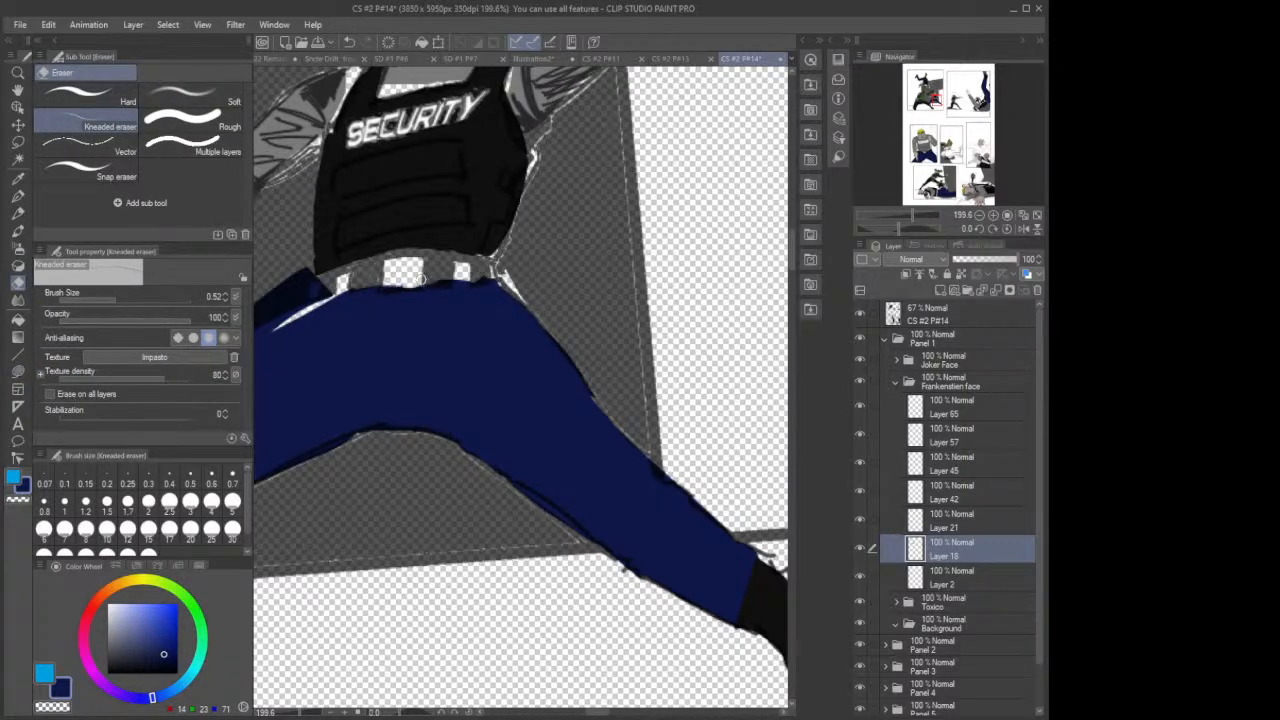
pyautogui.moveTo(421, 279); pyautogui.dragTo(473, 275)
pyautogui.moveTo(595, 714); pyautogui.dragTo(585, 713)
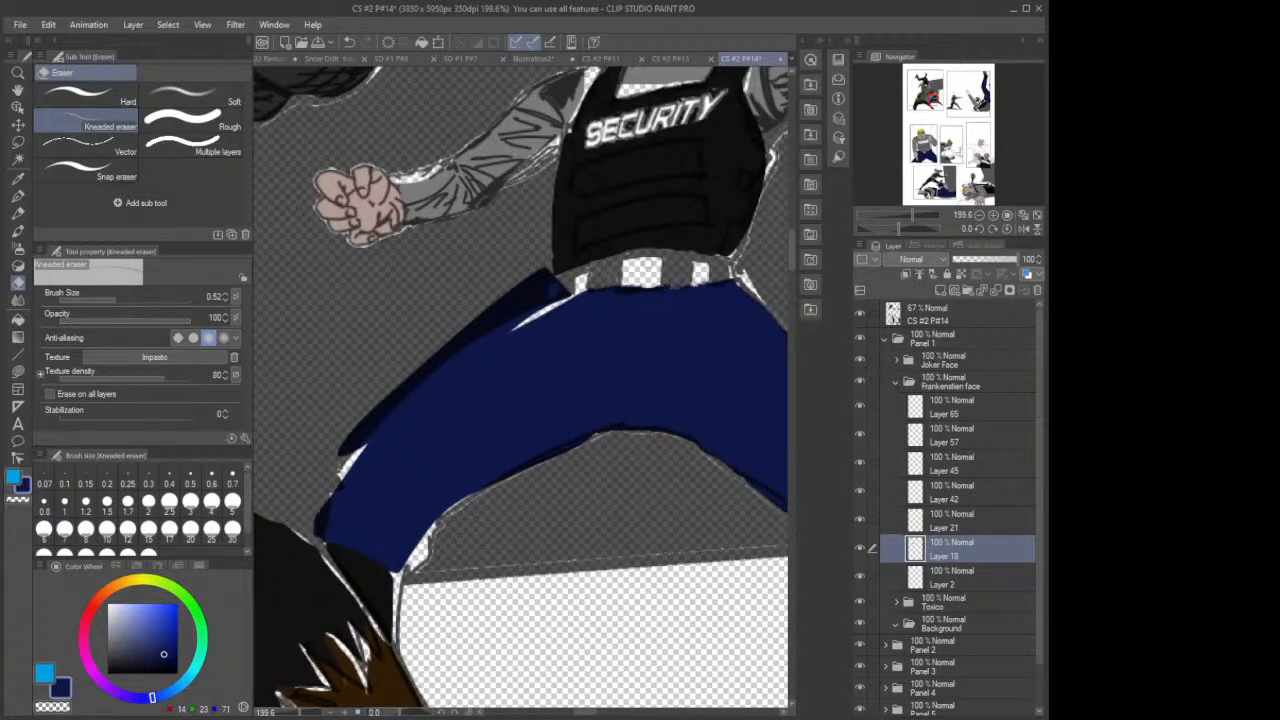
pyautogui.moveTo(551, 289)
pyautogui.mouseDown()
pyautogui.moveTo(481, 329)
pyautogui.moveTo(514, 304)
pyautogui.moveTo(482, 337)
pyautogui.moveTo(507, 316)
pyautogui.moveTo(517, 330)
pyautogui.moveTo(334, 469)
pyautogui.moveTo(382, 411)
pyautogui.moveTo(568, 287)
pyautogui.moveTo(495, 329)
pyautogui.moveTo(546, 285)
pyautogui.moveTo(524, 294)
pyautogui.moveTo(548, 265)
pyautogui.moveTo(444, 346)
pyautogui.moveTo(531, 287)
pyautogui.mouseUp()
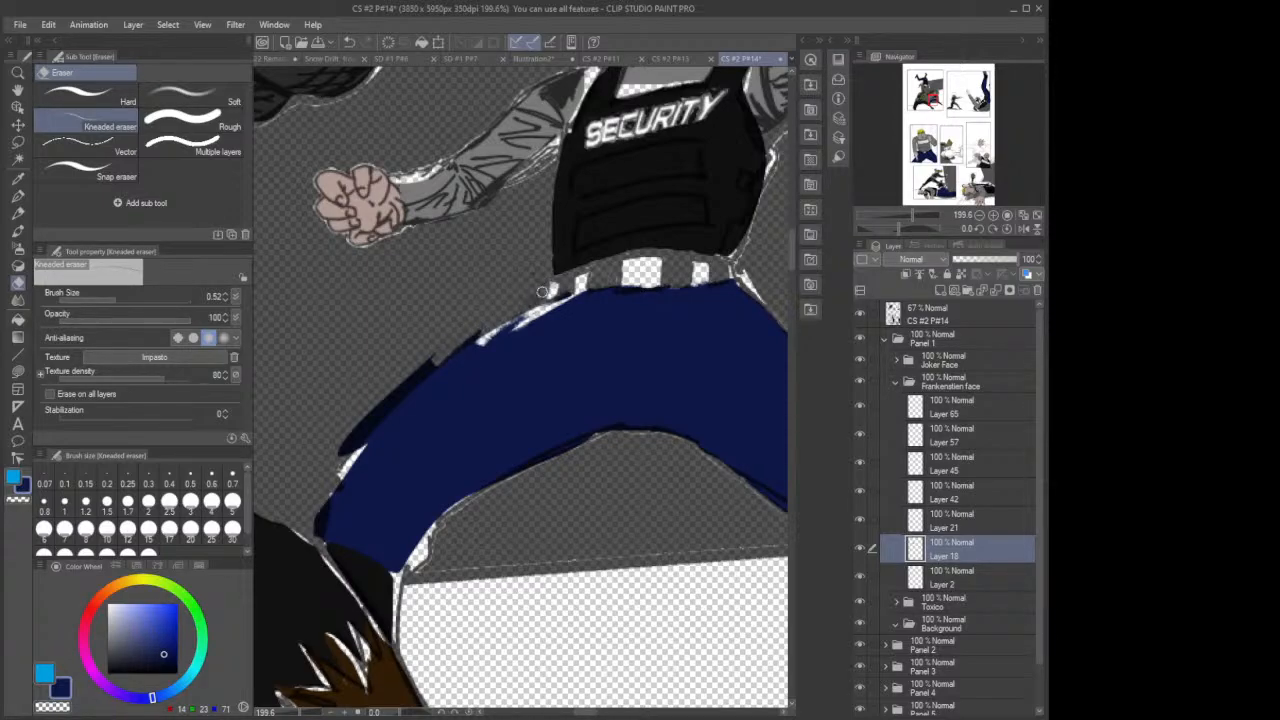
pyautogui.moveTo(342, 447)
pyautogui.mouseDown()
pyautogui.moveTo(392, 405)
pyautogui.moveTo(345, 461)
pyautogui.moveTo(436, 366)
pyautogui.moveTo(395, 391)
pyautogui.mouseUp()
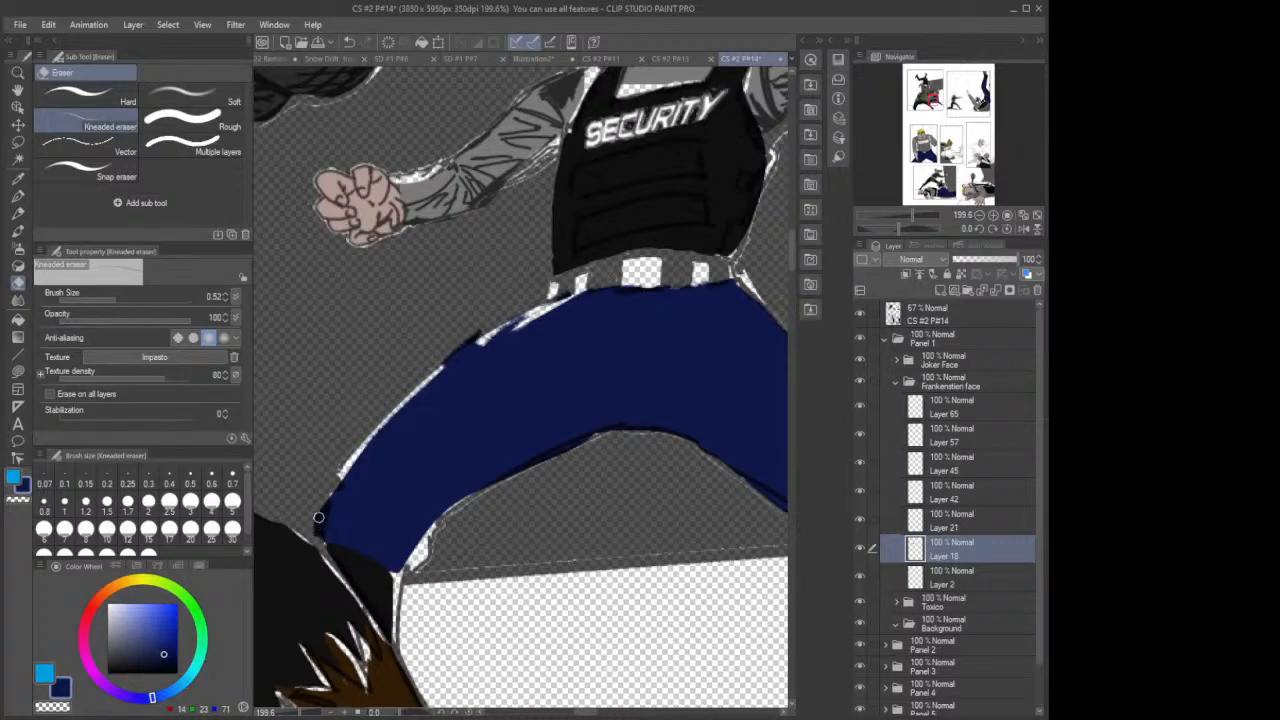
pyautogui.moveTo(318, 517)
pyautogui.mouseDown()
pyautogui.moveTo(312, 535)
pyautogui.moveTo(322, 500)
pyautogui.moveTo(326, 512)
pyautogui.moveTo(346, 488)
pyautogui.mouseUp()
pyautogui.moveTo(471, 334); pyautogui.dragTo(451, 352)
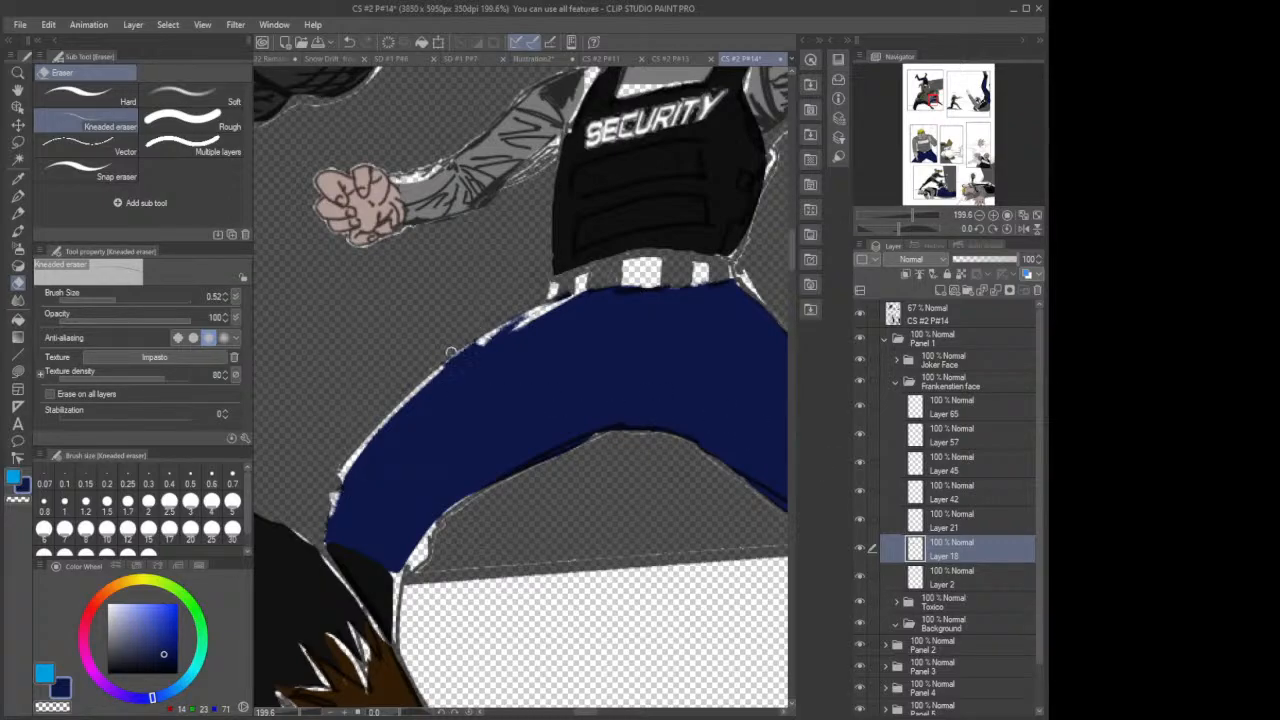
# Step: Lasso-fill the white gaps at the bent leg's cuff and along its outer edge up to the belt with navy
pyautogui.click(18, 371)
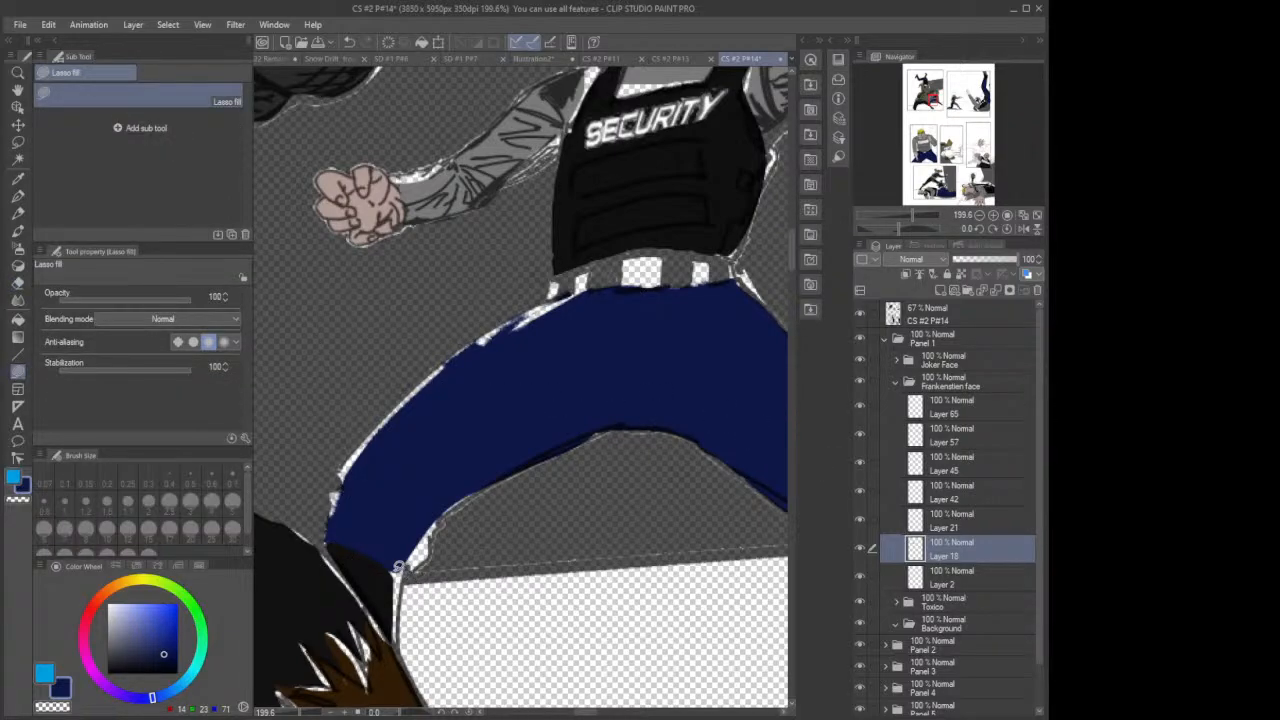
pyautogui.moveTo(418, 565)
pyautogui.mouseDown()
pyautogui.moveTo(446, 512)
pyautogui.moveTo(502, 470)
pyautogui.moveTo(494, 449)
pyautogui.mouseUp()
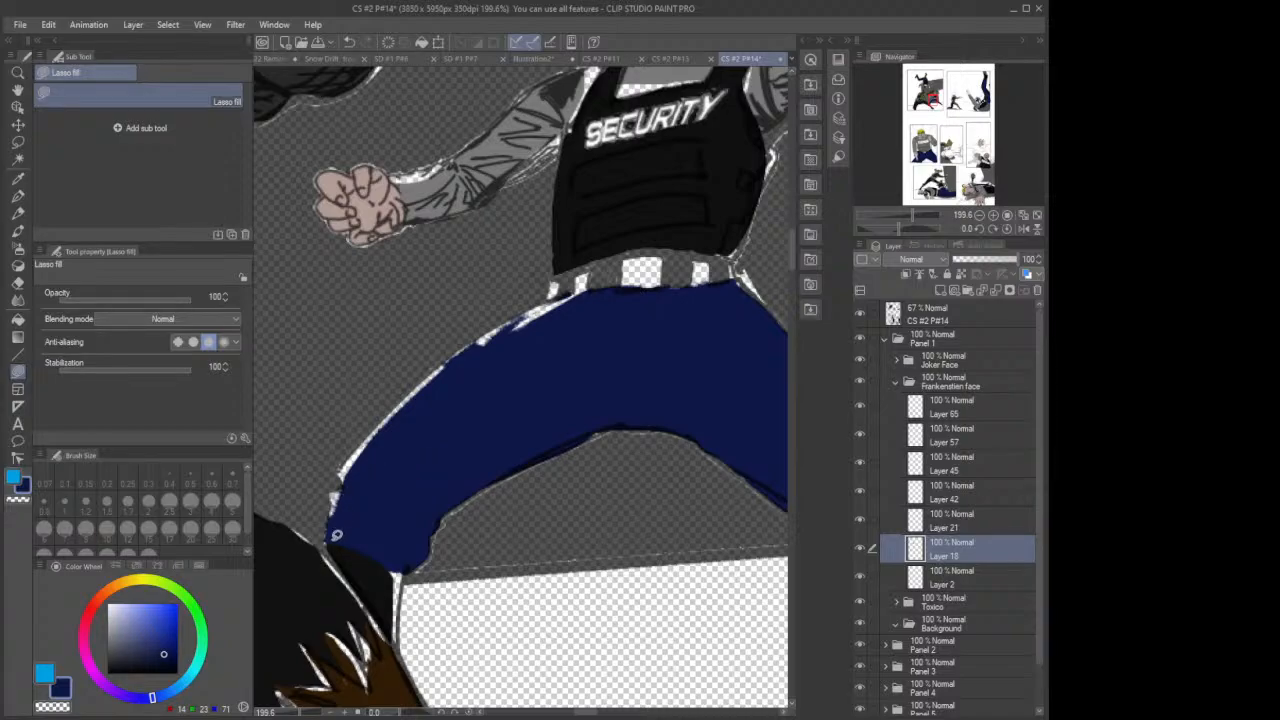
pyautogui.moveTo(333, 537)
pyautogui.mouseDown()
pyautogui.moveTo(345, 484)
pyautogui.moveTo(350, 512)
pyautogui.moveTo(340, 505)
pyautogui.mouseUp()
pyautogui.moveTo(346, 484)
pyautogui.mouseDown()
pyautogui.moveTo(343, 463)
pyautogui.moveTo(370, 432)
pyautogui.moveTo(391, 412)
pyautogui.moveTo(420, 412)
pyautogui.mouseUp()
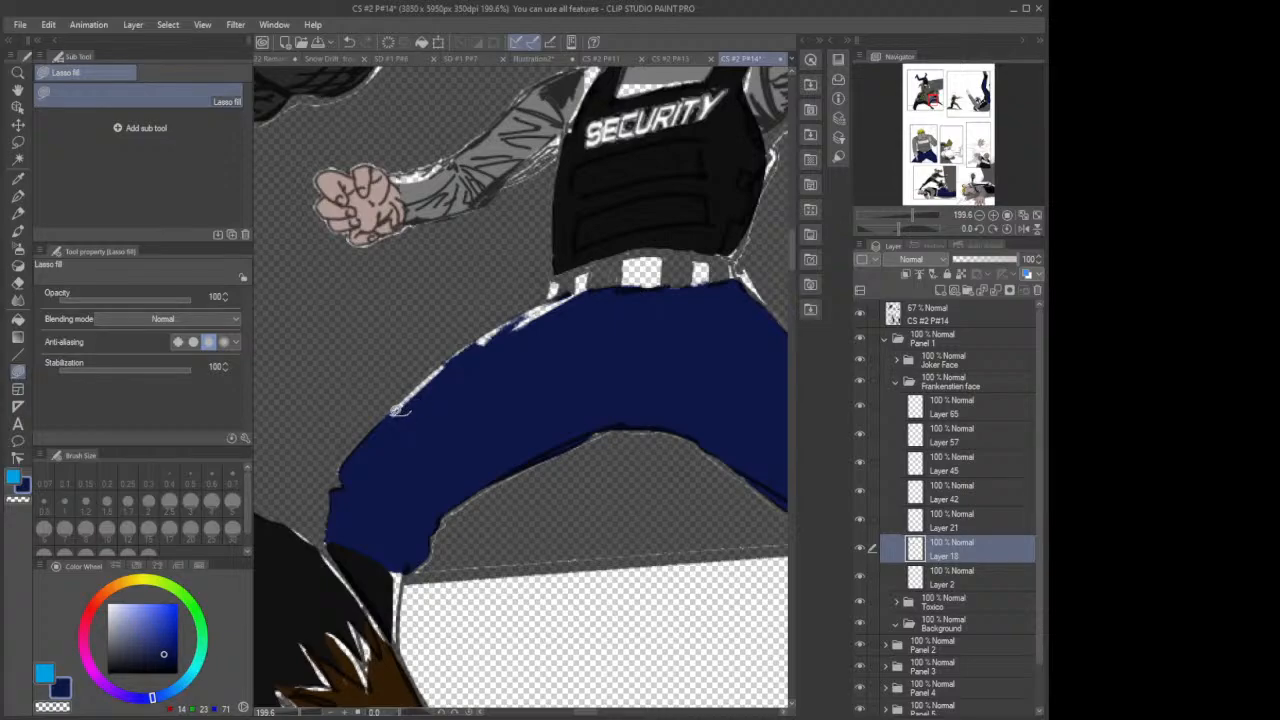
pyautogui.moveTo(396, 404)
pyautogui.mouseDown()
pyautogui.moveTo(491, 331)
pyautogui.moveTo(482, 378)
pyautogui.mouseUp()
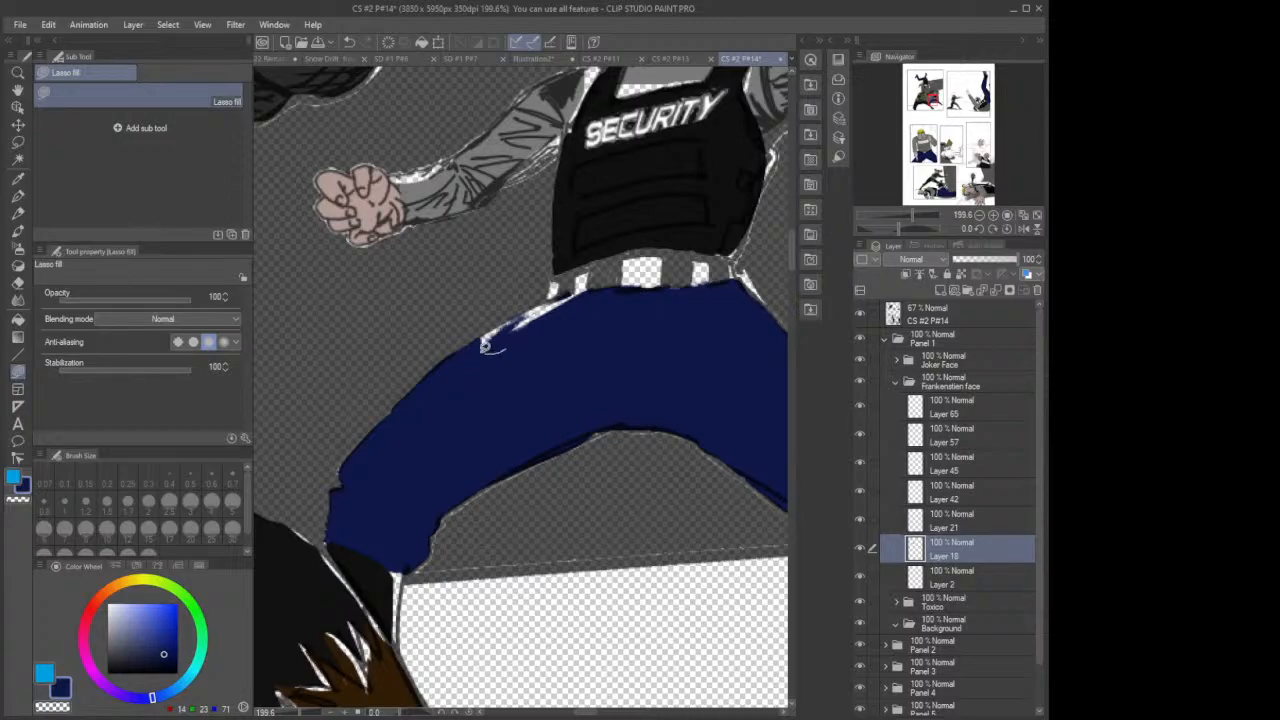
pyautogui.moveTo(485, 334)
pyautogui.mouseDown()
pyautogui.moveTo(594, 287)
pyautogui.moveTo(573, 335)
pyautogui.mouseUp()
# Step: On Layer 21, sample the boot's near-black and lasso-fill the white gap at the top of the bent leg's boot
pyautogui.click(967, 518)
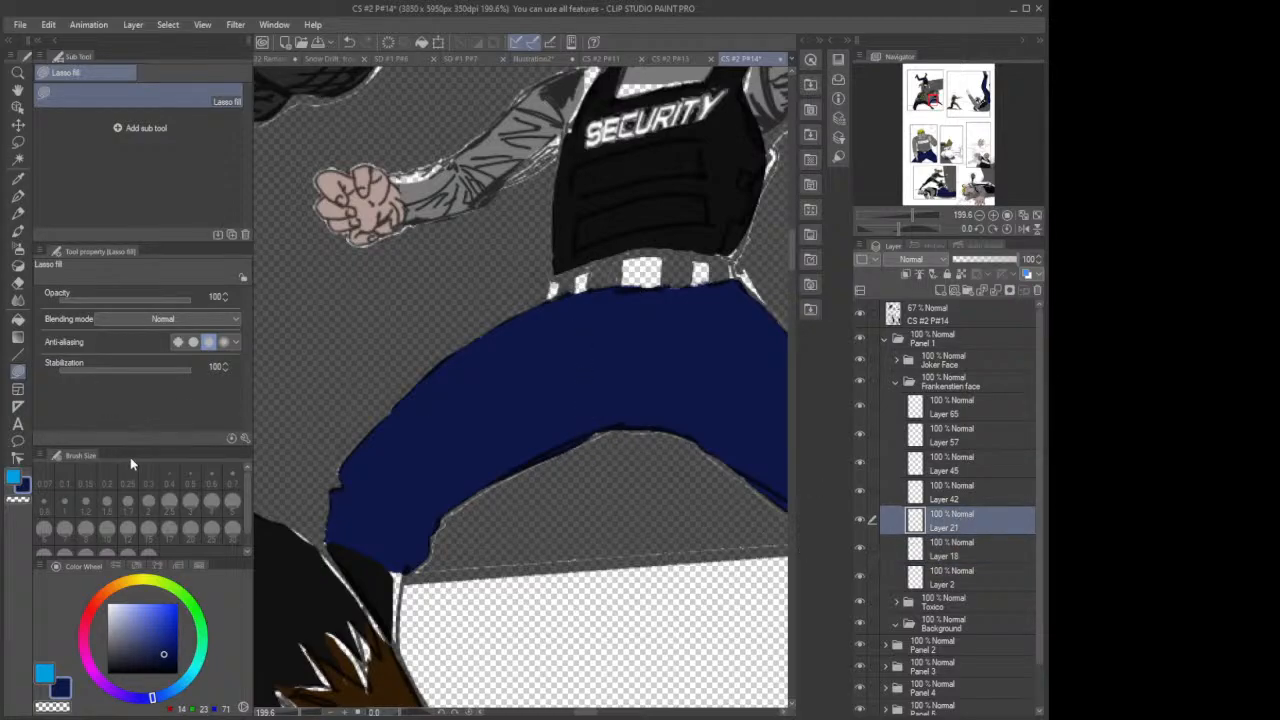
pyautogui.click(17, 178)
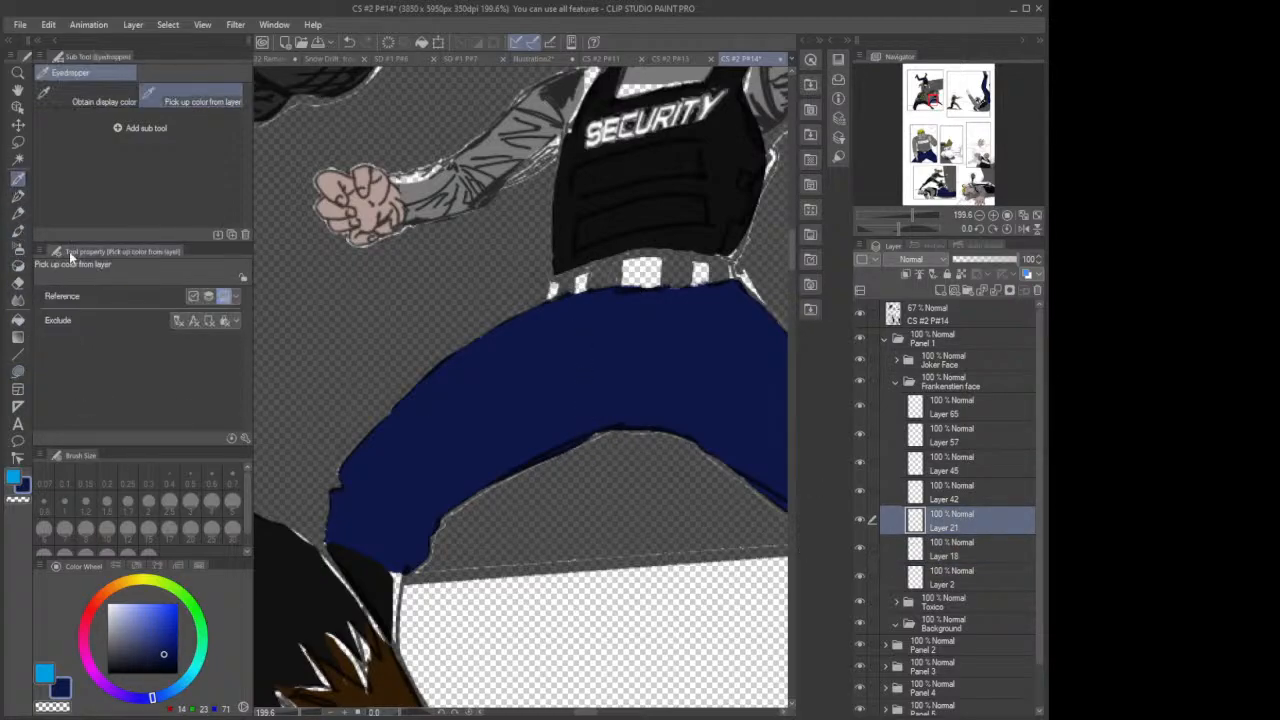
pyautogui.click(392, 592)
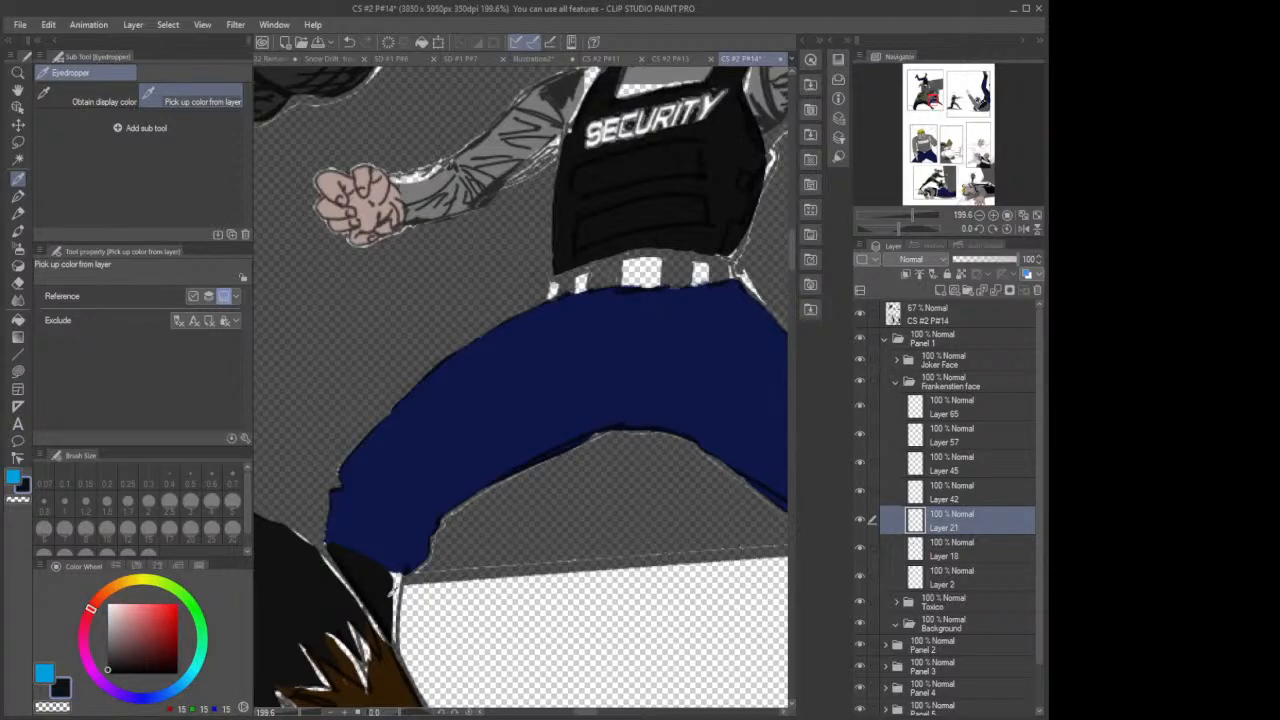
pyautogui.click(18, 371)
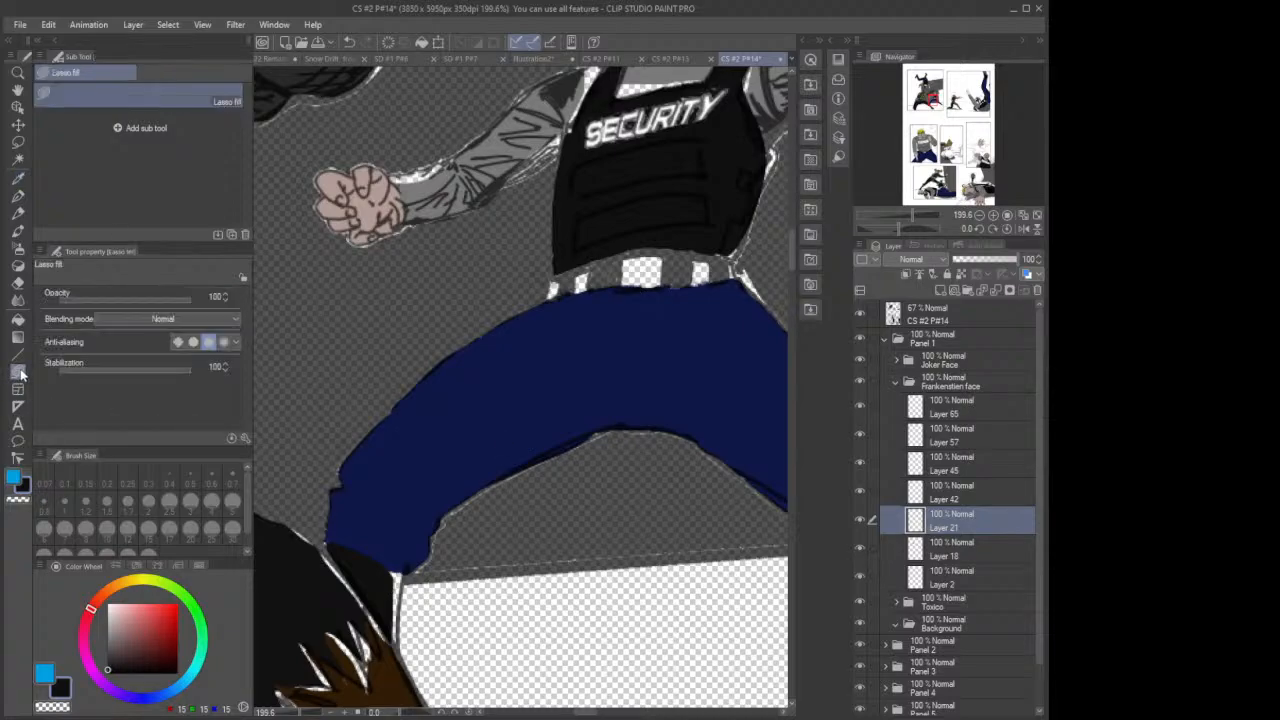
pyautogui.moveTo(380, 556)
pyautogui.mouseDown()
pyautogui.moveTo(407, 578)
pyautogui.moveTo(400, 648)
pyautogui.moveTo(376, 585)
pyautogui.mouseUp()
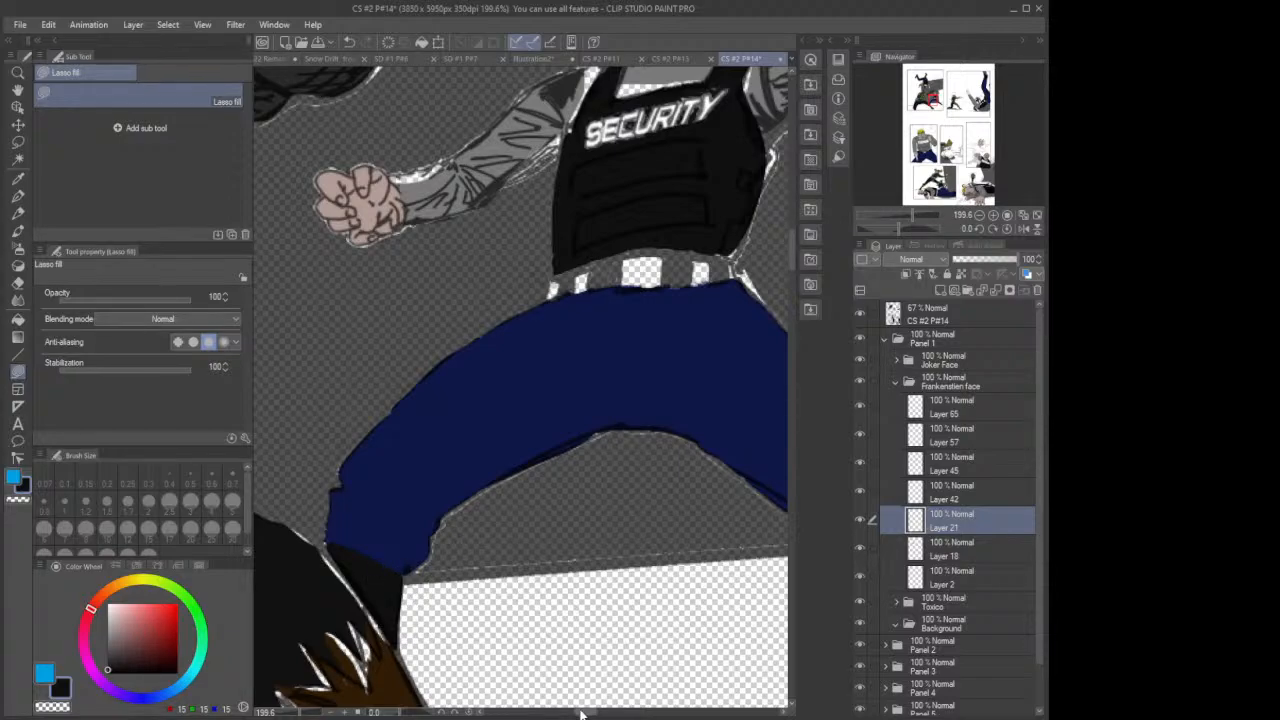
# Step: Lower Layer 21's opacity to 61% and lasso-fill the gap at the ankle of the extended leg's boot
pyautogui.moveTo(579, 712); pyautogui.dragTo(589, 713)
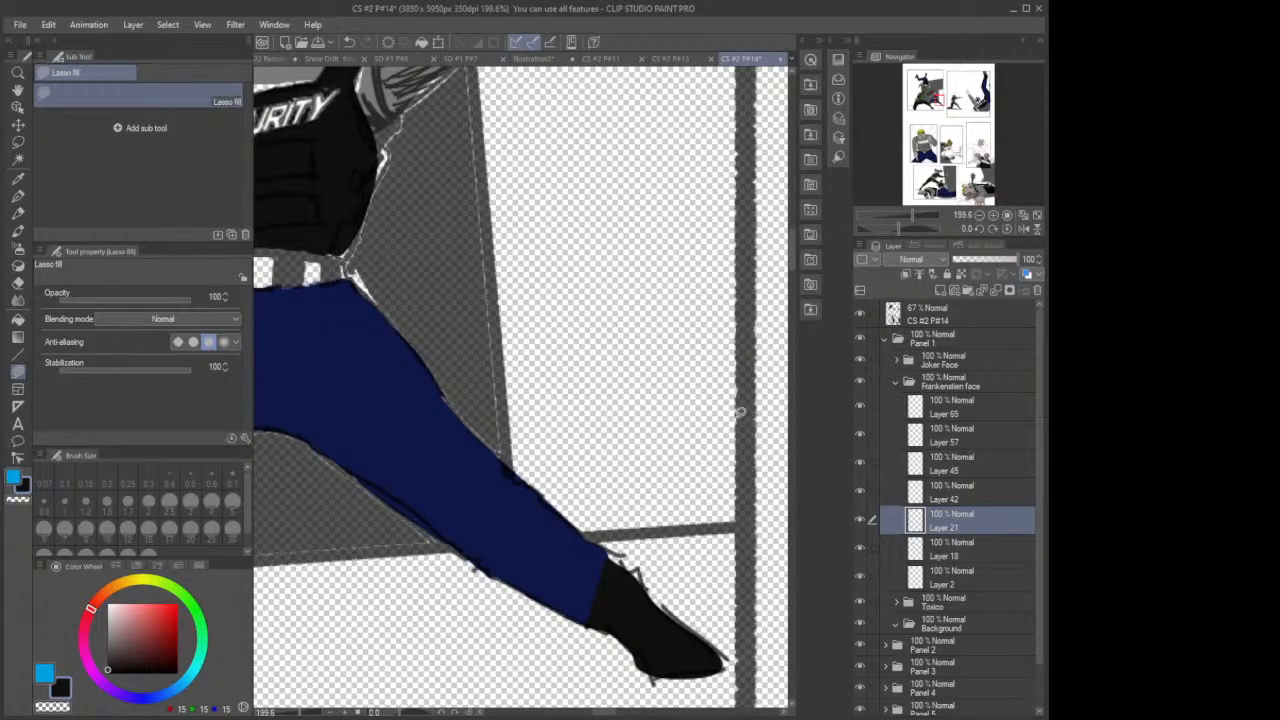
pyautogui.moveTo(1024, 262); pyautogui.dragTo(992, 259)
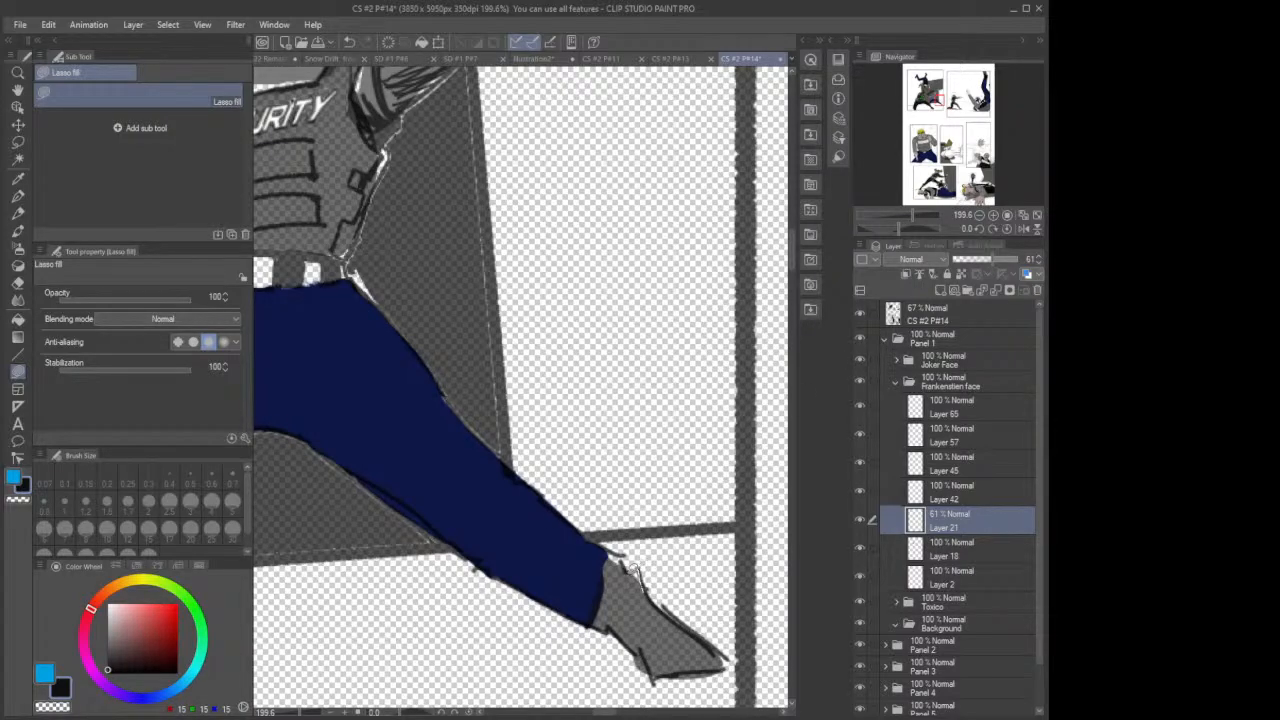
pyautogui.moveTo(633, 567)
pyautogui.mouseDown()
pyautogui.moveTo(609, 550)
pyautogui.moveTo(608, 585)
pyautogui.mouseUp()
# Step: Erase the stray outlines and near-black spill around the toe and sole of the extended leg's boot with the Kneaded eraser
pyautogui.click(17, 283)
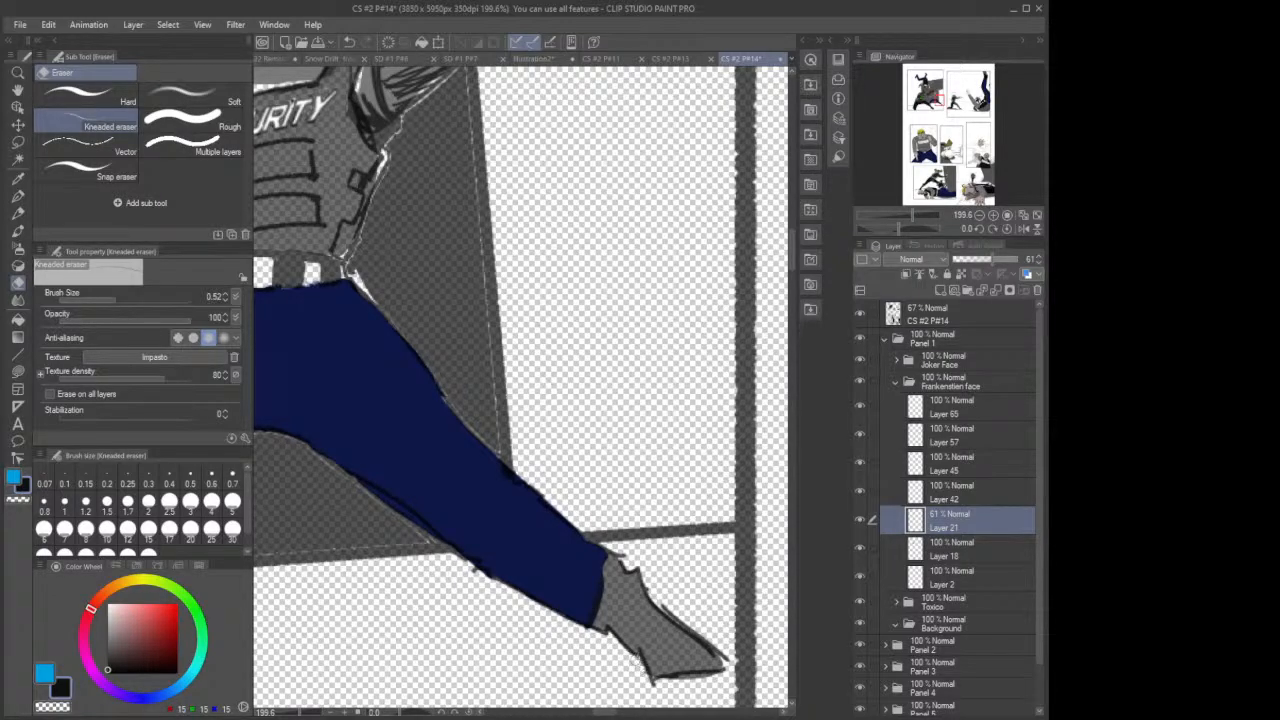
pyautogui.moveTo(636, 663)
pyautogui.mouseDown()
pyautogui.moveTo(678, 679)
pyautogui.moveTo(720, 670)
pyautogui.mouseUp()
pyautogui.click(946, 316)
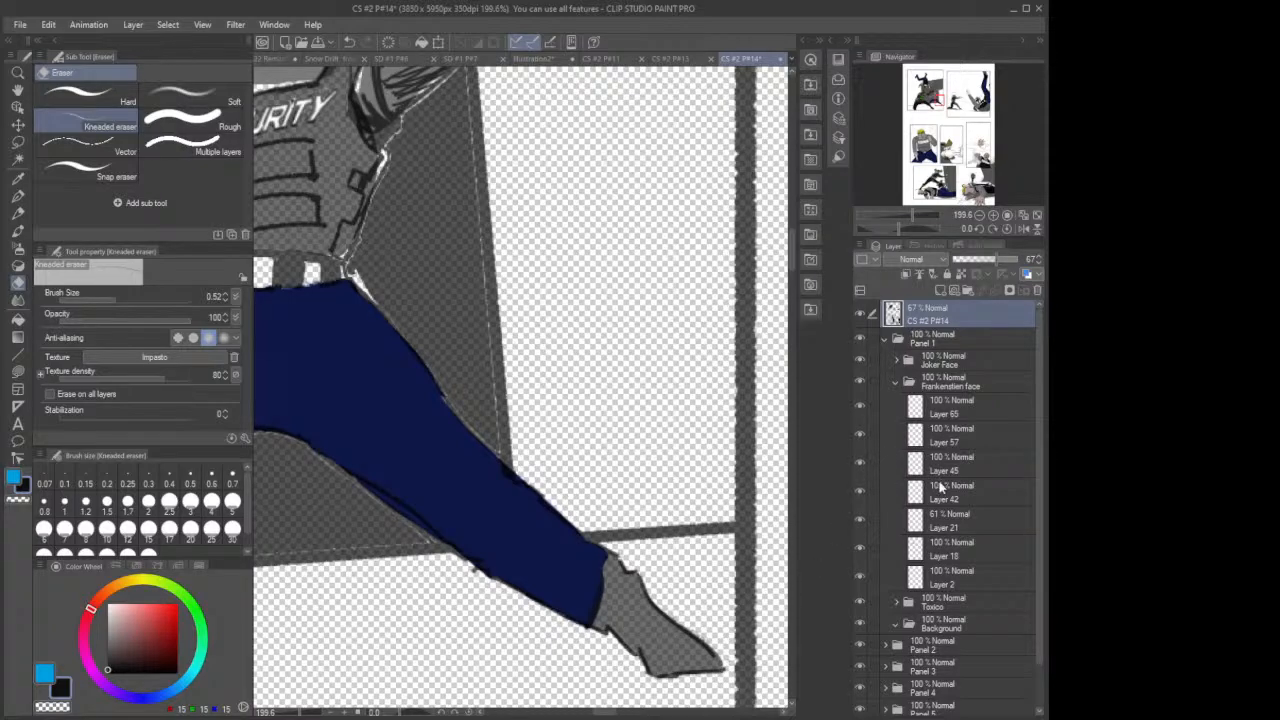
pyautogui.click(945, 520)
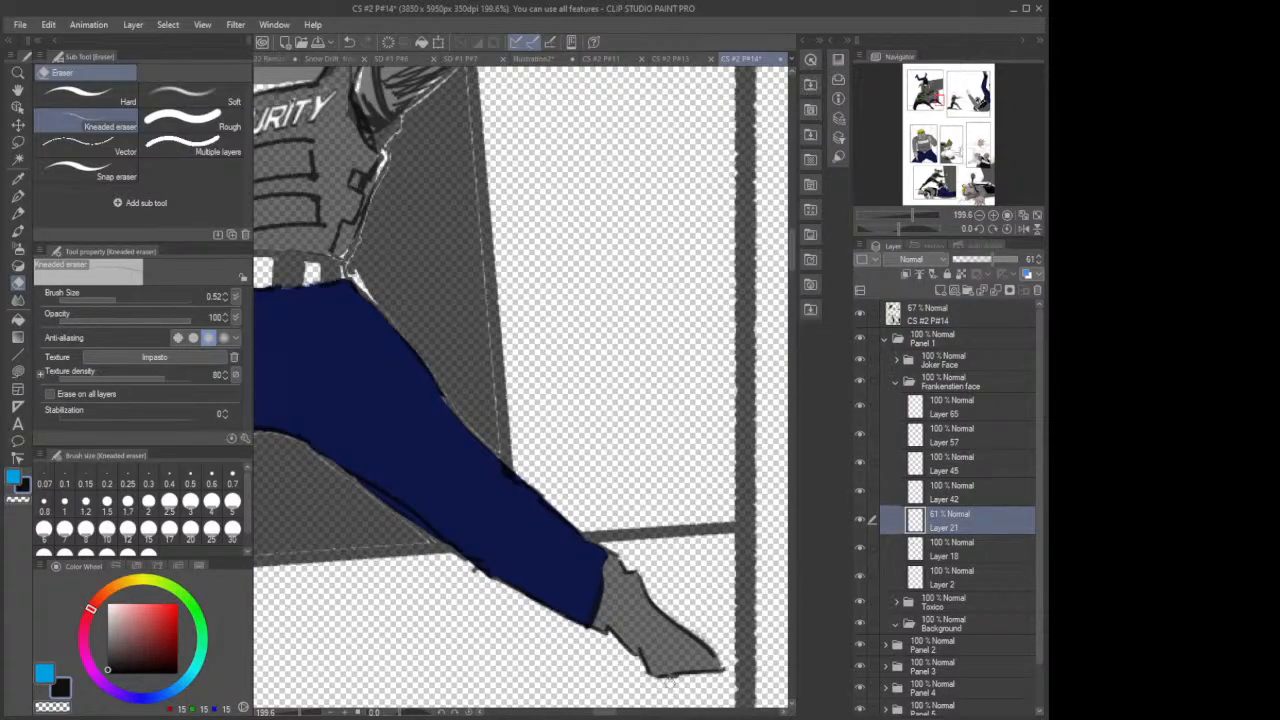
pyautogui.moveTo(671, 681); pyautogui.dragTo(666, 680)
# Step: Erase the stray line-art marks along the extended leg's lower edge and calf, and return Layer 21's opacity to 100%
pyautogui.click(930, 325)
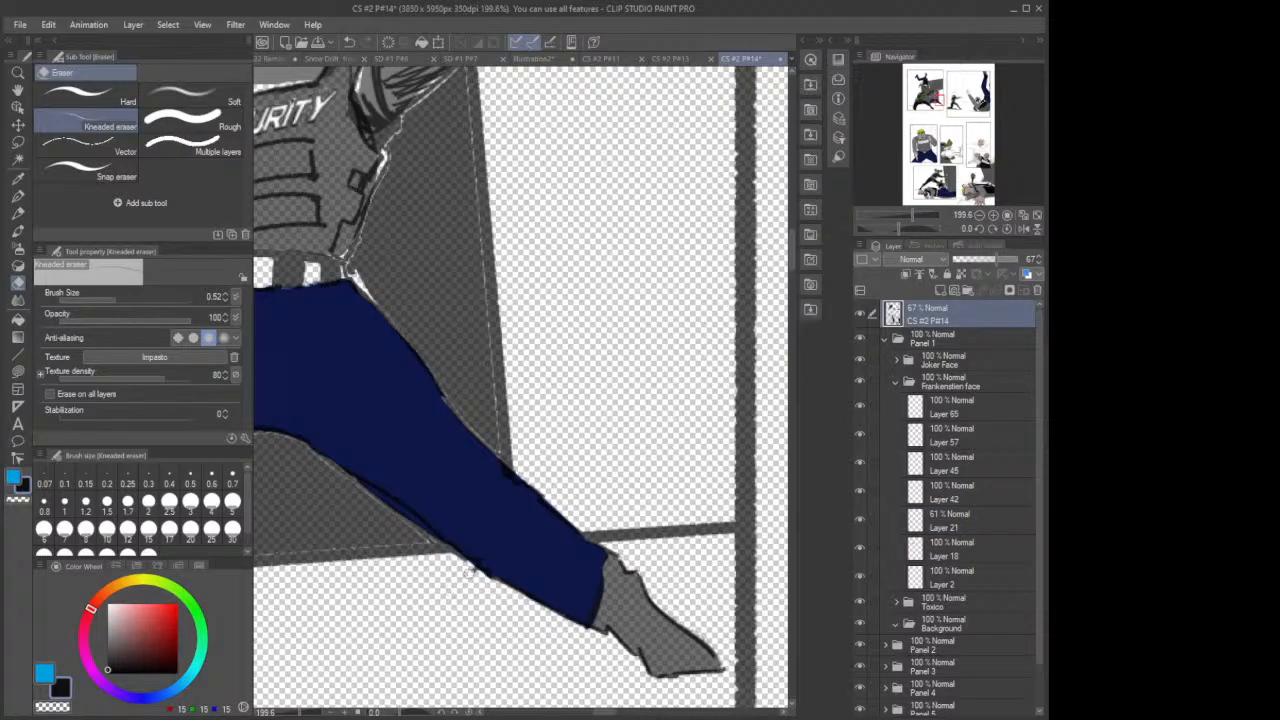
pyautogui.click(968, 542)
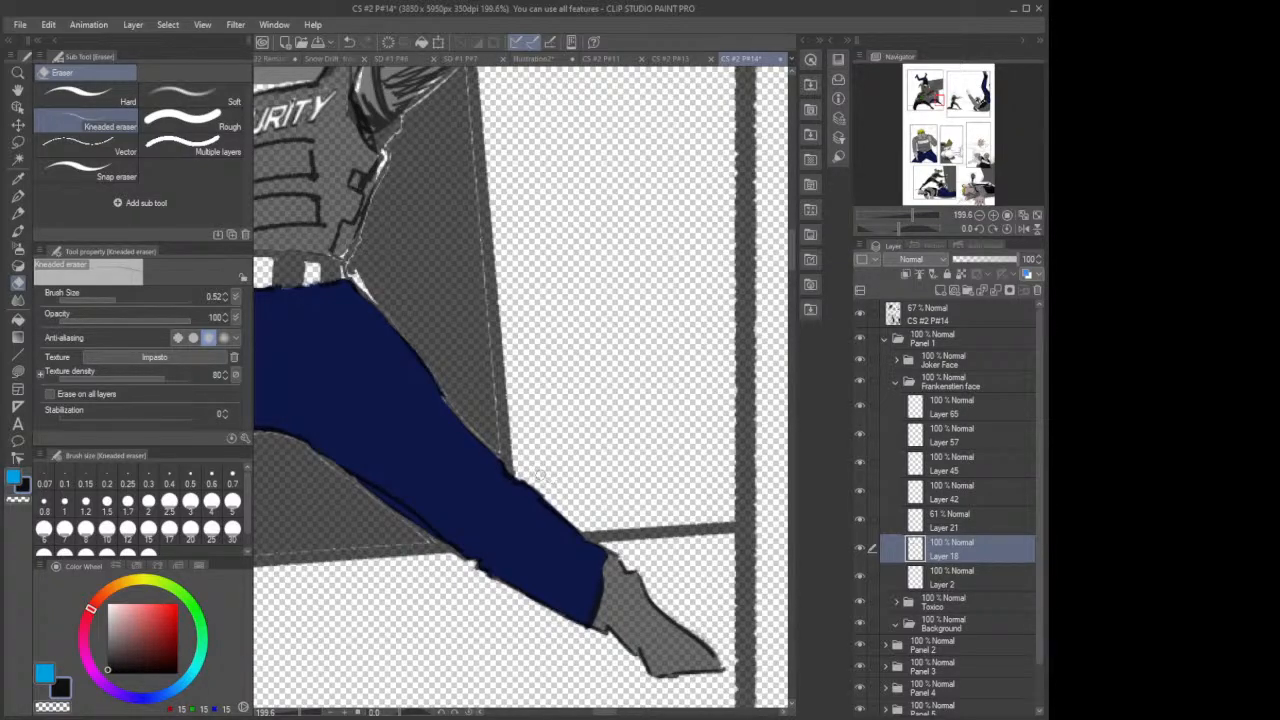
pyautogui.click(958, 520)
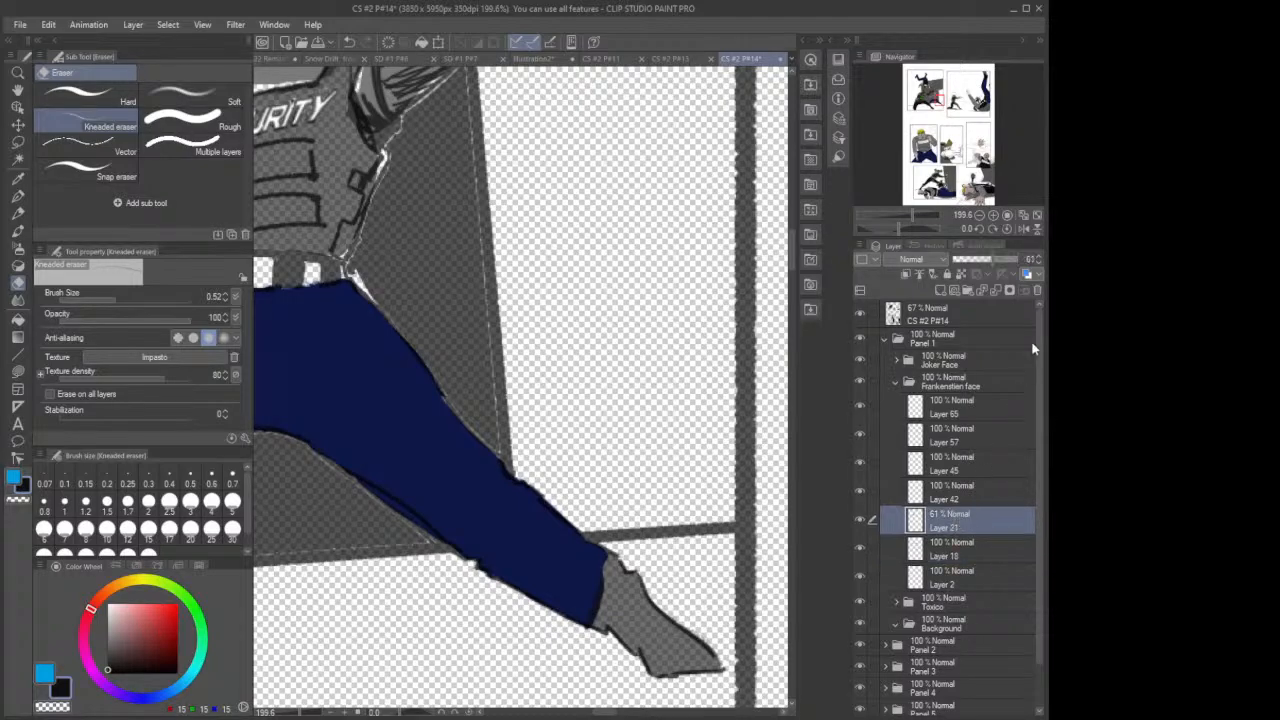
pyautogui.moveTo(992, 262); pyautogui.dragTo(1043, 265)
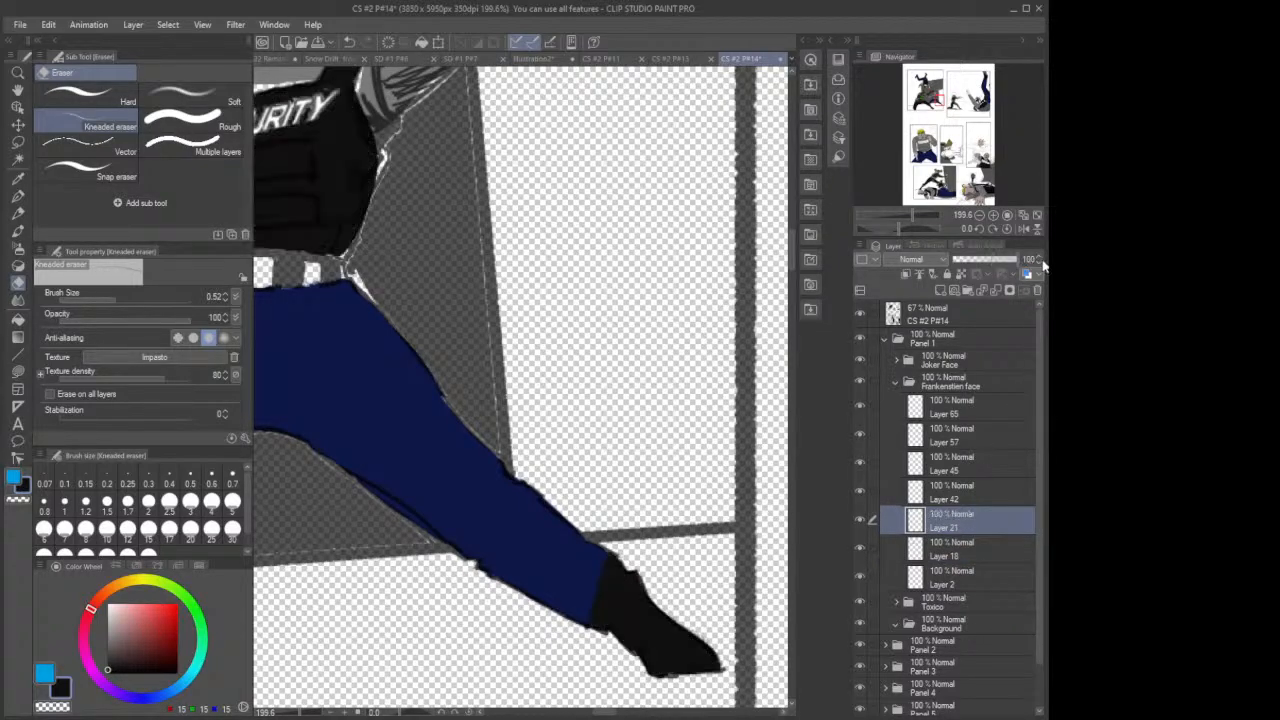
# Step: On Layer 2, sample the sleeve's grey and lasso-fill the gaps at the raised arm's shoulder and the shirt's neckline above the vest
pyautogui.click(959, 578)
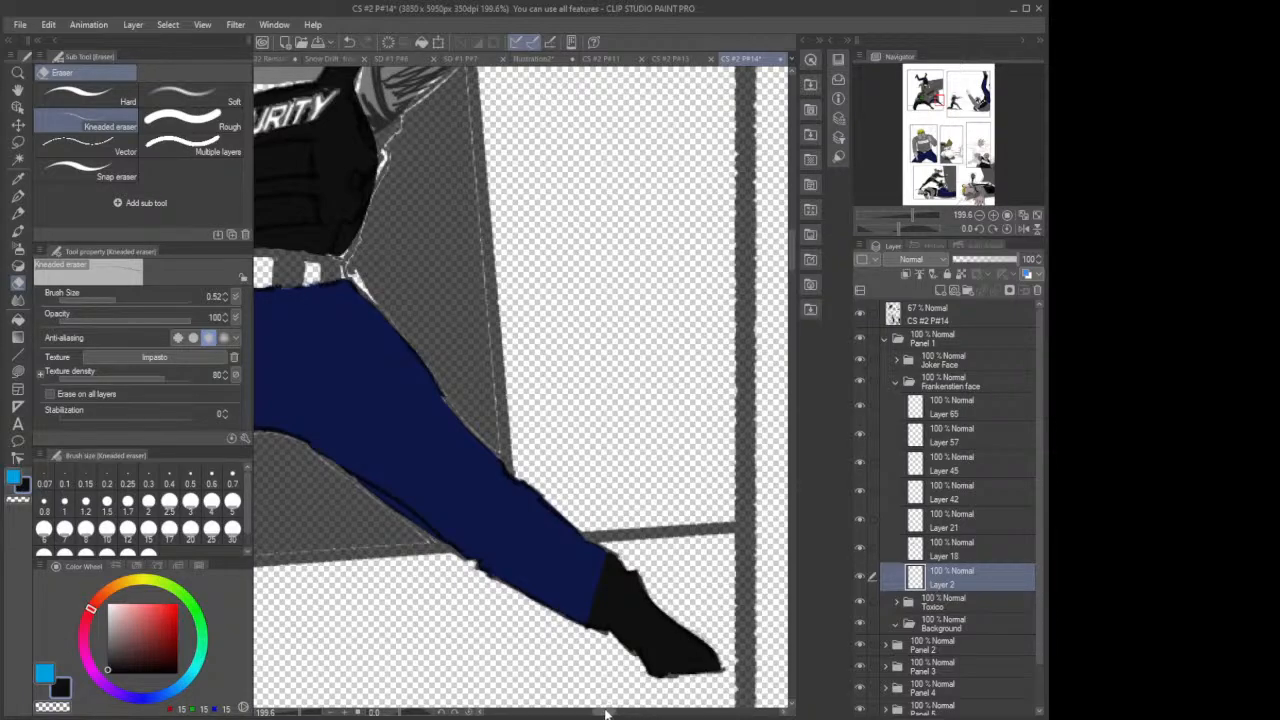
pyautogui.moveTo(606, 711); pyautogui.dragTo(597, 711)
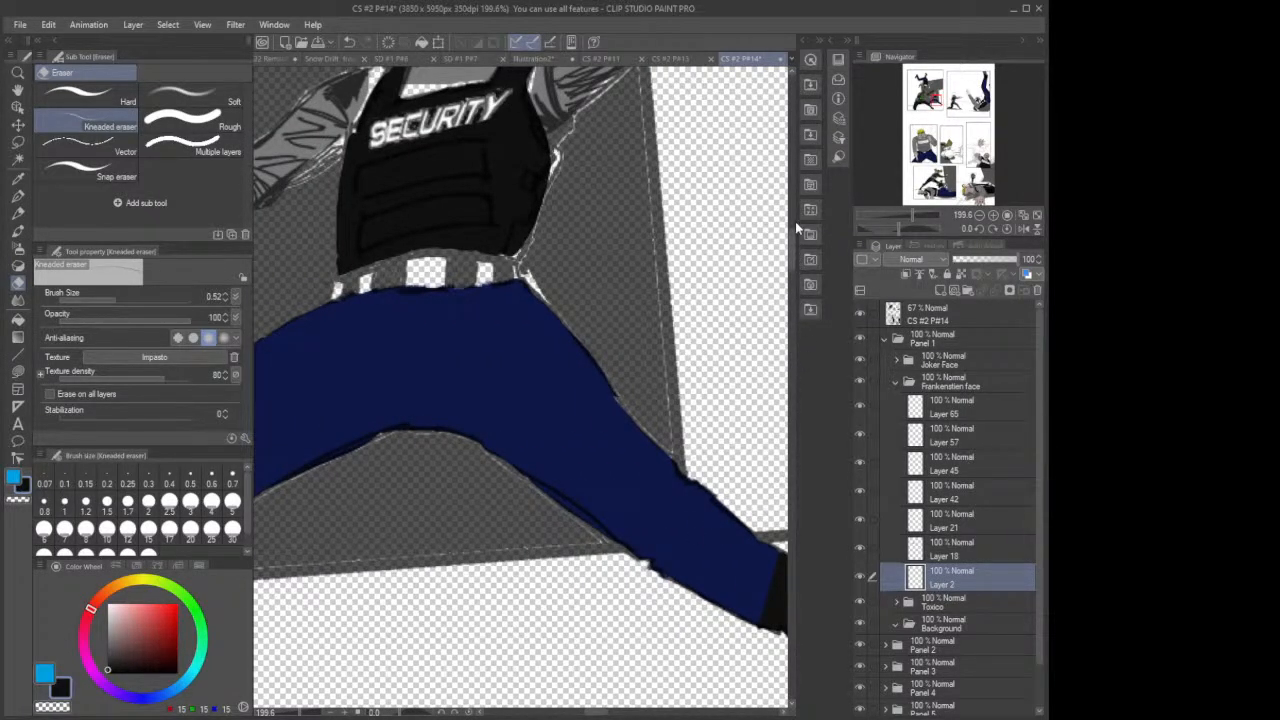
pyautogui.scroll(3, 797, 229)
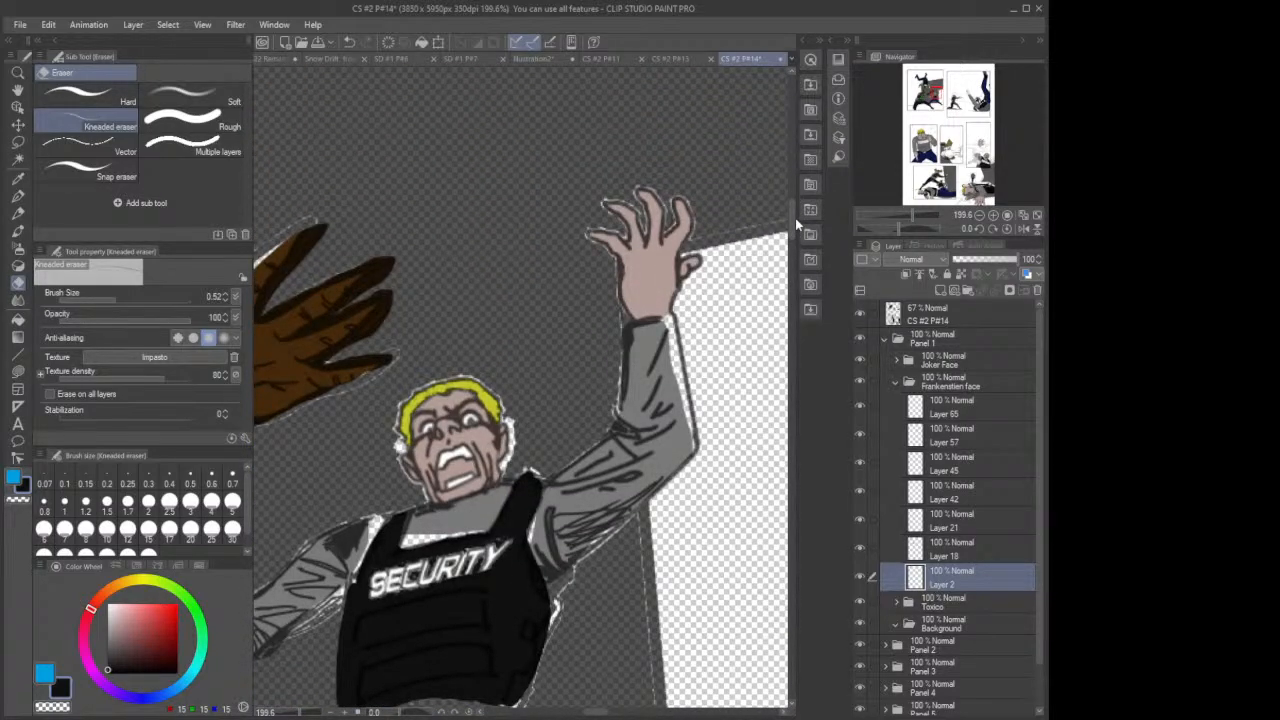
pyautogui.click(17, 178)
pyautogui.click(640, 358)
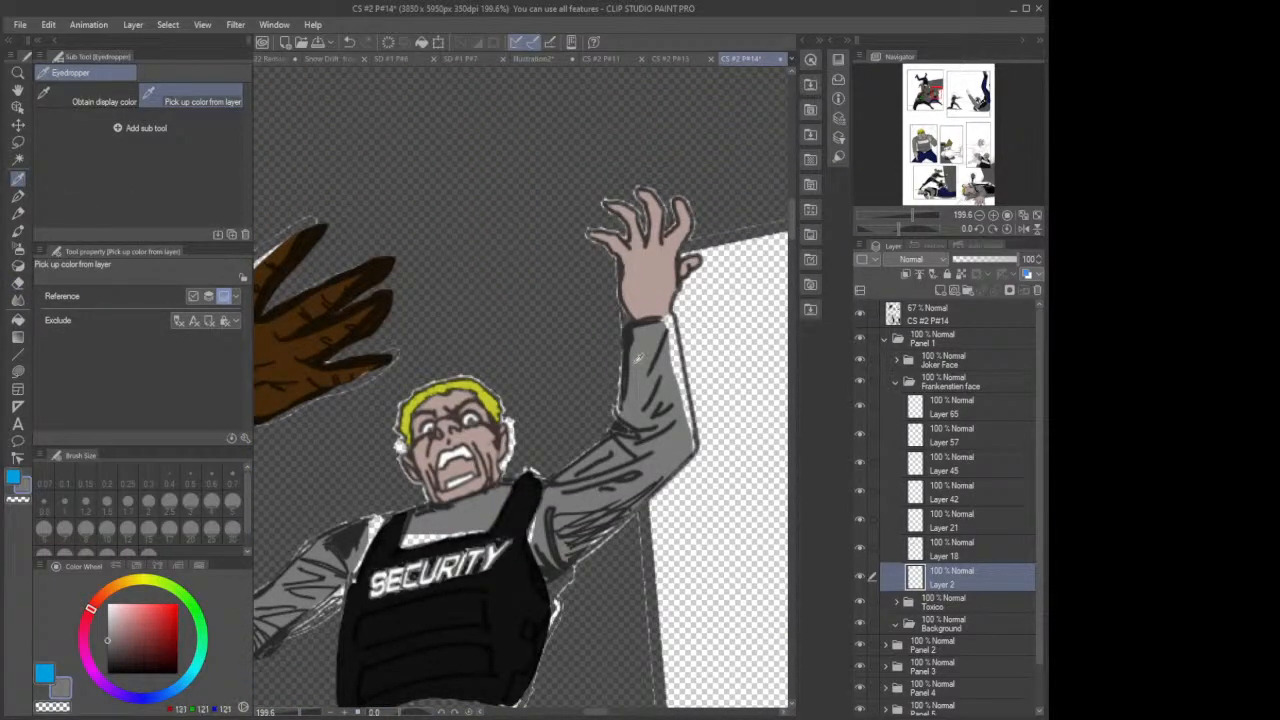
pyautogui.click(17, 370)
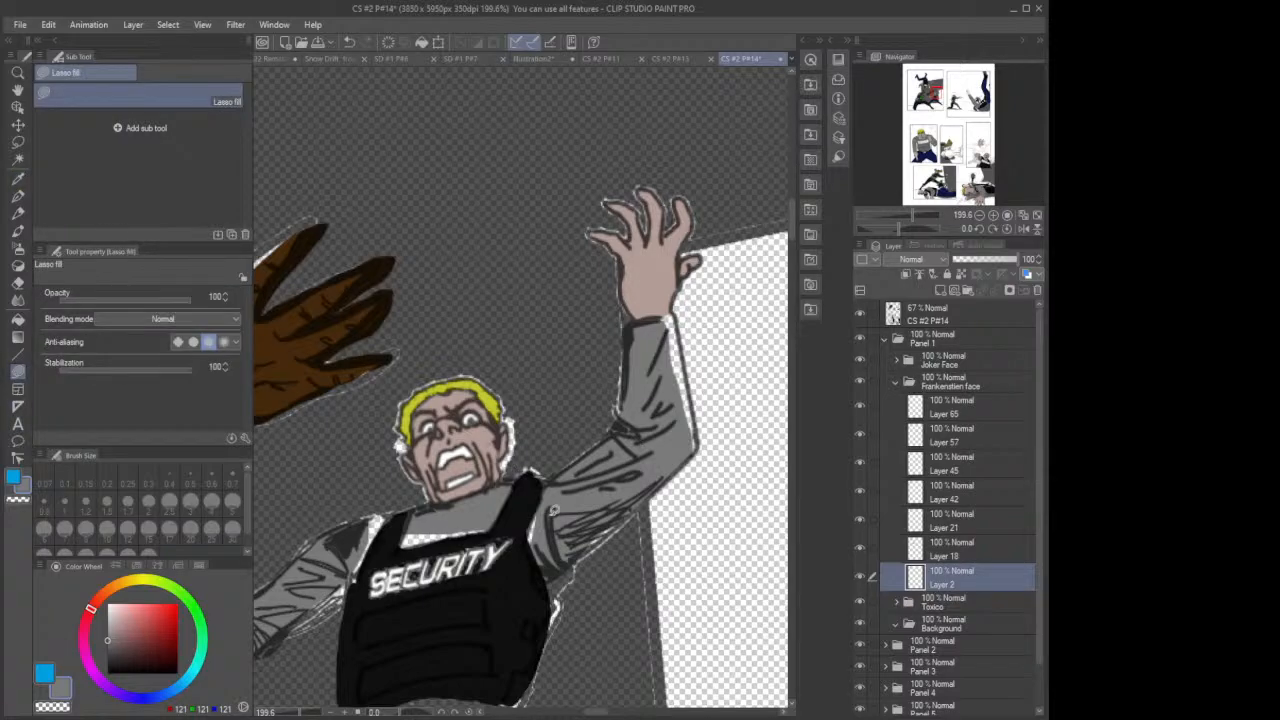
pyautogui.moveTo(553, 509)
pyautogui.mouseDown()
pyautogui.moveTo(585, 498)
pyautogui.moveTo(613, 512)
pyautogui.moveTo(575, 552)
pyautogui.moveTo(615, 495)
pyautogui.mouseUp()
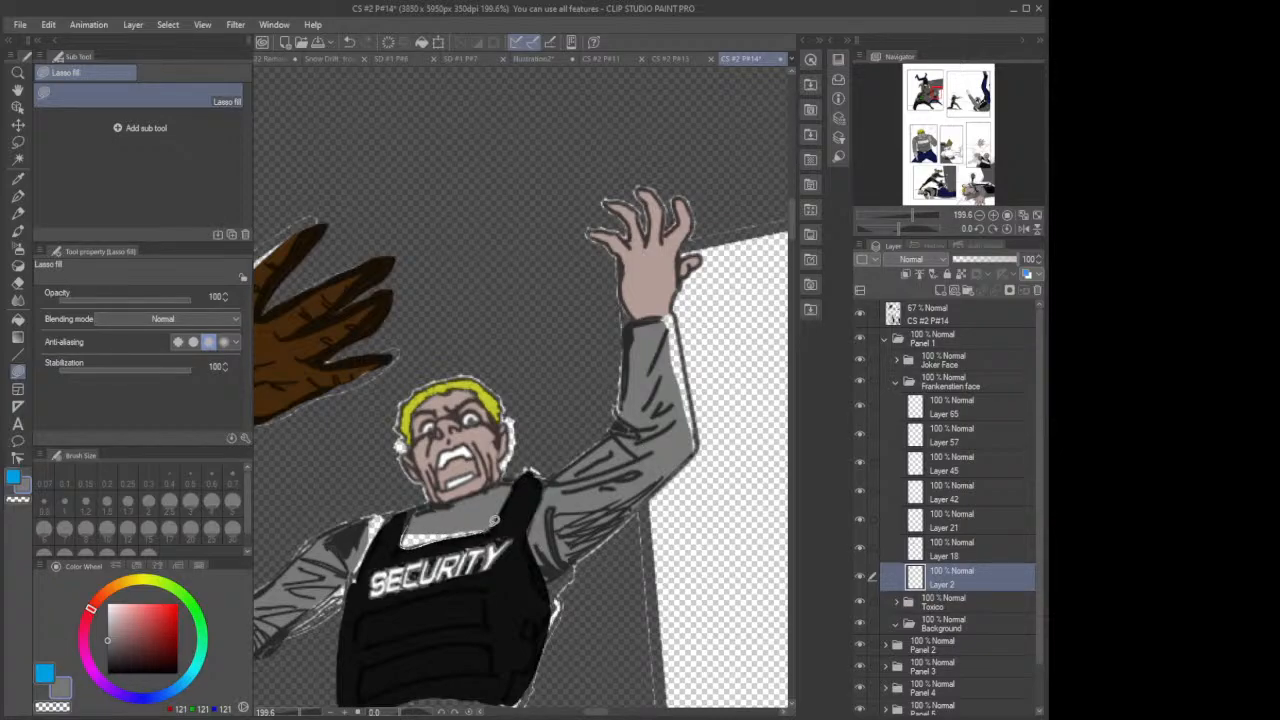
pyautogui.moveTo(493, 519); pyautogui.dragTo(488, 508)
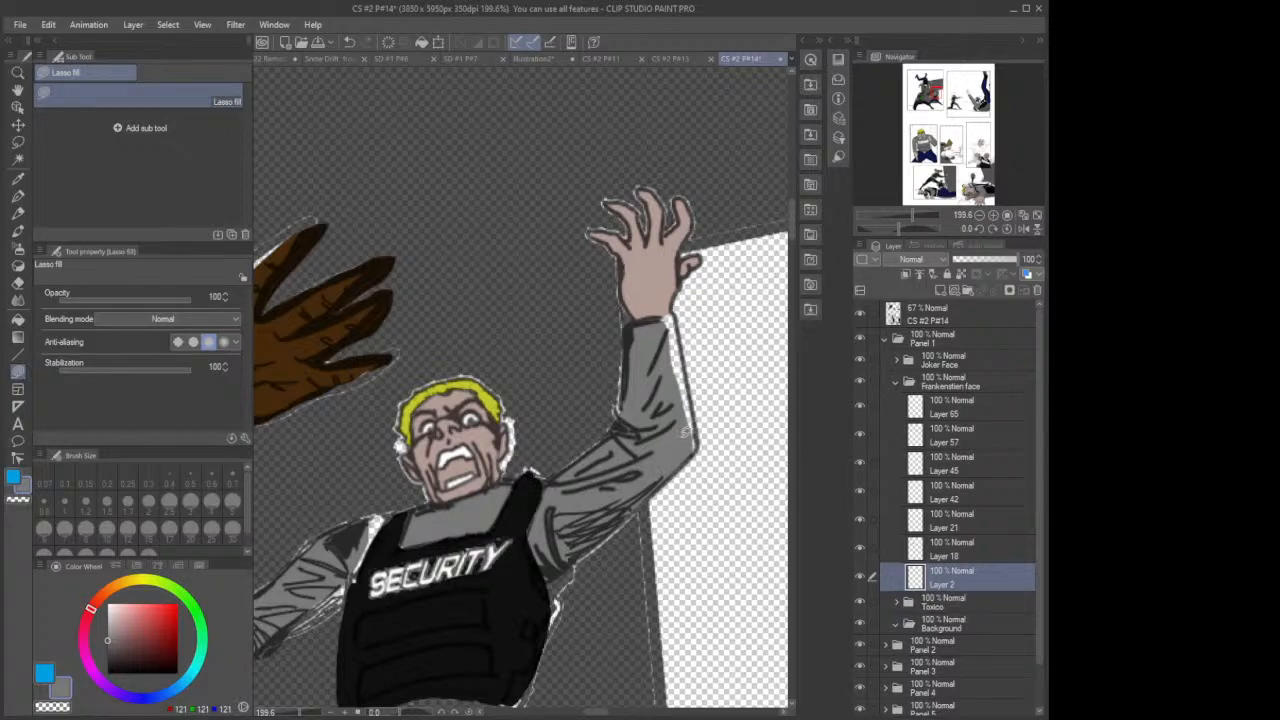
# Step: Lasso-fill the white gap along the raised forearm's outer edge from the elbow up to the cuff with grey
pyautogui.moveTo(695, 447)
pyautogui.mouseDown()
pyautogui.moveTo(686, 362)
pyautogui.moveTo(646, 382)
pyautogui.mouseUp()
pyautogui.moveTo(665, 358); pyautogui.dragTo(679, 377)
pyautogui.moveTo(655, 312); pyautogui.dragTo(638, 320)
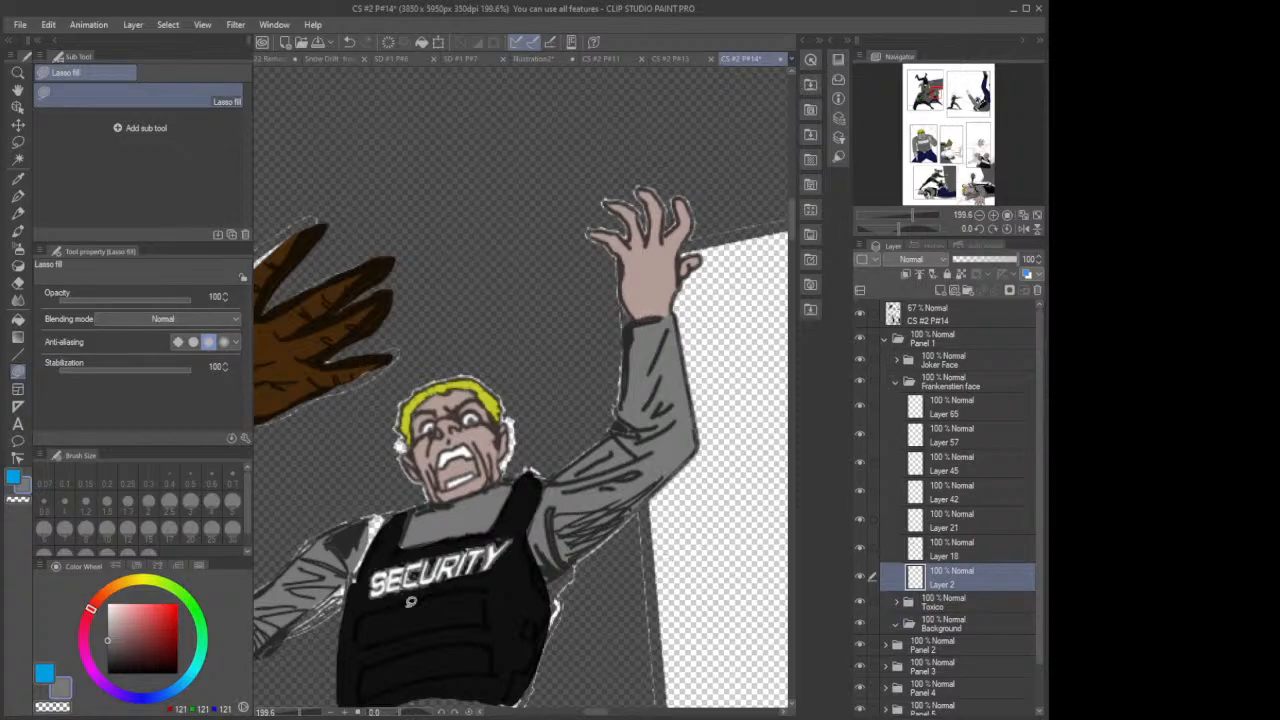
# Step: Lasso-fill the white gaps along the lowered arm and its shoulder, and the area at the vest's lower side, with grey
pyautogui.moveTo(298, 631)
pyautogui.mouseDown()
pyautogui.moveTo(344, 599)
pyautogui.moveTo(389, 509)
pyautogui.moveTo(328, 542)
pyautogui.mouseUp()
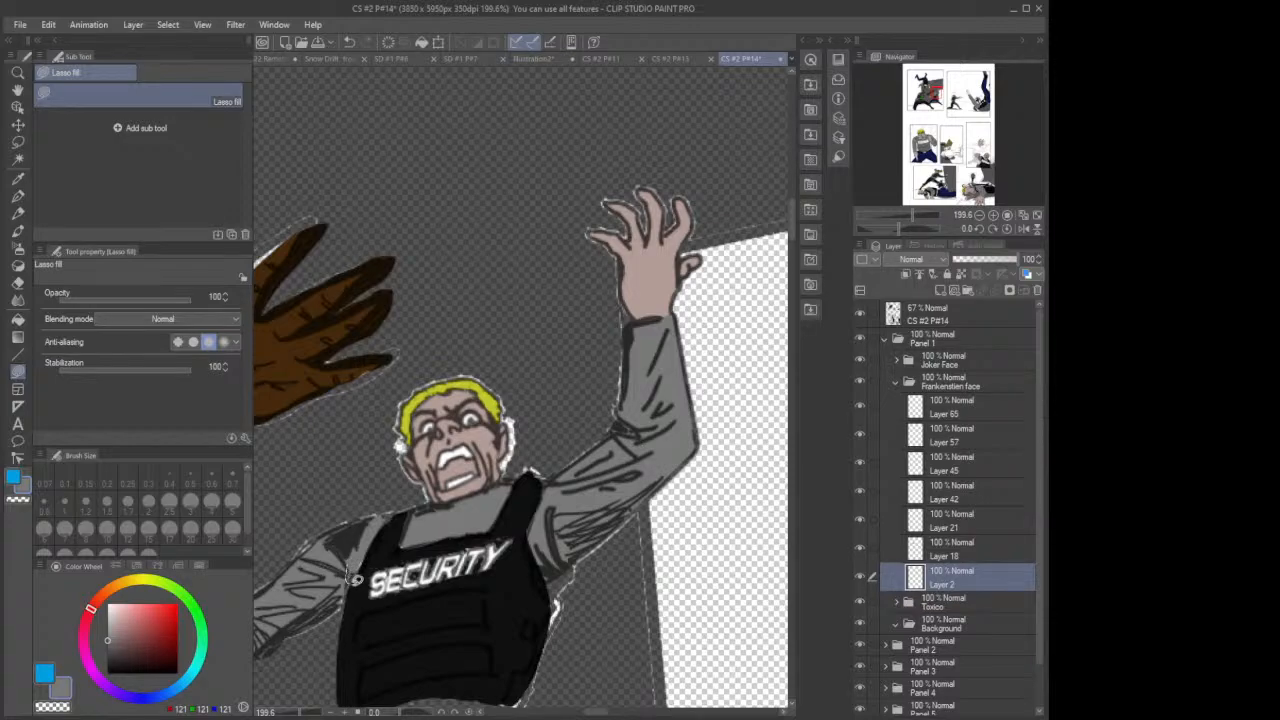
pyautogui.moveTo(364, 565); pyautogui.dragTo(371, 544)
pyautogui.moveTo(515, 704); pyautogui.dragTo(521, 655)
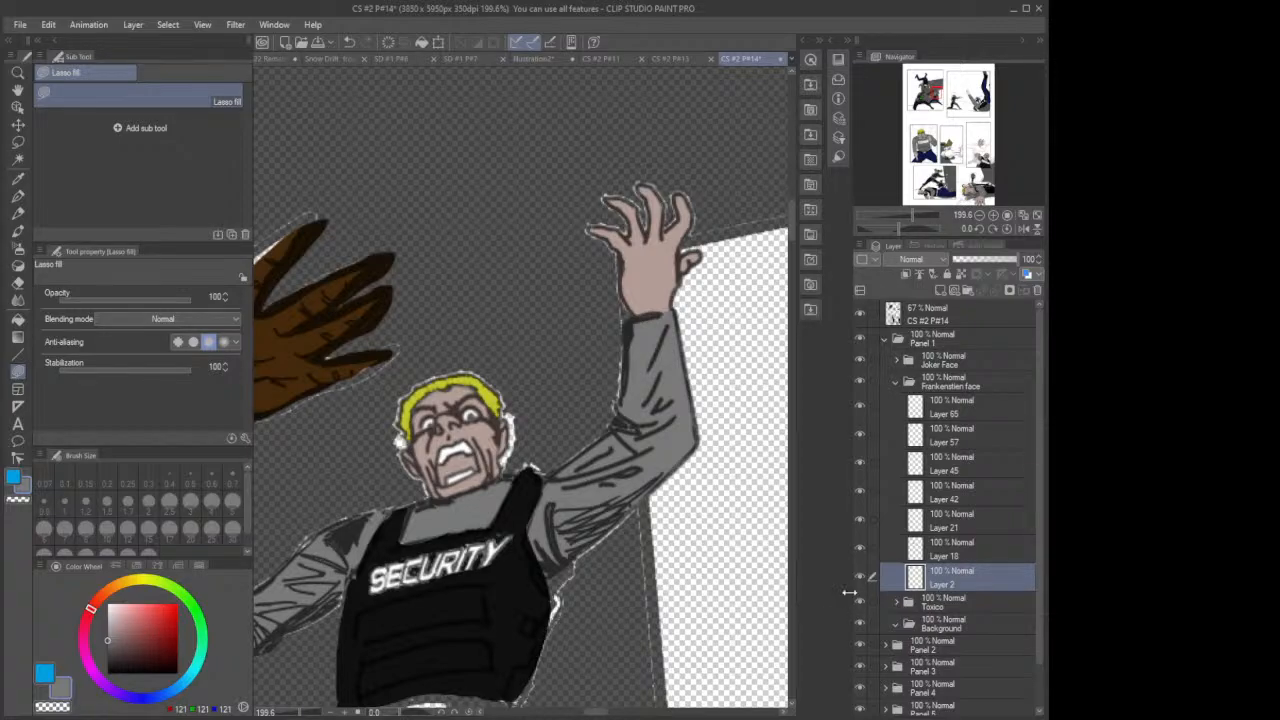
# Step: On Layer 21, erase the near-black covering the grey shirt patch at the vest's lower side with the Kneaded eraser
pyautogui.click(975, 518)
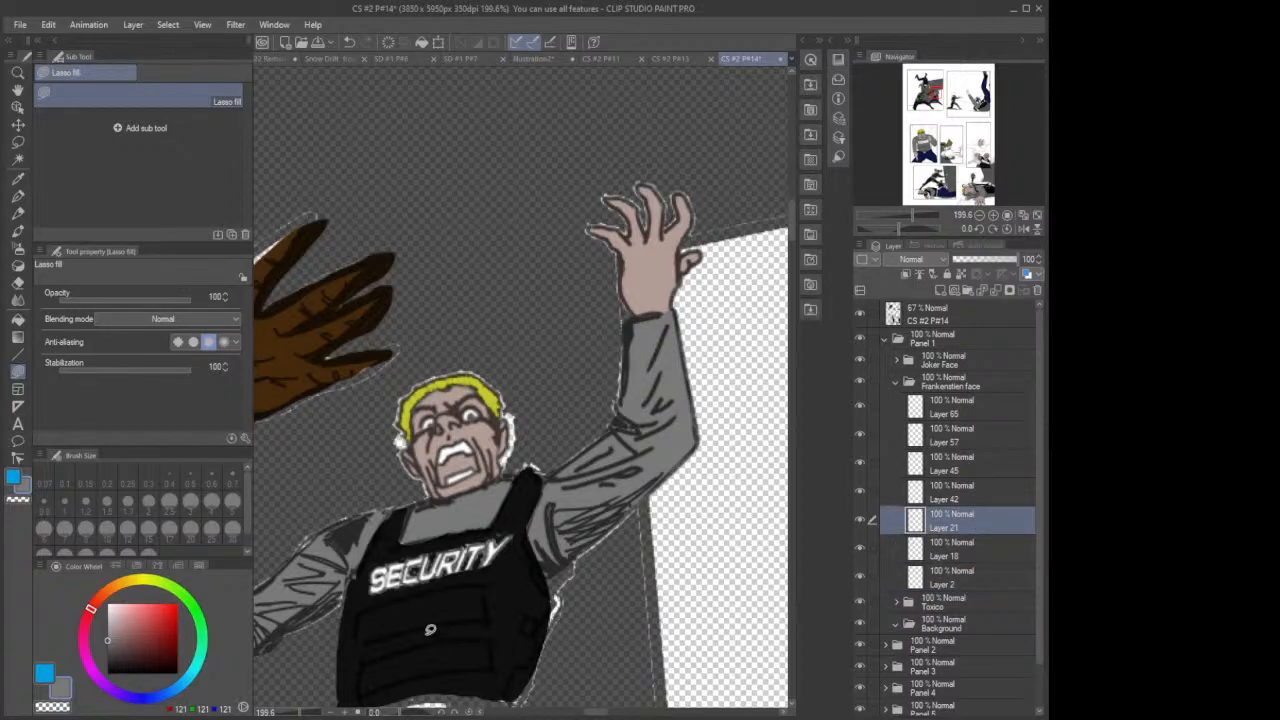
pyautogui.click(18, 283)
pyautogui.moveTo(514, 688); pyautogui.dragTo(526, 684)
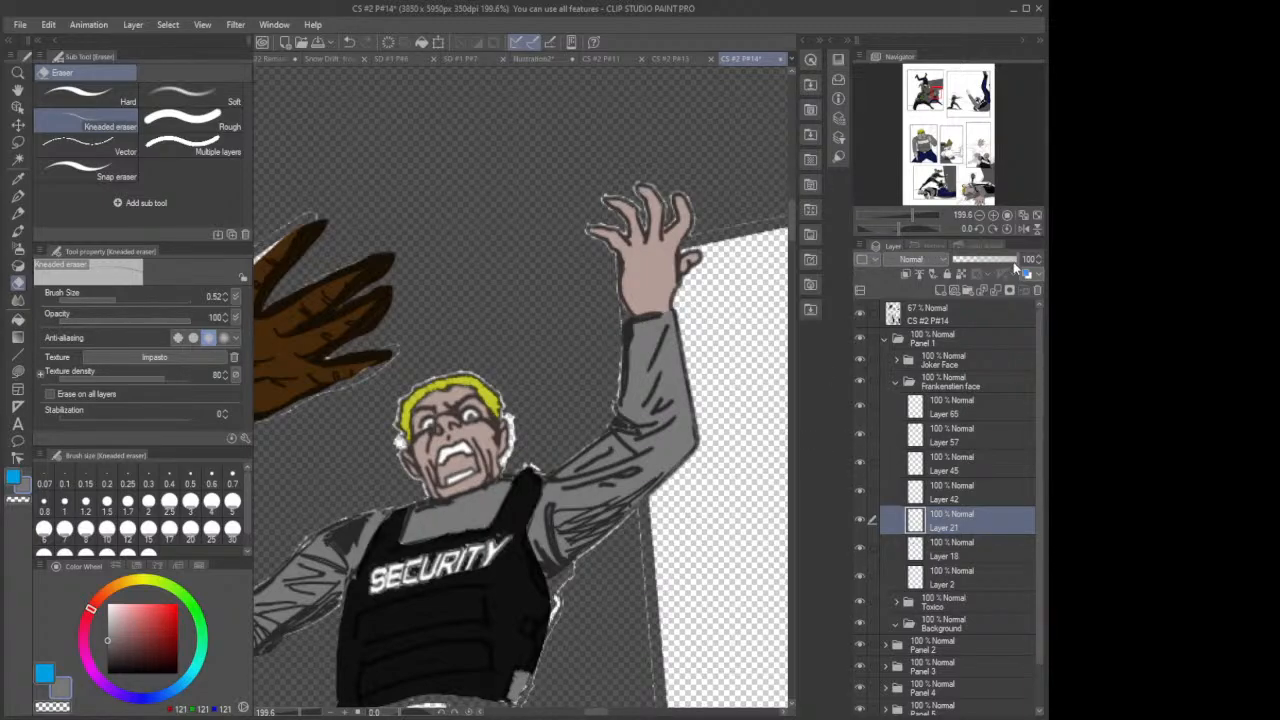
# Step: Lower Layer 21's opacity to 73% and erase the near-black inside the small opening at the vest's side
pyautogui.moveTo(1018, 260); pyautogui.dragTo(1003, 263)
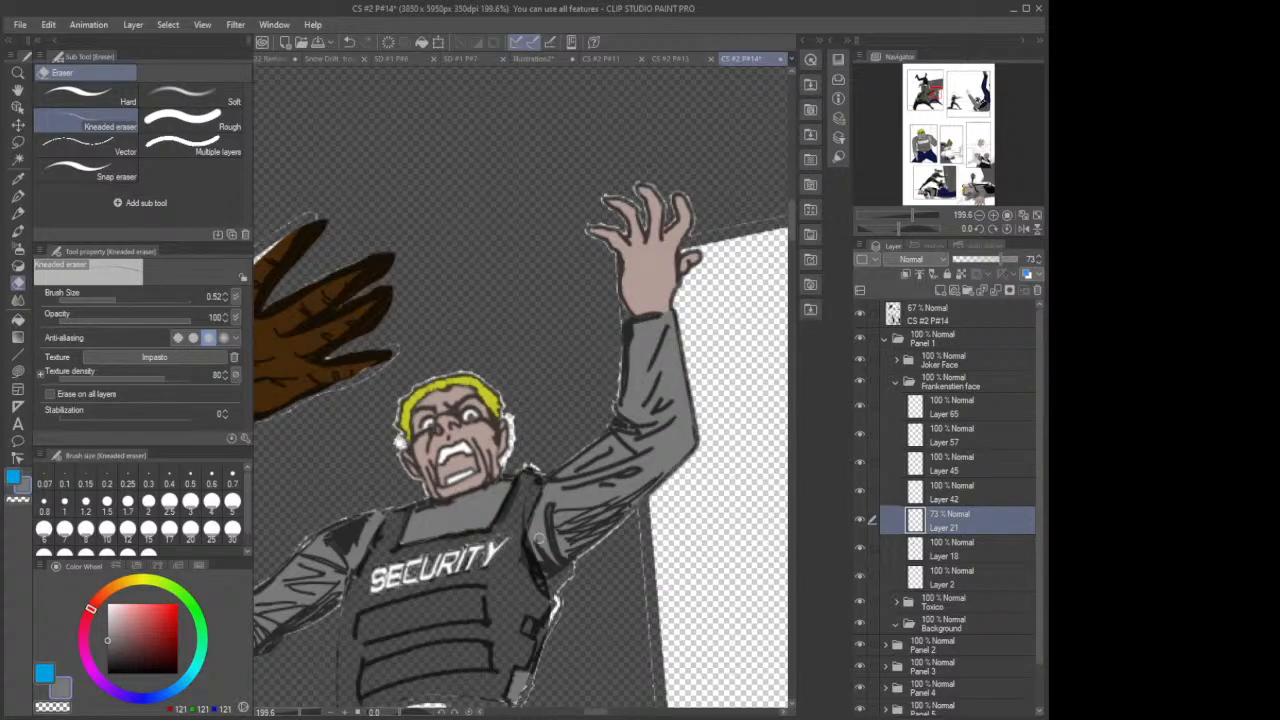
pyautogui.scroll(3, 516, 576)
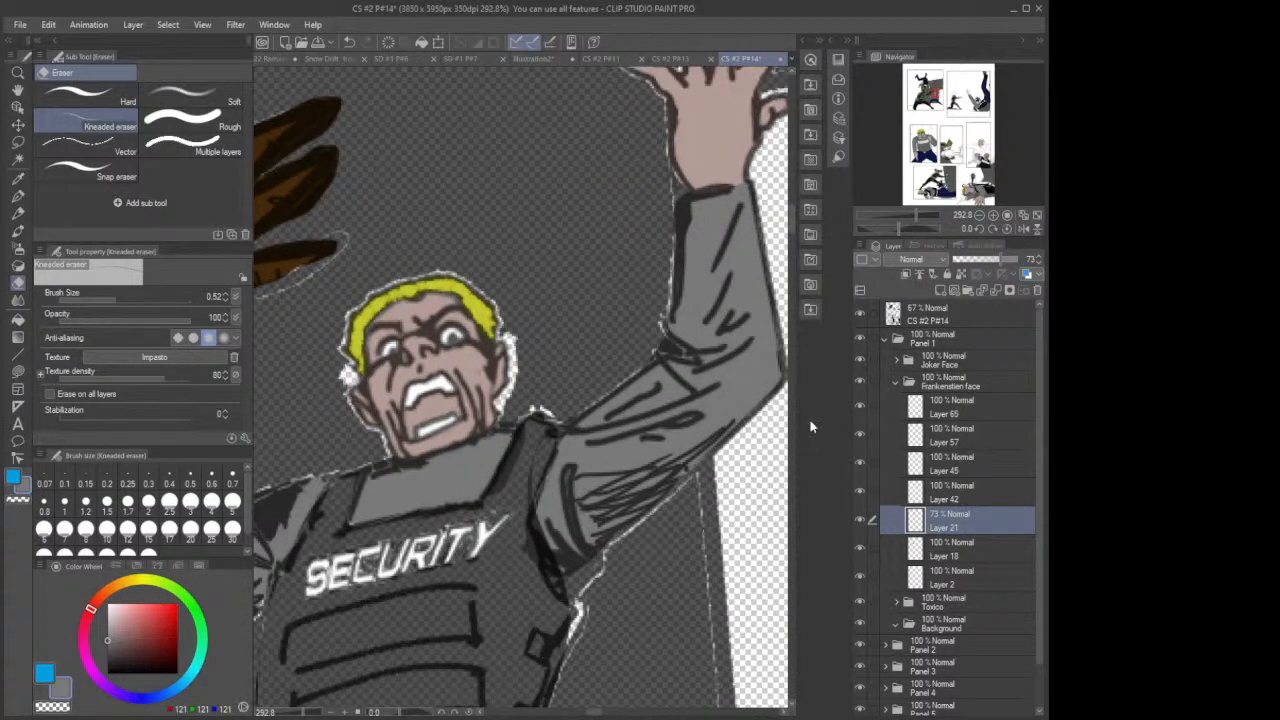
pyautogui.moveTo(791, 215); pyautogui.dragTo(796, 227)
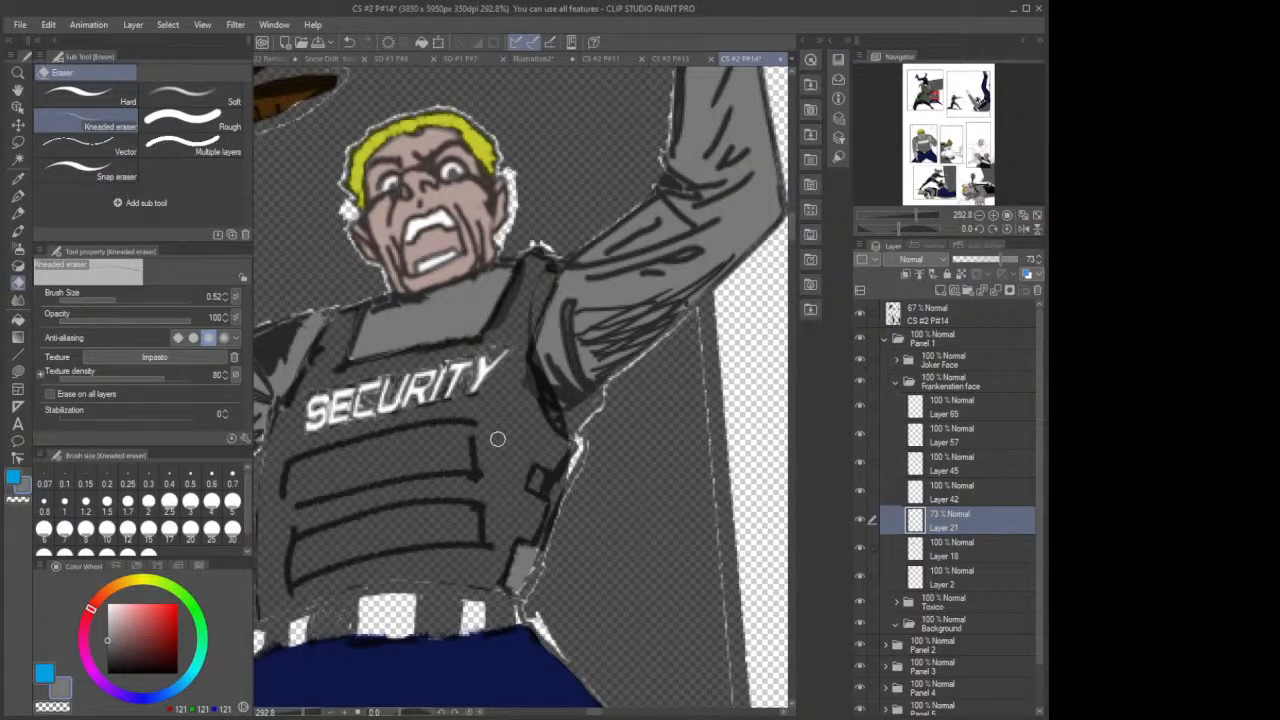
pyautogui.moveTo(545, 481); pyautogui.dragTo(556, 487)
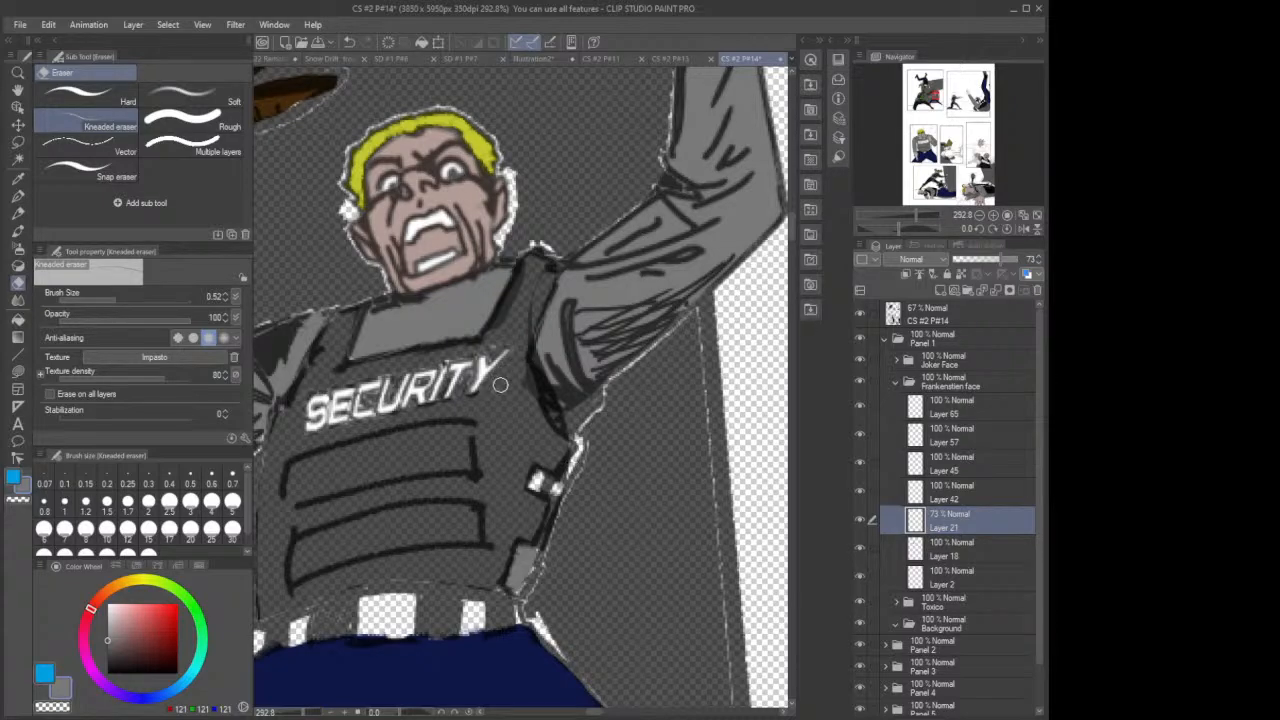
# Step: On Layer 2, lasso-fill the vest's lower side patch and the small side opening with the shirt's grey
pyautogui.click(976, 577)
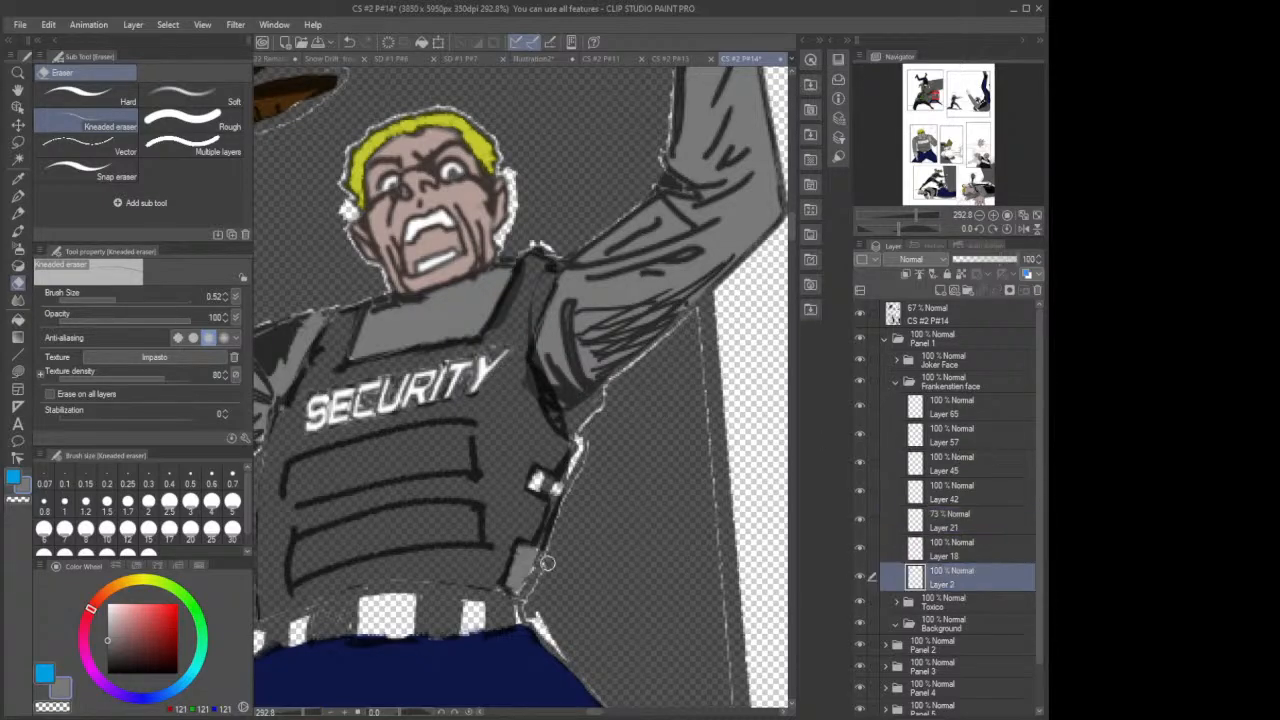
pyautogui.click(18, 372)
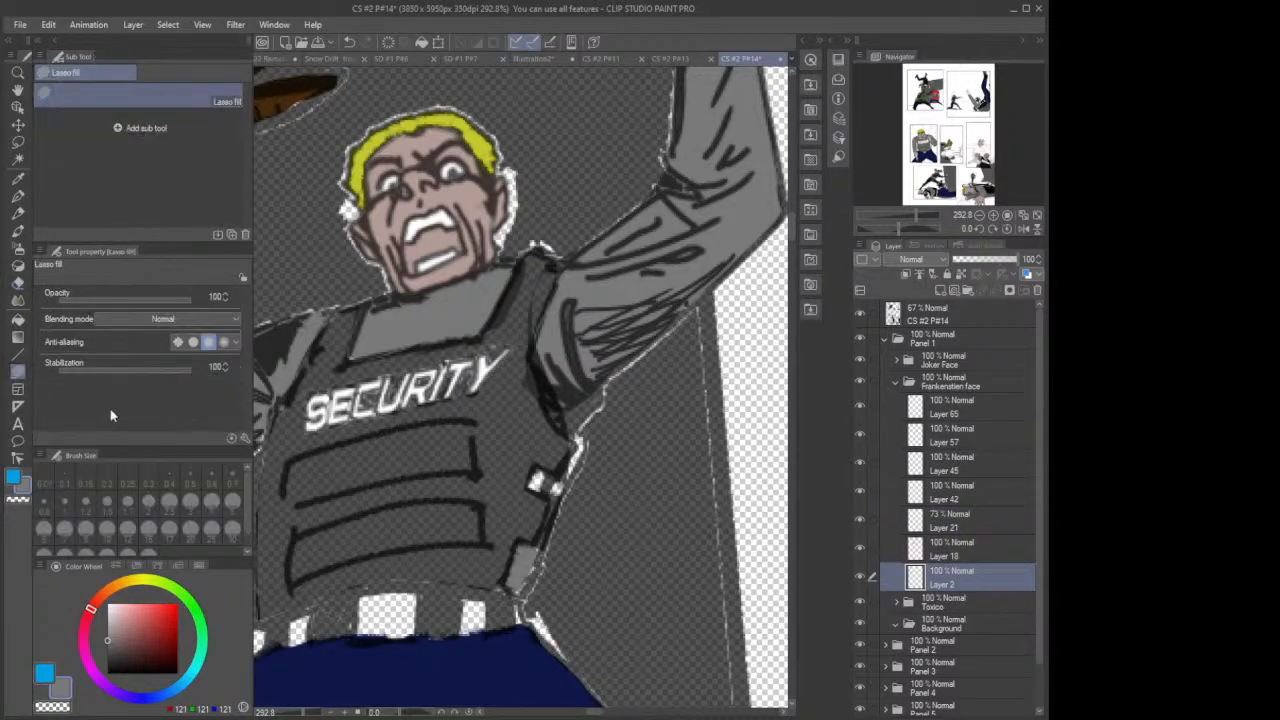
pyautogui.moveTo(521, 593)
pyautogui.mouseDown()
pyautogui.moveTo(548, 550)
pyautogui.moveTo(528, 538)
pyautogui.mouseUp()
pyautogui.moveTo(539, 458)
pyautogui.mouseDown()
pyautogui.moveTo(525, 482)
pyautogui.moveTo(562, 468)
pyautogui.mouseUp()
# Step: Return Layer 21's opacity to 100%, sample the vest's near-black and lasso-fill the white gap along its side below the raised arm
pyautogui.click(1005, 522)
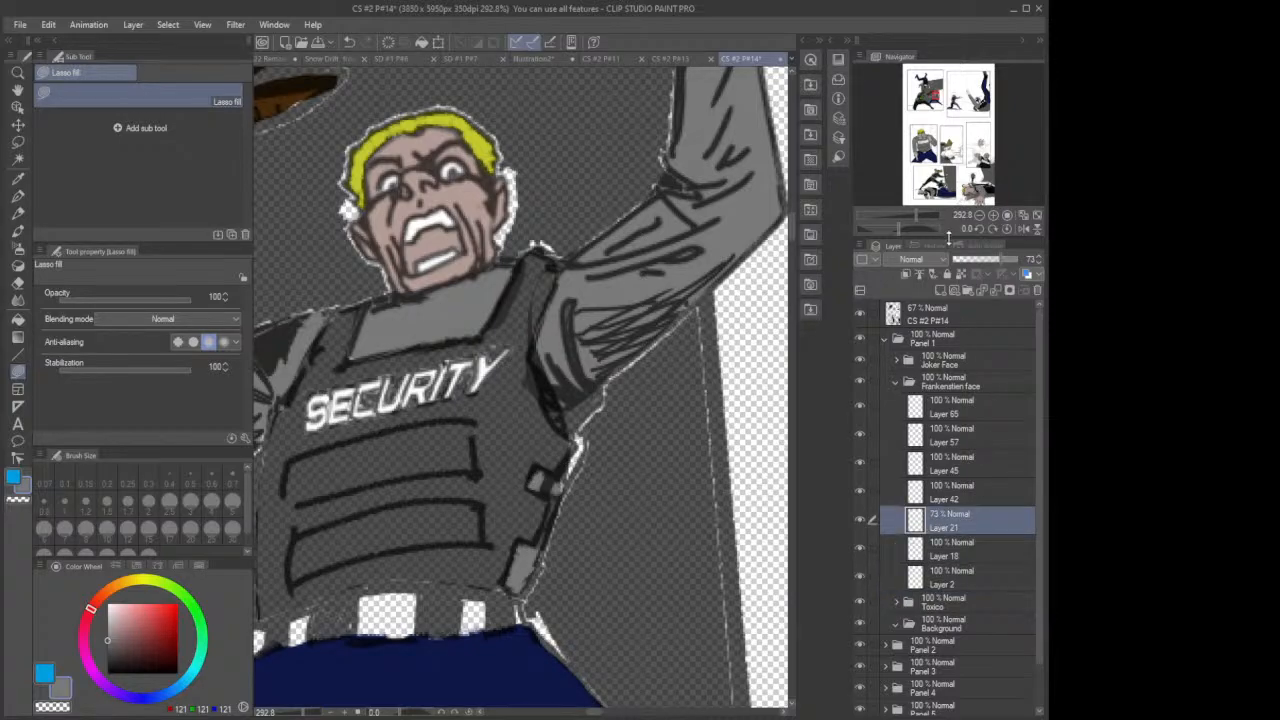
pyautogui.moveTo(1012, 262); pyautogui.dragTo(1047, 259)
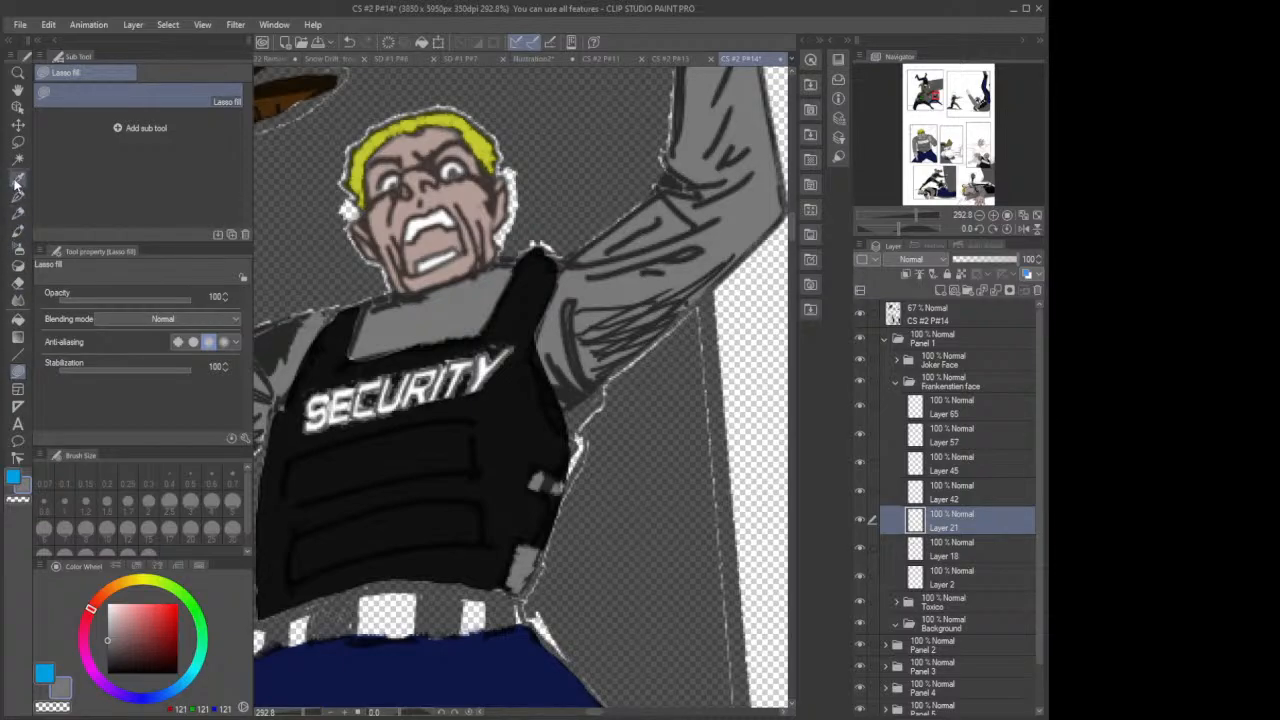
pyautogui.click(18, 178)
pyautogui.click(493, 473)
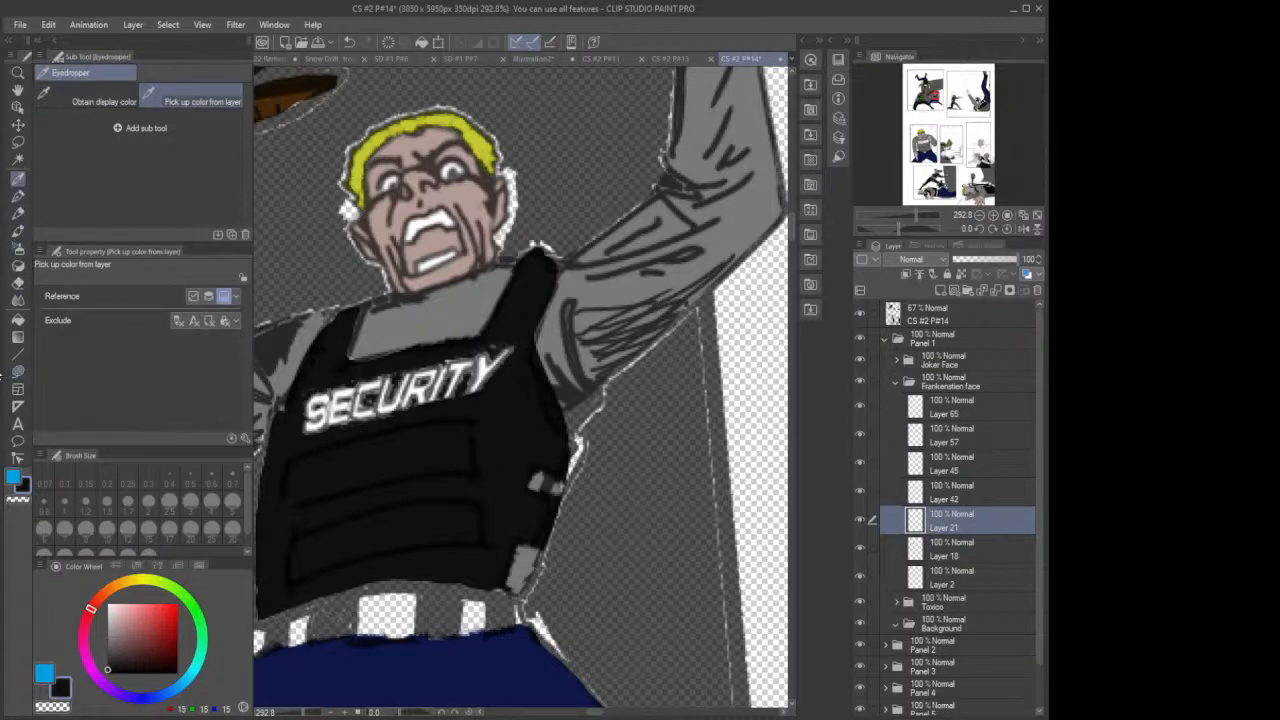
pyautogui.click(18, 371)
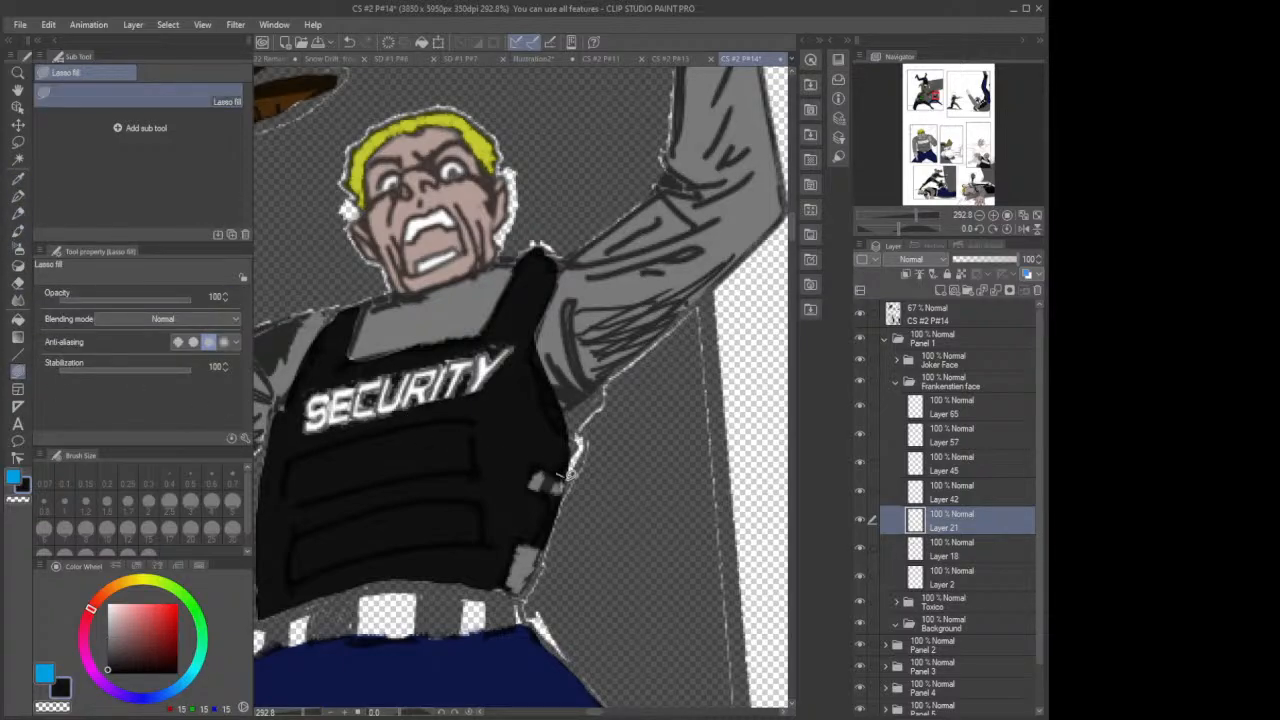
pyautogui.moveTo(566, 474)
pyautogui.mouseDown()
pyautogui.moveTo(592, 442)
pyautogui.moveTo(571, 437)
pyautogui.moveTo(547, 405)
pyautogui.mouseUp()
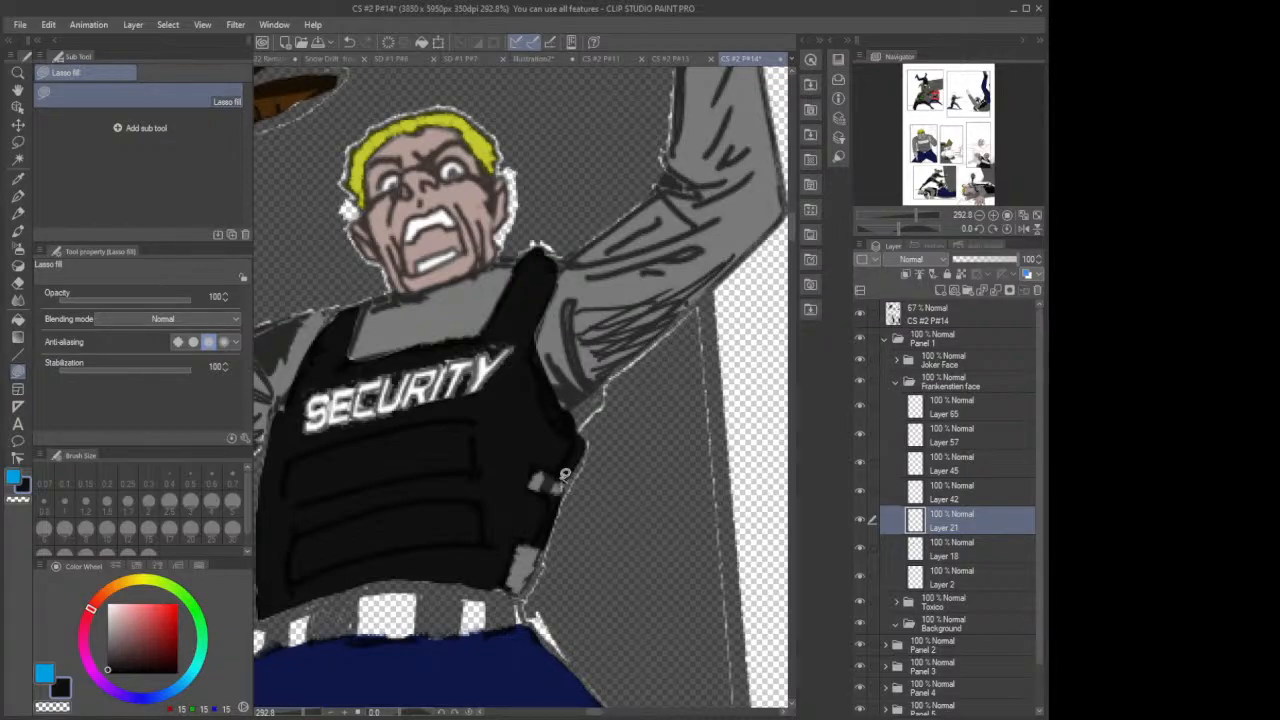
pyautogui.moveTo(565, 474)
pyautogui.mouseDown()
pyautogui.moveTo(588, 458)
pyautogui.moveTo(589, 438)
pyautogui.mouseUp()
# Step: Erase the sketch line crossing the small grey opening at the vest's side on the line-art layer
pyautogui.click(930, 316)
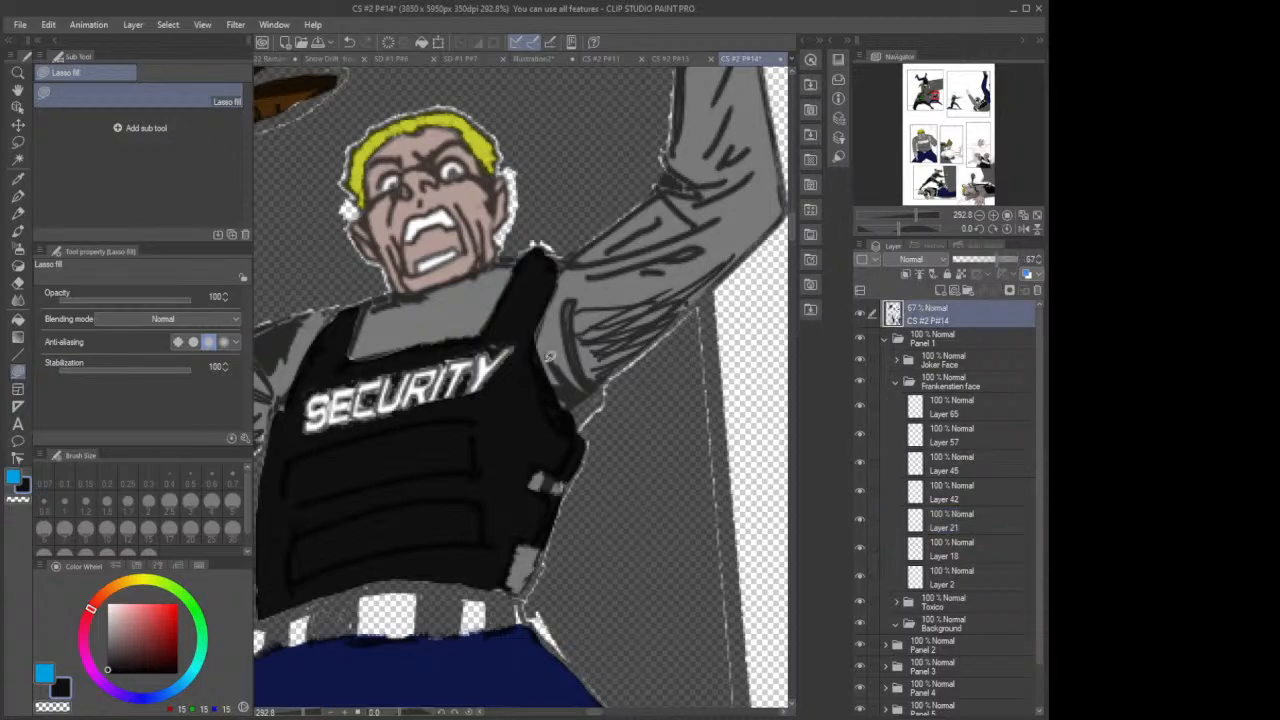
pyautogui.click(17, 283)
pyautogui.moveTo(554, 486); pyautogui.dragTo(545, 486)
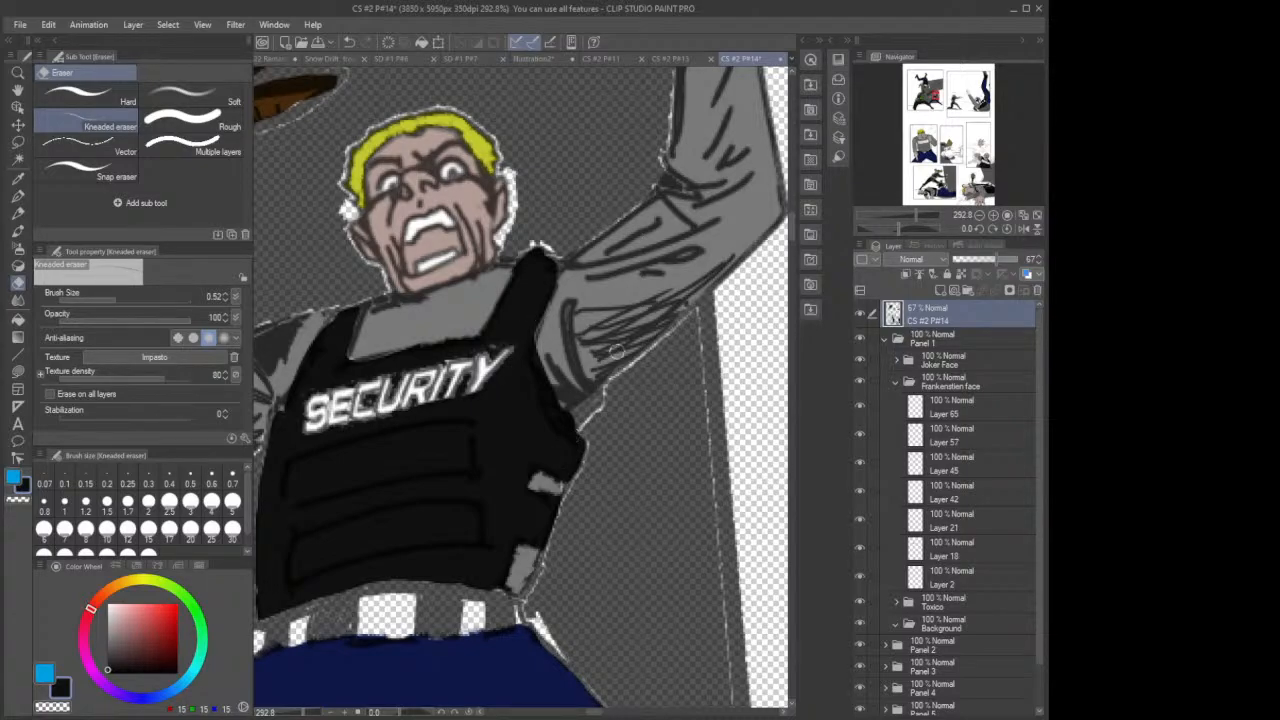
# Step: On Layer 2, sample the shirt's grey and lasso-fill the white gap along the lowered forearm's upper edge near the wrist
pyautogui.click(966, 515)
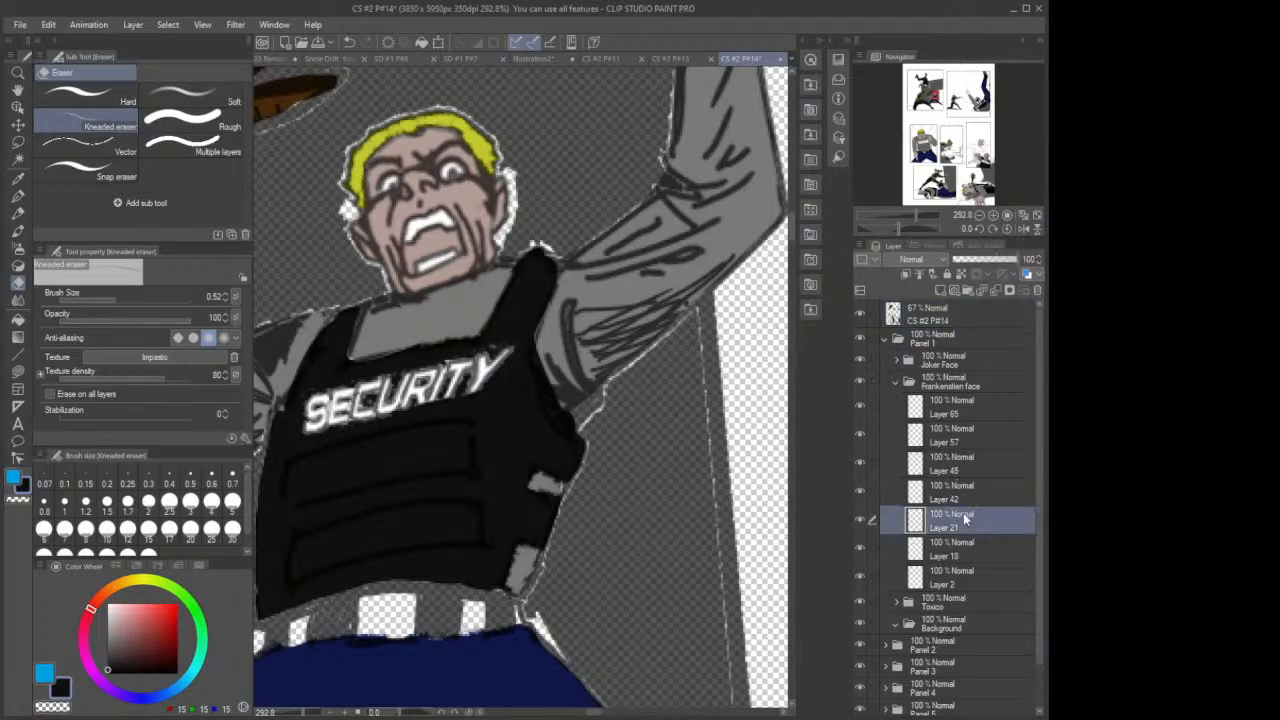
pyautogui.click(859, 517)
pyautogui.click(857, 519)
pyautogui.click(17, 370)
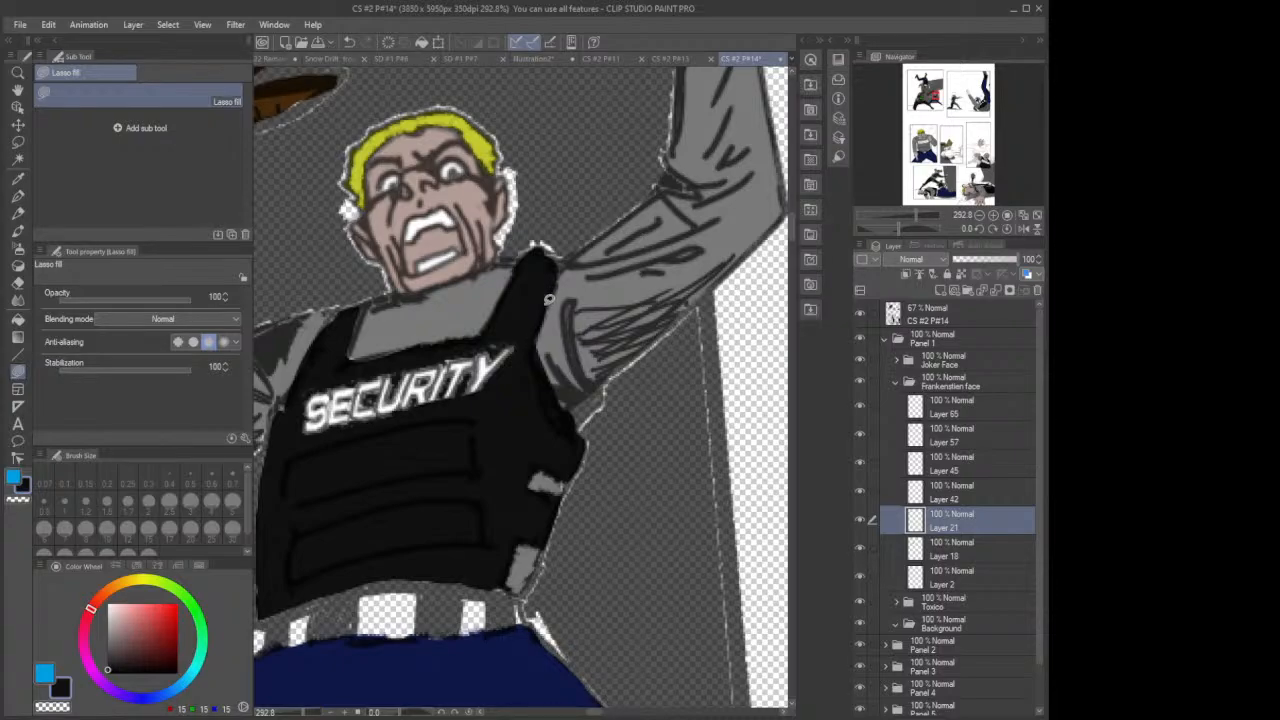
pyautogui.click(996, 578)
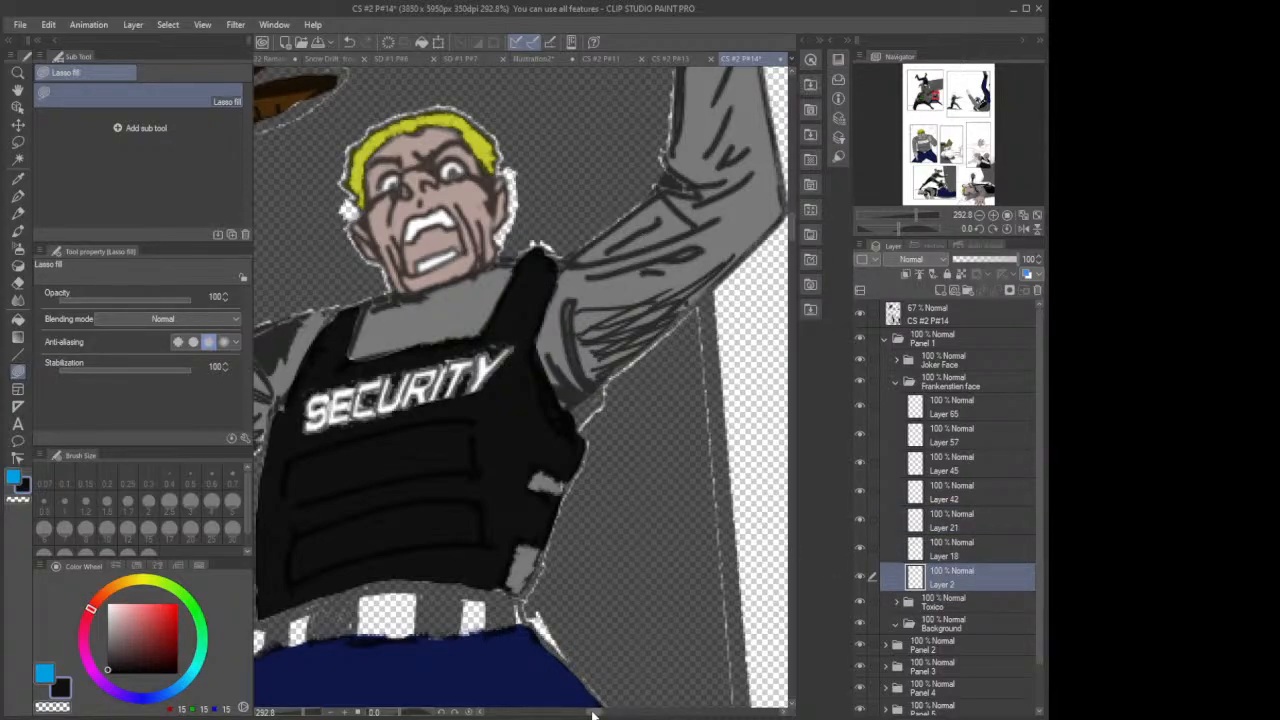
pyautogui.moveTo(591, 714); pyautogui.dragTo(585, 714)
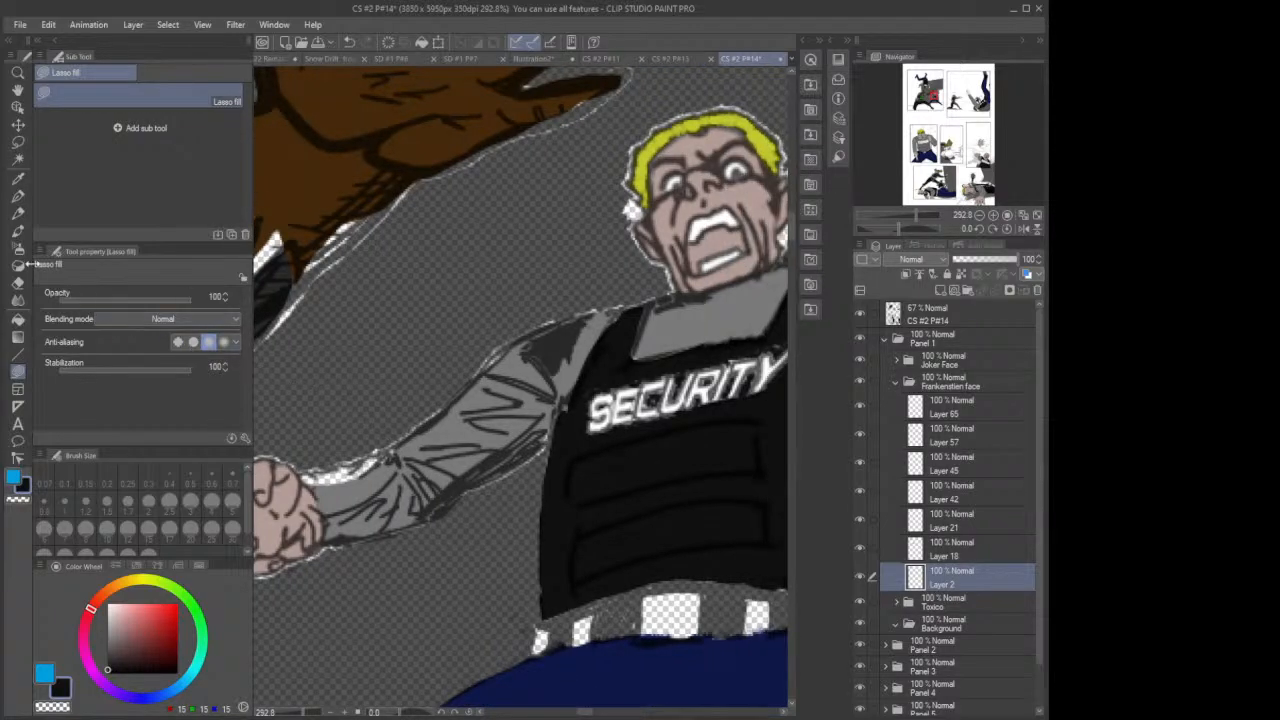
pyautogui.click(17, 178)
pyautogui.click(446, 422)
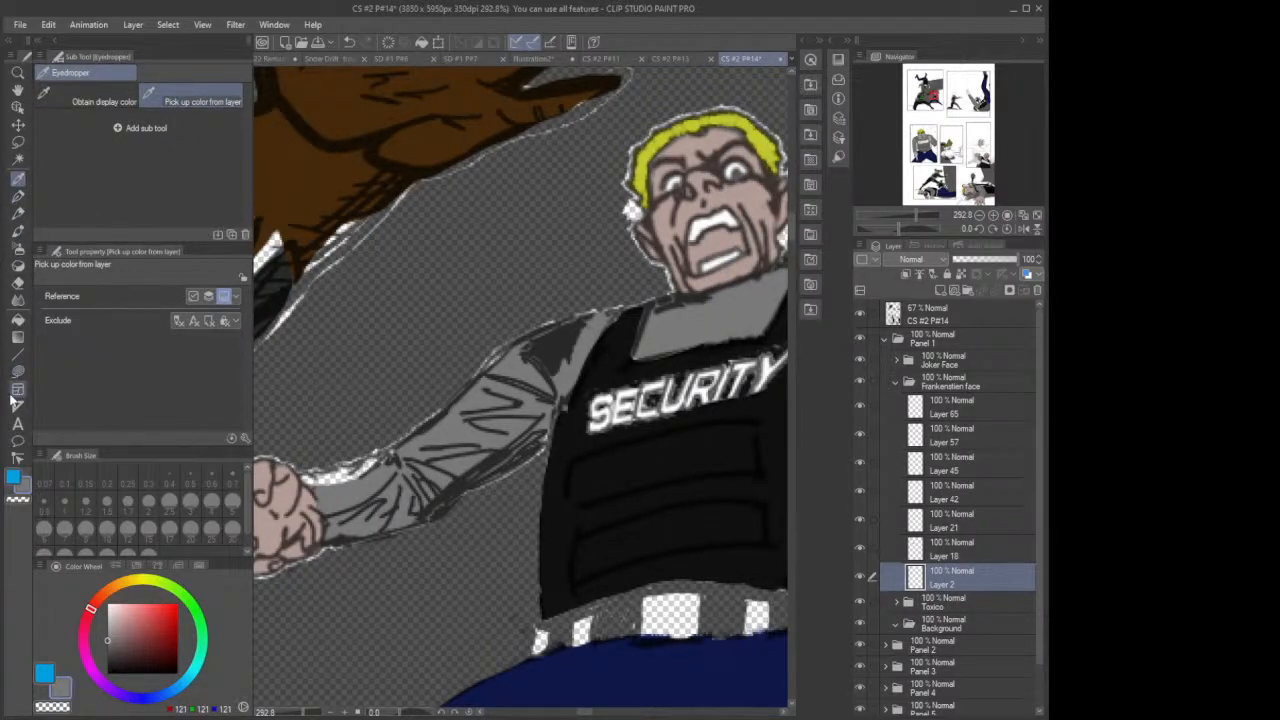
pyautogui.click(17, 370)
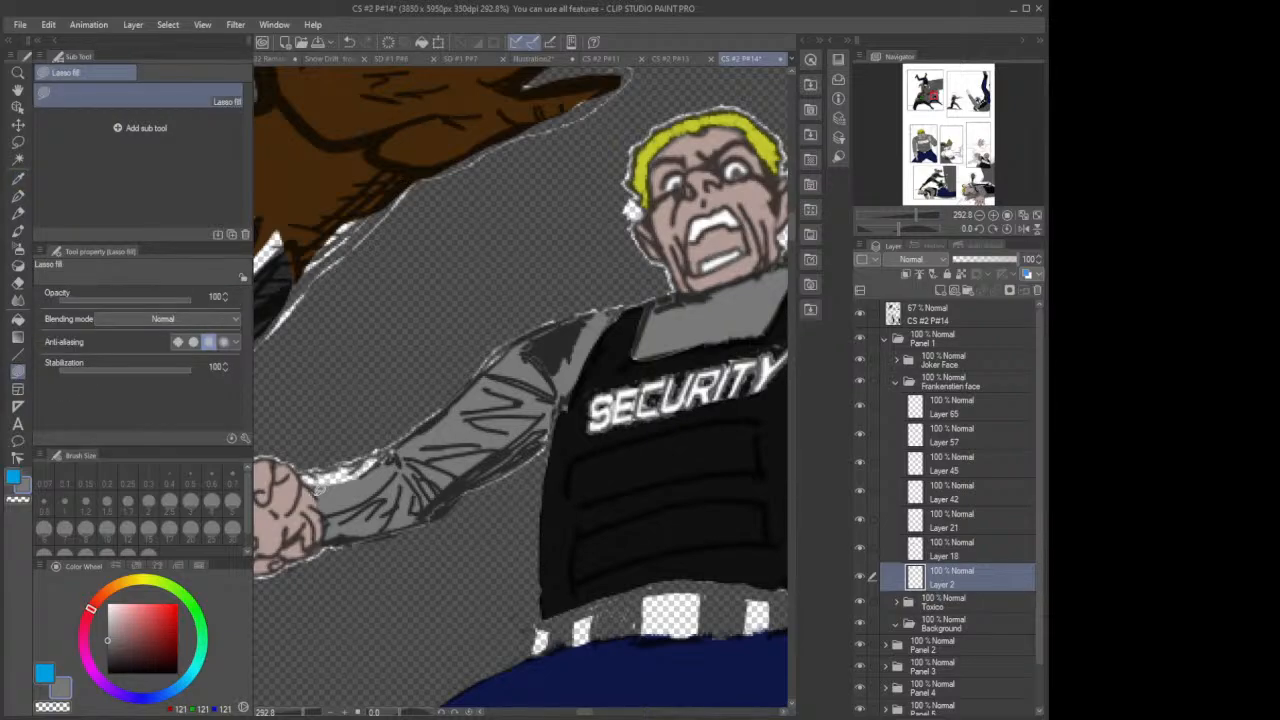
pyautogui.moveTo(322, 467)
pyautogui.mouseDown()
pyautogui.moveTo(396, 458)
pyautogui.moveTo(352, 487)
pyautogui.mouseUp()
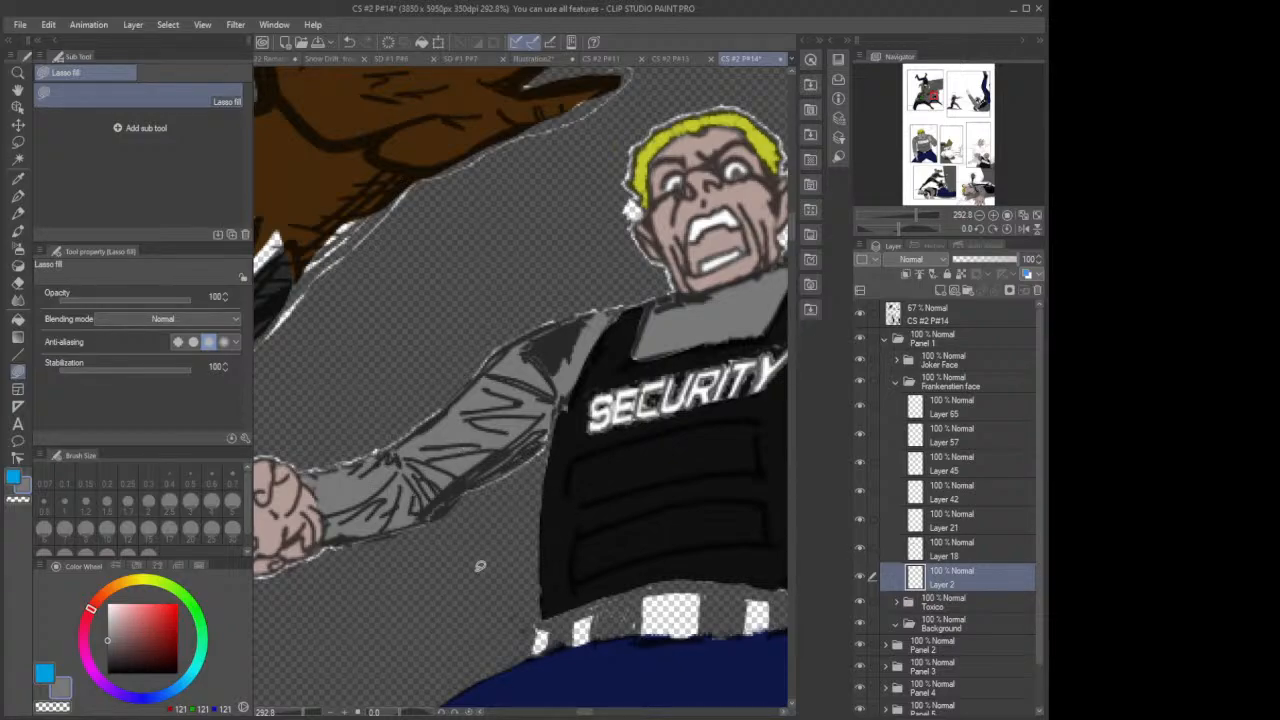
# Step: Check Layer 42's content around the vest lettering and lower Layer 21's opacity to 69%
pyautogui.scroll(-1, 479, 566)
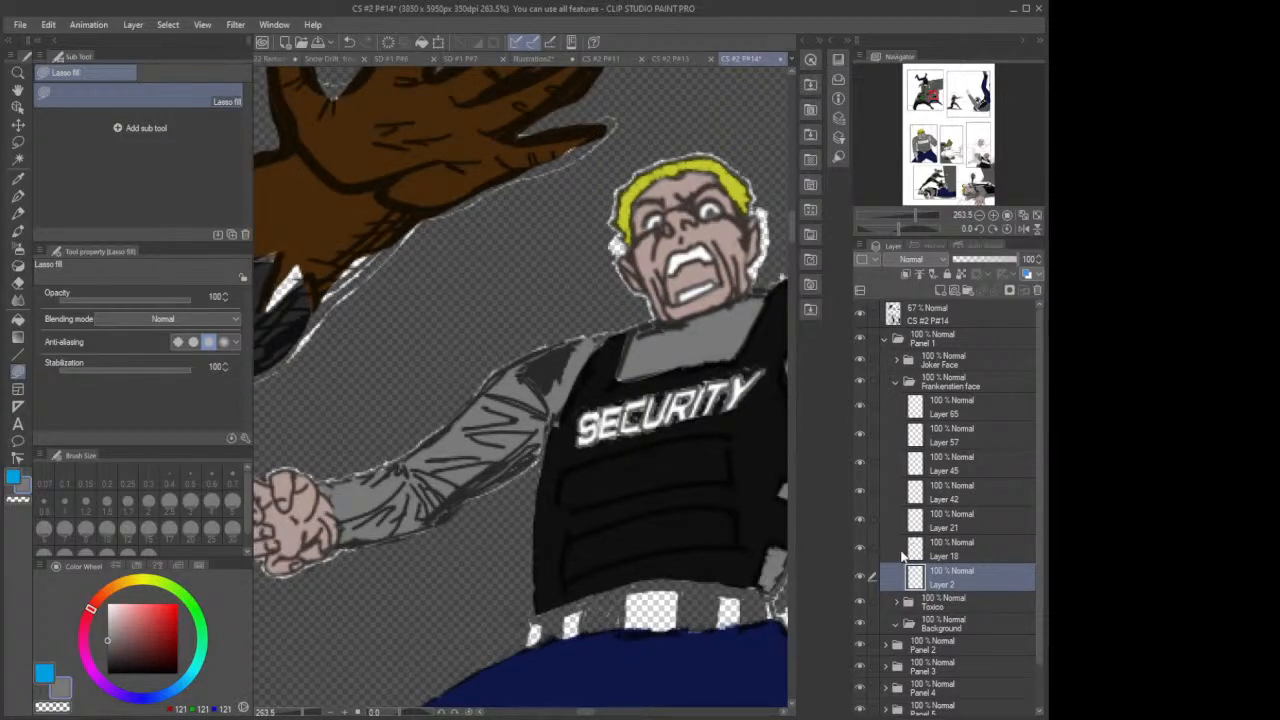
pyautogui.click(914, 492)
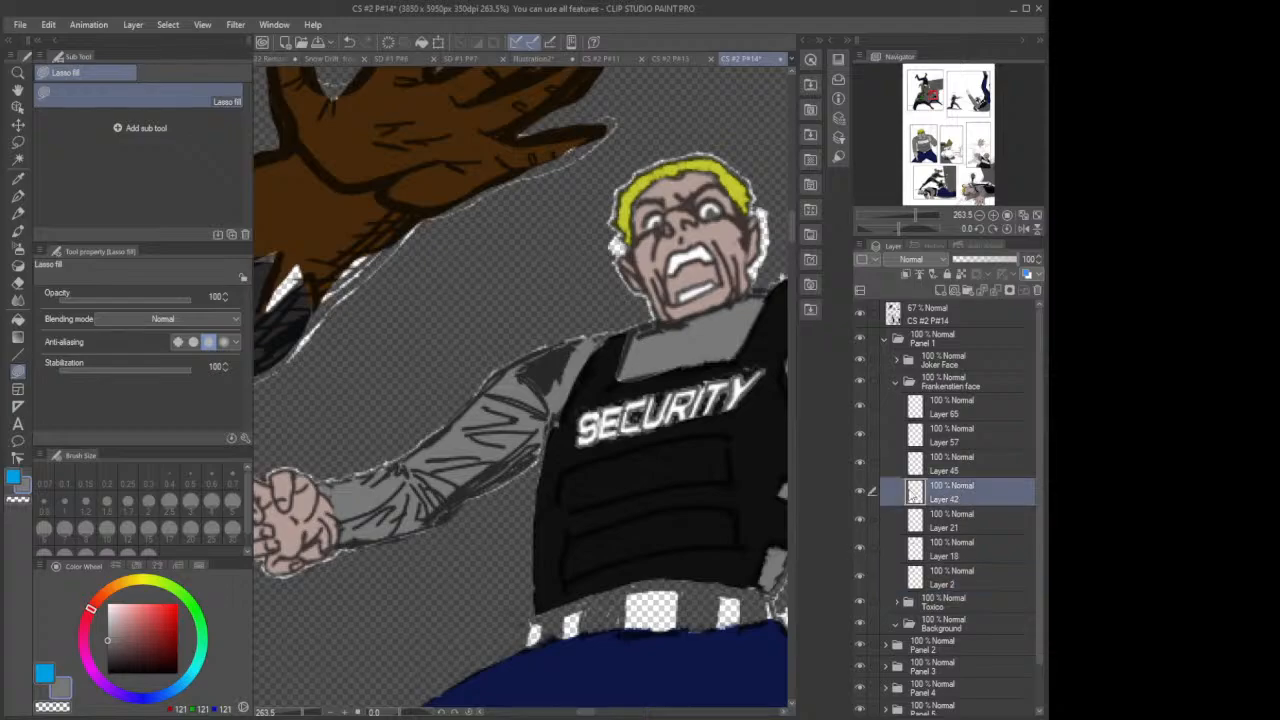
pyautogui.click(859, 492)
pyautogui.click(859, 492)
pyautogui.scroll(5, 689, 356)
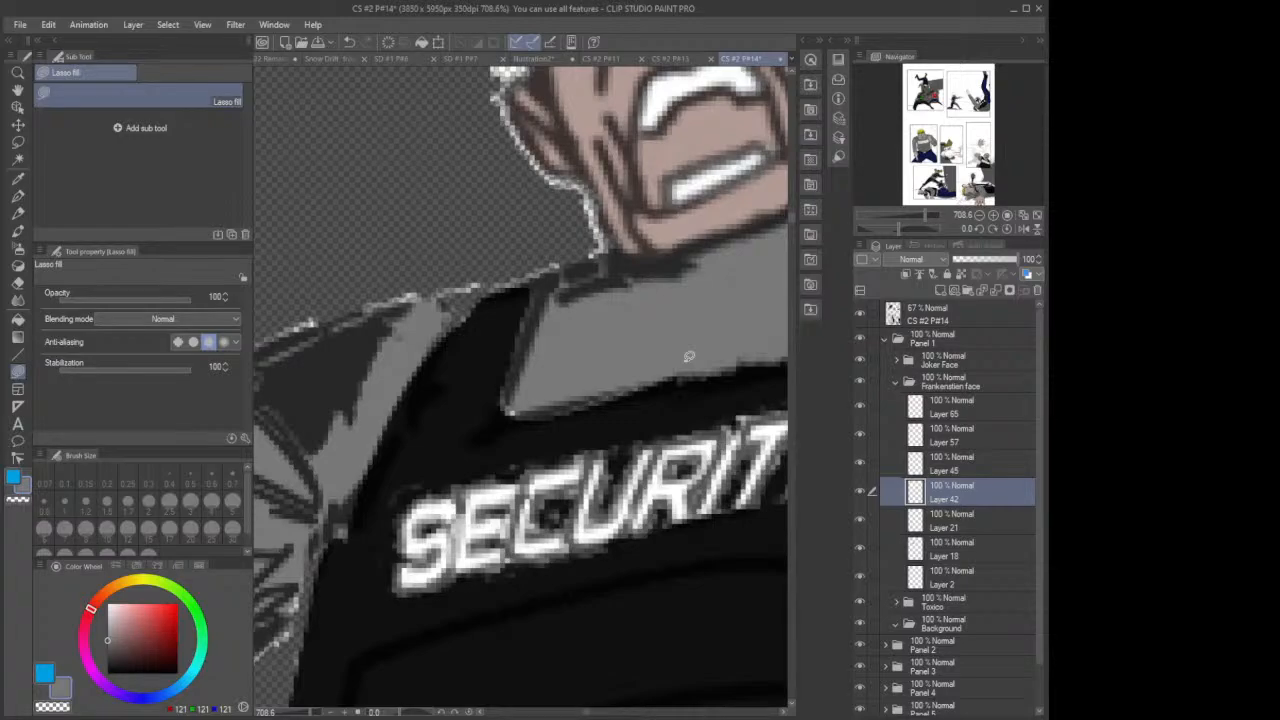
pyautogui.click(17, 282)
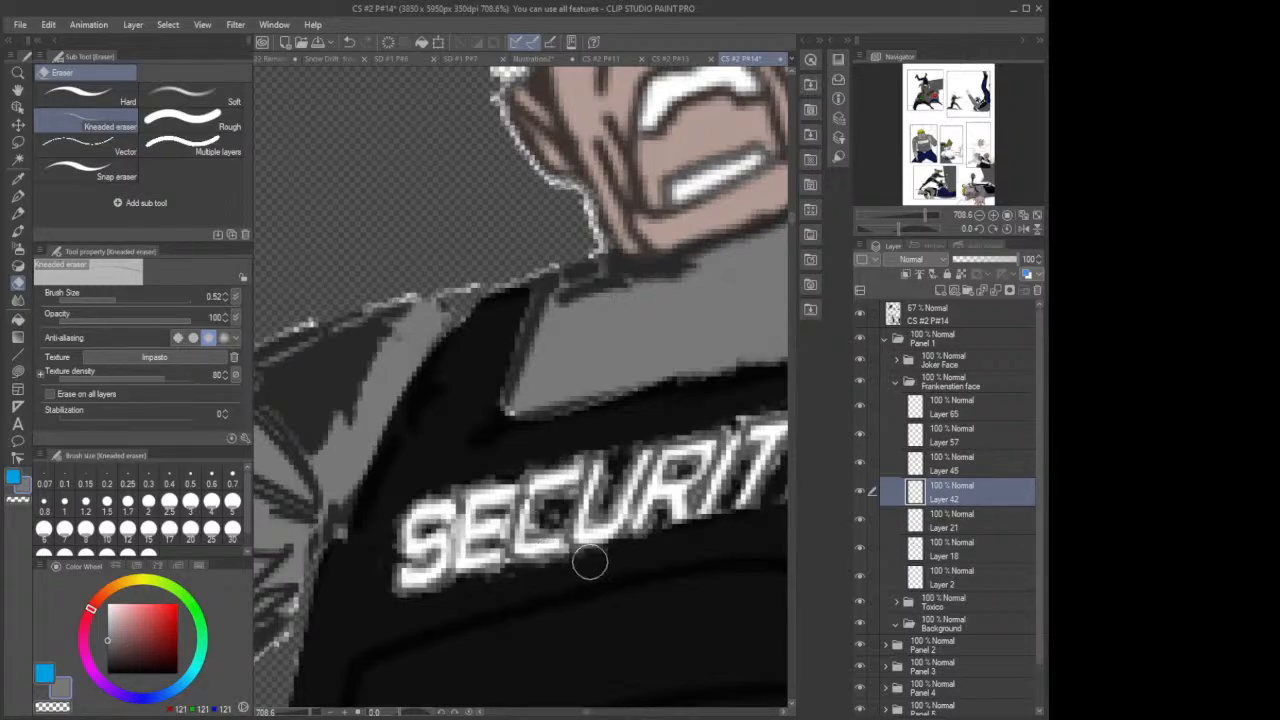
pyautogui.click(952, 522)
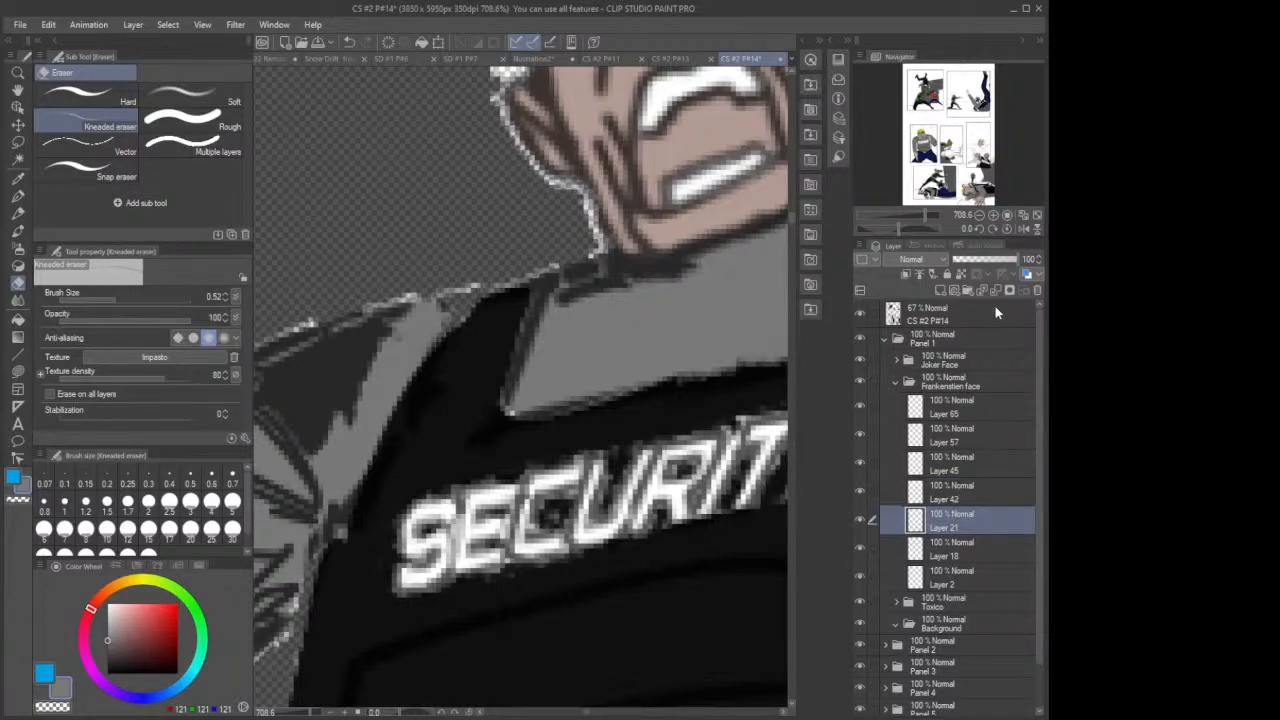
pyautogui.moveTo(1015, 263); pyautogui.dragTo(999, 264)
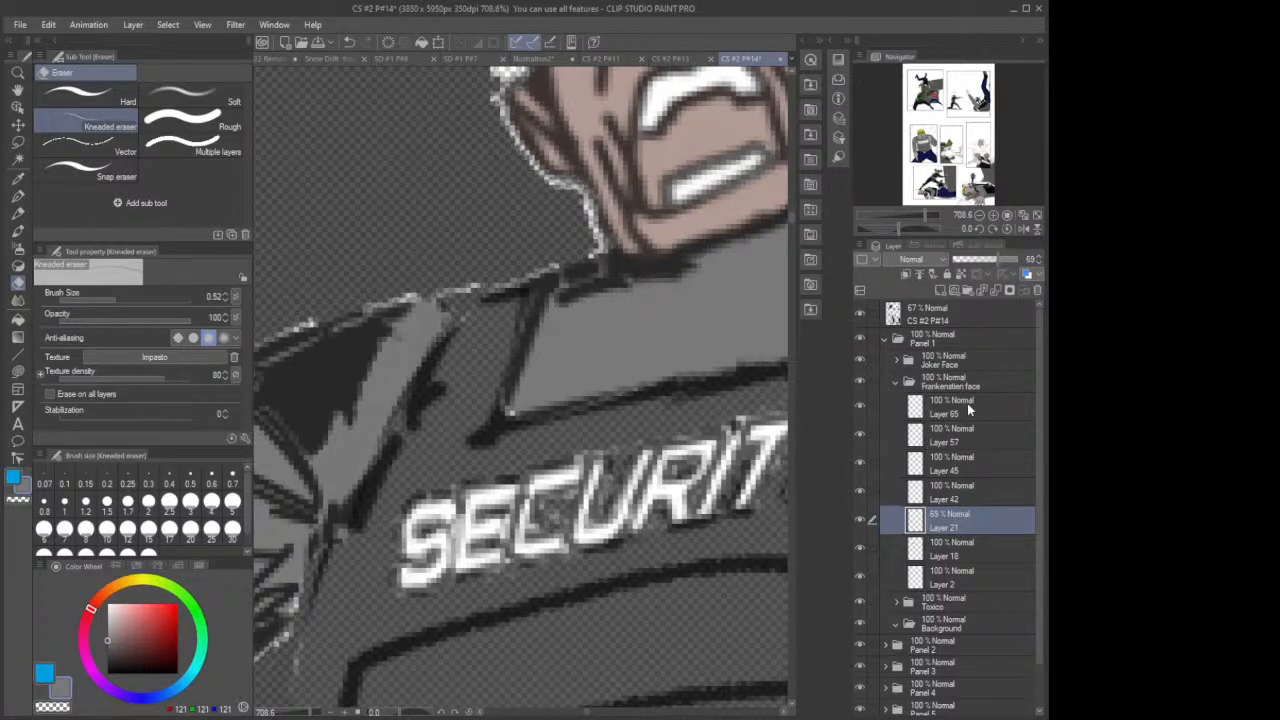
# Step: On Layer 42, trim the ragged white edges of the SECURITY lettering using the Kneaded eraser at size 0.15
pyautogui.click(942, 497)
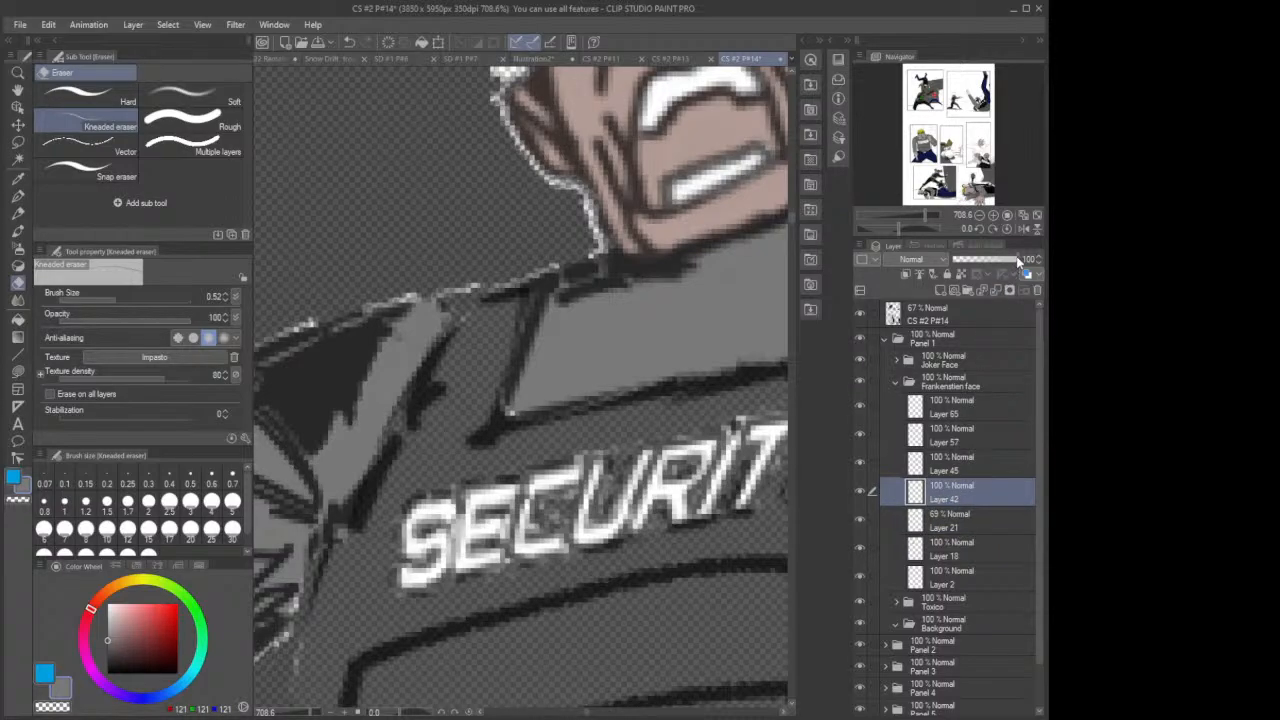
pyautogui.moveTo(1018, 262); pyautogui.dragTo(994, 259)
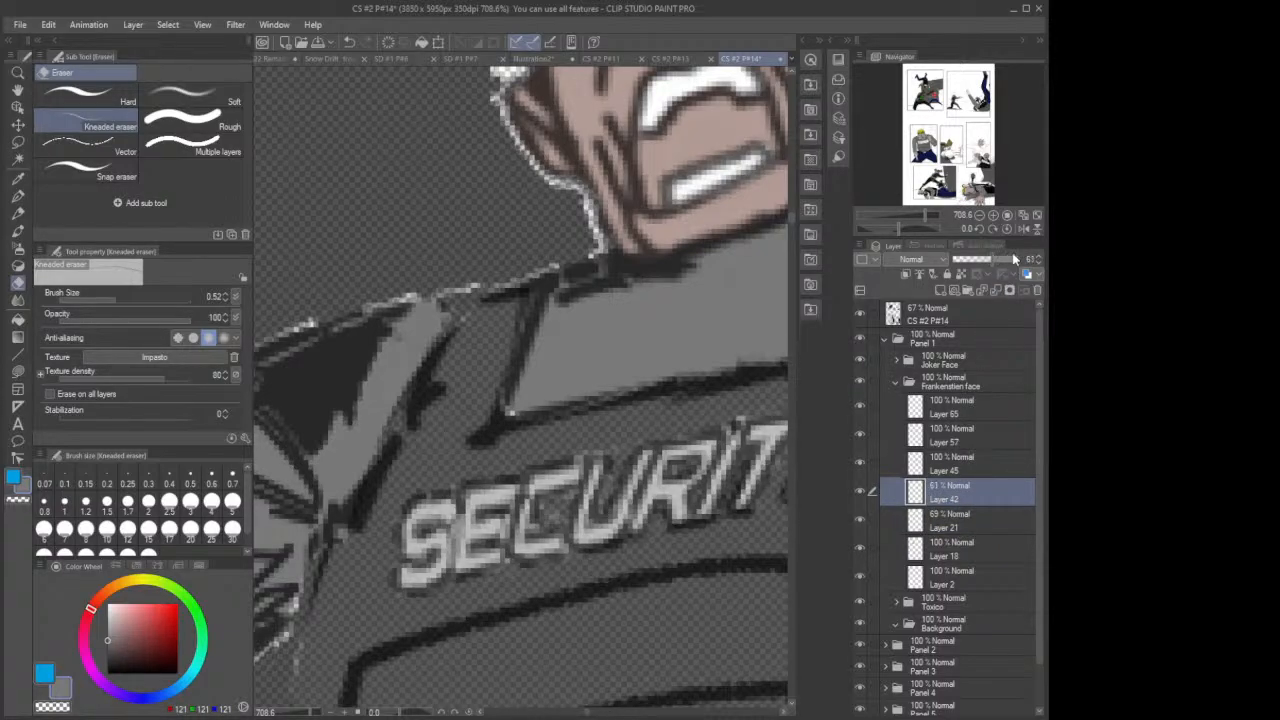
pyautogui.click(1015, 259)
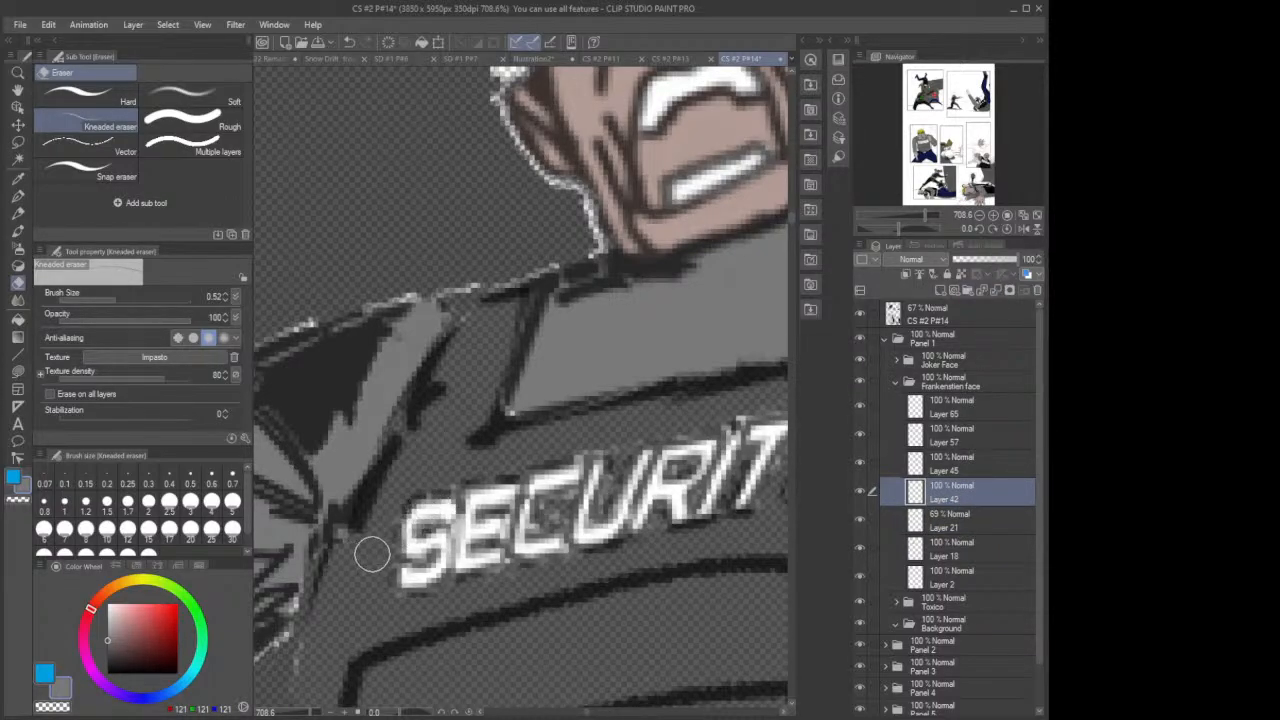
pyautogui.moveTo(108, 294); pyautogui.dragTo(98, 297)
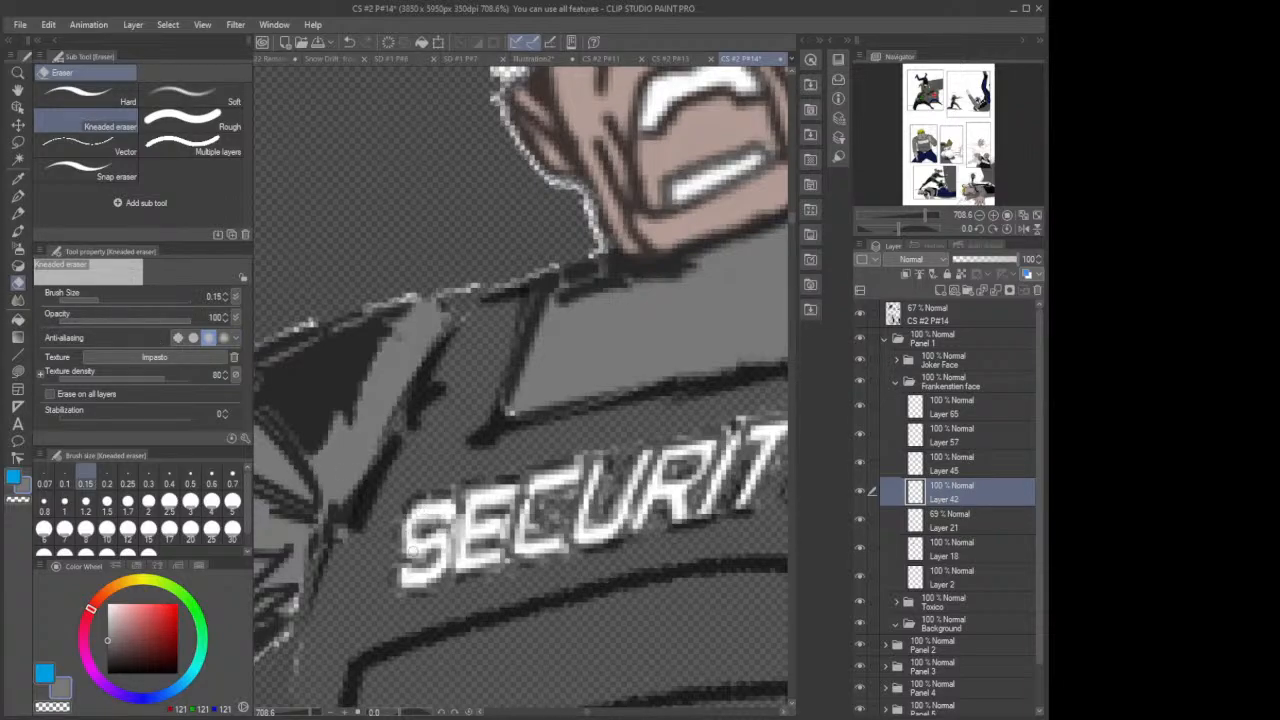
pyautogui.moveTo(404, 555)
pyautogui.mouseDown()
pyautogui.moveTo(437, 580)
pyautogui.moveTo(421, 595)
pyautogui.moveTo(454, 550)
pyautogui.moveTo(454, 528)
pyautogui.moveTo(418, 532)
pyautogui.moveTo(443, 518)
pyautogui.moveTo(401, 559)
pyautogui.moveTo(397, 534)
pyautogui.moveTo(412, 558)
pyautogui.moveTo(410, 506)
pyautogui.moveTo(402, 522)
pyautogui.moveTo(430, 496)
pyautogui.moveTo(449, 498)
pyautogui.moveTo(456, 575)
pyautogui.moveTo(472, 566)
pyautogui.moveTo(458, 558)
pyautogui.moveTo(457, 571)
pyautogui.moveTo(481, 560)
pyautogui.moveTo(458, 572)
pyautogui.moveTo(505, 548)
pyautogui.moveTo(488, 542)
pyautogui.moveTo(507, 505)
pyautogui.moveTo(458, 520)
pyautogui.moveTo(462, 495)
pyautogui.moveTo(575, 481)
pyautogui.mouseUp()
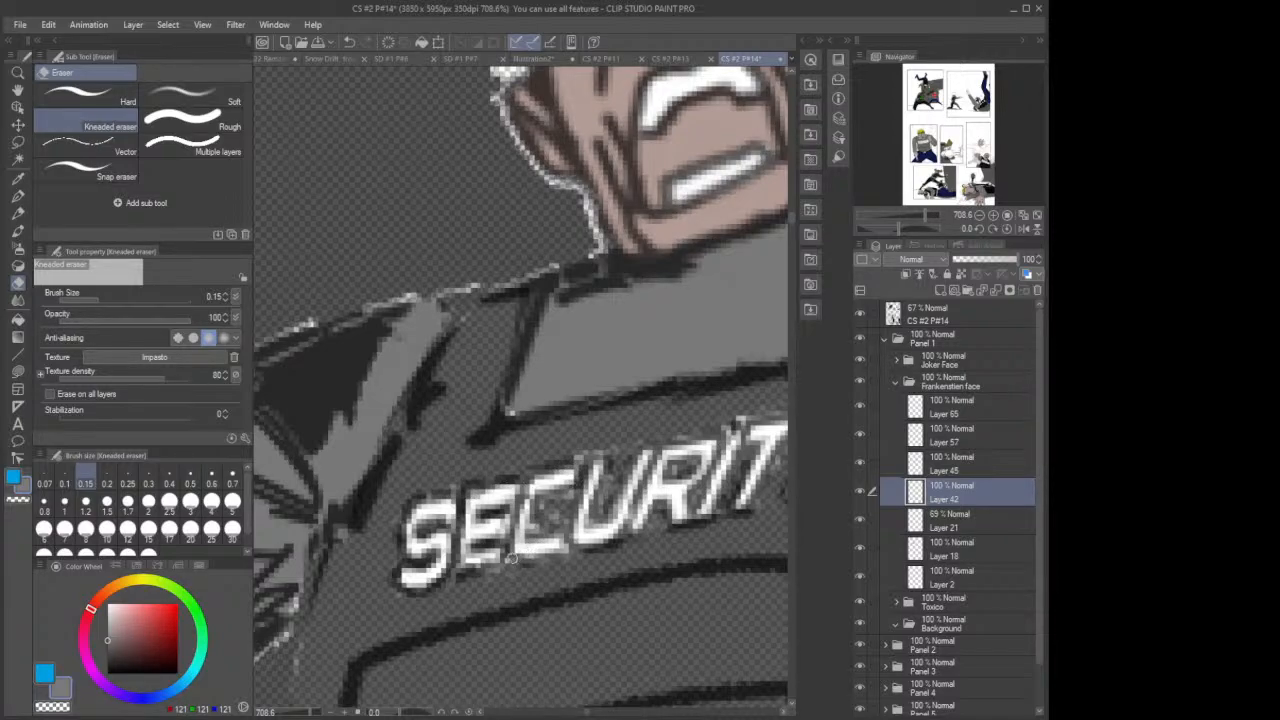
pyautogui.moveTo(509, 551)
pyautogui.mouseDown()
pyautogui.moveTo(567, 545)
pyautogui.moveTo(561, 555)
pyautogui.moveTo(566, 530)
pyautogui.moveTo(553, 556)
pyautogui.moveTo(526, 561)
pyautogui.moveTo(564, 533)
pyautogui.moveTo(527, 530)
pyautogui.moveTo(547, 489)
pyautogui.moveTo(533, 532)
pyautogui.moveTo(546, 495)
pyautogui.moveTo(567, 488)
pyautogui.moveTo(551, 494)
pyautogui.moveTo(562, 491)
pyautogui.moveTo(578, 549)
pyautogui.moveTo(567, 536)
pyautogui.moveTo(575, 548)
pyautogui.moveTo(577, 463)
pyautogui.moveTo(569, 481)
pyautogui.moveTo(602, 446)
pyautogui.moveTo(593, 456)
pyautogui.moveTo(612, 455)
pyautogui.moveTo(598, 450)
pyautogui.moveTo(601, 492)
pyautogui.moveTo(608, 471)
pyautogui.moveTo(595, 504)
pyautogui.moveTo(611, 460)
pyautogui.moveTo(592, 522)
pyautogui.moveTo(633, 447)
pyautogui.moveTo(620, 479)
pyautogui.mouseUp()
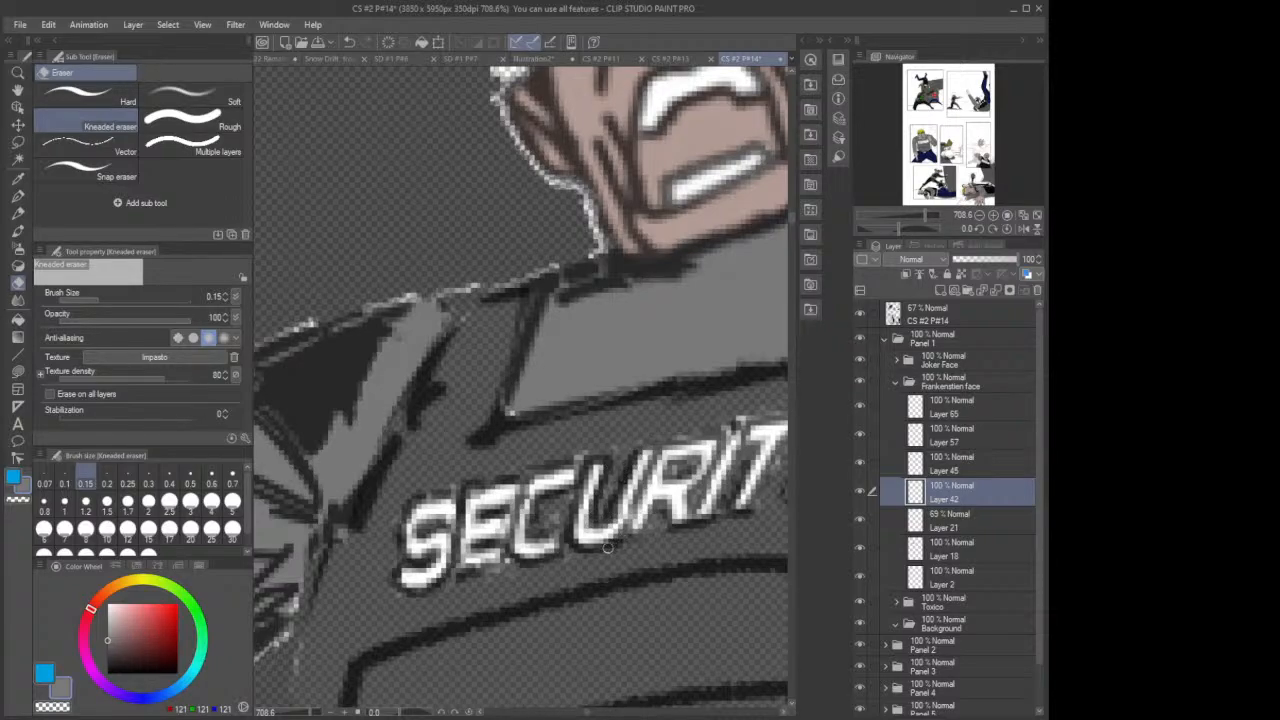
pyautogui.moveTo(577, 548)
pyautogui.mouseDown()
pyautogui.moveTo(626, 527)
pyautogui.moveTo(620, 537)
pyautogui.moveTo(654, 446)
pyautogui.moveTo(627, 532)
pyautogui.moveTo(651, 523)
pyautogui.moveTo(638, 535)
pyautogui.moveTo(655, 500)
pyautogui.moveTo(687, 521)
pyautogui.mouseUp()
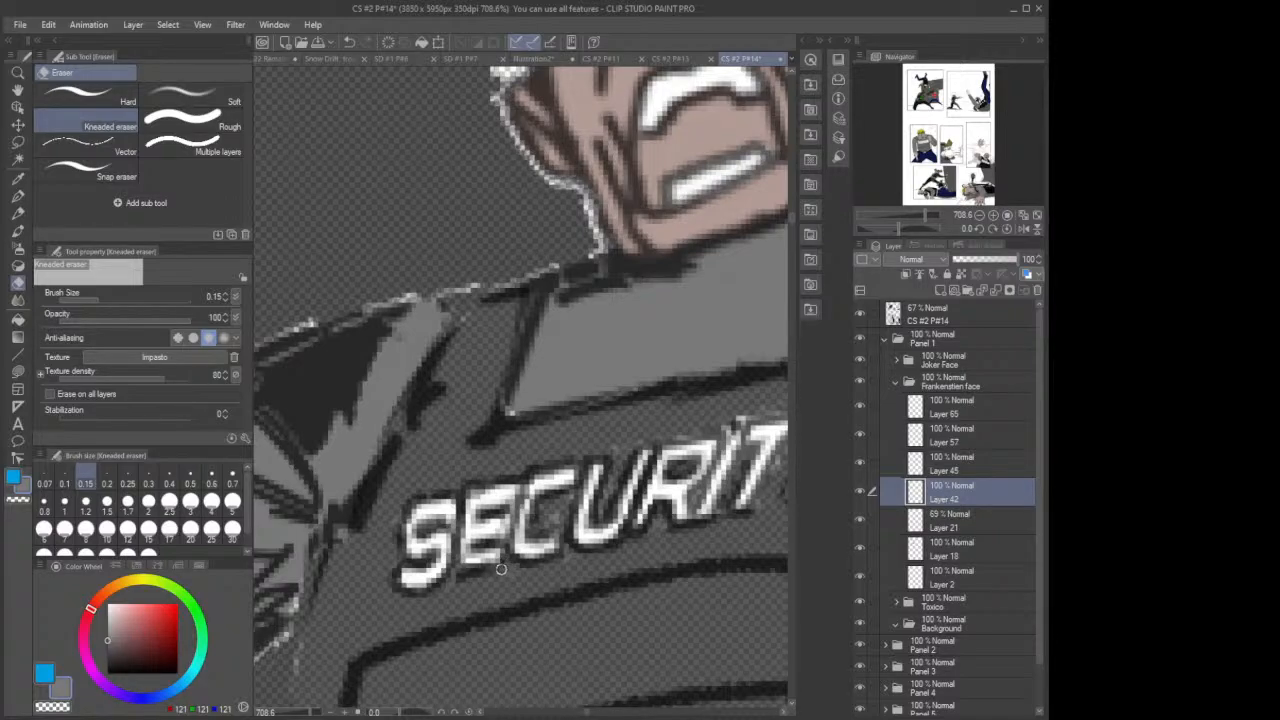
# Step: Return Layer 21's opacity to 100% and erase the stray white pixels around the SECURITY lettering on Layer 42
pyautogui.moveTo(587, 714); pyautogui.dragTo(590, 713)
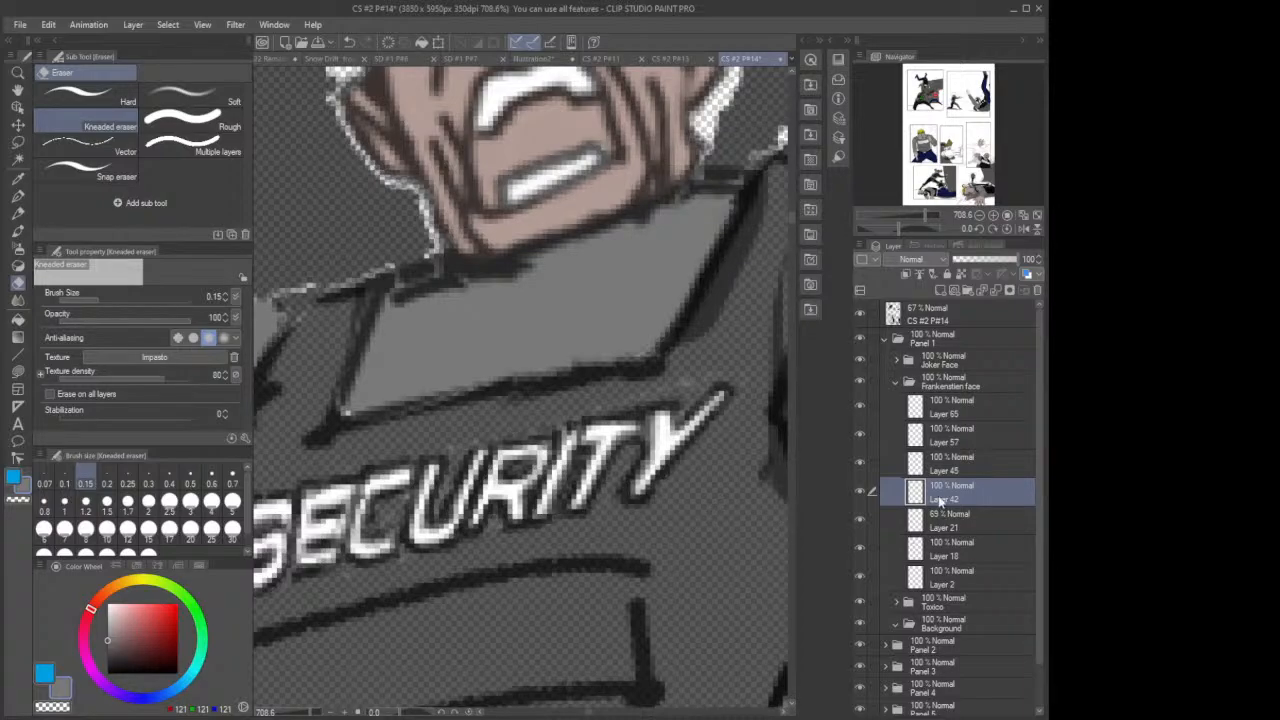
pyautogui.click(968, 528)
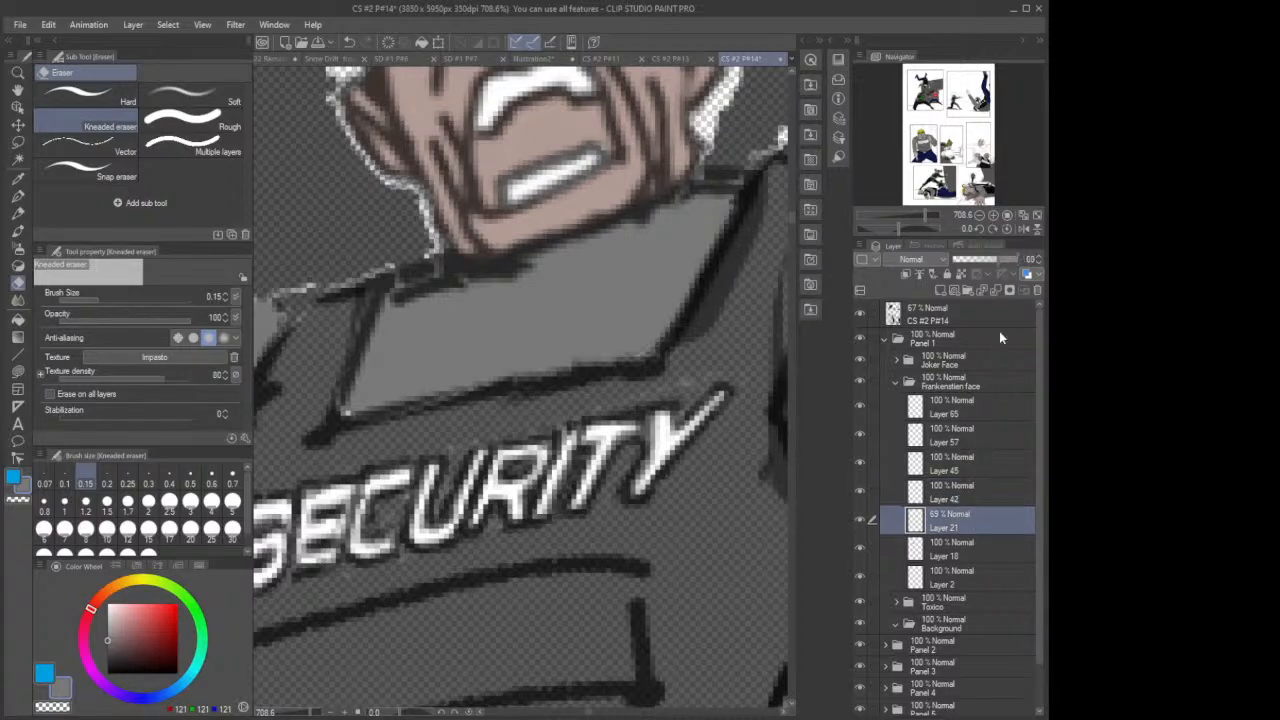
pyautogui.moveTo(1007, 268); pyautogui.dragTo(1041, 268)
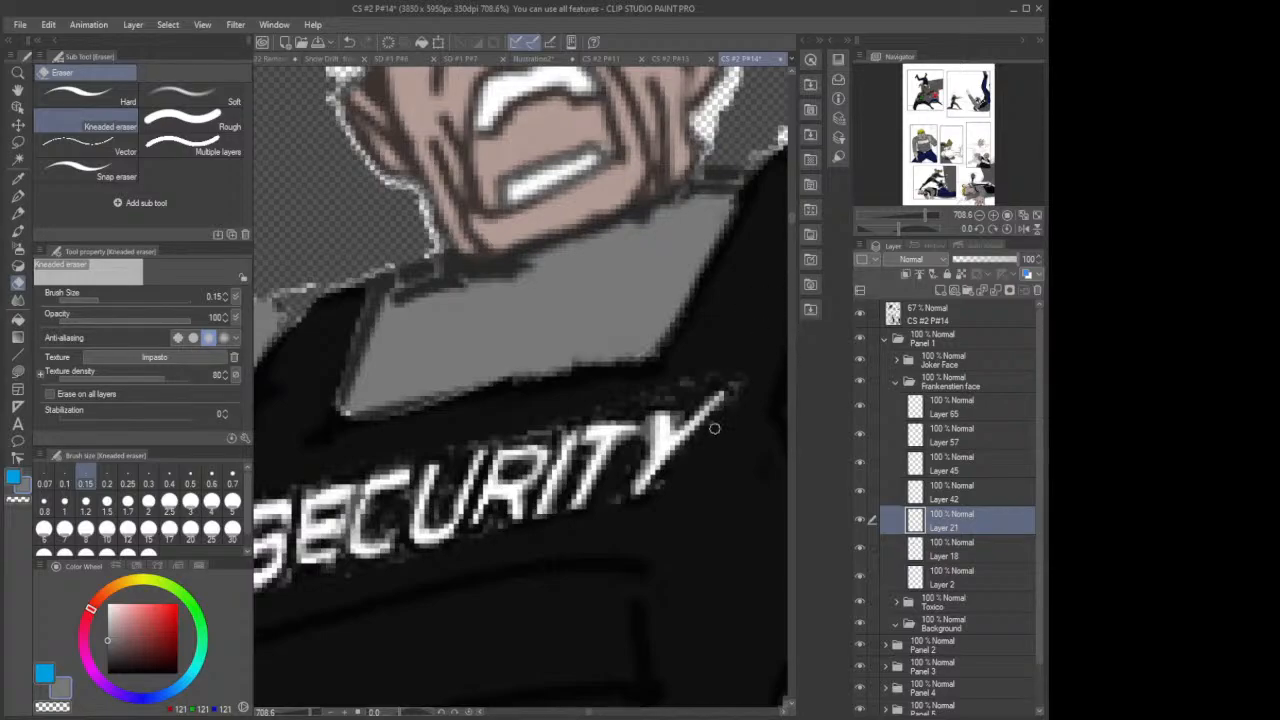
pyautogui.moveTo(669, 493); pyautogui.dragTo(667, 478)
pyautogui.click(912, 489)
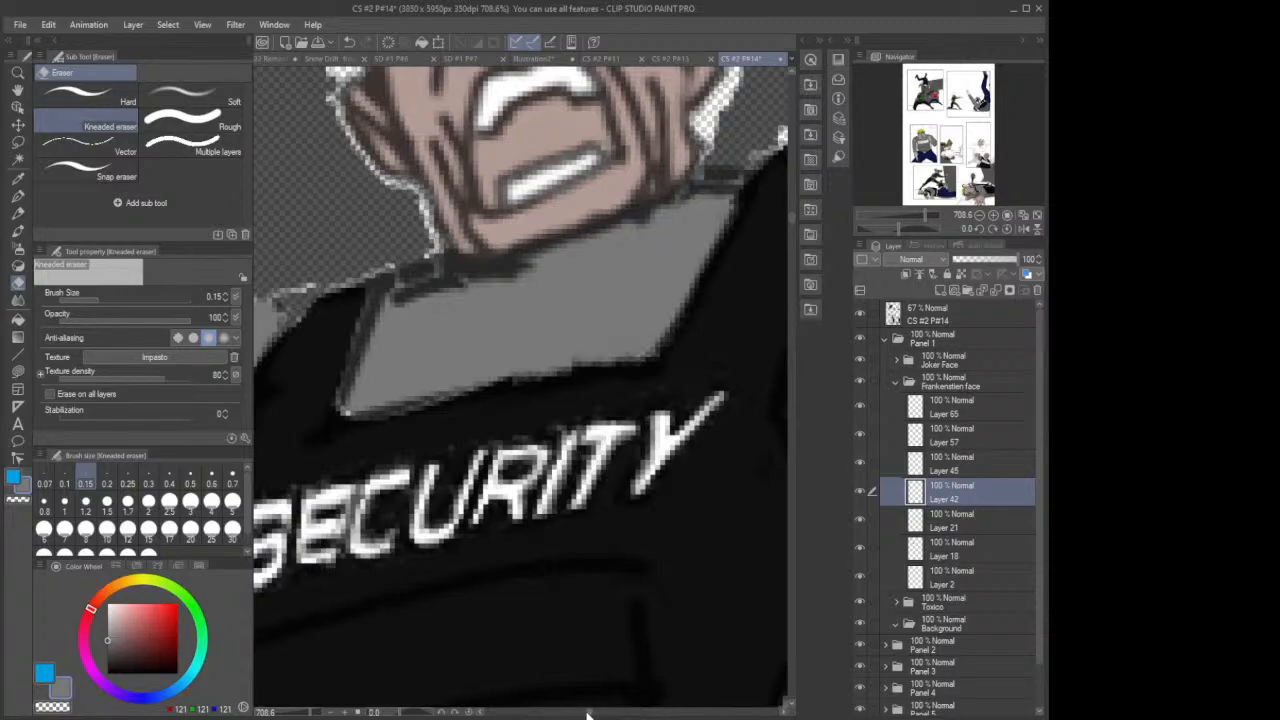
pyautogui.moveTo(588, 712); pyautogui.dragTo(584, 711)
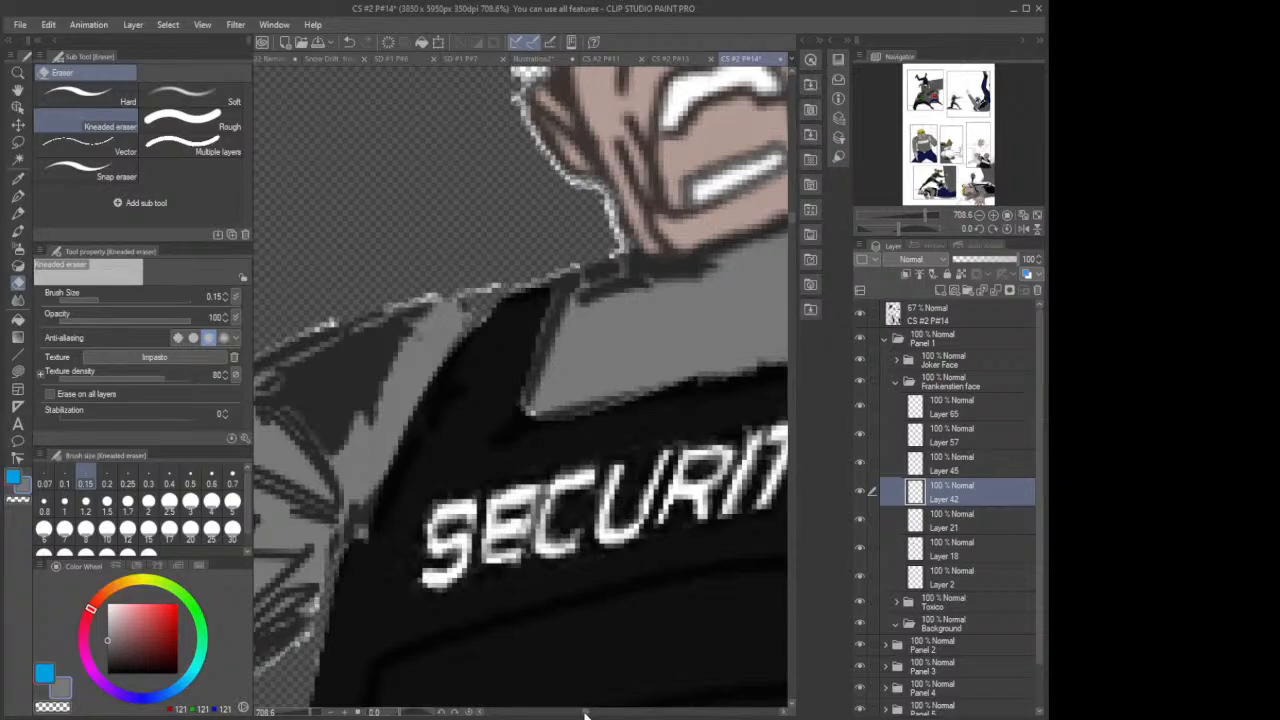
pyautogui.moveTo(585, 713)
pyautogui.mouseDown()
pyautogui.moveTo(599, 713)
pyautogui.moveTo(586, 714)
pyautogui.mouseUp()
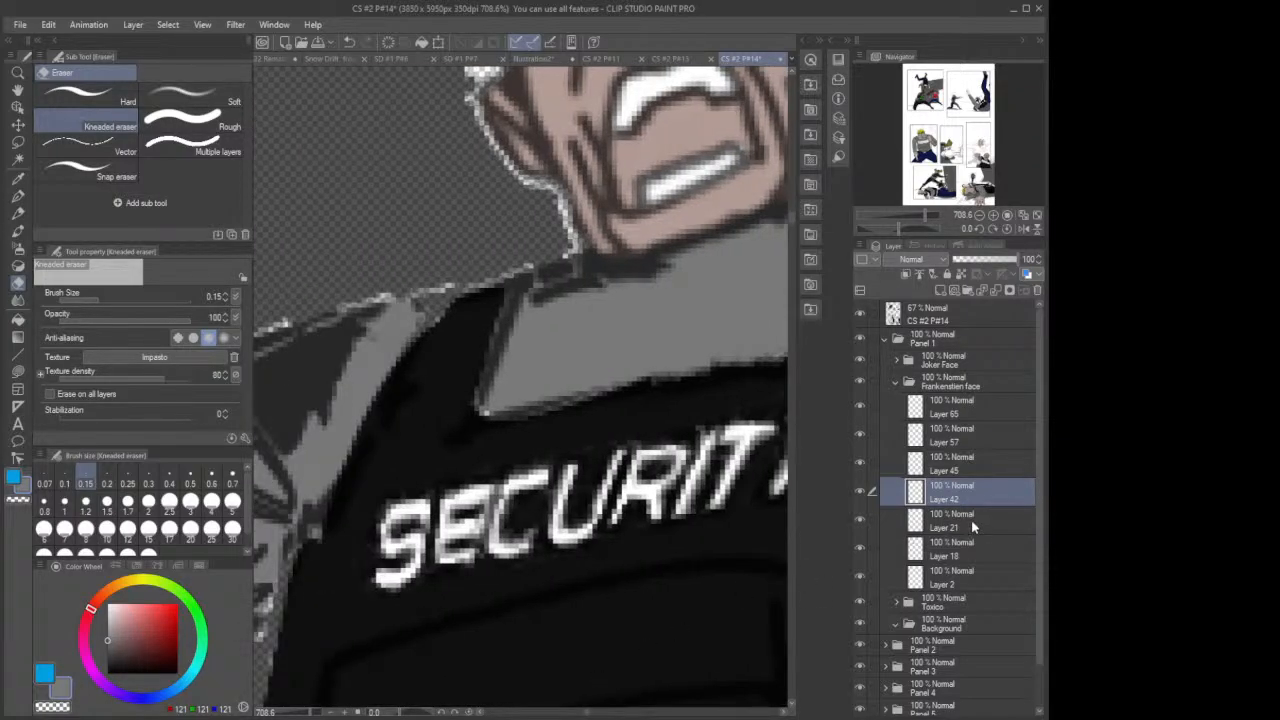
pyautogui.click(955, 577)
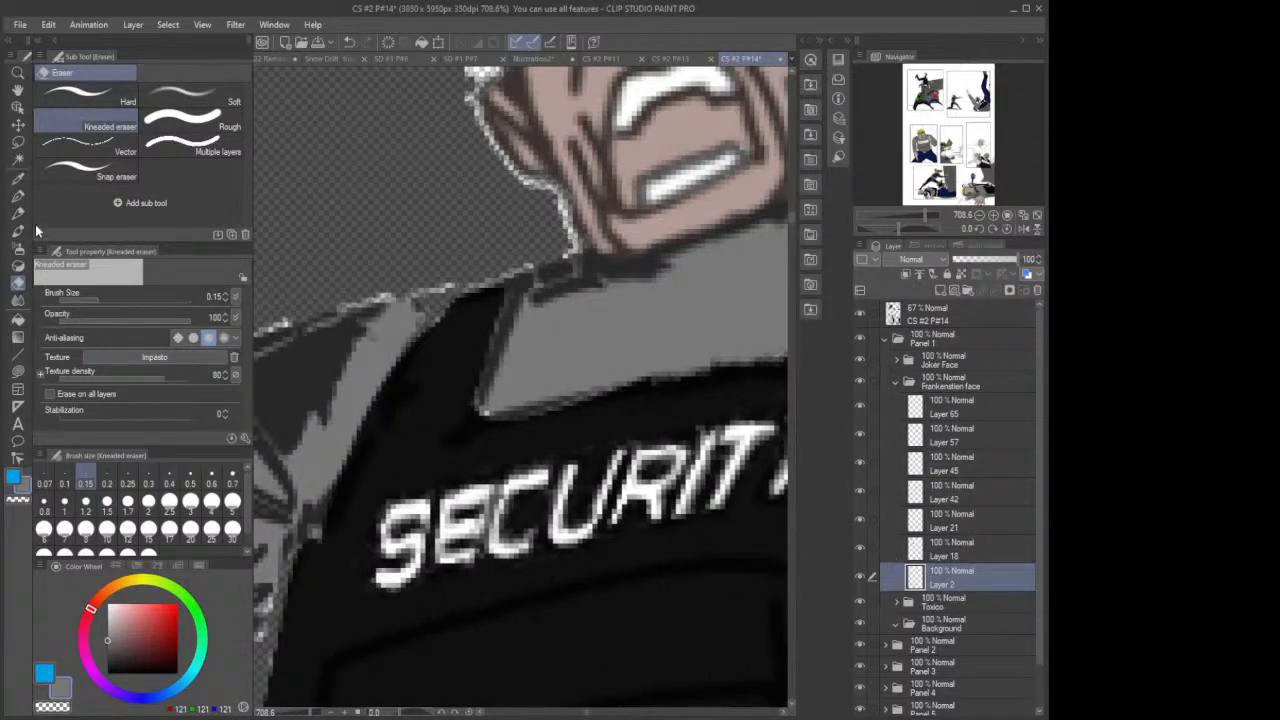
pyautogui.click(20, 182)
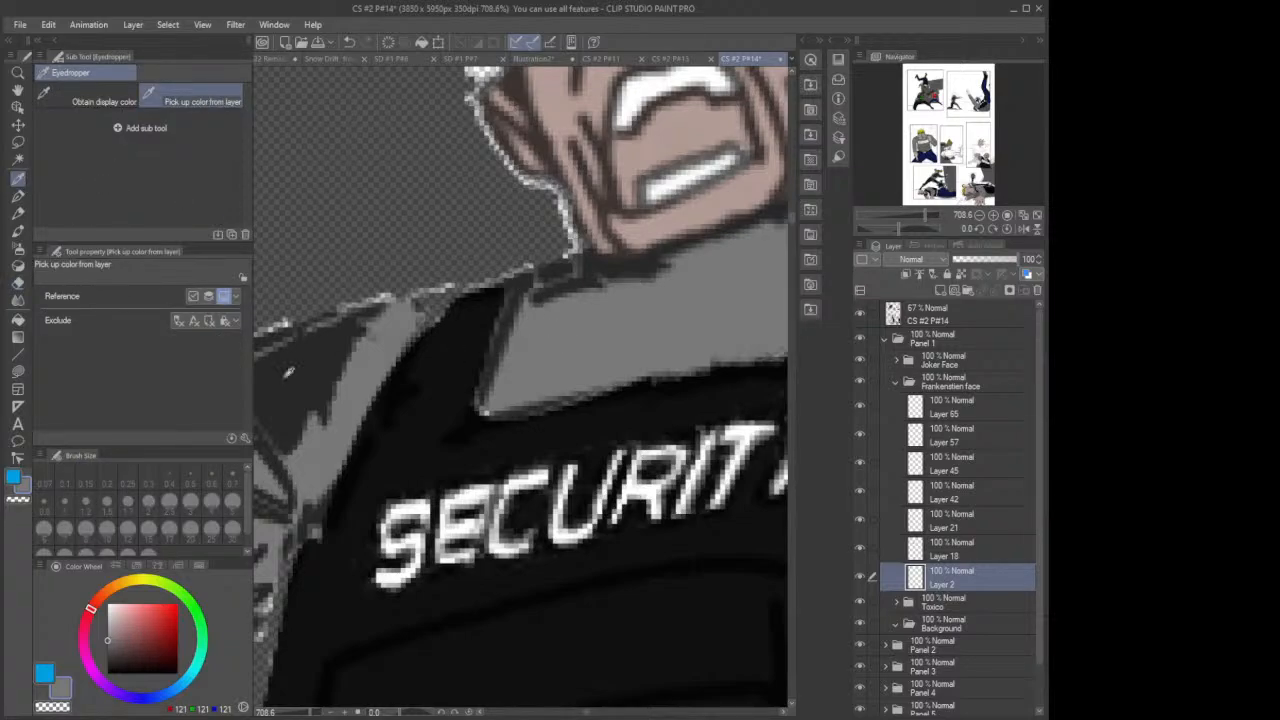
pyautogui.click(18, 371)
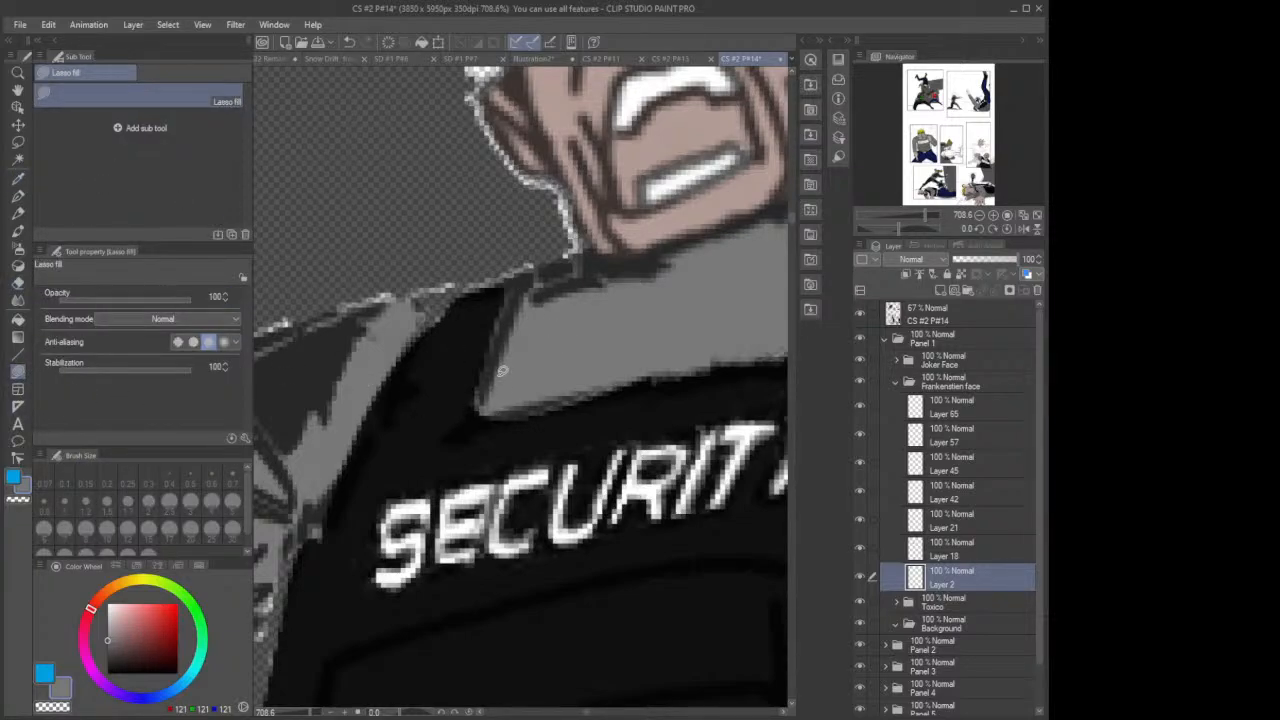
# Step: Raise the CS #2 P#14 line-art layer's opacity to 100% and review the whole of Panel 1
pyautogui.scroll(-5, 566, 458)
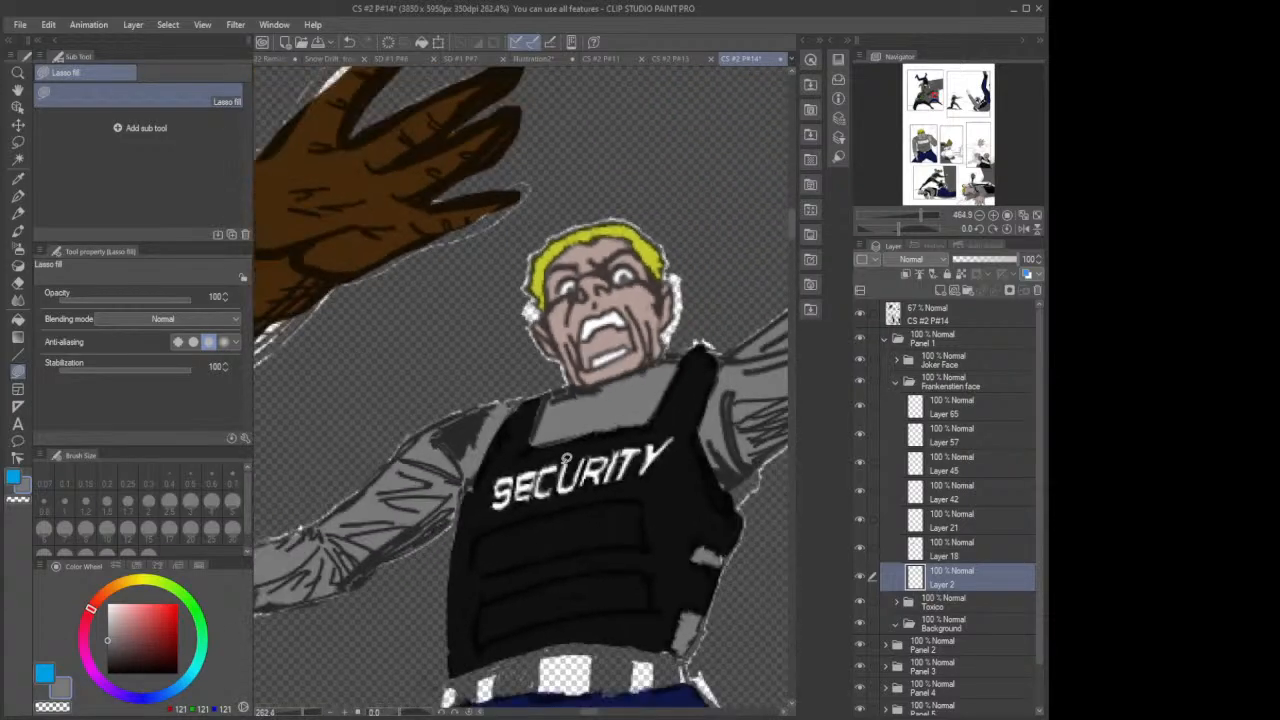
pyautogui.scroll(-2, 566, 458)
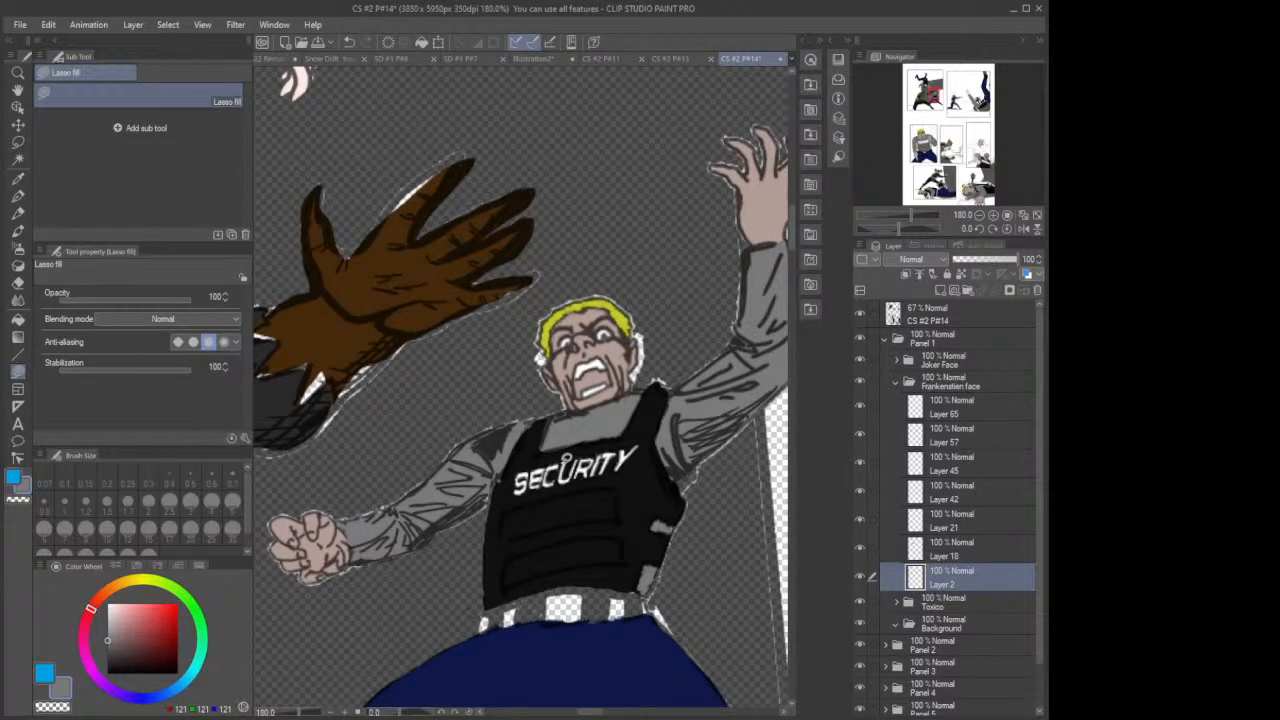
pyautogui.scroll(-4, 566, 458)
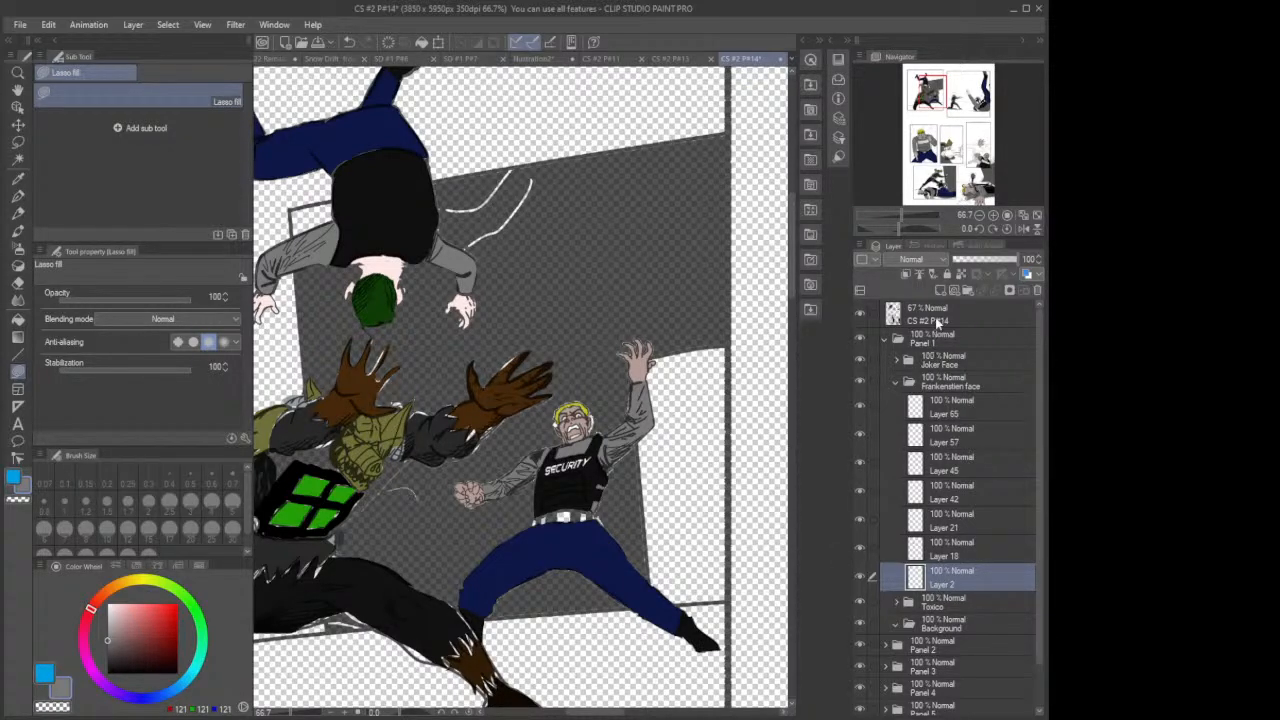
pyautogui.click(940, 318)
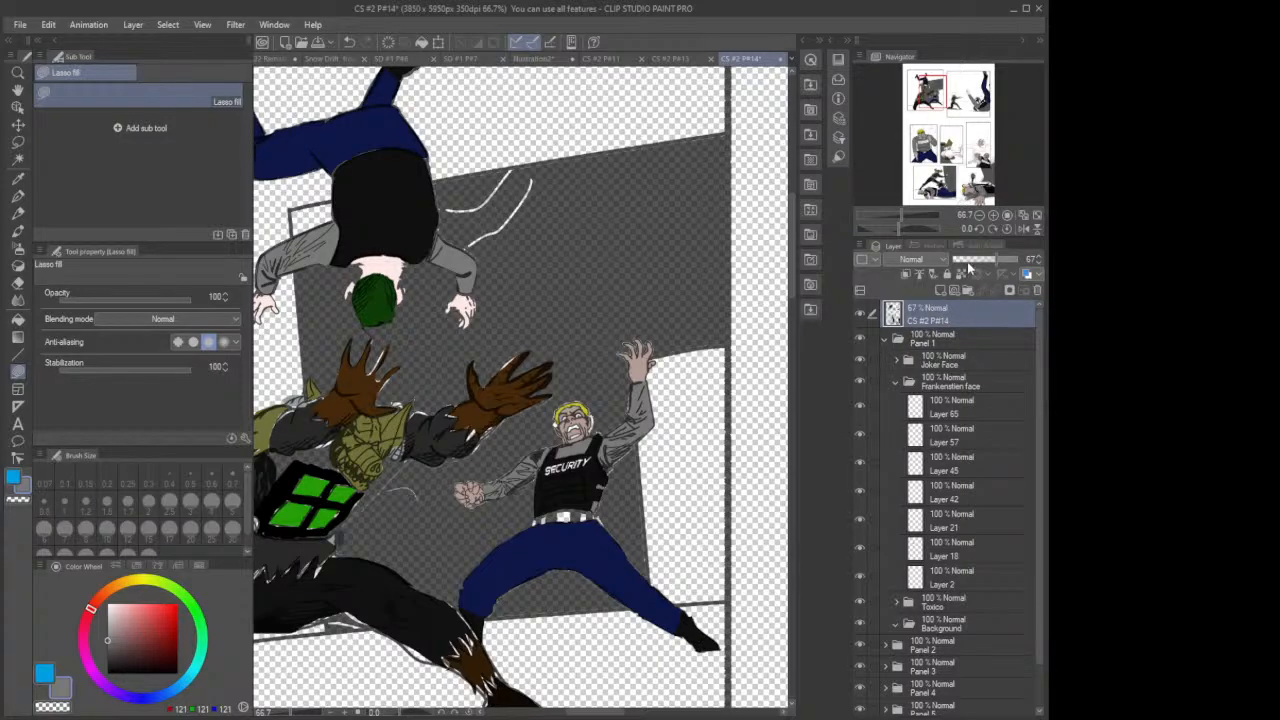
pyautogui.moveTo(997, 265); pyautogui.dragTo(1040, 262)
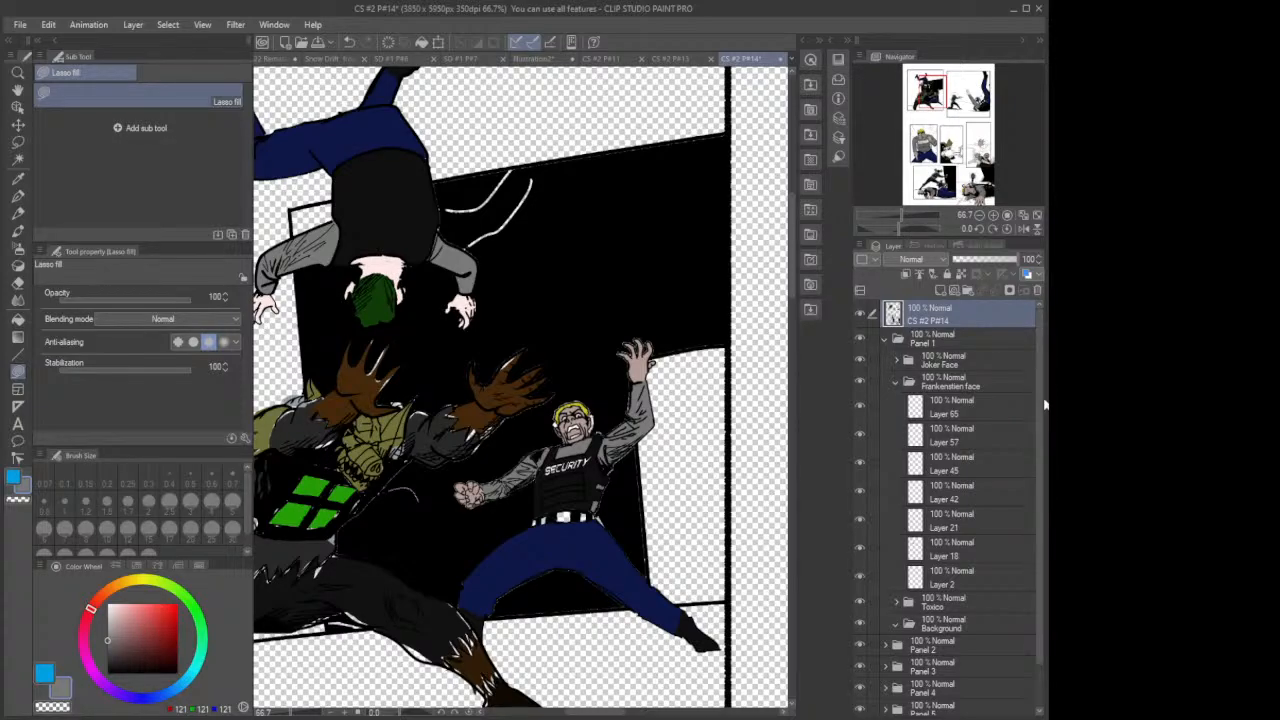
pyautogui.scroll(-1, 621, 397)
pyautogui.scroll(-1, 598, 403)
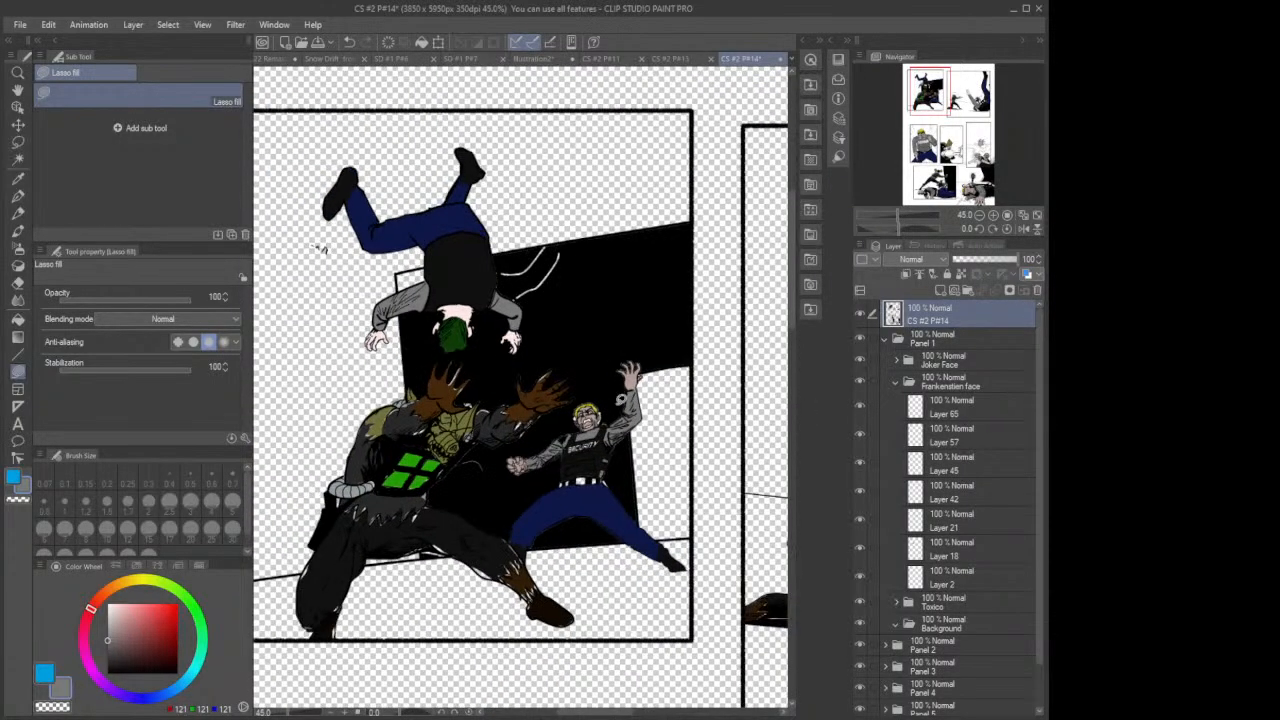
# Step: Inside the Panel 1 folder, collapse the Frankenstein face folder, expand the Toxico folder and select its tubing layer
pyautogui.scroll(-1, 621, 399)
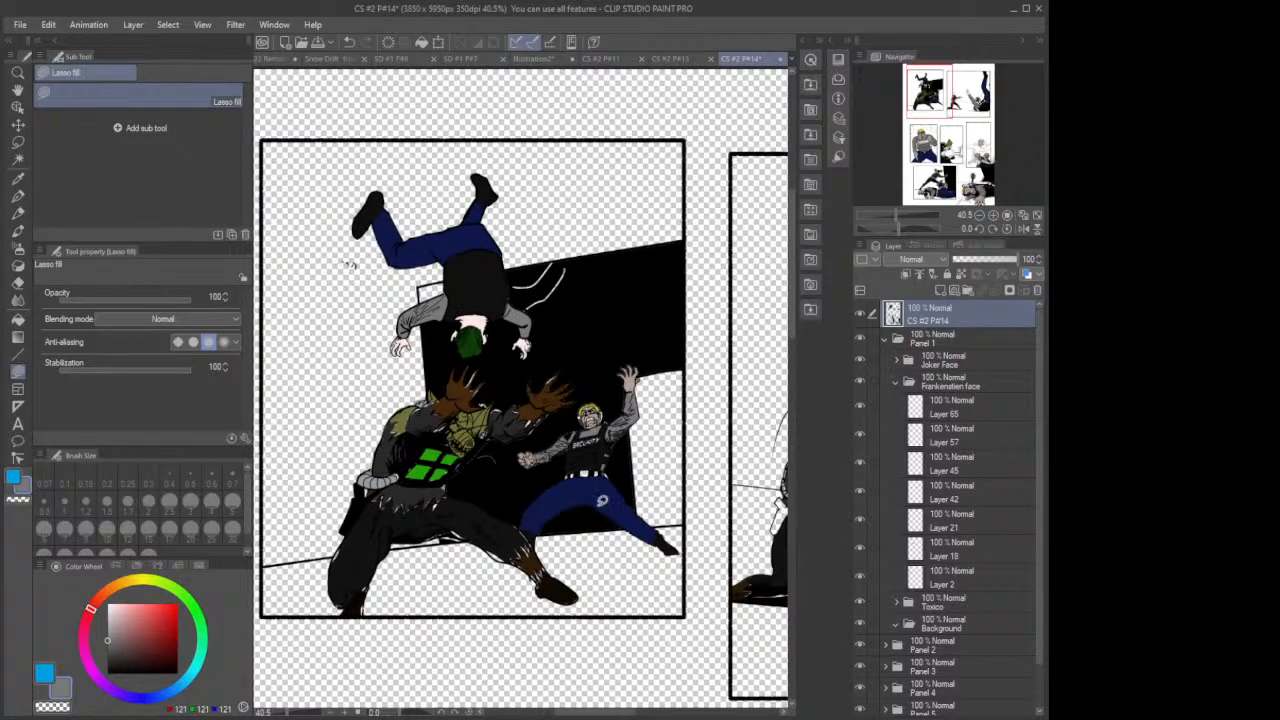
pyautogui.scroll(-3, 348, 265)
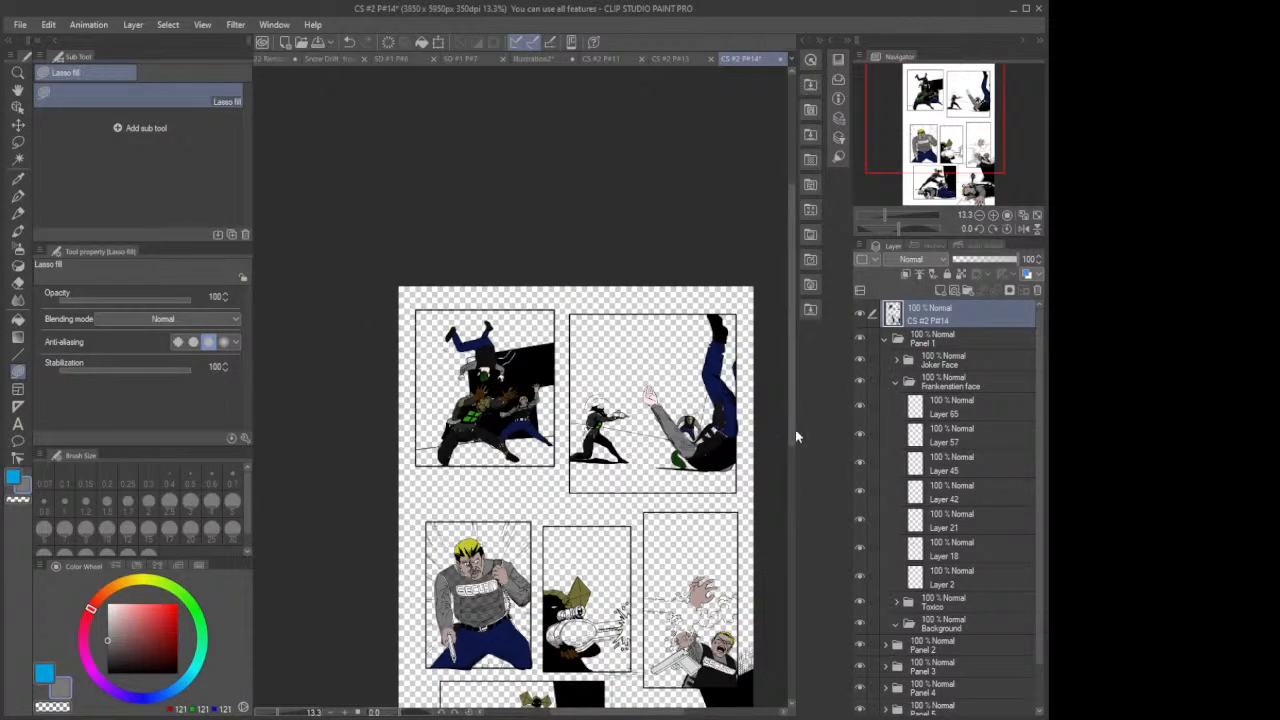
pyautogui.moveTo(795, 429); pyautogui.dragTo(791, 467)
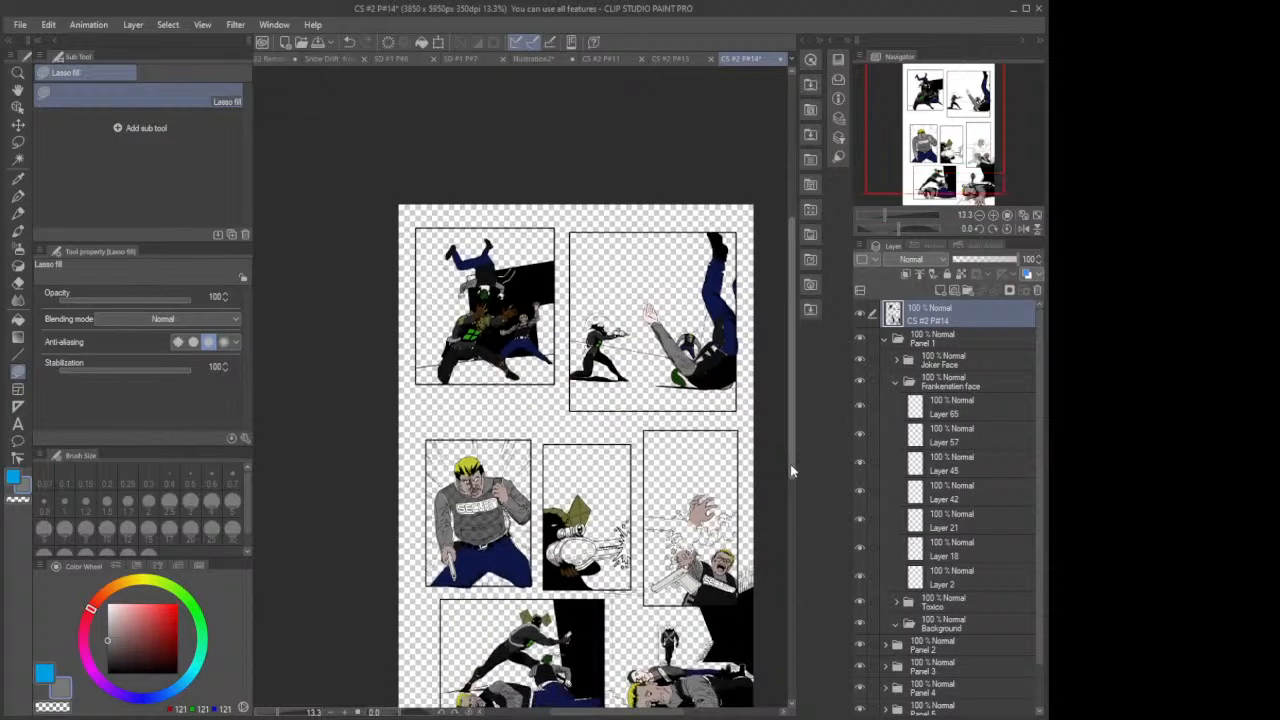
pyautogui.scroll(2, 492, 289)
pyautogui.scroll(2, 402, 248)
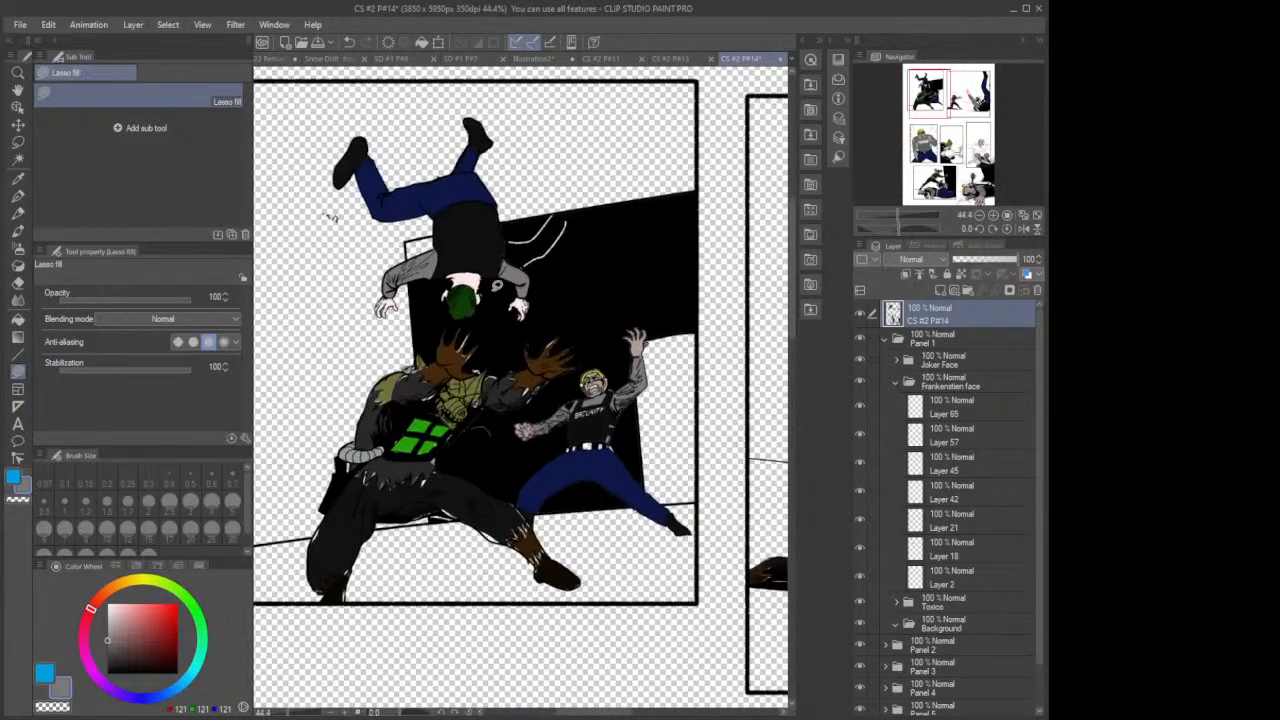
pyautogui.scroll(1, 492, 286)
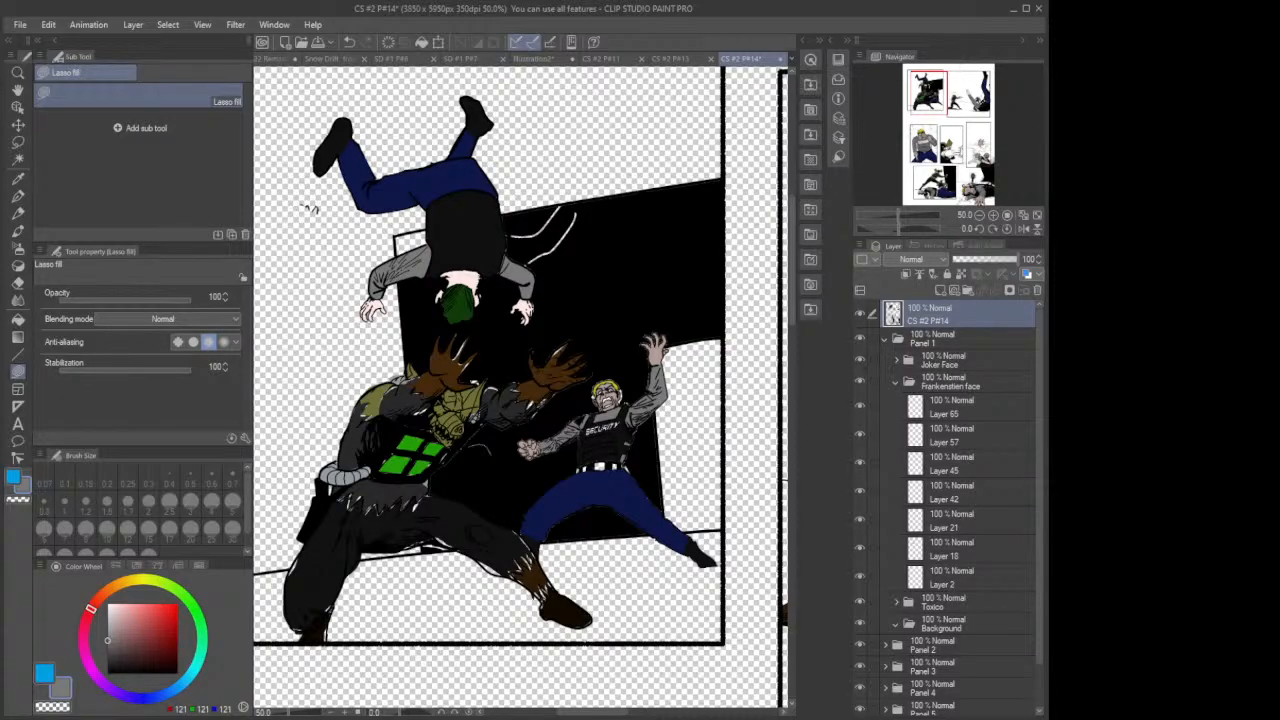
pyautogui.click(896, 383)
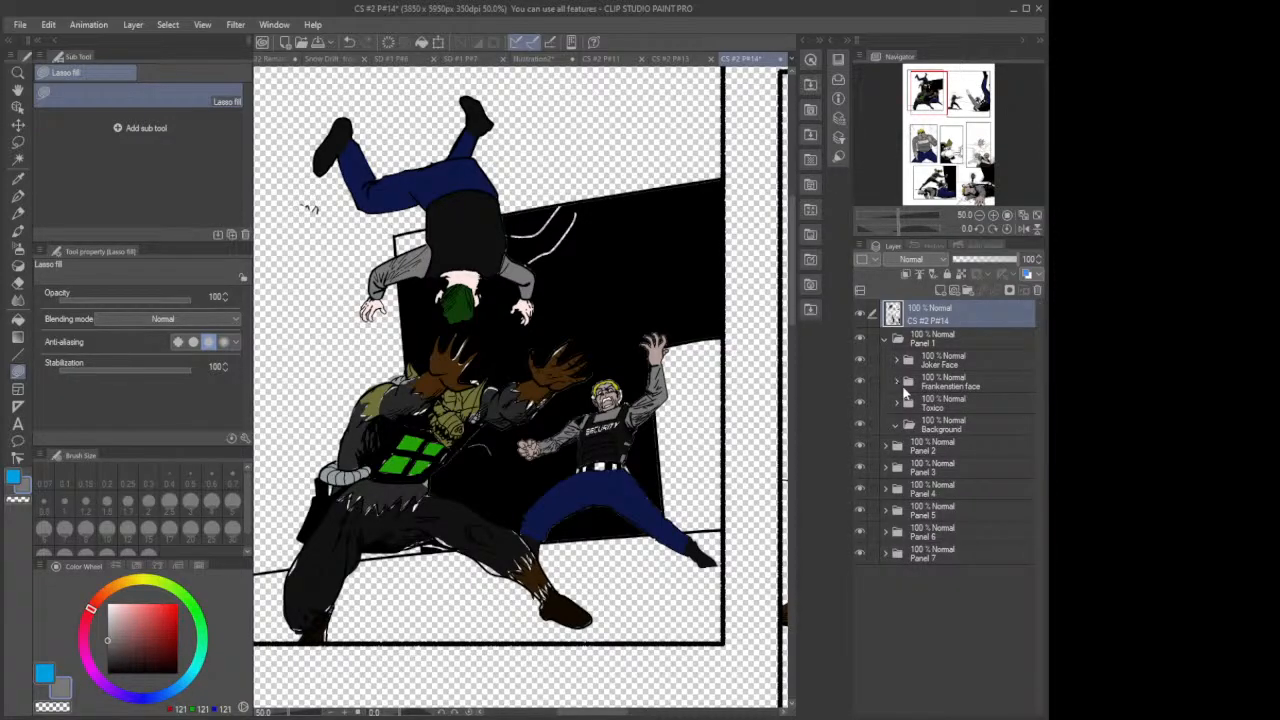
pyautogui.click(897, 403)
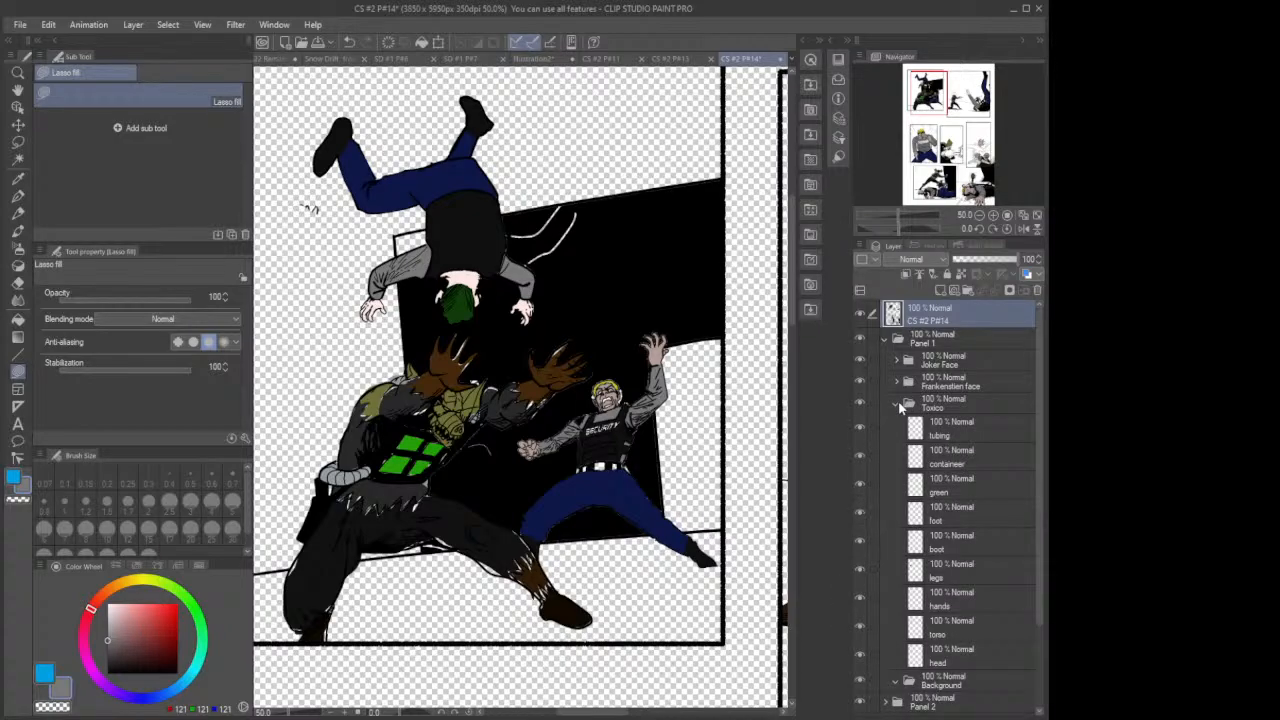
pyautogui.click(964, 423)
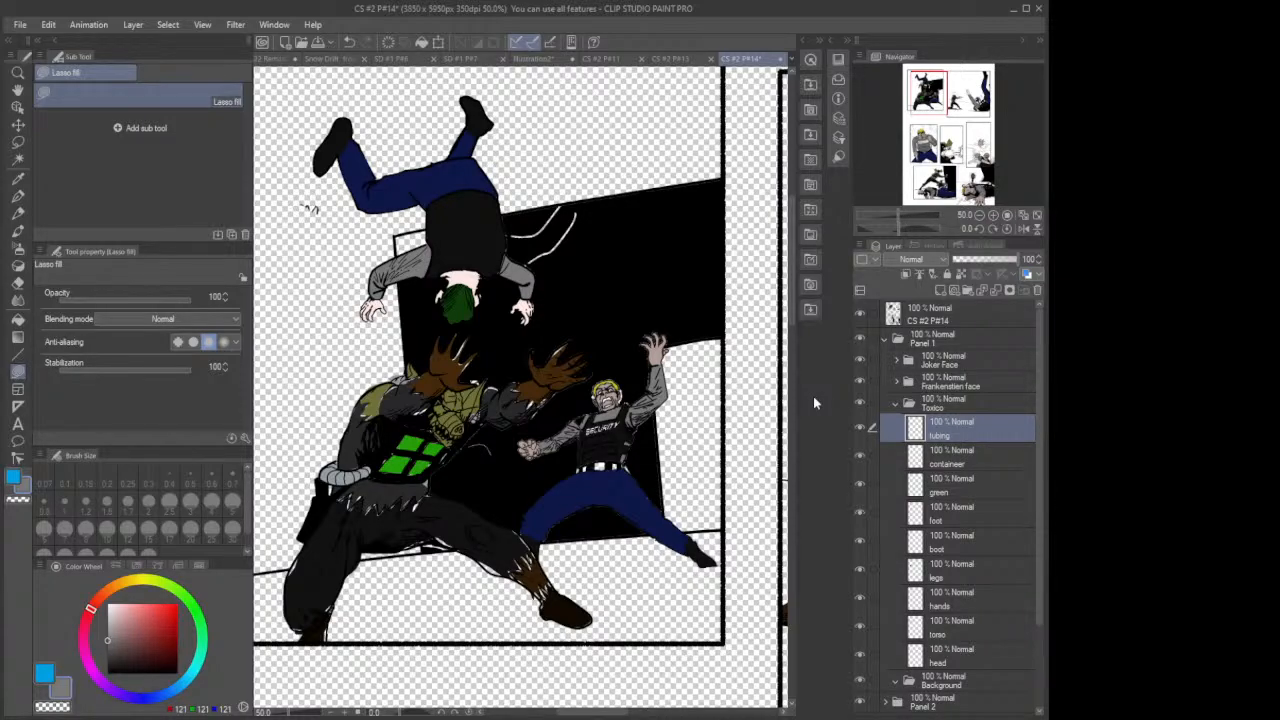
# Step: Erase the grey tubing colour spilling outside the lines at Toxico's shoulder, using the Kneaded eraser at size 0.57
pyautogui.scroll(2, 405, 385)
pyautogui.scroll(5, 408, 378)
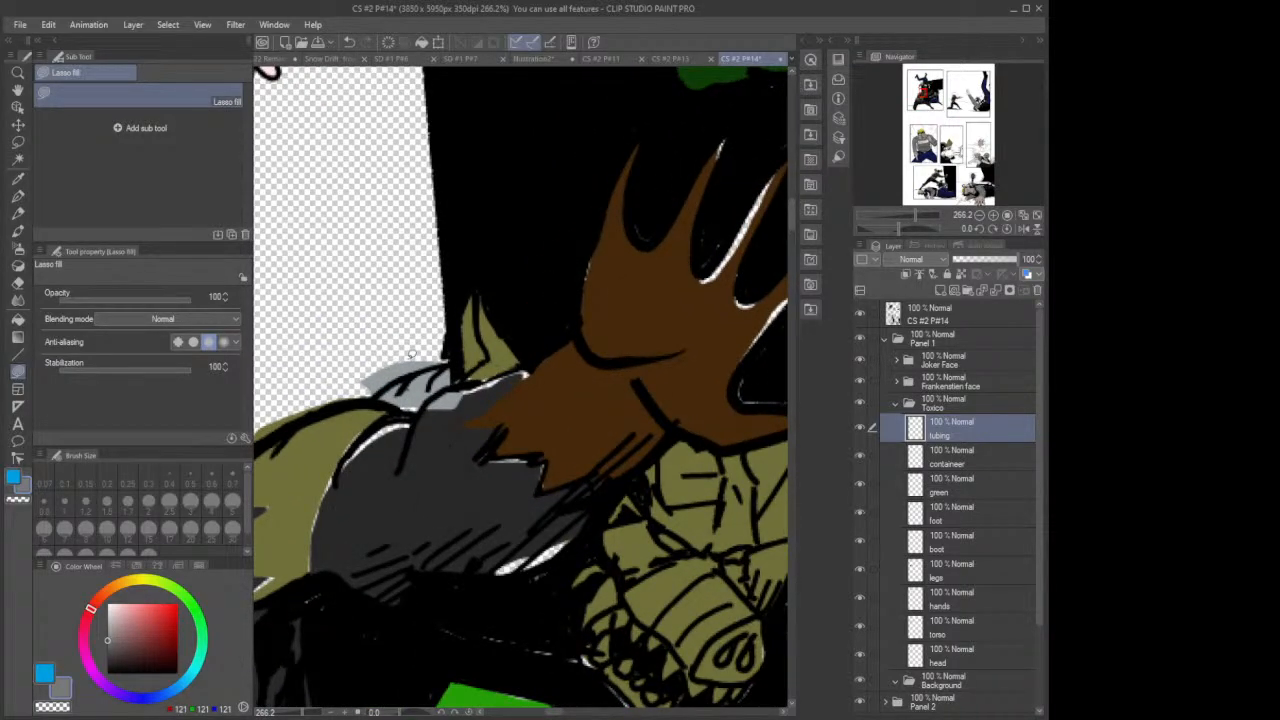
pyautogui.click(17, 284)
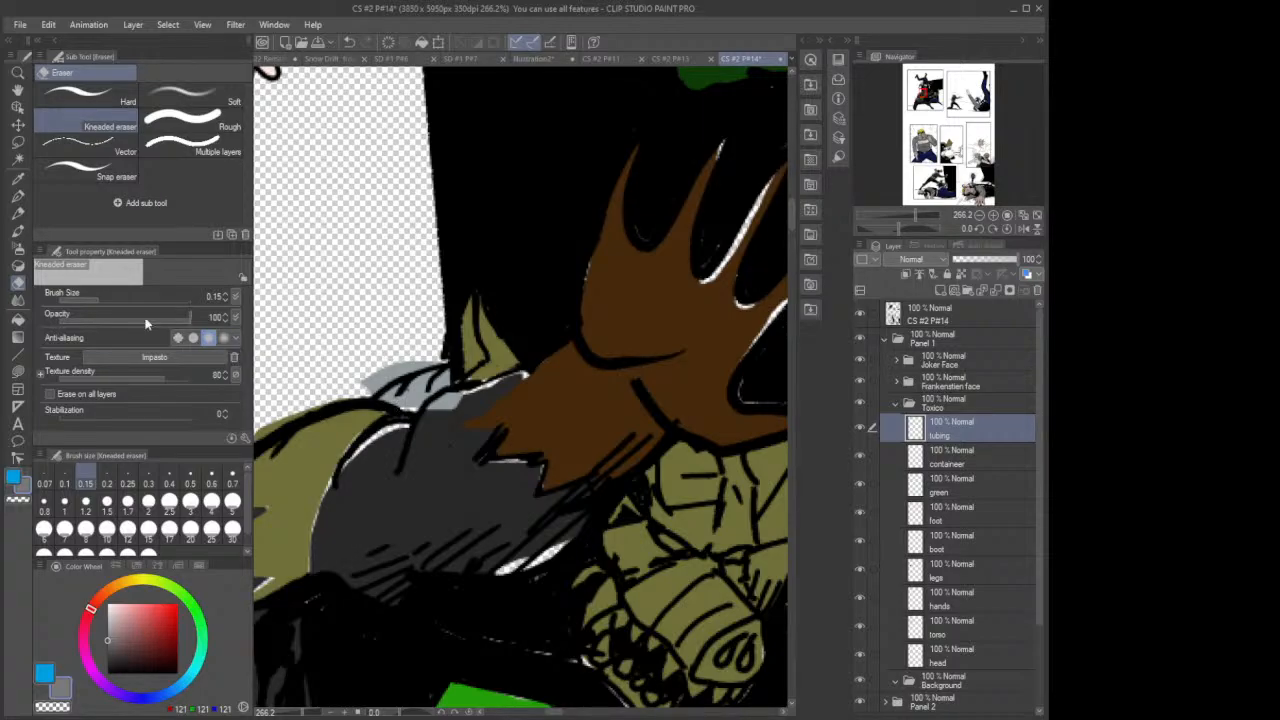
pyautogui.moveTo(104, 296); pyautogui.dragTo(119, 296)
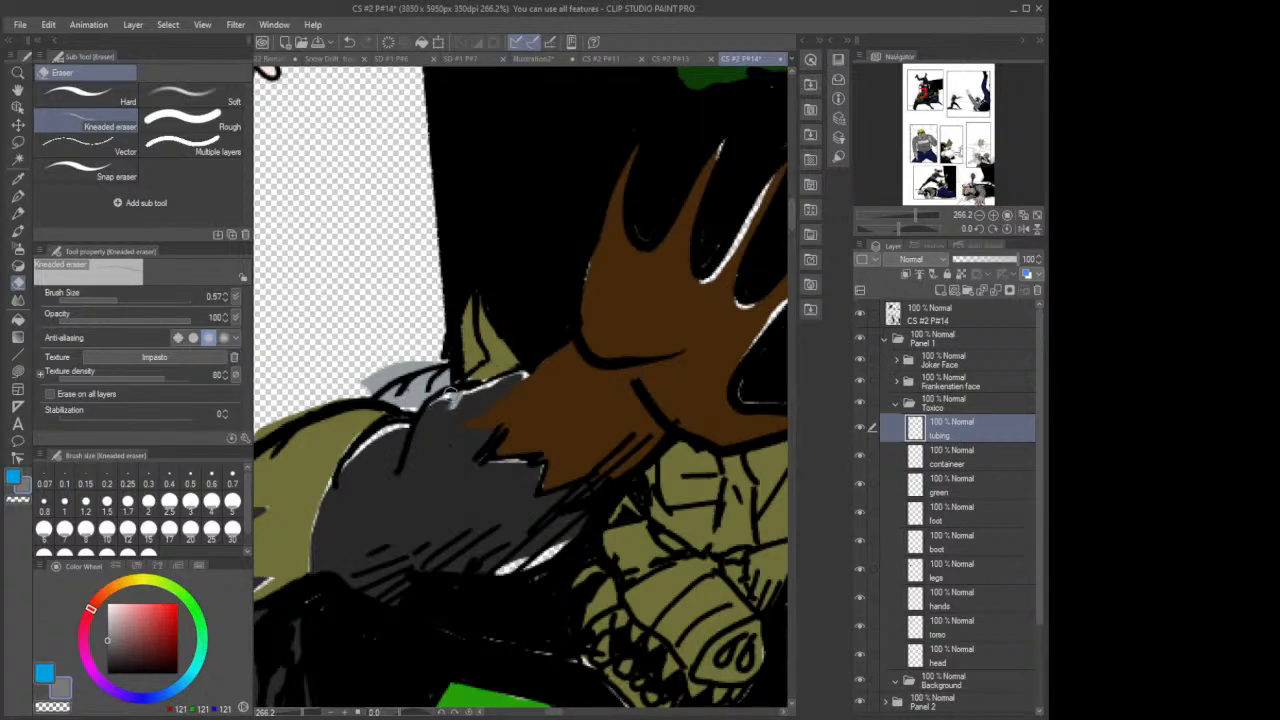
pyautogui.moveTo(366, 363)
pyautogui.mouseDown()
pyautogui.moveTo(360, 396)
pyautogui.moveTo(420, 362)
pyautogui.mouseUp()
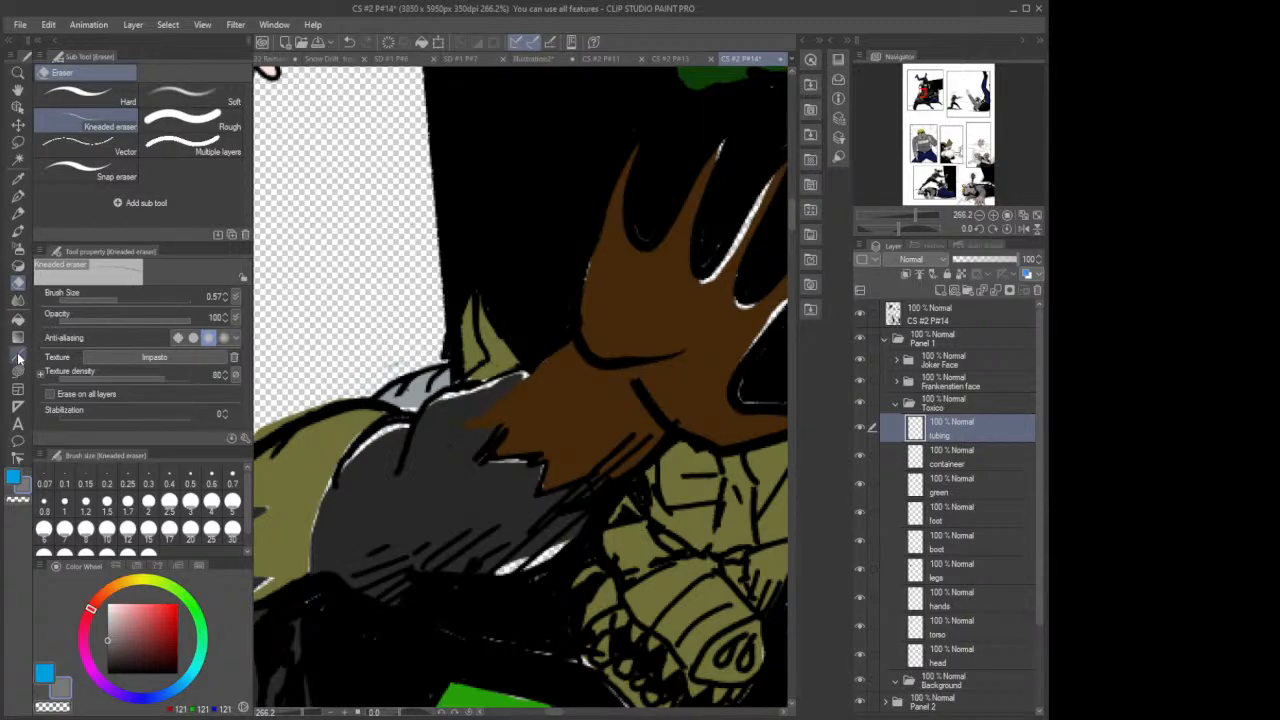
# Step: Sample the tubing's grey and lasso-fill the unpainted gaps in the ribbed hose beside Toxico's waist on the tubing layer
pyautogui.click(17, 178)
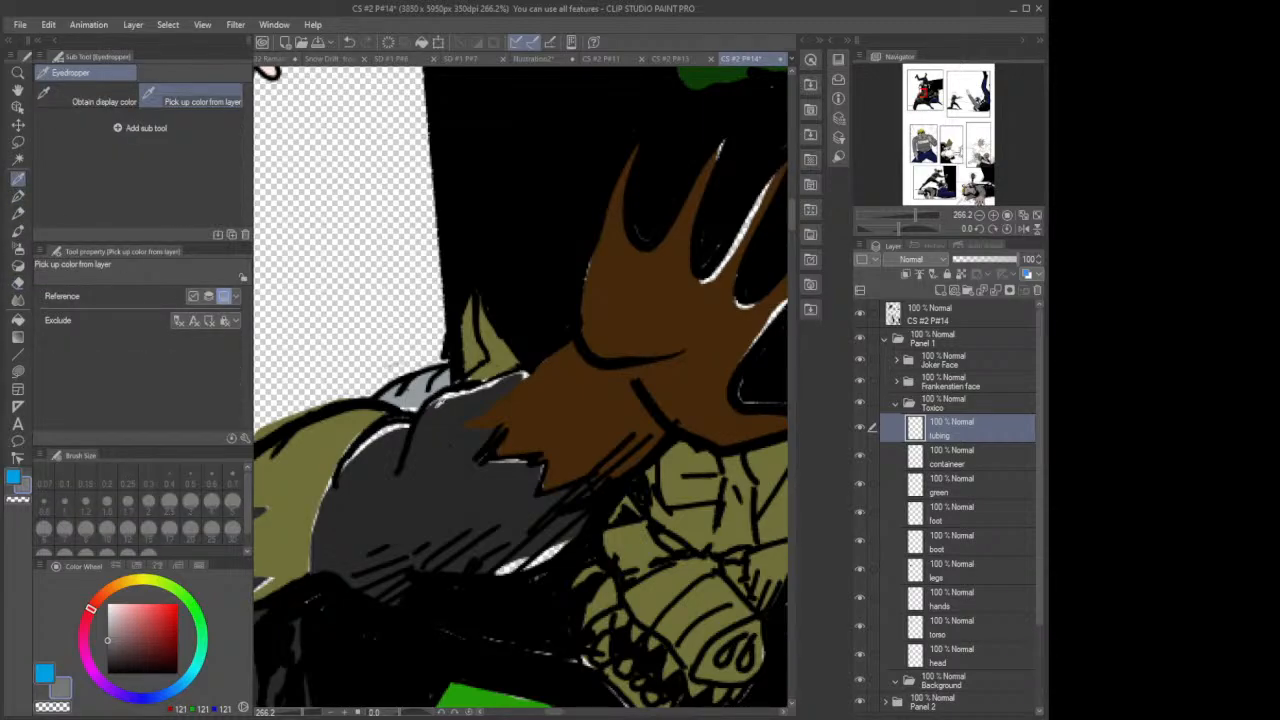
pyautogui.click(419, 389)
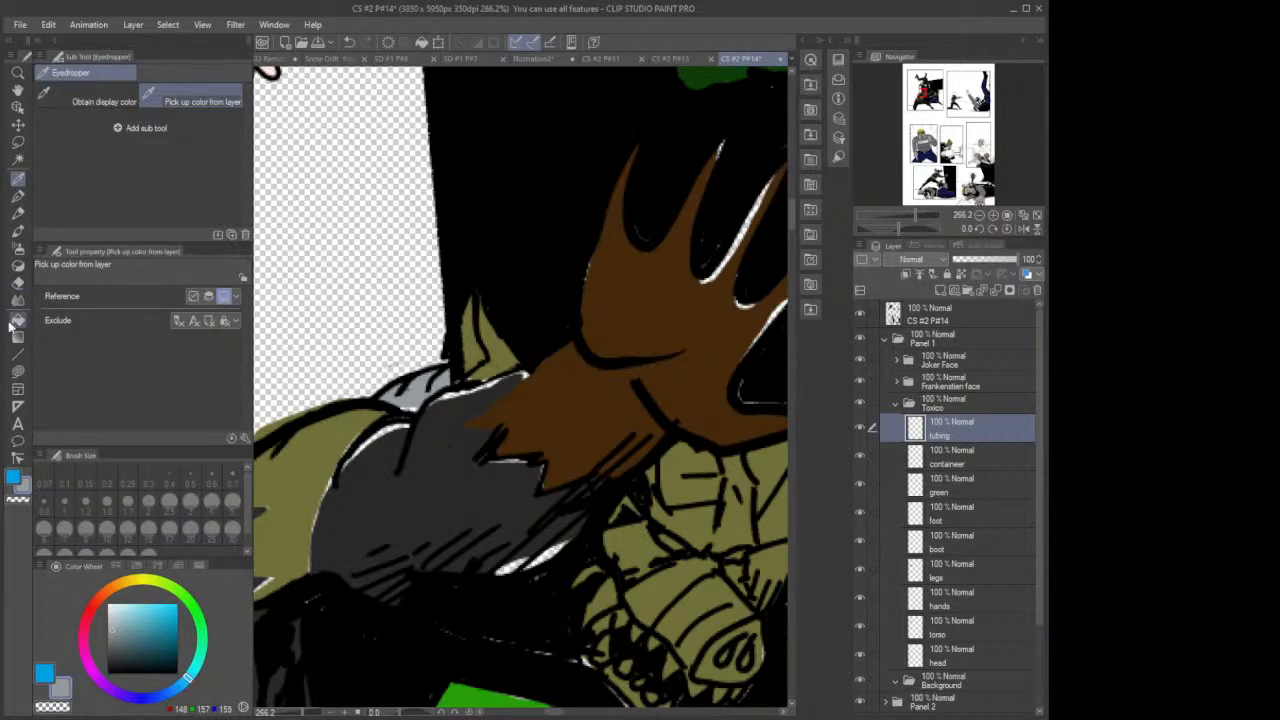
pyautogui.click(17, 370)
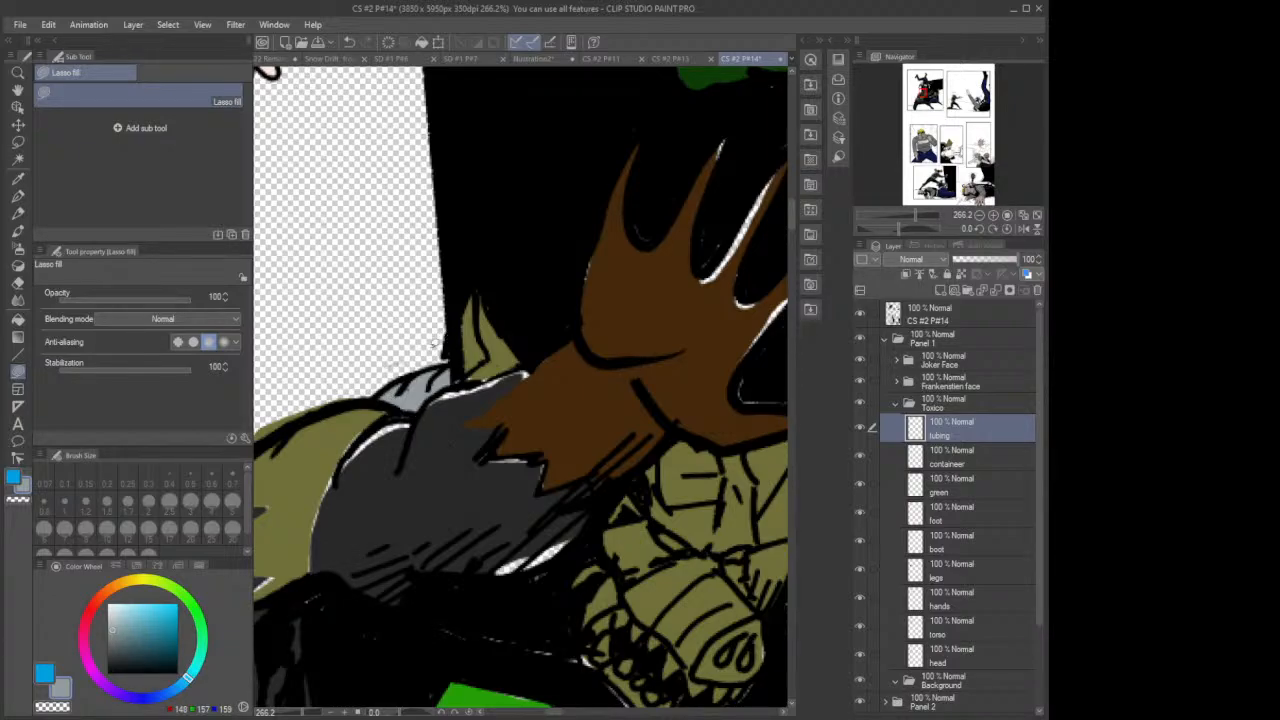
pyautogui.click(19, 282)
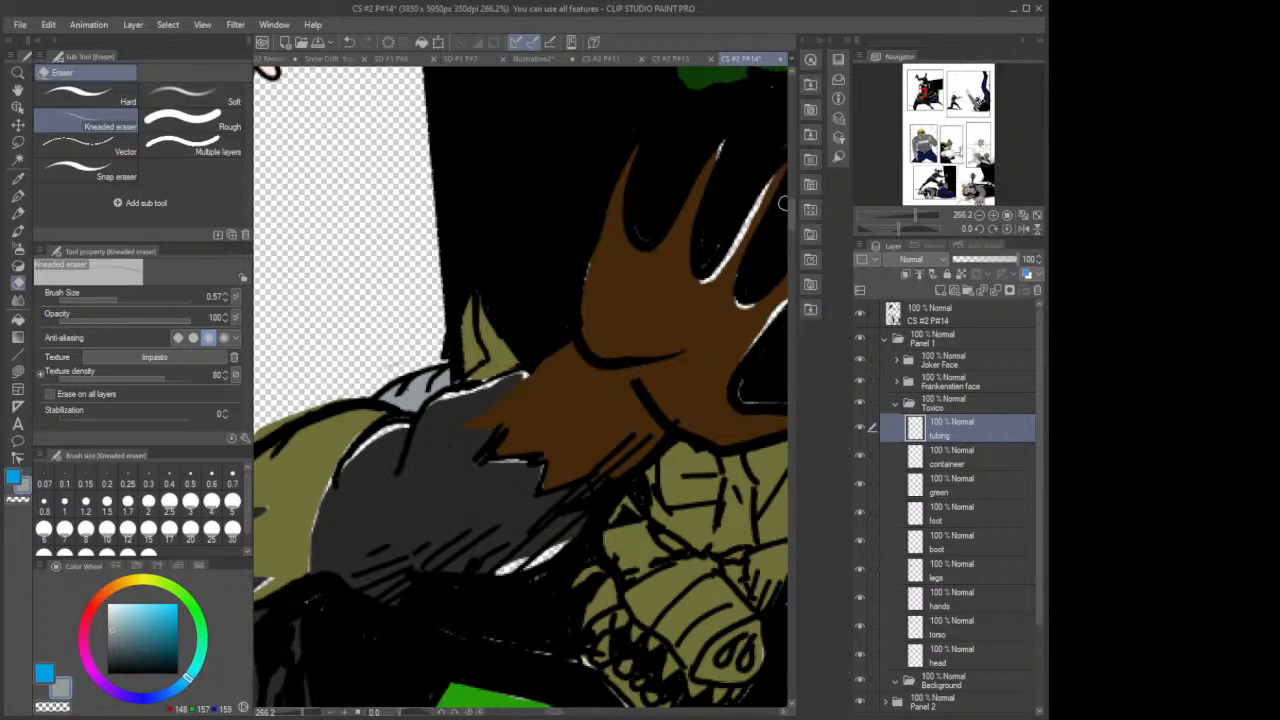
pyautogui.scroll(-5, 792, 226)
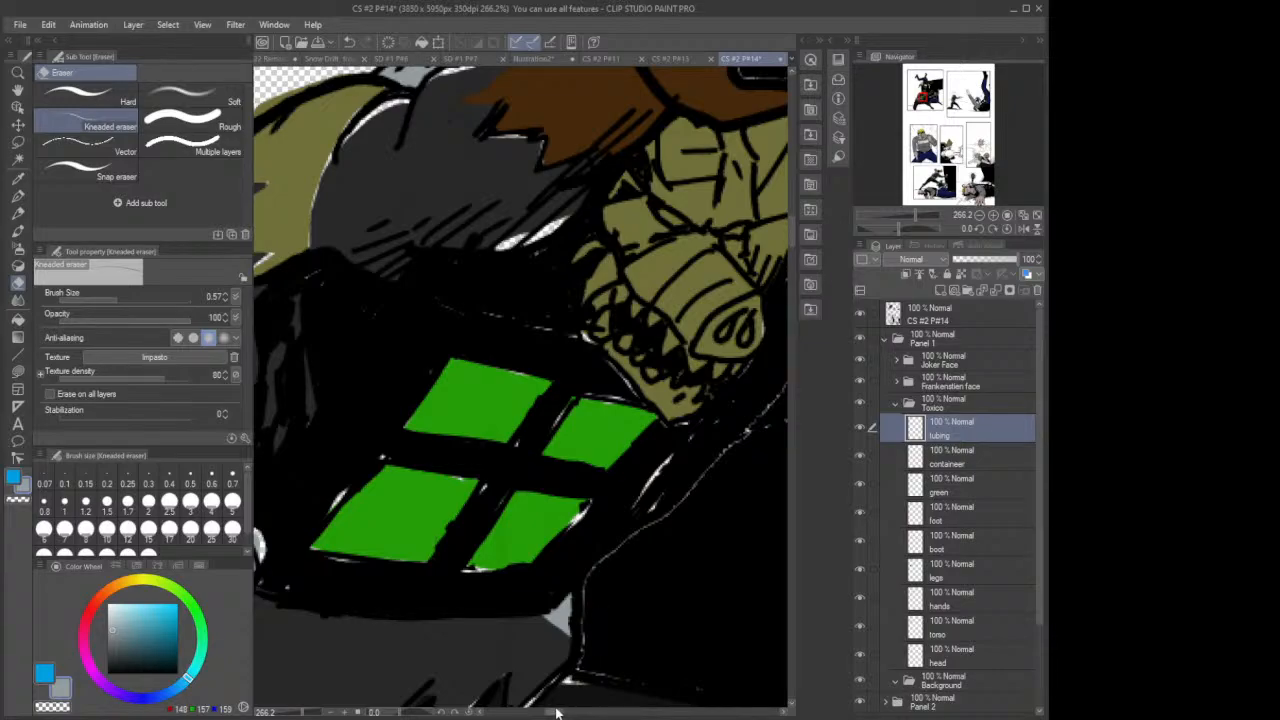
pyautogui.hscroll(-5, 548, 712)
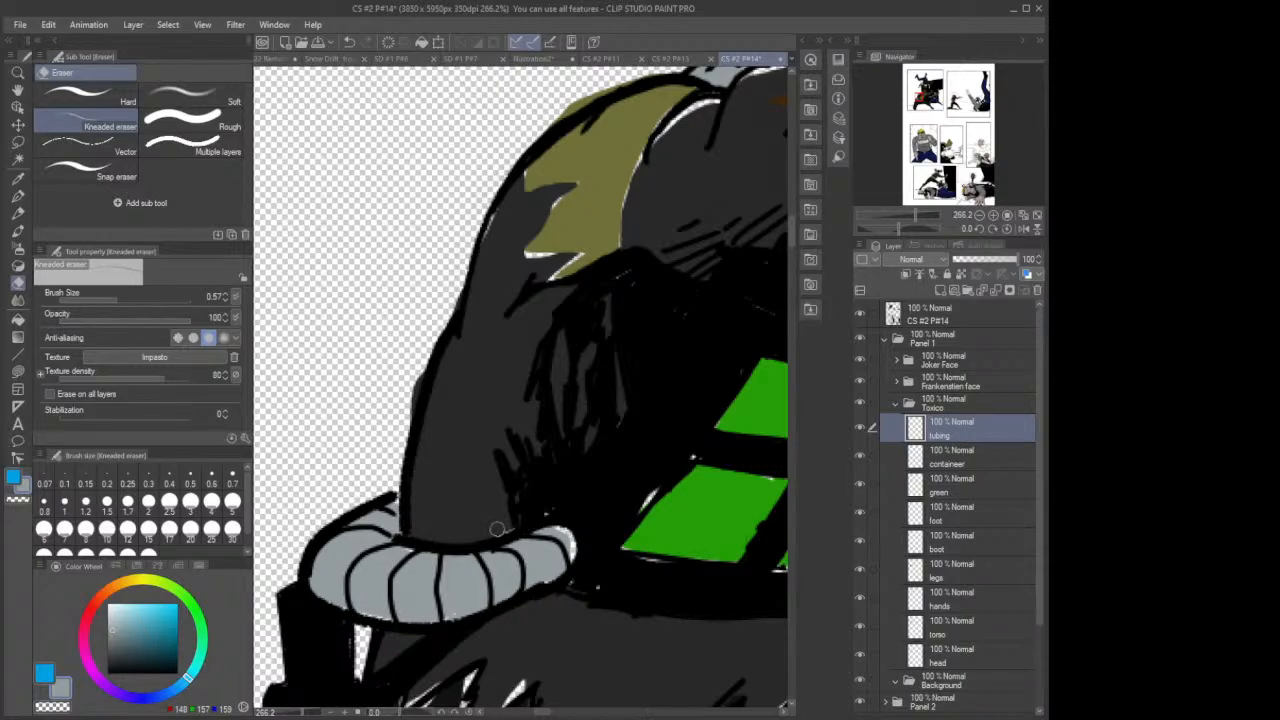
pyautogui.click(18, 371)
pyautogui.moveTo(407, 490); pyautogui.dragTo(398, 488)
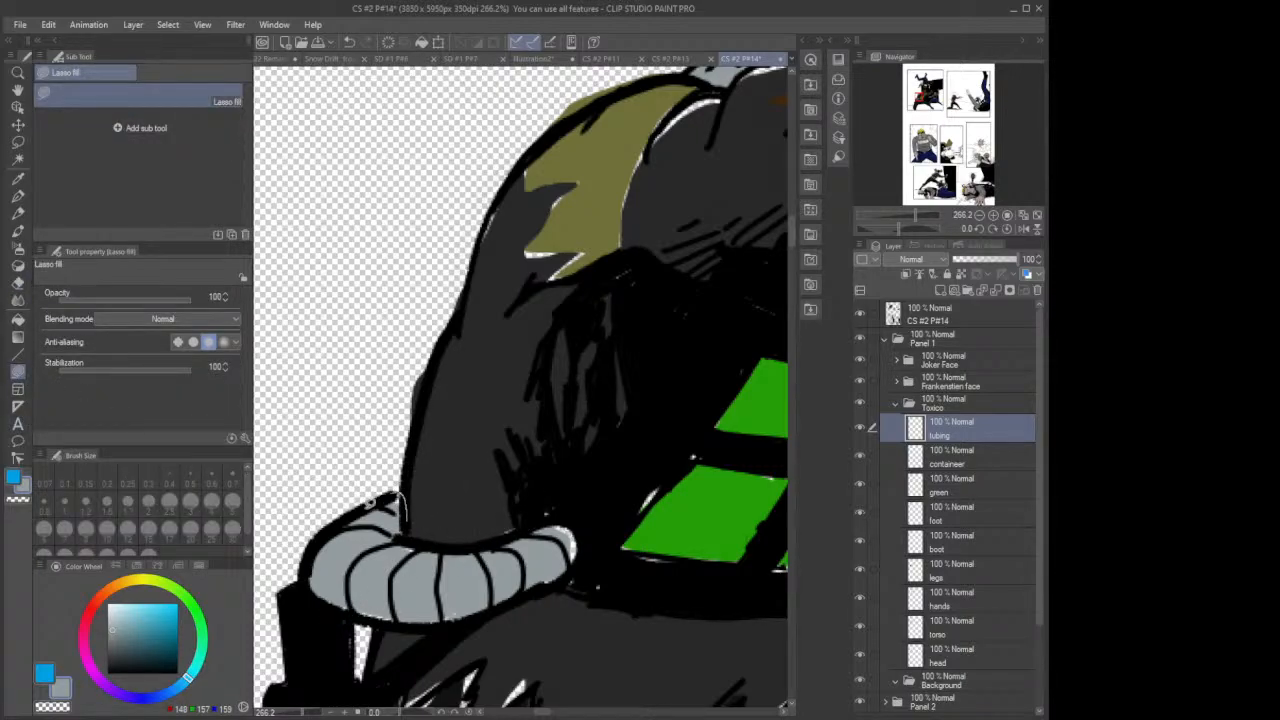
pyautogui.moveTo(322, 576)
pyautogui.mouseDown()
pyautogui.moveTo(318, 595)
pyautogui.moveTo(408, 625)
pyautogui.moveTo(356, 564)
pyautogui.moveTo(368, 556)
pyautogui.mouseUp()
pyautogui.moveTo(446, 598)
pyautogui.mouseDown()
pyautogui.moveTo(418, 614)
pyautogui.moveTo(440, 622)
pyautogui.moveTo(491, 606)
pyautogui.moveTo(506, 582)
pyautogui.moveTo(573, 568)
pyautogui.moveTo(535, 587)
pyautogui.moveTo(555, 578)
pyautogui.moveTo(584, 535)
pyautogui.moveTo(572, 512)
pyautogui.moveTo(549, 511)
pyautogui.moveTo(498, 540)
pyautogui.mouseUp()
pyautogui.click(18, 283)
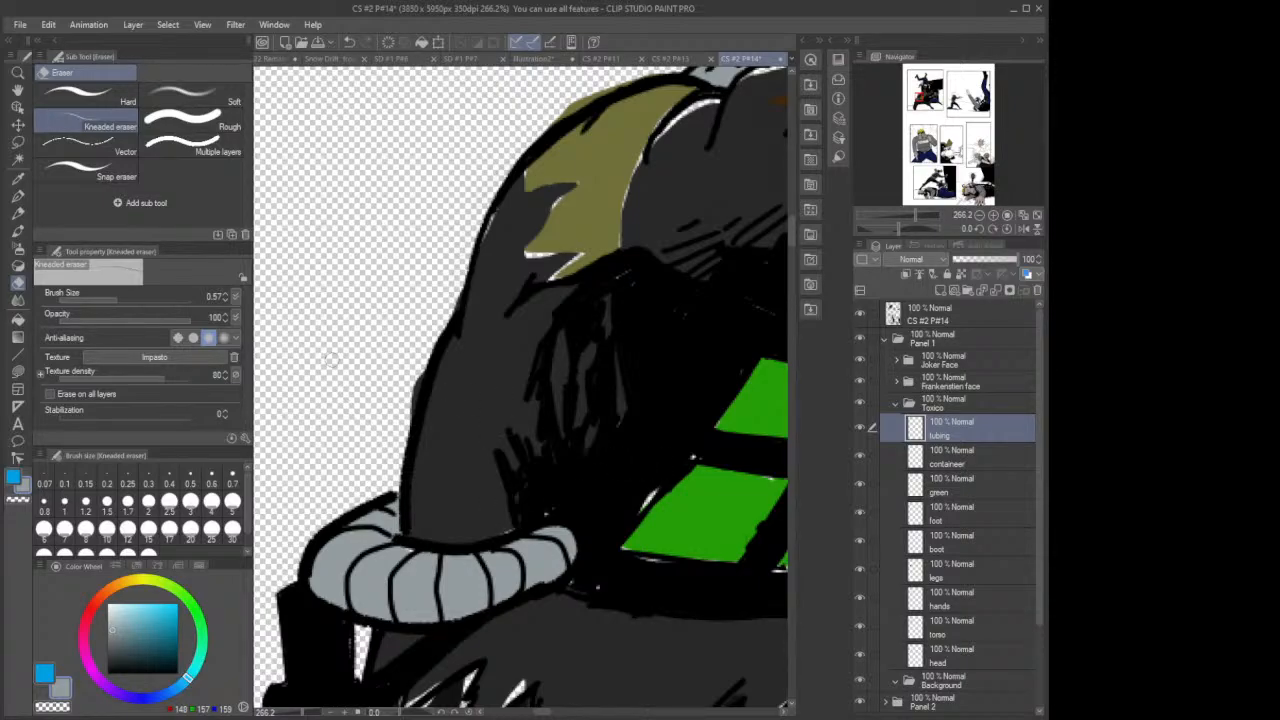
pyautogui.click(18, 372)
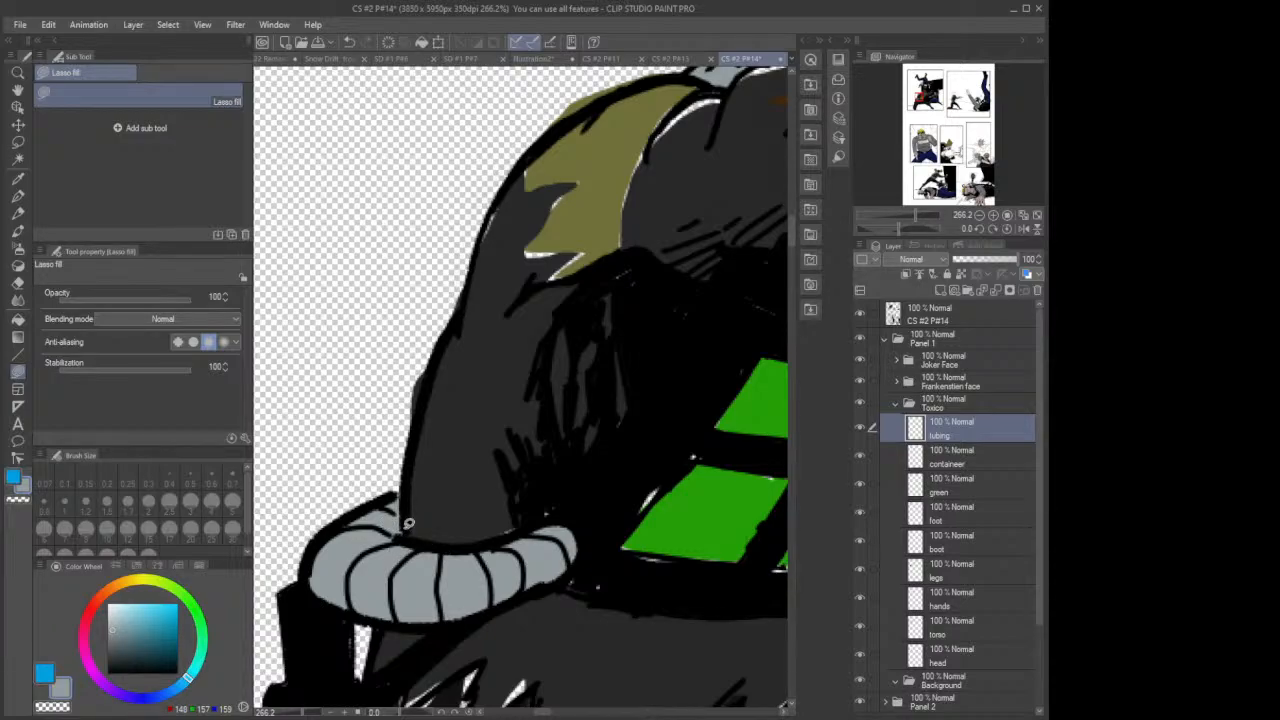
# Step: Erase the grey tubing colour overlapping the side of Toxico's head, and lasso-fill the white tubing gap beside his pointed ear
pyautogui.scroll(-3, 582, 445)
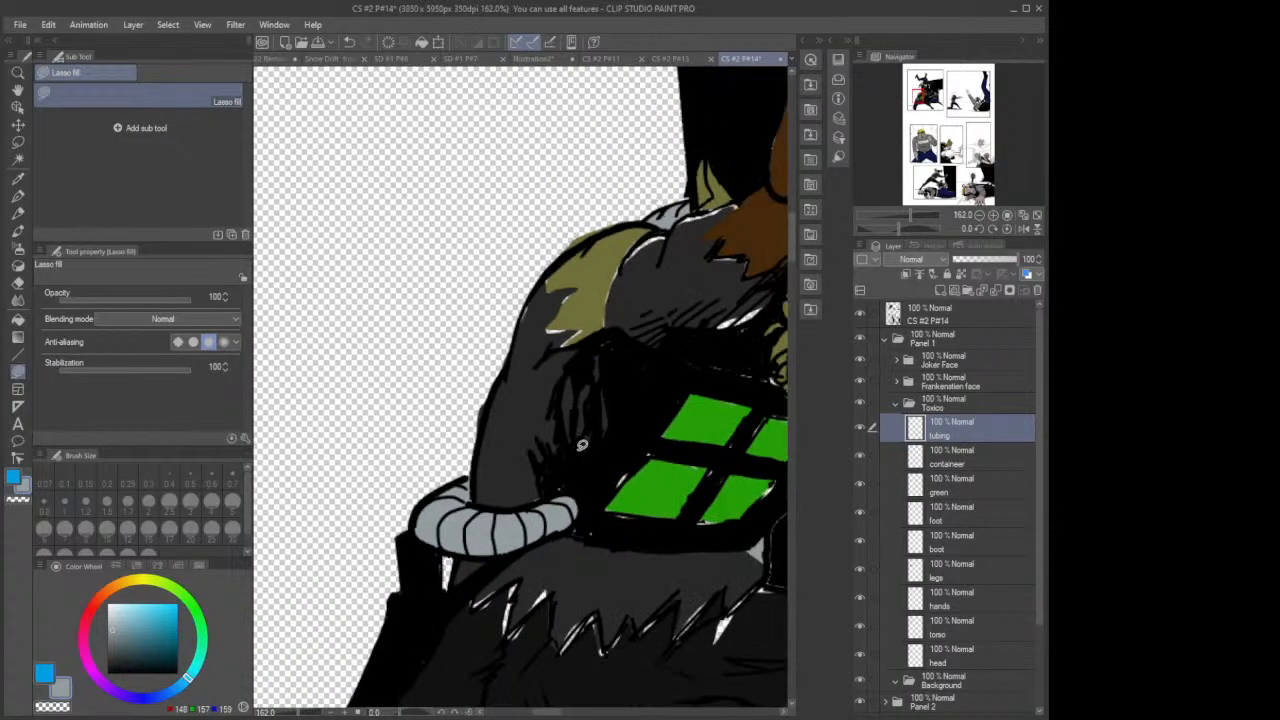
pyautogui.scroll(-3, 582, 445)
pyautogui.scroll(2, 588, 448)
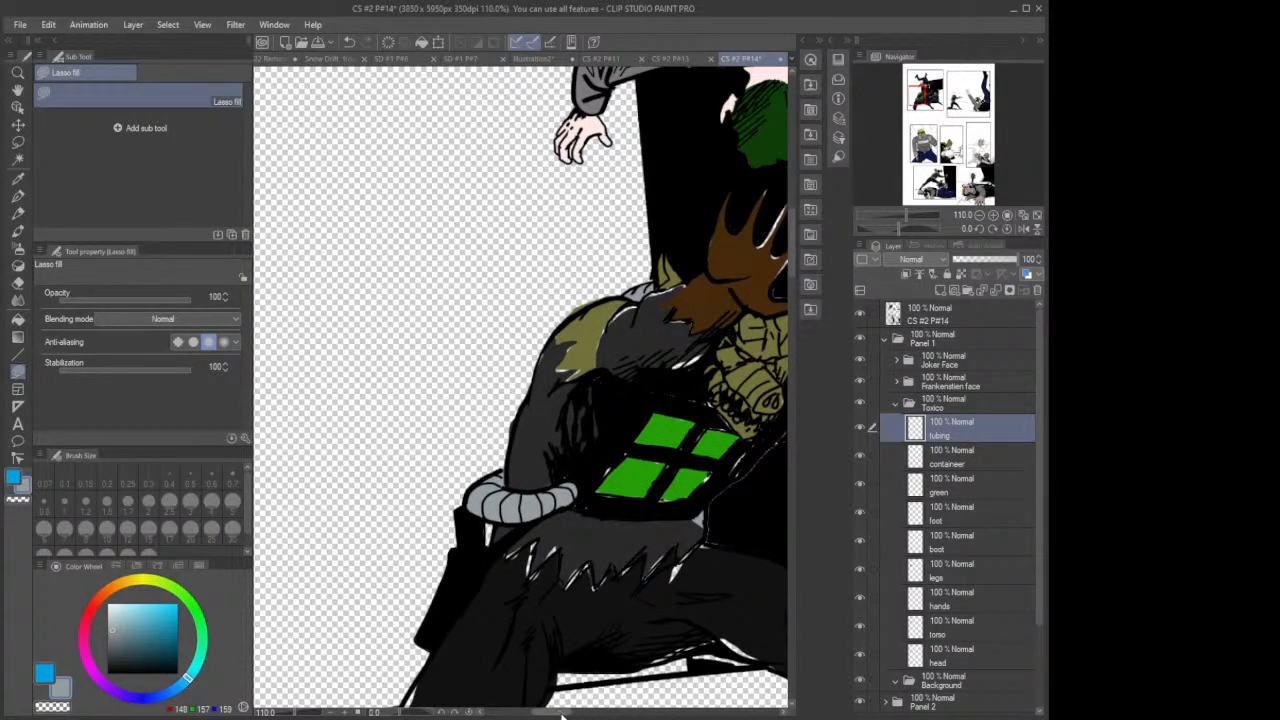
pyautogui.hscroll(5, 563, 714)
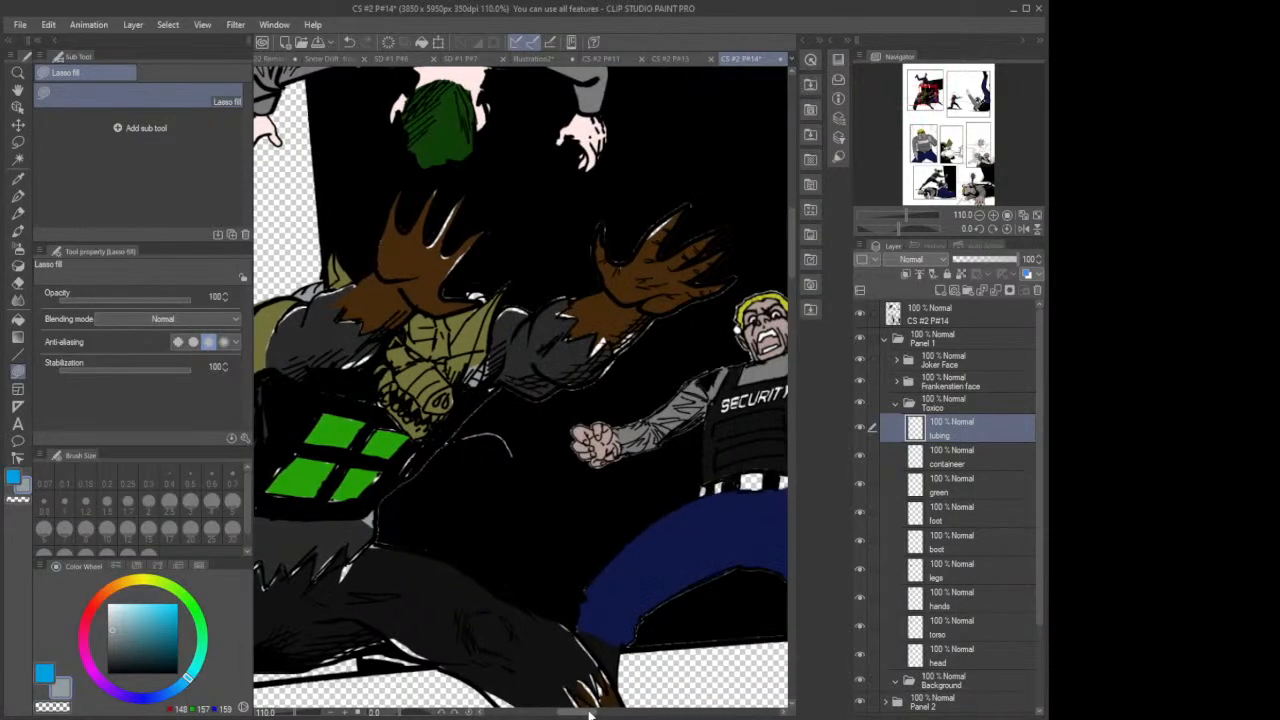
pyautogui.scroll(4, 492, 322)
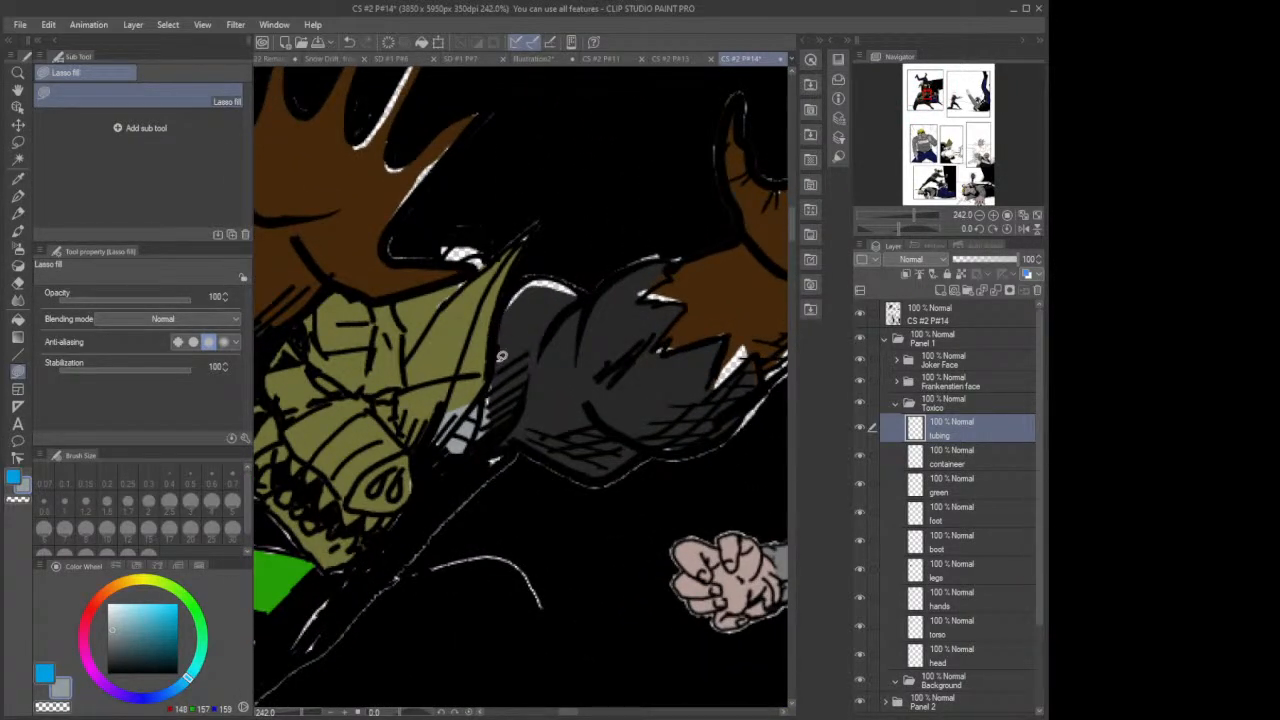
pyautogui.click(18, 284)
pyautogui.moveTo(431, 442)
pyautogui.mouseDown()
pyautogui.moveTo(458, 413)
pyautogui.moveTo(486, 422)
pyautogui.moveTo(491, 391)
pyautogui.moveTo(470, 455)
pyautogui.mouseUp()
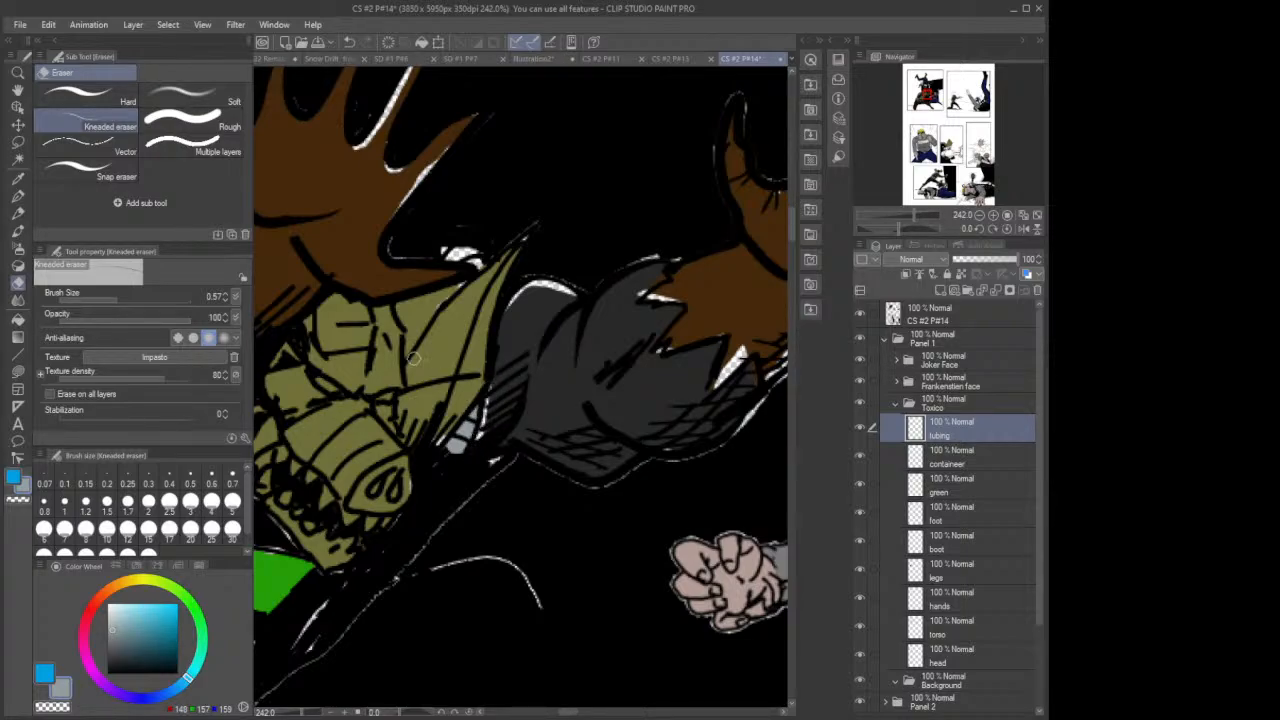
pyautogui.click(17, 371)
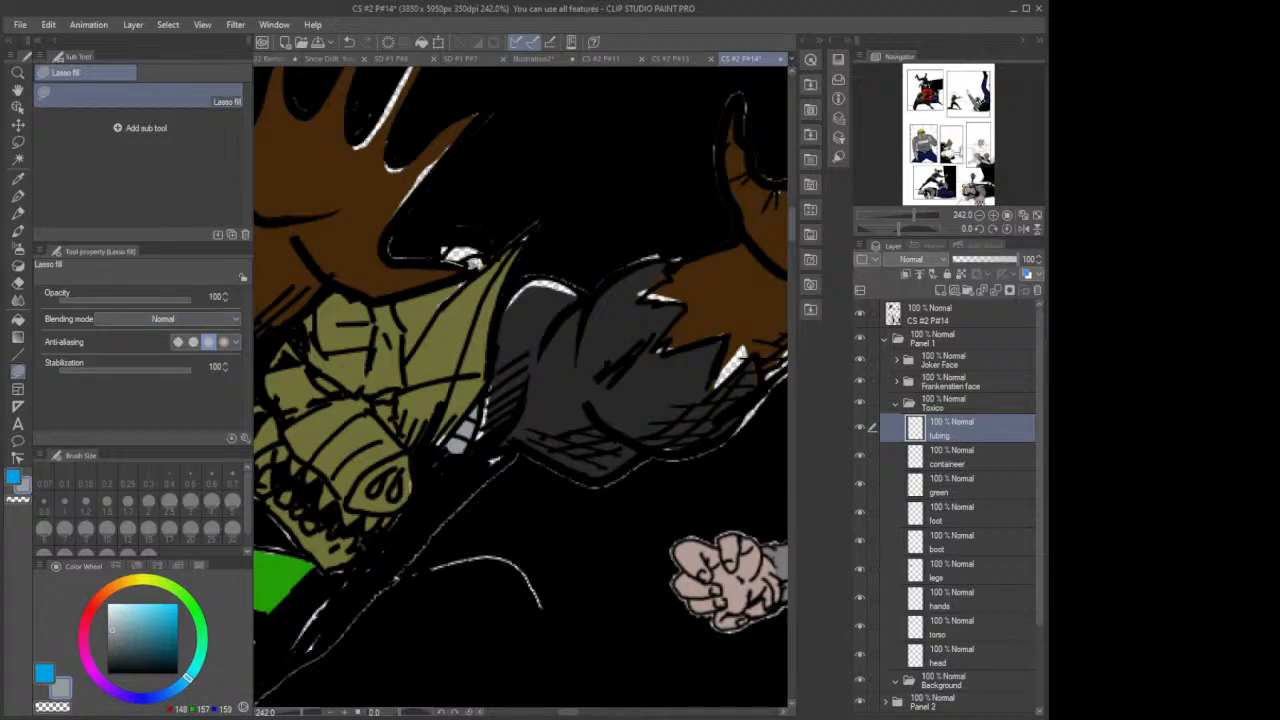
pyautogui.moveTo(490, 262)
pyautogui.mouseDown()
pyautogui.moveTo(484, 242)
pyautogui.moveTo(462, 236)
pyautogui.moveTo(442, 238)
pyautogui.moveTo(440, 262)
pyautogui.mouseUp()
# Step: Review Panel 1 and the flat colours across all panels of the whole page
pyautogui.scroll(-5, 485, 229)
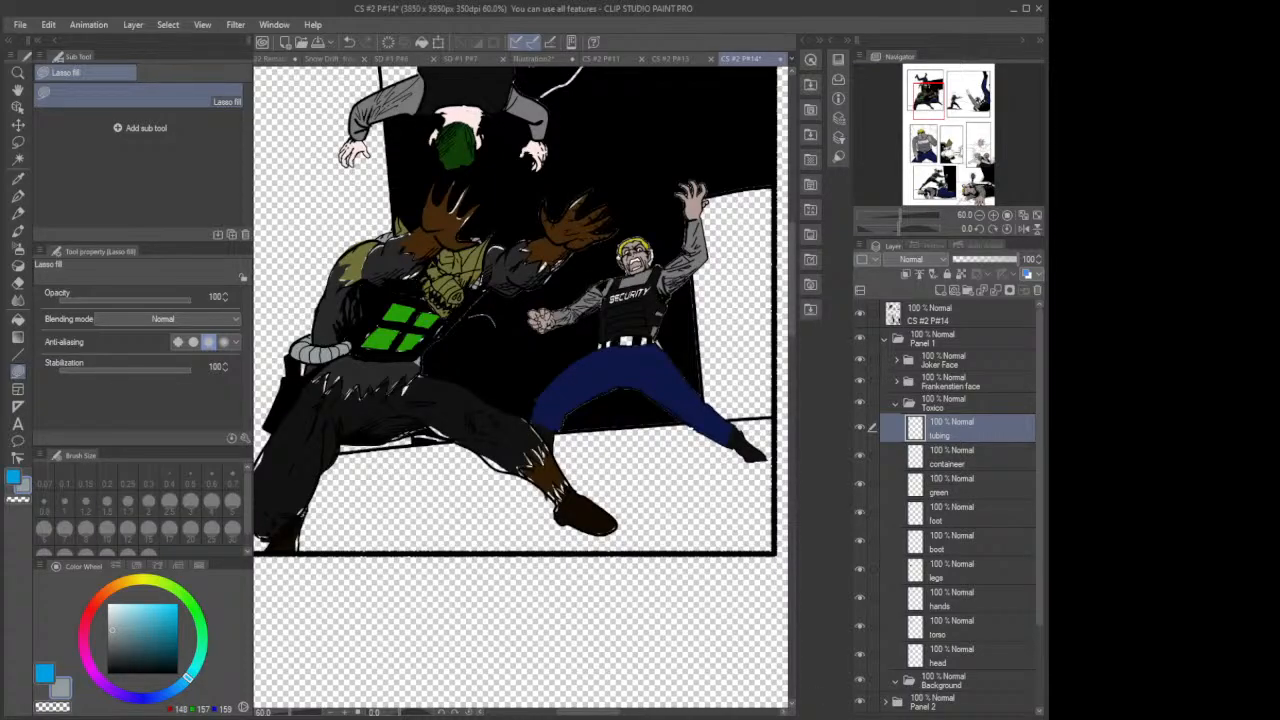
pyautogui.moveTo(608, 713); pyautogui.dragTo(595, 713)
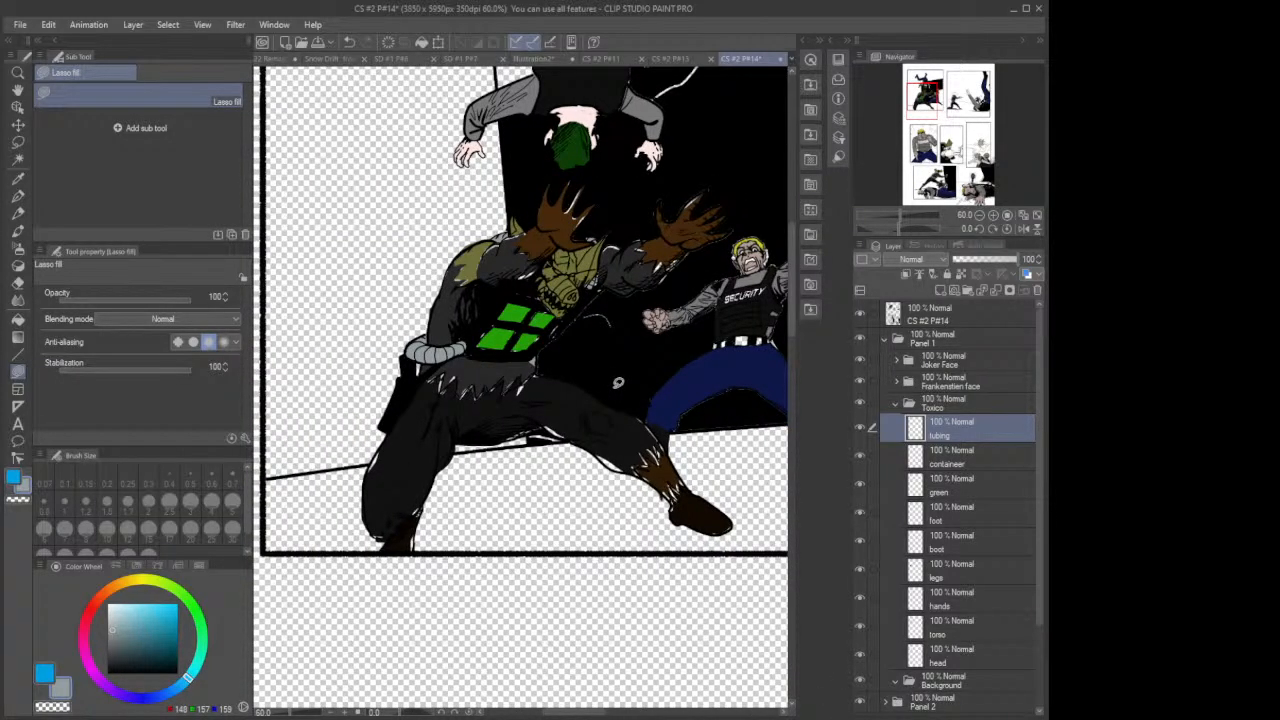
pyautogui.scroll(-4, 618, 382)
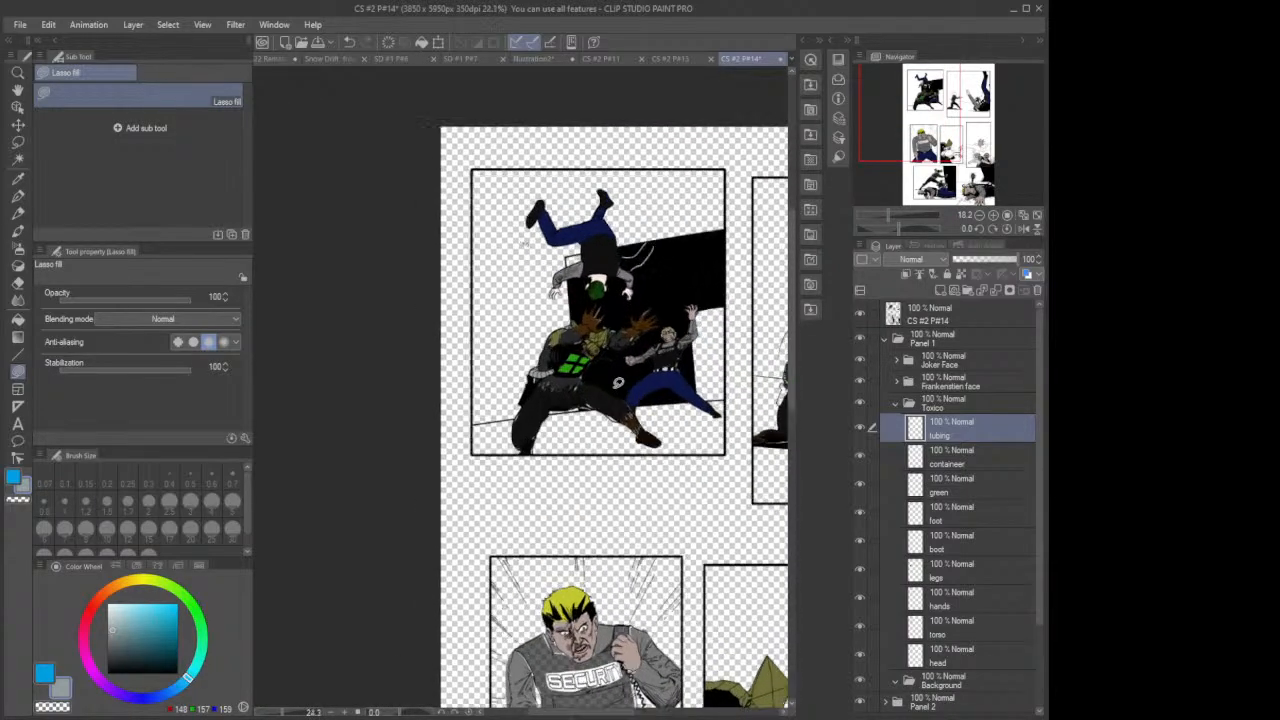
pyautogui.scroll(-1, 618, 382)
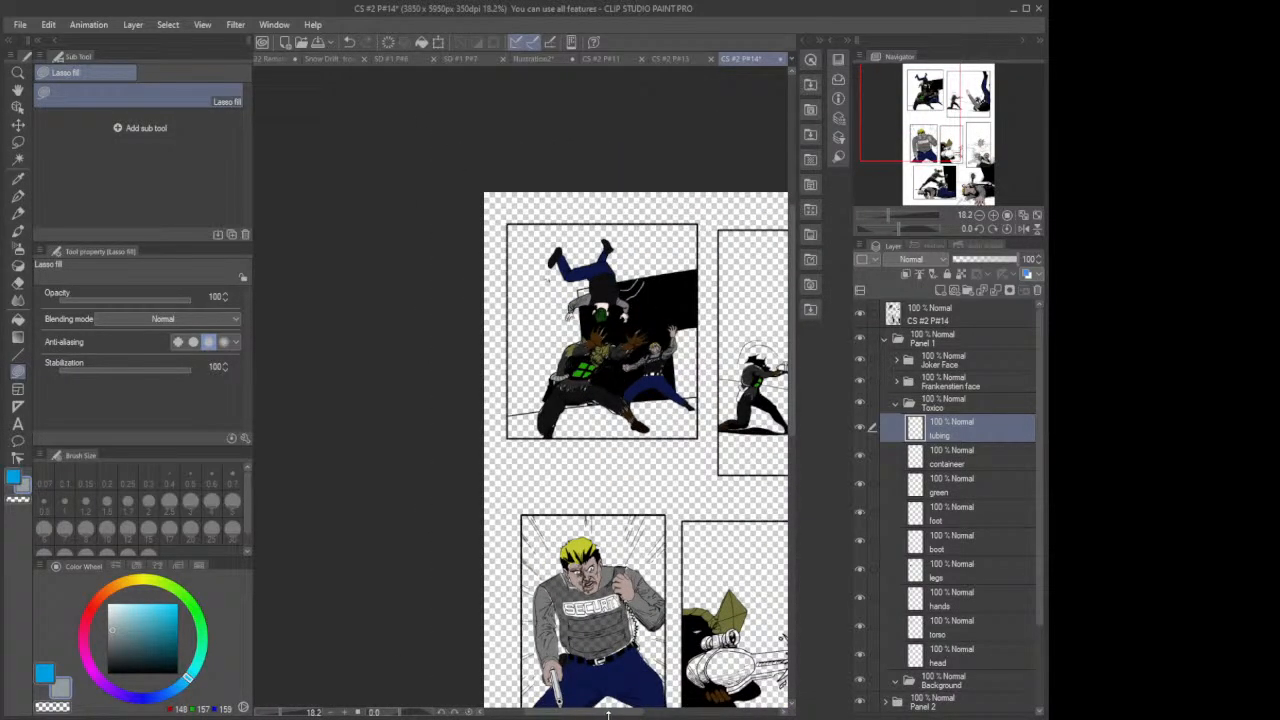
pyautogui.moveTo(608, 714); pyautogui.dragTo(667, 716)
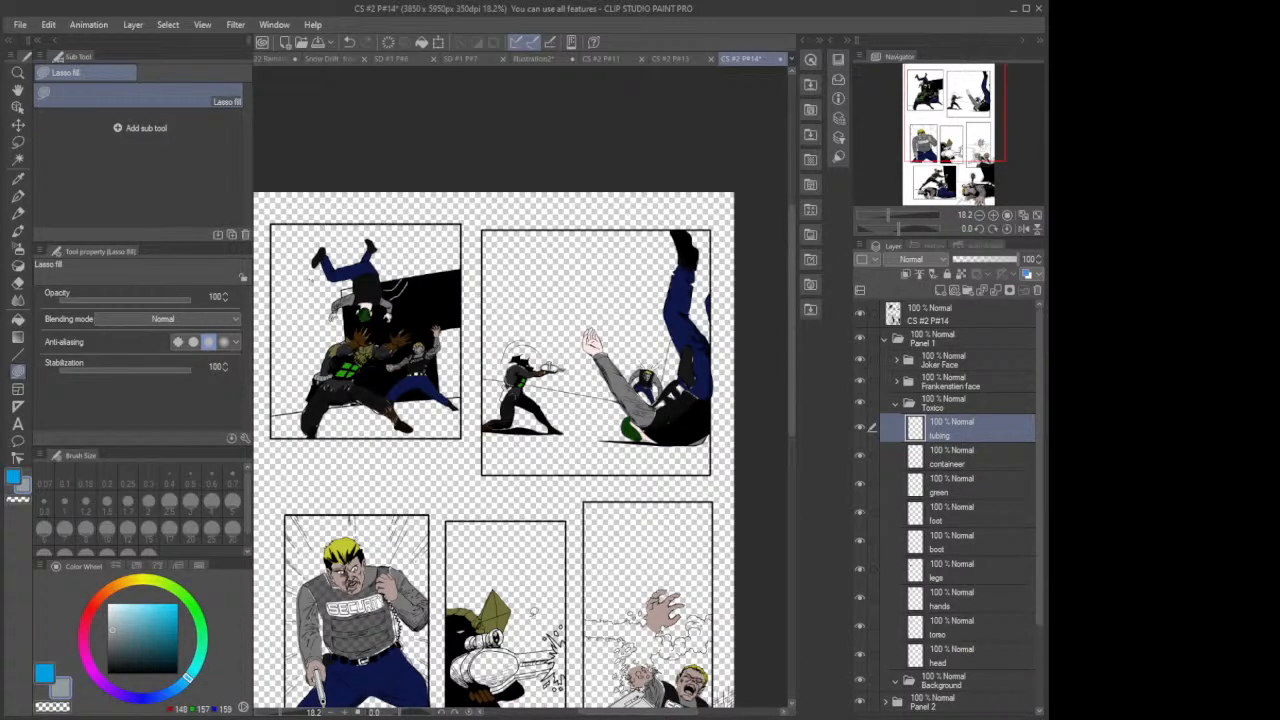
pyautogui.scroll(-1, 575, 450)
pyautogui.scroll(-2, 576, 449)
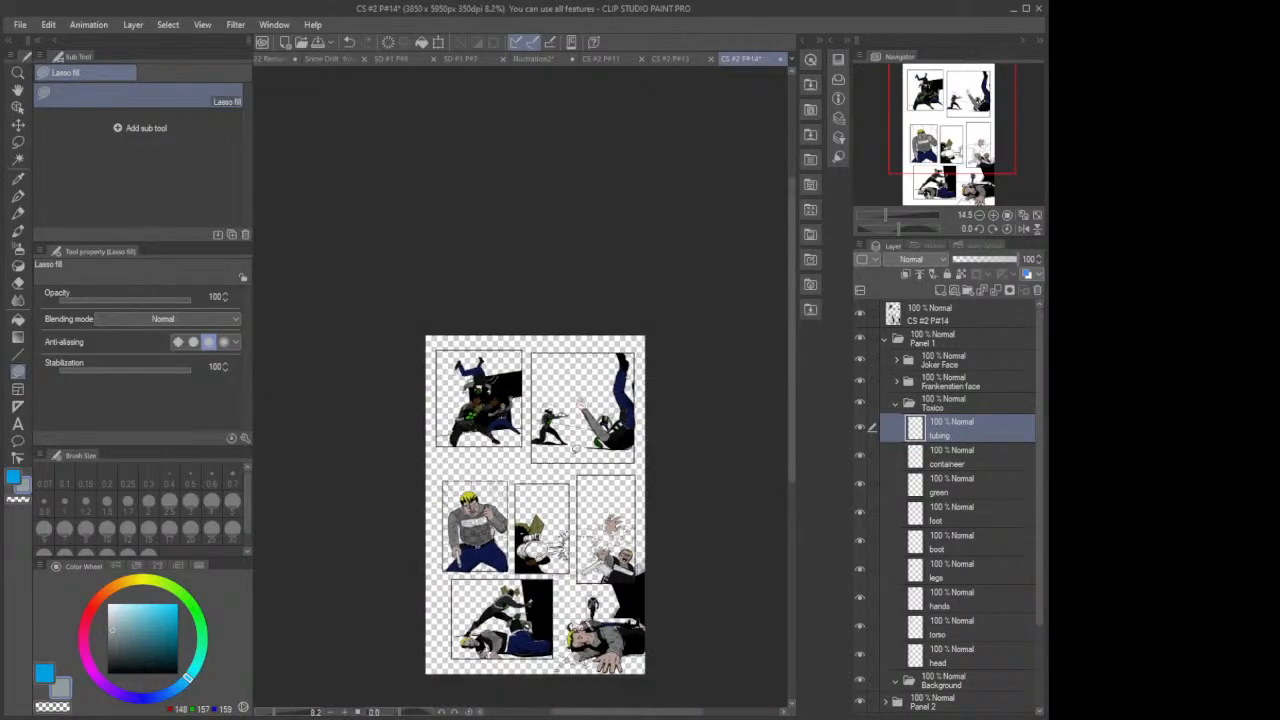
pyautogui.scroll(1, 576, 449)
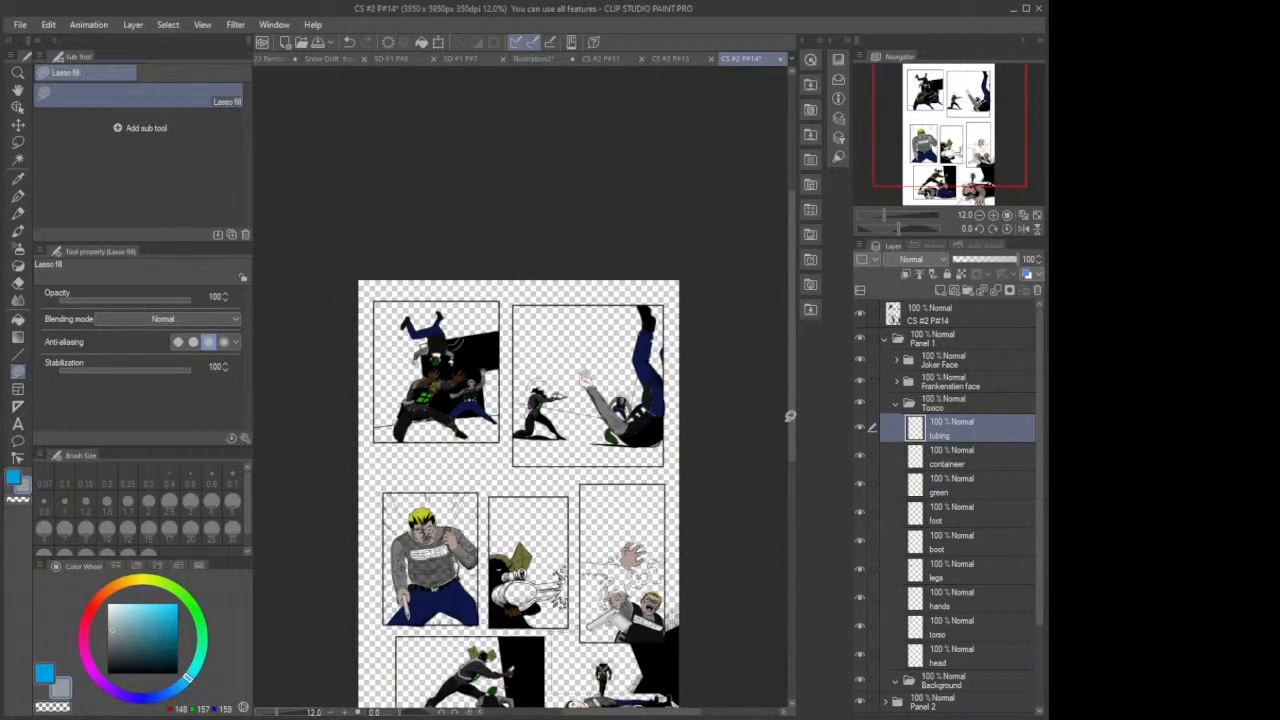
pyautogui.moveTo(791, 418); pyautogui.dragTo(791, 483)
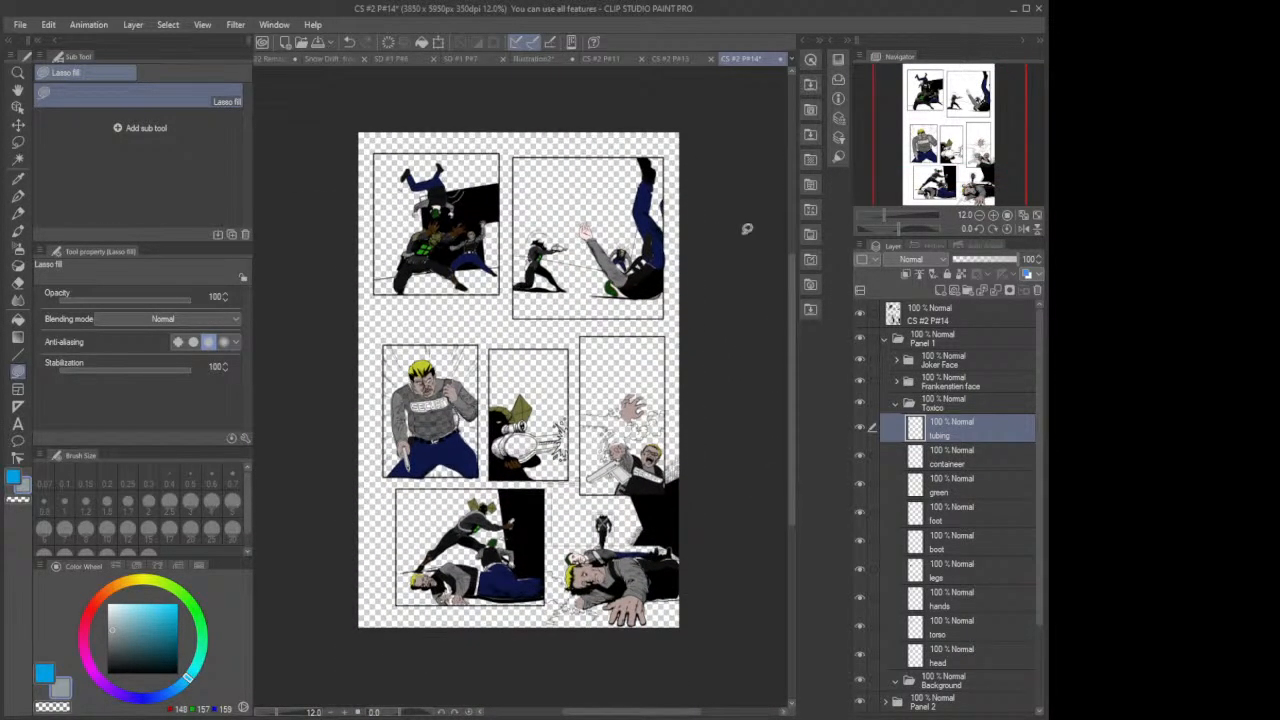